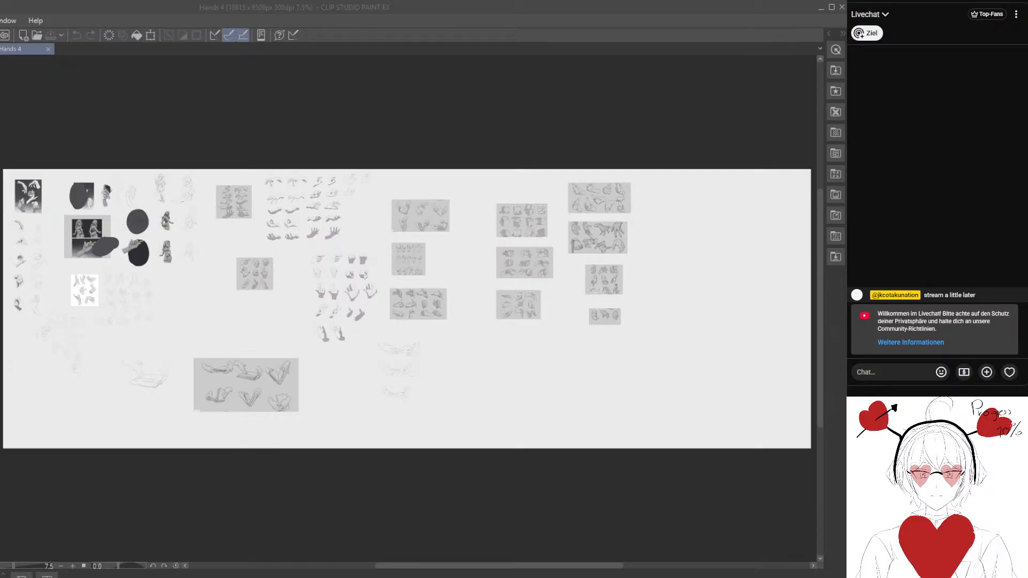
- Create a new blank illustration of 3500 x 3500 px at 300 dpi and show it at 100% zoom
click(276, 477)
click(252, 179)
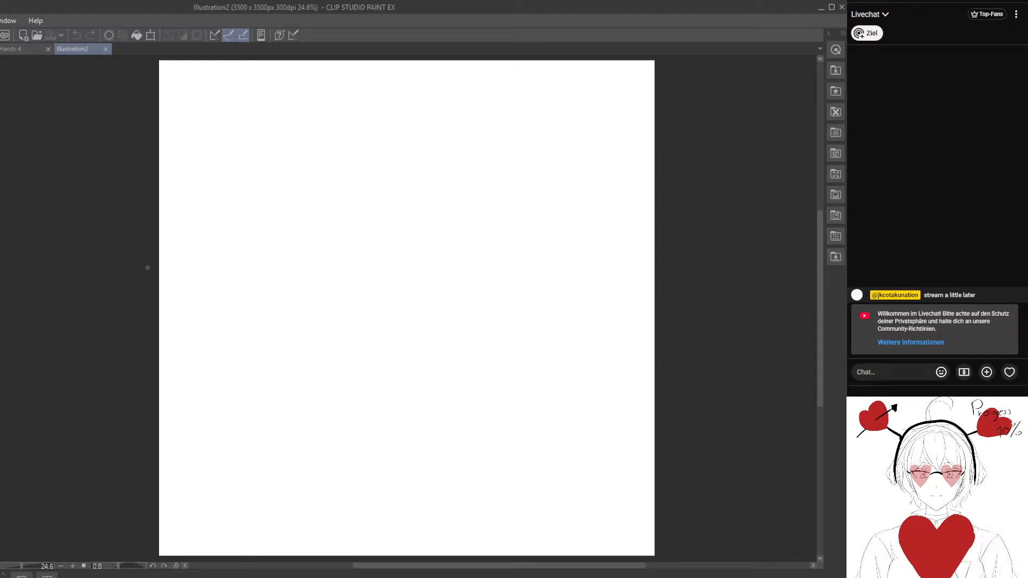
key(space)
drag(149, 214, 252, 320)
key(ctrl+alt+0)
mouse_move(301, 355)
mouse_down()
mouse_move(401, 277)
mouse_move(266, 291)
mouse_up()
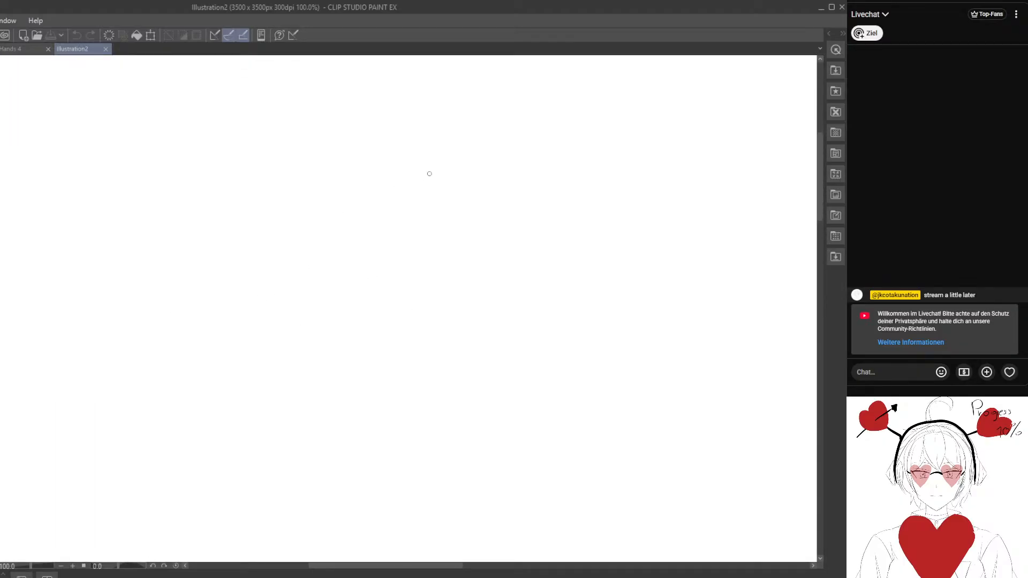
key(space)
mouse_move(465, 159)
mouse_down()
mouse_move(434, 256)
mouse_move(413, 173)
mouse_up()
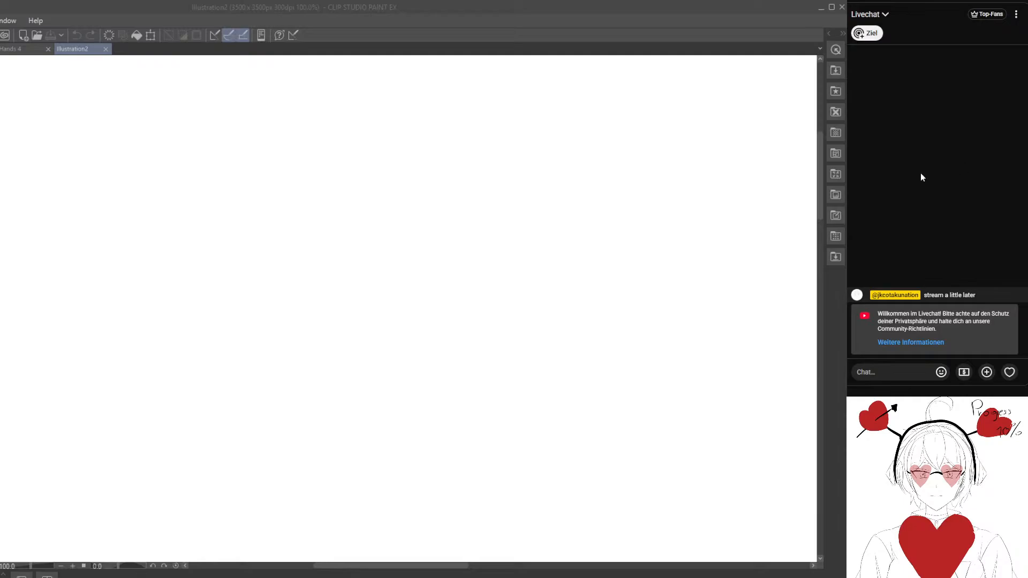
click(341, 237)
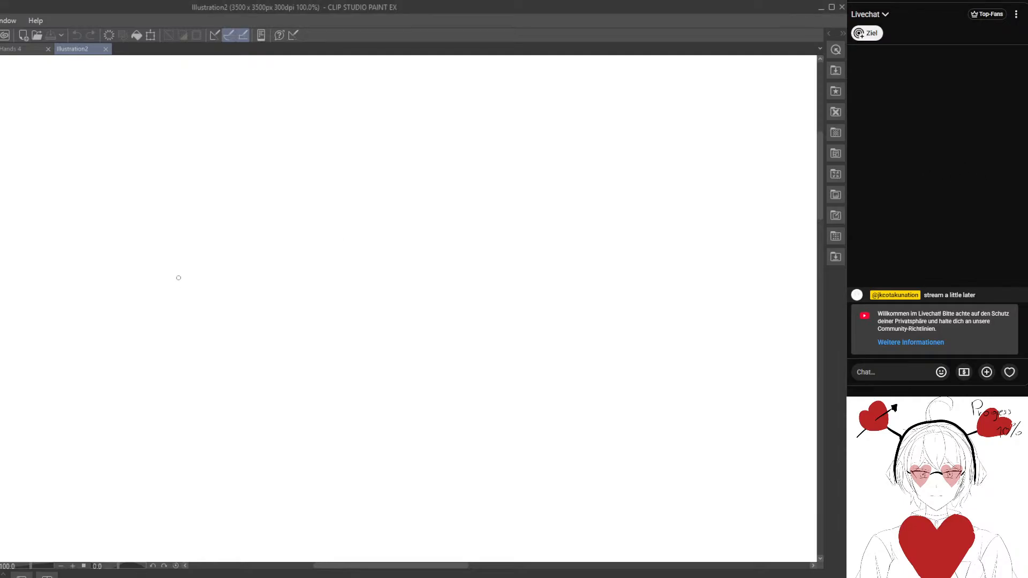
mouse_move(173, 225)
mouse_down()
mouse_move(337, 374)
mouse_move(181, 220)
mouse_move(202, 223)
mouse_move(204, 268)
mouse_move(190, 239)
mouse_move(214, 286)
mouse_move(169, 129)
mouse_up()
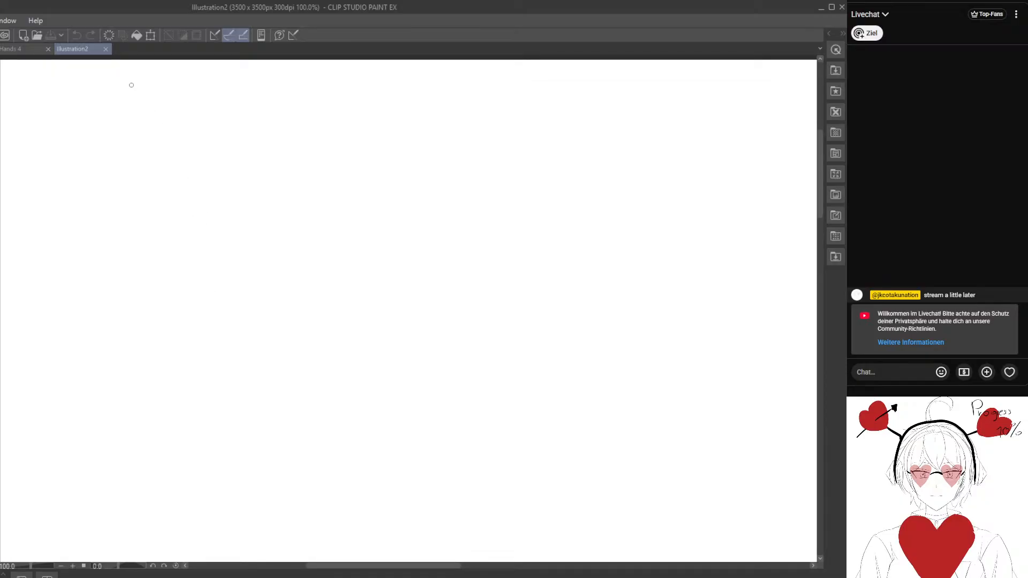
- Draw about 18 long, thin, roughly parallel vertical freehand lines, evenly spaced from left to right across the blank canvas
drag(131, 85, 140, 541)
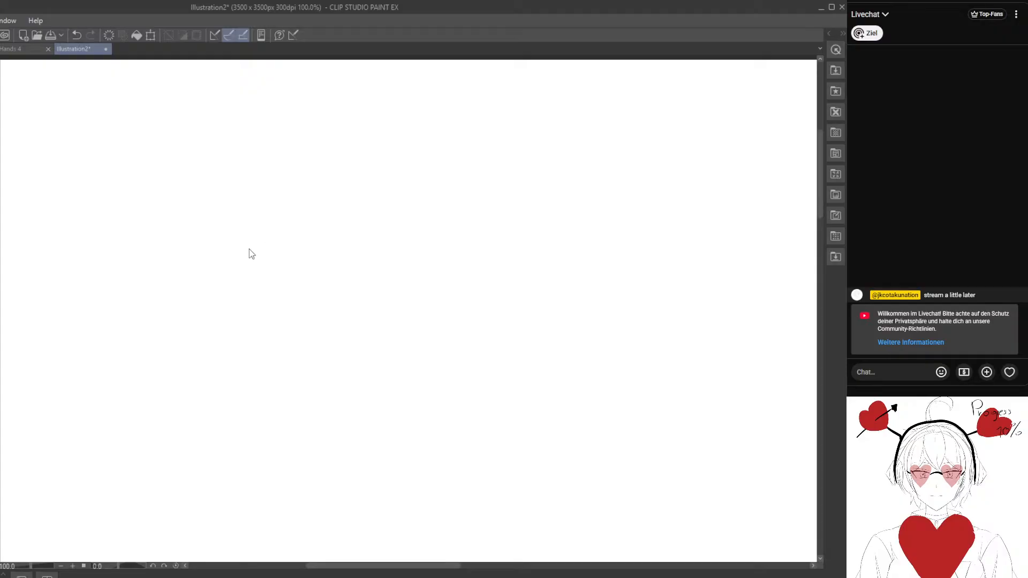
mouse_move(253, 216)
mouse_down()
mouse_move(255, 286)
mouse_move(262, 230)
mouse_up()
drag(138, 80, 128, 559)
drag(207, 390, 172, 279)
drag(131, 68, 132, 559)
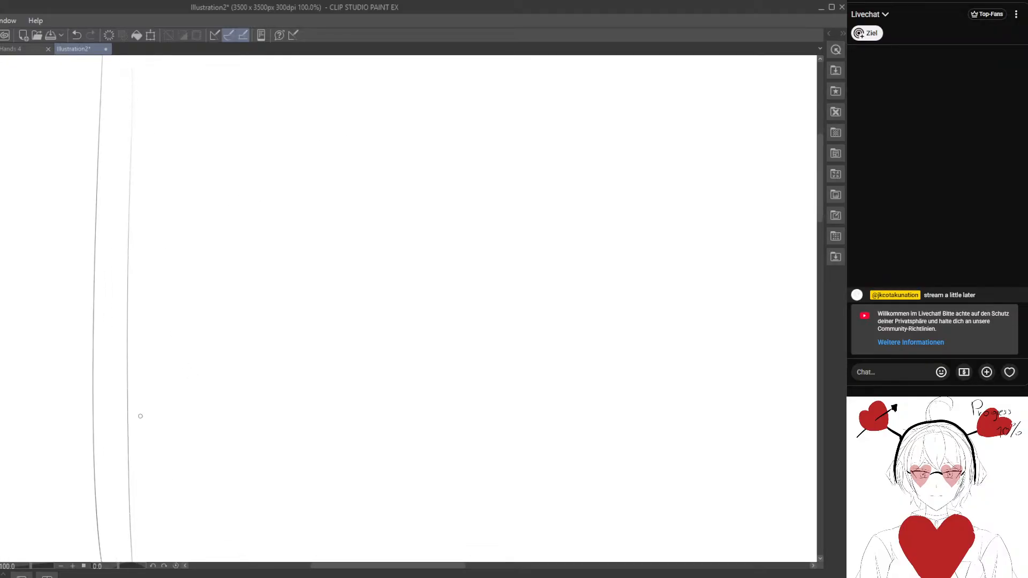
drag(168, 78, 188, 561)
drag(213, 76, 220, 561)
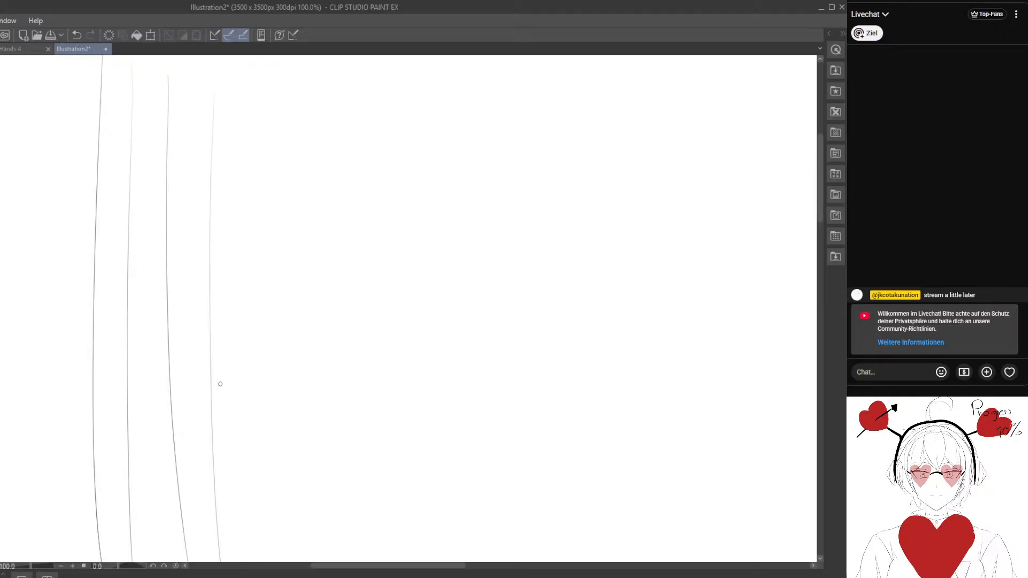
drag(246, 78, 252, 561)
drag(280, 77, 287, 561)
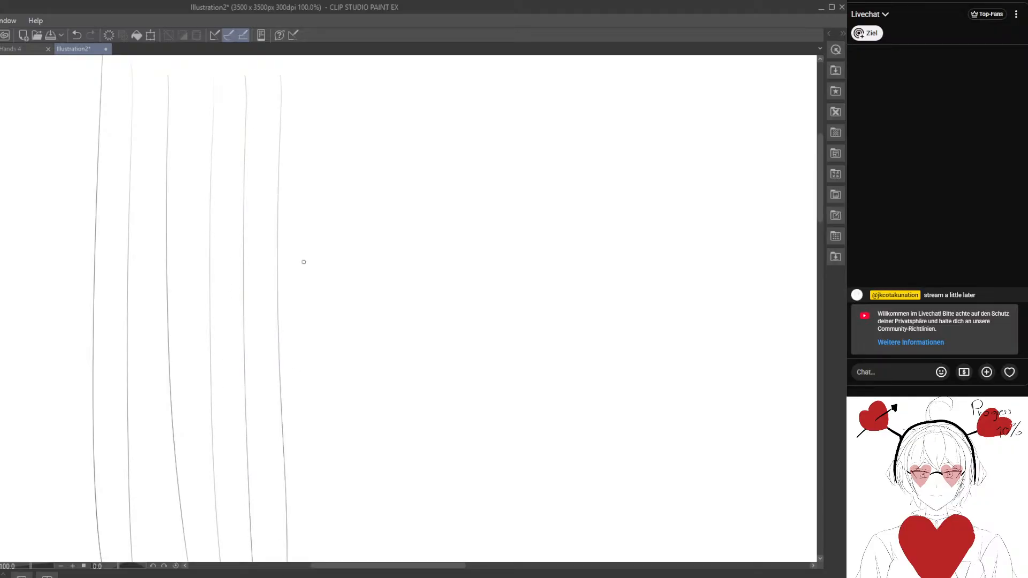
drag(314, 95, 315, 561)
drag(342, 74, 343, 561)
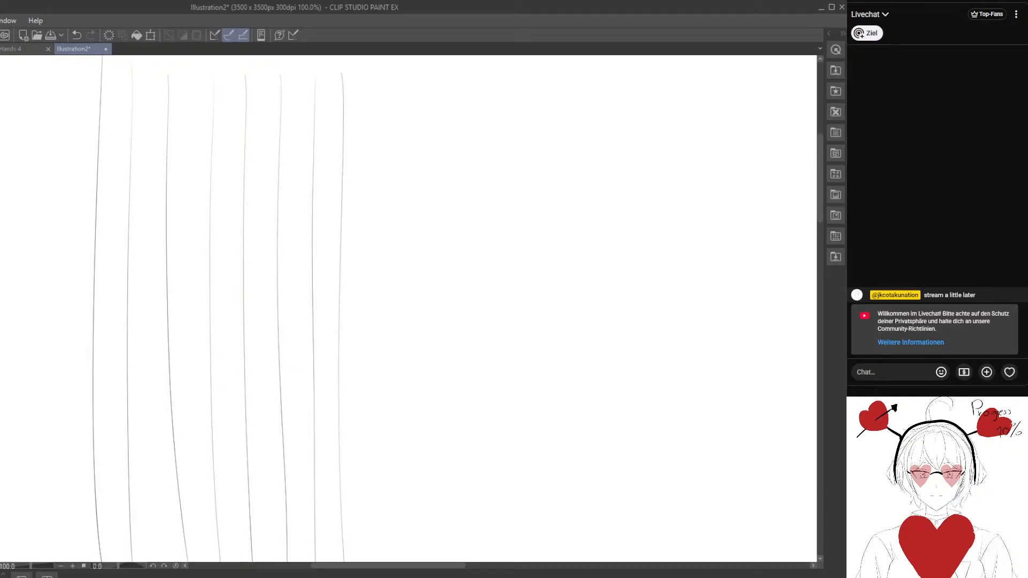
drag(376, 86, 387, 561)
drag(411, 82, 432, 561)
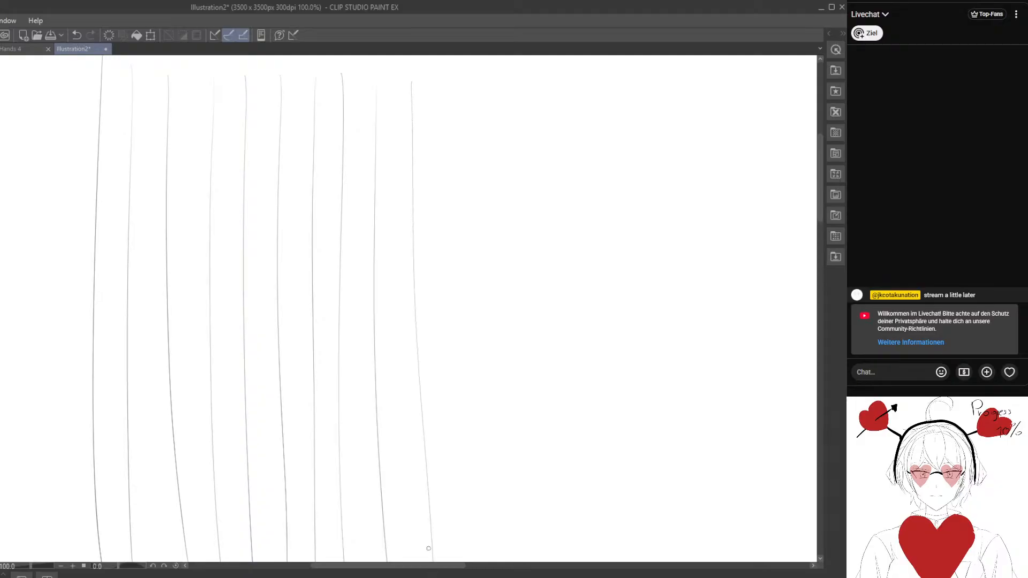
drag(452, 83, 469, 561)
drag(485, 82, 506, 561)
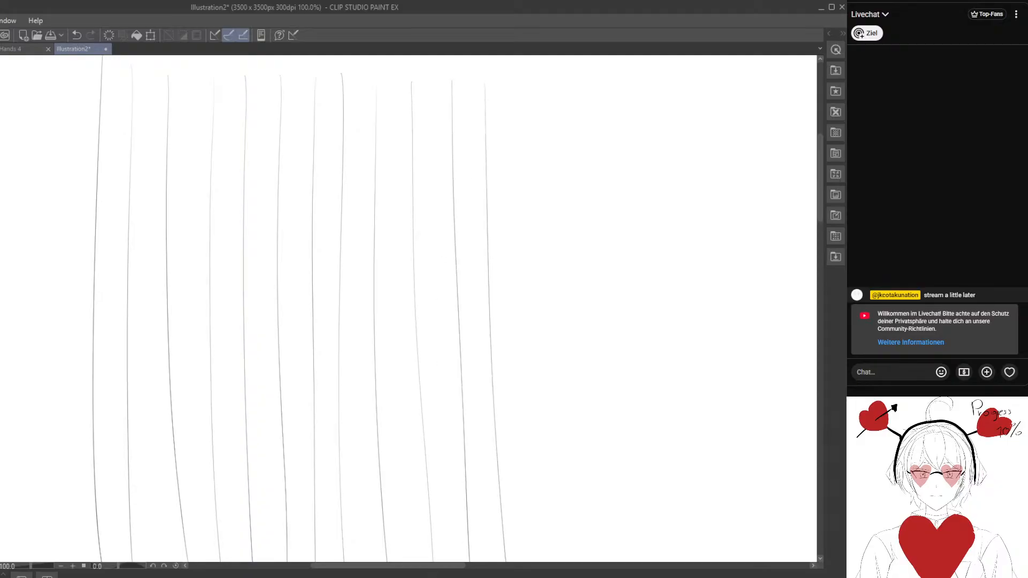
drag(521, 70, 529, 561)
mouse_move(545, 85)
mouse_down()
mouse_move(557, 561)
mouse_move(573, 120)
mouse_move(594, 561)
mouse_up()
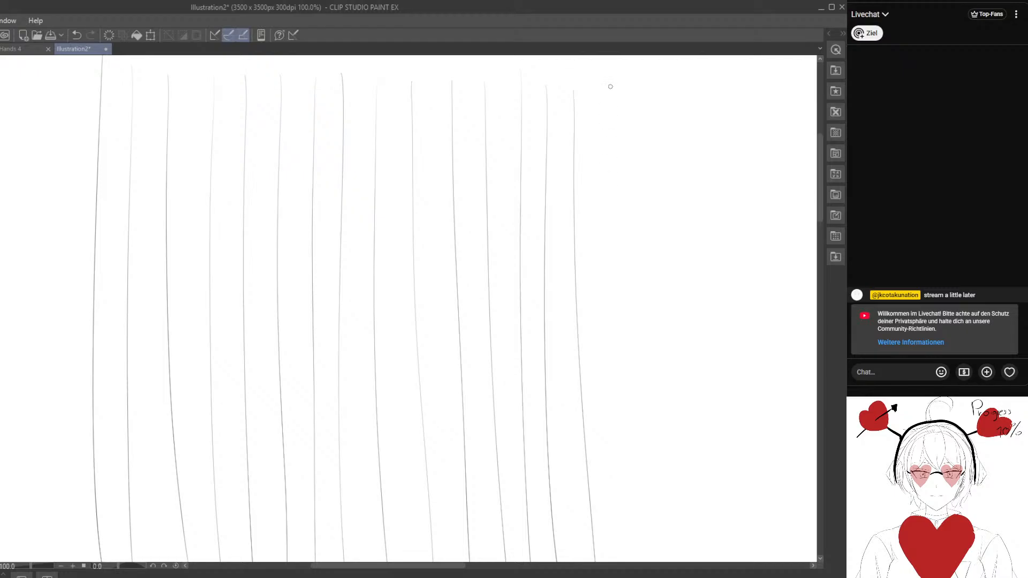
drag(611, 87, 614, 424)
drag(646, 98, 641, 561)
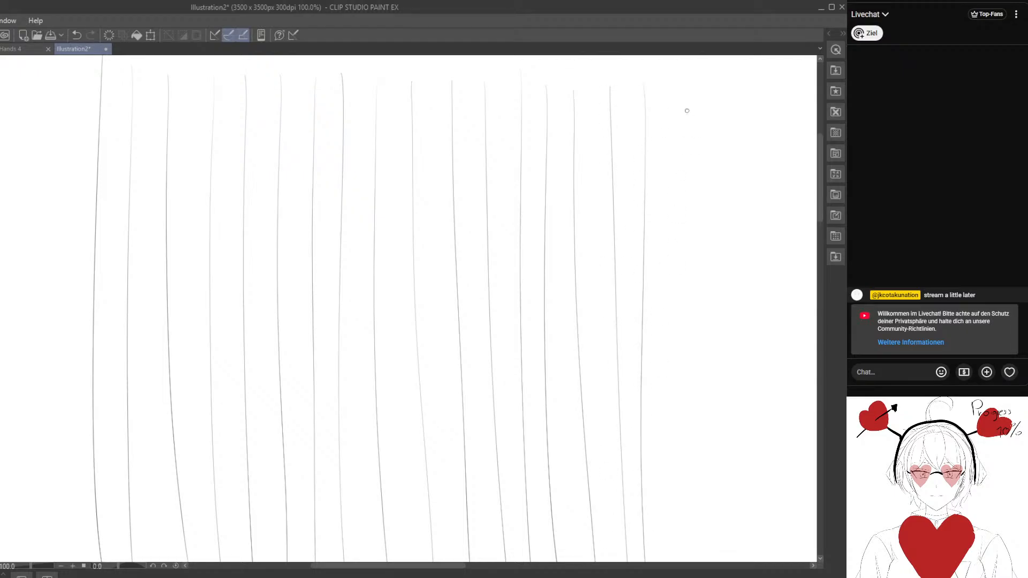
drag(679, 87, 684, 561)
- Add thin vertical lines in the gaps between the existing ones, working from the leftmost line rightward to just past the middle
drag(119, 76, 110, 559)
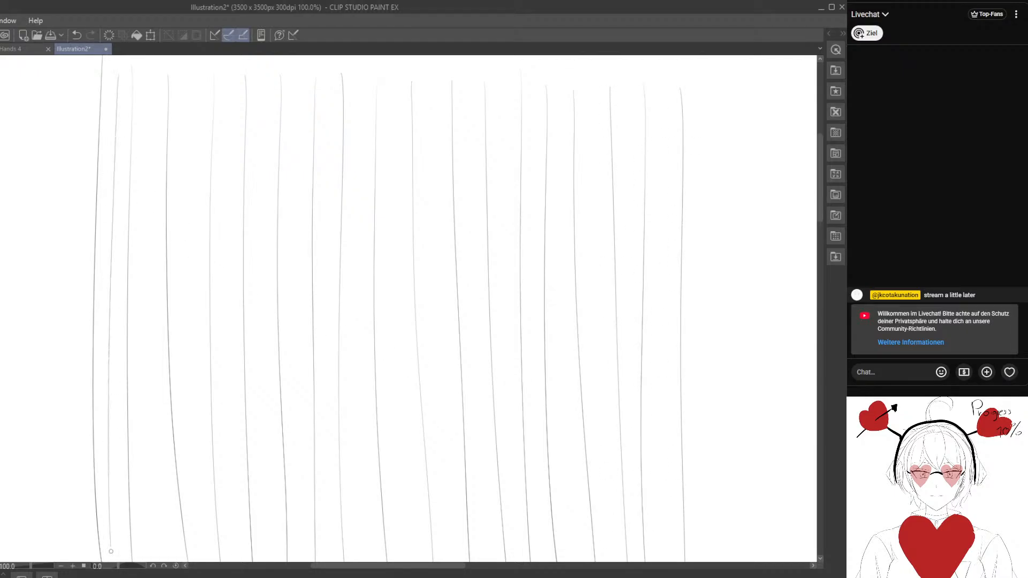
mouse_move(147, 77)
mouse_down()
mouse_move(141, 559)
mouse_move(159, 95)
mouse_move(151, 559)
mouse_up()
drag(187, 81, 196, 559)
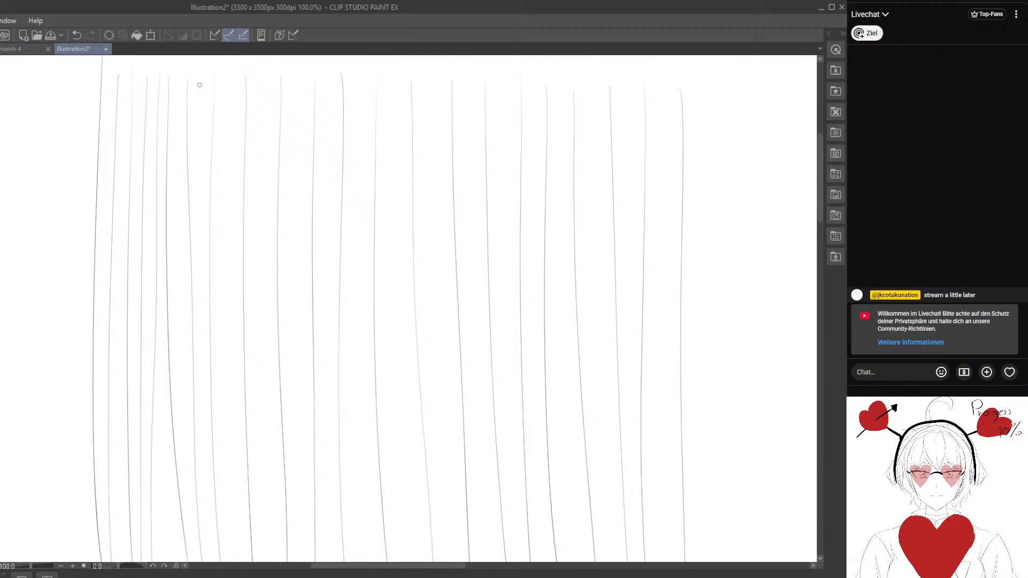
drag(200, 85, 209, 526)
drag(232, 89, 249, 561)
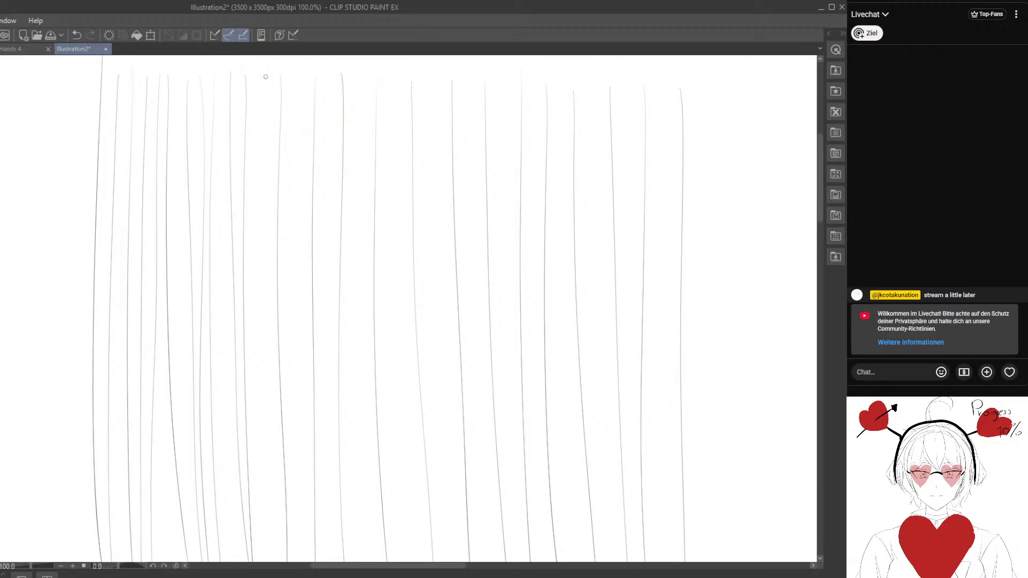
drag(263, 80, 251, 561)
drag(272, 84, 273, 561)
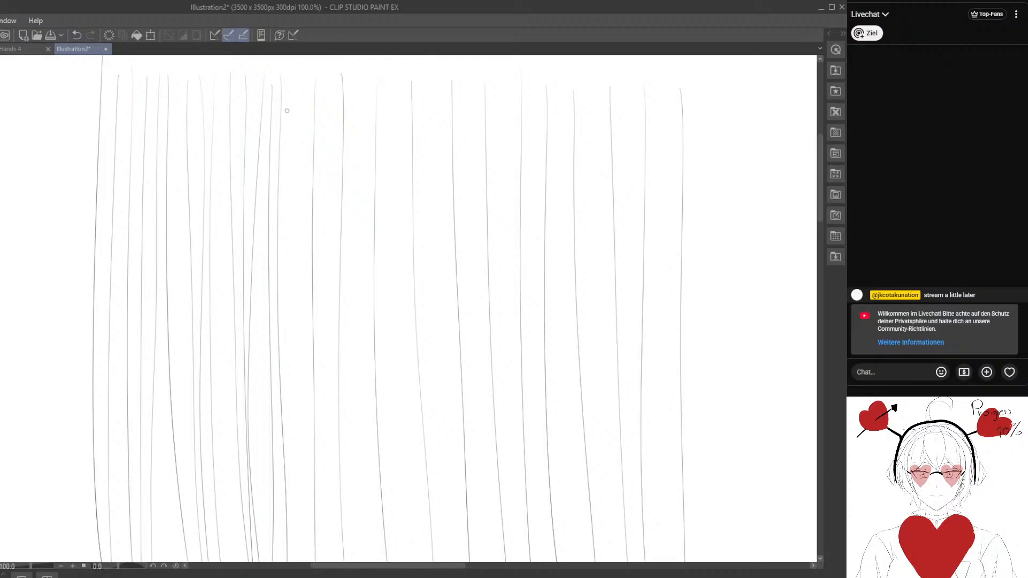
mouse_move(289, 82)
mouse_down()
mouse_move(292, 560)
mouse_move(299, 314)
mouse_move(308, 561)
mouse_up()
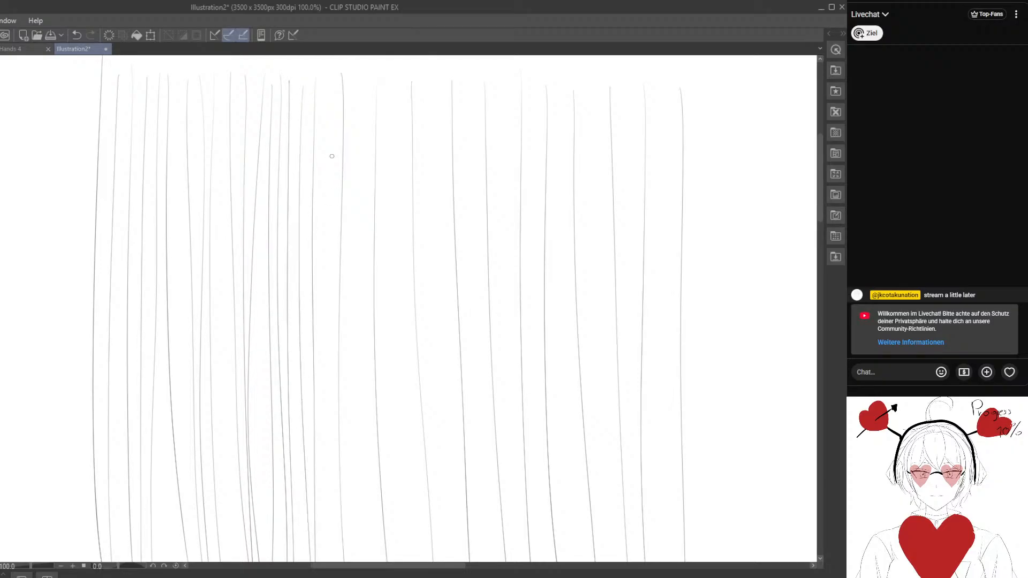
mouse_move(337, 85)
mouse_down()
mouse_move(328, 131)
mouse_move(333, 561)
mouse_up()
drag(353, 85, 369, 561)
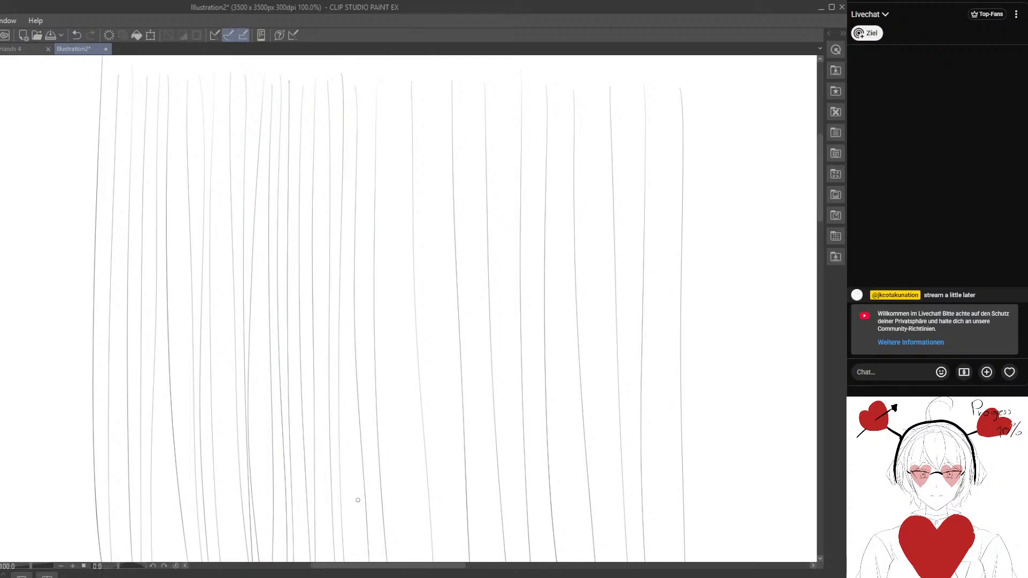
drag(368, 82, 377, 472)
drag(384, 82, 398, 561)
drag(393, 78, 392, 467)
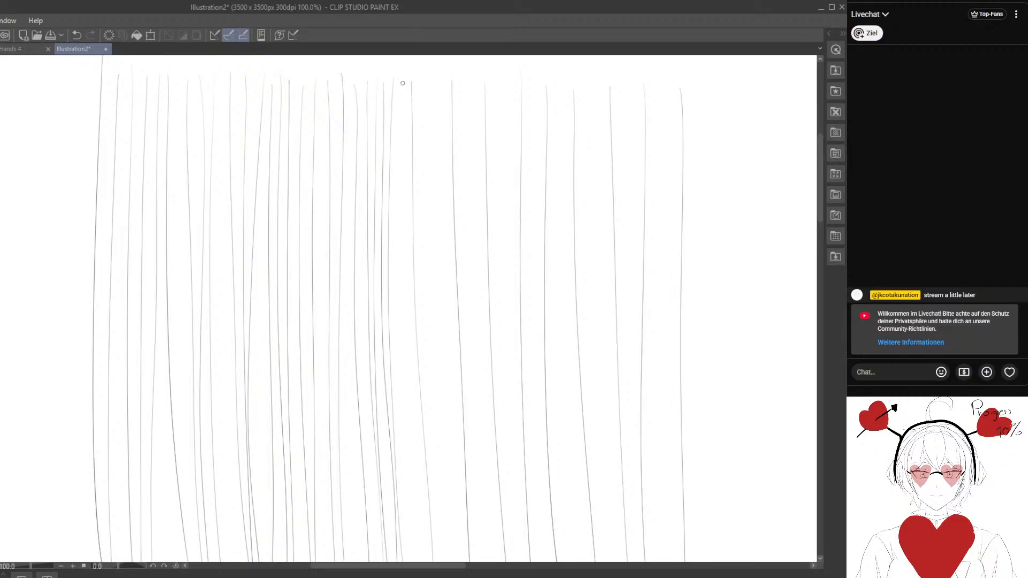
drag(402, 83, 407, 560)
mouse_move(428, 91)
mouse_down()
mouse_move(448, 549)
mouse_move(450, 560)
mouse_move(449, 211)
mouse_move(470, 561)
mouse_up()
drag(435, 89, 432, 468)
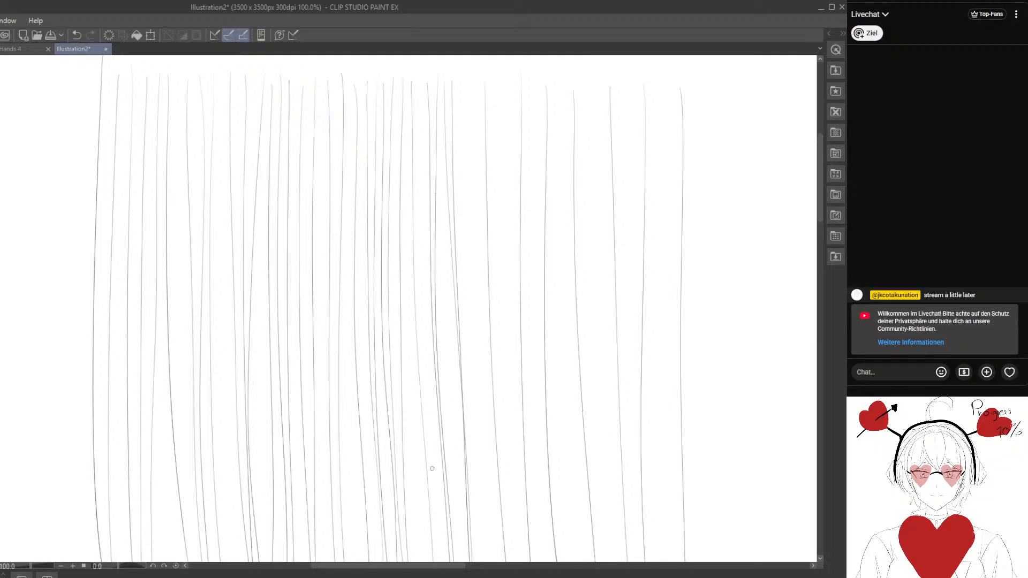
drag(445, 84, 456, 561)
drag(464, 110, 487, 561)
drag(475, 87, 484, 561)
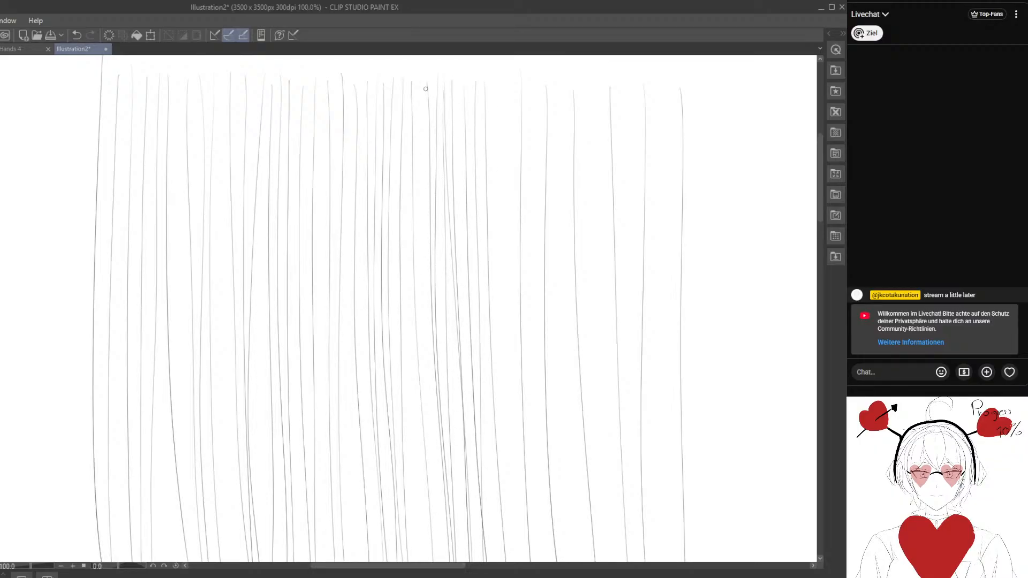
- Densify the left and middle part of the line field with a further pass of thin vertical strokes in the remaining gaps
mouse_move(426, 89)
mouse_down()
mouse_move(419, 367)
mouse_move(432, 561)
mouse_up()
drag(409, 93, 412, 561)
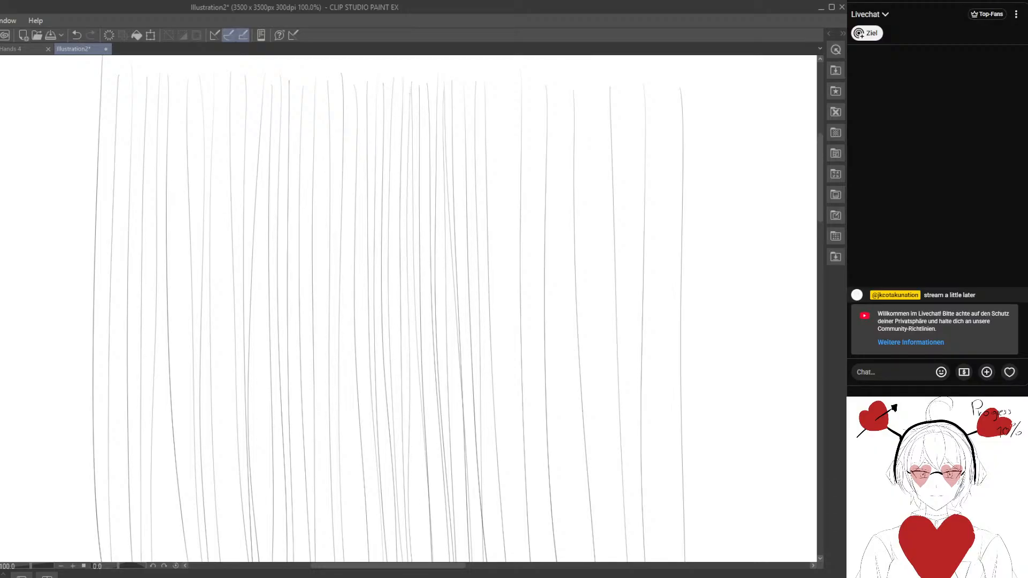
drag(396, 102, 407, 561)
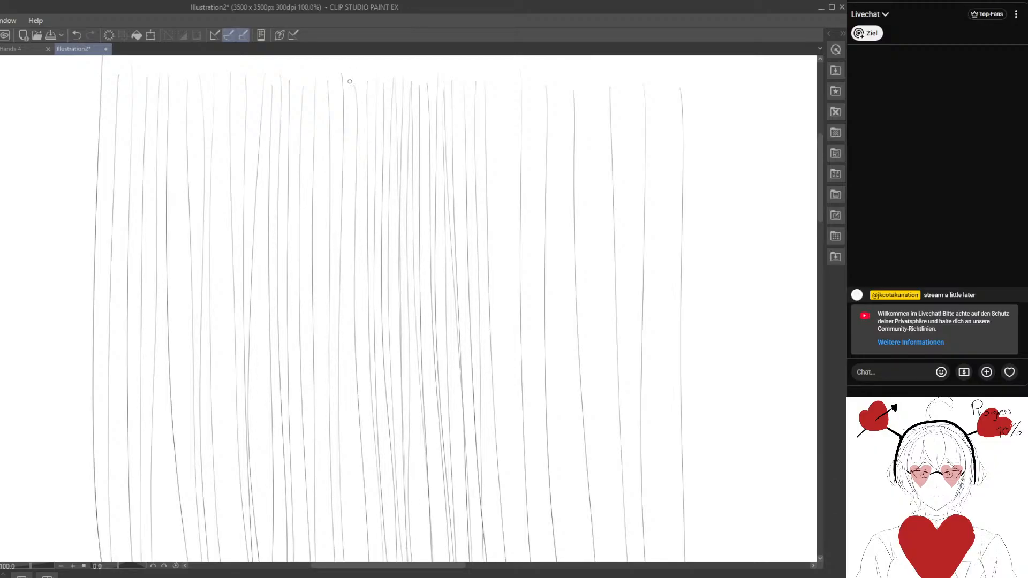
drag(350, 88, 352, 561)
mouse_move(338, 83)
mouse_down()
mouse_move(338, 542)
mouse_move(323, 96)
mouse_move(324, 561)
mouse_up()
drag(308, 84, 314, 560)
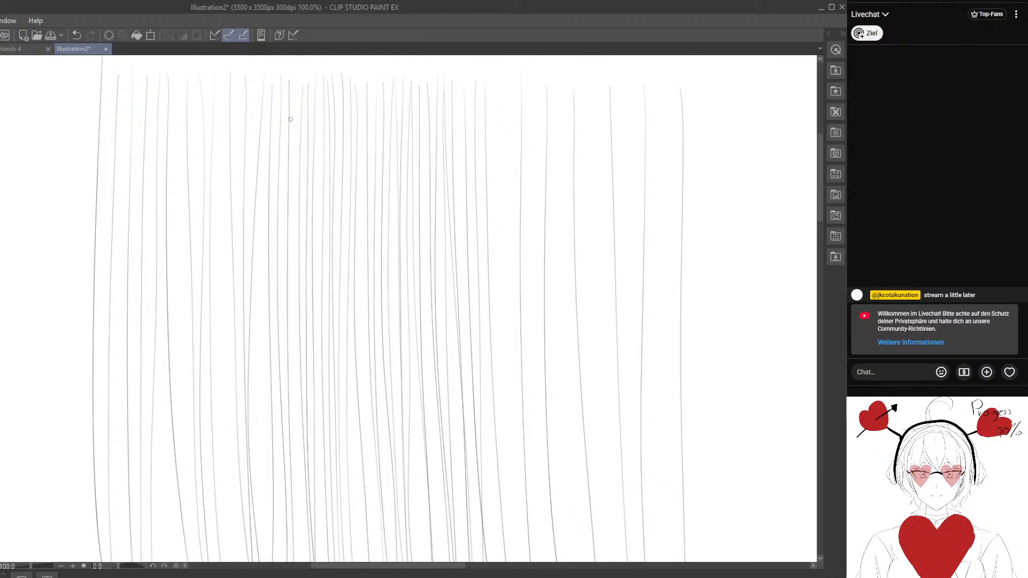
drag(296, 78, 304, 514)
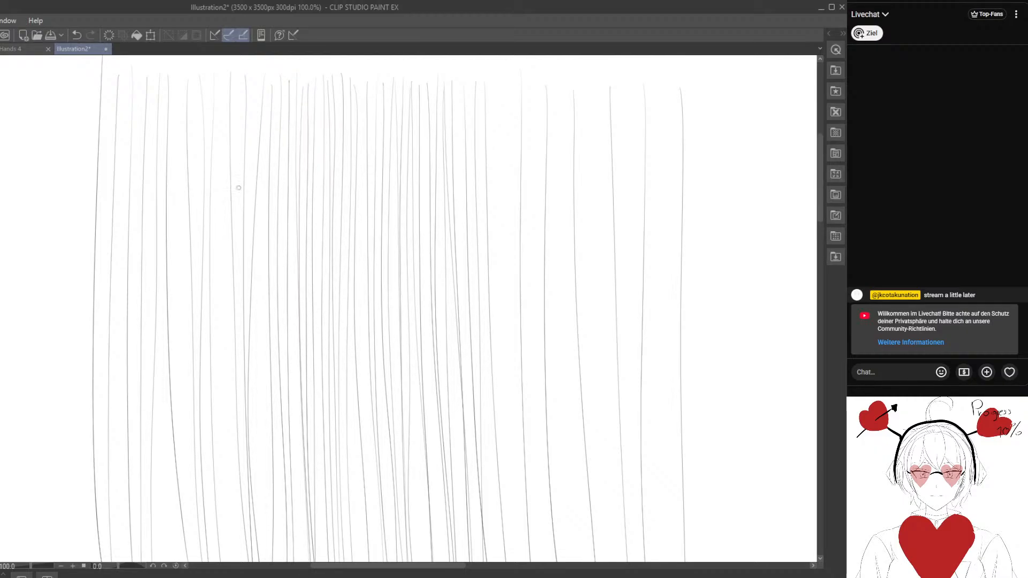
drag(255, 94, 245, 561)
drag(225, 77, 219, 560)
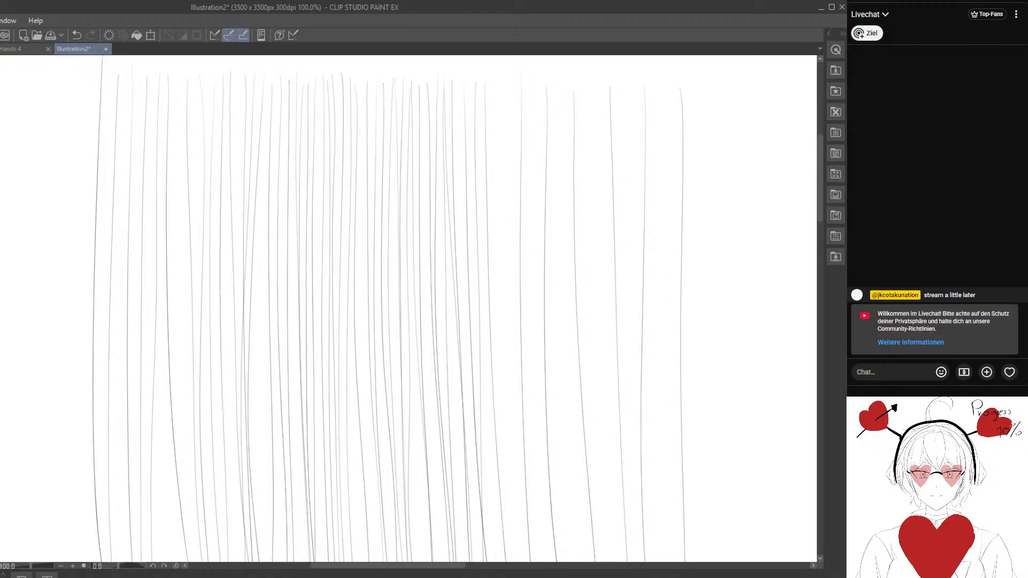
drag(180, 76, 192, 561)
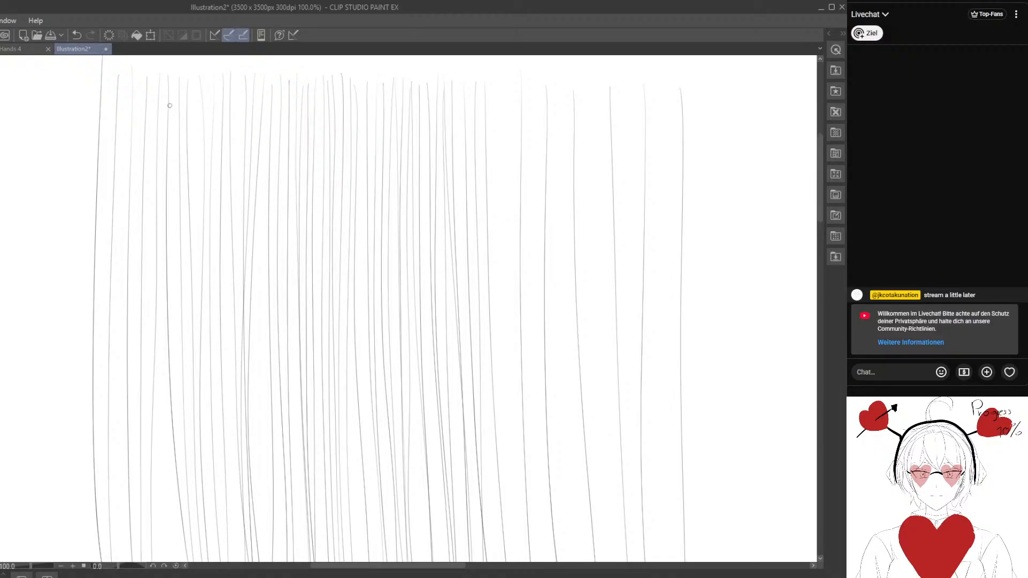
drag(174, 77, 189, 561)
drag(164, 88, 159, 561)
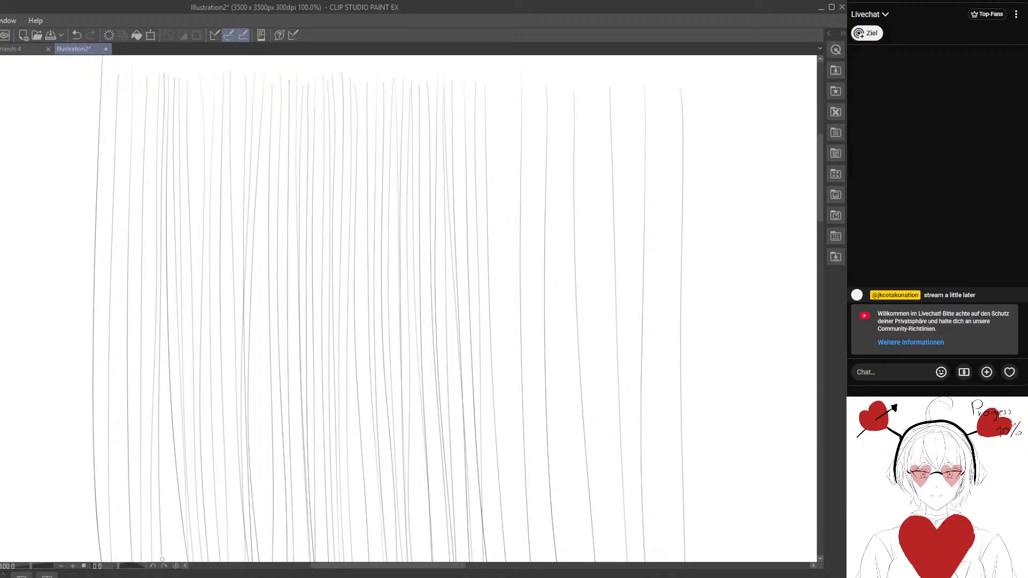
drag(156, 72, 155, 561)
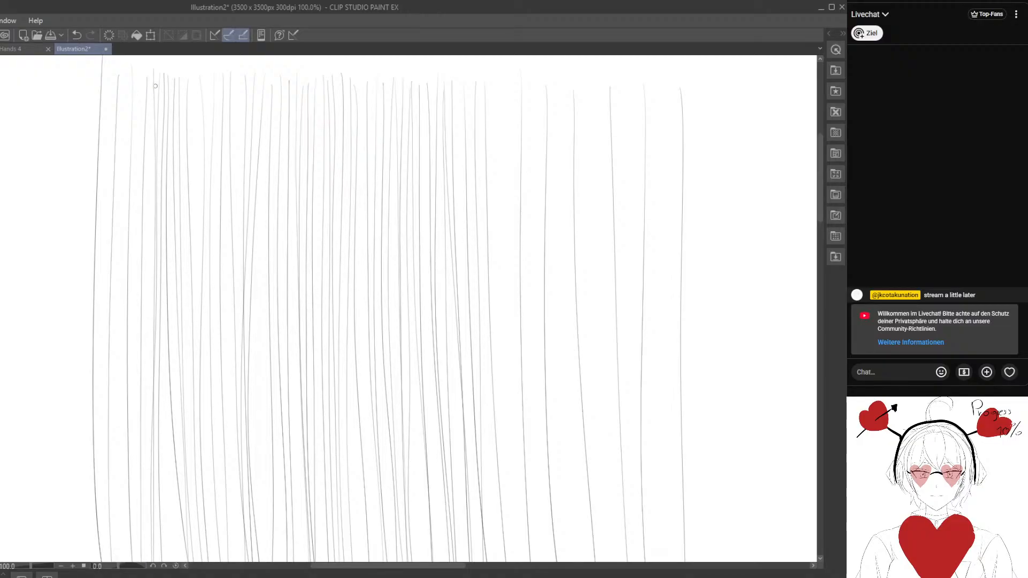
drag(151, 81, 151, 477)
drag(136, 76, 141, 561)
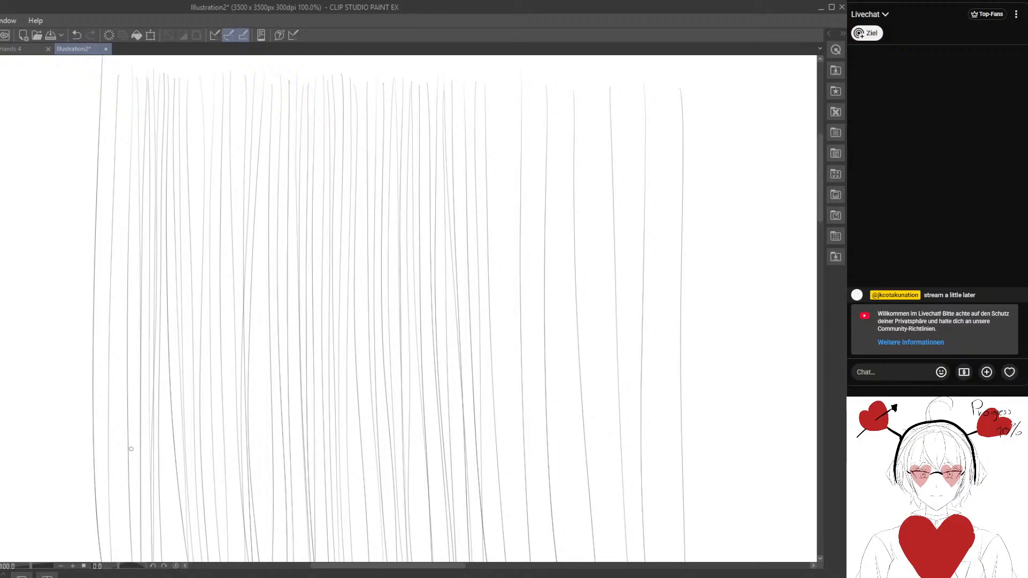
drag(137, 88, 130, 568)
drag(124, 80, 128, 561)
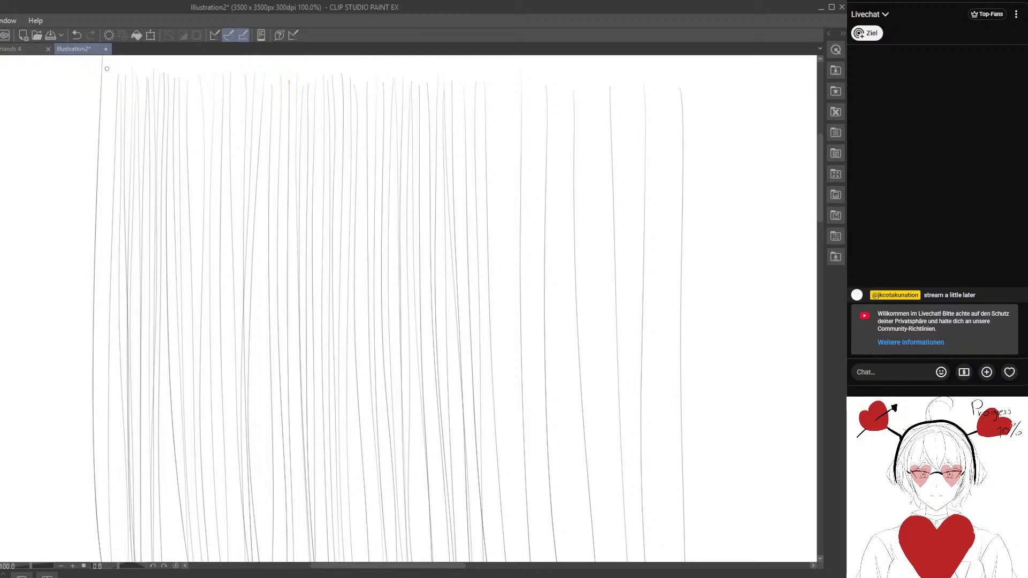
drag(105, 69, 97, 561)
drag(192, 74, 189, 561)
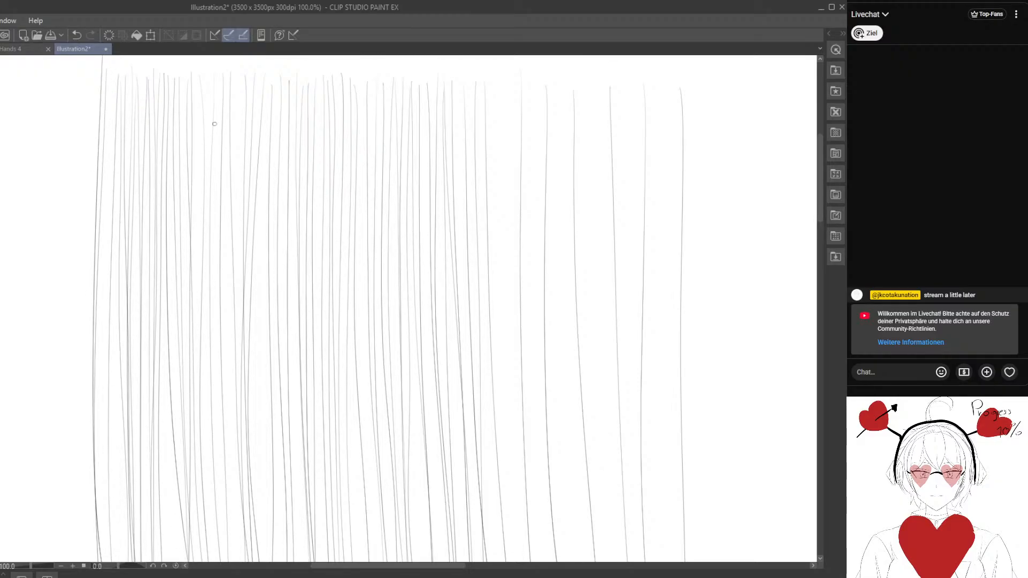
drag(225, 70, 222, 561)
drag(237, 83, 236, 561)
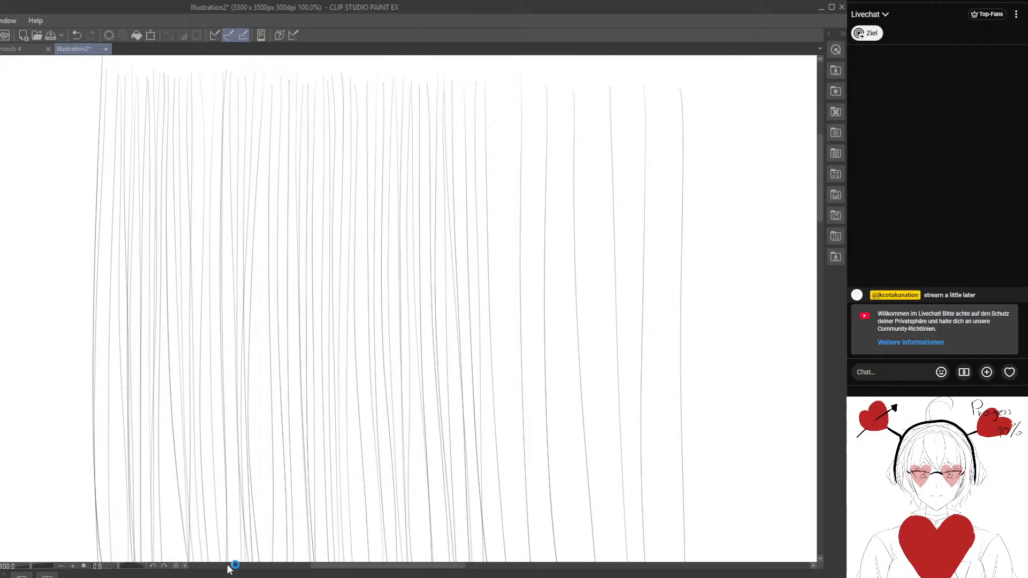
- Add thin vertical strokes in the remaining gaps of the line field, from the left-middle area rightward past the centre
drag(265, 98, 270, 544)
drag(278, 95, 271, 560)
drag(286, 91, 289, 561)
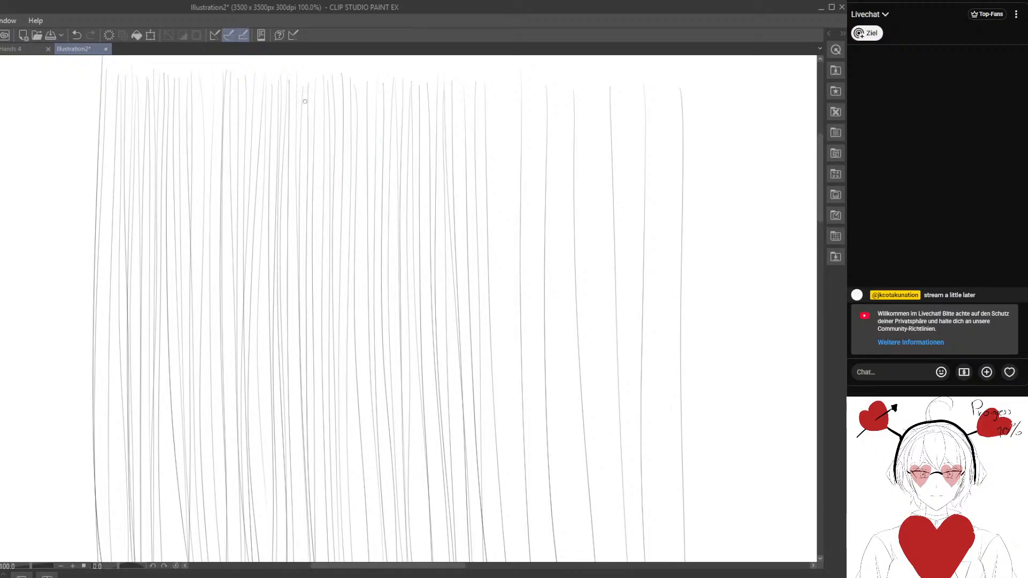
drag(294, 129, 309, 394)
drag(318, 79, 327, 561)
drag(365, 80, 374, 561)
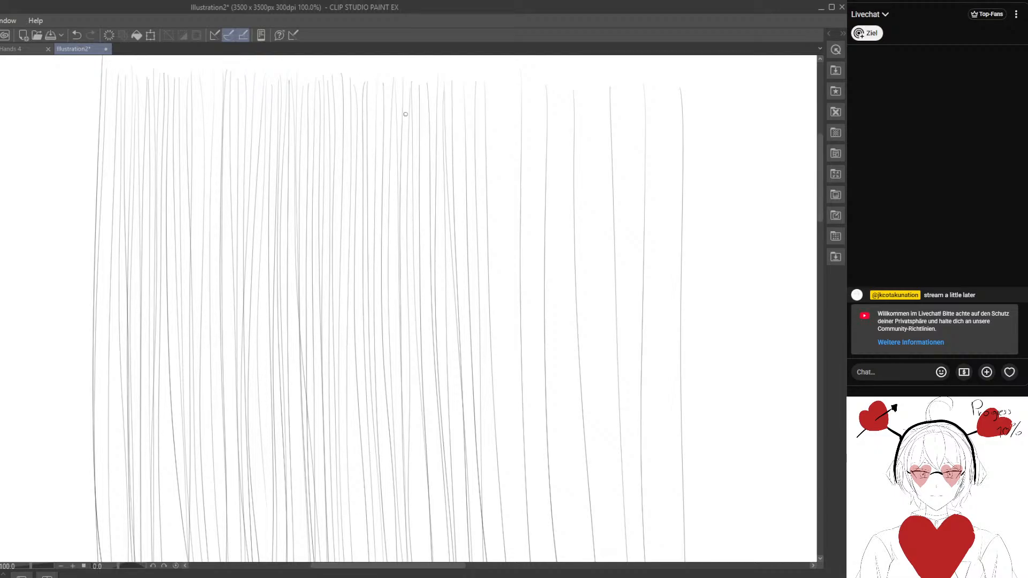
drag(395, 85, 399, 561)
drag(423, 83, 435, 561)
drag(495, 82, 501, 561)
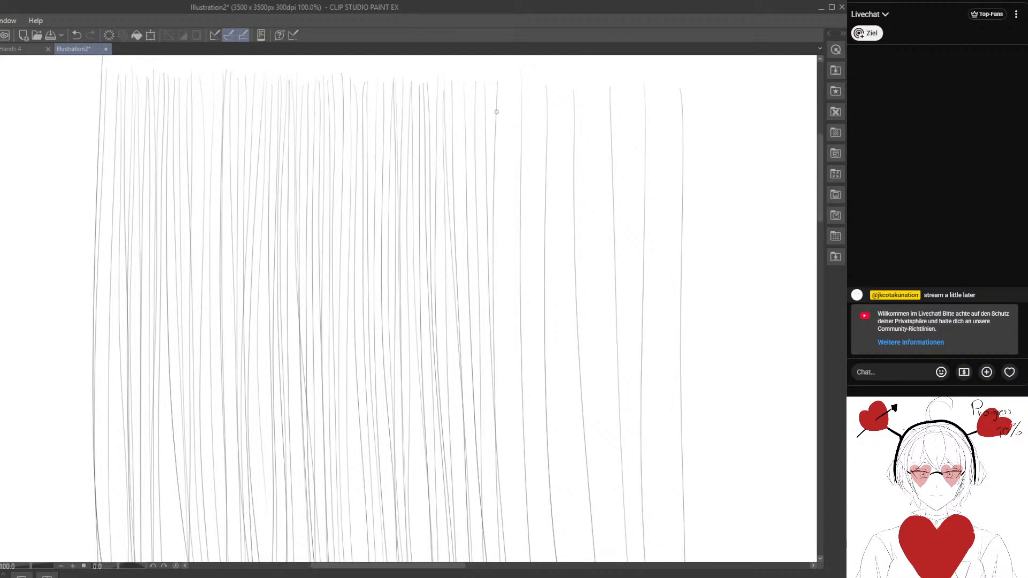
- Fill the sparse right part of the line field with closely spaced, thin vertical strokes out to the rightmost line
drag(504, 66, 512, 561)
mouse_move(515, 72)
mouse_down()
mouse_move(519, 561)
mouse_move(527, 273)
mouse_move(553, 561)
mouse_up()
drag(555, 87, 559, 561)
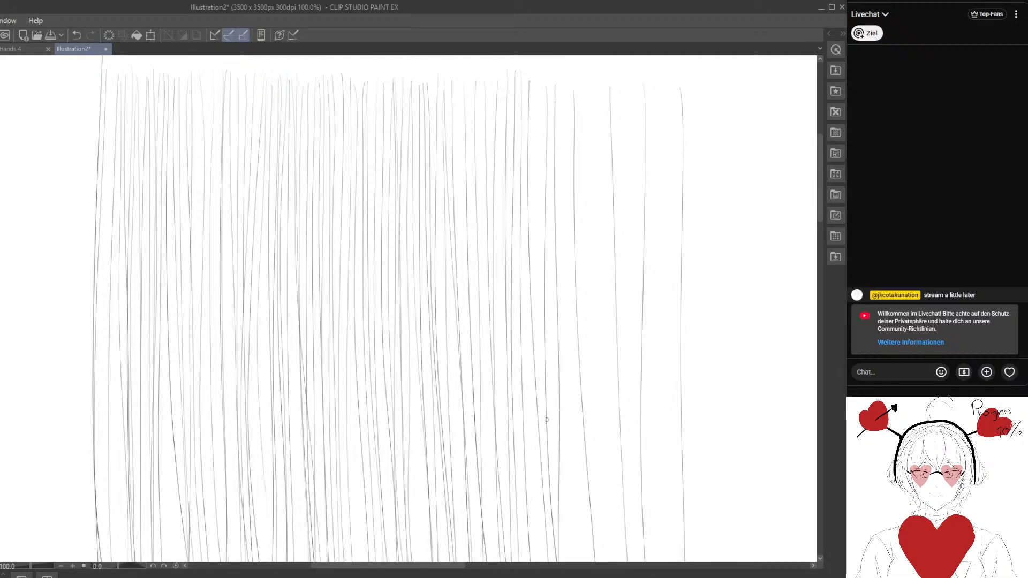
drag(562, 87, 584, 560)
drag(566, 87, 588, 560)
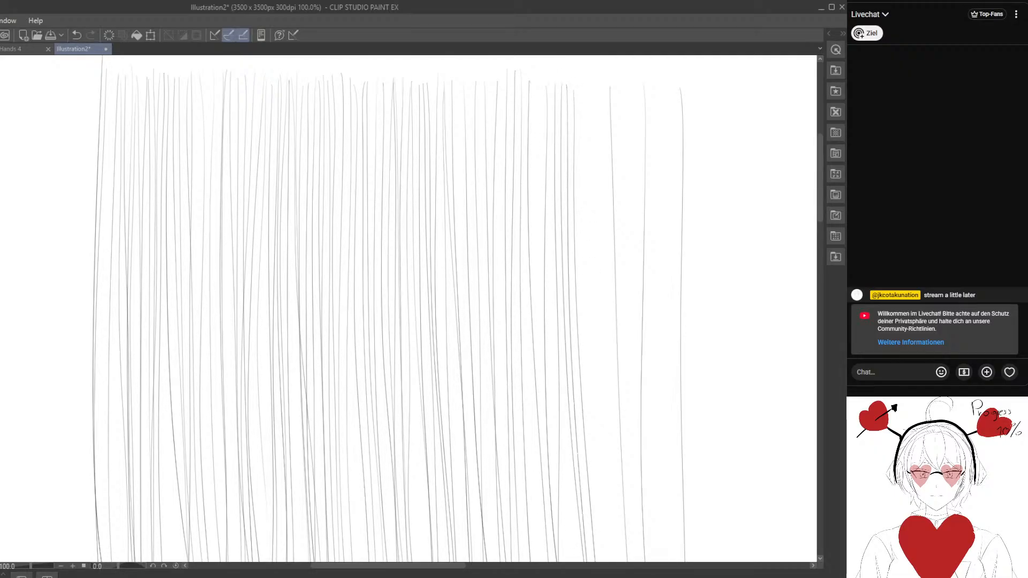
drag(584, 87, 601, 560)
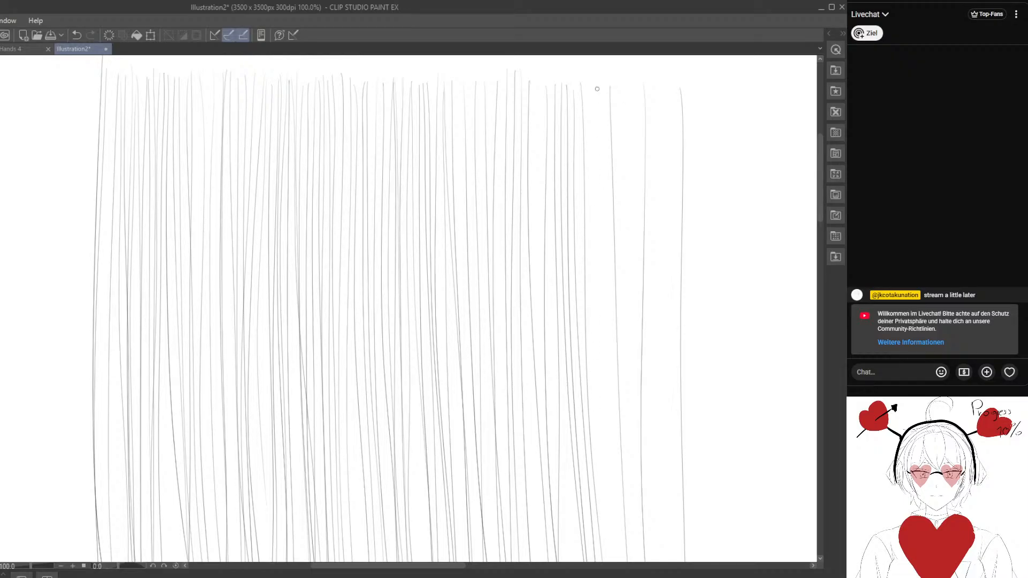
drag(596, 87, 620, 561)
drag(606, 85, 629, 561)
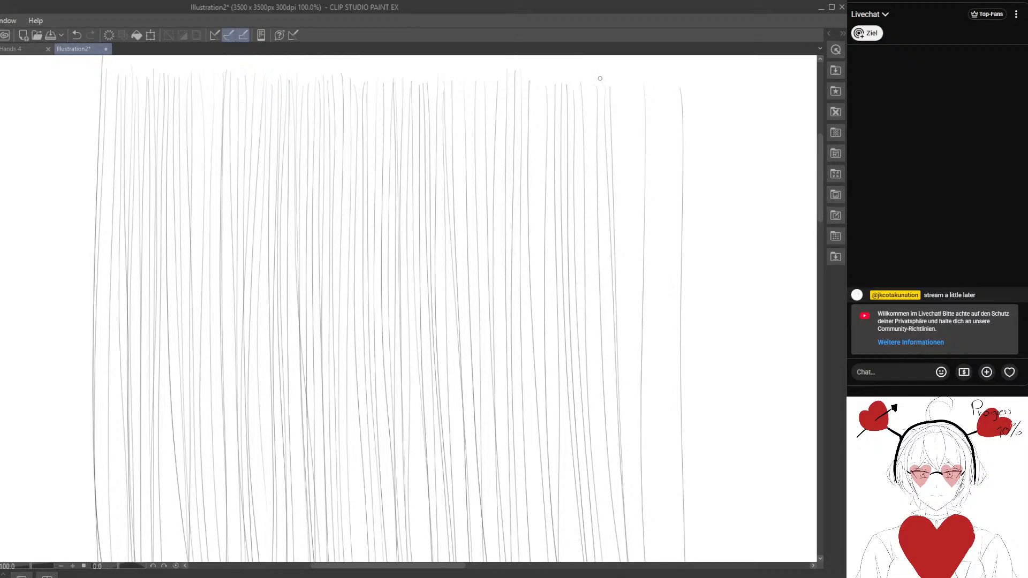
drag(597, 87, 605, 561)
drag(596, 110, 605, 561)
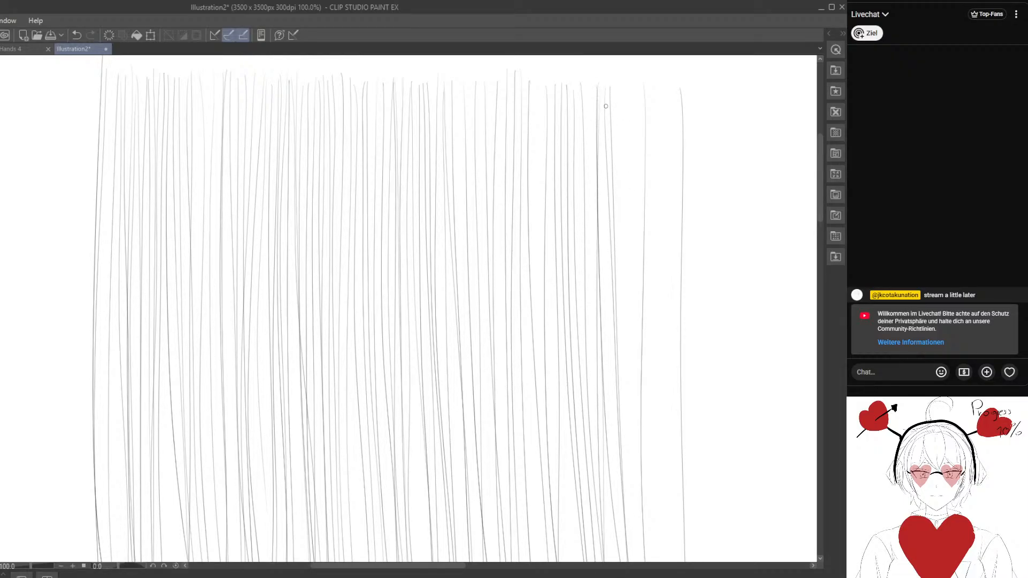
drag(587, 83, 597, 560)
drag(619, 91, 632, 560)
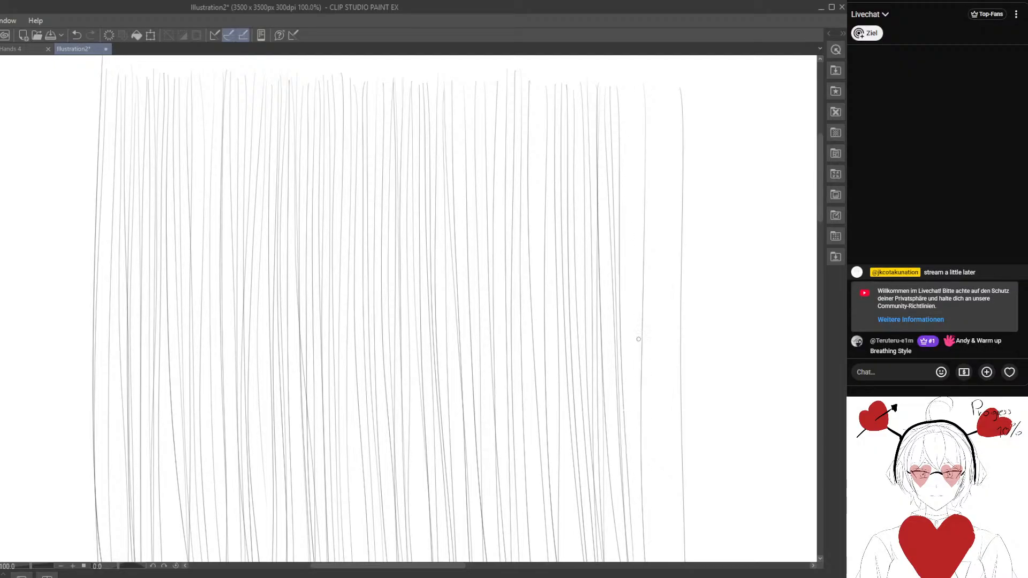
drag(631, 86, 630, 504)
drag(657, 75, 661, 561)
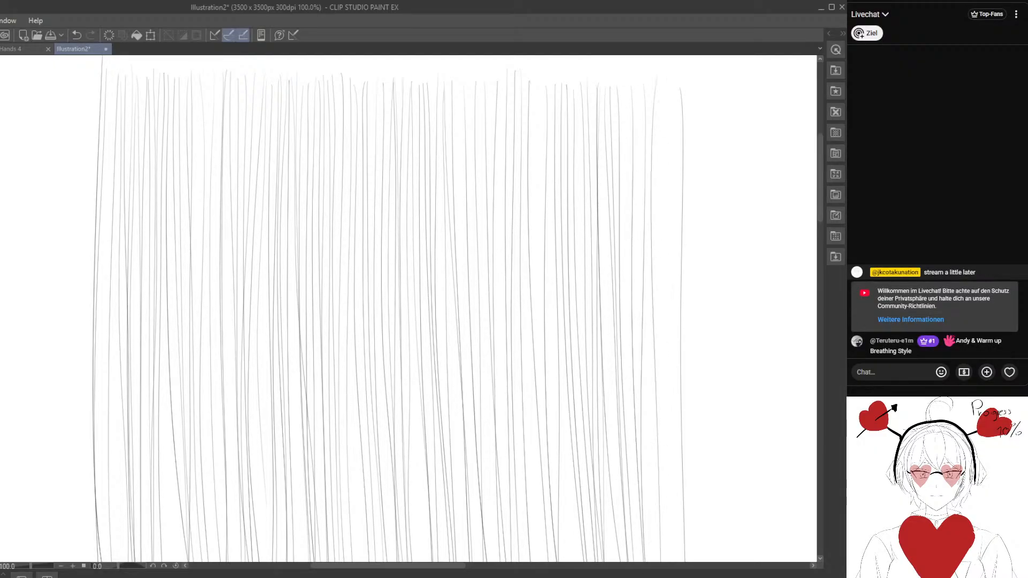
mouse_move(666, 88)
mouse_down()
mouse_move(660, 489)
mouse_move(665, 561)
mouse_move(677, 177)
mouse_move(679, 561)
mouse_up()
- Add a few more vertical strokes in the gaps still open in the left third of the line field
drag(112, 75, 105, 559)
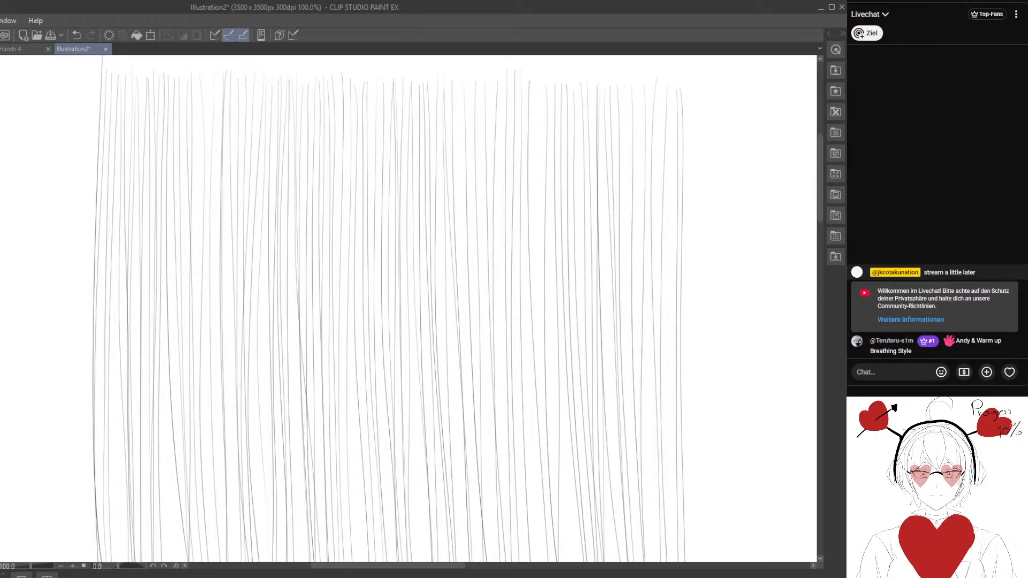
drag(197, 71, 196, 106)
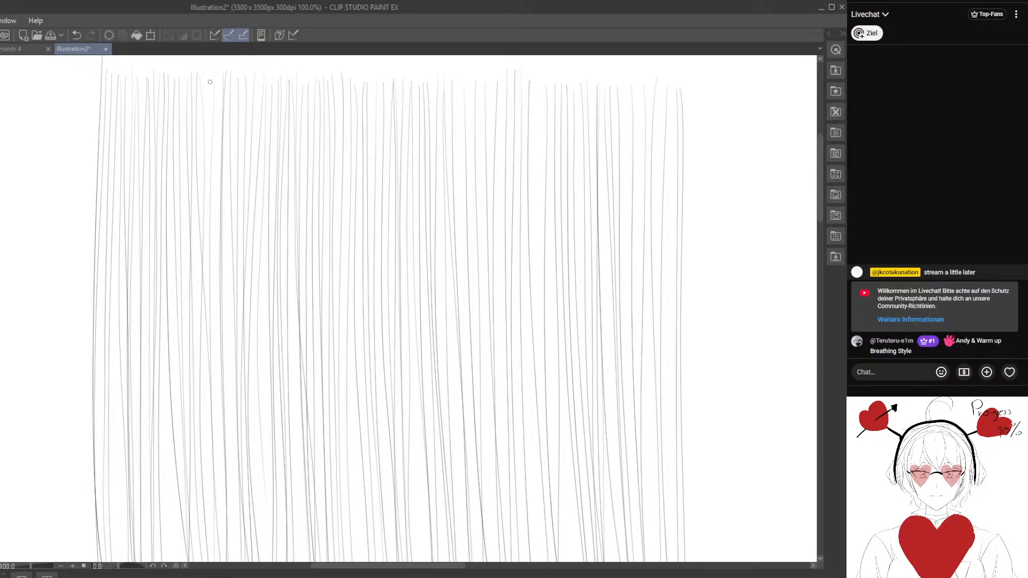
drag(210, 82, 204, 562)
drag(232, 77, 224, 560)
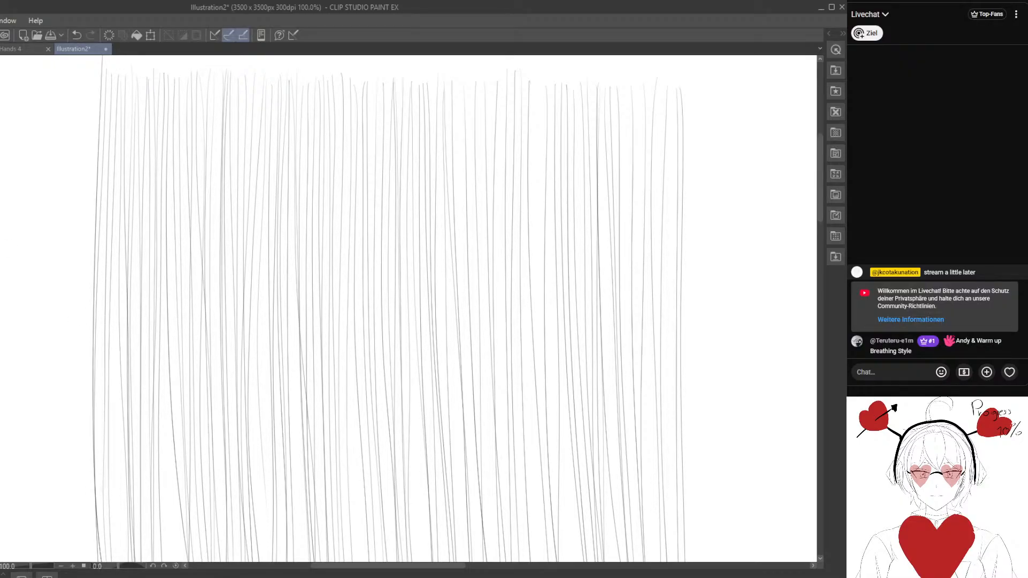
- Draw ten long, roughly parallel horizontal lines across the whole vertical line field, working from its top down to the visible bottom
drag(92, 112, 730, 114)
drag(78, 138, 745, 144)
drag(70, 174, 770, 184)
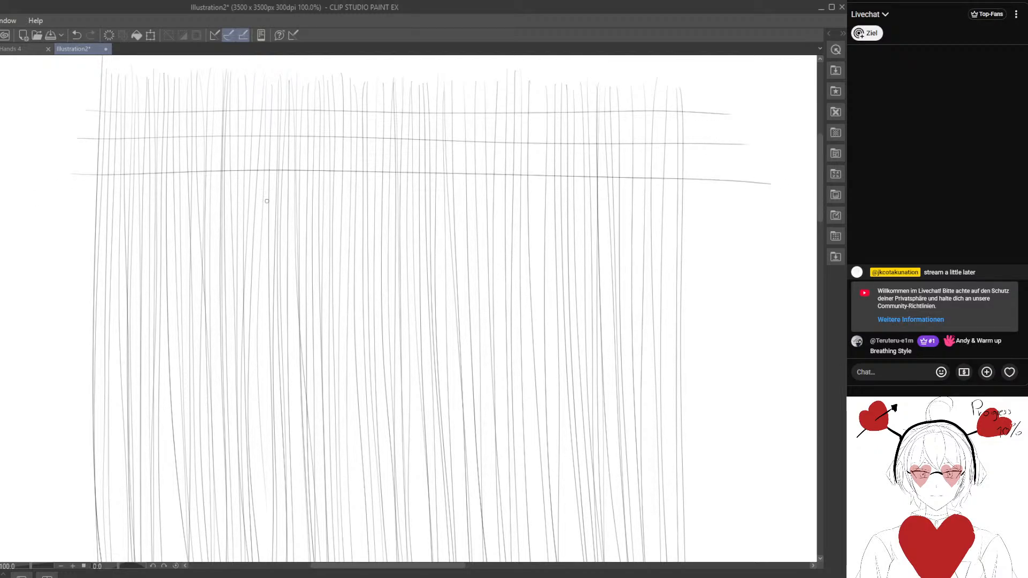
drag(89, 210, 739, 216)
drag(83, 247, 737, 259)
drag(74, 294, 719, 302)
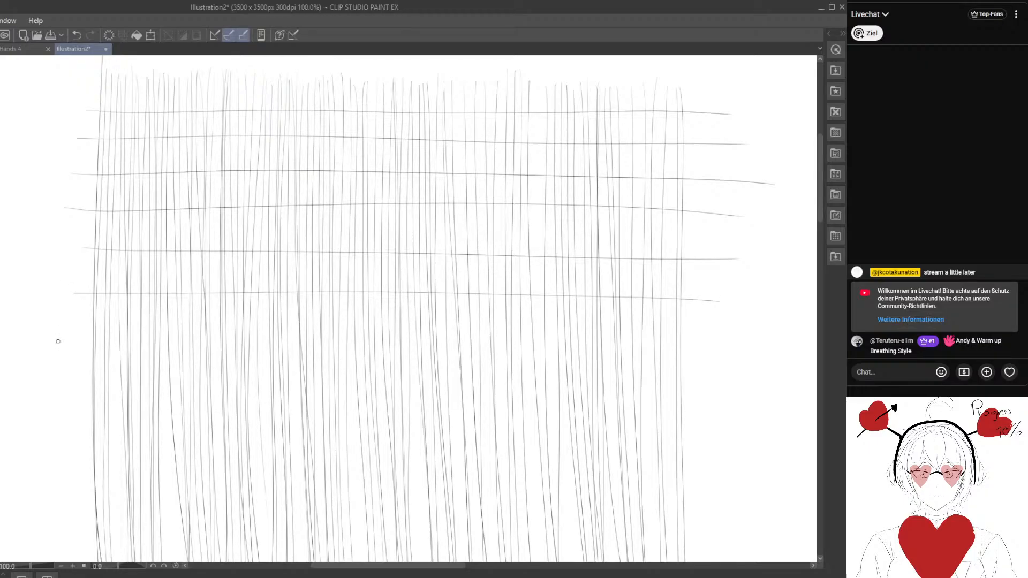
drag(60, 343, 733, 354)
drag(87, 400, 727, 409)
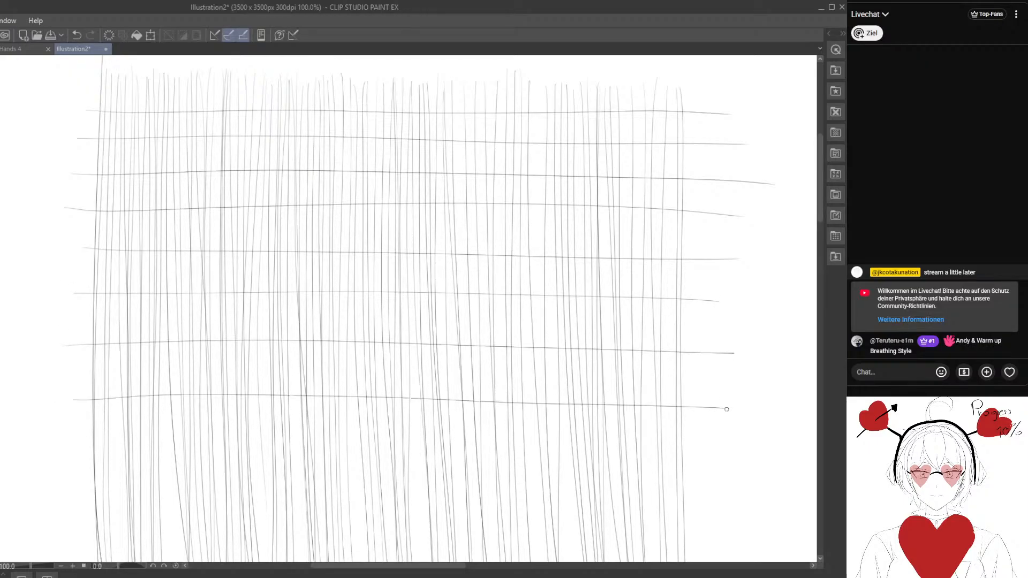
drag(55, 451, 762, 463)
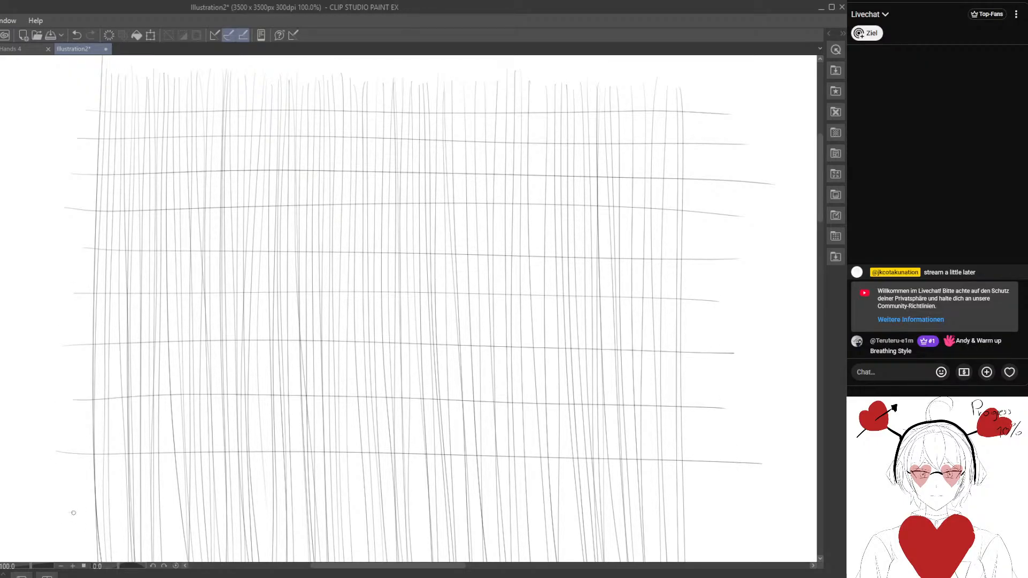
drag(74, 512, 704, 512)
- Add one horizontal line in each wide gap between the existing horizontals, working from the lowest gap back up to the upper part
drag(119, 491, 750, 487)
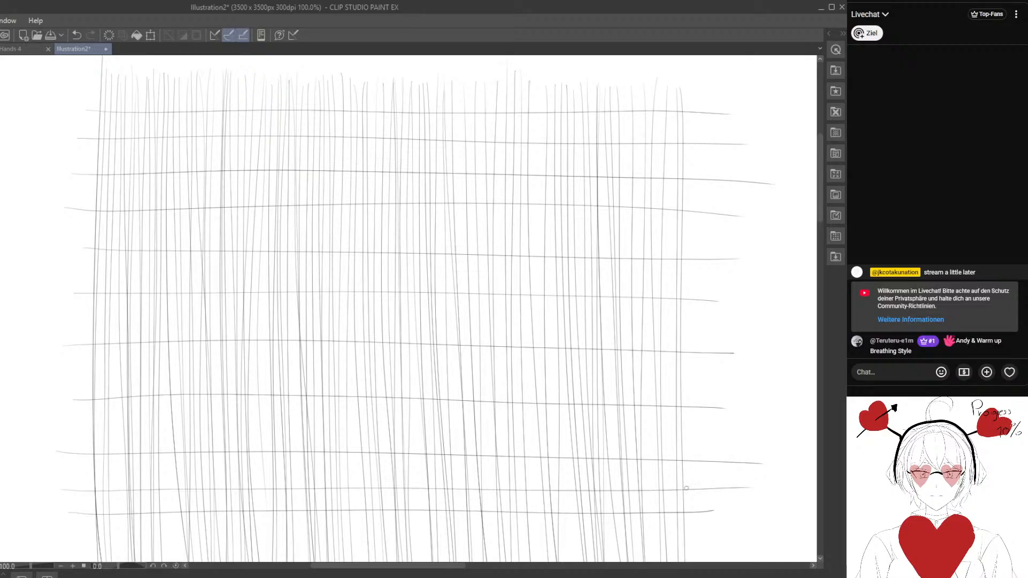
drag(70, 422, 735, 436)
drag(74, 376, 740, 377)
drag(72, 323, 753, 335)
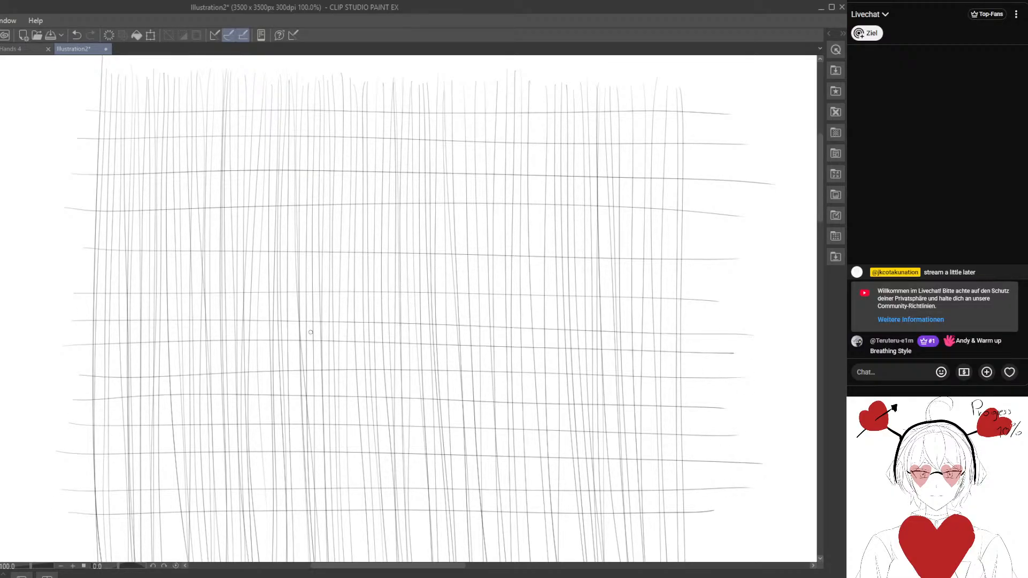
drag(83, 282, 731, 281)
drag(77, 236, 702, 238)
mouse_move(79, 194)
mouse_down()
mouse_move(590, 187)
mouse_move(766, 198)
mouse_up()
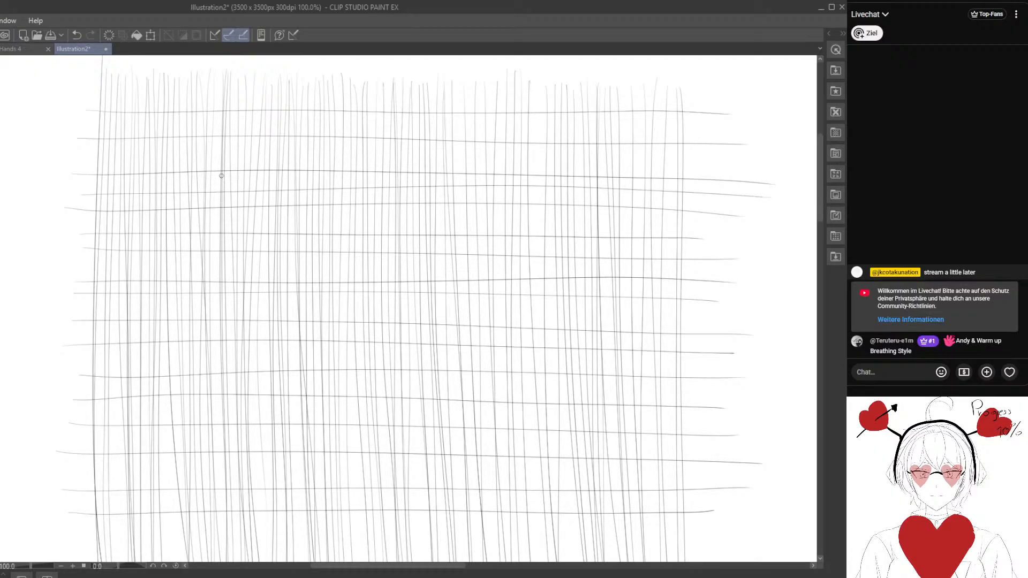
drag(89, 153, 732, 162)
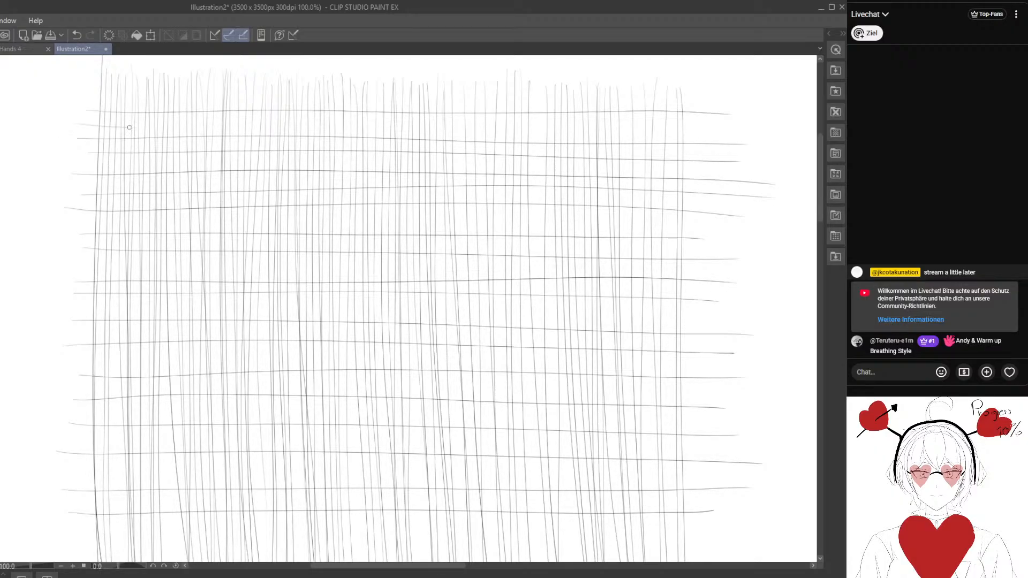
- Densify the upper third of the grid with a further pass of closely spaced, full-width horizontal strokes, working downward
drag(129, 127, 727, 123)
drag(138, 119, 700, 111)
drag(85, 136, 745, 129)
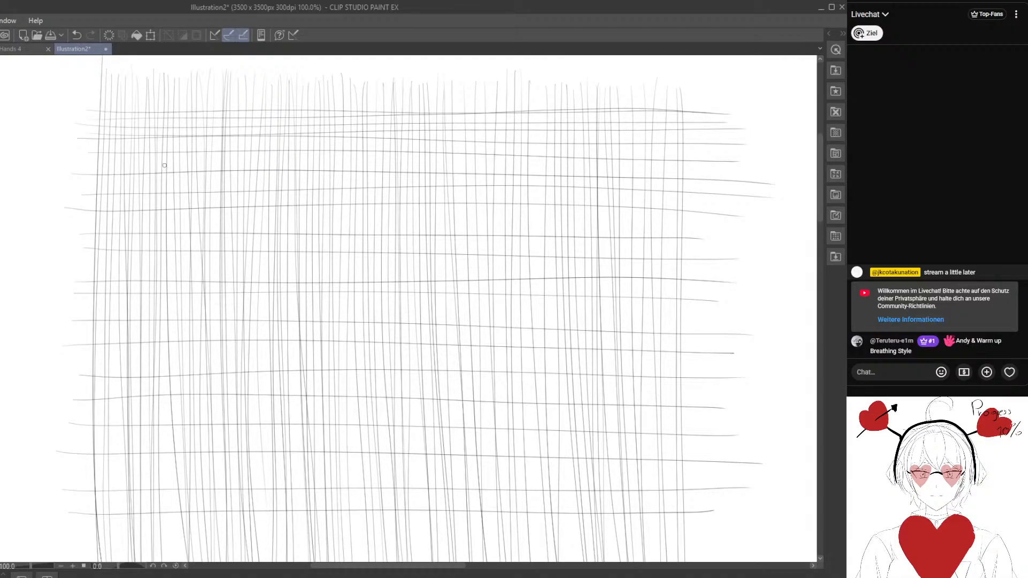
drag(102, 146, 718, 156)
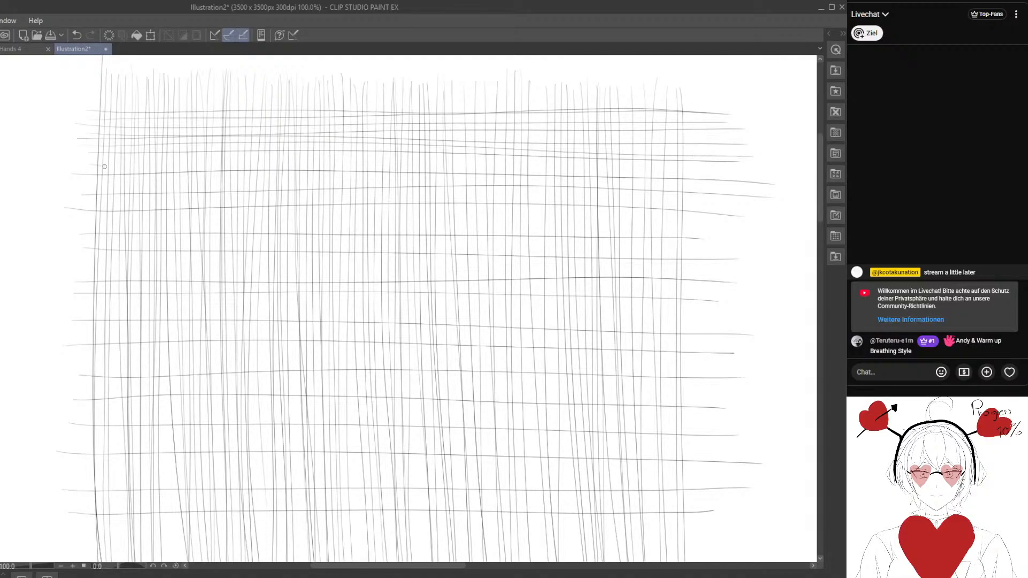
drag(105, 166, 727, 173)
drag(84, 155, 727, 164)
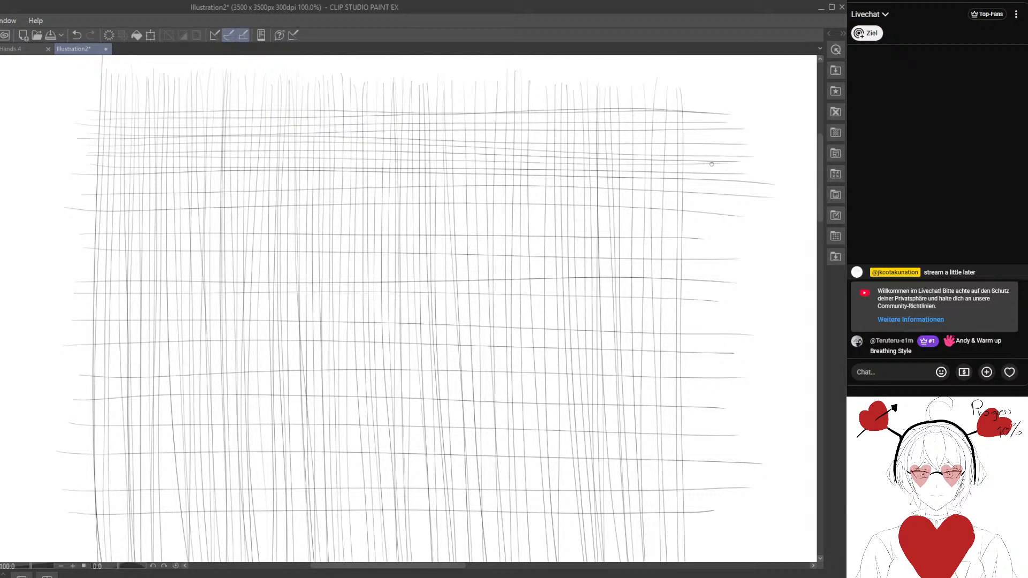
mouse_move(99, 191)
mouse_down()
mouse_move(436, 182)
mouse_move(760, 192)
mouse_up()
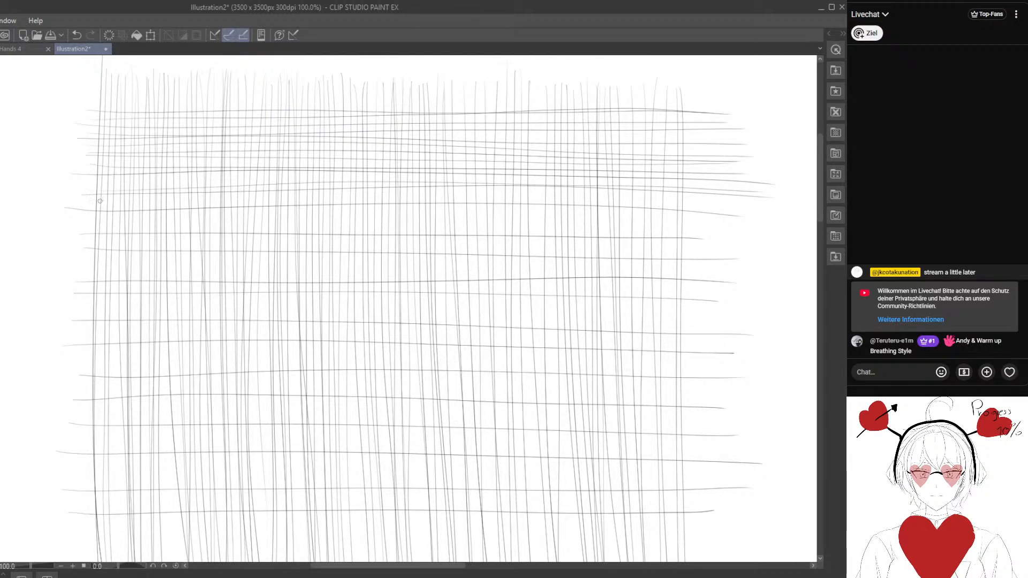
drag(100, 201, 747, 194)
drag(81, 224, 724, 231)
mouse_move(75, 211)
mouse_down()
mouse_move(367, 209)
mouse_move(764, 224)
mouse_up()
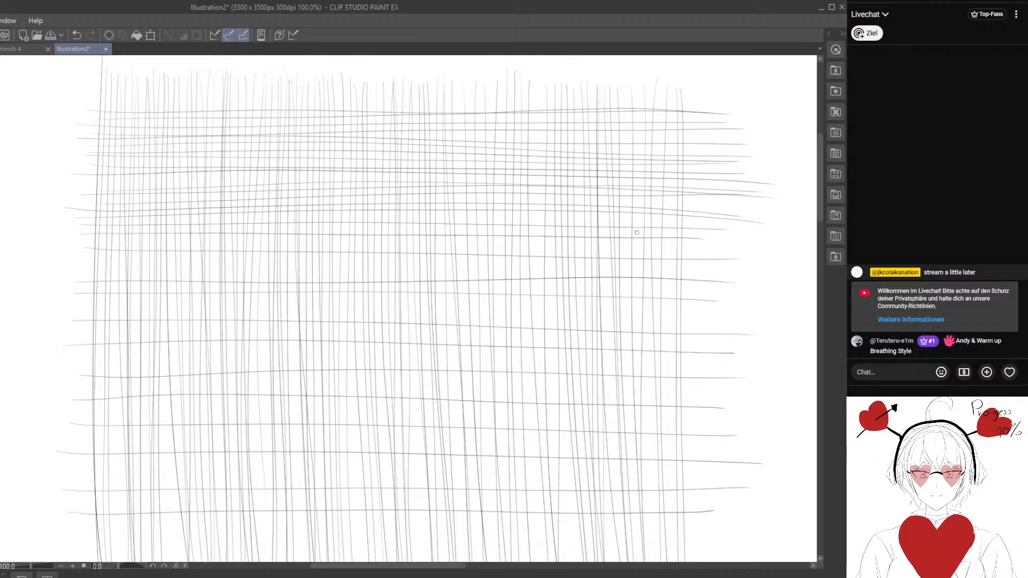
drag(91, 240, 721, 236)
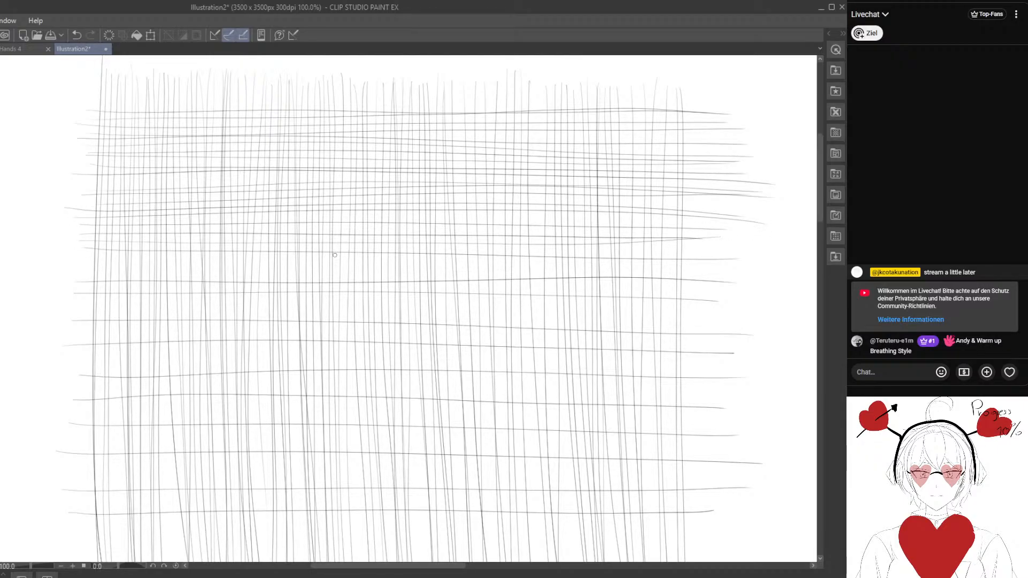
- Densify the middle band of the grid with closely spaced, full-width horizontal strokes between the existing horizontals, working downward
drag(79, 268, 757, 271)
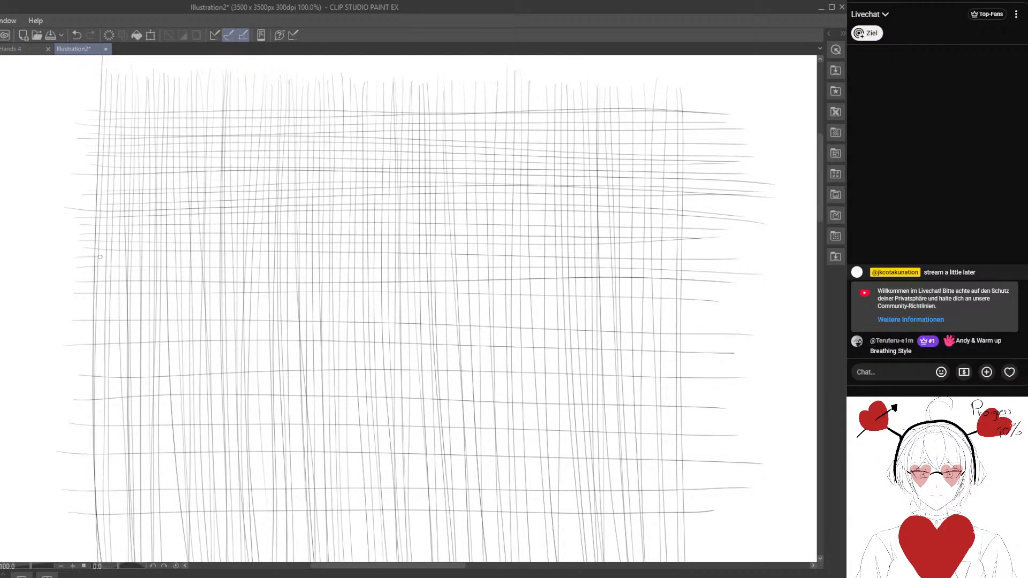
drag(99, 256, 730, 263)
drag(65, 276, 721, 275)
drag(89, 272, 734, 283)
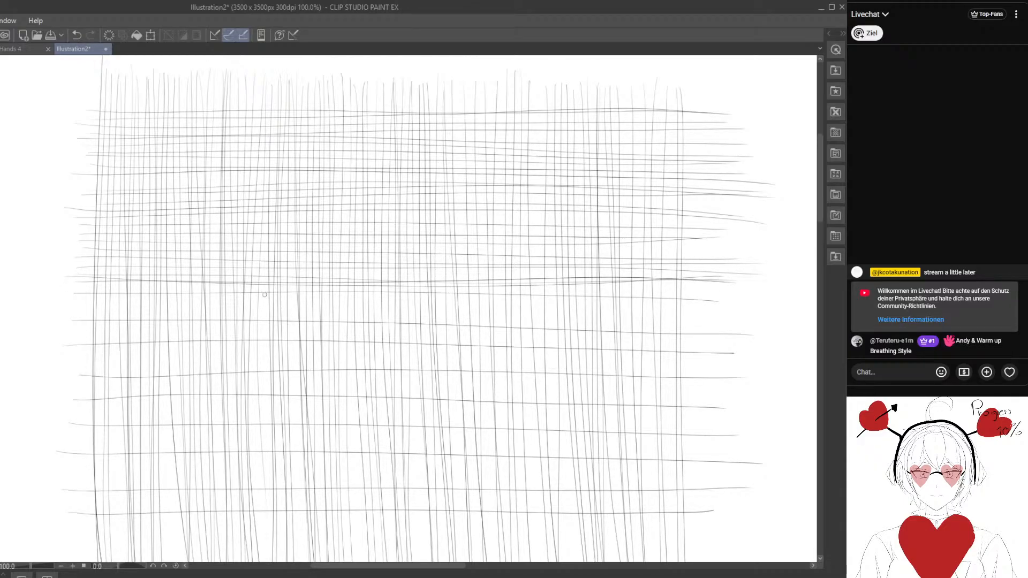
drag(79, 315, 753, 304)
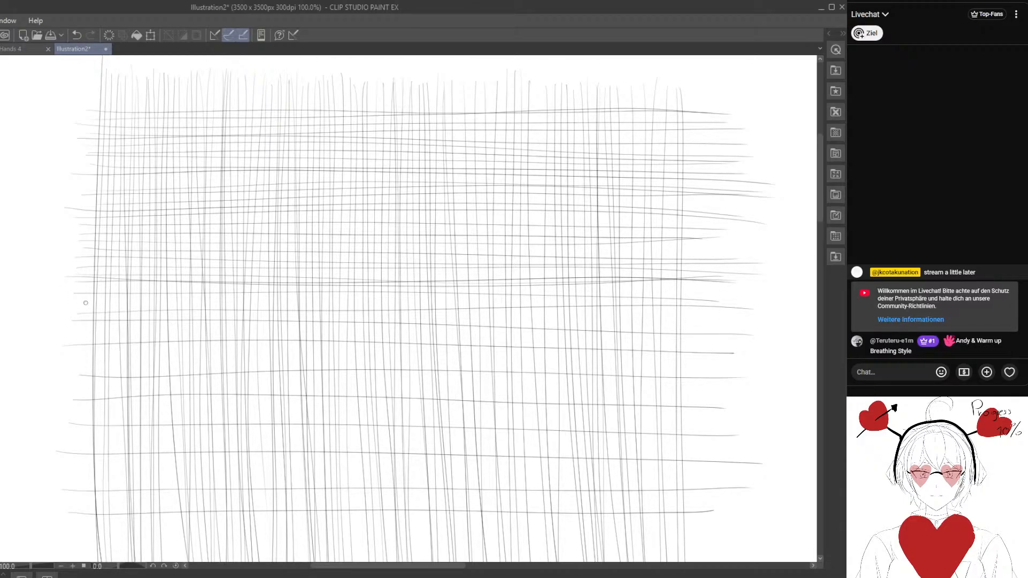
drag(86, 303, 718, 301)
drag(62, 323, 760, 321)
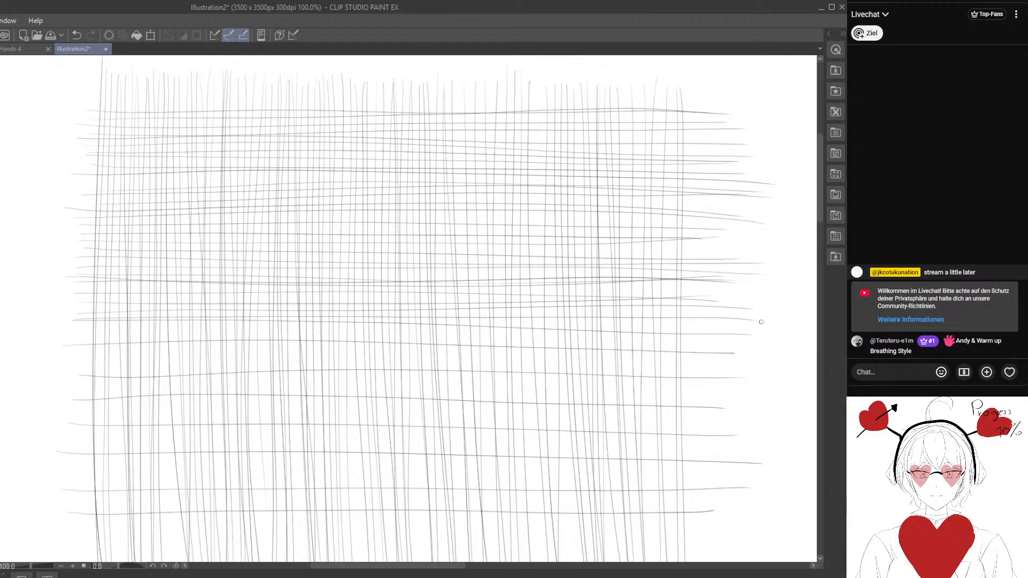
drag(127, 336, 782, 350)
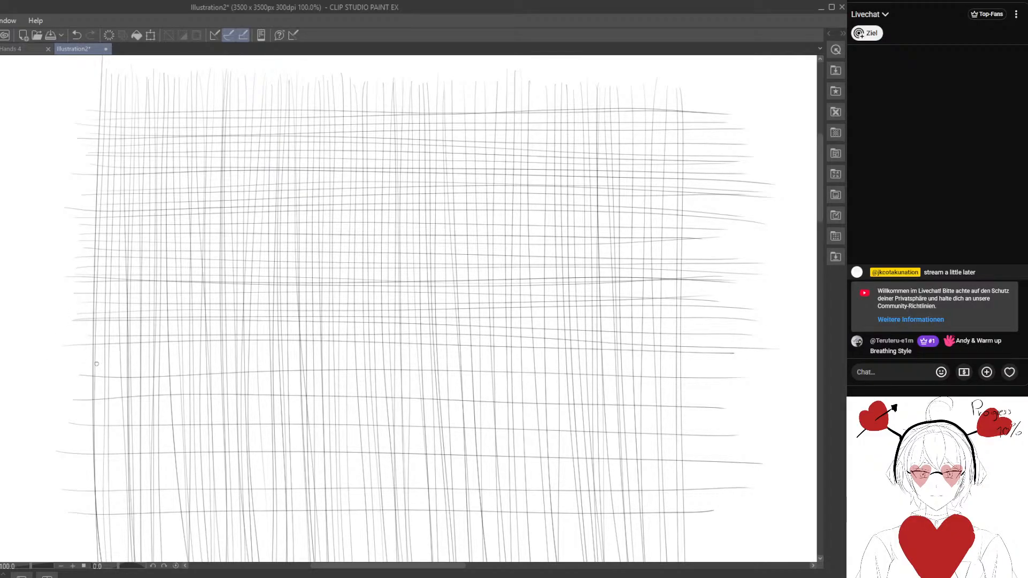
drag(102, 365, 730, 369)
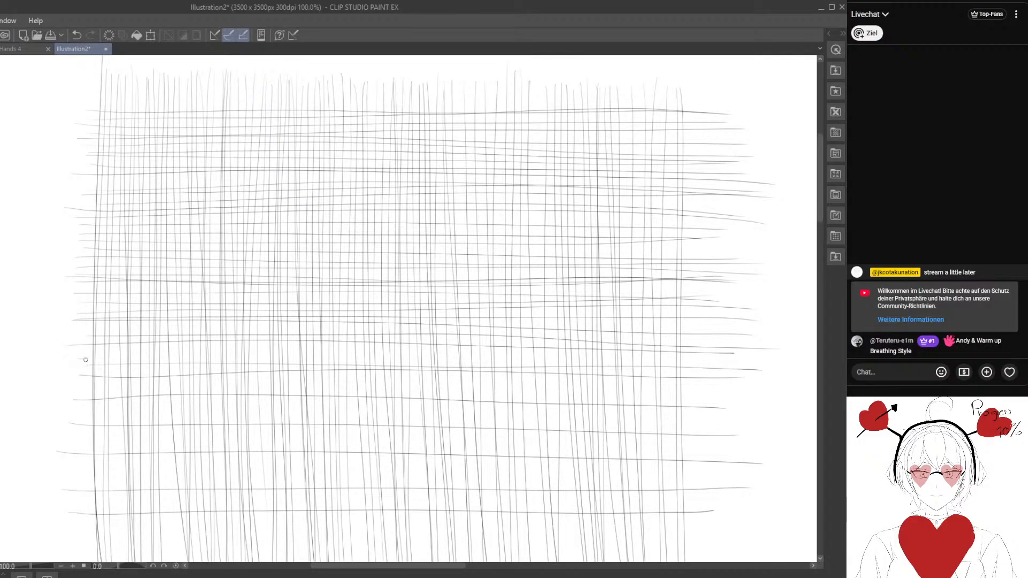
drag(85, 360, 744, 385)
drag(130, 356, 754, 342)
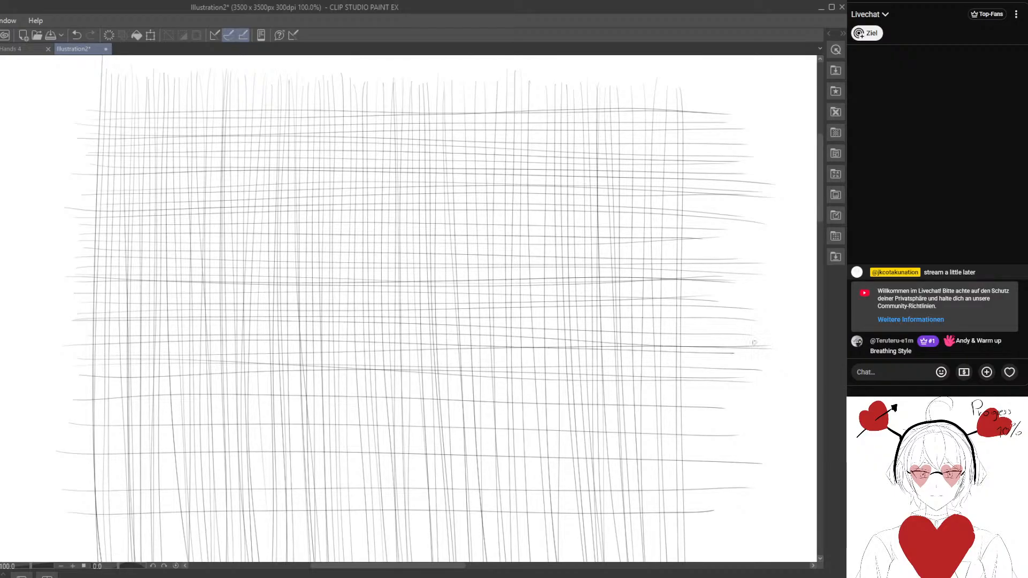
drag(82, 394, 789, 396)
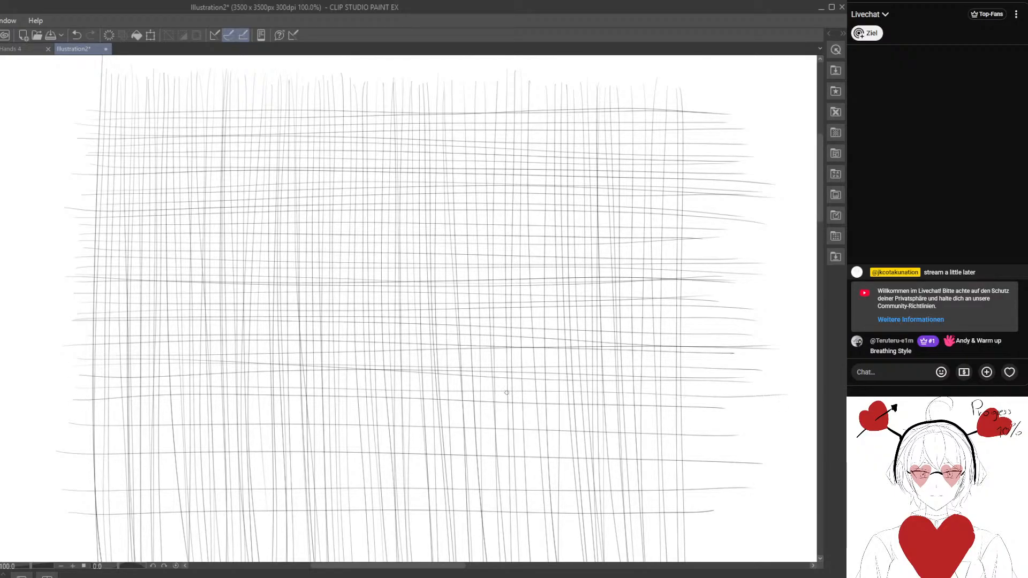
drag(105, 380, 761, 379)
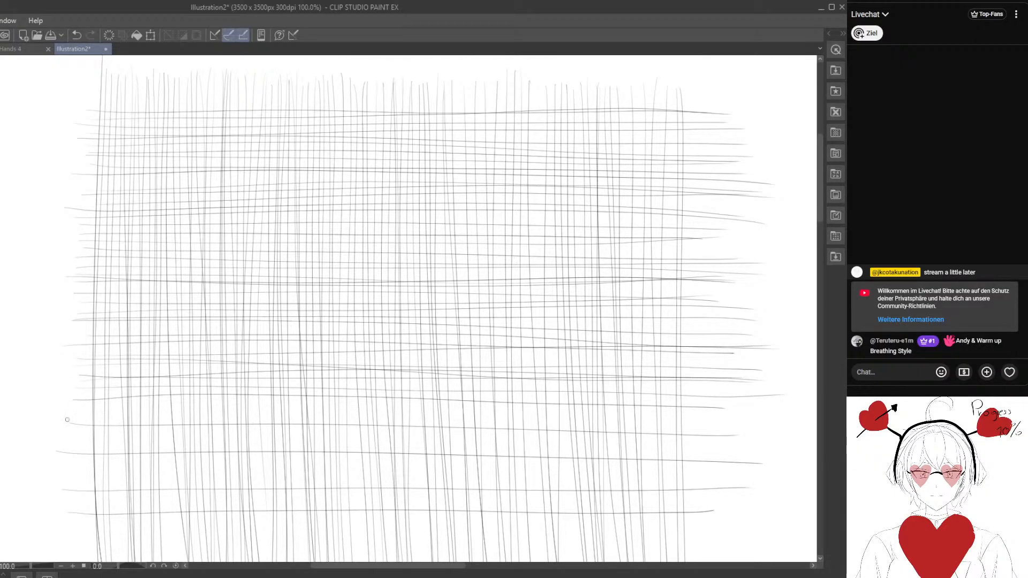
- Fill the remaining wide gaps in the lower third of the grid with full-width horizontal strokes down to its lowest horizontal
drag(93, 418, 803, 424)
drag(69, 409, 768, 411)
drag(81, 445, 761, 439)
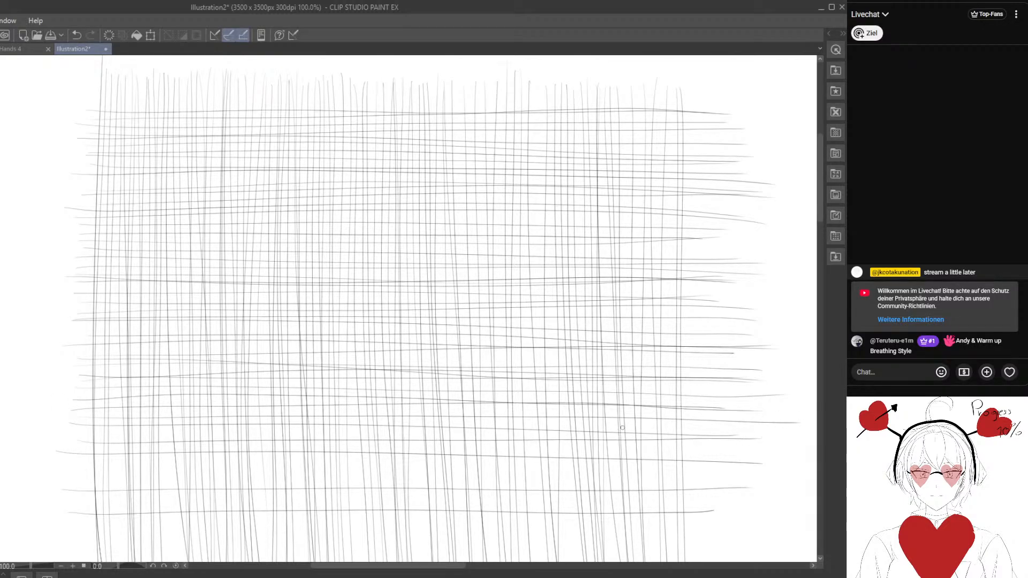
drag(109, 430, 739, 433)
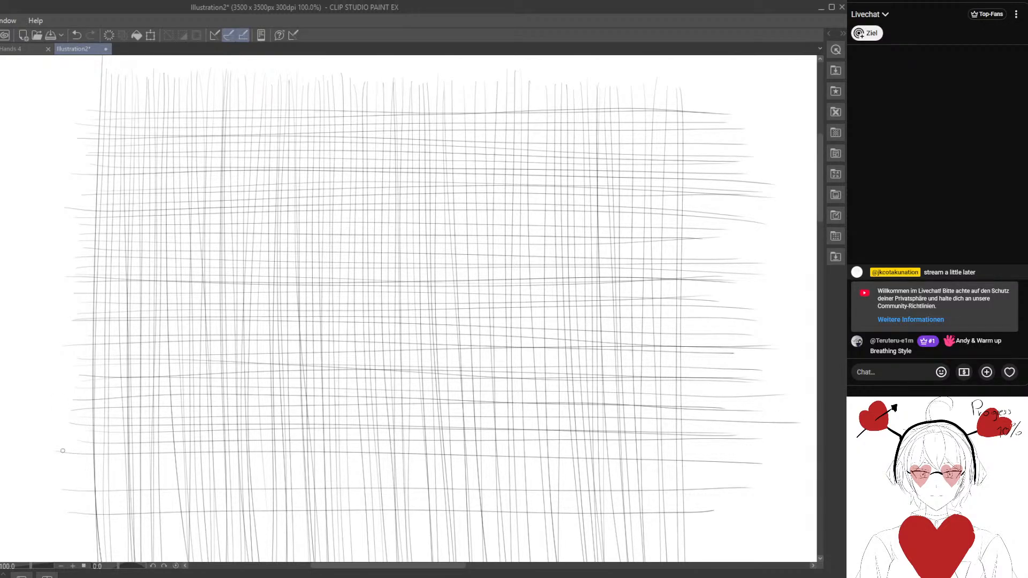
drag(63, 451, 747, 469)
drag(81, 473, 733, 467)
drag(83, 464, 767, 464)
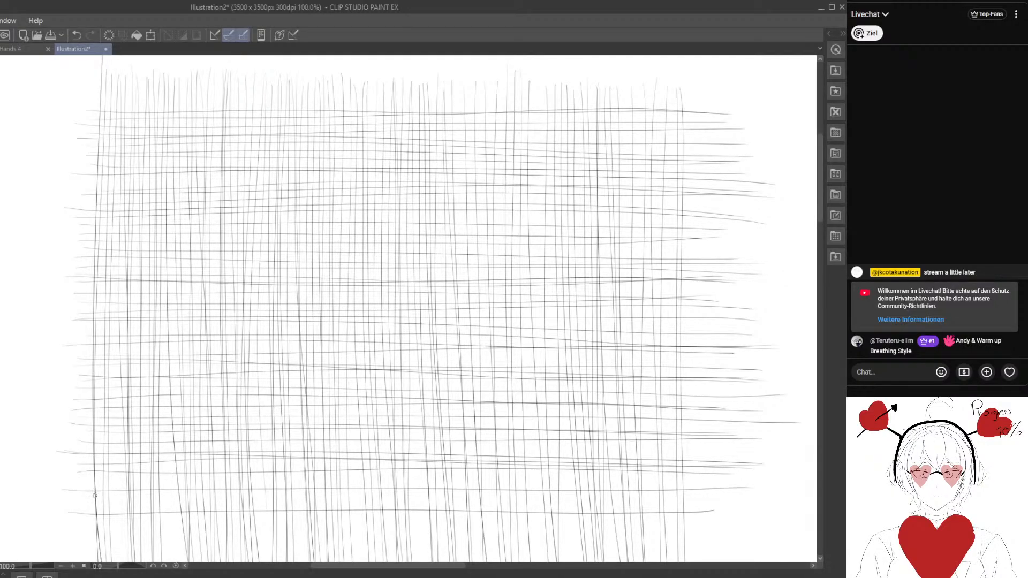
drag(127, 488, 665, 490)
drag(85, 484, 706, 474)
drag(148, 505, 777, 504)
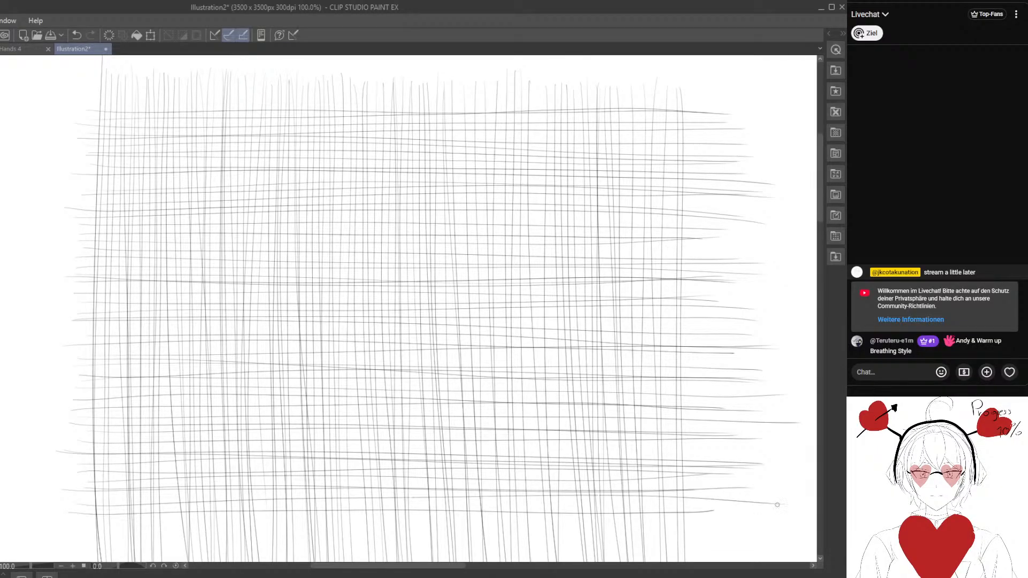
drag(109, 499, 714, 494)
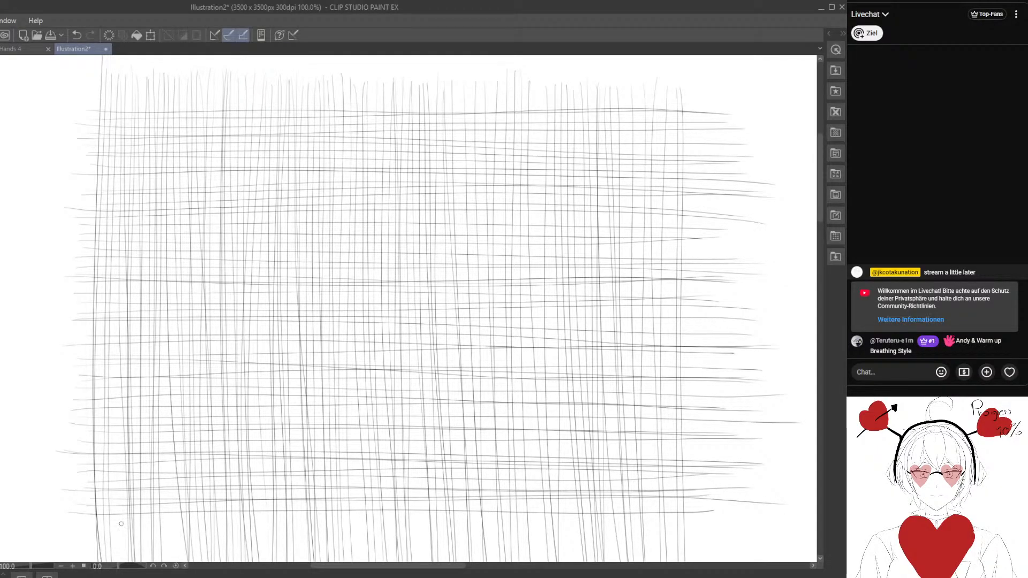
drag(143, 514, 664, 502)
- Start a cluster of touching freehand circles in the blank area beside the grid, mixing large ovals with small circles
scroll(664, 502, right, 15)
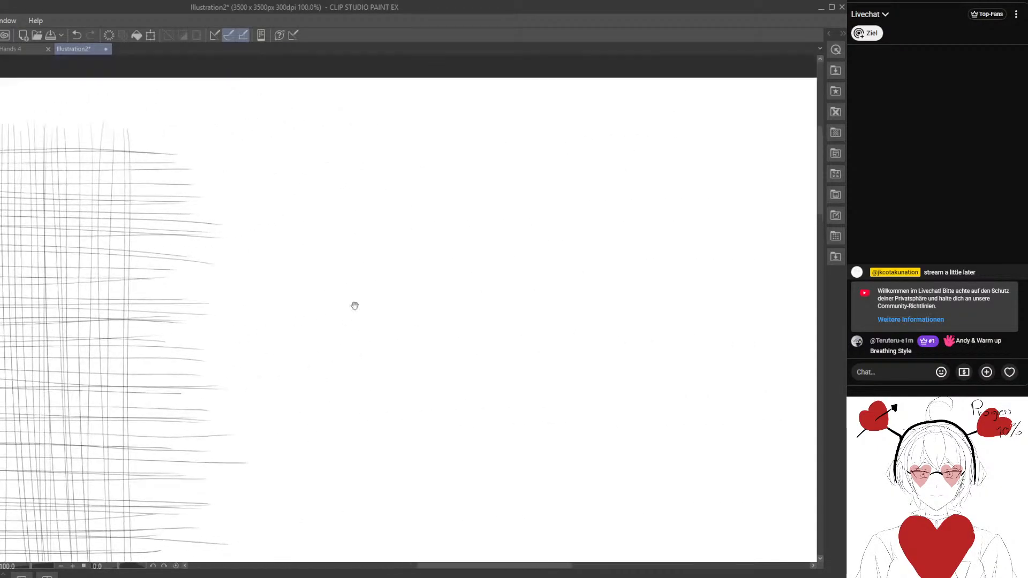
mouse_move(304, 119)
mouse_down()
mouse_move(235, 187)
mouse_move(273, 134)
mouse_up()
mouse_move(344, 246)
mouse_down()
mouse_move(245, 183)
mouse_move(299, 156)
mouse_move(236, 146)
mouse_up()
mouse_move(272, 116)
mouse_down()
mouse_move(281, 113)
mouse_move(261, 91)
mouse_up()
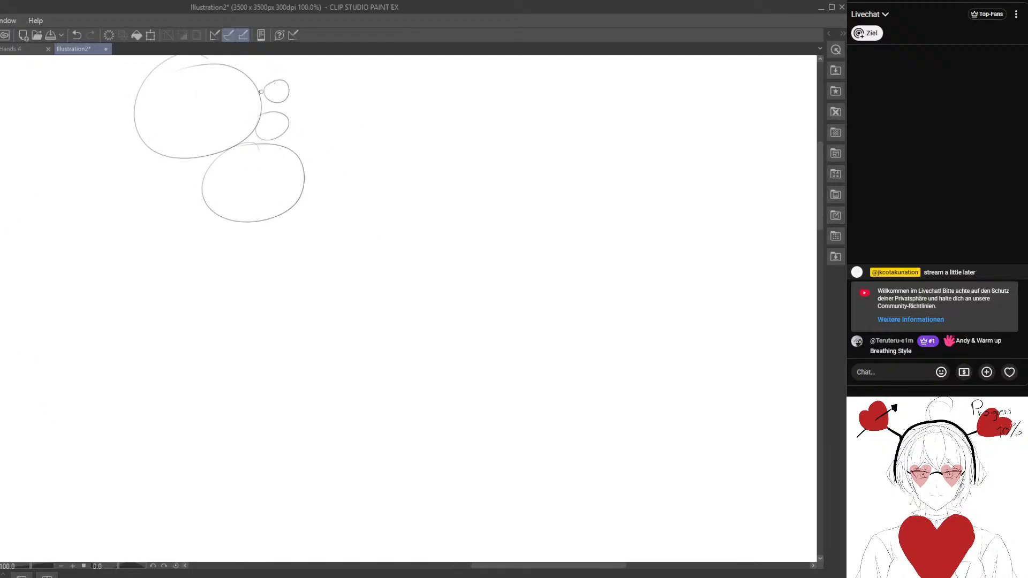
mouse_move(291, 122)
mouse_down()
mouse_move(308, 104)
mouse_move(330, 121)
mouse_move(316, 192)
mouse_move(319, 126)
mouse_move(280, 157)
mouse_move(347, 133)
mouse_move(379, 153)
mouse_move(377, 115)
mouse_move(437, 126)
mouse_up()
drag(377, 175, 385, 150)
drag(333, 202, 361, 148)
drag(281, 109, 257, 107)
drag(315, 144, 316, 139)
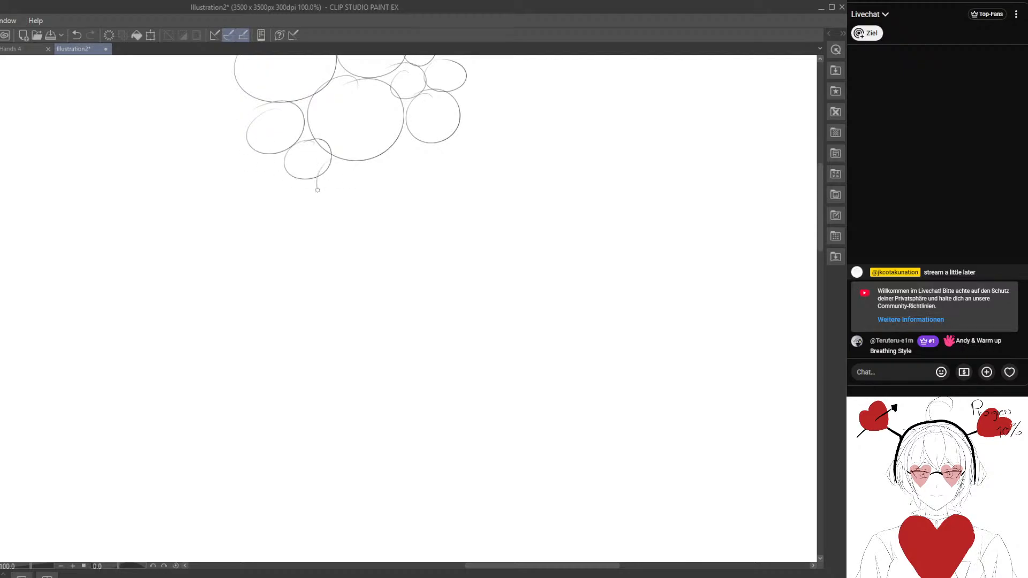
- Extend the circle cluster downward and along its left flank with small and medium circles that touch their neighbours
mouse_move(318, 190)
mouse_down()
mouse_move(408, 134)
mouse_move(439, 146)
mouse_move(417, 196)
mouse_move(409, 164)
mouse_up()
mouse_move(369, 184)
mouse_down()
mouse_move(363, 201)
mouse_move(374, 183)
mouse_up()
mouse_move(292, 181)
mouse_down()
mouse_move(328, 238)
mouse_move(342, 201)
mouse_up()
mouse_move(347, 213)
mouse_down()
mouse_move(361, 197)
mouse_move(387, 241)
mouse_move(401, 200)
mouse_up()
mouse_move(260, 169)
mouse_down()
mouse_move(298, 198)
mouse_move(275, 188)
mouse_move(273, 204)
mouse_move(273, 137)
mouse_move(225, 105)
mouse_move(257, 198)
mouse_move(236, 165)
mouse_up()
drag(232, 246, 218, 187)
mouse_move(198, 141)
mouse_down()
mouse_move(210, 137)
mouse_move(251, 187)
mouse_move(242, 156)
mouse_move(267, 165)
mouse_up()
mouse_move(213, 199)
mouse_down()
mouse_move(203, 137)
mouse_move(223, 134)
mouse_move(267, 155)
mouse_move(299, 197)
mouse_up()
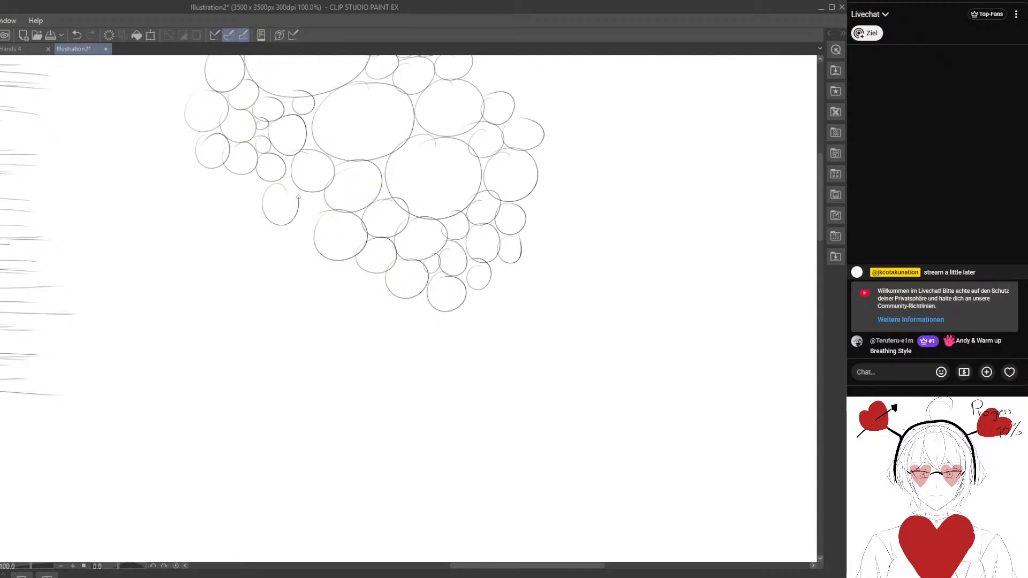
- Fill the open notch at the cluster's lower left with more touching circles of varied size
drag(287, 162, 289, 157)
mouse_move(303, 188)
mouse_down()
mouse_move(323, 212)
mouse_move(300, 187)
mouse_up()
mouse_move(287, 244)
mouse_down()
mouse_move(289, 175)
mouse_move(310, 181)
mouse_move(297, 151)
mouse_move(340, 221)
mouse_move(376, 238)
mouse_move(369, 230)
mouse_move(376, 276)
mouse_move(386, 238)
mouse_move(411, 248)
mouse_up()
drag(258, 189, 313, 252)
drag(296, 171, 266, 161)
mouse_move(261, 200)
mouse_down()
mouse_move(268, 226)
mouse_move(261, 190)
mouse_up()
mouse_move(299, 208)
mouse_down()
mouse_move(289, 209)
mouse_move(306, 208)
mouse_up()
drag(326, 282, 293, 218)
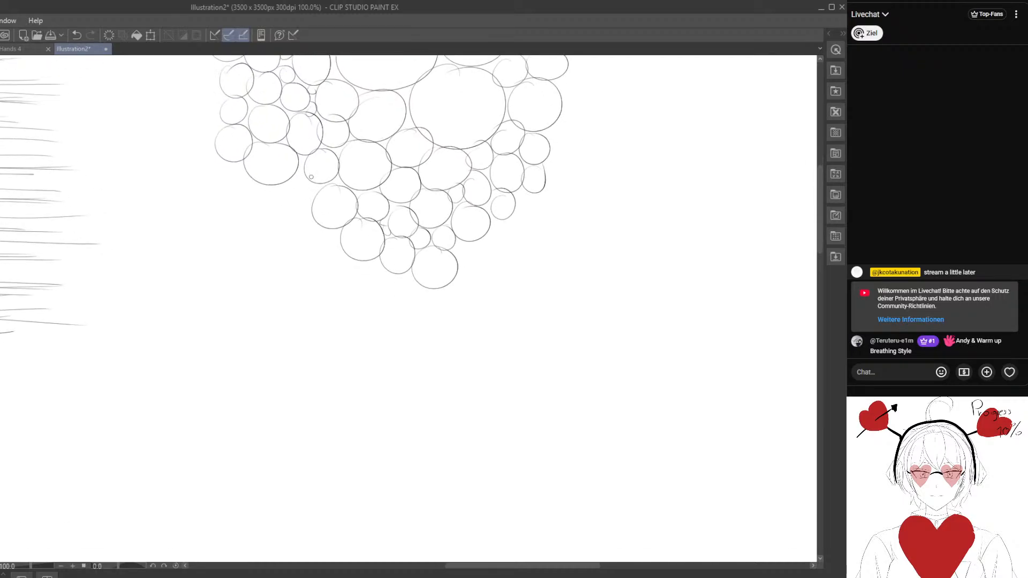
- Grow the cluster's bottom edge with further rows of circles, including a few large ovals, and plug the gaps with tiny circles
drag(311, 177, 302, 172)
mouse_move(245, 197)
mouse_down()
mouse_move(253, 188)
mouse_move(284, 206)
mouse_up()
drag(323, 241, 276, 163)
mouse_move(322, 201)
mouse_down()
mouse_move(368, 204)
mouse_move(413, 234)
mouse_move(447, 217)
mouse_move(423, 170)
mouse_up()
drag(461, 167, 460, 182)
mouse_move(442, 269)
mouse_down()
mouse_move(357, 215)
mouse_move(366, 182)
mouse_up()
drag(303, 243, 344, 199)
drag(245, 172, 275, 145)
mouse_move(246, 144)
mouse_down()
mouse_move(269, 153)
mouse_move(245, 145)
mouse_up()
mouse_move(210, 119)
mouse_down()
mouse_move(253, 183)
mouse_move(296, 196)
mouse_move(272, 160)
mouse_up()
mouse_move(235, 162)
mouse_down()
mouse_move(267, 197)
mouse_move(262, 158)
mouse_up()
drag(291, 189, 289, 170)
mouse_move(272, 188)
mouse_down()
mouse_move(277, 216)
mouse_move(280, 185)
mouse_up()
mouse_move(229, 175)
mouse_down()
mouse_move(257, 236)
mouse_move(235, 230)
mouse_move(237, 157)
mouse_up()
- Add touching circles along the cluster's right edge, placing tiny circles in the gaps beside the large ones
drag(408, 245, 194, 216)
mouse_move(348, 155)
mouse_down()
mouse_move(350, 220)
mouse_move(342, 156)
mouse_up()
drag(327, 224, 323, 220)
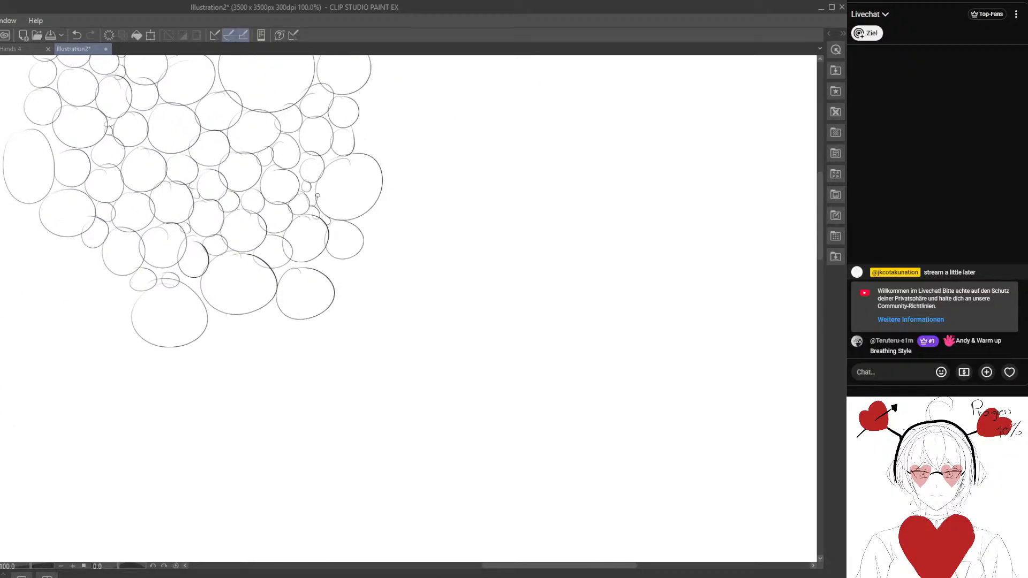
drag(339, 278, 268, 206)
mouse_move(303, 212)
mouse_down()
mouse_move(302, 244)
mouse_move(301, 212)
mouse_up()
mouse_move(325, 196)
mouse_down()
mouse_move(316, 202)
mouse_move(320, 193)
mouse_up()
mouse_move(330, 159)
mouse_down()
mouse_move(336, 243)
mouse_move(308, 131)
mouse_move(327, 195)
mouse_move(252, 213)
mouse_move(288, 188)
mouse_up()
- Add ovals above the small circles at the cluster's top and more circles outside its upper-left edge
drag(215, 214, 340, 272)
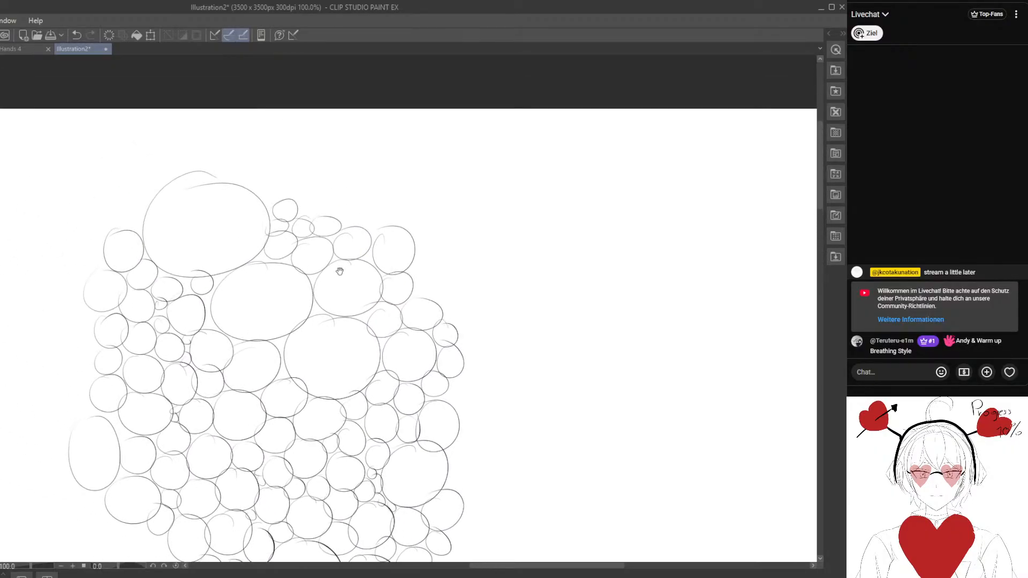
mouse_move(287, 212)
mouse_down()
mouse_move(363, 207)
mouse_move(464, 149)
mouse_move(195, 327)
mouse_move(431, 156)
mouse_move(348, 202)
mouse_up()
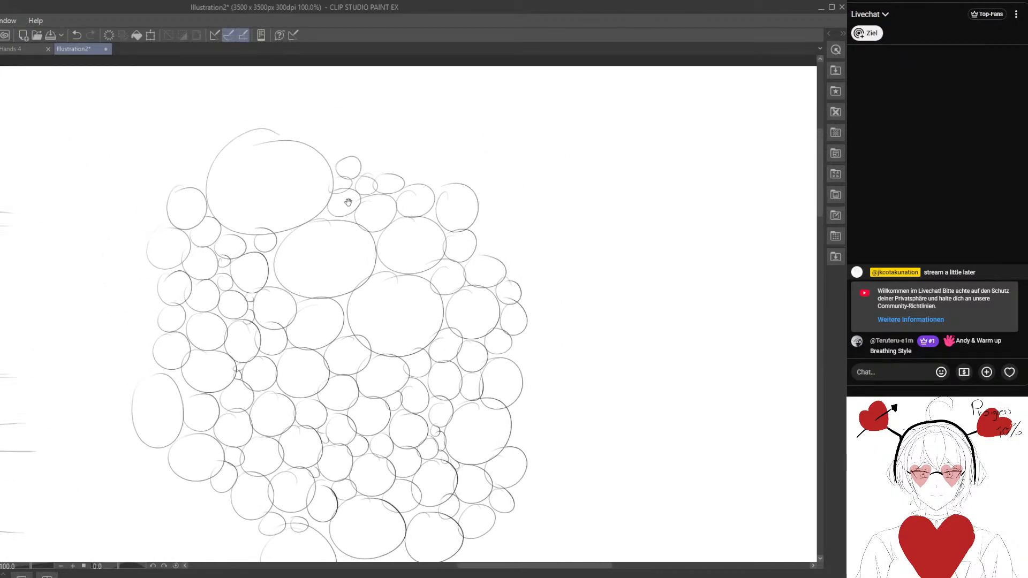
mouse_move(307, 138)
mouse_down()
mouse_move(328, 121)
mouse_move(371, 136)
mouse_up()
mouse_move(150, 210)
mouse_down()
mouse_move(284, 134)
mouse_move(314, 140)
mouse_move(292, 143)
mouse_up()
drag(305, 188, 275, 147)
mouse_move(261, 133)
mouse_down()
mouse_move(236, 140)
mouse_move(244, 132)
mouse_up()
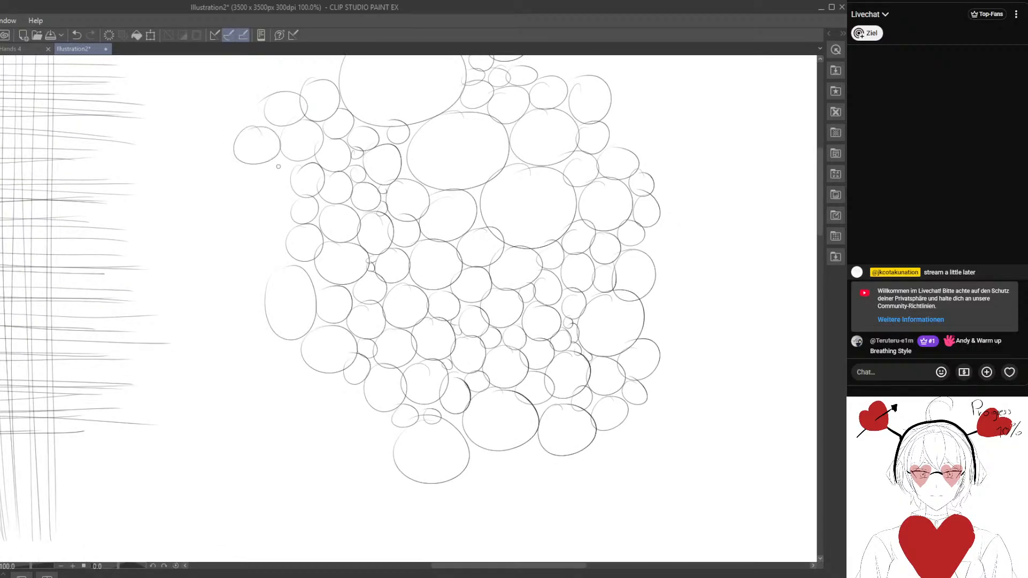
- Line the cluster's left flank with another column of touching circles, working from the upper left down to the lower left
mouse_move(280, 163)
mouse_down()
mouse_move(275, 154)
mouse_move(240, 165)
mouse_move(268, 186)
mouse_up()
drag(249, 226, 248, 189)
mouse_move(216, 174)
mouse_down()
mouse_move(257, 190)
mouse_move(229, 170)
mouse_up()
mouse_move(256, 190)
mouse_down()
mouse_move(290, 208)
mouse_move(273, 187)
mouse_up()
mouse_move(216, 218)
mouse_down()
mouse_move(242, 255)
mouse_move(231, 211)
mouse_up()
mouse_move(266, 263)
mouse_down()
mouse_move(256, 239)
mouse_move(229, 233)
mouse_up()
drag(241, 289, 229, 221)
mouse_move(235, 206)
mouse_down()
mouse_move(222, 260)
mouse_move(235, 203)
mouse_move(272, 210)
mouse_up()
mouse_move(283, 244)
mouse_down()
mouse_move(272, 237)
mouse_move(283, 229)
mouse_up()
drag(294, 290, 259, 224)
- Add small and medium circles beneath the large ovals along the cluster's bottom edge
drag(280, 185, 274, 181)
mouse_move(299, 210)
mouse_down()
mouse_move(251, 234)
mouse_move(298, 206)
mouse_up()
drag(334, 238, 333, 238)
mouse_move(327, 251)
mouse_down()
mouse_move(312, 283)
mouse_move(332, 251)
mouse_up()
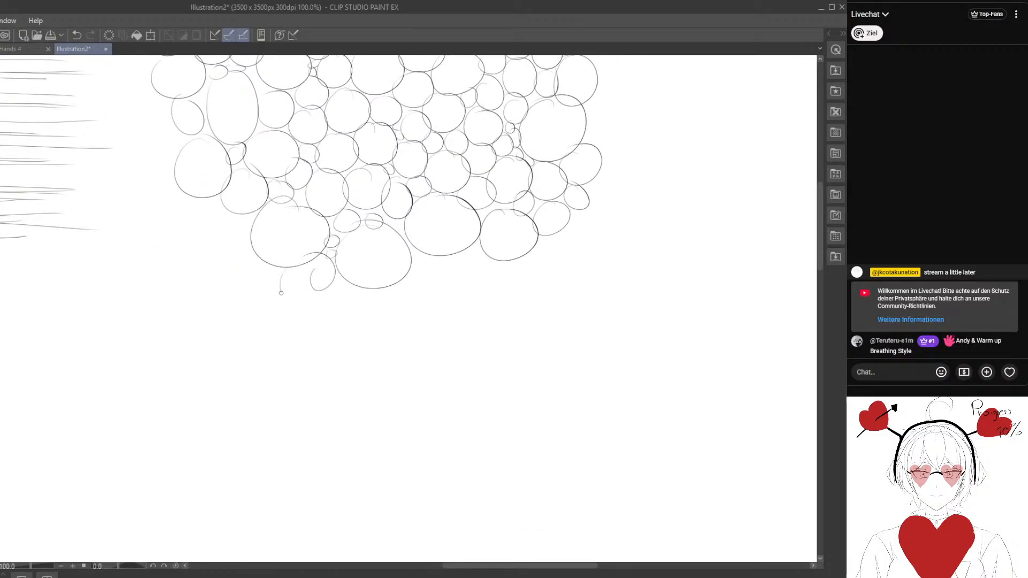
drag(281, 293, 283, 271)
mouse_move(346, 294)
mouse_down()
mouse_move(362, 296)
mouse_move(367, 339)
mouse_move(190, 278)
mouse_move(168, 288)
mouse_up()
mouse_move(234, 202)
mouse_down()
mouse_move(271, 217)
mouse_move(246, 248)
mouse_move(294, 245)
mouse_move(278, 240)
mouse_up()
drag(294, 233, 297, 233)
drag(265, 273, 275, 235)
mouse_move(219, 232)
mouse_down()
mouse_move(216, 242)
mouse_move(266, 244)
mouse_move(314, 216)
mouse_up()
- Fill out the cluster's upper-right corner with a group of small touching circles
drag(399, 67, 329, 330)
drag(279, 117, 262, 215)
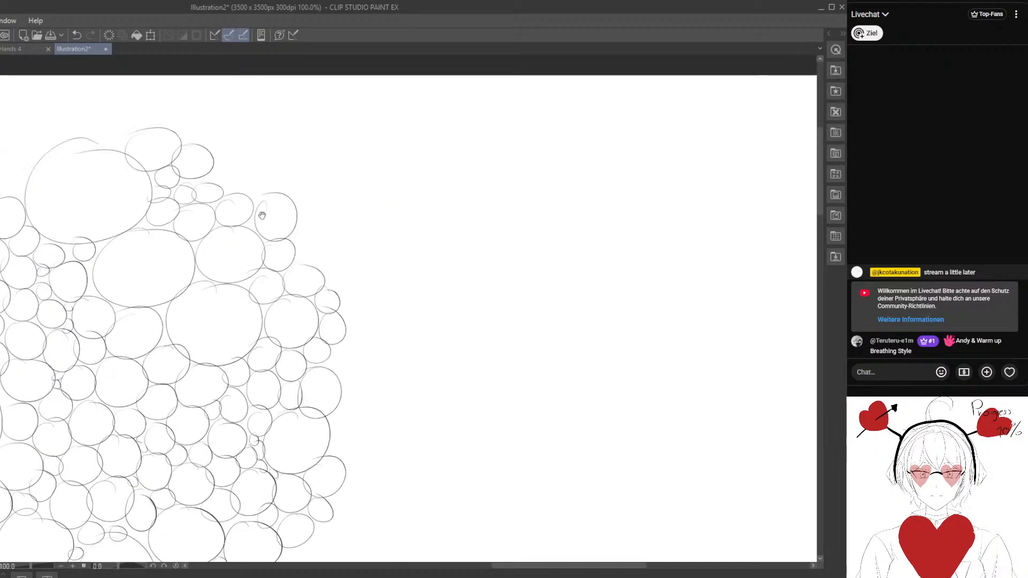
drag(218, 155, 250, 172)
mouse_move(214, 134)
mouse_down()
mouse_move(241, 143)
mouse_move(269, 194)
mouse_move(273, 160)
mouse_up()
drag(161, 198, 162, 197)
- Add one large circle and a column of small circles down the outside of the cluster's right edge
drag(293, 273, 239, 207)
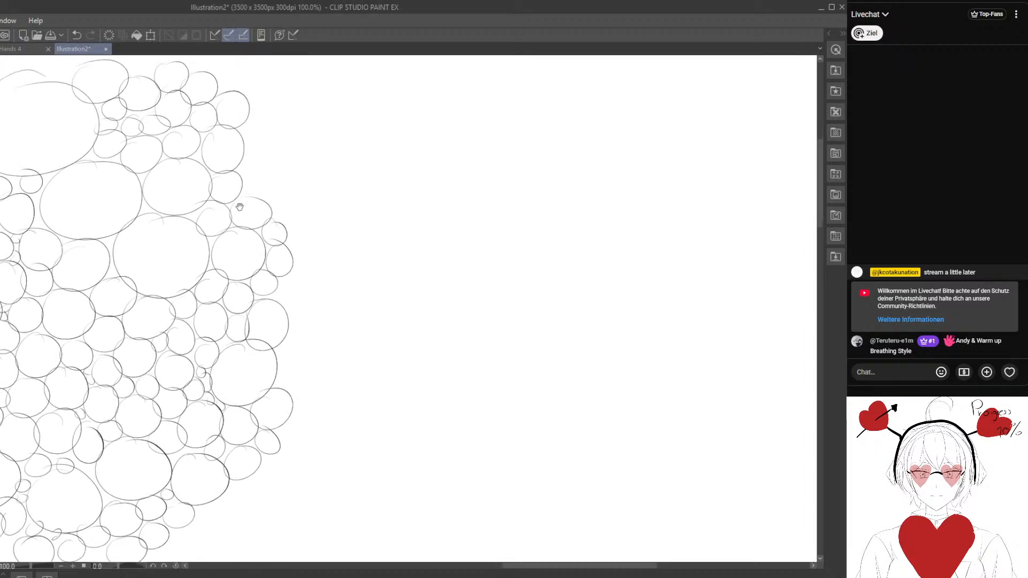
drag(267, 143, 268, 146)
drag(275, 203, 293, 221)
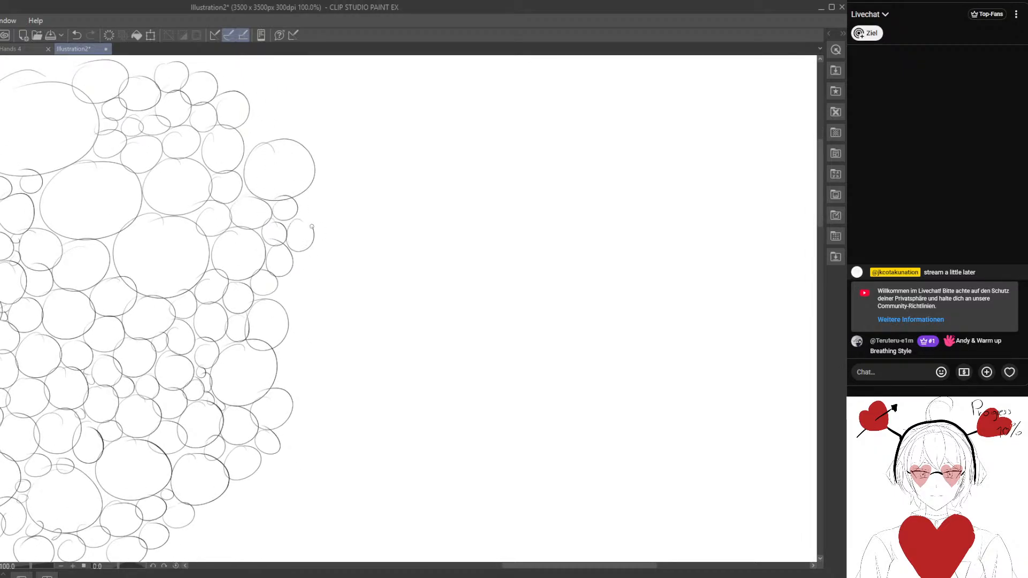
mouse_move(287, 287)
mouse_down()
mouse_move(263, 239)
mouse_move(284, 224)
mouse_up()
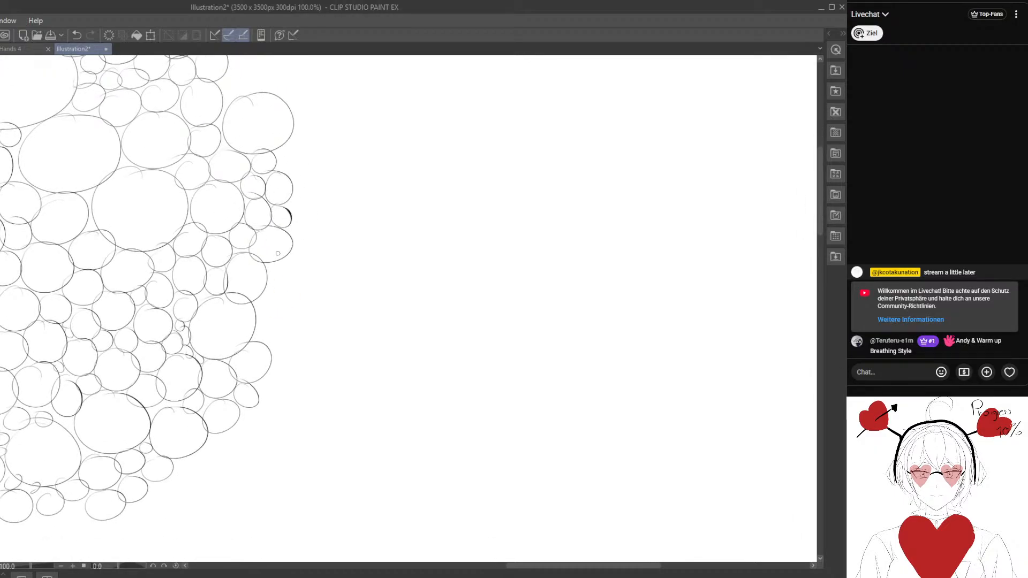
mouse_move(274, 268)
mouse_down()
mouse_move(298, 300)
mouse_move(288, 263)
mouse_up()
mouse_move(264, 312)
mouse_down()
mouse_move(272, 346)
mouse_move(266, 304)
mouse_up()
- Draw one long, flowing curve with wide overlapping loops across an empty part of the canvas
mouse_move(498, 203)
mouse_down()
mouse_move(219, 282)
mouse_move(245, 255)
mouse_move(211, 247)
mouse_up()
mouse_move(346, 94)
mouse_down()
mouse_move(182, 186)
mouse_move(191, 422)
mouse_move(332, 86)
mouse_move(306, 450)
mouse_move(420, 83)
mouse_move(500, 407)
mouse_move(494, 153)
mouse_move(459, 297)
mouse_move(299, 263)
mouse_move(185, 171)
mouse_move(204, 453)
mouse_move(402, 91)
mouse_move(481, 409)
mouse_move(509, 148)
mouse_move(413, 237)
mouse_move(160, 311)
mouse_up()
mouse_move(212, 142)
mouse_down()
mouse_move(300, 466)
mouse_move(482, 91)
mouse_move(514, 364)
mouse_move(364, 232)
mouse_move(164, 185)
mouse_move(268, 437)
mouse_move(487, 85)
mouse_move(547, 390)
mouse_move(388, 217)
mouse_move(258, 104)
mouse_move(252, 428)
mouse_move(439, 101)
mouse_move(530, 374)
mouse_move(508, 182)
mouse_move(203, 214)
mouse_move(138, 340)
mouse_move(354, 83)
mouse_move(540, 412)
mouse_move(482, 176)
mouse_move(147, 369)
mouse_move(300, 85)
mouse_move(546, 418)
mouse_move(456, 181)
mouse_move(252, 219)
mouse_move(155, 423)
mouse_move(423, 86)
mouse_move(558, 369)
mouse_move(386, 220)
mouse_move(273, 225)
mouse_move(190, 385)
mouse_move(379, 83)
mouse_move(527, 396)
mouse_move(450, 206)
mouse_move(180, 199)
mouse_move(200, 420)
mouse_move(410, 79)
mouse_move(540, 386)
mouse_move(453, 185)
mouse_move(276, 223)
mouse_move(135, 364)
mouse_move(267, 108)
mouse_move(219, 166)
mouse_up()
drag(91, 334, 622, 214)
drag(324, 323, 567, 250)
drag(313, 309, 583, 221)
mouse_move(88, 366)
mouse_down()
mouse_move(319, 278)
mouse_move(342, 151)
mouse_move(305, 121)
mouse_up()
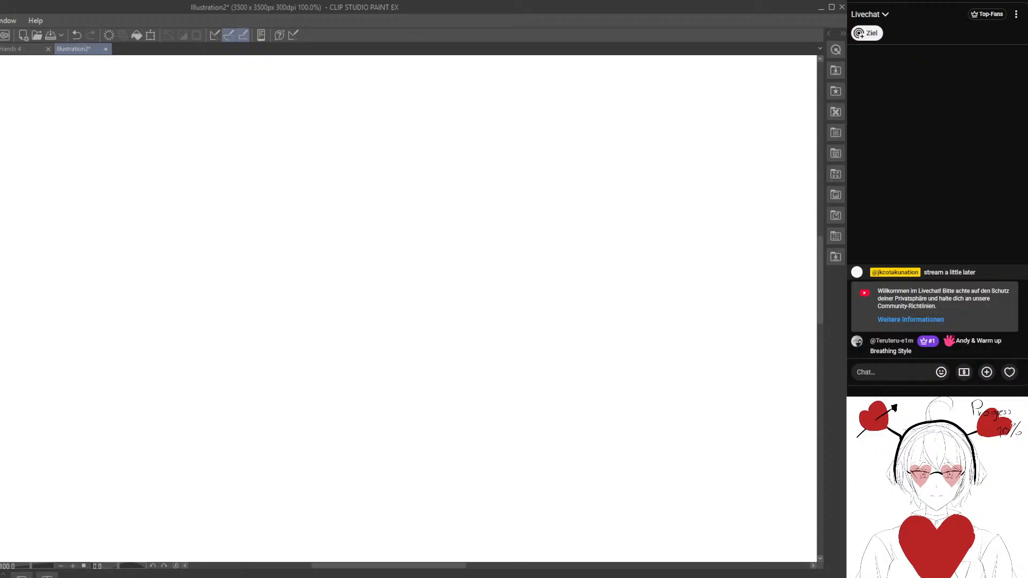
mouse_move(130, 261)
mouse_down()
mouse_move(386, 380)
mouse_move(274, 220)
mouse_up()
mouse_move(140, 102)
mouse_down()
mouse_move(89, 167)
mouse_move(150, 178)
mouse_up()
mouse_move(177, 425)
mouse_down()
mouse_move(70, 402)
mouse_move(232, 356)
mouse_move(417, 346)
mouse_move(421, 193)
mouse_move(220, 129)
mouse_up()
mouse_move(588, 319)
mouse_down()
mouse_move(507, 237)
mouse_move(550, 197)
mouse_up()
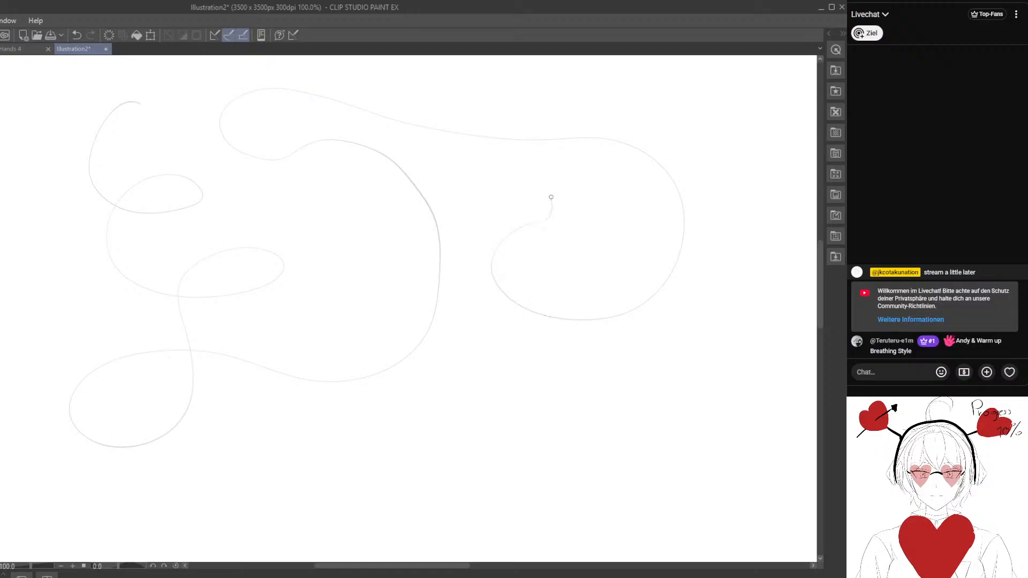
mouse_move(254, 389)
mouse_down()
mouse_move(318, 483)
mouse_move(382, 352)
mouse_up()
mouse_move(560, 402)
mouse_down()
mouse_move(683, 390)
mouse_move(669, 498)
mouse_up()
- Try to retrace the whole looping curve in one continuous line from its upper-left start to its lower-right tail, and undo the retrace
drag(302, 357, 278, 347)
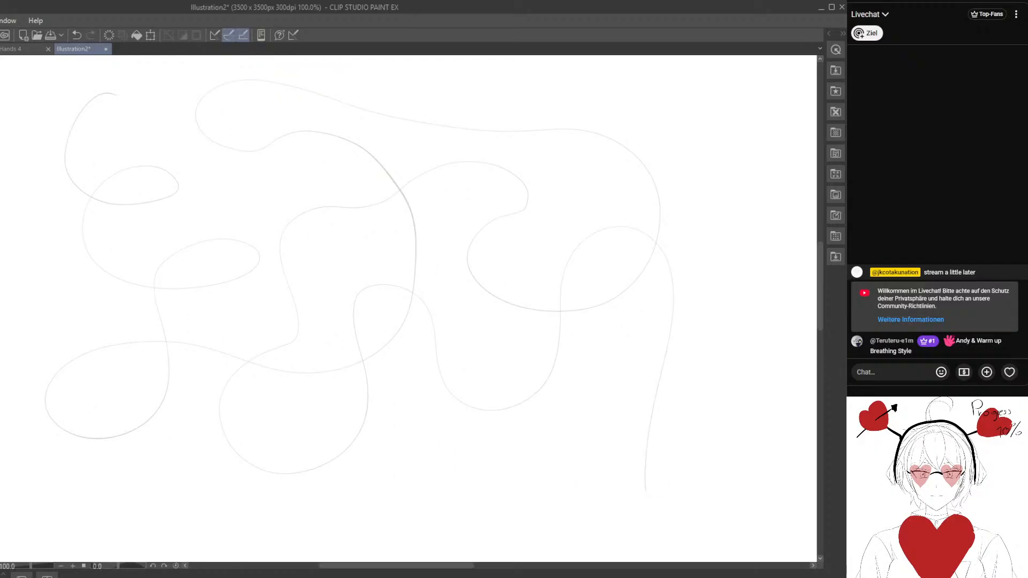
mouse_move(106, 91)
mouse_down()
mouse_move(69, 128)
mouse_move(69, 177)
mouse_up()
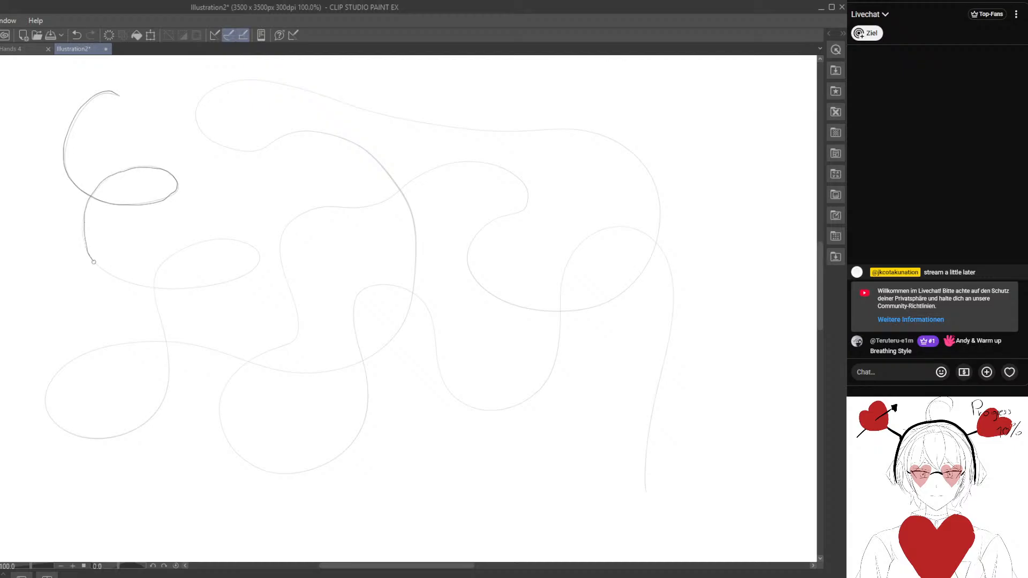
mouse_move(94, 261)
mouse_down()
mouse_move(112, 278)
mouse_move(164, 286)
mouse_move(258, 268)
mouse_move(244, 244)
mouse_move(220, 240)
mouse_move(164, 258)
mouse_move(154, 279)
mouse_move(167, 342)
mouse_move(161, 394)
mouse_move(131, 431)
mouse_move(97, 445)
mouse_up()
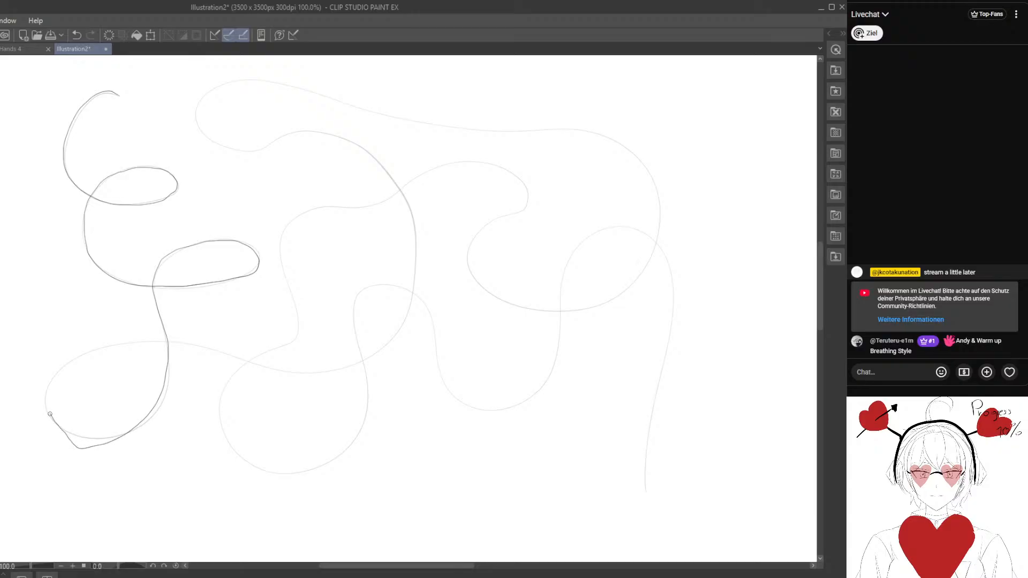
mouse_move(49, 383)
mouse_down()
mouse_move(99, 347)
mouse_move(135, 340)
mouse_move(301, 373)
mouse_move(391, 343)
mouse_up()
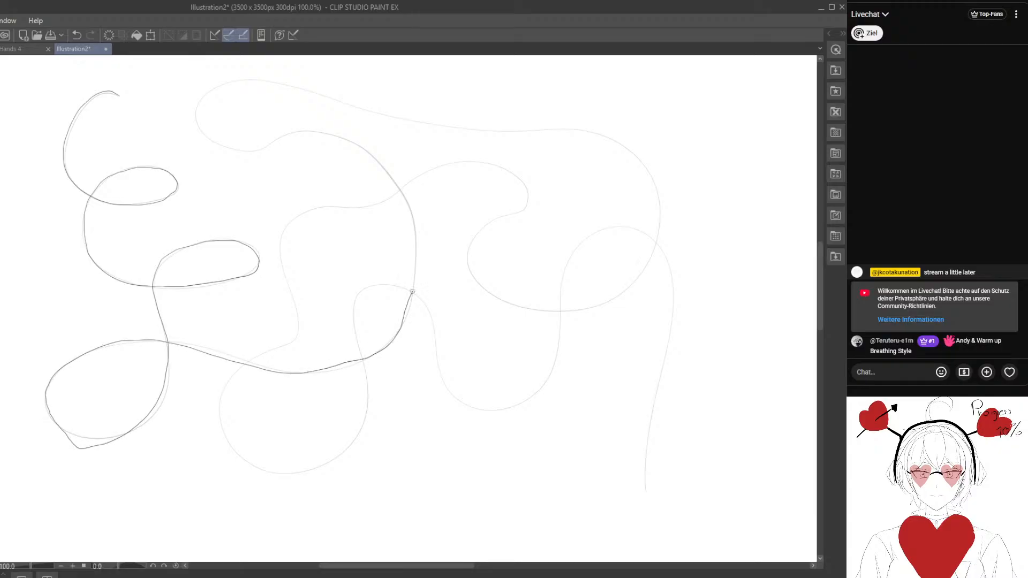
mouse_move(412, 292)
mouse_down()
mouse_move(413, 220)
mouse_move(372, 157)
mouse_up()
drag(298, 137, 238, 151)
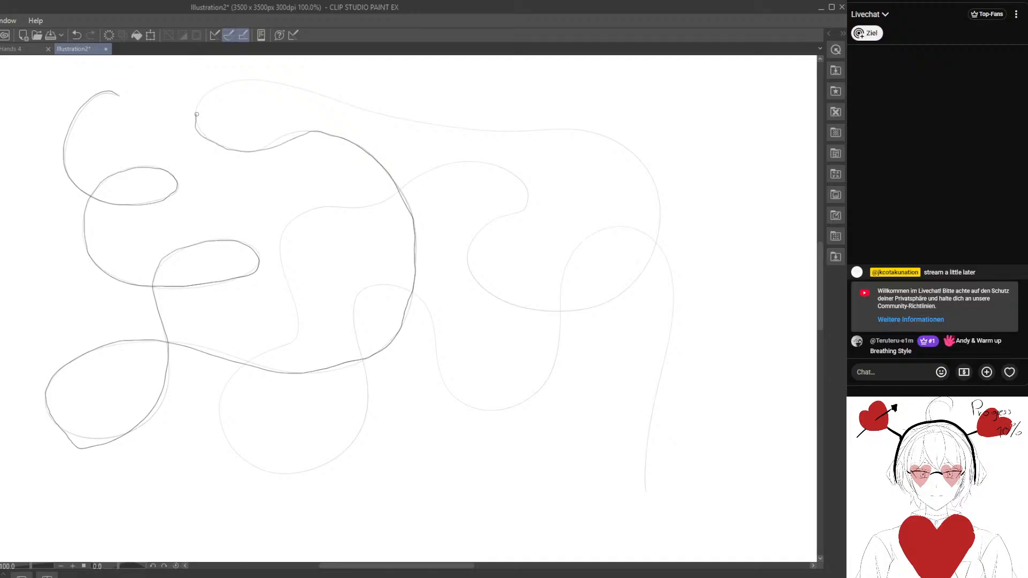
mouse_move(227, 82)
mouse_down()
mouse_move(441, 128)
mouse_move(587, 132)
mouse_move(647, 161)
mouse_move(665, 195)
mouse_move(660, 225)
mouse_up()
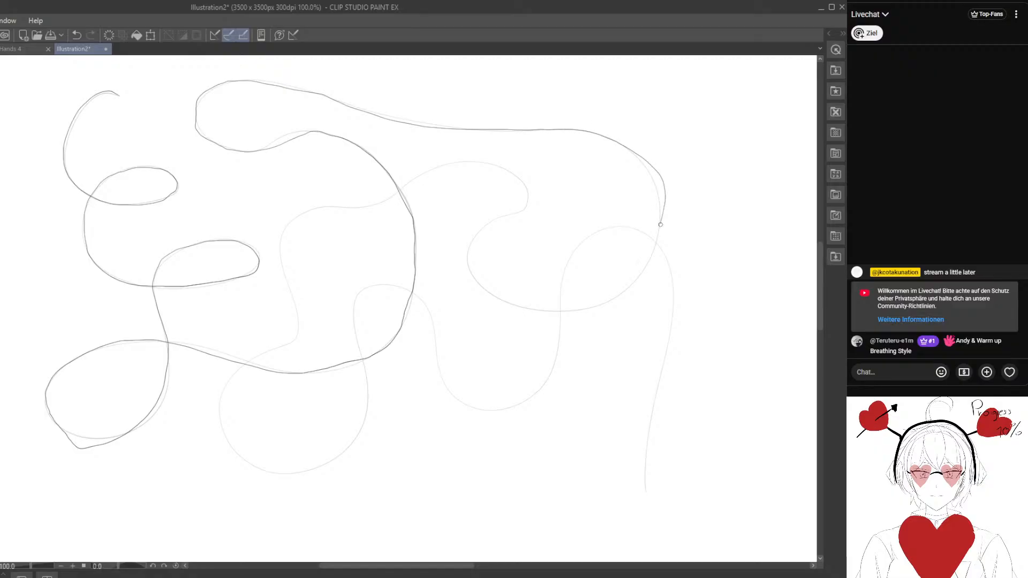
mouse_move(635, 277)
mouse_down()
mouse_move(617, 299)
mouse_move(583, 310)
mouse_move(491, 299)
mouse_move(467, 272)
mouse_move(465, 240)
mouse_move(527, 206)
mouse_move(525, 189)
mouse_move(467, 166)
mouse_move(432, 168)
mouse_move(354, 204)
mouse_up()
drag(282, 235, 290, 296)
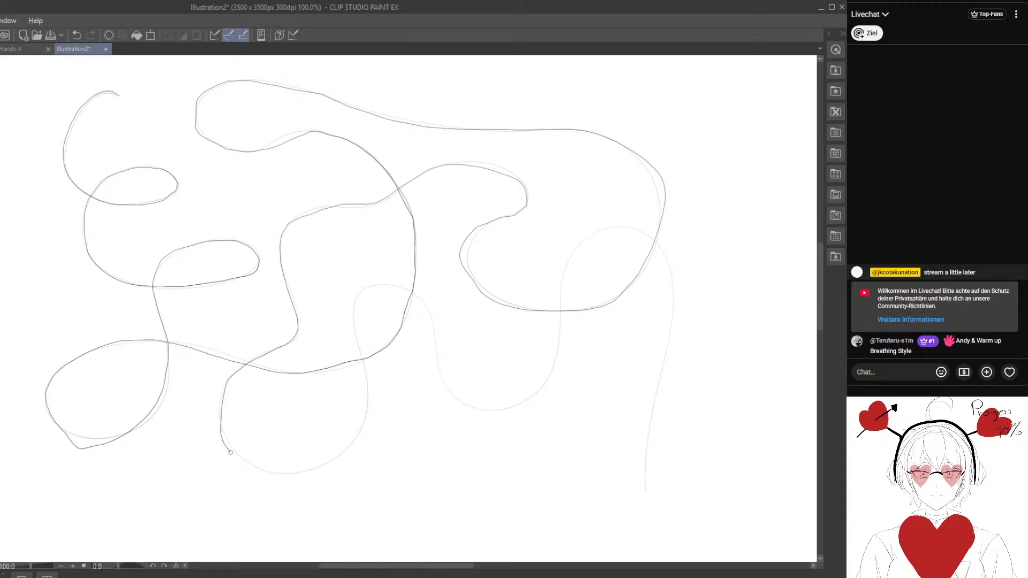
mouse_move(230, 452)
mouse_down()
mouse_move(252, 467)
mouse_move(312, 469)
mouse_move(346, 452)
mouse_move(365, 404)
mouse_up()
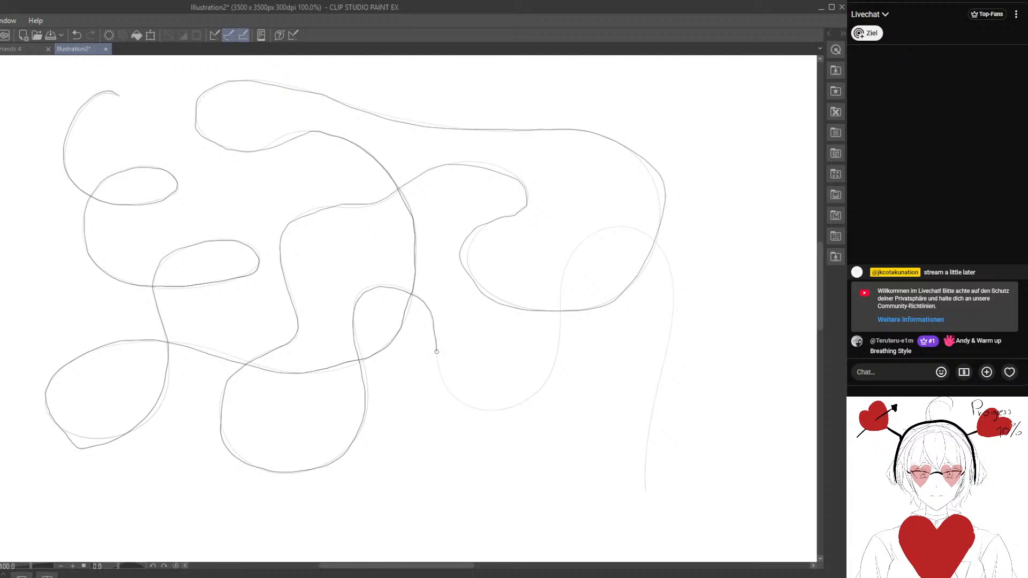
mouse_move(436, 351)
mouse_down()
mouse_move(457, 401)
mouse_move(490, 410)
mouse_move(527, 401)
mouse_move(554, 344)
mouse_up()
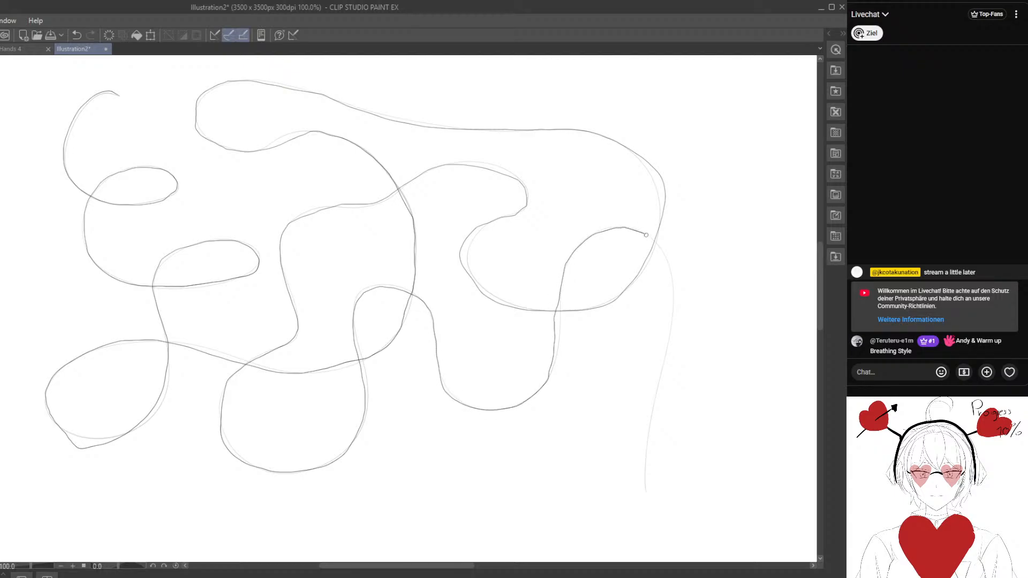
mouse_move(646, 235)
mouse_down()
mouse_move(676, 262)
mouse_move(677, 313)
mouse_move(643, 480)
mouse_up()
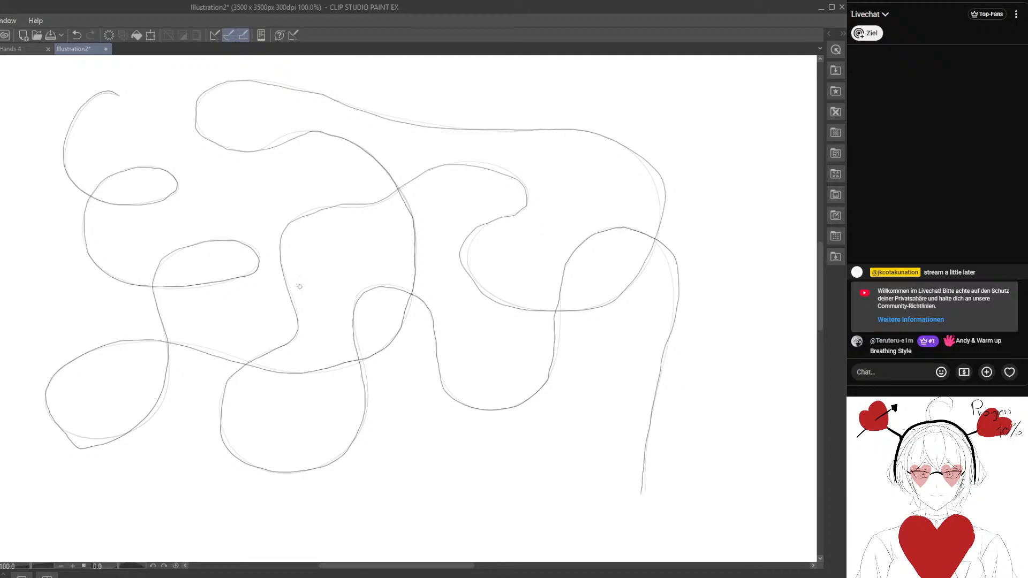
click(79, 33)
- Make a second attempt at tracing over the entire looping curve, and undo that line as well
mouse_move(115, 96)
mouse_down()
mouse_move(64, 149)
mouse_move(79, 186)
mouse_move(134, 205)
mouse_move(173, 180)
mouse_move(163, 166)
mouse_move(113, 174)
mouse_move(83, 229)
mouse_move(94, 260)
mouse_move(177, 289)
mouse_move(214, 287)
mouse_move(260, 261)
mouse_move(227, 241)
mouse_move(165, 257)
mouse_move(153, 286)
mouse_move(174, 356)
mouse_move(152, 419)
mouse_move(125, 435)
mouse_move(63, 430)
mouse_move(44, 411)
mouse_move(49, 383)
mouse_move(102, 344)
mouse_move(183, 342)
mouse_move(315, 372)
mouse_move(377, 355)
mouse_move(410, 304)
mouse_up()
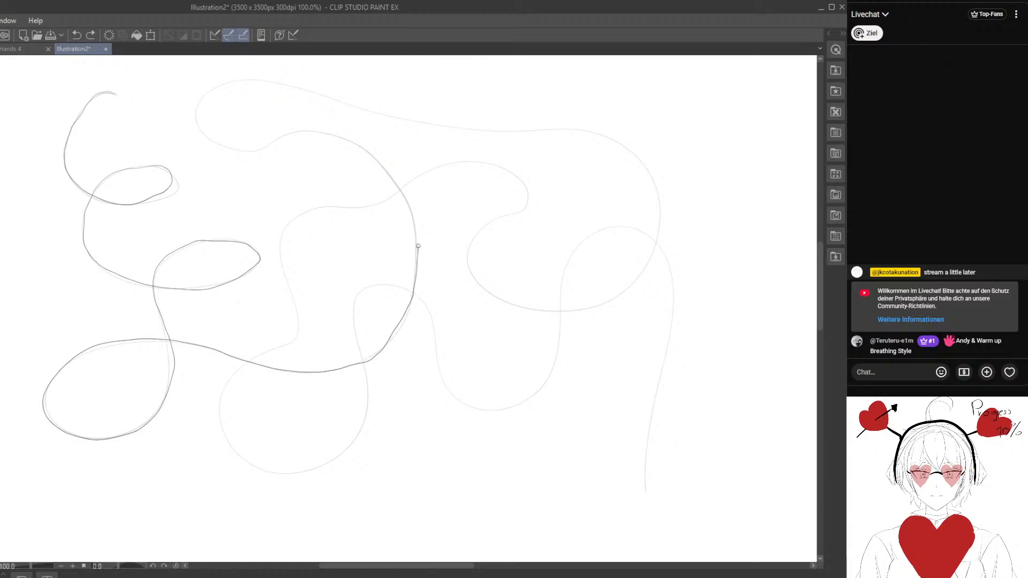
drag(418, 246, 400, 194)
mouse_move(335, 136)
mouse_down()
mouse_move(248, 150)
mouse_move(204, 133)
mouse_up()
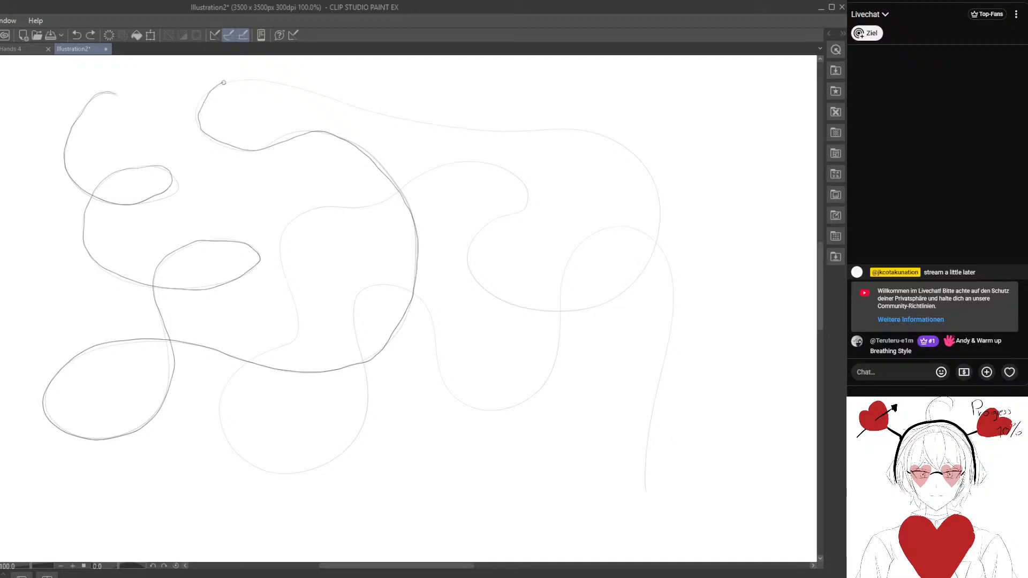
mouse_move(224, 82)
mouse_down()
mouse_move(291, 85)
mouse_move(430, 126)
mouse_move(476, 126)
mouse_up()
mouse_move(571, 128)
mouse_down()
mouse_move(640, 163)
mouse_move(661, 239)
mouse_move(619, 290)
mouse_move(521, 305)
mouse_up()
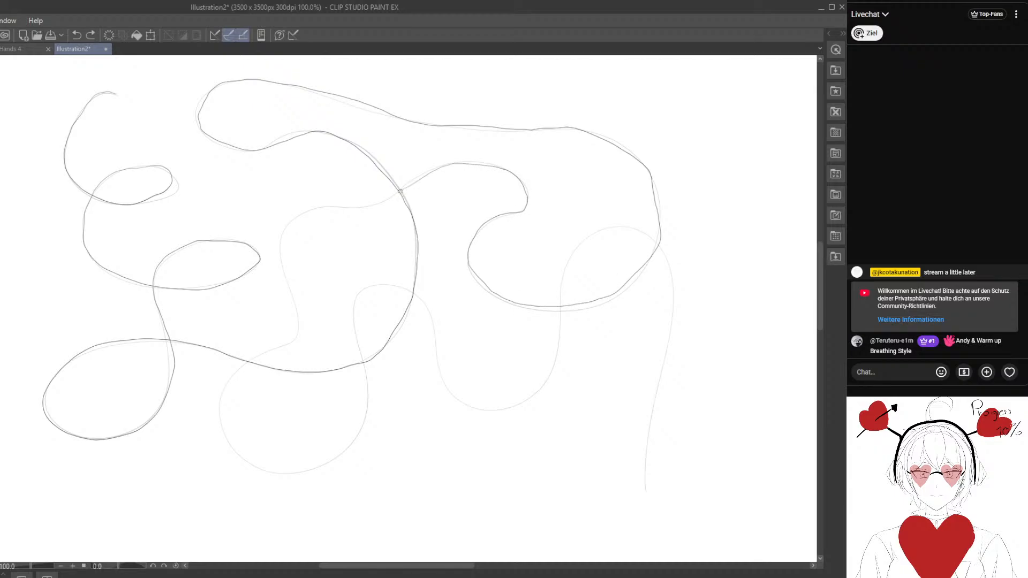
drag(280, 244, 294, 310)
mouse_move(285, 346)
mouse_down()
mouse_move(232, 371)
mouse_move(220, 420)
mouse_move(258, 468)
mouse_move(319, 467)
mouse_move(367, 428)
mouse_move(347, 316)
mouse_move(360, 286)
mouse_move(382, 283)
mouse_up()
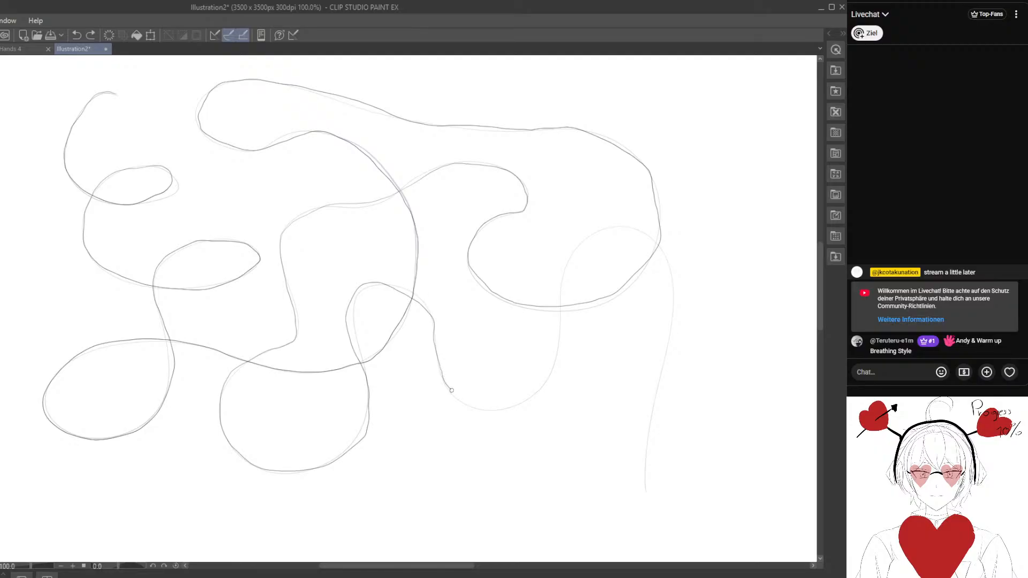
mouse_move(537, 389)
mouse_down()
mouse_move(560, 321)
mouse_move(560, 268)
mouse_move(603, 225)
mouse_move(654, 241)
mouse_move(673, 300)
mouse_move(636, 500)
mouse_up()
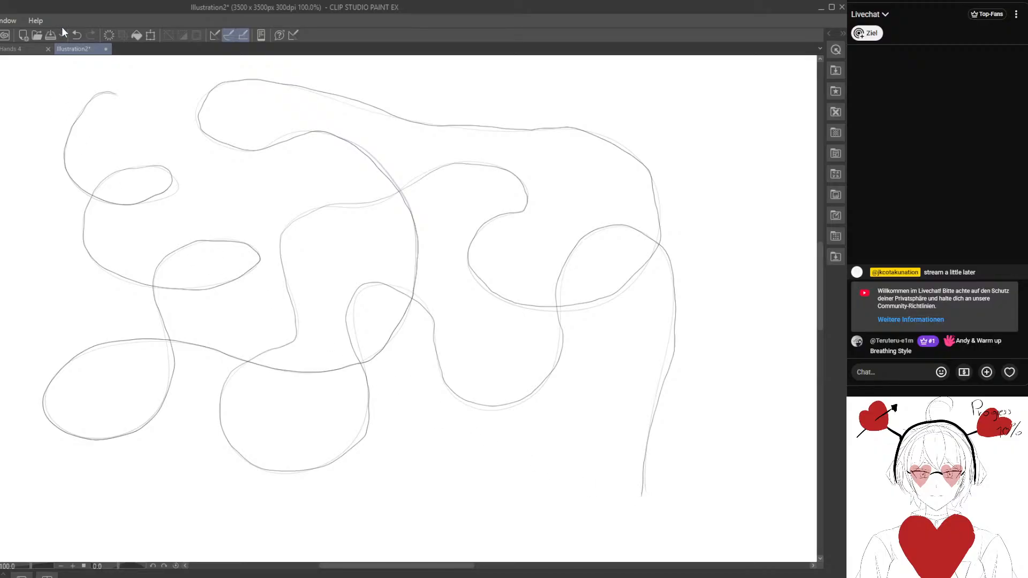
click(77, 35)
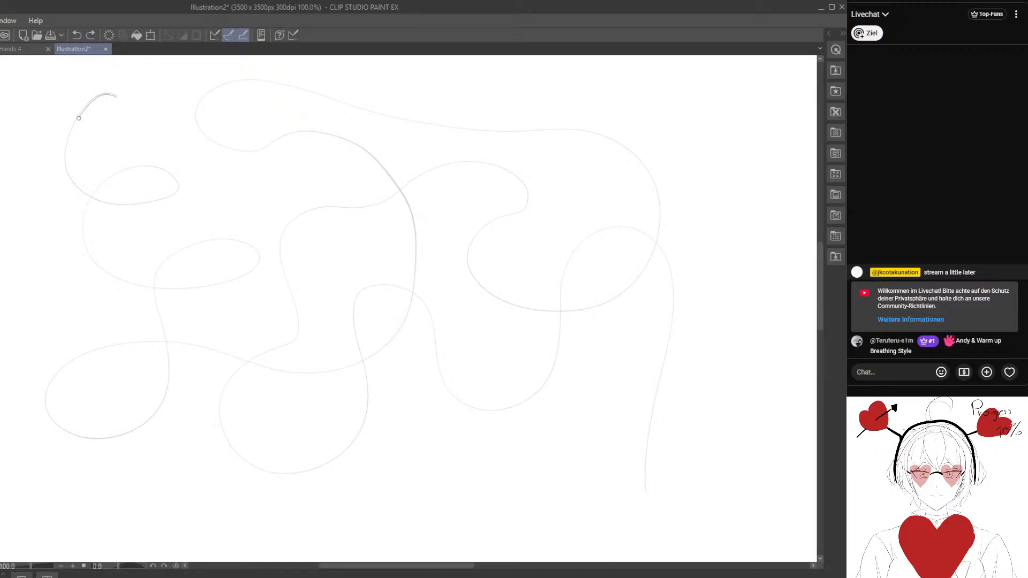
- Retrace the faint looping curve along its full length, following every loop down to the tail at the lower right
mouse_move(64, 161)
mouse_down()
mouse_move(104, 203)
mouse_move(172, 195)
mouse_move(178, 183)
mouse_move(122, 170)
mouse_move(89, 204)
mouse_up()
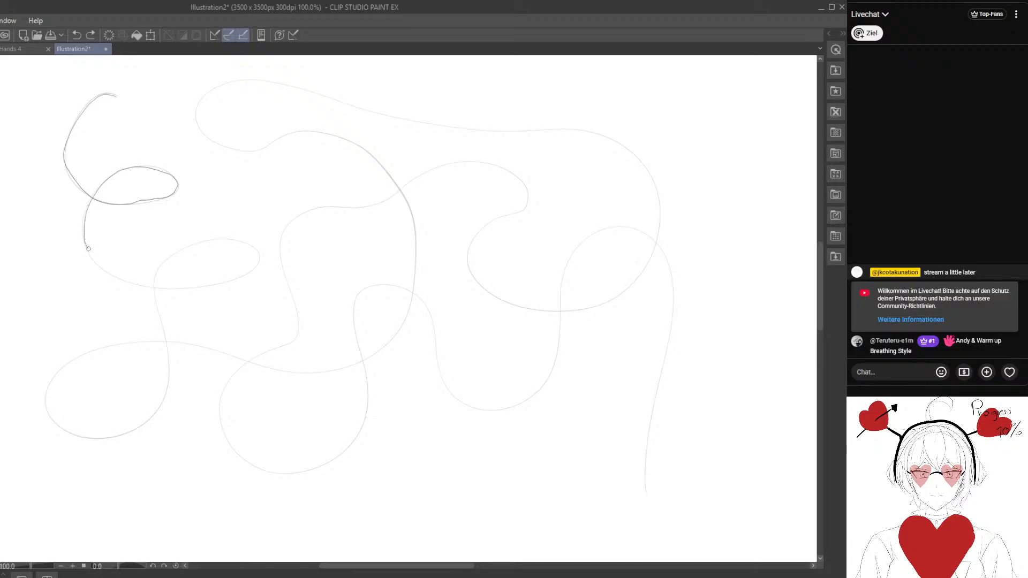
mouse_move(88, 249)
mouse_down()
mouse_move(111, 270)
mouse_move(170, 289)
mouse_move(255, 269)
mouse_up()
mouse_move(156, 291)
mouse_down()
mouse_move(170, 353)
mouse_move(160, 405)
mouse_up()
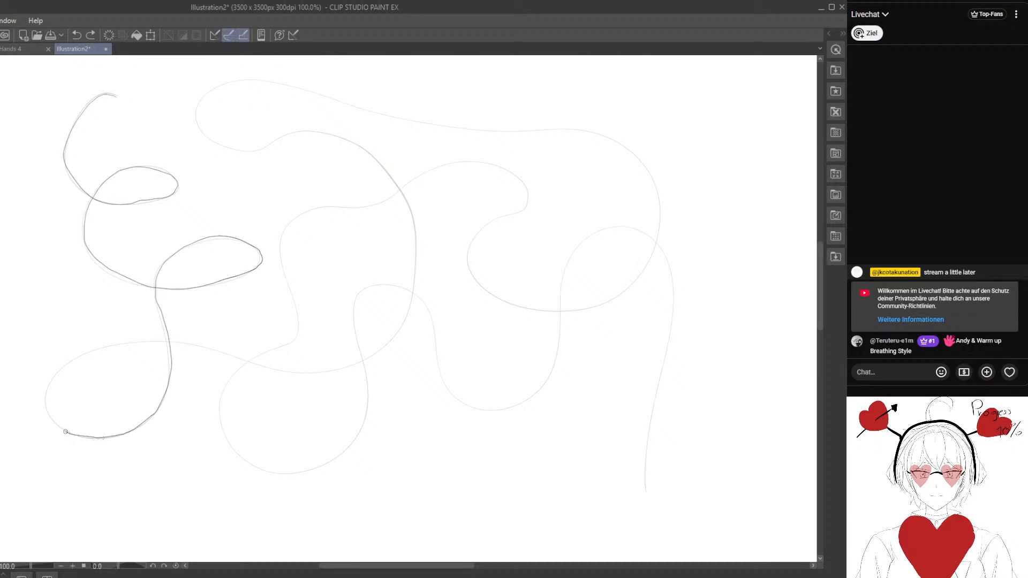
mouse_move(114, 345)
mouse_down()
mouse_move(194, 345)
mouse_move(271, 370)
mouse_move(342, 369)
mouse_move(399, 328)
mouse_move(416, 263)
mouse_move(409, 206)
mouse_move(382, 167)
mouse_move(295, 134)
mouse_move(207, 138)
mouse_move(206, 100)
mouse_move(351, 105)
mouse_move(440, 130)
mouse_move(603, 134)
mouse_move(643, 161)
mouse_move(659, 222)
mouse_move(622, 289)
mouse_move(560, 308)
mouse_move(488, 294)
mouse_up()
drag(466, 251, 505, 217)
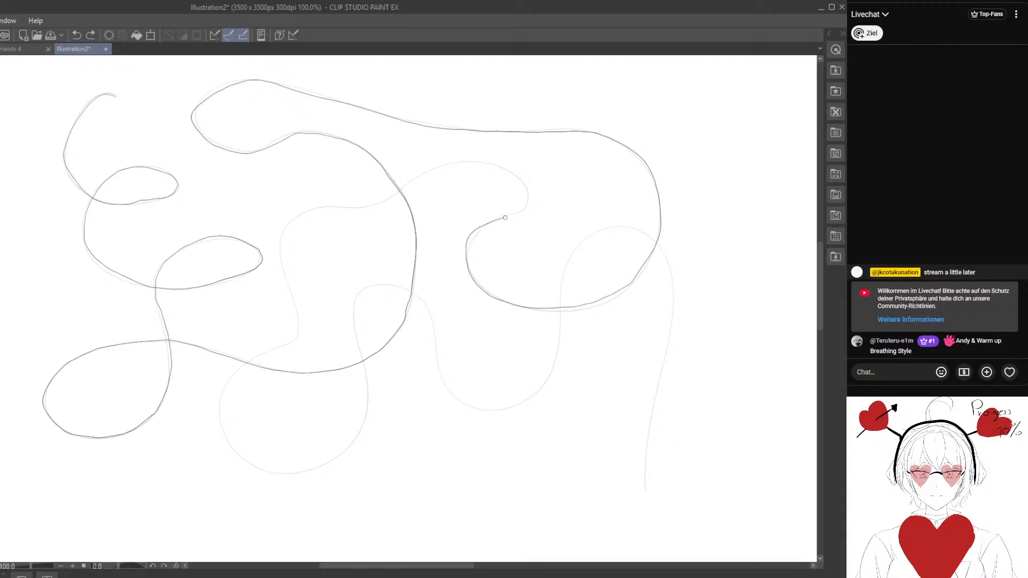
drag(497, 167, 439, 167)
drag(356, 205, 311, 212)
drag(280, 242, 292, 295)
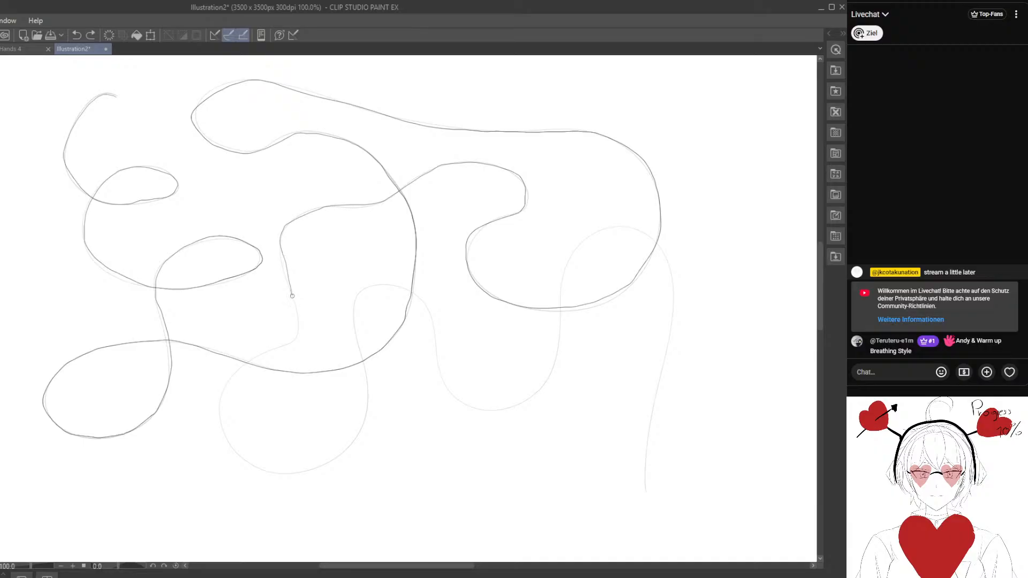
drag(278, 347, 236, 372)
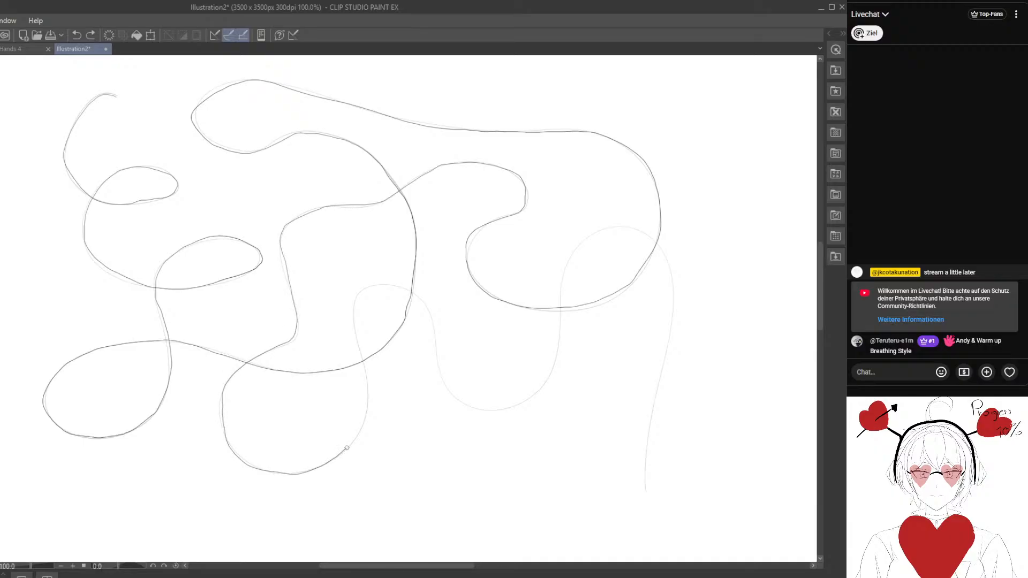
drag(347, 448, 370, 397)
drag(431, 320, 436, 369)
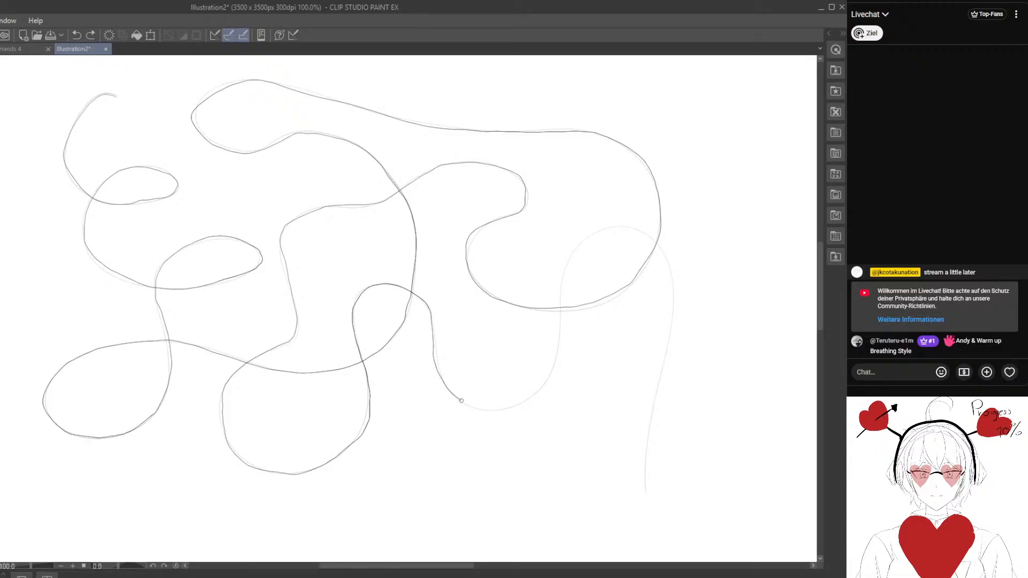
drag(548, 380, 563, 265)
drag(673, 267, 644, 500)
- Draw another long, flowing curve with wide crossing loops on the empty canvas area beyond the retraced curve's right side
drag(705, 405, 135, 436)
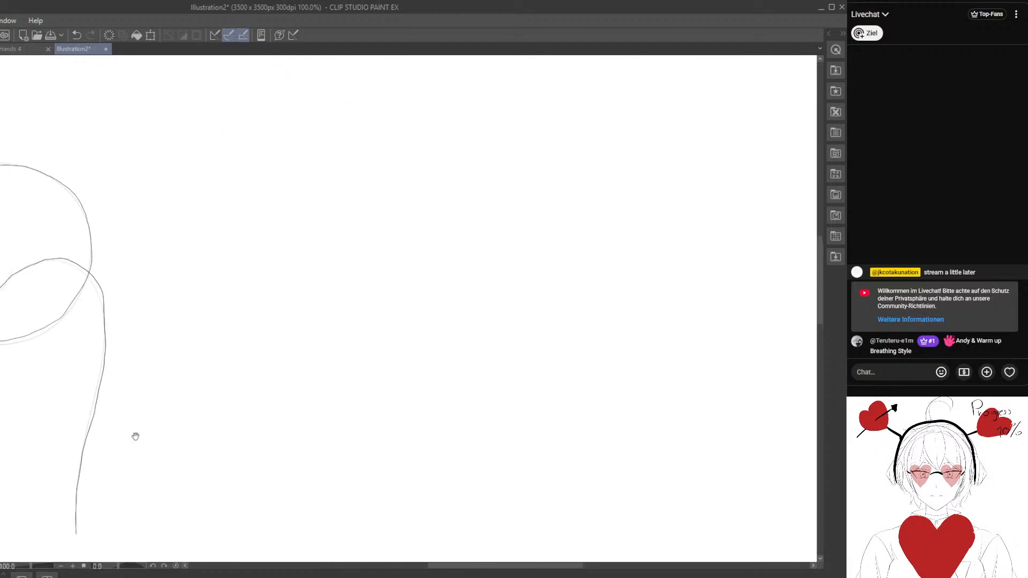
drag(369, 352, 218, 366)
mouse_move(295, 268)
mouse_down()
mouse_move(505, 257)
mouse_move(264, 285)
mouse_up()
mouse_move(226, 230)
mouse_down()
mouse_move(232, 319)
mouse_move(223, 241)
mouse_up()
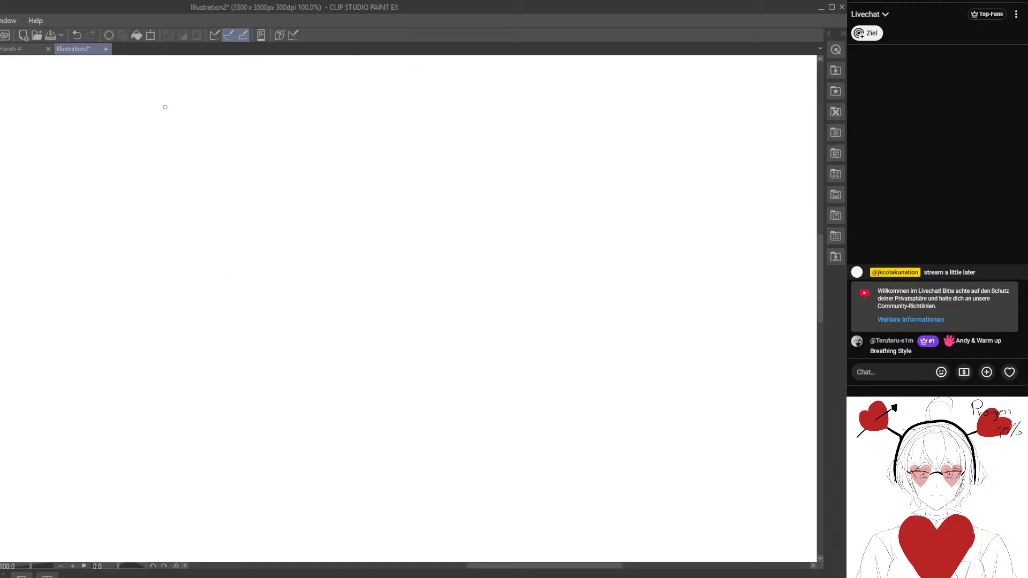
mouse_move(165, 107)
mouse_down()
mouse_move(236, 210)
mouse_move(195, 294)
mouse_move(64, 332)
mouse_move(448, 174)
mouse_move(276, 349)
mouse_move(252, 105)
mouse_move(619, 156)
mouse_move(460, 279)
mouse_move(295, 208)
mouse_up()
mouse_move(234, 465)
mouse_down()
mouse_move(218, 328)
mouse_move(509, 270)
mouse_move(669, 406)
mouse_move(615, 346)
mouse_move(665, 509)
mouse_move(394, 425)
mouse_move(232, 450)
mouse_move(481, 348)
mouse_move(742, 452)
mouse_up()
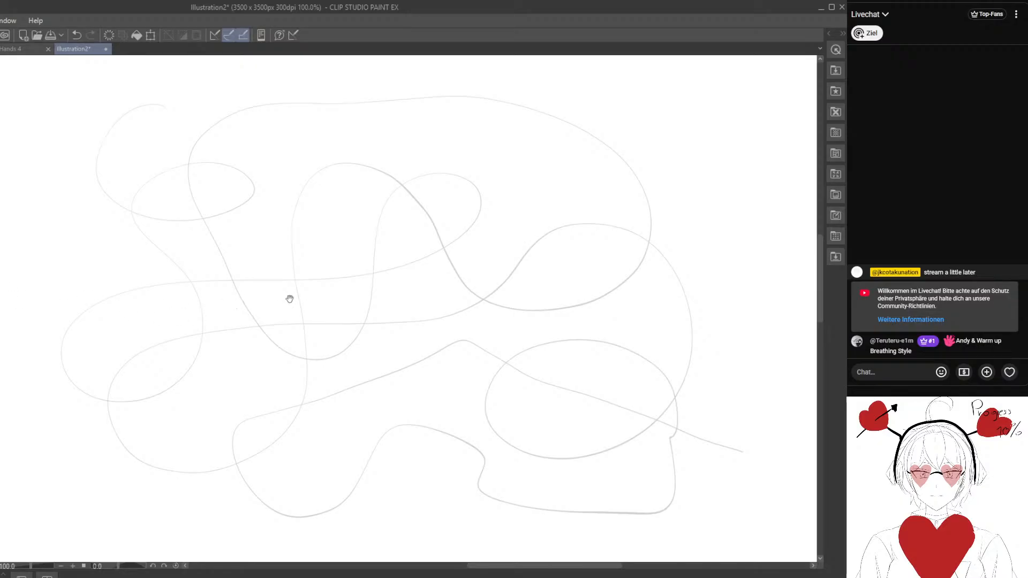
- Try to retrace the whole newly drawn curve with wide crossing loops in one continuous line, and undo the retrace
drag(289, 298, 272, 305)
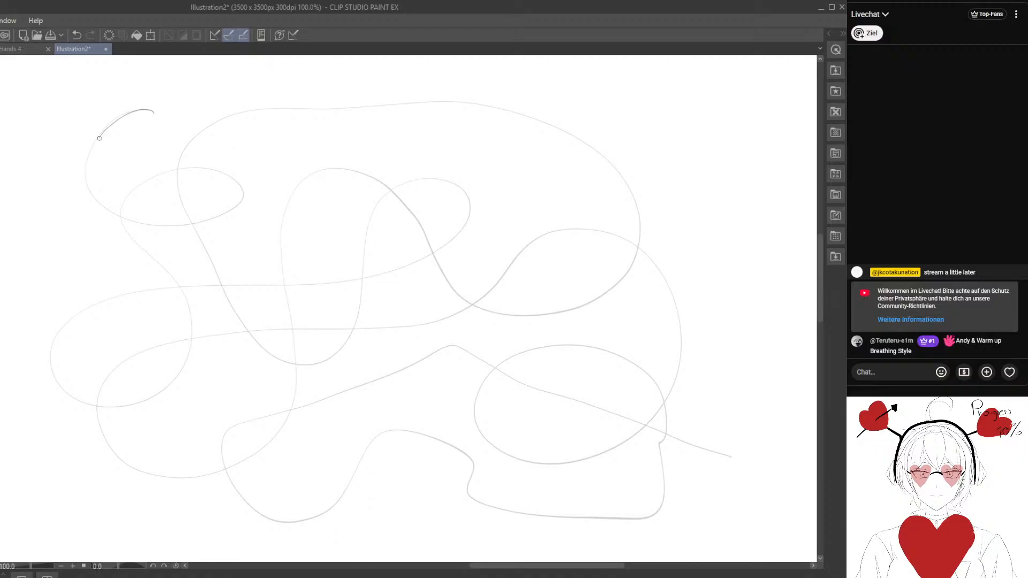
drag(99, 204, 149, 223)
mouse_move(235, 181)
mouse_down()
mouse_move(187, 163)
mouse_move(137, 188)
mouse_up()
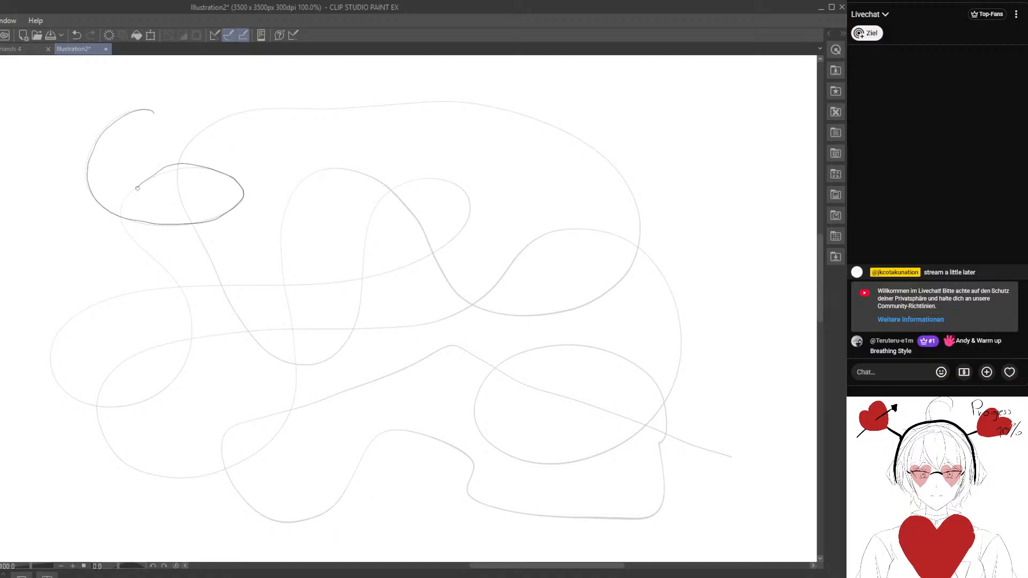
mouse_move(178, 285)
mouse_down()
mouse_move(192, 342)
mouse_move(160, 397)
mouse_up()
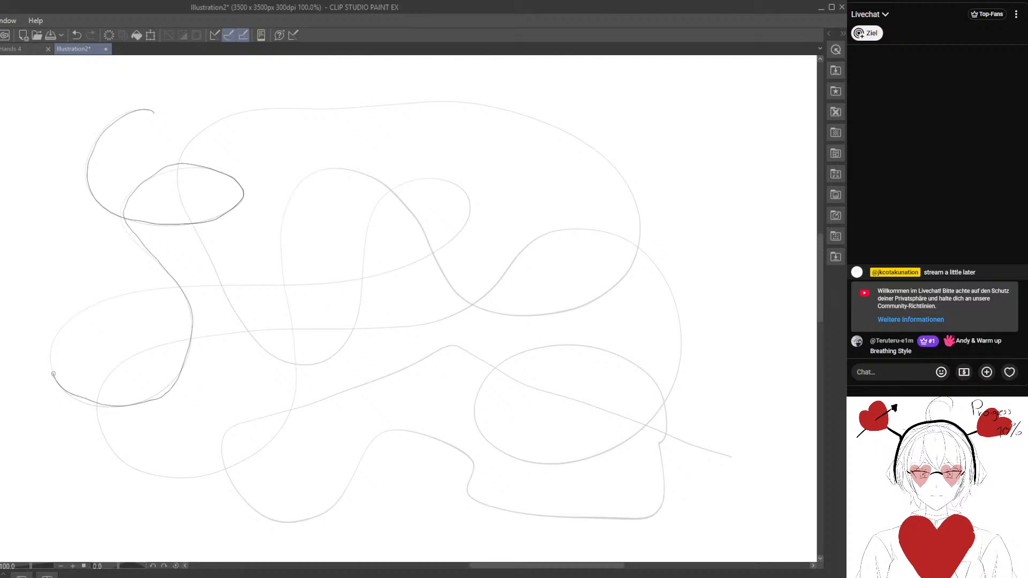
mouse_move(53, 373)
mouse_down()
mouse_move(75, 308)
mouse_move(147, 287)
mouse_move(354, 283)
mouse_move(411, 265)
mouse_up()
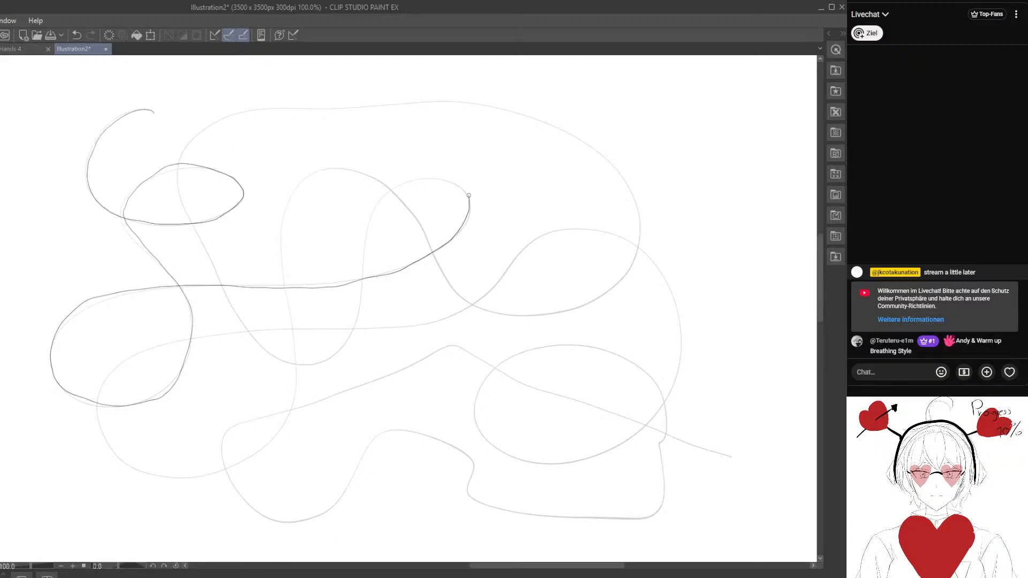
mouse_move(387, 195)
mouse_down()
mouse_move(371, 215)
mouse_move(338, 351)
mouse_move(320, 363)
mouse_move(275, 357)
mouse_move(239, 316)
mouse_up()
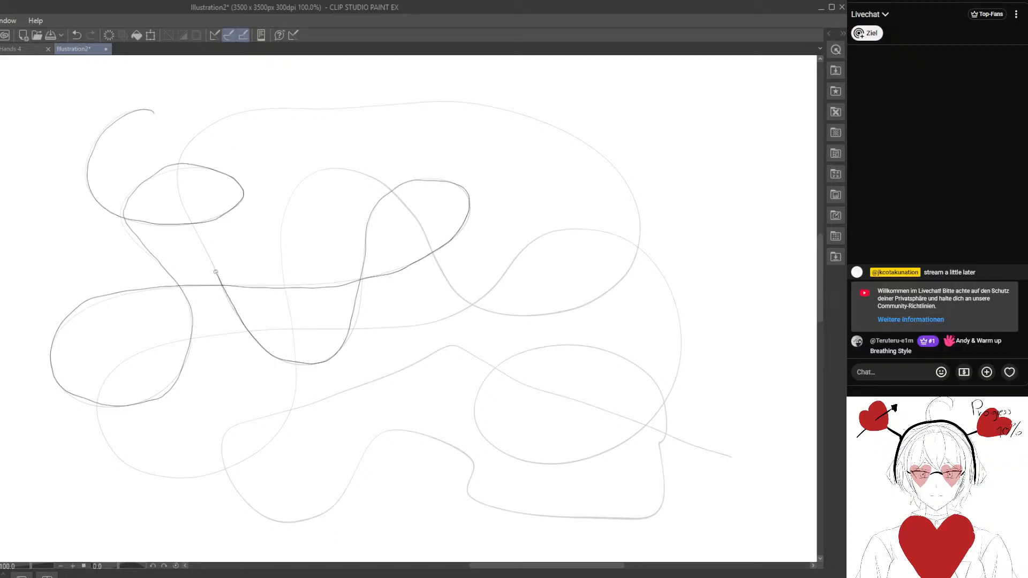
mouse_move(216, 272)
mouse_down()
mouse_move(177, 171)
mouse_move(214, 123)
mouse_move(245, 108)
mouse_move(476, 105)
mouse_move(537, 116)
mouse_move(603, 155)
mouse_up()
mouse_move(639, 218)
mouse_down()
mouse_move(623, 282)
mouse_move(590, 307)
mouse_move(535, 320)
mouse_move(479, 307)
mouse_move(423, 228)
mouse_up()
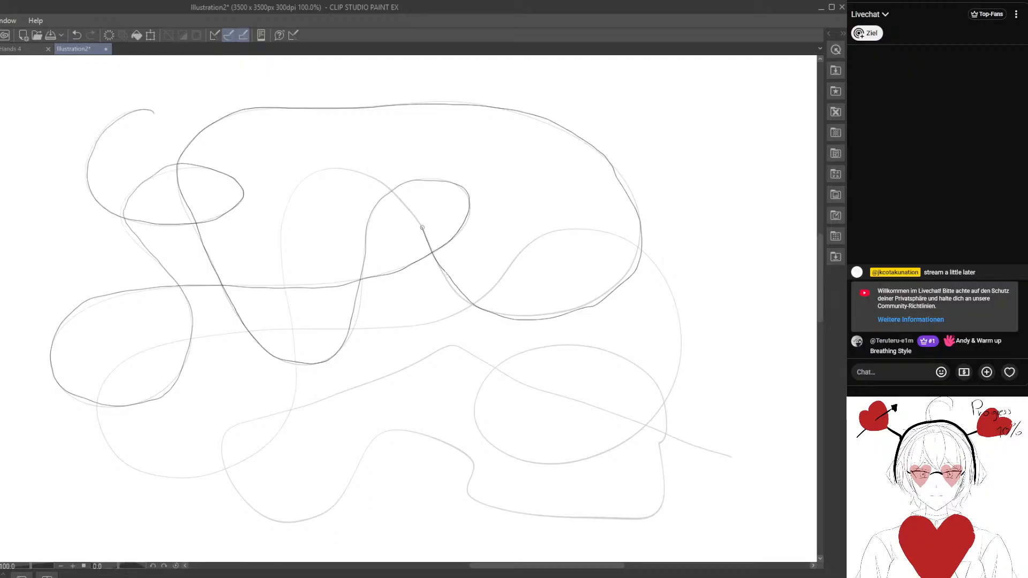
mouse_move(392, 194)
mouse_down()
mouse_move(325, 170)
mouse_move(288, 202)
mouse_move(276, 234)
mouse_move(295, 303)
mouse_move(291, 394)
mouse_up()
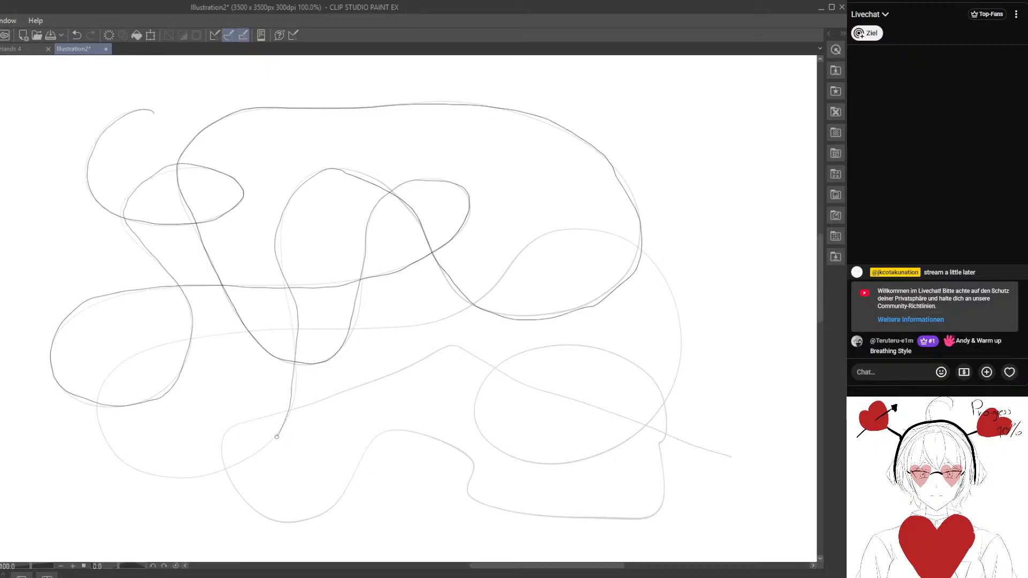
mouse_move(277, 436)
mouse_down()
mouse_move(232, 467)
mouse_move(184, 476)
mouse_up()
mouse_move(103, 389)
mouse_down()
mouse_move(146, 350)
mouse_move(216, 332)
mouse_move(409, 324)
mouse_move(502, 277)
mouse_move(541, 234)
mouse_move(599, 229)
mouse_move(655, 260)
mouse_move(675, 318)
mouse_move(679, 360)
mouse_move(654, 408)
mouse_move(625, 440)
mouse_move(574, 461)
mouse_move(485, 443)
mouse_move(472, 410)
mouse_move(501, 362)
mouse_move(548, 348)
mouse_move(613, 356)
mouse_up()
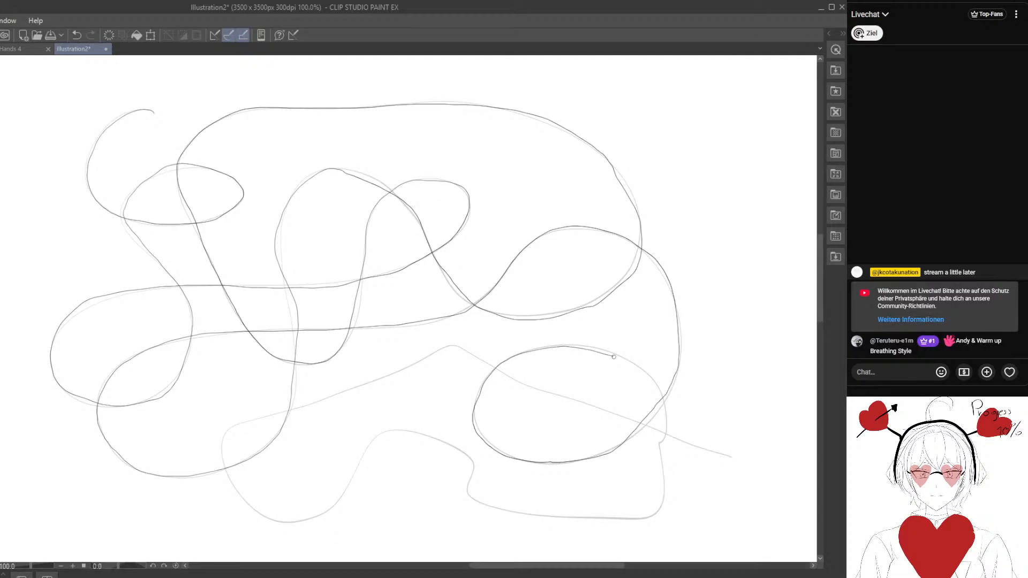
drag(664, 438, 661, 473)
mouse_move(659, 514)
mouse_down()
mouse_move(474, 500)
mouse_move(470, 456)
mouse_move(399, 432)
mouse_move(370, 447)
mouse_move(340, 499)
mouse_up()
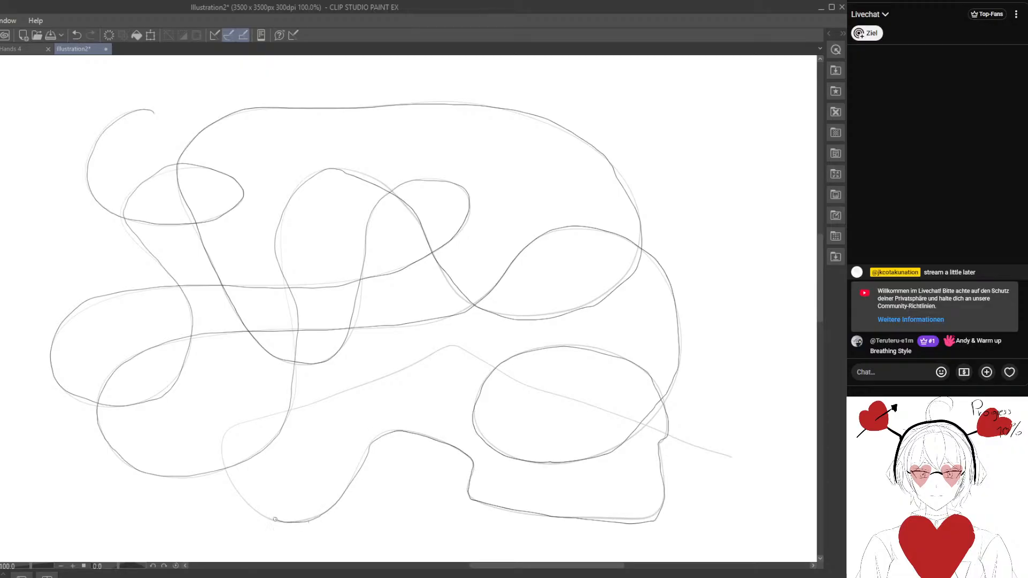
drag(244, 495, 223, 458)
drag(242, 423, 451, 347)
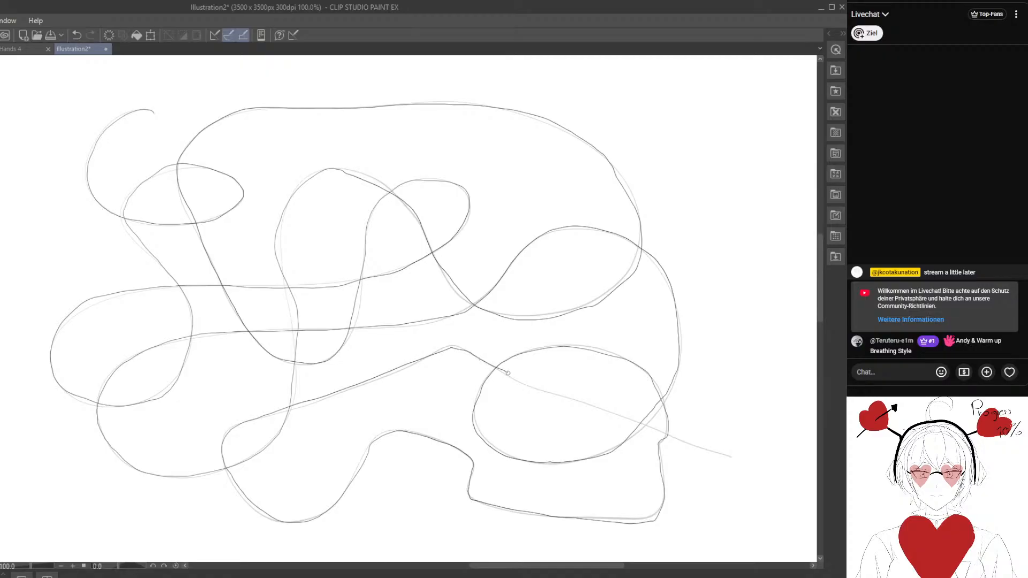
drag(508, 373, 725, 454)
key(ctrl+z)
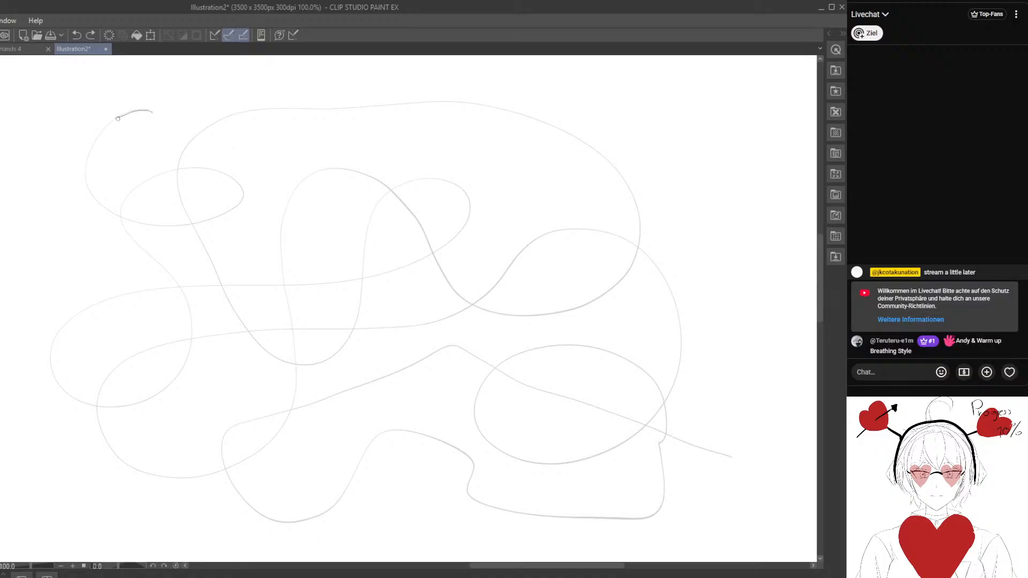
- Retrace the faint curve with wide crossing loops again, from its upper-left start through every loop to the lower-right tail
mouse_move(106, 205)
mouse_down()
mouse_move(159, 224)
mouse_move(232, 213)
mouse_up()
drag(205, 167, 156, 172)
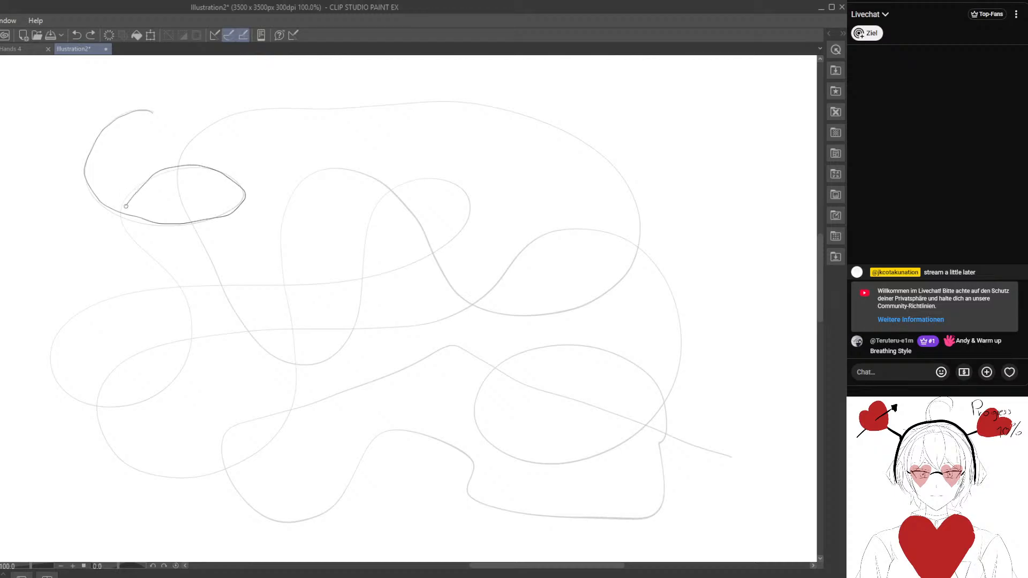
drag(150, 255, 181, 286)
mouse_move(193, 335)
mouse_down()
mouse_move(183, 370)
mouse_move(142, 405)
mouse_move(111, 411)
mouse_move(70, 394)
mouse_up()
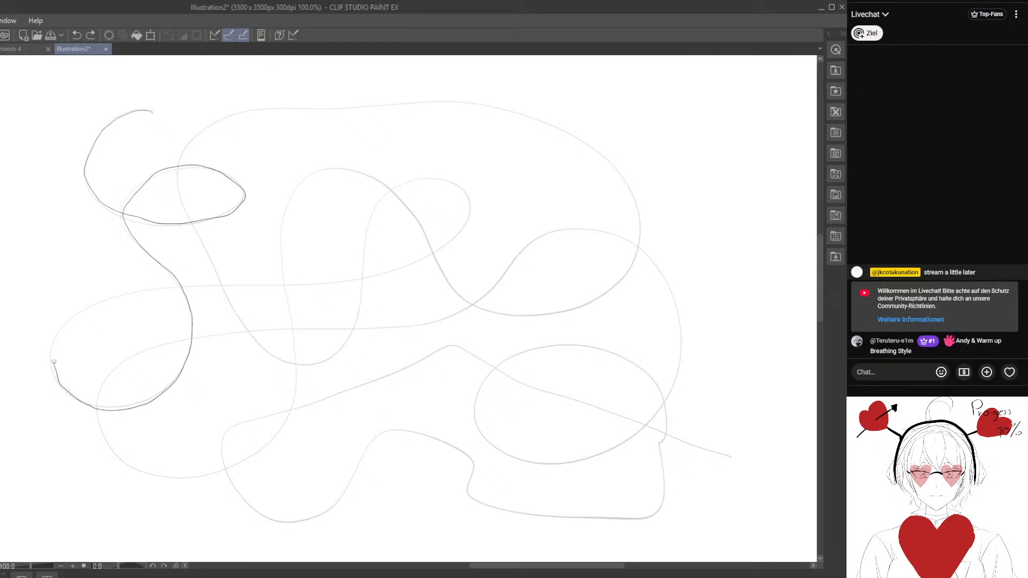
mouse_move(83, 311)
mouse_down()
mouse_move(145, 287)
mouse_move(320, 282)
mouse_move(416, 262)
mouse_up()
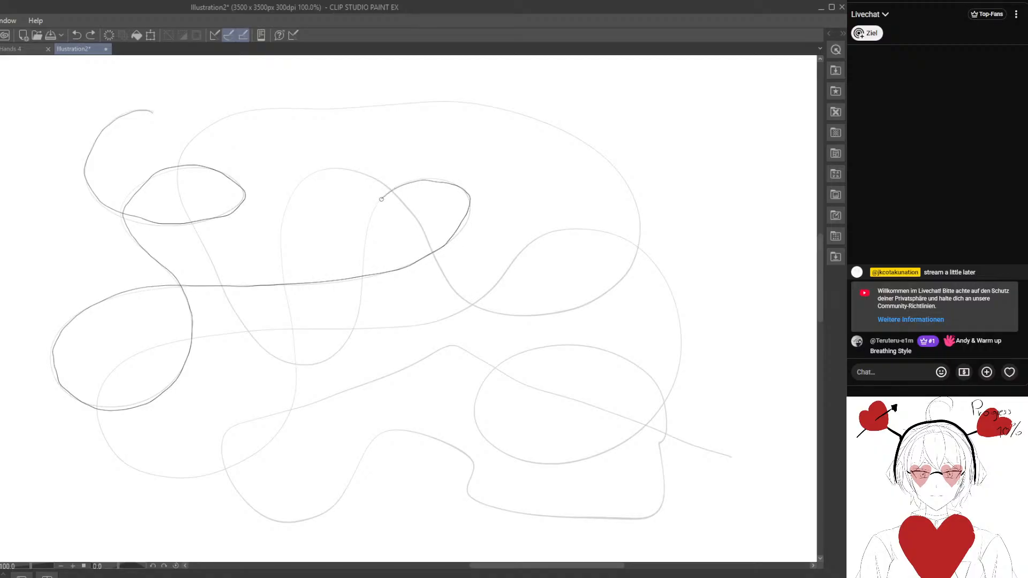
drag(381, 199, 353, 327)
drag(322, 362, 277, 357)
drag(223, 289, 200, 234)
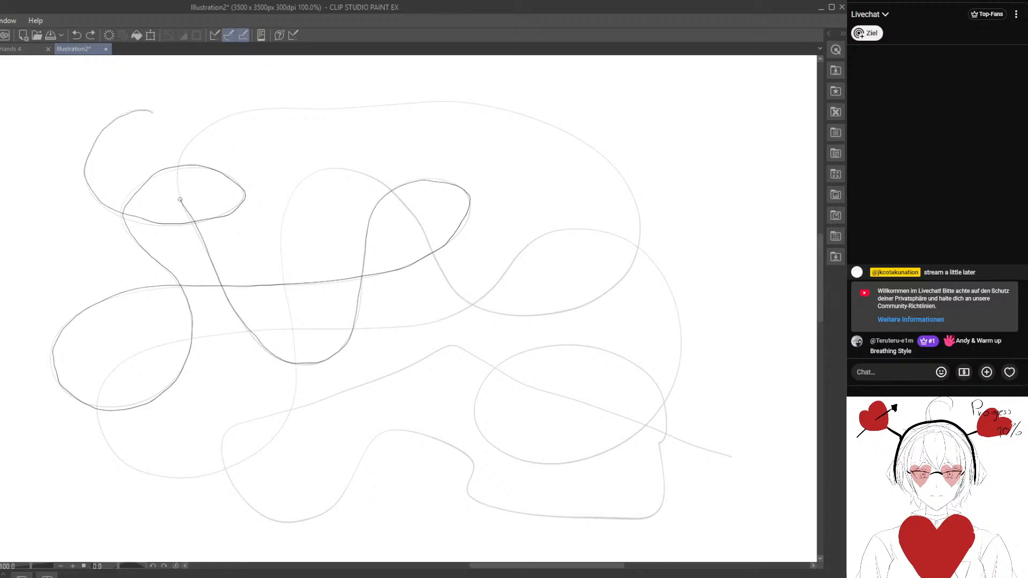
mouse_move(182, 161)
mouse_down()
mouse_move(250, 112)
mouse_move(443, 101)
mouse_move(526, 119)
mouse_move(602, 153)
mouse_up()
mouse_move(638, 231)
mouse_down()
mouse_move(619, 290)
mouse_move(589, 309)
mouse_move(514, 317)
mouse_move(447, 280)
mouse_move(384, 187)
mouse_move(346, 169)
mouse_move(317, 171)
mouse_move(287, 200)
mouse_move(283, 224)
mouse_move(296, 370)
mouse_up()
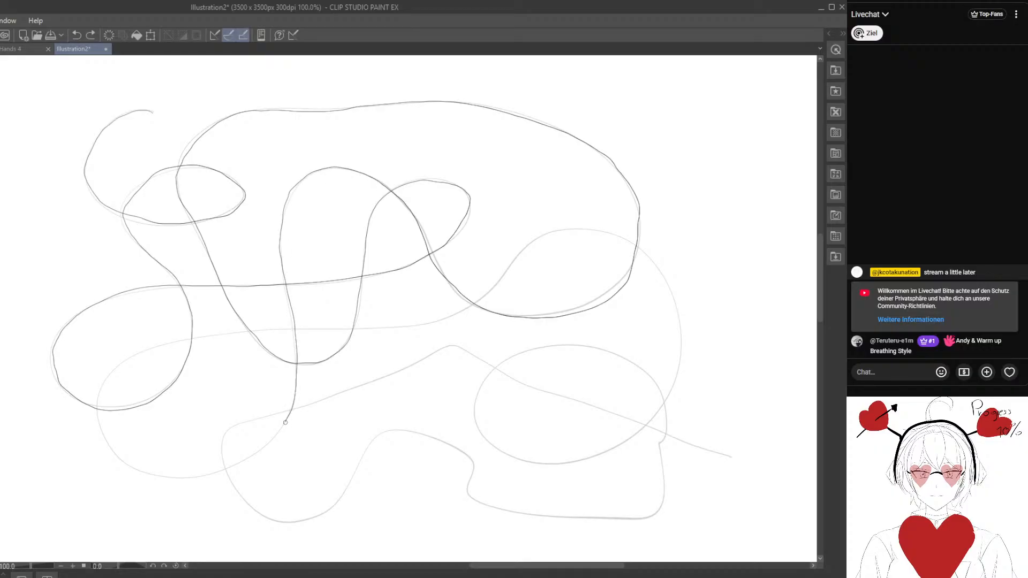
mouse_move(285, 422)
mouse_down()
mouse_move(245, 460)
mouse_move(140, 478)
mouse_move(107, 446)
mouse_move(97, 390)
mouse_move(115, 369)
mouse_move(178, 341)
mouse_move(451, 316)
mouse_move(559, 229)
mouse_move(597, 229)
mouse_move(660, 266)
mouse_up()
mouse_move(675, 314)
mouse_down()
mouse_move(671, 386)
mouse_move(617, 447)
mouse_move(554, 464)
mouse_move(492, 450)
mouse_move(470, 404)
mouse_move(497, 366)
mouse_move(552, 347)
mouse_move(612, 350)
mouse_up()
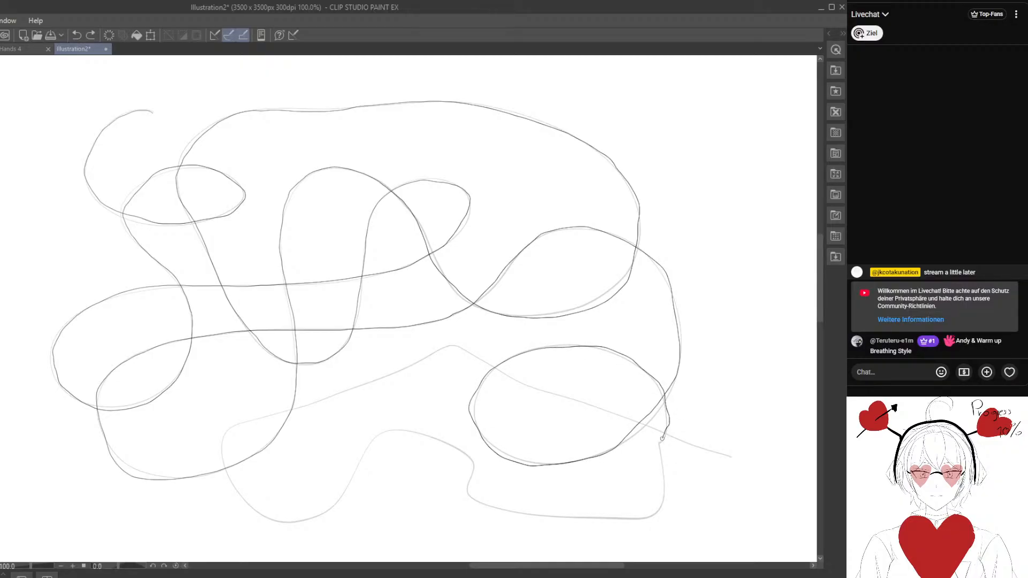
mouse_move(666, 476)
mouse_down()
mouse_move(651, 522)
mouse_move(515, 511)
mouse_move(469, 493)
mouse_move(474, 466)
mouse_move(451, 448)
mouse_move(382, 430)
mouse_move(336, 503)
mouse_move(304, 520)
mouse_move(259, 507)
mouse_up()
mouse_move(230, 476)
mouse_down()
mouse_move(223, 439)
mouse_move(241, 423)
mouse_move(445, 347)
mouse_move(743, 462)
mouse_up()
- Draw a new long, flowing curve with many crossing loops on the empty canvas area below and left of the retraced curve
mouse_move(570, 426)
mouse_down()
mouse_move(192, 468)
mouse_move(644, 385)
mouse_move(641, 375)
mouse_up()
mouse_move(318, 331)
mouse_down()
mouse_move(318, 405)
mouse_move(168, 298)
mouse_move(346, 447)
mouse_move(220, 279)
mouse_move(216, 330)
mouse_move(464, 234)
mouse_move(475, 188)
mouse_move(404, 151)
mouse_move(403, 138)
mouse_move(466, 275)
mouse_move(500, 152)
mouse_move(467, 266)
mouse_move(433, 137)
mouse_up()
mouse_move(308, 264)
mouse_down()
mouse_move(375, 352)
mouse_move(376, 297)
mouse_move(356, 268)
mouse_up()
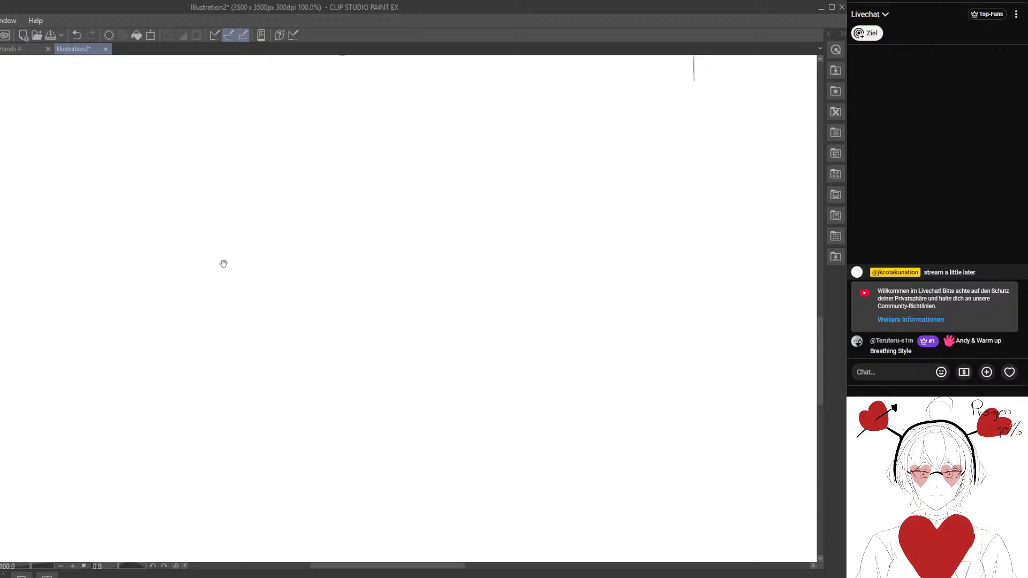
mouse_move(224, 264)
mouse_down()
mouse_move(404, 439)
mouse_move(163, 268)
mouse_up()
mouse_move(229, 261)
mouse_down()
mouse_move(266, 380)
mouse_move(244, 267)
mouse_up()
drag(412, 233, 575, 150)
drag(475, 354, 429, 150)
mouse_move(223, 229)
mouse_down()
mouse_move(193, 399)
mouse_move(79, 389)
mouse_up()
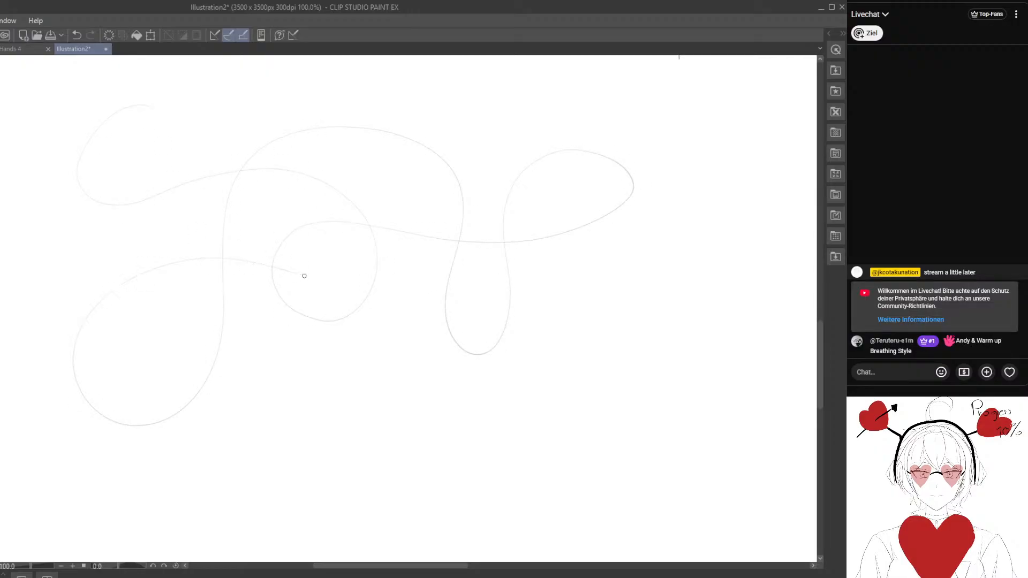
mouse_move(625, 318)
mouse_down()
mouse_move(579, 431)
mouse_move(401, 458)
mouse_move(316, 389)
mouse_move(310, 304)
mouse_up()
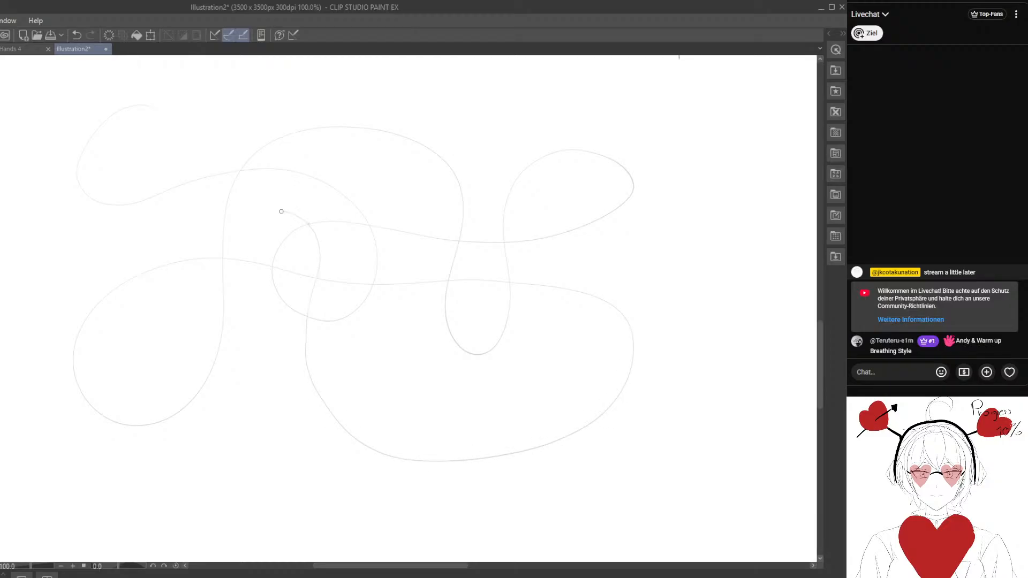
mouse_move(213, 363)
mouse_down()
mouse_move(436, 361)
mouse_move(409, 238)
mouse_up()
mouse_move(533, 191)
mouse_down()
mouse_move(705, 284)
mouse_move(541, 368)
mouse_move(687, 484)
mouse_up()
drag(560, 469, 519, 451)
- Try to trace over the new many-looped curve from its upper-left start to its lower-right end, and undo that line
drag(268, 378, 290, 394)
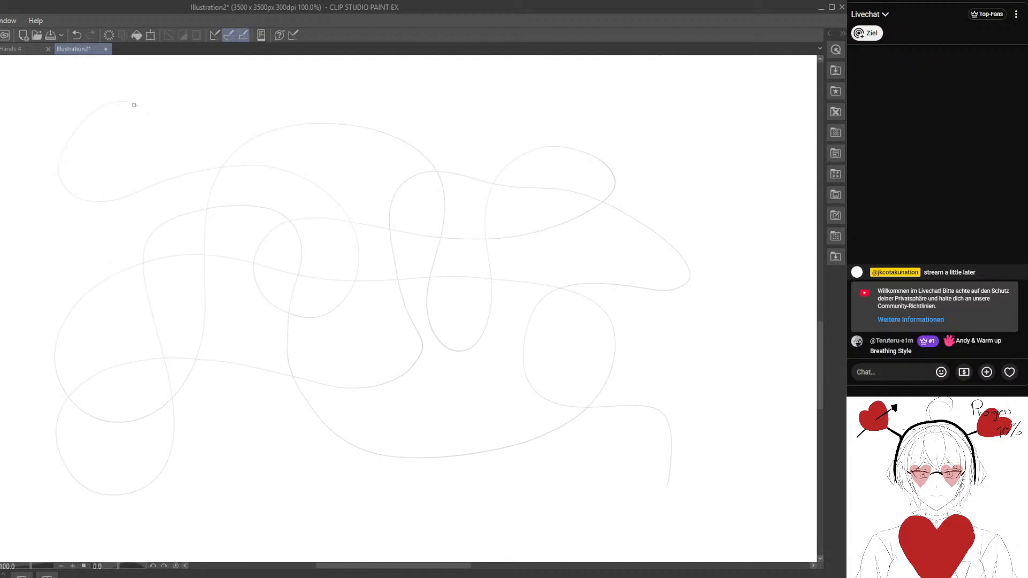
mouse_move(79, 130)
mouse_down()
mouse_move(59, 171)
mouse_move(128, 196)
mouse_move(200, 170)
mouse_move(269, 168)
mouse_move(320, 190)
mouse_move(360, 239)
mouse_move(343, 301)
mouse_move(297, 318)
mouse_move(254, 286)
mouse_move(278, 225)
mouse_move(448, 244)
mouse_move(524, 237)
mouse_move(579, 221)
mouse_move(615, 191)
mouse_move(543, 151)
mouse_move(498, 179)
mouse_move(481, 251)
mouse_move(485, 323)
mouse_move(424, 313)
mouse_move(443, 242)
mouse_move(442, 187)
mouse_move(409, 150)
mouse_up()
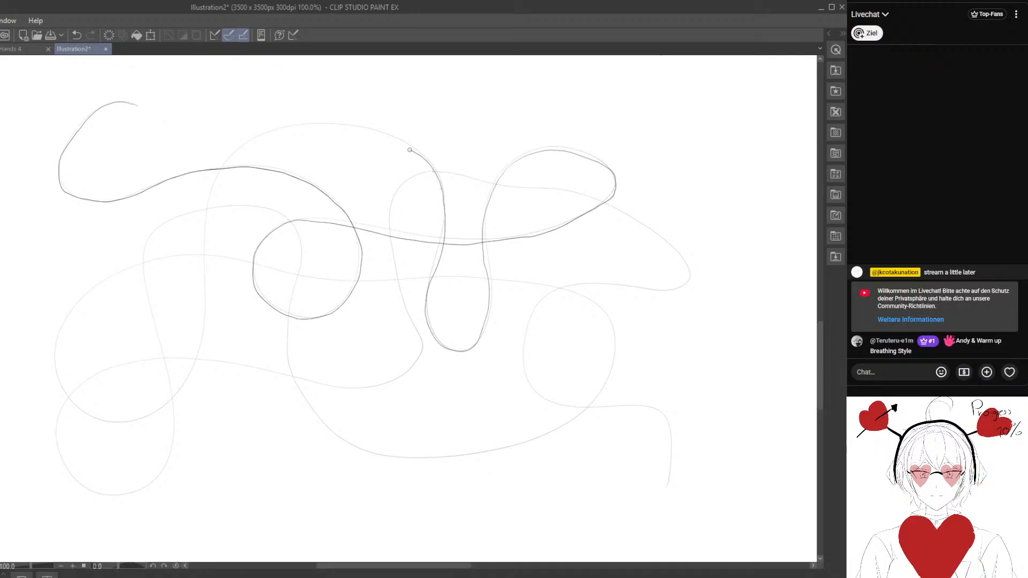
mouse_move(330, 122)
mouse_down()
mouse_move(263, 136)
mouse_move(206, 178)
mouse_move(205, 318)
mouse_move(187, 378)
mouse_move(137, 420)
mouse_move(73, 408)
mouse_move(59, 343)
mouse_move(92, 285)
mouse_move(156, 258)
mouse_move(545, 286)
mouse_move(596, 301)
mouse_move(623, 362)
mouse_move(590, 411)
mouse_move(536, 435)
mouse_move(466, 454)
mouse_move(354, 447)
mouse_move(311, 404)
mouse_move(286, 353)
mouse_move(294, 286)
mouse_up()
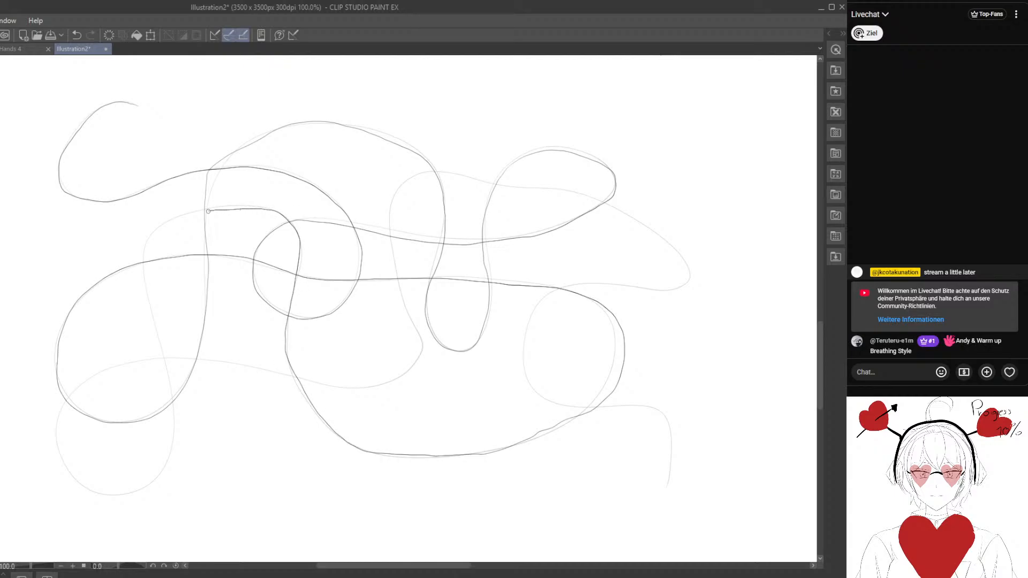
mouse_move(208, 211)
mouse_down()
mouse_move(160, 229)
mouse_move(156, 333)
mouse_move(172, 397)
mouse_move(169, 451)
mouse_move(144, 488)
mouse_move(90, 494)
mouse_move(55, 448)
mouse_move(81, 384)
mouse_move(161, 354)
mouse_move(373, 383)
mouse_up()
drag(419, 339, 393, 243)
mouse_move(417, 177)
mouse_down()
mouse_move(573, 192)
mouse_move(686, 251)
mouse_up()
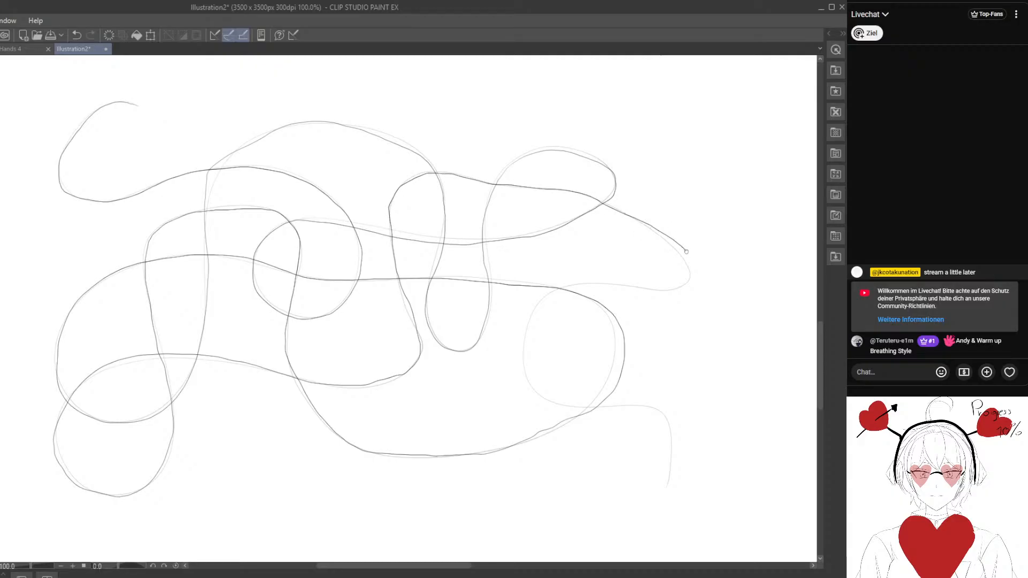
mouse_move(683, 289)
mouse_down()
mouse_move(606, 287)
mouse_move(535, 305)
mouse_move(522, 345)
mouse_move(532, 389)
mouse_move(571, 406)
mouse_move(626, 403)
mouse_move(665, 492)
mouse_up()
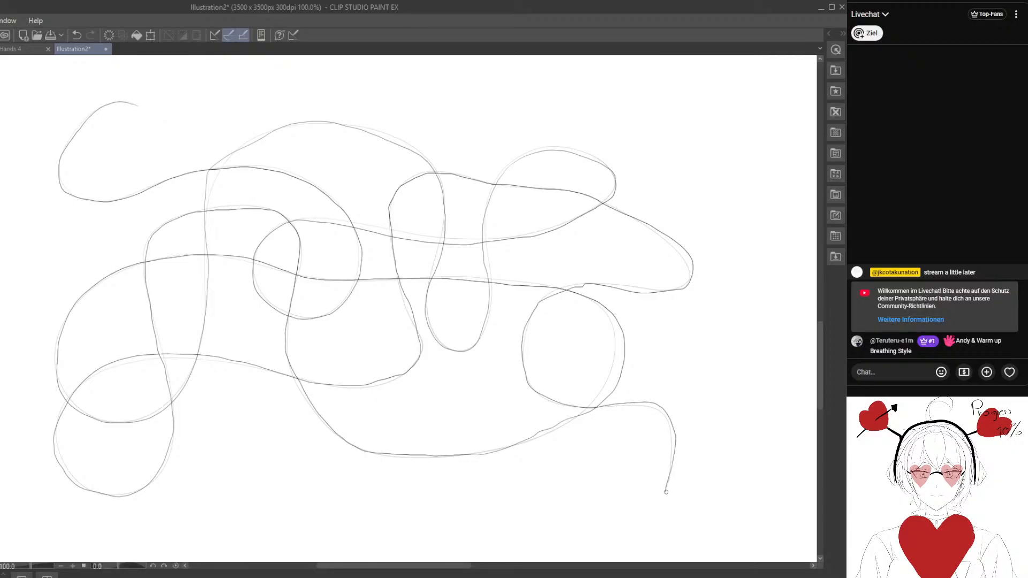
click(76, 34)
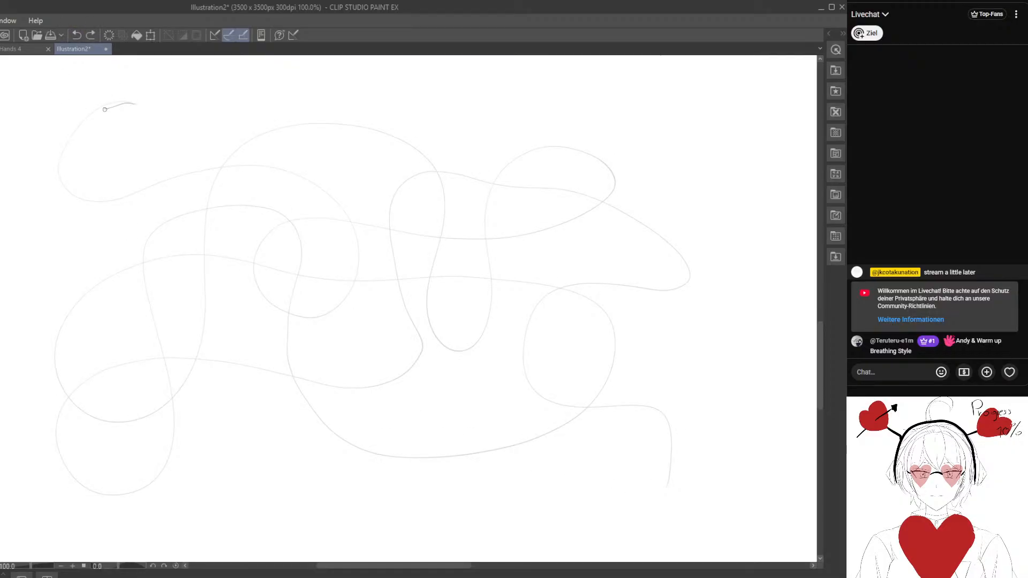
- Retrace the faint many-looped curve along its full length, following every loop down to the short tail at the lower right
mouse_move(67, 143)
mouse_down()
mouse_move(61, 184)
mouse_move(159, 183)
mouse_move(230, 166)
mouse_move(295, 179)
mouse_up()
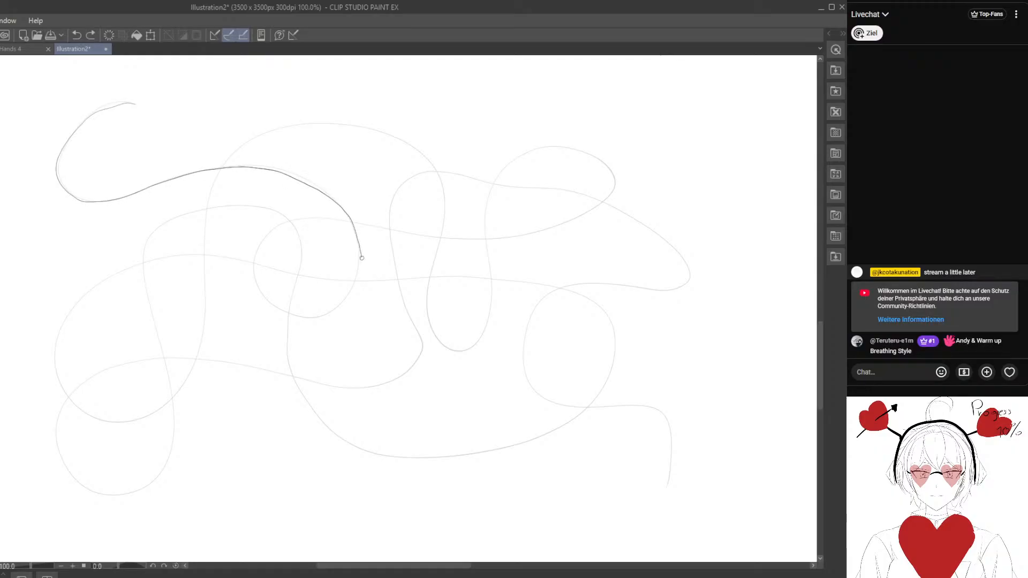
drag(311, 315, 268, 300)
mouse_move(253, 257)
mouse_down()
mouse_move(292, 222)
mouse_move(447, 243)
mouse_move(519, 236)
mouse_move(615, 194)
mouse_up()
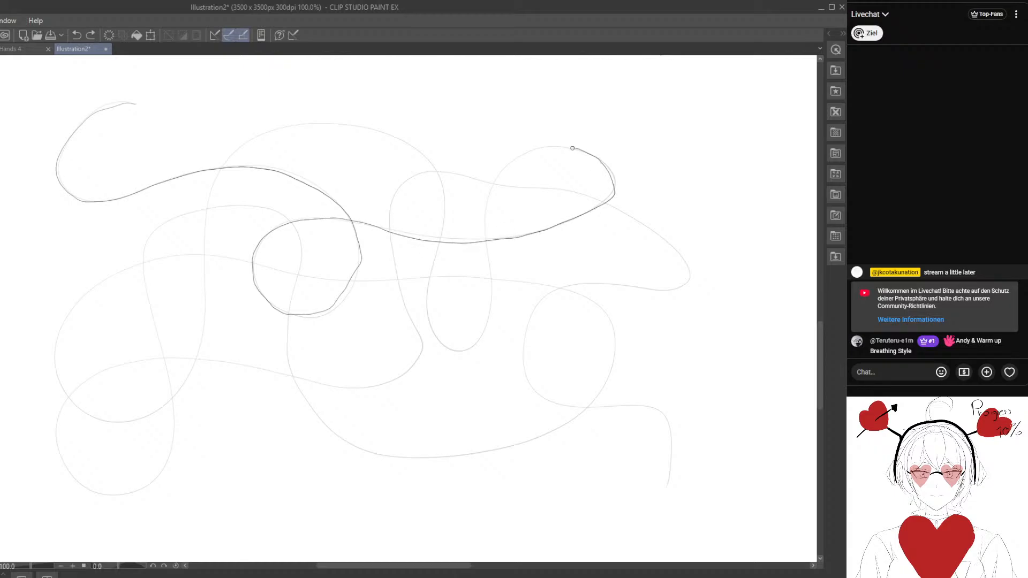
mouse_move(572, 147)
mouse_down()
mouse_move(509, 165)
mouse_move(494, 186)
mouse_move(478, 341)
mouse_move(457, 350)
mouse_move(429, 315)
mouse_up()
drag(433, 261, 443, 208)
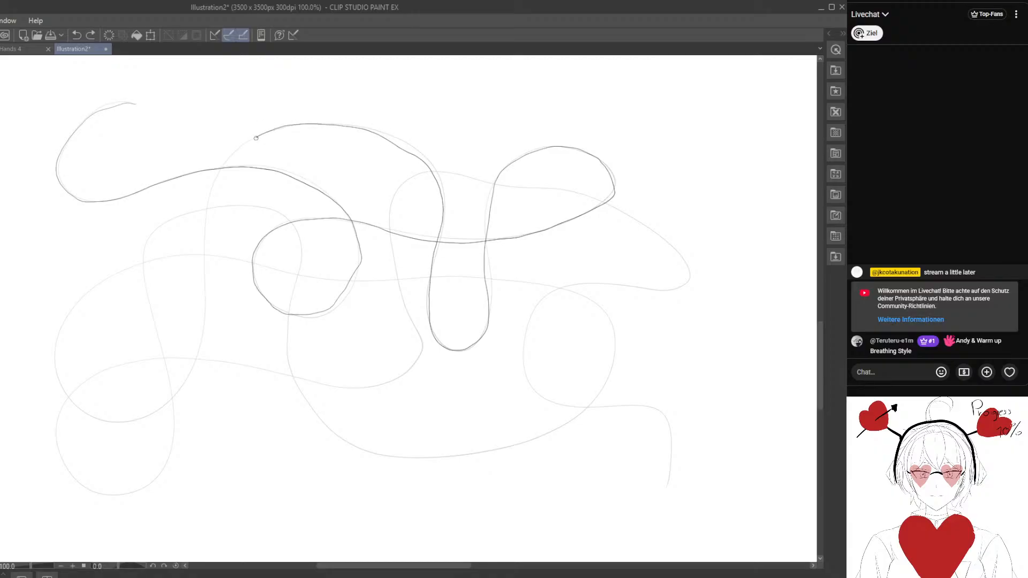
drag(206, 223, 192, 366)
mouse_move(129, 423)
mouse_down()
mouse_move(69, 412)
mouse_move(59, 359)
mouse_move(84, 299)
mouse_up()
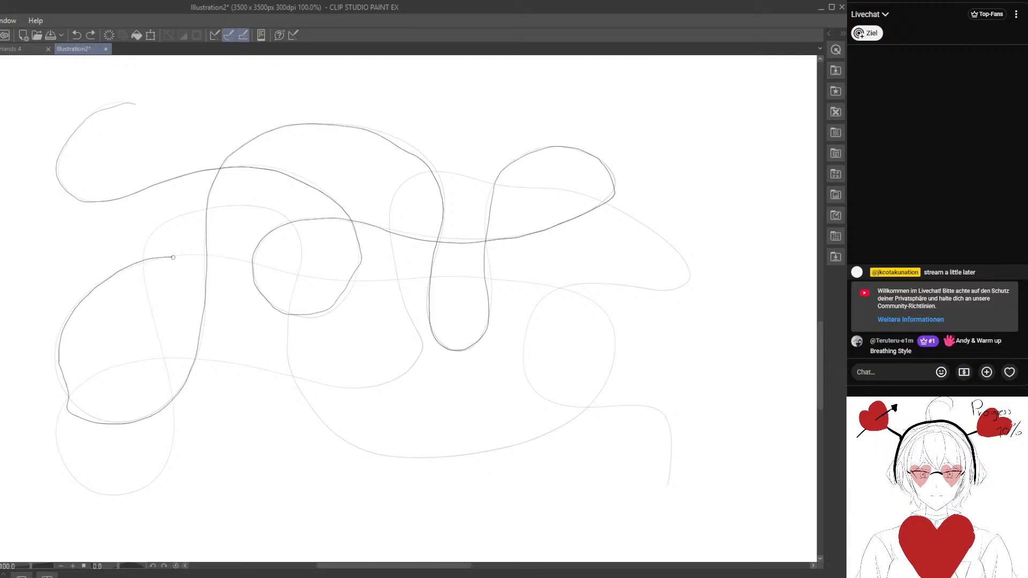
mouse_move(173, 257)
mouse_down()
mouse_move(571, 294)
mouse_move(614, 319)
mouse_move(617, 347)
mouse_up()
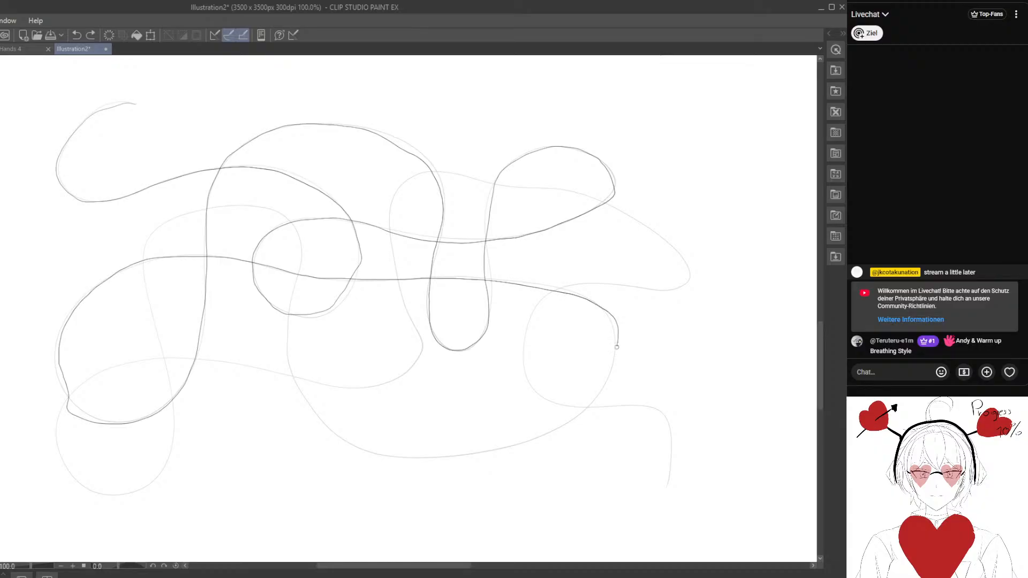
mouse_move(595, 401)
mouse_down()
mouse_move(543, 440)
mouse_move(478, 454)
mouse_move(372, 453)
mouse_up()
mouse_move(307, 398)
mouse_down()
mouse_move(287, 348)
mouse_move(298, 239)
mouse_up()
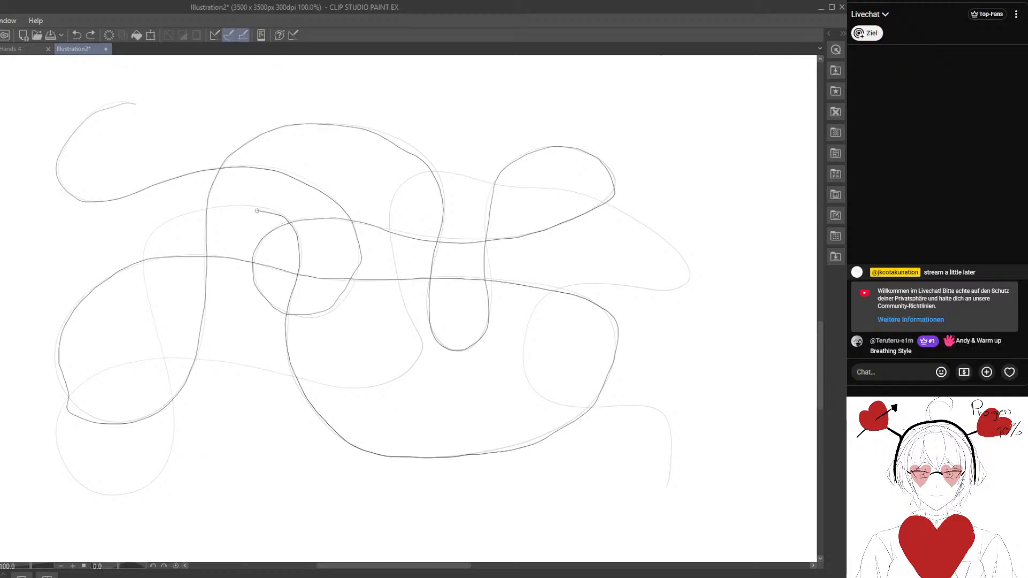
drag(214, 207, 161, 227)
mouse_move(145, 279)
mouse_down()
mouse_move(175, 392)
mouse_move(170, 459)
mouse_move(139, 488)
mouse_move(91, 491)
mouse_move(58, 459)
mouse_move(57, 427)
mouse_move(69, 393)
mouse_move(106, 366)
mouse_move(210, 360)
mouse_move(349, 387)
mouse_up()
drag(422, 348, 406, 306)
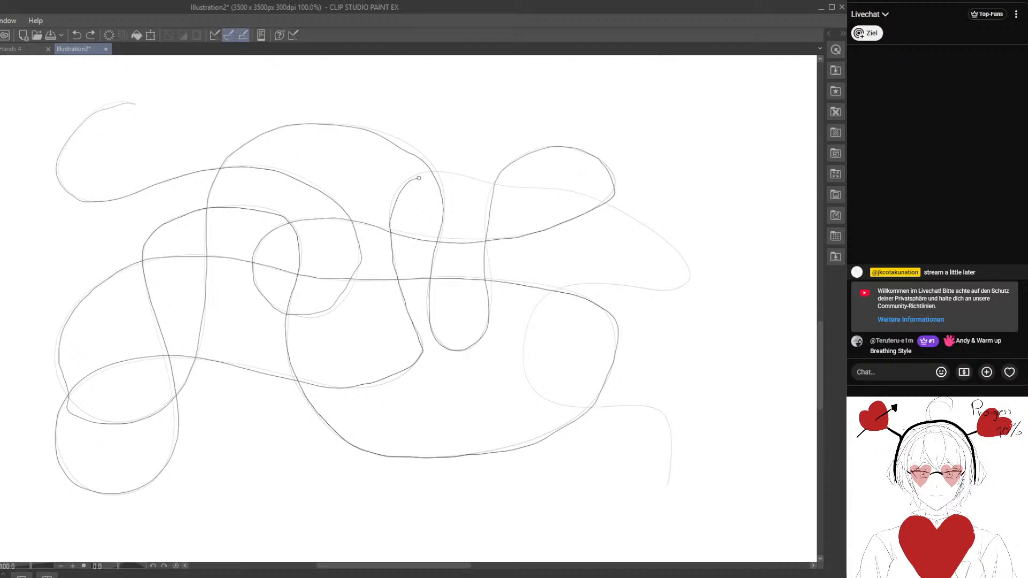
mouse_move(418, 178)
mouse_down()
mouse_move(568, 189)
mouse_move(672, 245)
mouse_move(692, 273)
mouse_move(681, 293)
mouse_move(602, 284)
mouse_up()
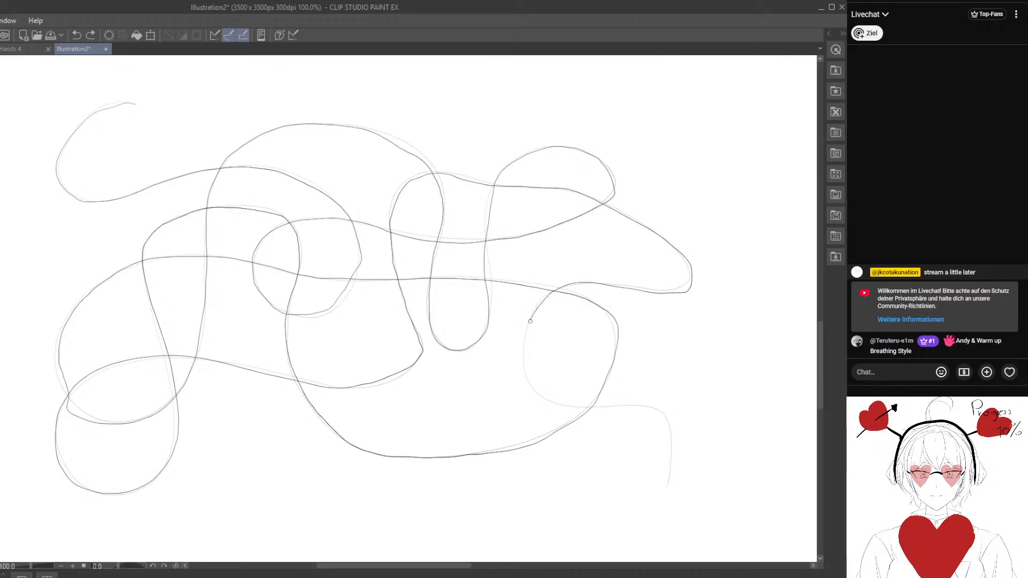
mouse_move(530, 321)
mouse_down()
mouse_move(528, 375)
mouse_move(548, 397)
mouse_move(573, 408)
mouse_move(657, 407)
mouse_move(677, 434)
mouse_move(661, 493)
mouse_up()
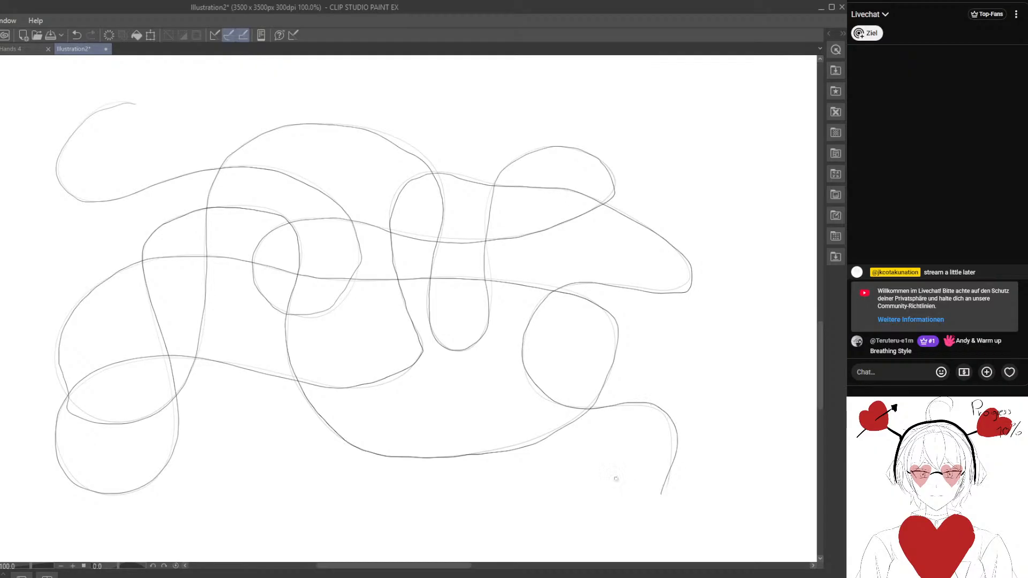
- Undo the last tracing and retrace the faint many-looped curve from its upper-left start to the bend at the far right of its middle sweep
click(78, 37)
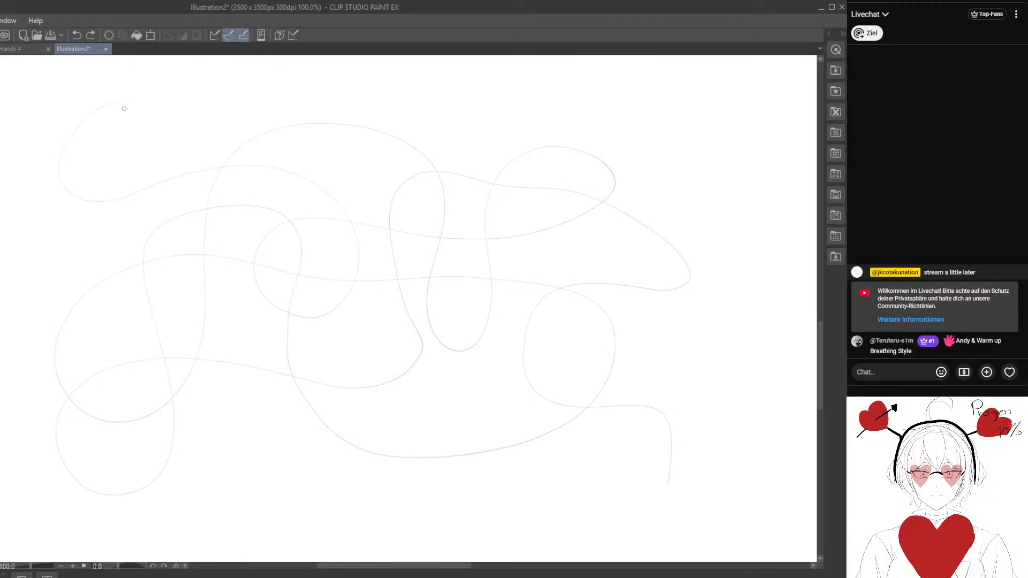
mouse_move(66, 142)
mouse_down()
mouse_move(65, 190)
mouse_move(79, 199)
mouse_move(124, 196)
mouse_up()
mouse_move(181, 174)
mouse_down()
mouse_move(246, 165)
mouse_move(306, 176)
mouse_move(347, 215)
mouse_move(359, 277)
mouse_move(323, 313)
mouse_move(266, 302)
mouse_up()
mouse_move(275, 230)
mouse_down()
mouse_move(342, 221)
mouse_move(491, 241)
mouse_move(570, 222)
mouse_move(613, 186)
mouse_move(611, 170)
mouse_move(564, 148)
mouse_move(514, 161)
mouse_up()
mouse_move(487, 209)
mouse_down()
mouse_move(491, 317)
mouse_move(477, 348)
mouse_up()
drag(429, 298, 444, 225)
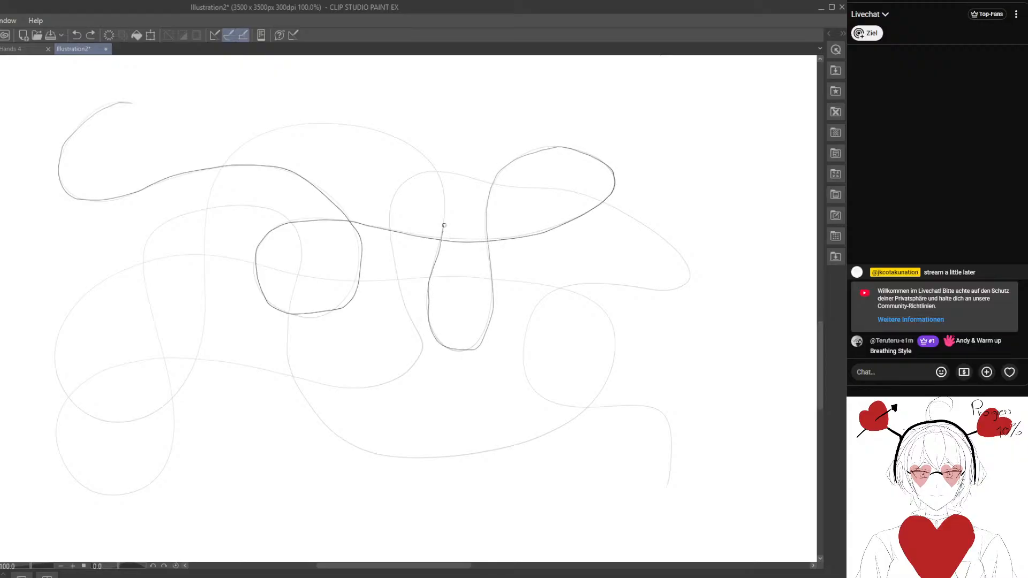
mouse_move(416, 154)
mouse_down()
mouse_move(368, 134)
mouse_move(289, 123)
mouse_move(245, 145)
mouse_move(204, 246)
mouse_move(207, 332)
mouse_move(170, 408)
mouse_up()
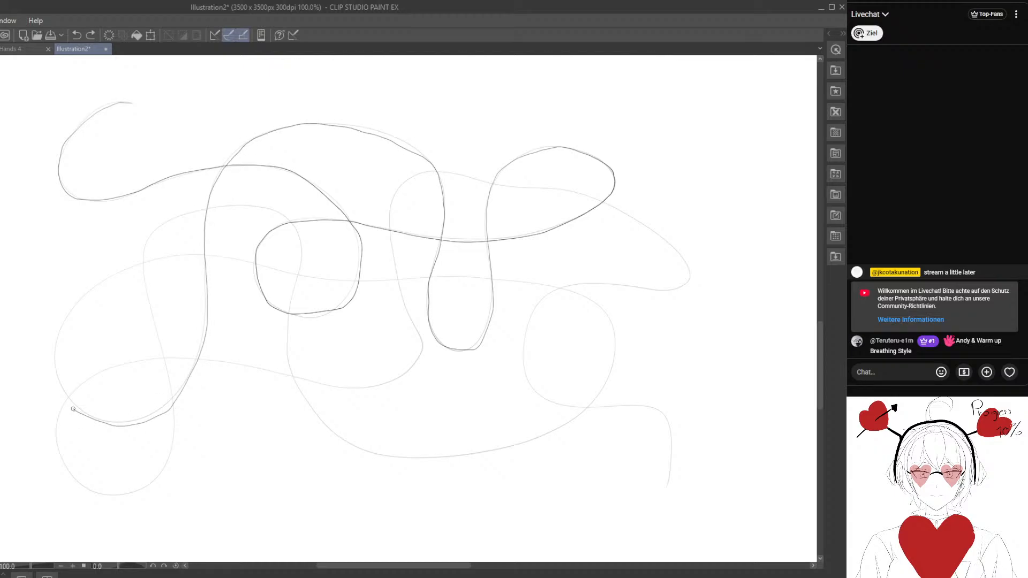
mouse_move(63, 329)
mouse_down()
mouse_move(84, 298)
mouse_move(138, 260)
mouse_move(259, 263)
mouse_up()
mouse_move(345, 281)
mouse_down()
mouse_move(441, 274)
mouse_move(554, 289)
mouse_up()
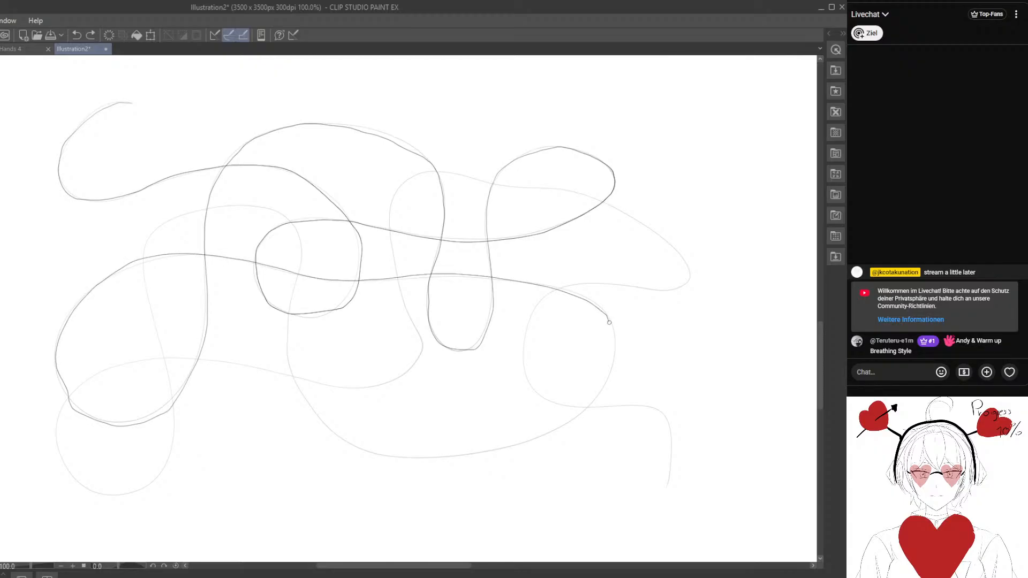
- Continue retracing the faint curve through the bottom sweep, lower-left loop and right-hand point to the short tail at the lower right
mouse_move(609, 322)
mouse_down()
mouse_move(616, 349)
mouse_move(607, 389)
mouse_move(589, 413)
mouse_move(533, 440)
mouse_move(434, 459)
mouse_move(352, 444)
mouse_up()
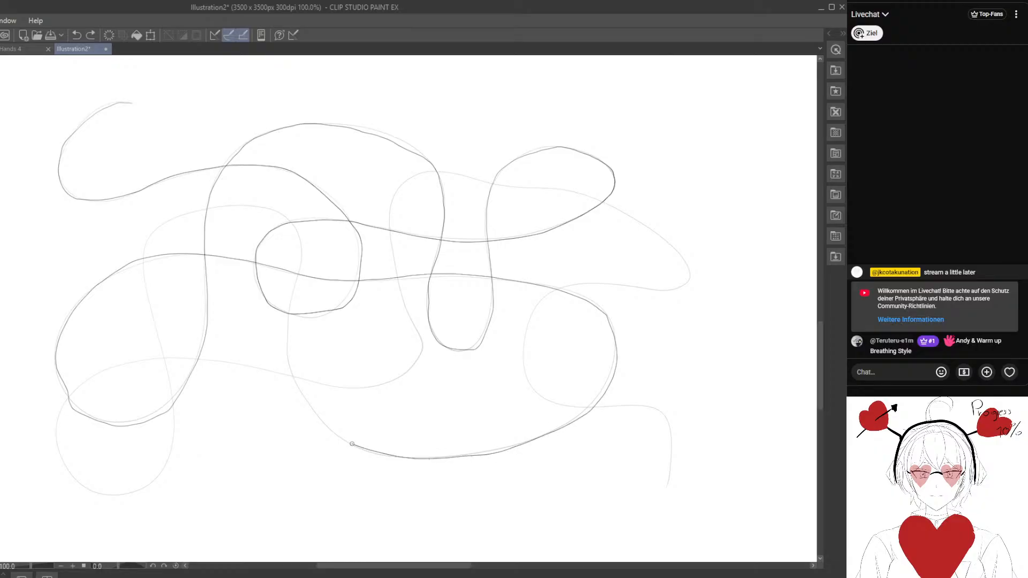
drag(287, 324, 298, 276)
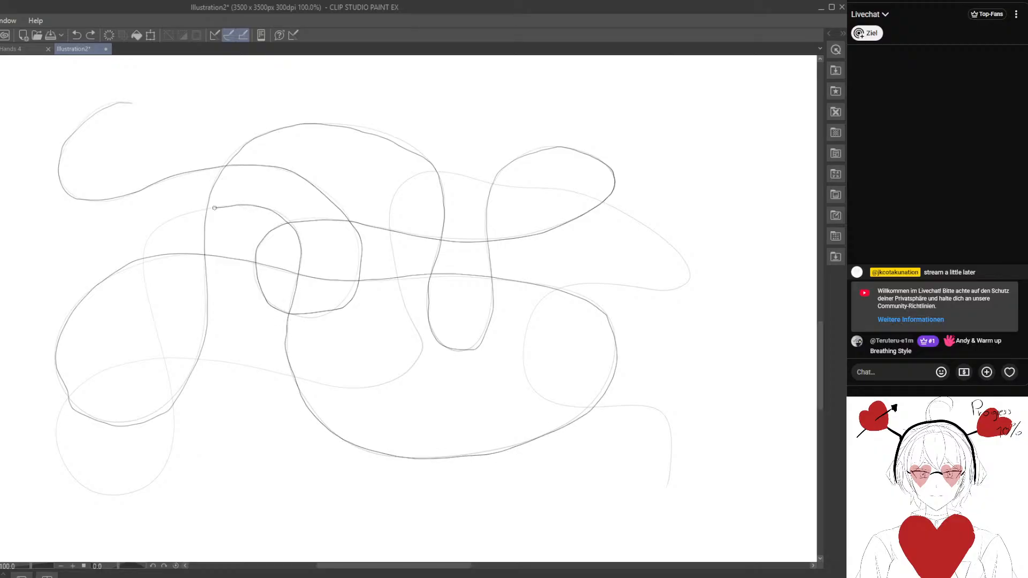
mouse_move(214, 208)
mouse_down()
mouse_move(148, 236)
mouse_move(146, 290)
mouse_move(166, 356)
mouse_up()
mouse_move(175, 415)
mouse_down()
mouse_move(163, 469)
mouse_move(141, 489)
mouse_move(100, 490)
mouse_move(50, 445)
mouse_move(53, 415)
mouse_move(81, 386)
mouse_move(162, 355)
mouse_move(336, 387)
mouse_move(398, 380)
mouse_move(419, 362)
mouse_up()
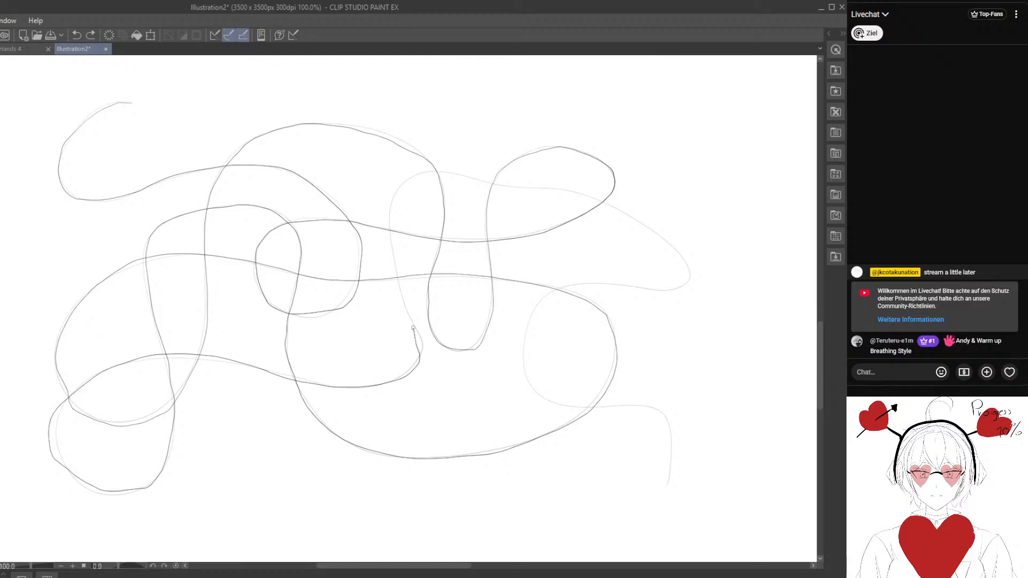
drag(412, 328, 398, 273)
mouse_move(578, 194)
mouse_down()
mouse_move(662, 234)
mouse_move(689, 272)
mouse_move(674, 293)
mouse_move(590, 285)
mouse_up()
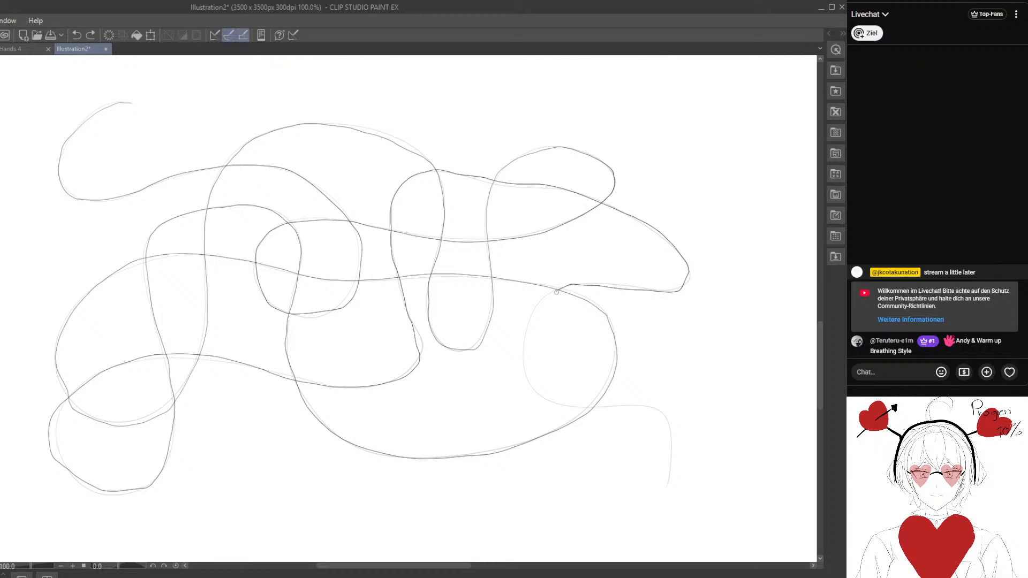
mouse_move(525, 375)
mouse_down()
mouse_move(574, 413)
mouse_move(663, 407)
mouse_move(668, 506)
mouse_up()
- Draw a set of nested arches opening downward on empty canvas, shrinking to a tiny arch in the centre
mouse_move(667, 419)
mouse_down()
mouse_move(217, 394)
mouse_move(220, 356)
mouse_move(177, 211)
mouse_up()
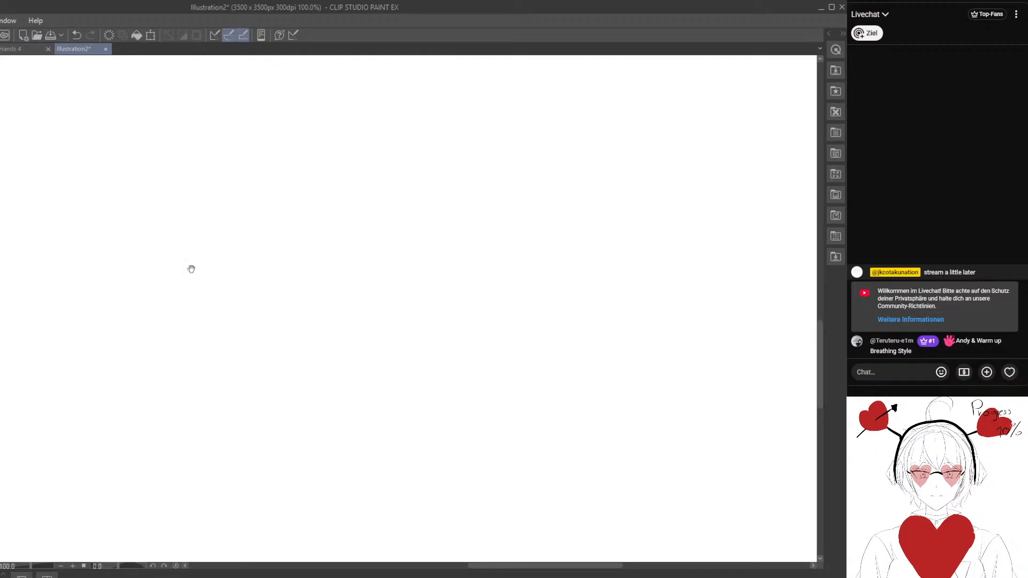
mouse_move(157, 278)
mouse_down()
mouse_move(195, 138)
mouse_move(424, 256)
mouse_up()
mouse_move(181, 271)
mouse_down()
mouse_move(216, 160)
mouse_move(348, 161)
mouse_move(375, 256)
mouse_up()
mouse_move(215, 266)
mouse_down()
mouse_move(281, 178)
mouse_move(341, 264)
mouse_up()
mouse_move(251, 263)
mouse_down()
mouse_move(269, 218)
mouse_move(296, 262)
mouse_up()
mouse_move(163, 277)
mouse_down()
mouse_move(203, 158)
mouse_move(313, 126)
mouse_move(408, 209)
mouse_move(406, 273)
mouse_up()
mouse_move(195, 270)
mouse_down()
mouse_move(208, 209)
mouse_move(334, 179)
mouse_move(362, 265)
mouse_up()
mouse_move(231, 237)
mouse_down()
mouse_move(284, 203)
mouse_move(321, 257)
mouse_move(268, 250)
mouse_move(300, 256)
mouse_up()
- Draw four nested arcs bulging left and open on the right, beside the set of arches
drag(536, 295, 357, 359)
mouse_move(495, 252)
mouse_down()
mouse_move(484, 230)
mouse_move(530, 203)
mouse_up()
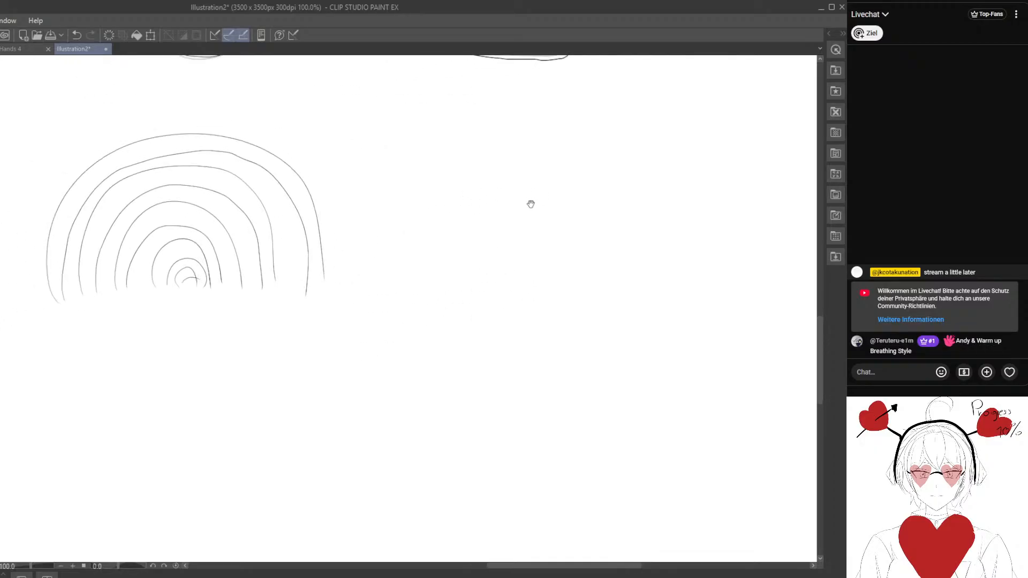
mouse_move(599, 155)
mouse_down()
mouse_move(543, 149)
mouse_move(406, 291)
mouse_move(613, 361)
mouse_up()
mouse_move(585, 179)
mouse_down()
mouse_move(471, 311)
mouse_move(599, 321)
mouse_up()
mouse_move(573, 208)
mouse_down()
mouse_move(540, 295)
mouse_move(578, 291)
mouse_up()
mouse_move(574, 229)
mouse_down()
mouse_move(540, 233)
mouse_move(560, 266)
mouse_up()
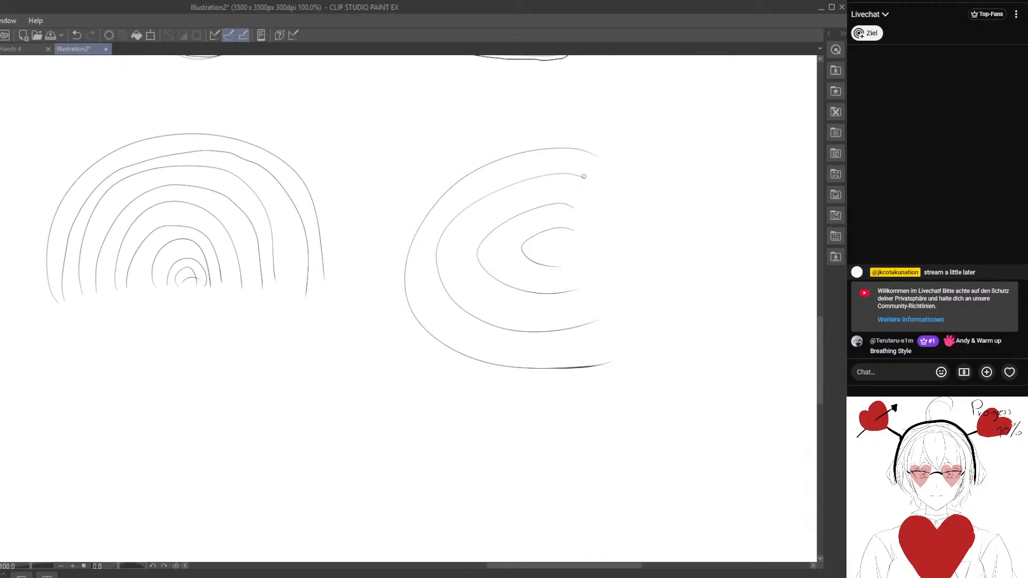
- Fill the gaps between the left-bulging arcs with parallel curves and add a tiny arc at their centre
mouse_move(581, 160)
mouse_down()
mouse_move(456, 188)
mouse_move(423, 272)
mouse_move(522, 343)
mouse_move(589, 335)
mouse_up()
mouse_move(583, 184)
mouse_down()
mouse_move(498, 208)
mouse_move(509, 304)
mouse_move(581, 293)
mouse_up()
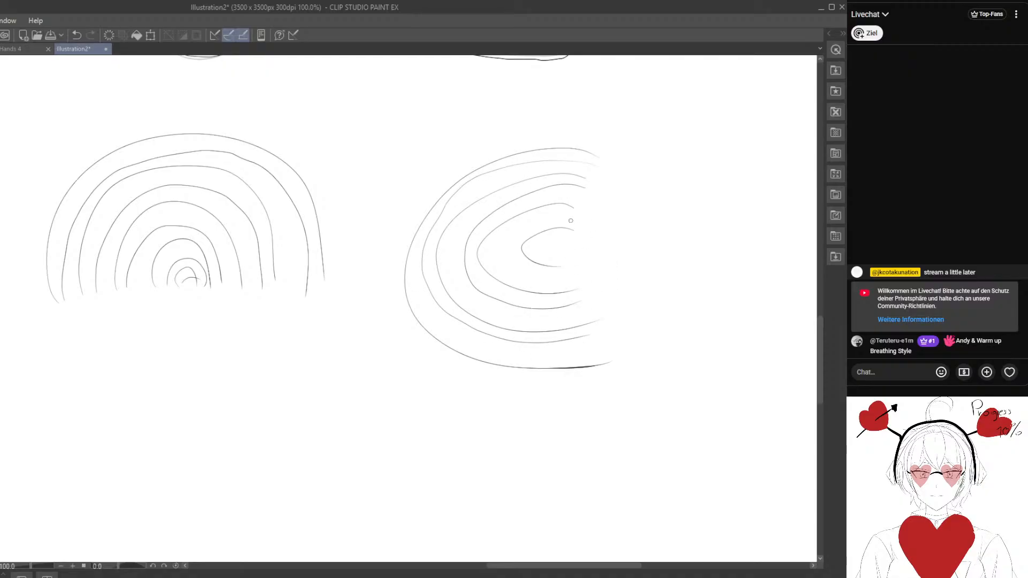
drag(573, 214, 528, 277)
drag(552, 242, 493, 230)
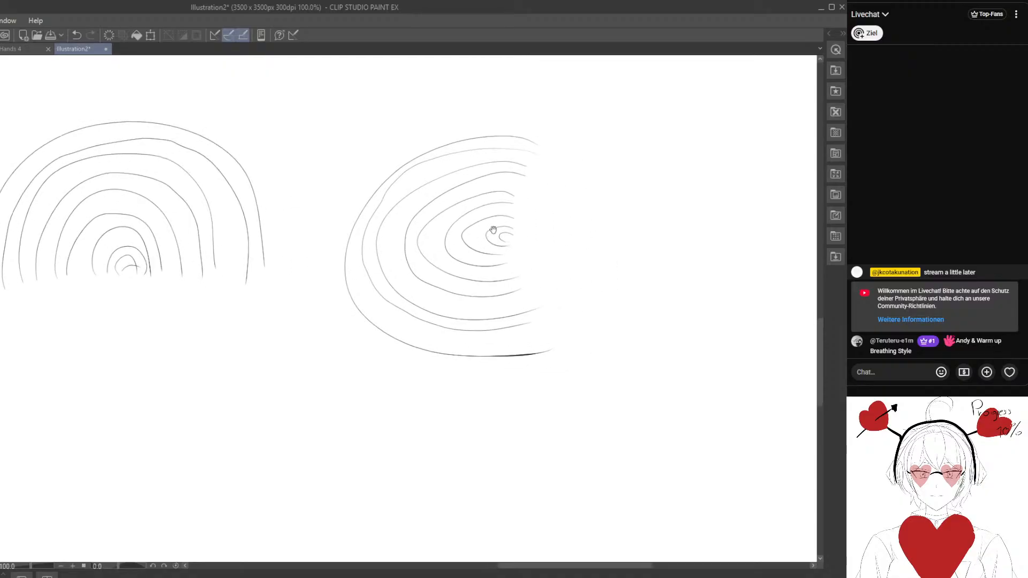
mouse_move(506, 166)
mouse_down()
mouse_move(440, 189)
mouse_move(388, 240)
mouse_move(430, 303)
mouse_move(522, 306)
mouse_up()
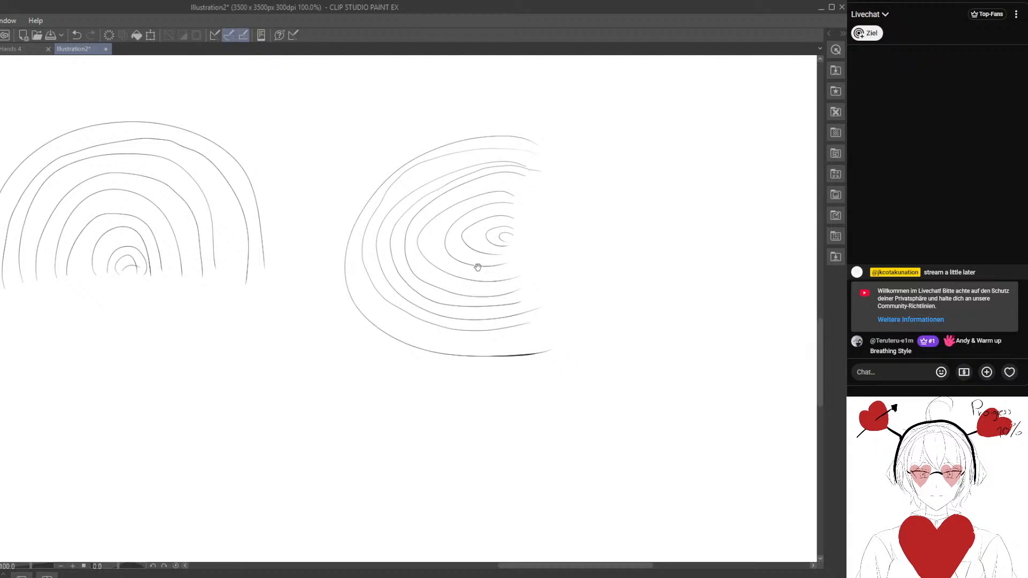
- Draw nested arcs bulging right and open on the left, on the empty canvas below the arches
drag(477, 267, 572, 210)
drag(176, 347, 252, 328)
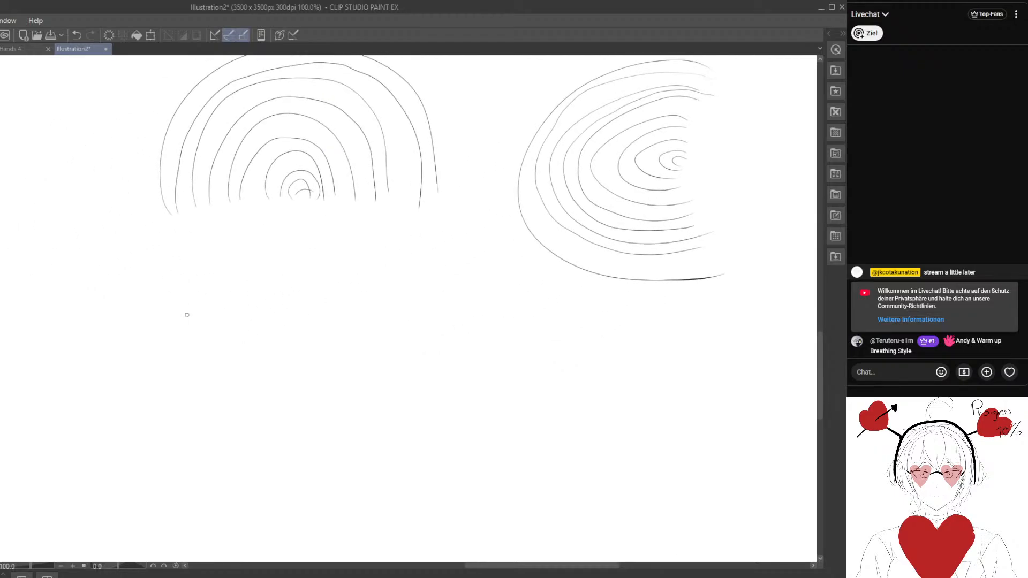
drag(219, 284, 203, 497)
drag(249, 346, 267, 289)
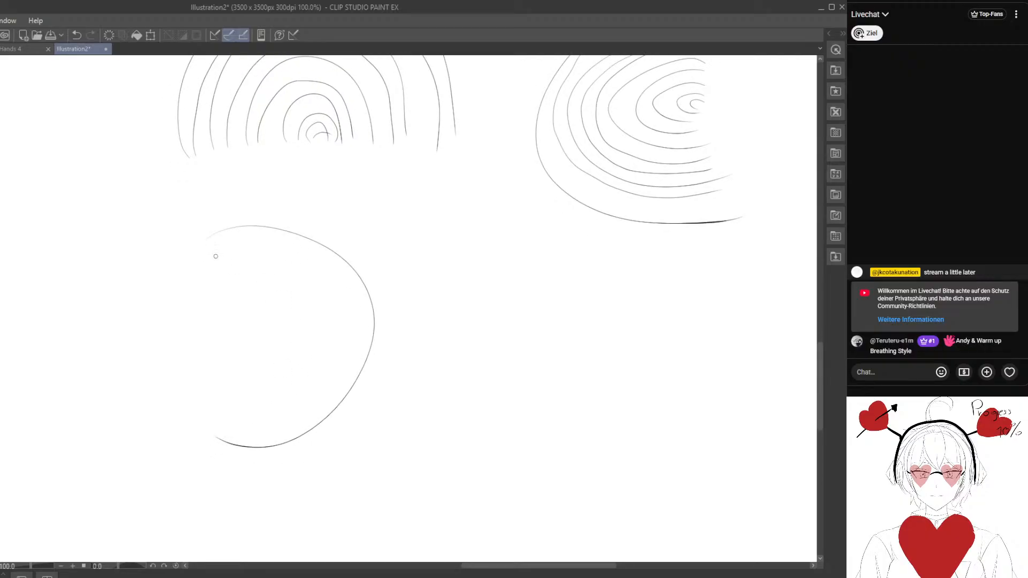
mouse_move(216, 256)
mouse_down()
mouse_move(341, 337)
mouse_move(216, 409)
mouse_up()
mouse_move(227, 277)
mouse_down()
mouse_move(293, 369)
mouse_move(222, 384)
mouse_move(250, 352)
mouse_move(231, 331)
mouse_up()
- Fill the gaps between the right-bulging arcs with additional parallel curves
drag(479, 362, 441, 321)
mouse_move(170, 216)
mouse_down()
mouse_move(196, 240)
mouse_move(231, 221)
mouse_move(306, 242)
mouse_move(343, 289)
mouse_move(328, 370)
mouse_move(251, 412)
mouse_move(194, 412)
mouse_up()
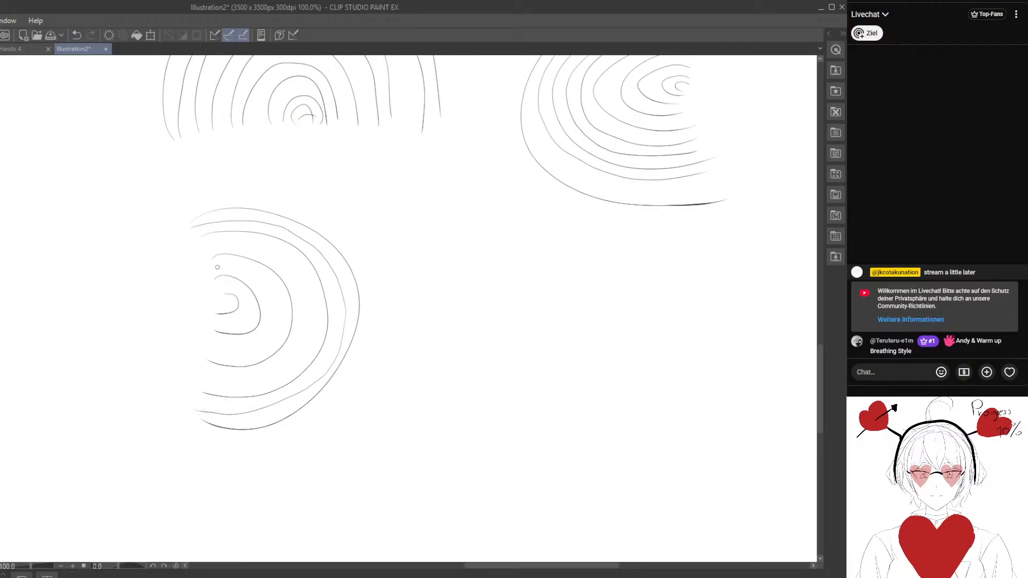
mouse_move(216, 245)
mouse_down()
mouse_move(290, 265)
mouse_move(300, 342)
mouse_move(208, 378)
mouse_up()
mouse_move(216, 263)
mouse_down()
mouse_move(262, 286)
mouse_move(252, 347)
mouse_move(211, 346)
mouse_up()
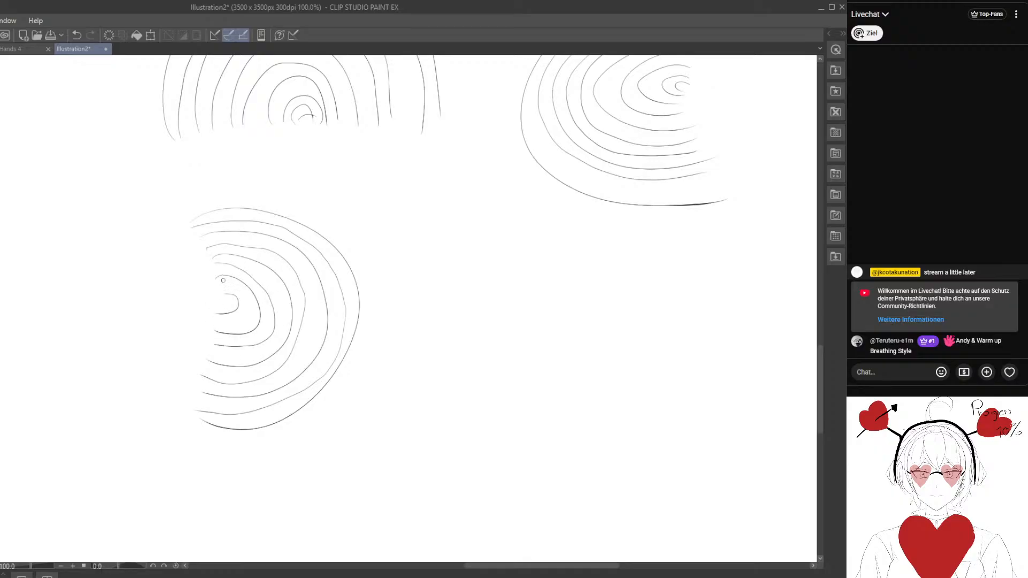
drag(243, 287, 210, 320)
- Draw four nested U-shaped curves opening upward to the right of the right-bulging arcs
drag(472, 334, 336, 317)
mouse_move(308, 224)
mouse_down()
mouse_move(370, 450)
mouse_move(521, 241)
mouse_up()
mouse_move(315, 236)
mouse_down()
mouse_move(330, 407)
mouse_move(438, 409)
mouse_move(486, 264)
mouse_up()
mouse_move(327, 248)
mouse_down()
mouse_move(337, 364)
mouse_move(443, 344)
mouse_move(450, 249)
mouse_up()
mouse_move(355, 258)
mouse_down()
mouse_move(352, 291)
mouse_move(430, 265)
mouse_move(410, 266)
mouse_up()
- Fill the gaps between the nested U-shaped curves with parallel lines, including a small U at the centre
mouse_move(312, 228)
mouse_down()
mouse_move(296, 339)
mouse_move(334, 422)
mouse_move(435, 427)
mouse_move(495, 341)
mouse_move(497, 247)
mouse_up()
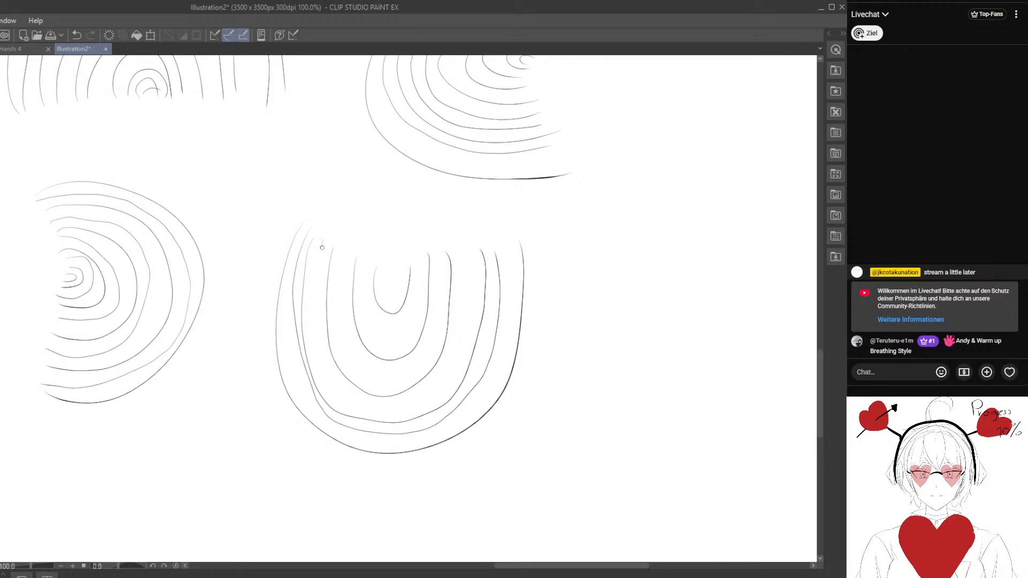
mouse_move(322, 248)
mouse_down()
mouse_move(317, 347)
mouse_move(367, 406)
mouse_up()
mouse_move(378, 408)
mouse_down()
mouse_move(451, 374)
mouse_move(450, 253)
mouse_up()
mouse_move(345, 250)
mouse_down()
mouse_move(368, 368)
mouse_move(443, 328)
mouse_move(443, 252)
mouse_up()
mouse_move(377, 260)
mouse_down()
mouse_move(370, 323)
mouse_move(419, 266)
mouse_move(404, 282)
mouse_up()
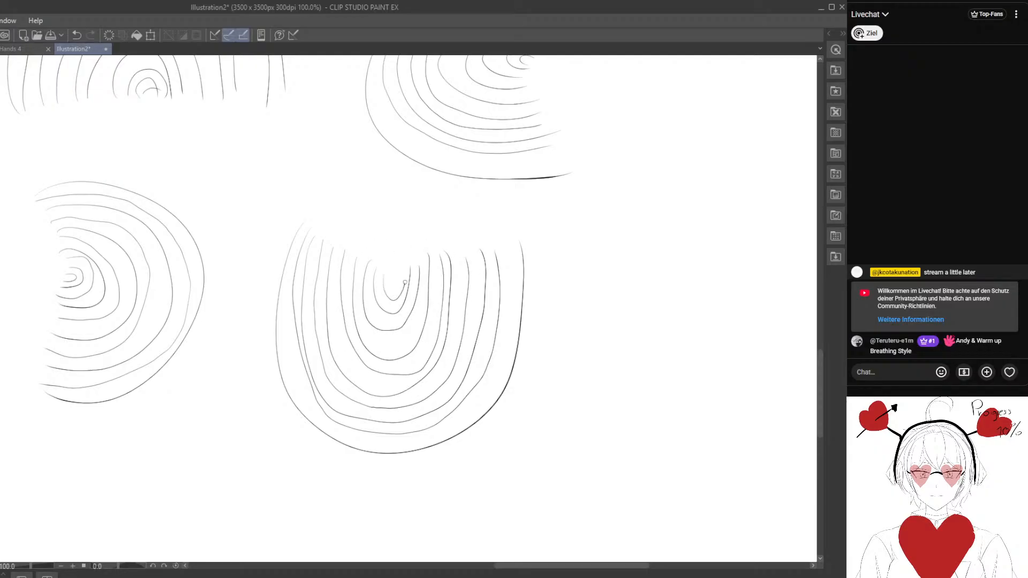
- Draw four parallel reversed-S curves in the empty area near the canvas's right edge
scroll(382, 332, down, 8)
drag(480, 280, 371, 367)
drag(399, 231, 289, 543)
scroll(282, 323, up, 5)
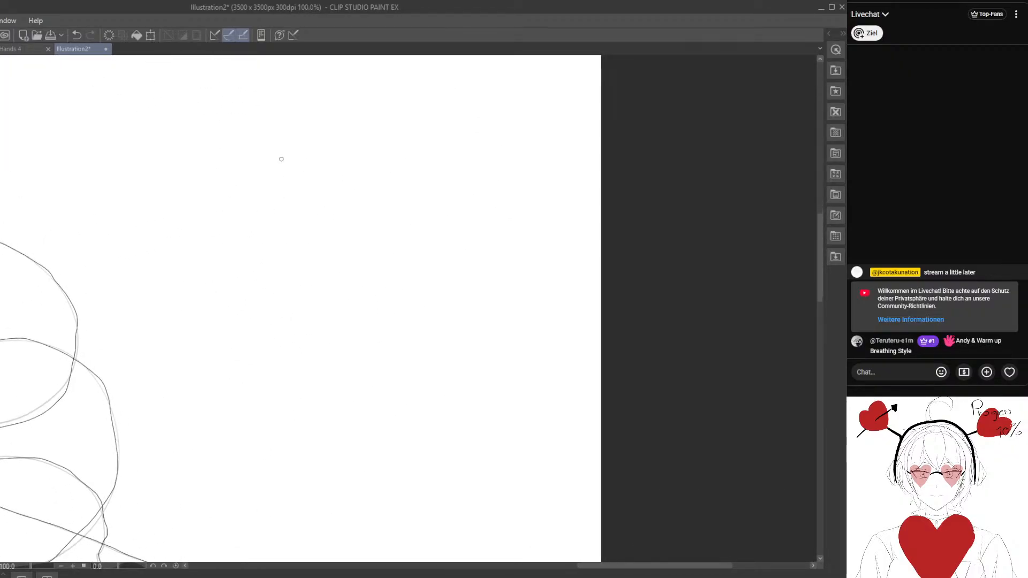
mouse_move(266, 159)
mouse_down()
mouse_move(284, 129)
mouse_move(355, 257)
mouse_move(332, 459)
mouse_move(484, 380)
mouse_up()
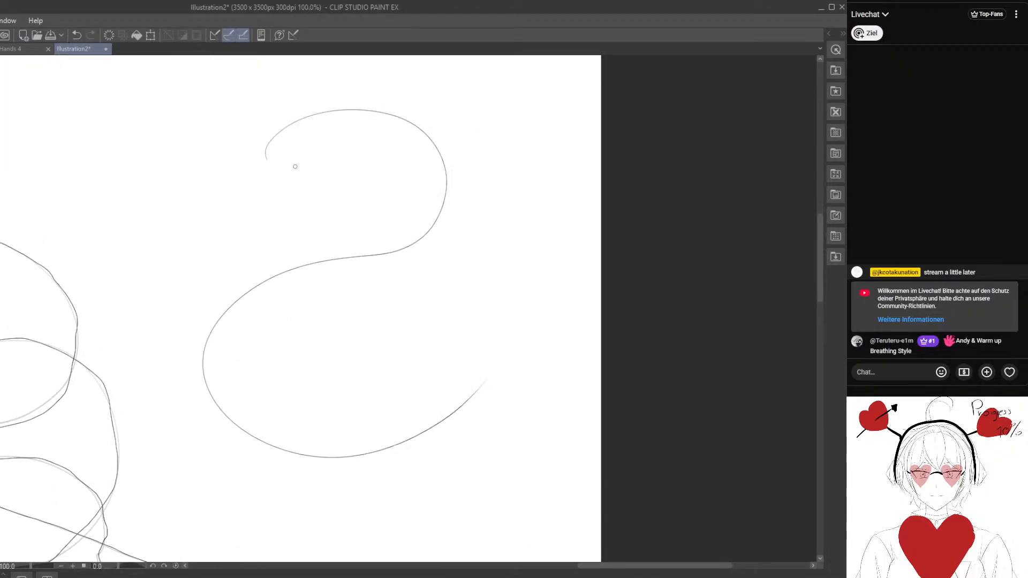
mouse_move(305, 137)
mouse_down()
mouse_move(413, 217)
mouse_move(214, 275)
mouse_move(218, 442)
mouse_move(448, 443)
mouse_move(496, 406)
mouse_up()
mouse_move(249, 135)
mouse_down()
mouse_move(385, 94)
mouse_move(459, 207)
mouse_move(331, 288)
mouse_move(238, 379)
mouse_move(382, 431)
mouse_move(454, 373)
mouse_up()
mouse_move(248, 111)
mouse_down()
mouse_move(336, 74)
mouse_move(481, 137)
mouse_move(441, 267)
mouse_move(317, 317)
mouse_move(294, 406)
mouse_move(411, 369)
mouse_up()
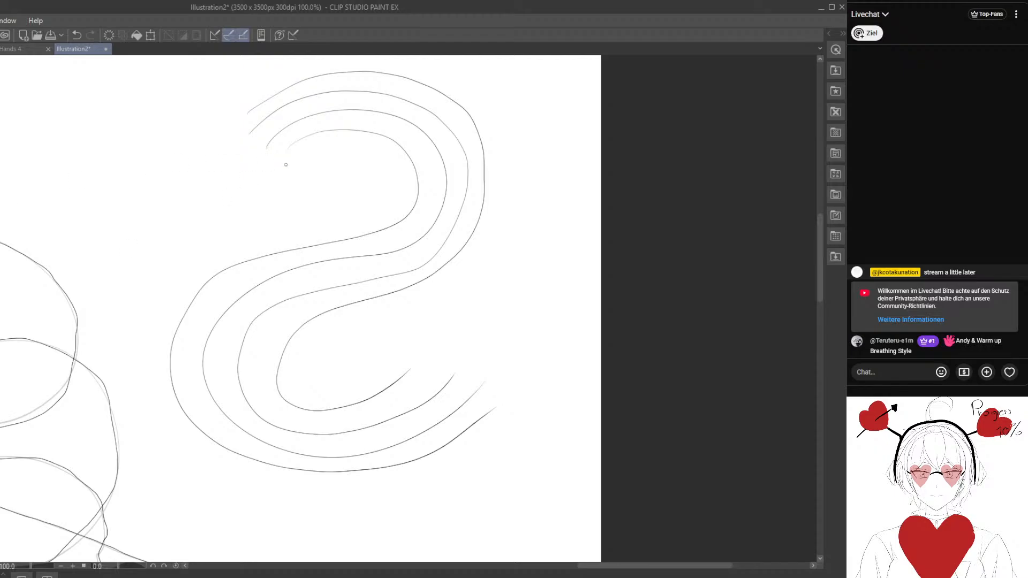
- Touch up and extend the lower tail of the reversed-S curve closest to the inside of the lower bend
mouse_move(355, 223)
mouse_down()
mouse_move(346, 215)
mouse_move(324, 276)
mouse_move(323, 229)
mouse_up()
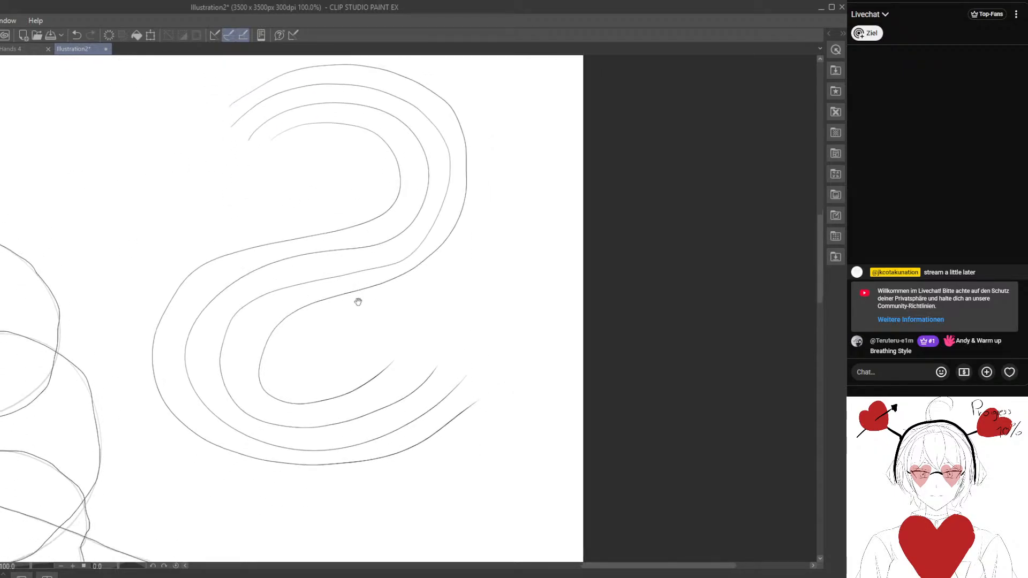
drag(358, 300, 334, 279)
key(e)
mouse_move(352, 347)
mouse_down()
mouse_move(341, 358)
mouse_move(386, 335)
mouse_up()
key(p)
- Add a fifth reversed-S curve running inside the upper bend and outside the lower bend of the other four
scroll(322, 328, down, 2)
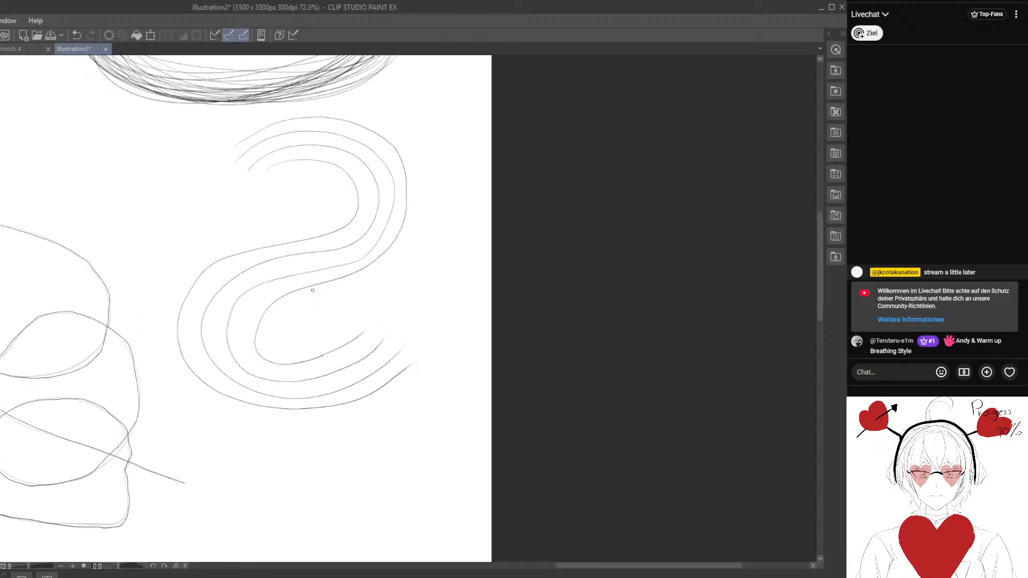
drag(270, 249, 283, 226)
mouse_move(290, 156)
mouse_down()
mouse_move(352, 165)
mouse_move(250, 211)
mouse_move(173, 300)
mouse_move(294, 414)
mouse_move(448, 365)
mouse_up()
mouse_move(335, 329)
mouse_down()
mouse_move(338, 268)
mouse_move(351, 442)
mouse_up()
scroll(300, 363, up, 3)
drag(299, 362, 295, 278)
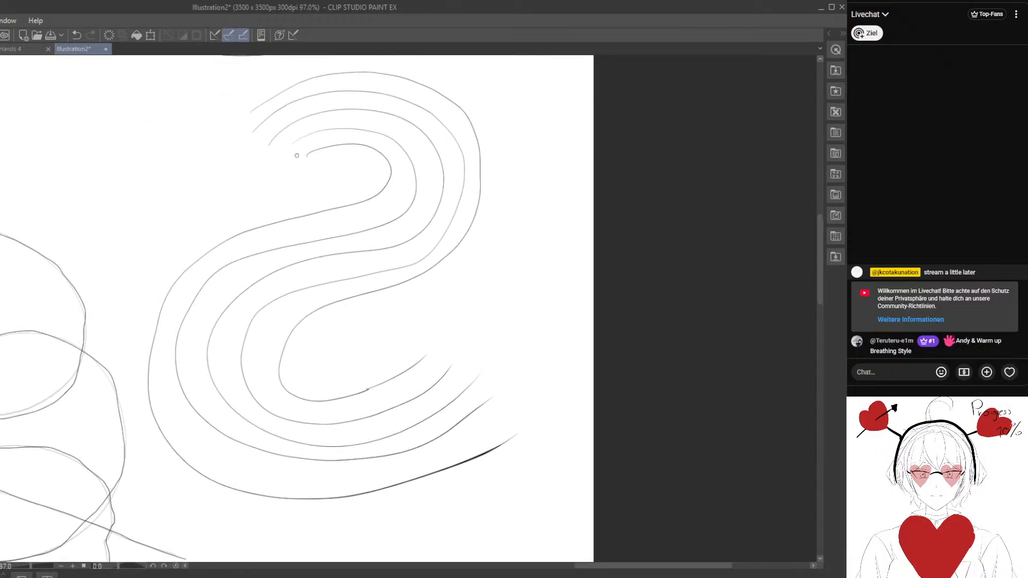
- Fill the gaps between the five reversed-S curves with intermediate parallel lines, working from the inside of the upper bend outward
mouse_move(322, 139)
mouse_down()
mouse_move(359, 137)
mouse_move(367, 213)
mouse_move(257, 239)
mouse_move(188, 282)
mouse_up()
mouse_move(165, 378)
mouse_down()
mouse_move(184, 430)
mouse_move(233, 462)
mouse_move(306, 474)
mouse_move(400, 465)
mouse_move(488, 426)
mouse_up()
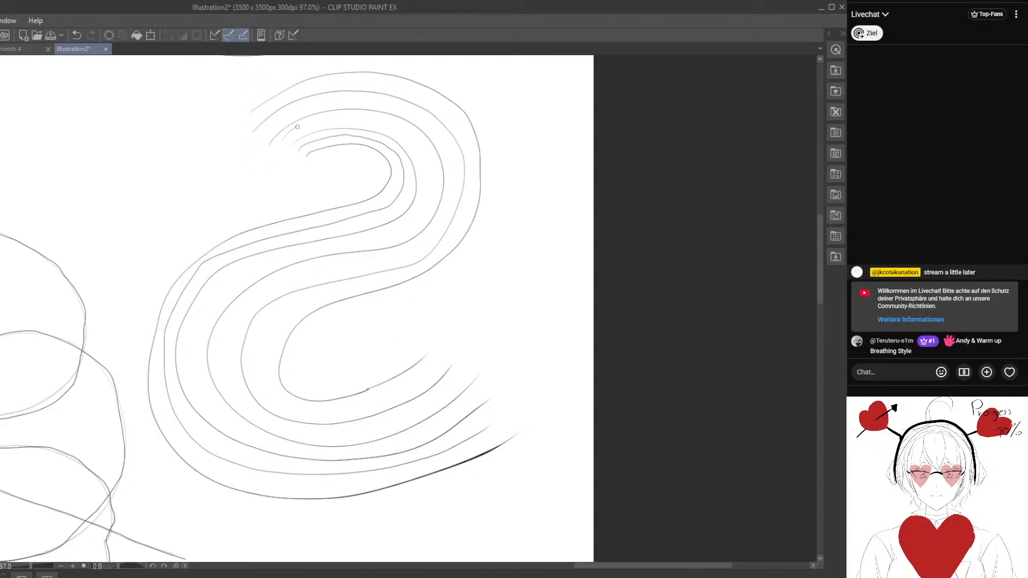
mouse_move(297, 126)
mouse_down()
mouse_move(335, 115)
mouse_move(375, 121)
mouse_up()
mouse_move(365, 242)
mouse_down()
mouse_move(285, 258)
mouse_move(217, 291)
mouse_move(196, 381)
mouse_move(268, 438)
mouse_move(360, 454)
mouse_move(460, 391)
mouse_up()
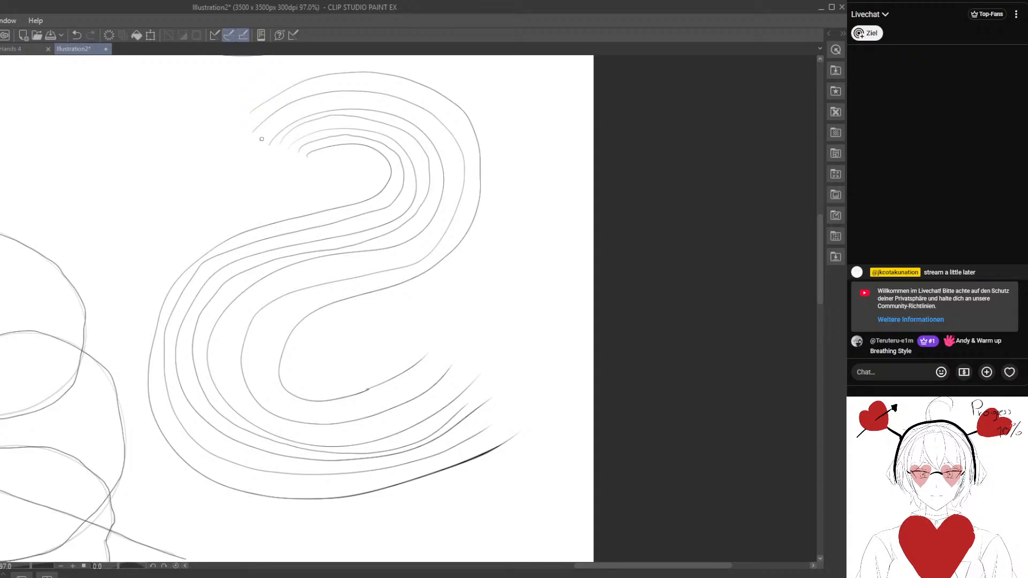
drag(318, 101, 396, 105)
drag(379, 265, 318, 273)
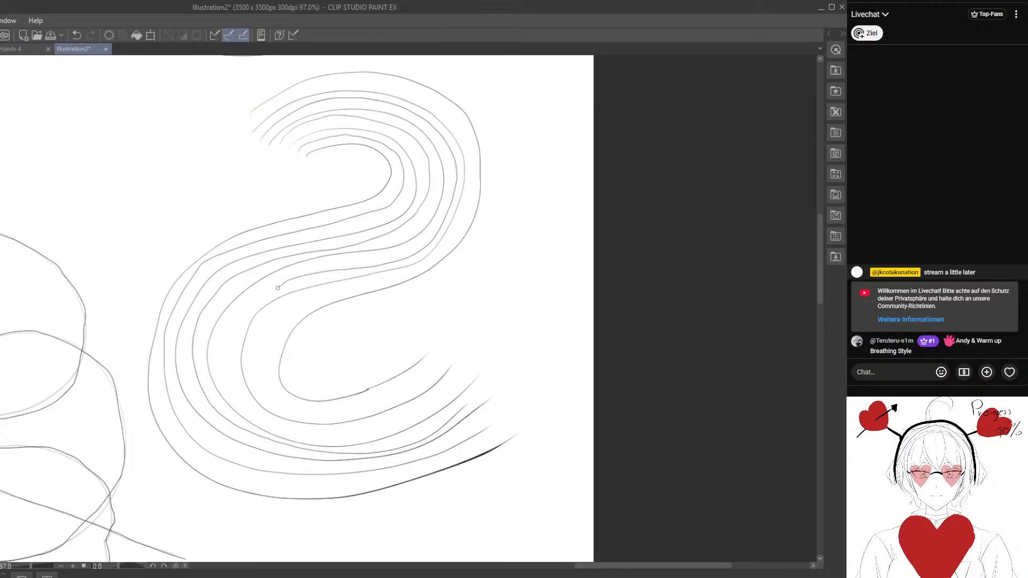
mouse_move(234, 332)
mouse_down()
mouse_move(236, 398)
mouse_move(299, 433)
mouse_move(356, 434)
mouse_move(413, 417)
mouse_move(463, 363)
mouse_up()
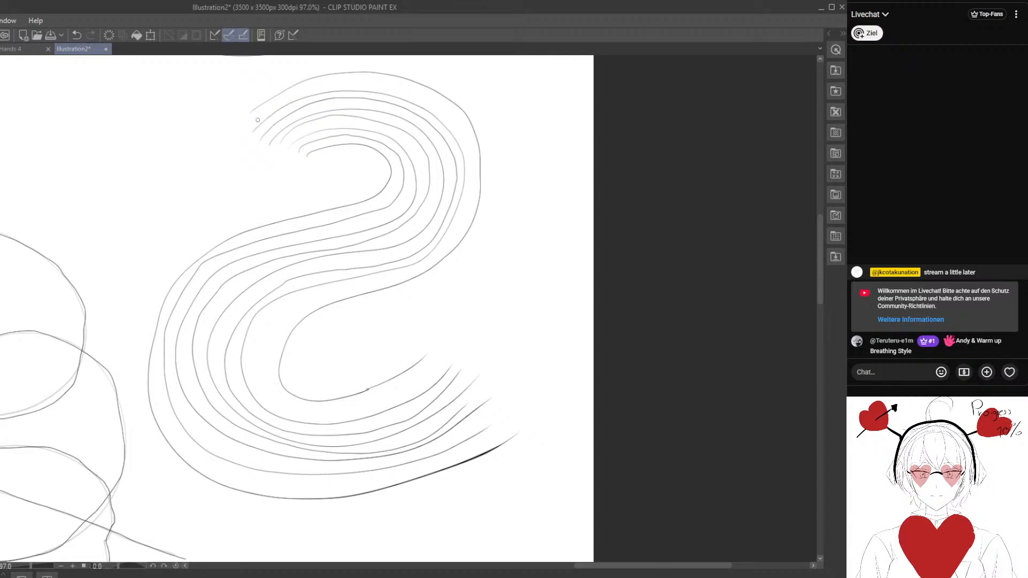
drag(269, 104, 338, 84)
mouse_move(408, 93)
mouse_down()
mouse_move(447, 110)
mouse_move(472, 139)
mouse_up()
mouse_move(432, 262)
mouse_down()
mouse_move(289, 310)
mouse_move(263, 344)
mouse_move(272, 384)
mouse_move(305, 410)
mouse_move(421, 383)
mouse_move(314, 416)
mouse_move(299, 350)
mouse_move(316, 290)
mouse_move(306, 317)
mouse_move(304, 479)
mouse_move(304, 258)
mouse_move(298, 455)
mouse_move(282, 489)
mouse_move(286, 258)
mouse_move(274, 279)
mouse_move(270, 541)
mouse_move(271, 388)
mouse_move(290, 336)
mouse_move(303, 177)
mouse_move(326, 340)
mouse_move(359, 313)
mouse_move(343, 300)
mouse_move(328, 512)
mouse_move(358, 247)
mouse_move(340, 551)
mouse_move(326, 209)
mouse_up()
drag(321, 320, 365, 181)
drag(368, 207, 362, 230)
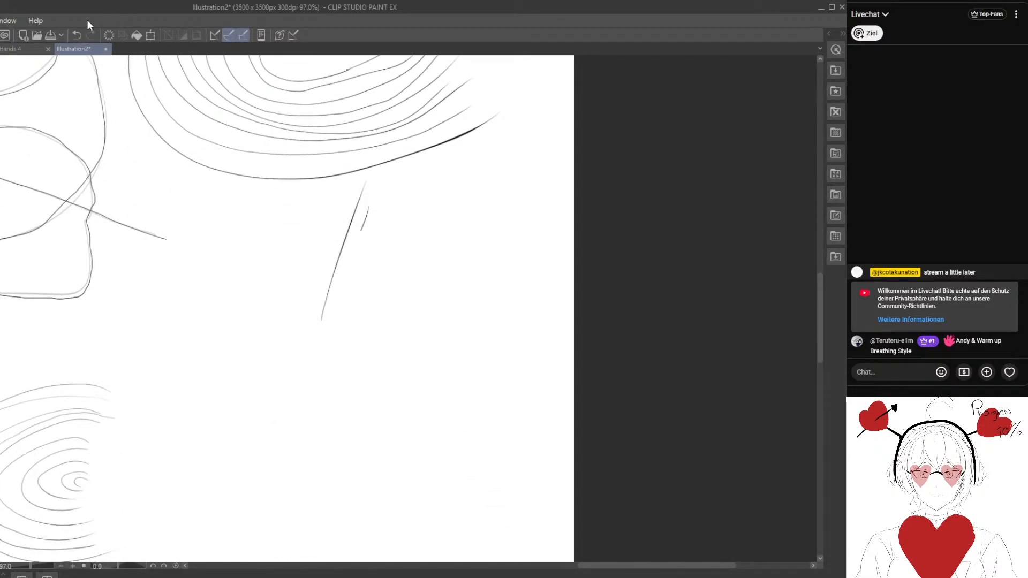
double_click(76, 35)
- Draw three parallel S-shaped curves on the empty canvas below the reversed-S set
drag(291, 305, 314, 145)
mouse_move(391, 120)
mouse_down()
mouse_move(314, 250)
mouse_move(394, 465)
mouse_move(266, 400)
mouse_up()
mouse_move(394, 124)
mouse_down()
mouse_move(351, 122)
mouse_move(292, 205)
mouse_move(459, 259)
mouse_move(520, 430)
mouse_move(330, 495)
mouse_move(275, 436)
mouse_up()
mouse_move(391, 97)
mouse_down()
mouse_move(275, 105)
mouse_move(234, 174)
mouse_move(243, 245)
mouse_move(302, 281)
mouse_move(384, 290)
mouse_move(456, 327)
mouse_move(448, 394)
mouse_move(387, 419)
mouse_move(306, 385)
mouse_up()
- Fill the two gaps between the three S-shaped curves with one intermediate parallel line each
mouse_move(296, 362)
mouse_down()
mouse_move(289, 351)
mouse_move(272, 373)
mouse_up()
drag(378, 133, 351, 122)
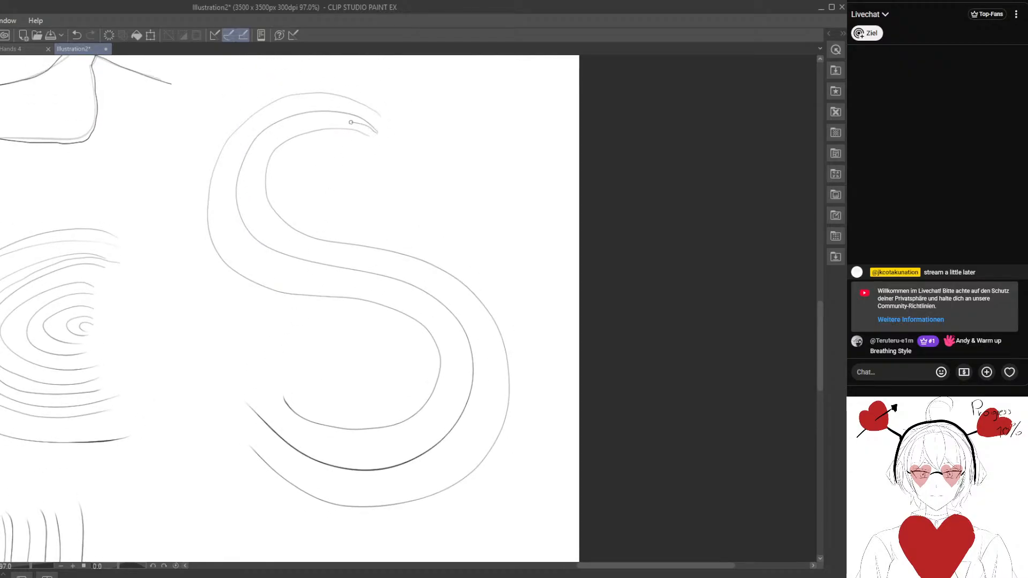
mouse_move(280, 137)
mouse_down()
mouse_move(257, 162)
mouse_move(252, 207)
mouse_move(279, 241)
mouse_move(438, 284)
mouse_move(472, 314)
mouse_move(492, 368)
mouse_move(485, 417)
mouse_move(456, 458)
mouse_move(407, 484)
mouse_move(352, 484)
mouse_move(255, 436)
mouse_up()
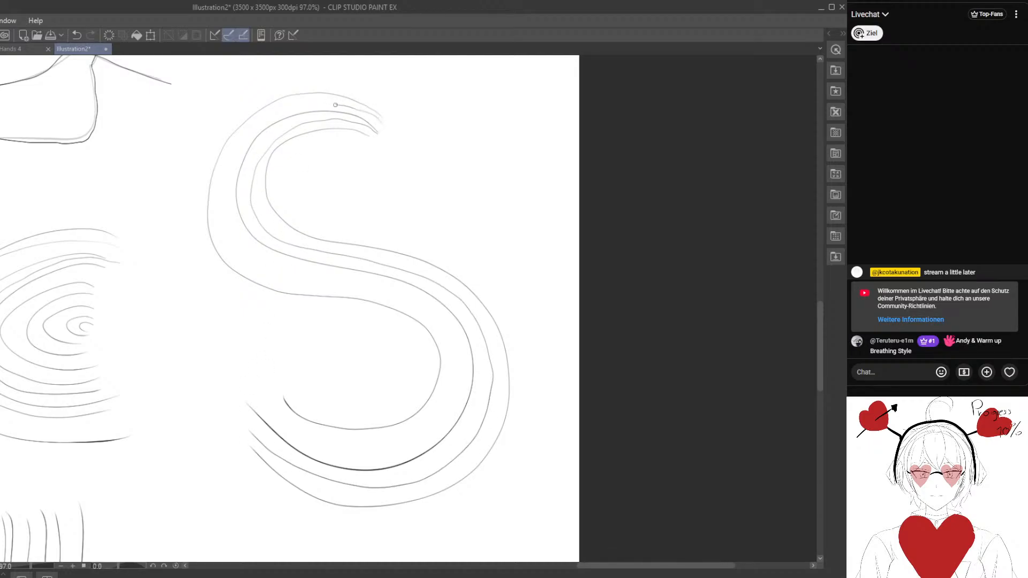
mouse_move(335, 105)
mouse_down()
mouse_move(282, 112)
mouse_move(230, 162)
mouse_move(225, 215)
mouse_move(238, 253)
mouse_move(277, 278)
mouse_move(393, 291)
mouse_move(422, 310)
mouse_move(443, 380)
mouse_move(433, 411)
mouse_move(392, 444)
mouse_move(272, 405)
mouse_up()
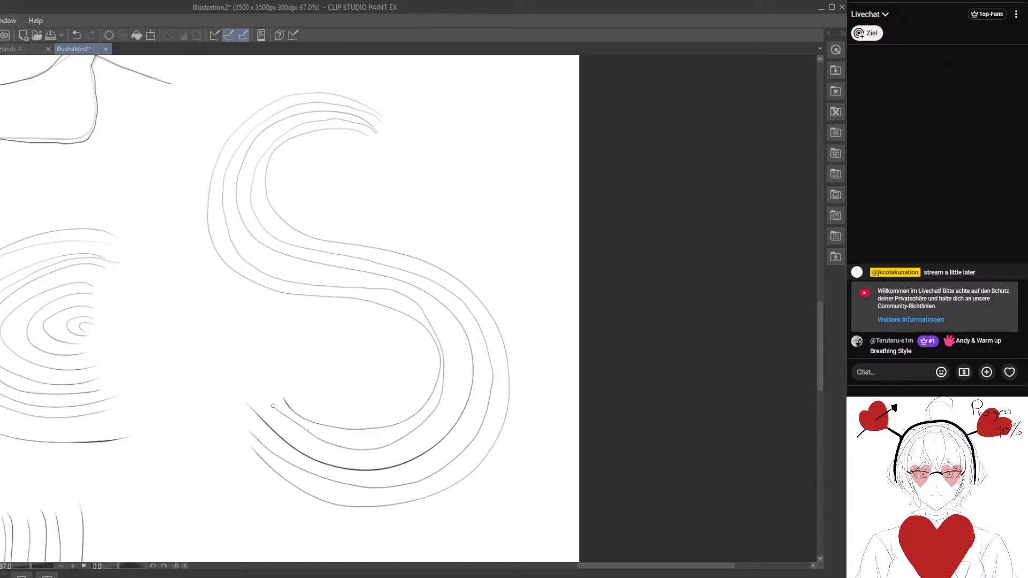
mouse_move(256, 288)
mouse_down()
mouse_move(248, 182)
mouse_move(261, 198)
mouse_up()
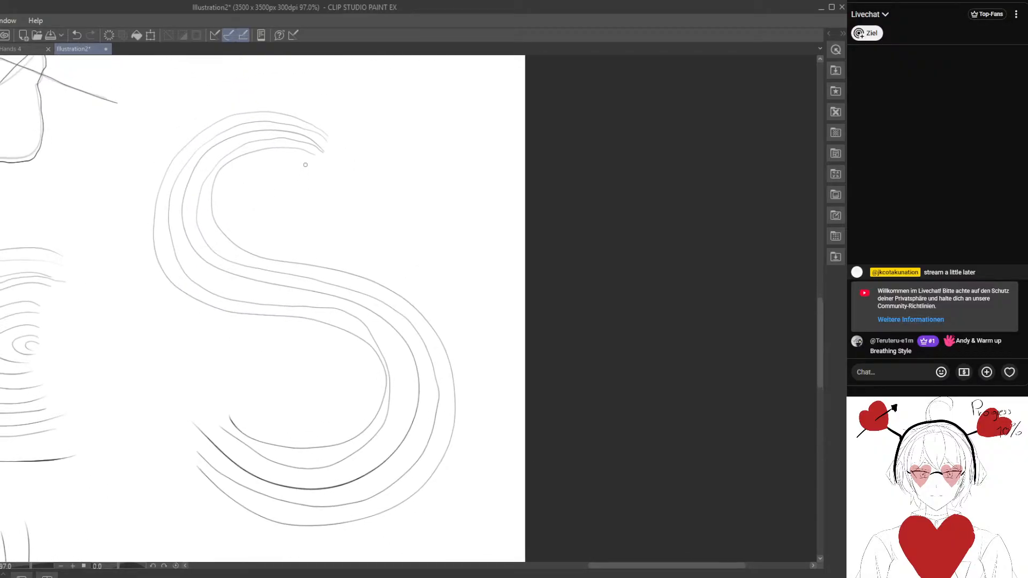
- Add another parallel S curve inside the upper bend and outside the lower bend of the S set
mouse_move(307, 163)
mouse_down()
mouse_move(241, 187)
mouse_move(263, 234)
mouse_move(354, 256)
mouse_move(443, 296)
mouse_move(479, 369)
mouse_move(469, 467)
mouse_move(425, 519)
mouse_move(352, 544)
mouse_move(265, 538)
mouse_move(187, 484)
mouse_up()
mouse_move(190, 436)
mouse_down()
mouse_move(209, 363)
mouse_move(176, 464)
mouse_up()
- Draw seven parallel vertical lines in the empty lower area, varying pen pressure between thick and thin along each line
mouse_move(158, 310)
mouse_down()
mouse_move(248, 177)
mouse_move(222, 176)
mouse_move(320, 105)
mouse_move(280, 93)
mouse_move(226, 98)
mouse_move(172, 135)
mouse_move(140, 201)
mouse_move(148, 269)
mouse_move(195, 307)
mouse_move(321, 328)
mouse_move(357, 353)
mouse_move(353, 393)
mouse_move(297, 418)
mouse_move(262, 407)
mouse_up()
mouse_move(243, 466)
mouse_down()
mouse_move(249, 205)
mouse_move(319, 493)
mouse_move(404, 296)
mouse_up()
drag(252, 348, 618, 191)
drag(296, 323, 679, 242)
drag(214, 321, 233, 312)
drag(227, 267, 202, 294)
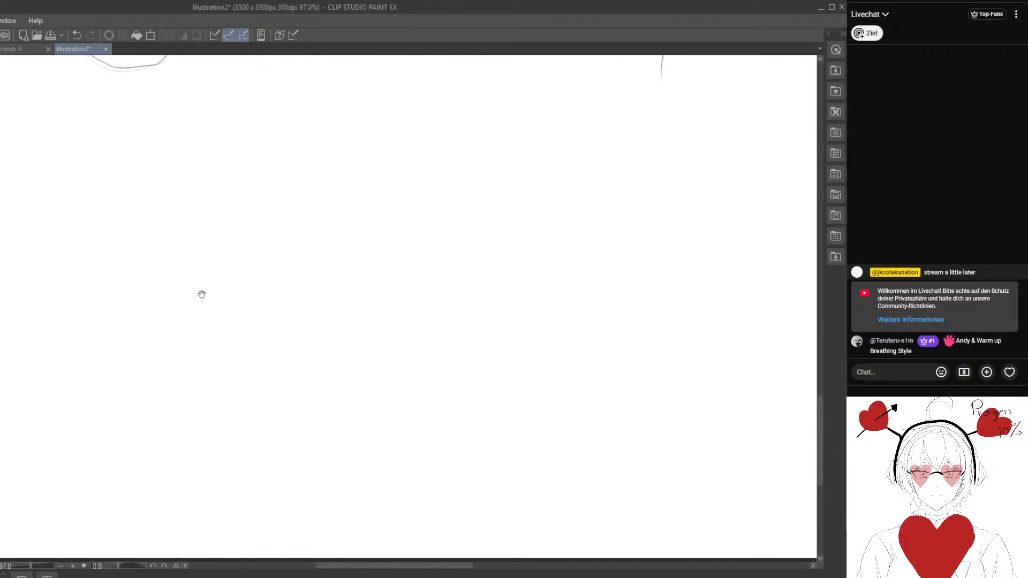
drag(170, 94, 162, 431)
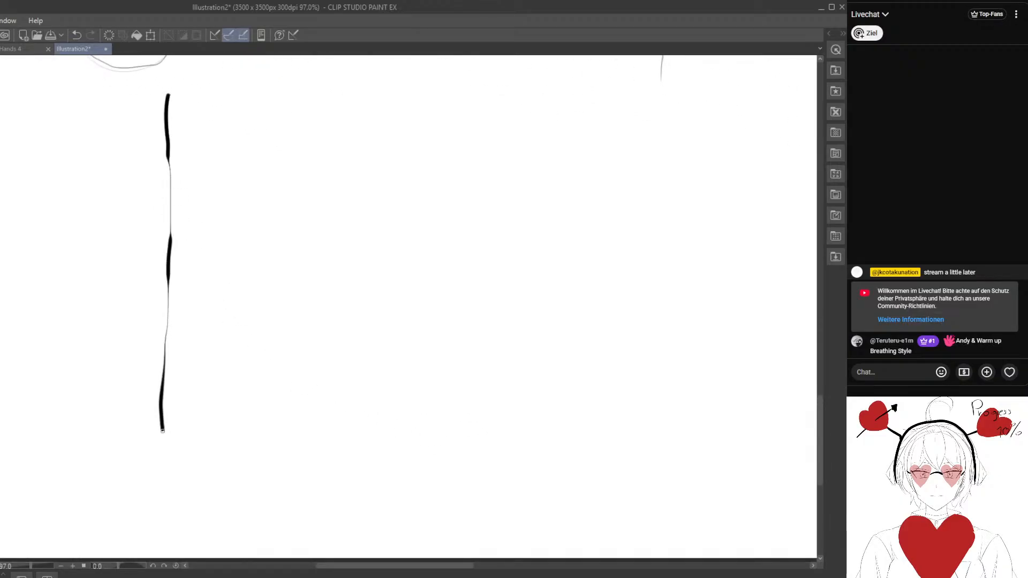
drag(201, 92, 202, 463)
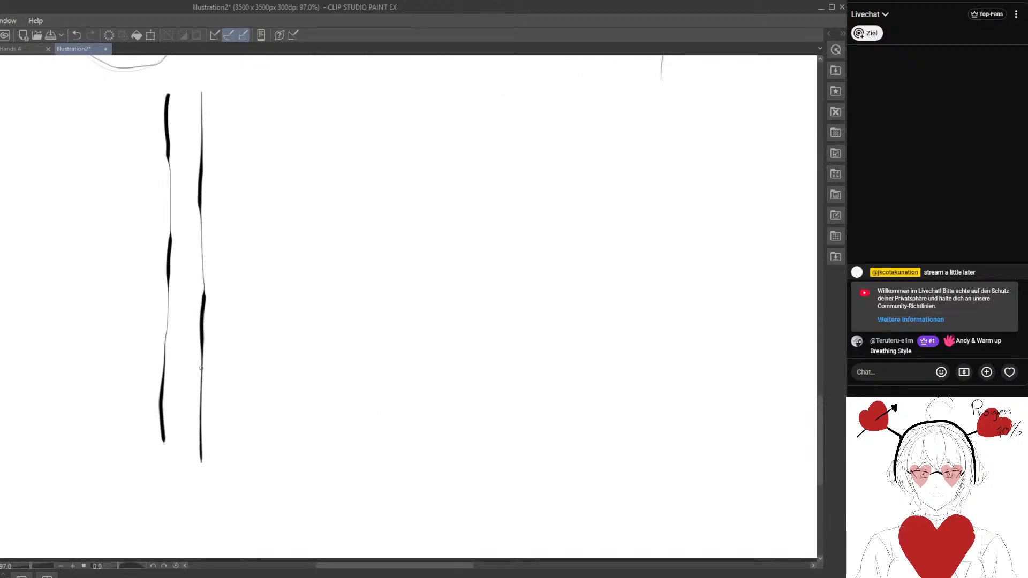
mouse_move(232, 105)
mouse_down()
mouse_move(227, 223)
mouse_move(240, 445)
mouse_move(258, 156)
mouse_move(272, 443)
mouse_up()
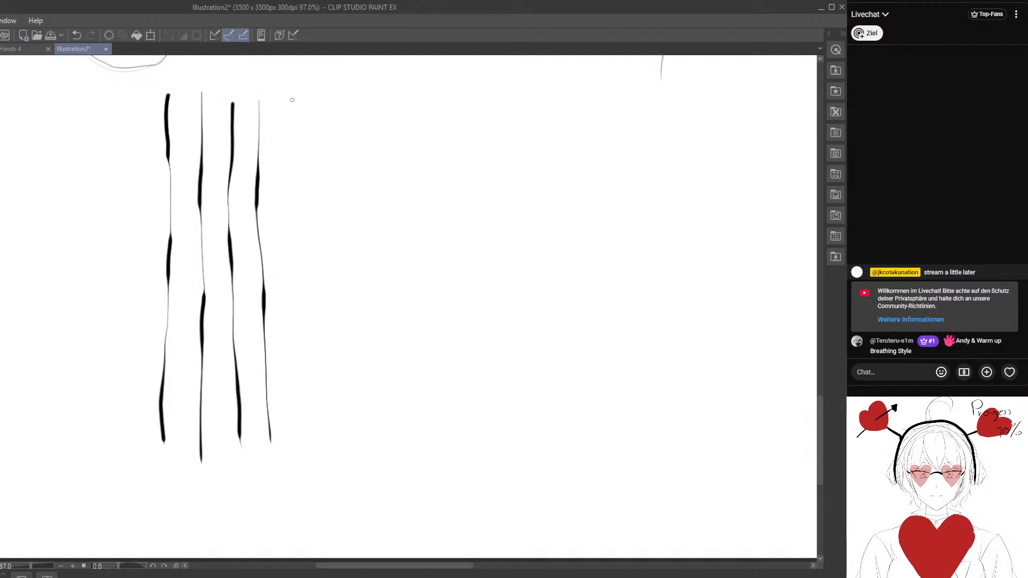
drag(291, 99, 298, 455)
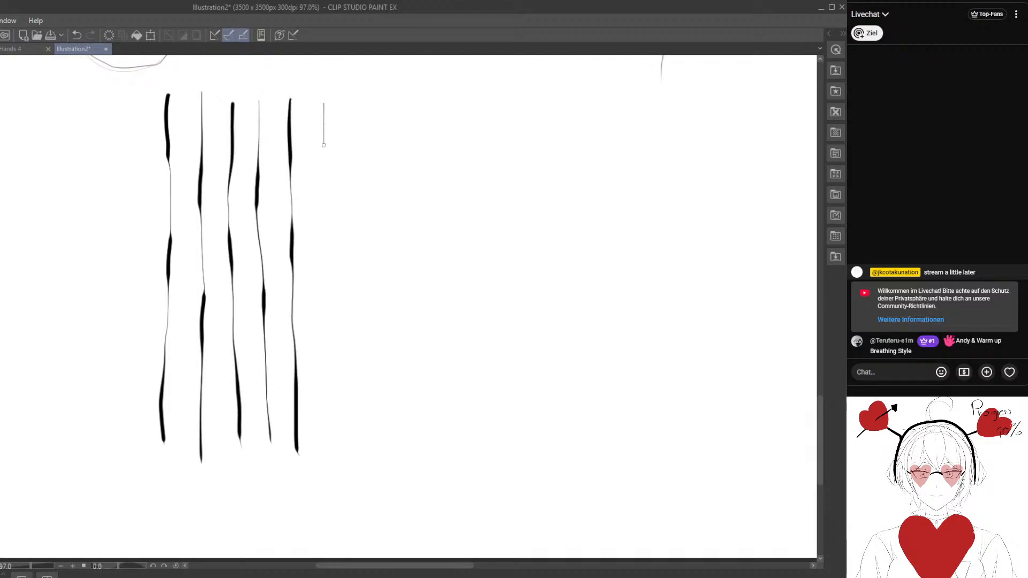
drag(323, 145, 340, 447)
drag(352, 110, 360, 449)
- Extend the row of vertical lines to the right with more strokes, alternating heavy and light starts and varying pressure along each
scroll(420, 428, right, 4)
drag(285, 112, 297, 444)
drag(312, 109, 322, 423)
drag(343, 110, 350, 424)
drag(367, 130, 375, 432)
drag(394, 112, 408, 428)
drag(451, 308, 352, 321)
drag(327, 122, 326, 446)
drag(351, 118, 355, 461)
drag(400, 186, 347, 183)
drag(340, 128, 345, 447)
drag(371, 282, 338, 272)
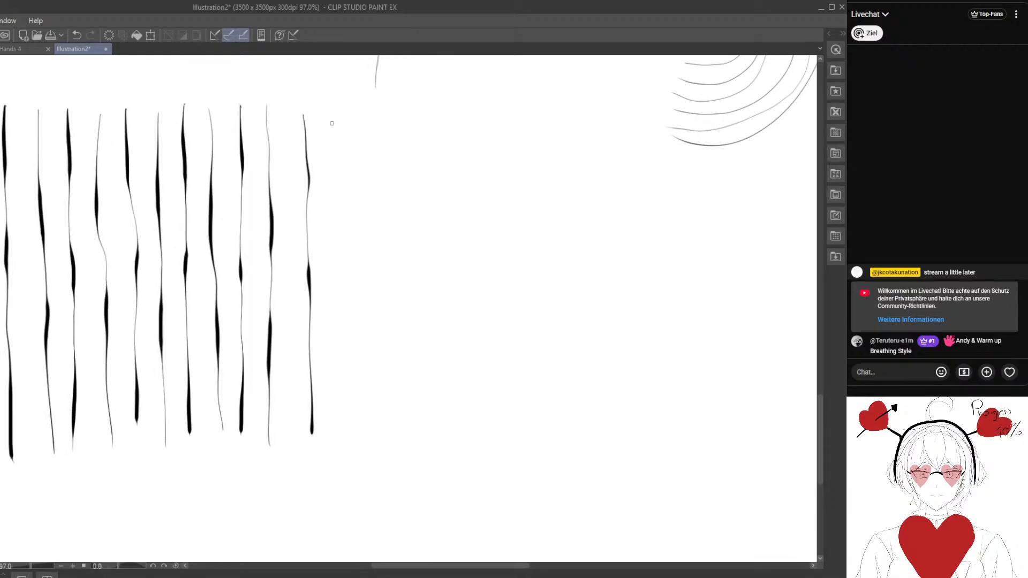
drag(331, 123, 343, 449)
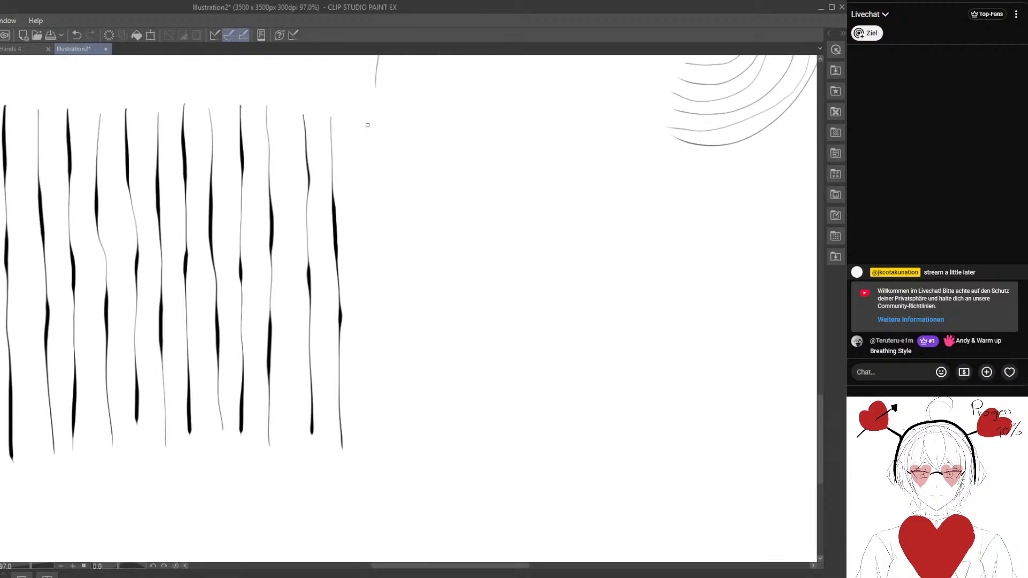
drag(368, 125, 372, 445)
- Place four scattered points in the empty area right of the vertical lines and connect them with lines
drag(399, 404, 326, 402)
drag(249, 225, 154, 275)
drag(415, 267, 287, 279)
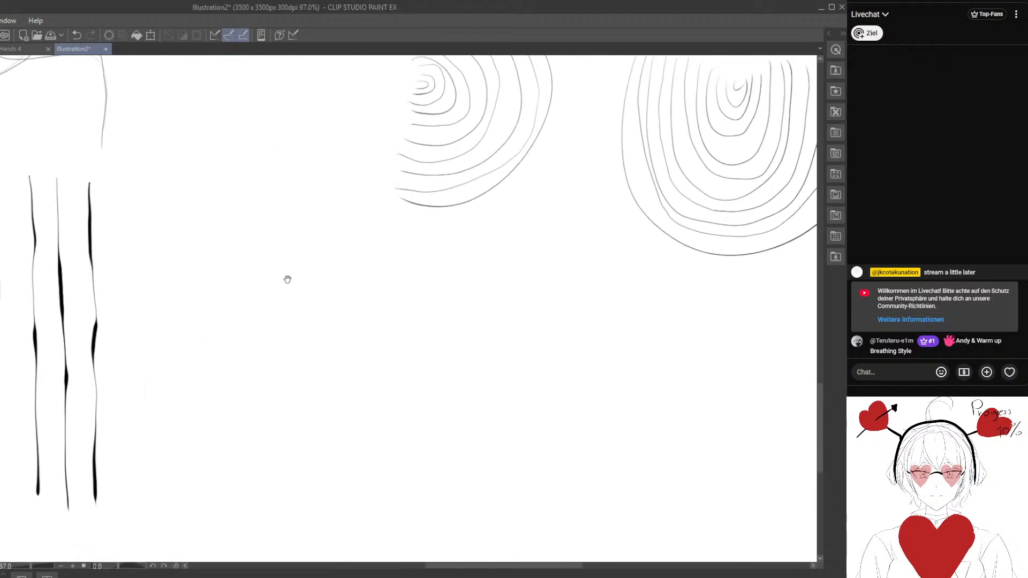
mouse_move(351, 328)
mouse_down()
mouse_move(252, 266)
mouse_move(225, 269)
mouse_up()
drag(336, 221, 62, 413)
mouse_move(347, 264)
mouse_down()
mouse_move(186, 379)
mouse_move(282, 257)
mouse_up()
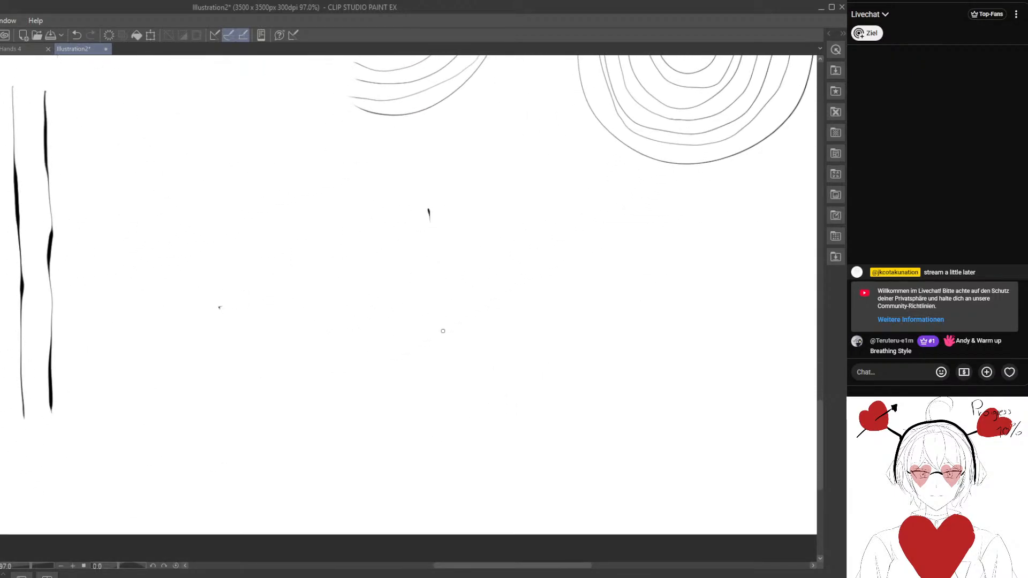
mouse_move(220, 308)
mouse_down()
mouse_move(434, 205)
mouse_move(428, 248)
mouse_move(453, 366)
mouse_up()
drag(307, 445, 473, 360)
drag(426, 209, 300, 448)
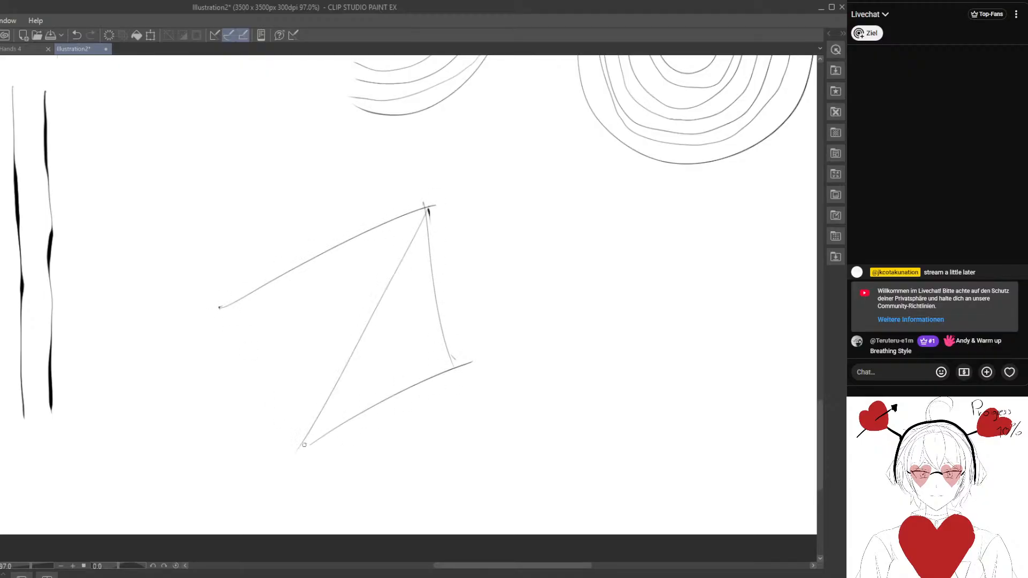
drag(219, 309, 470, 361)
- Place further points to the right of the first four and join them into the network with lines
mouse_move(466, 408)
mouse_down()
mouse_move(335, 362)
mouse_move(270, 305)
mouse_move(301, 344)
mouse_up()
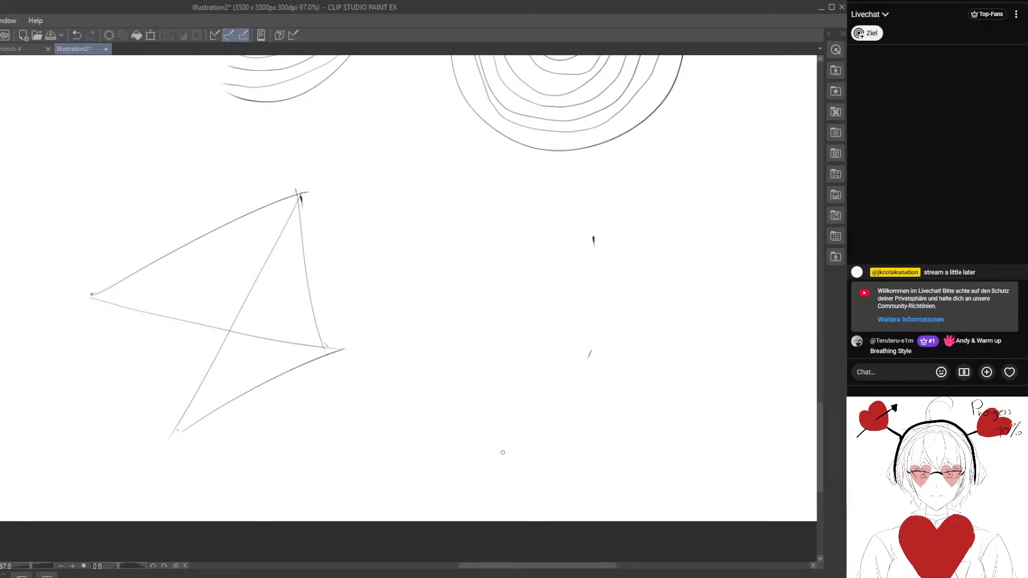
mouse_move(341, 349)
mouse_down()
mouse_move(589, 225)
mouse_move(323, 458)
mouse_move(586, 348)
mouse_move(526, 334)
mouse_up()
mouse_move(260, 321)
mouse_down()
mouse_move(510, 298)
mouse_move(509, 201)
mouse_up()
mouse_move(222, 172)
mouse_down()
mouse_move(512, 210)
mouse_move(422, 413)
mouse_up()
drag(253, 444, 444, 428)
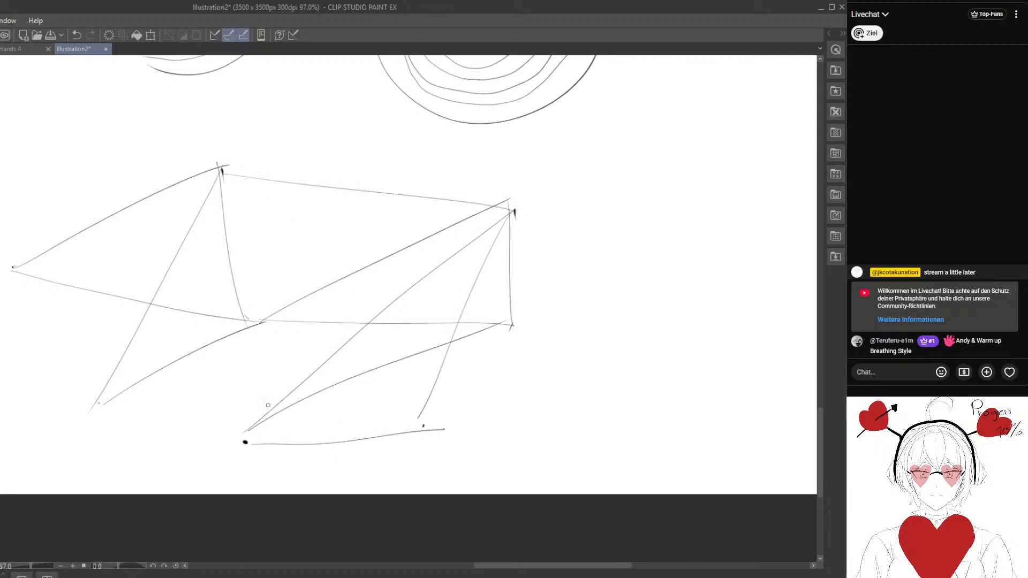
- Connect points across the network's upper, left and lower-left parts with arched and S-shaped curves
mouse_move(257, 327)
mouse_down()
mouse_move(251, 459)
mouse_move(487, 224)
mouse_up()
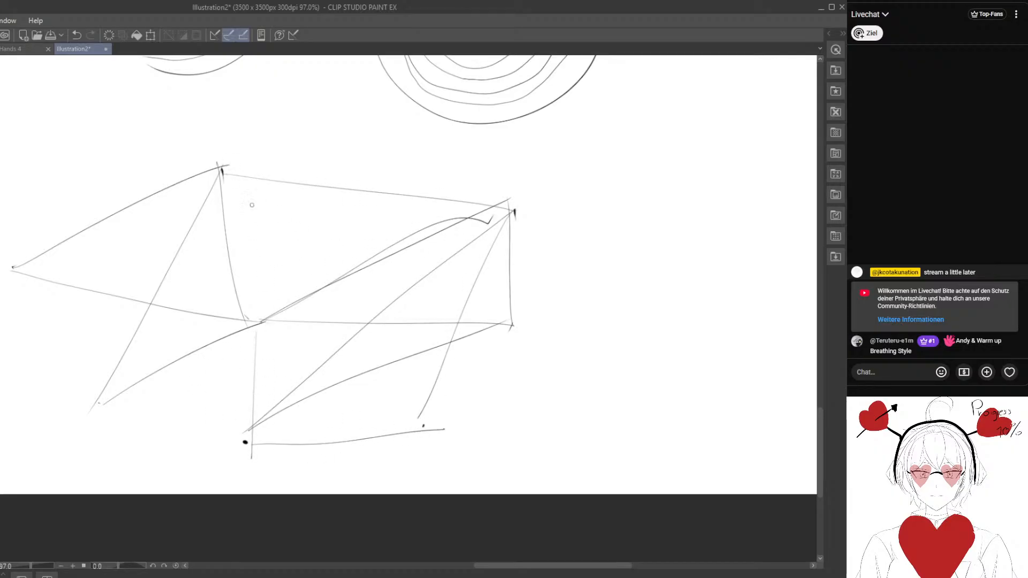
mouse_move(222, 165)
mouse_down()
mouse_move(284, 202)
mouse_move(258, 315)
mouse_move(490, 200)
mouse_up()
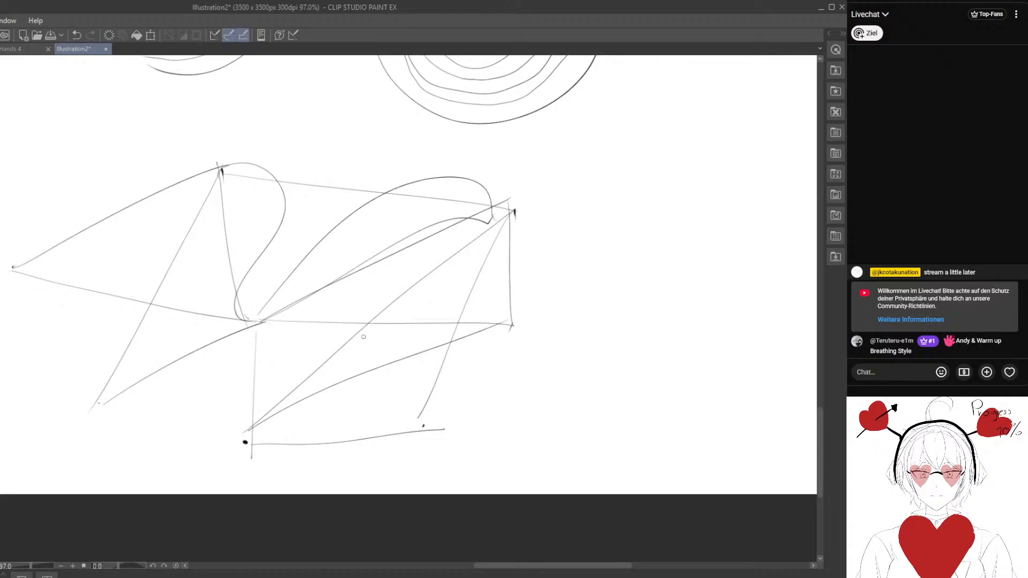
drag(119, 325, 290, 310)
mouse_move(195, 245)
mouse_down()
mouse_move(230, 232)
mouse_move(430, 297)
mouse_up()
drag(446, 332, 373, 237)
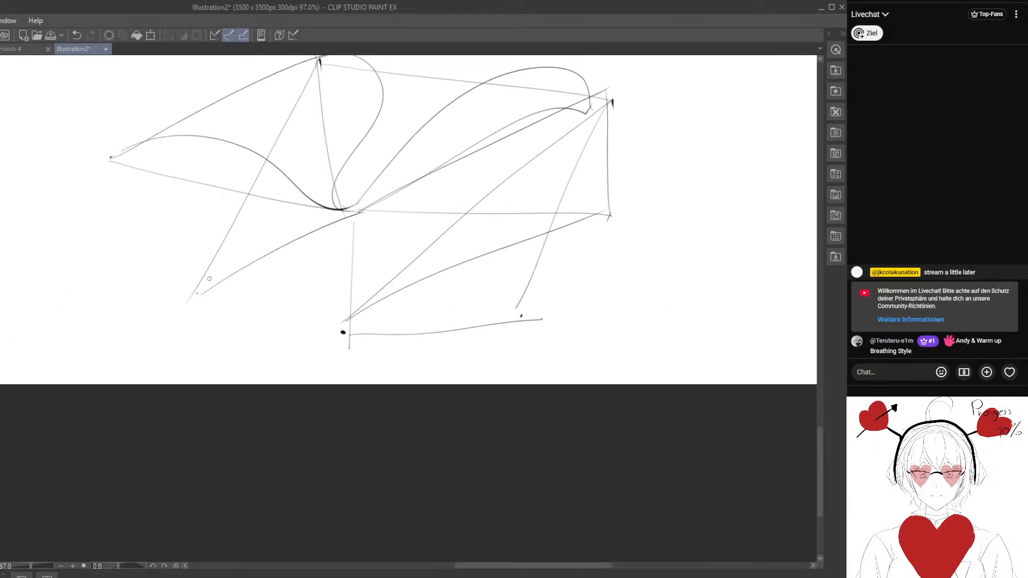
drag(212, 287, 343, 331)
- Add sweeping curves between the network's lower and right-hand points, plus an S-curve rising from its lower-left point
drag(423, 329, 322, 313)
mouse_move(240, 316)
mouse_down()
mouse_move(343, 248)
mouse_move(423, 289)
mouse_move(358, 344)
mouse_move(459, 305)
mouse_move(440, 244)
mouse_move(237, 310)
mouse_move(271, 365)
mouse_move(394, 336)
mouse_up()
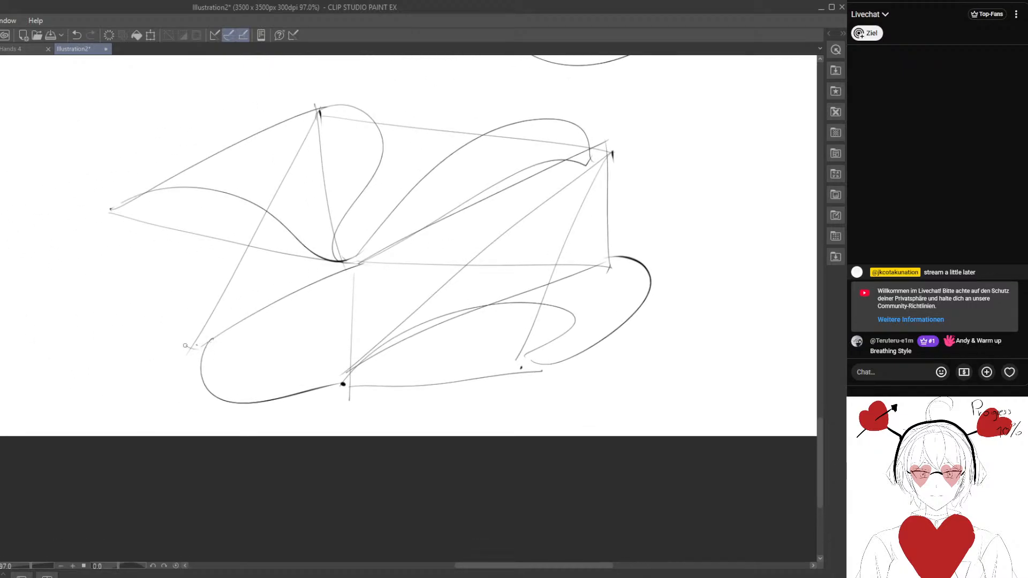
drag(185, 345, 296, 135)
drag(406, 190, 239, 228)
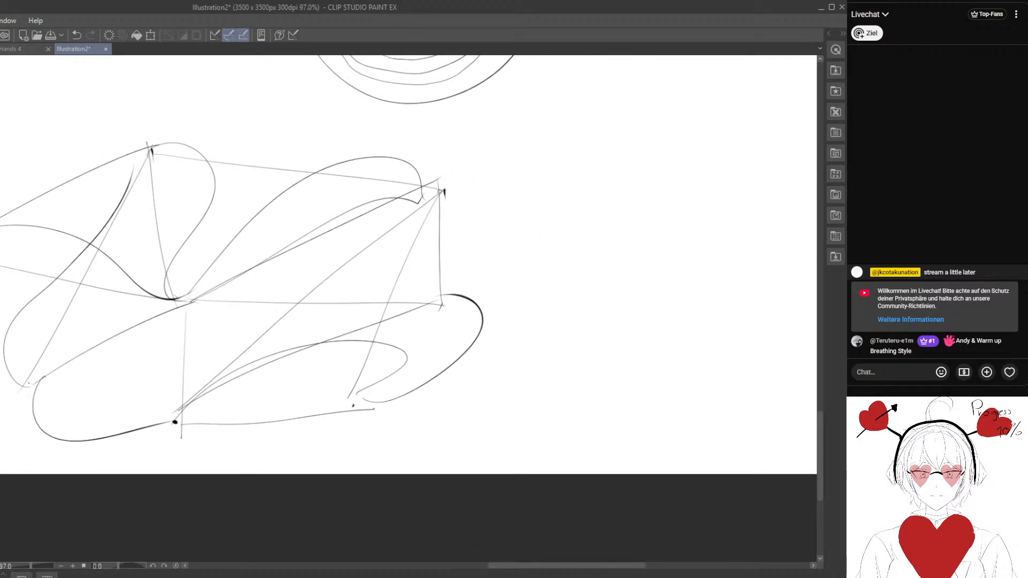
drag(440, 191, 427, 309)
drag(446, 267, 402, 281)
drag(397, 319, 404, 200)
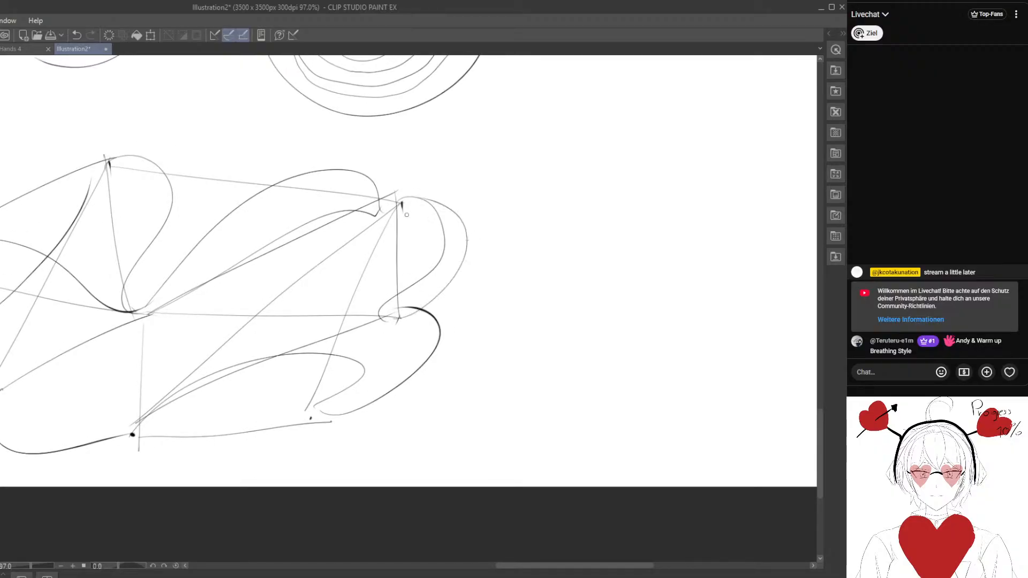
drag(310, 349, 352, 302)
drag(349, 375, 445, 164)
- Draw long straight lines across the network between its distant points and one between the two leftmost points
drag(512, 219, 594, 248)
drag(231, 150, 519, 304)
drag(124, 370, 529, 294)
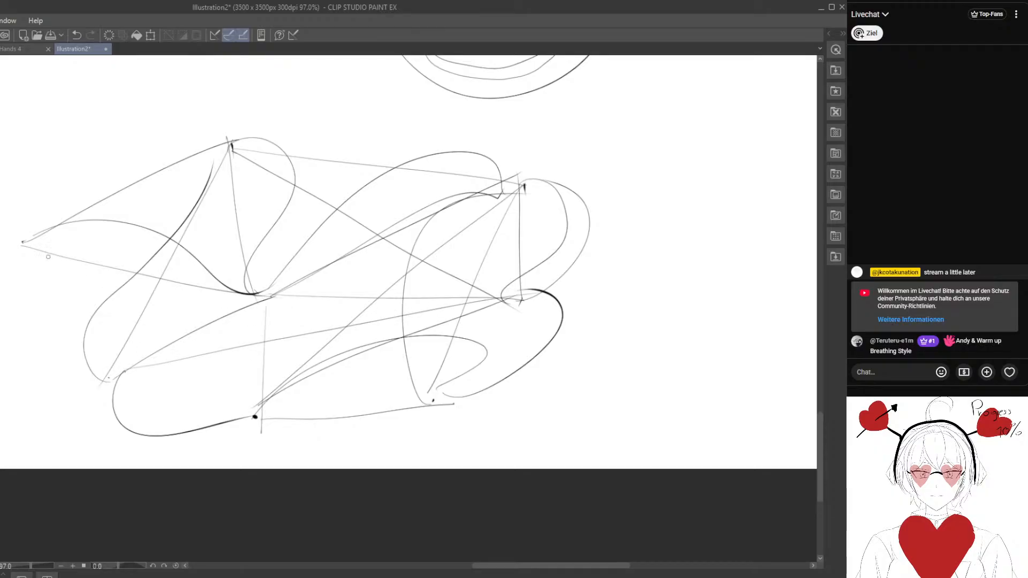
drag(30, 246, 129, 368)
- Place five scattered points in the empty area right of the first network and join them with curves and one straight line
mouse_move(350, 302)
mouse_down()
mouse_move(188, 337)
mouse_move(235, 328)
mouse_up()
drag(489, 279, 213, 423)
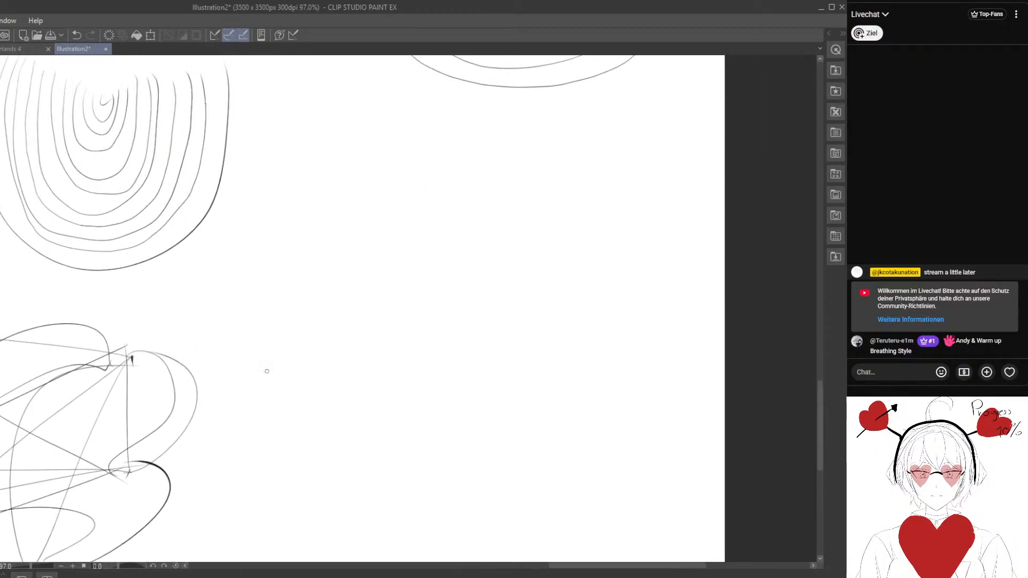
mouse_move(308, 273)
mouse_down()
mouse_move(259, 254)
mouse_move(251, 210)
mouse_up()
drag(266, 201, 266, 195)
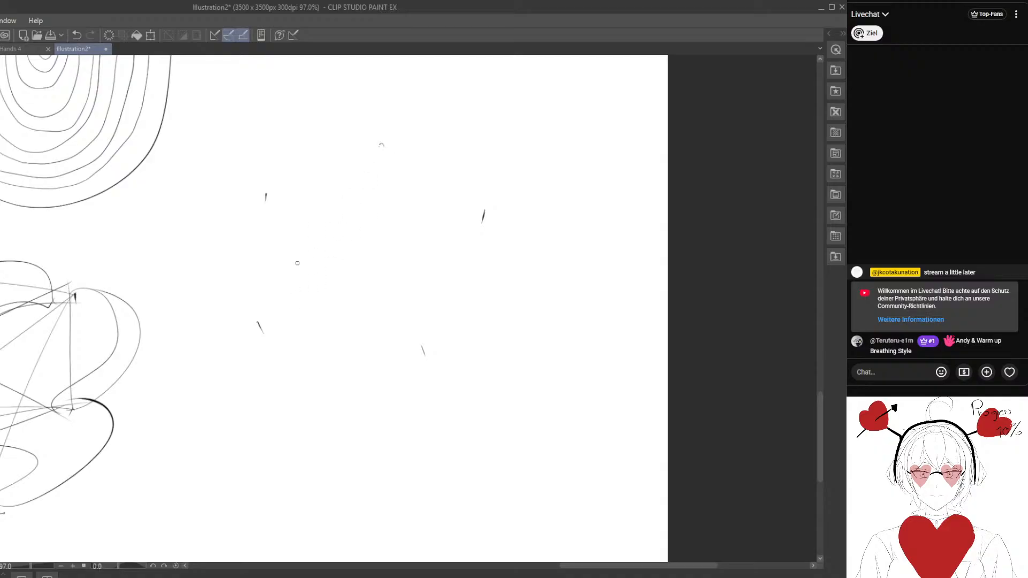
mouse_move(259, 320)
mouse_down()
mouse_move(239, 281)
mouse_move(271, 198)
mouse_move(356, 175)
mouse_move(443, 341)
mouse_up()
drag(488, 214, 427, 353)
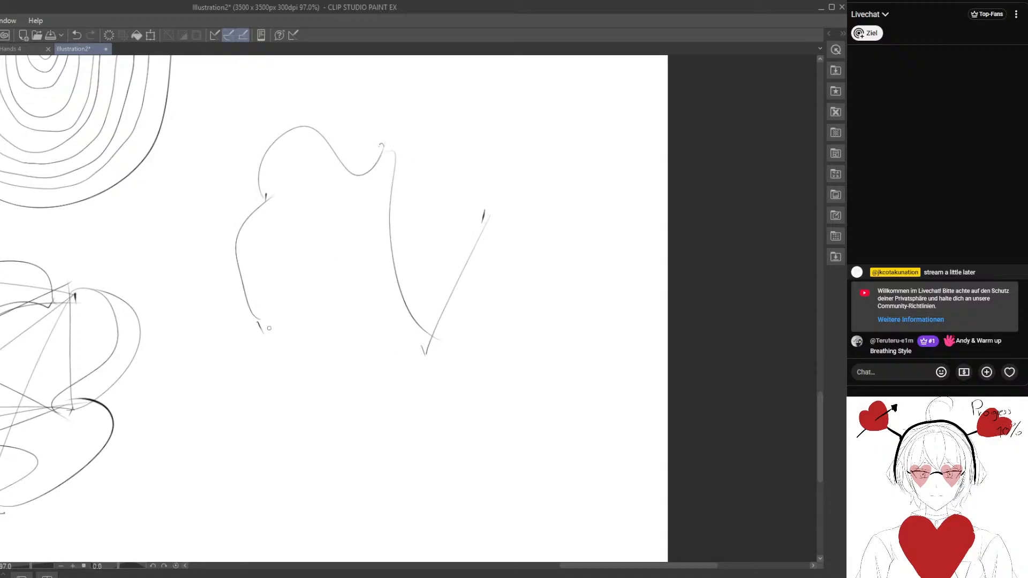
drag(269, 328, 425, 357)
- Add a central point and two lower points to the second network and connect them with nearly straight lines
drag(328, 447, 364, 301)
click(525, 279)
drag(445, 156, 417, 242)
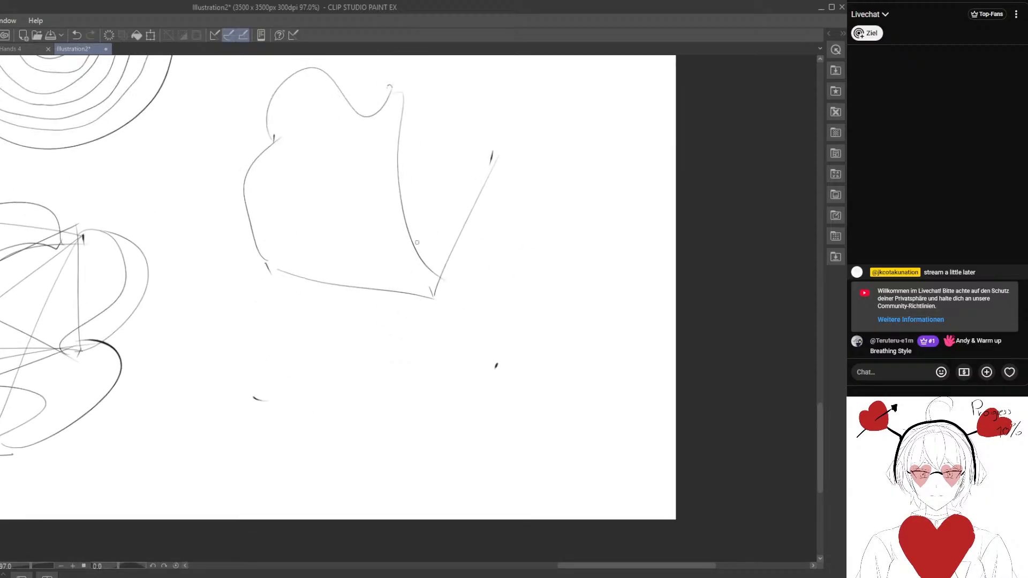
drag(255, 399, 376, 225)
drag(496, 155, 355, 229)
drag(361, 227, 503, 364)
drag(496, 155, 496, 366)
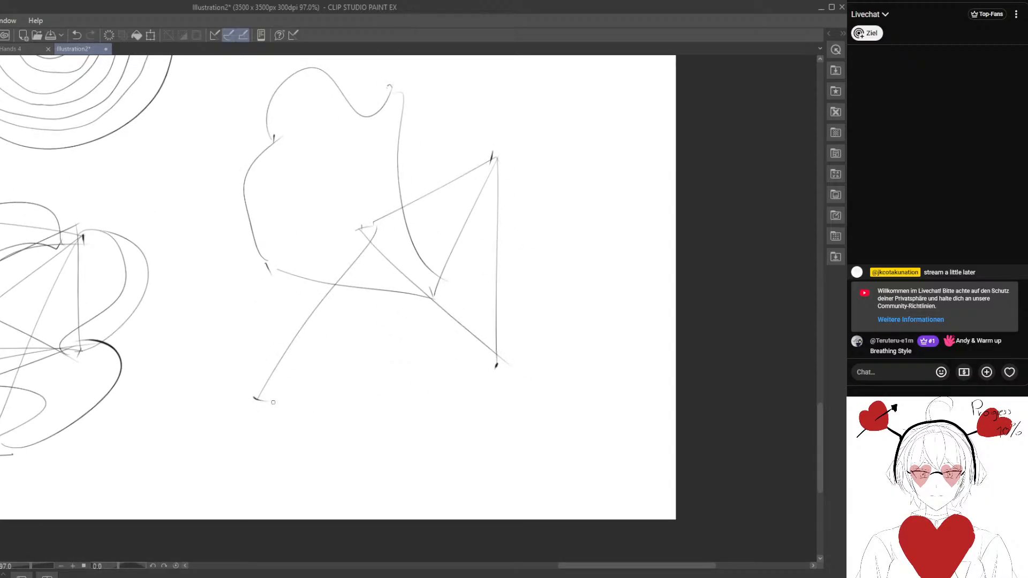
drag(273, 392, 498, 367)
- Link the second network's central point to its upper and left points, and join neighbouring outer points with straight lines
drag(276, 269, 362, 222)
mouse_move(347, 169)
mouse_down()
mouse_move(334, 250)
mouse_move(346, 313)
mouse_up()
drag(261, 217, 260, 355)
drag(259, 337, 316, 316)
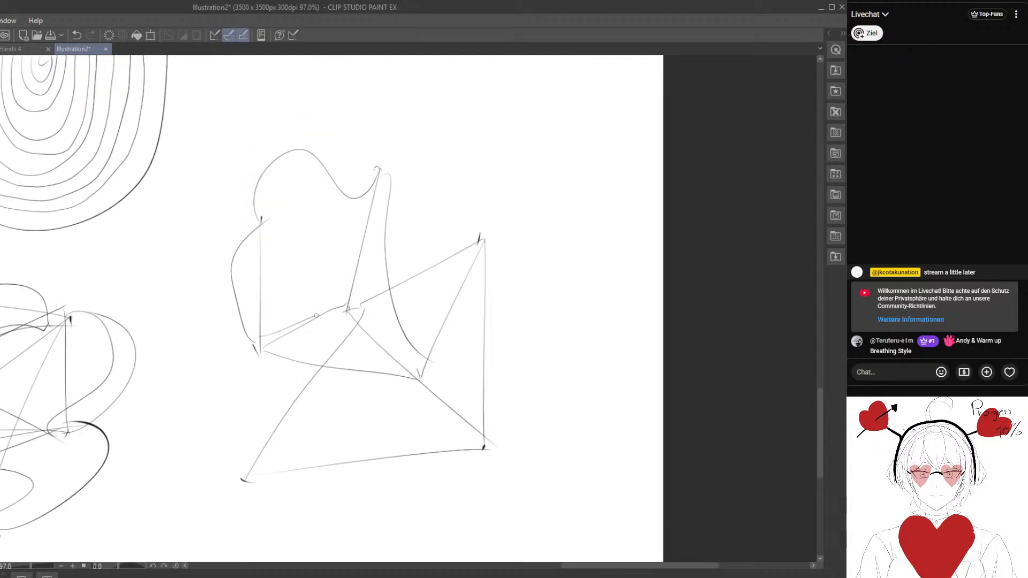
drag(261, 218, 352, 303)
mouse_move(374, 182)
mouse_down()
mouse_move(347, 297)
mouse_move(421, 381)
mouse_move(454, 231)
mouse_move(490, 257)
mouse_up()
drag(321, 322, 337, 268)
drag(273, 297, 260, 419)
drag(265, 419, 512, 397)
mouse_move(373, 318)
mouse_down()
mouse_move(371, 380)
mouse_move(337, 440)
mouse_up()
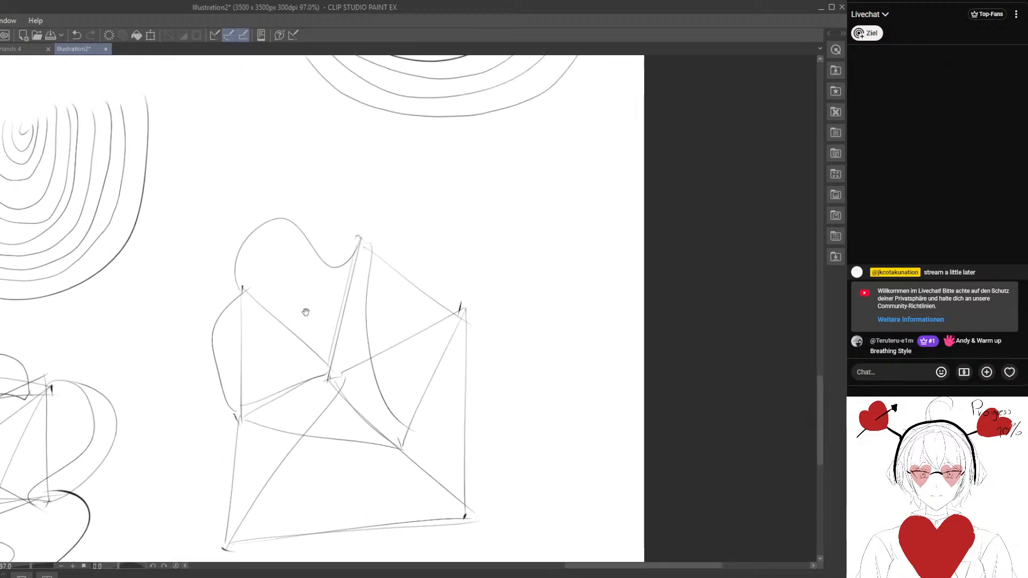
drag(315, 277, 295, 334)
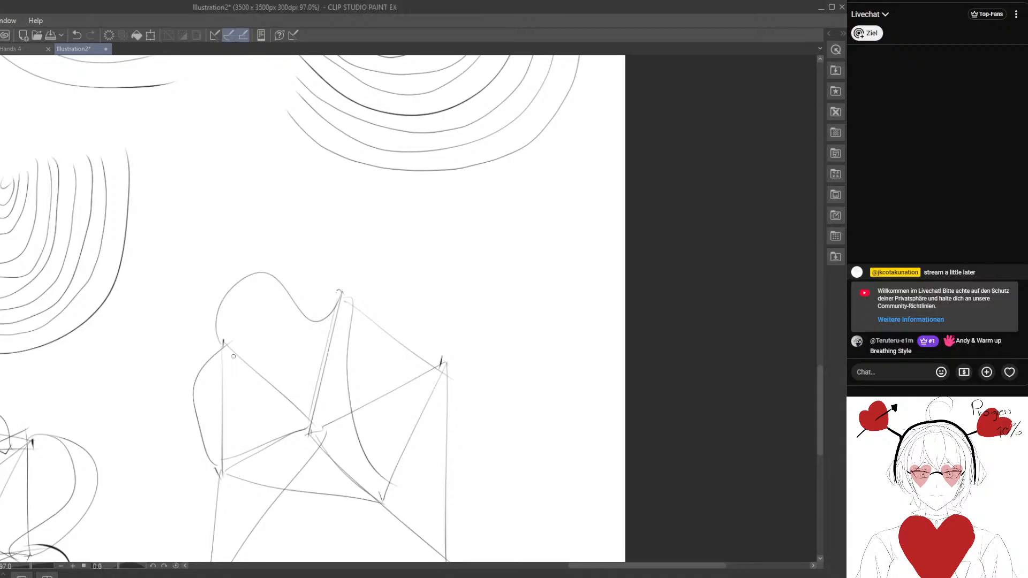
- Add long straight lines across the second network, linking its left points to the top and right points and doubling the outer edges
drag(315, 404, 333, 261)
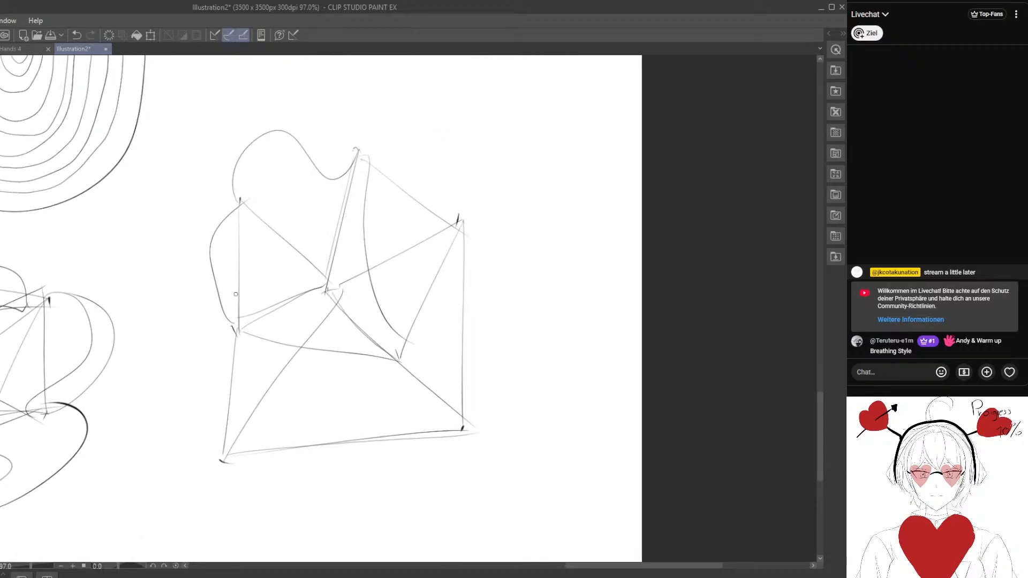
drag(235, 317, 372, 143)
drag(243, 199, 474, 226)
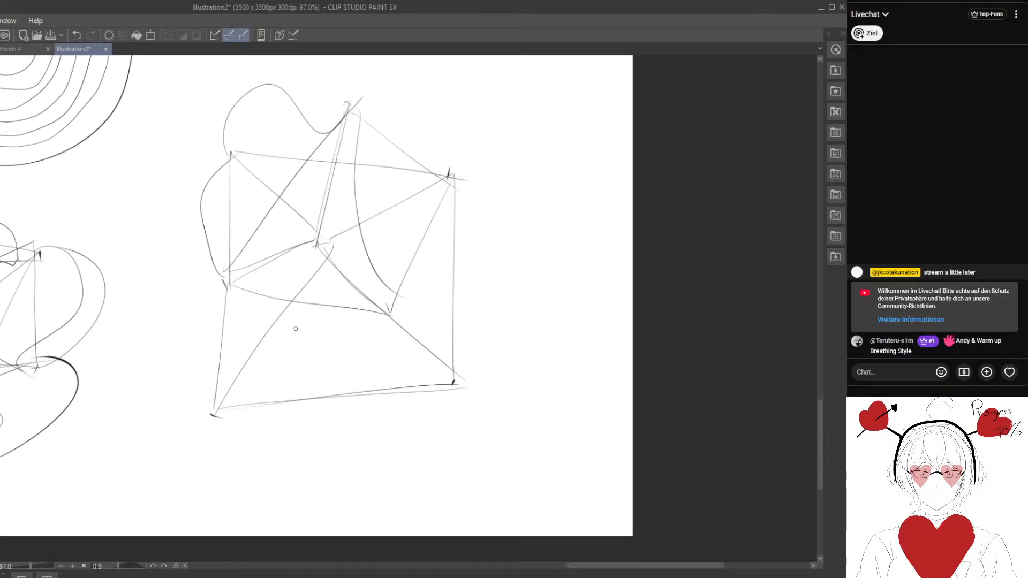
drag(220, 411, 442, 366)
drag(448, 176, 452, 382)
drag(273, 290, 298, 328)
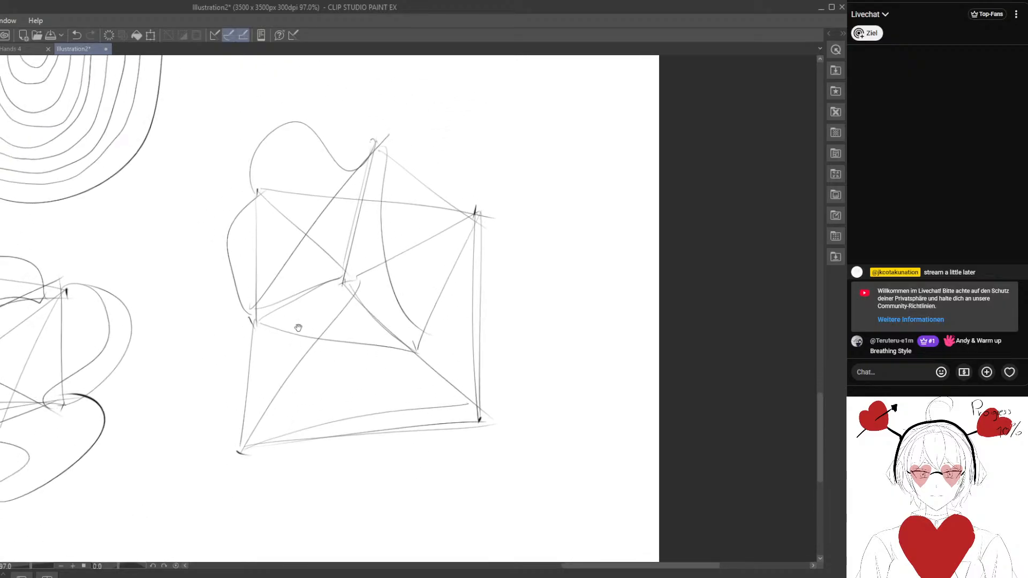
mouse_move(263, 192)
mouse_down()
mouse_move(385, 153)
mouse_move(255, 316)
mouse_up()
drag(253, 322, 486, 212)
- Extend the canvas at its right edge to 4776 x 3500 px
scroll(410, 273, down, 3)
scroll(413, 288, down, 4)
drag(227, 196, 452, 263)
scroll(453, 263, down, 8)
mouse_move(436, 174)
mouse_down()
mouse_move(369, 365)
mouse_move(189, 331)
mouse_up()
key(ctrl+alt+c)
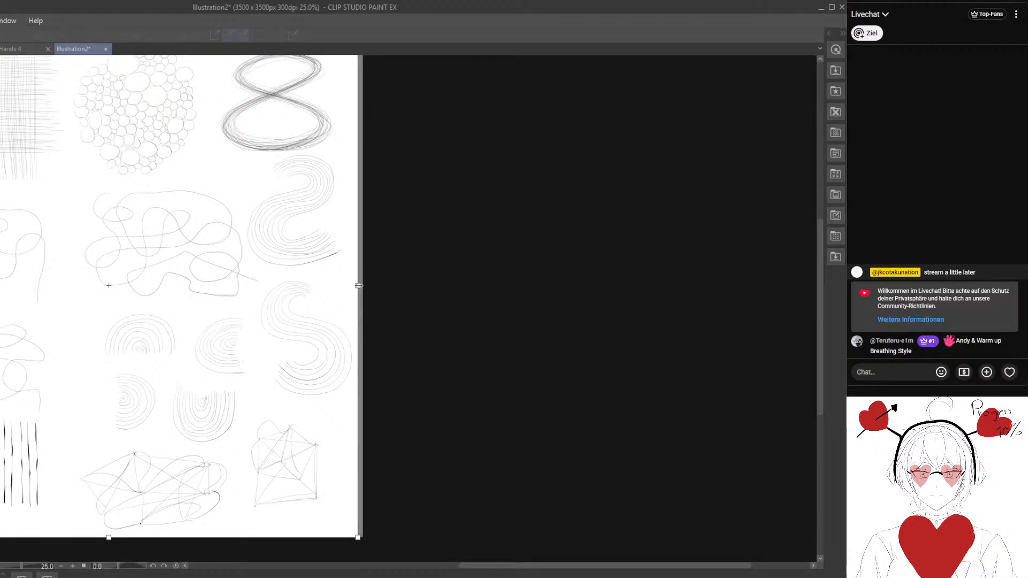
drag(362, 284, 548, 283)
click(804, 358)
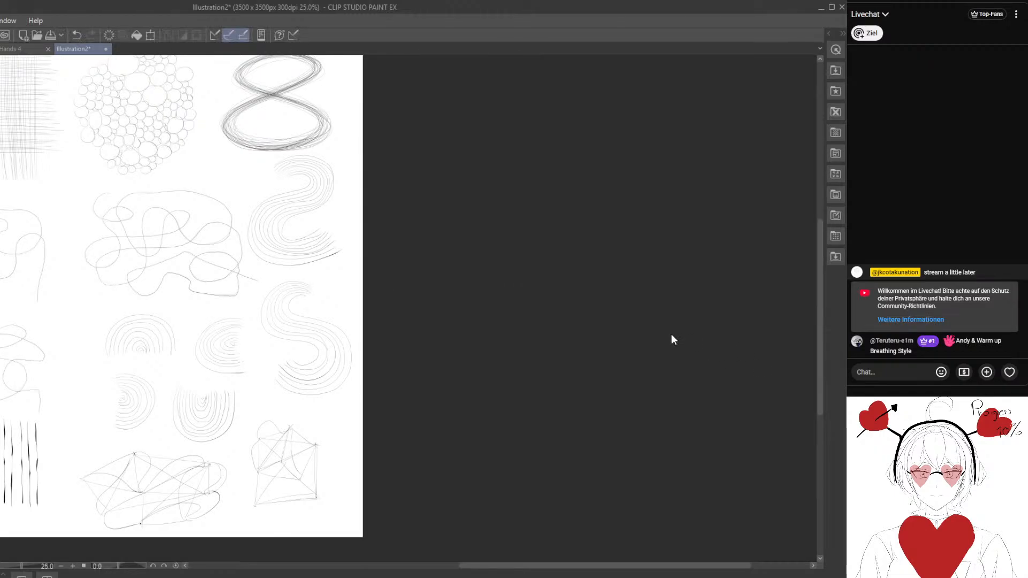
- Draw one long, light, self-crossing looping line across the blank added canvas area at 100% zoom
drag(555, 220, 336, 333)
key(ctrl+alt+0)
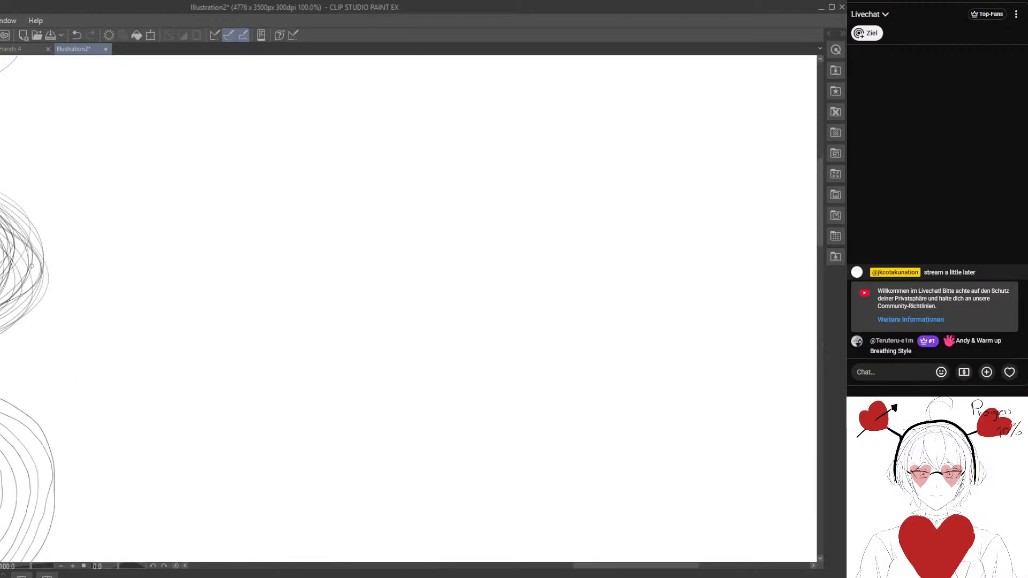
drag(275, 140, 200, 239)
mouse_move(118, 104)
mouse_down()
mouse_move(76, 148)
mouse_move(165, 227)
mouse_move(339, 303)
mouse_move(231, 422)
mouse_move(140, 318)
mouse_move(327, 308)
mouse_move(548, 327)
mouse_move(588, 196)
mouse_move(414, 294)
mouse_move(335, 465)
mouse_move(203, 373)
mouse_move(234, 185)
mouse_move(323, 122)
mouse_move(422, 220)
mouse_move(608, 246)
mouse_move(751, 345)
mouse_move(636, 455)
mouse_move(507, 359)
mouse_move(559, 190)
mouse_move(432, 146)
mouse_move(383, 252)
mouse_move(440, 358)
mouse_move(447, 466)
mouse_move(600, 380)
mouse_move(713, 417)
mouse_move(720, 502)
mouse_up()
- Trace the whole looping line with one continuous darker stroke, and undo the trace
mouse_move(568, 445)
mouse_down()
mouse_move(544, 440)
mouse_move(556, 442)
mouse_up()
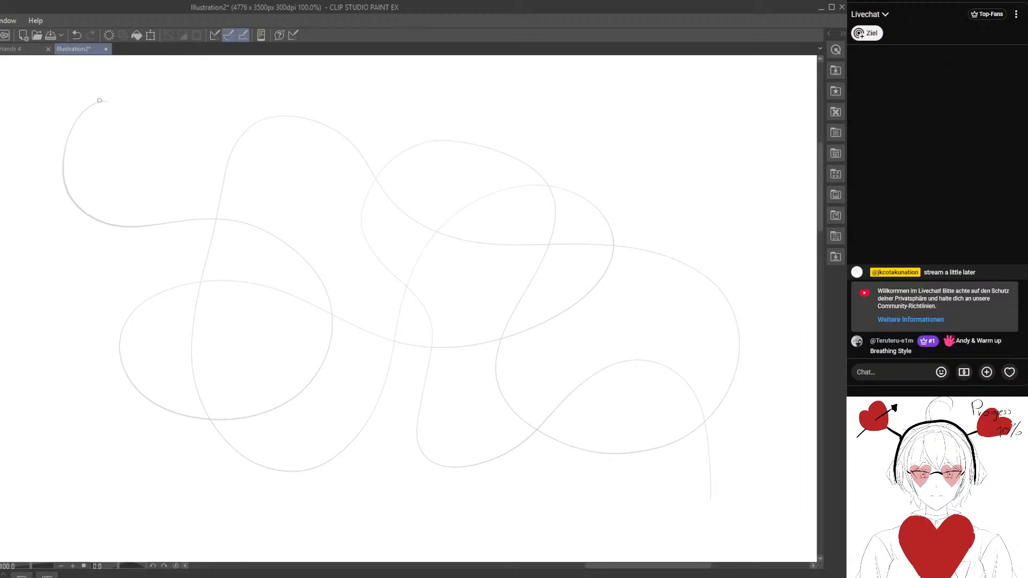
mouse_move(108, 101)
mouse_down()
mouse_move(67, 138)
mouse_move(64, 185)
mouse_move(92, 219)
mouse_move(247, 224)
mouse_move(303, 259)
mouse_move(328, 295)
mouse_move(333, 342)
mouse_move(316, 377)
mouse_move(282, 404)
mouse_move(212, 418)
mouse_move(150, 399)
mouse_up()
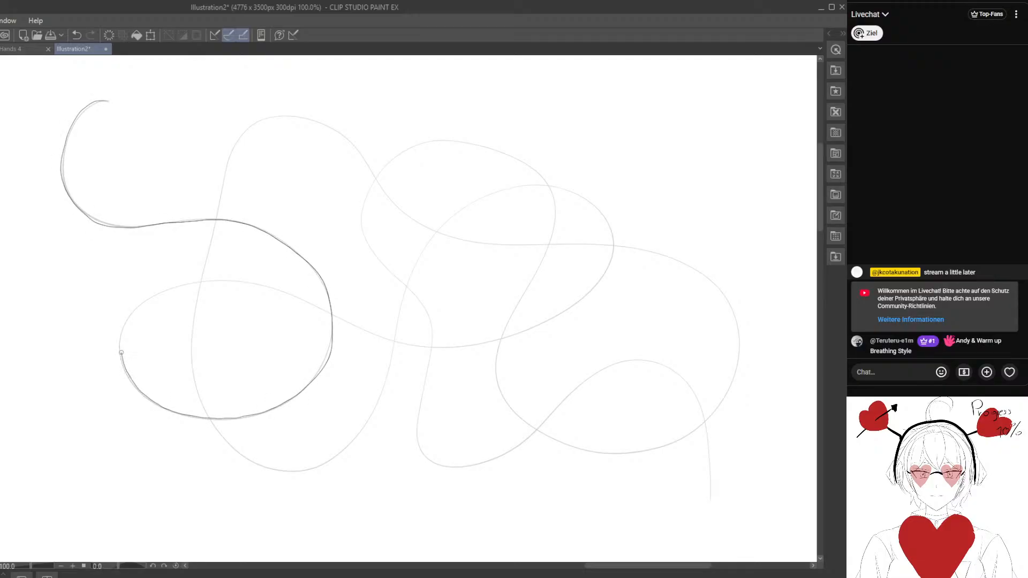
mouse_move(120, 353)
mouse_down()
mouse_move(132, 311)
mouse_move(167, 282)
mouse_move(233, 272)
mouse_move(283, 287)
mouse_move(370, 337)
mouse_move(463, 348)
mouse_move(575, 305)
mouse_move(609, 270)
mouse_move(615, 242)
mouse_up()
mouse_move(577, 191)
mouse_down()
mouse_move(525, 181)
mouse_move(463, 199)
mouse_move(427, 245)
mouse_move(372, 423)
mouse_move(349, 455)
mouse_move(264, 467)
mouse_move(219, 431)
mouse_move(191, 373)
mouse_move(203, 270)
mouse_move(238, 144)
mouse_up()
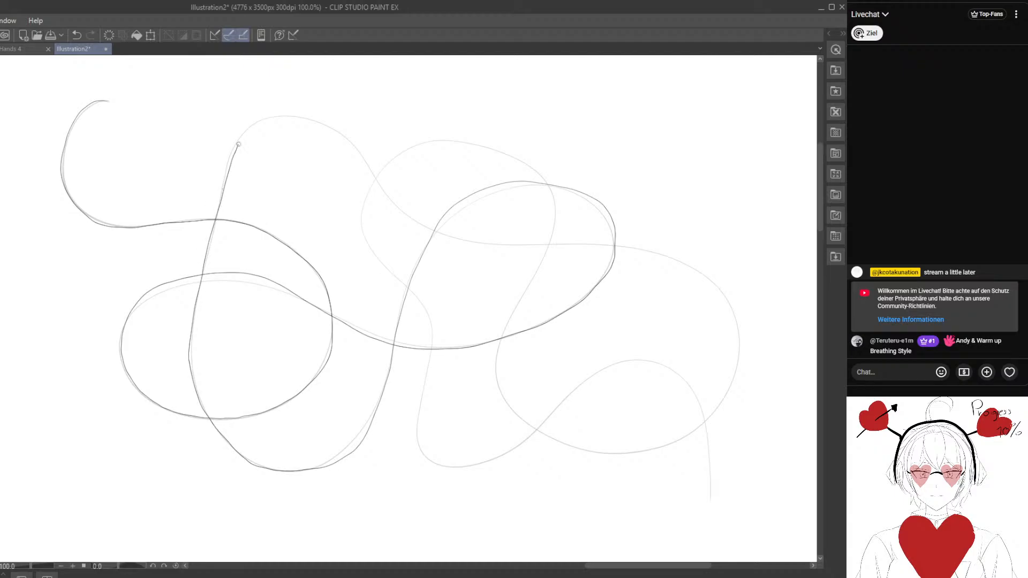
mouse_move(272, 114)
mouse_down()
mouse_move(327, 124)
mouse_move(373, 166)
mouse_up()
mouse_move(406, 215)
mouse_down()
mouse_move(468, 244)
mouse_move(657, 256)
mouse_move(728, 300)
mouse_move(741, 343)
mouse_move(732, 394)
mouse_move(648, 454)
mouse_move(574, 452)
mouse_move(506, 400)
mouse_move(496, 370)
mouse_move(503, 329)
mouse_move(544, 252)
mouse_move(548, 195)
mouse_up()
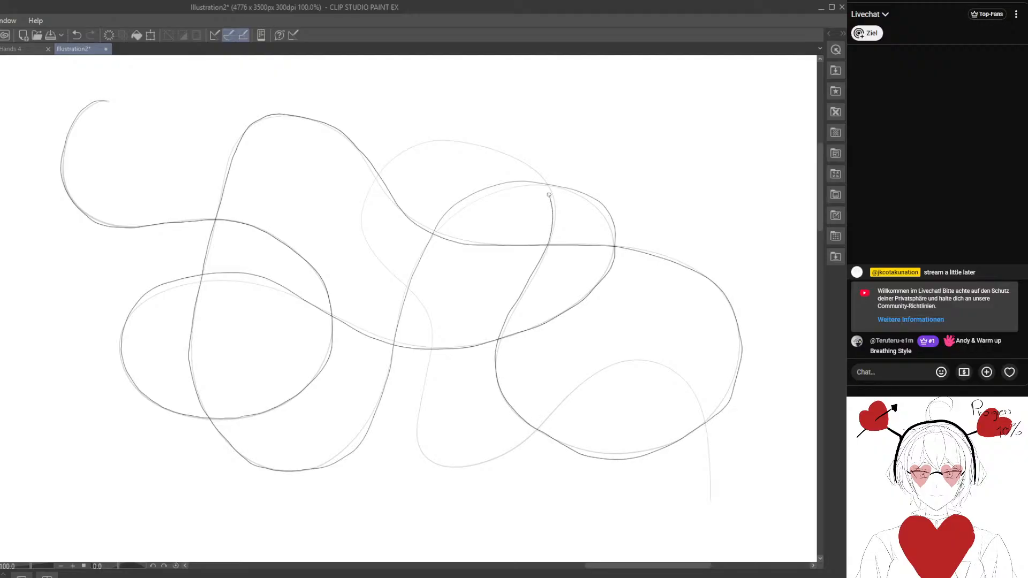
drag(515, 156, 454, 137)
mouse_move(375, 254)
mouse_down()
mouse_move(430, 328)
mouse_move(416, 443)
mouse_move(433, 465)
mouse_move(491, 458)
mouse_move(599, 371)
mouse_move(648, 364)
mouse_move(677, 374)
mouse_move(700, 410)
mouse_move(710, 497)
mouse_up()
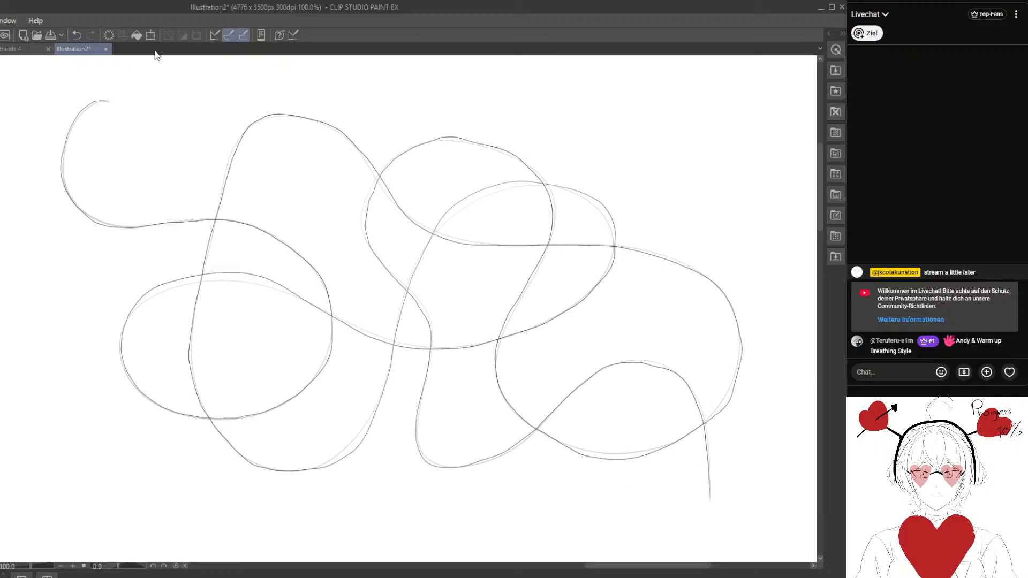
click(77, 33)
- Retrace the looping line from its upper-left start to its lower-right end in a single stroke, and undo this second attempt
drag(178, 174, 156, 172)
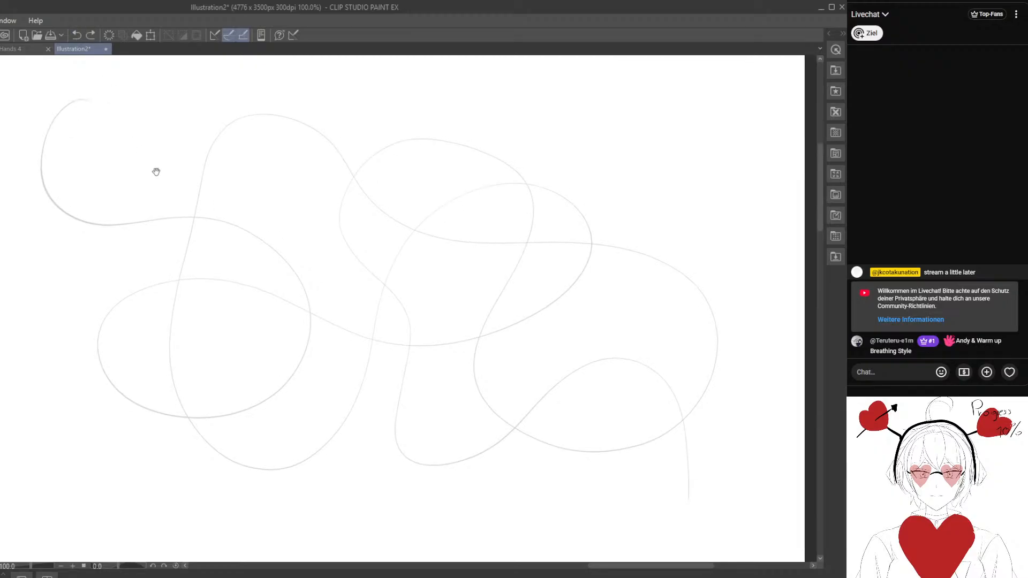
drag(67, 105, 41, 155)
mouse_move(99, 220)
mouse_down()
mouse_move(212, 218)
mouse_move(250, 230)
mouse_move(315, 302)
mouse_move(317, 342)
mouse_move(298, 380)
mouse_move(271, 402)
mouse_move(193, 422)
mouse_move(121, 397)
mouse_up()
mouse_move(100, 341)
mouse_down()
mouse_move(136, 292)
mouse_move(213, 276)
mouse_move(403, 347)
mouse_move(440, 348)
mouse_move(527, 319)
mouse_up()
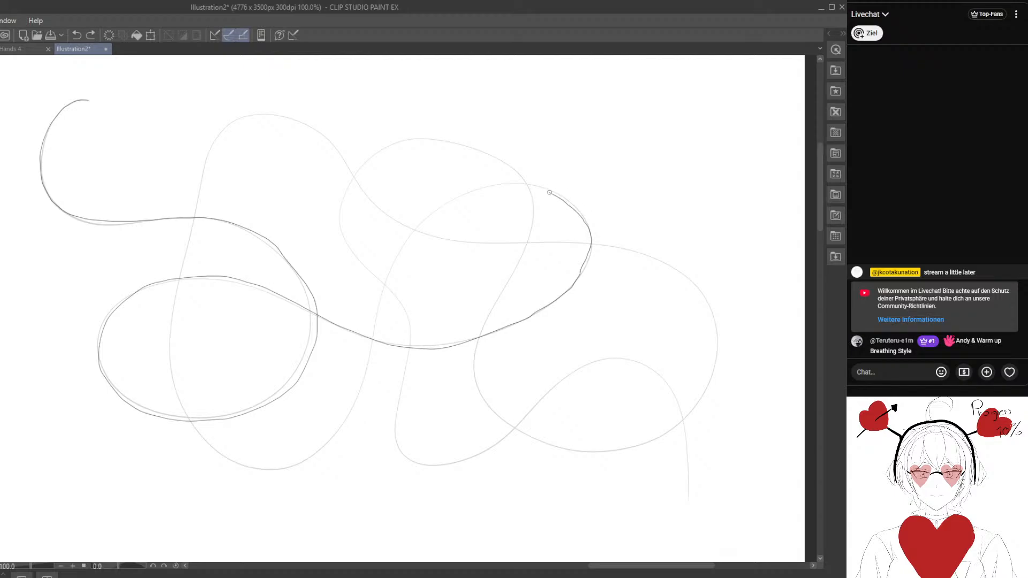
mouse_move(550, 192)
mouse_down()
mouse_move(491, 181)
mouse_move(428, 216)
mouse_move(379, 309)
mouse_move(341, 437)
mouse_move(280, 464)
mouse_move(229, 459)
mouse_move(196, 423)
mouse_move(167, 353)
mouse_move(213, 146)
mouse_move(237, 119)
mouse_move(303, 116)
mouse_move(330, 132)
mouse_move(369, 189)
mouse_up()
drag(401, 226, 655, 255)
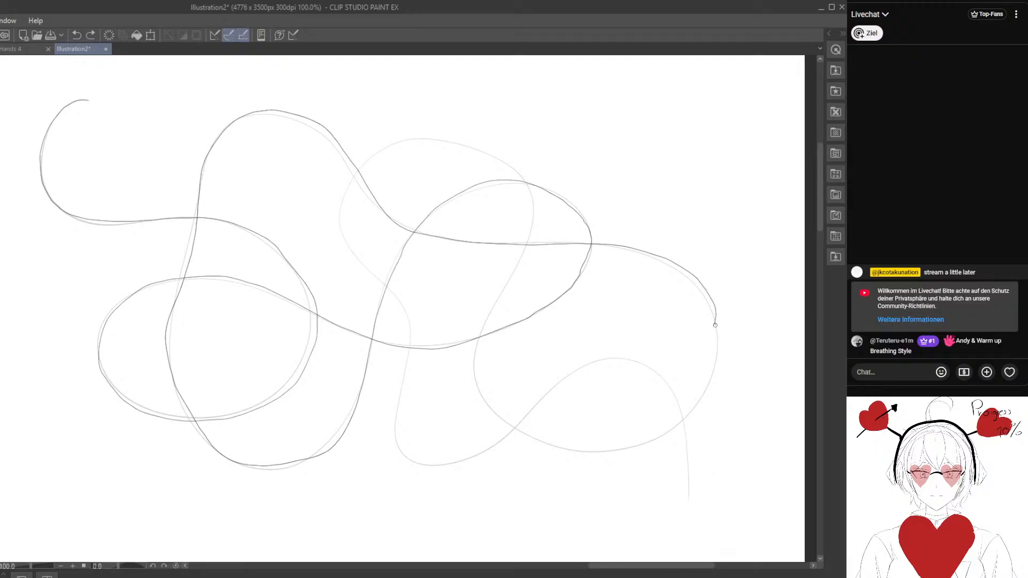
mouse_move(714, 325)
mouse_down()
mouse_move(716, 366)
mouse_move(699, 400)
mouse_up()
mouse_move(652, 447)
mouse_down()
mouse_move(581, 455)
mouse_move(490, 417)
mouse_move(472, 366)
mouse_move(479, 331)
mouse_move(516, 273)
mouse_up()
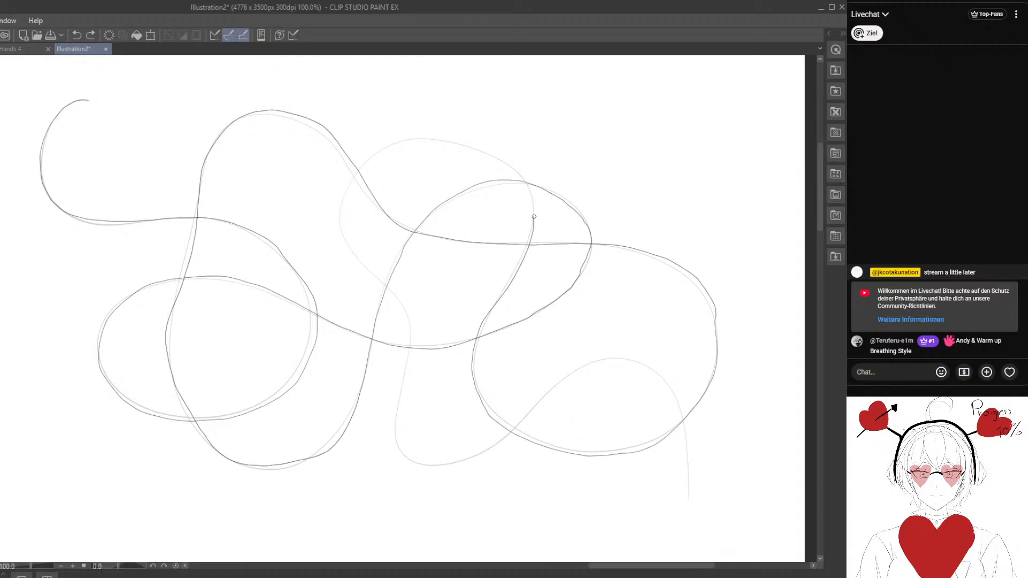
mouse_move(482, 151)
mouse_down()
mouse_move(429, 139)
mouse_move(375, 154)
mouse_move(341, 214)
mouse_move(369, 277)
mouse_up()
mouse_move(403, 310)
mouse_down()
mouse_move(400, 423)
mouse_move(418, 458)
mouse_move(478, 451)
mouse_move(612, 358)
mouse_move(657, 367)
mouse_move(683, 391)
mouse_move(682, 477)
mouse_up()
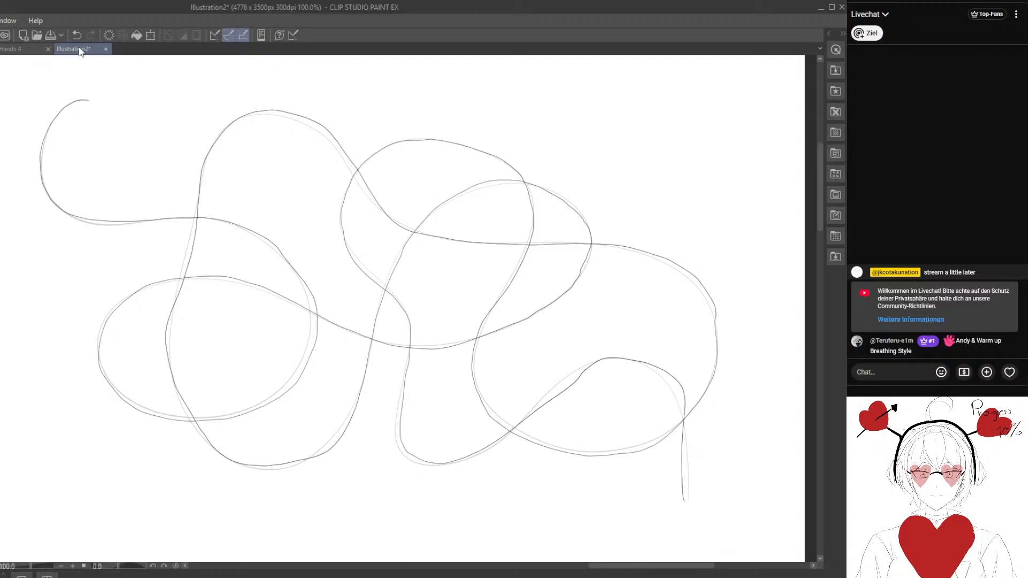
key(ctrl+z)
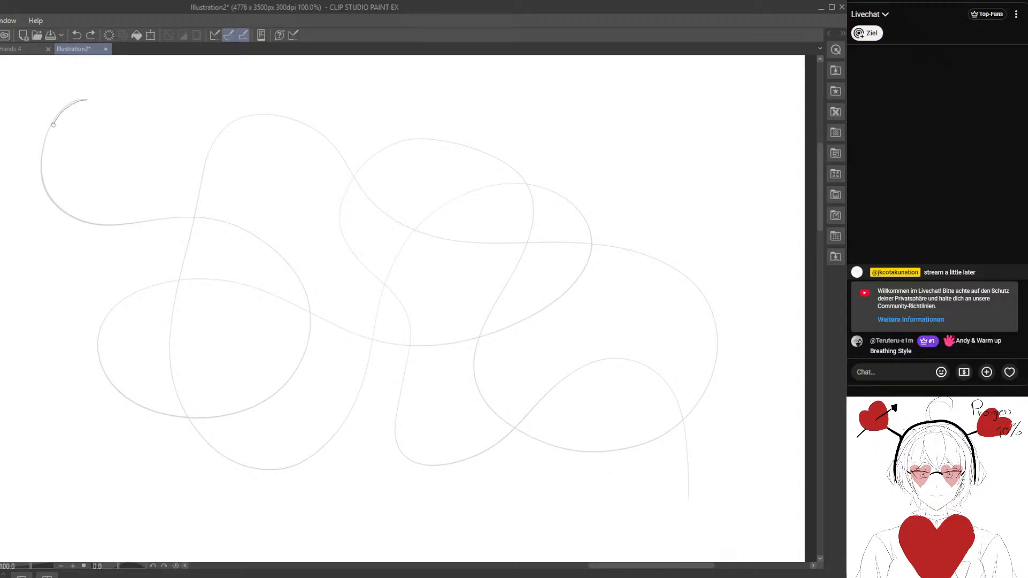
- Trace over the looping line once more in one continuous stroke, following every loop to its lower-right end
mouse_move(74, 216)
mouse_down()
mouse_move(219, 220)
mouse_move(280, 253)
mouse_up()
mouse_move(308, 308)
mouse_down()
mouse_move(308, 348)
mouse_move(257, 410)
mouse_move(178, 419)
mouse_move(148, 409)
mouse_move(109, 371)
mouse_up()
drag(108, 315, 154, 285)
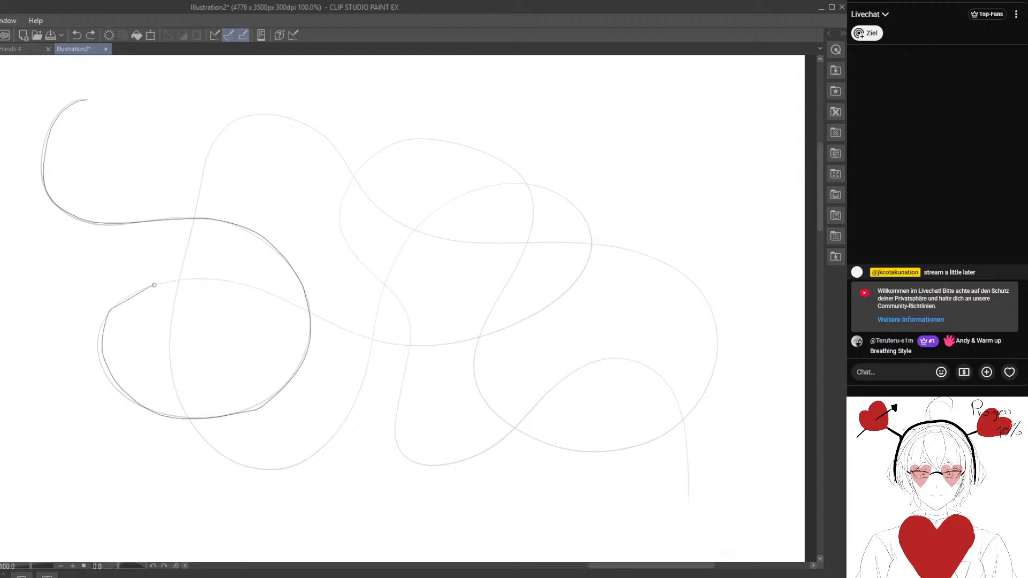
mouse_move(274, 294)
mouse_down()
mouse_move(415, 351)
mouse_move(493, 331)
mouse_up()
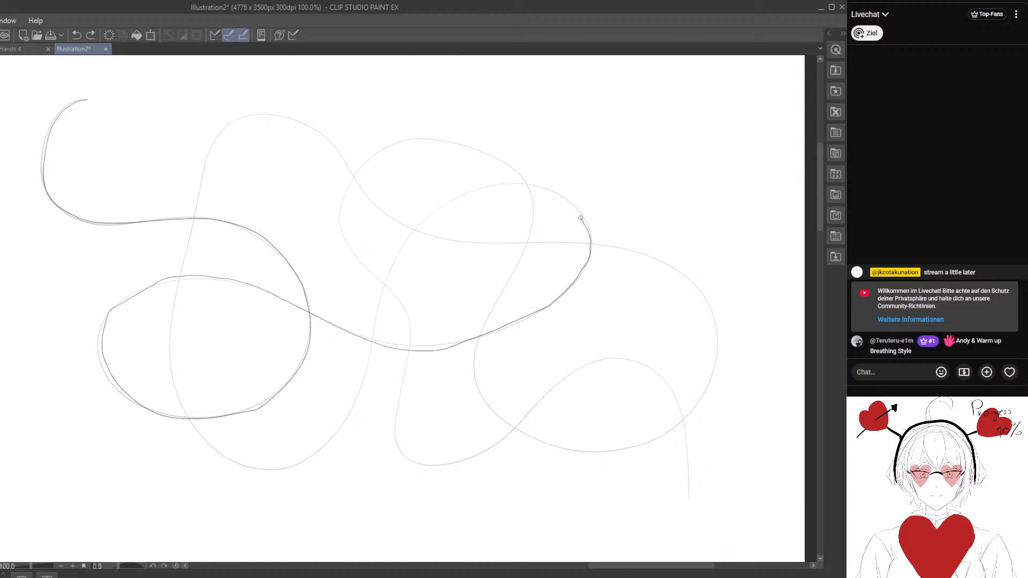
mouse_move(435, 215)
mouse_down()
mouse_move(388, 273)
mouse_move(355, 395)
mouse_move(323, 456)
mouse_move(303, 467)
mouse_move(239, 463)
mouse_move(195, 428)
mouse_move(170, 346)
mouse_move(192, 230)
mouse_up()
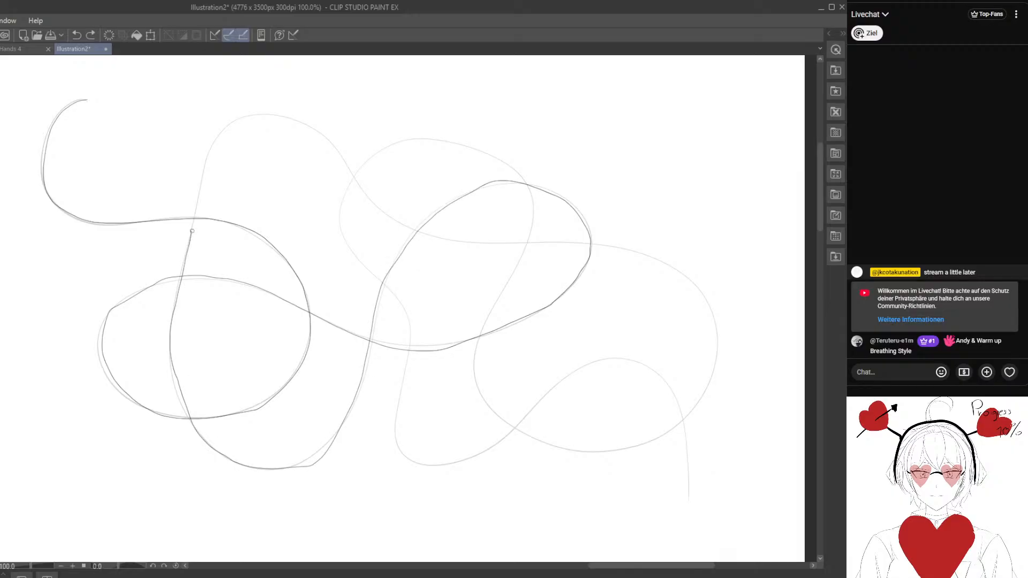
drag(277, 112, 335, 142)
mouse_move(365, 189)
mouse_down()
mouse_move(418, 228)
mouse_move(509, 241)
mouse_up()
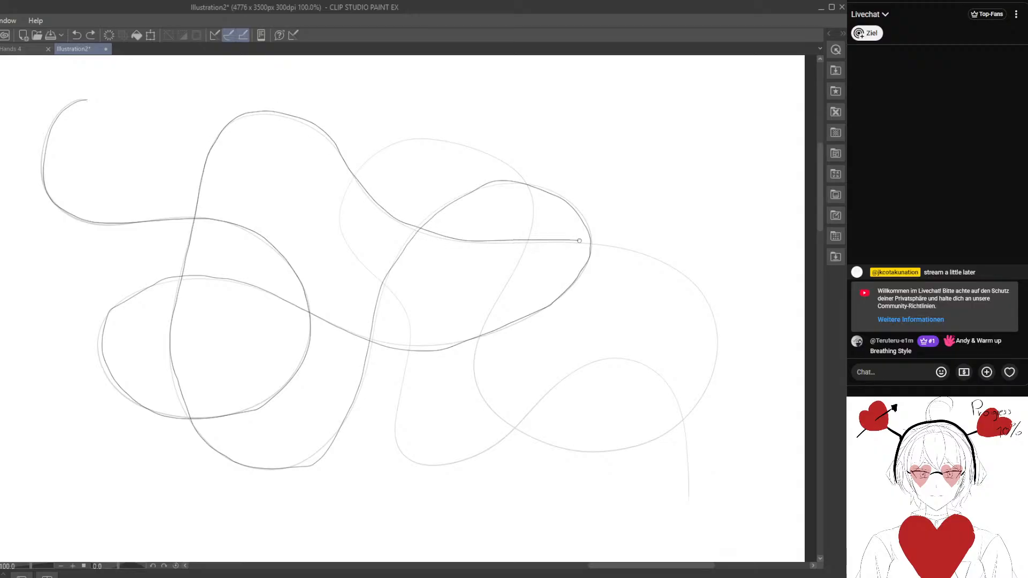
mouse_move(579, 241)
mouse_down()
mouse_move(687, 276)
mouse_move(723, 345)
mouse_move(680, 421)
mouse_up()
drag(629, 449, 550, 447)
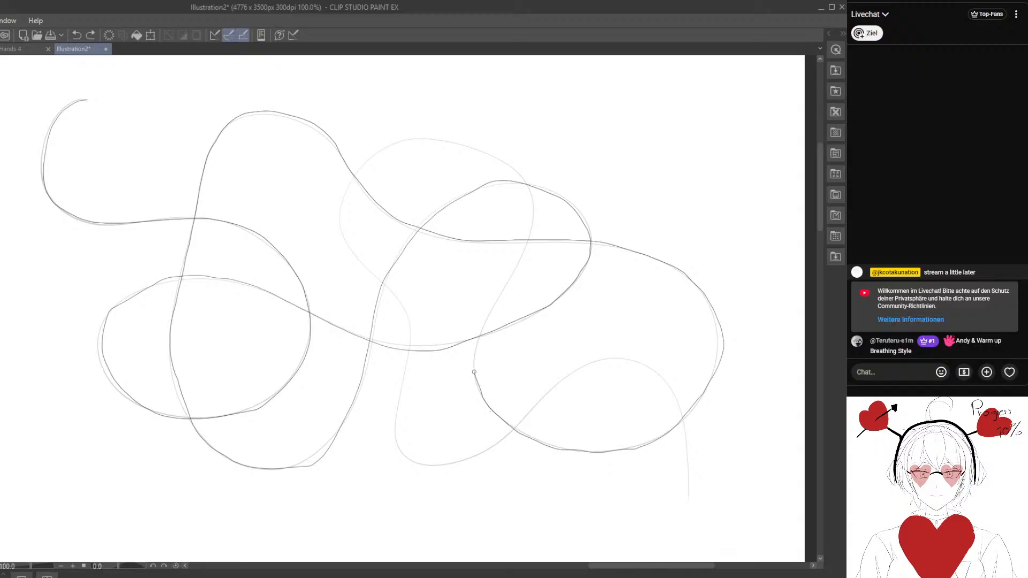
drag(474, 372, 532, 224)
drag(492, 157, 422, 139)
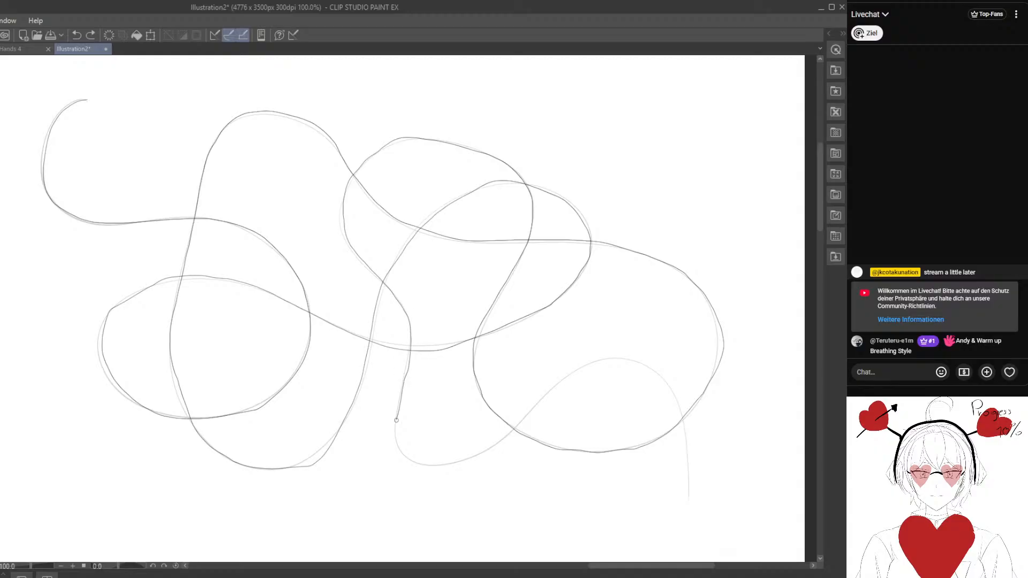
mouse_move(460, 460)
mouse_down()
mouse_move(570, 375)
mouse_move(639, 360)
mouse_move(682, 410)
mouse_move(682, 500)
mouse_up()
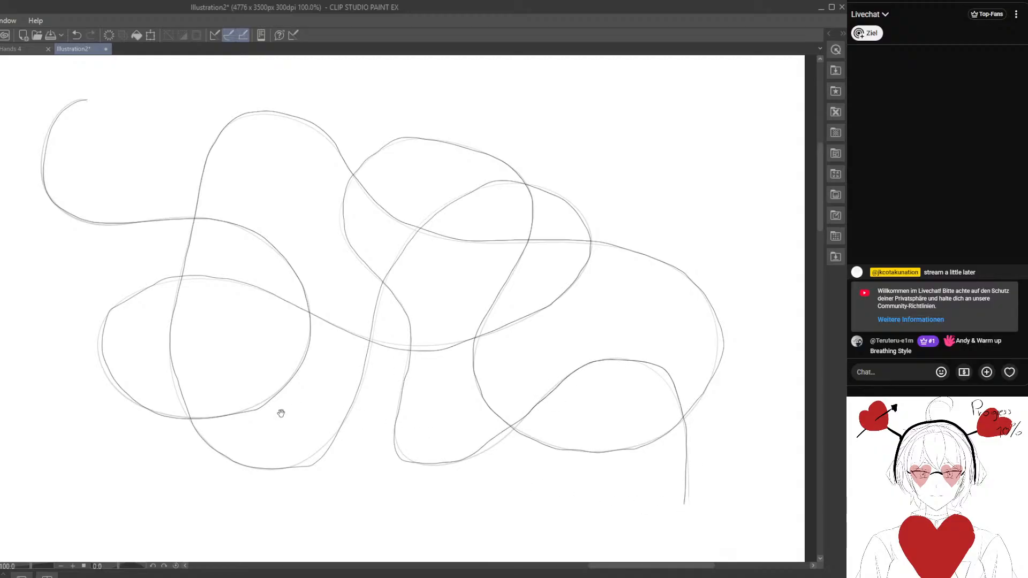
- Draw a second long, light looping line with tighter bends in the empty area below the first one
drag(281, 413, 315, 146)
mouse_move(226, 361)
mouse_down()
mouse_move(213, 311)
mouse_move(305, 338)
mouse_move(238, 177)
mouse_move(303, 360)
mouse_move(310, 285)
mouse_move(298, 368)
mouse_move(292, 280)
mouse_move(280, 271)
mouse_move(307, 313)
mouse_up()
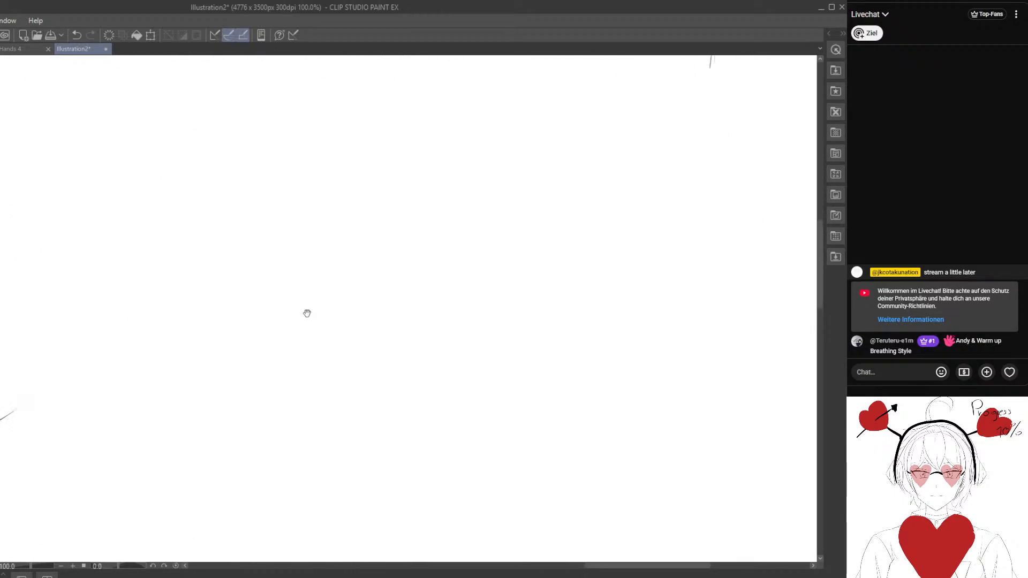
mouse_move(208, 108)
mouse_down()
mouse_move(183, 213)
mouse_move(259, 367)
mouse_move(533, 299)
mouse_move(461, 451)
mouse_move(291, 305)
mouse_move(145, 357)
mouse_up()
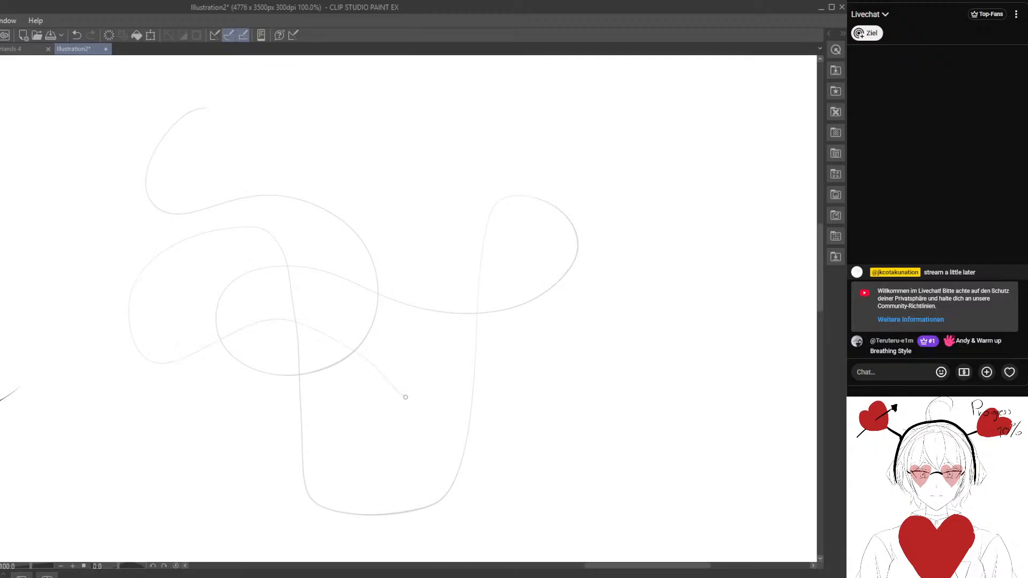
mouse_move(405, 396)
mouse_down()
mouse_move(495, 103)
mouse_move(562, 248)
mouse_move(567, 485)
mouse_move(524, 395)
mouse_move(674, 489)
mouse_up()
- Trace the entire second looping line with one continuous darker stroke, and undo the trace
drag(627, 465, 576, 461)
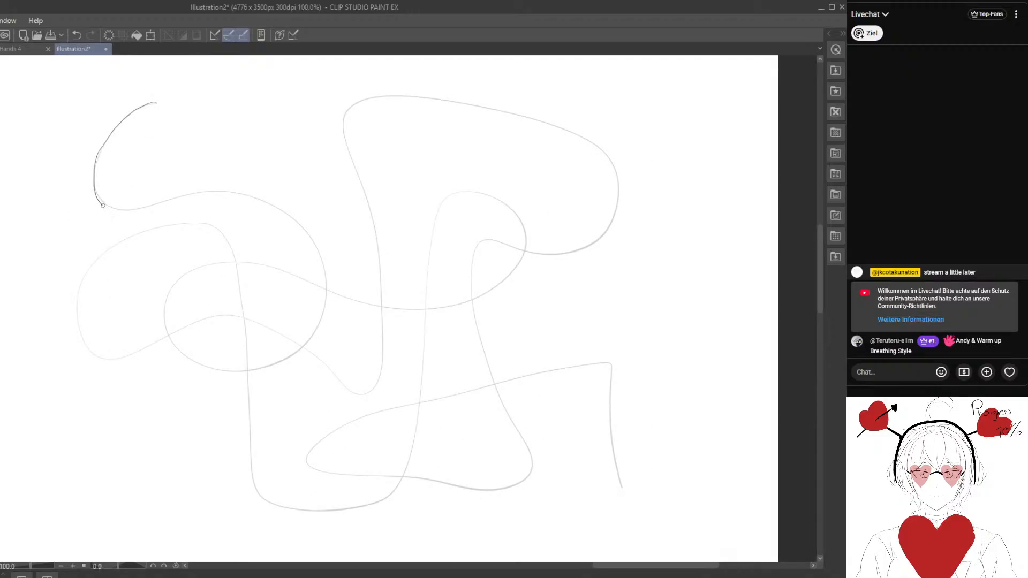
mouse_move(103, 205)
mouse_down()
mouse_move(236, 193)
mouse_move(294, 217)
mouse_move(320, 270)
mouse_up()
drag(320, 312, 291, 361)
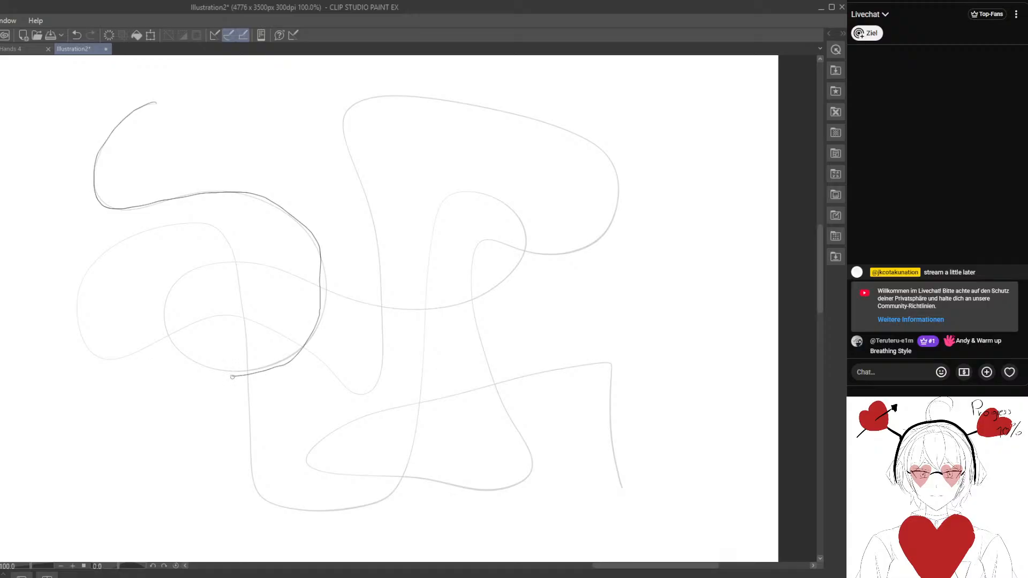
drag(232, 377, 185, 358)
mouse_move(165, 312)
mouse_down()
mouse_move(196, 268)
mouse_move(413, 309)
mouse_move(515, 267)
mouse_up()
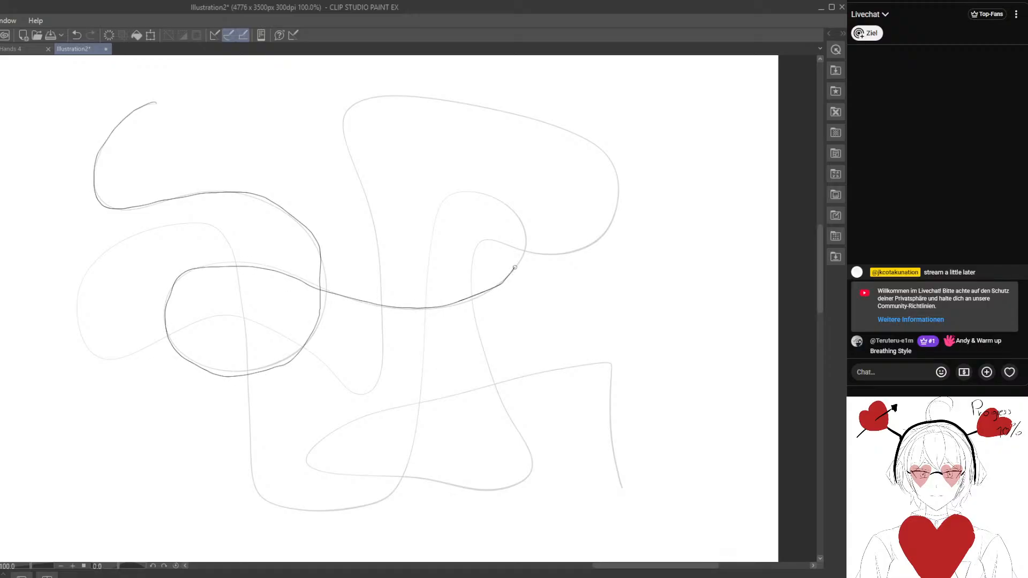
drag(503, 206, 455, 195)
drag(432, 238, 421, 407)
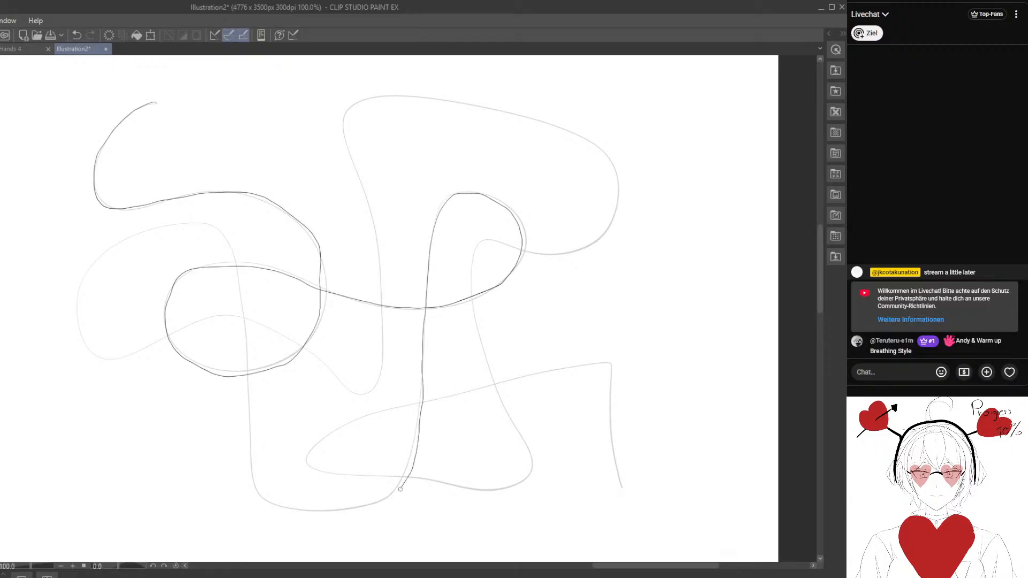
mouse_move(365, 506)
mouse_down()
mouse_move(295, 505)
mouse_move(245, 399)
mouse_move(242, 319)
mouse_up()
mouse_move(215, 231)
mouse_down()
mouse_move(155, 225)
mouse_move(98, 260)
mouse_move(83, 309)
mouse_up()
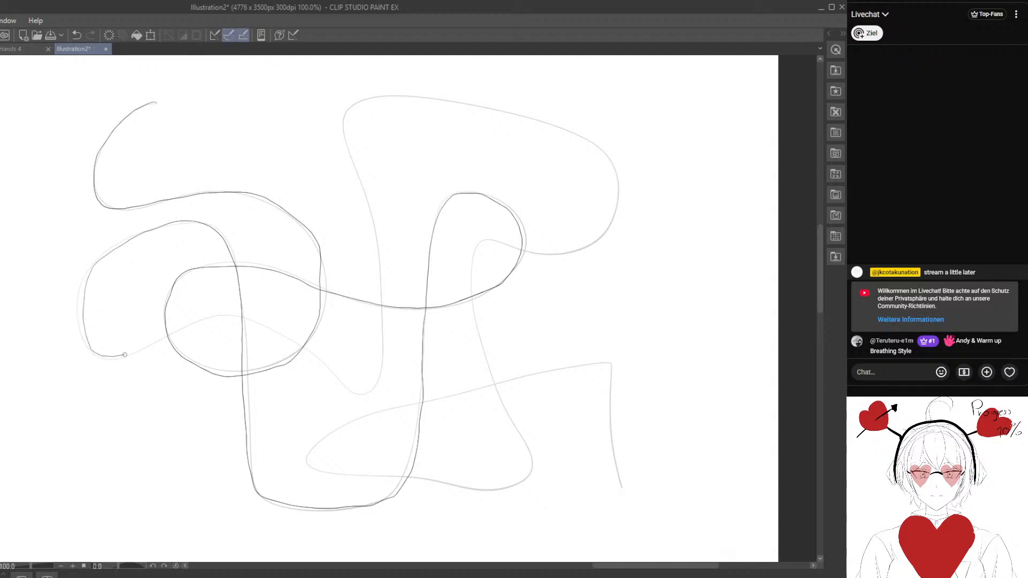
mouse_move(124, 354)
mouse_down()
mouse_move(195, 323)
mouse_move(326, 372)
mouse_move(385, 343)
mouse_move(380, 262)
mouse_up()
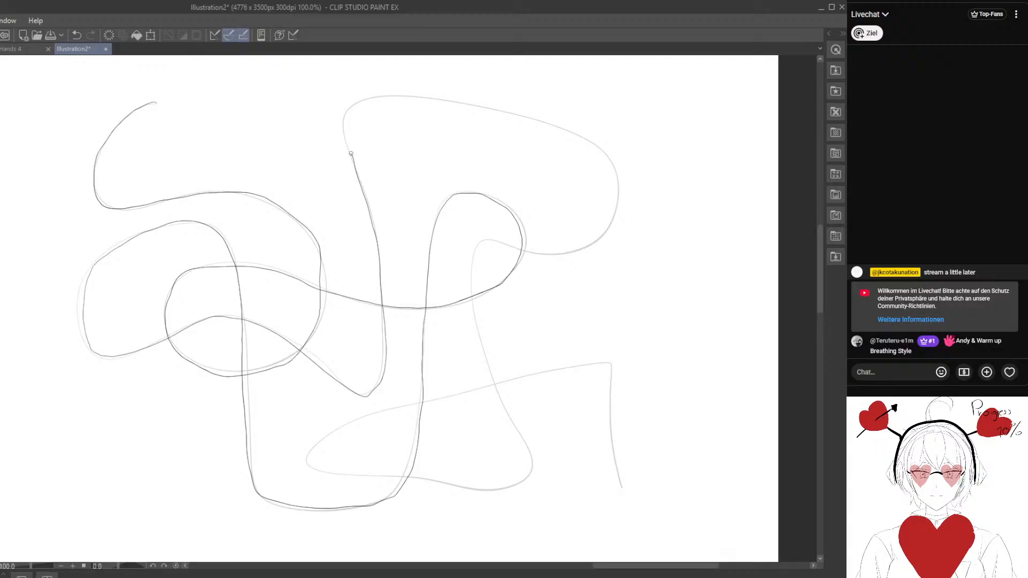
drag(389, 98, 546, 126)
mouse_move(600, 150)
mouse_down()
mouse_move(617, 206)
mouse_move(576, 250)
mouse_move(504, 247)
mouse_move(471, 341)
mouse_move(505, 408)
mouse_up()
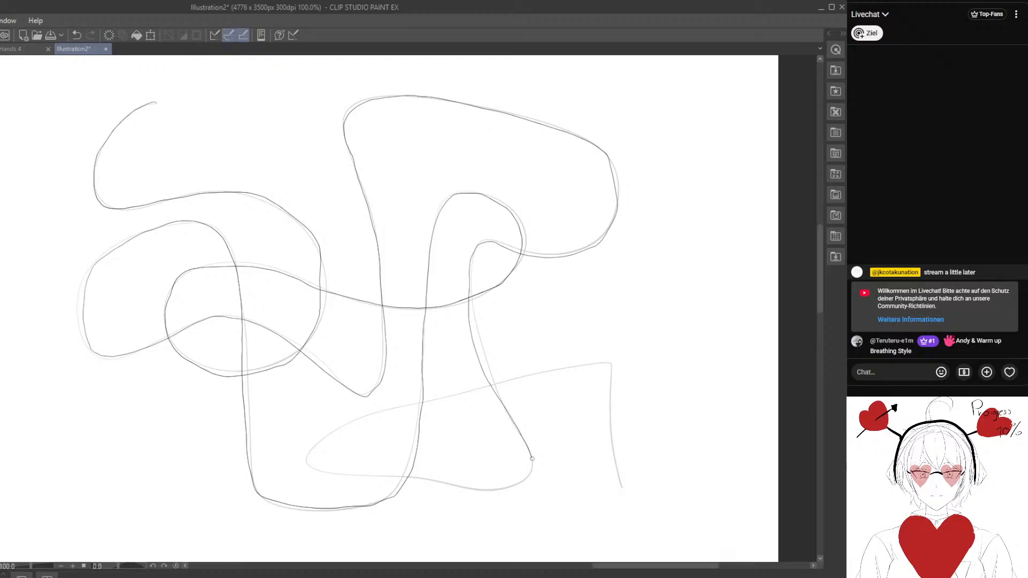
drag(508, 489, 456, 488)
mouse_move(340, 432)
mouse_down()
mouse_move(417, 400)
mouse_move(599, 360)
mouse_move(624, 490)
mouse_up()
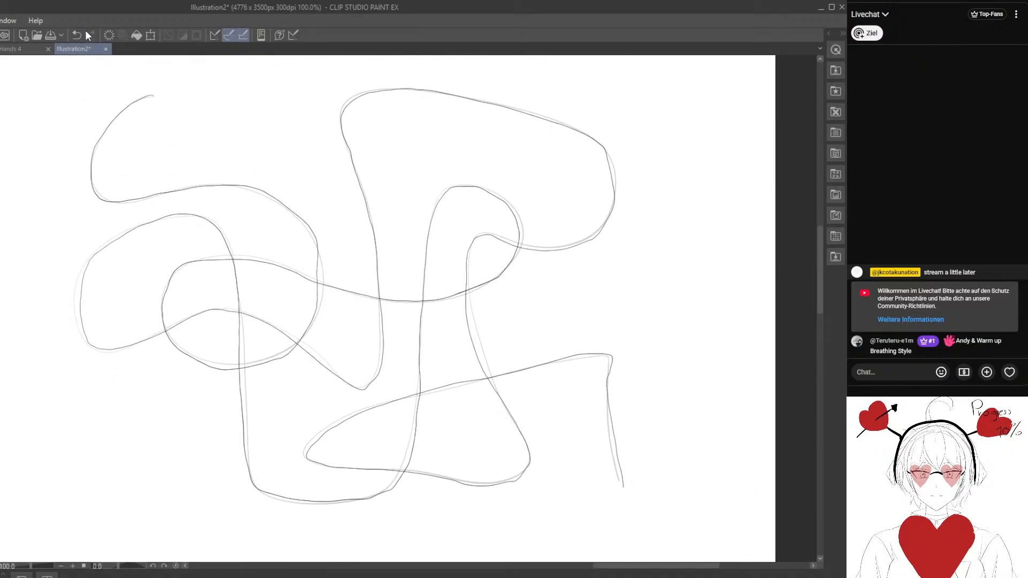
key(ctrl+z)
- Retrace the second looping line with one continuous dark stroke from its upper-left start to its lower-right end
mouse_move(116, 117)
mouse_down()
mouse_move(91, 169)
mouse_move(109, 198)
mouse_move(249, 189)
mouse_up()
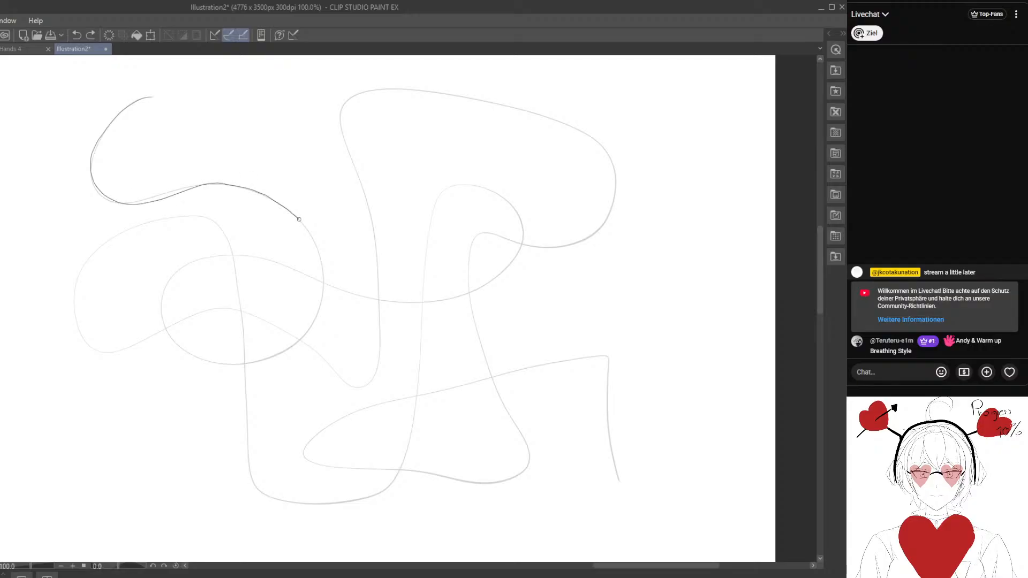
drag(298, 219, 324, 295)
drag(167, 332, 170, 281)
mouse_move(225, 256)
mouse_down()
mouse_move(272, 260)
mouse_move(408, 305)
mouse_move(450, 304)
mouse_move(499, 271)
mouse_up()
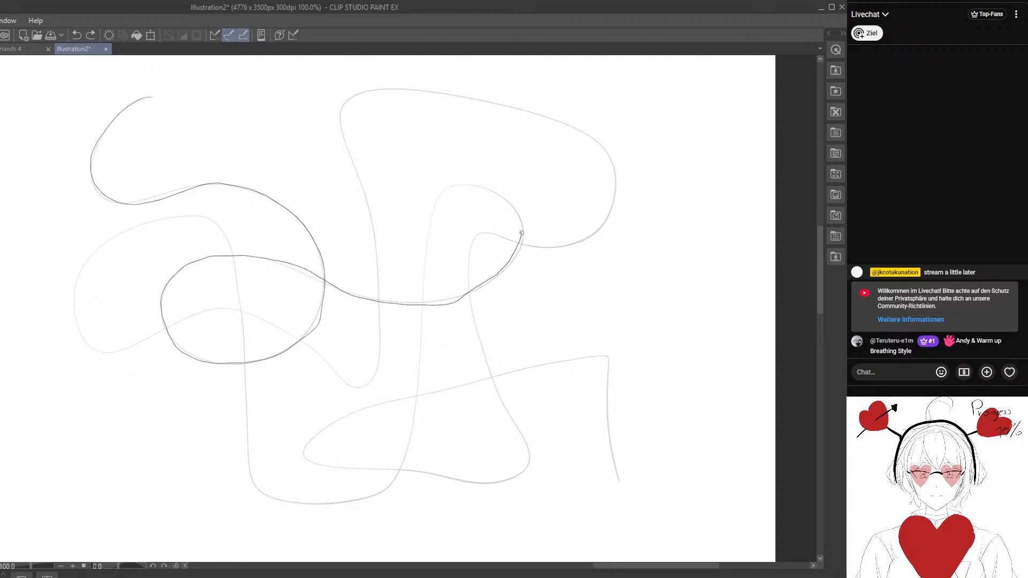
mouse_move(456, 184)
mouse_down()
mouse_move(428, 234)
mouse_move(407, 445)
mouse_up()
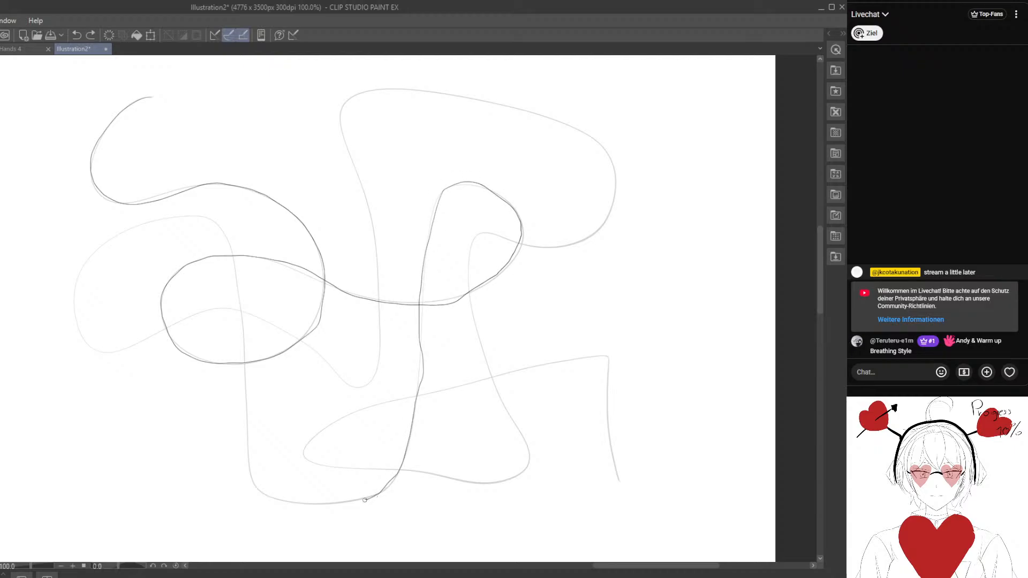
mouse_move(364, 500)
mouse_down()
mouse_move(298, 505)
mouse_move(249, 471)
mouse_move(239, 305)
mouse_up()
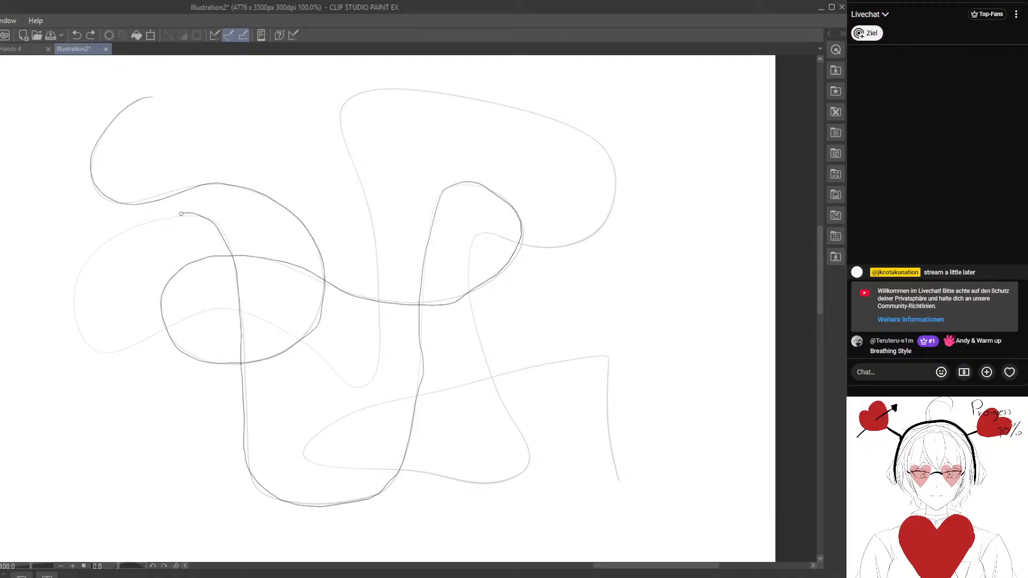
drag(181, 214, 104, 240)
mouse_move(110, 350)
mouse_down()
mouse_move(206, 310)
mouse_move(237, 312)
mouse_move(363, 383)
mouse_move(376, 365)
mouse_move(379, 295)
mouse_move(368, 196)
mouse_up()
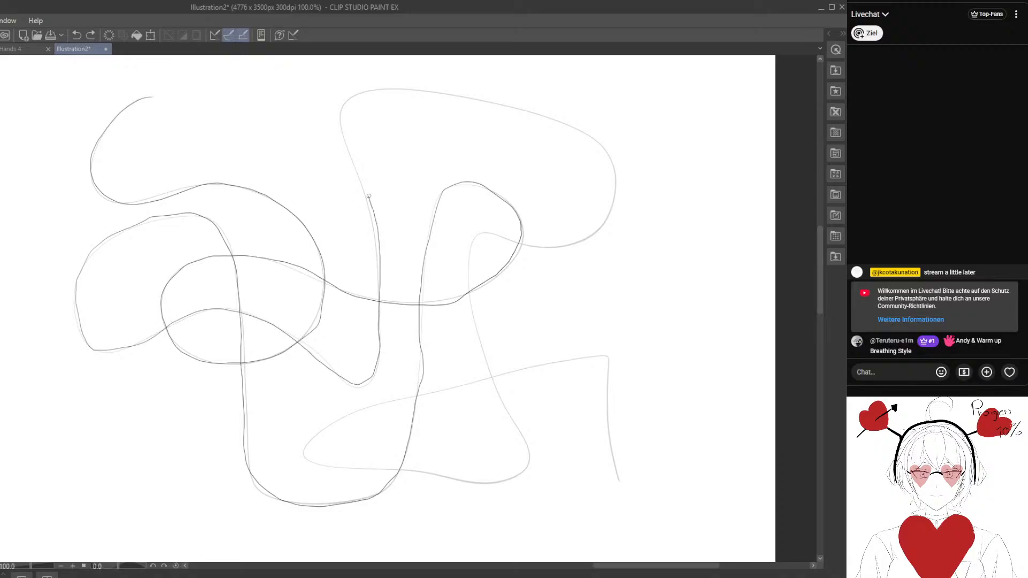
mouse_move(381, 90)
mouse_down()
mouse_move(534, 109)
mouse_move(608, 159)
mouse_move(609, 209)
mouse_up()
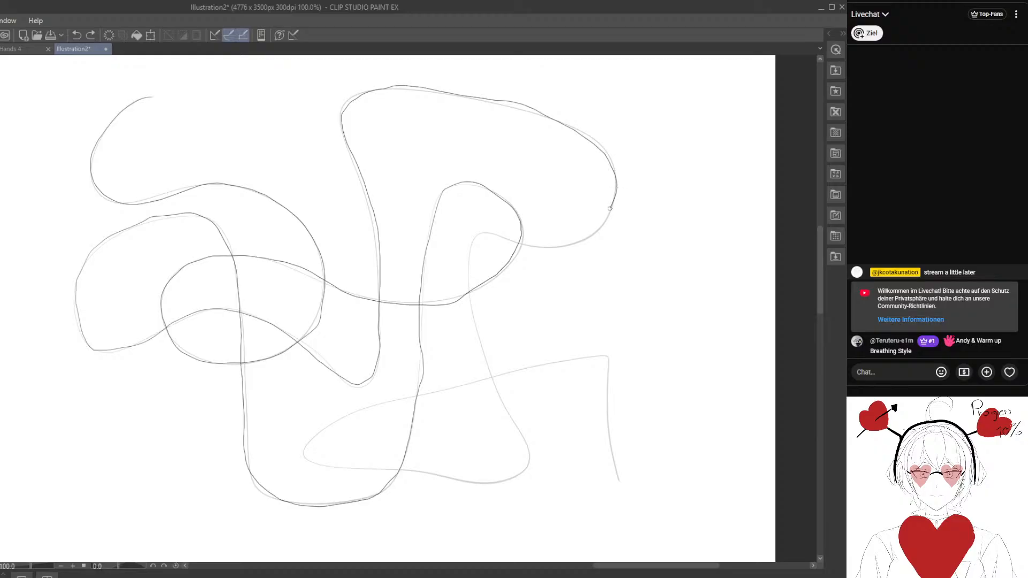
mouse_move(545, 247)
mouse_down()
mouse_move(478, 232)
mouse_move(470, 239)
mouse_move(476, 335)
mouse_up()
mouse_move(489, 374)
mouse_down()
mouse_move(529, 460)
mouse_move(516, 478)
mouse_move(461, 486)
mouse_move(305, 454)
mouse_move(320, 431)
mouse_move(369, 409)
mouse_move(604, 357)
mouse_move(619, 457)
mouse_up()
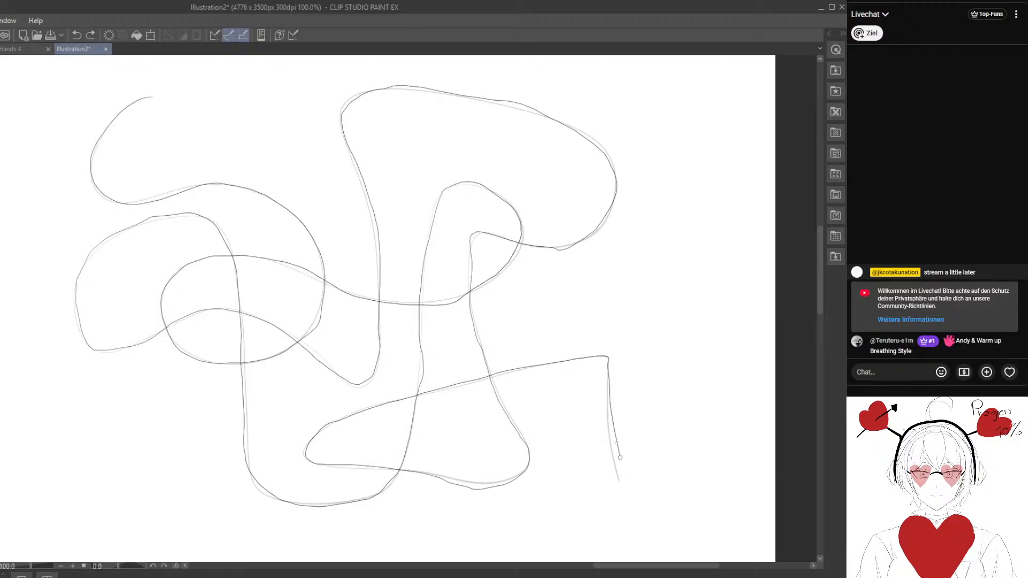
- Draw a third long, light looping line with several rounded loops in the empty area below the second one
mouse_move(380, 432)
mouse_down()
mouse_move(413, 300)
mouse_move(441, 436)
mouse_move(314, 326)
mouse_move(352, 208)
mouse_move(305, 493)
mouse_move(322, 293)
mouse_move(320, 313)
mouse_up()
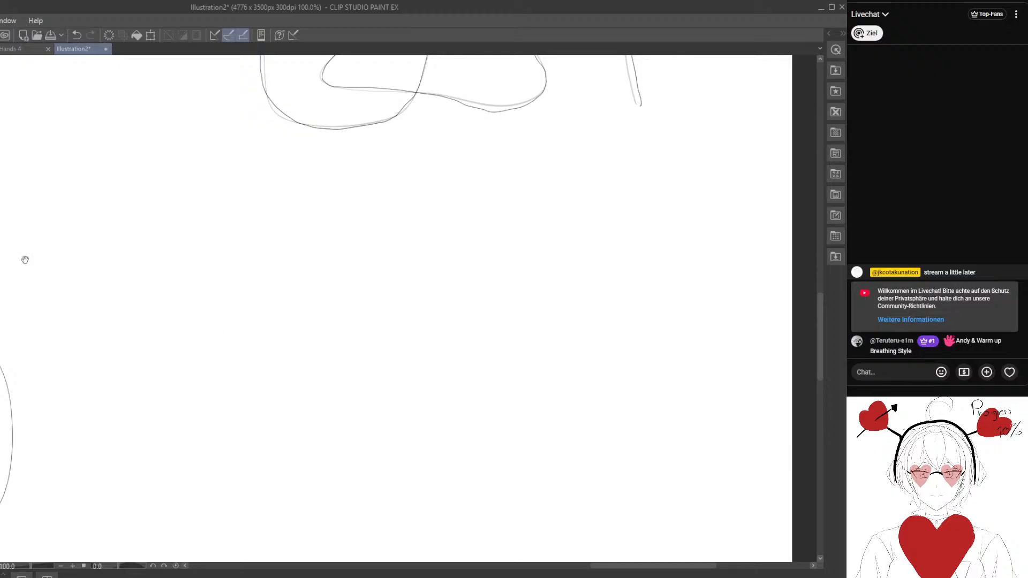
mouse_move(25, 259)
mouse_down()
mouse_move(268, 388)
mouse_move(262, 197)
mouse_move(246, 192)
mouse_move(324, 222)
mouse_move(323, 259)
mouse_move(310, 184)
mouse_up()
mouse_move(228, 117)
mouse_down()
mouse_move(190, 248)
mouse_move(347, 232)
mouse_move(221, 263)
mouse_move(333, 380)
mouse_move(165, 367)
mouse_up()
mouse_move(526, 267)
mouse_down()
mouse_move(439, 257)
mouse_move(411, 448)
mouse_move(246, 464)
mouse_move(279, 300)
mouse_move(272, 176)
mouse_move(374, 139)
mouse_move(417, 259)
mouse_move(593, 284)
mouse_move(733, 264)
mouse_move(630, 206)
mouse_move(584, 371)
mouse_move(569, 242)
mouse_move(491, 142)
mouse_move(399, 205)
mouse_up()
mouse_move(415, 429)
mouse_down()
mouse_move(540, 417)
mouse_move(638, 464)
mouse_up()
drag(507, 416, 460, 392)
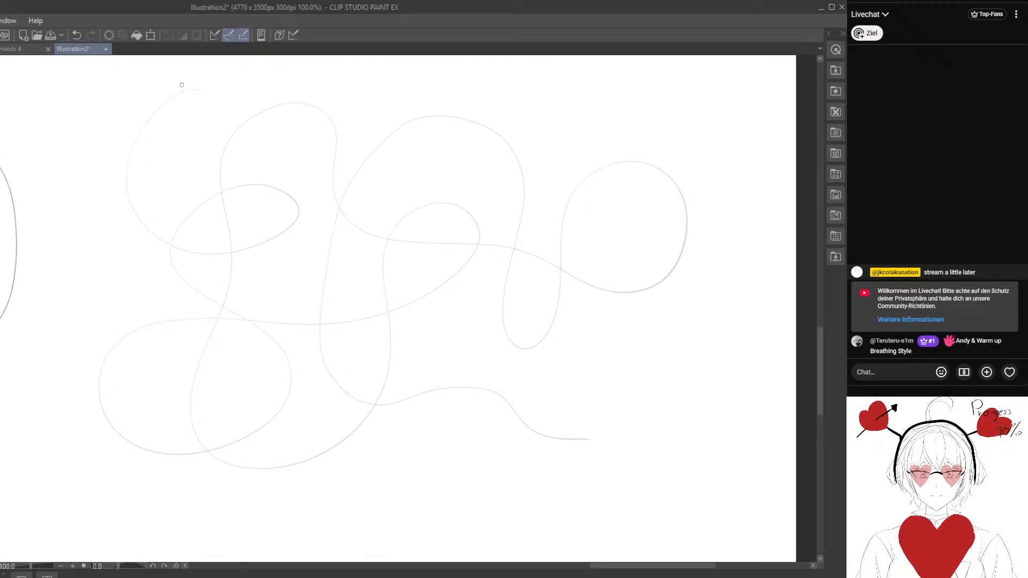
- Trace the entire third looping line with one continuous darker stroke, and undo the trace
mouse_move(195, 91)
mouse_down()
mouse_move(154, 114)
mouse_move(128, 167)
mouse_move(139, 218)
mouse_up()
mouse_move(188, 251)
mouse_down()
mouse_move(254, 248)
mouse_move(296, 217)
mouse_move(283, 193)
mouse_move(233, 189)
mouse_up()
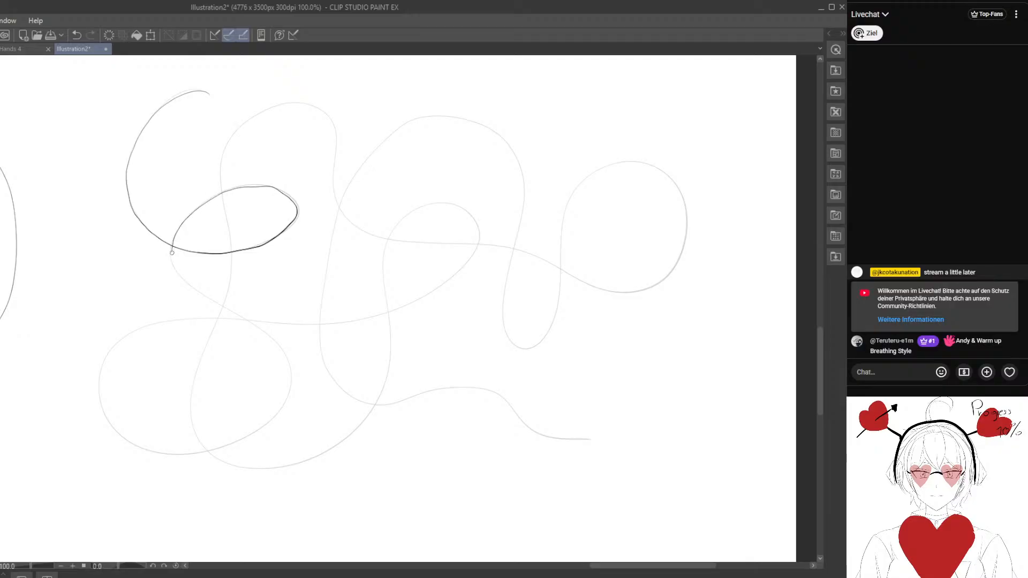
mouse_move(189, 279)
mouse_down()
mouse_move(286, 349)
mouse_move(288, 400)
mouse_move(233, 439)
mouse_move(176, 452)
mouse_move(121, 438)
mouse_move(99, 402)
mouse_move(115, 346)
mouse_move(173, 321)
mouse_move(326, 325)
mouse_move(411, 305)
mouse_move(465, 265)
mouse_up()
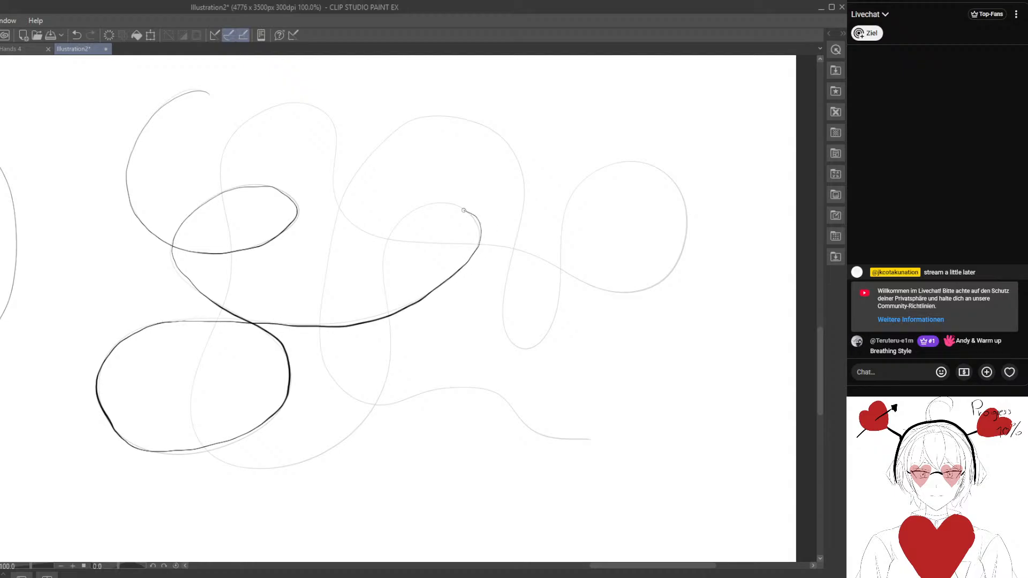
mouse_move(423, 206)
mouse_down()
mouse_move(385, 250)
mouse_move(386, 376)
mouse_move(366, 423)
mouse_move(279, 469)
mouse_move(223, 463)
mouse_move(206, 449)
mouse_move(189, 387)
mouse_move(230, 295)
mouse_move(236, 257)
mouse_move(221, 182)
mouse_move(236, 136)
mouse_up()
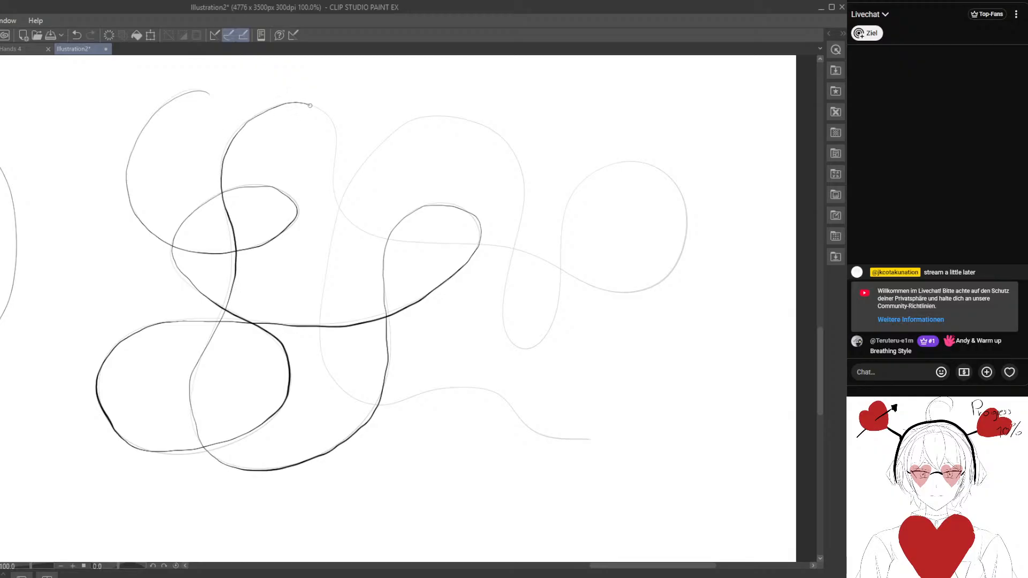
mouse_move(310, 106)
mouse_down()
mouse_move(337, 131)
mouse_move(338, 204)
mouse_move(354, 229)
mouse_move(388, 248)
mouse_move(512, 252)
mouse_move(623, 291)
mouse_move(664, 277)
mouse_up()
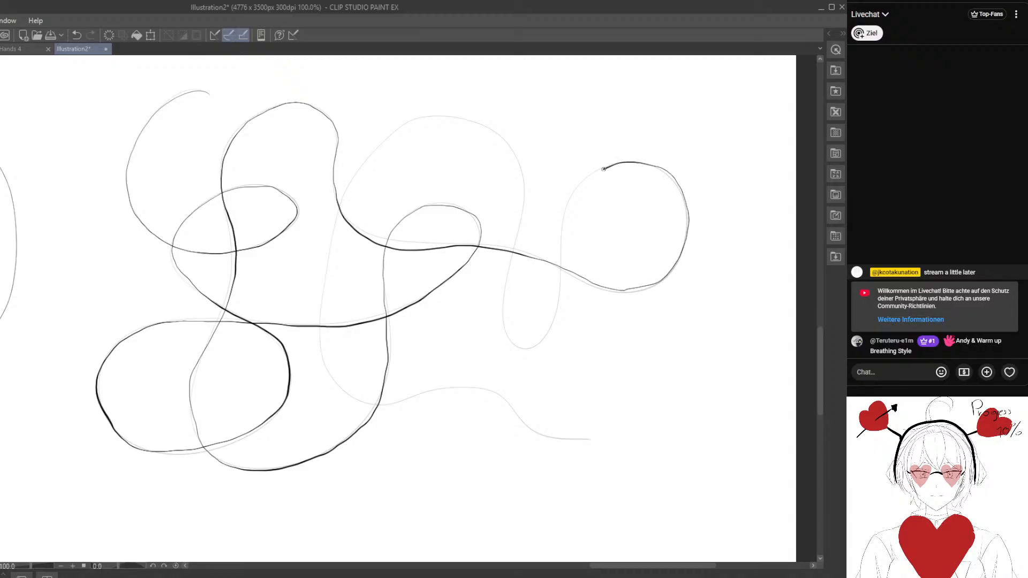
mouse_move(604, 169)
mouse_down()
mouse_move(572, 203)
mouse_move(544, 340)
mouse_move(512, 343)
mouse_up()
drag(498, 304, 513, 247)
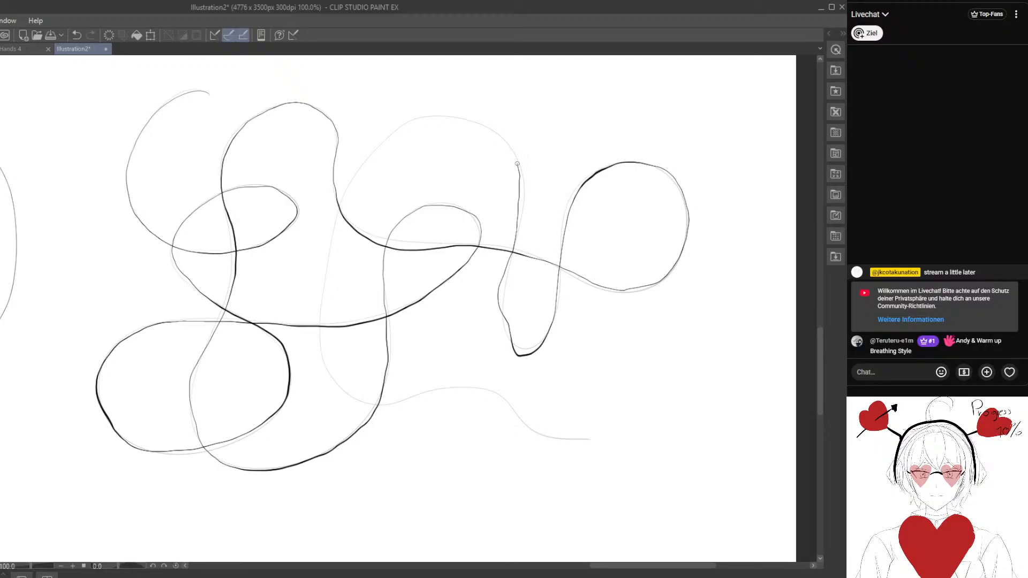
drag(470, 120, 431, 113)
mouse_move(366, 166)
mouse_down()
mouse_move(329, 249)
mouse_move(319, 343)
mouse_move(335, 386)
mouse_move(381, 407)
mouse_move(425, 389)
mouse_move(480, 388)
mouse_move(531, 429)
mouse_move(589, 440)
mouse_up()
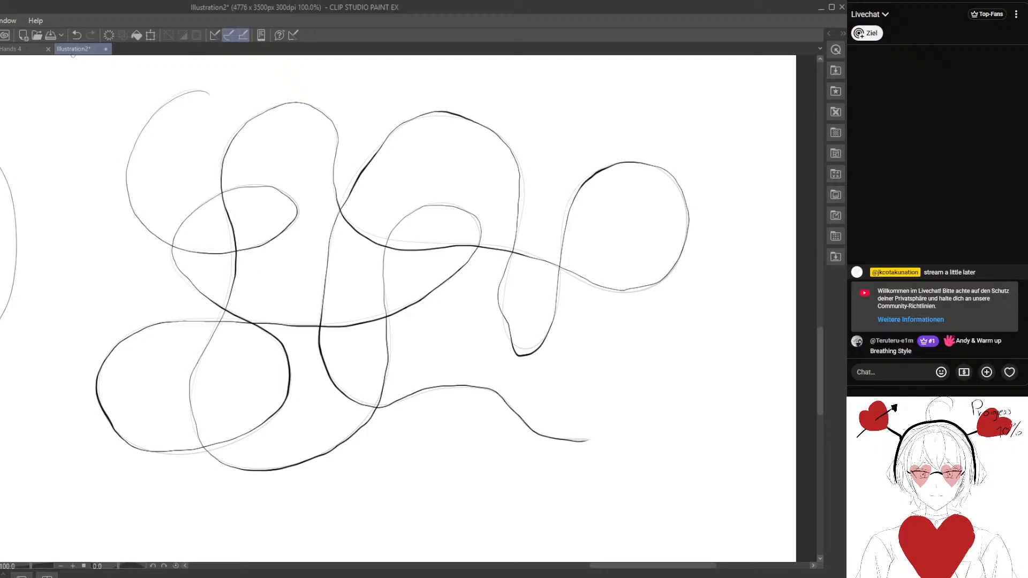
click(78, 35)
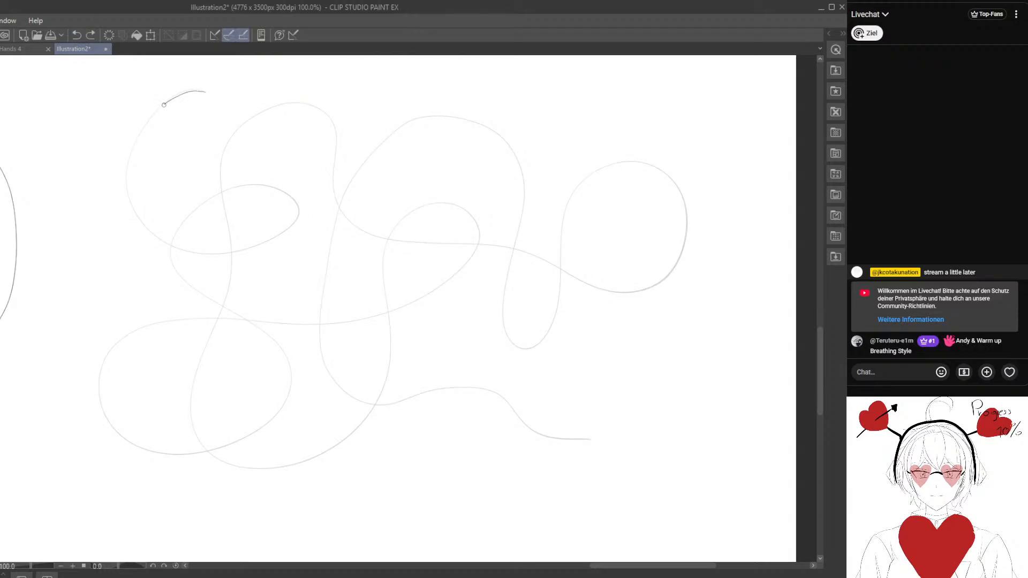
- Trace the third looping line again in one continuous dark stroke, following every loop to its lower-right tail
mouse_move(163, 104)
mouse_down()
mouse_move(131, 153)
mouse_move(126, 189)
mouse_move(158, 237)
mouse_move(228, 252)
mouse_move(301, 212)
mouse_up()
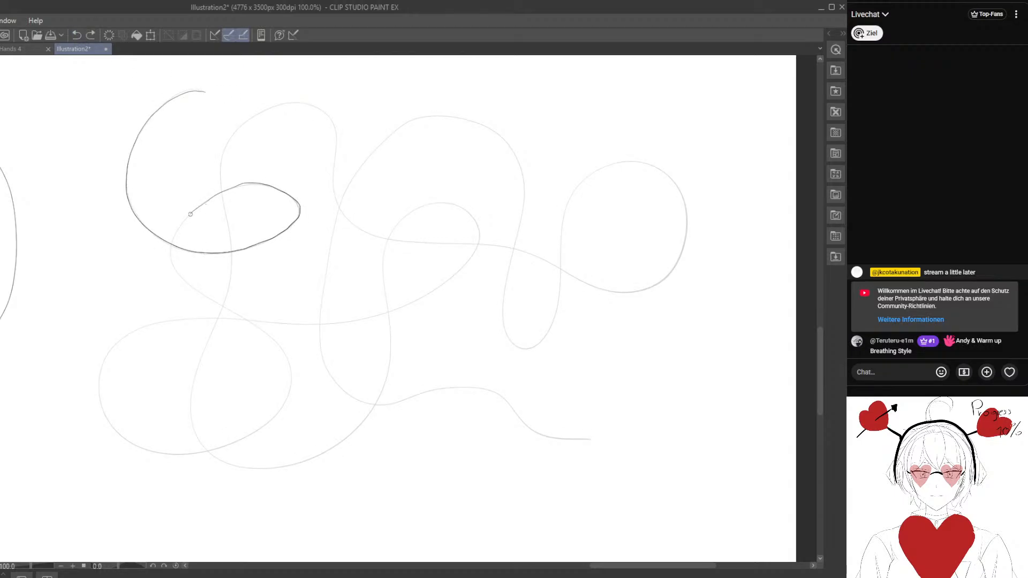
mouse_move(198, 289)
mouse_down()
mouse_move(274, 342)
mouse_move(291, 381)
mouse_move(284, 410)
mouse_move(212, 450)
mouse_up()
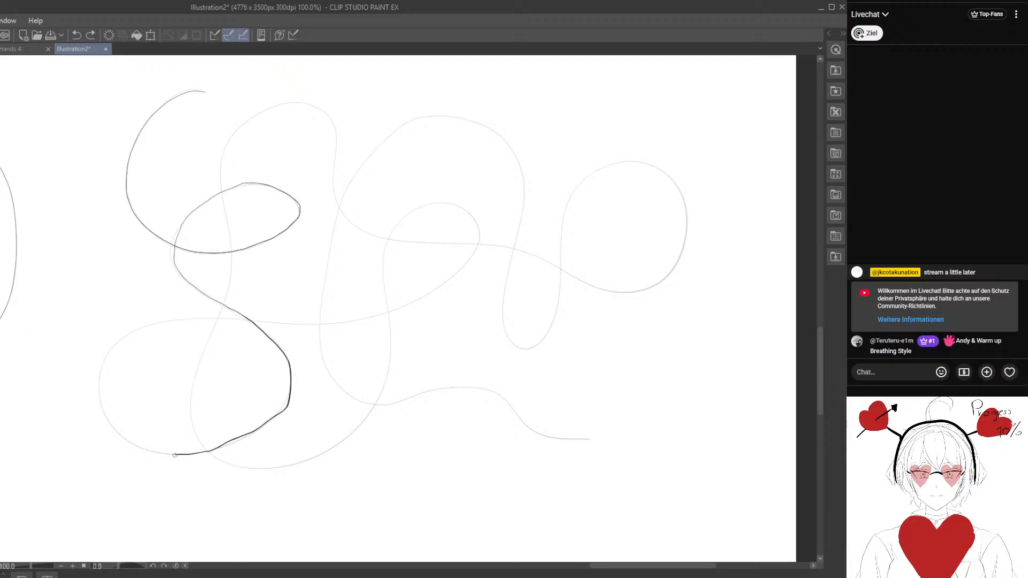
drag(132, 446, 106, 417)
mouse_move(163, 321)
mouse_down()
mouse_move(393, 314)
mouse_move(462, 273)
mouse_up()
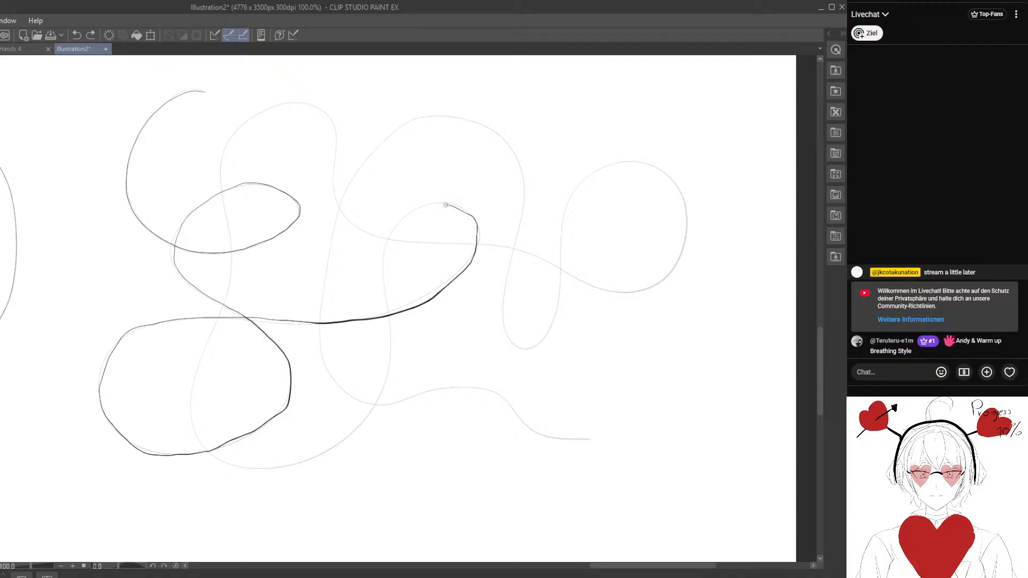
mouse_move(385, 259)
mouse_down()
mouse_move(377, 396)
mouse_move(347, 436)
mouse_move(287, 465)
mouse_move(230, 463)
mouse_move(194, 413)
mouse_move(233, 271)
mouse_up()
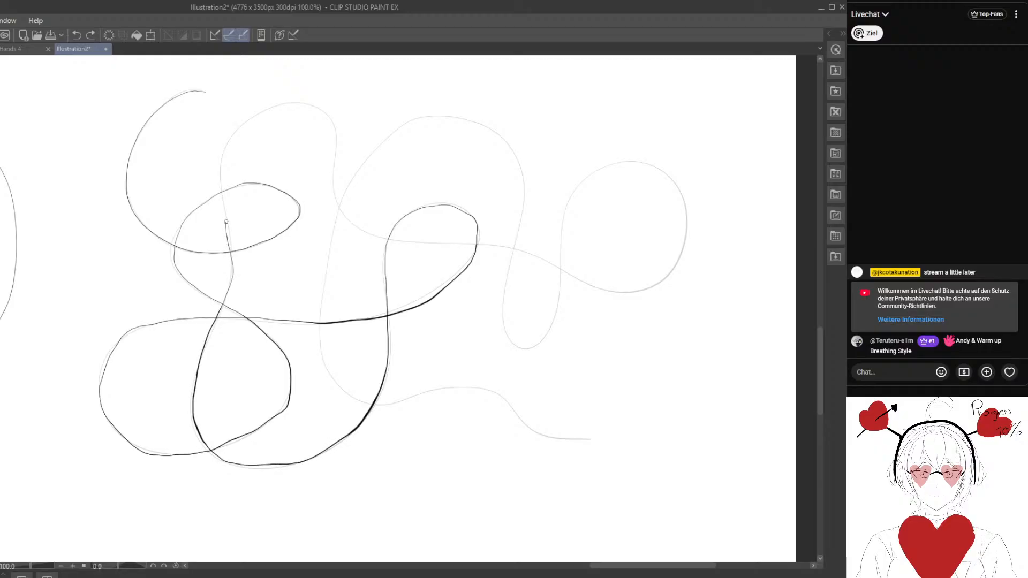
drag(221, 185, 231, 135)
mouse_move(305, 105)
mouse_down()
mouse_move(337, 130)
mouse_move(336, 202)
mouse_move(355, 228)
mouse_move(480, 246)
mouse_up()
mouse_move(564, 271)
mouse_down()
mouse_move(616, 288)
mouse_move(674, 267)
mouse_up()
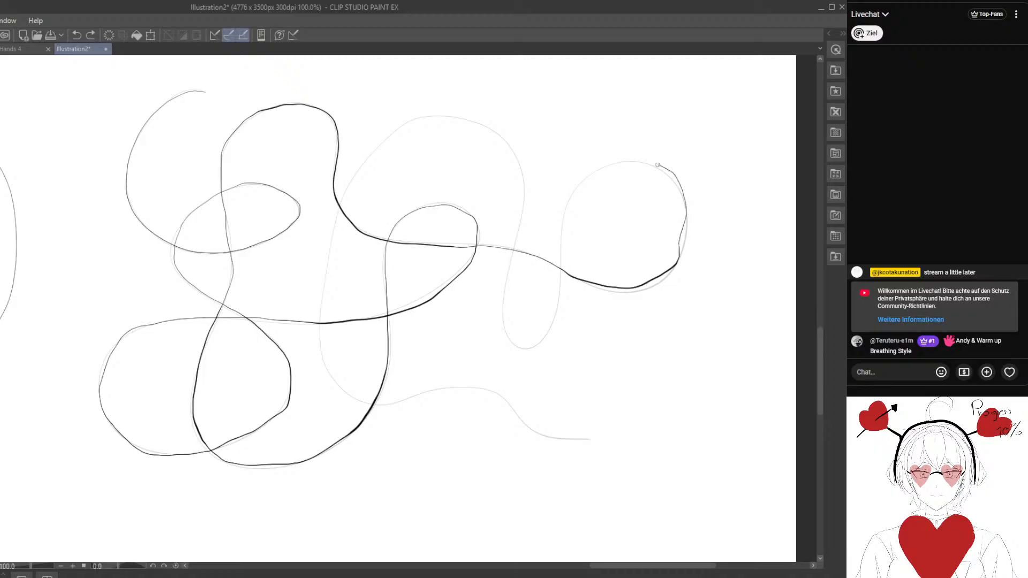
mouse_move(613, 162)
mouse_down()
mouse_move(580, 185)
mouse_move(549, 327)
mouse_move(521, 351)
mouse_move(498, 304)
mouse_move(522, 192)
mouse_up()
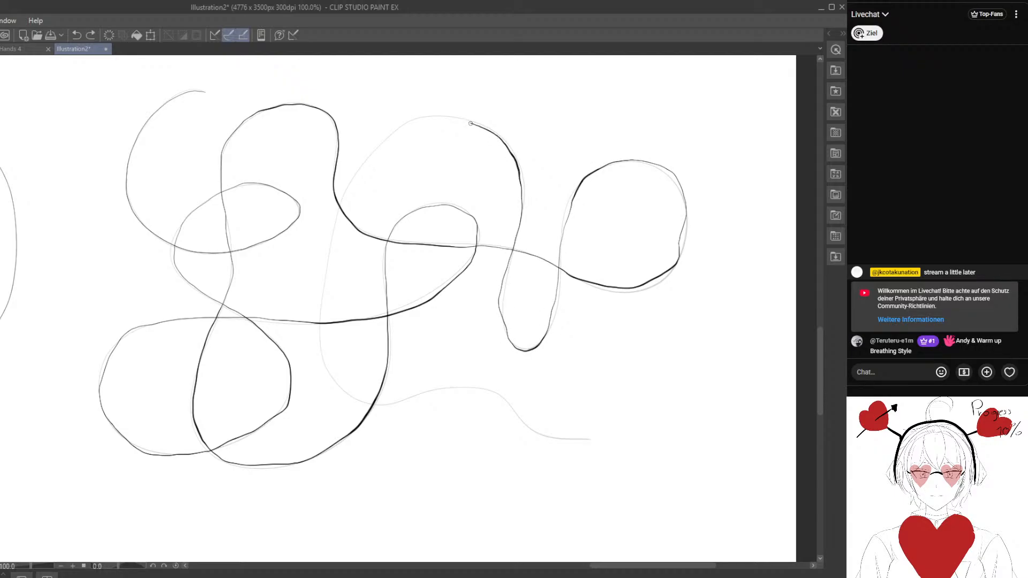
mouse_move(392, 137)
mouse_down()
mouse_move(334, 226)
mouse_move(321, 341)
mouse_move(337, 391)
mouse_move(364, 408)
mouse_move(463, 378)
mouse_move(558, 437)
mouse_up()
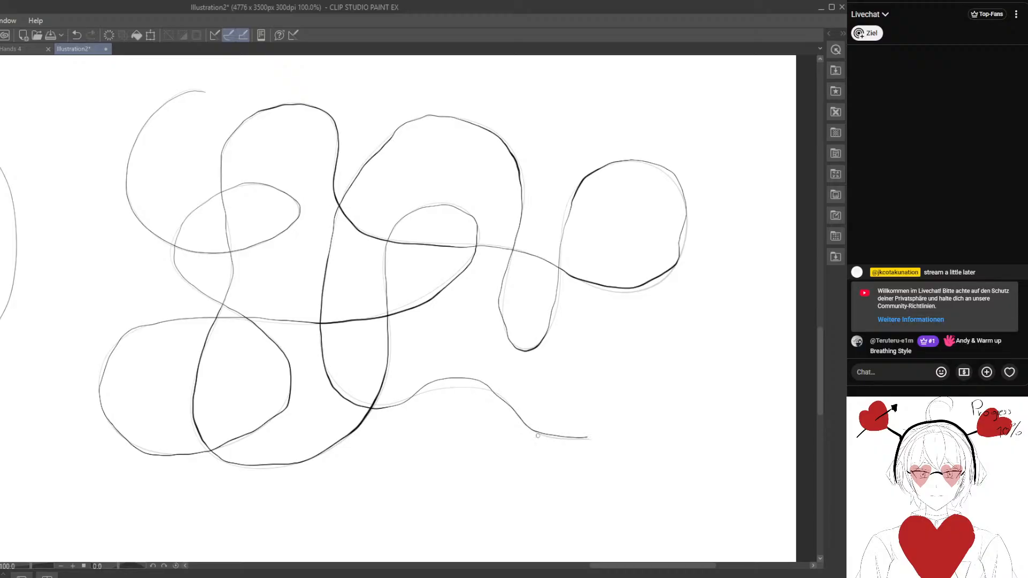
- Draw a fourth long, light looping line with wide overlapping curves in the empty area below the third one
mouse_move(372, 379)
mouse_down()
mouse_move(332, 144)
mouse_move(351, 88)
mouse_up()
mouse_move(324, 316)
mouse_down()
mouse_move(421, 124)
mouse_move(461, 248)
mouse_move(440, 225)
mouse_up()
mouse_move(306, 281)
mouse_down()
mouse_move(313, 350)
mouse_move(316, 234)
mouse_move(330, 236)
mouse_move(317, 255)
mouse_move(359, 286)
mouse_move(239, 261)
mouse_move(213, 220)
mouse_move(216, 228)
mouse_up()
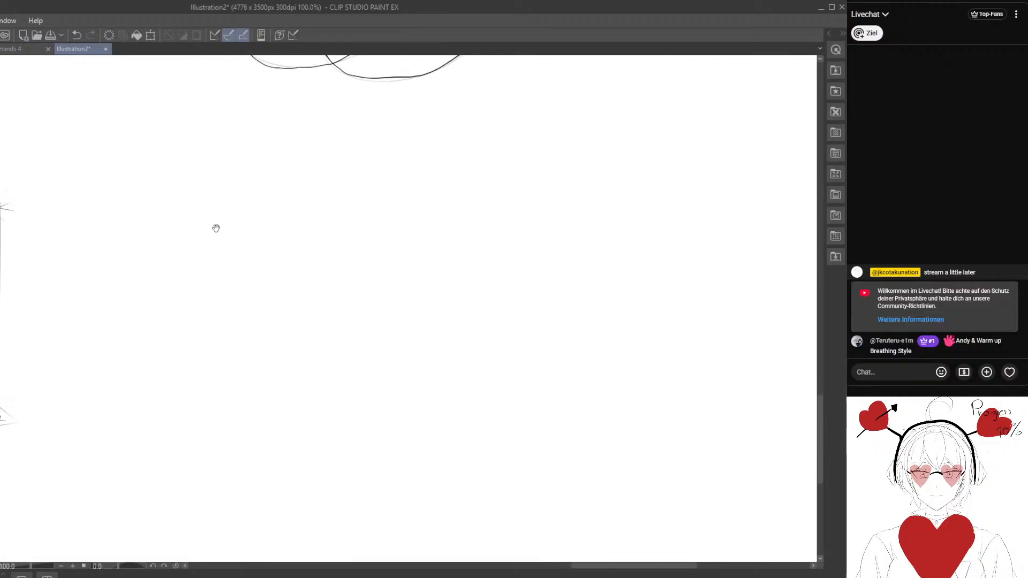
mouse_move(224, 158)
mouse_down()
mouse_move(335, 259)
mouse_move(273, 294)
mouse_move(544, 231)
mouse_move(341, 438)
mouse_move(264, 193)
mouse_move(103, 467)
mouse_move(202, 401)
mouse_move(435, 424)
mouse_move(588, 166)
mouse_move(522, 475)
mouse_move(675, 405)
mouse_up()
drag(588, 424, 548, 412)
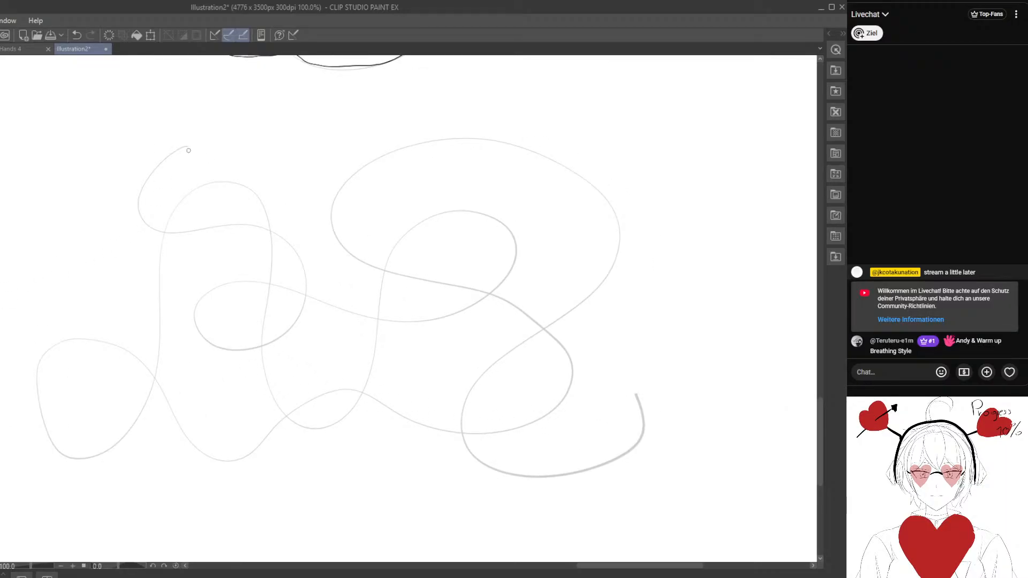
- Trace the whole fourth looping line with one continuous darker stroke, and undo the trace
drag(176, 151, 141, 191)
mouse_move(157, 229)
mouse_down()
mouse_move(265, 231)
mouse_move(301, 266)
mouse_up()
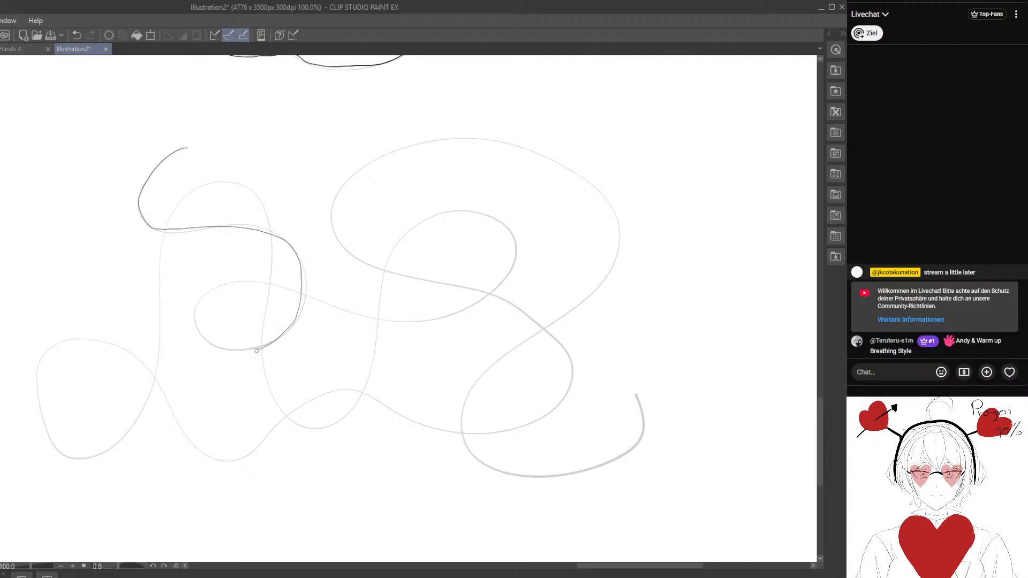
drag(257, 350, 206, 347)
mouse_move(194, 313)
mouse_down()
mouse_move(235, 280)
mouse_move(437, 319)
mouse_move(489, 296)
mouse_move(514, 260)
mouse_up()
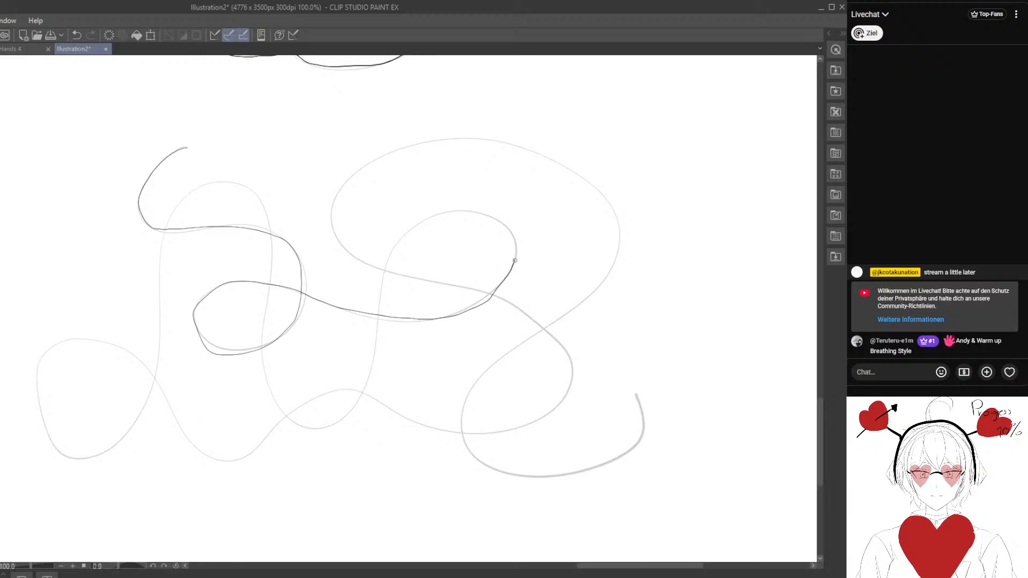
drag(472, 213, 420, 223)
mouse_move(389, 264)
mouse_down()
mouse_move(351, 408)
mouse_move(309, 426)
mouse_move(260, 350)
mouse_move(270, 231)
mouse_up()
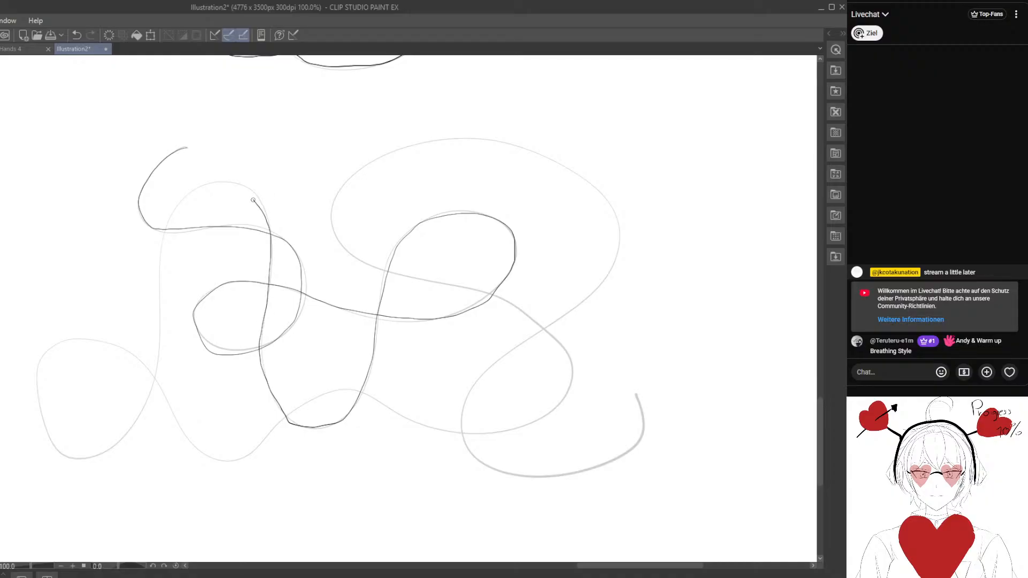
mouse_move(195, 190)
mouse_down()
mouse_move(161, 236)
mouse_move(150, 380)
mouse_up()
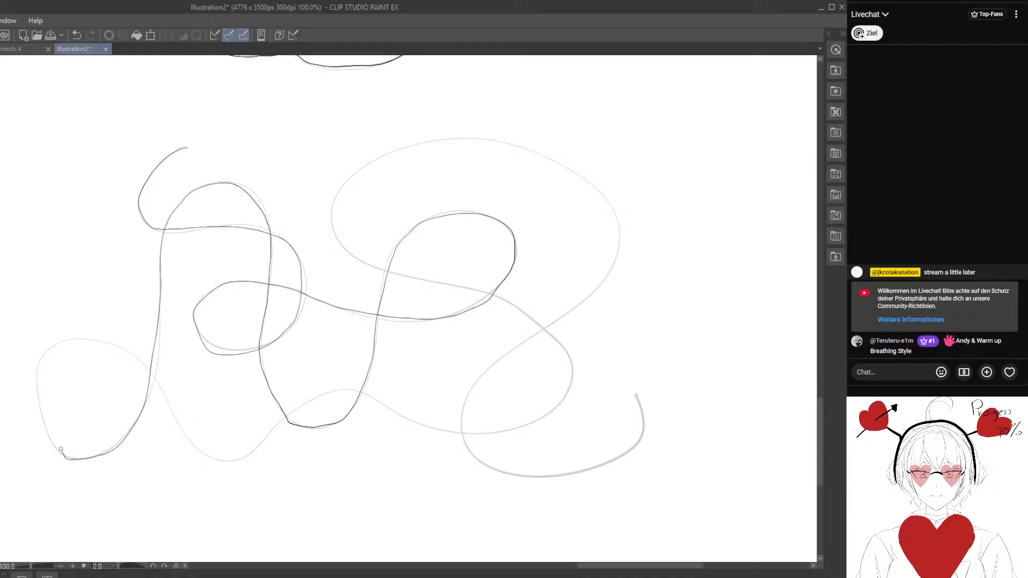
mouse_move(60, 450)
mouse_down()
mouse_move(42, 420)
mouse_move(36, 380)
mouse_up()
drag(116, 342, 159, 378)
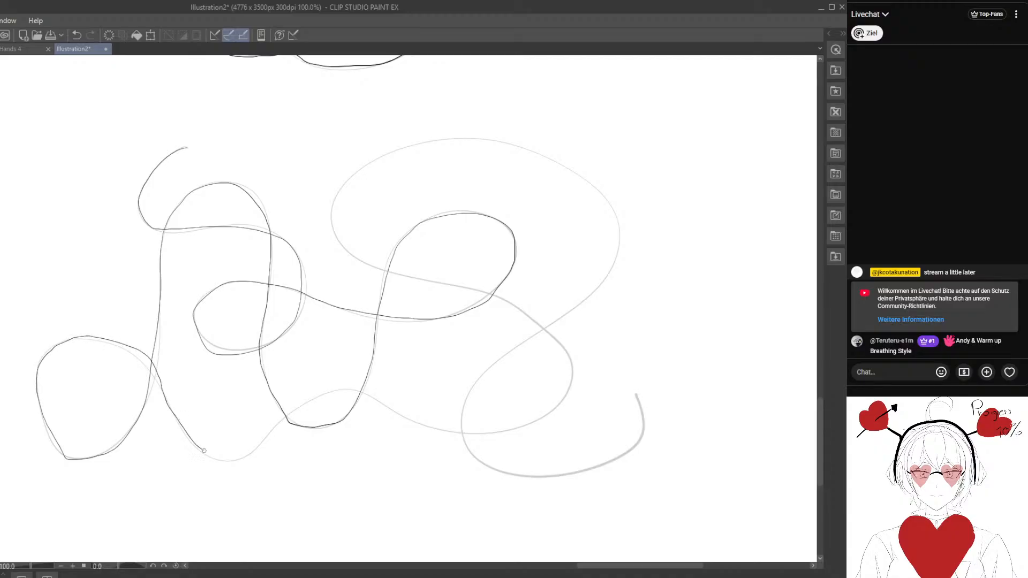
mouse_move(250, 452)
mouse_down()
mouse_move(298, 406)
mouse_move(345, 390)
mouse_move(440, 429)
mouse_move(506, 429)
mouse_up()
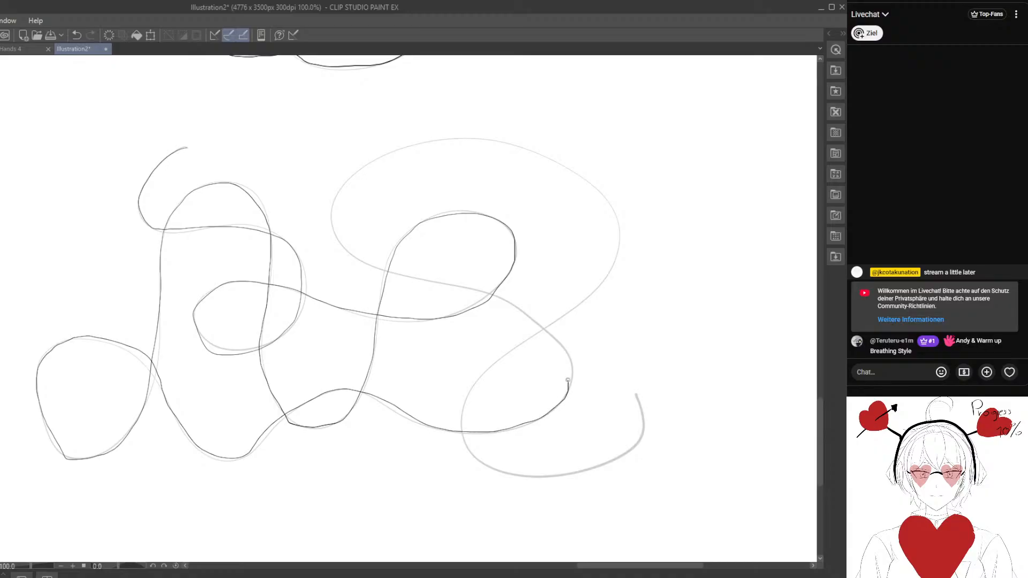
mouse_move(565, 352)
mouse_down()
mouse_move(490, 292)
mouse_move(374, 267)
mouse_up()
mouse_move(330, 212)
mouse_down()
mouse_move(360, 162)
mouse_move(451, 137)
mouse_move(528, 152)
mouse_move(589, 182)
mouse_move(616, 224)
mouse_up()
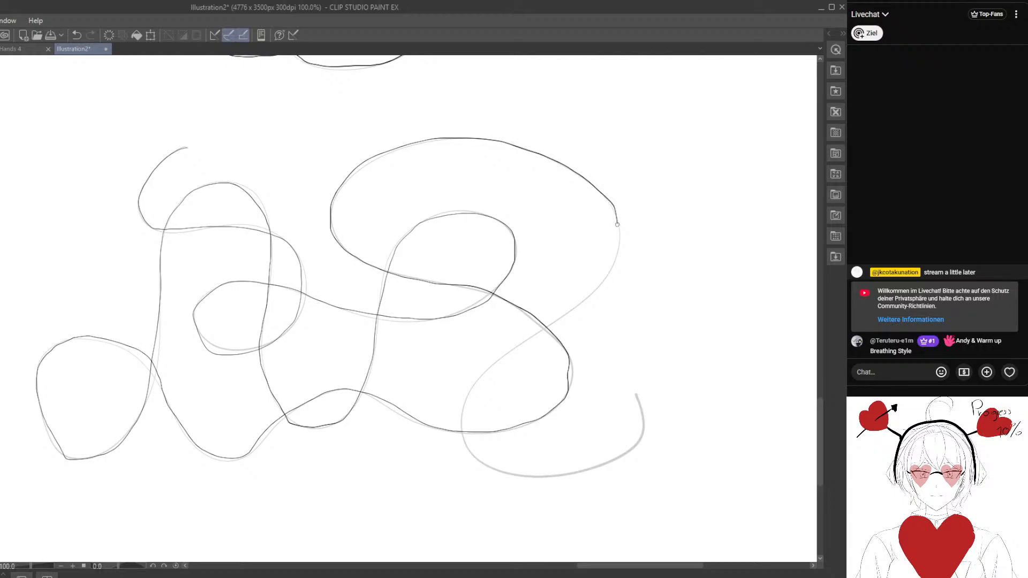
mouse_move(590, 295)
mouse_down()
mouse_move(495, 361)
mouse_move(471, 392)
mouse_up()
mouse_move(495, 468)
mouse_down()
mouse_move(606, 465)
mouse_move(647, 435)
mouse_up()
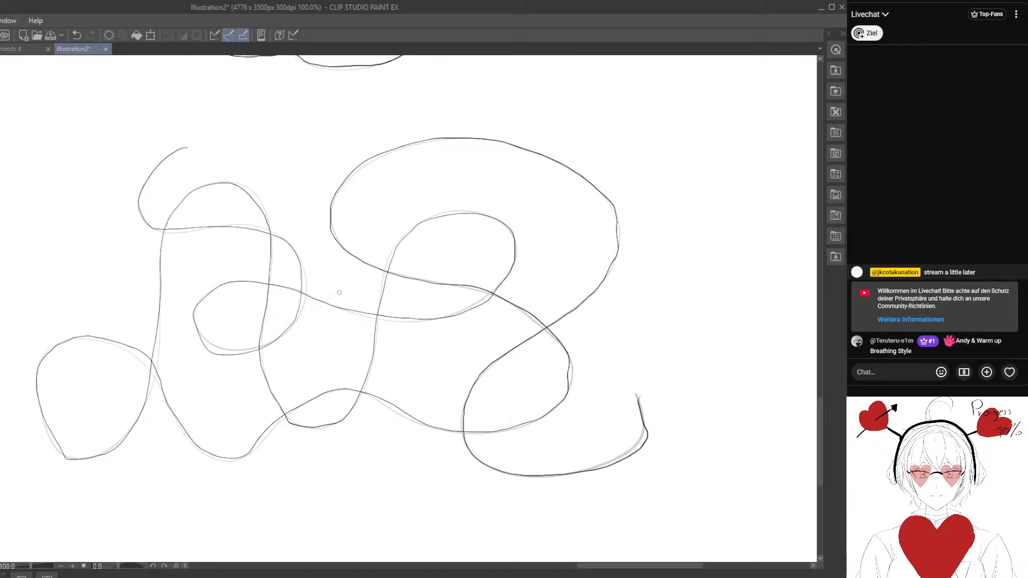
click(72, 37)
- Retrace the fourth looping line in one continuous dark stroke from its upper-left start to its hooked lower-right end
mouse_move(186, 147)
mouse_down()
mouse_move(142, 197)
mouse_move(206, 227)
mouse_move(293, 245)
mouse_up()
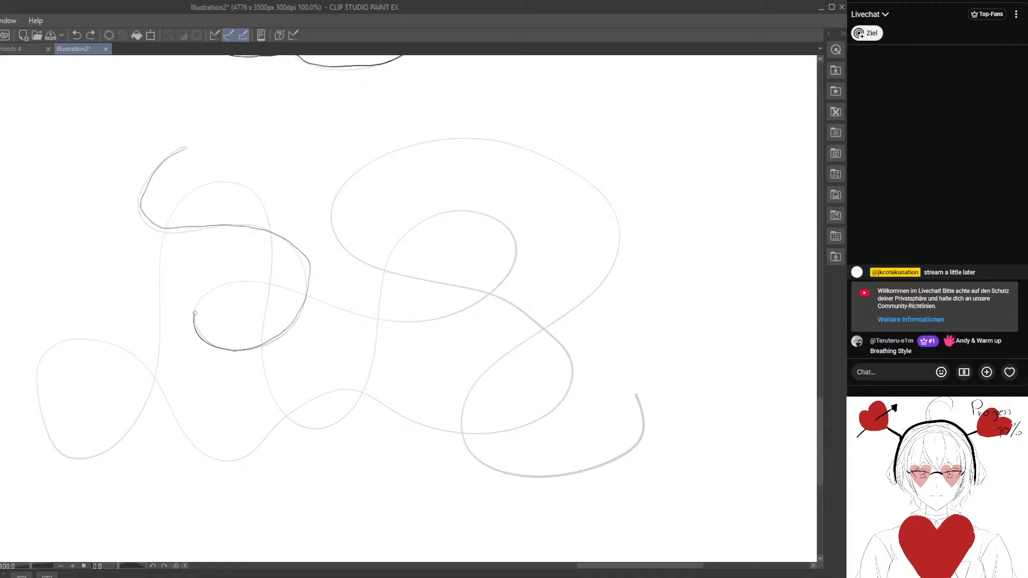
mouse_move(195, 313)
mouse_down()
mouse_move(231, 282)
mouse_move(288, 291)
mouse_up()
mouse_move(366, 316)
mouse_down()
mouse_move(441, 321)
mouse_move(487, 296)
mouse_move(517, 256)
mouse_move(508, 230)
mouse_move(484, 214)
mouse_move(415, 227)
mouse_move(381, 277)
mouse_move(362, 400)
mouse_move(324, 426)
mouse_move(281, 416)
mouse_move(263, 365)
mouse_move(271, 242)
mouse_move(261, 198)
mouse_move(235, 181)
mouse_move(185, 196)
mouse_move(159, 278)
mouse_move(141, 416)
mouse_move(109, 450)
mouse_move(67, 456)
mouse_move(35, 395)
mouse_move(42, 349)
mouse_move(84, 340)
mouse_move(136, 356)
mouse_move(213, 458)
mouse_move(243, 456)
mouse_move(346, 395)
mouse_move(471, 432)
mouse_move(554, 407)
mouse_move(573, 376)
mouse_move(555, 337)
mouse_move(493, 295)
mouse_move(377, 266)
mouse_move(337, 236)
mouse_move(329, 192)
mouse_move(387, 152)
mouse_move(465, 140)
mouse_move(546, 157)
mouse_move(612, 200)
mouse_move(620, 260)
mouse_move(485, 372)
mouse_move(460, 417)
mouse_move(477, 458)
mouse_move(523, 476)
mouse_move(612, 458)
mouse_move(643, 434)
mouse_move(635, 395)
mouse_up()
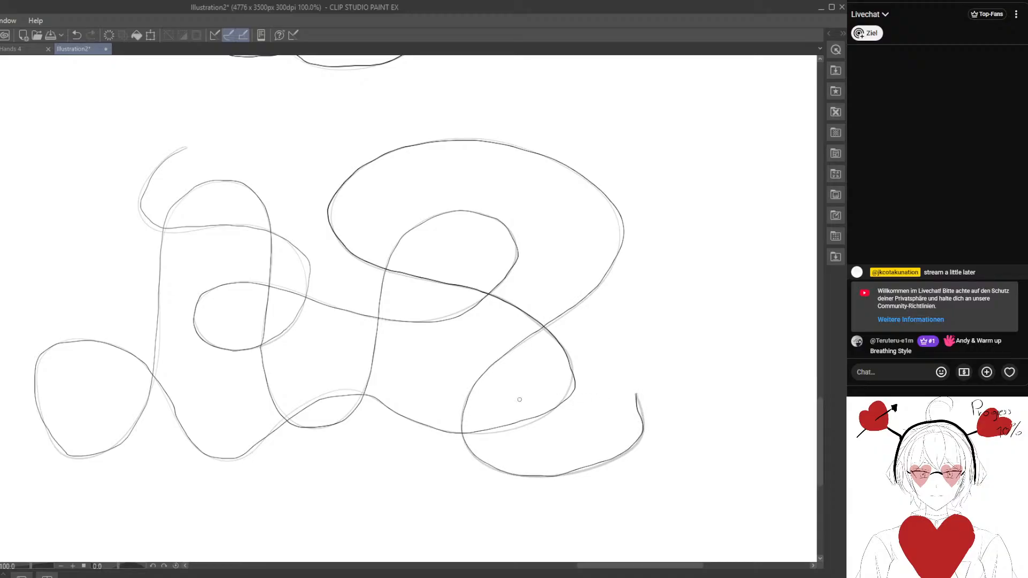
- Look over the whole page of line exercises and close that illustration, leaving the Hands 4 canvas open
scroll(519, 399, down, 5)
mouse_move(385, 264)
mouse_down()
mouse_move(360, 305)
mouse_move(359, 417)
mouse_up()
scroll(234, 334, down, 1)
scroll(234, 335, down, 1)
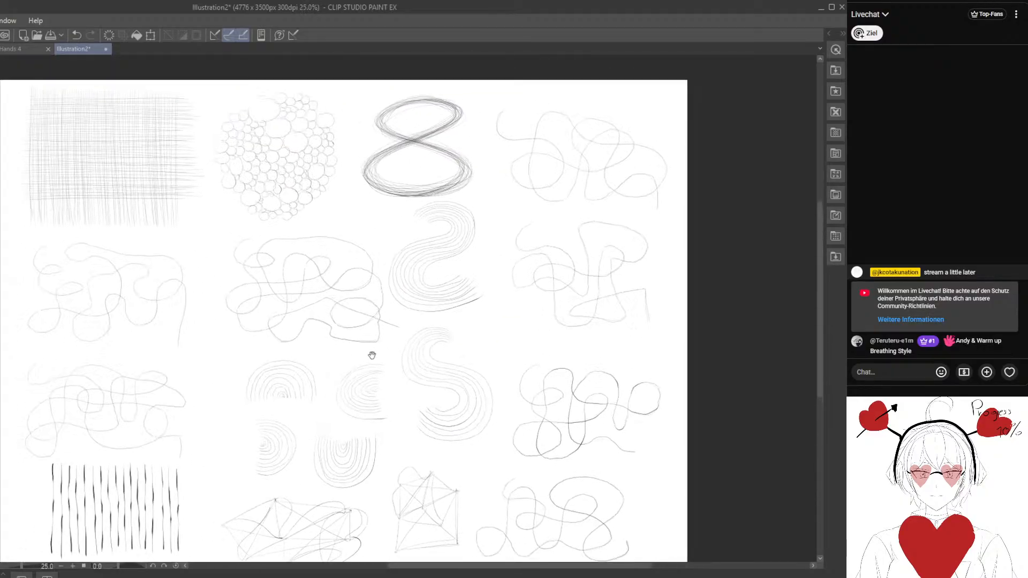
drag(372, 355, 404, 333)
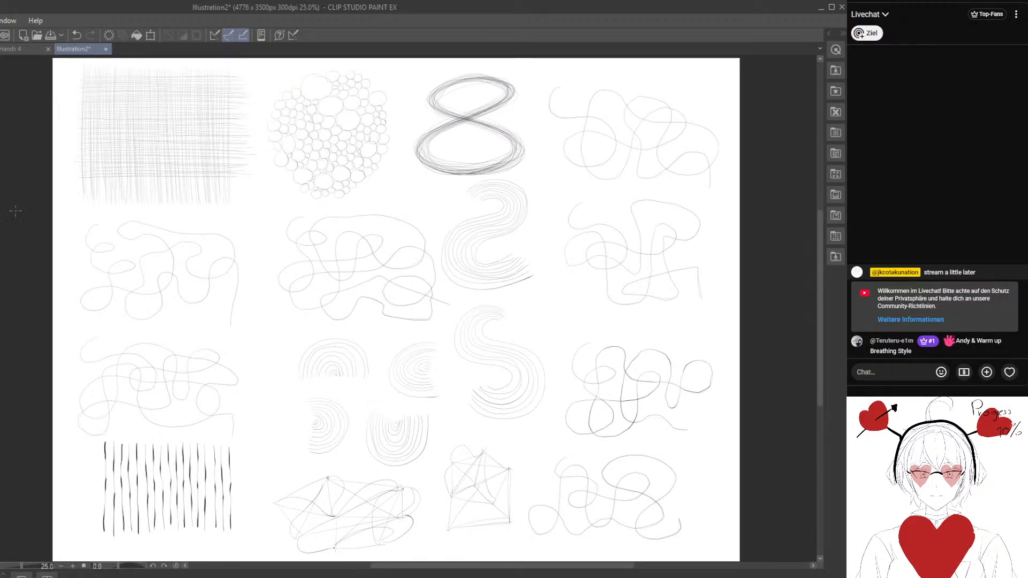
click(106, 49)
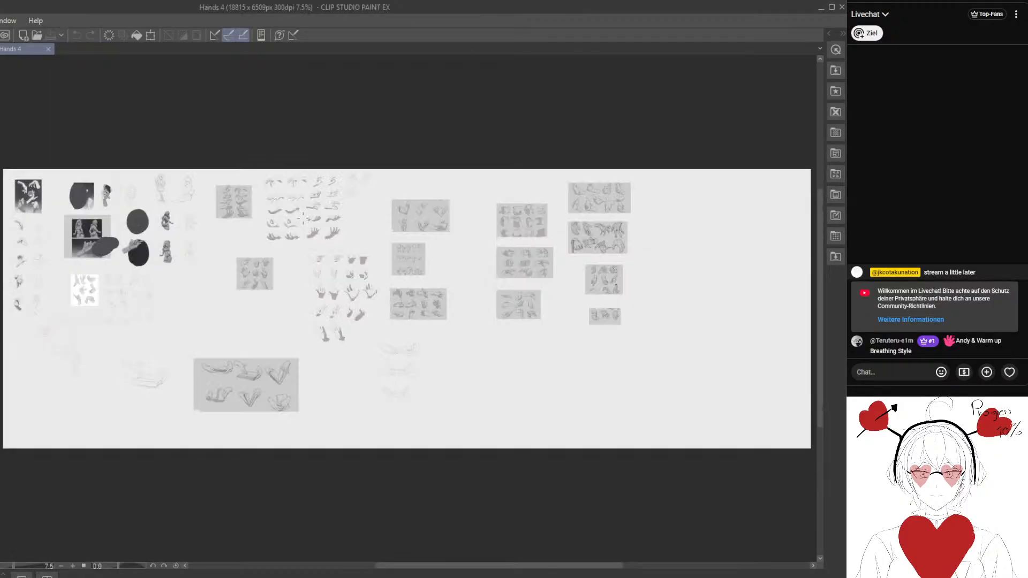
- Examine the reference sheet of hands holding books on the Hands 4 canvas
scroll(264, 405, up, 10)
drag(262, 257, 419, 328)
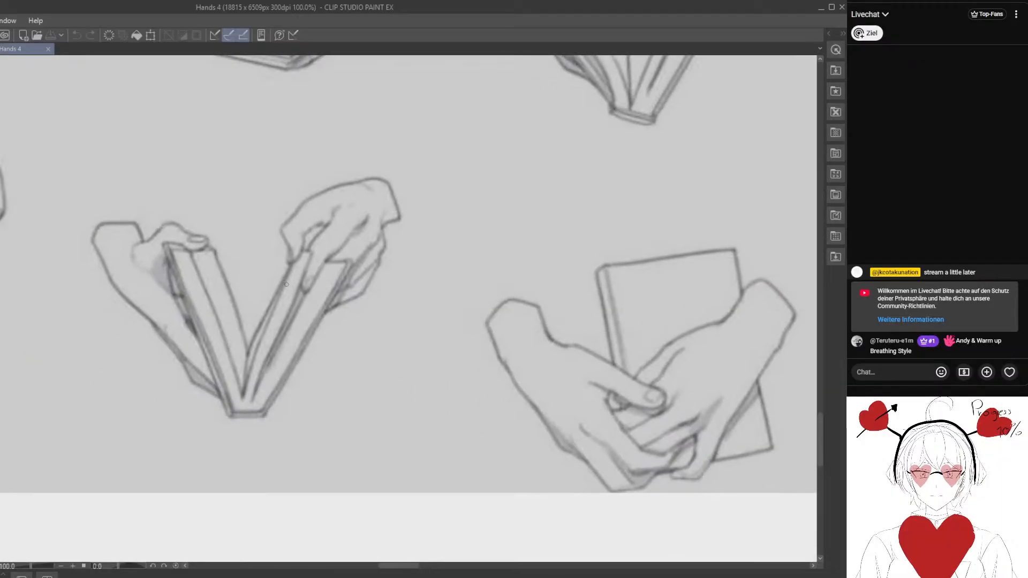
scroll(305, 294, down, 3)
scroll(305, 295, down, 1)
drag(314, 200, 315, 326)
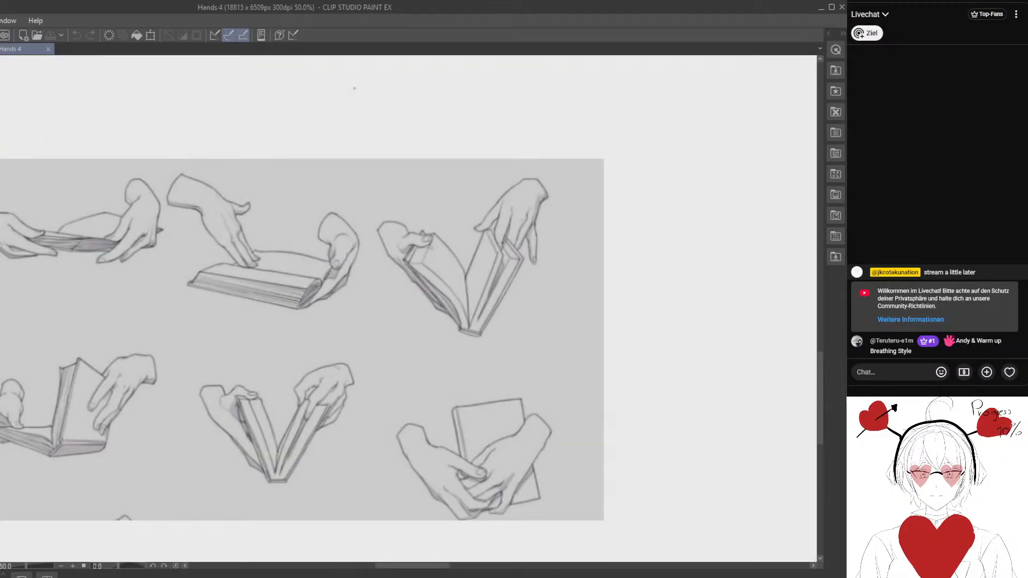
mouse_move(212, 174)
mouse_down()
mouse_move(313, 330)
mouse_move(333, 383)
mouse_move(333, 463)
mouse_move(282, 149)
mouse_up()
scroll(333, 462, up, 3)
drag(347, 427, 299, 321)
scroll(300, 321, down, 2)
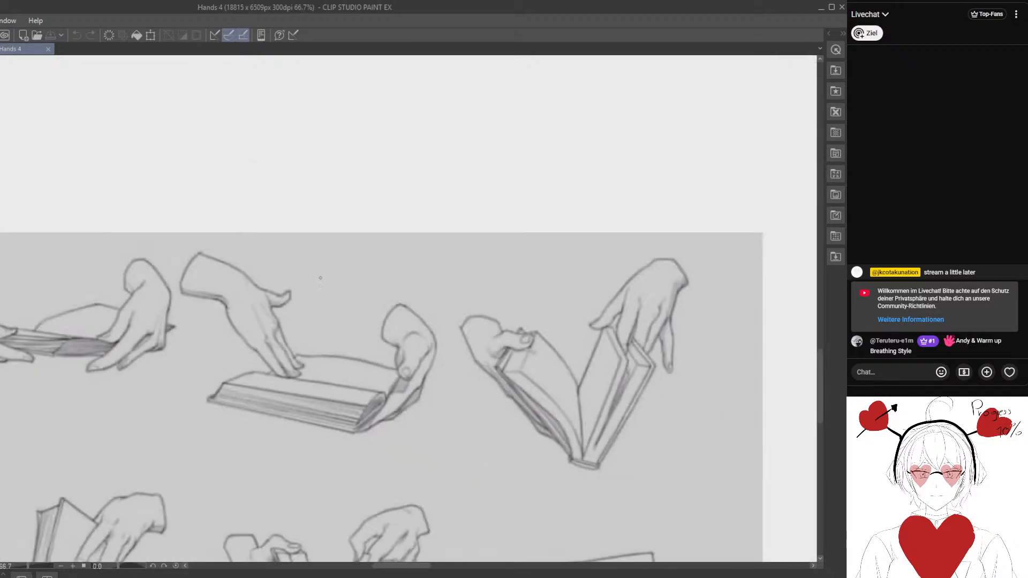
- Study the upper-row reference of one hand resting on an open book while the other hand supports its side
mouse_move(300, 278)
mouse_down()
mouse_move(292, 229)
mouse_move(271, 240)
mouse_move(264, 222)
mouse_up()
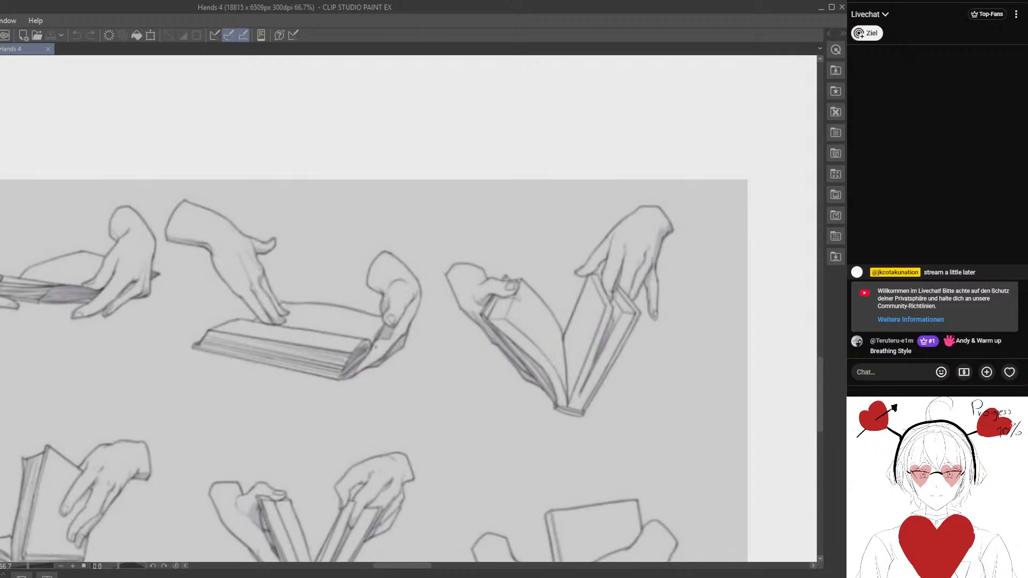
drag(379, 346, 406, 336)
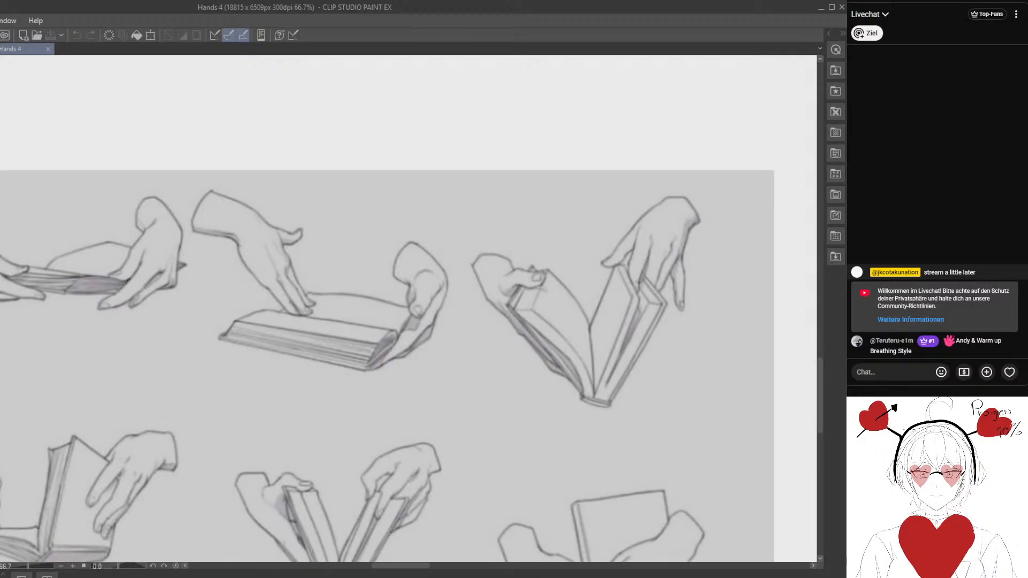
drag(433, 298, 347, 283)
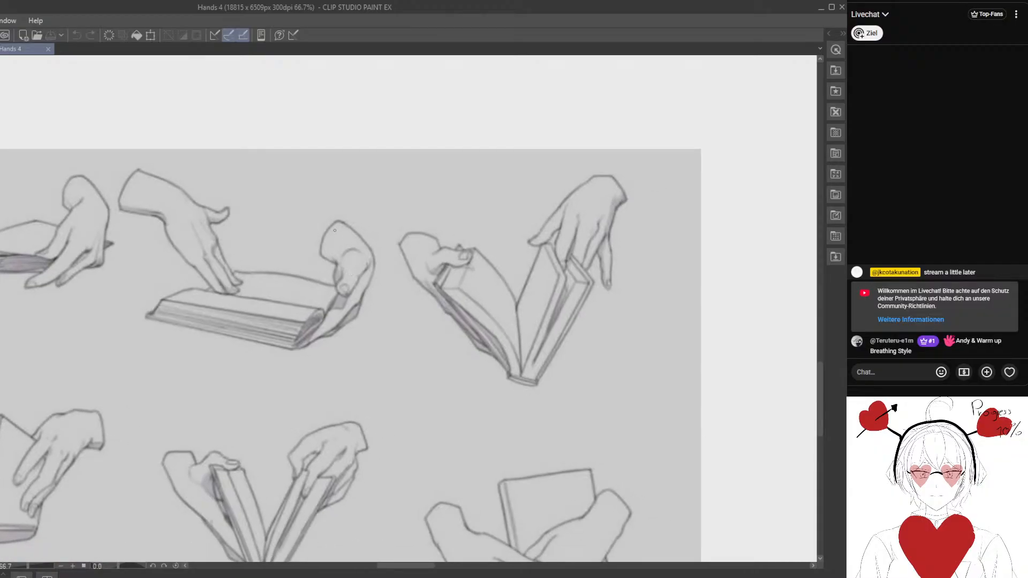
drag(289, 315, 374, 299)
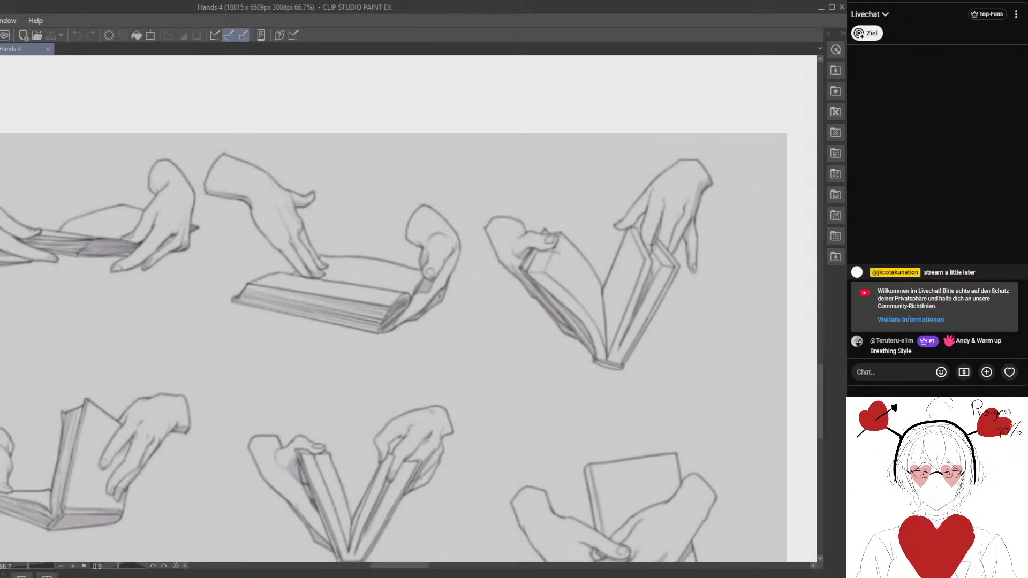
drag(439, 296, 456, 376)
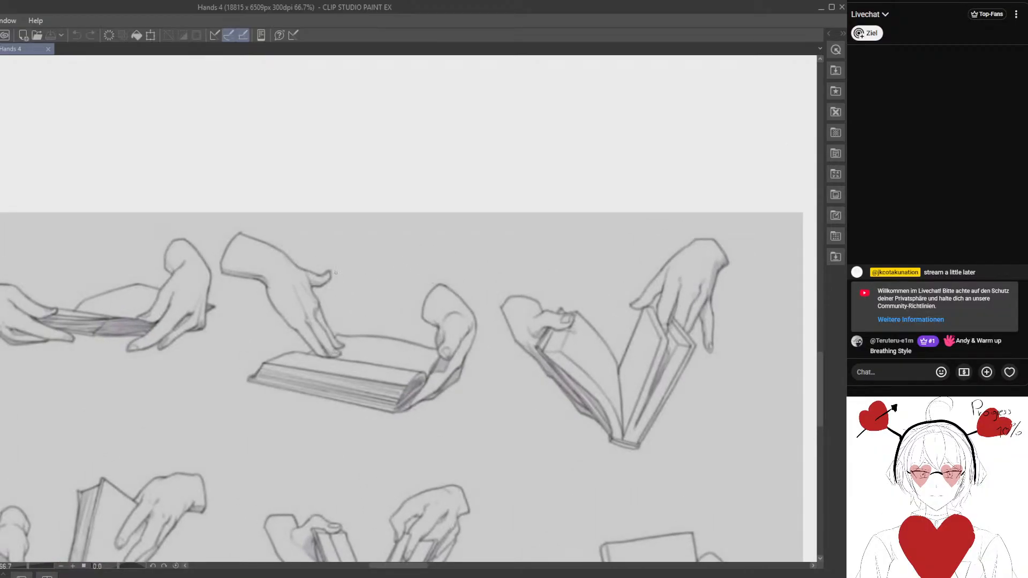
mouse_move(397, 315)
mouse_down()
mouse_move(324, 251)
mouse_move(362, 308)
mouse_move(374, 467)
mouse_move(347, 366)
mouse_move(364, 385)
mouse_move(241, 269)
mouse_move(306, 425)
mouse_move(287, 342)
mouse_up()
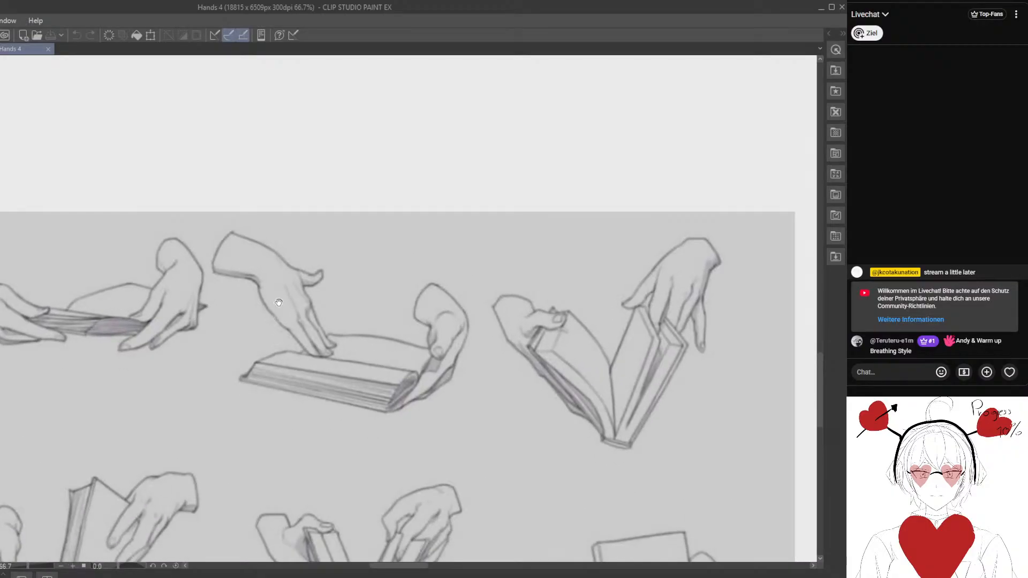
drag(410, 258, 375, 238)
drag(266, 173, 270, 171)
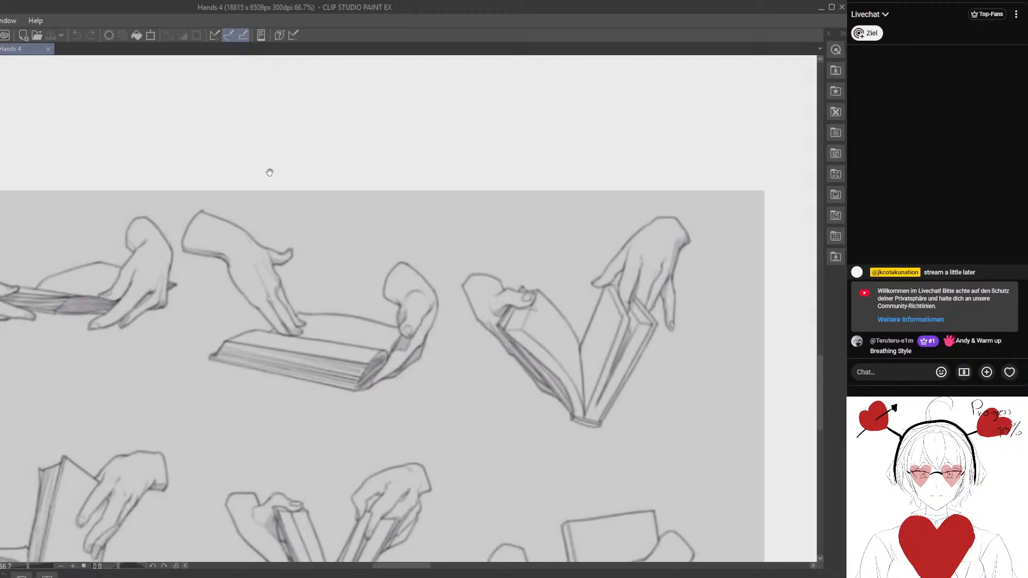
drag(258, 227, 252, 215)
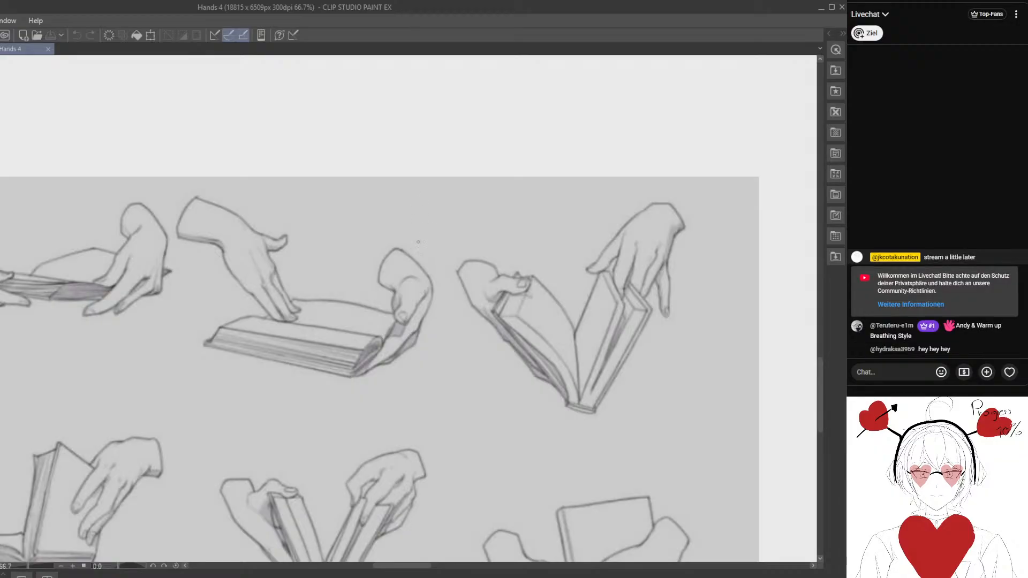
mouse_move(383, 311)
mouse_down()
mouse_move(392, 299)
mouse_move(359, 336)
mouse_move(366, 322)
mouse_up()
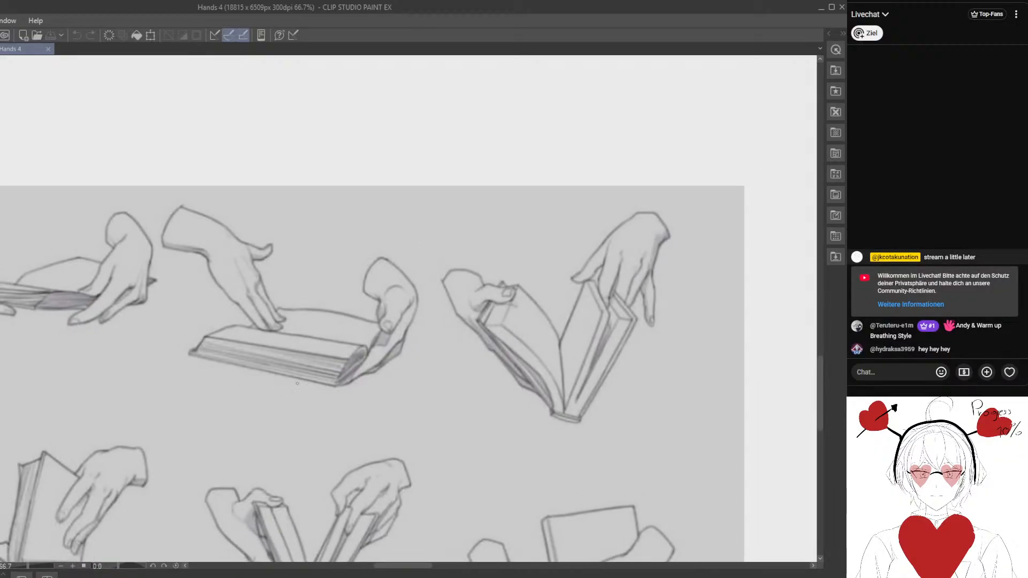
- Start a light construction sketch of the left hand and wrist in the empty area above the reference sheet
scroll(306, 464, up, 6)
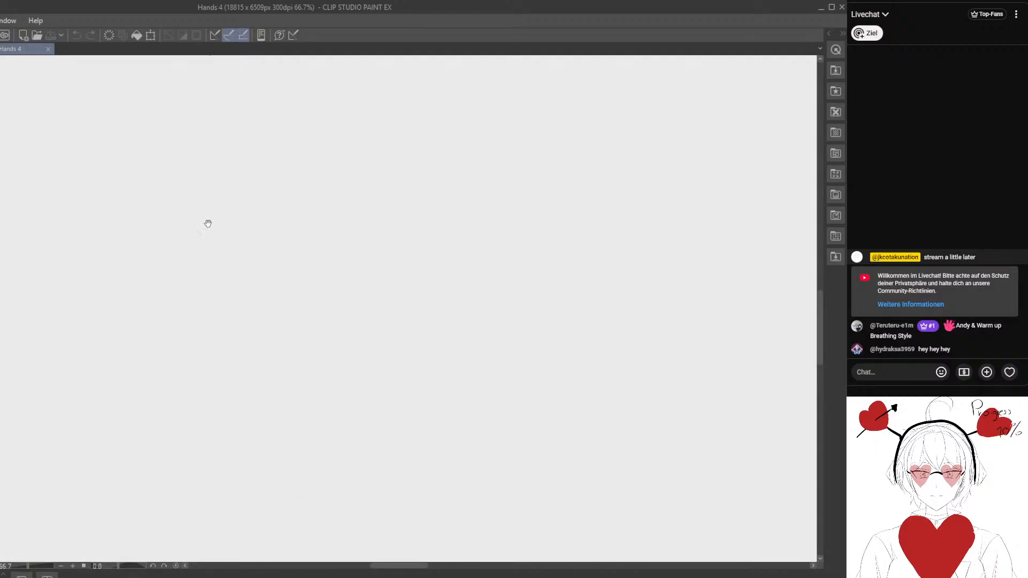
mouse_move(252, 208)
mouse_down()
mouse_move(281, 245)
mouse_move(254, 220)
mouse_up()
key(e)
key(p)
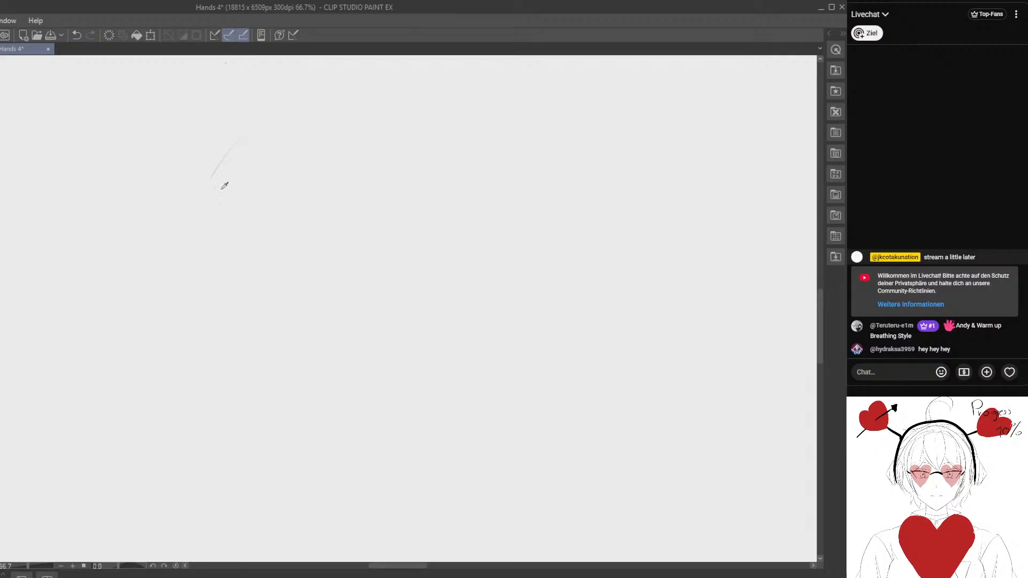
key(e)
mouse_move(240, 166)
mouse_down()
mouse_move(215, 177)
mouse_move(304, 232)
mouse_move(283, 190)
mouse_move(321, 241)
mouse_move(258, 147)
mouse_move(307, 222)
mouse_move(265, 223)
mouse_move(195, 188)
mouse_move(285, 244)
mouse_up()
key(p)
key(e)
key(p)
key(e)
- Block in the supporting right hand with light straight lines, erasing and redrawing its edges
drag(411, 245, 415, 289)
key(p)
key(e)
drag(426, 238, 414, 294)
key(p)
drag(414, 294, 391, 299)
drag(400, 191, 385, 199)
drag(439, 255, 401, 297)
- Rough in the left hand's slanted lower edge and the open book lying between the two hands
mouse_move(181, 234)
mouse_down()
mouse_move(274, 254)
mouse_move(260, 279)
mouse_up()
key(e)
key(p)
drag(282, 370, 258, 177)
mouse_move(254, 348)
mouse_down()
mouse_move(246, 230)
mouse_move(249, 360)
mouse_up()
drag(268, 138, 249, 420)
drag(233, 351, 229, 283)
key(e)
mouse_move(342, 282)
mouse_down()
mouse_move(217, 264)
mouse_move(228, 287)
mouse_up()
mouse_move(323, 324)
mouse_down()
mouse_move(344, 316)
mouse_move(335, 317)
mouse_up()
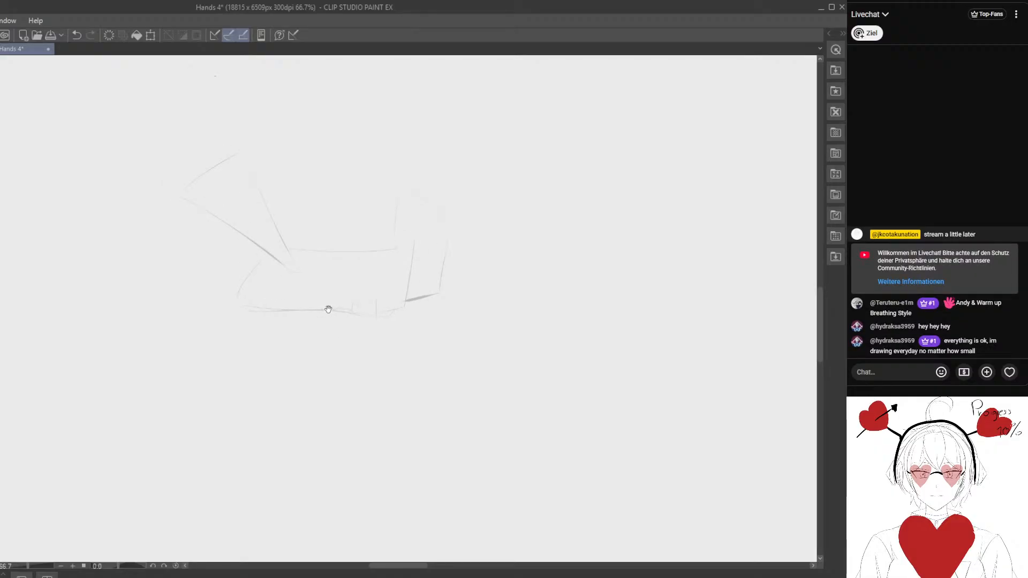
mouse_move(326, 300)
mouse_down()
mouse_move(305, 284)
mouse_move(227, 271)
mouse_up()
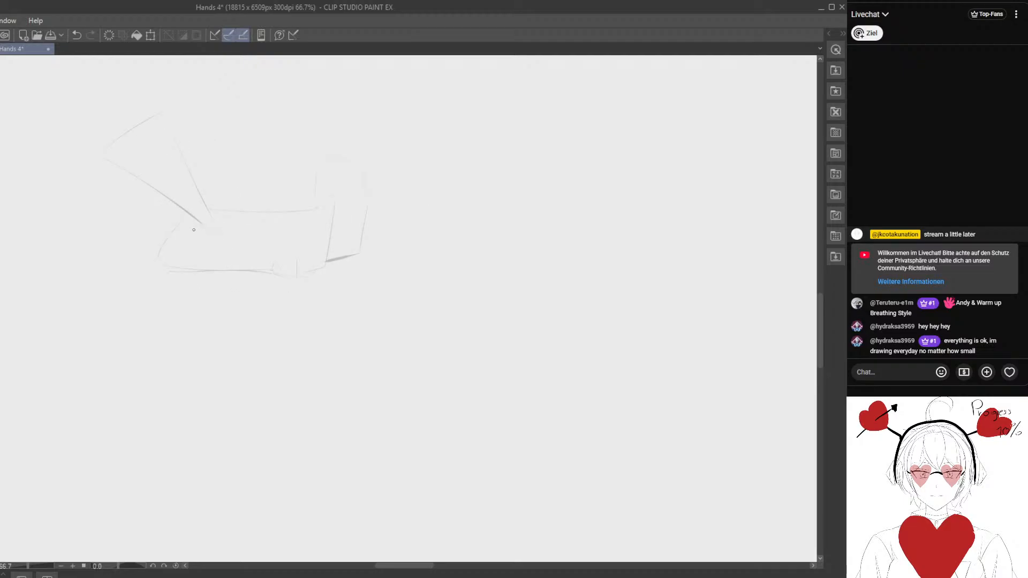
- Add the book's front top edge and curved page end, and box in the left hand's wrist
mouse_move(183, 231)
mouse_down()
mouse_move(310, 235)
mouse_move(208, 241)
mouse_move(248, 244)
mouse_up()
key(e)
key(p)
click(206, 232)
drag(254, 257, 340, 293)
mouse_move(157, 143)
mouse_down()
mouse_move(132, 133)
mouse_move(159, 123)
mouse_up()
drag(198, 176, 209, 155)
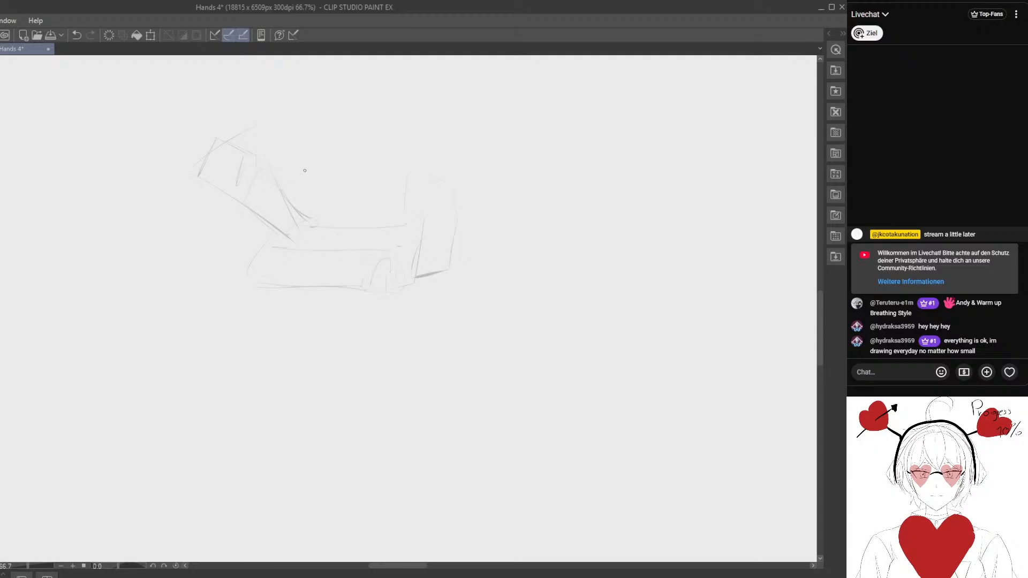
- Sketch the left hand's outstretched thumb and its fingers reaching down to the book
drag(272, 169, 302, 163)
key(e)
mouse_move(280, 215)
mouse_down()
mouse_move(274, 185)
mouse_move(315, 222)
mouse_up()
key(p)
mouse_move(315, 226)
mouse_down()
mouse_move(292, 223)
mouse_move(300, 224)
mouse_up()
key(e)
key(p)
mouse_move(444, 270)
mouse_down()
mouse_move(364, 282)
mouse_move(358, 312)
mouse_up()
mouse_move(290, 245)
mouse_down()
mouse_move(298, 223)
mouse_move(338, 222)
mouse_up()
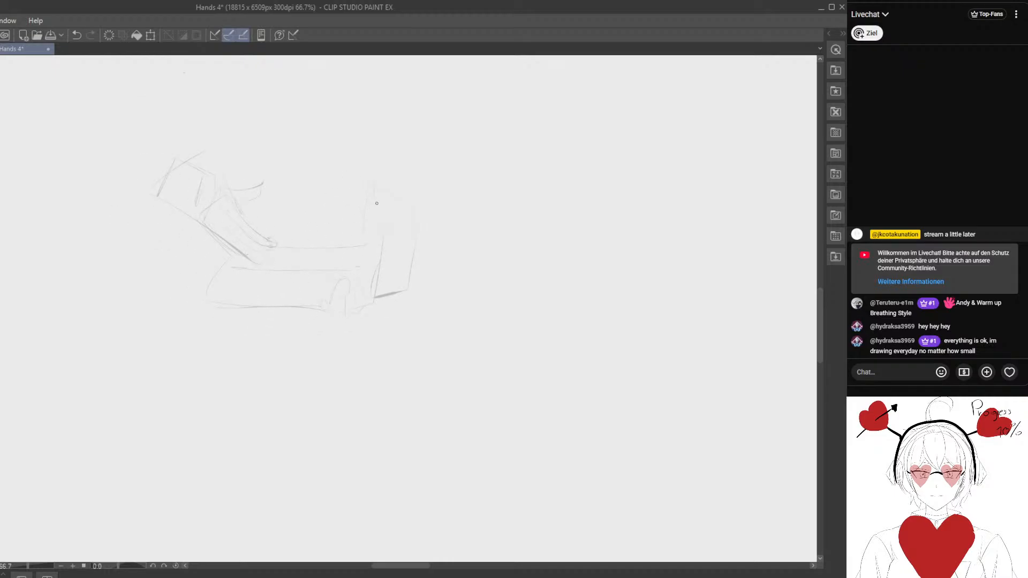
- Sketch the rounded wrist end at the top of the right hand, replacing the rough straight lines
drag(380, 182, 391, 209)
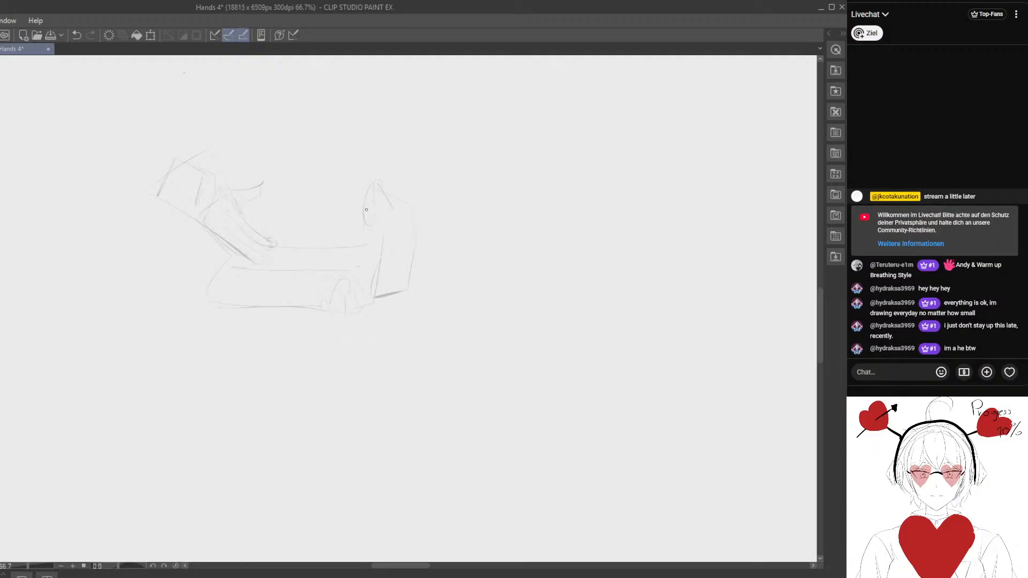
mouse_move(350, 183)
mouse_down()
mouse_move(342, 167)
mouse_move(379, 173)
mouse_move(359, 196)
mouse_up()
key(e)
key(p)
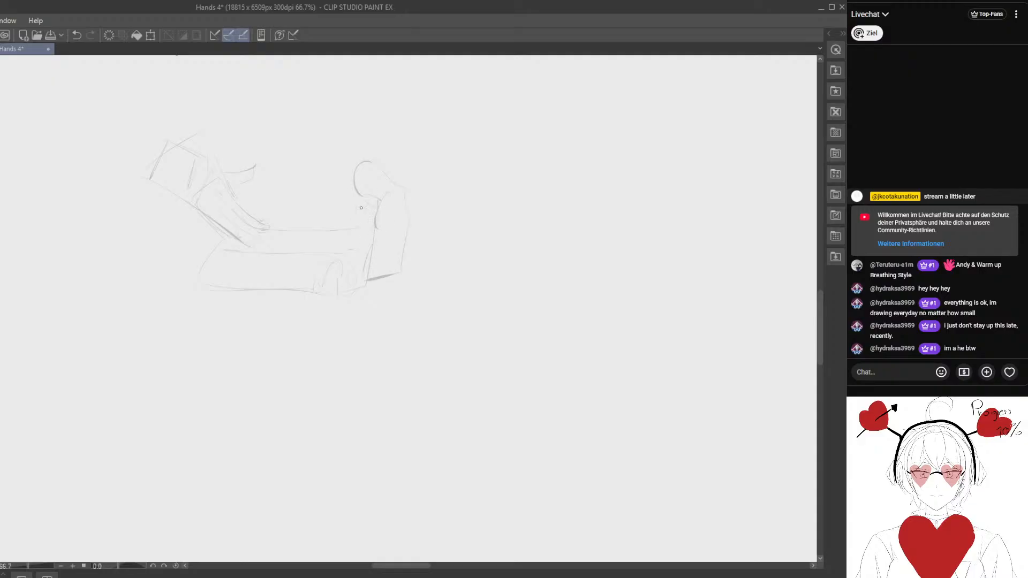
- Lasso the right hand's rounded upper part, move it slightly down, and clear the selection
key(m)
mouse_move(374, 220)
mouse_down()
mouse_move(341, 145)
mouse_move(375, 219)
mouse_up()
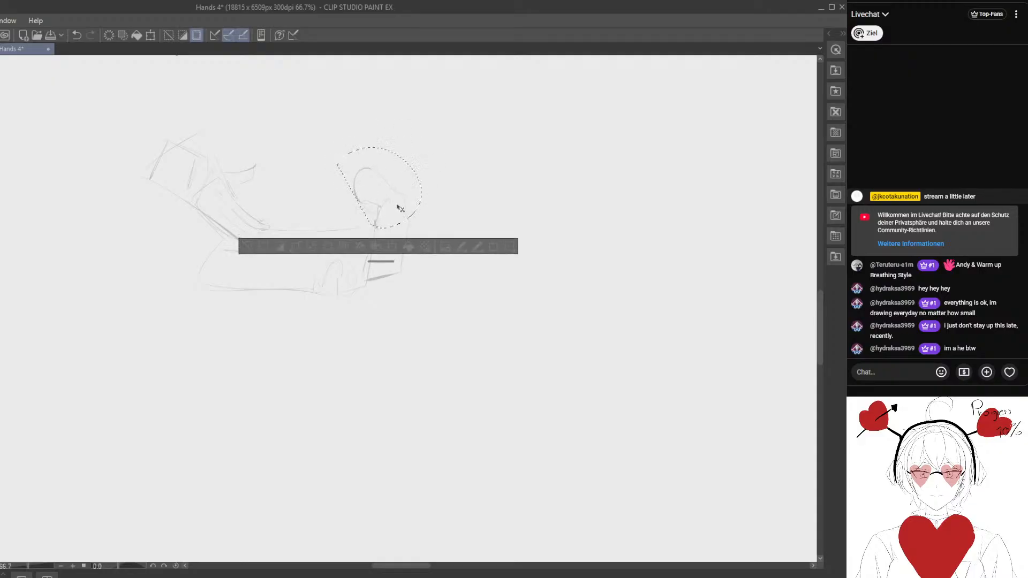
click(247, 240)
mouse_move(369, 247)
mouse_down()
mouse_move(375, 230)
mouse_move(347, 217)
mouse_move(342, 230)
mouse_up()
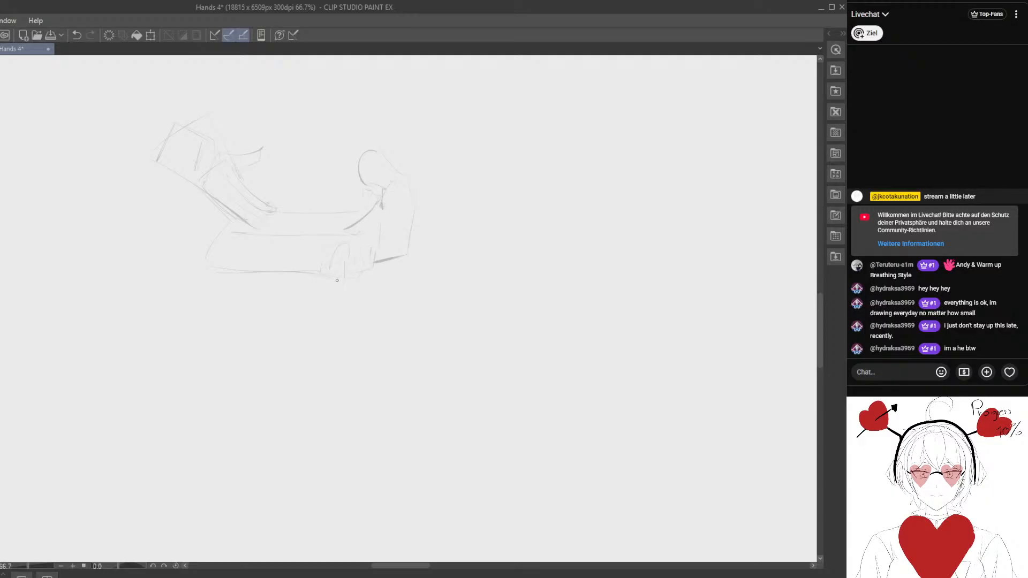
- Sketch the right hand's thumb over the book's edge and the hand's lower contour beneath the book
mouse_move(330, 250)
mouse_down()
mouse_move(344, 310)
mouse_move(292, 206)
mouse_move(339, 197)
mouse_move(357, 234)
mouse_move(379, 209)
mouse_move(374, 227)
mouse_up()
key(e)
key(p)
key(e)
key(p)
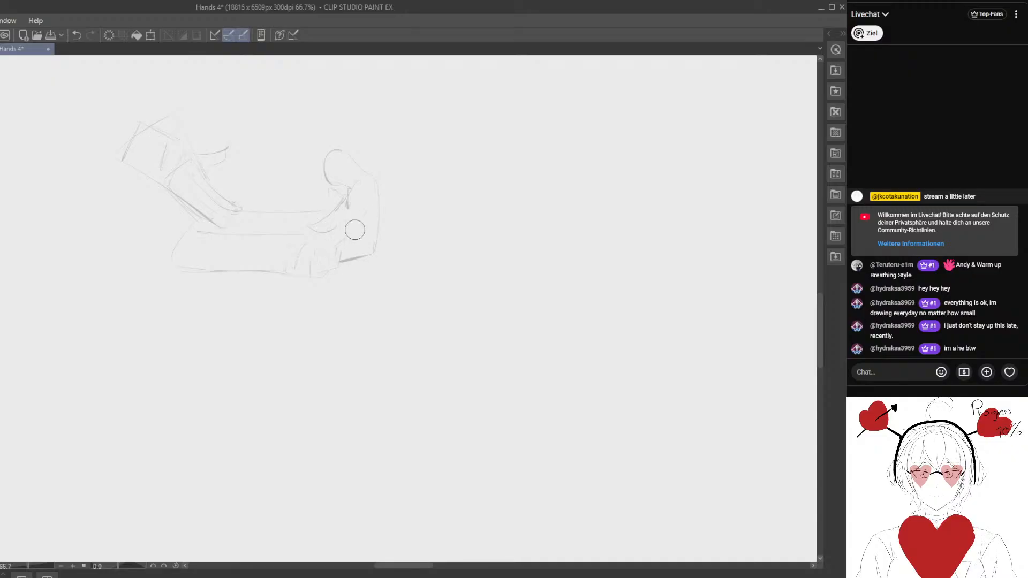
mouse_move(195, 250)
mouse_down()
mouse_move(278, 291)
mouse_move(289, 273)
mouse_move(248, 263)
mouse_up()
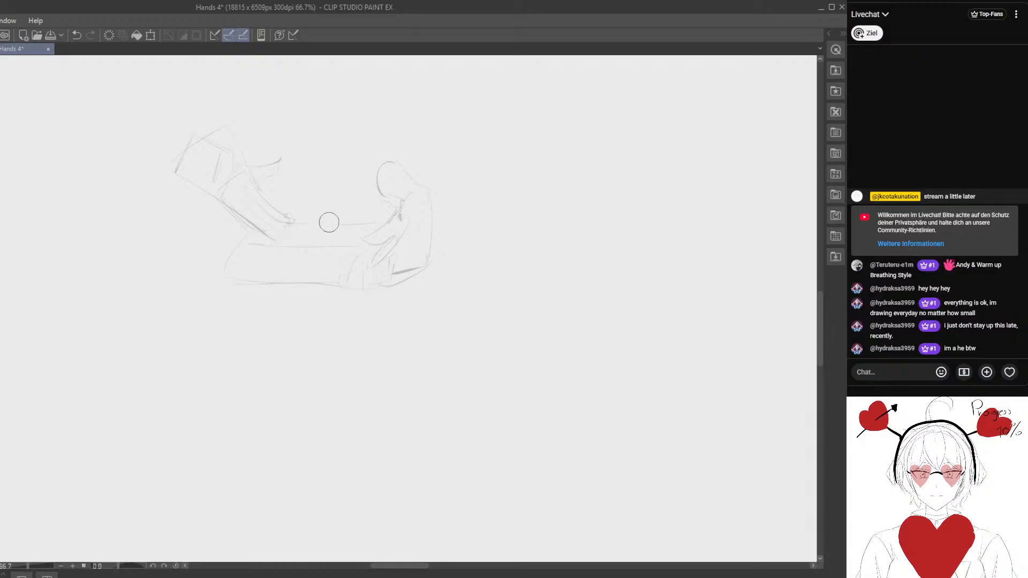
- Compare the sketch with the book reference and rework the left hand's lower edge into a curved contour
mouse_move(244, 230)
mouse_down()
mouse_move(283, 234)
mouse_move(248, 232)
mouse_move(244, 221)
mouse_move(254, 223)
mouse_move(215, 201)
mouse_move(261, 233)
mouse_move(223, 205)
mouse_move(246, 244)
mouse_move(238, 220)
mouse_up()
drag(296, 355, 300, 245)
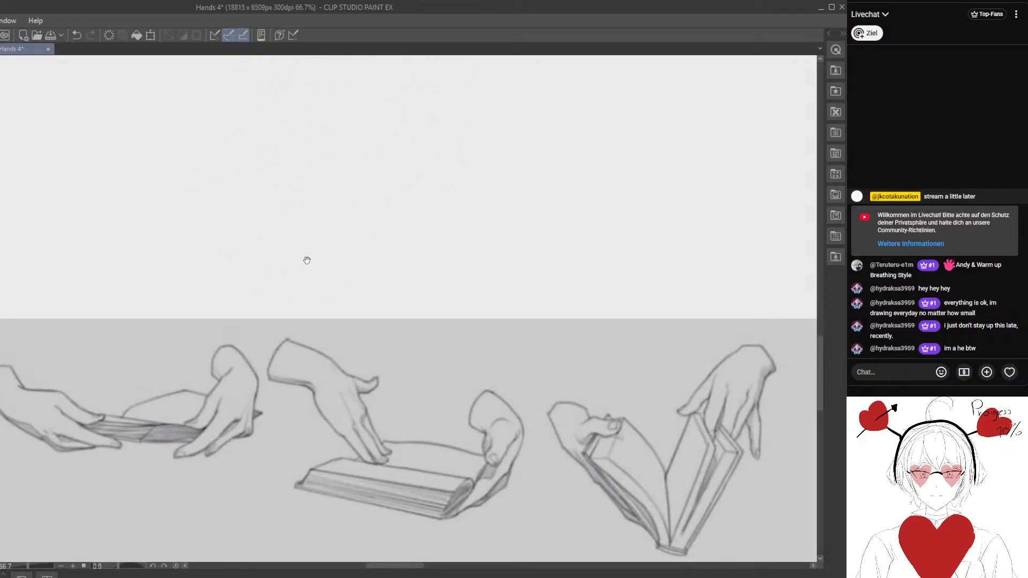
drag(353, 188, 306, 394)
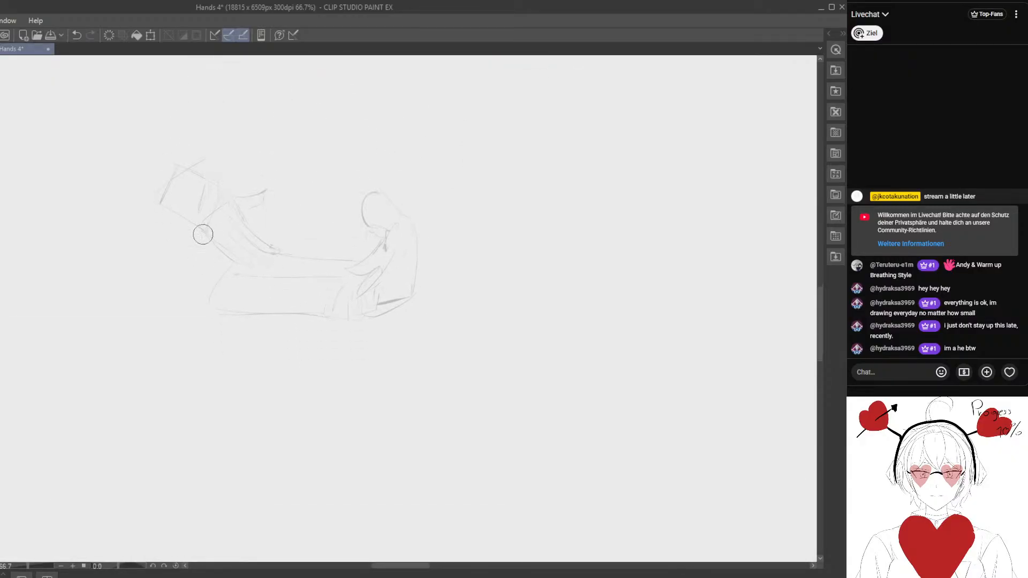
mouse_move(202, 235)
mouse_down()
mouse_move(215, 209)
mouse_move(218, 252)
mouse_up()
key(p)
drag(179, 205, 213, 197)
drag(358, 275, 296, 242)
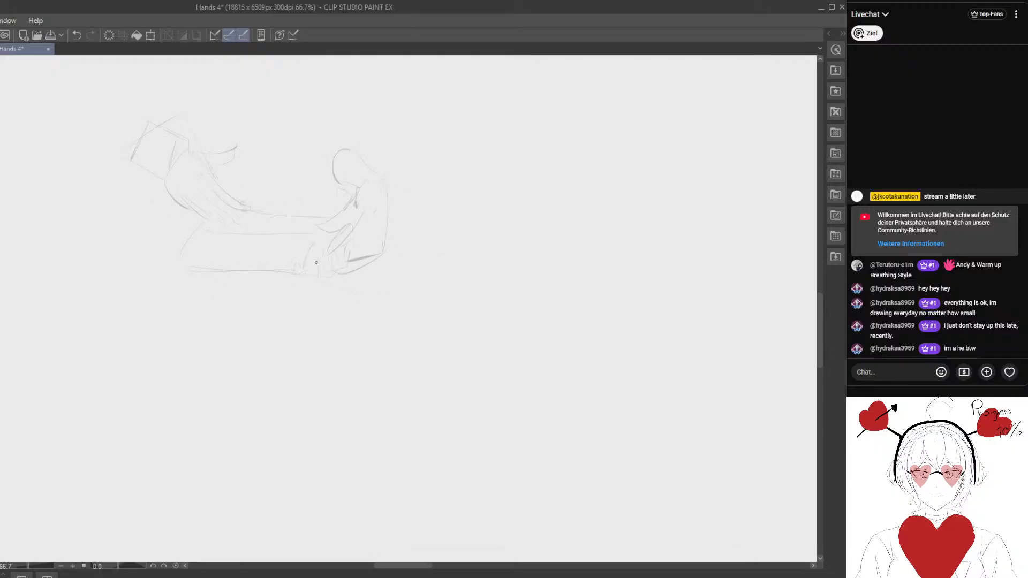
mouse_move(206, 226)
mouse_down()
mouse_move(192, 266)
mouse_move(303, 271)
mouse_up()
mouse_move(165, 221)
mouse_down()
mouse_move(135, 186)
mouse_move(163, 233)
mouse_up()
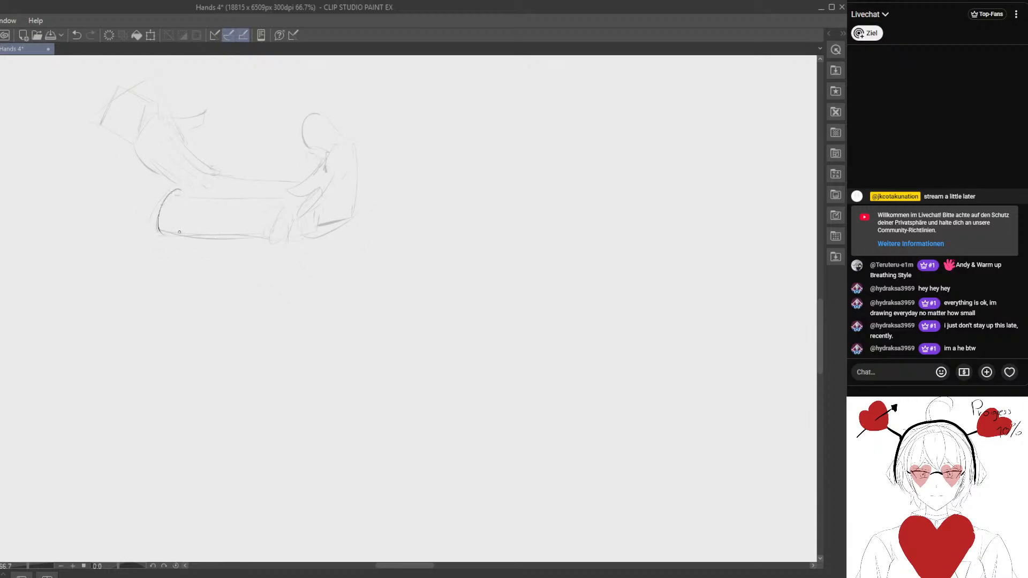
key(ctrl+z)
- Outline the book's curved left side, lower edge and rounded page end with darker strokes
mouse_move(178, 192)
mouse_down()
mouse_move(173, 232)
mouse_move(164, 232)
mouse_move(296, 246)
mouse_move(172, 194)
mouse_move(163, 237)
mouse_move(282, 247)
mouse_move(165, 235)
mouse_move(268, 245)
mouse_up()
key(e)
key(p)
drag(293, 202, 274, 242)
drag(297, 203, 284, 242)
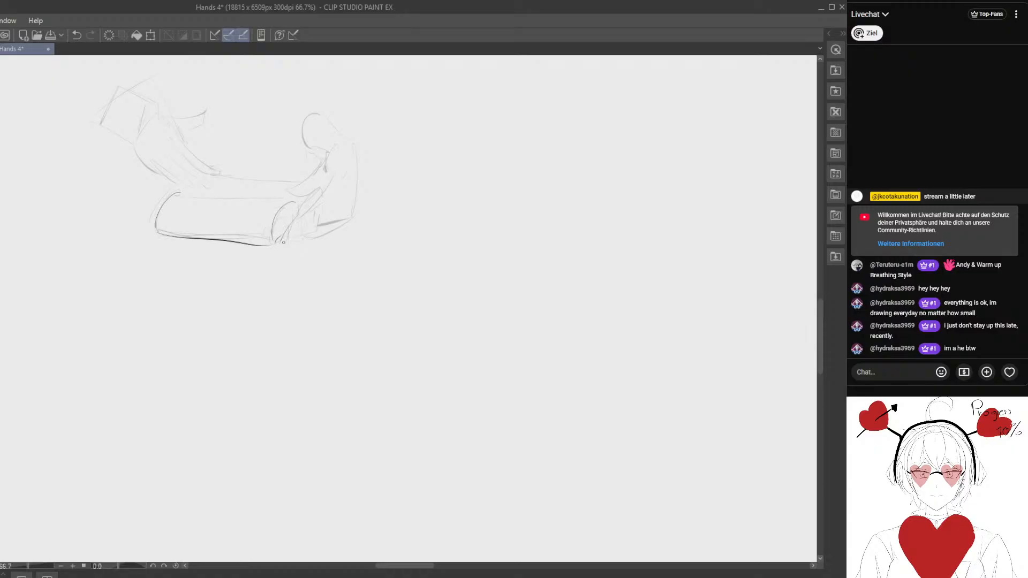
- Draw the book's front top edge with a darker line from its left corner to the page end
mouse_move(188, 198)
mouse_down()
mouse_move(285, 205)
mouse_move(202, 202)
mouse_move(273, 200)
mouse_up()
key(e)
key(p)
drag(176, 196, 247, 201)
drag(145, 175, 190, 185)
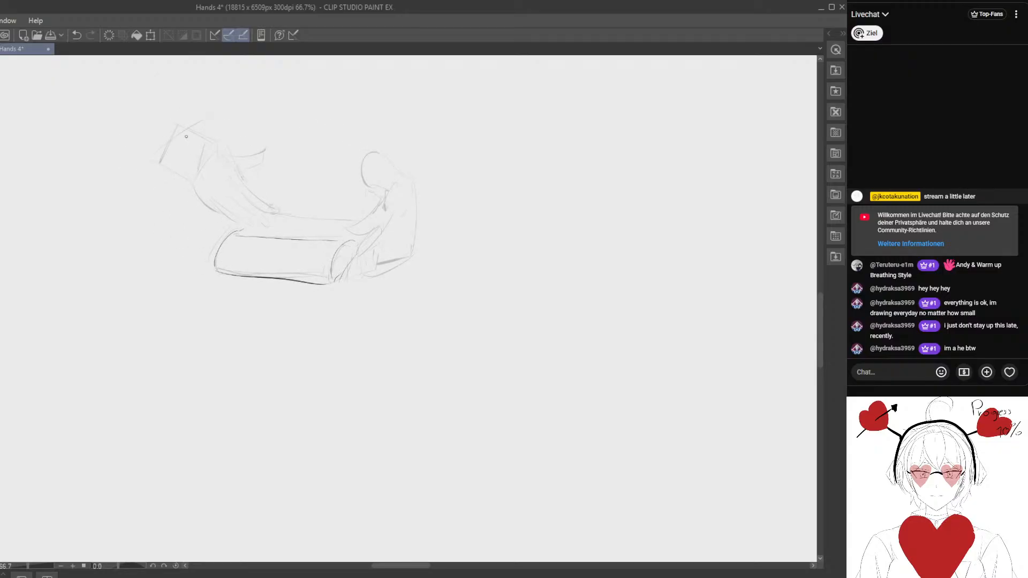
- Erase the rough wrist lines of the left hand and outline its cut-off wrist with darker strokes
mouse_move(192, 134)
mouse_down()
mouse_move(157, 160)
mouse_move(192, 137)
mouse_up()
key(e)
key(space)
drag(127, 152, 121, 145)
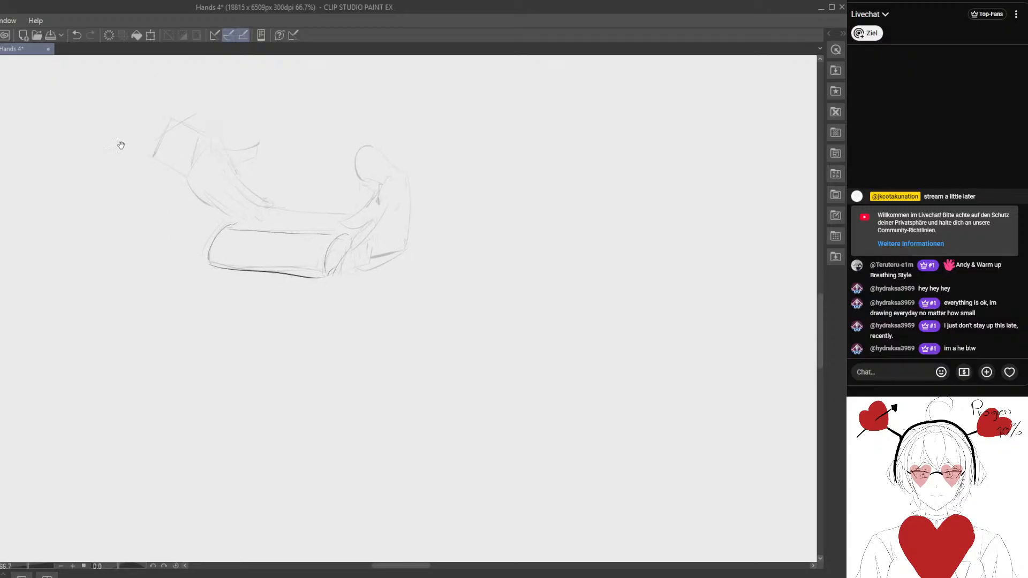
mouse_move(185, 125)
mouse_down()
mouse_move(153, 152)
mouse_move(210, 147)
mouse_move(159, 143)
mouse_move(176, 172)
mouse_up()
key(e)
key(p)
key(e)
key(p)
- Outline the left hand's outstretched thumb with darker strokes, erasing the rough lines around it
mouse_move(217, 142)
mouse_down()
mouse_move(264, 146)
mouse_move(227, 147)
mouse_move(232, 153)
mouse_up()
key(e)
key(p)
drag(213, 142, 265, 148)
mouse_move(265, 148)
mouse_down()
mouse_move(207, 138)
mouse_move(268, 141)
mouse_move(228, 144)
mouse_move(264, 150)
mouse_move(231, 149)
mouse_move(259, 144)
mouse_up()
key(e)
key(p)
key(e)
key(p)
key(e)
key(p)
key(e)
mouse_move(257, 147)
mouse_down()
mouse_move(227, 148)
mouse_move(245, 148)
mouse_move(267, 208)
mouse_up()
- Draw the upper contour of the left hand's index finger toward the book, erasing and correcting the line
key(p)
mouse_move(225, 172)
mouse_down()
mouse_move(256, 208)
mouse_move(235, 169)
mouse_move(269, 204)
mouse_move(236, 187)
mouse_move(261, 229)
mouse_move(216, 203)
mouse_move(246, 216)
mouse_move(228, 187)
mouse_move(257, 220)
mouse_up()
key(e)
key(p)
key(e)
key(p)
key(e)
key(p)
key(e)
key(p)
- Refine the left hand's index finger contour down to the book with darker strokes, erasing and redrawing it
drag(220, 184, 259, 222)
mouse_move(215, 189)
mouse_down()
mouse_move(247, 216)
mouse_move(232, 209)
mouse_move(270, 264)
mouse_move(251, 257)
mouse_up()
key(e)
key(p)
key(space)
mouse_move(142, 212)
mouse_down()
mouse_move(183, 211)
mouse_move(172, 156)
mouse_move(182, 133)
mouse_move(169, 159)
mouse_move(228, 206)
mouse_move(257, 214)
mouse_move(248, 185)
mouse_move(279, 208)
mouse_up()
key(e)
key(p)
key(e)
key(p)
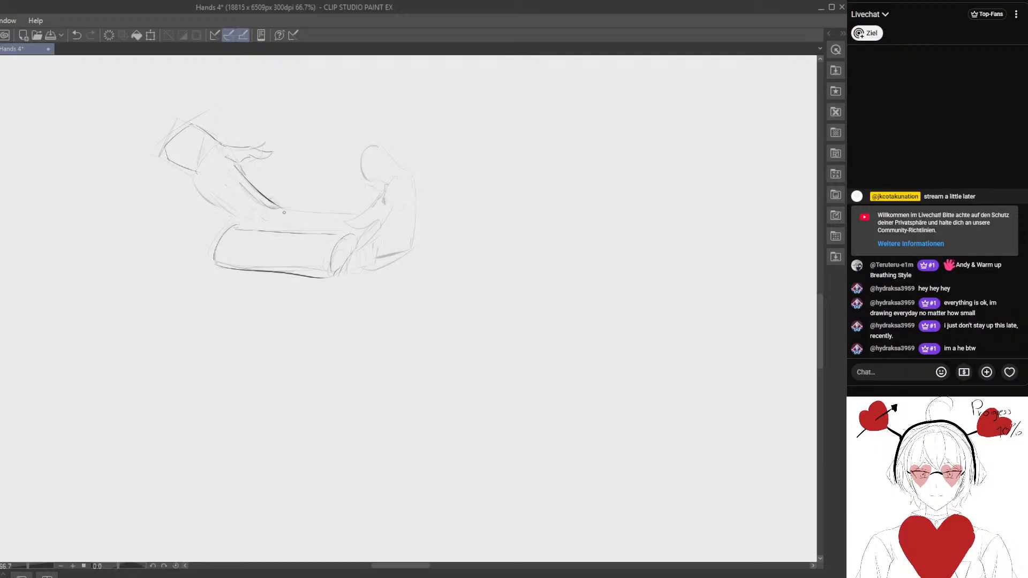
- Draw the left hand's lower edge and the fingers resting on the book, erasing the rough lines around them
mouse_move(221, 181)
mouse_down()
mouse_move(271, 221)
mouse_move(213, 192)
mouse_move(257, 219)
mouse_up()
key(e)
mouse_move(274, 227)
mouse_down()
mouse_move(328, 207)
mouse_move(311, 198)
mouse_up()
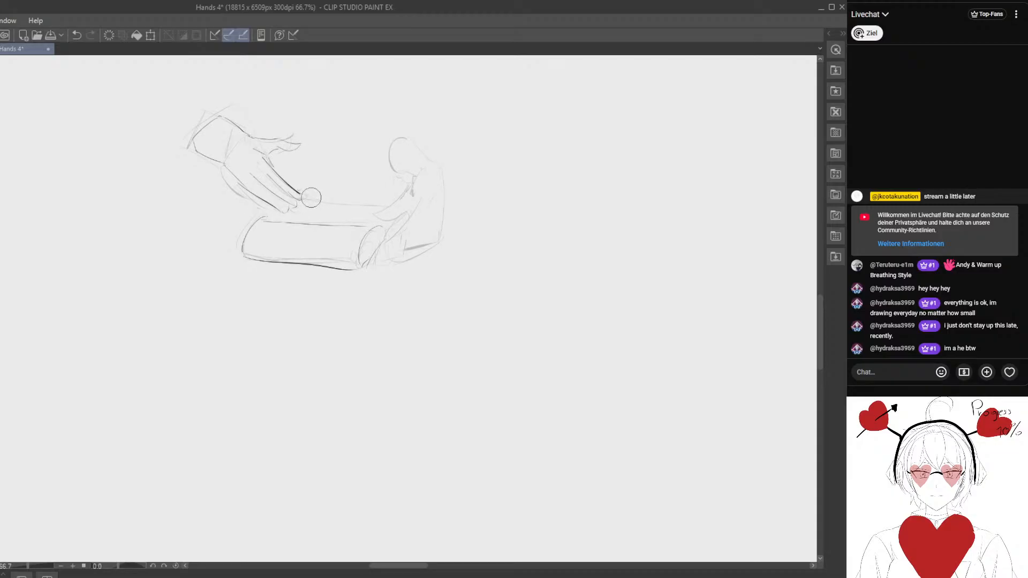
key(p)
key(e)
mouse_move(262, 166)
mouse_down()
mouse_move(270, 159)
mouse_move(294, 188)
mouse_up()
key(p)
- Complete the left hand's contours from the palm to the fingertips with additional darker strokes
key(e)
key(p)
key(space)
drag(358, 236, 324, 218)
drag(211, 171, 246, 197)
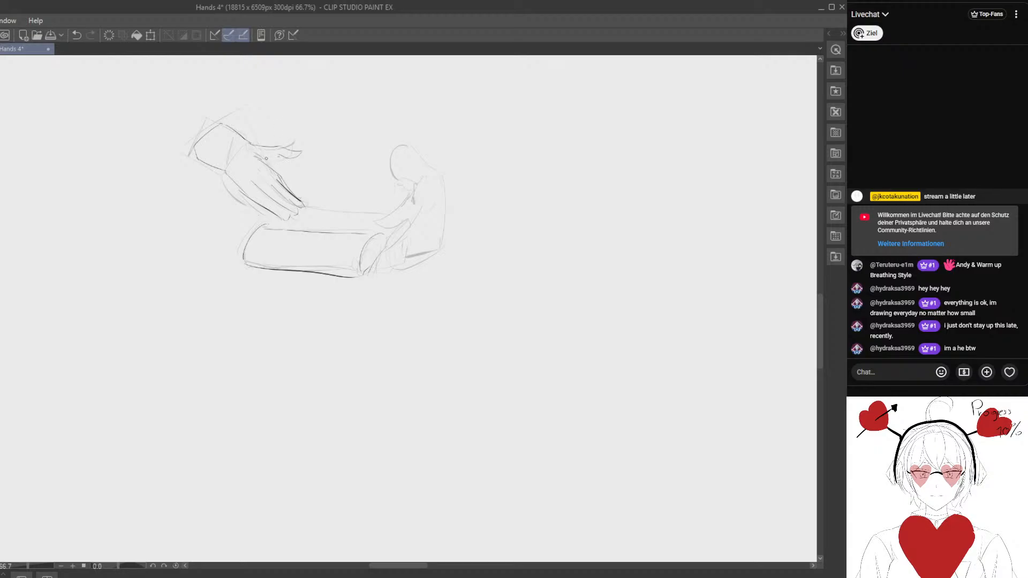
drag(433, 216, 388, 192)
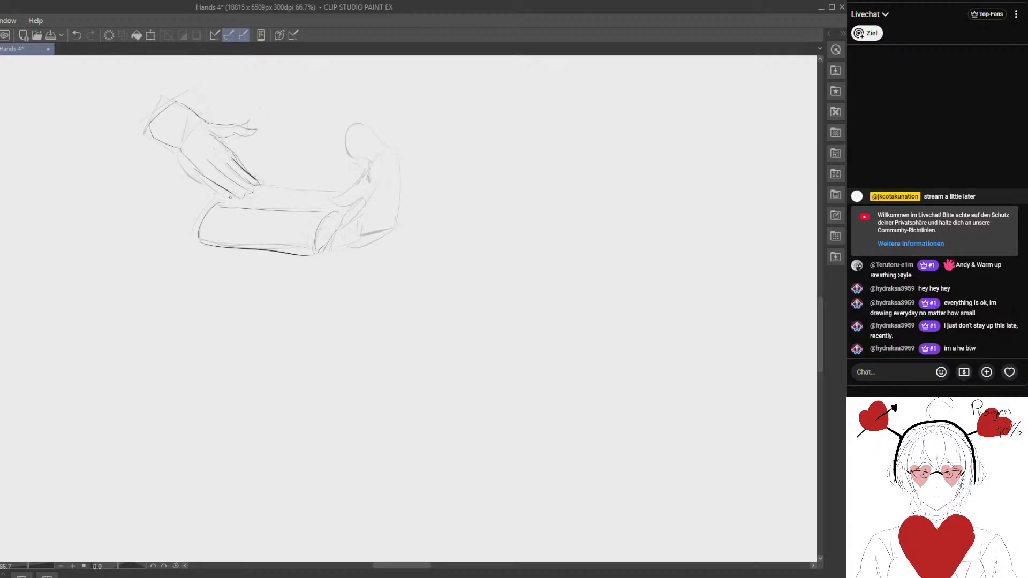
- Draw the book's back edge between the hands and outline the right hand's wrist and back
drag(261, 187, 333, 190)
mouse_move(360, 123)
mouse_down()
mouse_move(348, 153)
mouse_move(393, 150)
mouse_move(377, 164)
mouse_move(397, 221)
mouse_move(397, 167)
mouse_move(398, 209)
mouse_move(362, 236)
mouse_up()
key(e)
key(p)
key(ctrl+z)
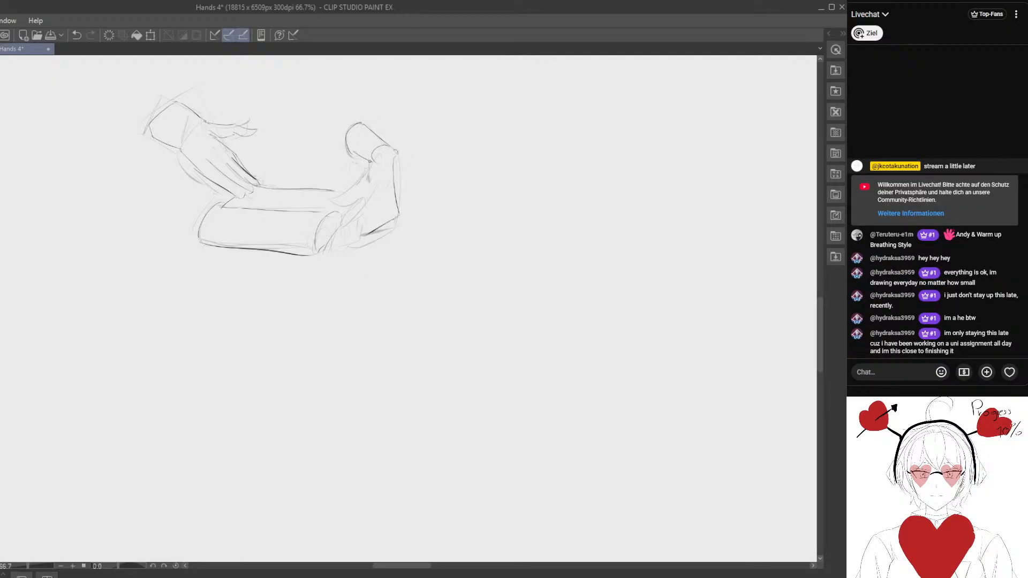
- Outline the right hand's thumb and the fingers holding the book's end with darker strokes
mouse_move(373, 161)
mouse_down()
mouse_move(328, 201)
mouse_move(362, 199)
mouse_move(344, 195)
mouse_move(358, 183)
mouse_move(334, 199)
mouse_move(365, 192)
mouse_move(333, 224)
mouse_move(358, 216)
mouse_move(342, 220)
mouse_move(381, 227)
mouse_move(338, 234)
mouse_up()
key(e)
key(p)
key(e)
key(p)
drag(382, 200, 345, 229)
drag(388, 213, 342, 238)
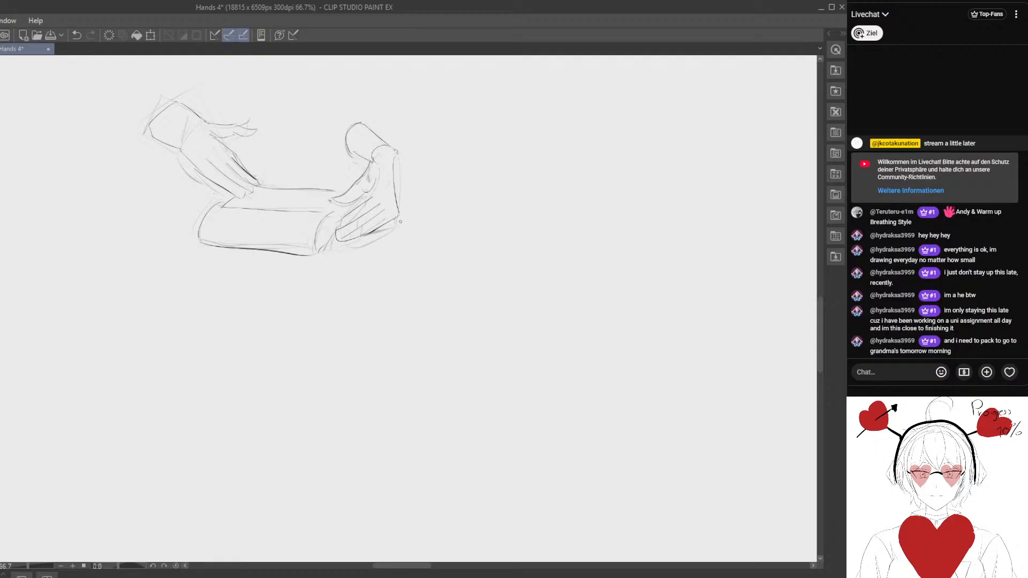
- Refine the outer contour of the right hand's back down to the knuckle, repeatedly erasing and redrawing the line
key(e)
drag(401, 178, 396, 215)
key(p)
key(e)
key(p)
key(e)
key(p)
key(e)
mouse_move(398, 208)
mouse_down()
mouse_move(395, 161)
mouse_move(397, 190)
mouse_up()
key(p)
key(e)
mouse_move(398, 184)
mouse_down()
mouse_move(395, 161)
mouse_move(397, 198)
mouse_move(395, 160)
mouse_move(396, 216)
mouse_up()
key(p)
key(e)
key(p)
key(e)
mouse_move(397, 201)
mouse_down()
mouse_move(394, 155)
mouse_move(400, 213)
mouse_up()
key(p)
key(e)
key(p)
- Draw the right hand's lowest fingers beneath the book's end and erase the stray lines around them
mouse_move(347, 263)
mouse_down()
mouse_move(381, 221)
mouse_move(367, 223)
mouse_up()
key(e)
key(p)
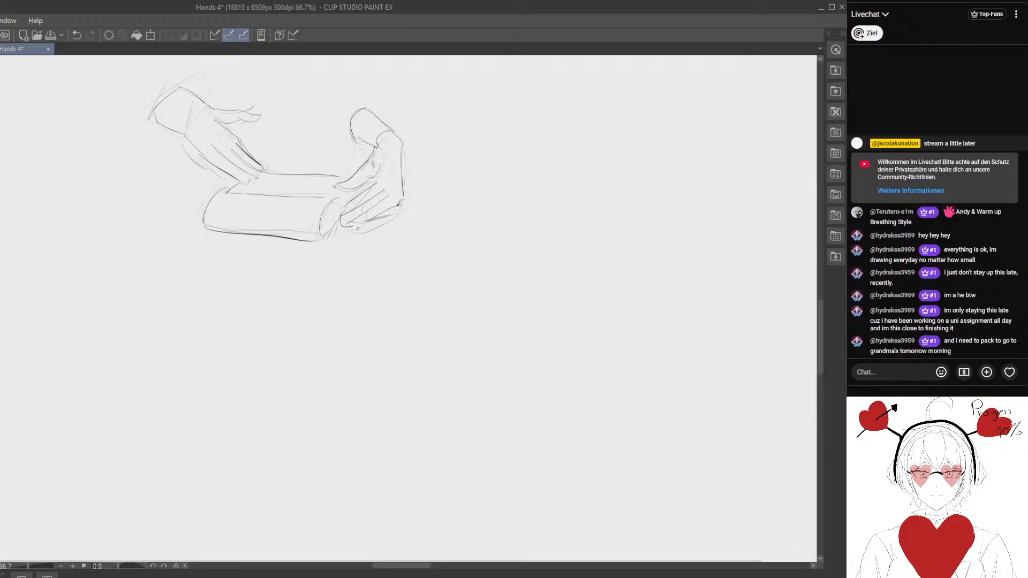
key(e)
drag(349, 223, 367, 228)
key(p)
scroll(366, 165, down, 2)
mouse_move(246, 171)
mouse_down()
mouse_move(283, 173)
mouse_move(295, 190)
mouse_move(290, 227)
mouse_up()
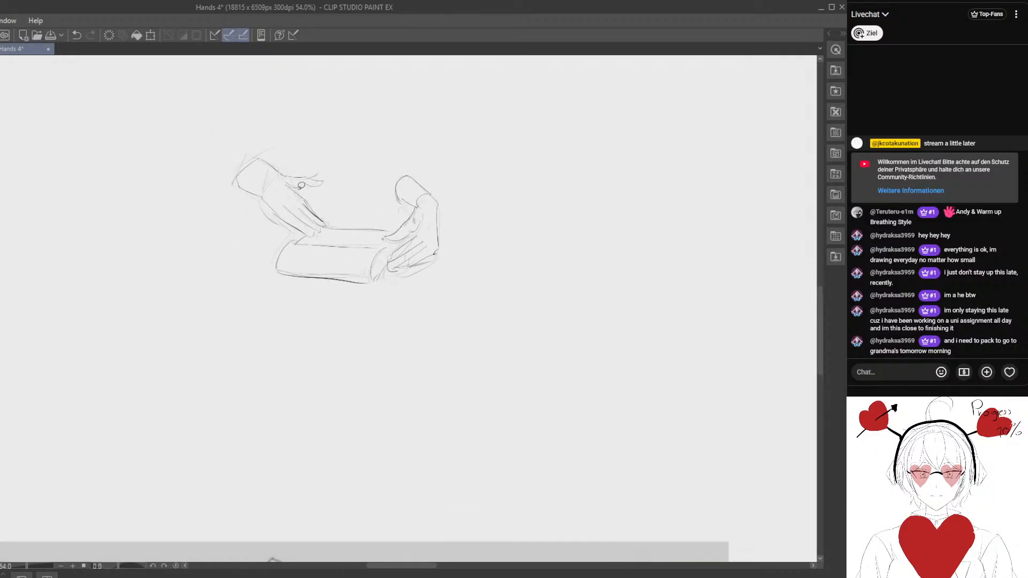
scroll(354, 214, up, 1)
scroll(402, 239, up, 1)
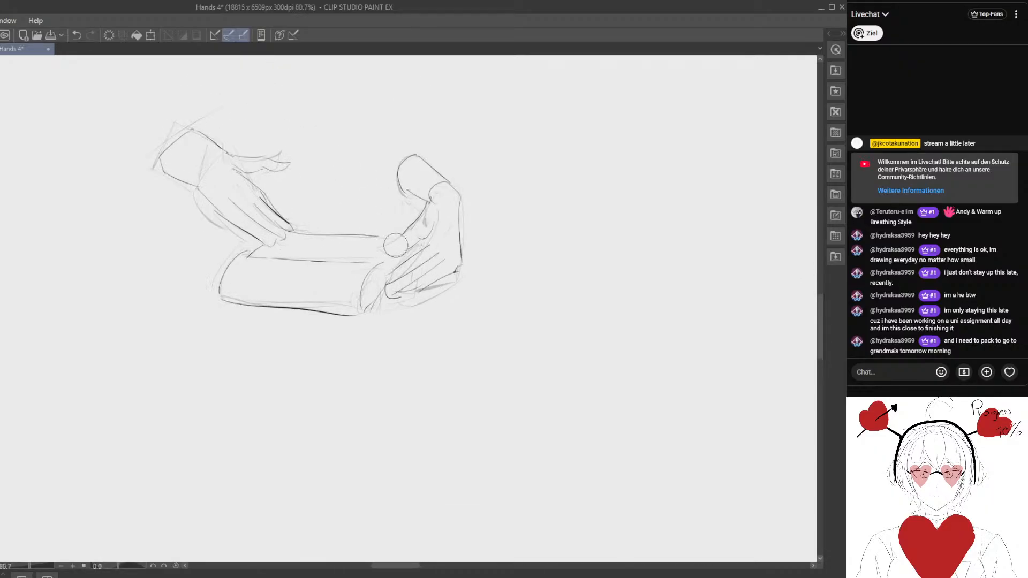
mouse_move(396, 246)
mouse_down()
mouse_move(426, 216)
mouse_move(413, 219)
mouse_move(390, 156)
mouse_move(370, 184)
mouse_up()
key(u)
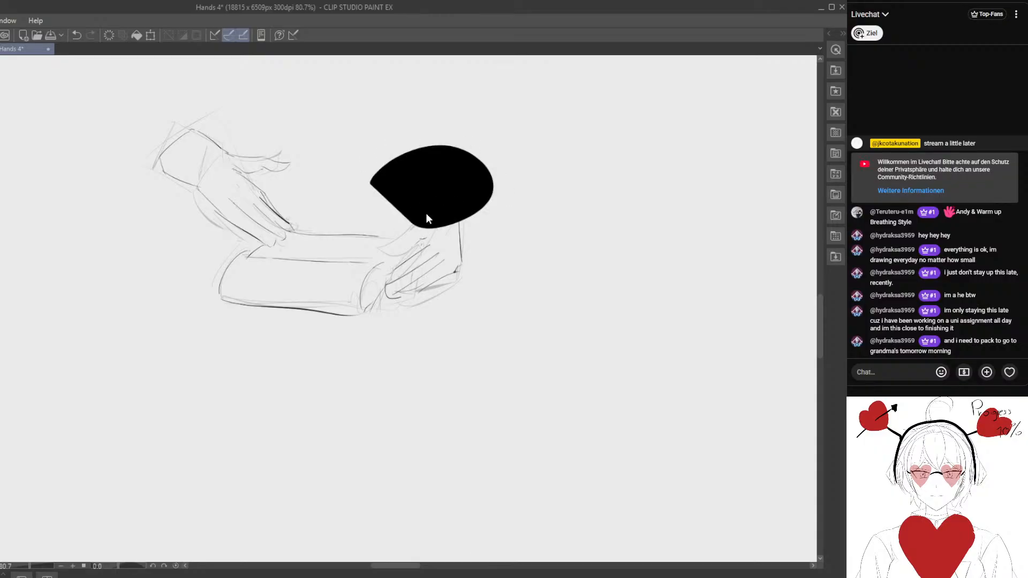
click(78, 36)
mouse_move(303, 213)
mouse_down()
mouse_move(313, 191)
mouse_move(327, 217)
mouse_up()
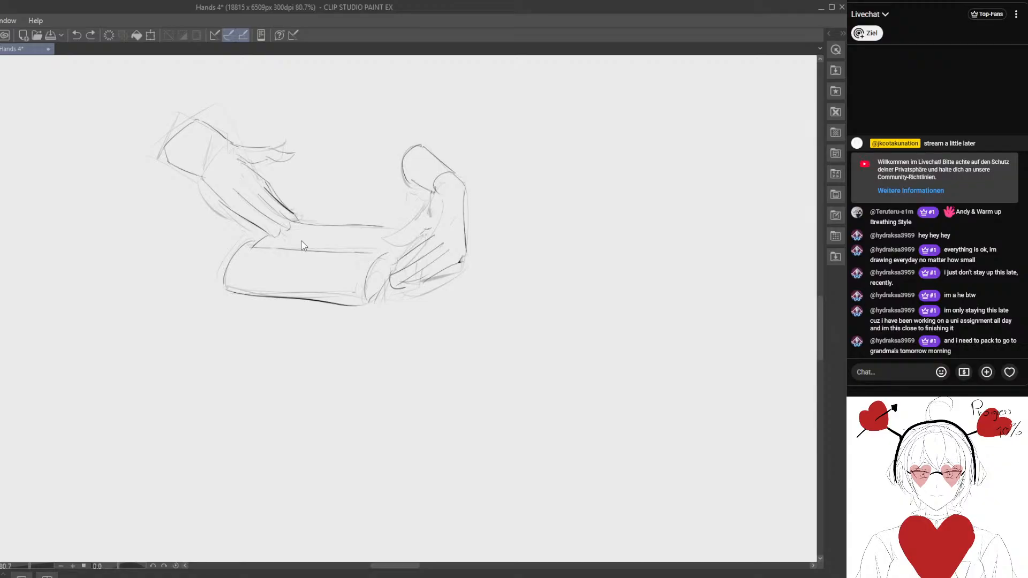
drag(415, 232, 384, 204)
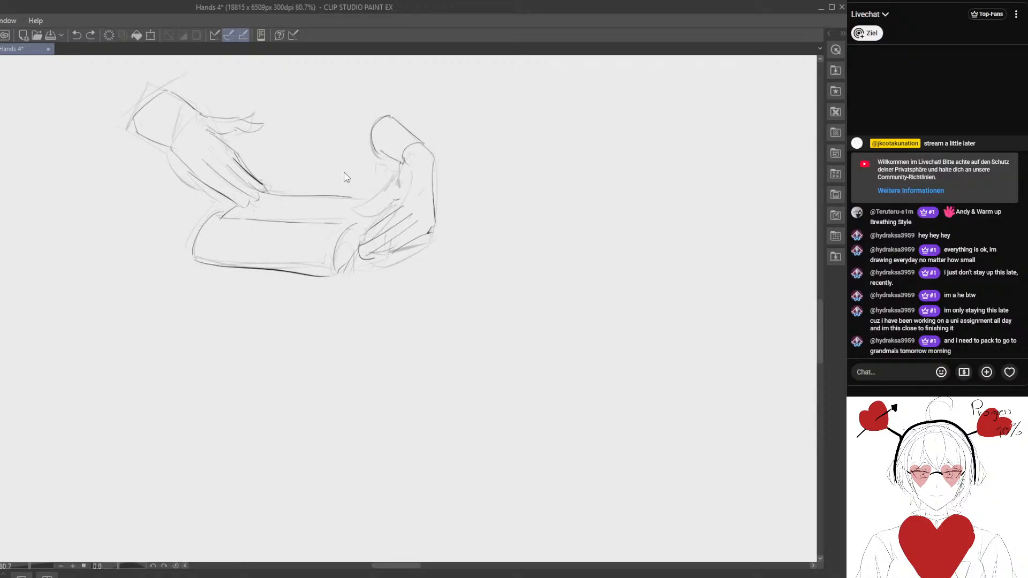
drag(295, 181, 328, 226)
mouse_move(225, 244)
mouse_down()
mouse_move(225, 77)
mouse_move(320, 238)
mouse_move(233, 228)
mouse_up()
click(76, 35)
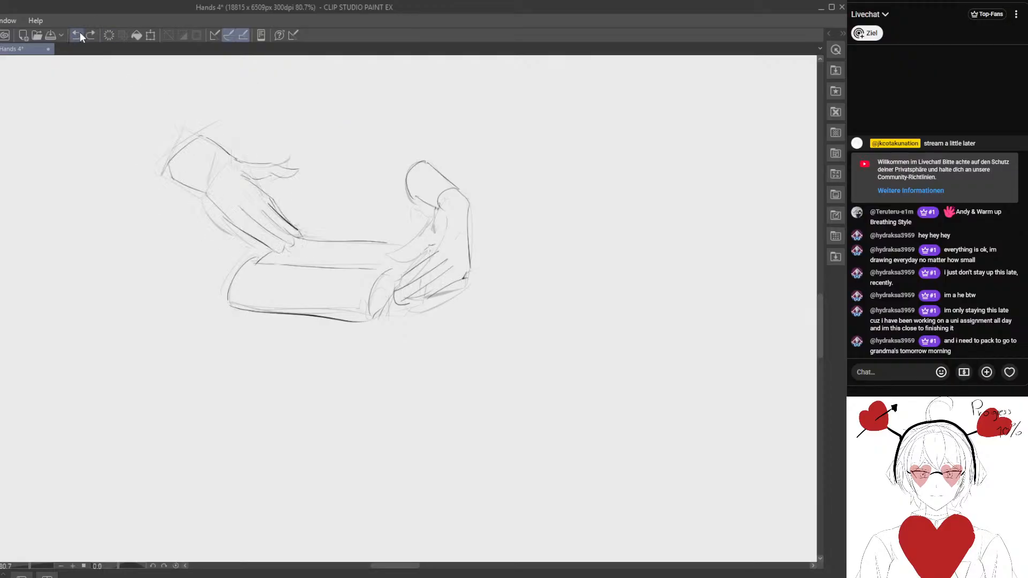
- Lasso-select the left hand, shift it slightly down toward the book and clear the selection
mouse_move(183, 166)
mouse_down()
mouse_move(233, 100)
mouse_move(316, 239)
mouse_move(225, 226)
mouse_up()
drag(274, 205, 278, 217)
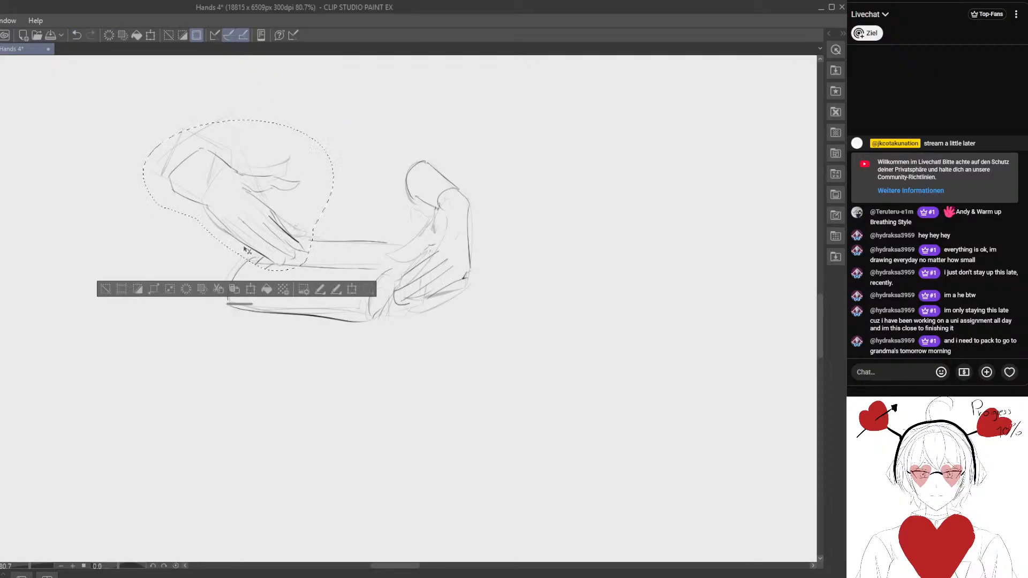
key(ctrl+d)
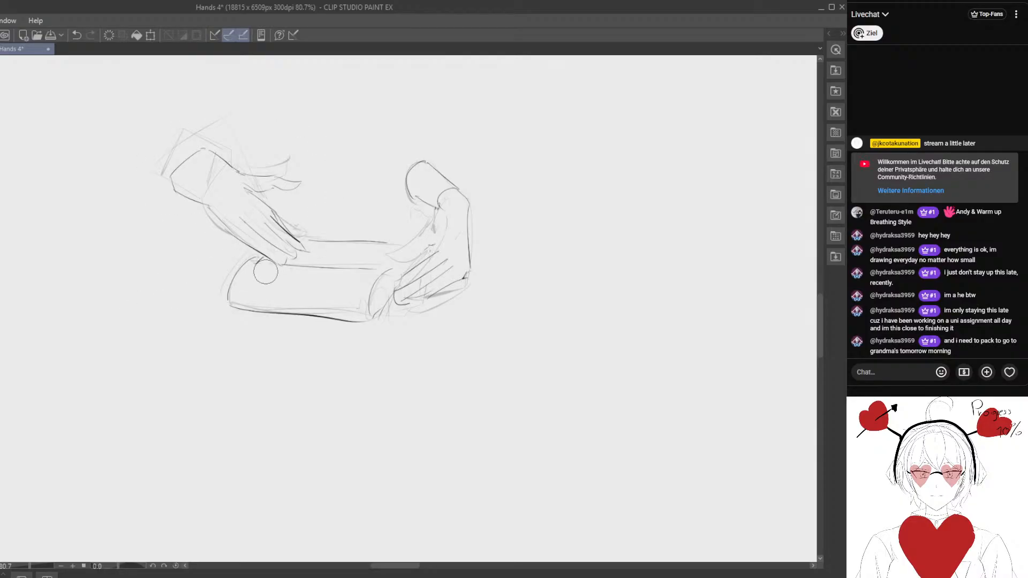
- Lasso-select the right hand, scale it down slightly, place it closer to the book's end and clear the selection
mouse_move(461, 249)
mouse_down()
mouse_move(399, 232)
mouse_move(332, 265)
mouse_move(338, 142)
mouse_move(306, 151)
mouse_up()
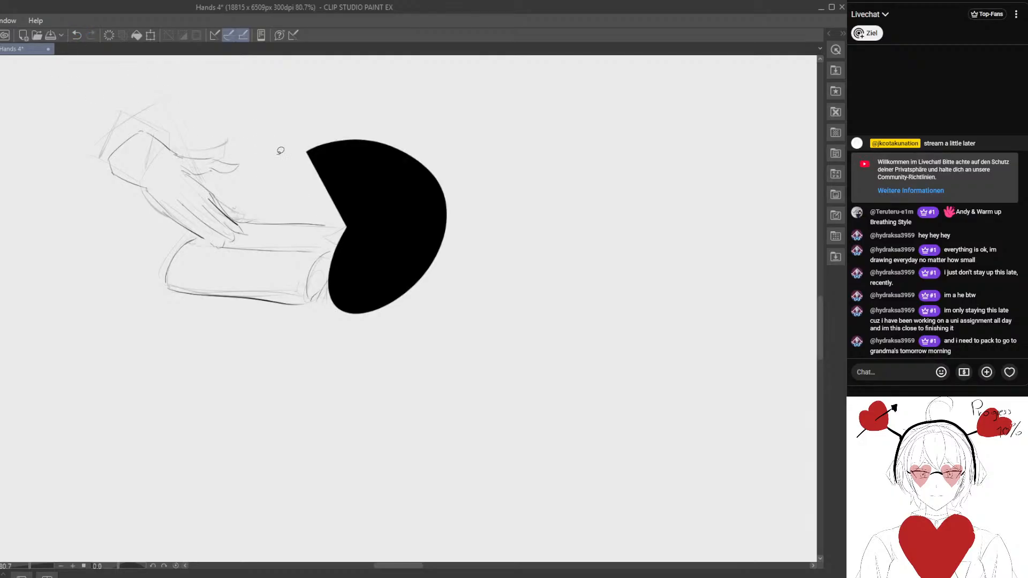
click(78, 36)
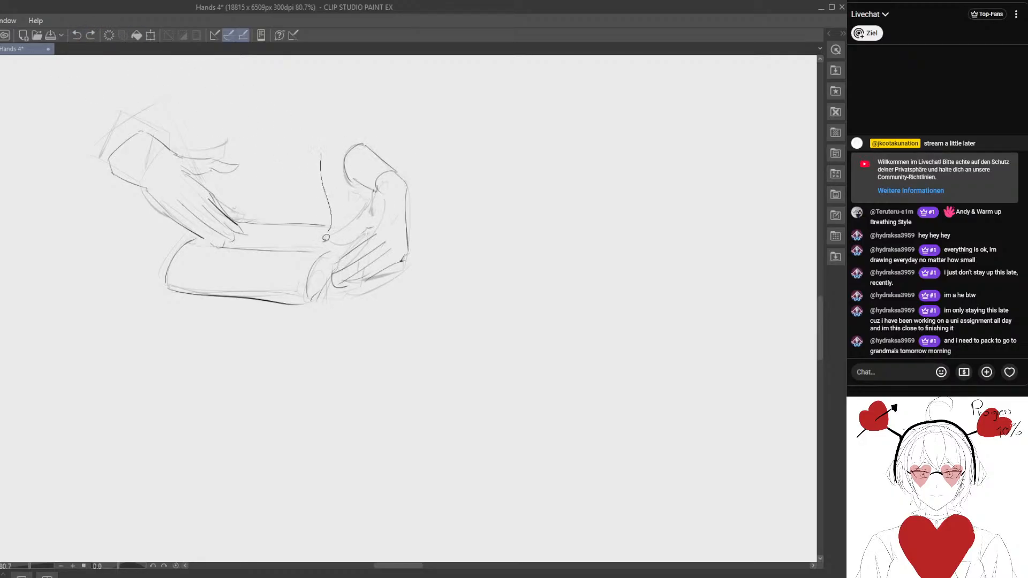
mouse_move(350, 138)
mouse_down()
mouse_move(367, 311)
mouse_move(321, 161)
mouse_up()
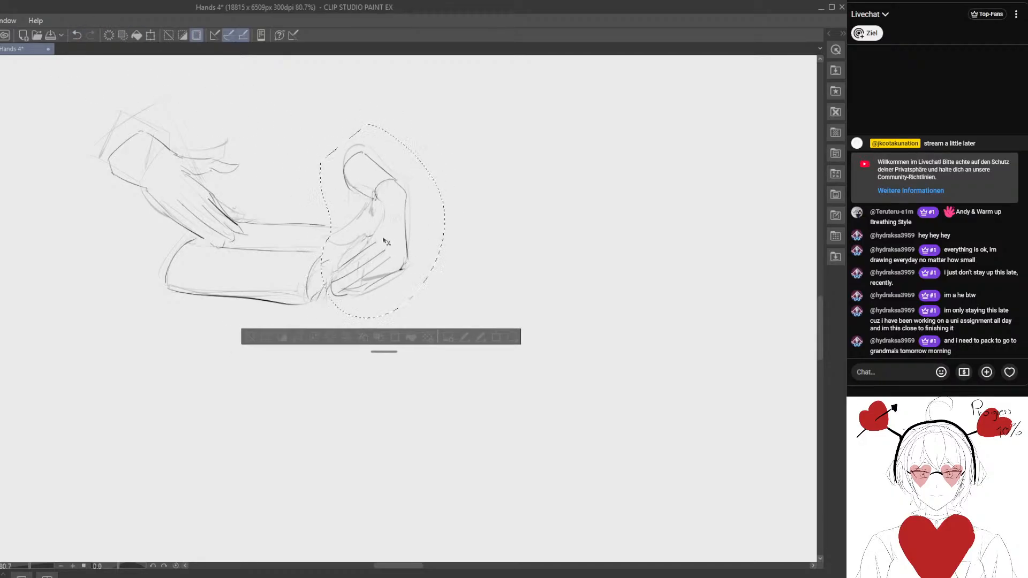
mouse_move(383, 241)
mouse_down()
mouse_move(375, 231)
mouse_move(363, 246)
mouse_move(401, 235)
mouse_up()
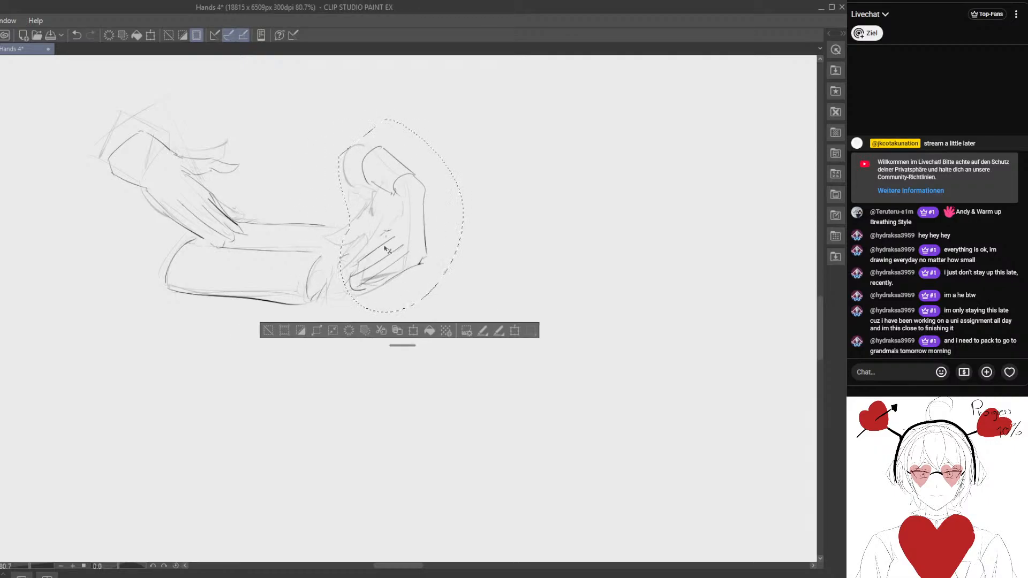
key(ctrl+t)
drag(464, 119, 447, 145)
drag(401, 196, 377, 181)
mouse_move(420, 130)
mouse_down()
mouse_move(395, 162)
mouse_move(422, 129)
mouse_move(396, 197)
mouse_up()
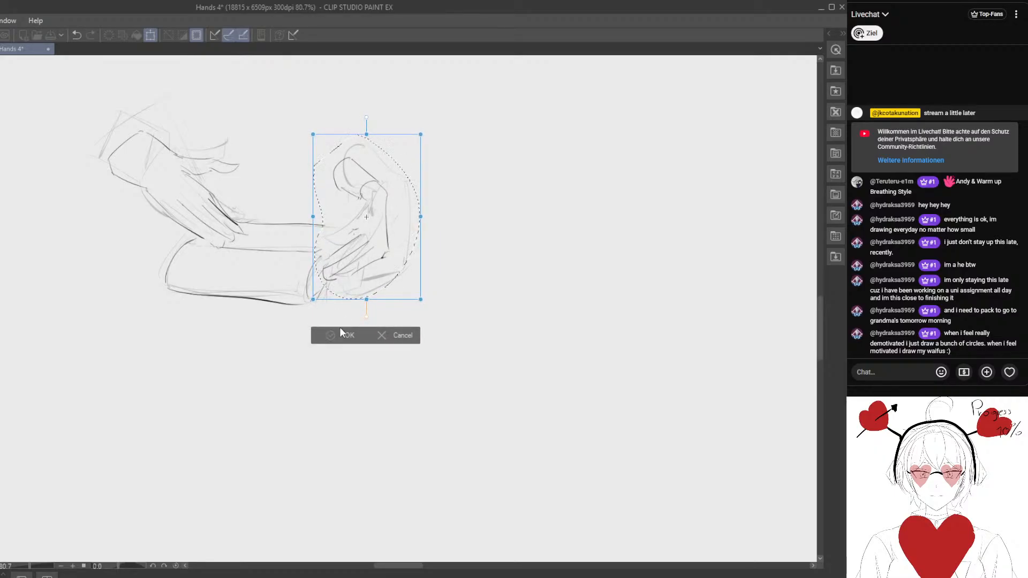
click(341, 329)
click(241, 322)
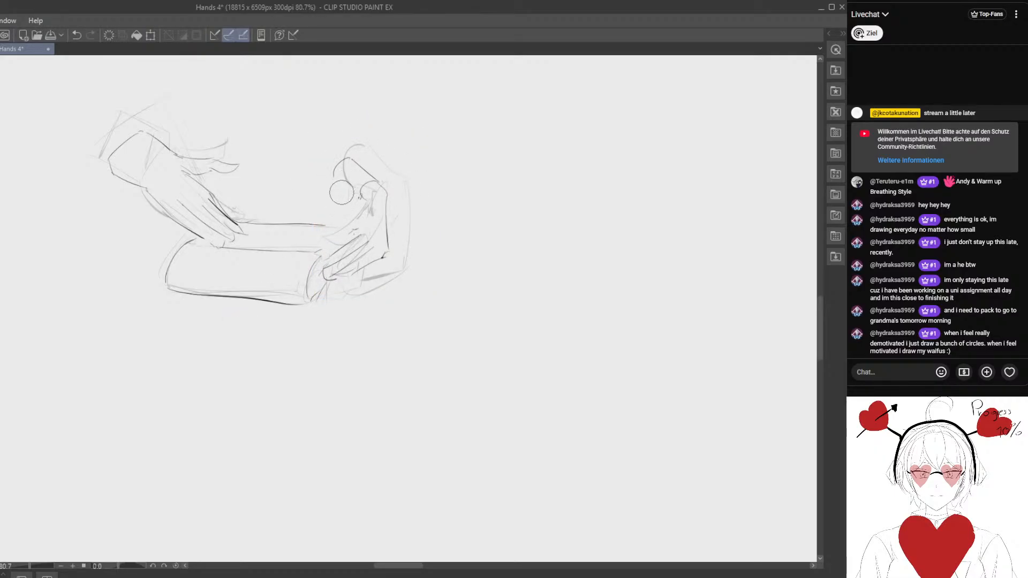
- Redraw the right hand's inner wrist edge and outline its thumb with darker strokes
key(p)
mouse_move(334, 181)
mouse_down()
mouse_move(359, 209)
mouse_move(351, 201)
mouse_move(362, 196)
mouse_move(314, 241)
mouse_move(340, 234)
mouse_move(347, 243)
mouse_move(332, 263)
mouse_move(371, 249)
mouse_up()
key(e)
key(p)
key(p)
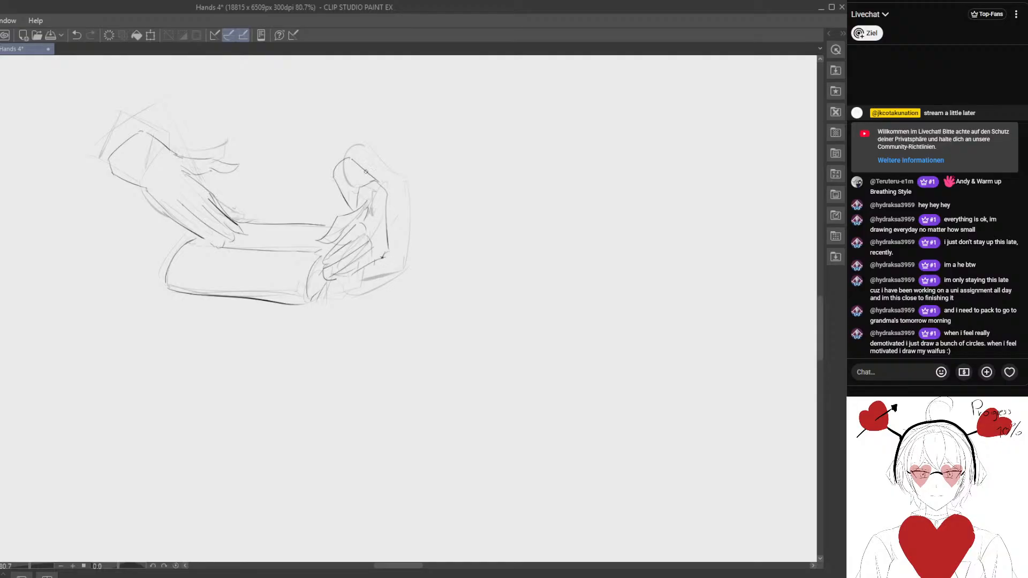
- Erase and rework the inner contour of the right hand's wrist where it meets the thumb base
key(e)
mouse_move(335, 178)
mouse_down()
mouse_move(343, 196)
mouse_move(332, 224)
mouse_move(355, 206)
mouse_move(351, 213)
mouse_move(338, 190)
mouse_up()
key(p)
key(p)
key(e)
key(p)
key(e)
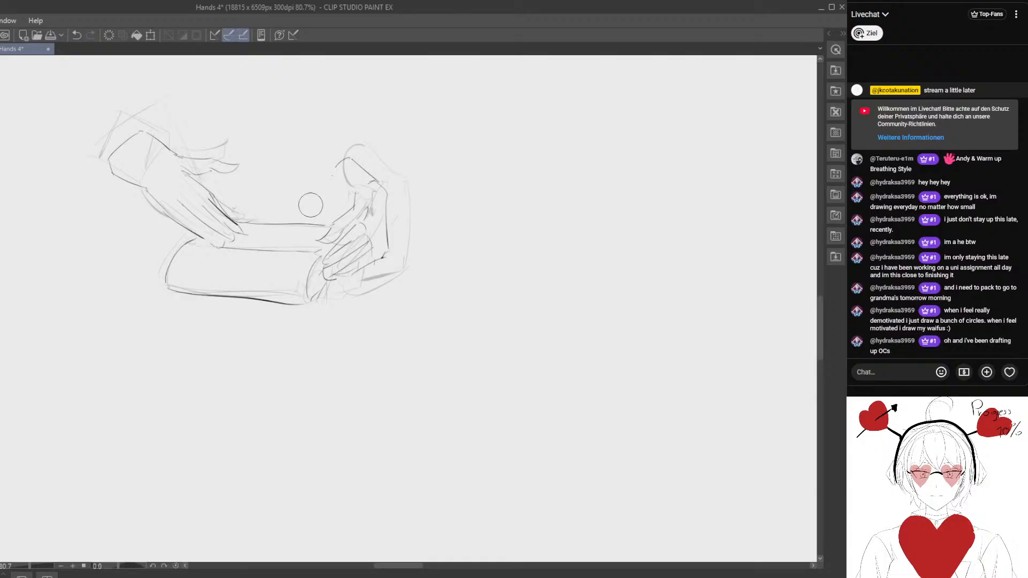
drag(321, 213, 323, 237)
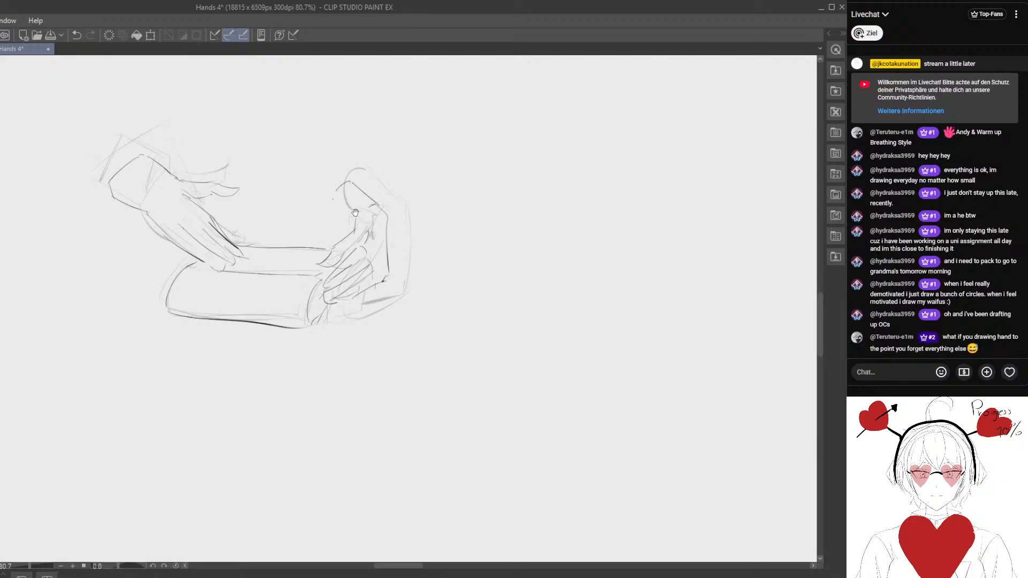
drag(427, 243, 448, 227)
mouse_move(355, 174)
mouse_down()
mouse_move(355, 209)
mouse_move(354, 194)
mouse_move(370, 215)
mouse_move(353, 197)
mouse_move(358, 205)
mouse_move(369, 169)
mouse_move(352, 161)
mouse_move(365, 160)
mouse_move(358, 177)
mouse_move(393, 142)
mouse_move(367, 159)
mouse_up()
- Lasso-select the whole line drawing and move it over the matching hands-and-book pose on the reference sheet
scroll(312, 214, down, 2)
scroll(383, 193, down, 2)
key(m)
mouse_move(260, 91)
mouse_down()
mouse_move(280, 317)
mouse_move(467, 106)
mouse_up()
mouse_move(379, 222)
mouse_down()
mouse_move(360, 352)
mouse_move(447, 249)
mouse_up()
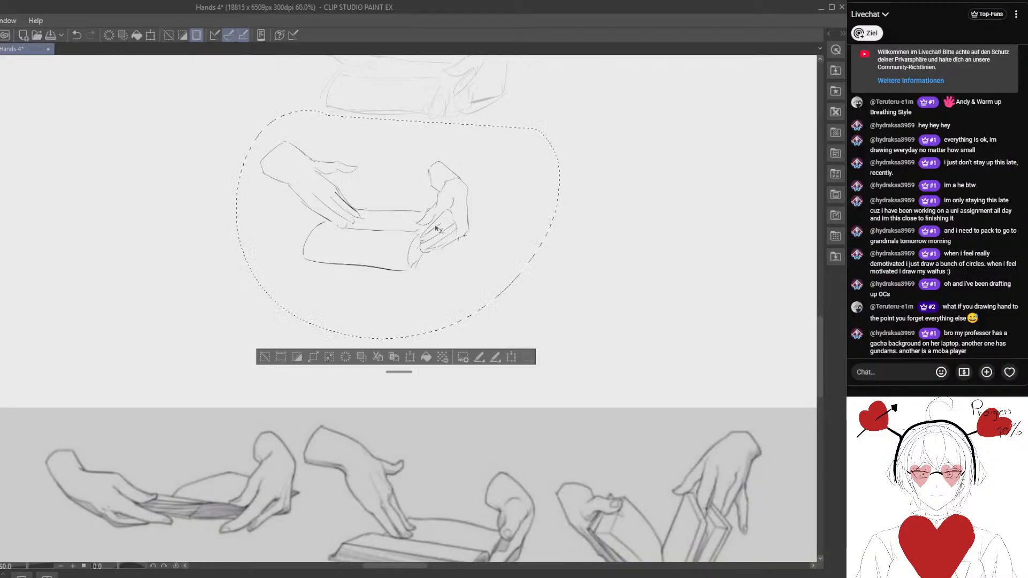
drag(434, 228, 434, 154)
mouse_move(435, 155)
mouse_down()
mouse_move(462, 452)
mouse_move(488, 458)
mouse_up()
drag(546, 435, 444, 378)
- Rotate, scale and shift the line drawing to compare it with the reference pose, and cancel the transformation
key(ctrl+t)
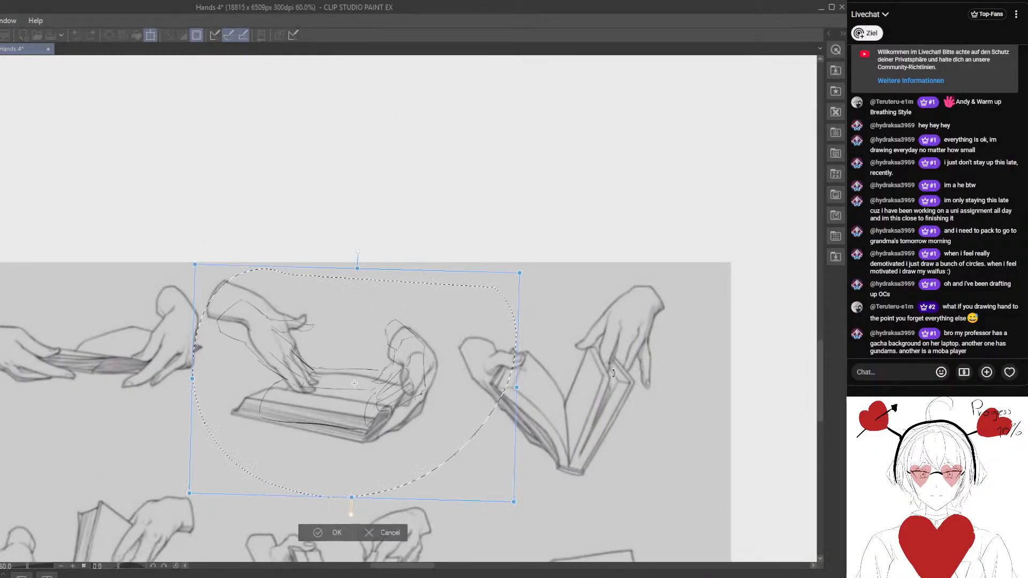
drag(560, 333, 558, 363)
mouse_move(500, 425)
mouse_down()
mouse_move(482, 432)
mouse_move(533, 418)
mouse_move(510, 415)
mouse_up()
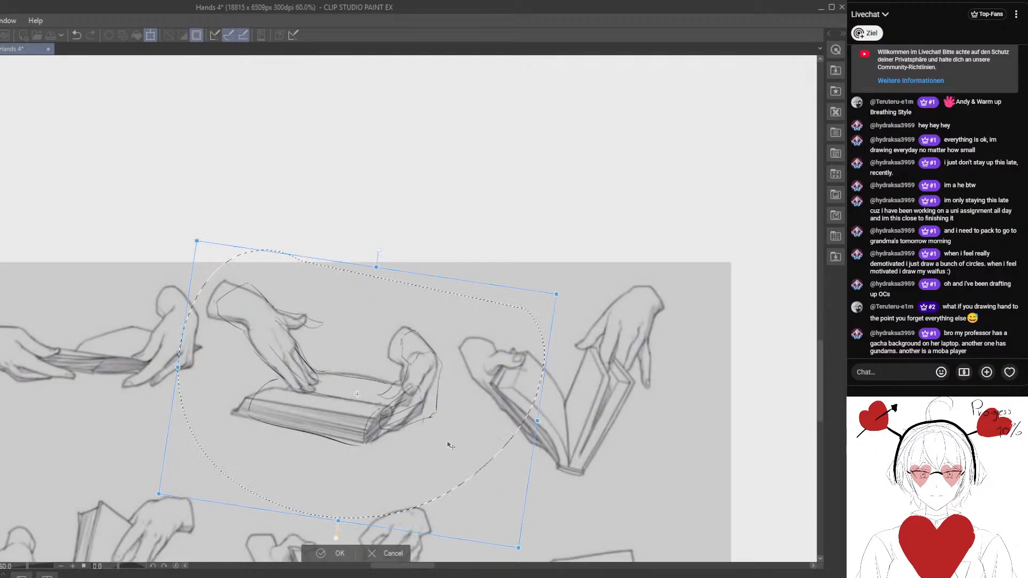
drag(451, 446, 436, 441)
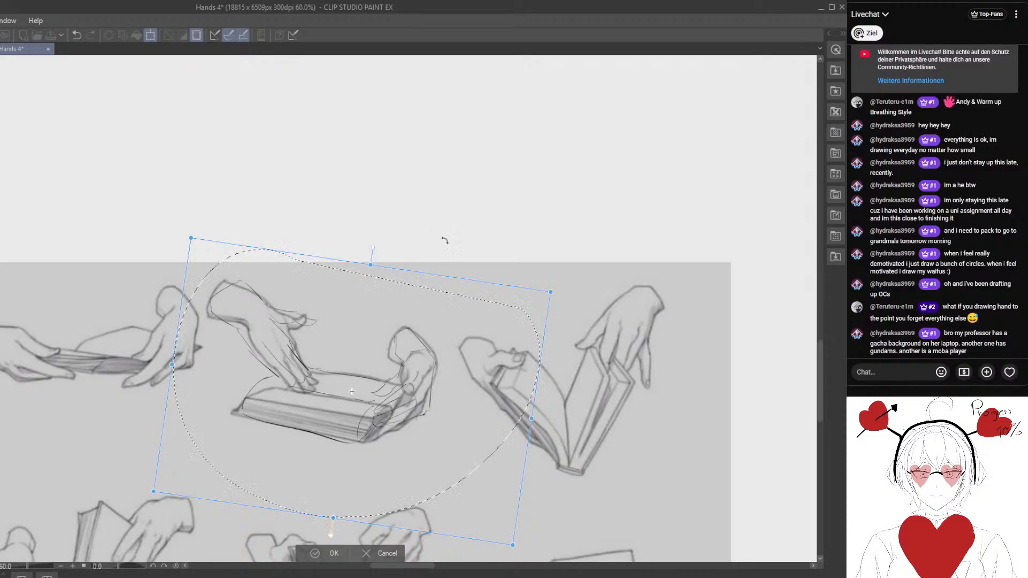
key(space)
drag(417, 445, 399, 409)
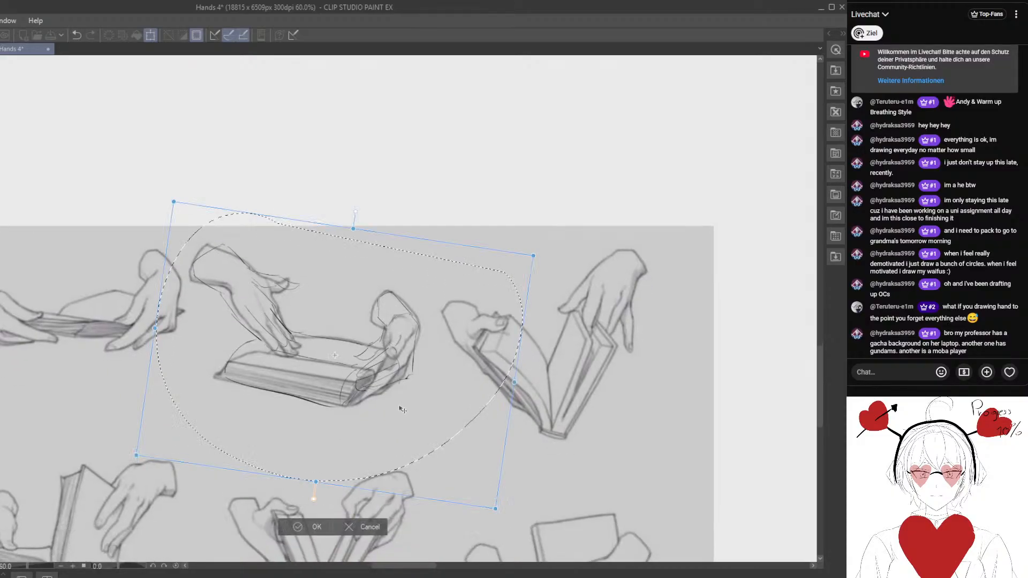
click(373, 532)
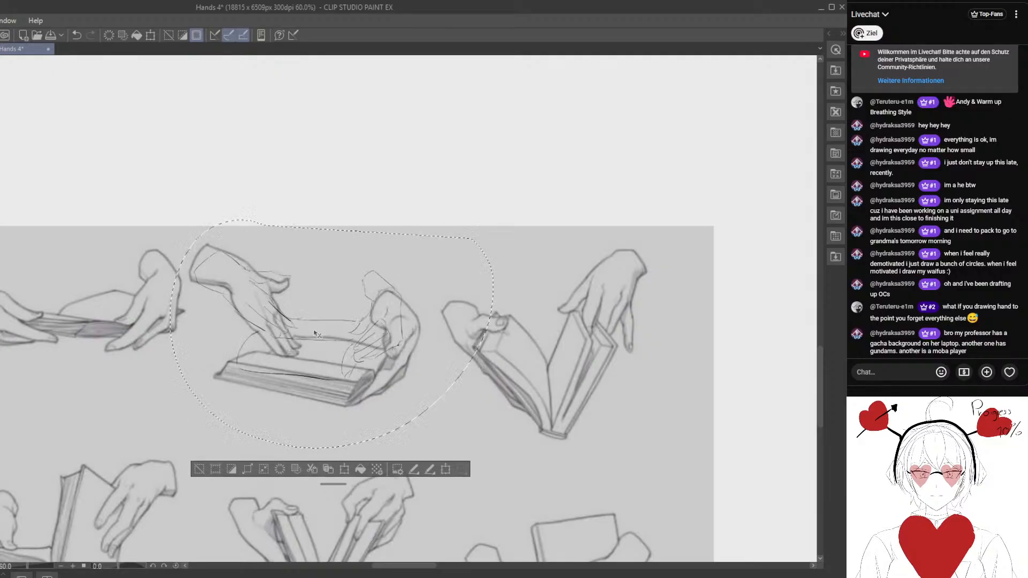
- Return the line drawing to its original place over the rough sketch and clear the selection
drag(313, 334, 317, 193)
key(space)
drag(339, 219, 394, 280)
key(ctrl+plus)
key(ctrl+plus)
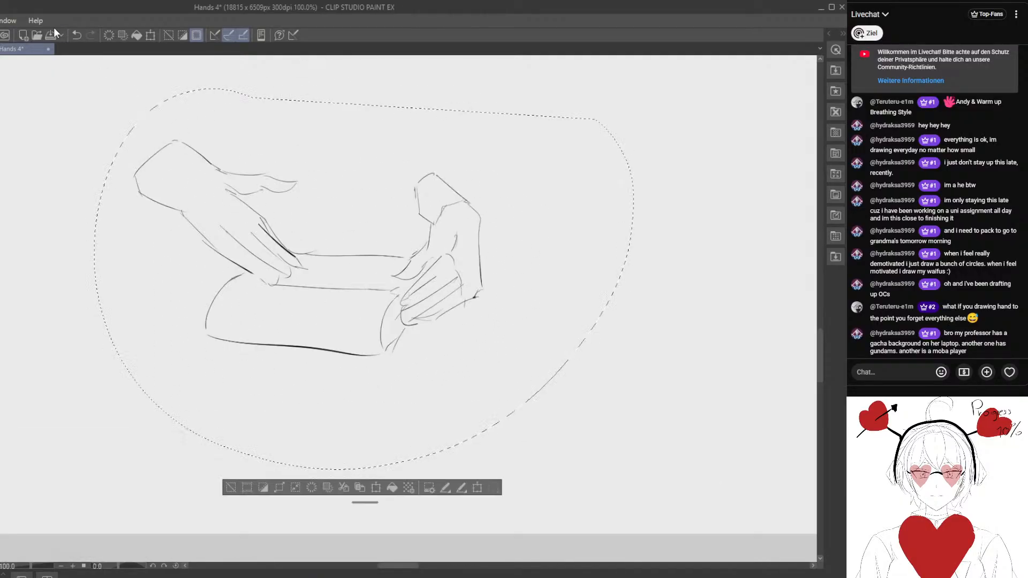
scroll(137, 169, down, 3)
key(space)
drag(137, 170, 227, 317)
click(76, 35)
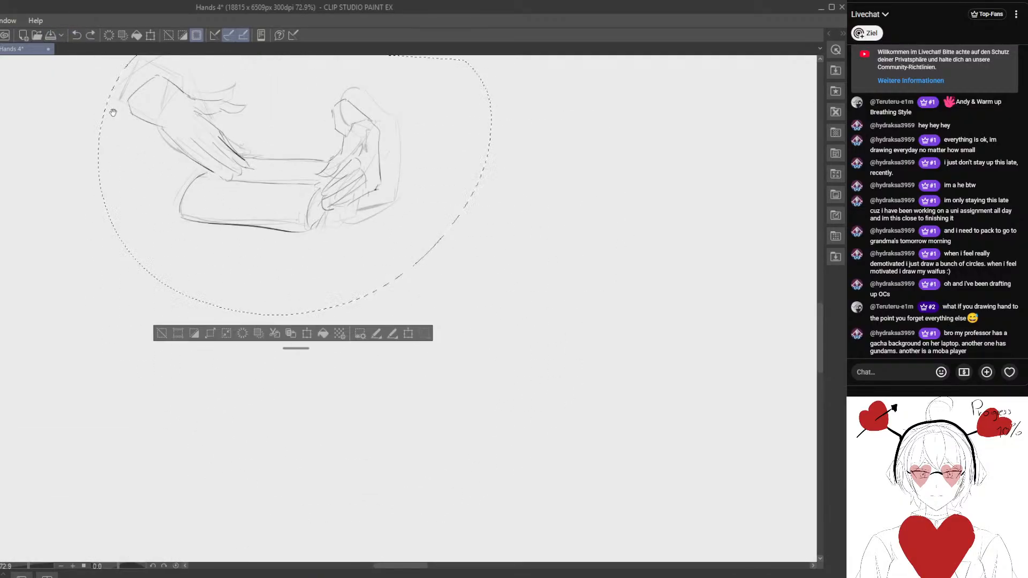
drag(113, 112, 166, 201)
scroll(269, 235, up, 3)
drag(240, 287, 275, 296)
drag(232, 357, 239, 332)
drag(307, 329, 279, 301)
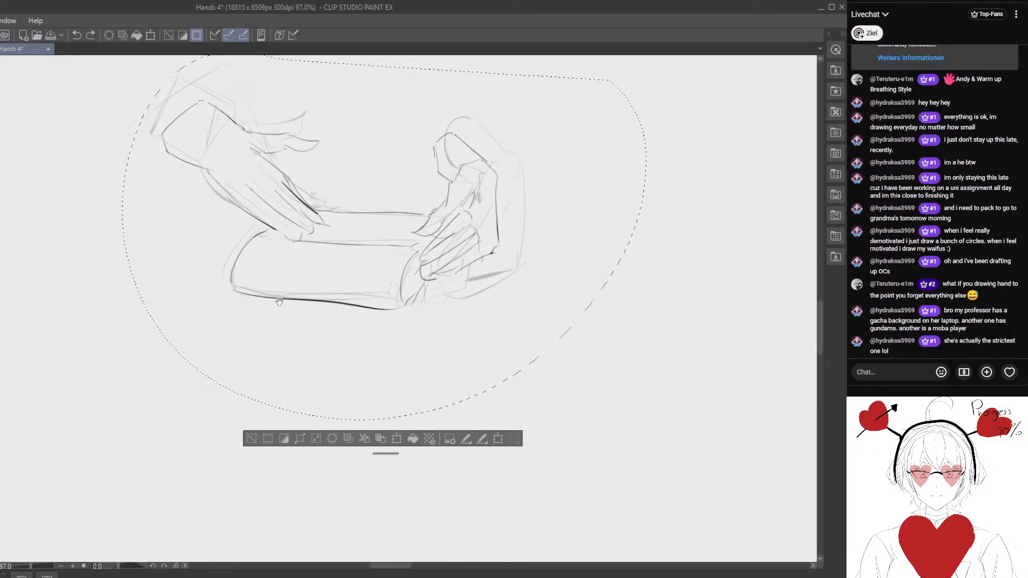
key(ctrl+d)
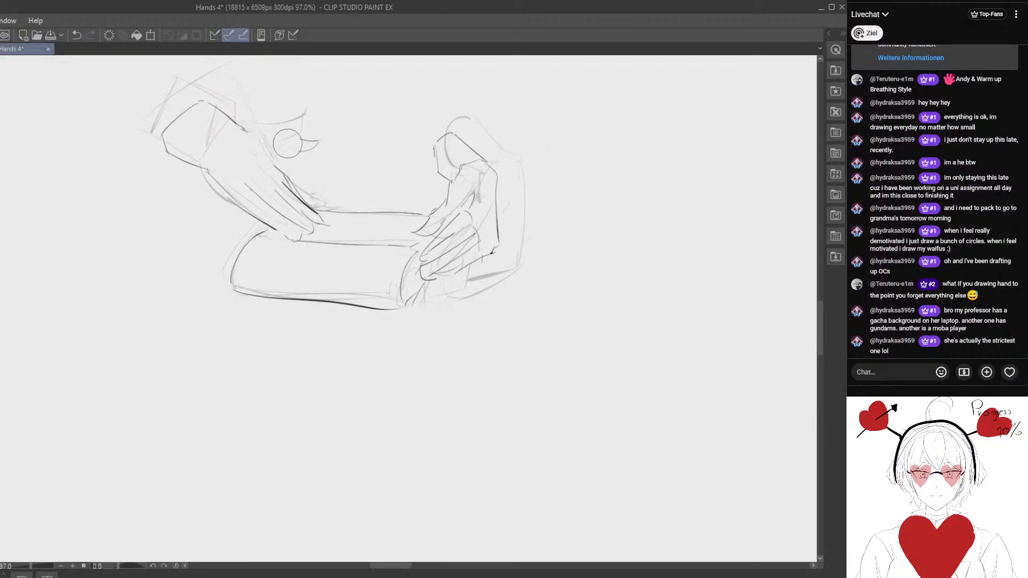
- Erase and redraw the left hand's thumb and the contour running from the wrist down to the index finger
drag(287, 143, 308, 147)
key(p)
drag(243, 128, 282, 172)
mouse_move(261, 136)
mouse_down()
mouse_move(289, 153)
mouse_move(255, 166)
mouse_move(290, 153)
mouse_move(289, 144)
mouse_move(304, 150)
mouse_move(287, 163)
mouse_move(303, 151)
mouse_move(264, 133)
mouse_move(316, 160)
mouse_up()
key(e)
key(p)
key(e)
key(p)
drag(312, 162, 289, 159)
key(e)
drag(209, 164, 278, 166)
- Lasso-select the lower edge of the left hand's wrist, move it slightly up toward the hand, and clear the selection
key(m)
drag(226, 132, 262, 141)
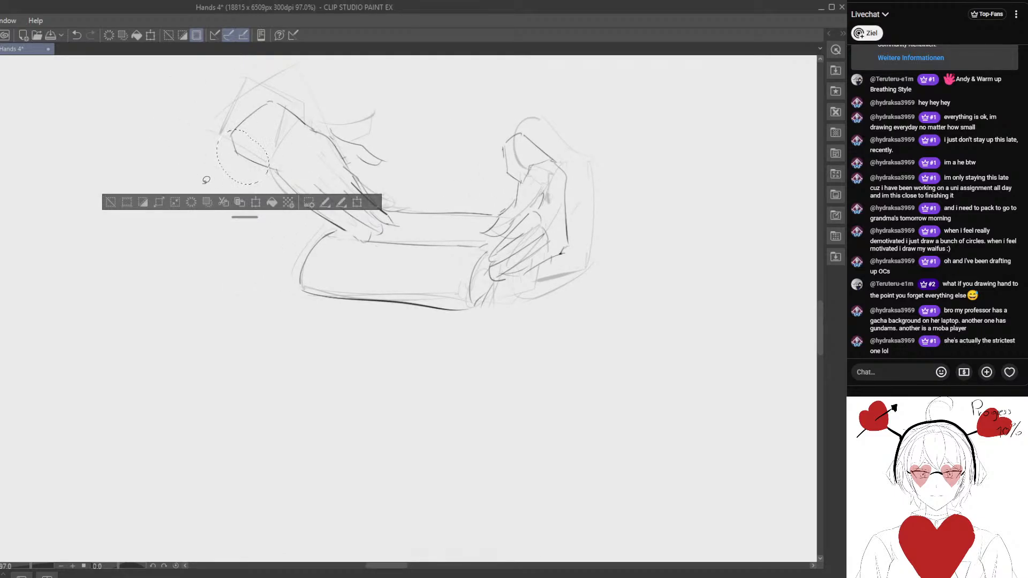
drag(240, 181, 245, 164)
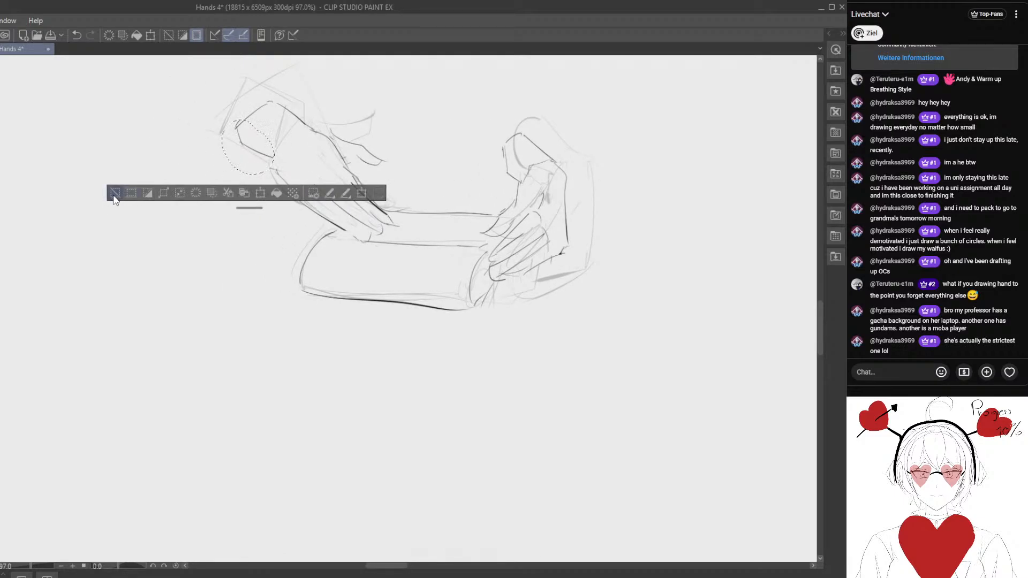
key(ctrl+d)
- Erase and redraw the left hand's outer contour from the wrist to the little finger
key(e)
mouse_move(348, 233)
mouse_down()
mouse_move(337, 217)
mouse_move(327, 220)
mouse_move(367, 225)
mouse_up()
key(p)
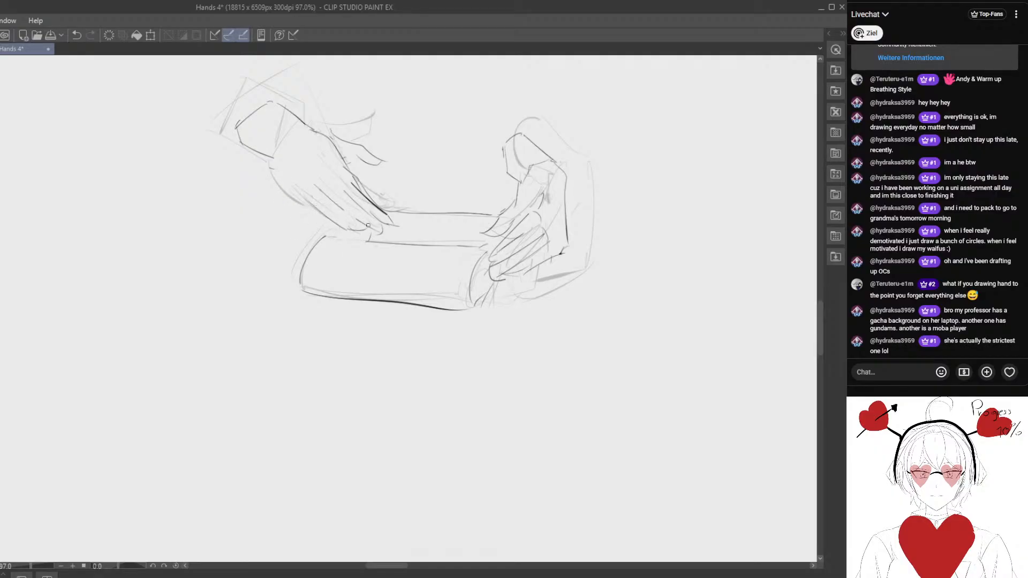
mouse_move(275, 173)
mouse_down()
mouse_move(311, 197)
mouse_move(283, 178)
mouse_move(289, 185)
mouse_up()
key(e)
key(p)
drag(269, 160, 315, 204)
key(e)
key(p)
key(e)
key(p)
mouse_move(434, 234)
mouse_down()
mouse_move(349, 230)
mouse_move(285, 253)
mouse_up()
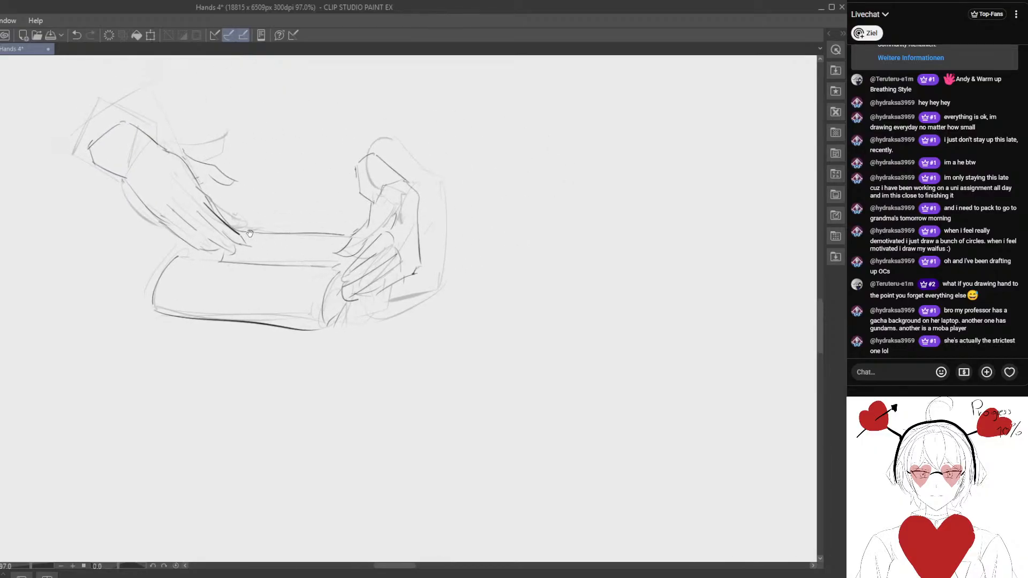
- Clean up the left hand's thumb-side contour and the lines where the book's far edge meets the right thumb
key(e)
drag(187, 174, 212, 202)
key(p)
mouse_move(343, 218)
mouse_down()
mouse_move(280, 196)
mouse_move(297, 206)
mouse_move(356, 201)
mouse_move(341, 212)
mouse_up()
key(e)
key(p)
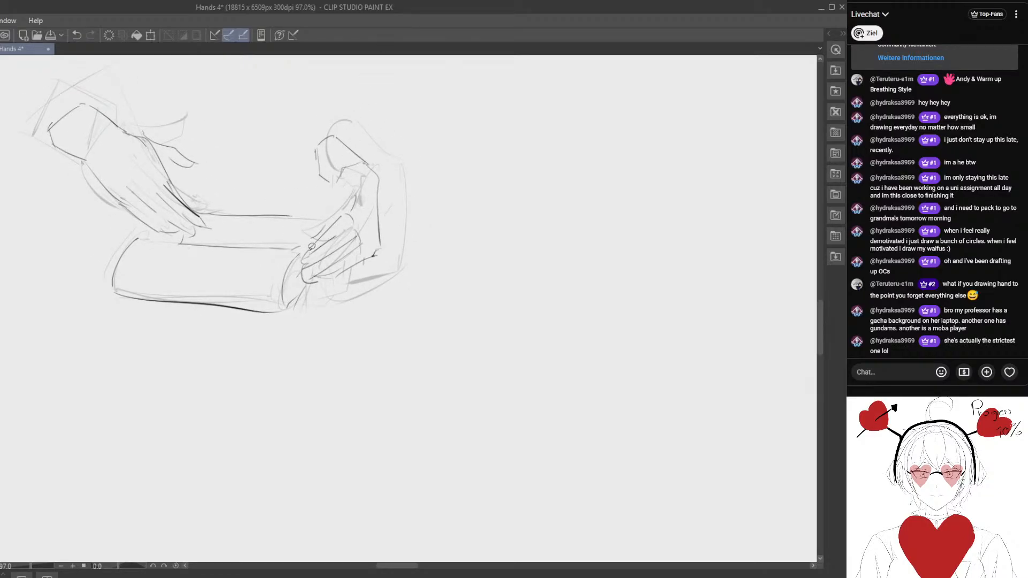
- Lasso-select the right hand's fingers, transform them to reach lower over the book's edge, and clear the selection
mouse_move(311, 246)
mouse_down()
mouse_move(347, 291)
mouse_move(370, 196)
mouse_move(311, 228)
mouse_move(293, 271)
mouse_up()
key(ctrl+t)
click(291, 348)
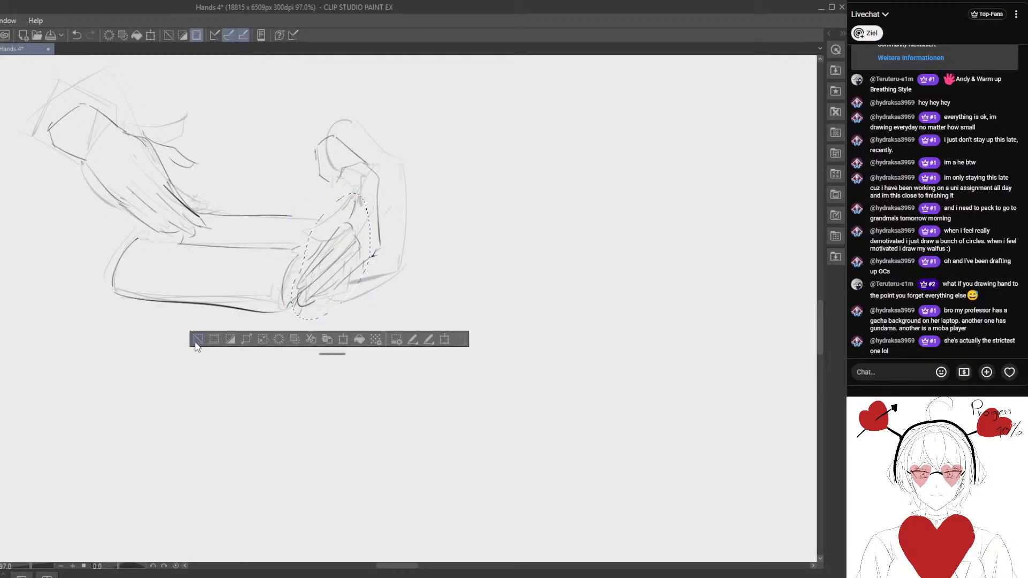
click(196, 340)
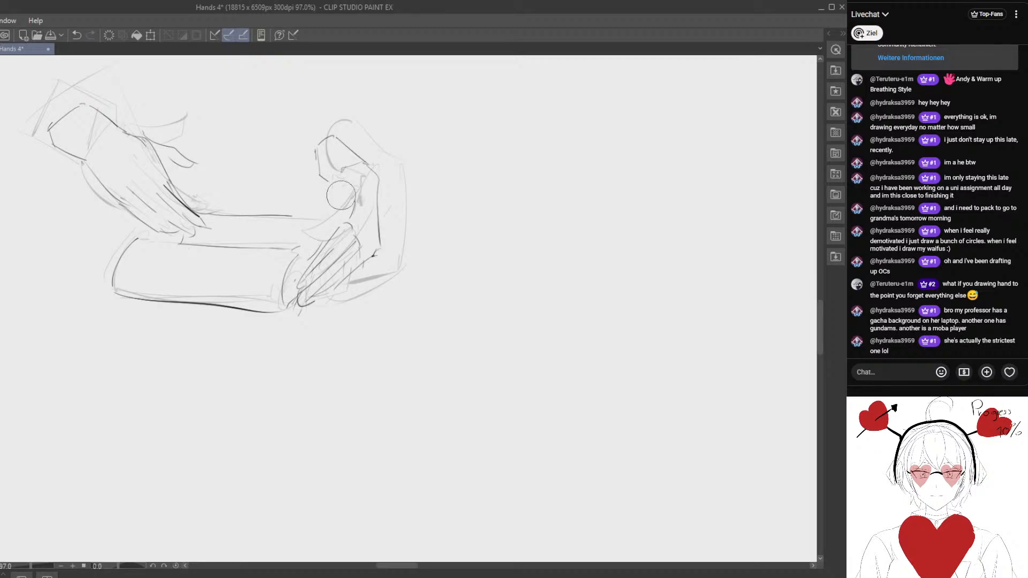
- Erase and redraw the right hand's thumb from the wrist, and extend the book's far edge to meet it
mouse_move(338, 174)
mouse_down()
mouse_move(336, 204)
mouse_move(361, 179)
mouse_up()
key(ctrl+z)
key(ctrl+z)
drag(341, 176, 329, 217)
drag(330, 217, 350, 223)
drag(358, 184, 360, 205)
drag(292, 216, 312, 218)
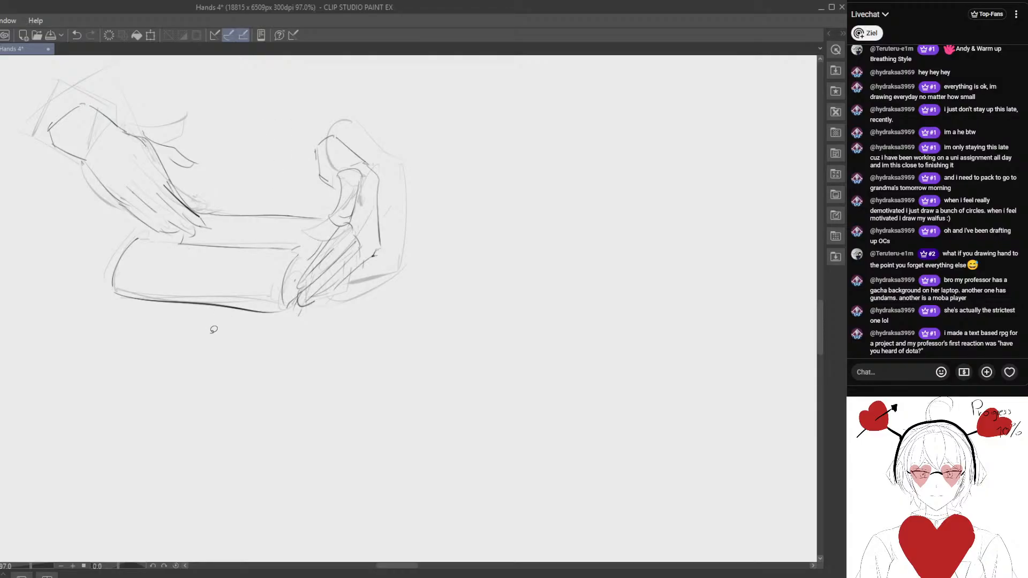
- Lasso-select the whole corrected line drawing and move it over the matching hands-and-book pose on the reference sheet
mouse_move(231, 321)
mouse_down()
mouse_move(252, 367)
mouse_move(227, 371)
mouse_up()
drag(185, 207, 252, 224)
scroll(252, 224, down, 3)
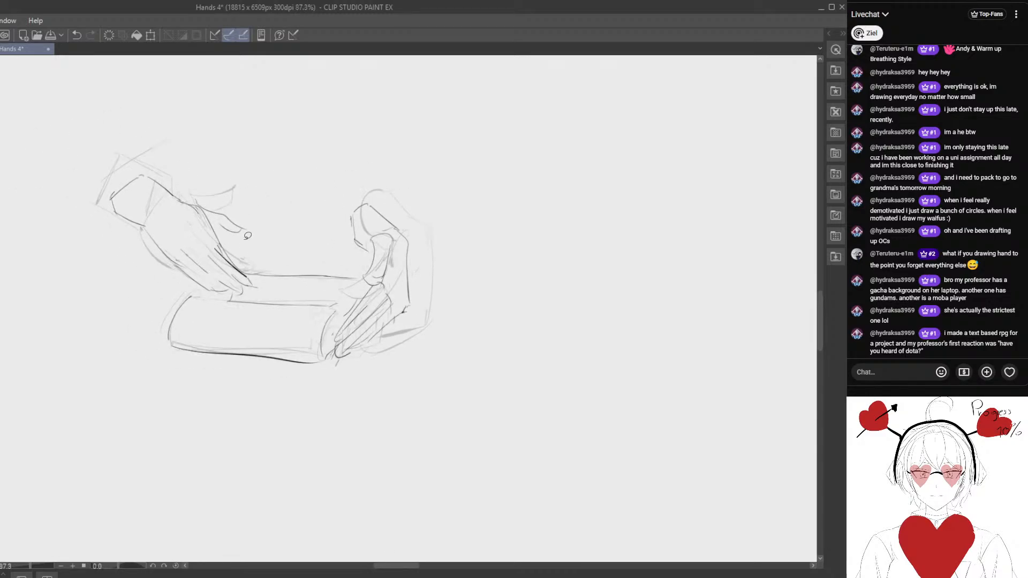
mouse_move(221, 151)
mouse_down()
mouse_move(85, 283)
mouse_move(402, 215)
mouse_up()
drag(328, 272, 299, 395)
mouse_move(287, 400)
mouse_down()
mouse_move(357, 220)
mouse_move(296, 401)
mouse_up()
drag(297, 401, 305, 256)
mouse_move(320, 287)
mouse_down()
mouse_move(426, 440)
mouse_move(411, 484)
mouse_up()
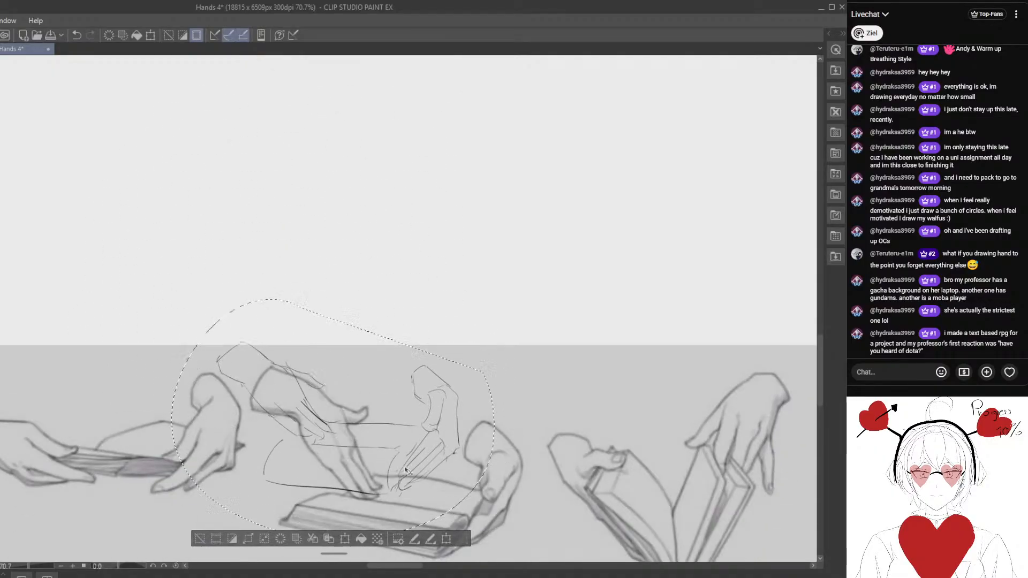
mouse_move(432, 524)
mouse_down()
mouse_move(389, 378)
mouse_move(386, 391)
mouse_up()
scroll(389, 378, down, 2)
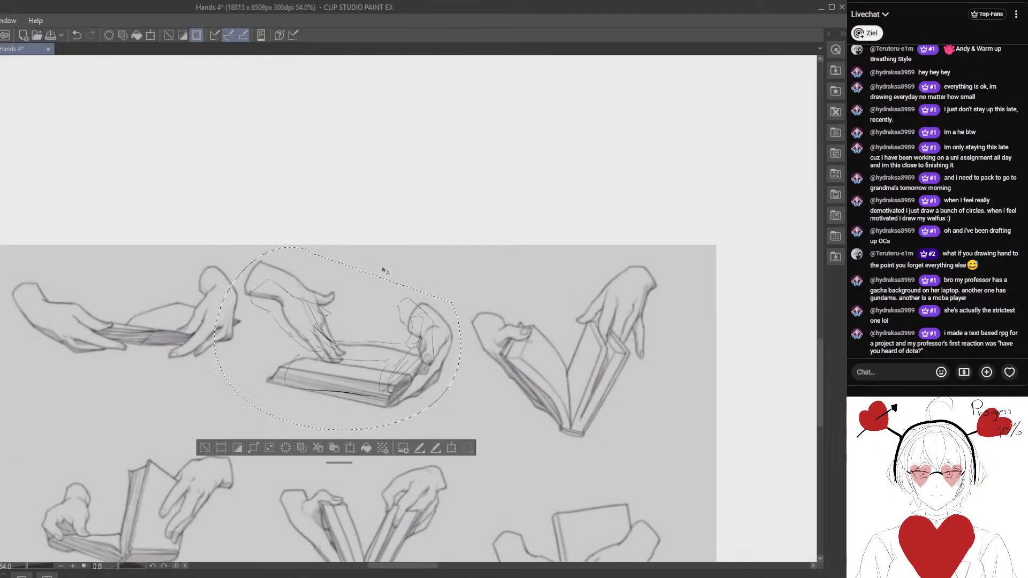
drag(170, 195, 152, 176)
- Scale and rotate the line drawing to fit the reference pose, and apply the transformation
key(ctrl+t)
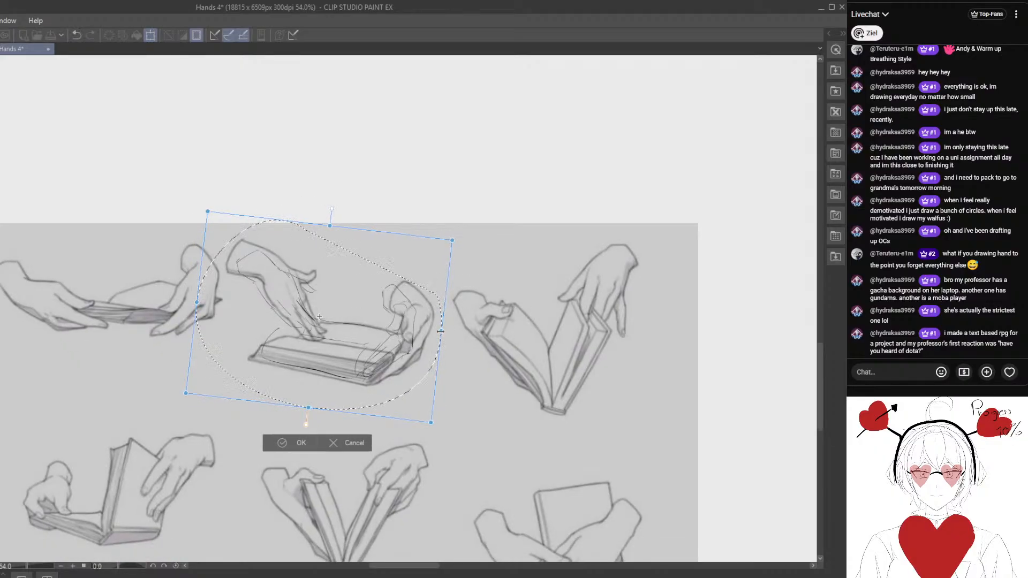
drag(440, 331, 463, 334)
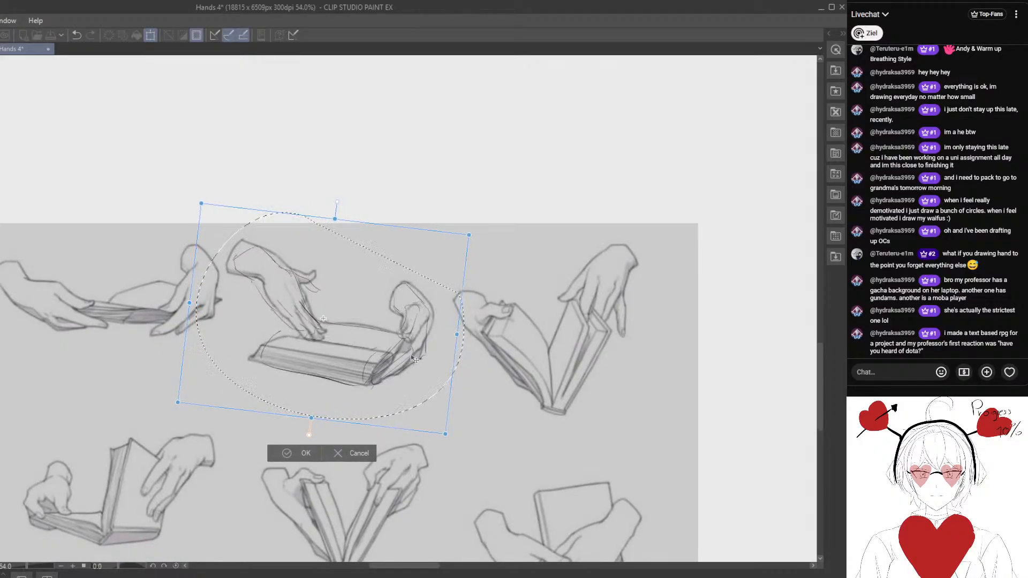
drag(516, 368, 515, 373)
drag(434, 390, 417, 399)
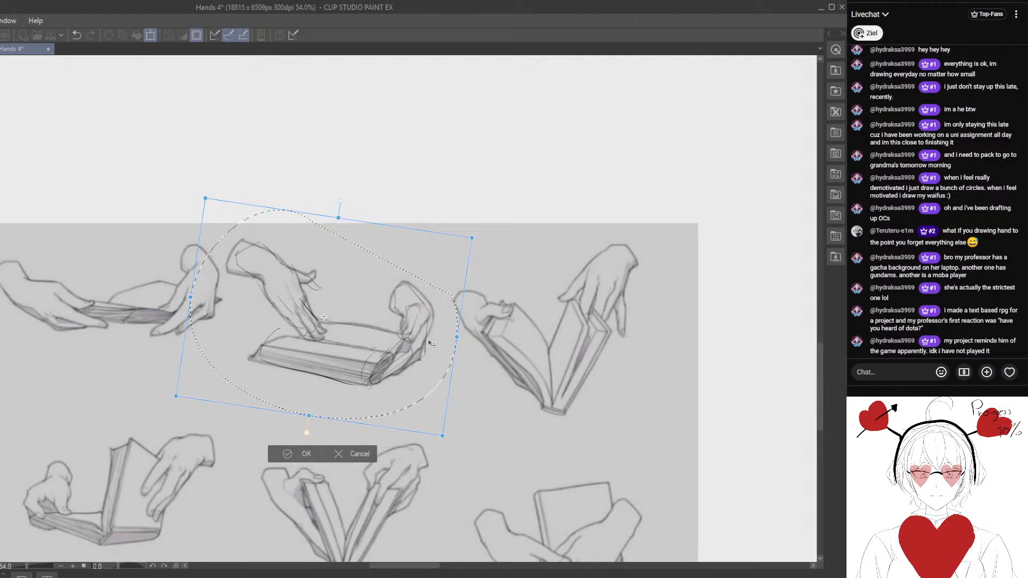
drag(455, 256, 440, 205)
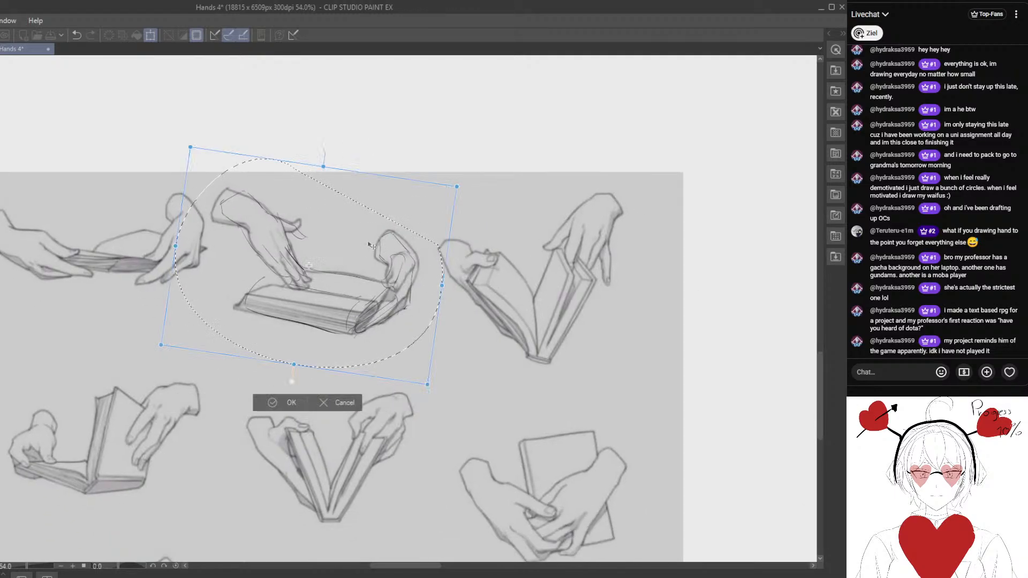
drag(387, 275, 390, 276)
drag(468, 292, 414, 288)
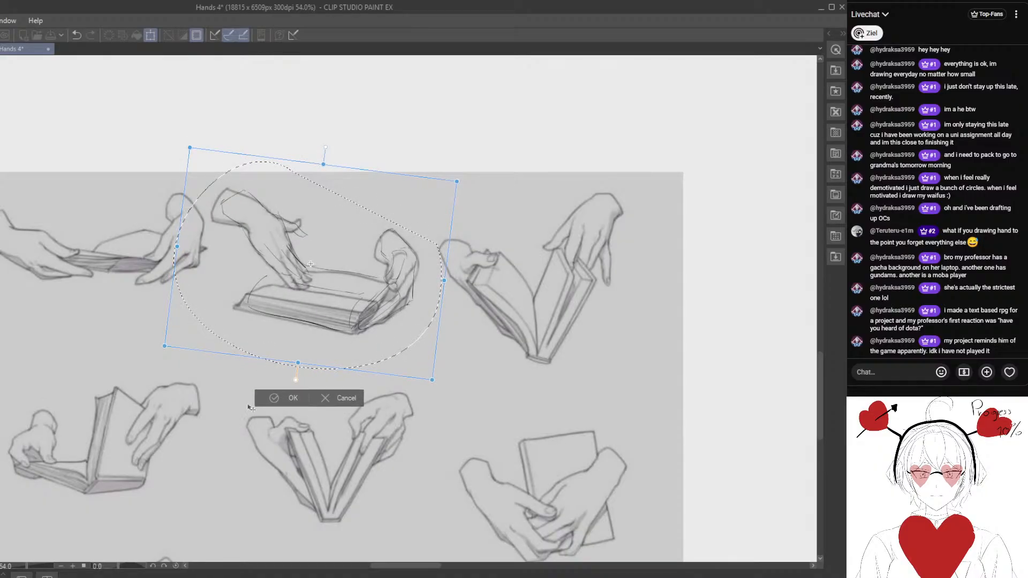
key(Return)
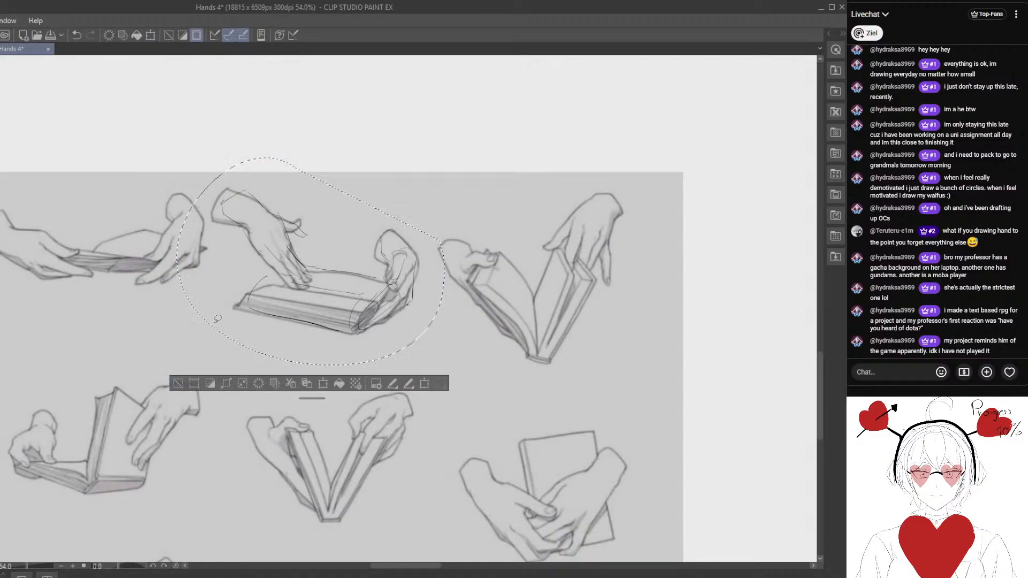
- Undo the transformation and the move so the line drawing is back over the rough sketch, and clear the selection
drag(302, 272, 294, 165)
drag(294, 166, 295, 367)
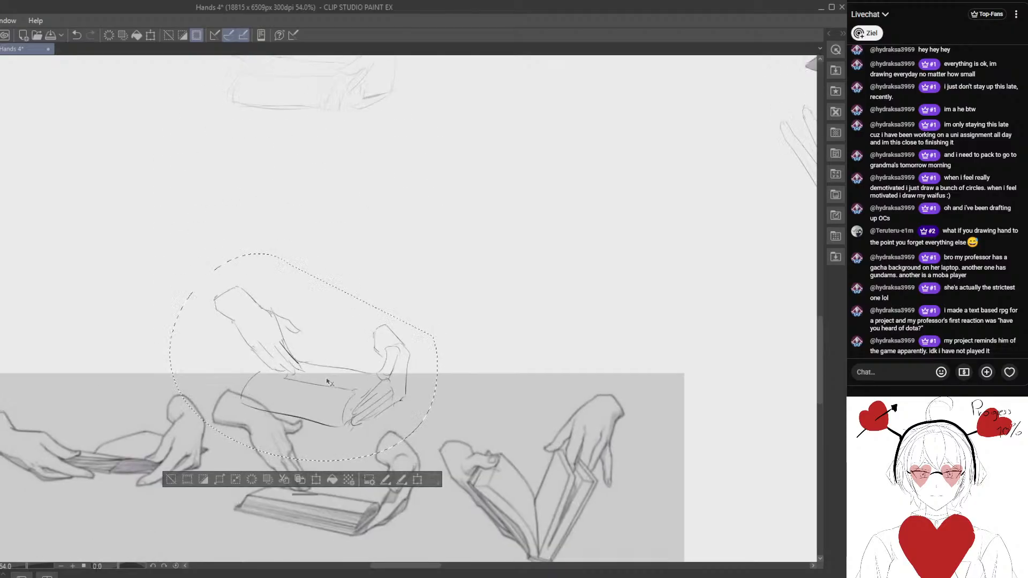
click(77, 35)
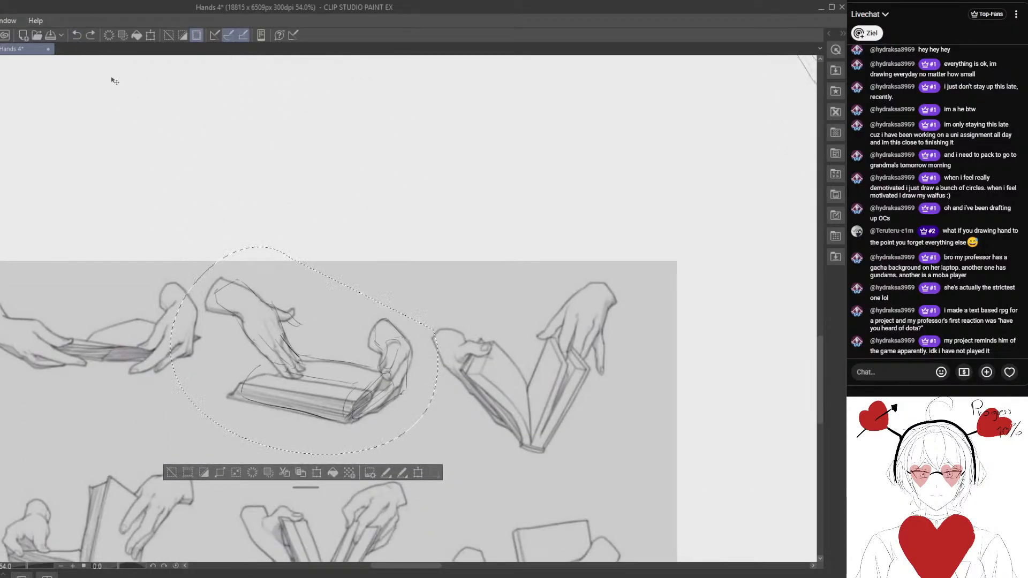
click(76, 36)
mouse_move(142, 73)
mouse_down()
mouse_move(209, 300)
mouse_move(218, 385)
mouse_up()
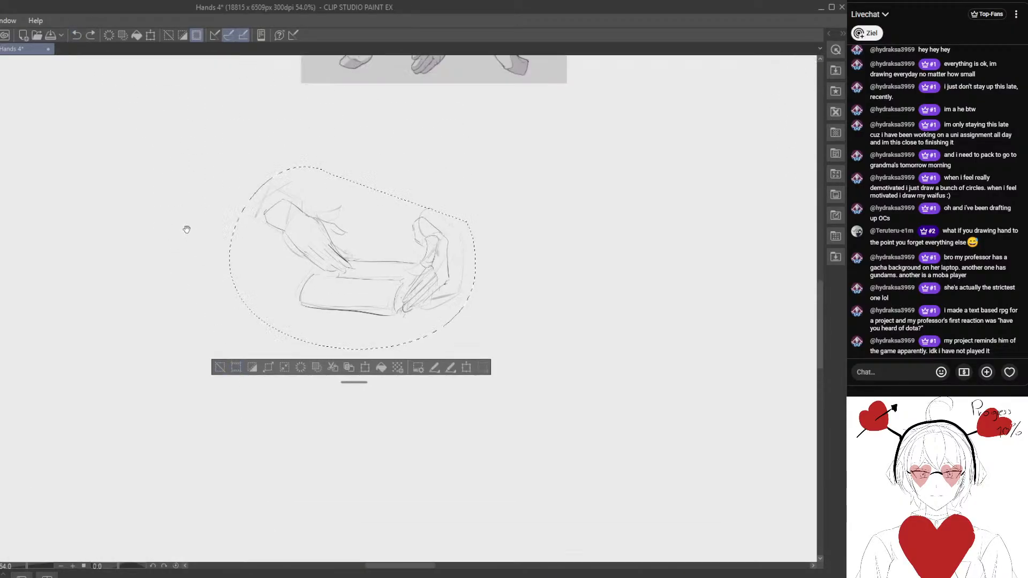
drag(186, 229, 177, 266)
click(205, 349)
scroll(236, 215, up, 1)
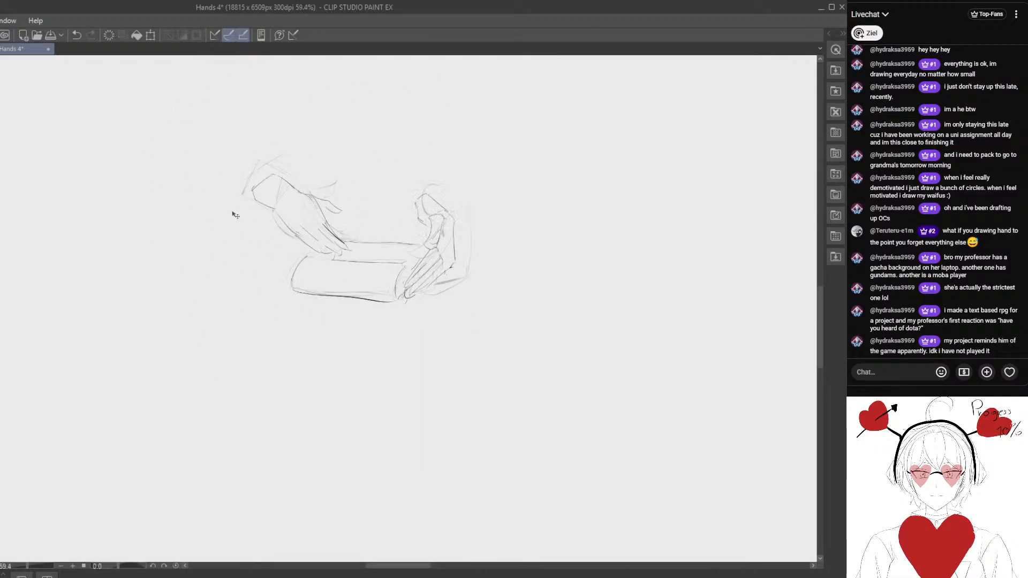
- Erase the rounded end of the left hand's wrist and redraw it as a straighter, more angular edge
scroll(236, 215, up, 1)
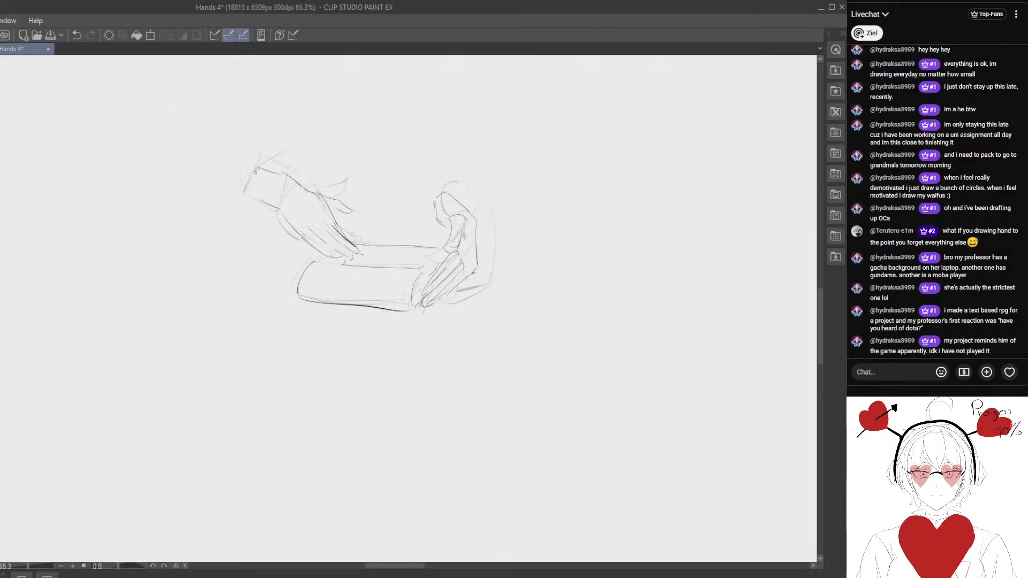
key(e)
mouse_move(256, 171)
mouse_down()
mouse_move(261, 201)
mouse_move(275, 172)
mouse_move(298, 180)
mouse_move(275, 171)
mouse_up()
key(p)
key(e)
key(p)
key(e)
key(p)
- Redraw the left hand's upper contour from the wrist to the thumb, alternating strokes and erasing
mouse_move(261, 165)
mouse_down()
mouse_move(328, 201)
mouse_move(327, 185)
mouse_move(344, 197)
mouse_move(329, 184)
mouse_move(342, 193)
mouse_move(336, 203)
mouse_move(324, 182)
mouse_move(336, 191)
mouse_up()
key(e)
key(p)
key(e)
key(p)
key(e)
key(p)
key(e)
key(p)
key(e)
key(p)
key(e)
key(p)
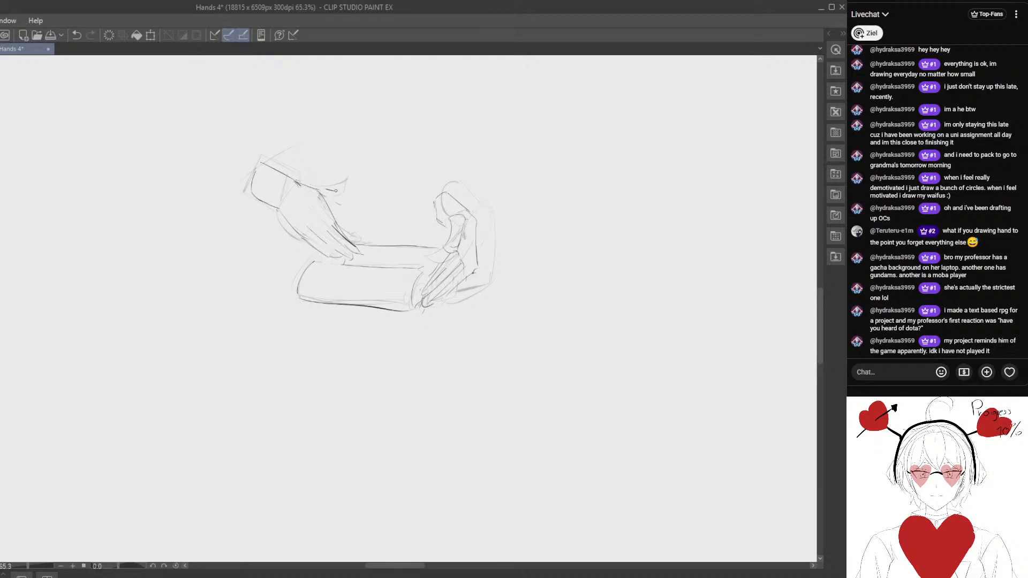
scroll(345, 263, down, 4)
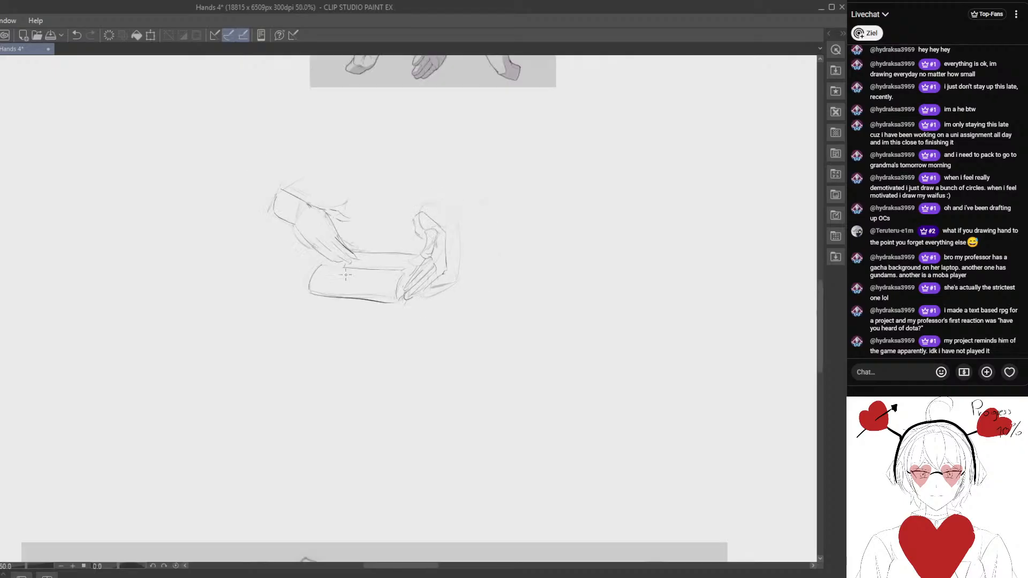
scroll(344, 264, up, 1)
mouse_move(341, 266)
mouse_down()
mouse_move(273, 217)
mouse_move(286, 189)
mouse_move(306, 208)
mouse_move(303, 250)
mouse_up()
scroll(272, 215, up, 4)
key(e)
scroll(303, 249, down, 3)
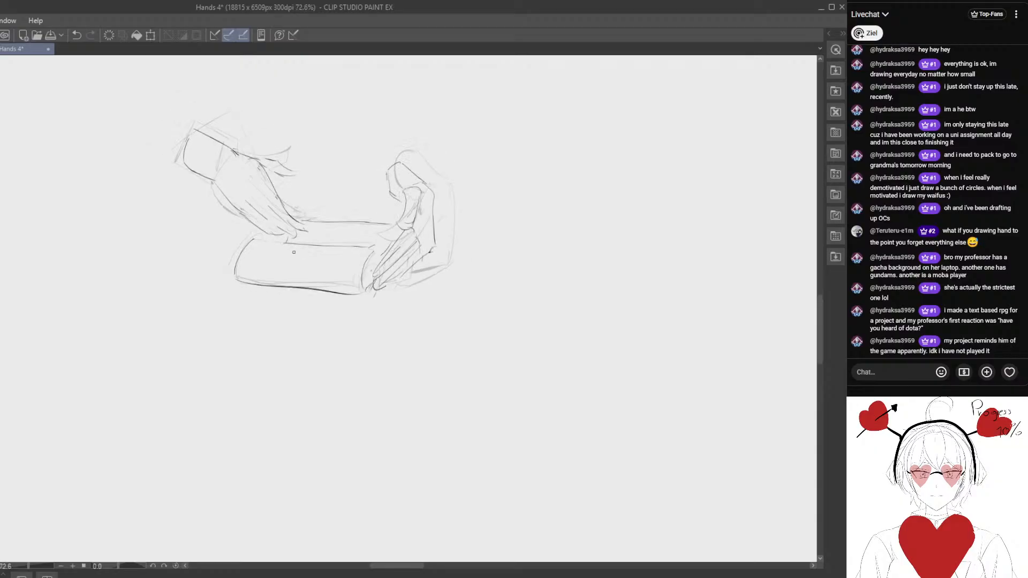
key(m)
mouse_move(262, 115)
mouse_down()
mouse_move(178, 270)
mouse_move(502, 183)
mouse_up()
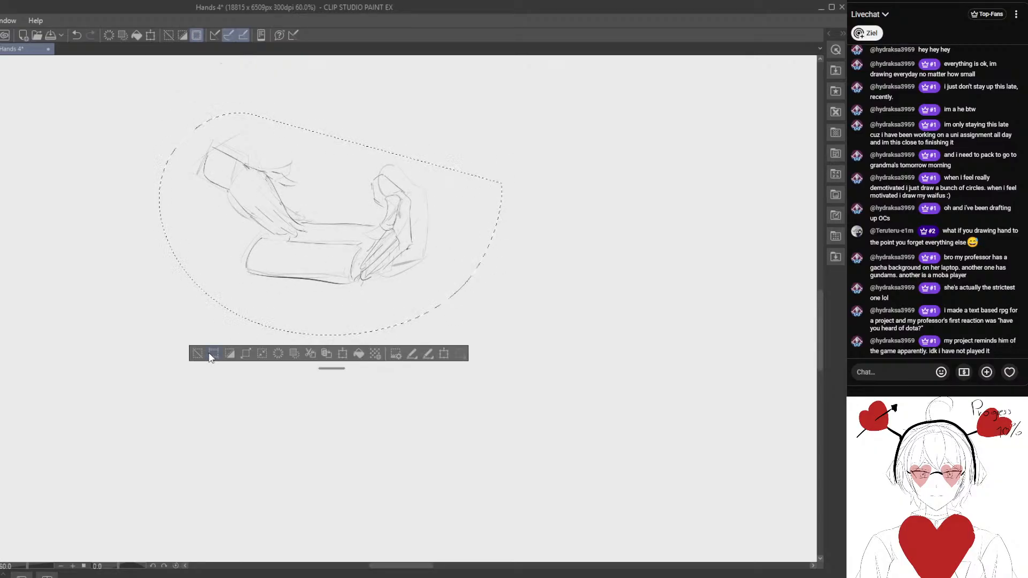
scroll(230, 244, up, 1)
key(ctrl+d)
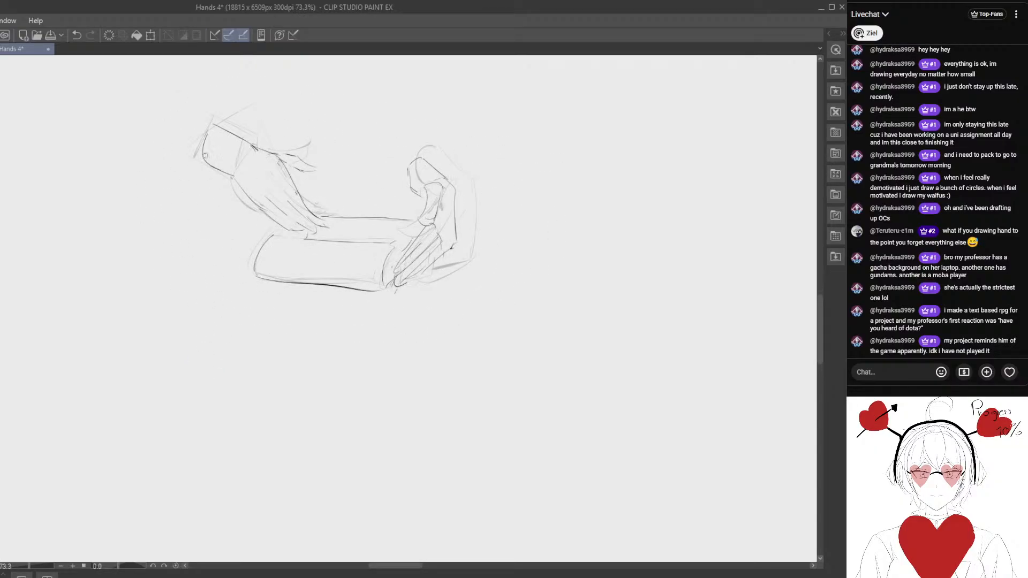
- Touch up the left wrist's outer edge, and lasso the whole drawing and move it over the matching reference pose
drag(215, 127, 192, 157)
scroll(198, 196, down, 2)
key(m)
mouse_move(233, 102)
mouse_down()
mouse_move(377, 321)
mouse_move(220, 106)
mouse_up()
mouse_move(354, 227)
mouse_down()
mouse_move(302, 435)
mouse_move(313, 233)
mouse_up()
mouse_move(305, 267)
mouse_down()
mouse_move(315, 342)
mouse_move(407, 470)
mouse_move(380, 468)
mouse_up()
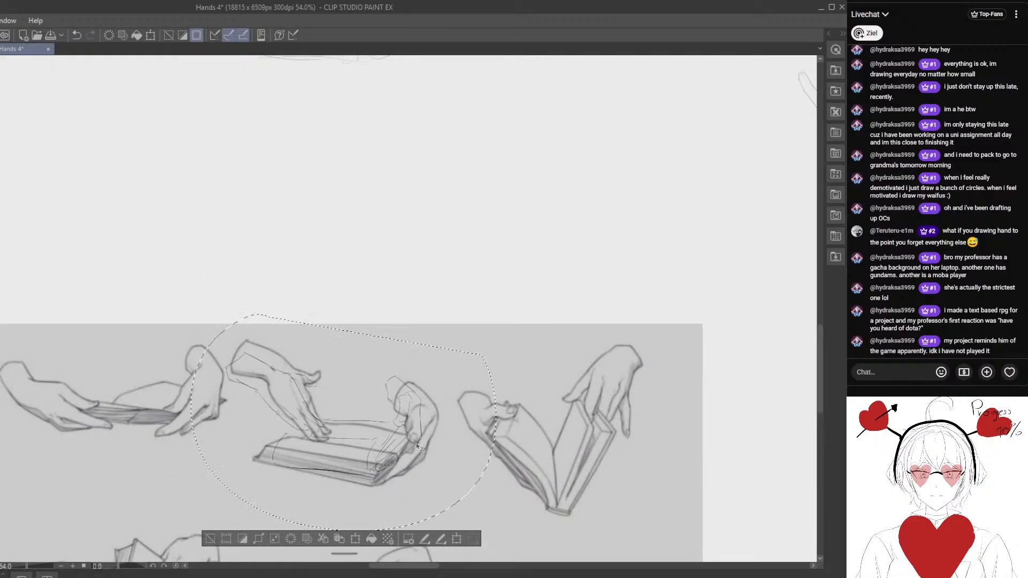
- Enlarge and rotate the selected drawing to compare its proportions with the reference pose, and apply the transformation
key(ctrl+t)
drag(606, 426, 610, 455)
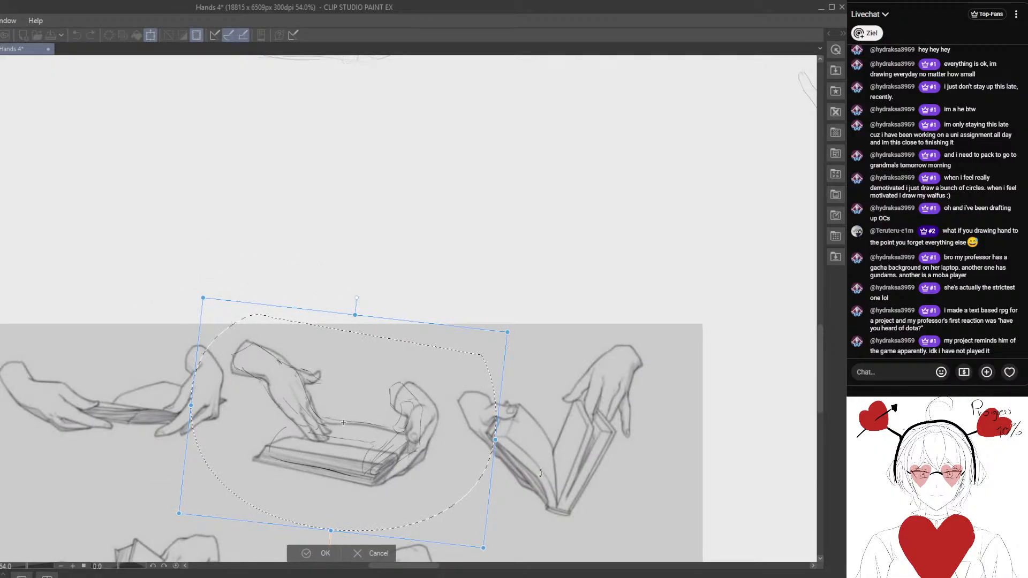
mouse_move(495, 440)
mouse_down()
mouse_move(518, 445)
mouse_move(511, 453)
mouse_up()
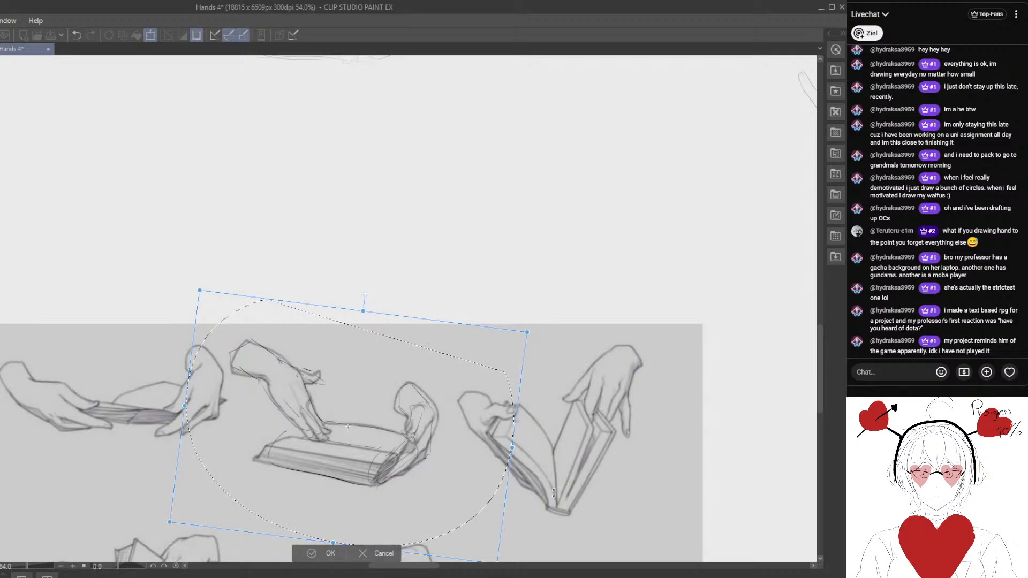
scroll(420, 488, down, 1)
key(Return)
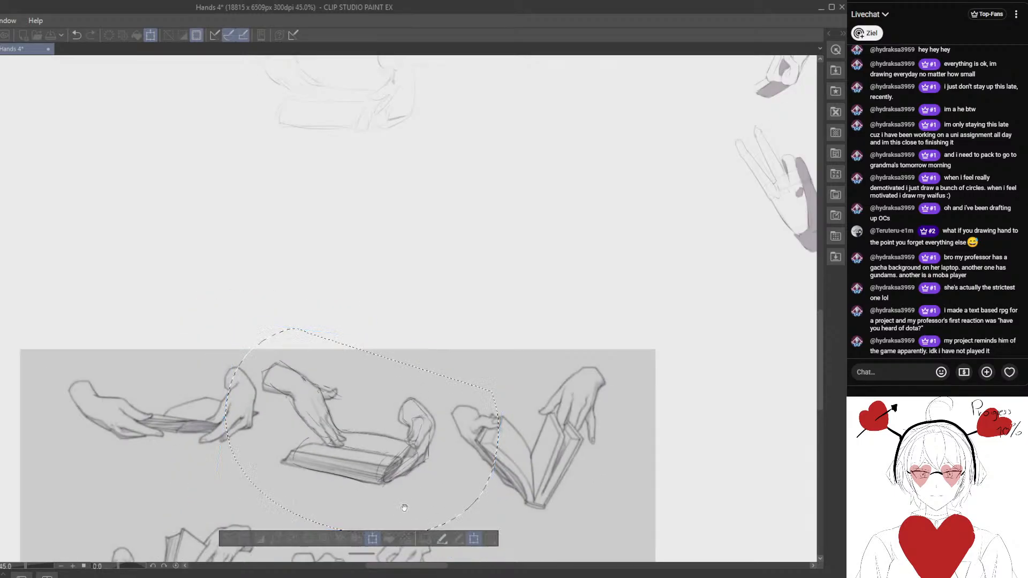
drag(404, 507, 379, 450)
click(298, 515)
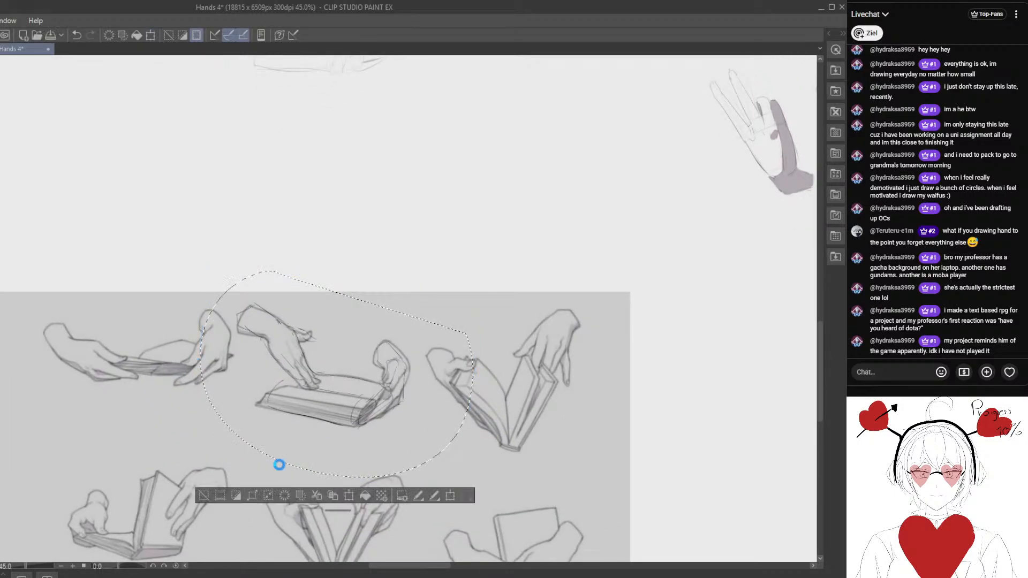
- Undo the latest fitting to the reference, restore the drawing to its original place, and clear the selection
click(75, 36)
mouse_move(205, 87)
mouse_down()
mouse_move(253, 252)
mouse_move(119, 407)
mouse_move(384, 215)
mouse_up()
scroll(255, 255, down, 1)
mouse_move(406, 205)
mouse_down()
mouse_move(248, 330)
mouse_move(122, 460)
mouse_move(203, 417)
mouse_up()
click(58, 472)
- Lasso-select the large and small hands-and-book drawings together and move them beside the column of earlier book-holding studies
mouse_move(506, 342)
mouse_down()
mouse_move(431, 364)
mouse_move(205, 374)
mouse_move(524, 382)
mouse_up()
mouse_move(106, 172)
mouse_down()
mouse_move(85, 433)
mouse_move(338, 191)
mouse_up()
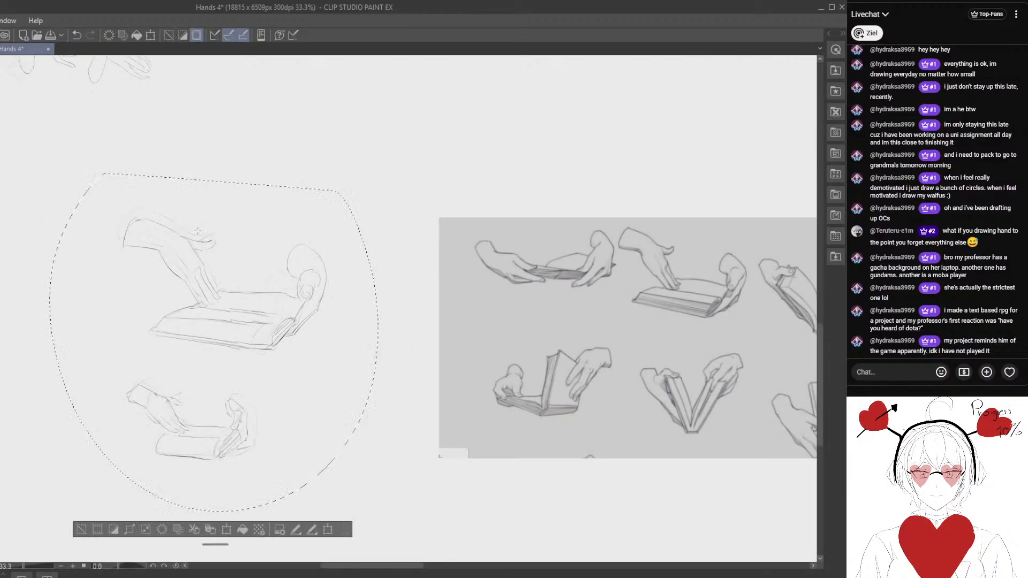
drag(244, 386, 341, 265)
mouse_move(341, 264)
mouse_down()
mouse_move(190, 416)
mouse_move(73, 341)
mouse_move(490, 364)
mouse_up()
scroll(215, 386, down, 2)
scroll(214, 386, down, 1)
mouse_move(490, 364)
mouse_down()
mouse_move(424, 338)
mouse_move(203, 291)
mouse_up()
mouse_move(203, 290)
mouse_down()
mouse_move(516, 372)
mouse_move(616, 316)
mouse_move(430, 380)
mouse_move(508, 388)
mouse_up()
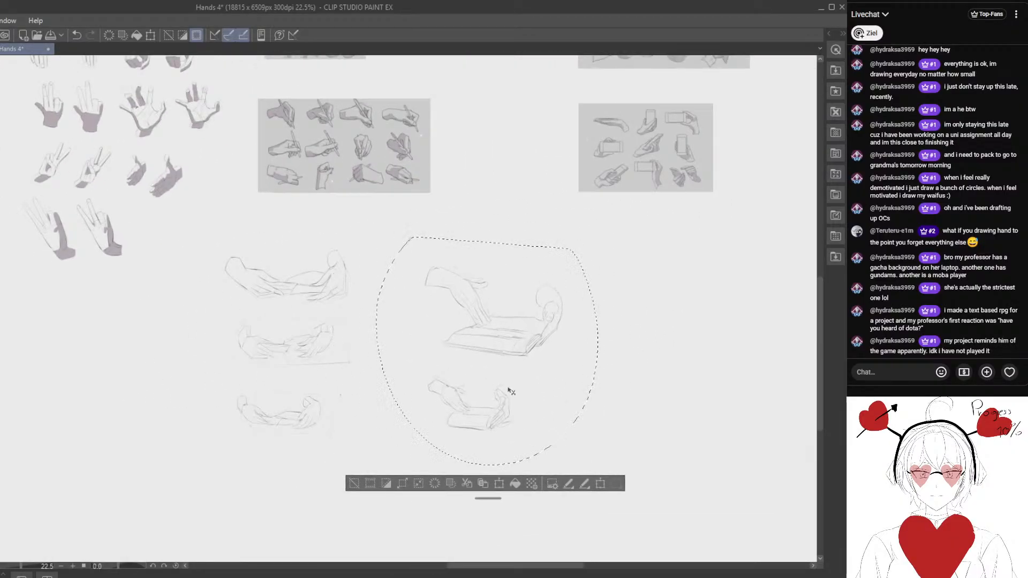
- Scale down the selected large and small hands-and-book drawings, move them closer to the earlier studies' column, apply the transformation, and deselect
key(ctrl+t)
drag(596, 235, 561, 273)
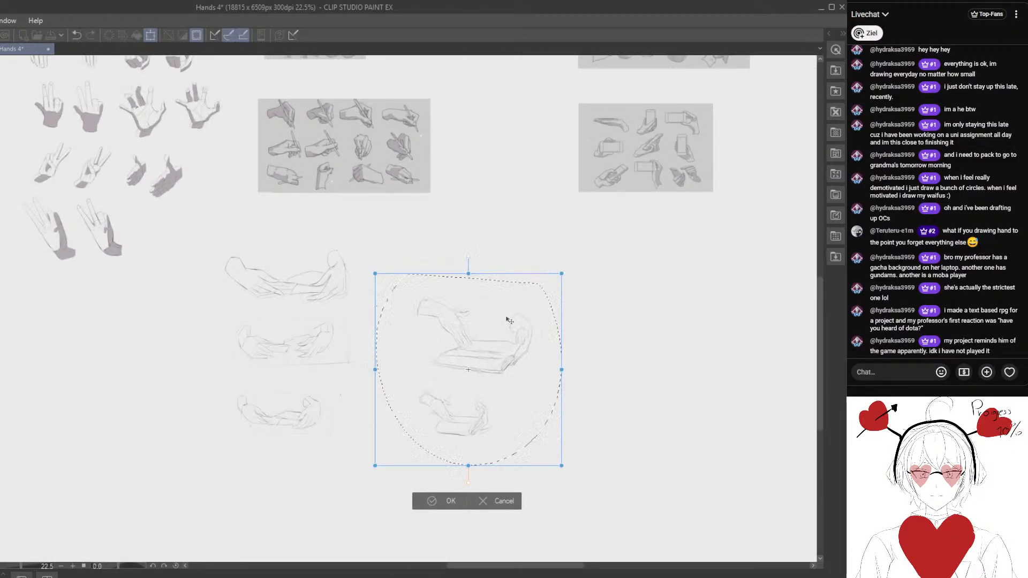
drag(497, 333, 465, 275)
drag(530, 216, 517, 229)
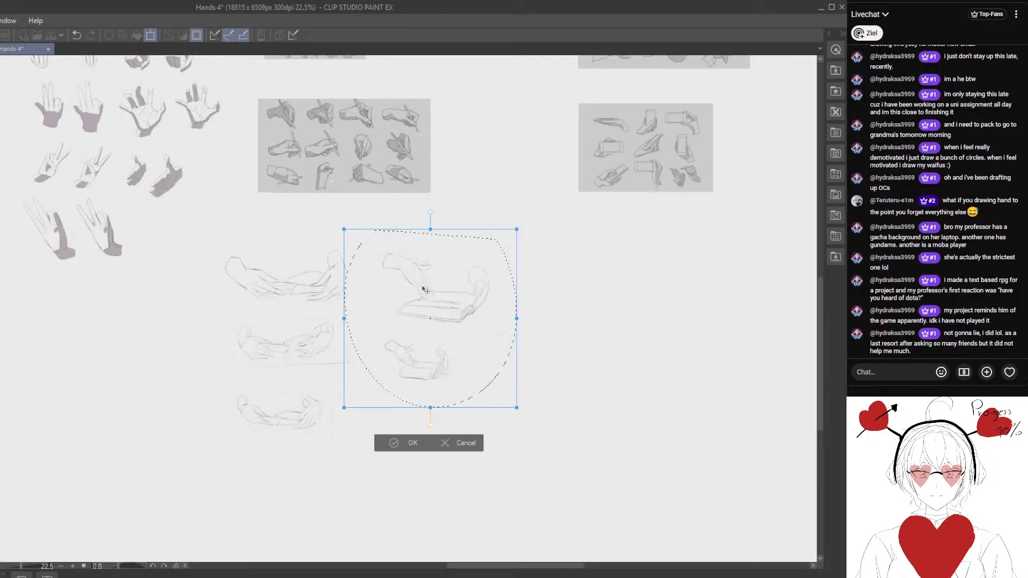
click(398, 449)
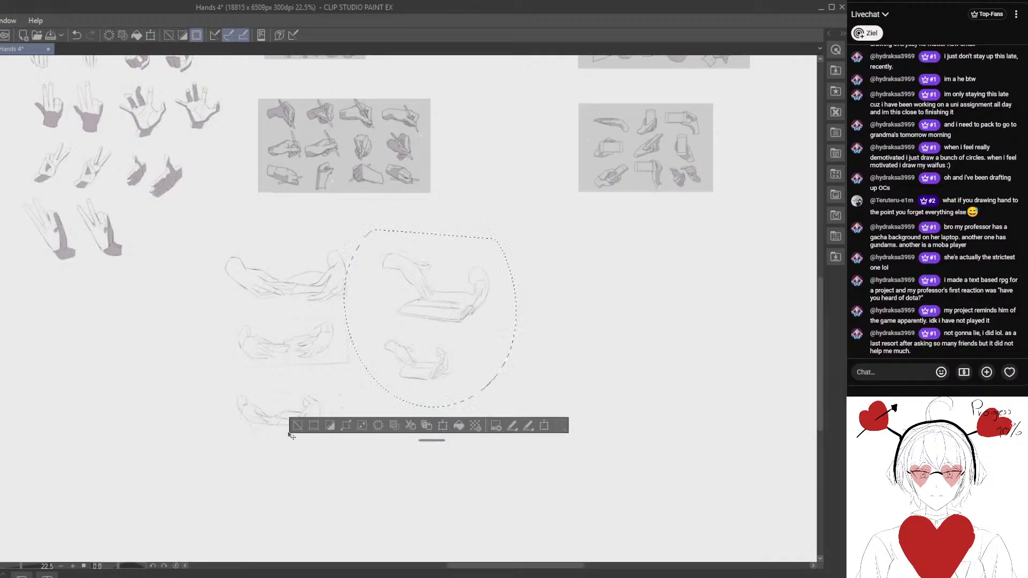
click(298, 431)
- Create a new layer for a study of the upright open-book pose in the empty space beside the reference sheet
mouse_move(128, 433)
mouse_down()
mouse_move(325, 358)
mouse_move(121, 333)
mouse_up()
drag(121, 333, 404, 328)
drag(419, 333, 356, 318)
drag(355, 319, 303, 341)
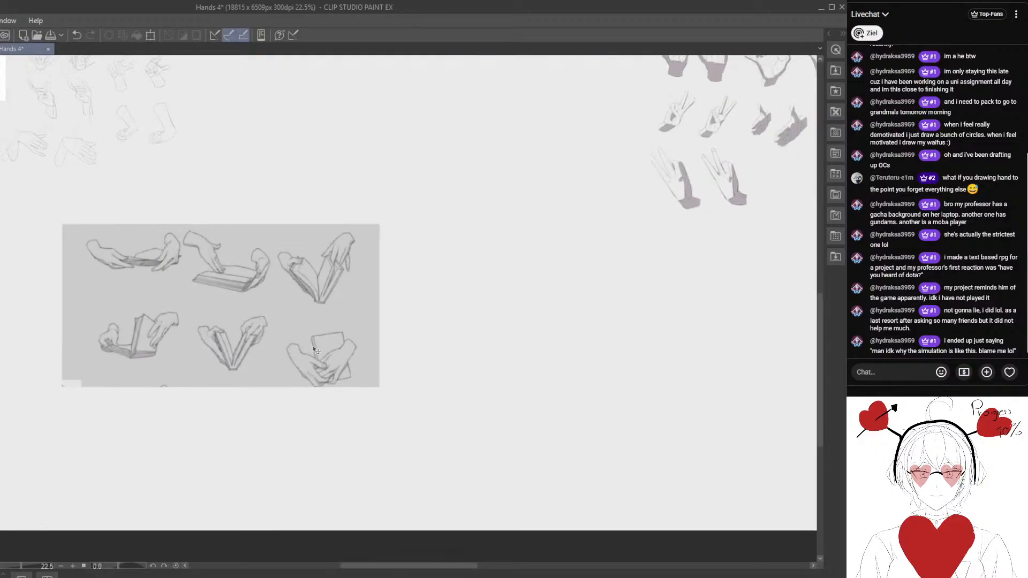
mouse_move(171, 337)
mouse_down()
mouse_move(285, 341)
mouse_move(198, 303)
mouse_move(342, 316)
mouse_up()
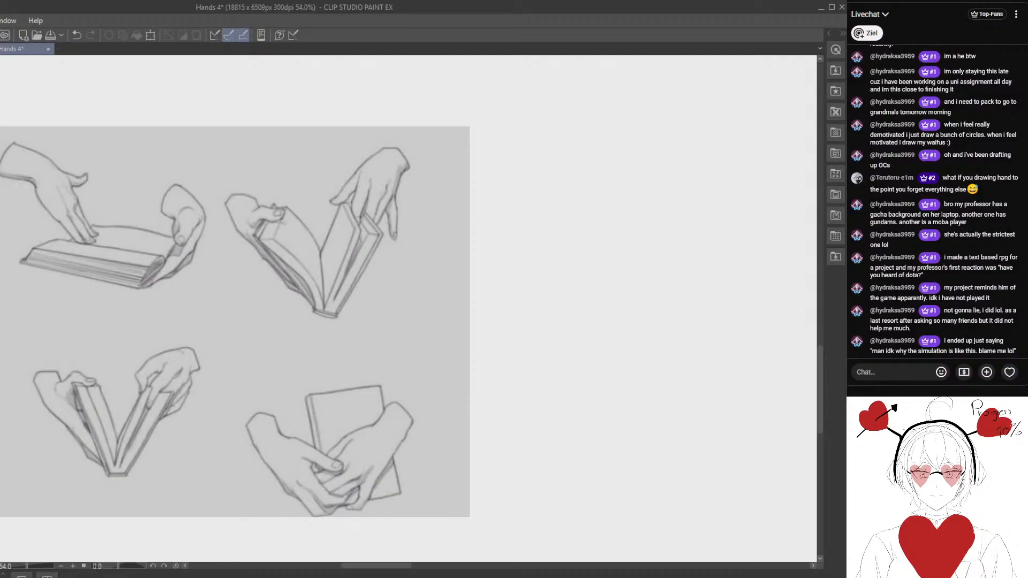
key(ctrl+shift+n)
drag(523, 227, 408, 243)
drag(527, 180, 501, 197)
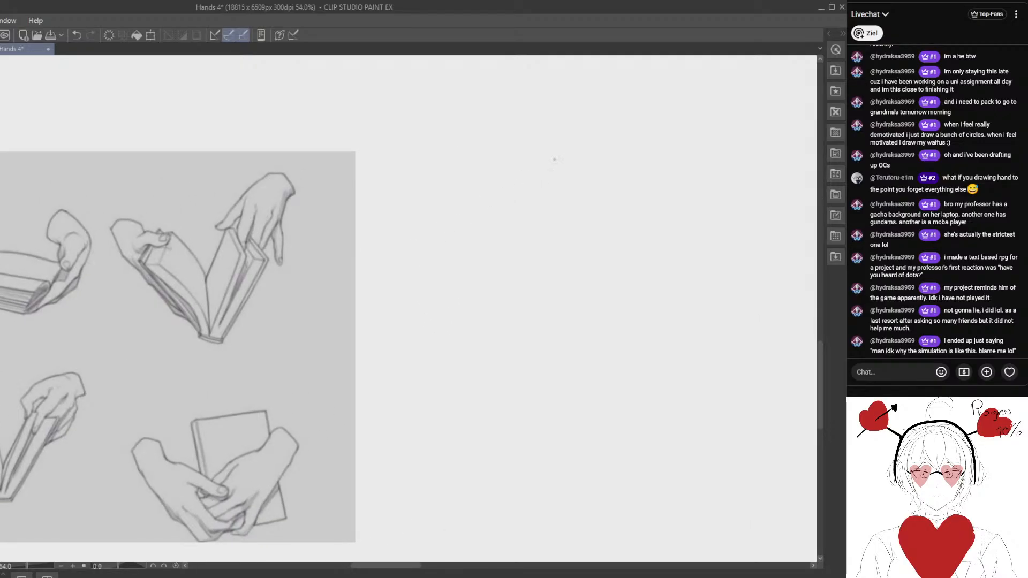
- Sketch and correct the wrist and thumb-side contour of the upper hand from the upright open-book pose
key(e)
mouse_move(538, 170)
mouse_down()
mouse_move(553, 160)
mouse_move(586, 180)
mouse_up()
key(p)
key(e)
mouse_move(533, 172)
mouse_down()
mouse_move(493, 197)
mouse_move(521, 183)
mouse_move(497, 205)
mouse_move(527, 181)
mouse_move(521, 190)
mouse_up()
key(p)
key(e)
key(p)
drag(530, 176, 521, 185)
- Refine the outer side of the upper hand and sketch the knuckle line across its back
key(e)
drag(581, 216, 574, 230)
key(p)
key(e)
key(p)
drag(557, 269, 523, 266)
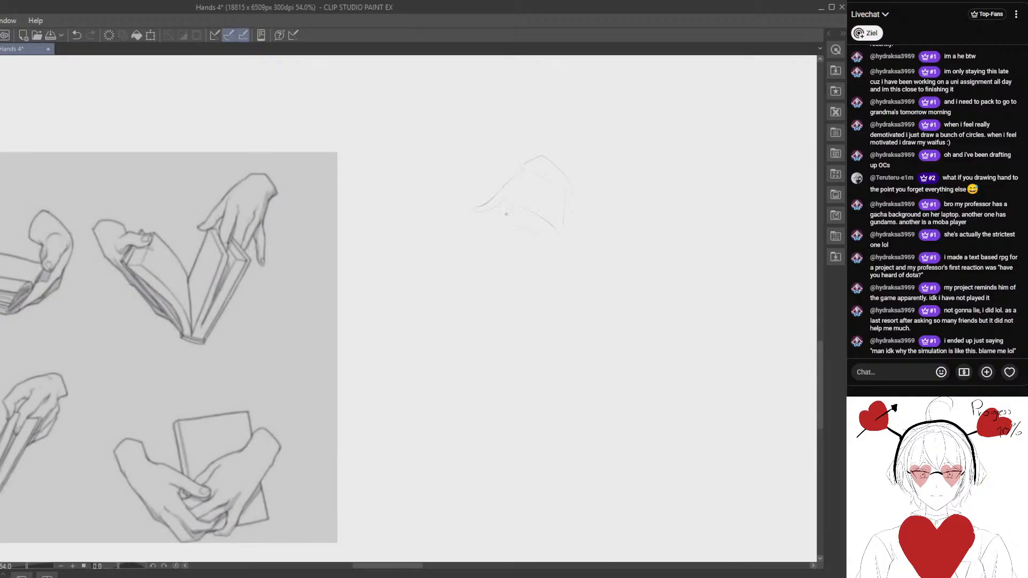
- Block in the upper hand's fingers below the knuckle line, erasing and redrawing strokes to adjust their shapes
key(e)
drag(510, 259, 503, 261)
key(p)
drag(513, 255, 506, 264)
key(e)
drag(567, 264, 562, 266)
key(p)
drag(478, 260, 480, 239)
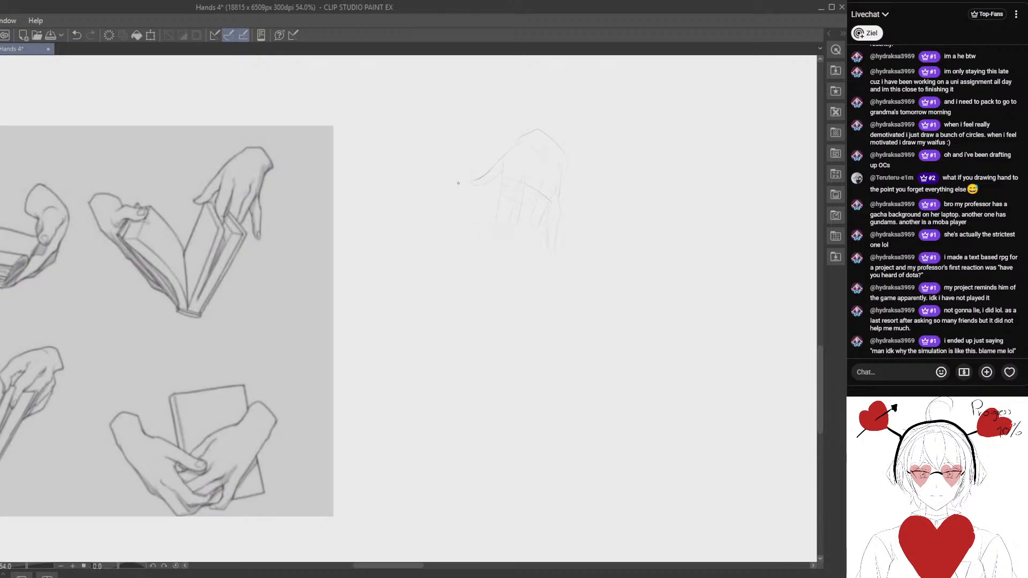
- Erase the overlong thumb line and redraw the thumb and the neighbouring index-finger contour
key(e)
drag(458, 183, 493, 174)
key(p)
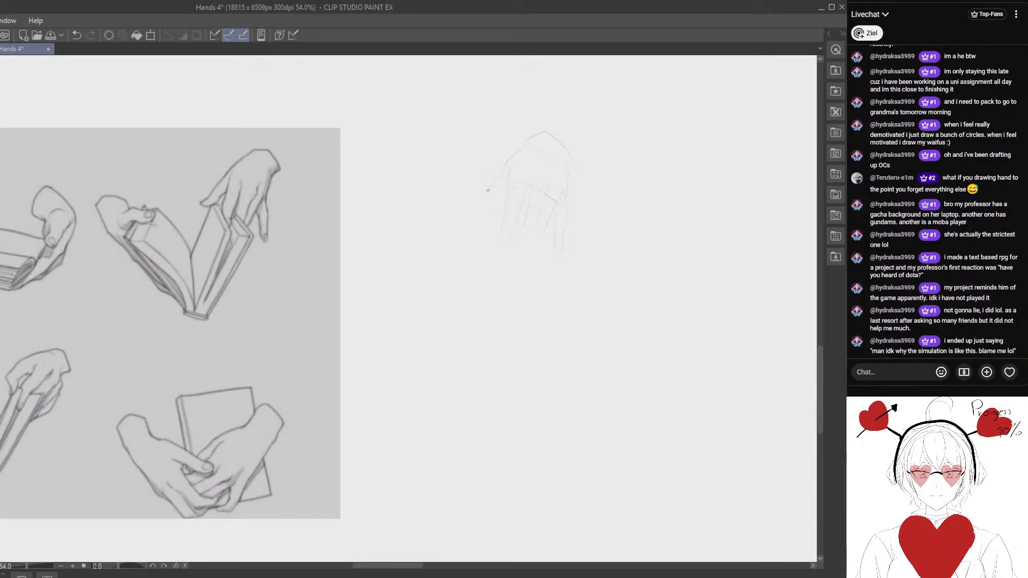
key(e)
mouse_move(462, 227)
mouse_down()
mouse_move(491, 180)
mouse_move(474, 211)
mouse_up()
key(p)
mouse_move(506, 161)
mouse_down()
mouse_move(470, 210)
mouse_move(492, 201)
mouse_move(497, 172)
mouse_up()
drag(476, 275, 454, 251)
drag(473, 192, 467, 190)
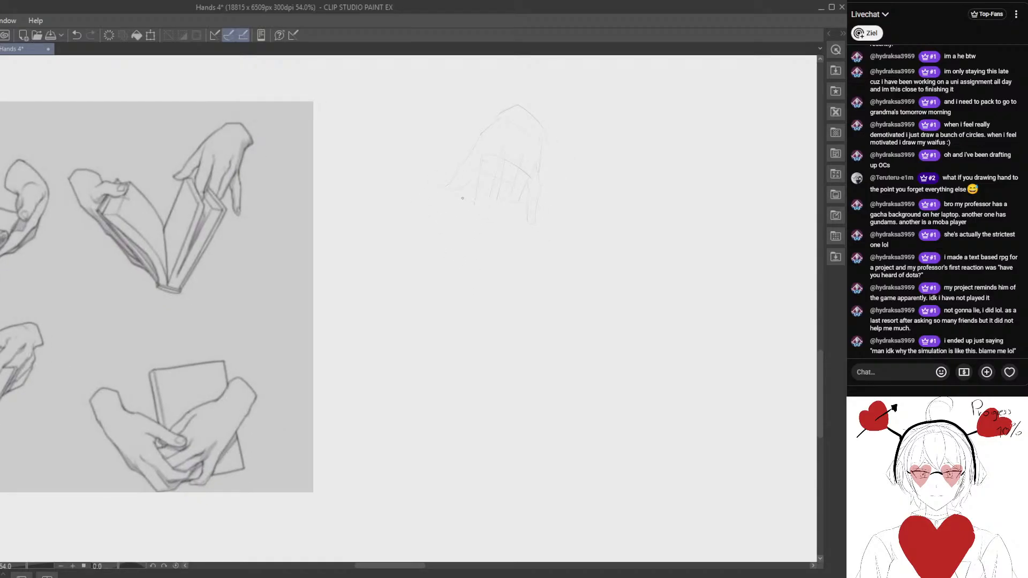
- Sketch the book's upper edges beneath the thumb and fingers, and start the slanting page edge below them
drag(477, 247, 462, 196)
mouse_move(469, 267)
mouse_down()
mouse_move(482, 314)
mouse_move(455, 295)
mouse_up()
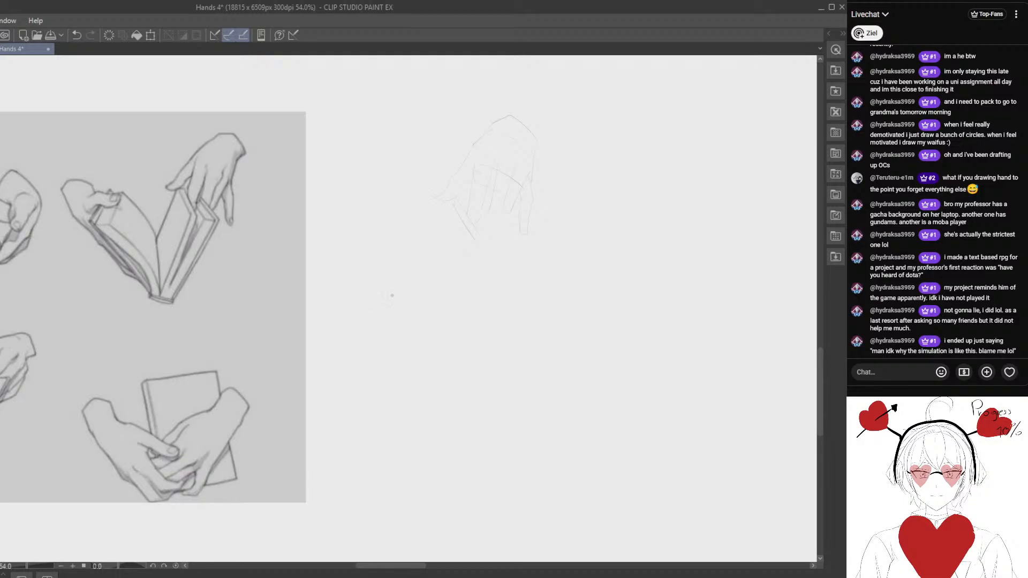
drag(426, 282, 405, 251)
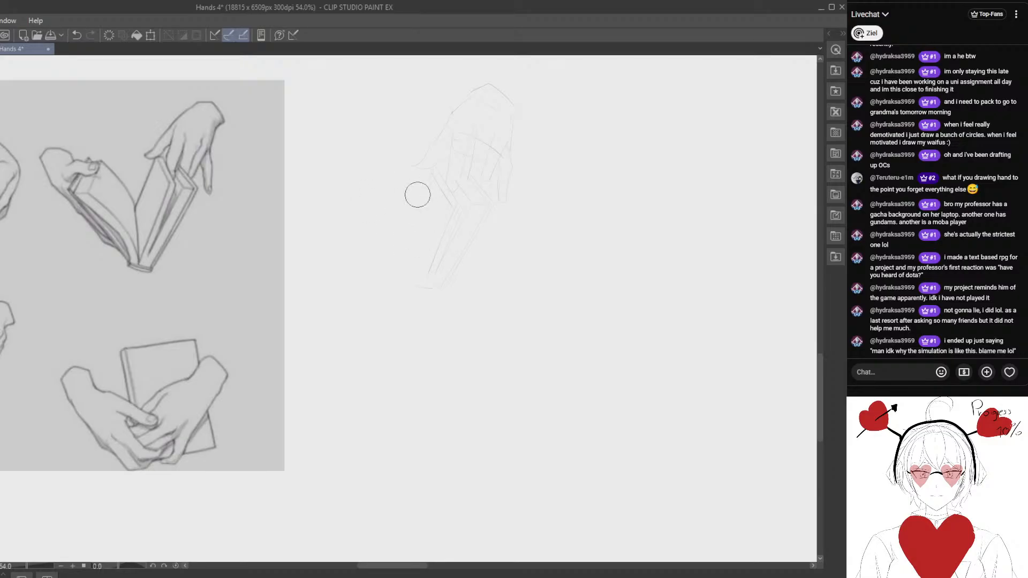
- Sketch the top page edge and the outer side edges of the open book's left half
mouse_move(400, 253)
mouse_down()
mouse_move(413, 312)
mouse_move(420, 305)
mouse_move(390, 255)
mouse_up()
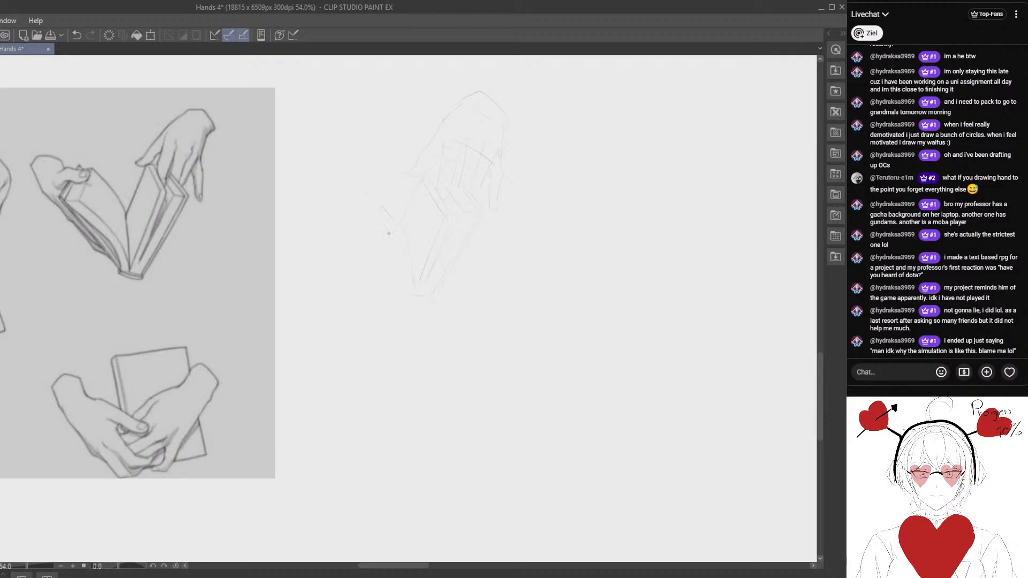
mouse_move(337, 212)
mouse_down()
mouse_move(354, 234)
mouse_move(374, 237)
mouse_move(352, 220)
mouse_up()
key(e)
key(p)
key(e)
key(p)
drag(358, 226, 354, 251)
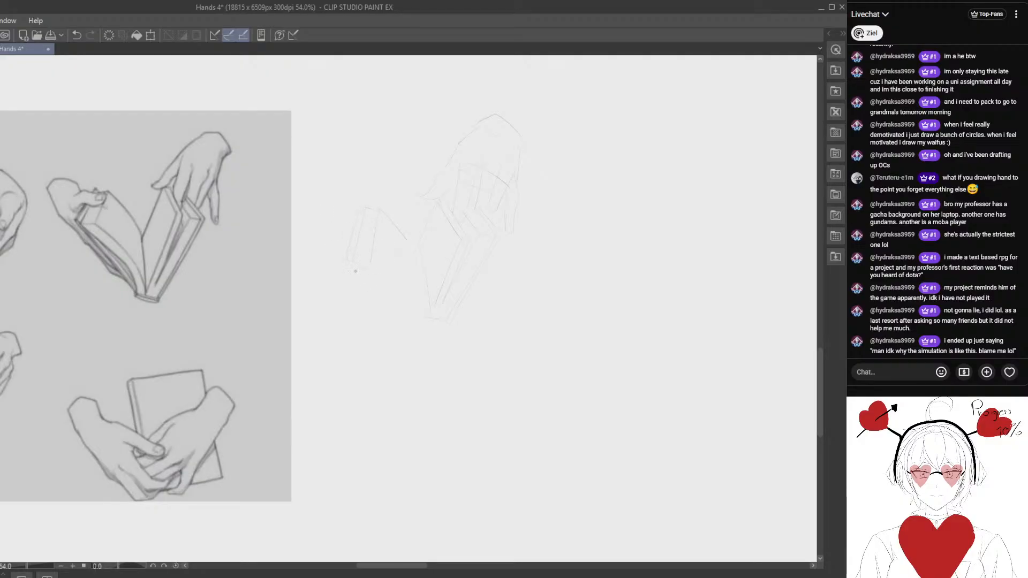
- Sketch the left half's slanting lower edge down to the spine and the cover line beneath it, erasing and redrawing strokes
drag(397, 294, 360, 257)
drag(334, 225, 395, 285)
key(e)
key(p)
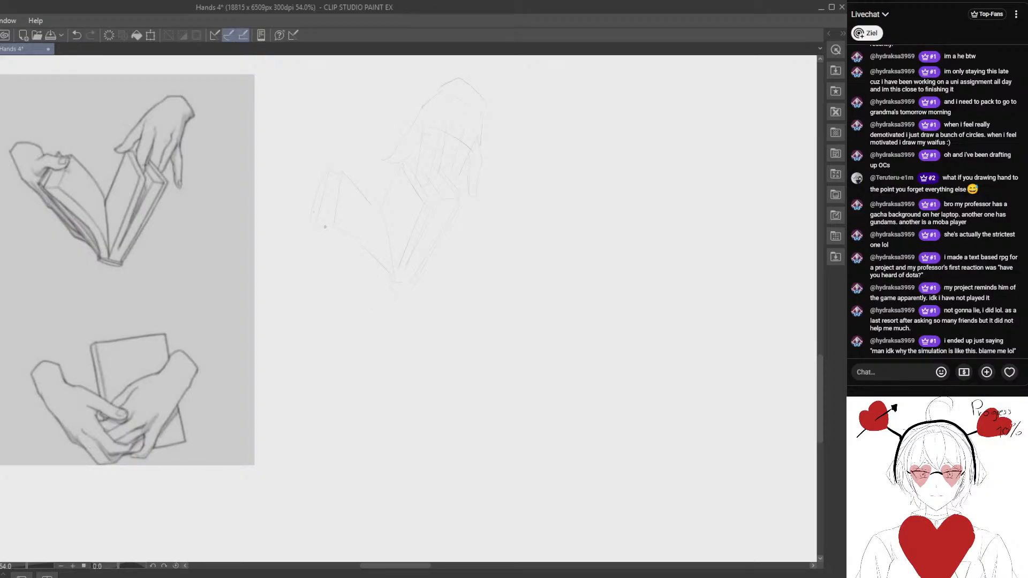
key(e)
drag(321, 243, 382, 286)
key(p)
key(e)
key(p)
drag(319, 252, 345, 278)
drag(316, 196, 328, 192)
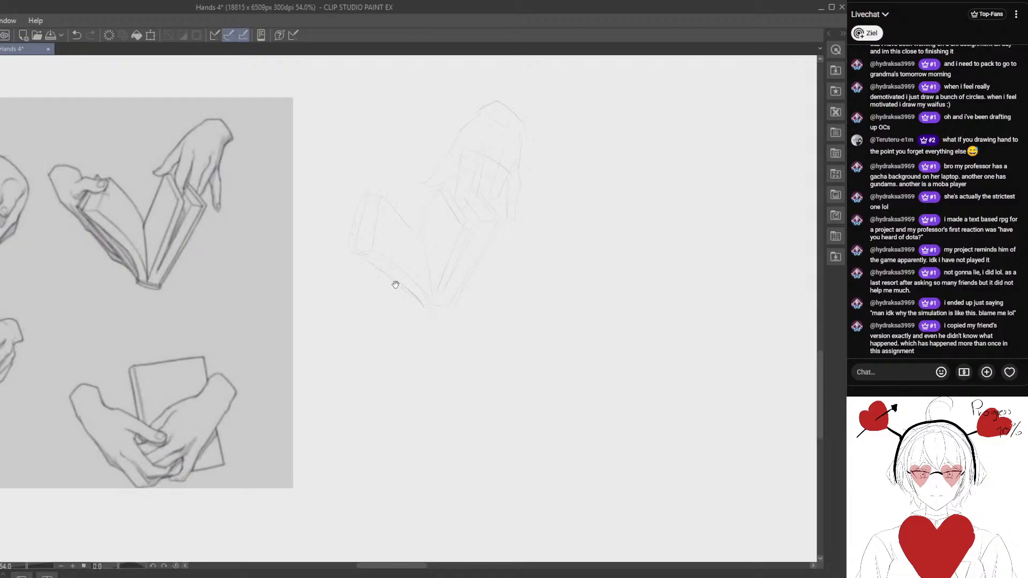
- Block in the second hand holding the left half, with its wrist outline and the thumb over the page corner
mouse_move(395, 284)
mouse_down()
mouse_move(449, 303)
mouse_move(400, 272)
mouse_up()
mouse_move(353, 216)
mouse_down()
mouse_move(359, 177)
mouse_move(387, 163)
mouse_move(417, 170)
mouse_up()
key(e)
key(p)
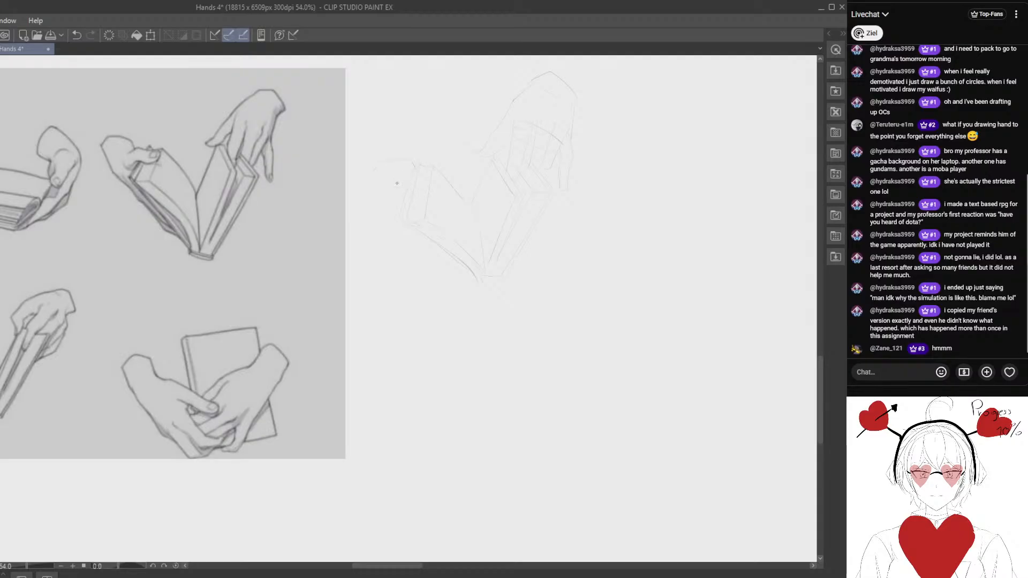
key(e)
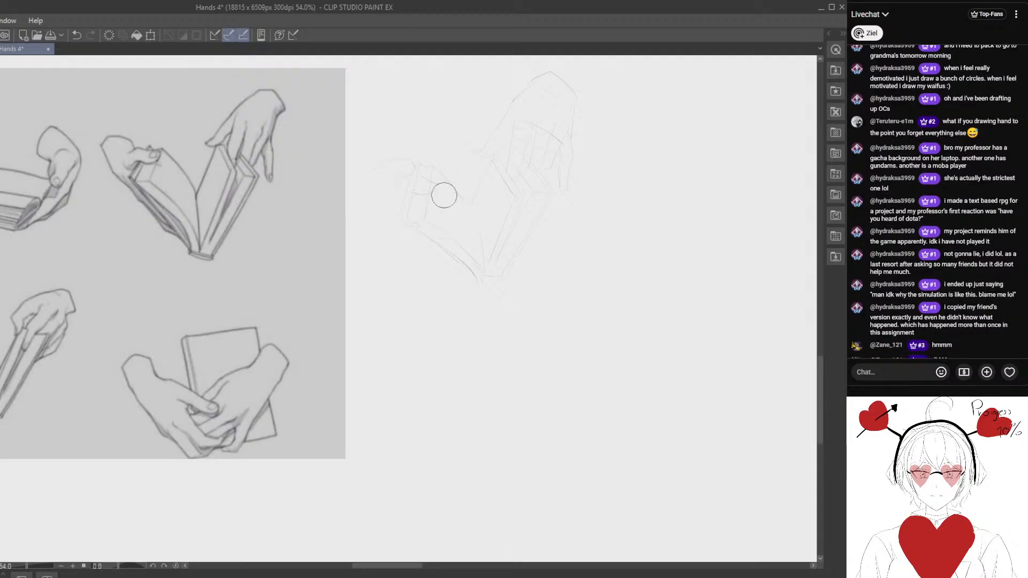
drag(432, 197, 426, 185)
key(p)
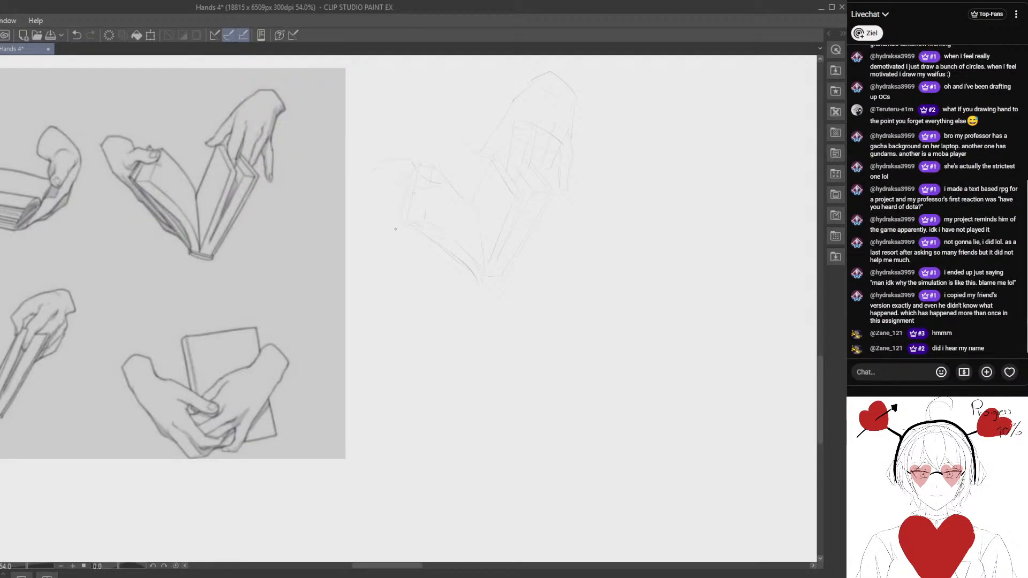
mouse_move(395, 229)
mouse_down()
mouse_move(427, 236)
mouse_move(406, 230)
mouse_move(374, 242)
mouse_move(374, 222)
mouse_move(383, 321)
mouse_move(383, 270)
mouse_move(366, 257)
mouse_move(369, 195)
mouse_up()
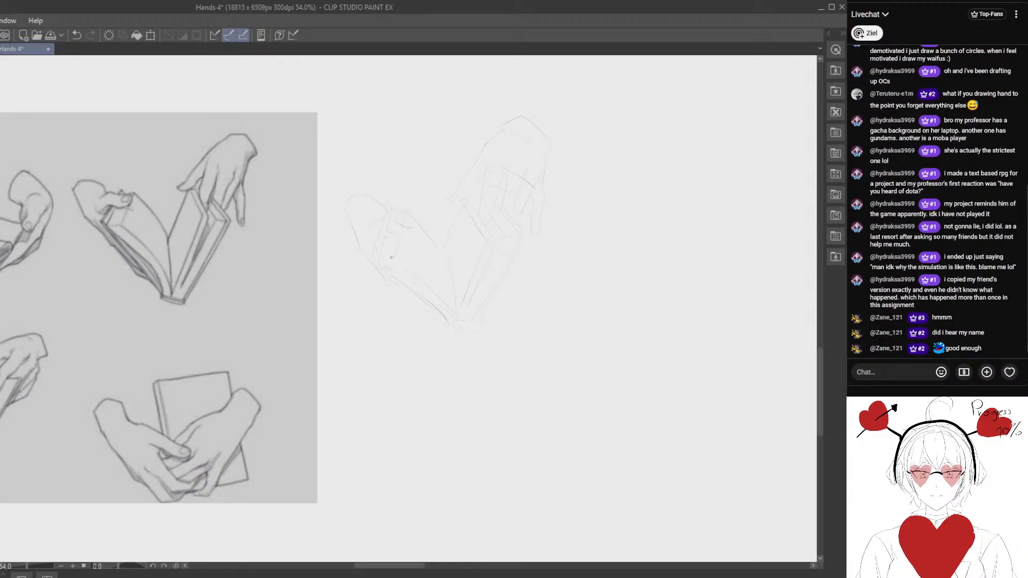
- Lasso the second hand with the page corner, shift it slightly, and erase leftover lines of the left half
drag(404, 211, 395, 253)
mouse_move(354, 172)
mouse_down()
mouse_move(392, 309)
mouse_move(431, 205)
mouse_up()
click(76, 35)
drag(303, 208, 300, 225)
drag(365, 187, 431, 231)
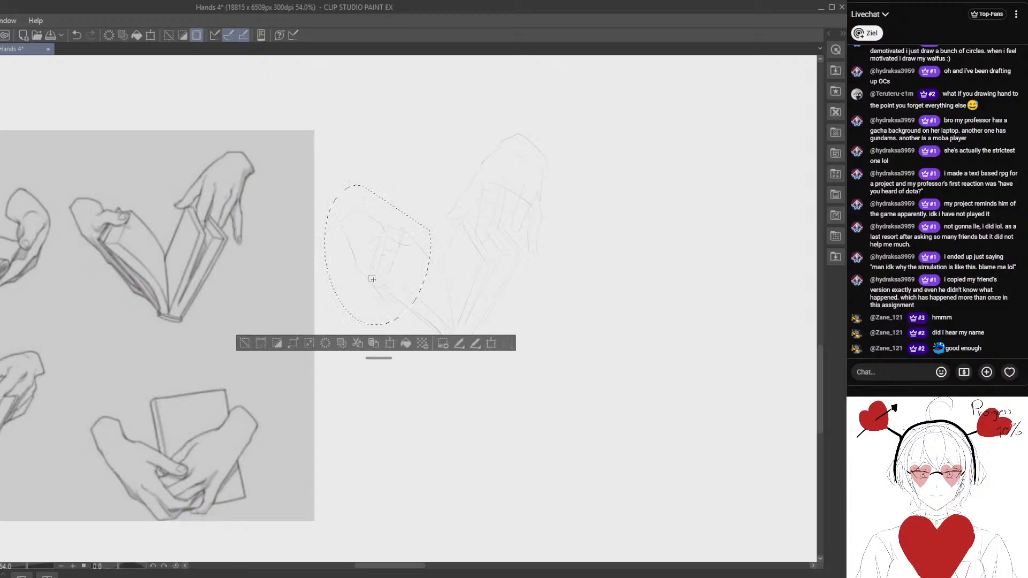
drag(378, 278, 379, 237)
click(242, 331)
drag(404, 274, 399, 268)
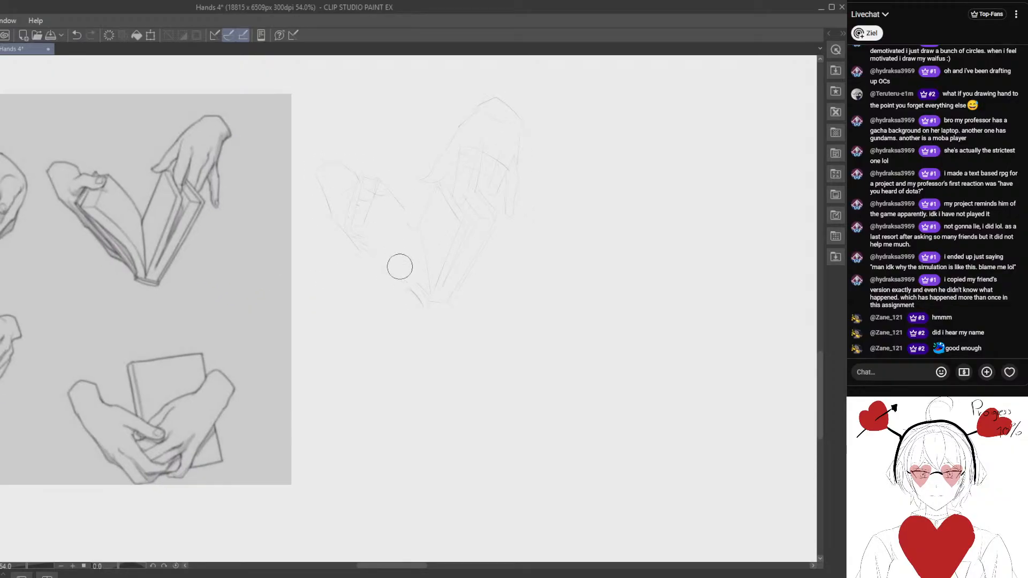
- Lasso the second hand and page corner again, rotate them slightly with a transform, and deselect
key(p)
mouse_move(395, 228)
mouse_down()
mouse_move(415, 252)
mouse_move(381, 243)
mouse_move(399, 225)
mouse_move(301, 176)
mouse_move(418, 224)
mouse_move(417, 233)
mouse_up()
key(ctrl+t)
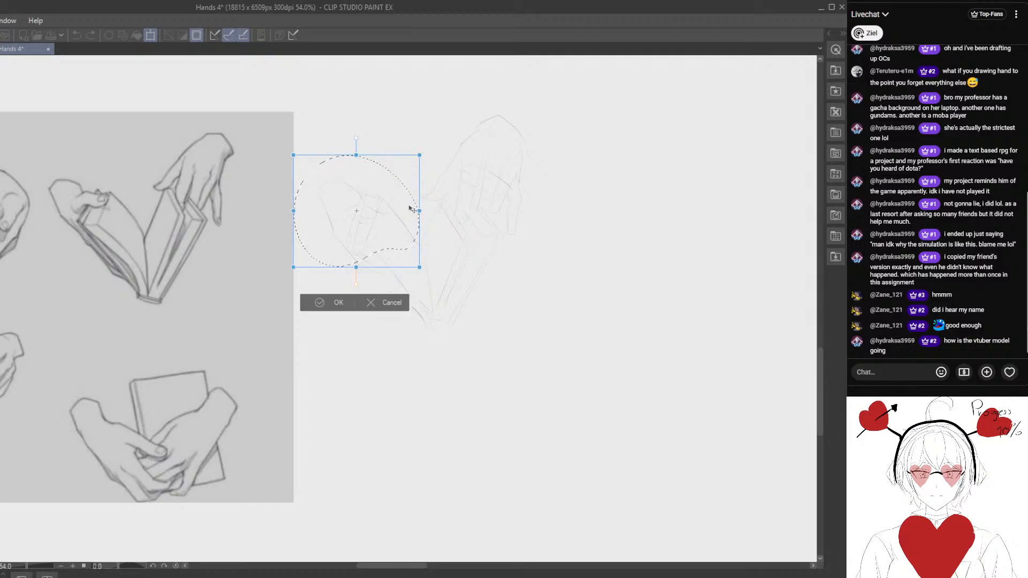
drag(470, 214, 482, 200)
drag(412, 237, 407, 240)
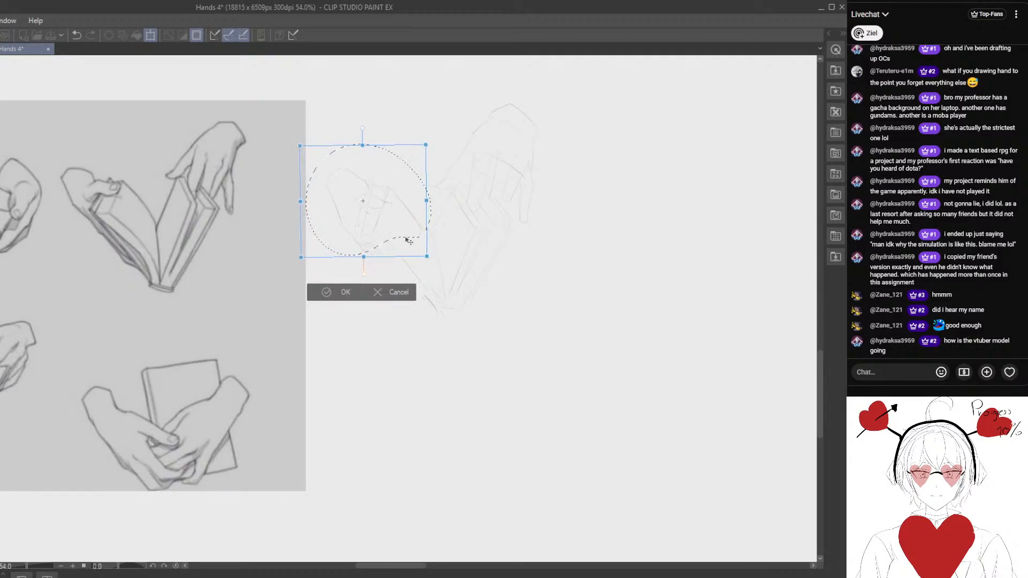
click(327, 292)
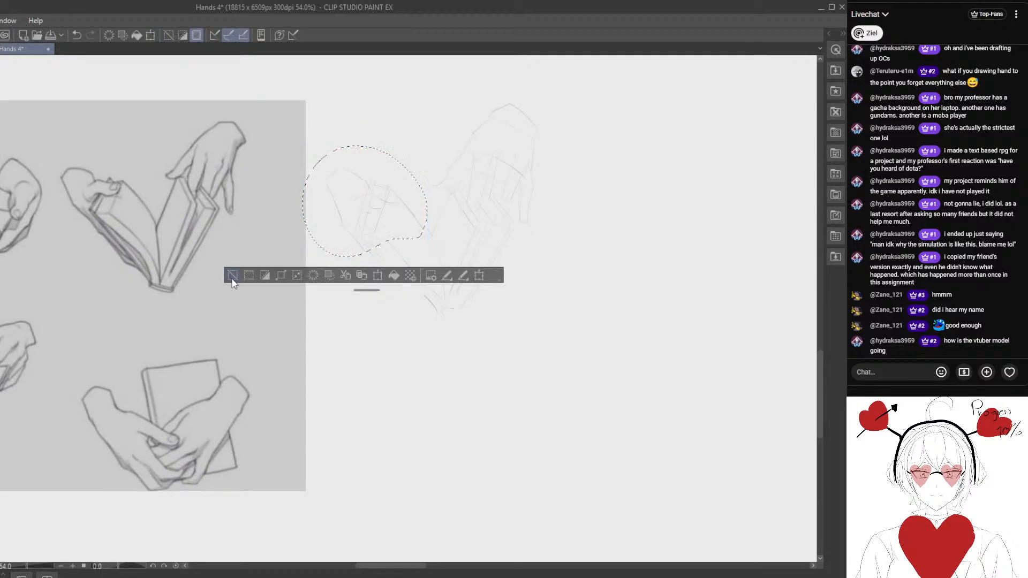
click(233, 278)
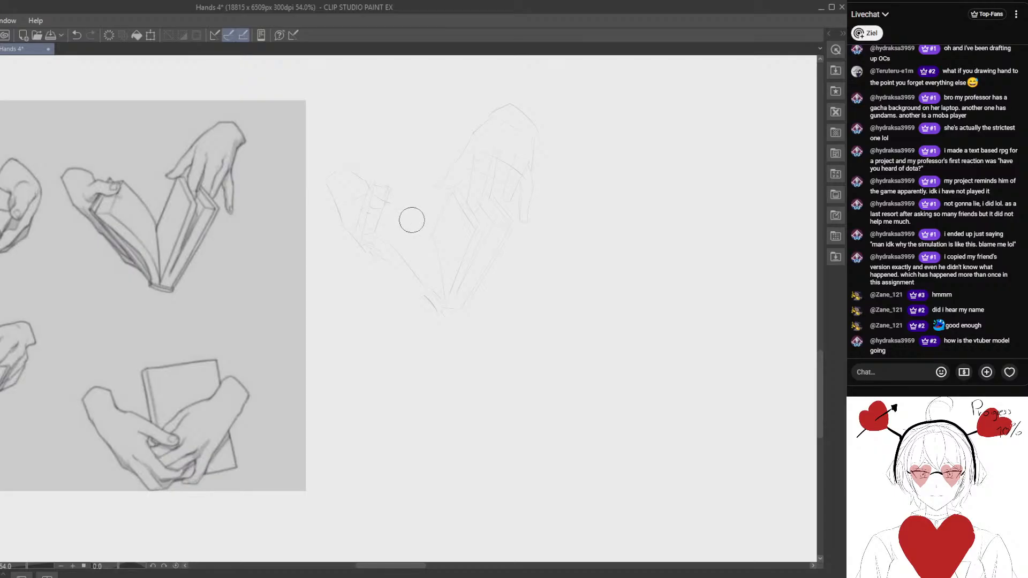
- Erase and redraw the left page's curved upper edge and its lower edge so they meet the spine
drag(407, 202, 418, 230)
key(p)
key(e)
key(p)
mouse_move(406, 265)
mouse_down()
mouse_move(399, 233)
mouse_move(408, 261)
mouse_up()
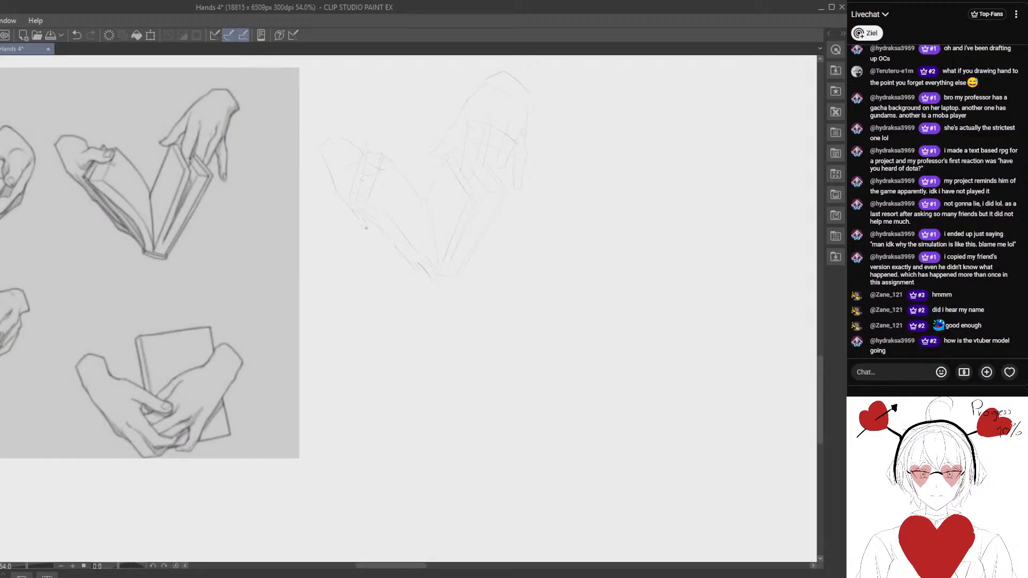
drag(399, 224, 426, 291)
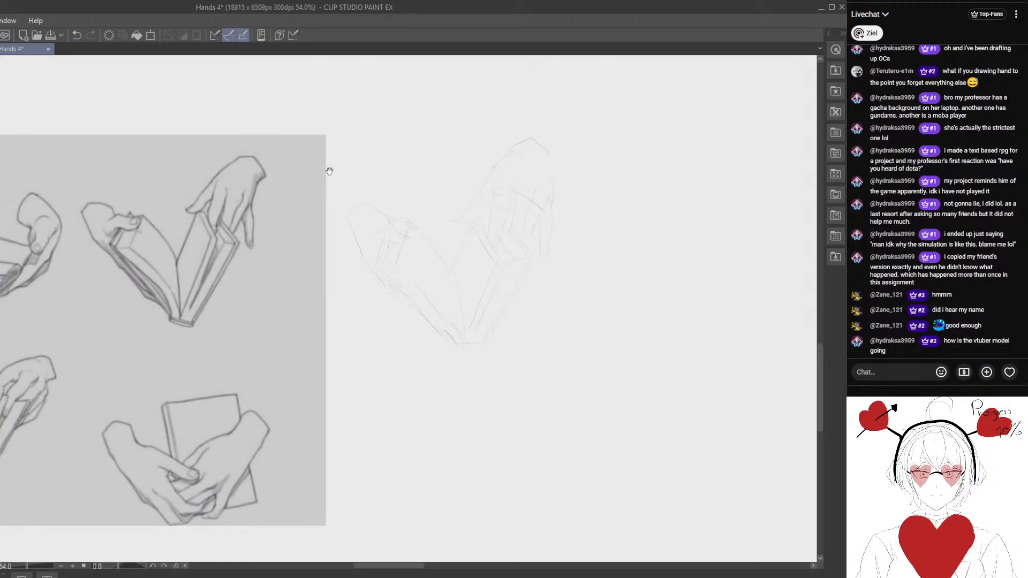
- Lasso the second hand's wrist area, adjust it with a transform, and deselect
key(m)
mouse_move(385, 207)
mouse_down()
mouse_move(390, 183)
mouse_move(401, 193)
mouse_up()
key(ctrl+t)
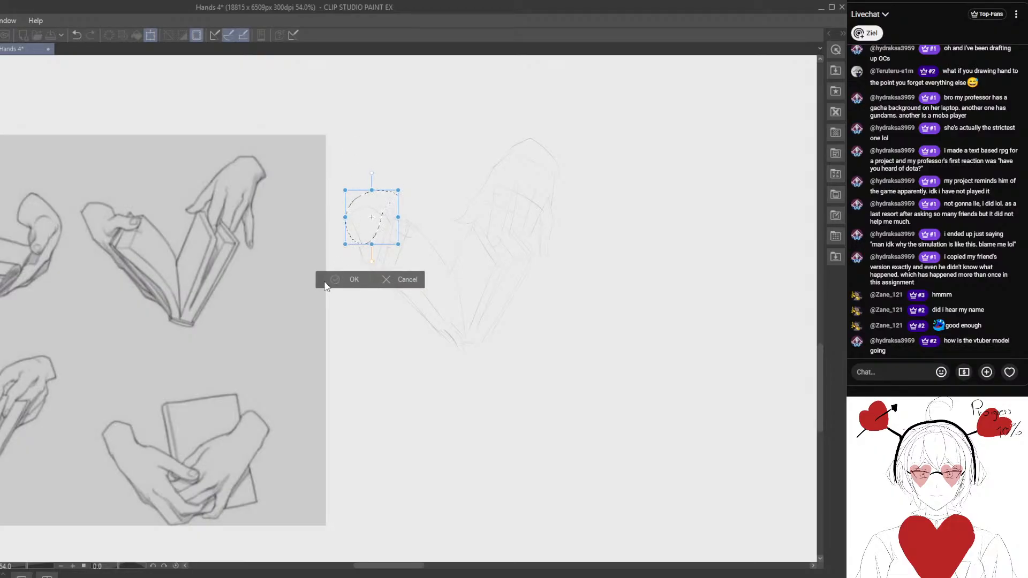
click(325, 284)
click(234, 263)
- Erase the second hand's wrist outline and redraw its contour, with a firmer line along the top
key(e)
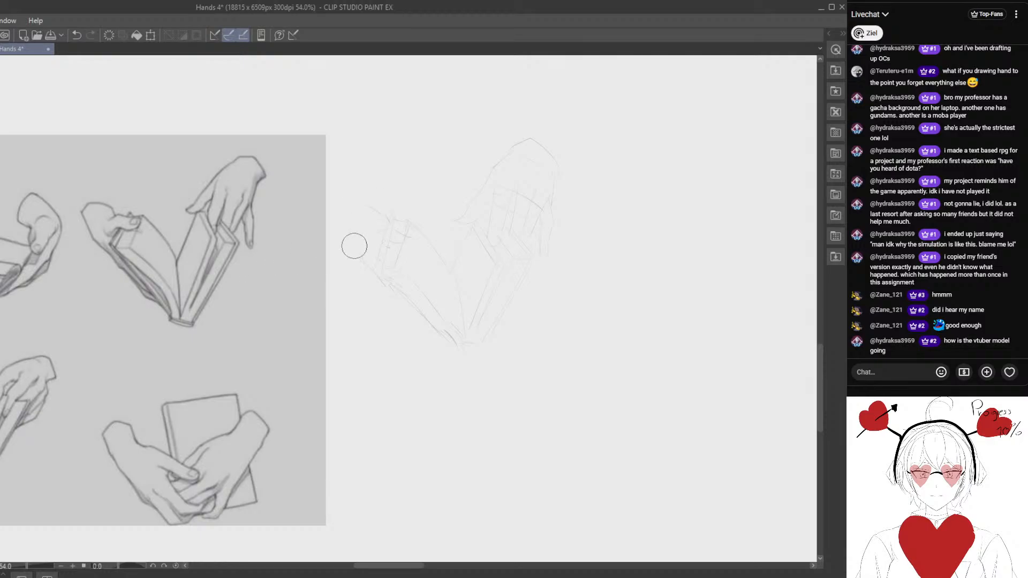
key(p)
drag(419, 292, 360, 333)
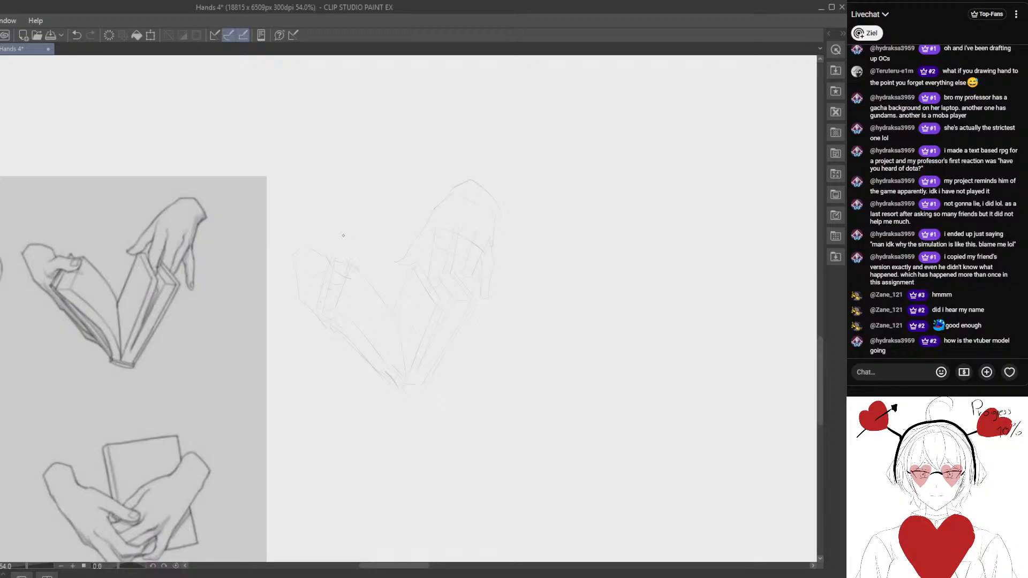
mouse_move(219, 294)
mouse_down()
mouse_move(200, 250)
mouse_move(225, 222)
mouse_move(255, 227)
mouse_up()
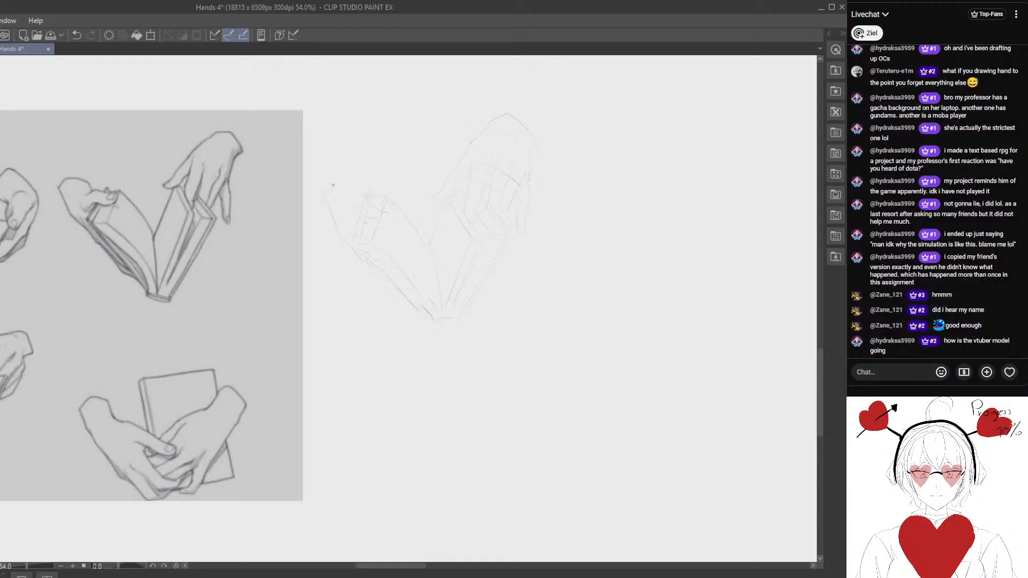
drag(335, 184, 357, 191)
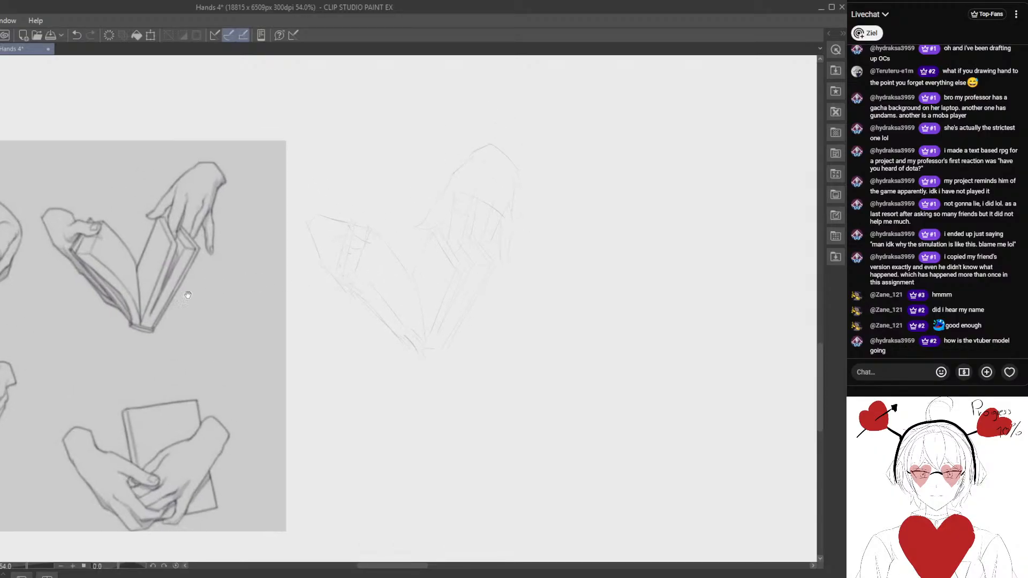
- Draw the book's centre fold and the right page's inner upper edge with darker lines
mouse_move(364, 231)
mouse_down()
mouse_move(358, 183)
mouse_move(400, 171)
mouse_move(409, 305)
mouse_up()
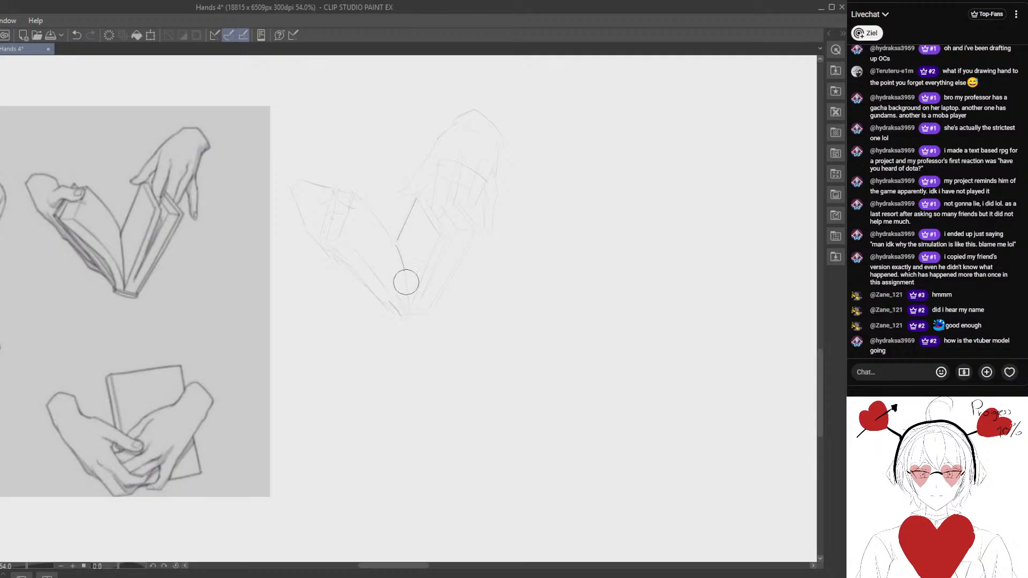
drag(397, 240, 407, 306)
scroll(409, 235, up, 1)
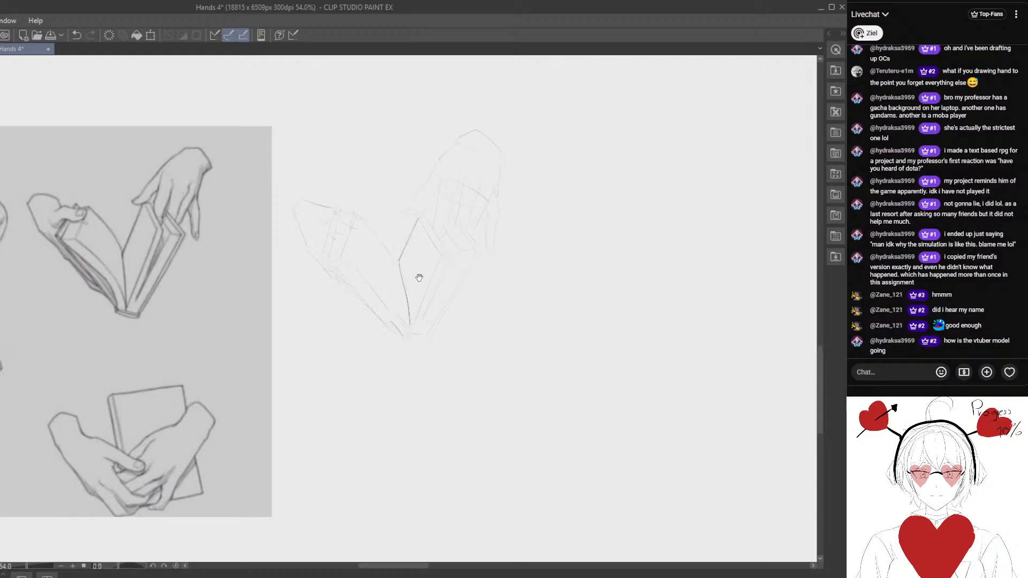
- Lasso the book's left half with its hand and centre fold, move it slightly down, and deselect
drag(405, 272, 288, 321)
drag(326, 358, 408, 281)
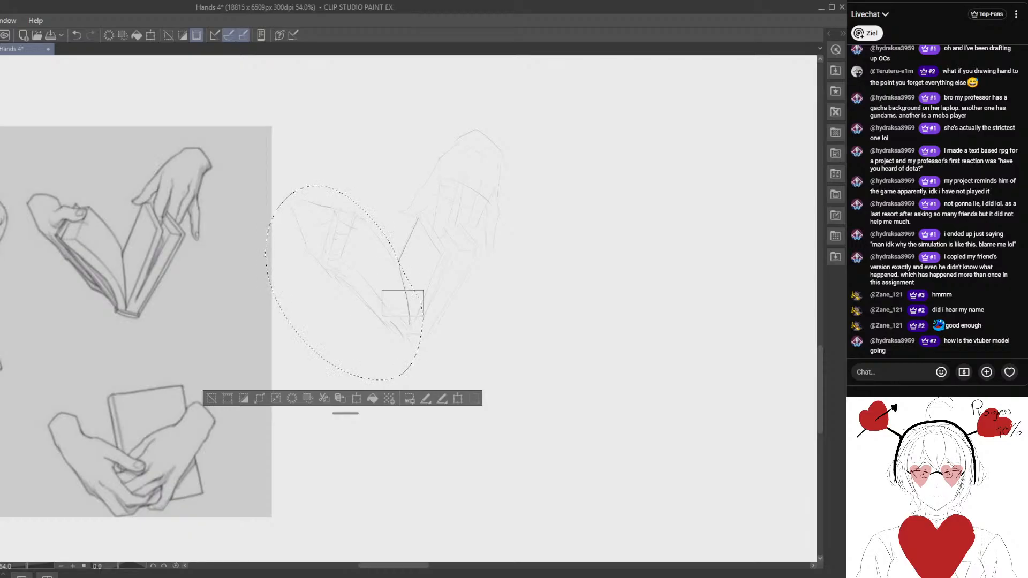
ctrl+drag(384, 296, 381, 307)
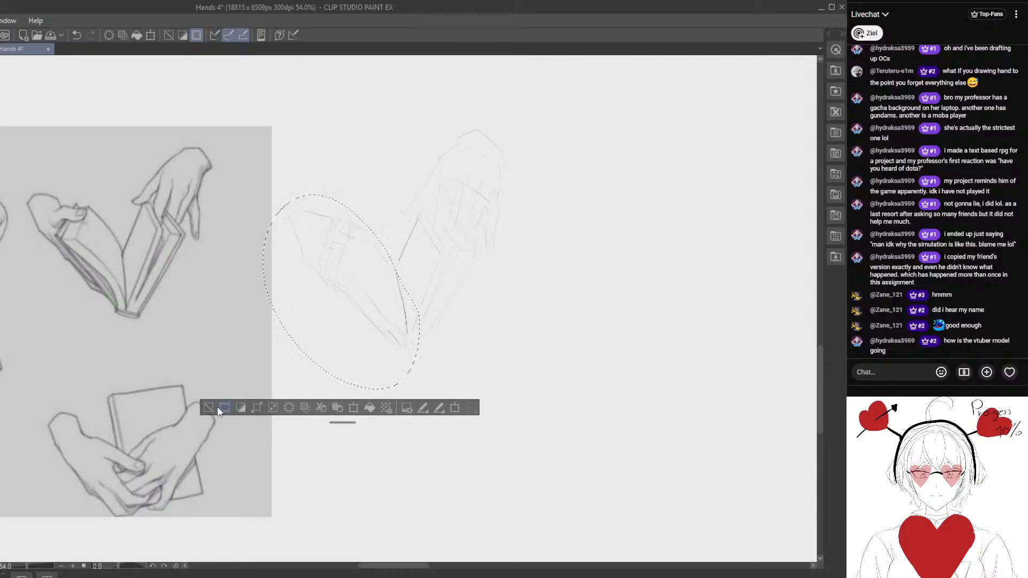
click(219, 408)
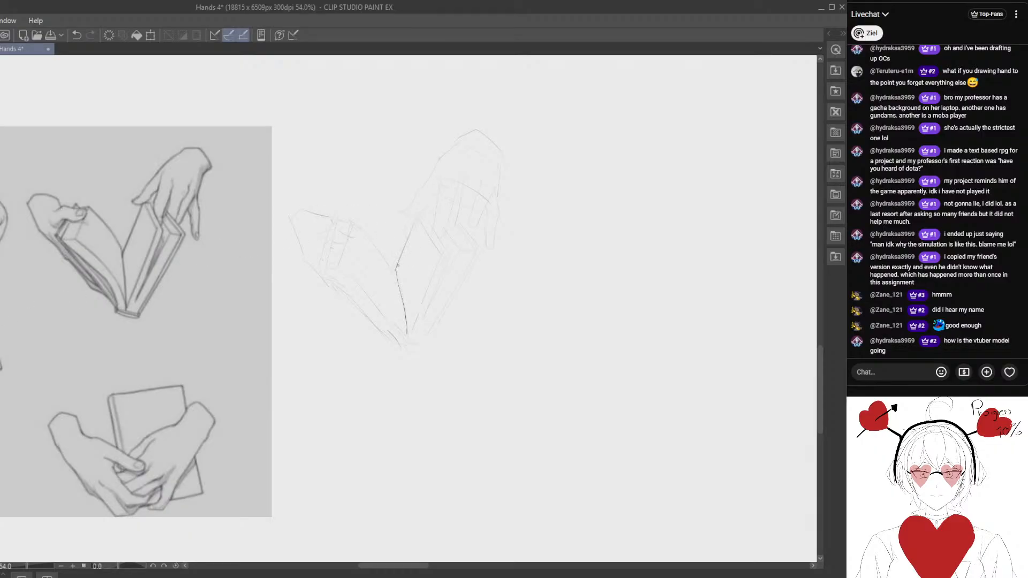
- Darken the outline of the right page and add the parallel edge lines of the page block beside it
mouse_move(417, 221)
mouse_down()
mouse_move(397, 268)
mouse_move(392, 244)
mouse_up()
drag(431, 205, 401, 268)
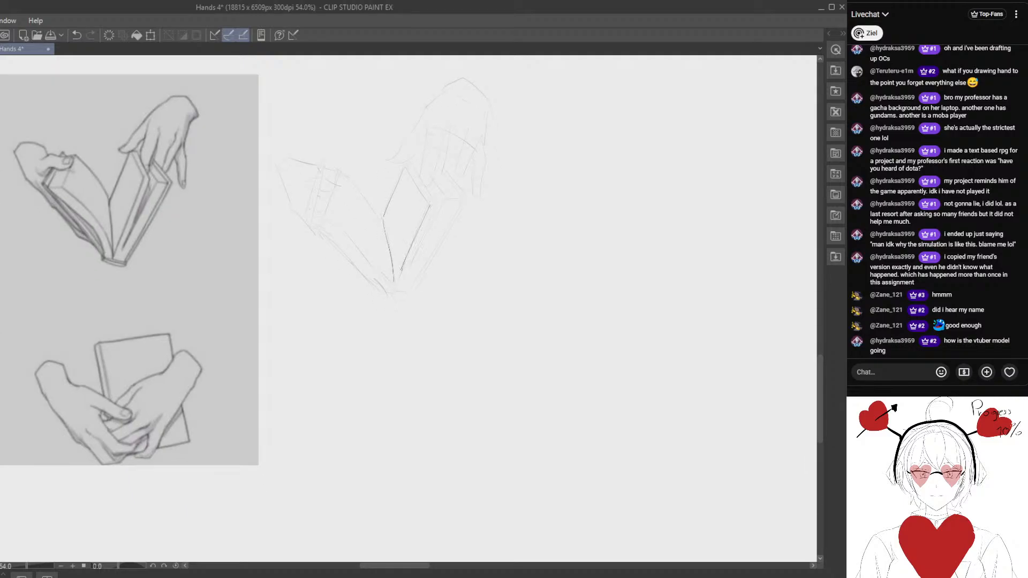
drag(405, 177, 430, 206)
drag(411, 170, 435, 206)
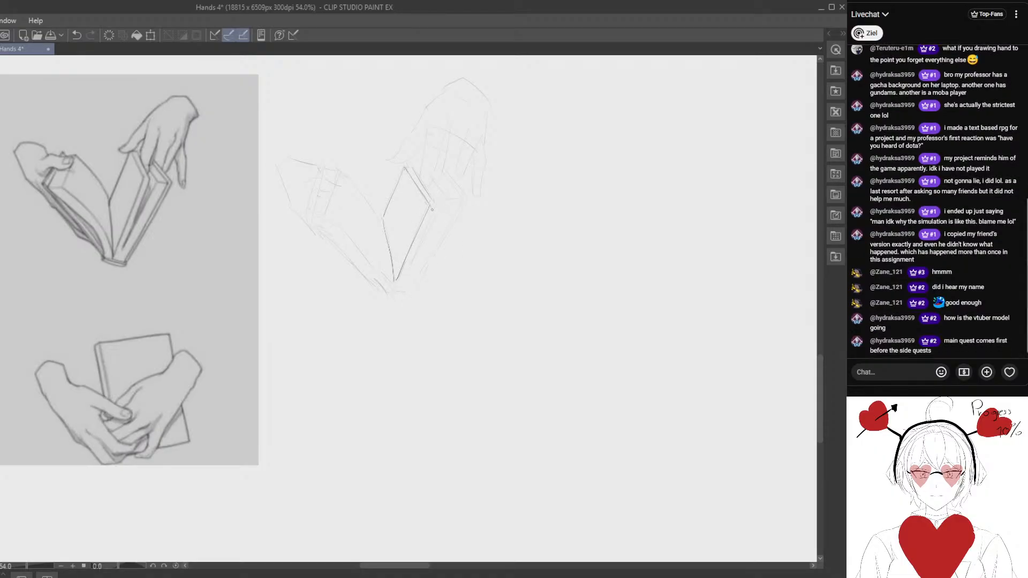
drag(431, 209, 409, 274)
- Draw the right cover's corner and outer edge and the short base of the spine in darker lines
drag(397, 248, 419, 230)
drag(467, 184, 432, 244)
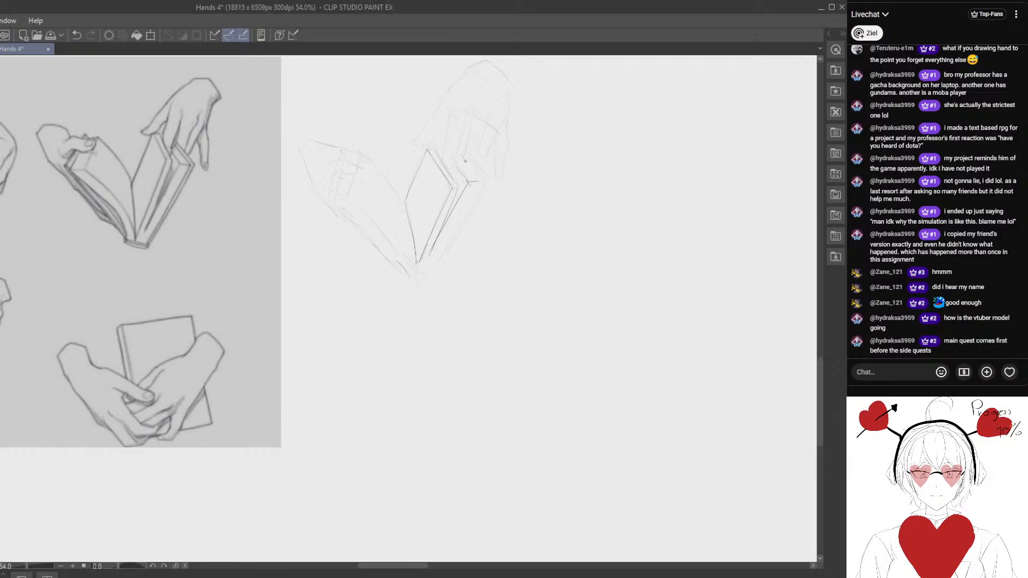
drag(412, 298, 442, 236)
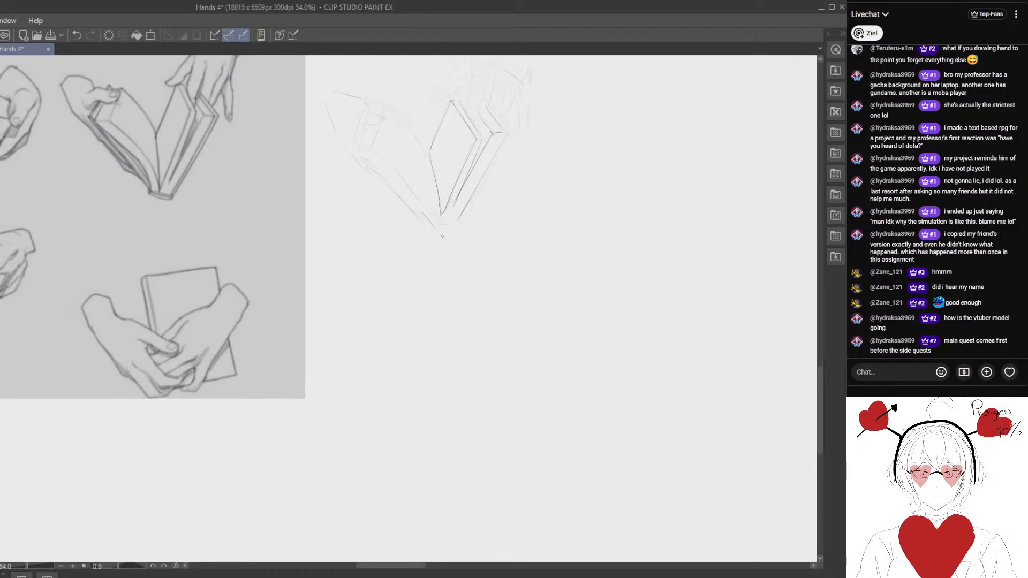
drag(516, 150, 487, 204)
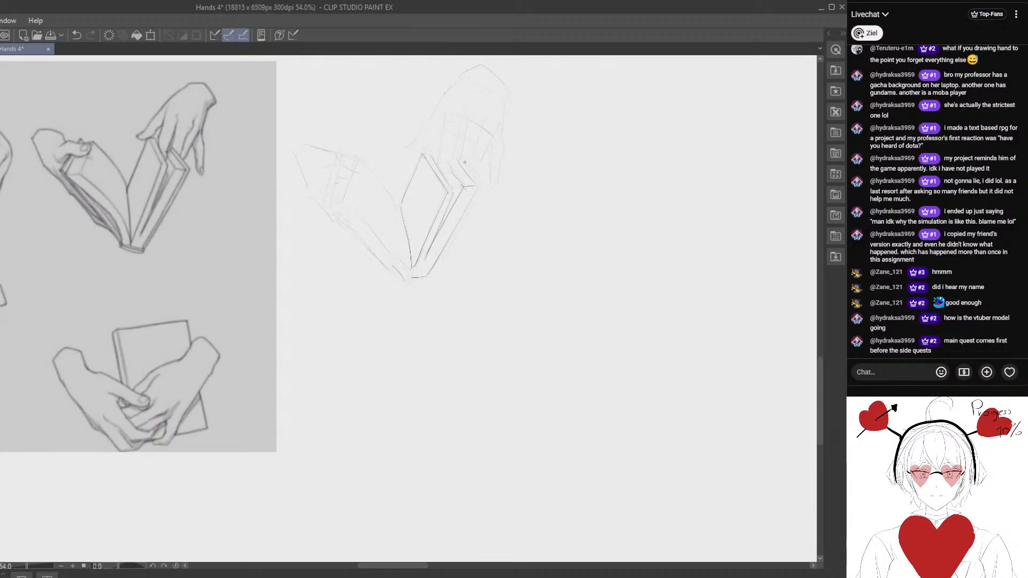
mouse_move(459, 159)
mouse_down()
mouse_move(475, 202)
mouse_move(477, 193)
mouse_move(431, 272)
mouse_up()
key(e)
drag(492, 206, 452, 267)
- Draw the left page's curved upper edge from the thumb to the centre fold in a darker line
drag(349, 258, 385, 279)
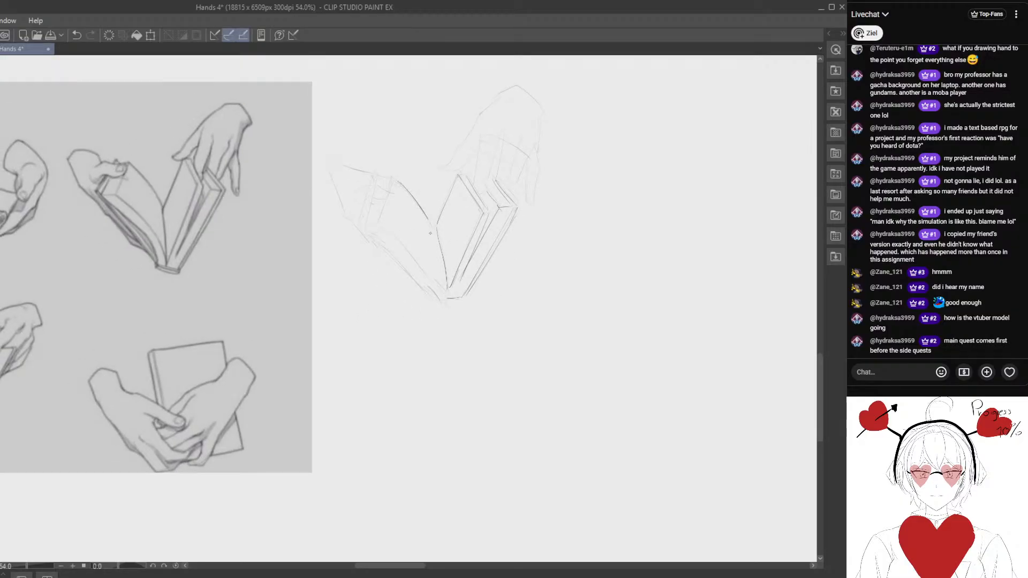
key(p)
mouse_move(395, 180)
mouse_down()
mouse_move(429, 218)
mouse_move(412, 214)
mouse_up()
mouse_move(409, 163)
mouse_down()
mouse_move(392, 222)
mouse_move(408, 166)
mouse_up()
key(e)
key(p)
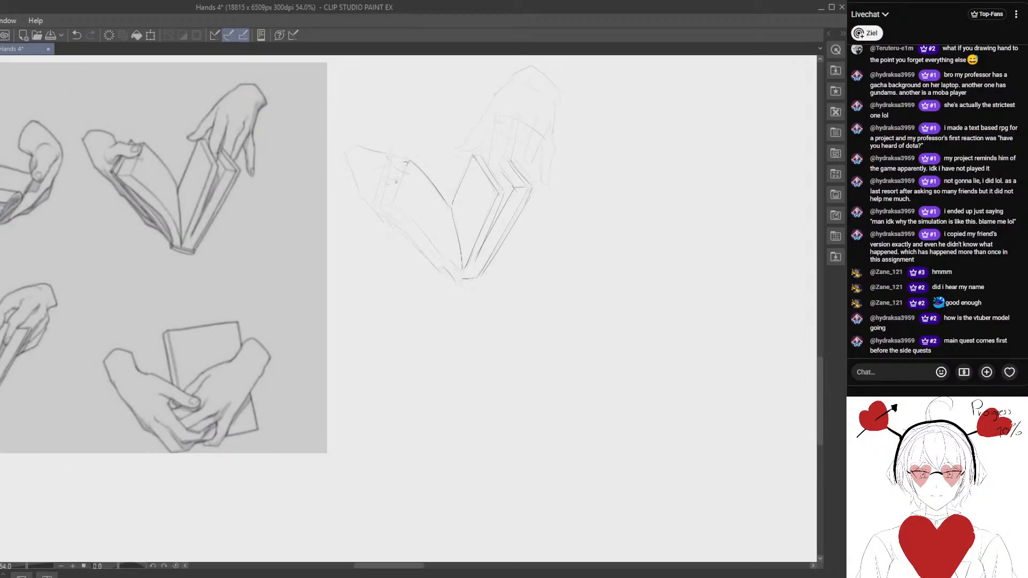
- Darken the second hand's wrist and thumb contour over the left page, erasing stray lines around the thumb
drag(349, 153, 370, 147)
key(e)
drag(404, 158, 407, 155)
key(p)
scroll(367, 252, down, 1)
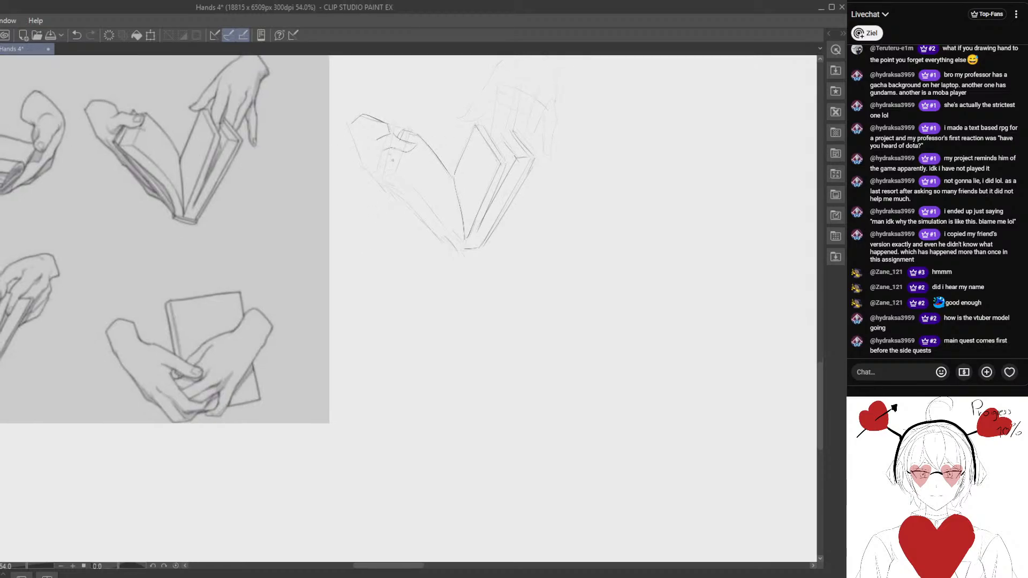
- Refine the left page block's side edges below the thumb and its curved lower edge down to the spine
key(e)
drag(387, 190, 395, 161)
key(p)
mouse_move(420, 182)
mouse_down()
mouse_move(443, 204)
mouse_move(420, 200)
mouse_move(404, 150)
mouse_move(397, 166)
mouse_move(385, 141)
mouse_move(385, 190)
mouse_move(389, 174)
mouse_move(412, 186)
mouse_move(445, 231)
mouse_up()
key(e)
key(p)
key(e)
key(p)
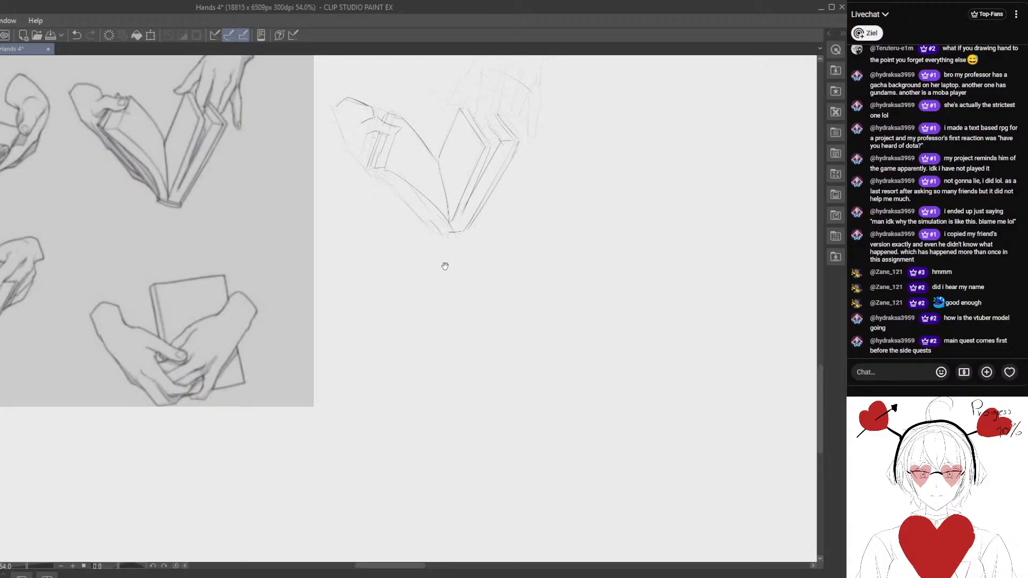
- Lasso the left page block's lower edge lines and transform the selection to make it slightly narrower and re-angled, keeping the result
drag(445, 266, 423, 272)
key(e)
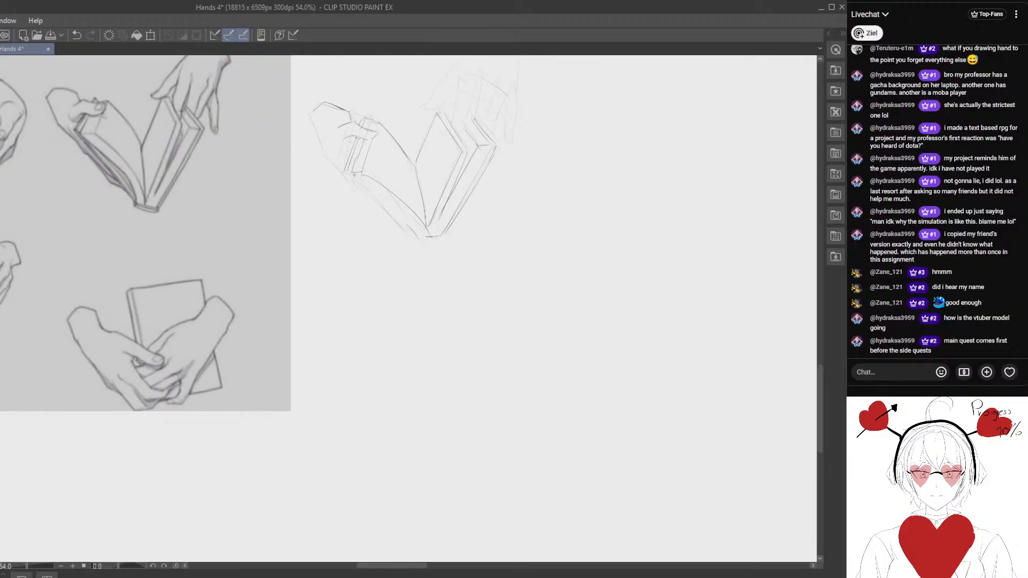
drag(403, 260, 406, 295)
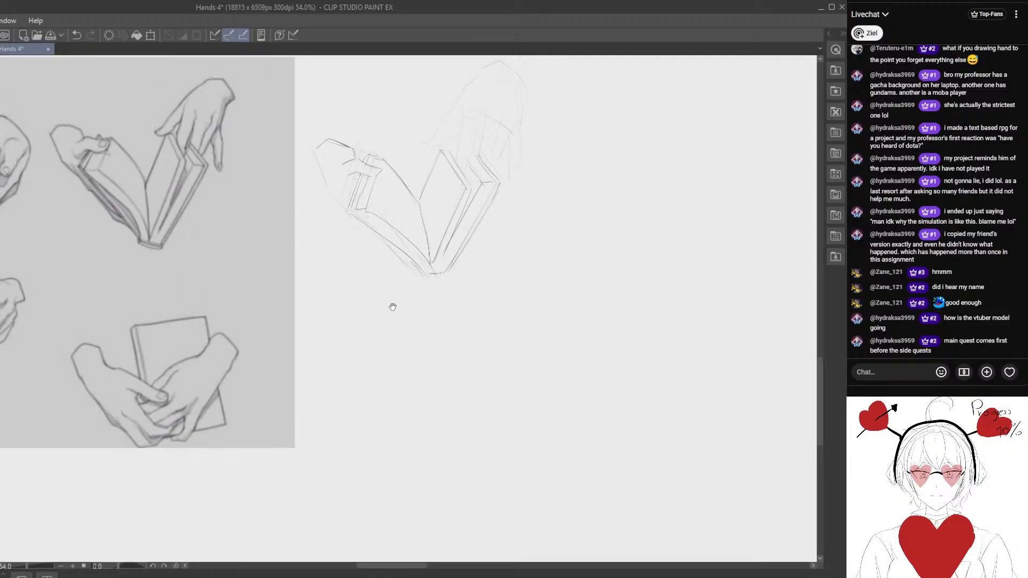
key(m)
mouse_move(345, 204)
mouse_down()
mouse_move(393, 275)
mouse_move(428, 248)
mouse_up()
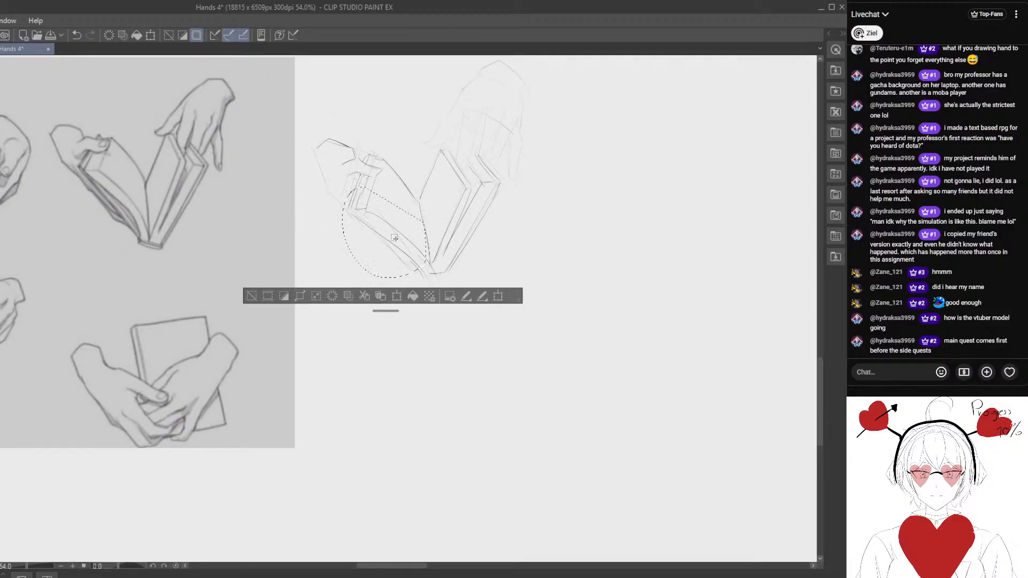
key(ctrl+t)
drag(343, 230, 340, 231)
drag(427, 188, 414, 200)
drag(341, 232, 343, 222)
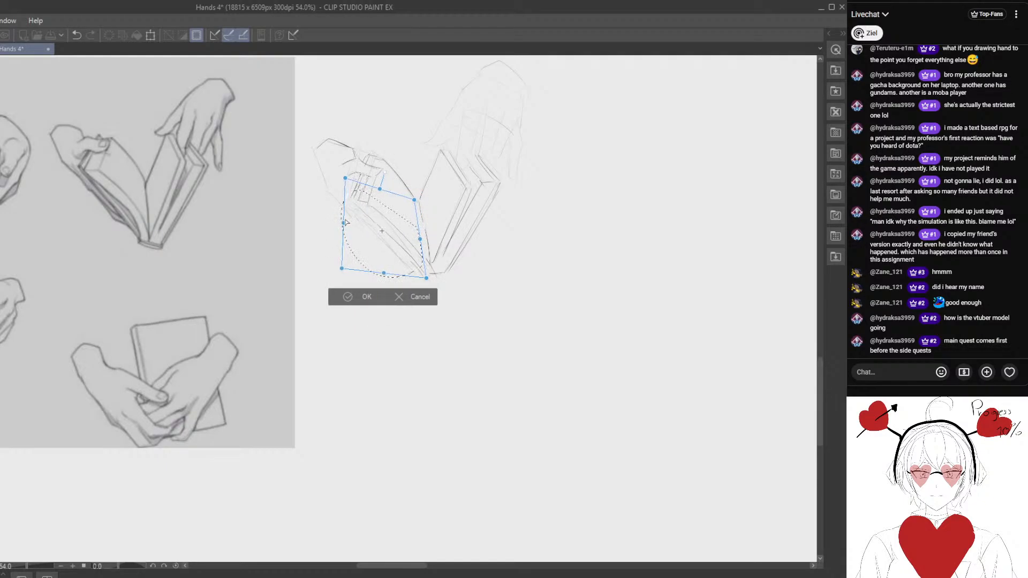
click(350, 300)
key(ctrl+d)
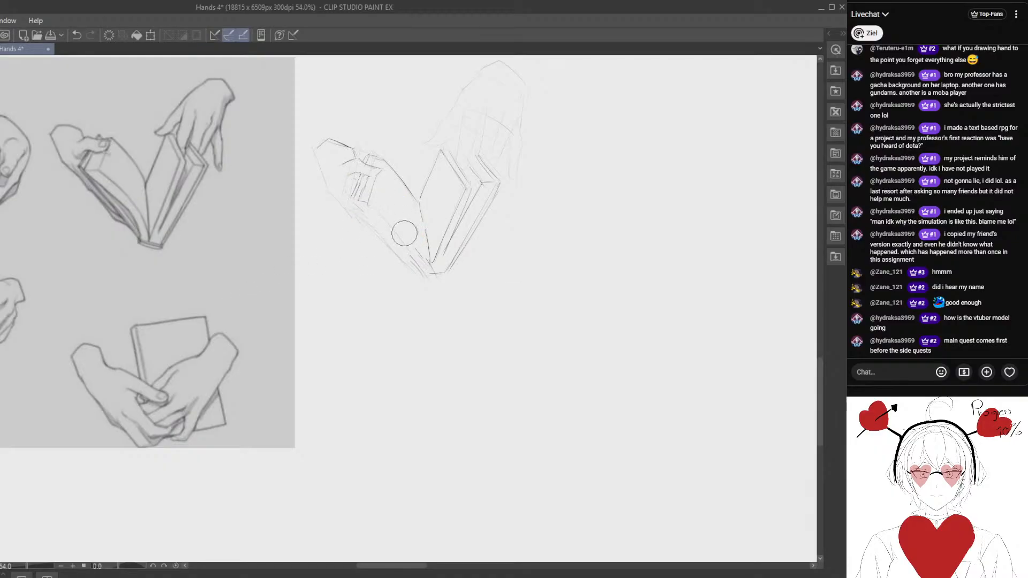
- Redraw the left page block's curved lower edges down to the spine in darker lines, erasing the stray strokes between them
drag(366, 207, 421, 262)
drag(357, 211, 423, 269)
key(e)
drag(370, 227, 410, 256)
key(p)
drag(379, 207, 421, 258)
drag(360, 212, 420, 275)
drag(356, 203, 413, 262)
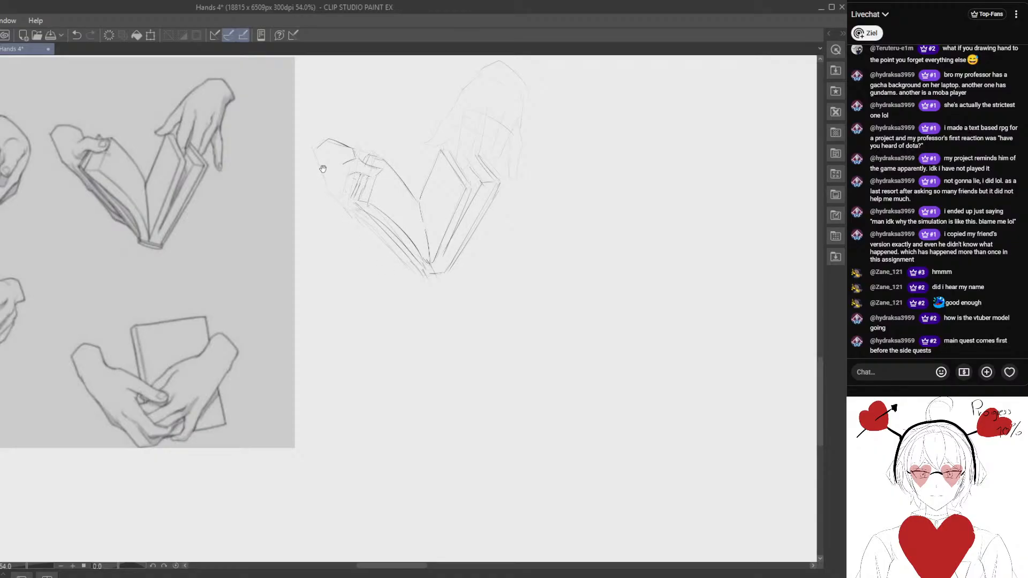
- Darken the left hand's outer contour from the wrist down to the book cover, cleaning up the line
mouse_move(315, 149)
mouse_down()
mouse_move(337, 190)
mouse_move(319, 161)
mouse_move(319, 188)
mouse_move(318, 150)
mouse_move(358, 211)
mouse_up()
key(e)
key(p)
key(e)
key(p)
- Draw the right hand's contour from the wrist down to the thumb tip in a darker line, adjusting the stroke within a lasso selection
mouse_move(429, 250)
mouse_down()
mouse_move(413, 257)
mouse_move(397, 293)
mouse_up()
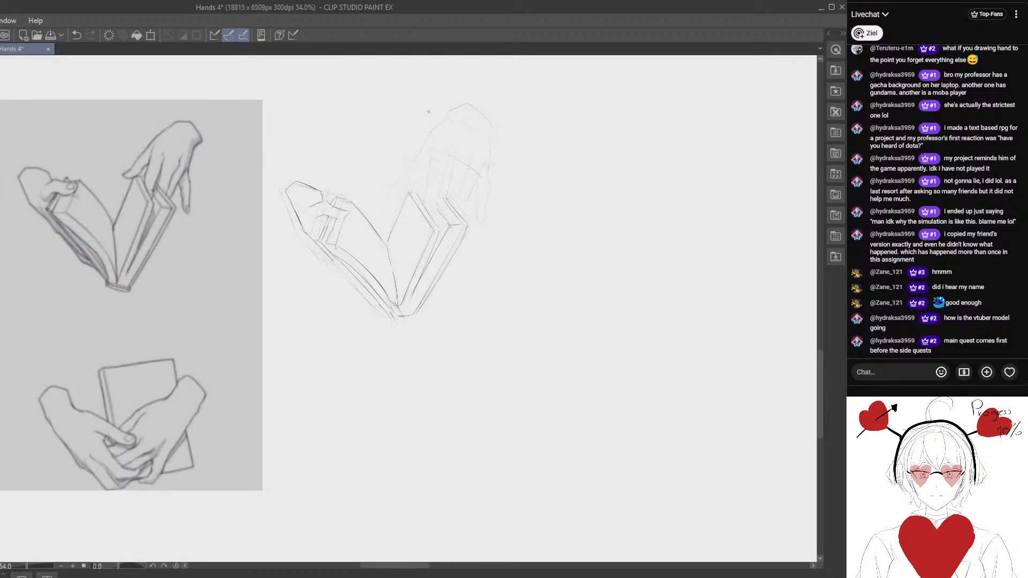
drag(428, 111, 430, 134)
key(ctrl+z)
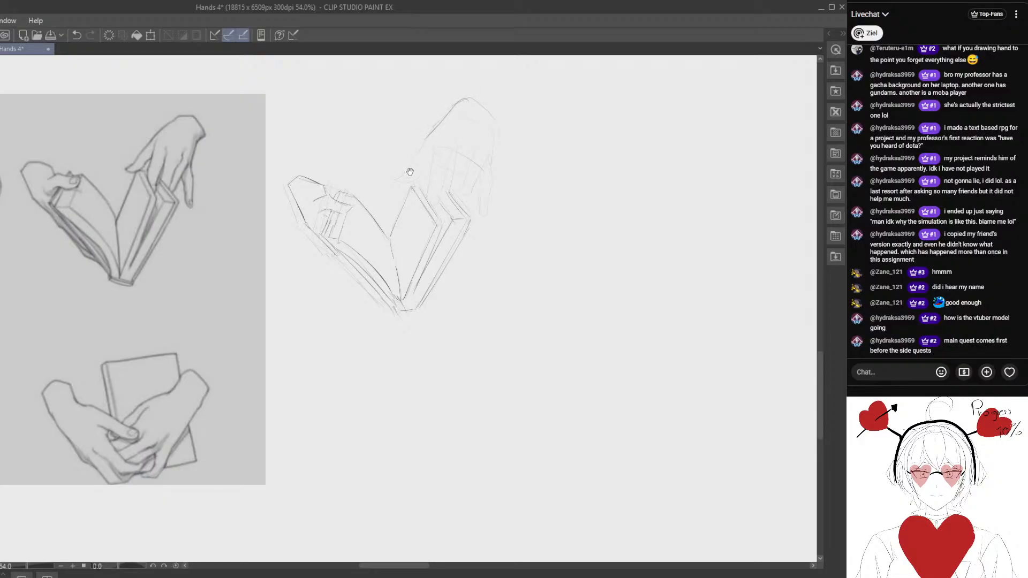
mouse_move(410, 189)
mouse_down()
mouse_move(396, 267)
mouse_move(390, 222)
mouse_up()
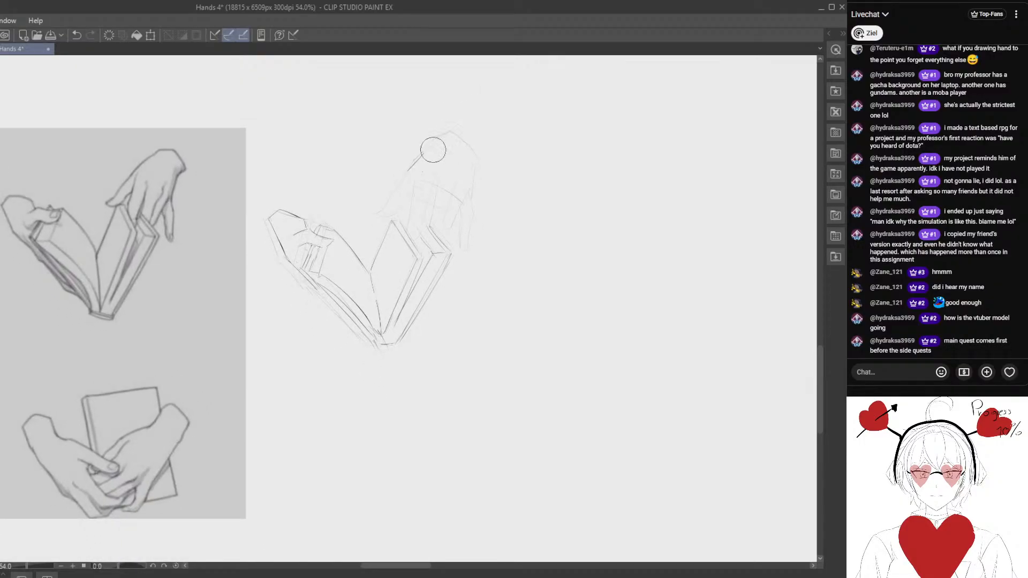
mouse_move(443, 137)
mouse_down()
mouse_move(458, 134)
mouse_move(414, 162)
mouse_move(383, 216)
mouse_move(401, 183)
mouse_move(386, 198)
mouse_move(436, 198)
mouse_move(379, 208)
mouse_up()
key(e)
key(p)
key(m)
drag(441, 179, 432, 197)
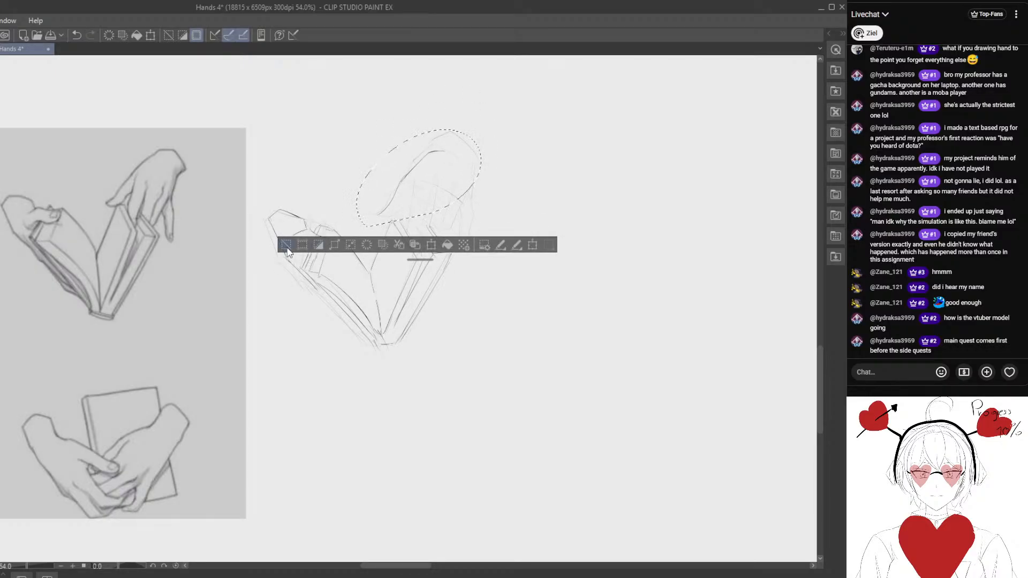
key(ctrl+d)
drag(378, 215, 402, 213)
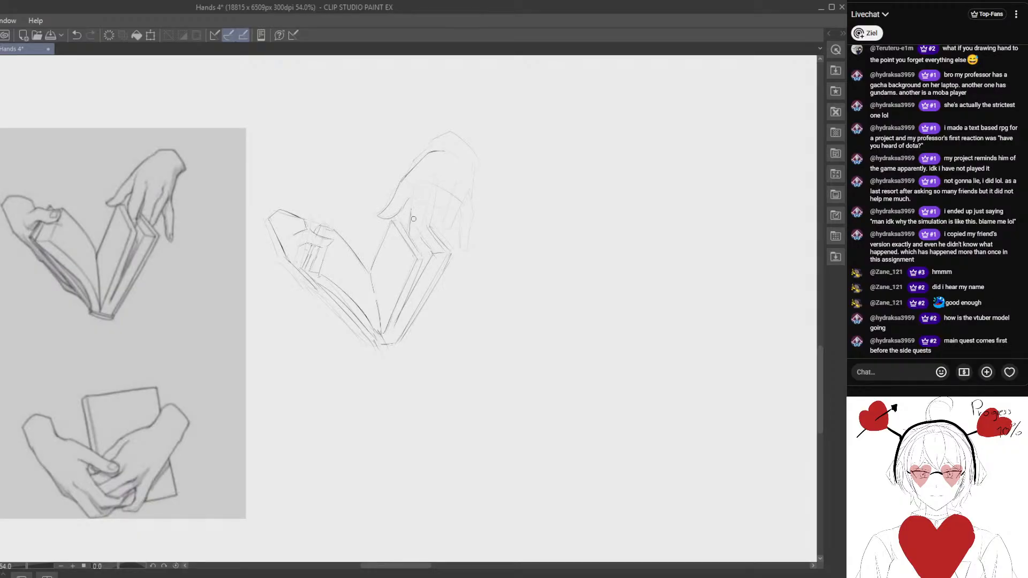
- Draw the edges of the right hand's first two fingers running down to the book's right page
drag(412, 193, 408, 234)
drag(435, 203, 431, 245)
click(77, 35)
drag(432, 156, 431, 224)
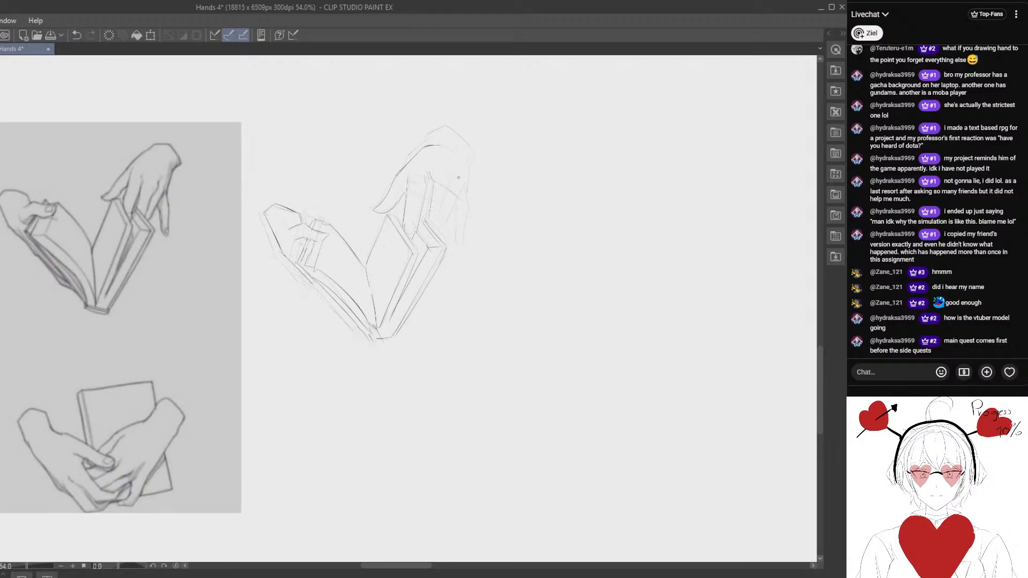
- Draw the right hand's little finger hanging beside the cover and its outer edge up to the wrist, redoing stray strokes
mouse_move(454, 178)
mouse_down()
mouse_move(437, 221)
mouse_move(439, 238)
mouse_move(463, 248)
mouse_up()
mouse_move(457, 254)
mouse_down()
mouse_move(463, 197)
mouse_move(463, 248)
mouse_move(466, 214)
mouse_up()
mouse_move(458, 221)
mouse_down()
mouse_move(476, 290)
mouse_move(466, 314)
mouse_move(435, 237)
mouse_up()
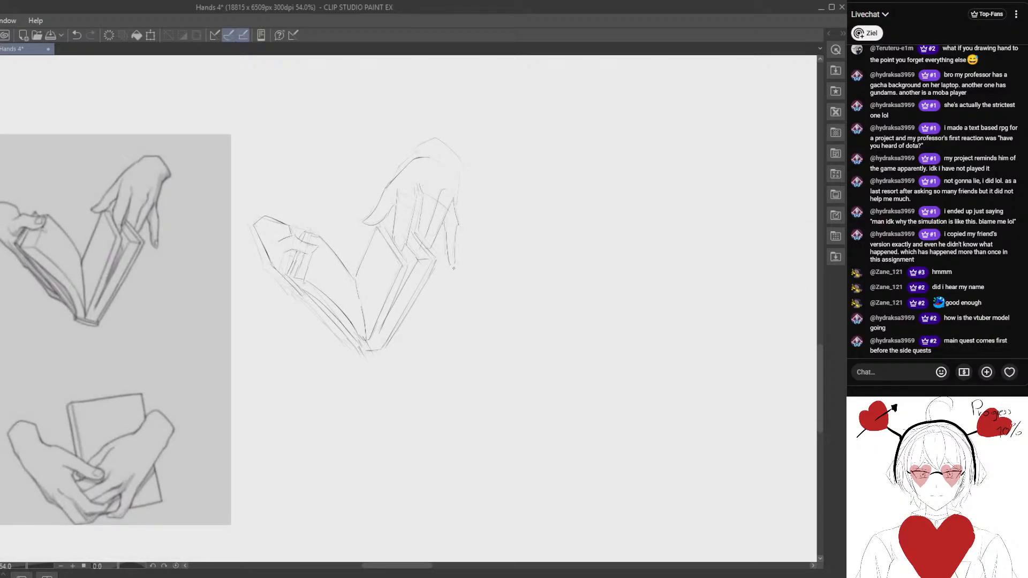
key(ctrl+z)
mouse_move(458, 231)
mouse_down()
mouse_move(455, 262)
mouse_move(455, 228)
mouse_move(454, 264)
mouse_move(436, 223)
mouse_move(448, 268)
mouse_up()
key(ctrl+z)
key(ctrl+z)
drag(442, 217, 442, 248)
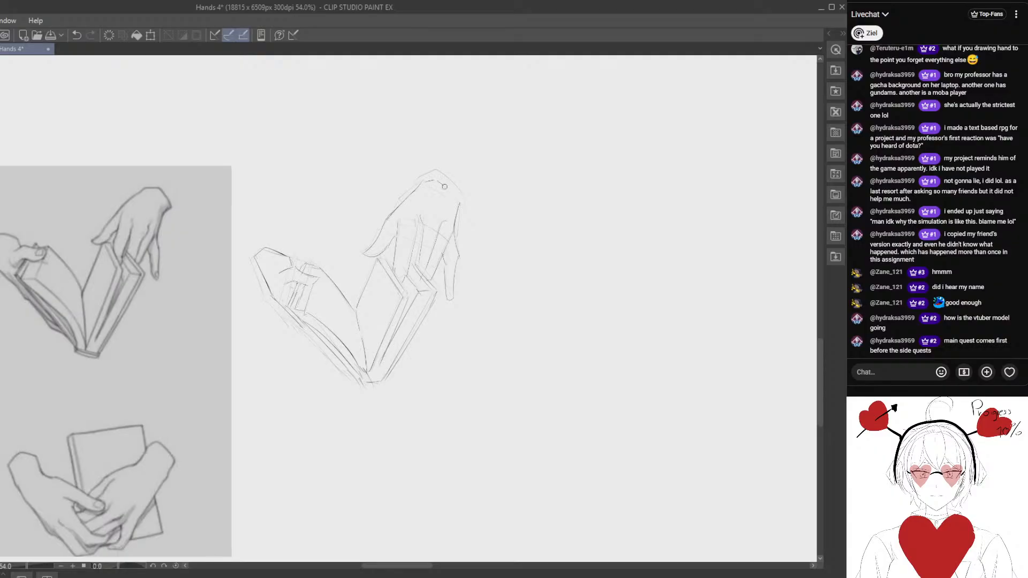
- Lasso the knuckle area of the right hand and redraw the middle finger's edge from the knuckle down to the page
mouse_move(423, 199)
mouse_down()
mouse_move(418, 156)
mouse_move(423, 177)
mouse_move(442, 172)
mouse_move(436, 156)
mouse_up()
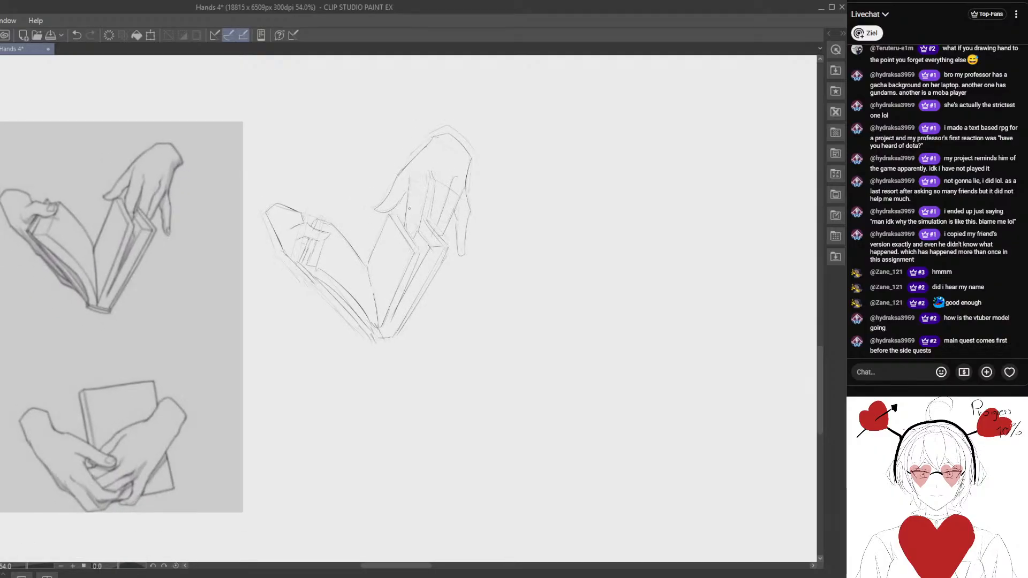
mouse_move(435, 191)
mouse_down()
mouse_move(457, 193)
mouse_move(458, 162)
mouse_up()
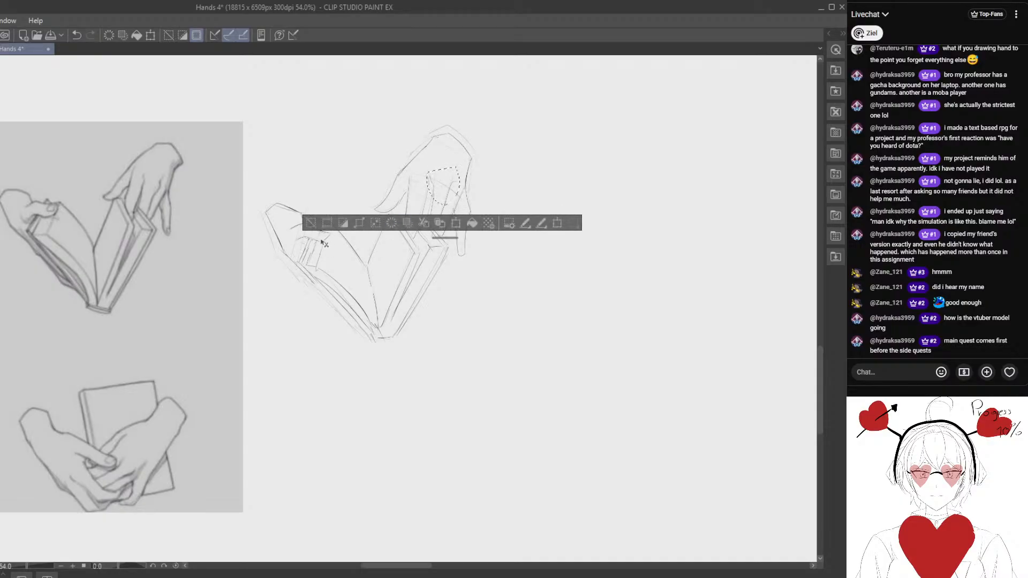
click(312, 218)
mouse_move(396, 238)
mouse_down()
mouse_move(386, 240)
mouse_move(412, 222)
mouse_move(417, 243)
mouse_up()
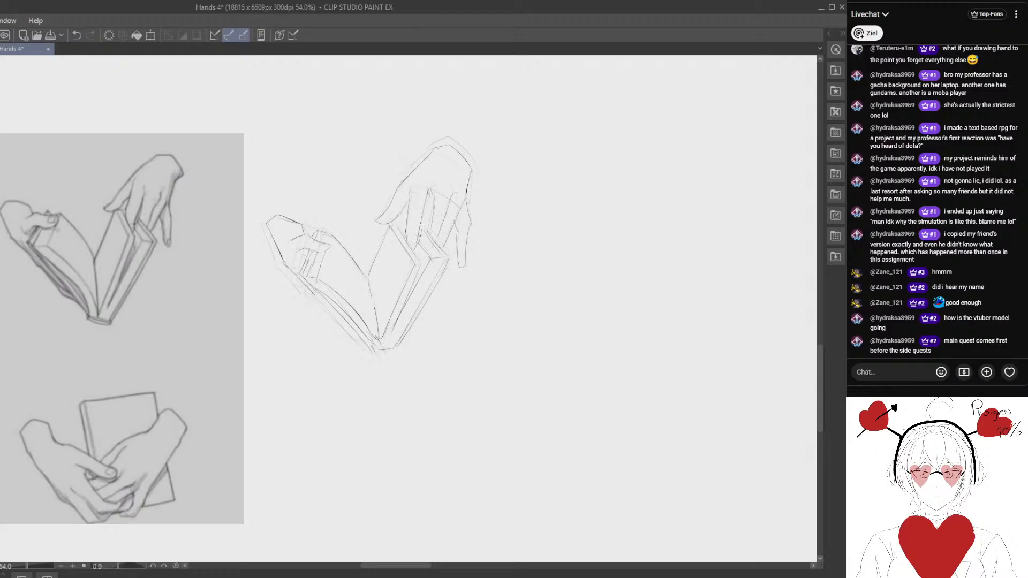
key(ctrl+z)
drag(428, 195, 417, 247)
key(ctrl+z)
drag(429, 188, 422, 239)
key(ctrl+z)
drag(431, 191, 428, 230)
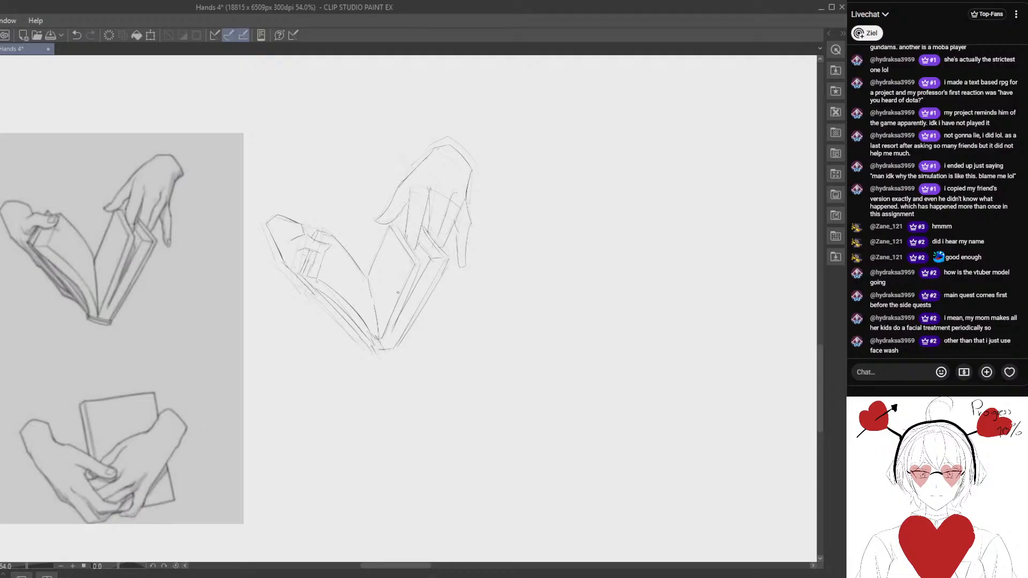
- Refine the right hand's finger edges and knuckle starts over the book, alternating darker strokes with erasing
mouse_move(398, 196)
mouse_down()
mouse_move(394, 186)
mouse_move(404, 202)
mouse_up()
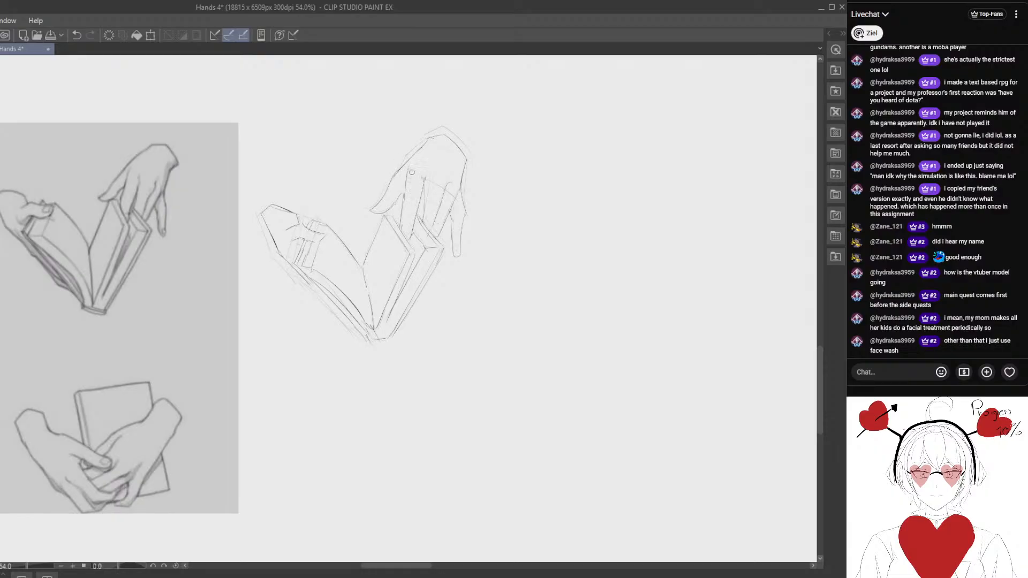
key(ctrl+z)
drag(425, 179, 422, 220)
mouse_move(423, 179)
mouse_down()
mouse_move(433, 257)
mouse_move(439, 233)
mouse_up()
mouse_move(381, 199)
mouse_down()
mouse_move(348, 194)
mouse_move(383, 155)
mouse_move(436, 136)
mouse_move(424, 128)
mouse_move(444, 157)
mouse_move(409, 122)
mouse_move(451, 163)
mouse_move(416, 172)
mouse_move(414, 186)
mouse_move(421, 166)
mouse_move(417, 182)
mouse_up()
key(e)
key(p)
key(e)
key(p)
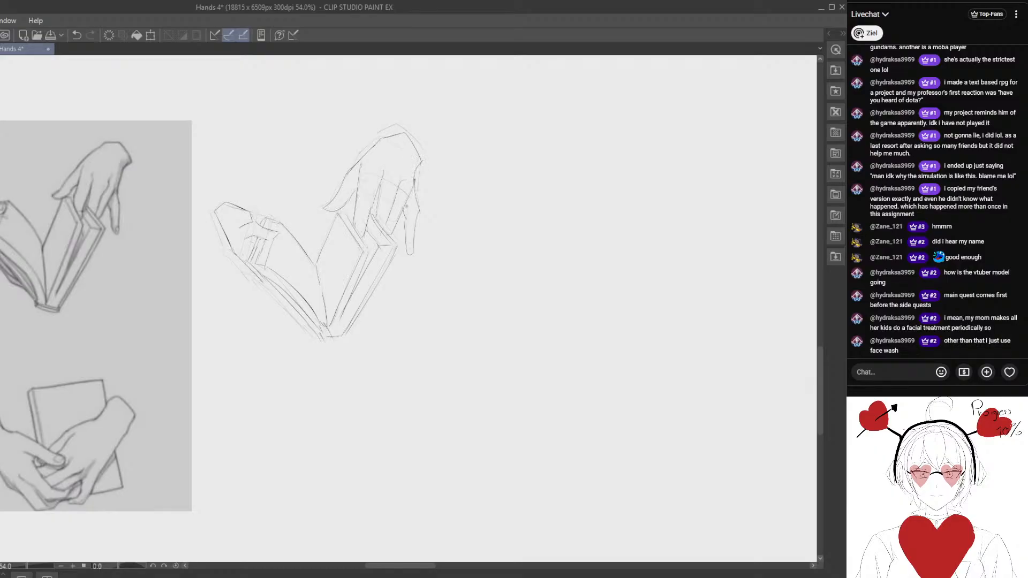
- Lay the whole sketch over the matching reference drawing, scaled down and slightly rotated, to compare proportions, and undo the placement
scroll(412, 206, down, 1)
key(m)
mouse_move(349, 140)
mouse_down()
mouse_move(287, 329)
mouse_move(475, 111)
mouse_up()
key(k)
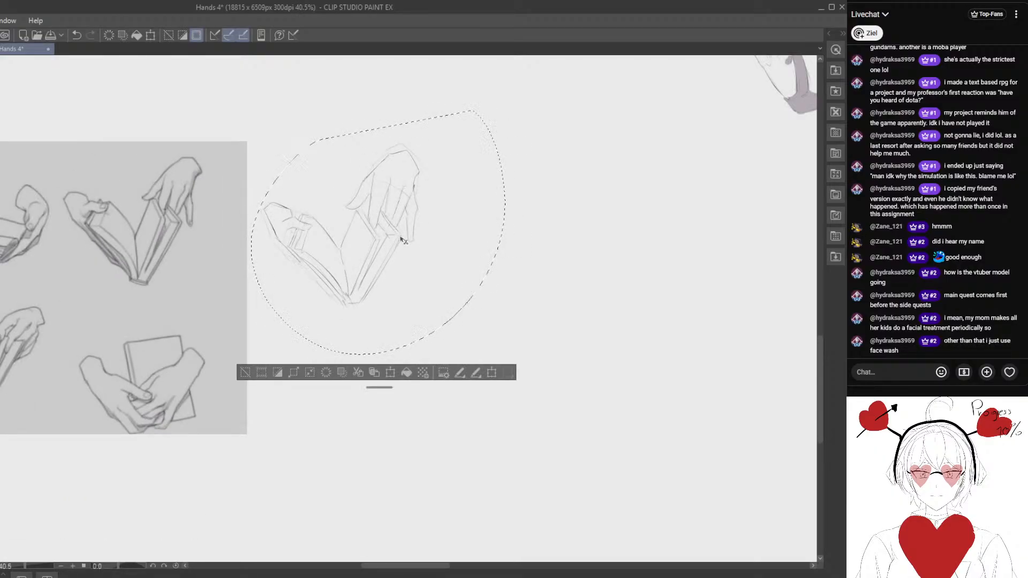
mouse_move(425, 249)
mouse_down()
mouse_move(238, 237)
mouse_move(330, 283)
mouse_up()
key(ctrl+t)
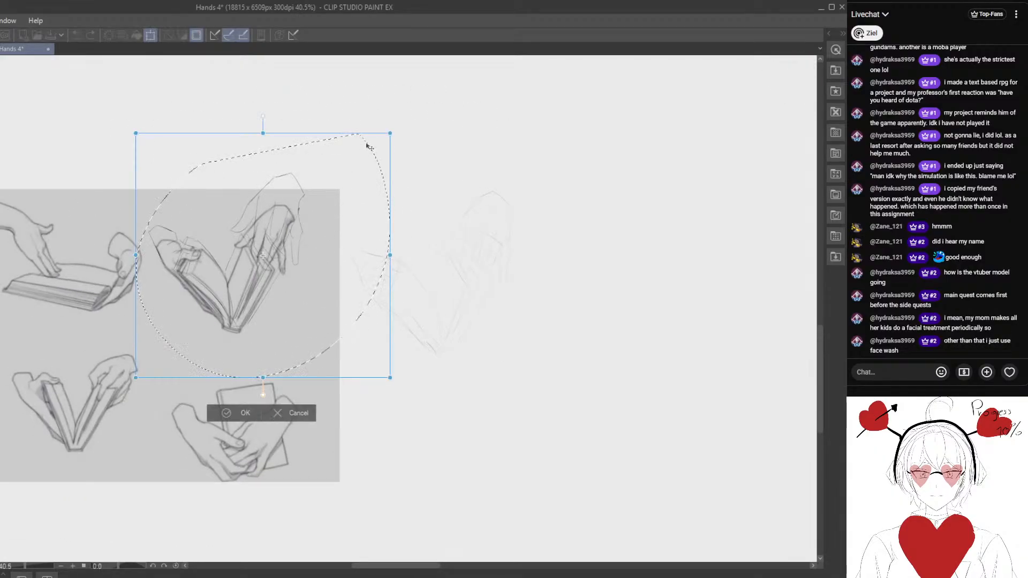
drag(392, 134, 351, 174)
mouse_move(314, 212)
mouse_down()
mouse_move(324, 203)
mouse_move(440, 225)
mouse_up()
drag(319, 289, 320, 296)
drag(401, 250, 400, 246)
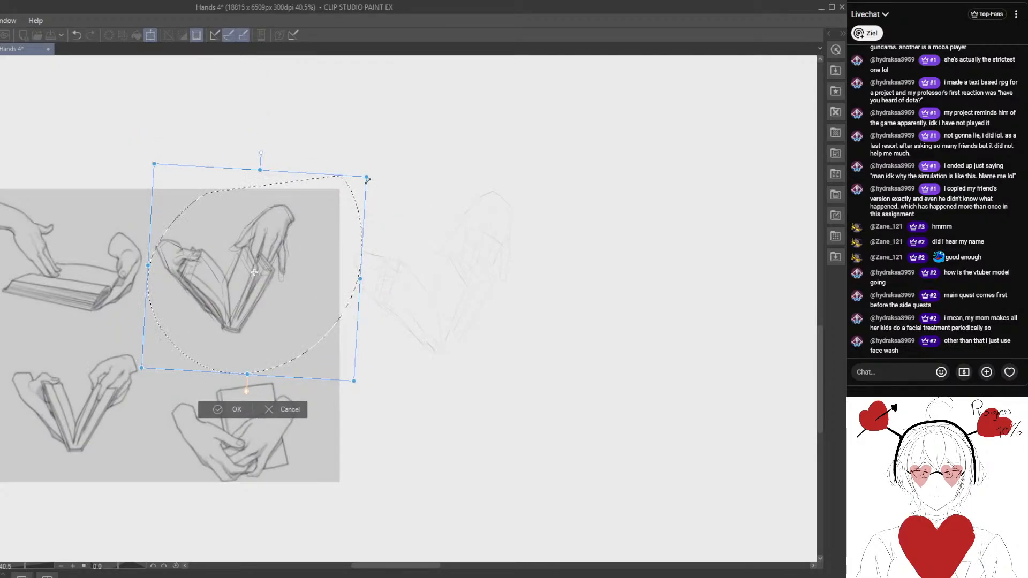
drag(367, 181, 373, 172)
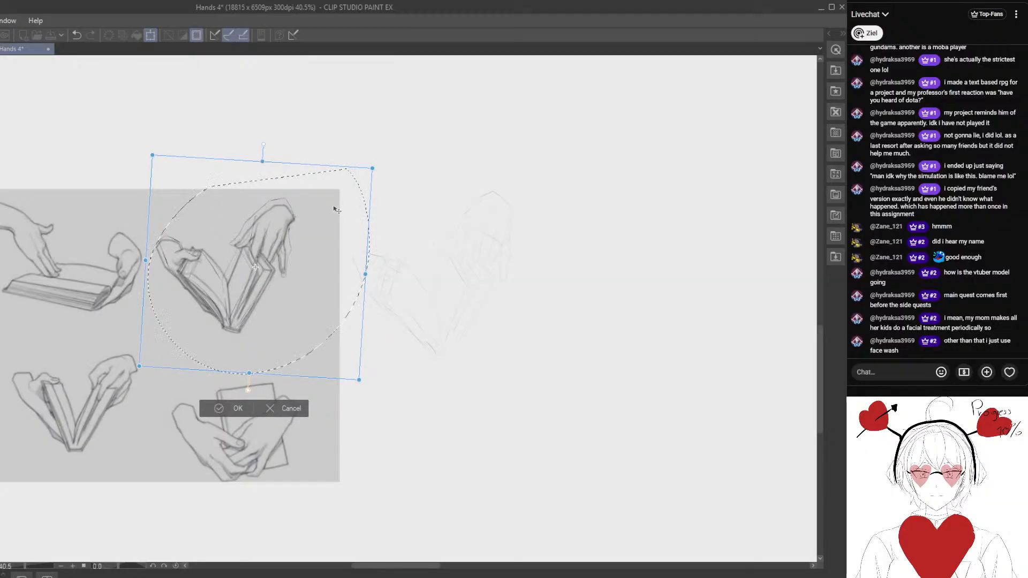
drag(306, 245, 311, 246)
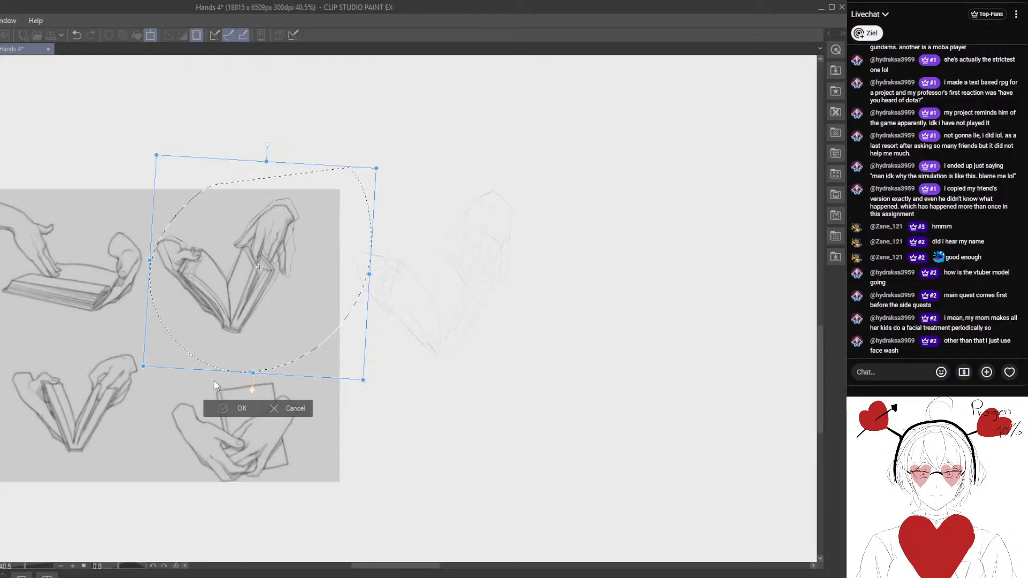
click(231, 408)
click(78, 34)
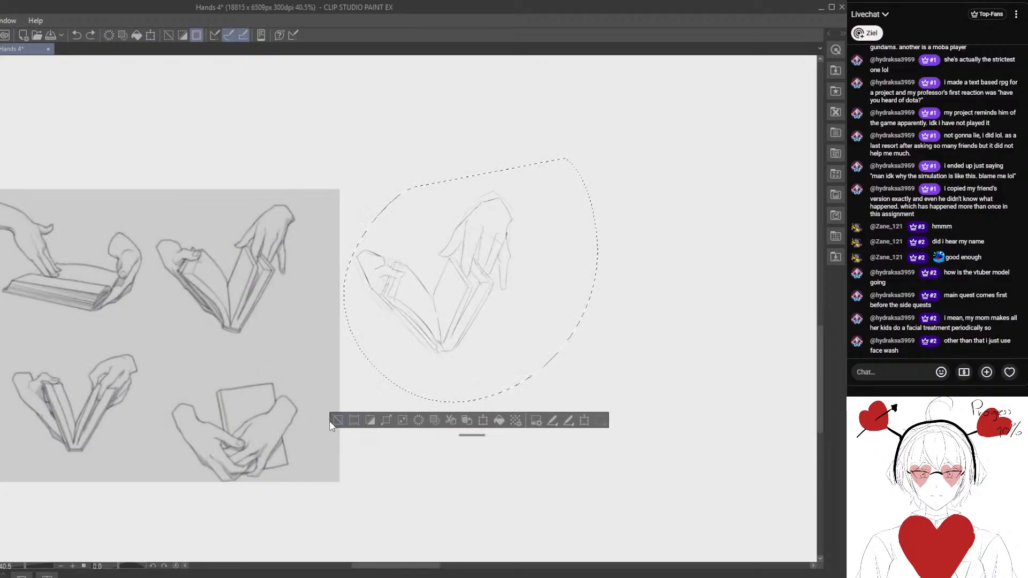
click(337, 420)
- Lasso the right hand along the book's edge, scale it down slightly in place, and clear the selection
scroll(423, 322, up, 2)
mouse_move(469, 236)
mouse_down()
mouse_move(428, 192)
mouse_move(587, 223)
mouse_move(530, 310)
mouse_move(500, 253)
mouse_move(494, 247)
mouse_move(478, 268)
mouse_move(460, 242)
mouse_up()
key(ctrl+t)
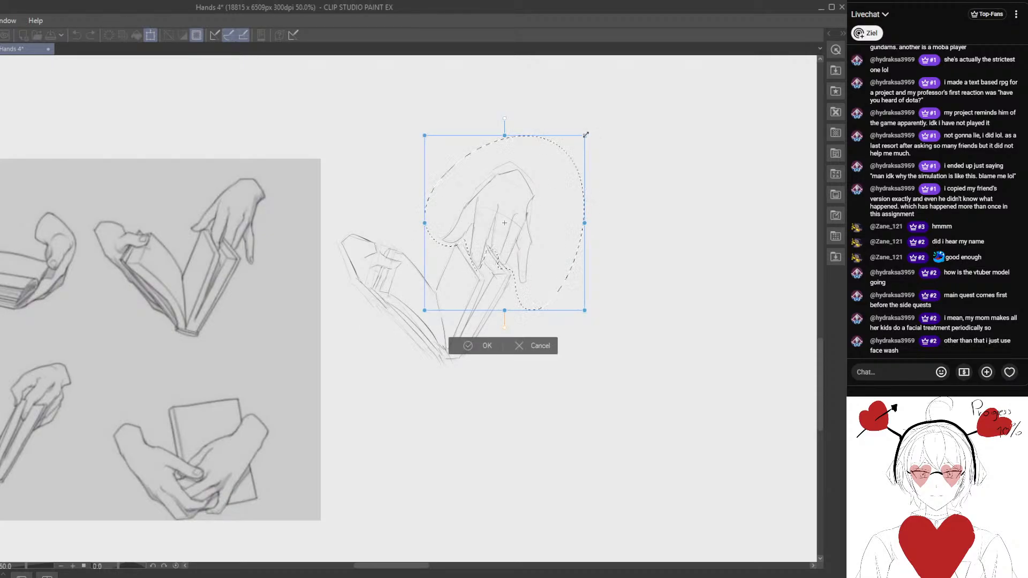
drag(585, 135, 558, 169)
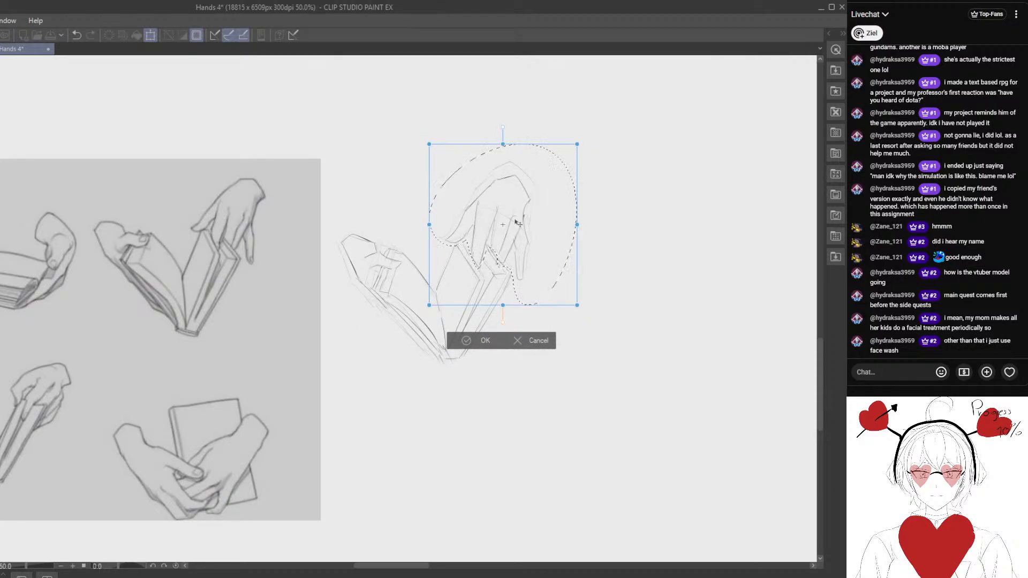
click(468, 340)
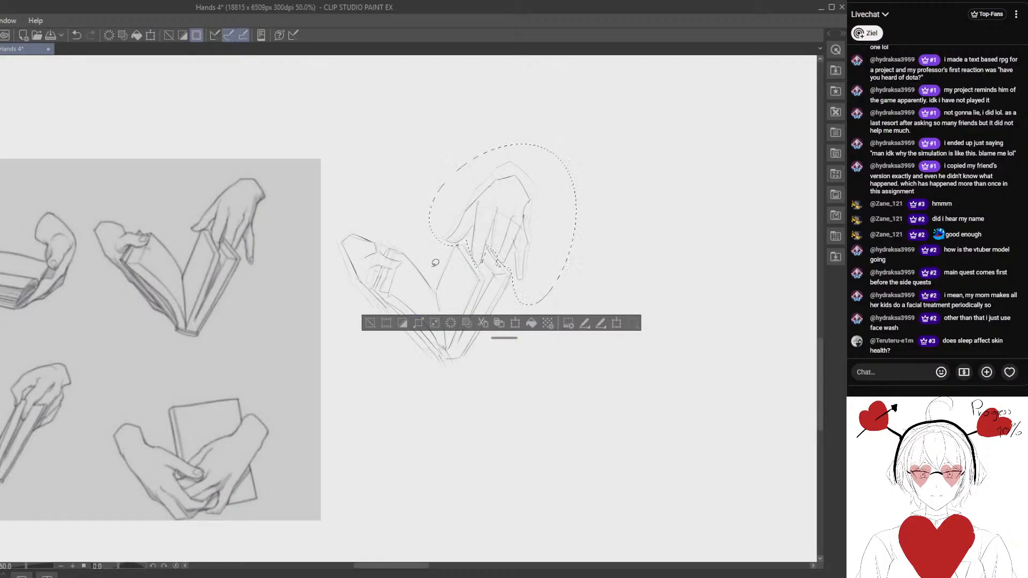
click(370, 323)
- Lasso the whole hands-and-book sketch and lay it over the matching reference drawing, scaled down
mouse_move(309, 344)
mouse_down()
mouse_move(351, 332)
mouse_move(281, 325)
mouse_move(341, 305)
mouse_up()
mouse_move(437, 127)
mouse_down()
mouse_move(569, 345)
mouse_move(632, 132)
mouse_up()
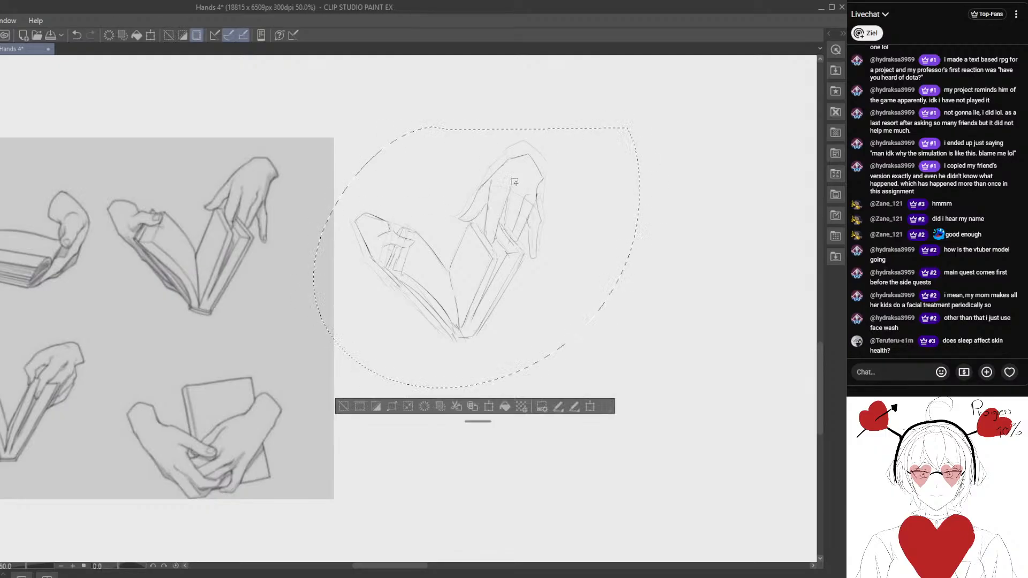
drag(516, 252, 250, 252)
drag(252, 252, 301, 297)
drag(318, 293, 330, 246)
key(ctrl+t)
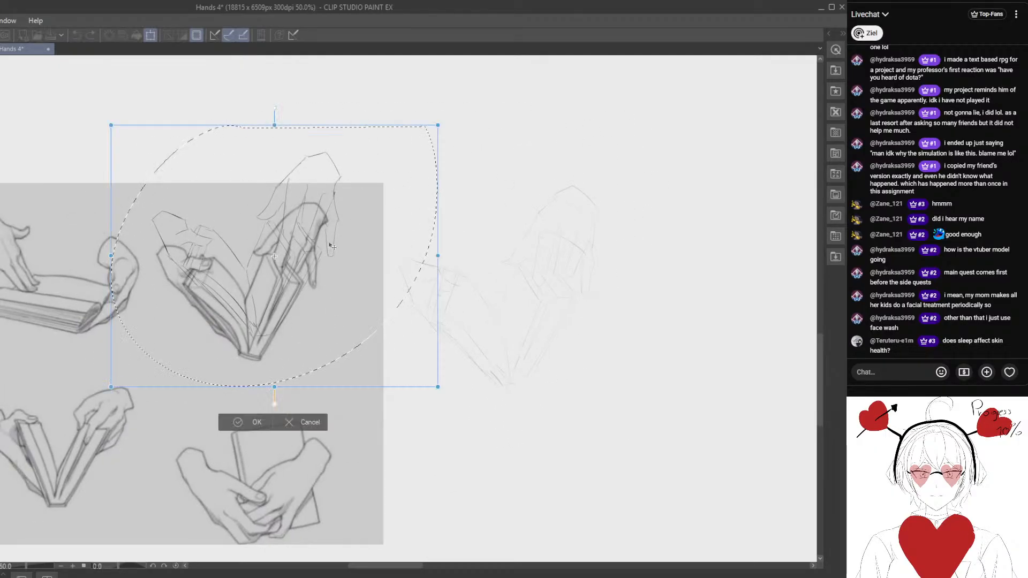
drag(438, 125, 381, 170)
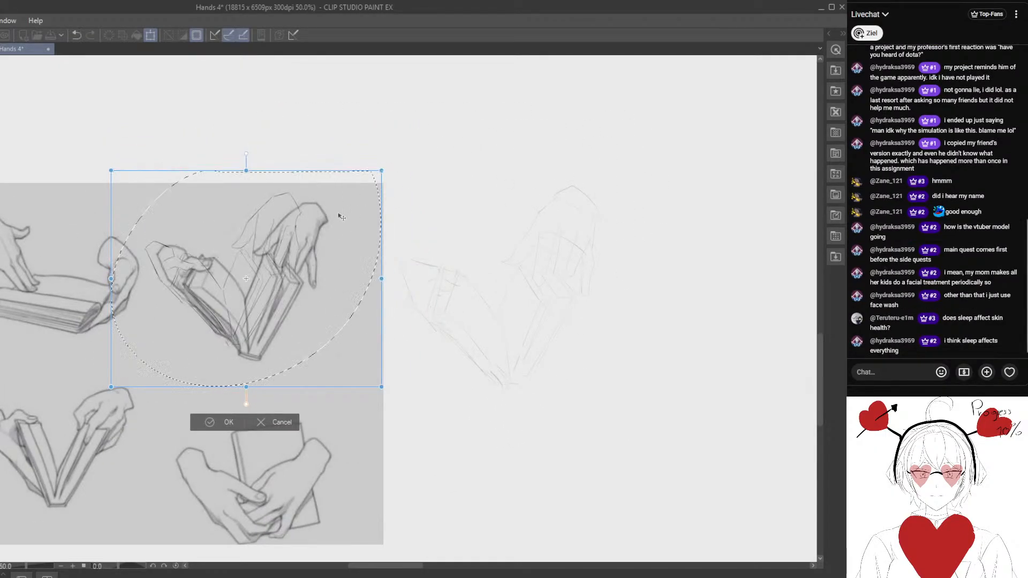
- Fine-tune the overlay's rotation and position to compare proportions with the reference, and undo the placement
drag(340, 215, 364, 197)
drag(334, 259, 286, 257)
drag(415, 219, 417, 229)
drag(305, 274, 297, 287)
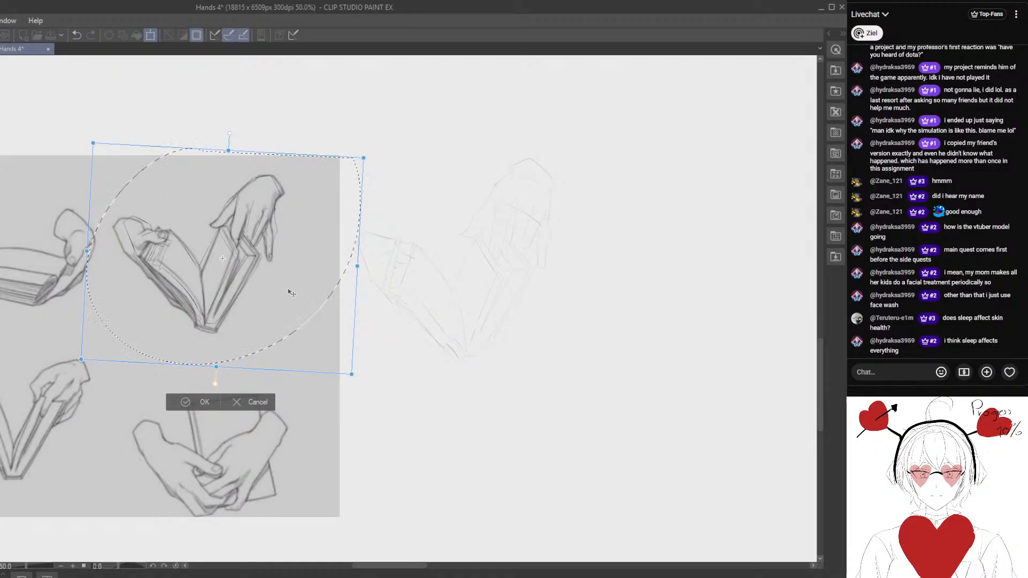
drag(398, 243, 398, 242)
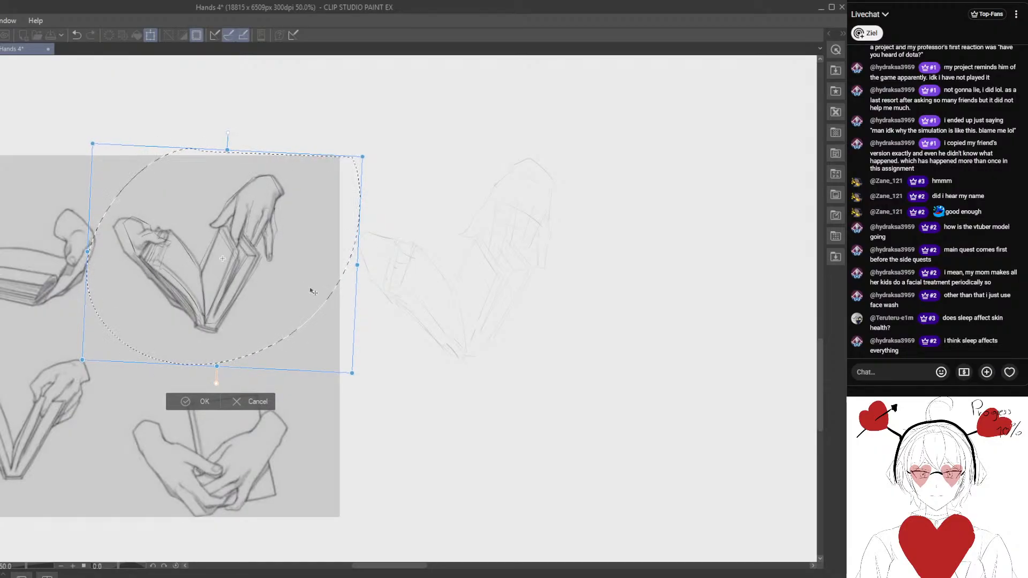
drag(310, 289, 312, 292)
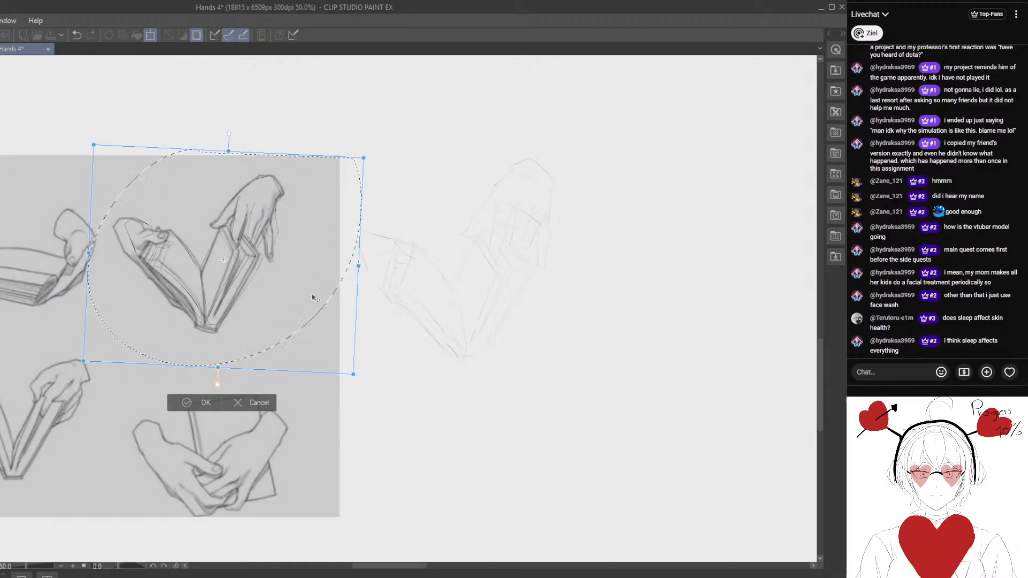
click(197, 403)
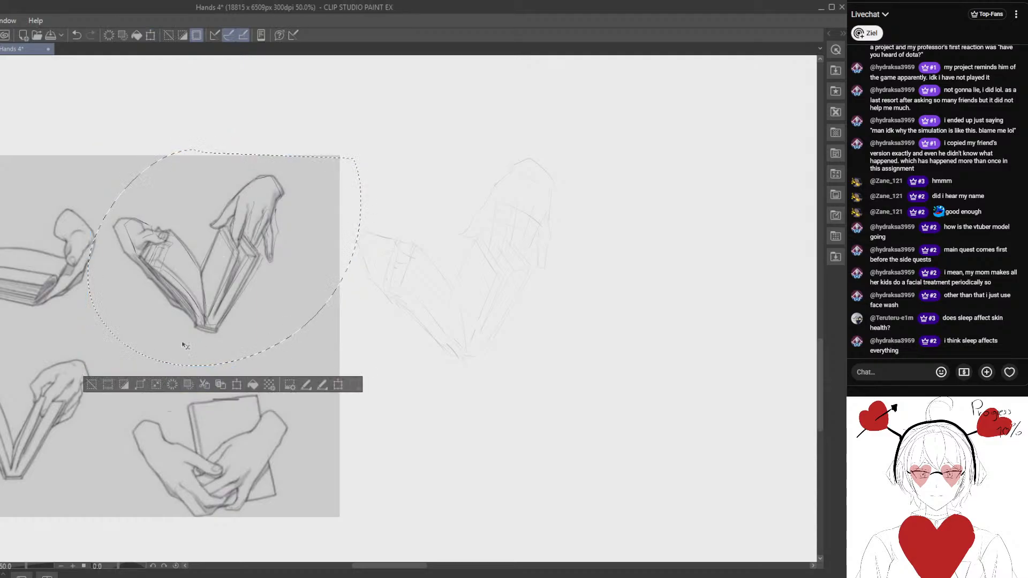
click(76, 35)
drag(354, 231, 340, 209)
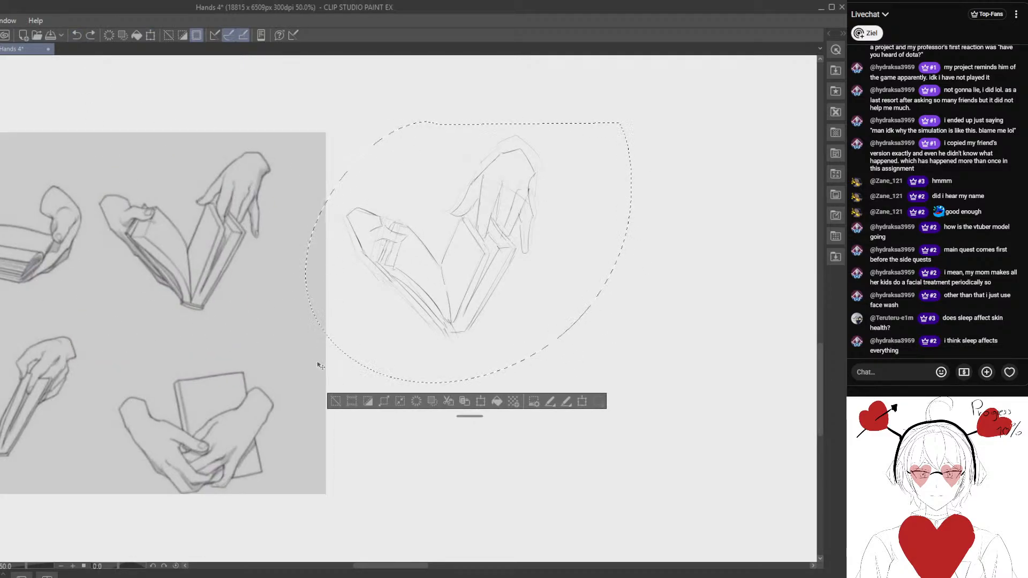
- Lasso the left hand, shift it slightly outward from the book, and clear the selection
click(336, 404)
mouse_move(410, 232)
mouse_down()
mouse_move(362, 171)
mouse_move(421, 205)
mouse_up()
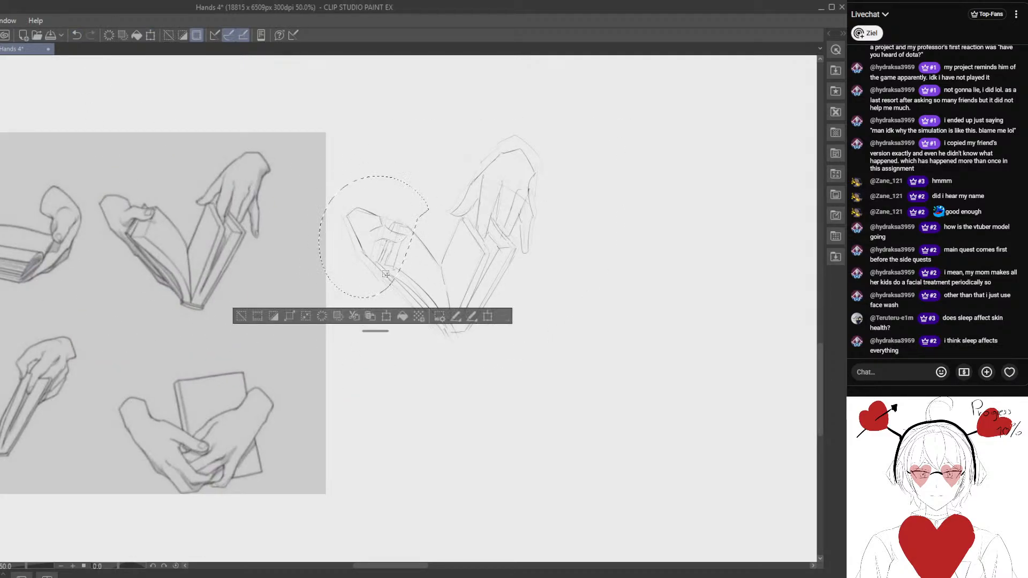
click(233, 311)
drag(316, 307, 303, 280)
- Erase the left page's curved upper edge and redraw it from the thumb to the book's center fold
drag(392, 200, 418, 230)
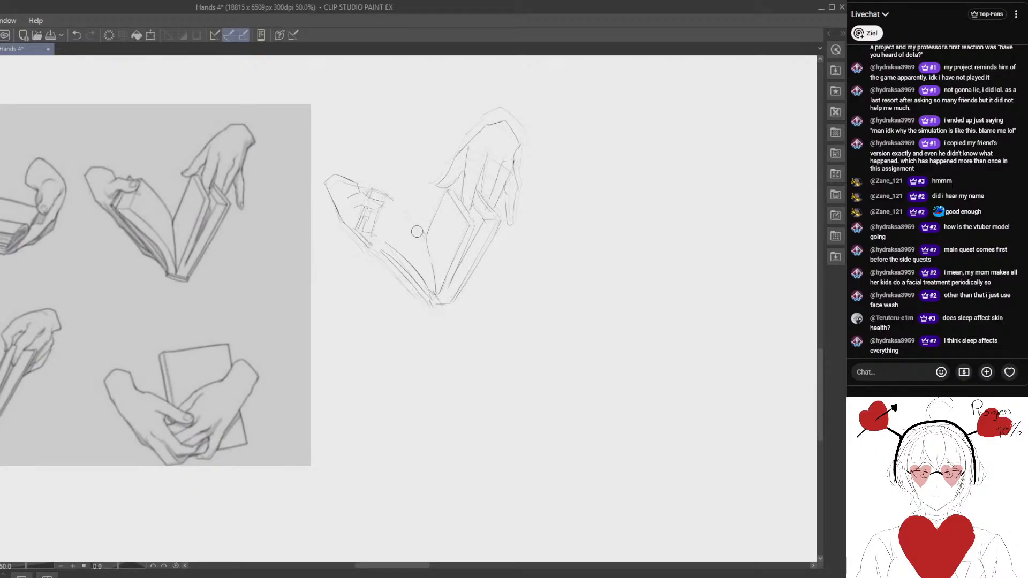
drag(385, 195, 423, 232)
drag(397, 285, 391, 261)
mouse_move(388, 221)
mouse_down()
mouse_move(418, 260)
mouse_move(381, 229)
mouse_move(425, 268)
mouse_move(375, 239)
mouse_up()
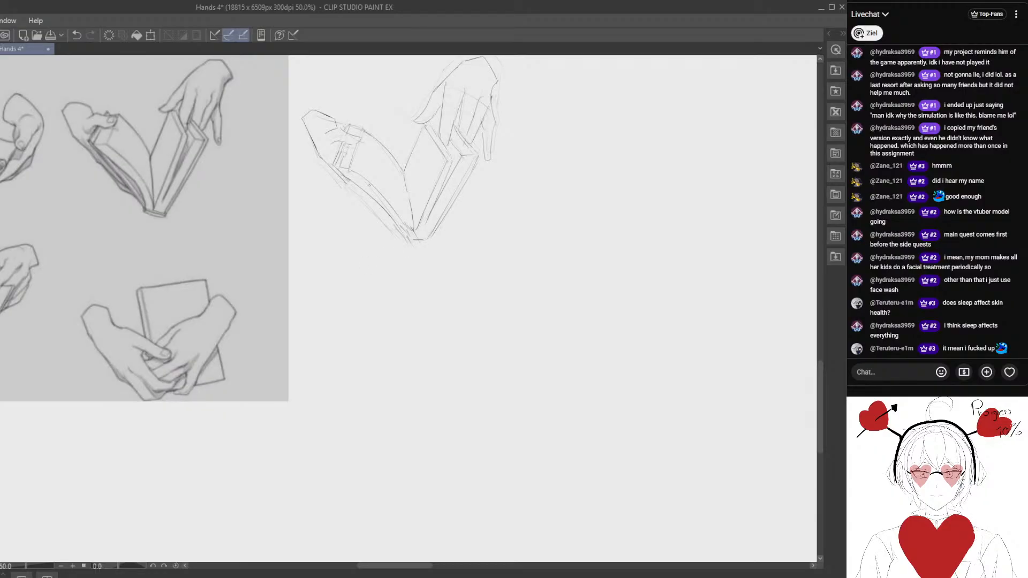
drag(329, 245, 350, 264)
drag(325, 211, 320, 206)
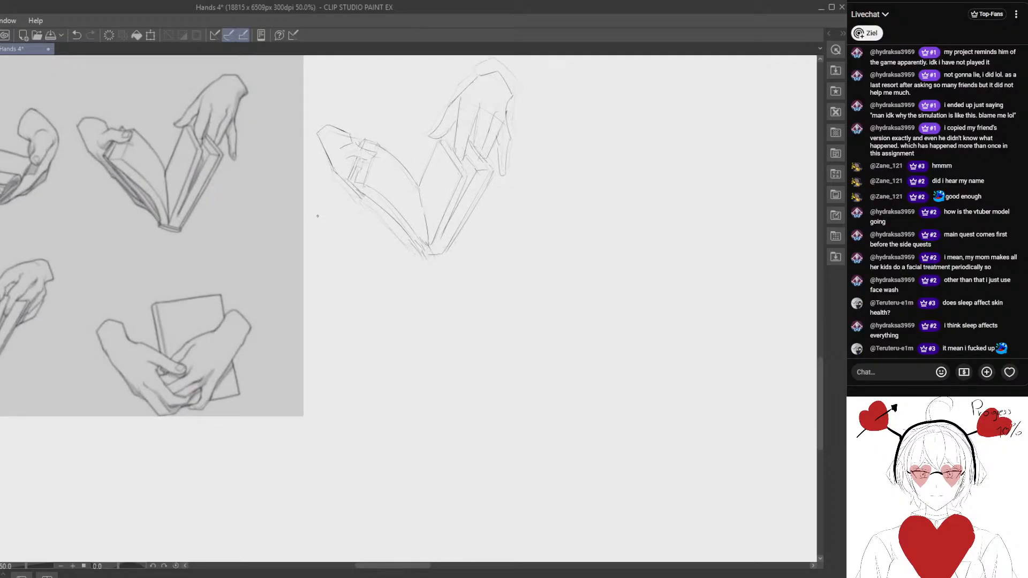
drag(287, 175, 302, 190)
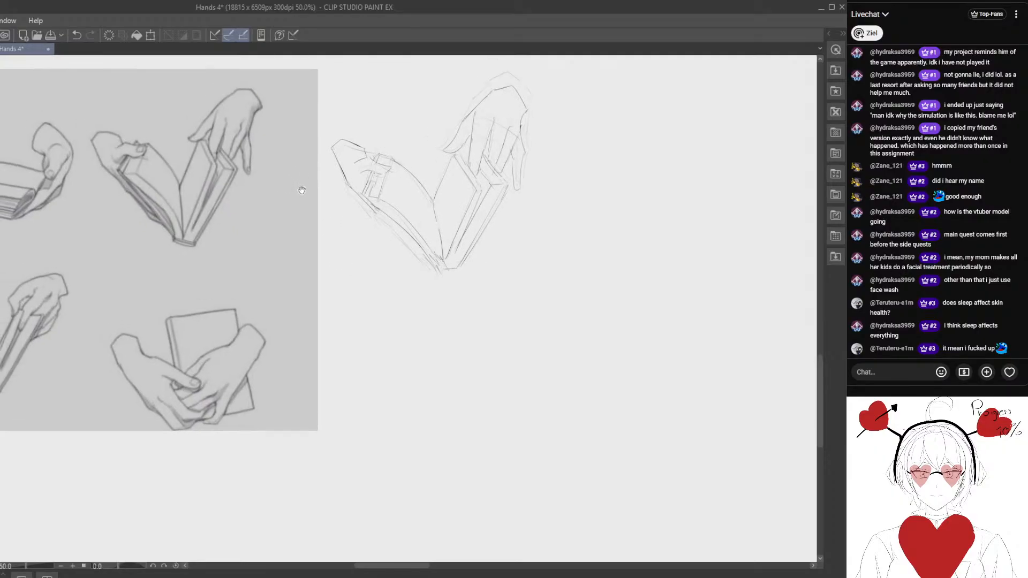
- Lasso the upper wrist area of the left hand, nudge it slightly, and clear the selection
mouse_move(372, 152)
mouse_down()
mouse_move(383, 140)
mouse_move(362, 124)
mouse_up()
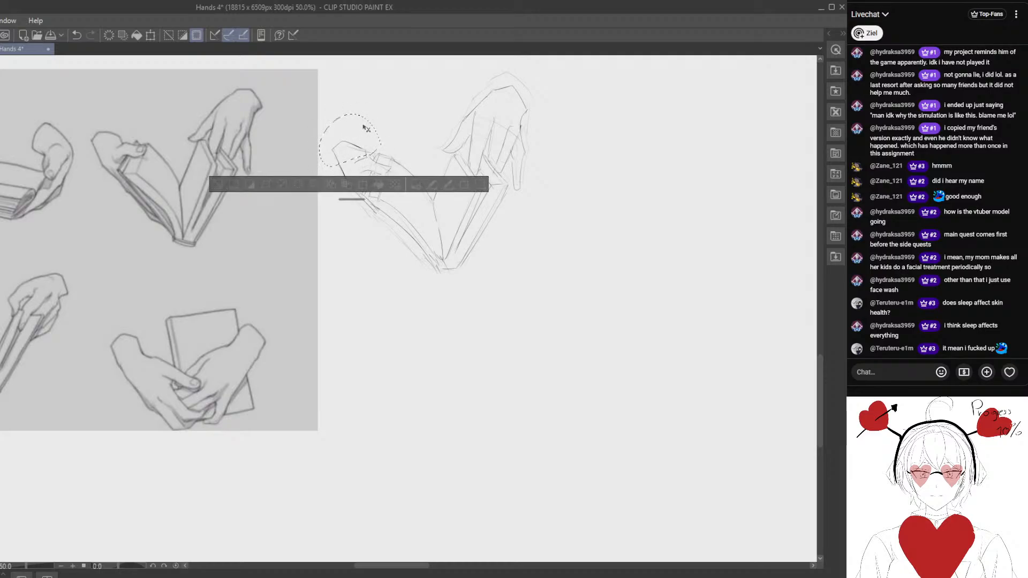
click(221, 187)
drag(325, 179, 325, 198)
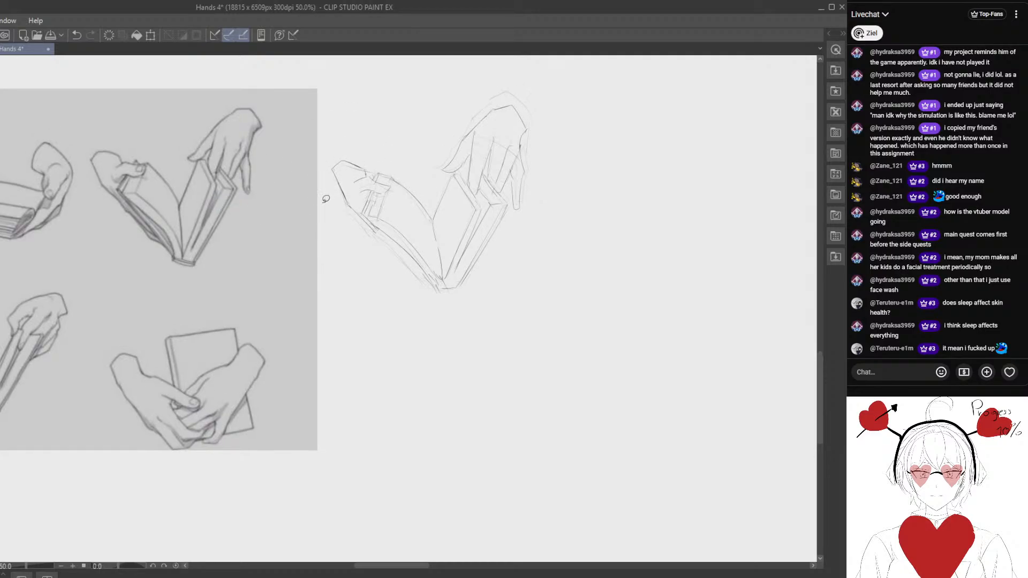
- Lasso the adjusted sketch again and place it over the matching reference drawing, reducing its size to fit
scroll(326, 200, down, 2)
drag(396, 92, 521, 86)
drag(375, 279, 195, 264)
mouse_move(227, 242)
mouse_down()
mouse_move(282, 280)
mouse_move(262, 266)
mouse_up()
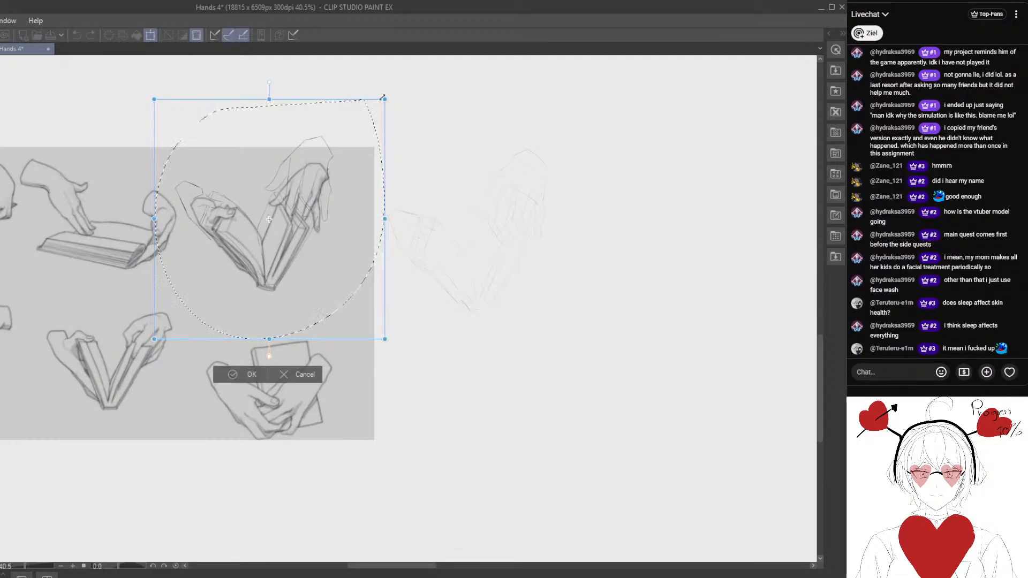
drag(382, 98, 352, 128)
- Rotate and rescale the overlay to check both hands against the reference, undo the placement, and clear the selection
drag(325, 166, 343, 161)
drag(438, 176, 439, 182)
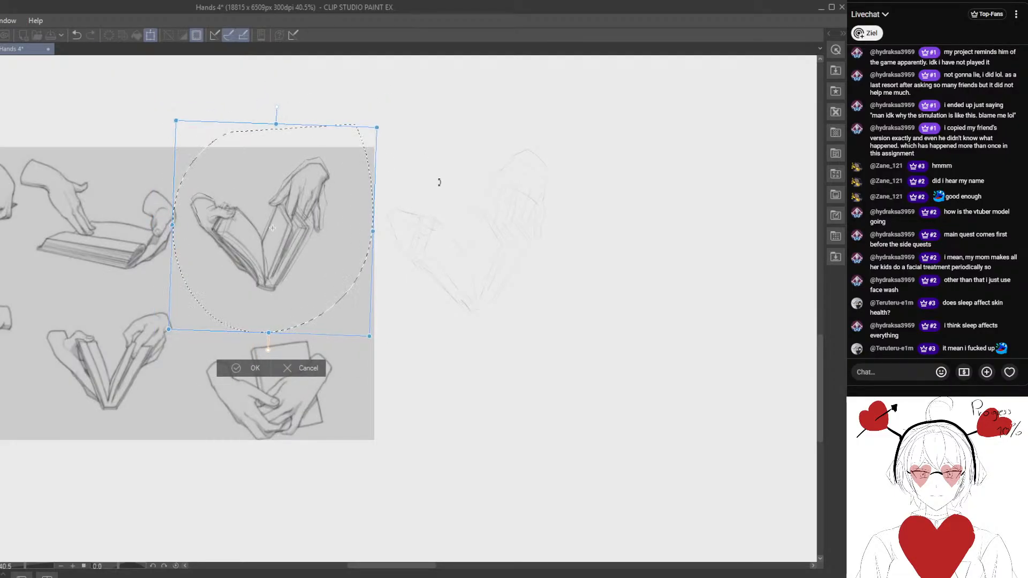
drag(316, 242, 316, 244)
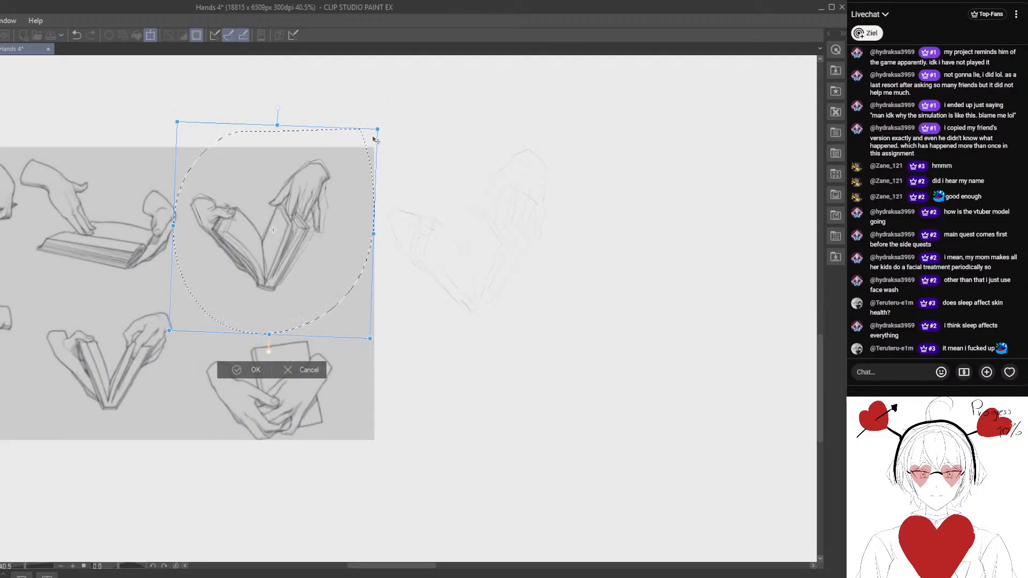
drag(374, 139, 346, 171)
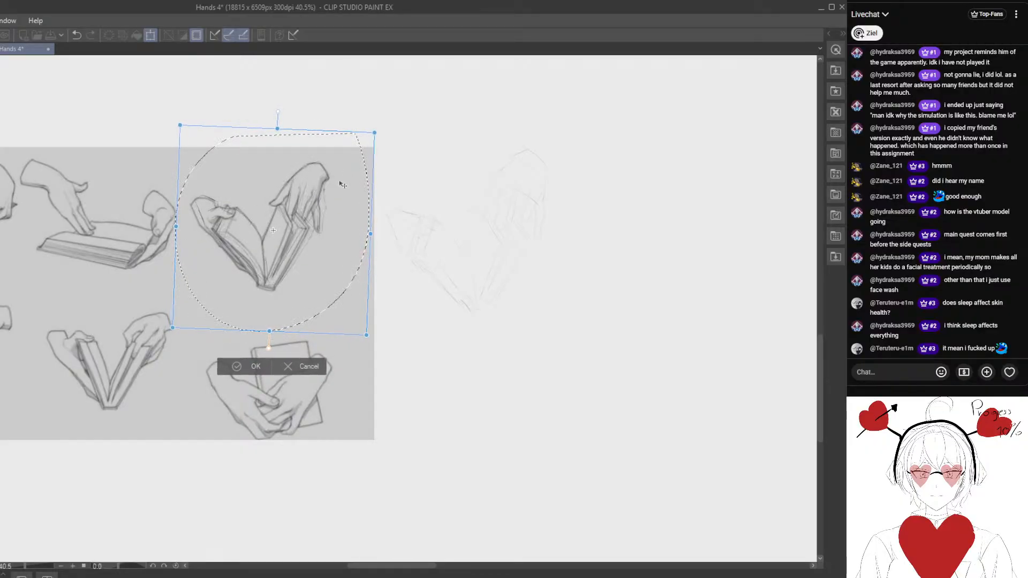
drag(373, 132, 351, 159)
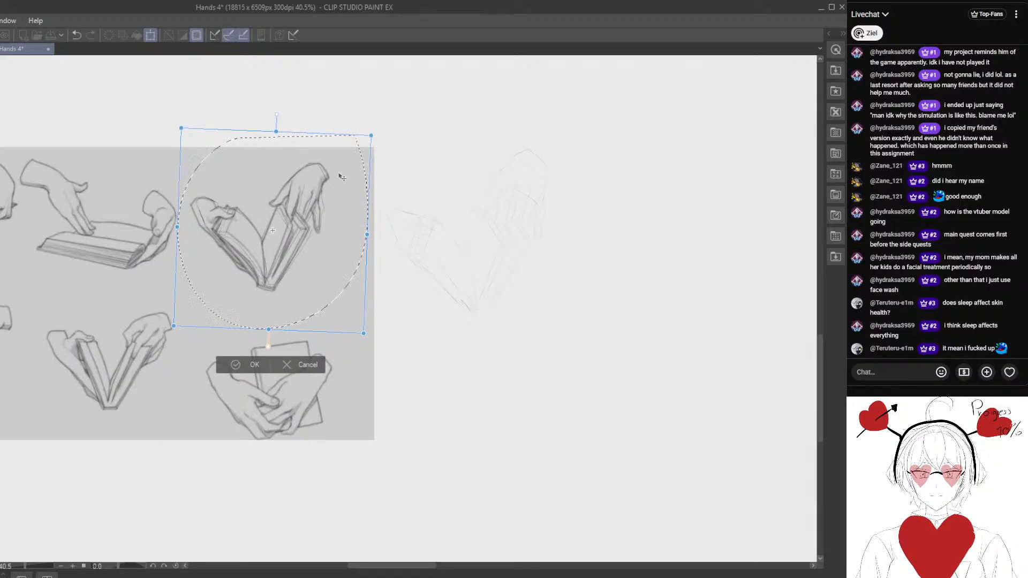
click(229, 368)
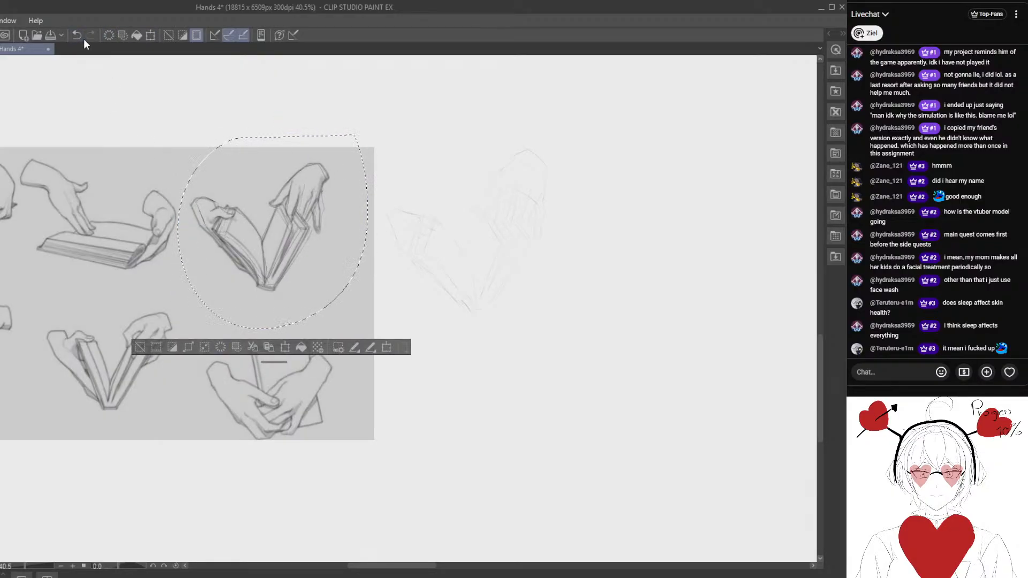
key(ctrl+d)
key(ctrl+plus)
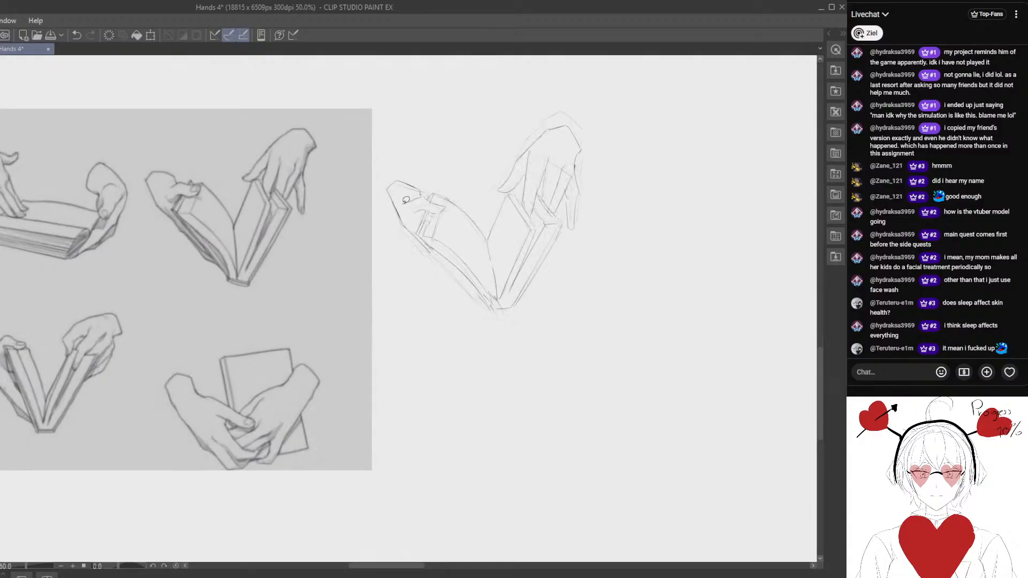
- Lasso the left wrist's outer edge, move it outward, and redraw the line joining it to the book
drag(404, 204, 399, 182)
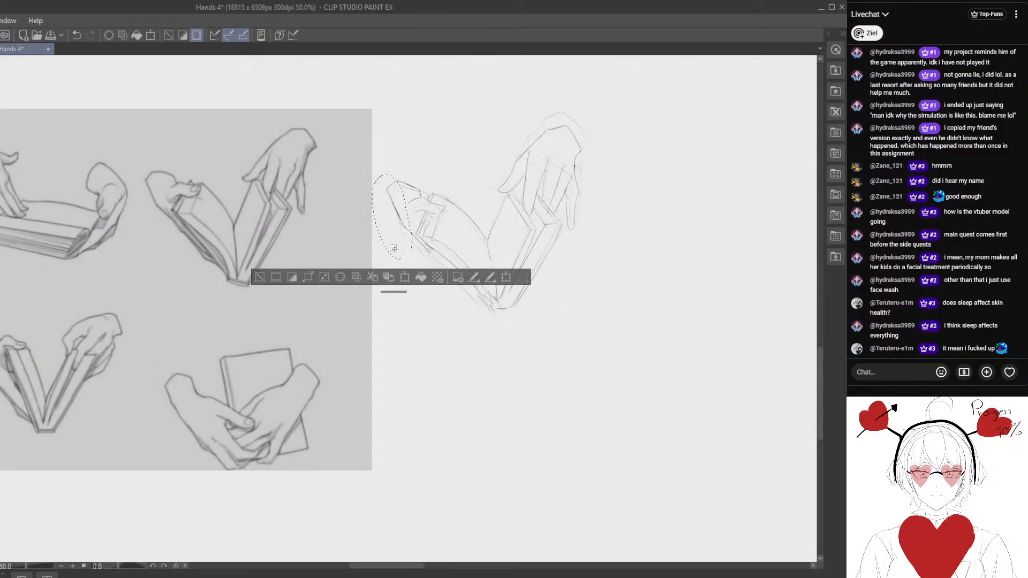
drag(393, 248, 387, 253)
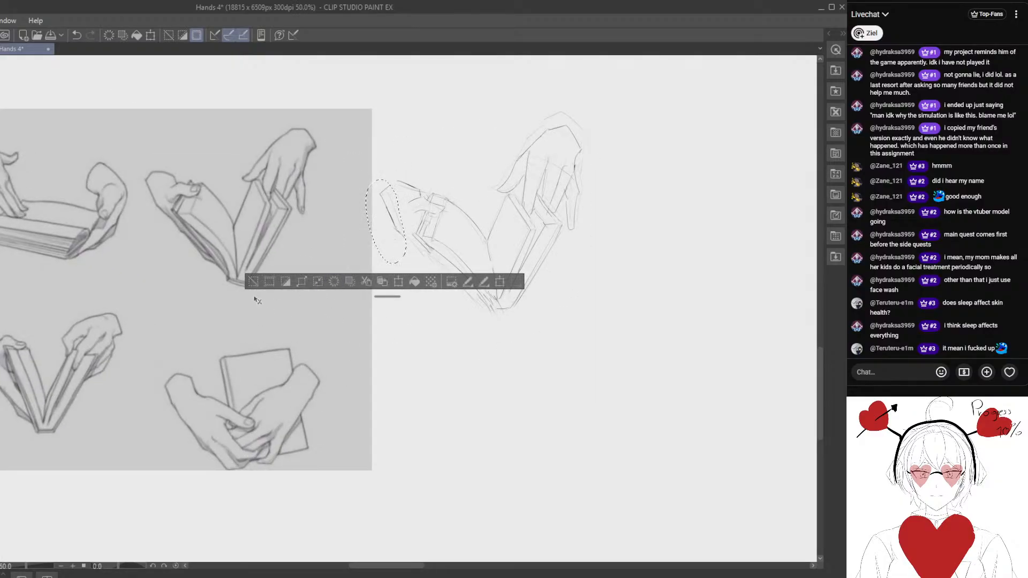
key(ctrl+d)
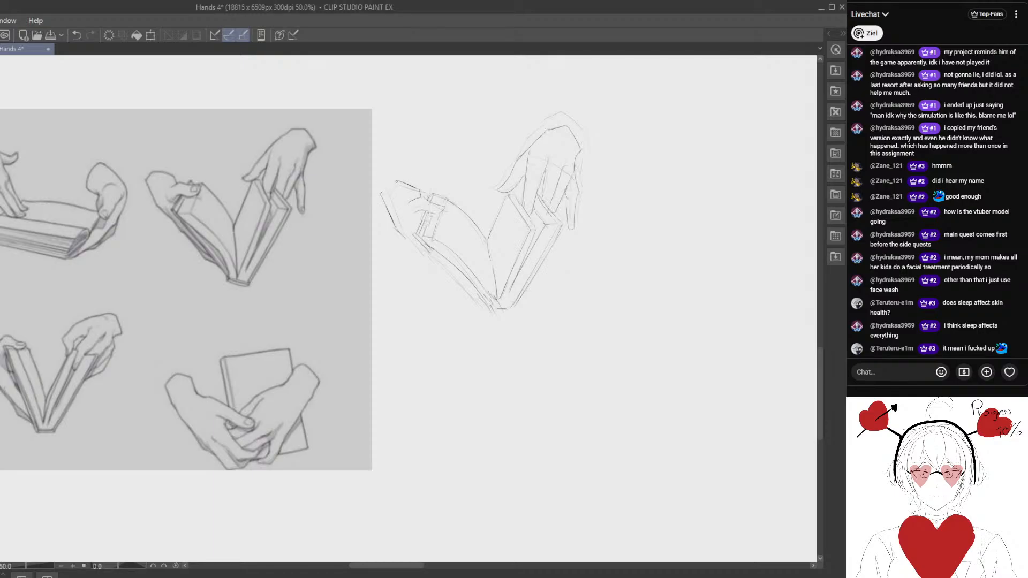
drag(391, 213, 403, 237)
- Lasso the corrected sketch and superimpose it, scaled down, on the matching reference drawing to check the widened wrist
mouse_move(395, 287)
mouse_down()
mouse_move(406, 335)
mouse_move(395, 330)
mouse_up()
scroll(395, 331, down, 1)
key(m)
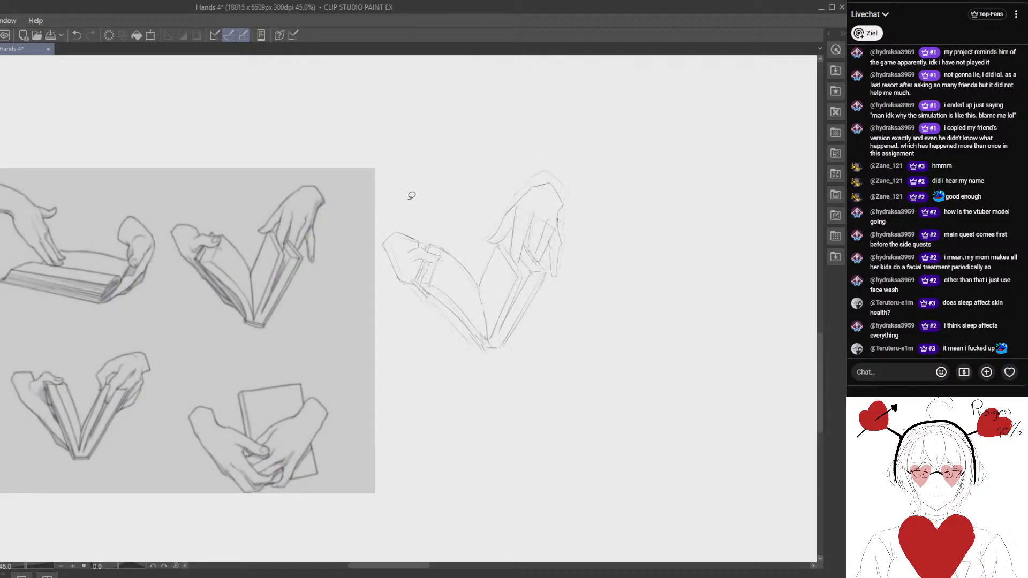
mouse_move(407, 172)
mouse_down()
mouse_move(538, 393)
mouse_move(613, 118)
mouse_up()
key(k)
drag(475, 295, 254, 280)
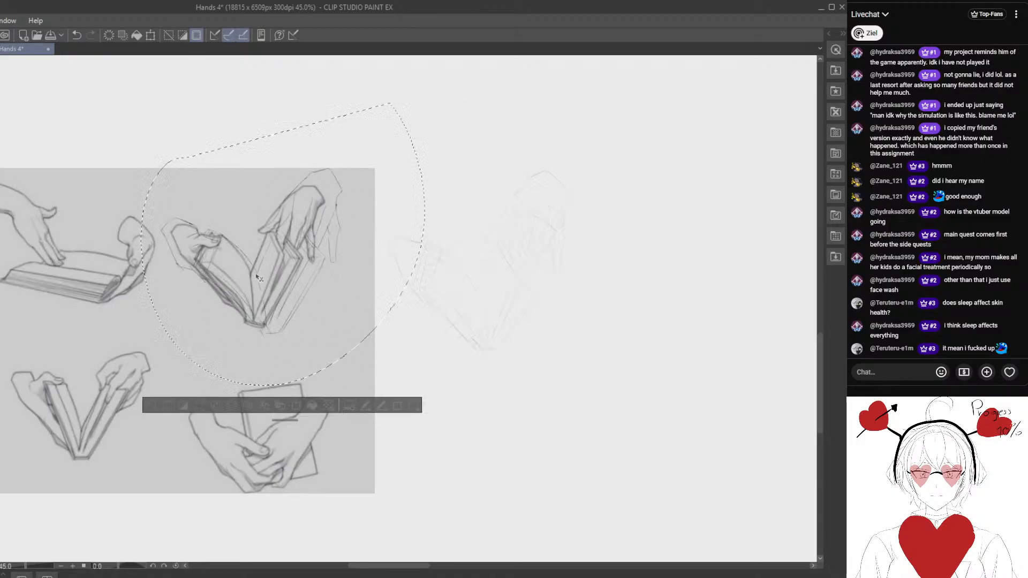
drag(322, 267, 353, 290)
key(ctrl+t)
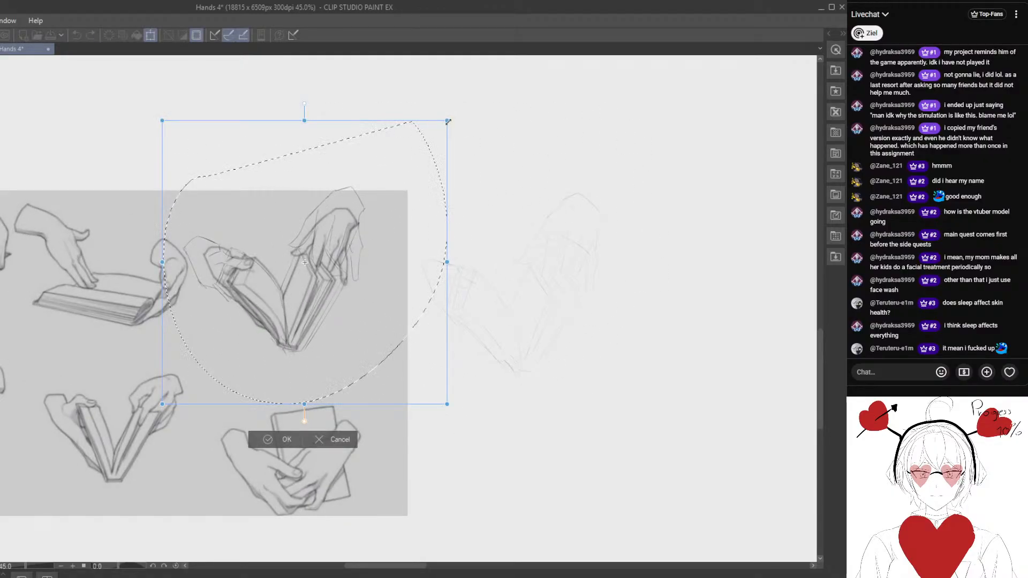
drag(442, 120, 393, 173)
- Align the overlay with the reference by repeated small moves, rotations and scaling, and undo the placement
drag(360, 220, 383, 202)
mouse_move(479, 225)
mouse_down()
mouse_move(482, 233)
mouse_move(421, 250)
mouse_up()
drag(356, 304, 357, 305)
drag(478, 276, 495, 284)
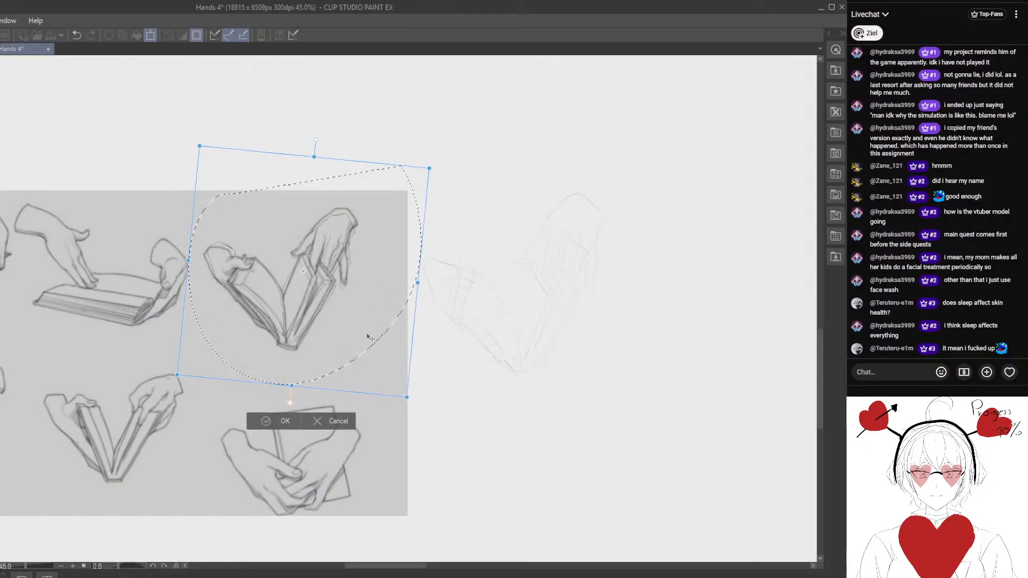
drag(363, 344, 363, 345)
drag(468, 292, 411, 296)
drag(476, 273, 474, 266)
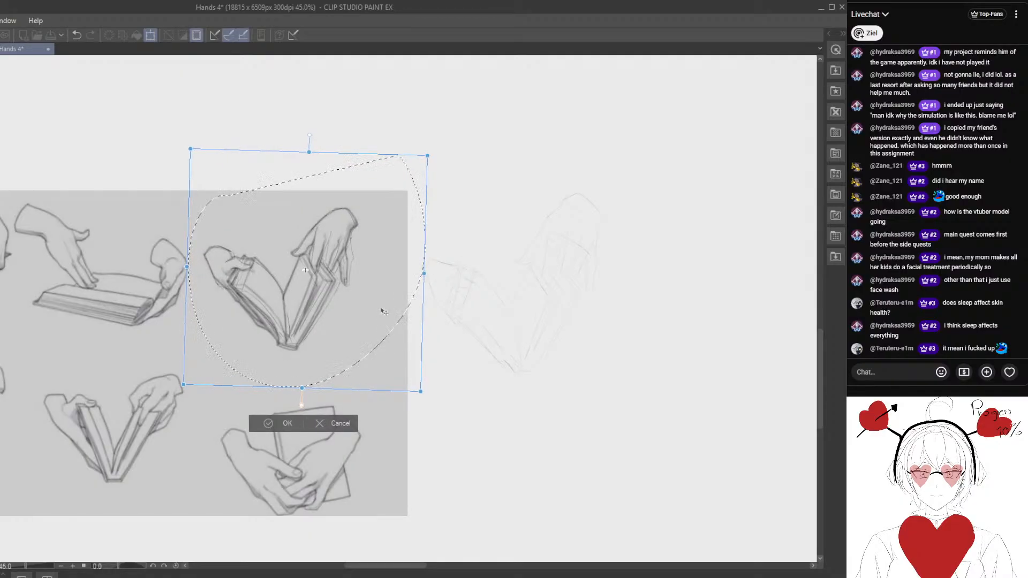
drag(384, 311, 383, 311)
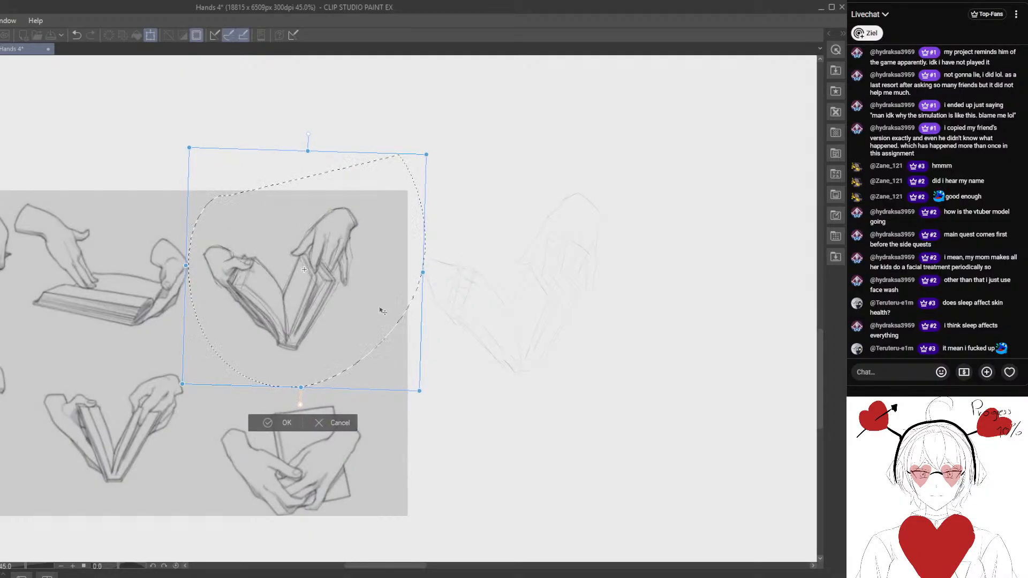
drag(460, 285, 461, 287)
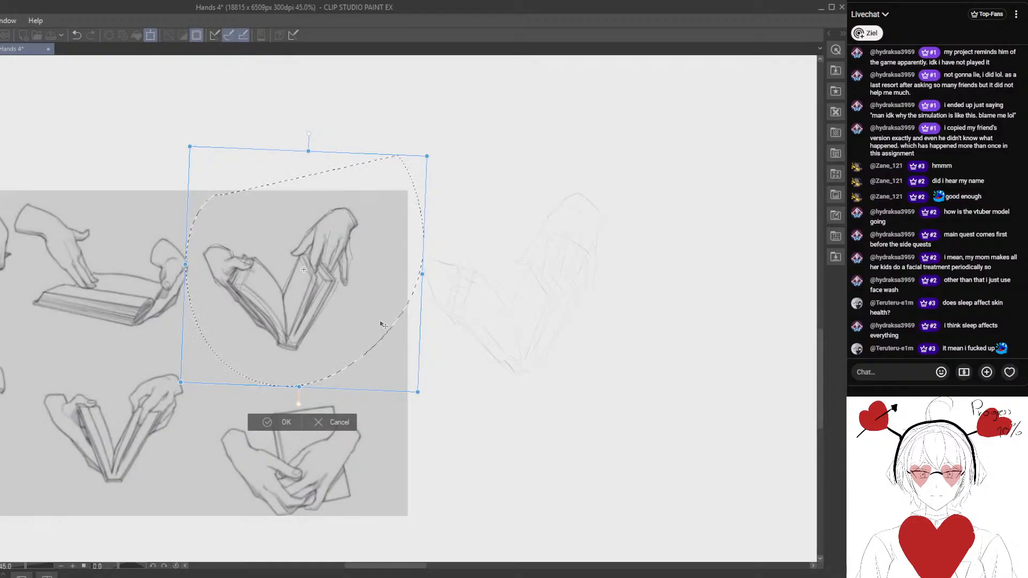
click(76, 35)
- Move the selected sketch across the canvas to the empty space below the earlier hand sketches, and clear the selection
drag(470, 271, 421, 250)
scroll(508, 314, down, 1)
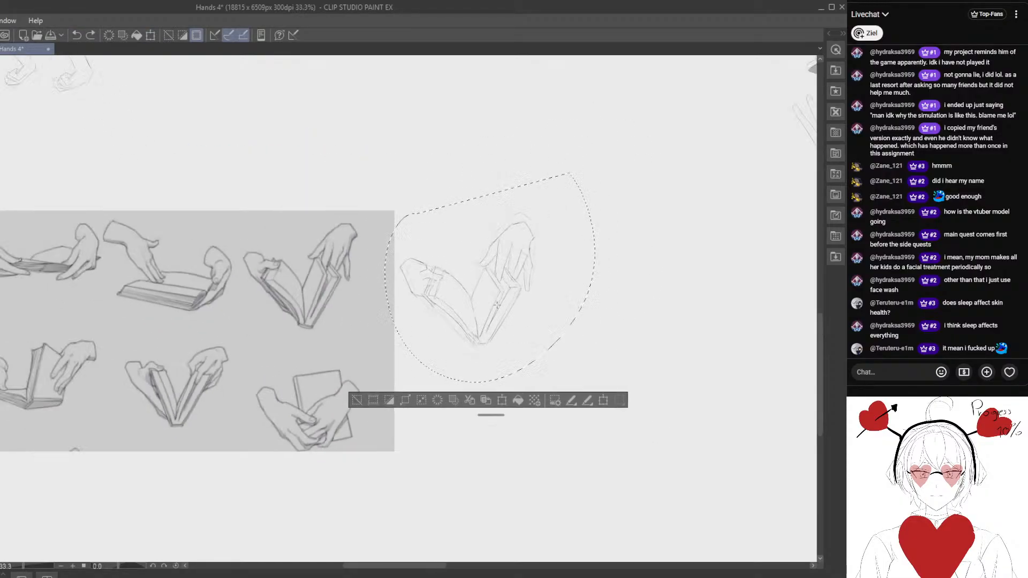
drag(498, 309, 247, 329)
drag(279, 331, 476, 351)
mouse_move(497, 351)
mouse_down()
mouse_move(239, 350)
mouse_move(545, 350)
mouse_move(271, 390)
mouse_move(683, 344)
mouse_move(300, 326)
mouse_up()
mouse_move(274, 321)
mouse_down()
mouse_move(464, 344)
mouse_move(635, 382)
mouse_up()
mouse_move(604, 377)
mouse_down()
mouse_move(333, 326)
mouse_move(464, 335)
mouse_move(512, 316)
mouse_move(479, 332)
mouse_move(491, 378)
mouse_move(458, 300)
mouse_move(461, 406)
mouse_move(346, 294)
mouse_move(576, 355)
mouse_move(568, 366)
mouse_up()
mouse_move(590, 350)
mouse_down()
mouse_move(396, 373)
mouse_move(536, 349)
mouse_move(369, 412)
mouse_up()
click(229, 477)
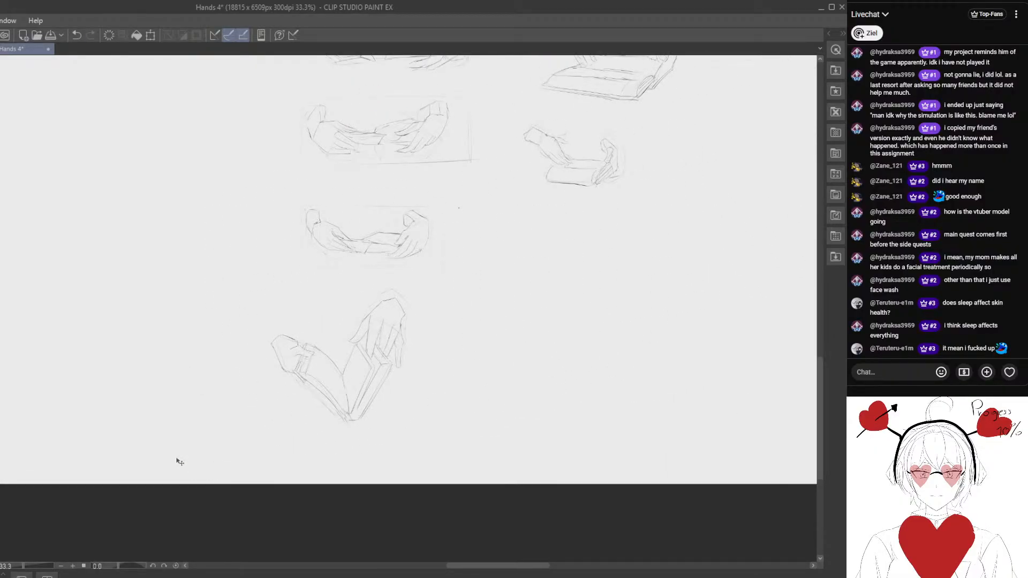
- Start a faint construction sketch in empty canvas space, undoing the first stroke and roughing in the upper hand's thumb and edge
drag(19, 339, 321, 396)
drag(126, 331, 380, 387)
drag(280, 362, 326, 362)
scroll(326, 362, up, 3)
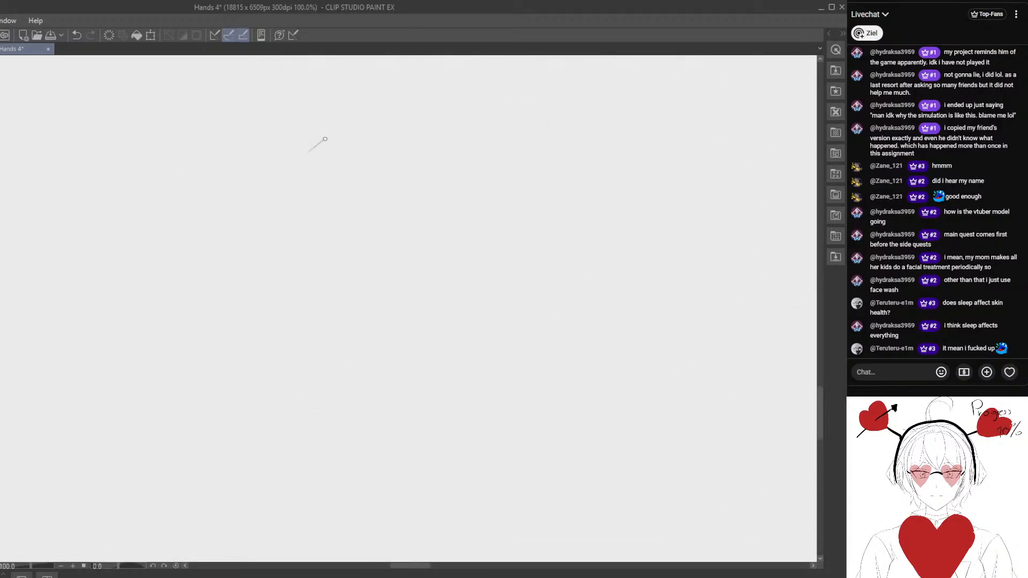
key(ctrl+z)
key(e)
key(])
drag(341, 174, 338, 135)
key(p)
drag(289, 229, 317, 209)
key(e)
drag(417, 152, 402, 150)
- Erase and redraw the rough thumb contour and the adjoining finger and wrist guide lines
key(p)
key(e)
drag(321, 181, 333, 163)
key(p)
key(e)
mouse_move(291, 259)
mouse_down()
mouse_move(312, 217)
mouse_move(303, 223)
mouse_move(304, 198)
mouse_move(287, 220)
mouse_move(290, 199)
mouse_up()
key(p)
key(e)
key(p)
key(e)
drag(424, 142, 385, 111)
key(p)
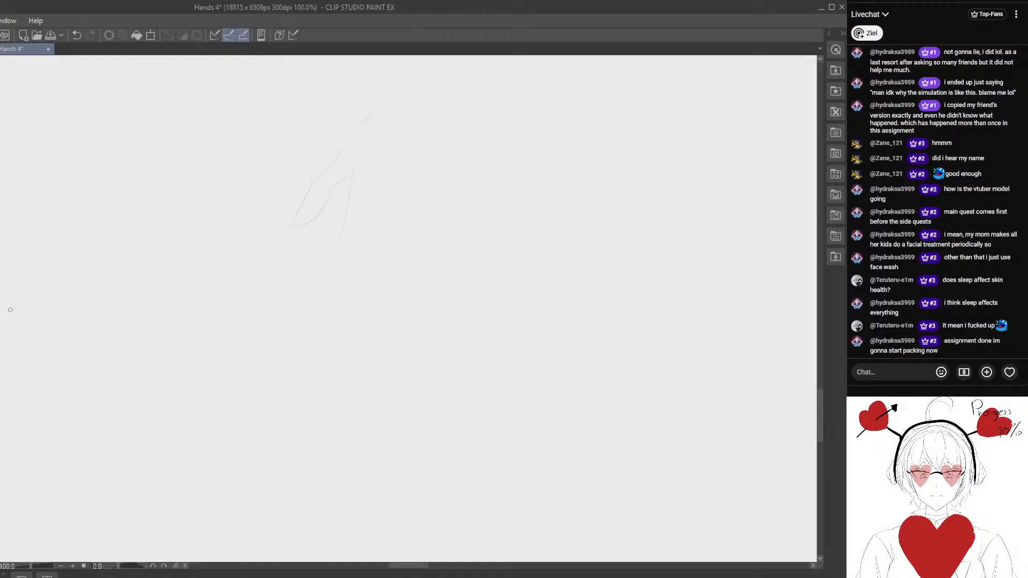
- Draw a five-pointed star in the empty space beside the rough sketch and fill it with light yellow
scroll(375, 257, right, 5)
mouse_move(413, 231)
mouse_down()
mouse_move(453, 217)
mouse_move(470, 242)
mouse_move(452, 269)
mouse_move(420, 252)
mouse_move(415, 229)
mouse_up()
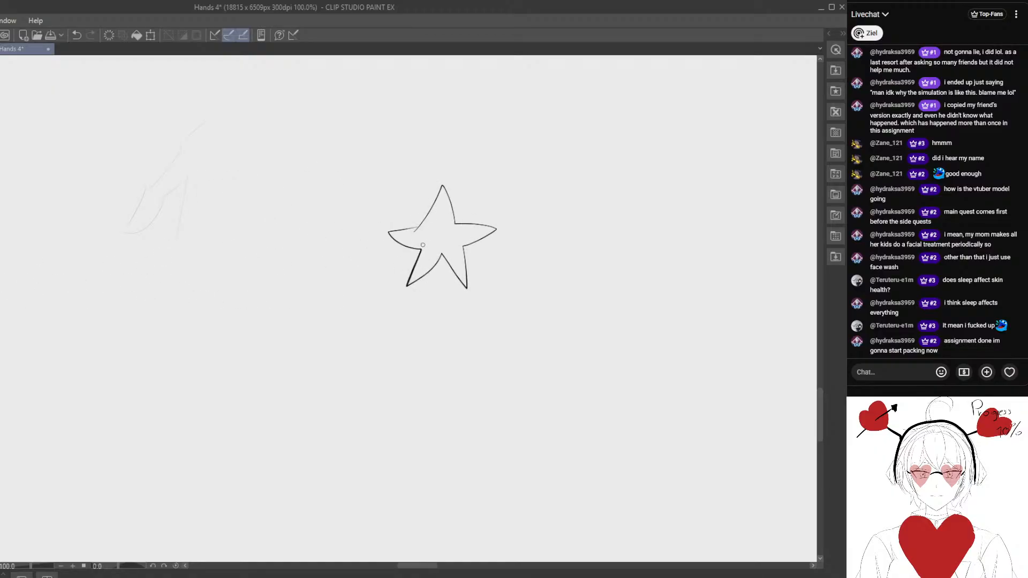
key(g)
click(447, 234)
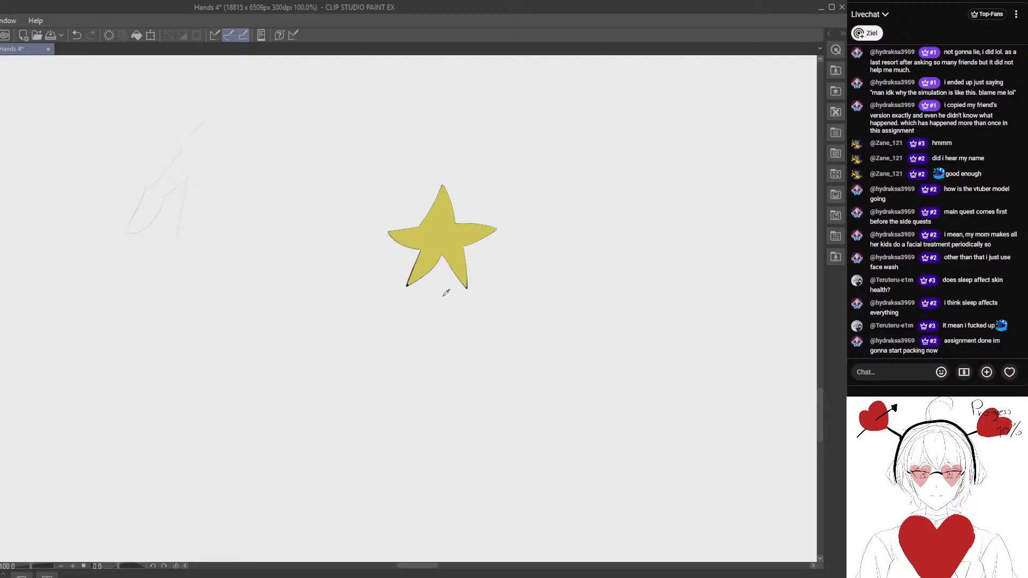
click(463, 237)
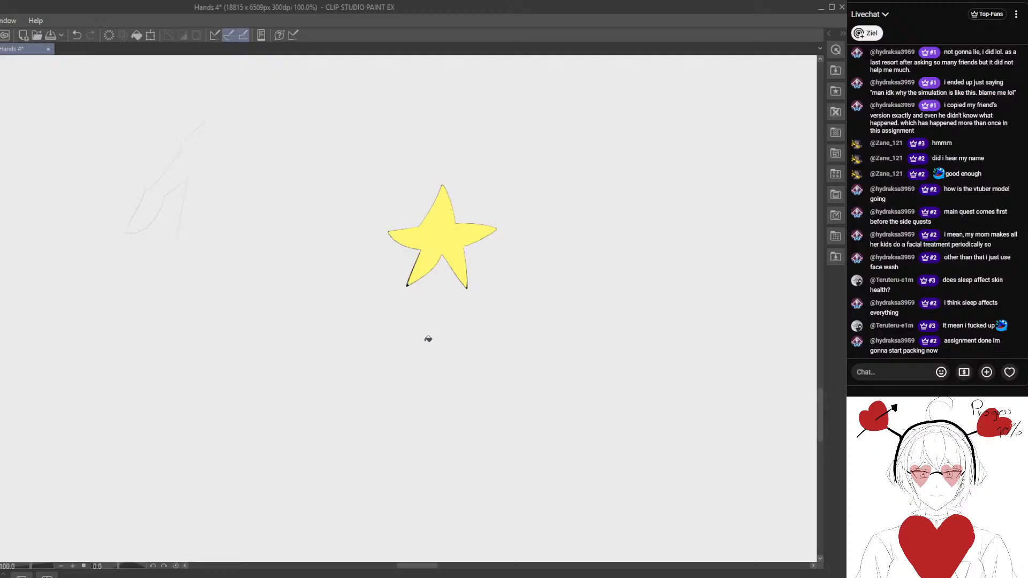
- Handwrite the top chat viewer's username just above the yellow star
scroll(415, 337, down, 2)
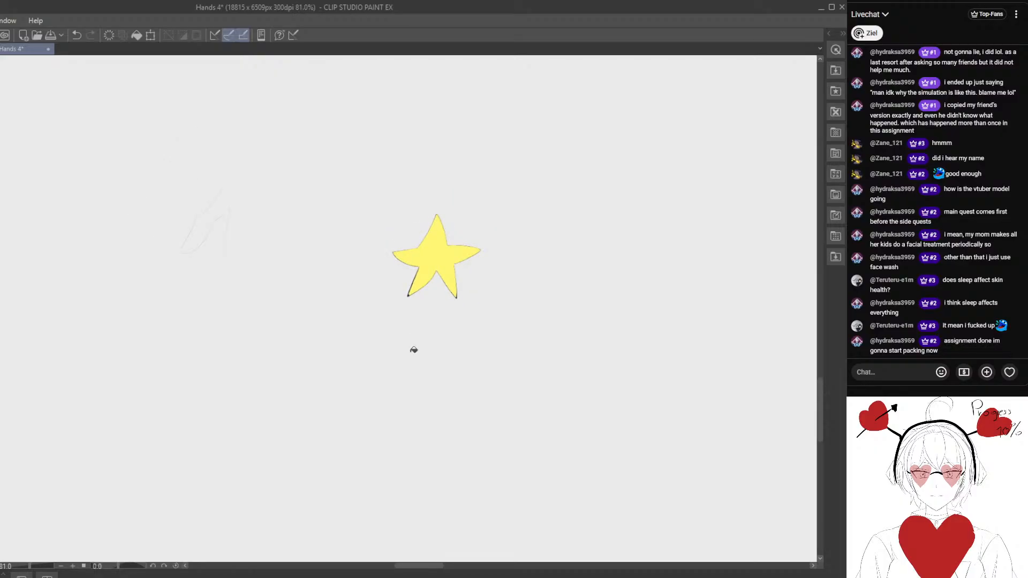
scroll(439, 316, up, 6)
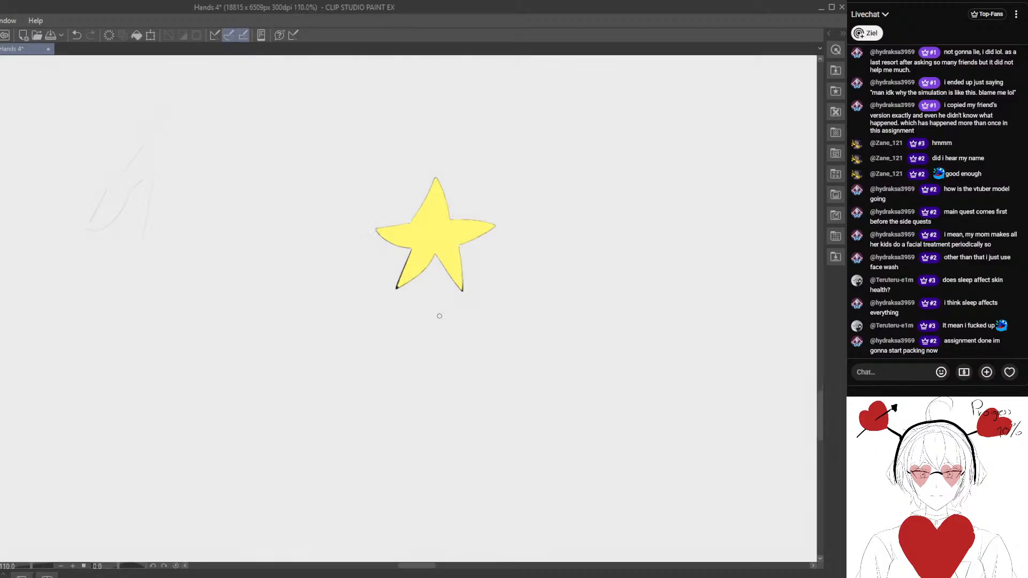
drag(434, 322, 400, 408)
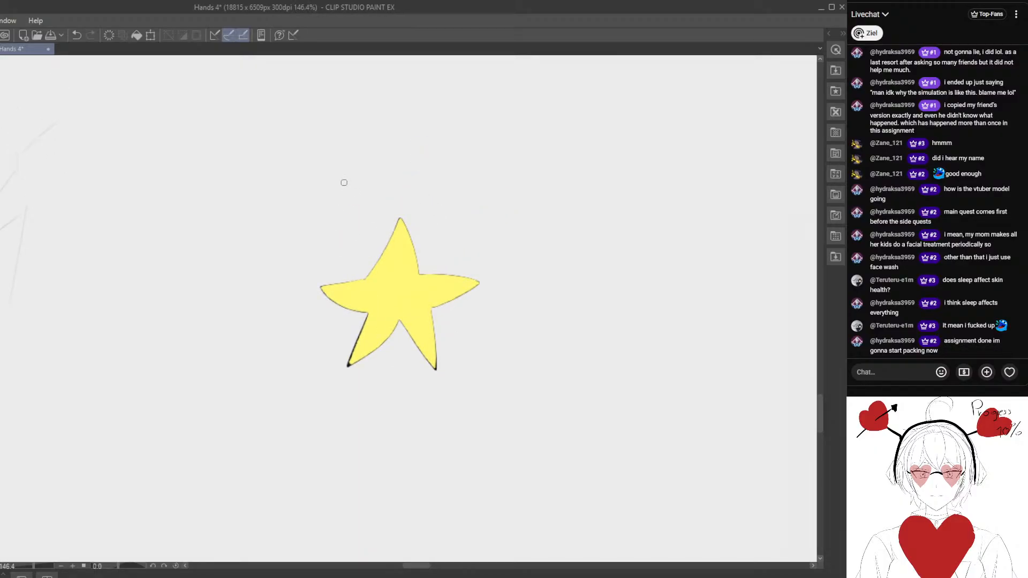
drag(340, 174, 359, 209)
mouse_move(367, 193)
mouse_down()
mouse_move(354, 221)
mouse_move(374, 198)
mouse_move(377, 212)
mouse_move(368, 203)
mouse_move(403, 206)
mouse_up()
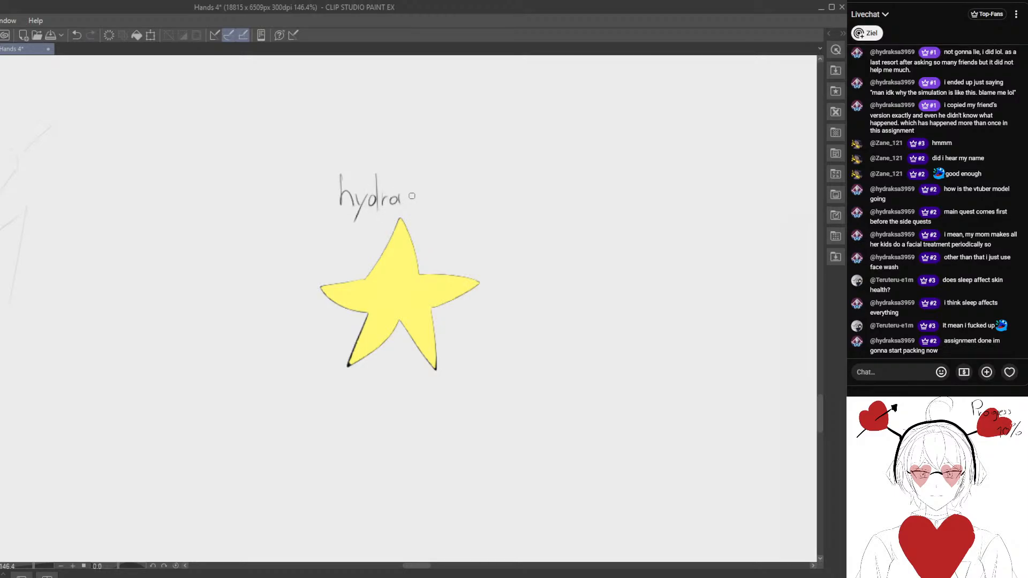
drag(404, 171, 403, 210)
mouse_move(415, 189)
mouse_down()
mouse_move(420, 210)
mouse_move(435, 212)
mouse_move(452, 184)
mouse_move(443, 213)
mouse_move(457, 215)
mouse_up()
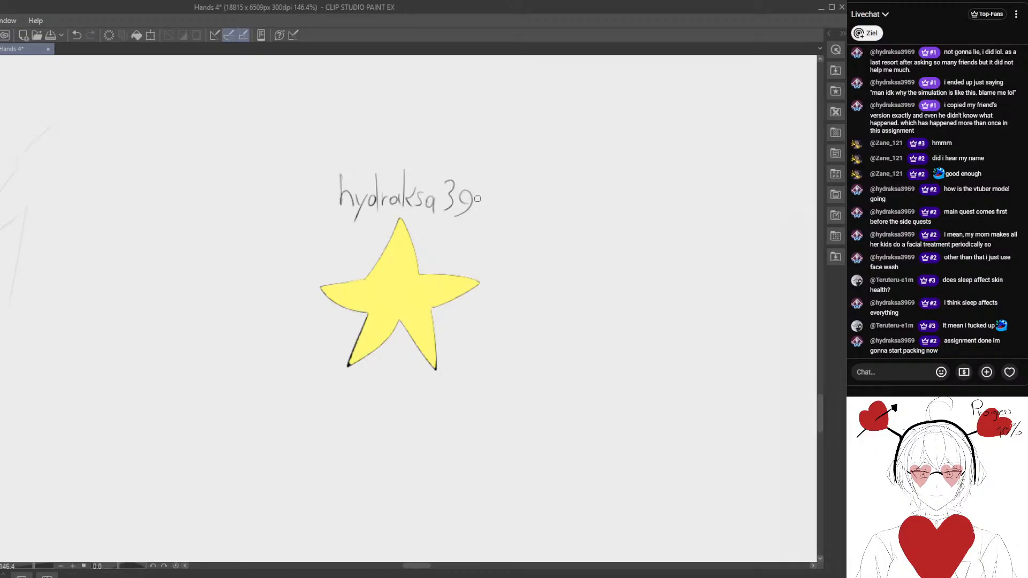
drag(485, 183, 480, 214)
drag(510, 195, 497, 215)
- Lasso the star with its username and move them to the lower left of the finished upright-book sketch
scroll(425, 262, down, 3)
drag(332, 226, 450, 174)
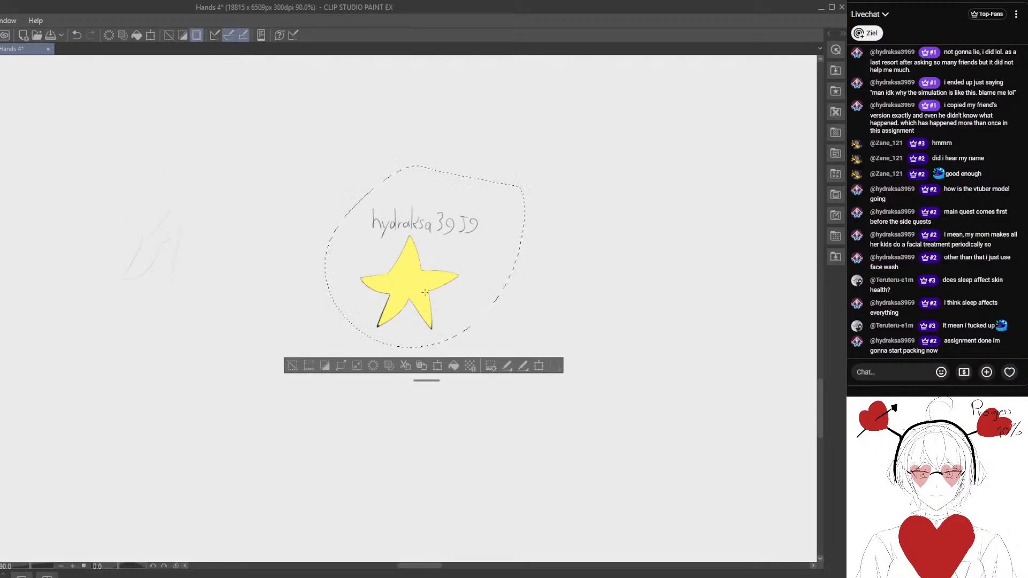
scroll(316, 246, down, 2)
drag(291, 236, 369, 313)
scroll(374, 297, down, 3)
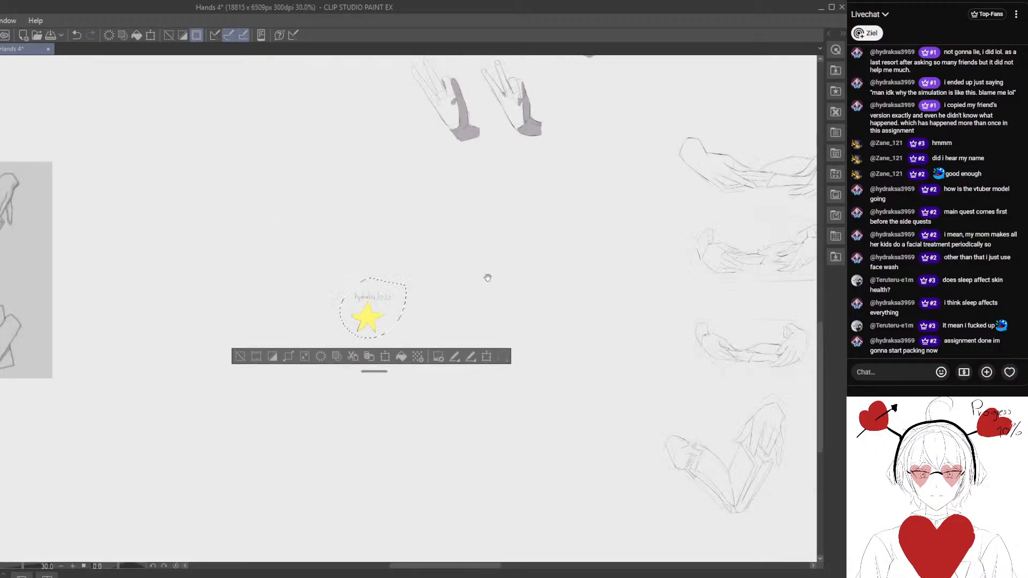
drag(486, 277, 343, 201)
mouse_move(263, 258)
mouse_down()
mouse_move(474, 332)
mouse_move(535, 298)
mouse_move(328, 412)
mouse_move(339, 326)
mouse_move(298, 334)
mouse_move(246, 407)
mouse_move(293, 440)
mouse_move(250, 450)
mouse_up()
- Scale down the selected star and username, place them close to the book sketch, and clear the selection
key(ctrl+t)
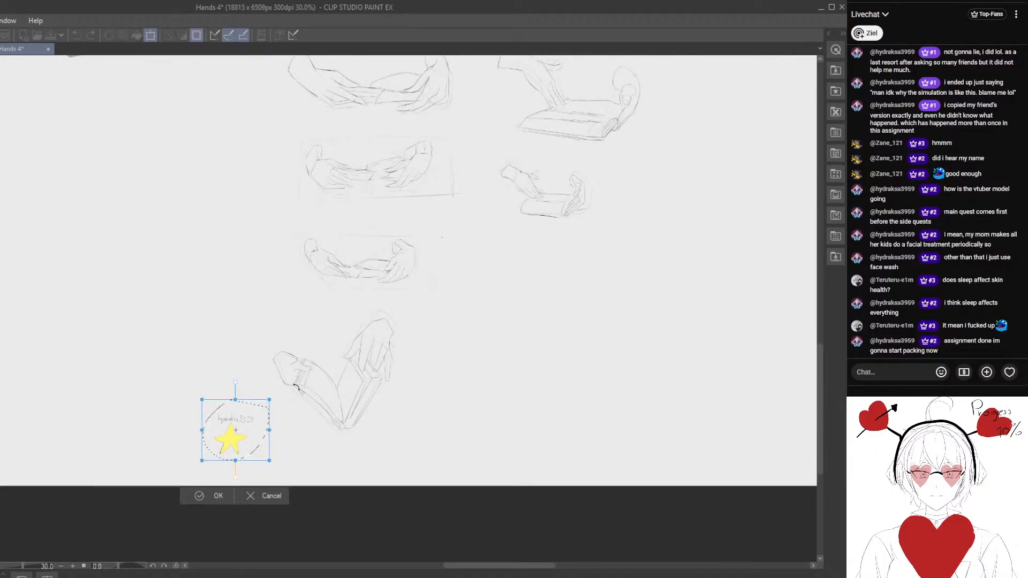
drag(271, 400, 287, 417)
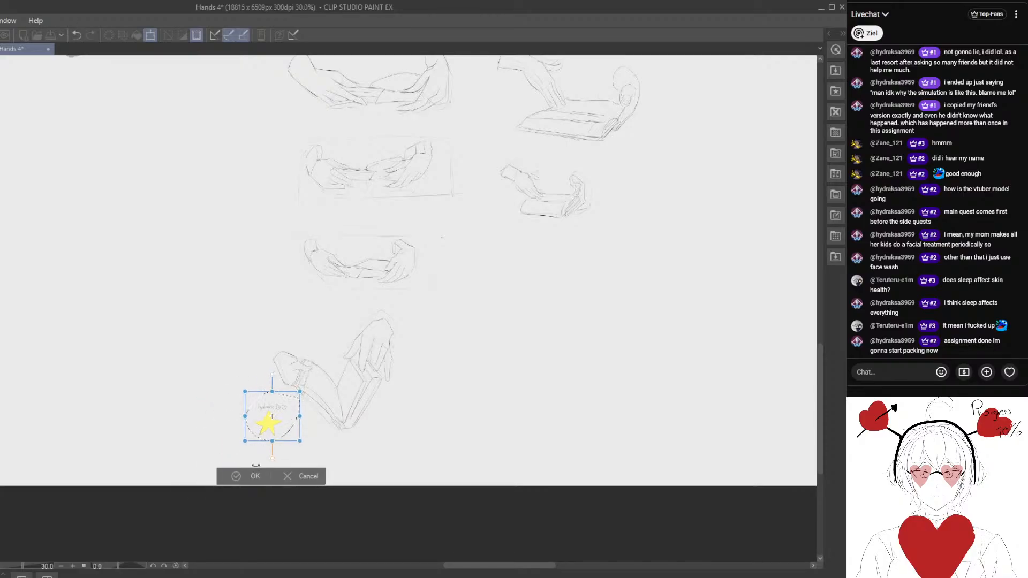
click(241, 480)
click(138, 461)
- Return to the new rough sketch and add the back of the upper hand, the knuckle line and the outer edge
drag(99, 313, 347, 386)
drag(2, 347, 349, 439)
key(ctrl+alt+0)
drag(366, 322, 555, 300)
scroll(546, 298, down, 1)
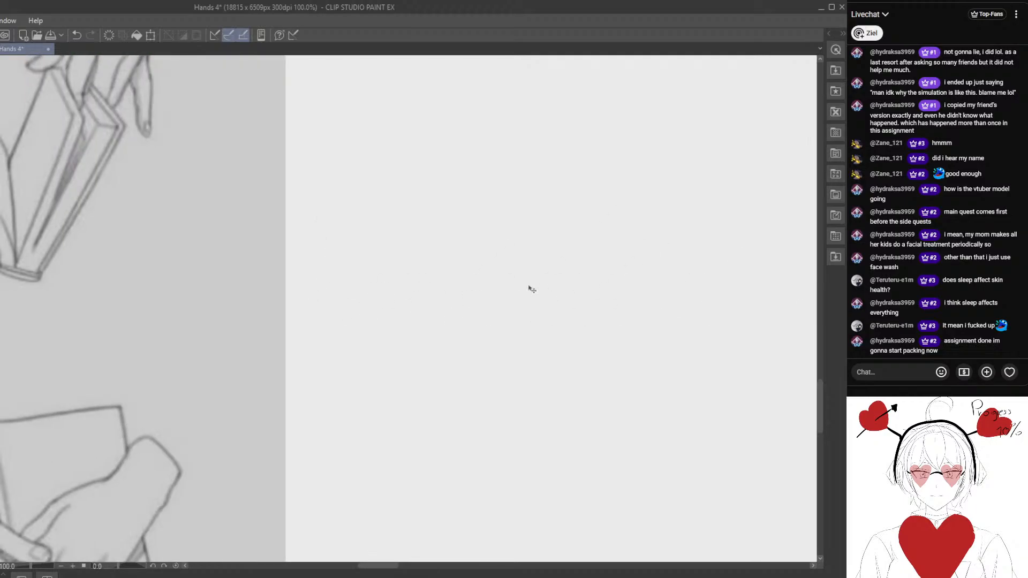
scroll(527, 287, down, 1)
drag(677, 327, 262, 278)
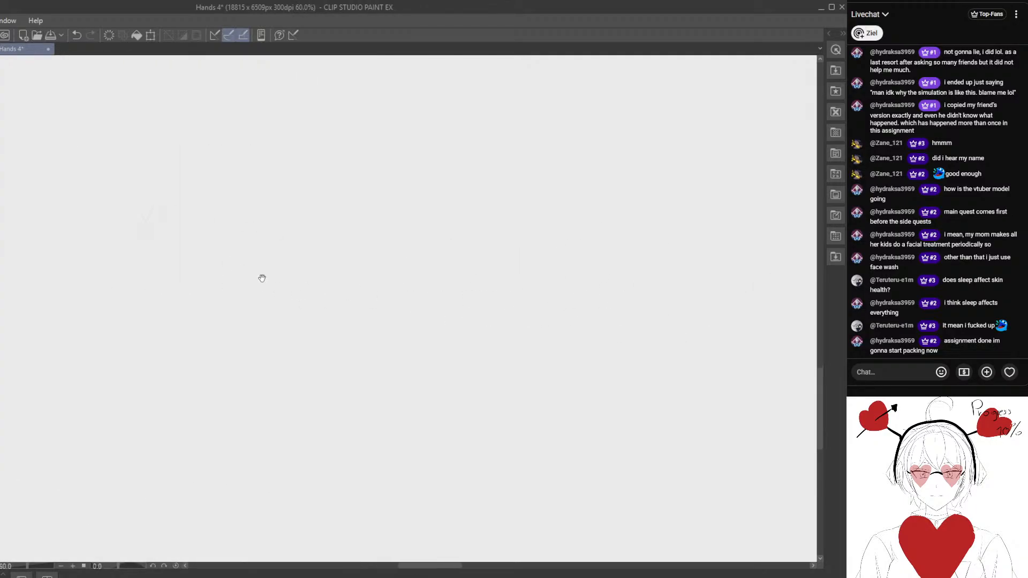
scroll(230, 244, up, 1)
scroll(307, 208, up, 1)
drag(234, 221, 291, 250)
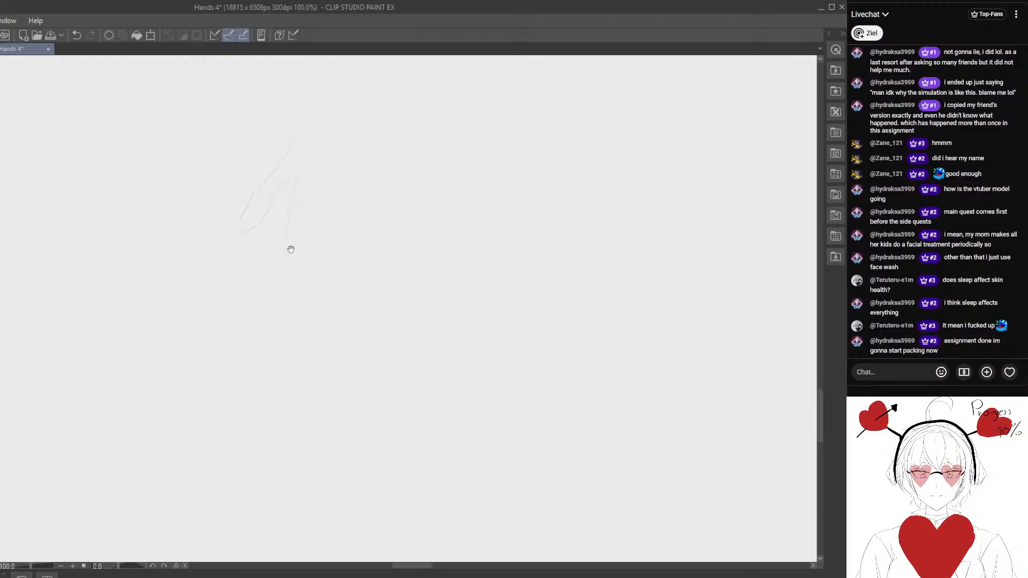
key(e)
drag(339, 304, 314, 250)
key(p)
drag(314, 189, 372, 245)
key(e)
drag(395, 200, 362, 140)
key(p)
- Rough in the book half under the upper hand, with its page and cover edges running down to the spine
key(e)
drag(313, 293, 319, 253)
key(p)
drag(315, 196, 297, 291)
key(e)
mouse_move(268, 331)
mouse_down()
mouse_move(273, 298)
mouse_move(287, 289)
mouse_up()
key(p)
drag(254, 359, 295, 325)
mouse_move(215, 366)
mouse_down()
mouse_move(264, 352)
mouse_move(305, 363)
mouse_up()
key(e)
- Sketch the spine base, the opposite open page and its cover edge, and correct the book's long edges
key(p)
drag(274, 322, 282, 287)
mouse_move(275, 305)
mouse_down()
mouse_move(259, 294)
mouse_move(292, 303)
mouse_up()
key(e)
key(p)
drag(255, 248, 320, 303)
key(e)
mouse_move(212, 226)
mouse_down()
mouse_move(236, 208)
mouse_move(233, 235)
mouse_up()
key(p)
drag(391, 240, 355, 315)
key(e)
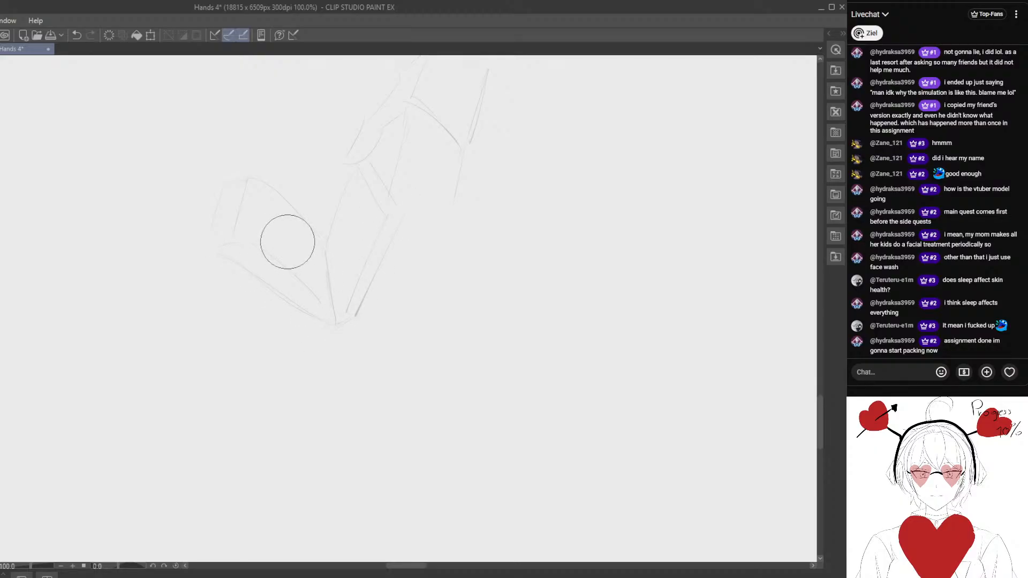
- Redraw the left book half's lower edges and rough in the left hand gripping it and the upper hand's fingers
mouse_move(284, 239)
mouse_down()
mouse_move(266, 232)
mouse_move(294, 283)
mouse_up()
key(p)
drag(236, 243, 331, 305)
drag(221, 258, 246, 268)
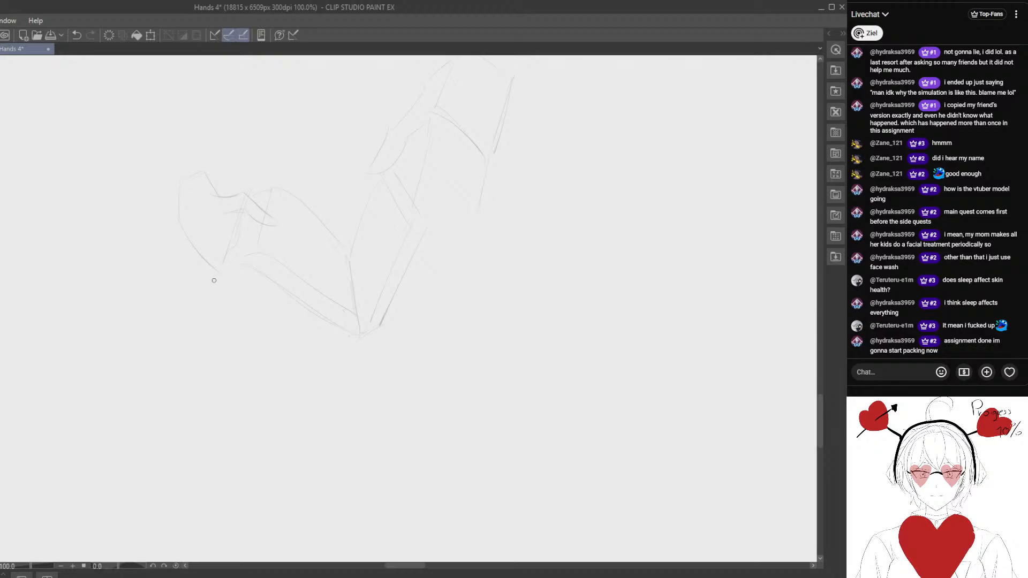
drag(382, 279, 335, 298)
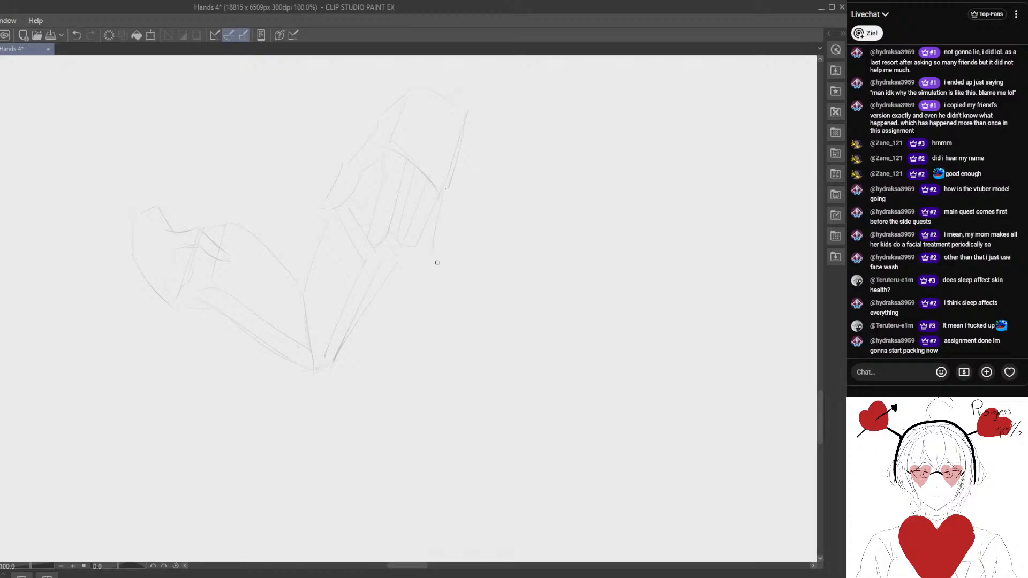
- Clean up the little finger, redraw the right cover's outer edge to the spine, and erase stray finger lines
key(e)
drag(444, 236, 443, 238)
key(p)
drag(386, 316, 334, 370)
key(e)
drag(385, 184, 379, 202)
key(p)
- Redraw the upper hand's index and middle fingers over the book edge and correct the thumb's inner side
drag(384, 153, 367, 235)
key(e)
drag(405, 171, 379, 276)
key(p)
key(e)
mouse_move(381, 157)
mouse_down()
mouse_move(360, 197)
mouse_move(373, 188)
mouse_move(337, 216)
mouse_up()
key(p)
- Erase and redraw the upper hand's contour between wrist and thumb and the base of the index finger
key(e)
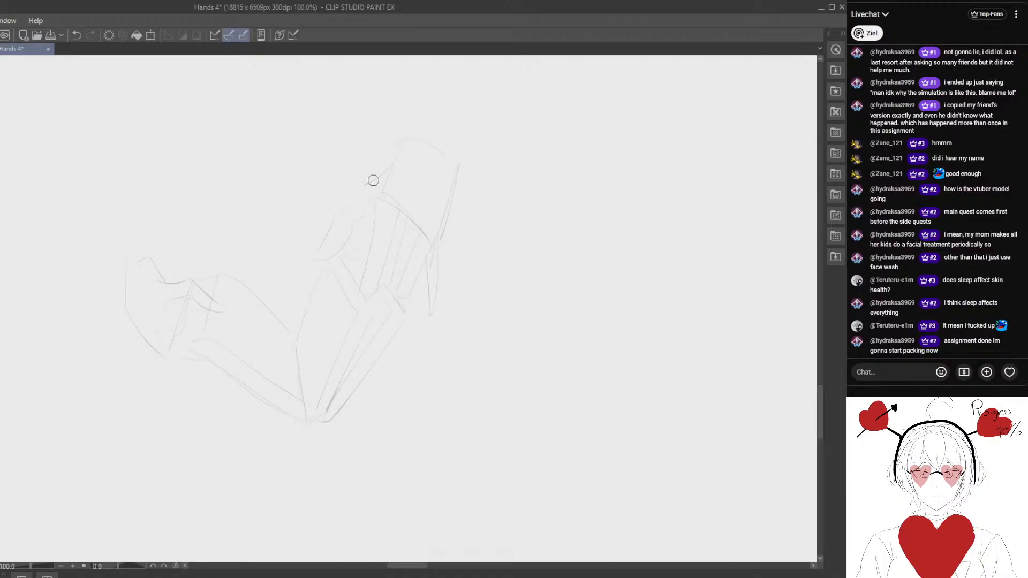
mouse_move(374, 181)
mouse_down()
mouse_move(394, 152)
mouse_move(340, 232)
mouse_move(365, 227)
mouse_move(380, 191)
mouse_move(392, 221)
mouse_up()
key(p)
key(e)
key(p)
key(e)
- Compare the rough sketch with the upright-book reference, then redraw the wrist contour and the little finger
drag(259, 278, 550, 277)
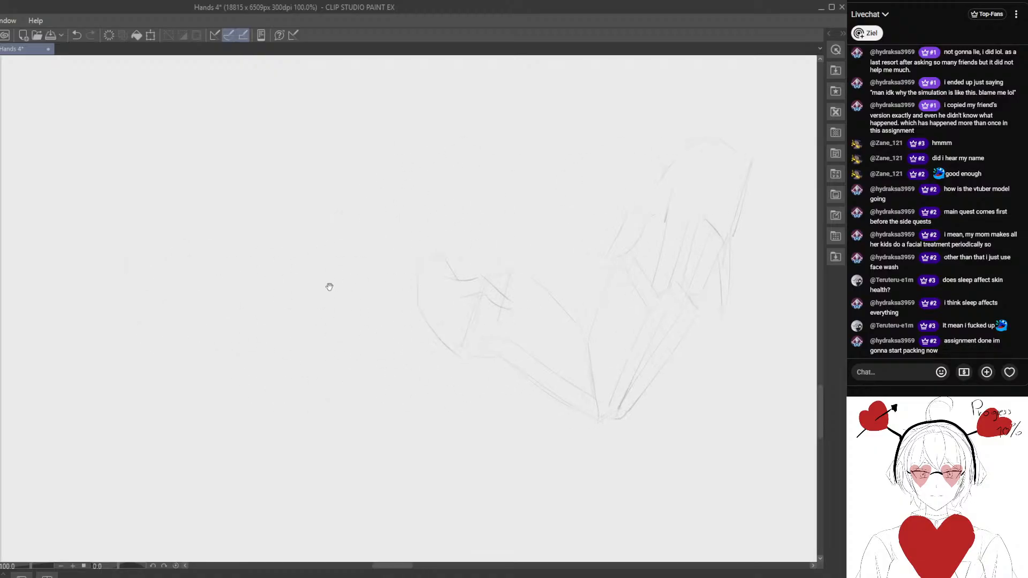
drag(328, 287, 556, 331)
mouse_move(330, 321)
mouse_down()
mouse_move(500, 381)
mouse_move(562, 497)
mouse_up()
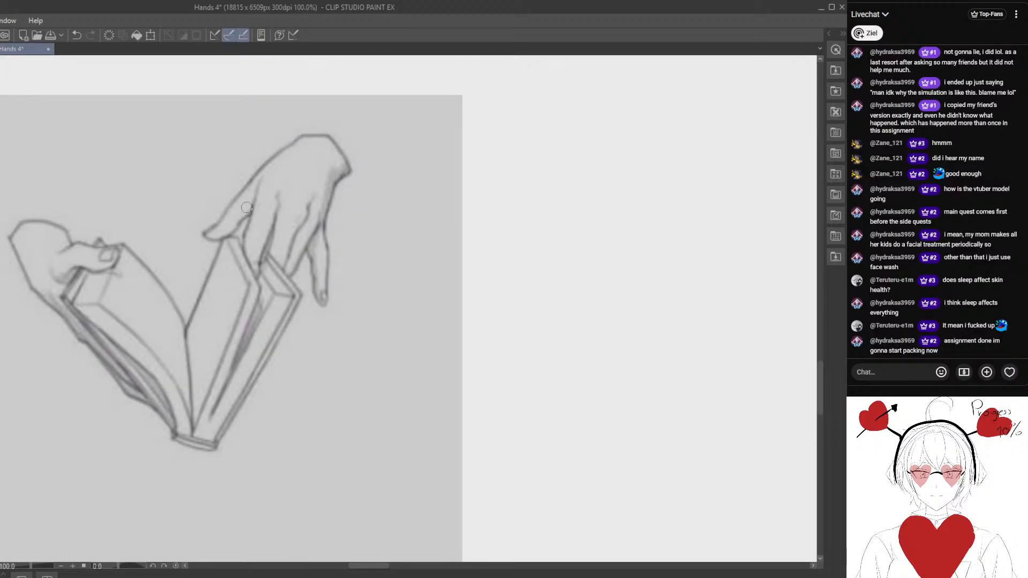
mouse_move(723, 334)
mouse_down()
mouse_move(482, 305)
mouse_move(385, 332)
mouse_up()
mouse_move(464, 360)
mouse_down()
mouse_move(409, 358)
mouse_move(305, 287)
mouse_up()
scroll(336, 201, up, 1)
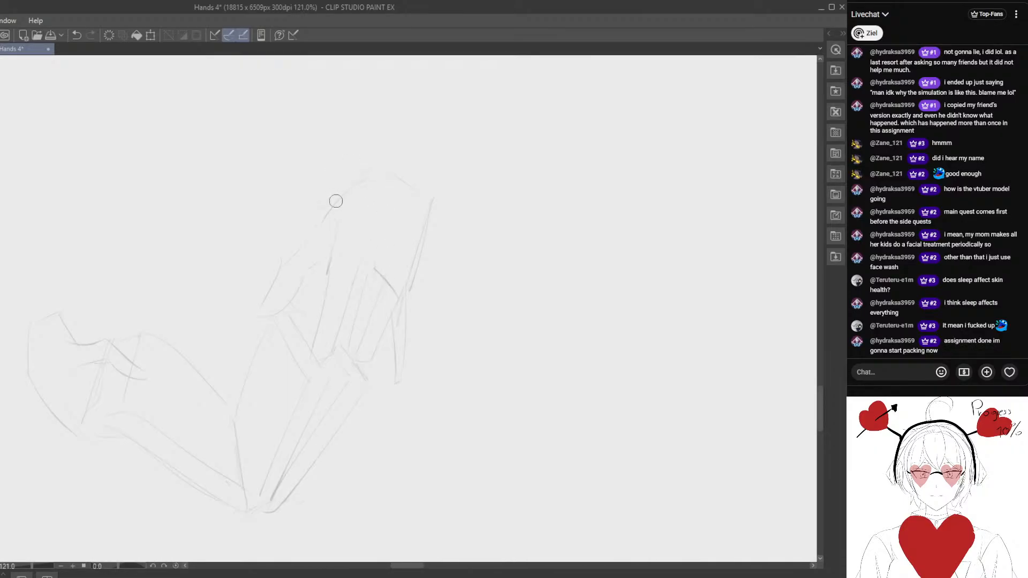
drag(355, 188, 322, 217)
mouse_move(374, 175)
mouse_down()
mouse_move(408, 194)
mouse_move(432, 221)
mouse_move(412, 176)
mouse_up()
drag(400, 312, 406, 331)
drag(402, 382, 406, 379)
drag(326, 421, 373, 332)
- Rework the edge from wrist to thumb and lighten the upper hand's construction lines with the eraser
mouse_move(343, 297)
mouse_down()
mouse_move(351, 272)
mouse_move(323, 234)
mouse_move(296, 250)
mouse_move(303, 310)
mouse_up()
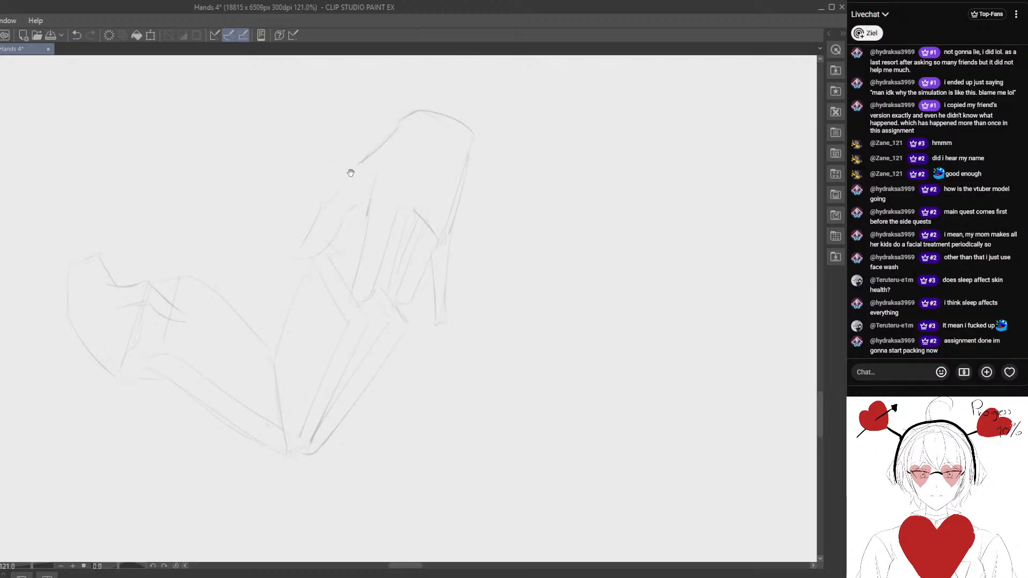
drag(349, 172, 334, 197)
drag(384, 152, 342, 190)
mouse_move(344, 187)
mouse_down()
mouse_move(368, 166)
mouse_move(334, 199)
mouse_move(378, 160)
mouse_move(304, 234)
mouse_move(330, 199)
mouse_move(300, 244)
mouse_move(314, 266)
mouse_up()
mouse_move(394, 156)
mouse_down()
mouse_move(331, 197)
mouse_move(291, 270)
mouse_up()
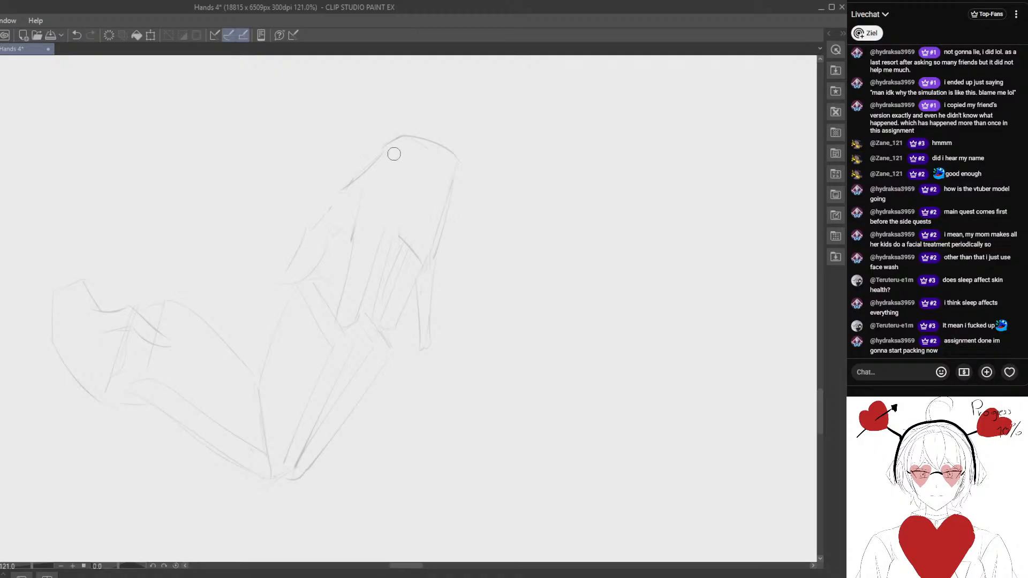
mouse_move(379, 154)
mouse_down()
mouse_move(454, 170)
mouse_move(408, 143)
mouse_move(383, 147)
mouse_move(436, 143)
mouse_move(460, 162)
mouse_move(383, 149)
mouse_move(425, 143)
mouse_move(459, 164)
mouse_up()
key(ctrl+z)
mouse_move(392, 143)
mouse_down()
mouse_move(406, 138)
mouse_move(467, 174)
mouse_up()
key(ctrl+z)
- Draw cleaner, darker lines for the upper hand's wrist, outer edge and thumb over the faint construction
mouse_move(383, 145)
mouse_down()
mouse_move(446, 158)
mouse_move(409, 138)
mouse_move(467, 179)
mouse_move(437, 258)
mouse_up()
mouse_move(438, 254)
mouse_down()
mouse_move(455, 175)
mouse_move(434, 256)
mouse_up()
mouse_move(385, 146)
mouse_down()
mouse_move(299, 234)
mouse_move(330, 204)
mouse_move(277, 289)
mouse_move(307, 236)
mouse_move(284, 283)
mouse_move(319, 266)
mouse_up()
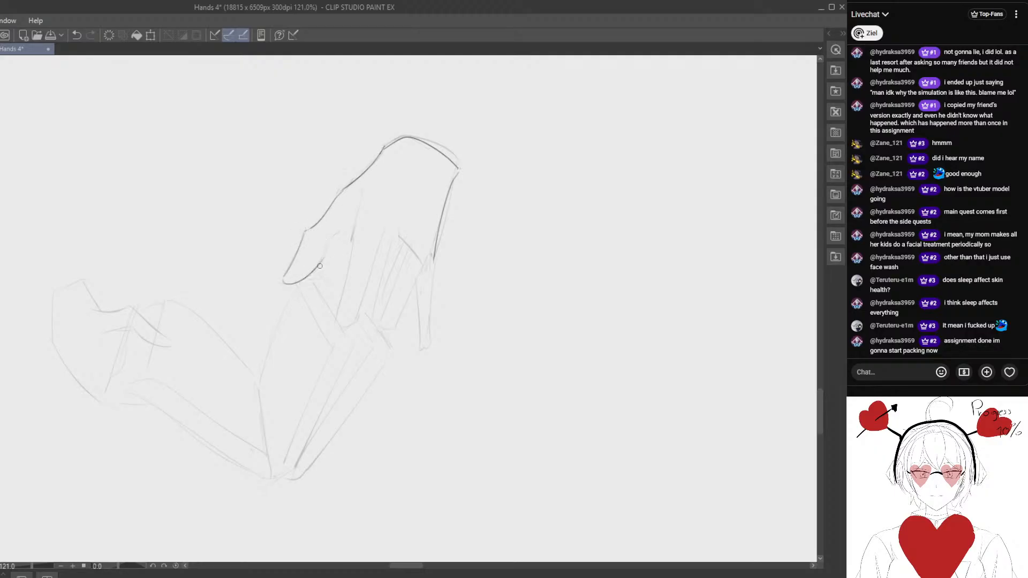
- Line the thumb's inner edge and both sides of the index finger down to its rounded tip
mouse_move(364, 196)
mouse_down()
mouse_move(348, 281)
mouse_move(357, 257)
mouse_up()
drag(367, 197, 356, 254)
drag(361, 194, 342, 298)
drag(388, 224, 352, 320)
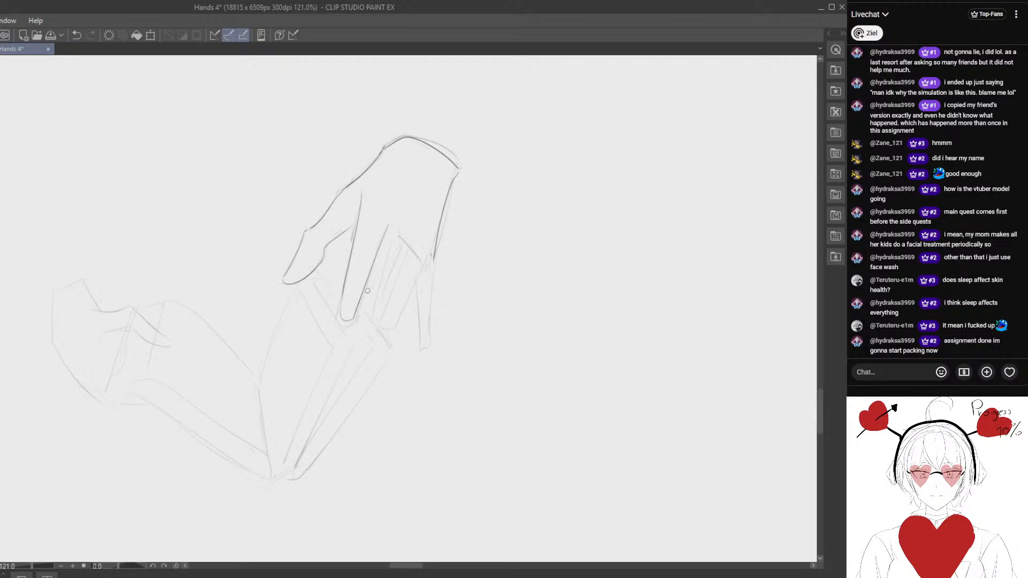
- Line the middle finger's sides and the gap between index and middle fingers on the upper hand
drag(387, 236, 375, 313)
drag(407, 252, 381, 322)
drag(425, 269, 392, 328)
drag(407, 257, 393, 301)
drag(411, 244, 381, 327)
drag(396, 211, 390, 233)
drag(432, 324, 408, 286)
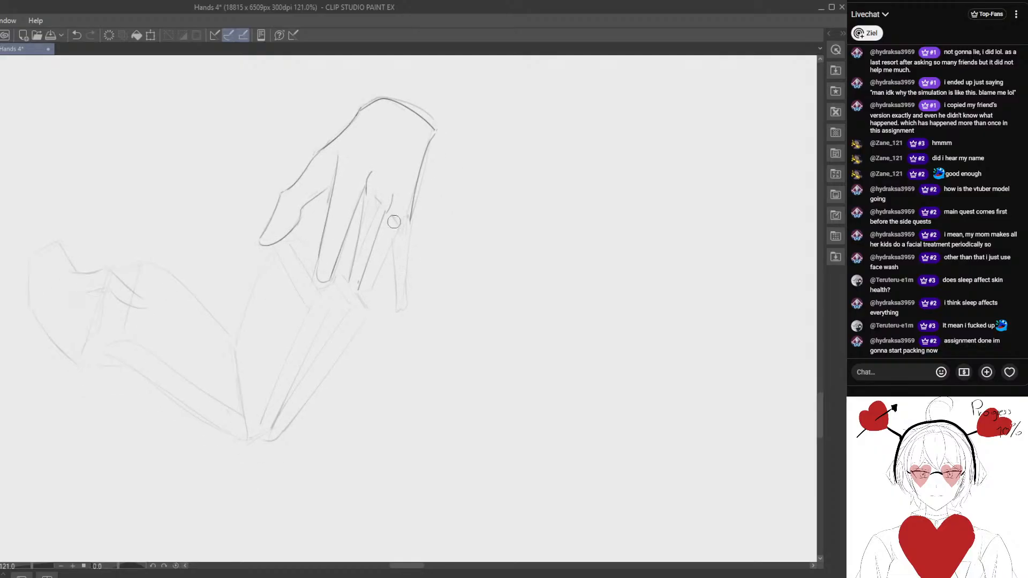
- Try several strokes for the ring finger's outer edge on the upper hand, undoing each one
drag(392, 206, 367, 300)
key(p)
key(ctrl+z)
key(e)
drag(384, 259, 387, 255)
key(p)
drag(397, 234, 367, 290)
key(ctrl+z)
key(e)
mouse_move(397, 232)
mouse_down()
mouse_move(362, 292)
mouse_move(395, 269)
mouse_move(397, 245)
mouse_move(372, 295)
mouse_move(380, 273)
mouse_up()
key(ctrl+z)
key(e)
mouse_move(397, 233)
mouse_down()
mouse_move(366, 288)
mouse_move(402, 339)
mouse_up()
key(ctrl+z)
mouse_move(411, 292)
mouse_down()
mouse_move(403, 267)
mouse_move(366, 262)
mouse_move(369, 282)
mouse_up()
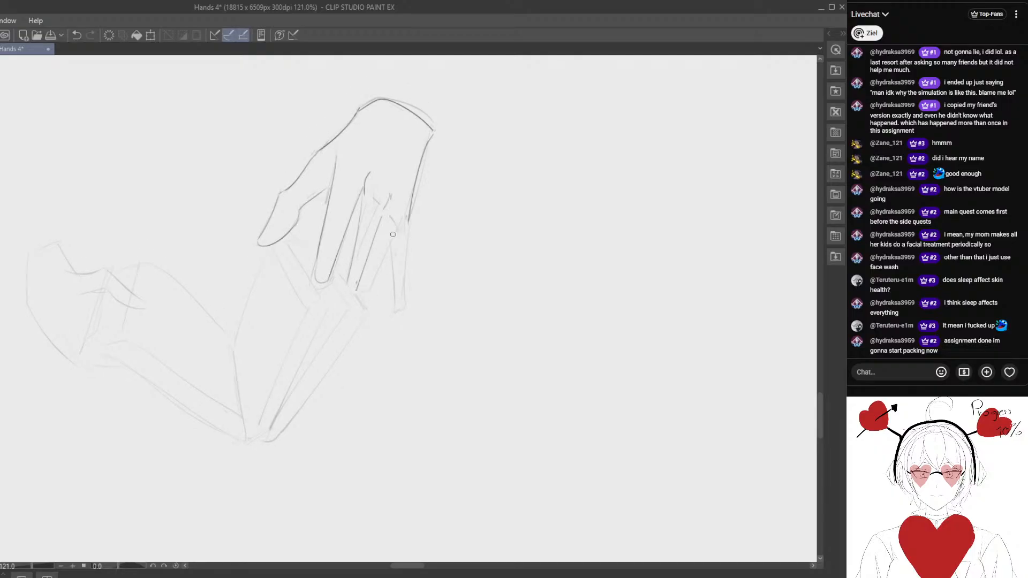
- Line the ring finger's outer edge and both sides of the little finger on the upper hand
drag(392, 234, 358, 299)
drag(392, 251, 395, 309)
mouse_move(408, 219)
mouse_down()
mouse_move(405, 311)
mouse_move(405, 273)
mouse_up()
key(e)
mouse_move(398, 280)
mouse_down()
mouse_move(392, 307)
mouse_move(392, 252)
mouse_move(407, 241)
mouse_move(402, 296)
mouse_up()
key(p)
mouse_move(390, 256)
mouse_down()
mouse_move(403, 295)
mouse_move(412, 237)
mouse_move(400, 295)
mouse_up()
key(p)
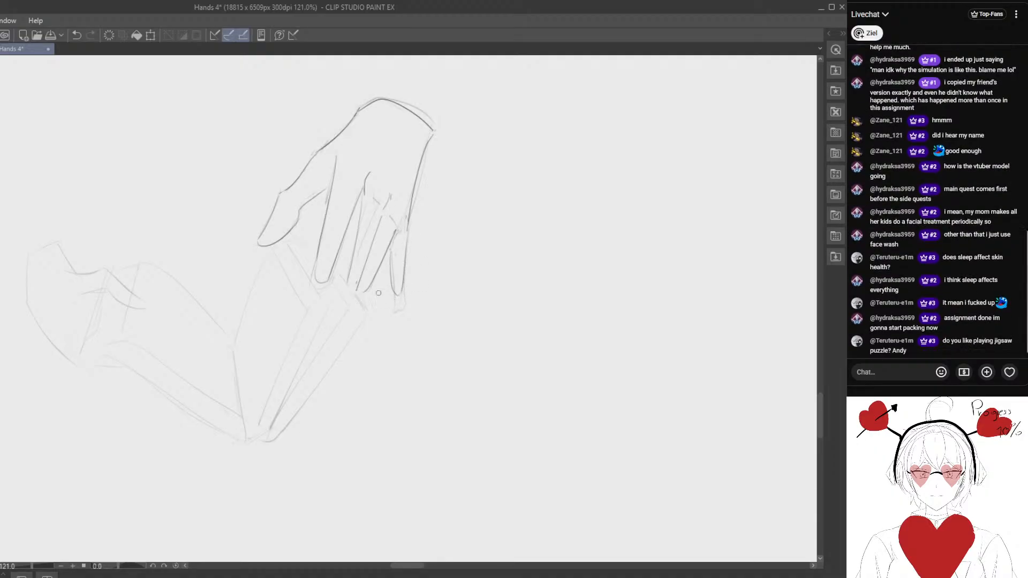
- Erase and redraw the little finger, and touch up the upper hand's ring and index fingertips
drag(397, 259, 395, 278)
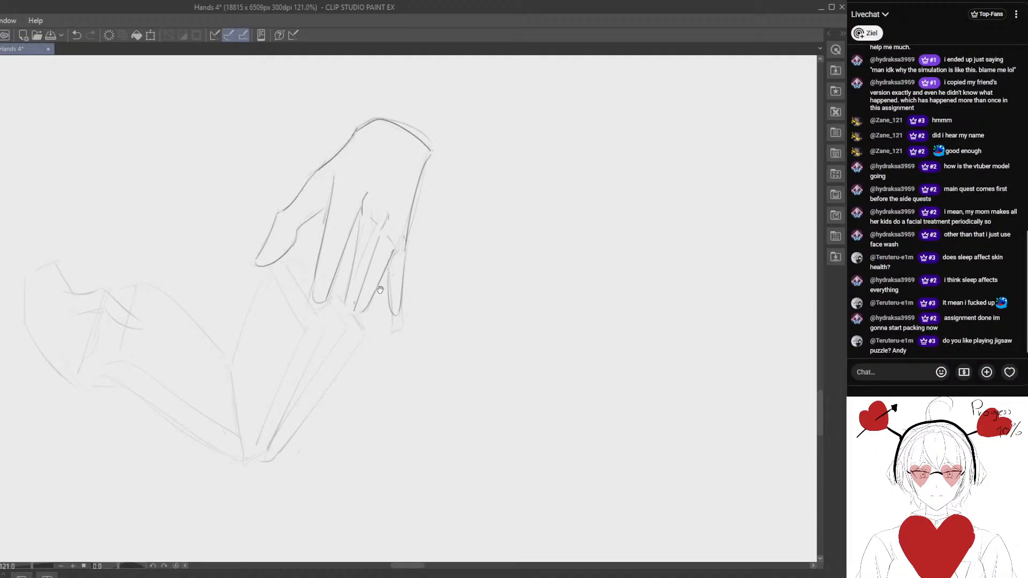
drag(381, 259, 353, 210)
mouse_move(350, 263)
mouse_down()
mouse_move(332, 270)
mouse_move(356, 274)
mouse_up()
key(e)
mouse_move(385, 222)
mouse_down()
mouse_move(380, 259)
mouse_move(369, 264)
mouse_up()
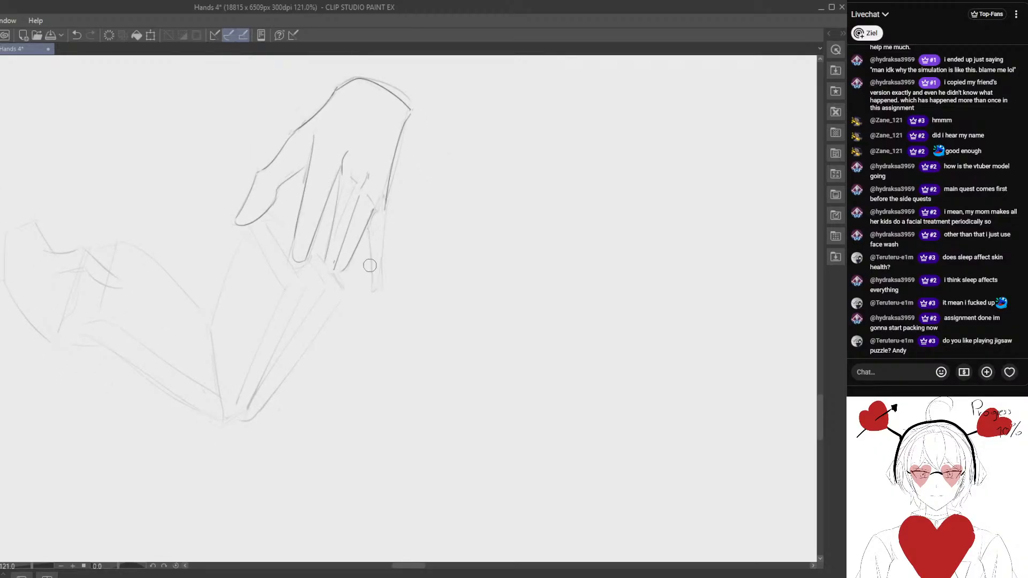
key(p)
drag(386, 206, 380, 268)
drag(370, 227, 382, 252)
mouse_move(294, 252)
mouse_down()
mouse_move(342, 297)
mouse_move(373, 250)
mouse_up()
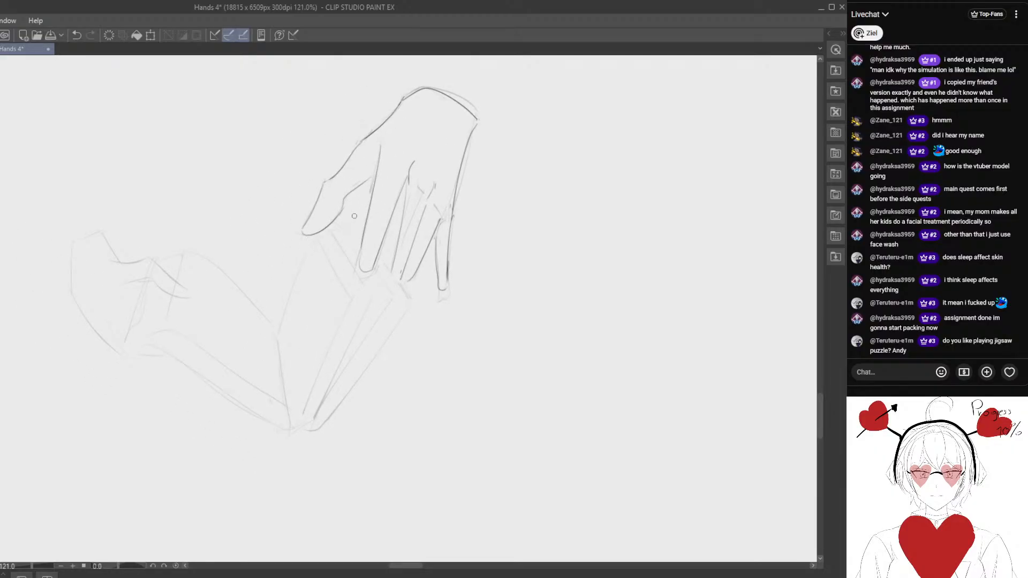
mouse_move(354, 216)
mouse_down()
mouse_move(340, 214)
mouse_move(337, 254)
mouse_up()
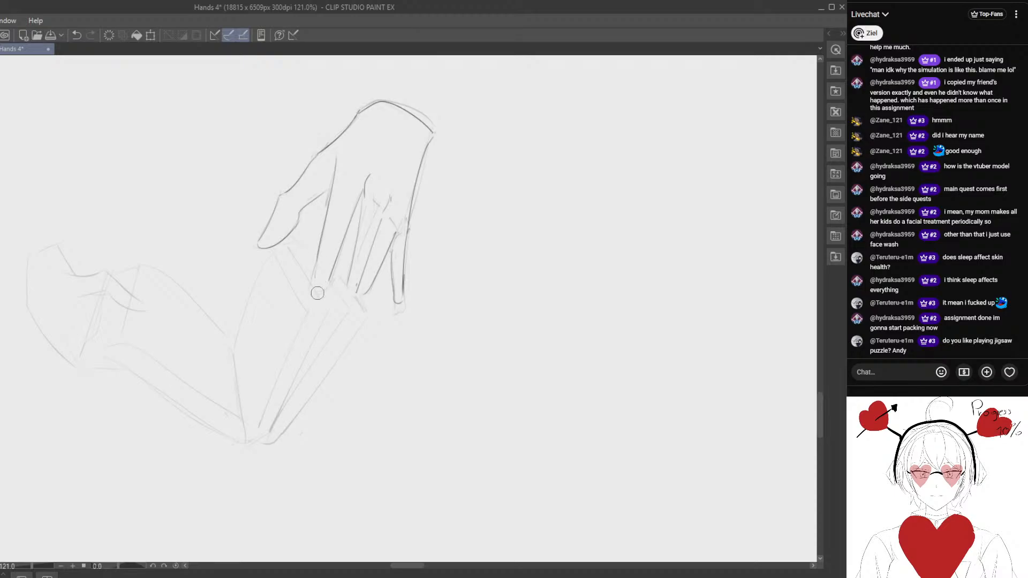
drag(315, 266, 326, 284)
- Lasso the upper hand's clean lines, scale them down slightly, place them over the rough fingertips, and deselect
mouse_move(327, 242)
mouse_down()
mouse_move(344, 293)
mouse_move(286, 156)
mouse_move(364, 358)
mouse_up()
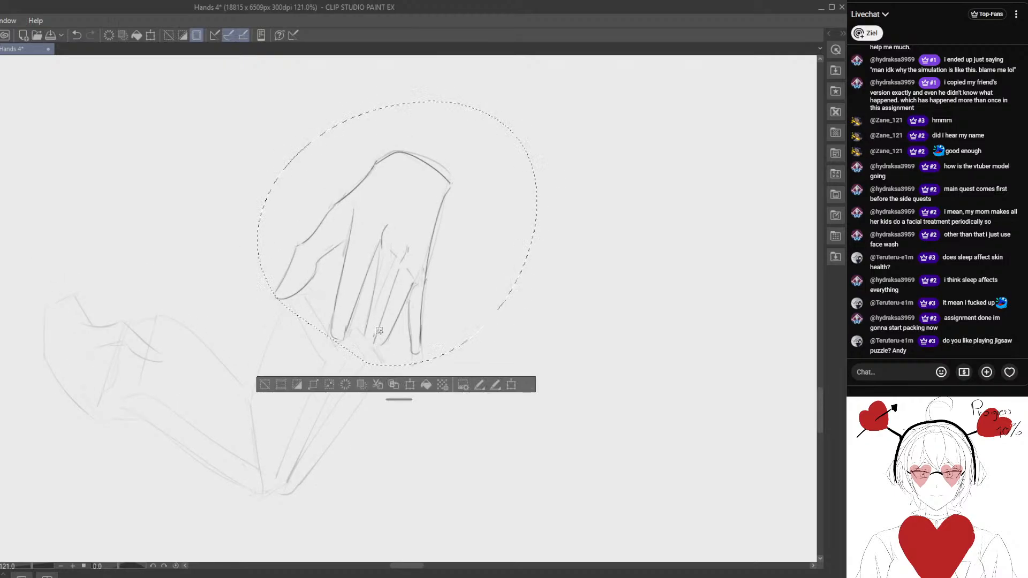
key(ctrl+t)
drag(536, 101, 493, 142)
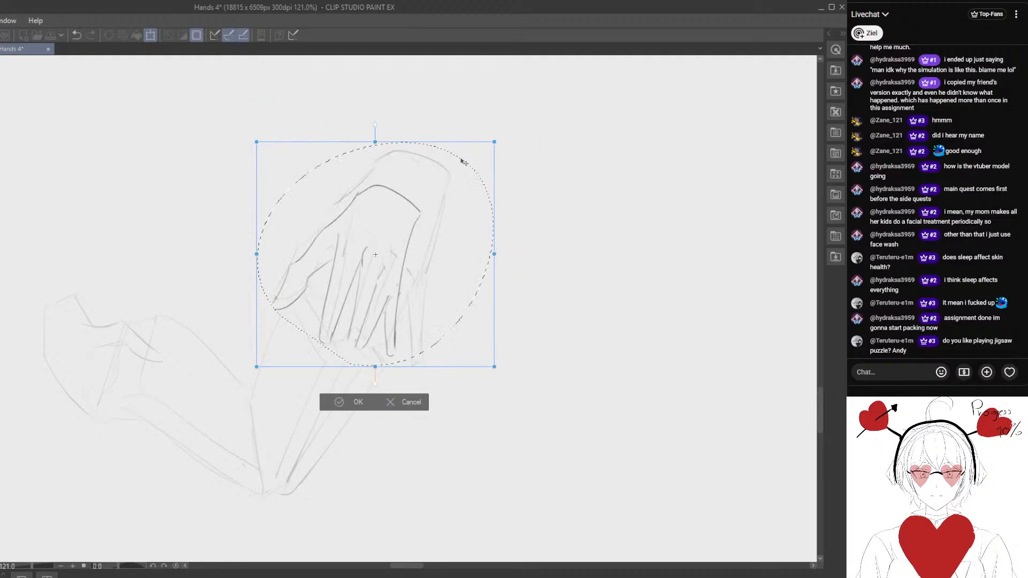
drag(442, 185, 449, 184)
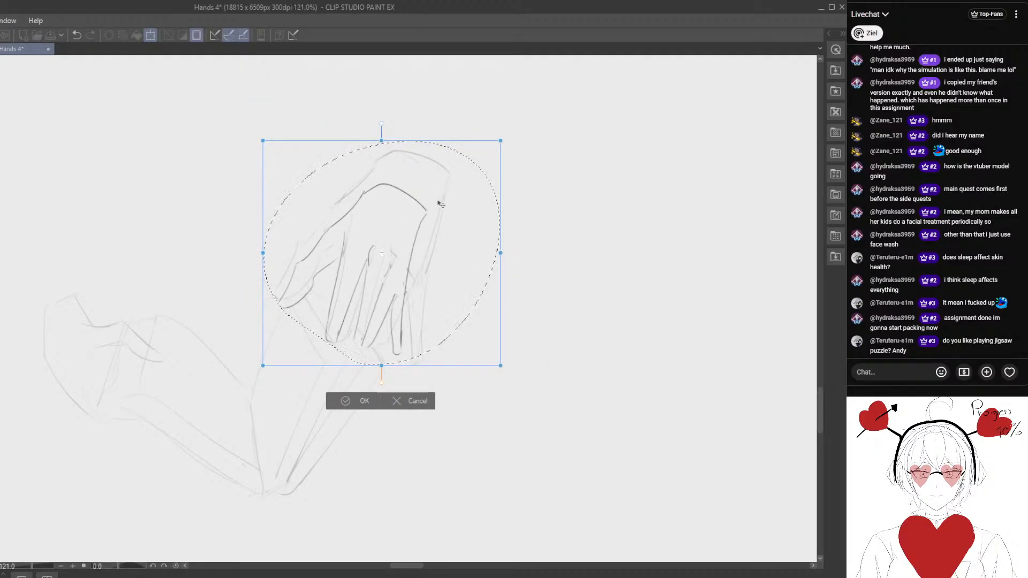
click(354, 401)
drag(381, 269, 367, 244)
key(ctrl+t)
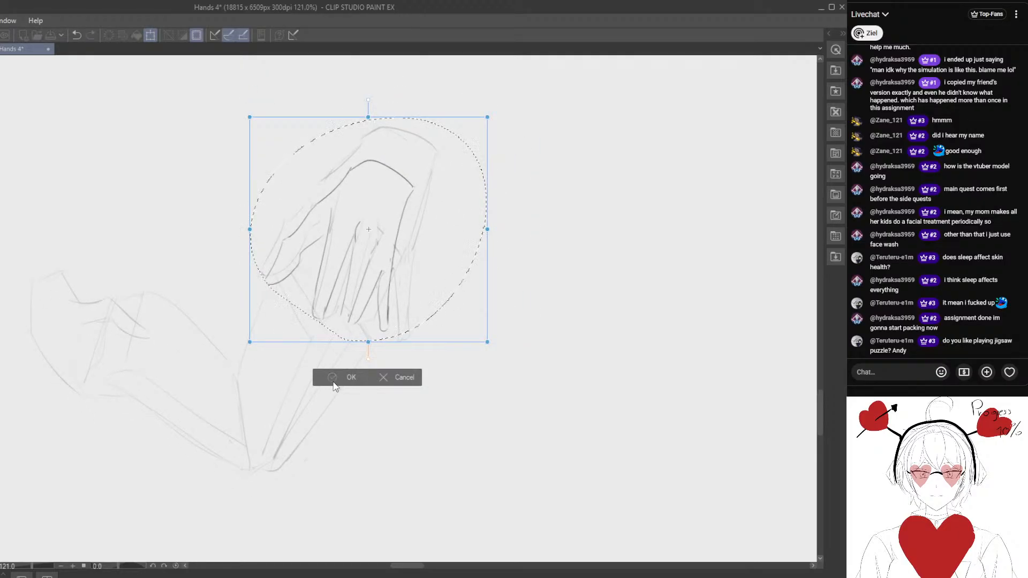
click(335, 382)
click(236, 359)
scroll(273, 321, down, 2)
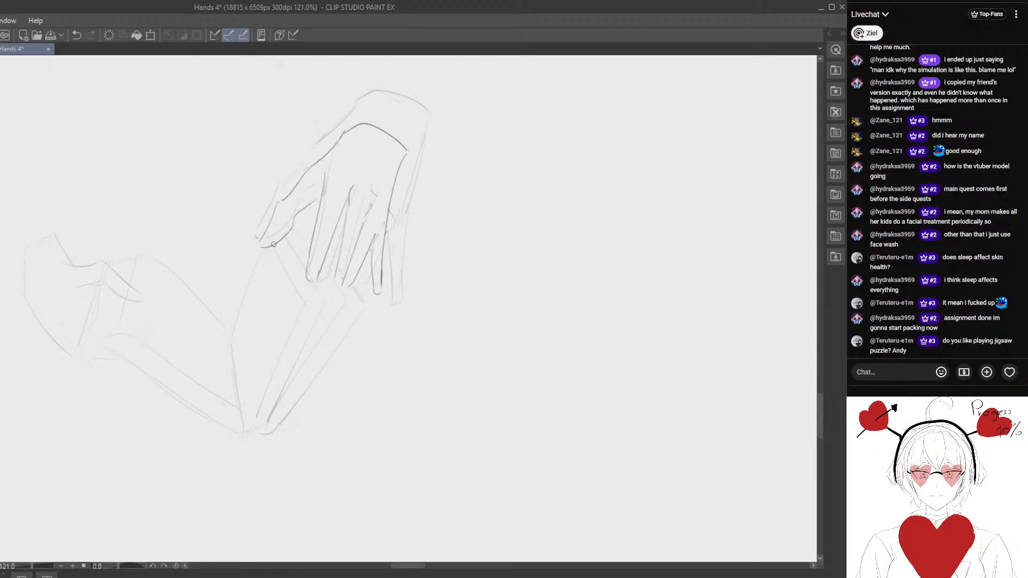
- Line the book's top corner edges running down from beneath the thumb toward the index fingertip
mouse_move(274, 245)
mouse_down()
mouse_move(301, 300)
mouse_move(317, 302)
mouse_up()
drag(228, 359, 299, 285)
mouse_move(373, 228)
mouse_down()
mouse_move(325, 344)
mouse_move(372, 246)
mouse_move(325, 341)
mouse_move(366, 246)
mouse_move(334, 329)
mouse_up()
key(e)
key(p)
key(e)
key(p)
mouse_move(390, 239)
mouse_down()
mouse_move(341, 343)
mouse_move(387, 245)
mouse_up()
key(e)
drag(353, 292, 328, 341)
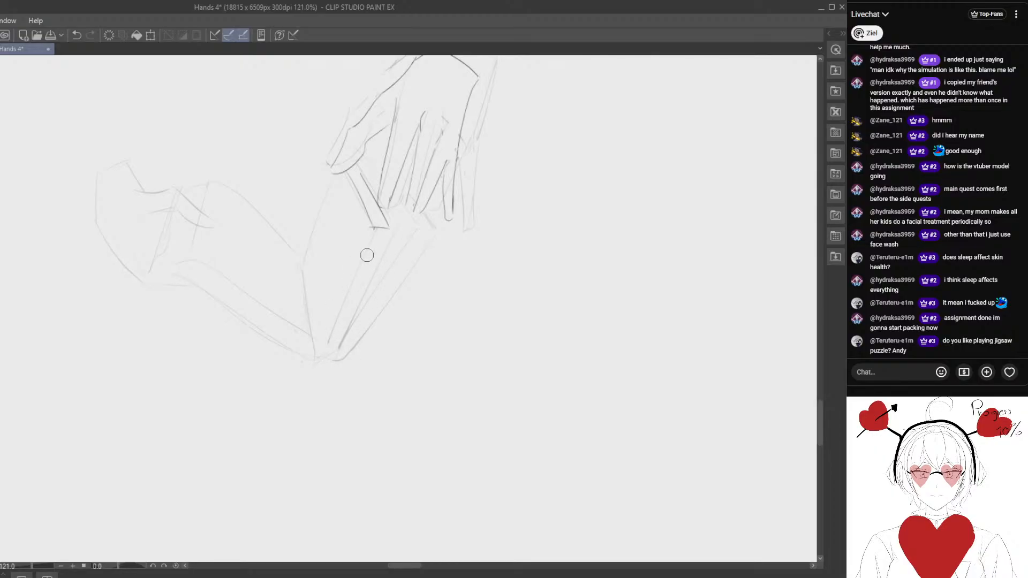
- Line the straight edges from the book's top corner to the spine and the right page's curved outline
key(p)
mouse_move(375, 228)
mouse_down()
mouse_move(324, 339)
mouse_move(369, 236)
mouse_move(324, 338)
mouse_move(341, 336)
mouse_up()
drag(341, 177, 306, 267)
key(ctrl+z)
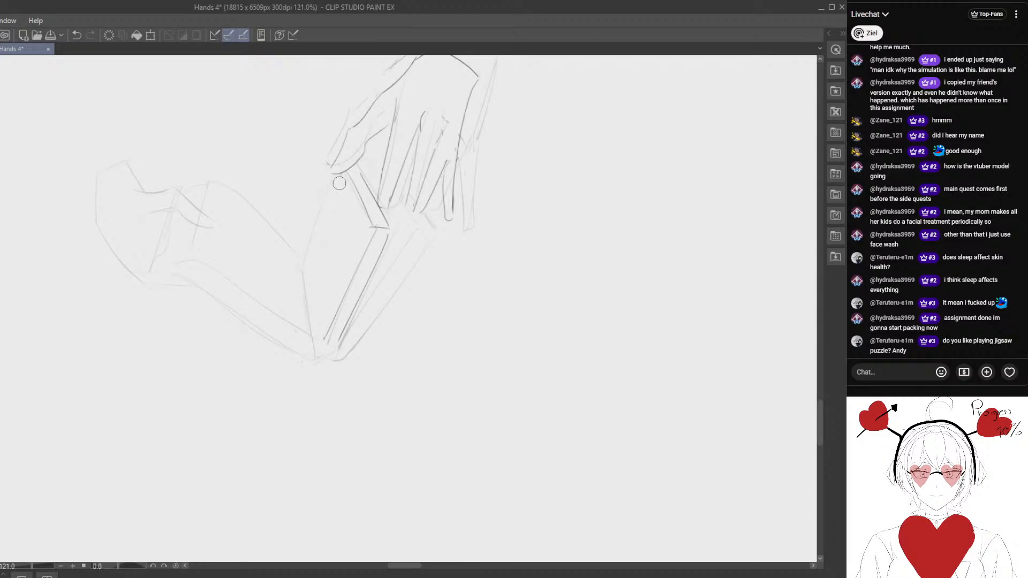
drag(341, 178, 306, 260)
key(ctrl+z)
mouse_move(341, 178)
mouse_down()
mouse_move(304, 252)
mouse_move(310, 333)
mouse_up()
key(ctrl+z)
mouse_move(303, 263)
mouse_down()
mouse_move(316, 336)
mouse_move(347, 318)
mouse_up()
drag(343, 251, 331, 276)
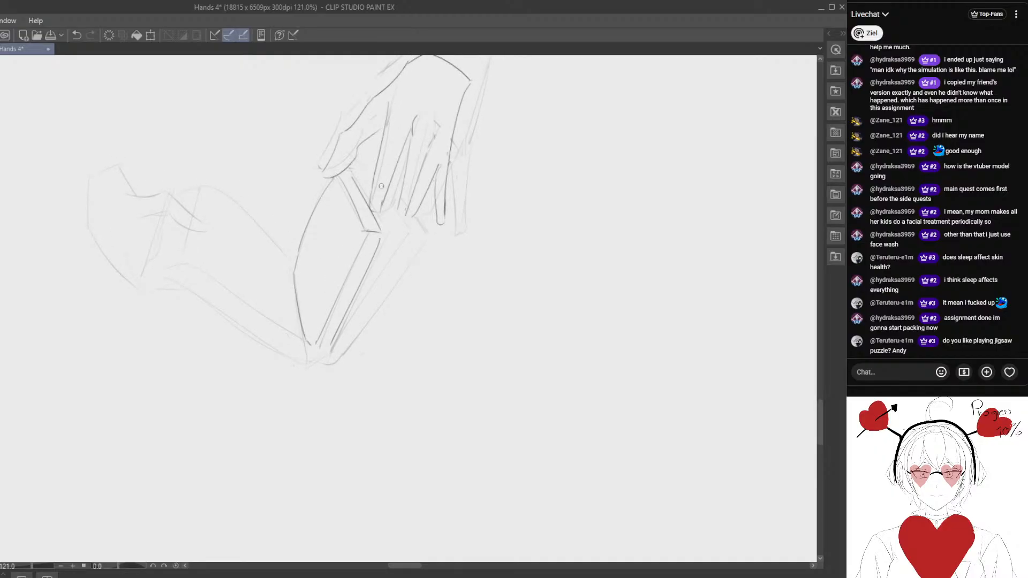
- Line the book's short top edges between the fingertips and the inner page-block edge toward the spine
key(e)
drag(405, 232, 395, 220)
drag(374, 267, 392, 209)
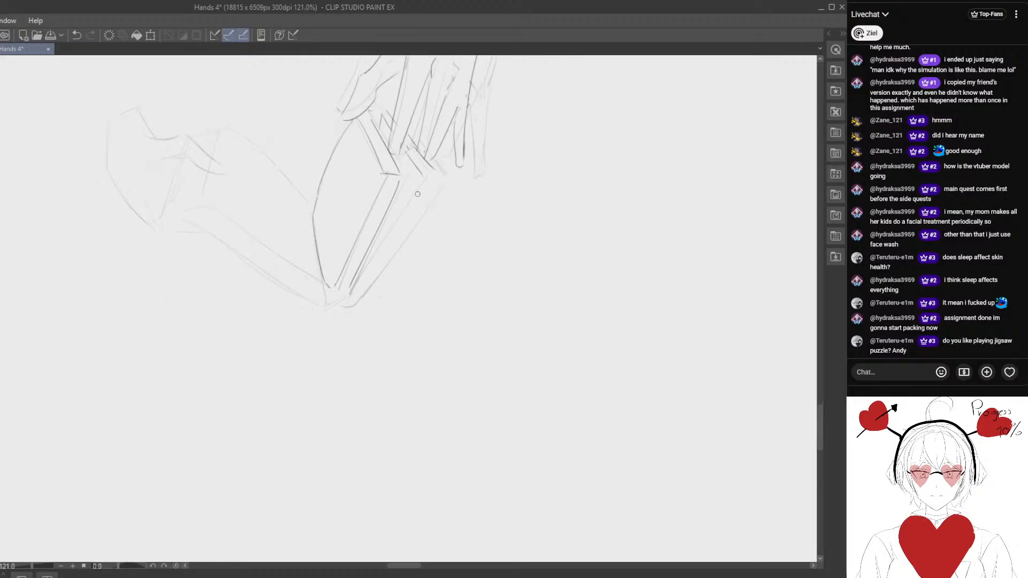
drag(423, 175, 351, 293)
key(e)
mouse_move(391, 214)
mouse_down()
mouse_move(380, 234)
mouse_move(402, 181)
mouse_move(377, 240)
mouse_up()
key(p)
drag(411, 194, 376, 240)
- Redraw the right cover's outer edges from the fingertips down to the base of the spine
drag(443, 171, 439, 178)
drag(441, 175, 356, 306)
key(ctrl+z)
mouse_move(436, 178)
mouse_down()
mouse_move(369, 286)
mouse_move(407, 225)
mouse_move(361, 292)
mouse_move(439, 182)
mouse_move(364, 282)
mouse_move(343, 293)
mouse_up()
key(p)
key(e)
key(p)
key(e)
key(p)
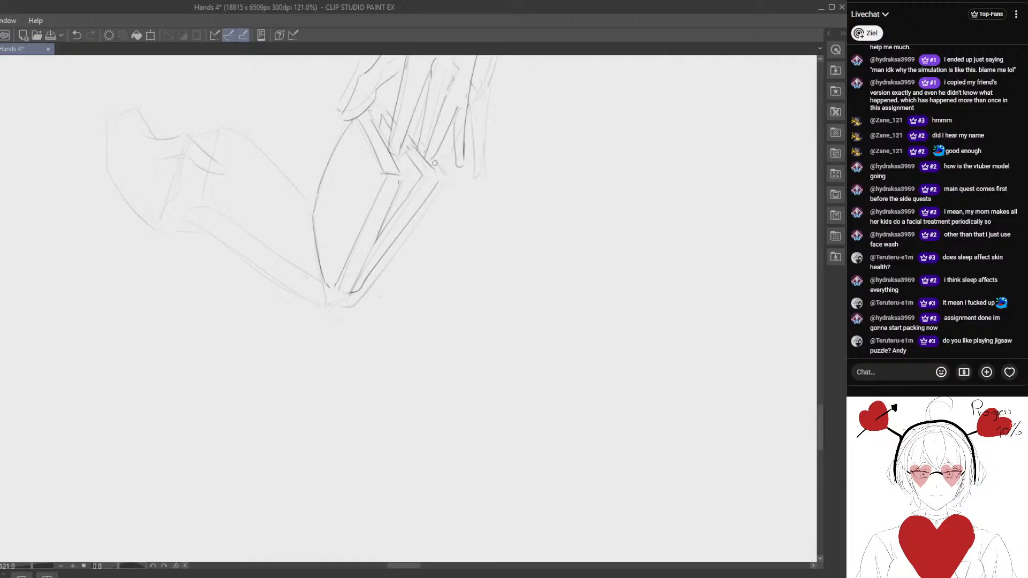
mouse_move(444, 186)
mouse_down()
mouse_move(364, 296)
mouse_move(441, 197)
mouse_move(373, 279)
mouse_up()
key(e)
key(p)
- Lighten the left page's rough lines and draw its curved upper edge down to the spine
key(space)
mouse_move(339, 324)
mouse_down()
mouse_move(409, 322)
mouse_move(392, 351)
mouse_move(370, 345)
mouse_move(358, 310)
mouse_move(363, 286)
mouse_move(381, 275)
mouse_move(379, 327)
mouse_move(355, 304)
mouse_move(390, 311)
mouse_move(362, 306)
mouse_up()
key(space)
key(e)
mouse_move(286, 145)
mouse_down()
mouse_move(347, 202)
mouse_move(339, 184)
mouse_move(320, 179)
mouse_up()
key(e)
drag(263, 131, 347, 207)
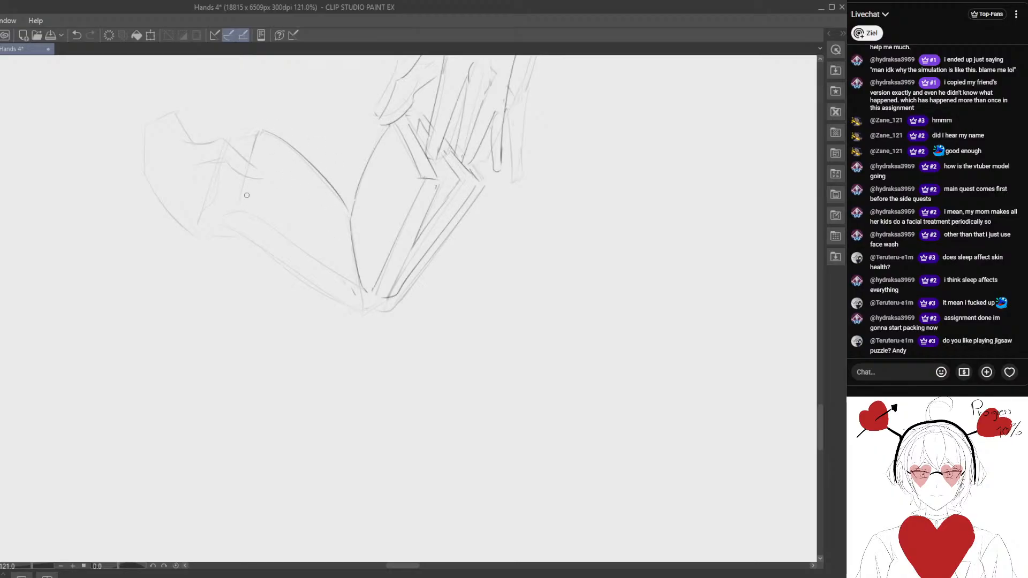
- Line the left page's short side and its long lower edge from the lower hand to the spine
mouse_move(250, 179)
mouse_down()
mouse_move(243, 211)
mouse_move(366, 287)
mouse_up()
key(e)
drag(243, 215, 284, 231)
drag(317, 252, 341, 269)
mouse_move(285, 235)
mouse_down()
mouse_move(350, 279)
mouse_move(350, 291)
mouse_up()
key(p)
mouse_move(242, 206)
mouse_down()
mouse_move(366, 292)
mouse_move(293, 230)
mouse_move(253, 231)
mouse_up()
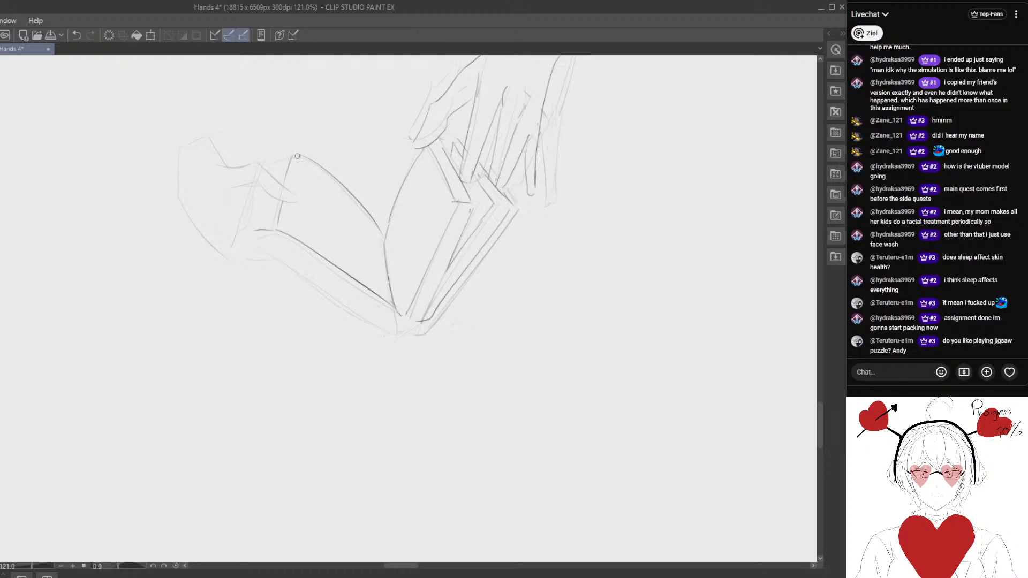
drag(305, 304, 276, 255)
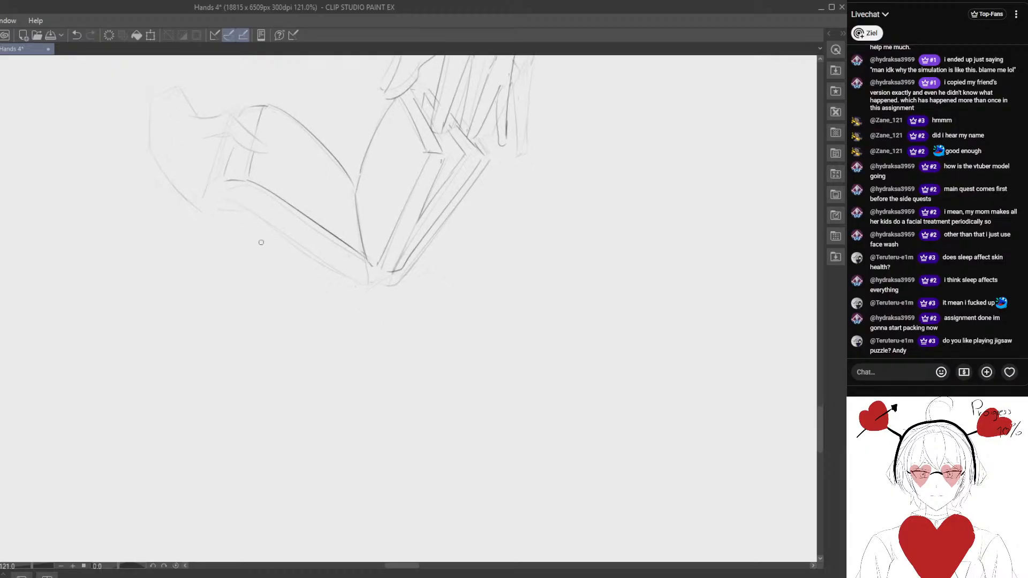
key(m)
mouse_move(352, 264)
mouse_down()
mouse_move(356, 189)
mouse_move(304, 75)
mouse_move(206, 105)
mouse_move(238, 217)
mouse_move(354, 289)
mouse_up()
click(138, 315)
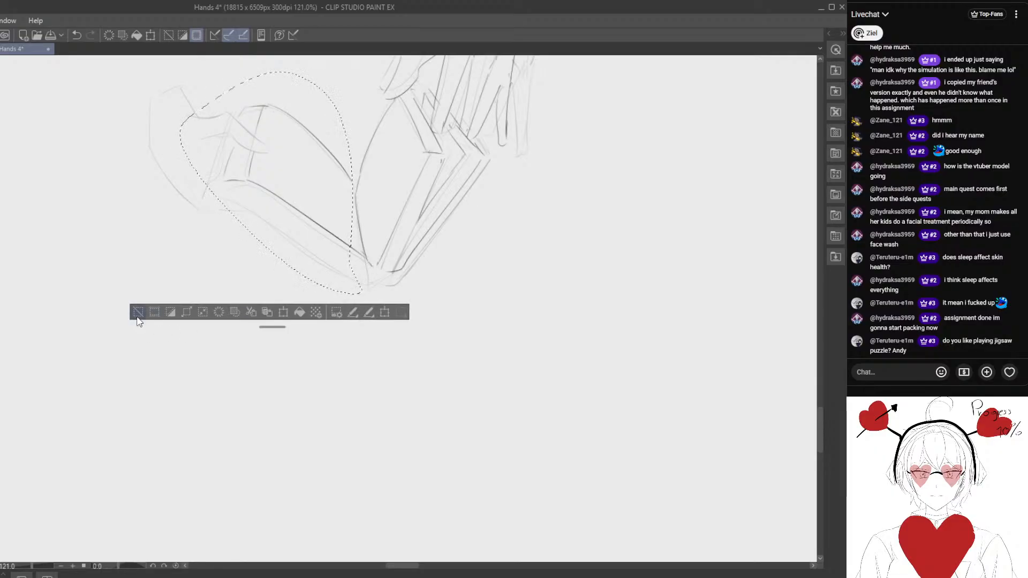
- Line the lower hand's wrist, outer palm contour and the start of its thumb
key(p)
drag(211, 253, 270, 297)
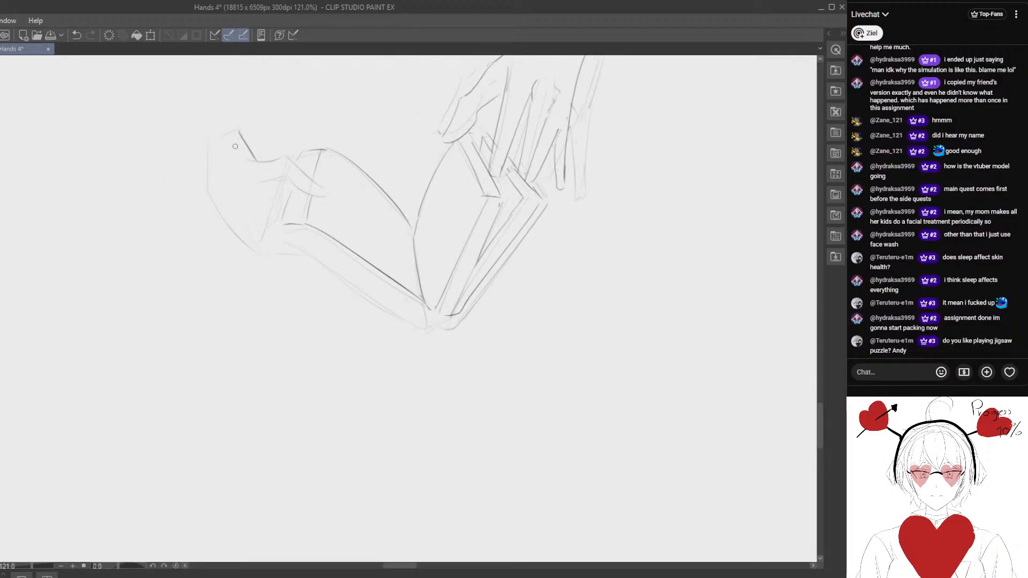
mouse_move(207, 149)
mouse_down()
mouse_move(209, 194)
mouse_move(256, 253)
mouse_move(250, 248)
mouse_move(289, 252)
mouse_up()
mouse_move(244, 162)
mouse_down()
mouse_move(284, 158)
mouse_move(325, 199)
mouse_move(290, 162)
mouse_up()
key(e)
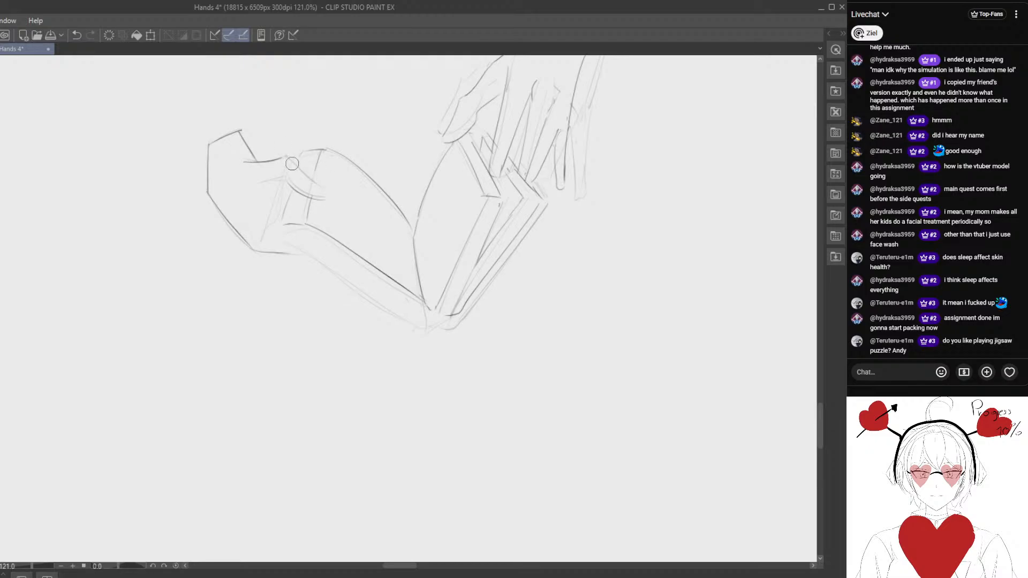
- Erase the rough thumb and redraw it over the page, adding the finger lines behind the book's edge
mouse_move(289, 163)
mouse_down()
mouse_move(326, 202)
mouse_move(292, 171)
mouse_move(318, 190)
mouse_up()
mouse_move(276, 160)
mouse_down()
mouse_move(337, 192)
mouse_move(291, 184)
mouse_move(326, 198)
mouse_move(306, 190)
mouse_move(292, 161)
mouse_move(336, 191)
mouse_move(331, 201)
mouse_move(297, 181)
mouse_up()
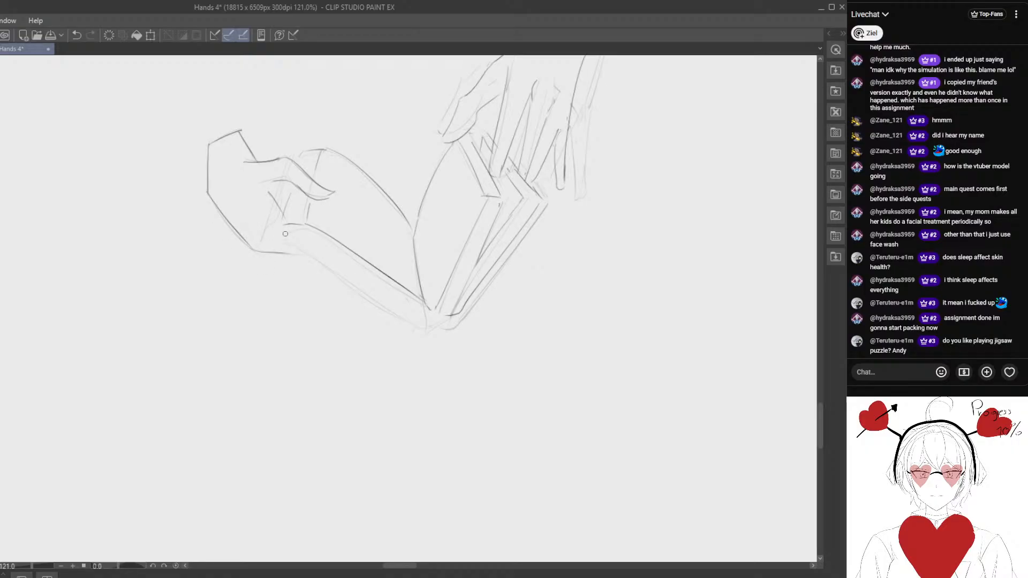
drag(295, 255, 243, 262)
mouse_move(239, 186)
mouse_down()
mouse_move(224, 230)
mouse_move(228, 205)
mouse_move(229, 220)
mouse_up()
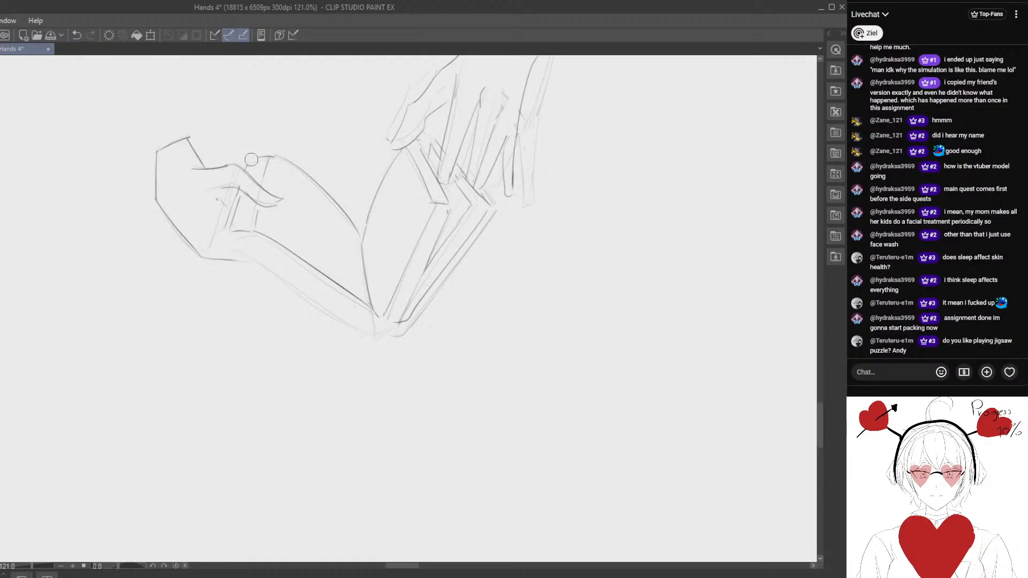
drag(286, 226, 280, 172)
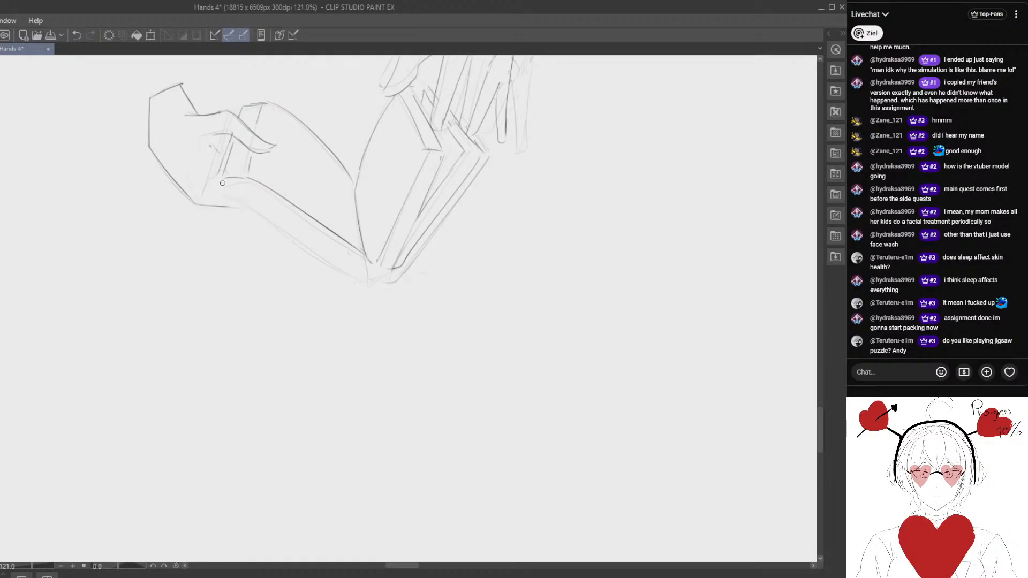
- Line the left cover's lower edge from the hand to the spine and round off the spine's base
mouse_move(217, 180)
mouse_down()
mouse_move(355, 291)
mouse_move(318, 272)
mouse_move(227, 191)
mouse_move(356, 279)
mouse_move(237, 195)
mouse_move(328, 262)
mouse_up()
key(e)
key(p)
key(e)
key(p)
mouse_move(402, 268)
mouse_down()
mouse_move(371, 275)
mouse_move(399, 268)
mouse_move(375, 262)
mouse_move(389, 245)
mouse_move(372, 338)
mouse_up()
key(e)
key(p)
- Lasso the lower hand with the adjoining page edges, scale it down, move it into place, and deselect
key(m)
mouse_move(311, 217)
mouse_down()
mouse_move(191, 93)
mouse_move(324, 212)
mouse_move(315, 247)
mouse_move(328, 259)
mouse_up()
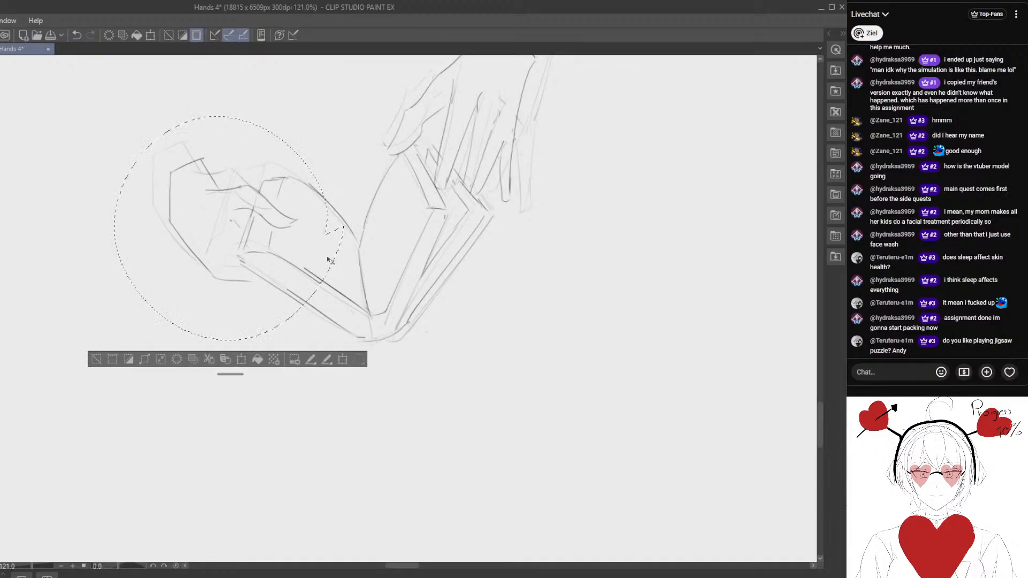
key(ctrl+t)
drag(483, 221, 484, 243)
mouse_move(318, 267)
mouse_down()
mouse_move(321, 245)
mouse_move(326, 262)
mouse_up()
click(215, 354)
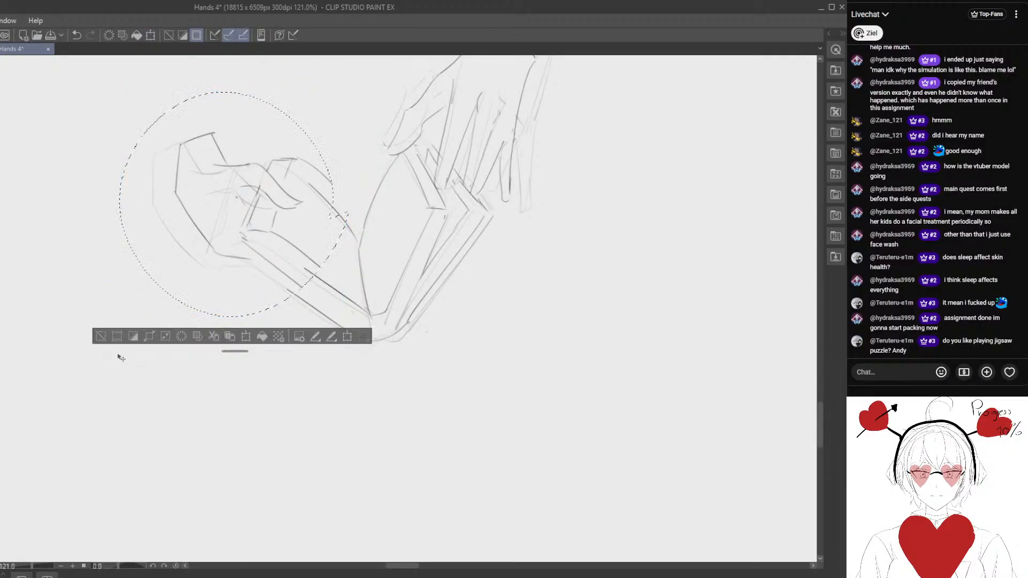
click(100, 336)
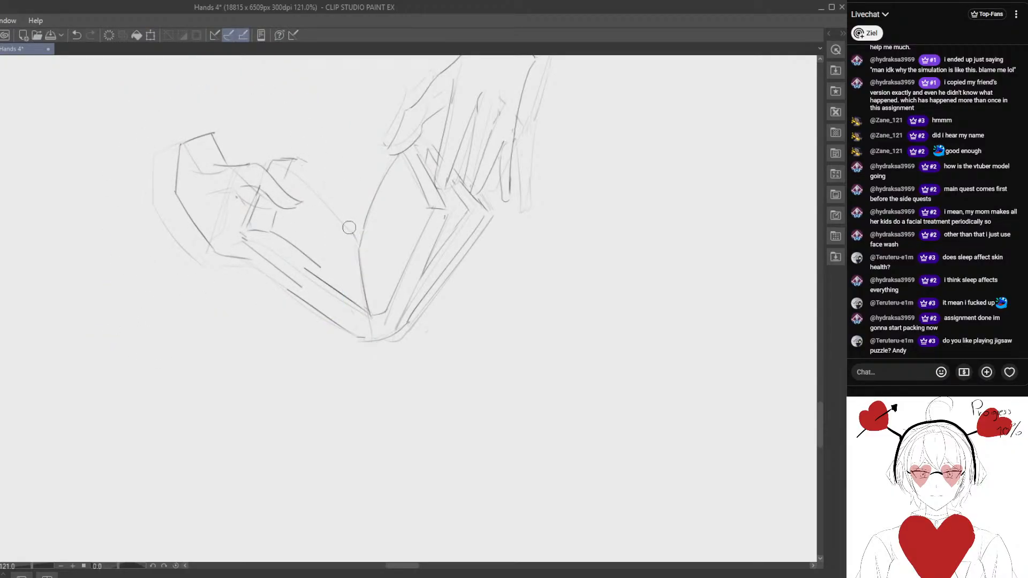
- Redraw the left page's curved upper edge and its lower edge to reconnect the resized hand with the spine
drag(296, 162, 359, 237)
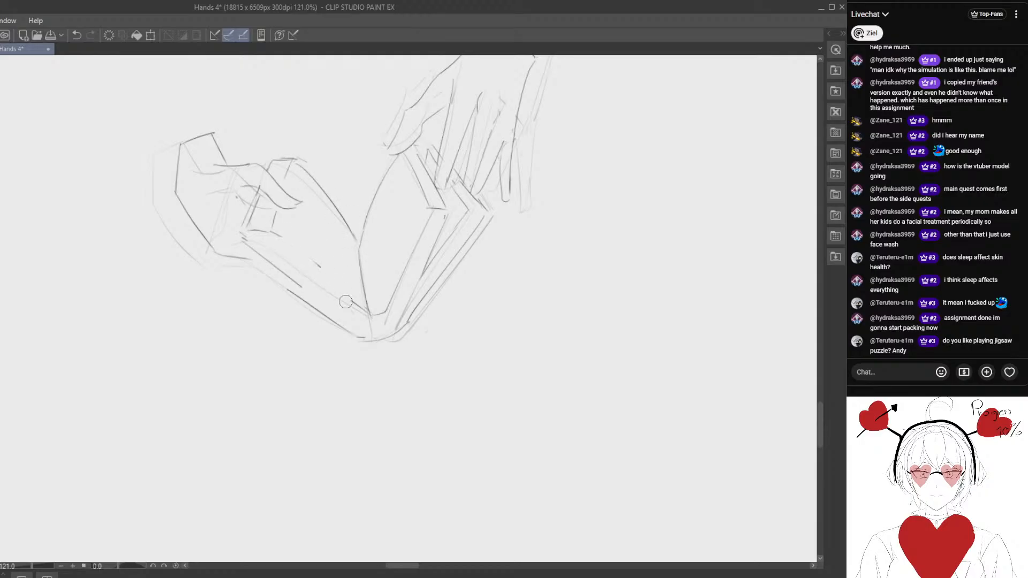
drag(273, 233, 359, 311)
key(ctrl+z)
drag(271, 234, 360, 311)
key(ctrl+z)
drag(276, 235, 375, 316)
mouse_move(296, 251)
mouse_down()
mouse_move(360, 319)
mouse_move(284, 239)
mouse_up()
mouse_move(303, 288)
mouse_down()
mouse_move(241, 237)
mouse_move(309, 298)
mouse_move(265, 259)
mouse_move(292, 292)
mouse_up()
mouse_move(292, 292)
mouse_down()
mouse_move(249, 245)
mouse_move(311, 303)
mouse_up()
drag(272, 232, 363, 312)
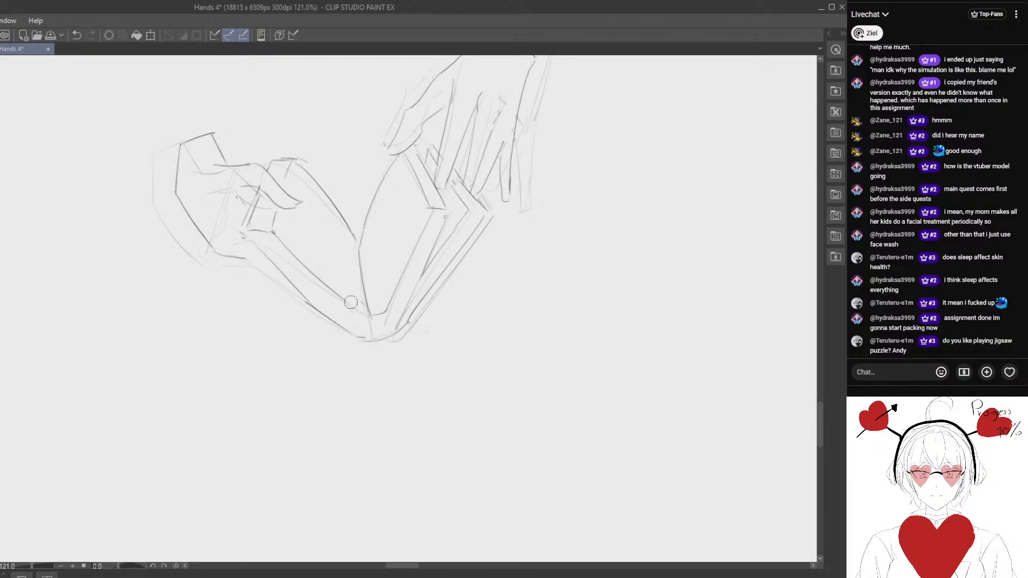
drag(279, 246, 358, 300)
drag(273, 234, 370, 314)
- Erase the mismatched left cover lines and redraw the lower cover edge down to the spine
mouse_move(272, 308)
mouse_down()
mouse_move(275, 271)
mouse_move(300, 295)
mouse_up()
key(e)
drag(288, 244, 394, 328)
drag(275, 242, 398, 329)
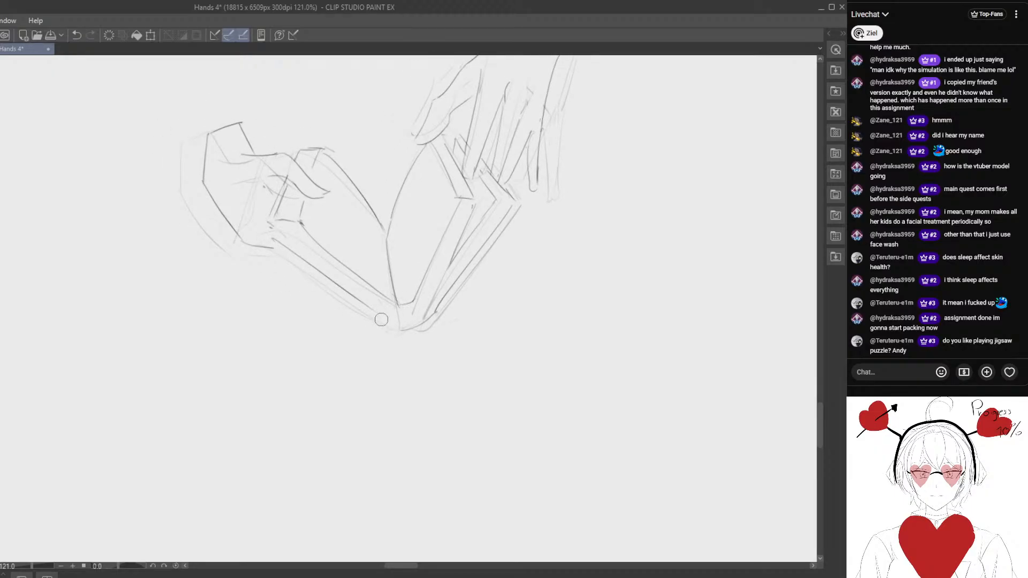
key(p)
mouse_move(310, 264)
mouse_down()
mouse_move(282, 247)
mouse_move(389, 328)
mouse_up()
- Add a parallel line along the left cover's lower edge and darken the finger line beside the page
key(e)
key(p)
drag(322, 281, 331, 307)
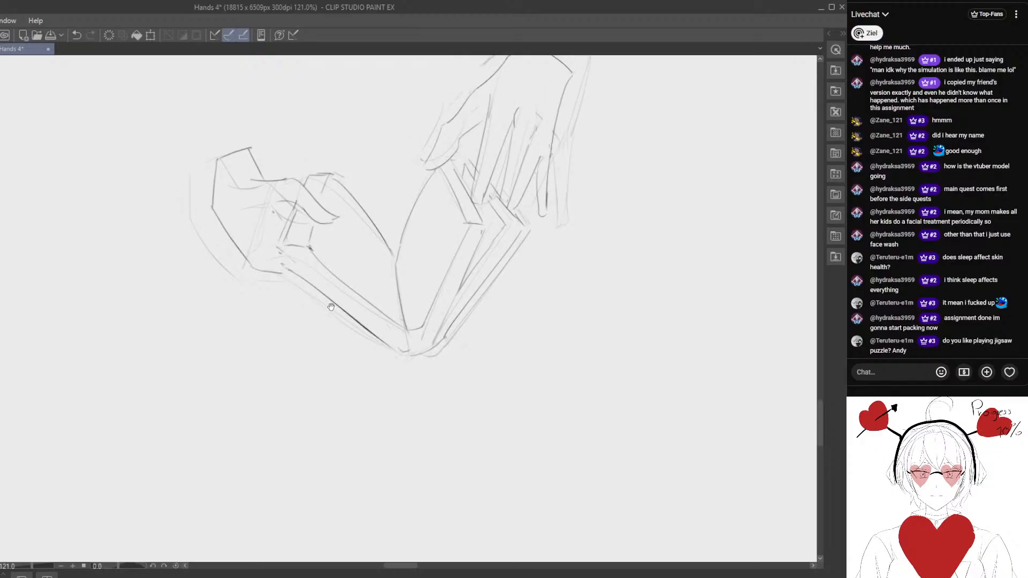
drag(276, 259, 388, 360)
drag(288, 230, 275, 265)
drag(312, 232, 355, 265)
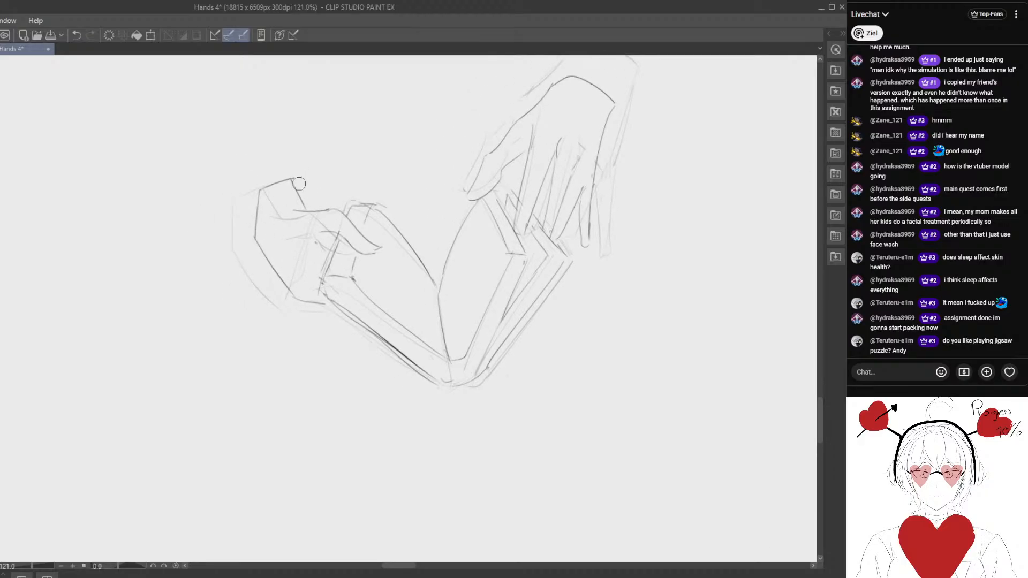
- Erase and redraw the left hand's wrist outline, reshaping the back of the hand near the wrist end
mouse_move(304, 191)
mouse_down()
mouse_move(299, 208)
mouse_move(251, 231)
mouse_up()
key(p)
key(e)
key(p)
key(e)
drag(269, 185, 257, 244)
key(p)
key(e)
key(p)
scroll(257, 267, down, 4)
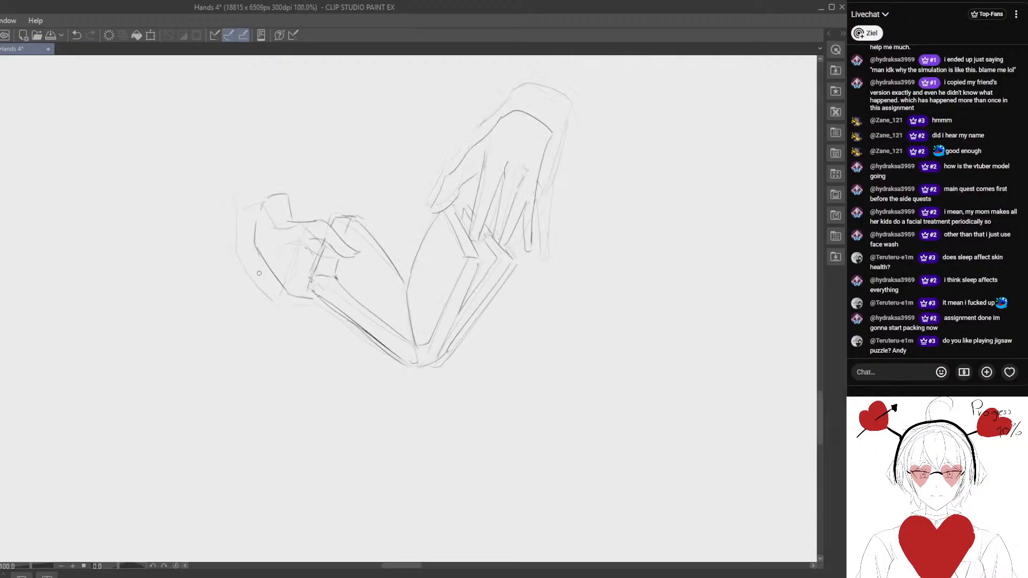
- Lasso the whole hand-and-book sketch and move it over the matching upright-book drawing in the reference sheet
key(m)
drag(290, 141, 279, 145)
mouse_move(235, 193)
mouse_down()
mouse_move(213, 257)
mouse_move(394, 85)
mouse_up()
mouse_move(381, 229)
mouse_down()
mouse_move(427, 273)
mouse_move(425, 284)
mouse_up()
key(k)
drag(353, 286, 126, 288)
drag(126, 289, 277, 294)
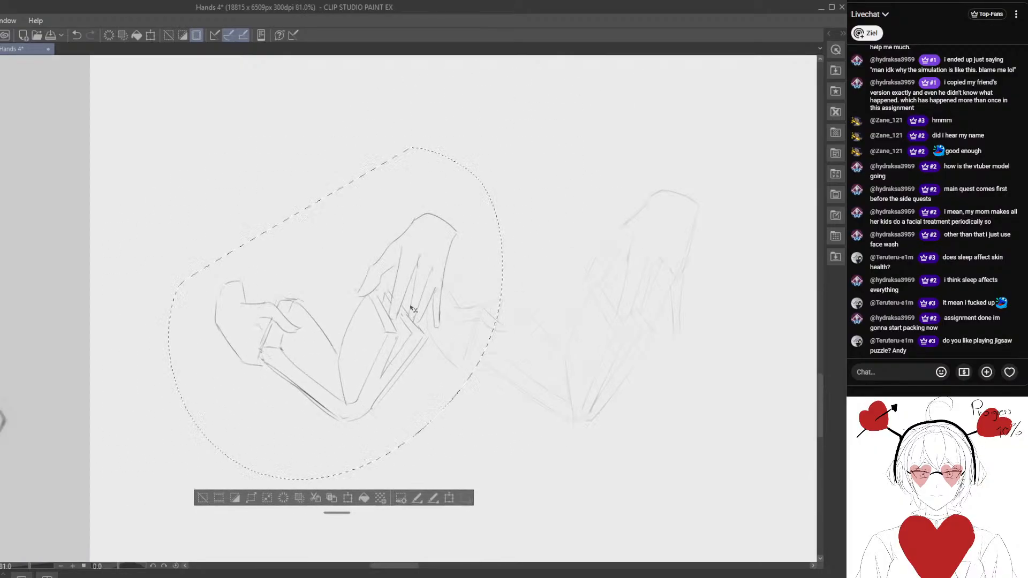
drag(412, 307, 223, 301)
mouse_move(222, 302)
mouse_down()
mouse_move(354, 311)
mouse_move(204, 333)
mouse_up()
drag(199, 339, 344, 331)
scroll(342, 330, down, 3)
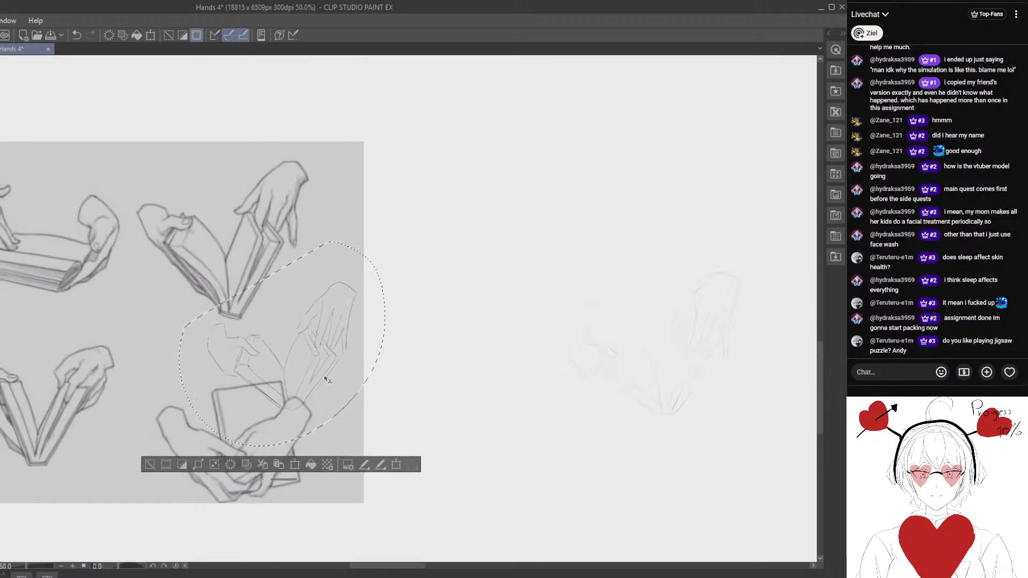
- Scale, rotate and shift the overlaid sketch to compare its proportions with the reference, then cancel the transformation
key(ctrl+t)
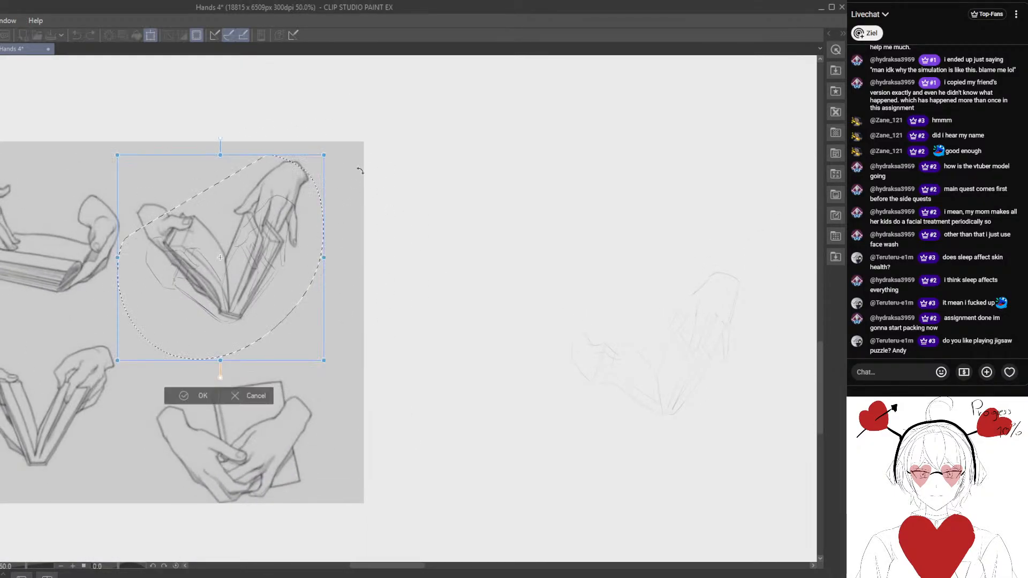
drag(324, 157, 385, 93)
drag(319, 207, 288, 208)
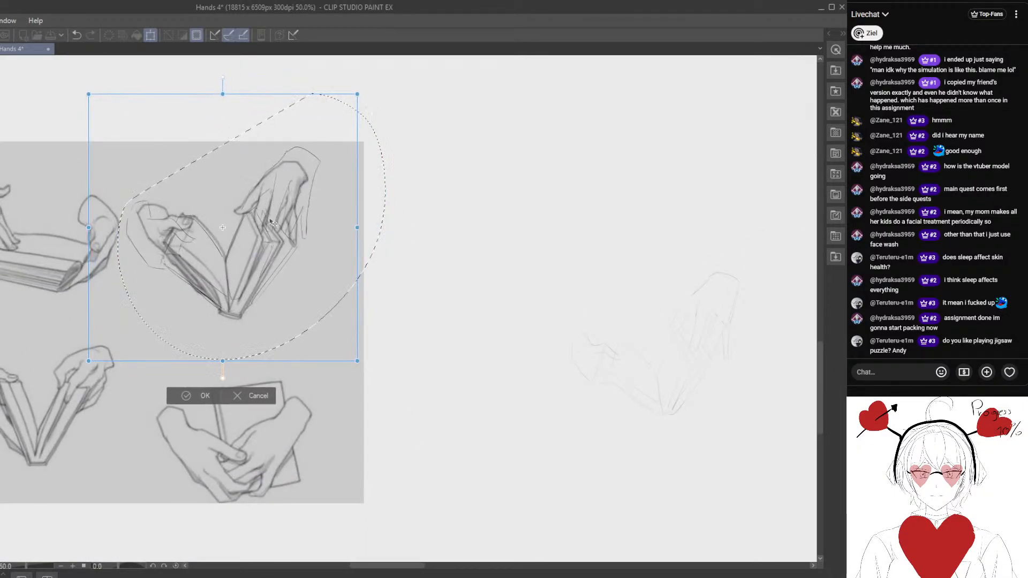
drag(408, 212, 416, 227)
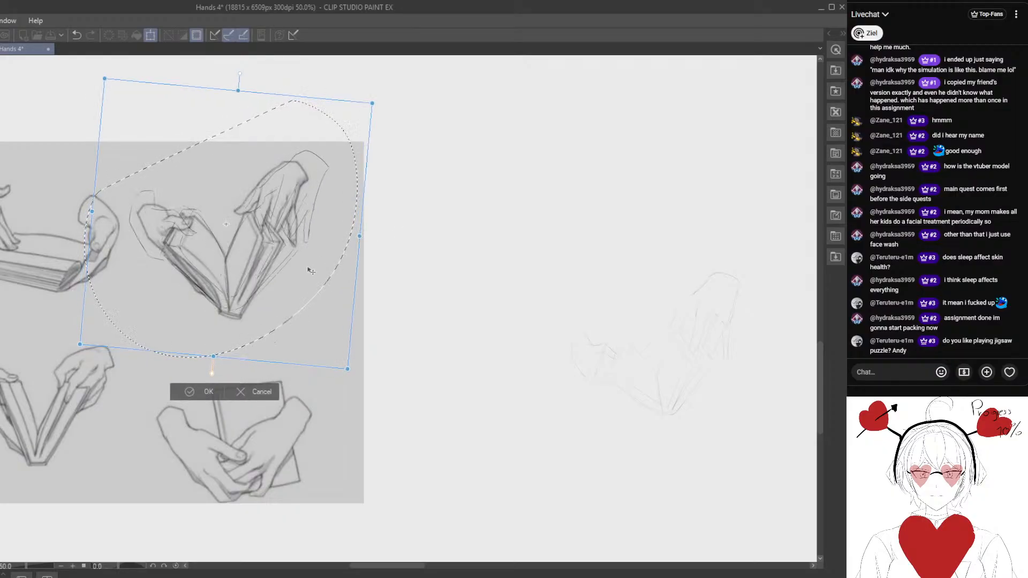
drag(372, 103, 358, 114)
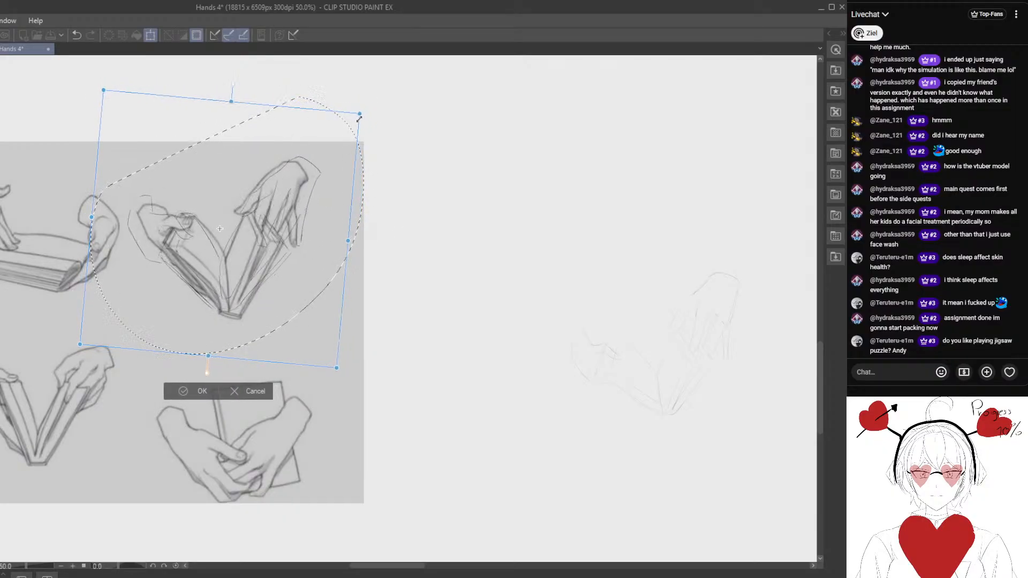
drag(329, 166, 383, 146)
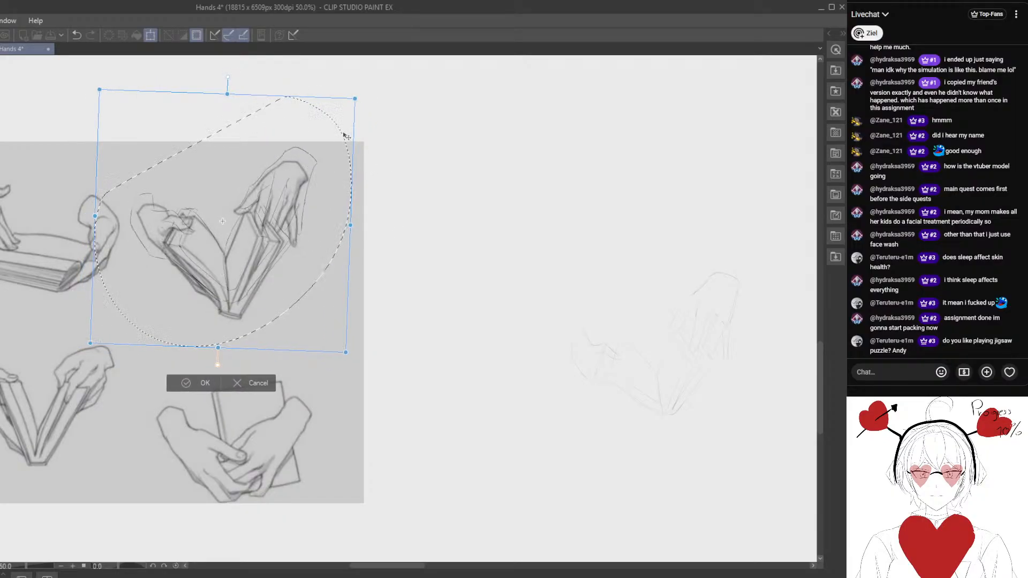
drag(354, 100, 339, 118)
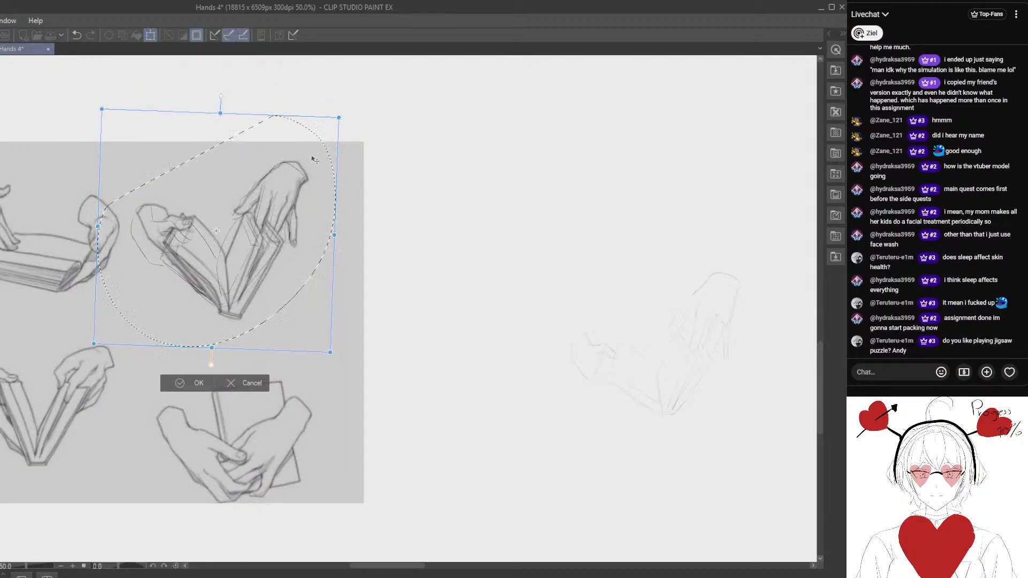
drag(313, 159, 303, 176)
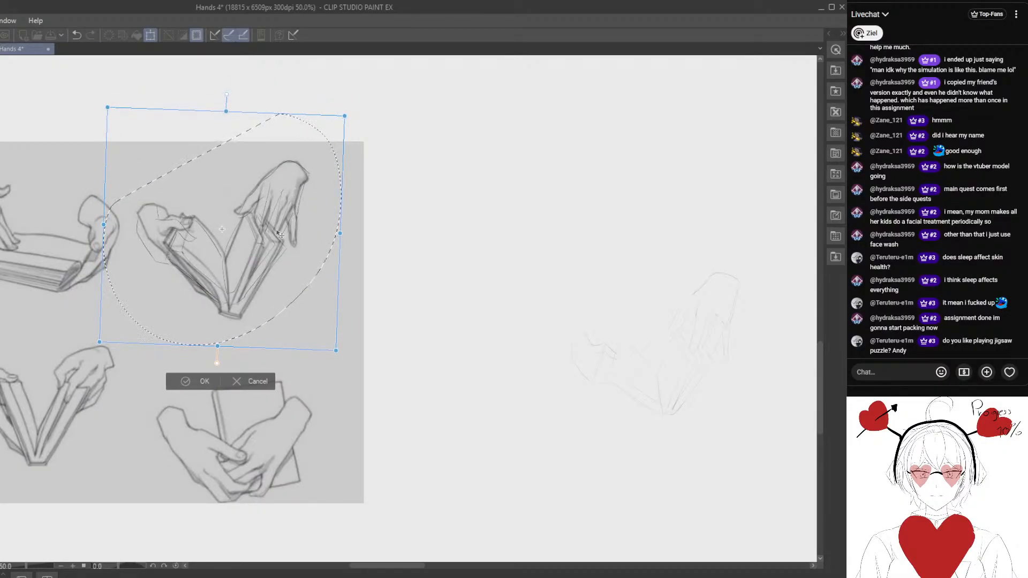
drag(279, 267, 282, 271)
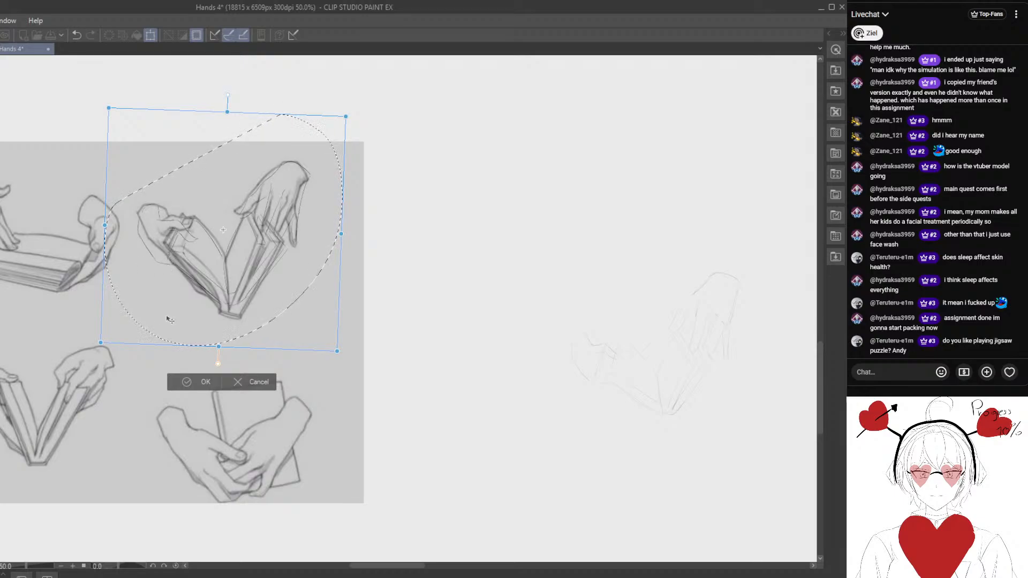
click(252, 389)
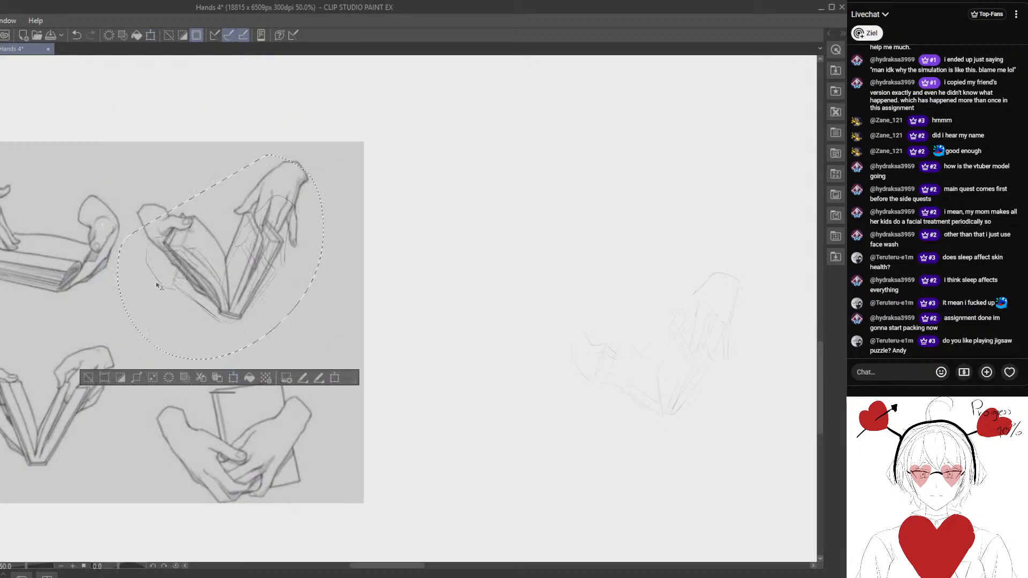
- Undo the sketch's move onto the reference and clear the selection
click(71, 40)
drag(474, 307, 357, 251)
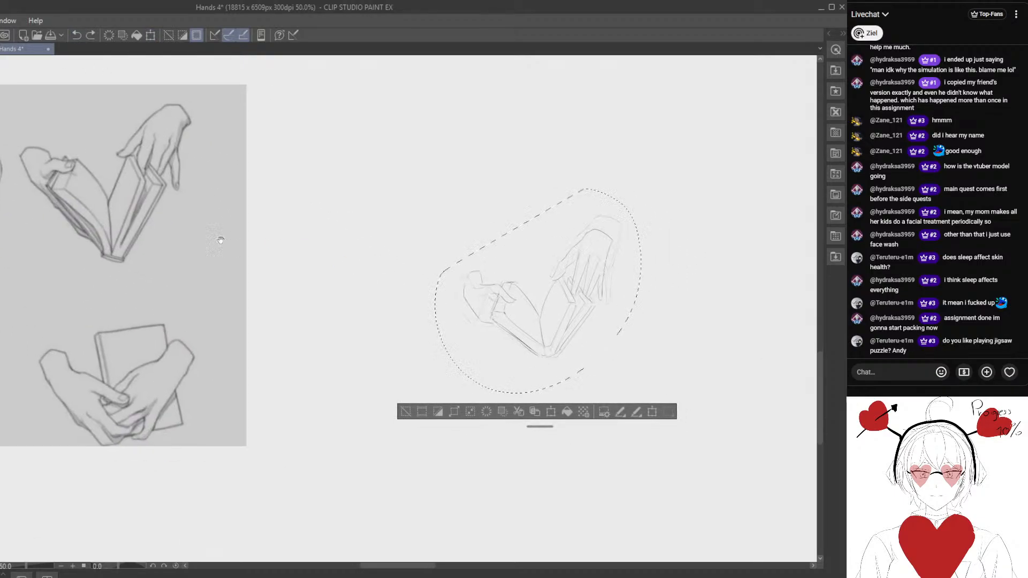
key(ctrl+plus)
drag(404, 281, 154, 254)
click(286, 468)
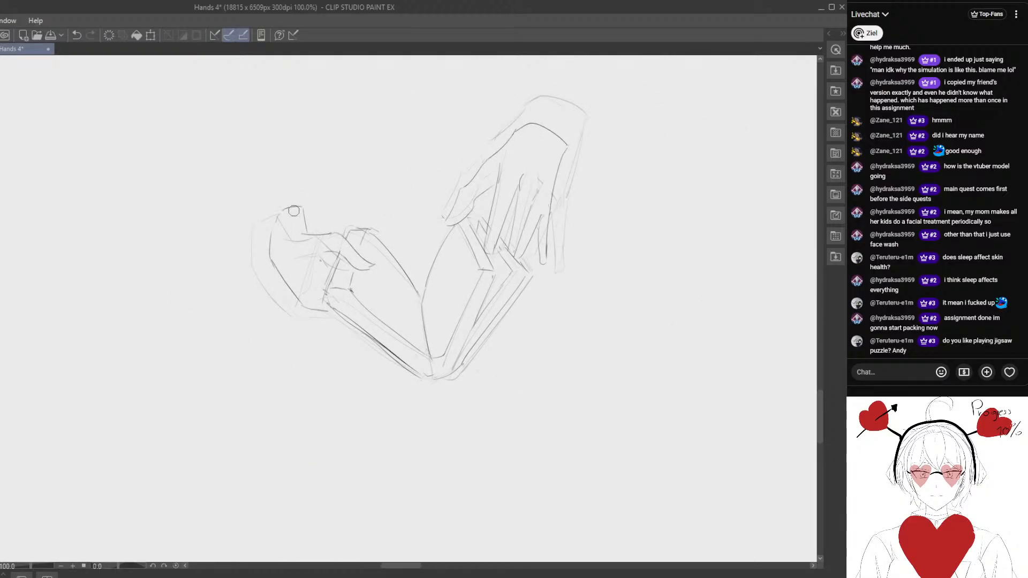
- Extend the left wrist's end line, erase the old outer hand contour, and redraw it straighter down to the book
drag(300, 209, 308, 211)
mouse_move(325, 246)
mouse_down()
mouse_move(300, 300)
mouse_move(284, 291)
mouse_move(288, 218)
mouse_move(267, 223)
mouse_move(305, 319)
mouse_up()
key(p)
key(e)
drag(267, 249, 308, 300)
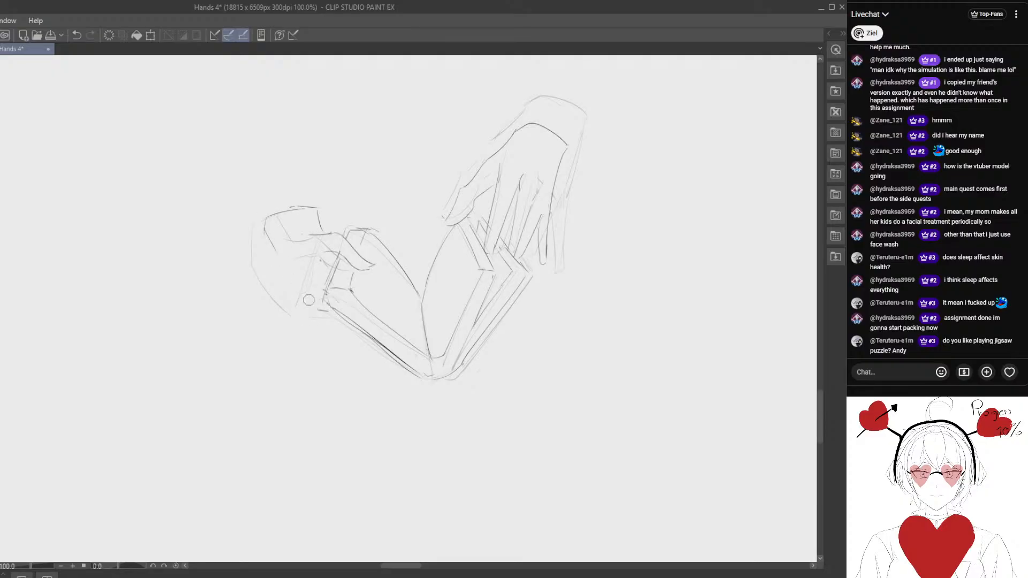
drag(263, 234, 325, 298)
- Lasso the lower end of the book's spine, shift it slightly downward, and deselect
drag(386, 367, 288, 327)
key(m)
mouse_move(290, 262)
mouse_down()
mouse_move(263, 271)
mouse_move(349, 285)
mouse_up()
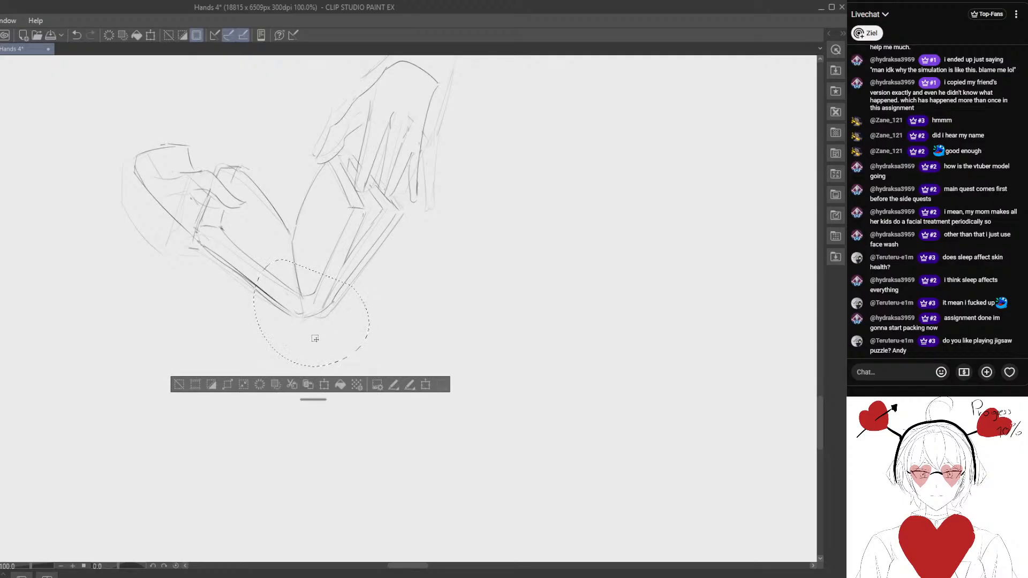
drag(321, 336, 327, 347)
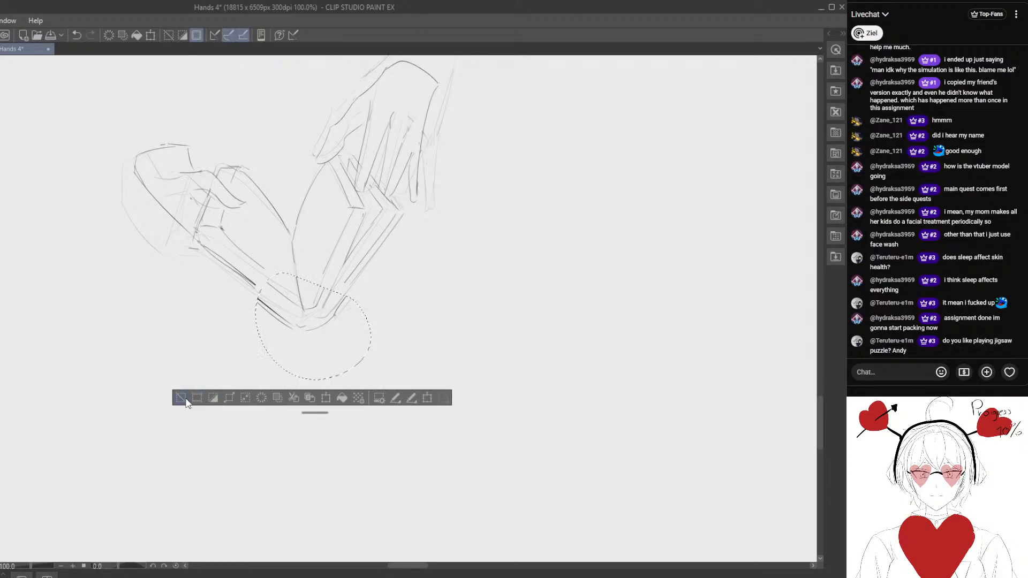
click(179, 400)
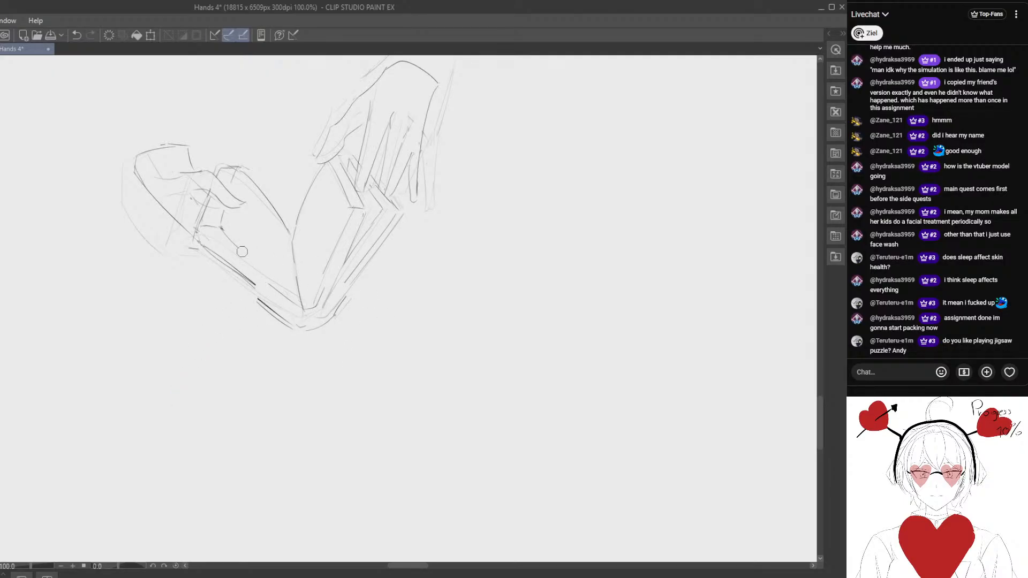
- Redraw the left page's lower edge and the left cover edge to reconnect them with the lowered spine
drag(220, 228, 283, 300)
key(ctrl+z)
drag(251, 286, 245, 299)
drag(214, 241, 288, 318)
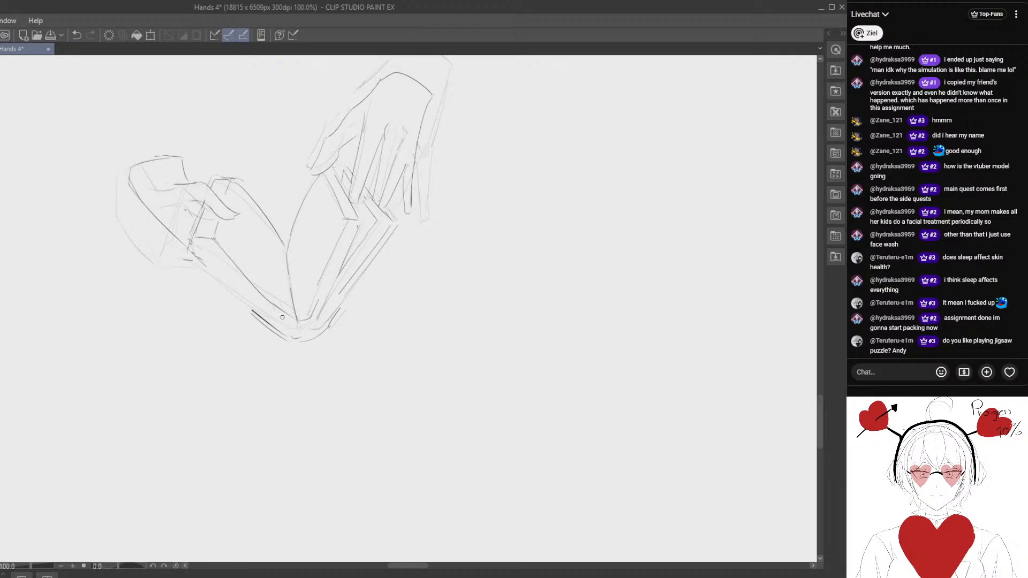
drag(195, 254, 261, 319)
- Redraw the right cover and page edges down to the spine and clean up their junction
mouse_move(328, 316)
mouse_down()
mouse_move(379, 250)
mouse_move(328, 330)
mouse_up()
key(ctrl+z)
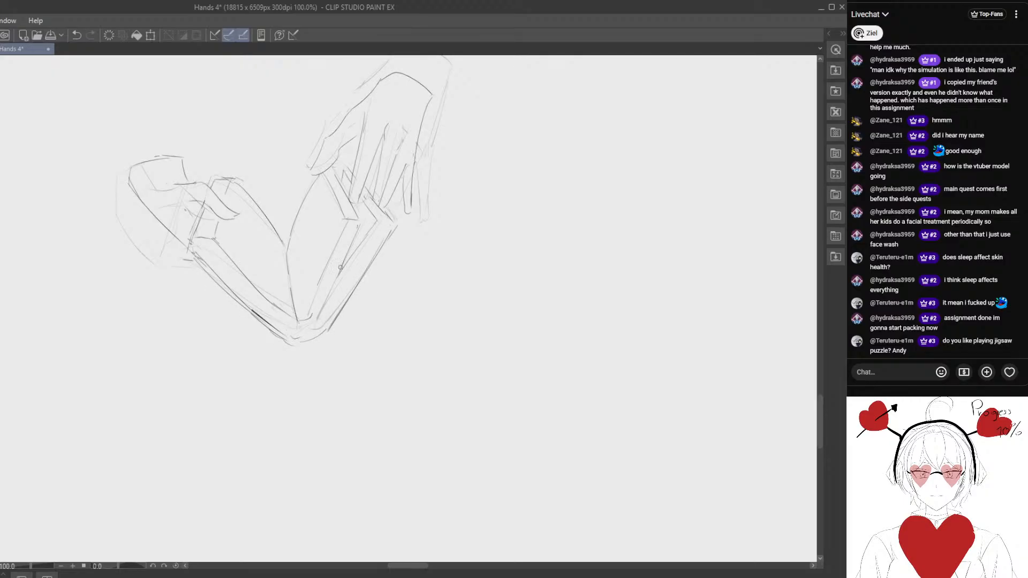
mouse_move(324, 270)
mouse_down()
mouse_move(308, 315)
mouse_move(320, 332)
mouse_up()
key(e)
key(p)
- Lasso the revised hand-and-book sketch and place it over its reference drawing for another comparison
scroll(305, 364, down, 2)
key(m)
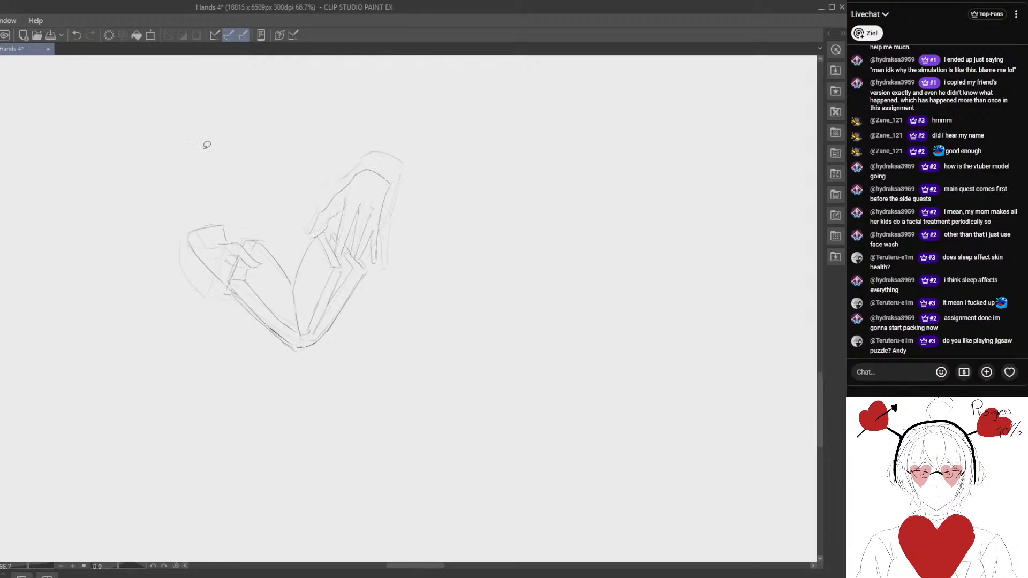
drag(198, 154, 443, 122)
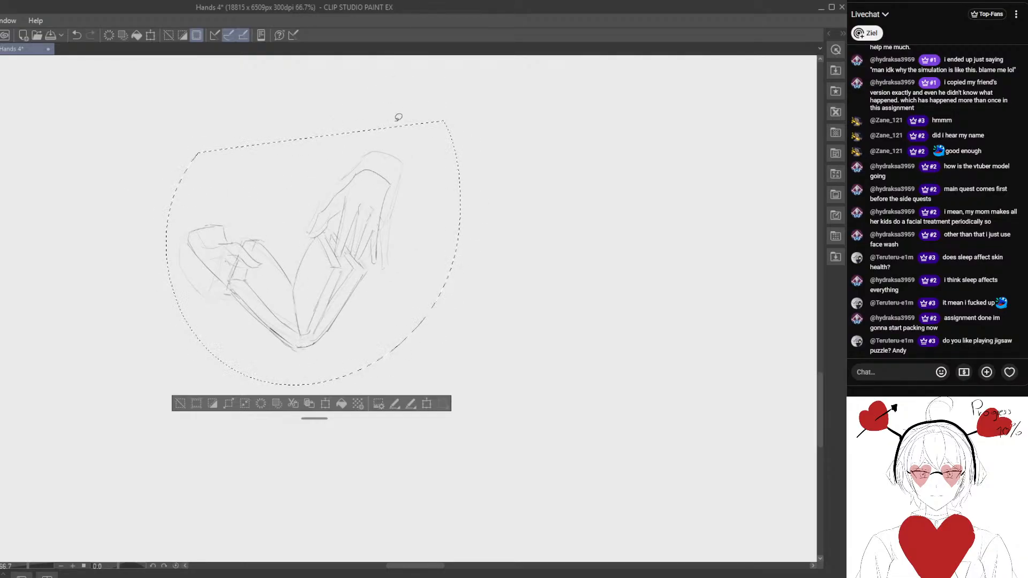
key(k)
drag(292, 312, 66, 312)
mouse_move(197, 312)
mouse_down()
mouse_move(412, 353)
mouse_move(179, 332)
mouse_up()
mouse_move(183, 316)
mouse_down()
mouse_move(318, 359)
mouse_move(217, 247)
mouse_up()
mouse_move(211, 248)
mouse_down()
mouse_move(275, 332)
mouse_move(234, 322)
mouse_up()
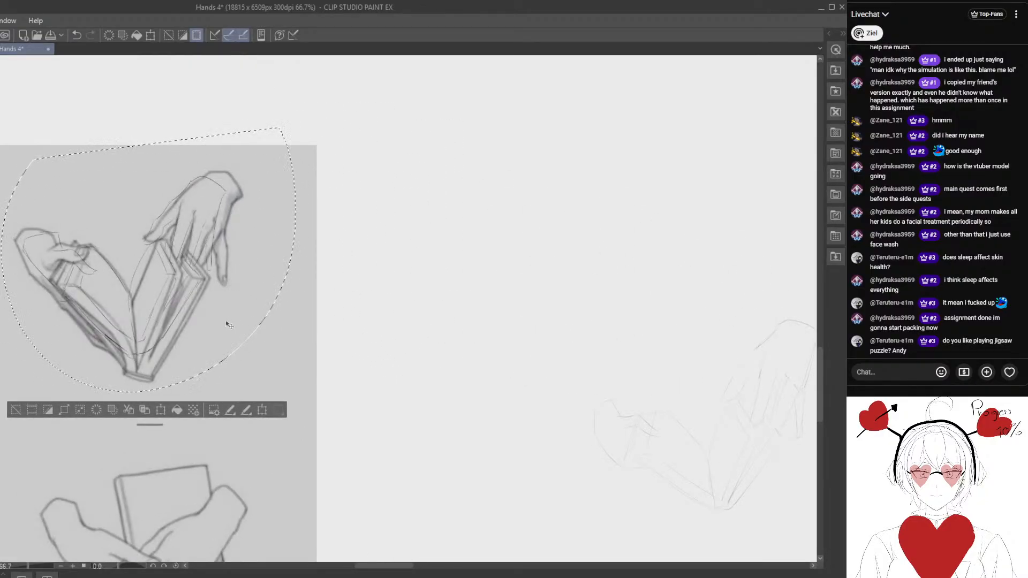
- Enlarge, rotate and align the revised sketch over the reference to check it, then cancel the transformation
key(ctrl+t)
drag(298, 127, 340, 89)
drag(298, 178, 282, 203)
drag(411, 218, 423, 235)
drag(263, 319, 264, 318)
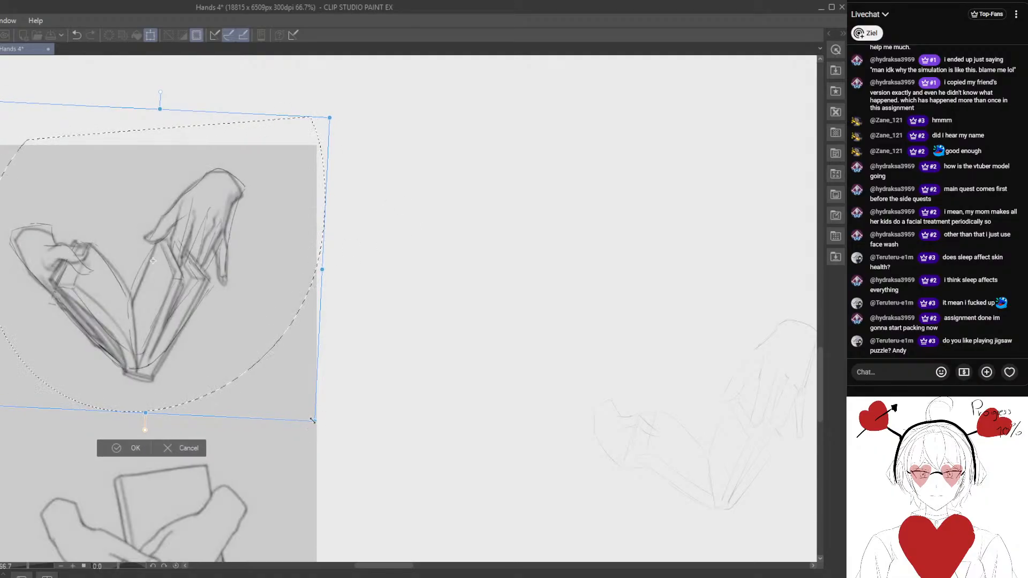
drag(312, 420, 317, 426)
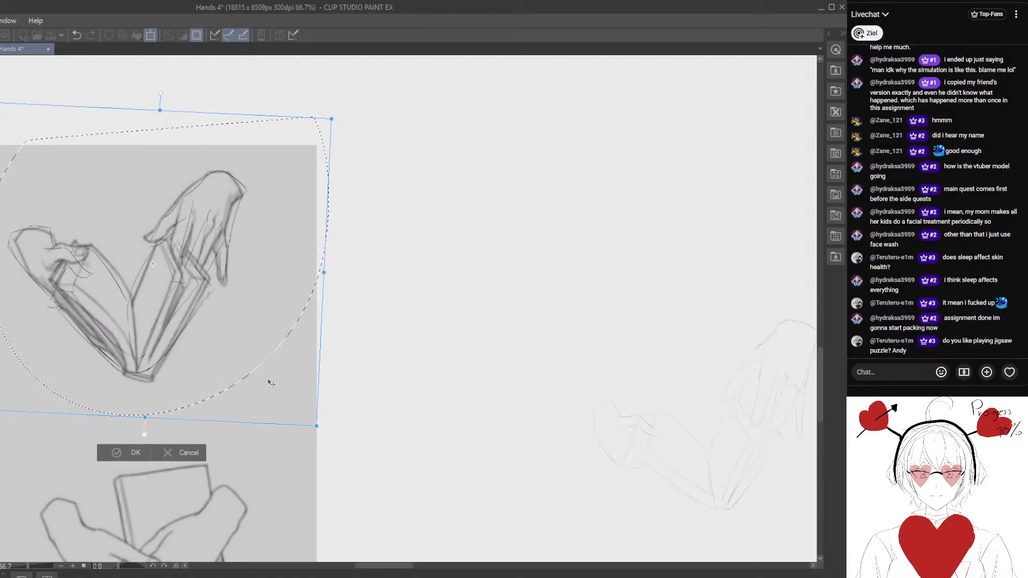
drag(268, 380, 260, 386)
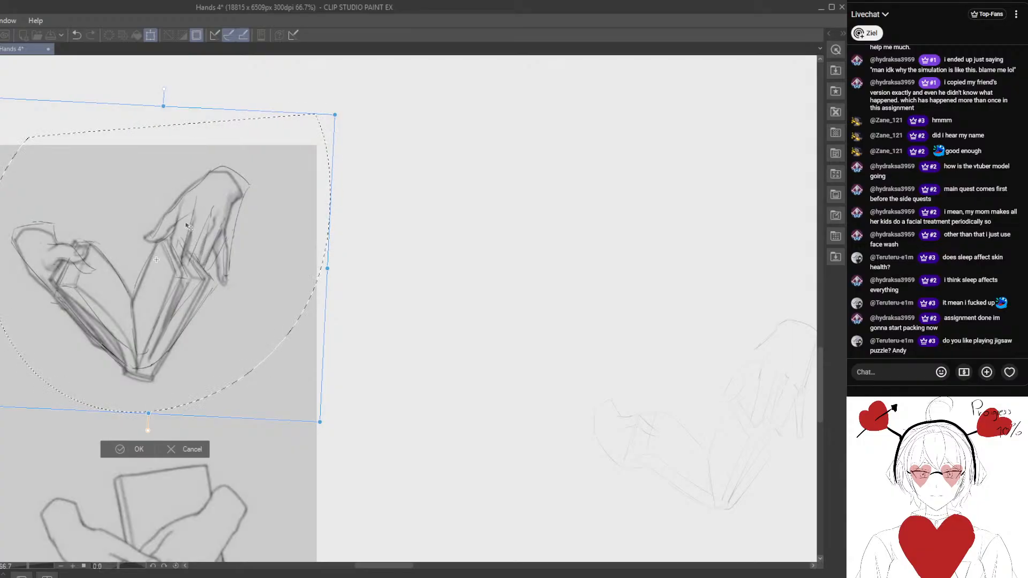
click(188, 449)
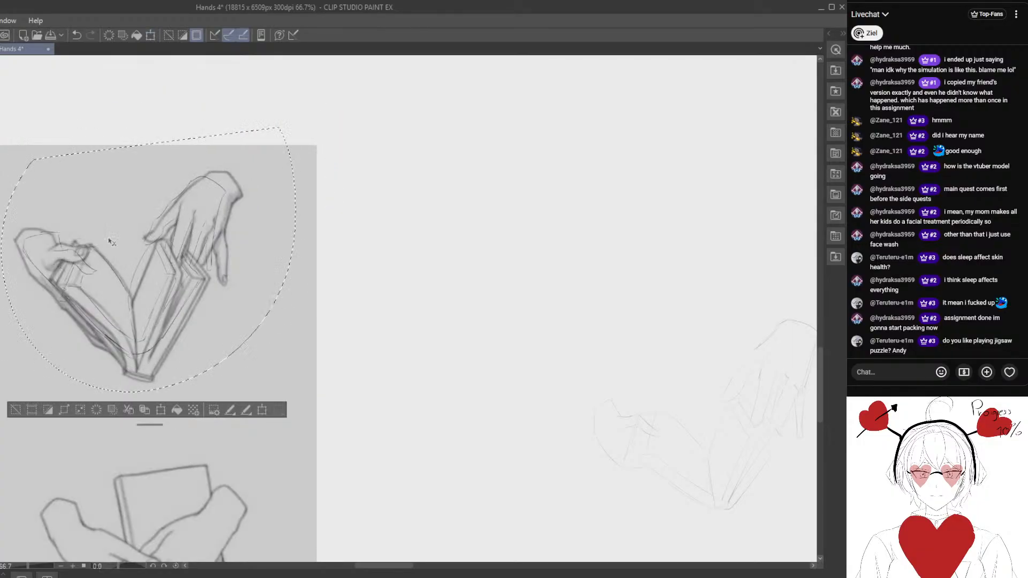
- Return the revised sketch to its original place beside the reference and deselect it
drag(463, 281, 166, 206)
scroll(239, 205, up, 5)
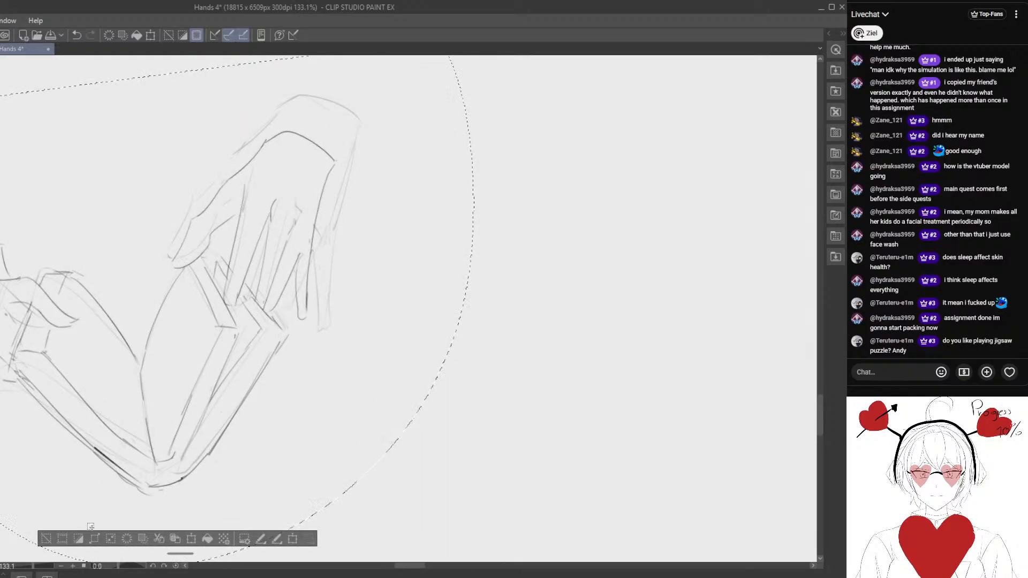
click(48, 538)
- Redraw the upper hand's index finger lines, then lasso the outer fingers, shift them slightly inward, and deselect
mouse_move(246, 197)
mouse_down()
mouse_move(228, 279)
mouse_move(264, 214)
mouse_move(235, 216)
mouse_move(226, 232)
mouse_move(232, 185)
mouse_move(215, 267)
mouse_move(218, 291)
mouse_up()
drag(255, 195, 233, 291)
mouse_move(268, 192)
mouse_down()
mouse_move(256, 260)
mouse_move(351, 285)
mouse_move(332, 182)
mouse_up()
drag(316, 285, 305, 277)
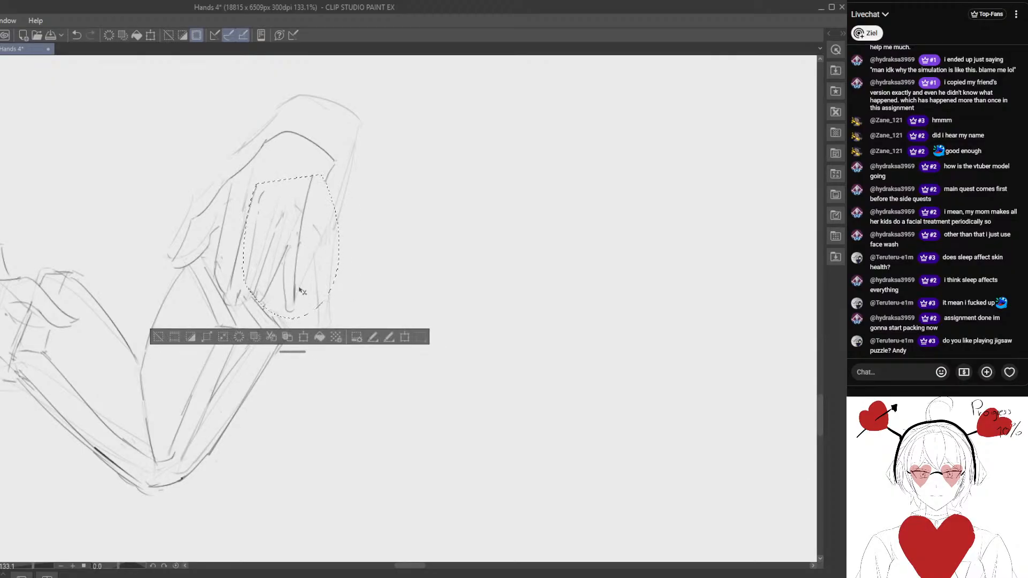
click(159, 336)
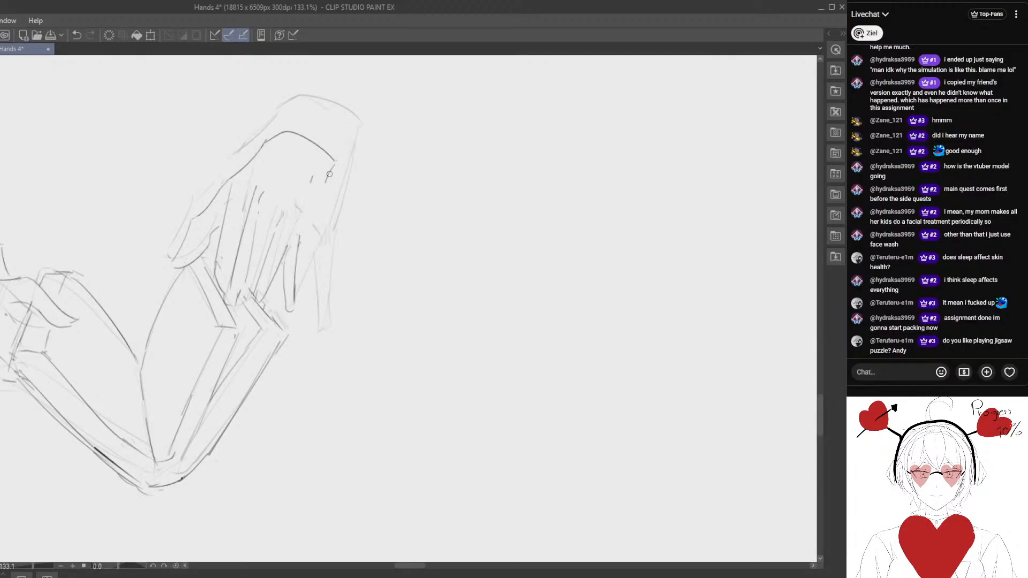
- Connect the upper hand's outer edge from wrist to little finger, and clean up and redraw the middle finger lines
mouse_move(333, 159)
mouse_down()
mouse_move(312, 190)
mouse_move(279, 288)
mouse_move(260, 229)
mouse_move(278, 214)
mouse_move(263, 213)
mouse_move(248, 274)
mouse_up()
key(e)
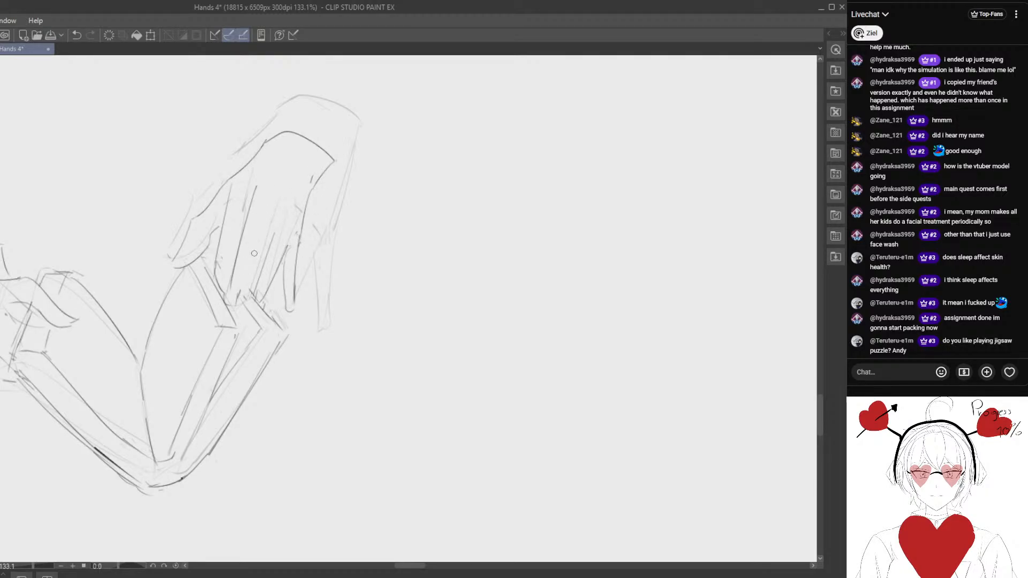
drag(275, 236, 257, 285)
key(p)
drag(277, 214, 255, 278)
drag(256, 214, 248, 294)
- Erase stray lines around the fingertips and redraw the finger ends and the page edge beneath them
key(e)
mouse_move(255, 211)
mouse_down()
mouse_move(244, 283)
mouse_move(261, 310)
mouse_move(243, 343)
mouse_move(229, 331)
mouse_move(226, 283)
mouse_move(239, 313)
mouse_move(251, 299)
mouse_move(228, 279)
mouse_move(249, 307)
mouse_up()
key(p)
key(e)
key(p)
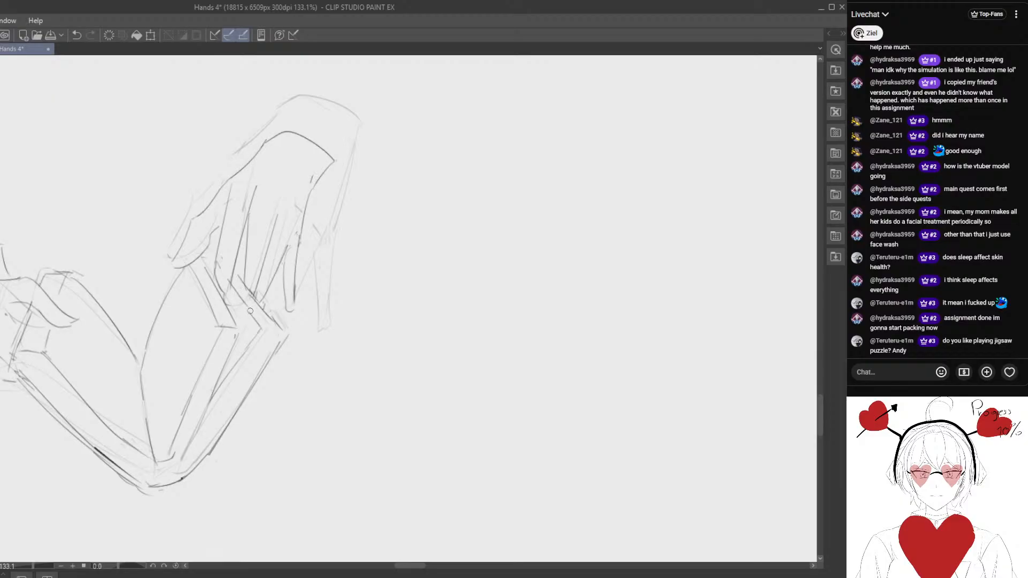
- Refine the ring and little finger lines of the upper hand, erasing excess strokes near the knuckles
key(e)
drag(301, 229, 289, 310)
key(p)
drag(298, 230, 286, 251)
key(e)
drag(280, 215, 270, 234)
scroll(276, 236, up, 2)
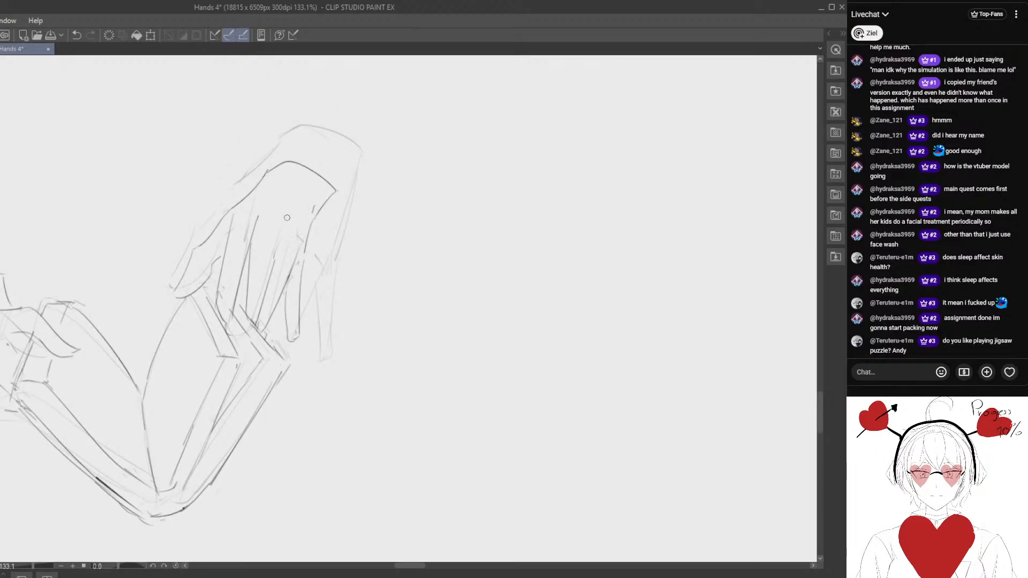
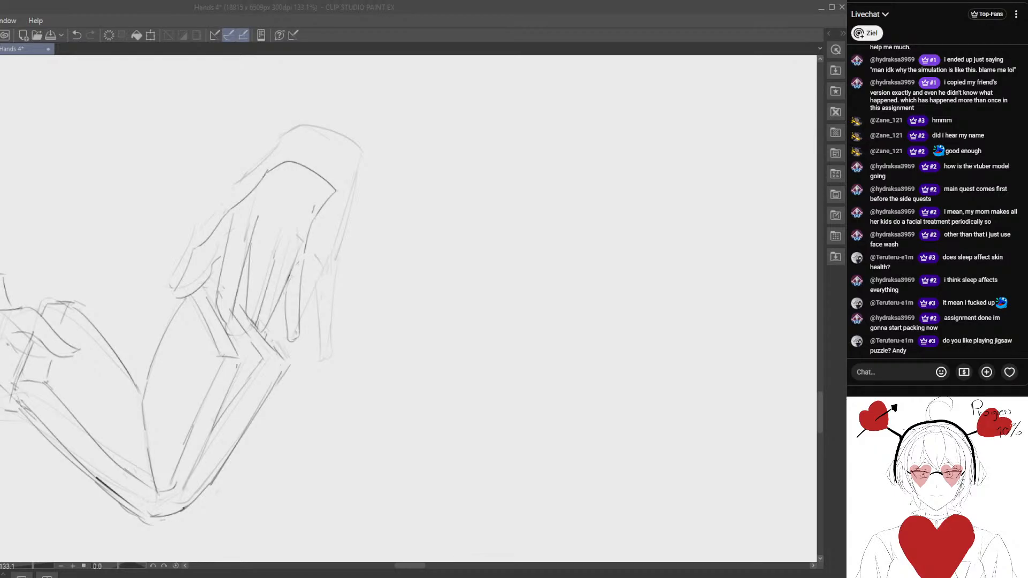
- Lasso the finished V-shaped book sketch, move it next to the earlier pose sketches, and deselect it
click(190, 391)
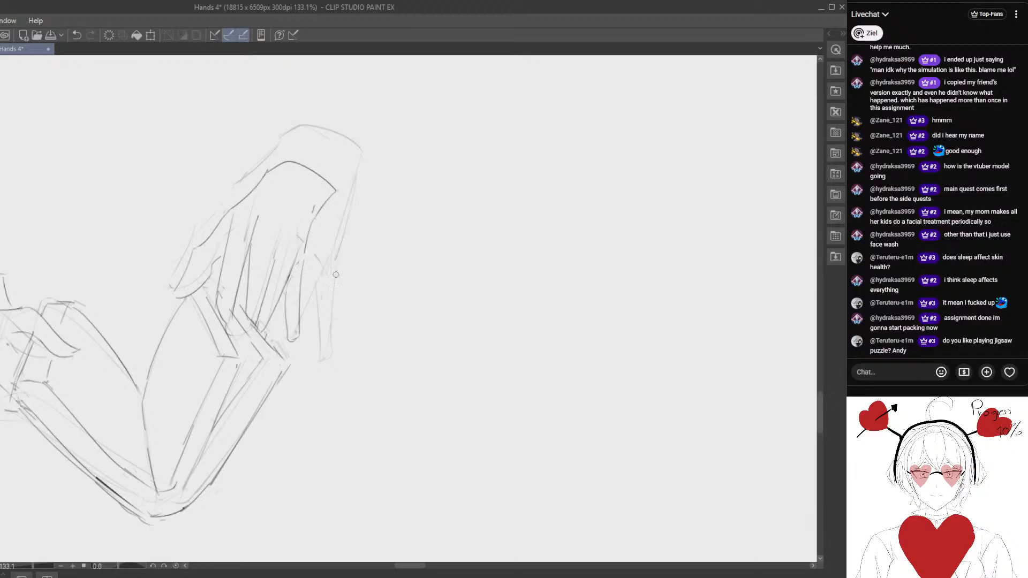
scroll(322, 192, down, 4)
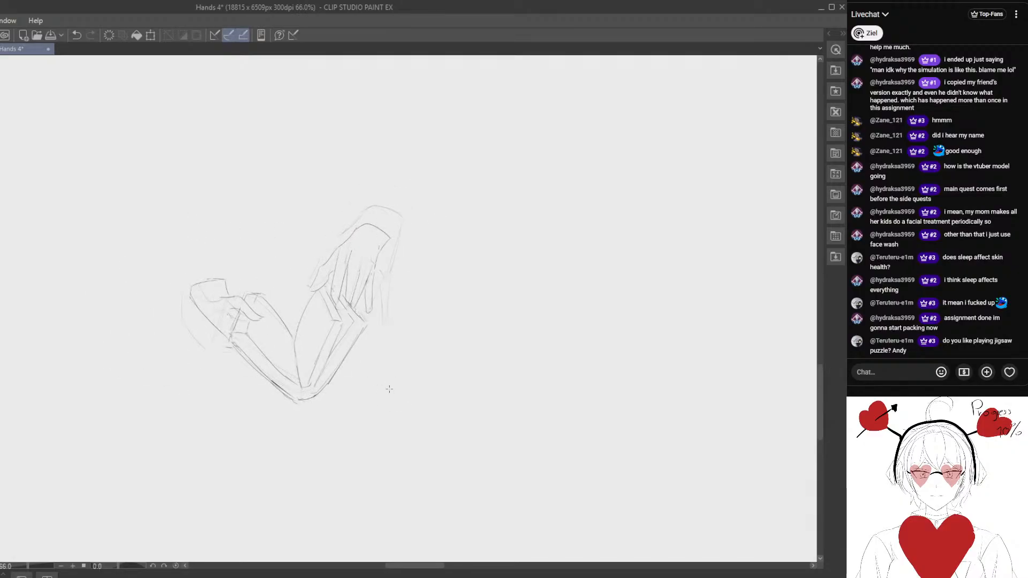
scroll(331, 363, down, 1)
mouse_move(254, 219)
mouse_down()
mouse_move(441, 255)
mouse_move(407, 223)
mouse_up()
mouse_move(256, 269)
mouse_down()
mouse_move(364, 370)
mouse_move(372, 337)
mouse_move(306, 309)
mouse_up()
scroll(364, 370, down, 2)
drag(230, 307, 483, 392)
scroll(524, 421, down, 2)
scroll(523, 421, down, 1)
mouse_move(594, 413)
mouse_down()
mouse_move(361, 299)
mouse_move(272, 274)
mouse_up()
mouse_move(229, 287)
mouse_down()
mouse_move(399, 312)
mouse_move(620, 377)
mouse_move(651, 301)
mouse_move(634, 351)
mouse_up()
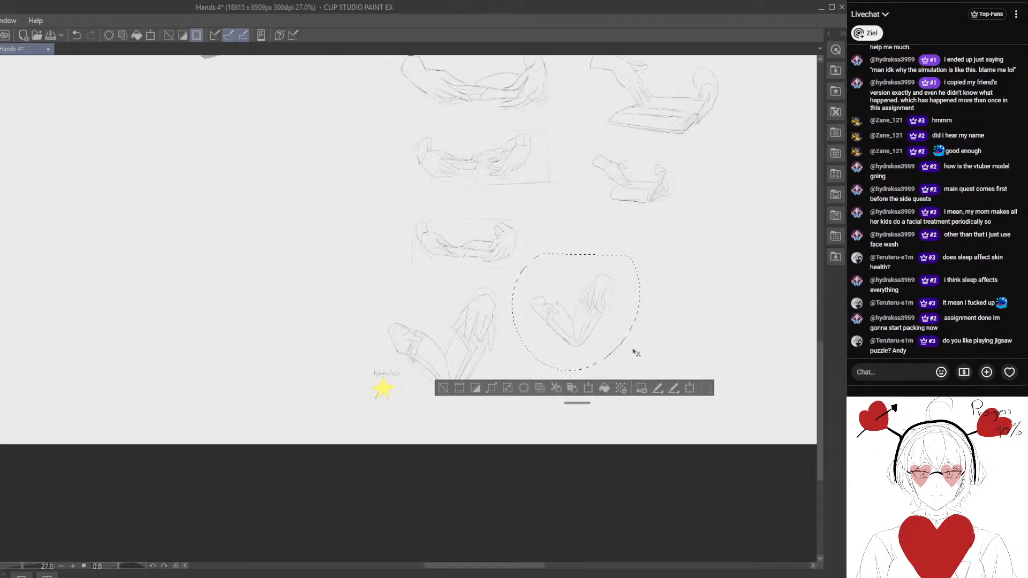
click(444, 390)
- Examine the lower row of hand-and-book poses on the reference sheet
mouse_move(214, 357)
mouse_down()
mouse_move(227, 352)
mouse_move(439, 428)
mouse_up()
drag(173, 349, 351, 398)
mouse_move(26, 379)
mouse_down()
mouse_move(184, 342)
mouse_move(323, 344)
mouse_up()
mouse_move(257, 346)
mouse_down()
mouse_move(269, 368)
mouse_move(322, 364)
mouse_up()
scroll(343, 329, up, 6)
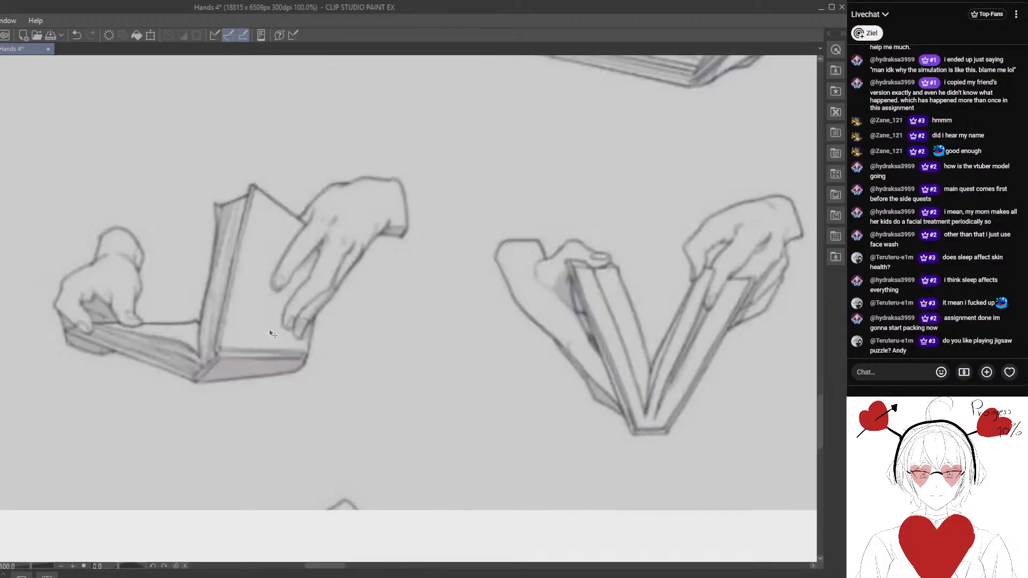
drag(184, 321, 323, 314)
scroll(241, 332, down, 2)
drag(235, 317, 391, 316)
drag(194, 322, 408, 367)
scroll(409, 367, down, 3)
drag(469, 348, 350, 459)
scroll(359, 422, down, 3)
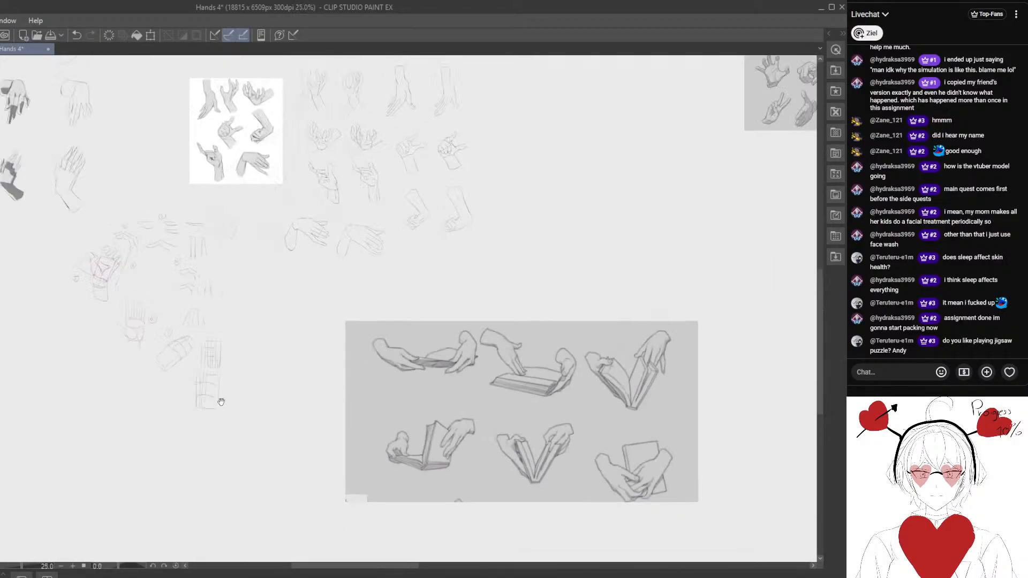
drag(74, 234, 219, 226)
mouse_move(261, 195)
mouse_down()
mouse_move(238, 202)
mouse_move(406, 369)
mouse_move(401, 262)
mouse_move(306, 381)
mouse_move(321, 331)
mouse_move(353, 299)
mouse_up()
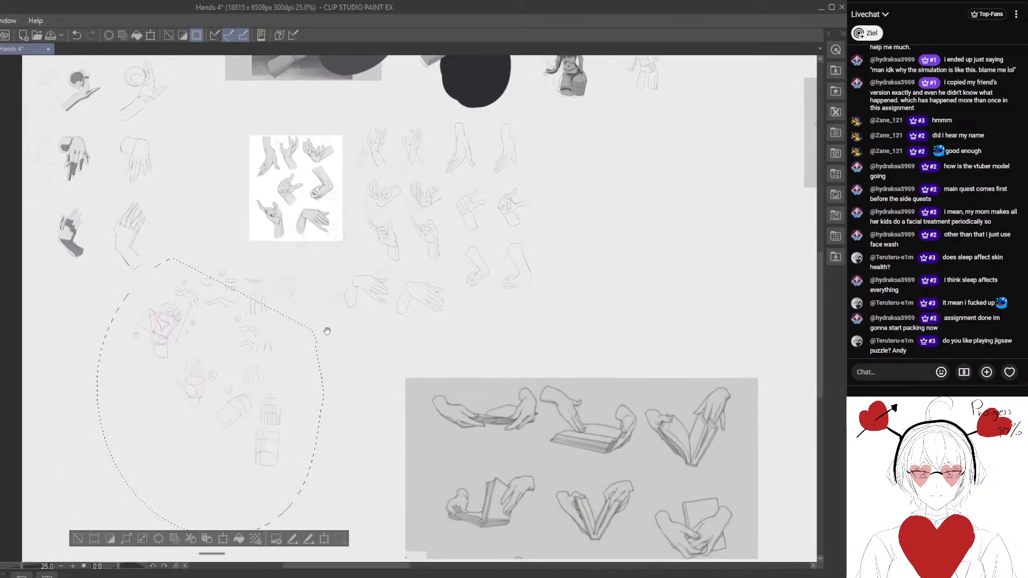
click(78, 538)
drag(168, 444, 179, 420)
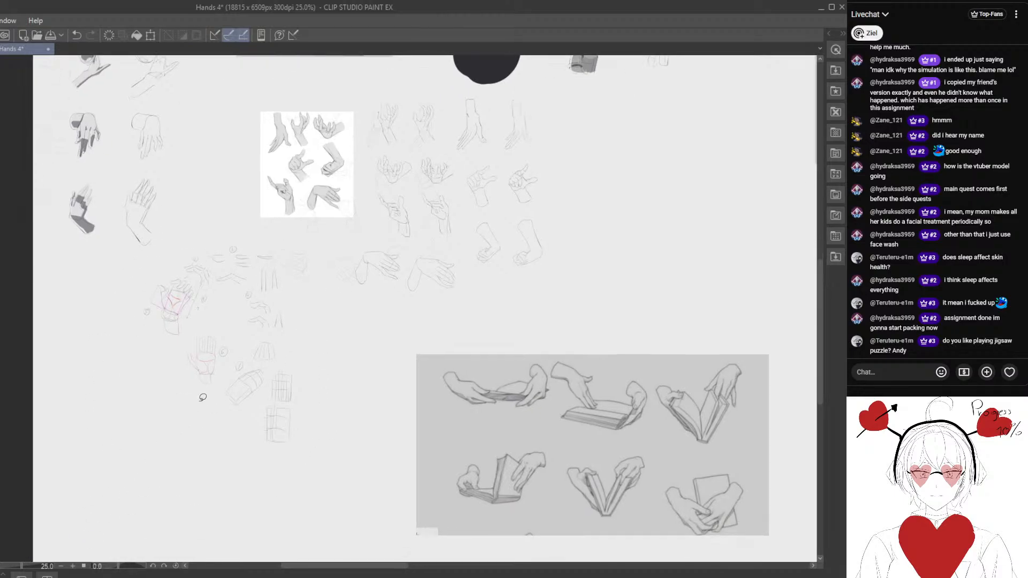
- Extend the canvas downward to a height of 9754 px
scroll(201, 398, down, 3)
drag(342, 360, 139, 372)
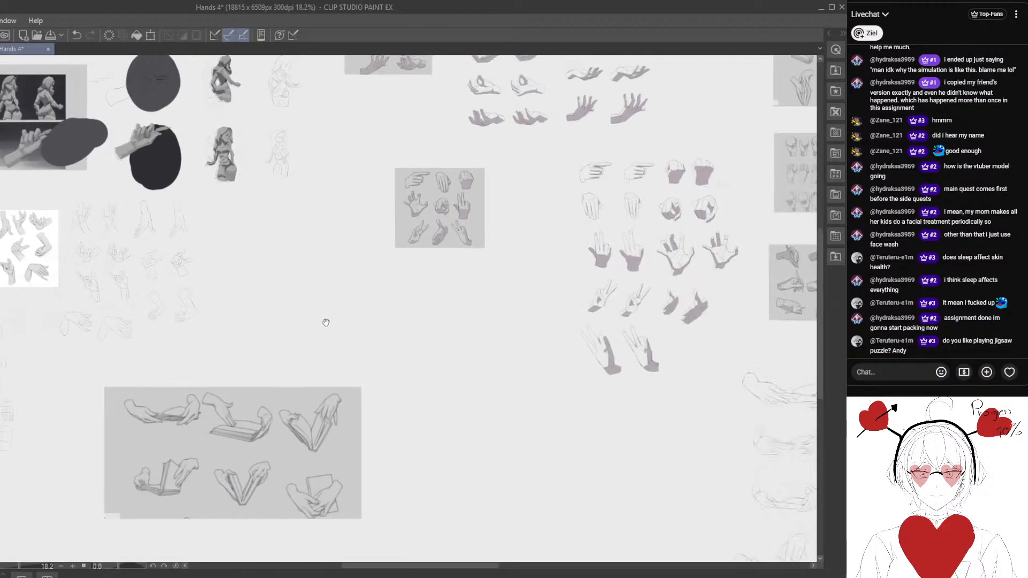
scroll(253, 390, down, 3)
mouse_move(405, 310)
mouse_down()
mouse_move(252, 390)
mouse_move(332, 286)
mouse_move(346, 221)
mouse_up()
scroll(291, 367, down, 6)
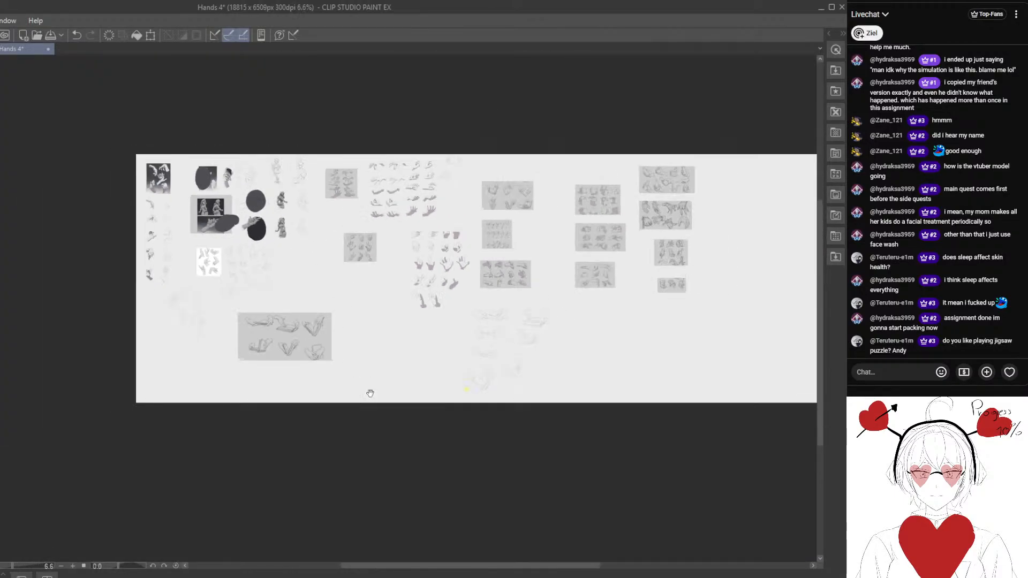
drag(370, 392, 310, 288)
key(ctrl+alt+c)
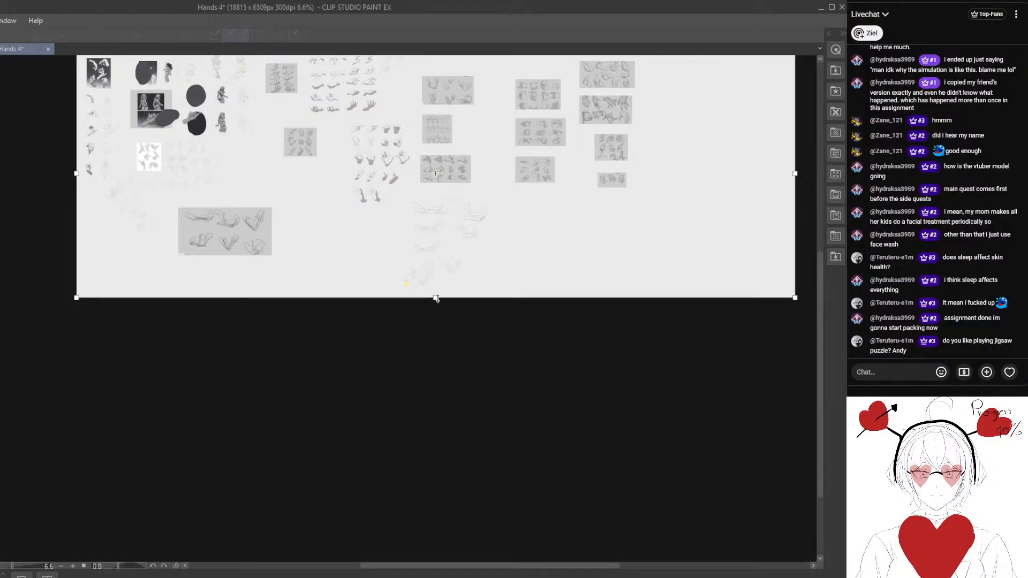
drag(435, 297, 435, 422)
key(Return)
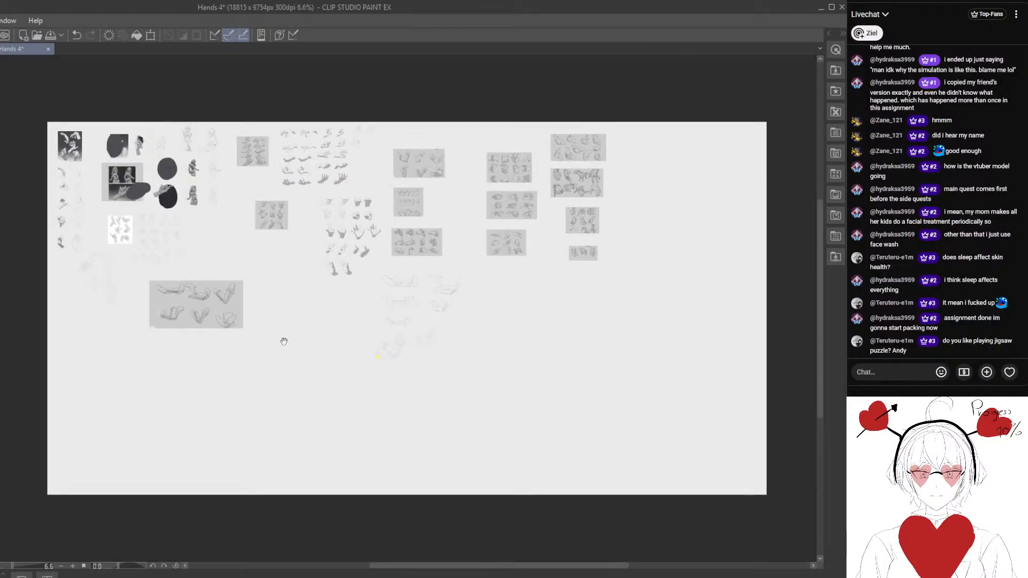
- Block in the upright half of the half-open book and the right hand's upper contour beside the reference sheet
drag(267, 346, 391, 291)
scroll(331, 285, up, 6)
scroll(332, 286, up, 2)
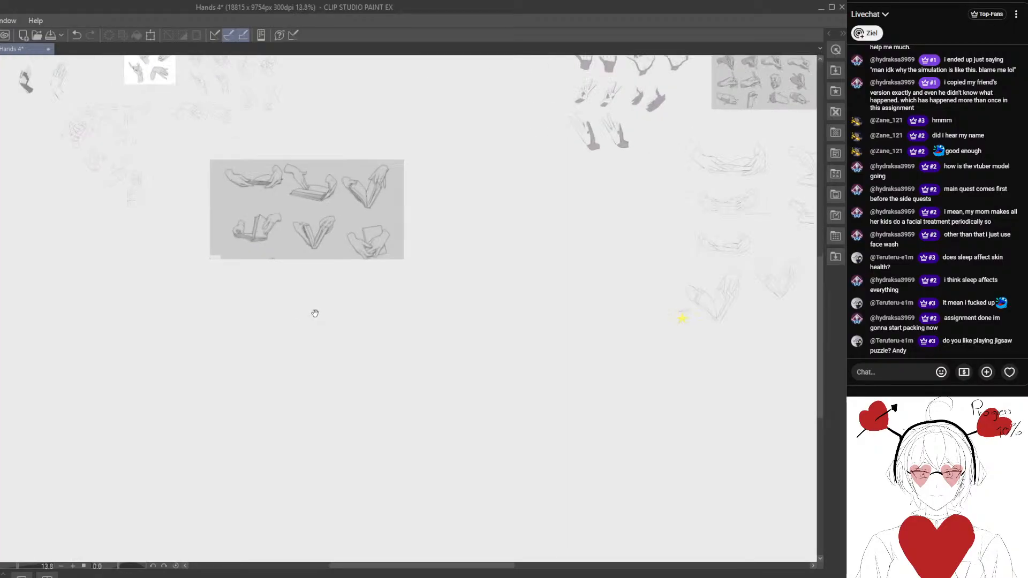
drag(314, 312, 502, 346)
key(ctrl+alt+0)
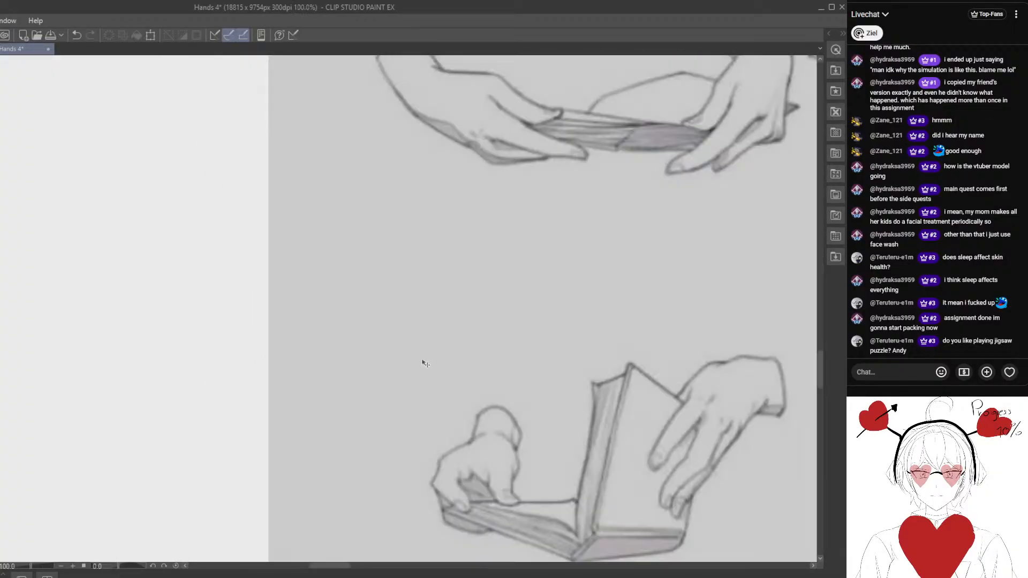
scroll(328, 411, down, 2)
drag(330, 412, 417, 314)
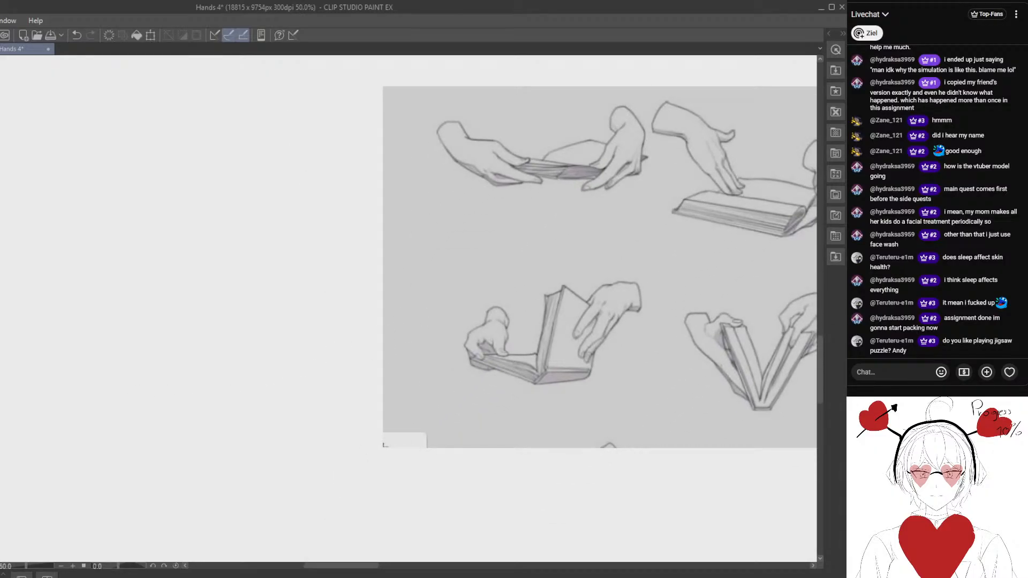
mouse_move(300, 340)
mouse_down()
mouse_move(312, 276)
mouse_move(275, 266)
mouse_up()
mouse_move(186, 273)
mouse_down()
mouse_move(201, 284)
mouse_move(155, 223)
mouse_move(198, 219)
mouse_up()
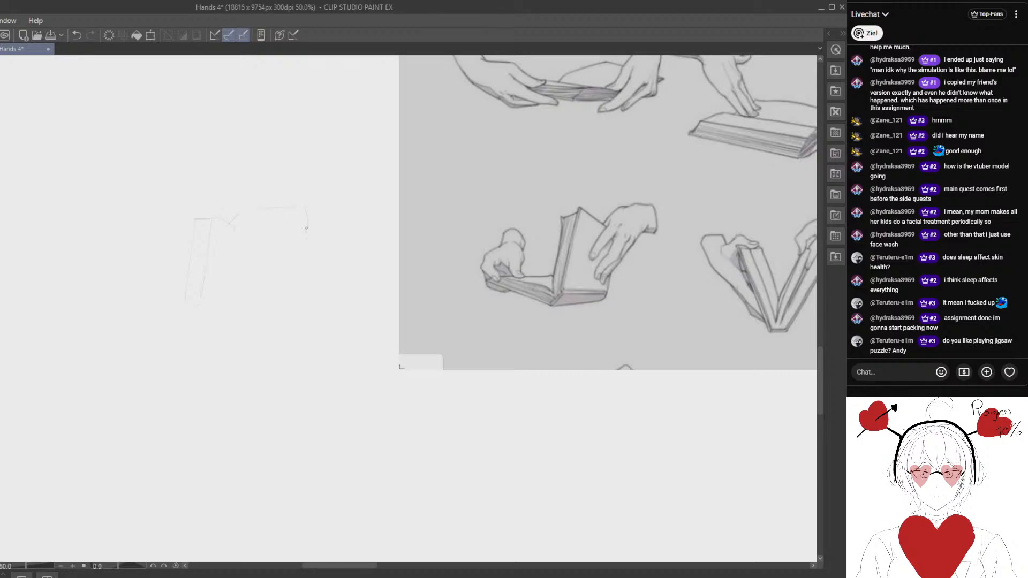
drag(257, 209, 292, 204)
mouse_move(281, 214)
mouse_down()
mouse_move(289, 206)
mouse_move(215, 229)
mouse_move(202, 285)
mouse_up()
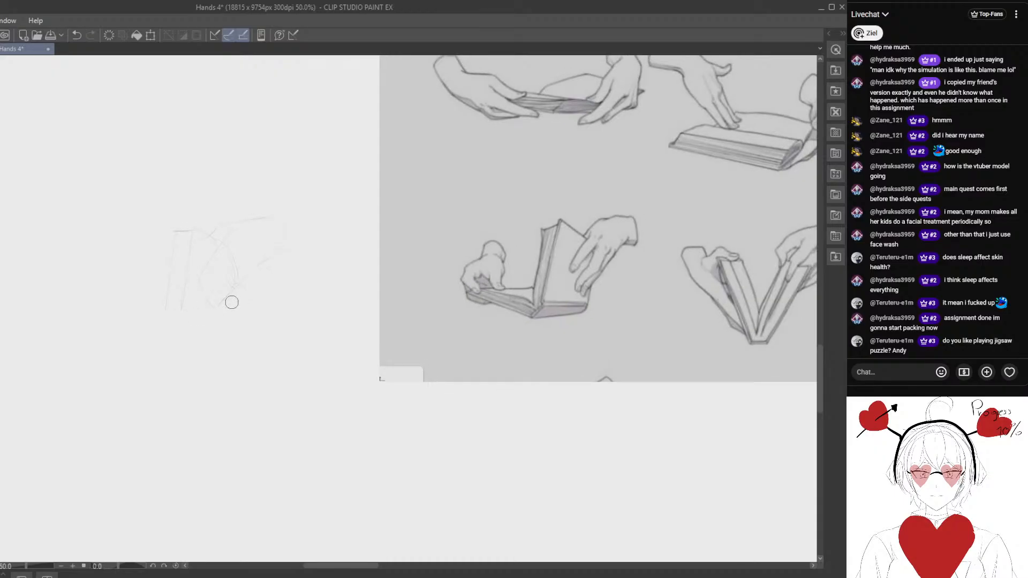
- Erase and redraw the book's upright edges, and sketch the bottom edge beneath the upright cover
mouse_move(180, 336)
mouse_down()
mouse_move(205, 317)
mouse_move(200, 224)
mouse_up()
key(e)
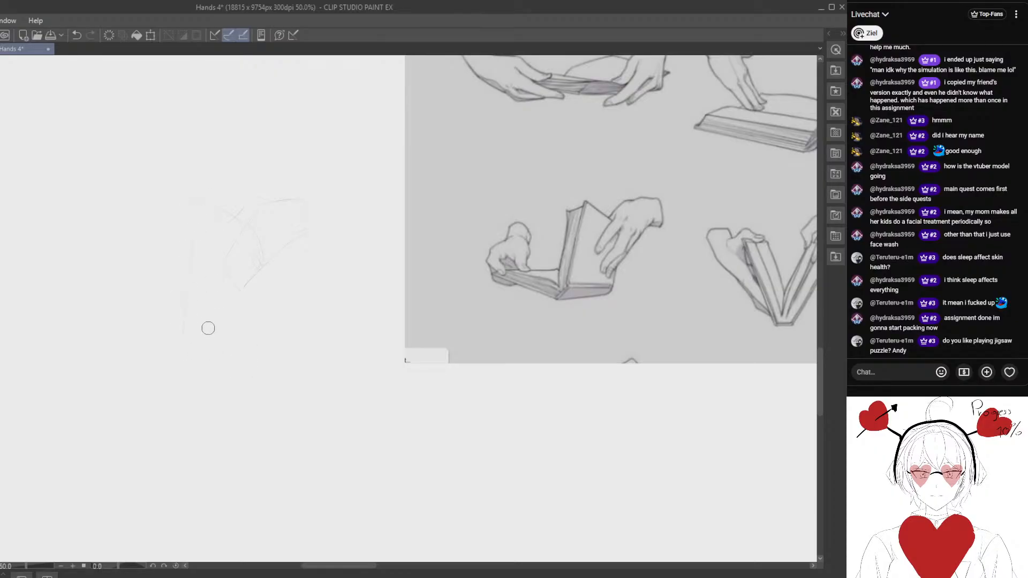
drag(195, 317, 253, 329)
key(ctrl+z)
drag(245, 324, 256, 313)
drag(187, 331, 229, 337)
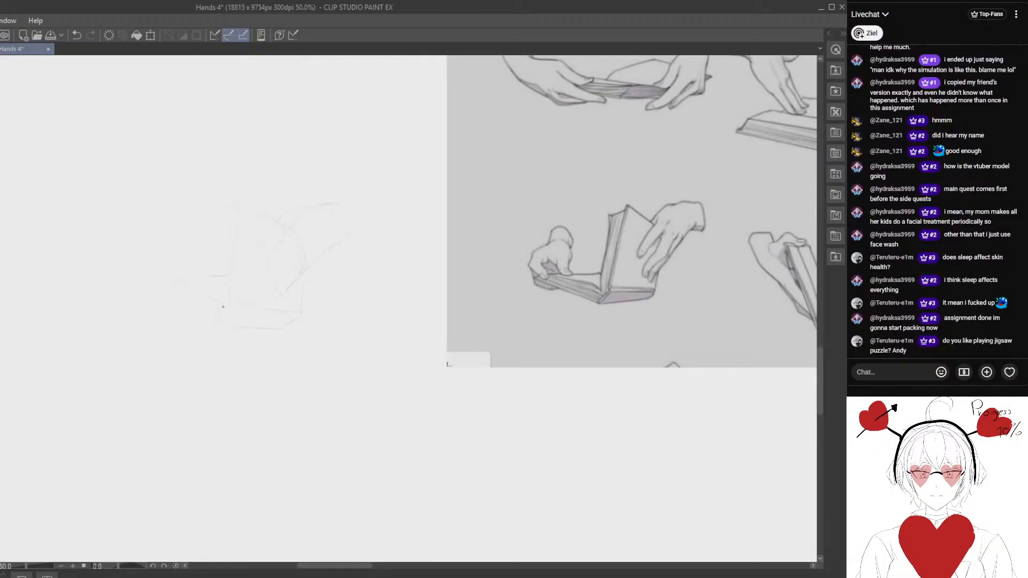
- Sketch the flat half of the book extending from the spine and rough in the left hand holding its end
drag(172, 306, 222, 325)
drag(191, 259, 201, 266)
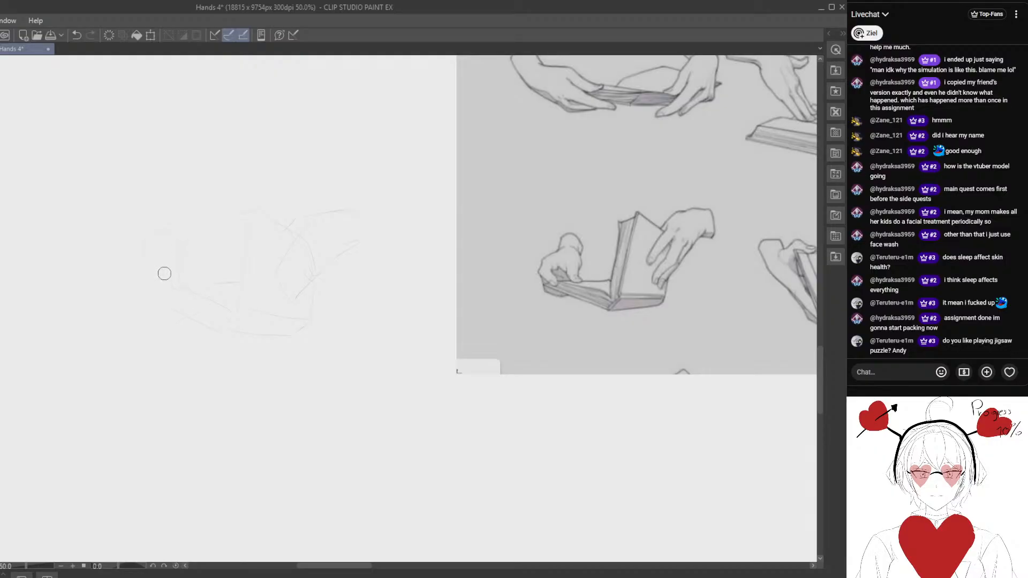
drag(144, 298, 162, 289)
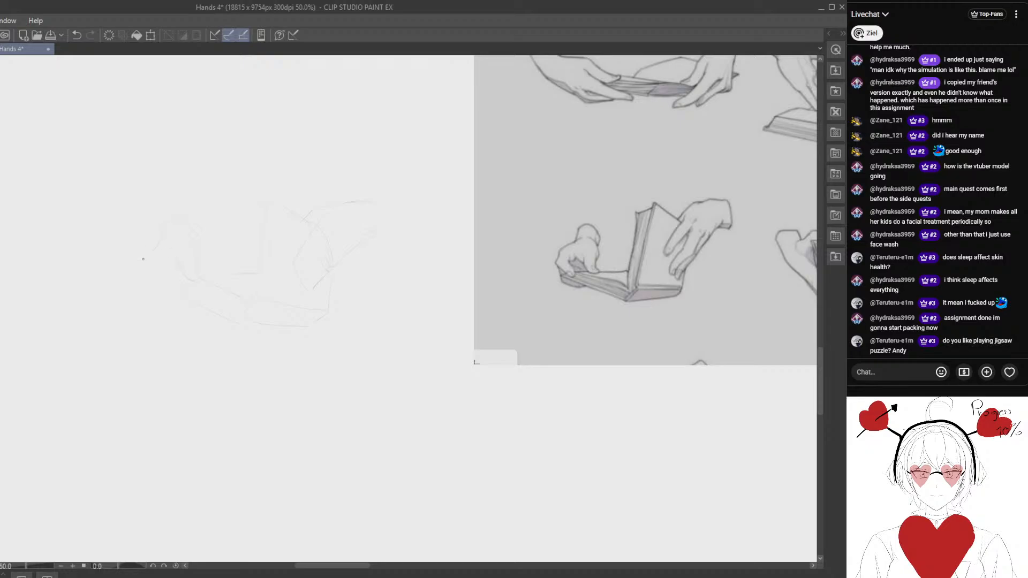
key(e)
drag(148, 284, 156, 291)
key(p)
drag(217, 279, 206, 286)
drag(226, 217, 225, 207)
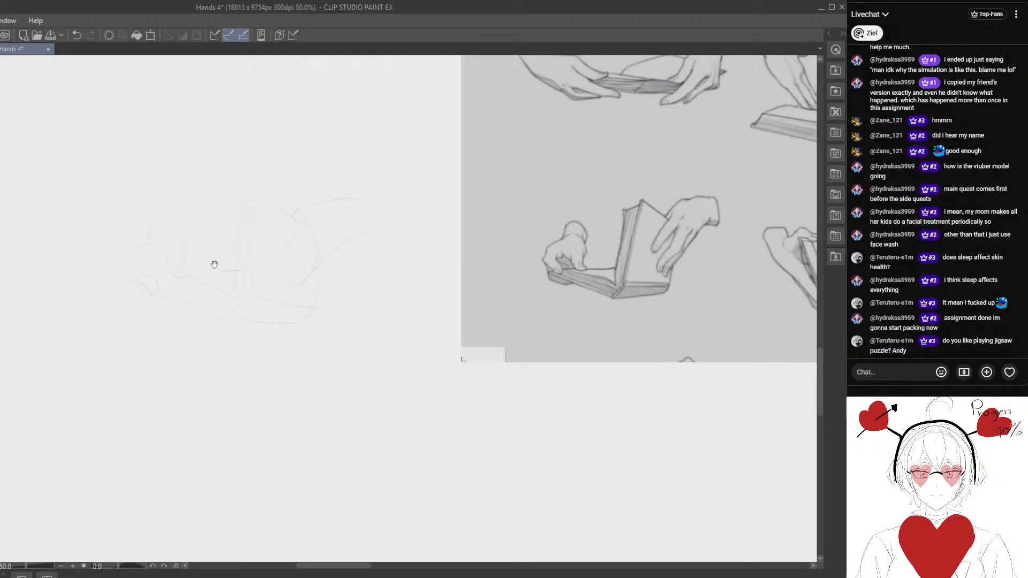
- Clean up the lines around the left hand and draw the flat page's upper edge towards the spine
key(e)
mouse_move(214, 265)
mouse_down()
mouse_move(228, 257)
mouse_move(224, 277)
mouse_move(247, 293)
mouse_up()
key(p)
key(e)
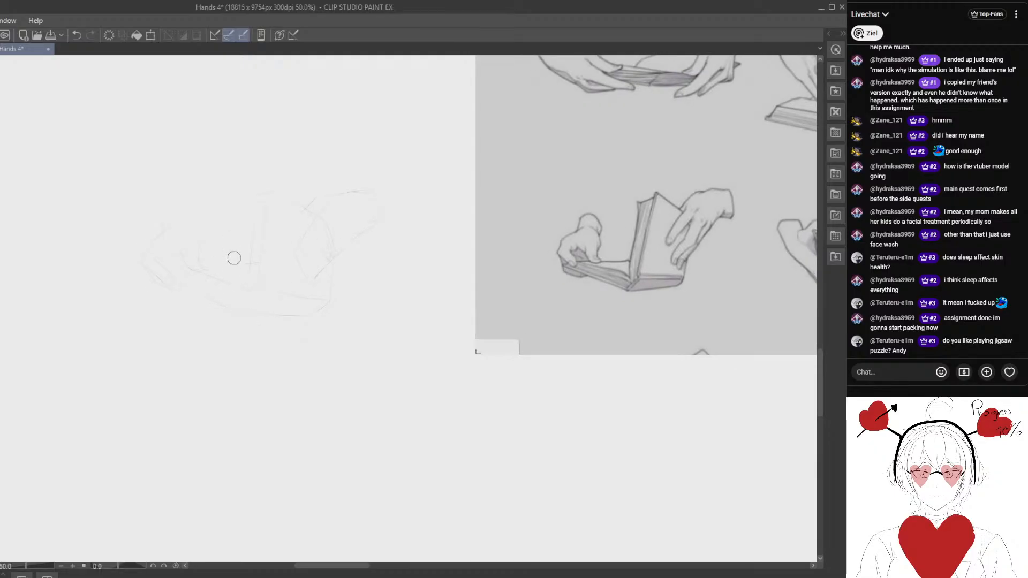
mouse_move(234, 256)
mouse_down()
mouse_move(260, 265)
mouse_move(208, 305)
mouse_move(197, 333)
mouse_move(199, 295)
mouse_up()
key(p)
key(e)
key(space)
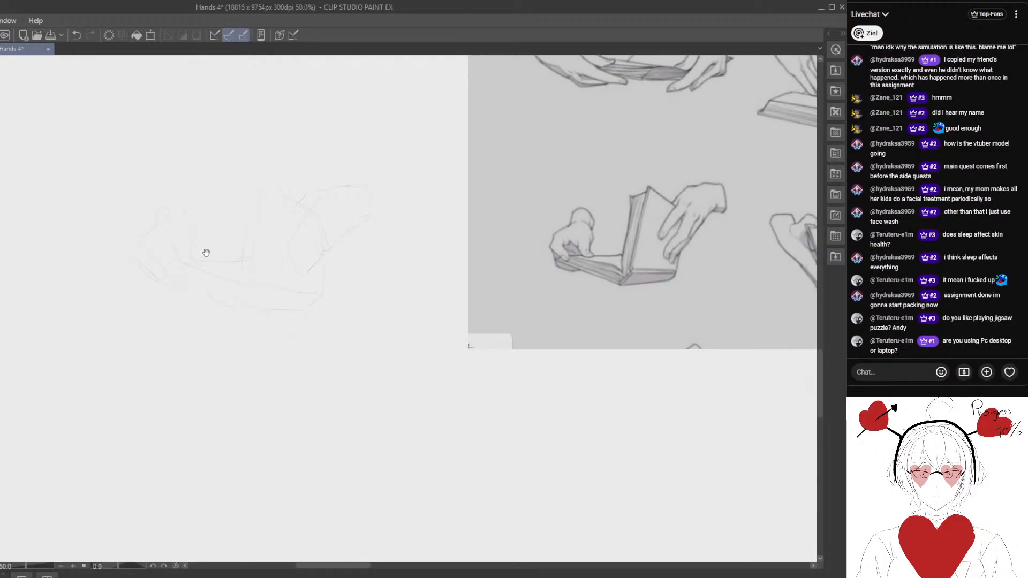
drag(219, 244, 215, 250)
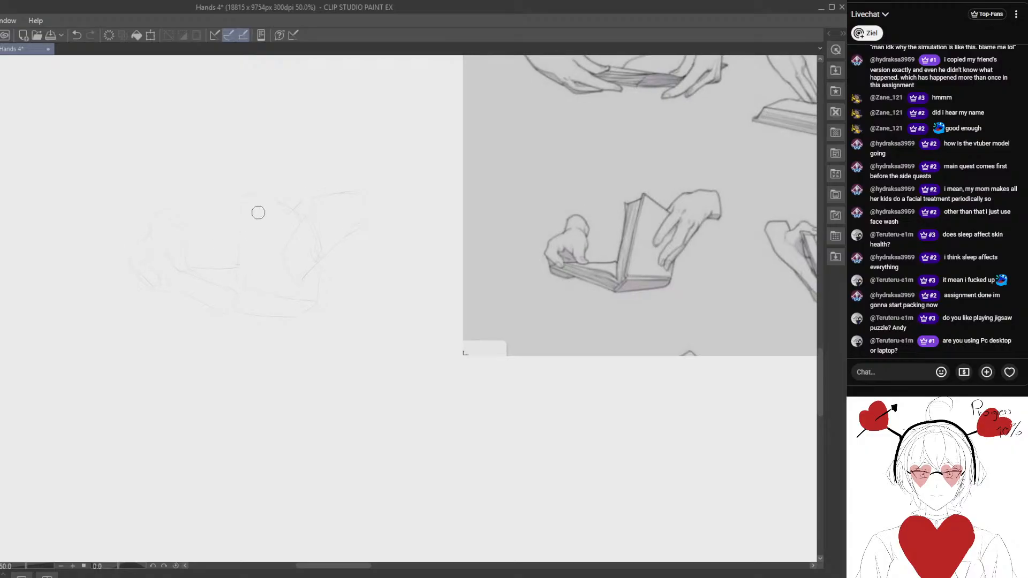
- Erase and redraw the upright page block's edges and the right hand's upper wrist line
mouse_move(257, 212)
mouse_down()
mouse_move(254, 256)
mouse_move(236, 232)
mouse_move(235, 274)
mouse_up()
key(p)
drag(347, 191, 303, 198)
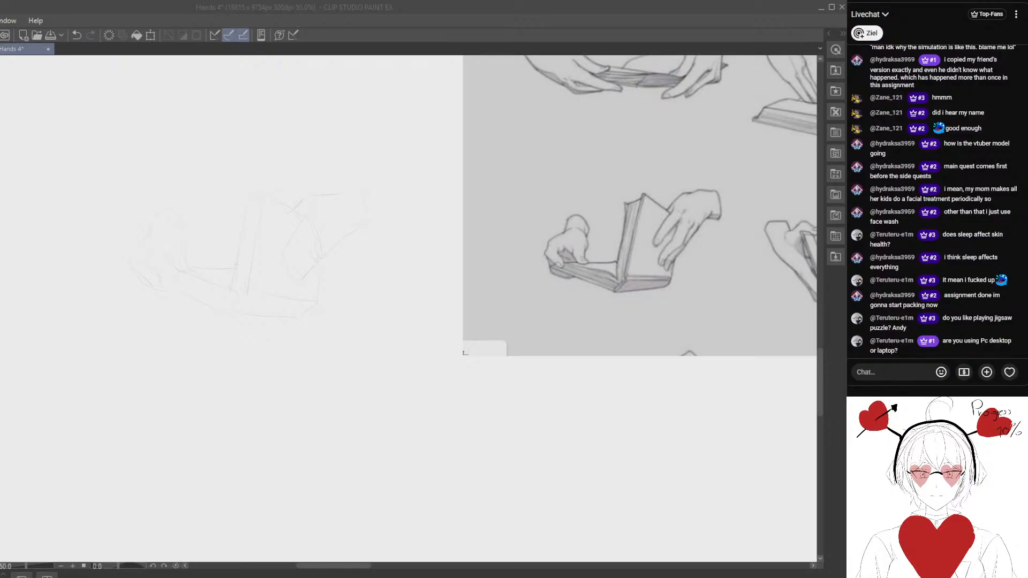
- Lasso the back and wrist of the right hand, shift them slightly up and away from the book, and deselect
click(427, 433)
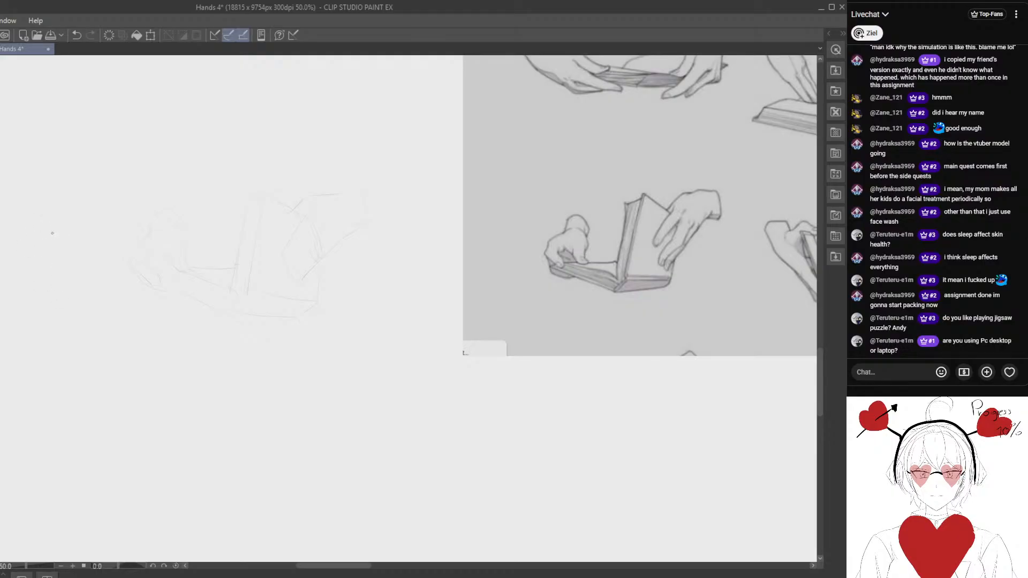
mouse_move(316, 254)
mouse_down()
mouse_move(254, 303)
mouse_move(226, 273)
mouse_move(253, 277)
mouse_move(234, 240)
mouse_move(249, 242)
mouse_up()
scroll(228, 241, up, 1)
key(m)
mouse_move(188, 209)
mouse_down()
mouse_move(232, 271)
mouse_move(257, 170)
mouse_up()
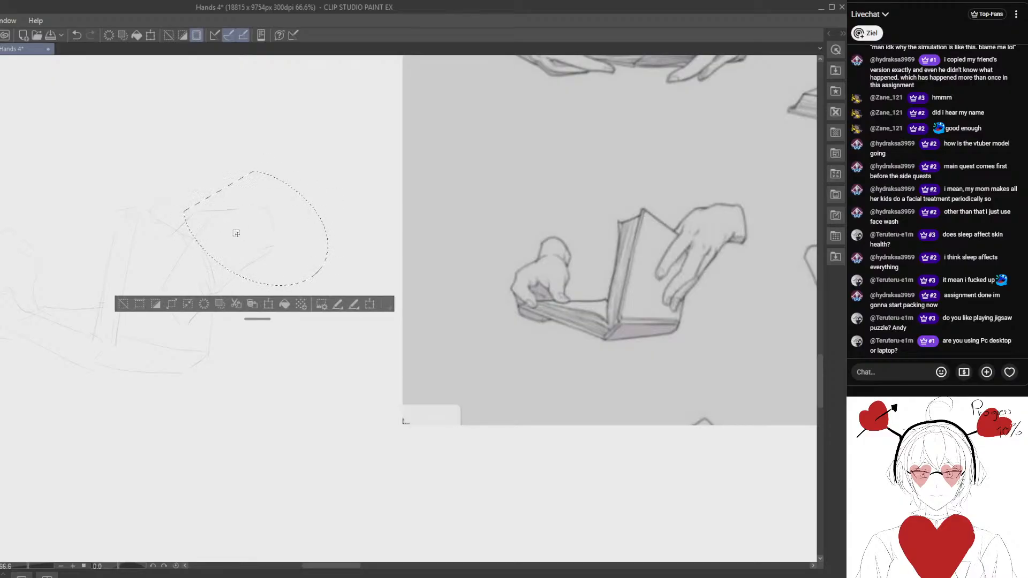
drag(253, 230, 260, 215)
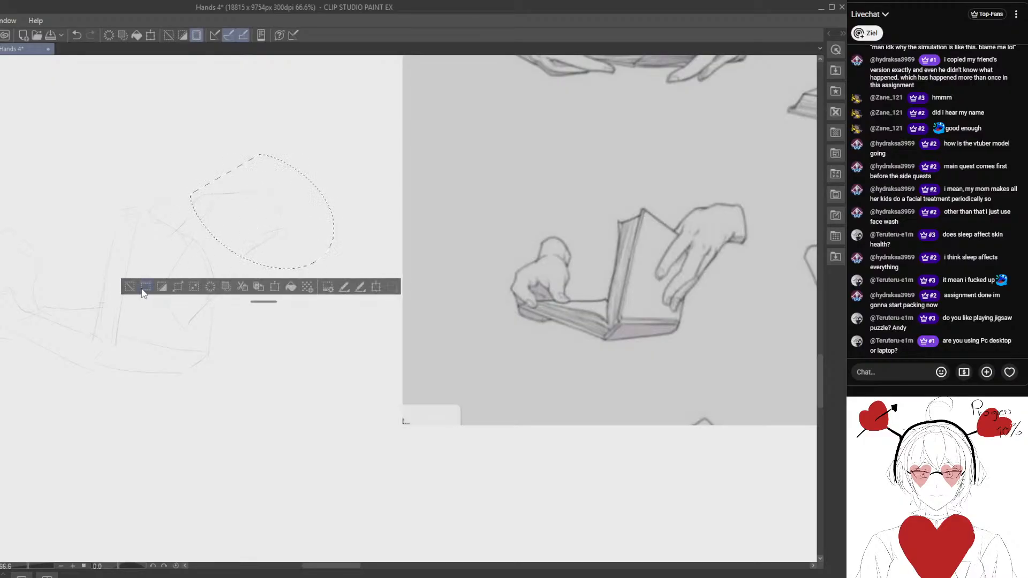
click(130, 287)
drag(220, 254, 227, 238)
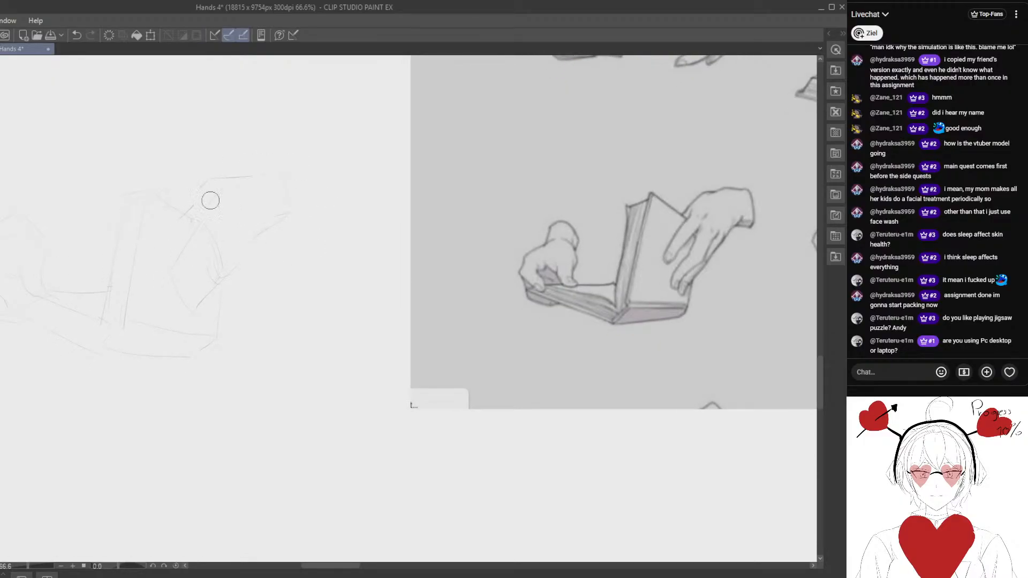
- Erase the right hand's old finger lines and redraw its fingers and outer contour down to the page
key(p)
key(e)
mouse_move(223, 239)
mouse_down()
mouse_move(178, 282)
mouse_move(206, 214)
mouse_move(178, 272)
mouse_move(217, 227)
mouse_move(183, 275)
mouse_move(164, 268)
mouse_move(266, 220)
mouse_move(258, 215)
mouse_move(239, 253)
mouse_move(195, 288)
mouse_move(235, 219)
mouse_move(211, 264)
mouse_move(272, 237)
mouse_move(262, 240)
mouse_move(273, 217)
mouse_move(203, 300)
mouse_up()
key(p)
mouse_move(278, 228)
mouse_down()
mouse_move(278, 246)
mouse_move(307, 259)
mouse_move(249, 255)
mouse_up()
mouse_move(278, 189)
mouse_down()
mouse_move(245, 194)
mouse_move(289, 174)
mouse_move(240, 207)
mouse_move(273, 173)
mouse_up()
- Refine the right hand's knuckle, finger and wrist-end lines, erasing overlaps along the upright cover's edge
key(p)
key(e)
key(p)
key(e)
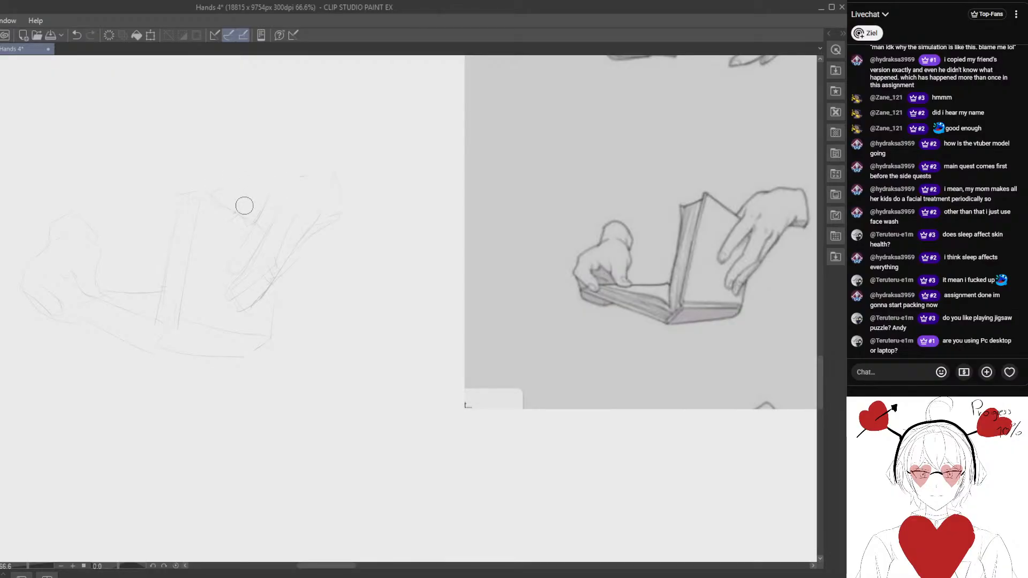
drag(244, 207, 246, 204)
key(p)
key(e)
mouse_move(341, 214)
mouse_down()
mouse_move(337, 177)
mouse_move(345, 215)
mouse_up()
key(p)
- Redraw the left hand's rounded wrist contour and erase stray strokes around it
drag(196, 270, 204, 252)
drag(77, 201, 98, 190)
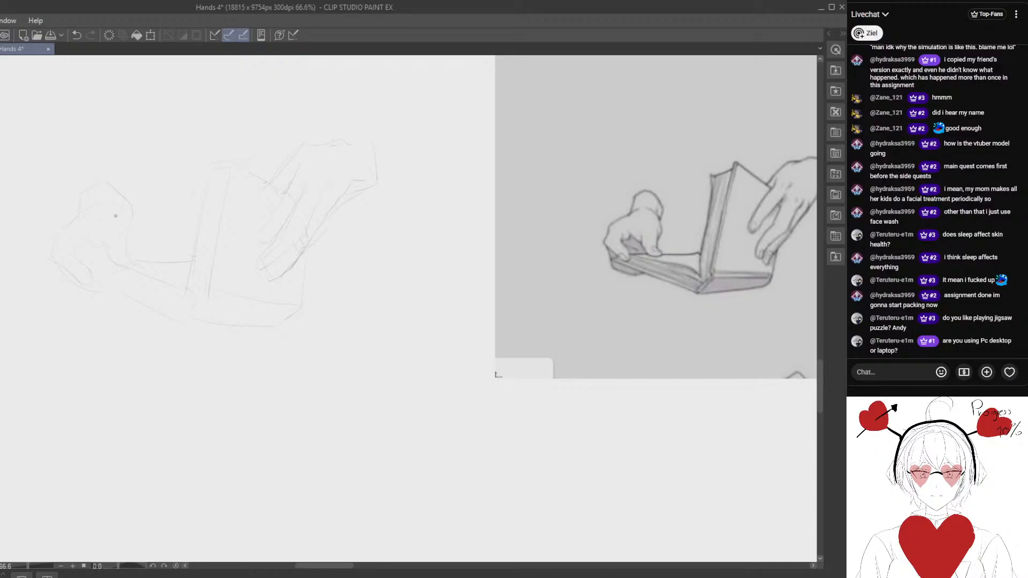
key(e)
mouse_move(109, 209)
mouse_down()
mouse_move(131, 218)
mouse_move(138, 207)
mouse_move(129, 213)
mouse_up()
key(p)
key(e)
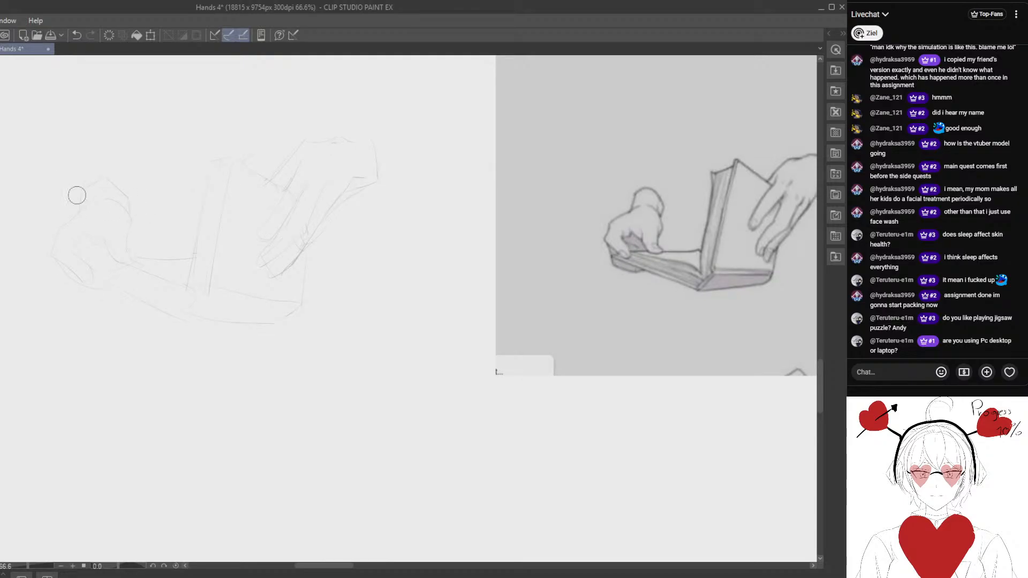
mouse_move(75, 195)
mouse_down()
mouse_move(99, 174)
mouse_move(92, 180)
mouse_move(115, 170)
mouse_move(87, 190)
mouse_up()
- Refine the left hand's outer contour from the wrist to the fingers gripping the book, alternating erasing and redrawing
key(p)
key(e)
key(p)
key(e)
key(p)
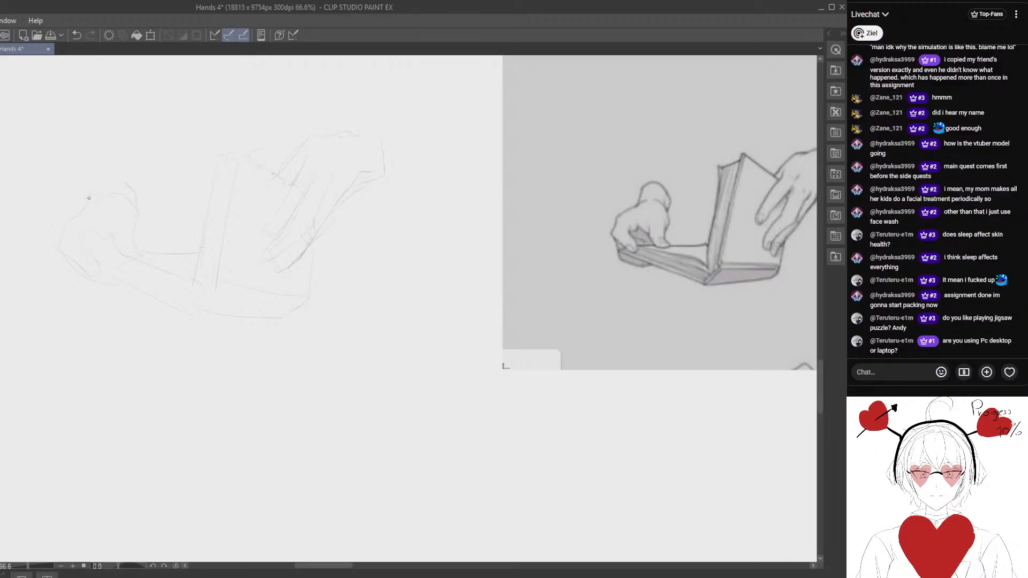
key(e)
drag(151, 221, 144, 192)
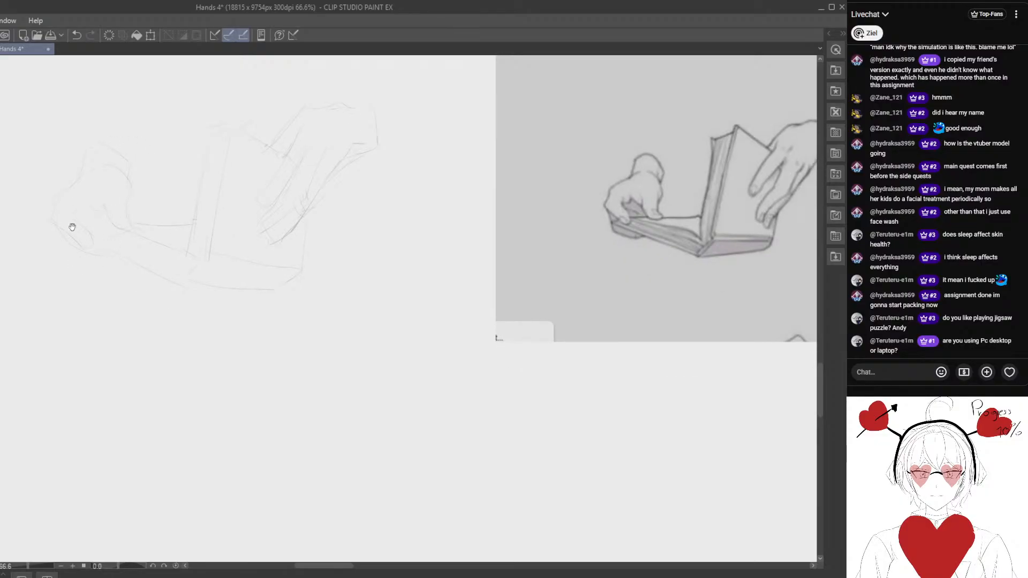
drag(80, 238, 85, 268)
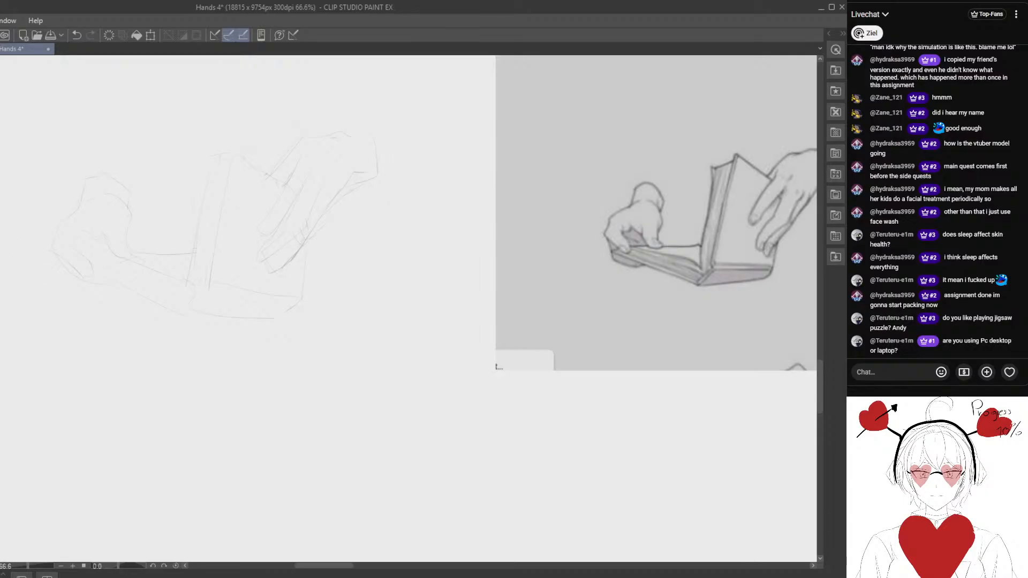
- Redraw the upright cover's spine strip with two slanted long edges and a short top edge
drag(257, 224, 178, 206)
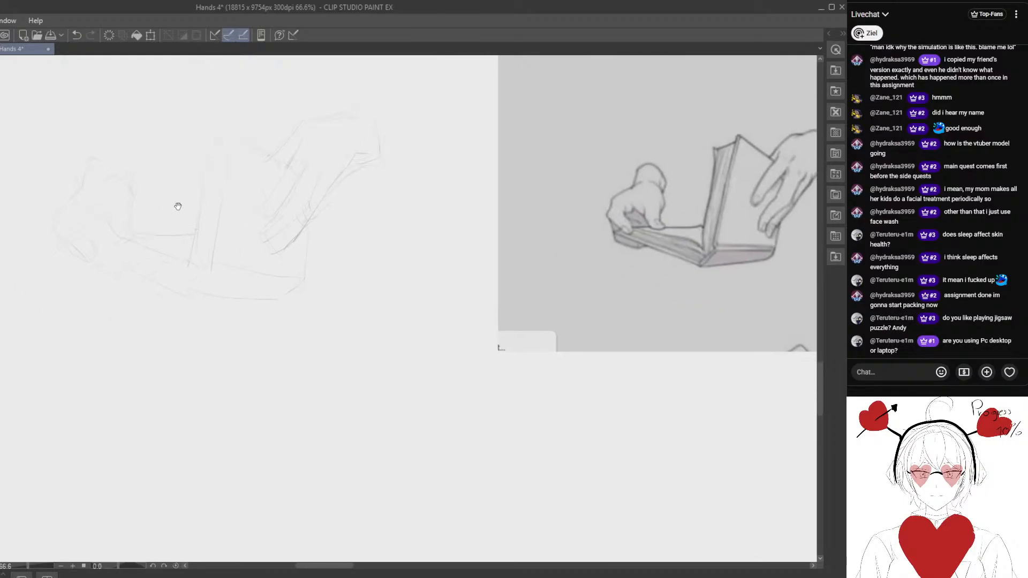
drag(210, 154, 192, 250)
key(ctrl+z)
drag(211, 144, 193, 259)
mouse_move(219, 142)
mouse_down()
mouse_move(222, 214)
mouse_move(209, 268)
mouse_up()
drag(228, 178, 209, 273)
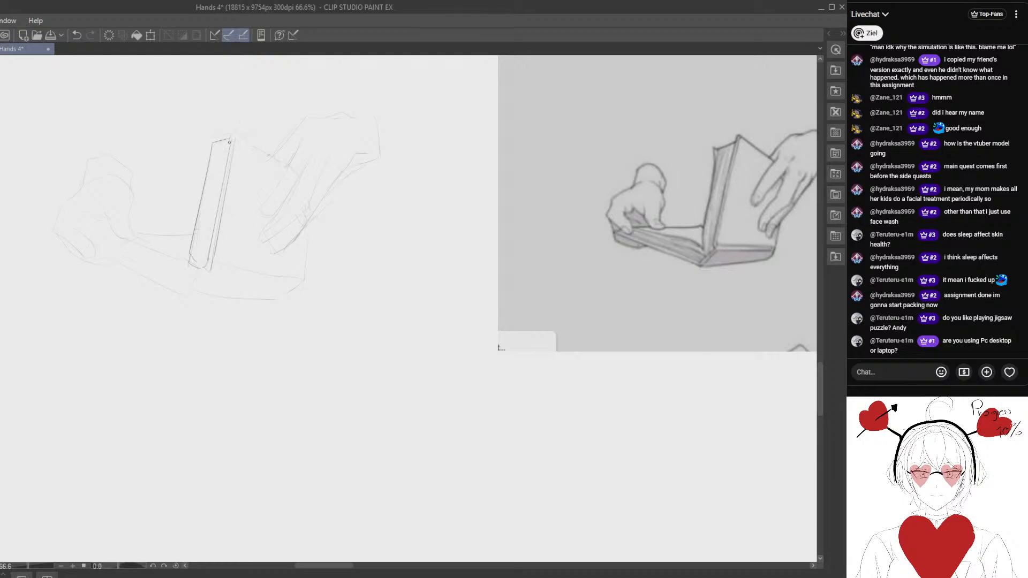
- Redraw the right hand's upper contour and its fingers reaching down the upright cover, undoing the last stray stroke
mouse_move(313, 162)
mouse_down()
mouse_move(267, 154)
mouse_move(255, 191)
mouse_move(212, 170)
mouse_move(242, 143)
mouse_move(297, 137)
mouse_move(257, 138)
mouse_move(289, 137)
mouse_move(306, 140)
mouse_up()
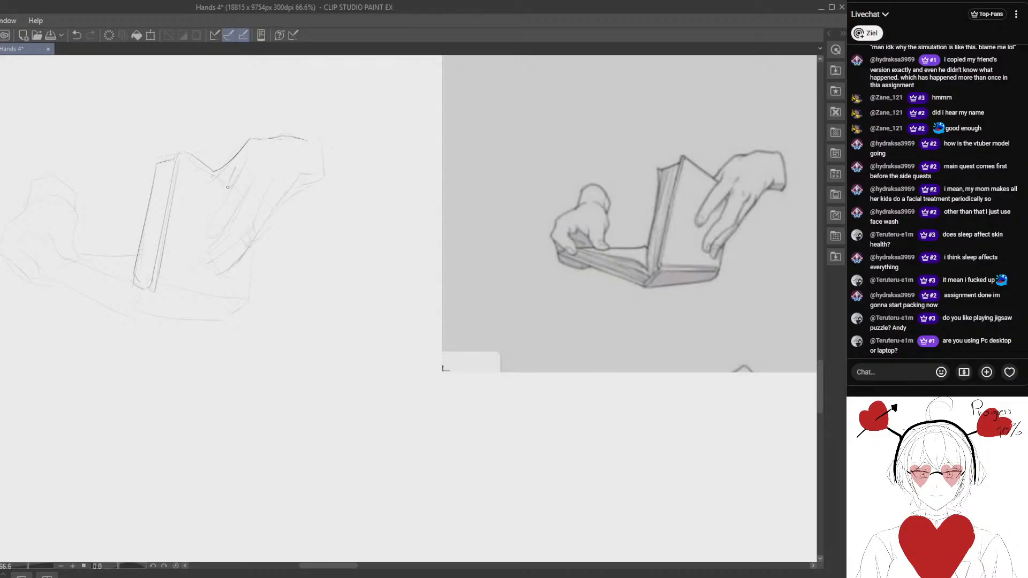
key(e)
drag(233, 181, 231, 178)
drag(230, 184, 198, 233)
drag(251, 187, 207, 244)
mouse_move(249, 189)
mouse_down()
mouse_move(236, 234)
mouse_move(201, 281)
mouse_up()
mouse_move(264, 202)
mouse_down()
mouse_move(246, 244)
mouse_move(196, 284)
mouse_up()
mouse_move(280, 194)
mouse_down()
mouse_move(252, 243)
mouse_move(199, 283)
mouse_up()
click(76, 37)
drag(191, 199, 184, 174)
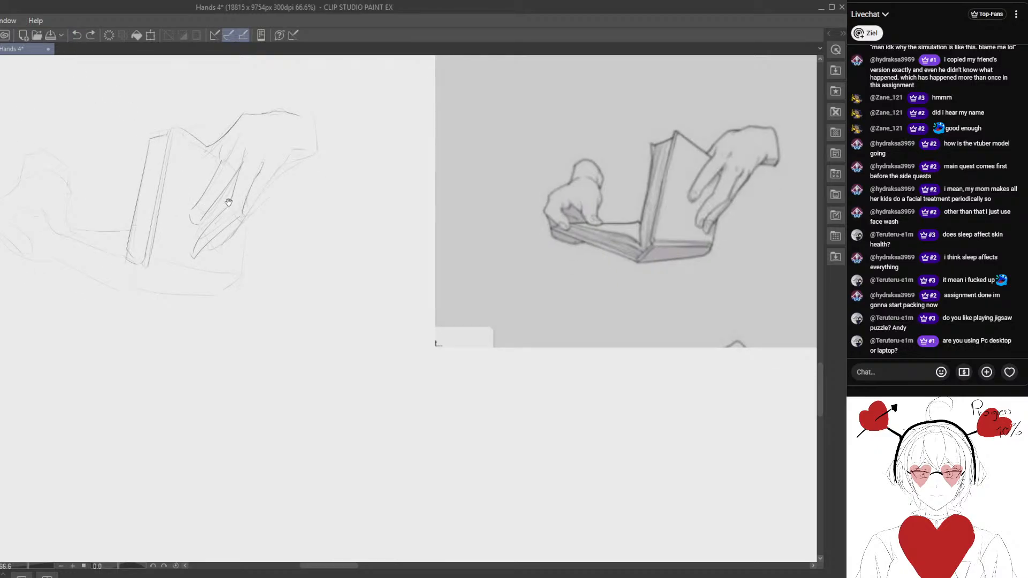
- Redraw the right hand's lower finger contour and its wrist end, erasing the old wrist lines
drag(270, 169, 208, 262)
mouse_move(306, 152)
mouse_down()
mouse_move(292, 198)
mouse_move(259, 210)
mouse_up()
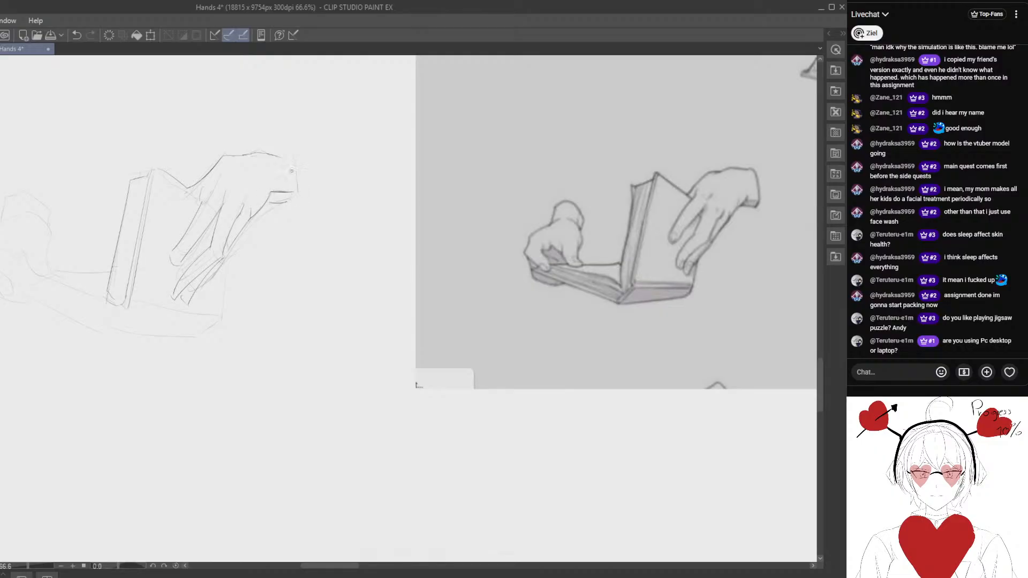
drag(284, 168, 288, 168)
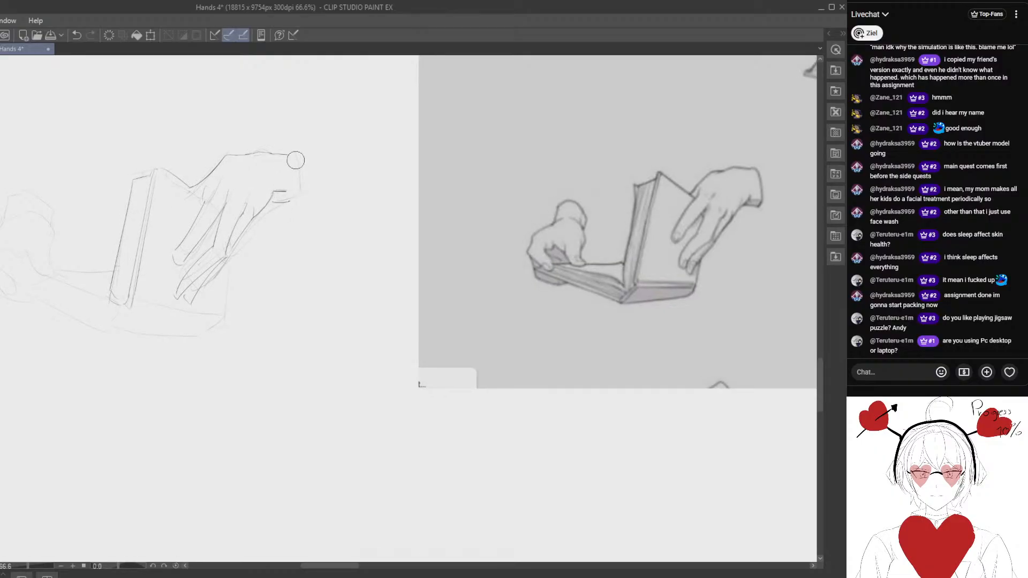
drag(298, 159, 301, 197)
- Draw the upright cover's bottom edge and its outer edge below the right hand's fingers
mouse_move(183, 232)
mouse_down()
mouse_move(248, 229)
mouse_move(190, 252)
mouse_move(162, 205)
mouse_move(192, 257)
mouse_move(176, 239)
mouse_move(273, 227)
mouse_up()
drag(185, 211, 262, 220)
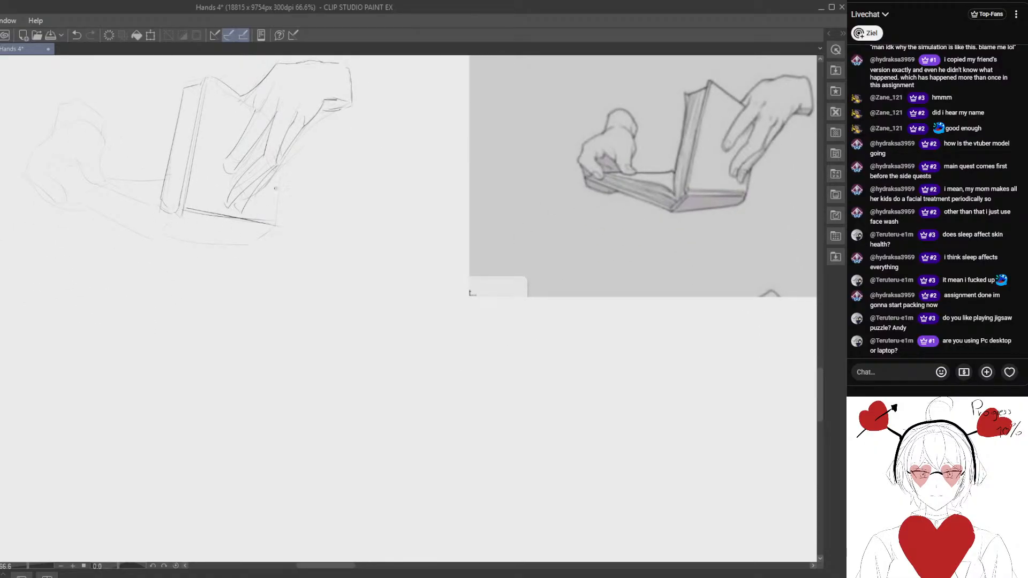
drag(279, 169, 275, 219)
drag(241, 180, 246, 230)
- Lasso the right hand, shift it slightly outward from the book's spine, and clear the selection
mouse_move(240, 140)
mouse_down()
mouse_move(218, 204)
mouse_move(231, 256)
mouse_move(248, 258)
mouse_move(385, 178)
mouse_move(387, 87)
mouse_move(294, 91)
mouse_move(244, 116)
mouse_up()
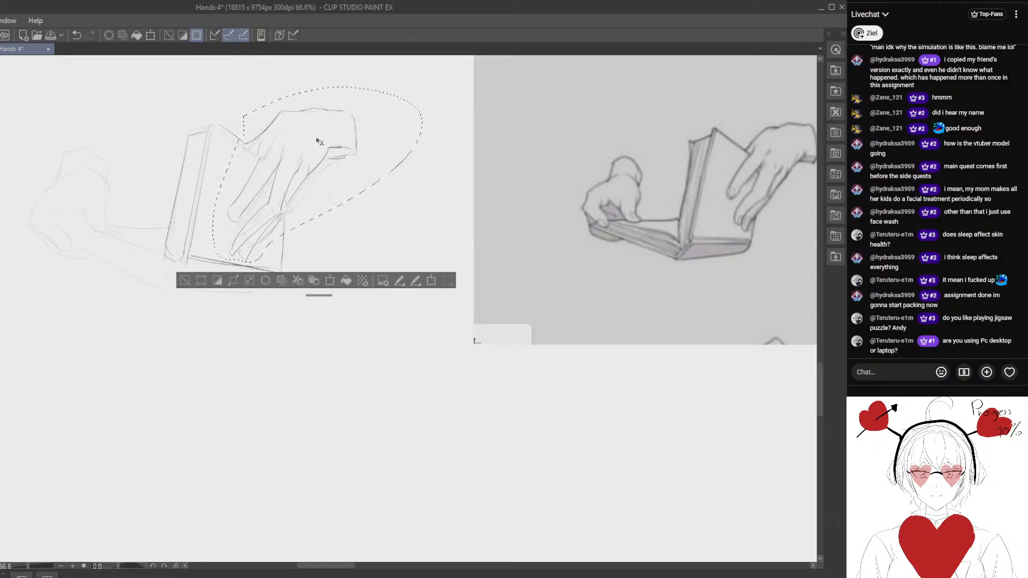
drag(298, 172, 311, 173)
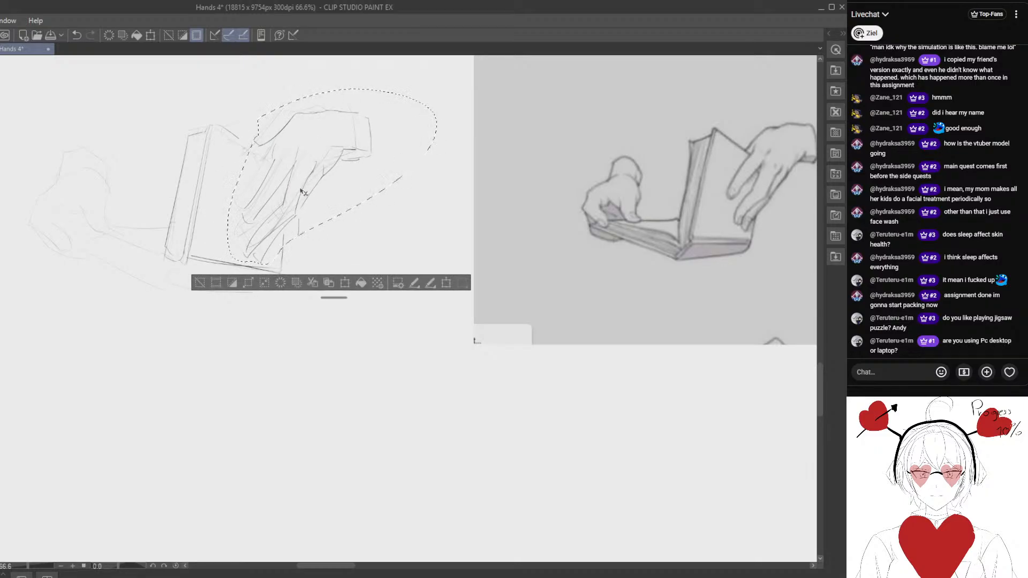
click(200, 283)
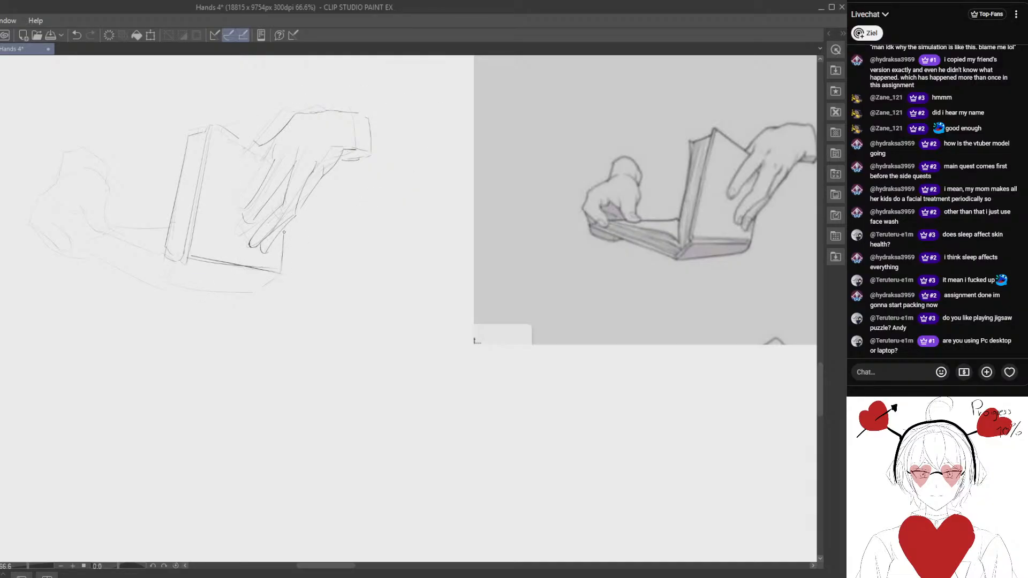
- Touch up the upright cover's outer edge below the fingertips and redraw its sloping top edge up to the hand
drag(284, 232, 284, 227)
mouse_move(236, 161)
mouse_down()
mouse_move(247, 183)
mouse_move(241, 147)
mouse_move(279, 181)
mouse_up()
key(e)
key(p)
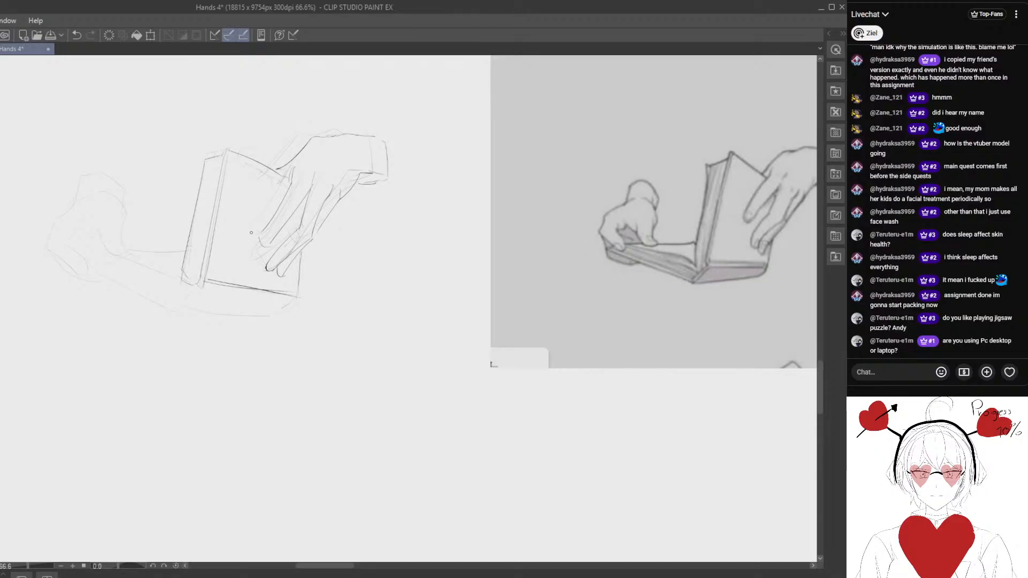
- Draw the flat page's far edge from the left hand's thumb to the upright cover
drag(159, 246, 121, 258)
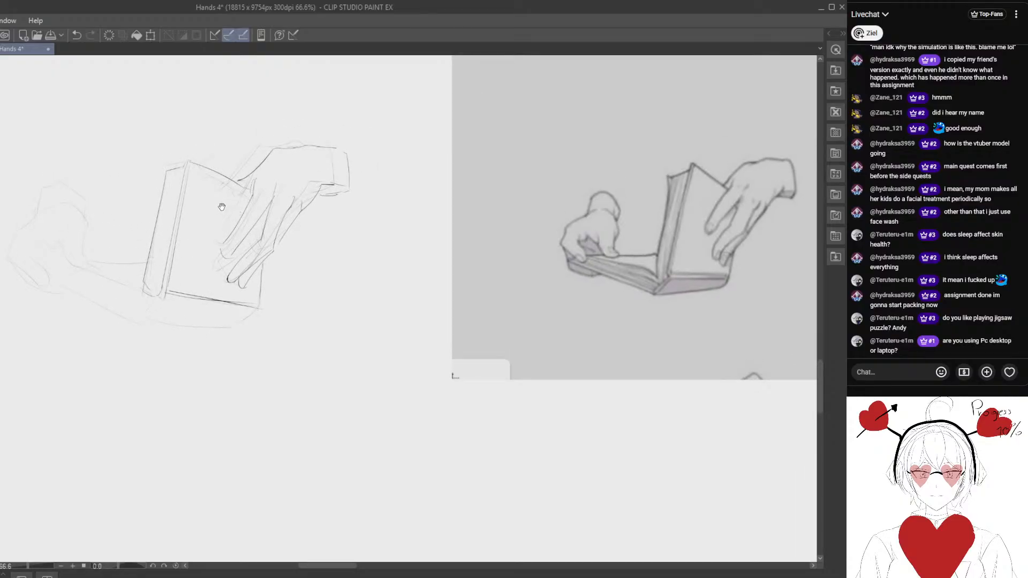
drag(199, 201, 225, 188)
mouse_move(155, 189)
mouse_down()
mouse_move(167, 174)
mouse_move(193, 185)
mouse_up()
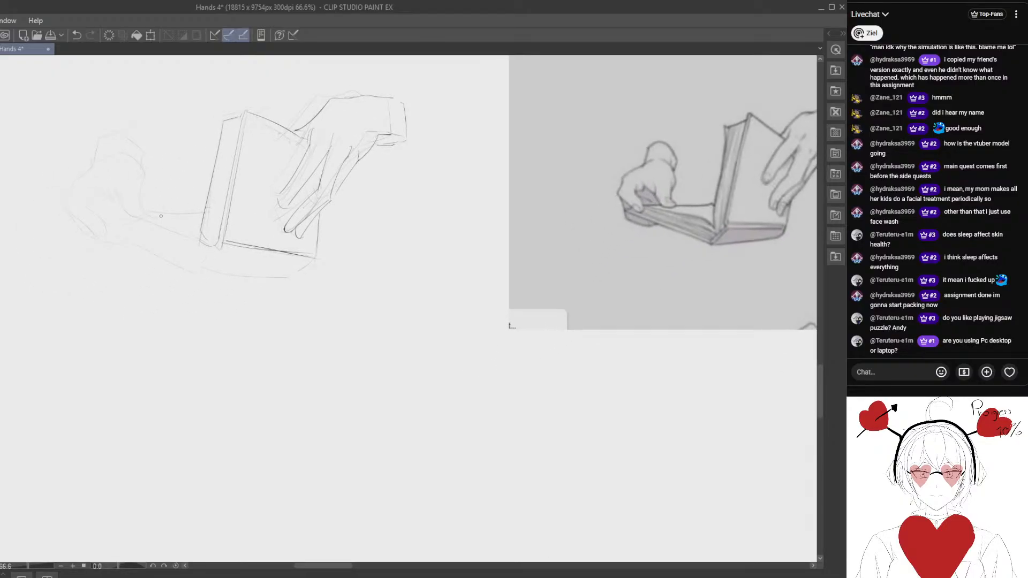
drag(149, 212, 199, 214)
drag(129, 213, 138, 215)
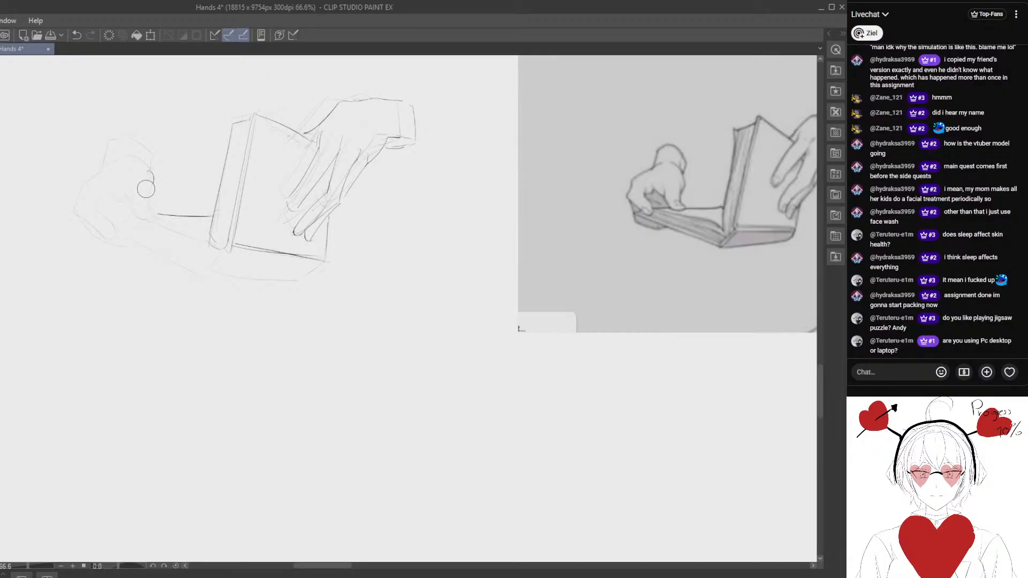
- Redraw the left hand's outer thumb contour down to the page, alternating erasing and drawing
key(e)
mouse_move(156, 183)
mouse_down()
mouse_move(160, 224)
mouse_move(150, 192)
mouse_move(155, 225)
mouse_move(128, 202)
mouse_move(162, 227)
mouse_up()
key(p)
key(e)
key(p)
key(e)
key(e)
key(p)
drag(102, 178, 117, 202)
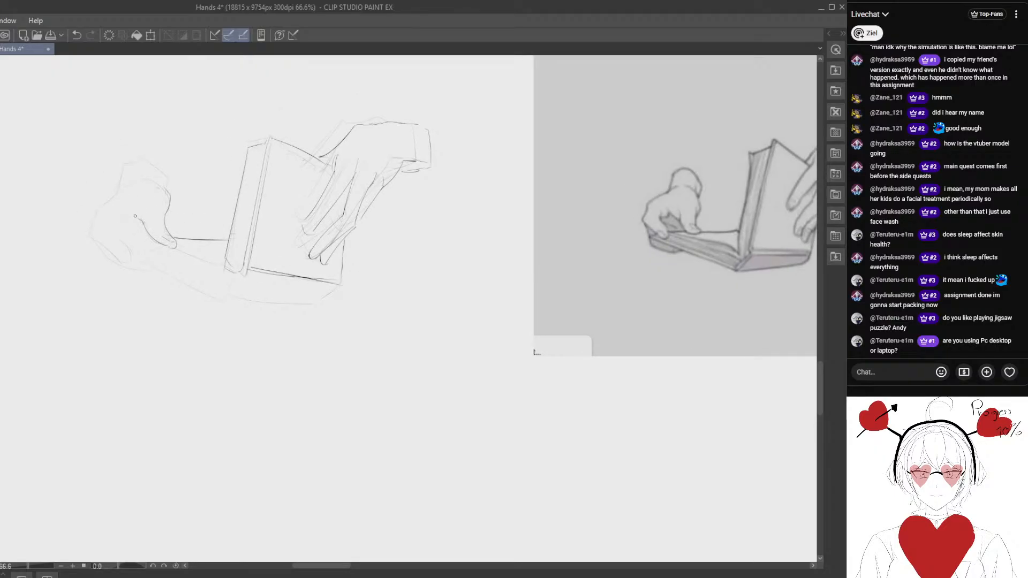
- Erase the left hand's rough lines and redraw its knuckles, palm opening and fingers gripping the book's corner
key(e)
mouse_move(122, 191)
mouse_down()
mouse_move(85, 233)
mouse_move(104, 207)
mouse_move(89, 233)
mouse_move(124, 260)
mouse_up()
mouse_move(125, 260)
mouse_down()
mouse_move(106, 232)
mouse_move(119, 244)
mouse_up()
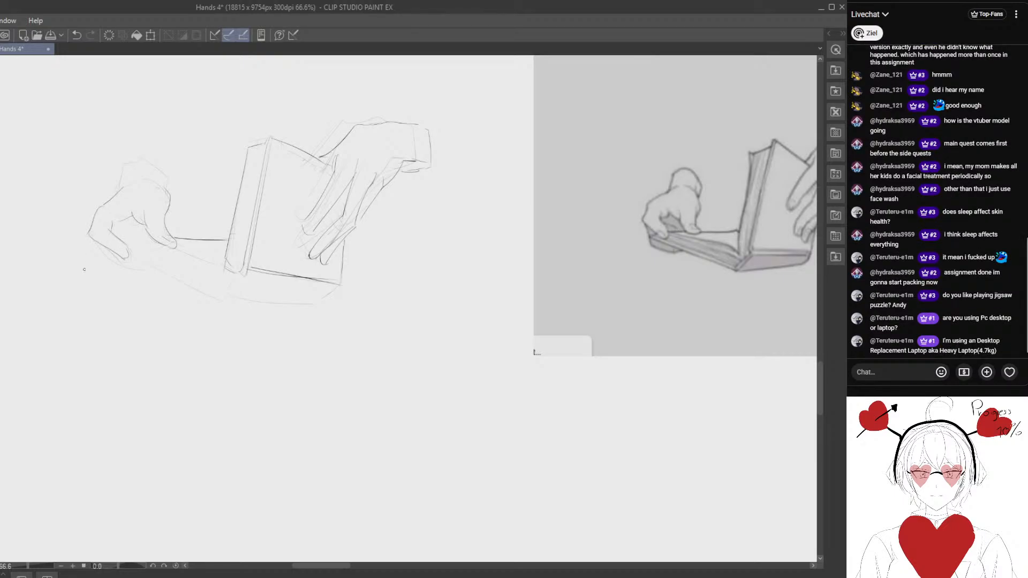
drag(95, 235, 120, 206)
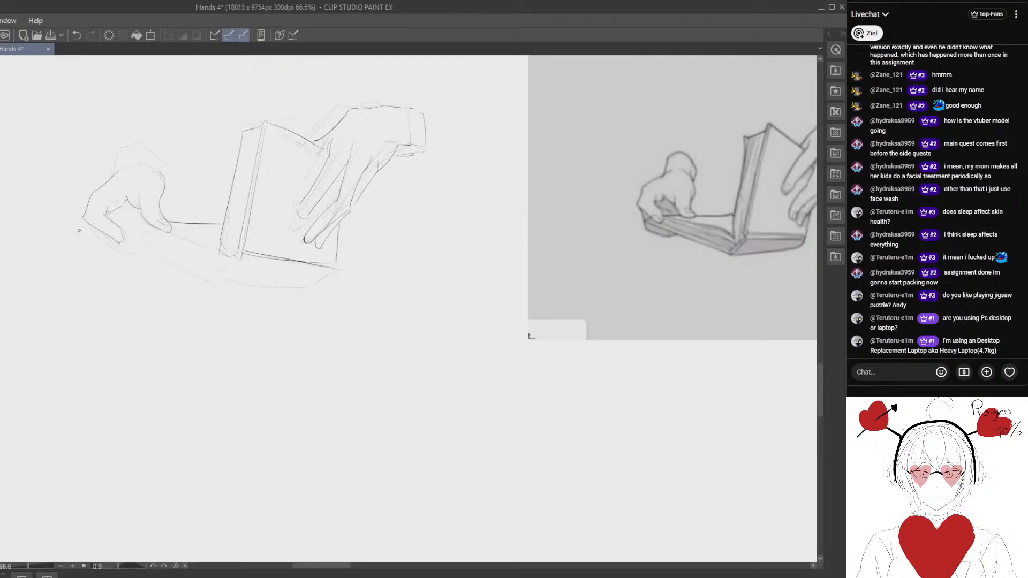
drag(132, 220, 117, 206)
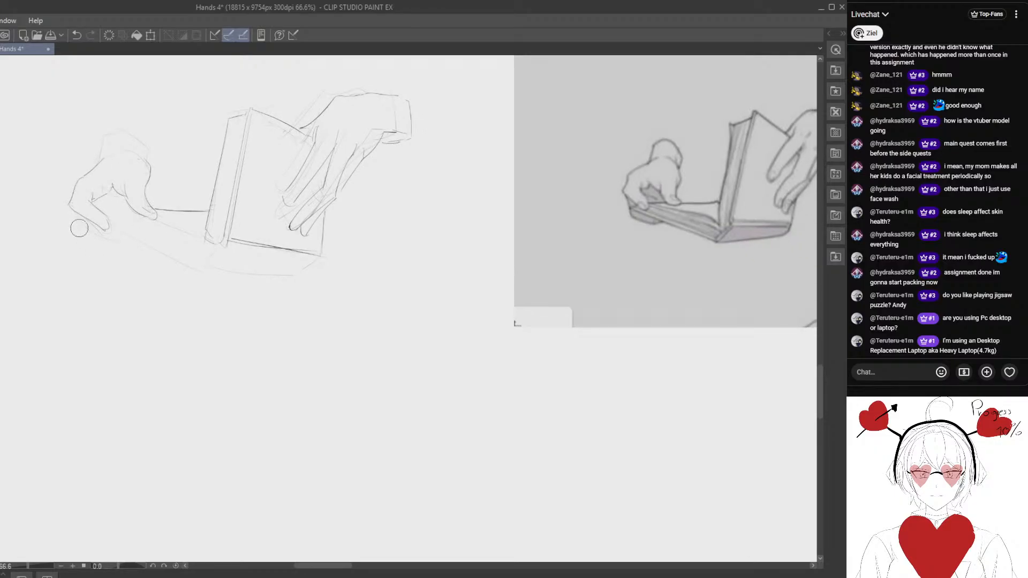
- Erase rough strokes below the left fingers and redraw the flat half's lower edge toward the spine
mouse_move(94, 241)
mouse_down()
mouse_move(76, 223)
mouse_move(111, 235)
mouse_move(89, 232)
mouse_move(98, 234)
mouse_up()
key(p)
key(e)
key(p)
mouse_move(112, 232)
mouse_down()
mouse_move(243, 284)
mouse_move(221, 285)
mouse_move(190, 260)
mouse_move(129, 240)
mouse_move(200, 278)
mouse_move(137, 245)
mouse_move(209, 274)
mouse_move(223, 253)
mouse_move(209, 275)
mouse_move(126, 237)
mouse_move(220, 265)
mouse_move(224, 251)
mouse_move(207, 270)
mouse_move(307, 273)
mouse_move(254, 269)
mouse_move(284, 272)
mouse_up()
key(e)
key(p)
key(e)
- Redraw the spine corner and the outer bottom edge beneath the upright cover, cleaning up overlapping strokes
key(p)
key(e)
key(p)
key(e)
key(p)
key(e)
key(p)
mouse_move(207, 267)
mouse_down()
mouse_move(302, 271)
mouse_move(273, 280)
mouse_move(268, 261)
mouse_up()
drag(215, 270, 245, 270)
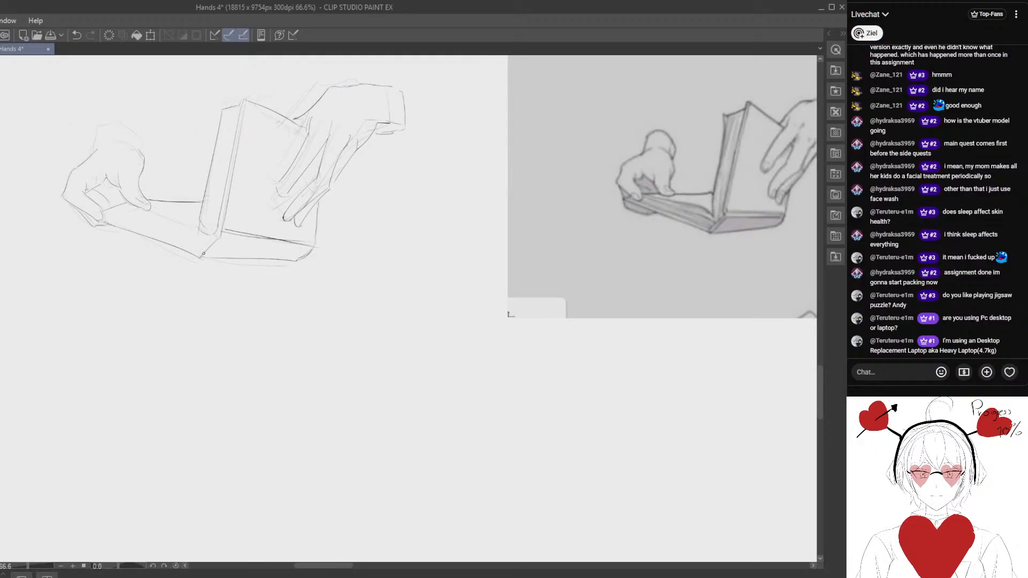
- Rework the cover lines along the flat half's lower edge, erasing the rough guidelines around them
mouse_move(103, 222)
mouse_down()
mouse_move(203, 257)
mouse_move(120, 224)
mouse_move(184, 240)
mouse_move(169, 231)
mouse_move(183, 241)
mouse_move(174, 274)
mouse_up()
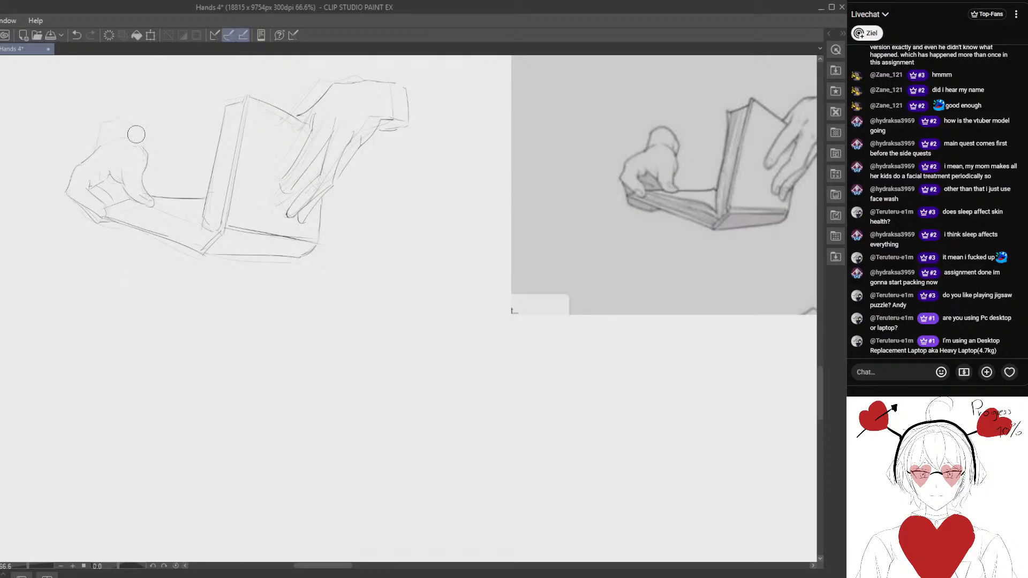
drag(171, 252, 155, 246)
drag(99, 201, 188, 234)
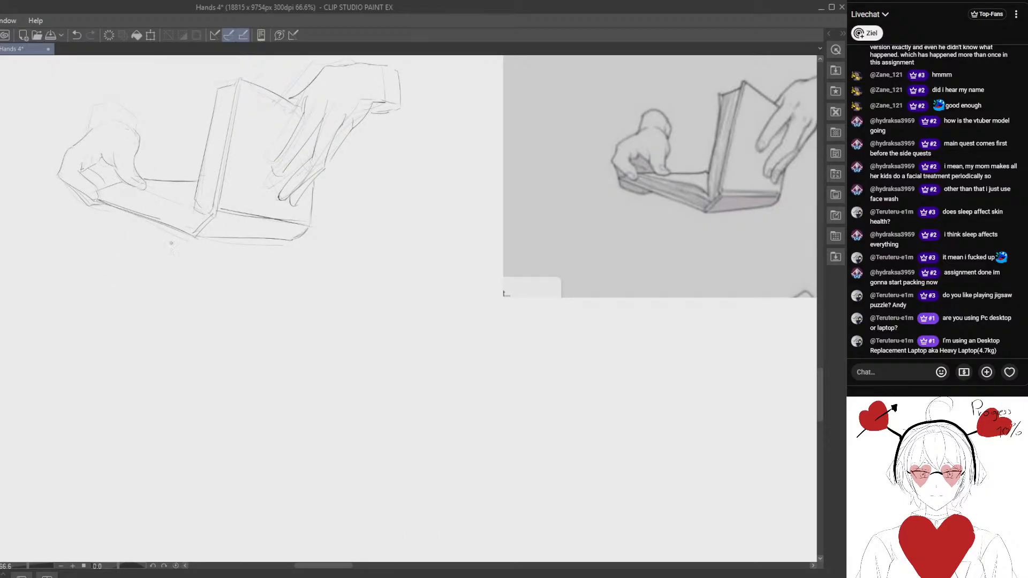
drag(117, 208, 183, 236)
key(p)
drag(101, 200, 196, 237)
key(e)
key(p)
key(e)
key(p)
key(e)
key(p)
- Redraw the thickness line along the flat half's lower edge, undoing failed strokes, and add a curved page line toward the spine
drag(99, 199, 170, 233)
click(77, 34)
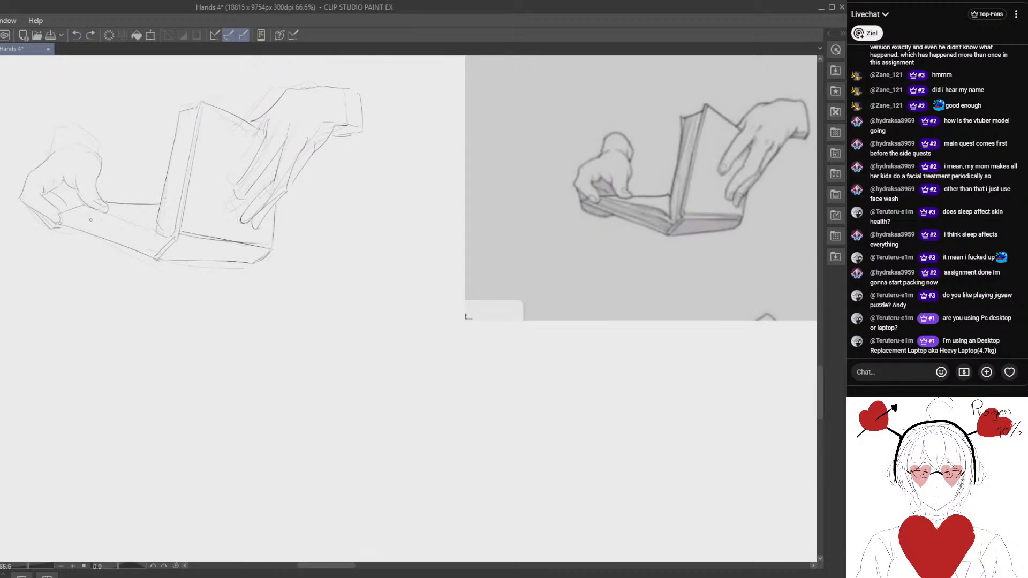
drag(67, 221, 168, 255)
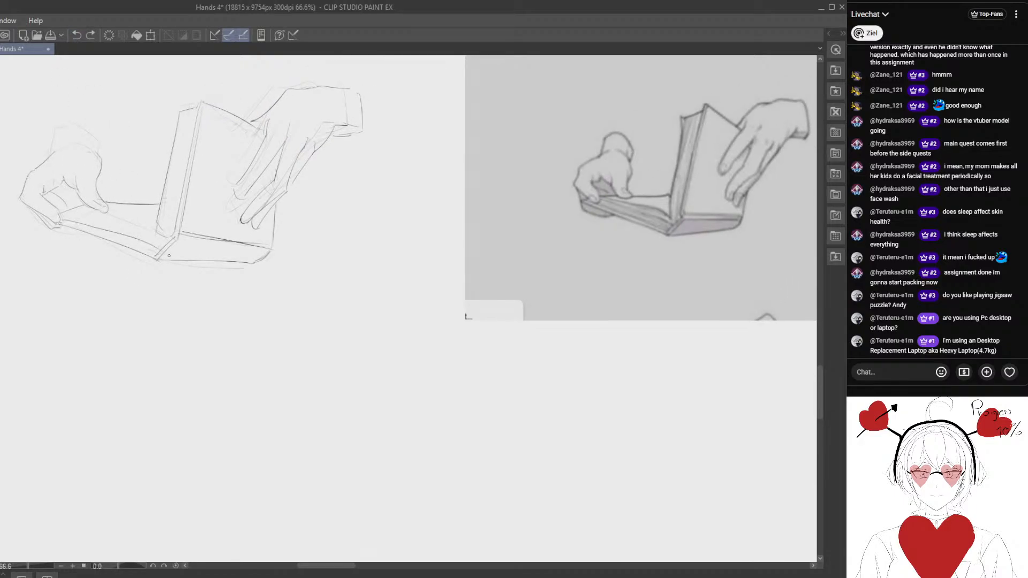
click(77, 35)
drag(142, 220, 138, 195)
drag(60, 198, 147, 229)
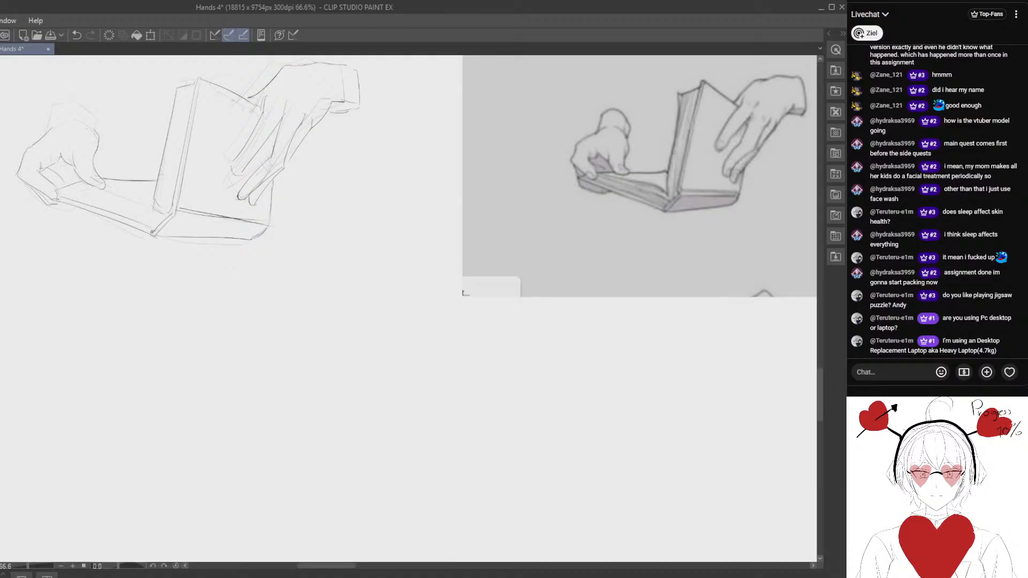
drag(91, 187, 151, 209)
- Refine the back of the left hand from the wrist to the knuckles, alternating erasing and drawing
mouse_move(149, 249)
mouse_down()
mouse_move(104, 257)
mouse_move(133, 325)
mouse_move(201, 234)
mouse_up()
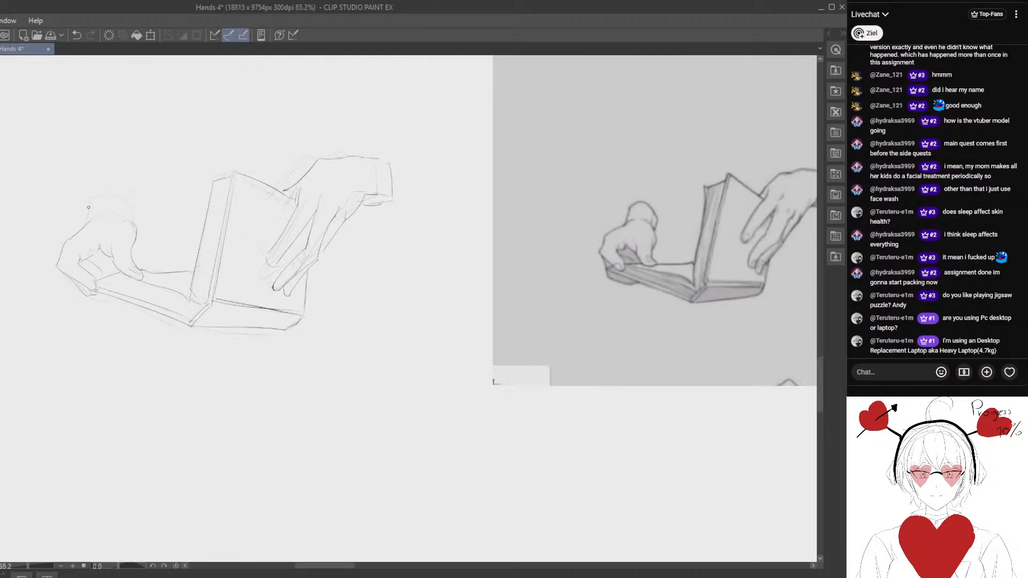
scroll(76, 241, up, 1)
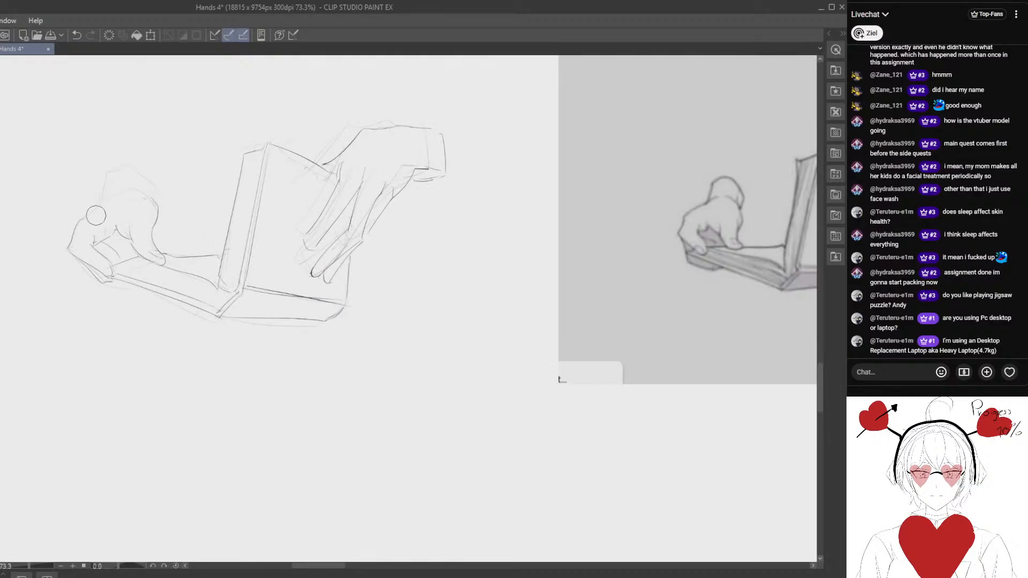
drag(119, 196, 79, 220)
key(e)
key(p)
key(e)
key(p)
- Redraw the rounded wrist end above the left hand and erase the old rough contour
mouse_move(108, 174)
mouse_down()
mouse_move(103, 199)
mouse_move(122, 167)
mouse_move(158, 181)
mouse_move(146, 177)
mouse_move(156, 195)
mouse_up()
key(e)
key(p)
key(e)
key(p)
drag(148, 240, 138, 222)
drag(120, 175, 143, 191)
scroll(123, 228, down, 1)
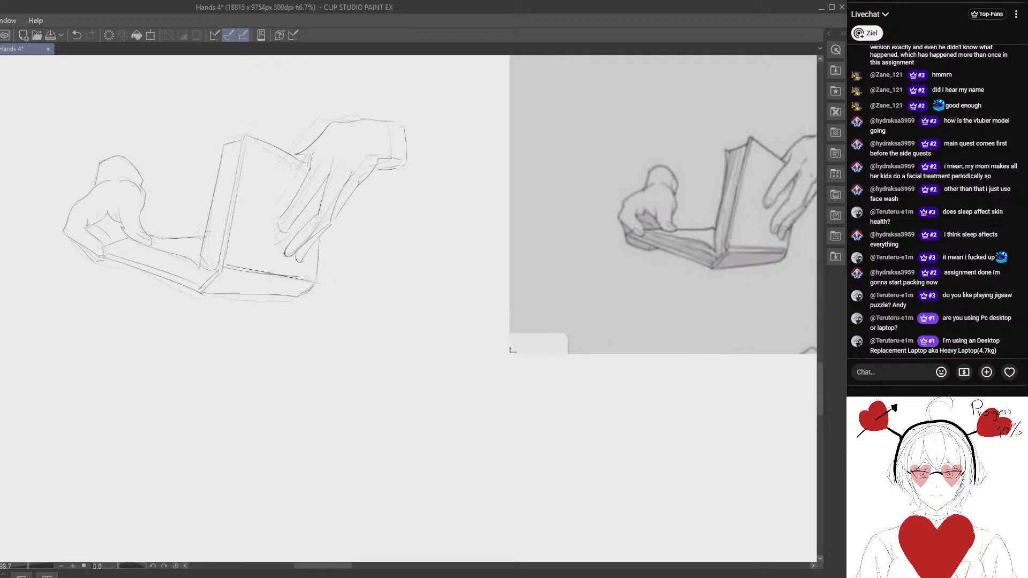
- Reshape the left thumb's tip and inner contour where it rests on the page, erasing the old thumb end
scroll(123, 230, down, 1)
scroll(128, 229, up, 2)
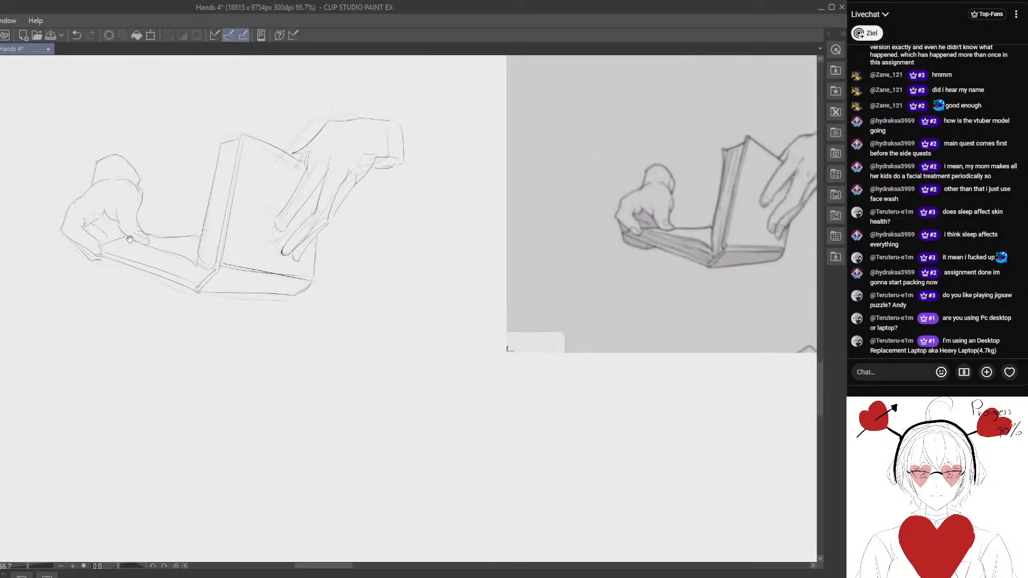
mouse_move(130, 223)
mouse_down()
mouse_move(139, 214)
mouse_move(144, 223)
mouse_move(145, 208)
mouse_move(145, 233)
mouse_up()
key(e)
key(p)
mouse_move(143, 235)
mouse_down()
mouse_move(131, 223)
mouse_move(156, 244)
mouse_up()
drag(163, 254, 143, 246)
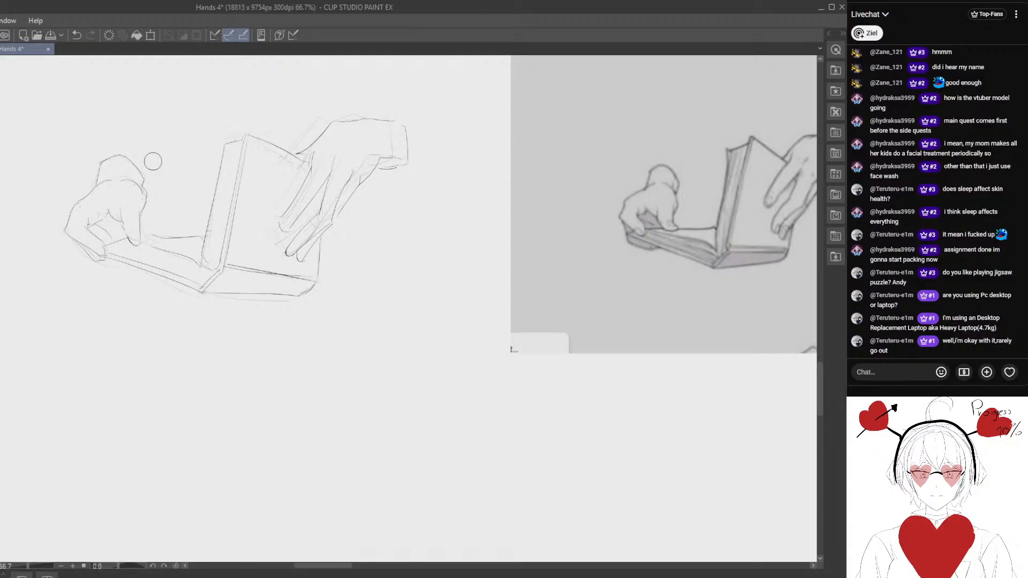
drag(105, 287, 107, 276)
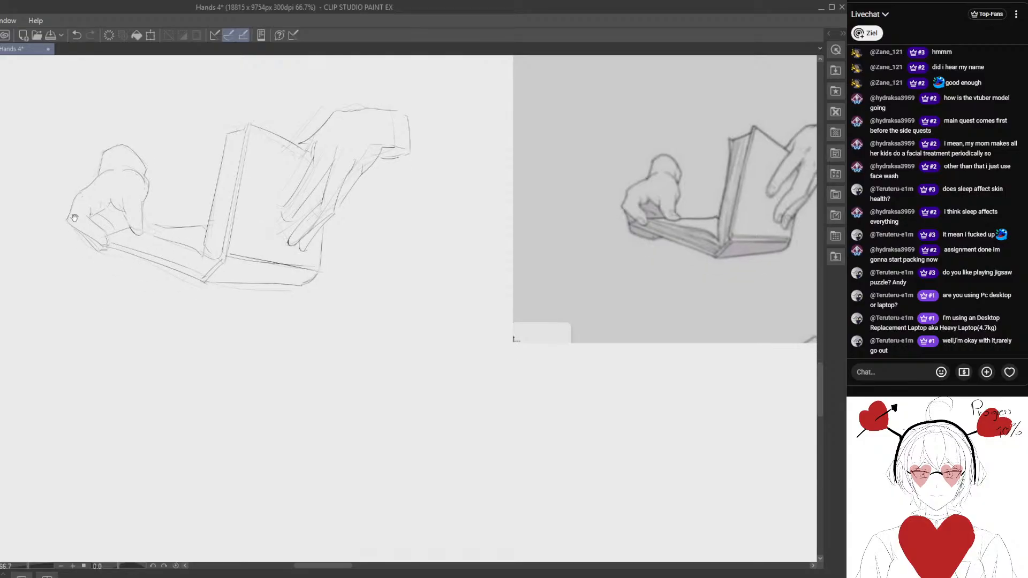
mouse_move(125, 200)
mouse_down()
mouse_move(138, 228)
mouse_move(140, 200)
mouse_move(141, 234)
mouse_up()
key(p)
key(p)
- Lasso the book-and-hands sketch, move it over the matching reference pose, and scale it down to compare proportions
scroll(166, 271, down, 4)
key(m)
drag(159, 144, 321, 132)
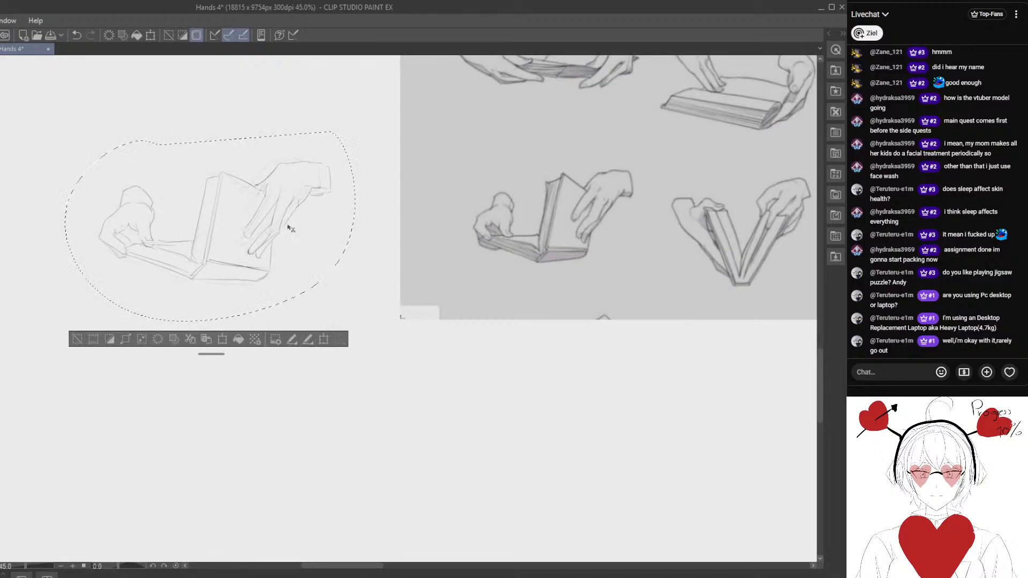
drag(289, 229, 558, 226)
drag(558, 225, 365, 289)
drag(365, 289, 444, 266)
key(ctrl+t)
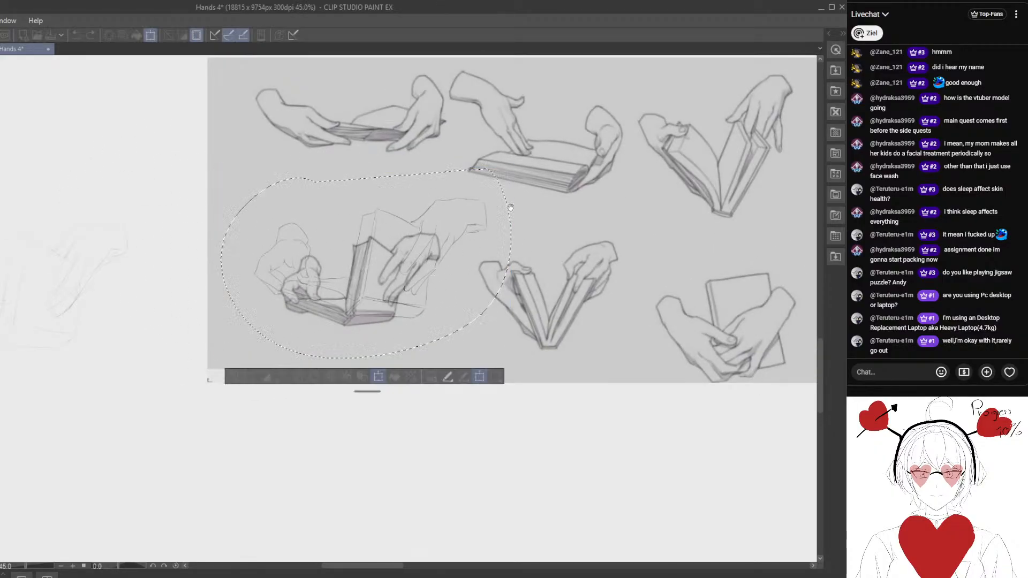
drag(510, 207, 491, 199)
drag(493, 159, 412, 263)
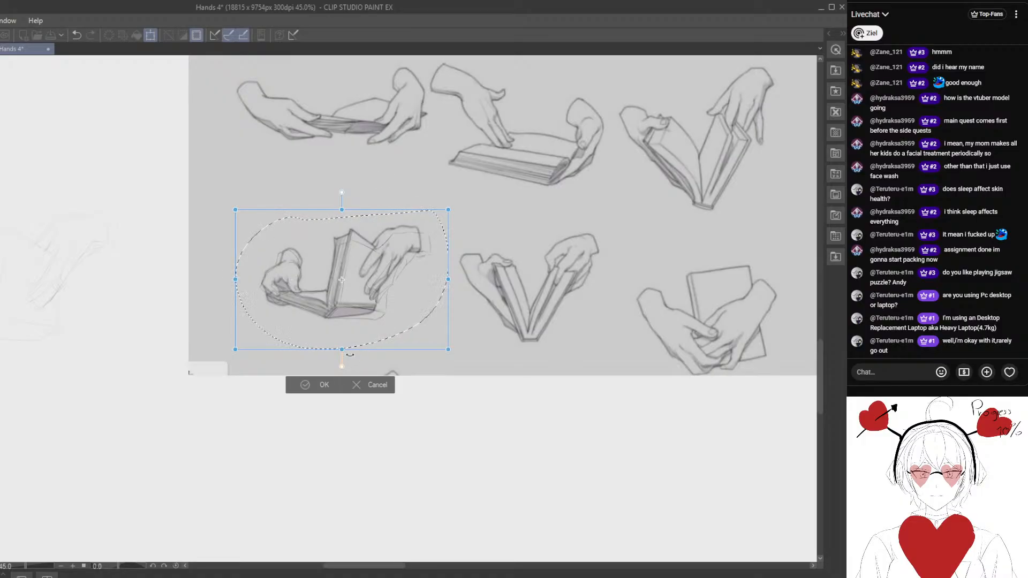
- Cancel the scaling, undo moving the sketch onto the reference, and clear the selection
click(367, 390)
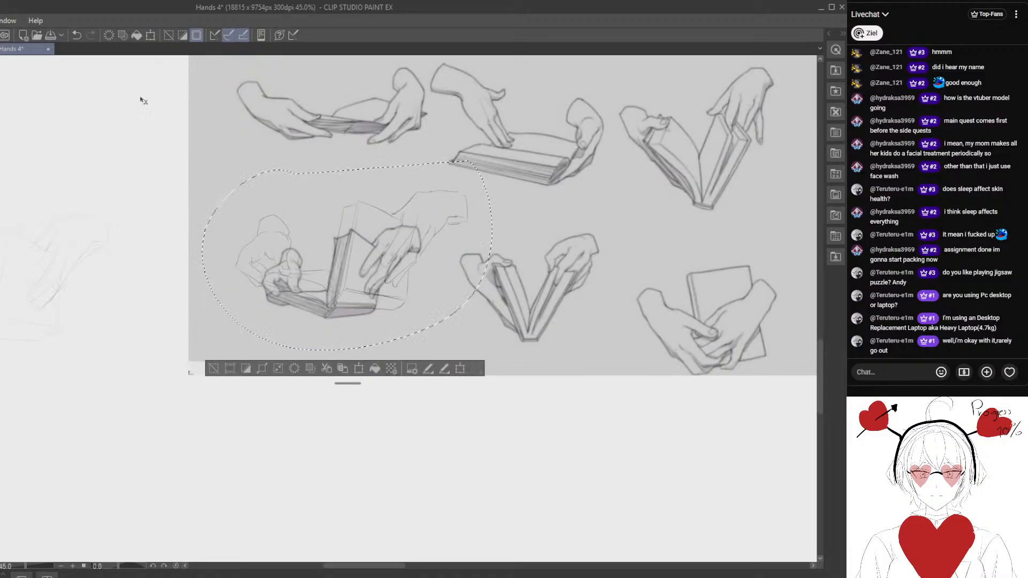
click(76, 39)
drag(88, 186, 315, 178)
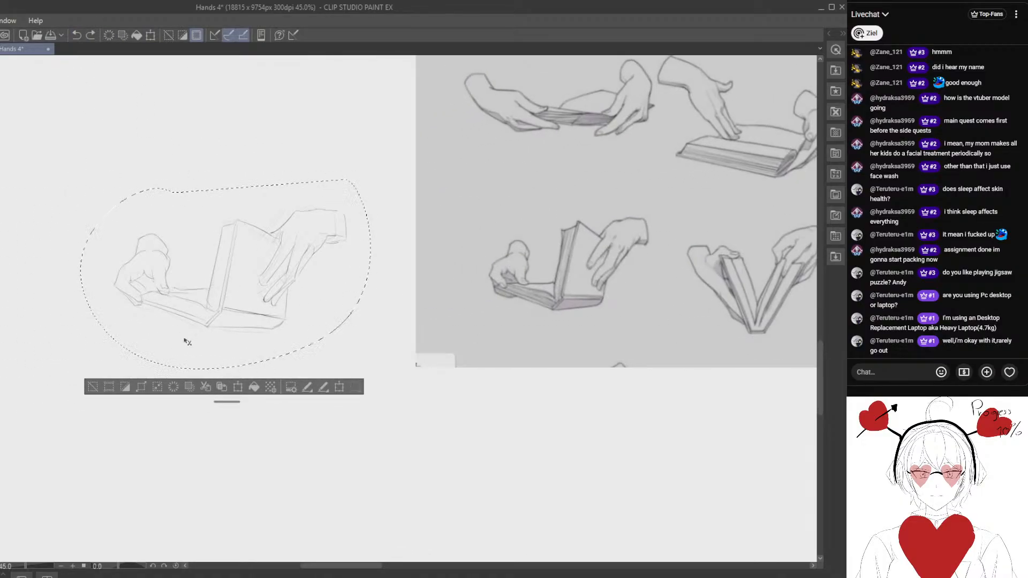
click(99, 391)
drag(267, 297, 258, 276)
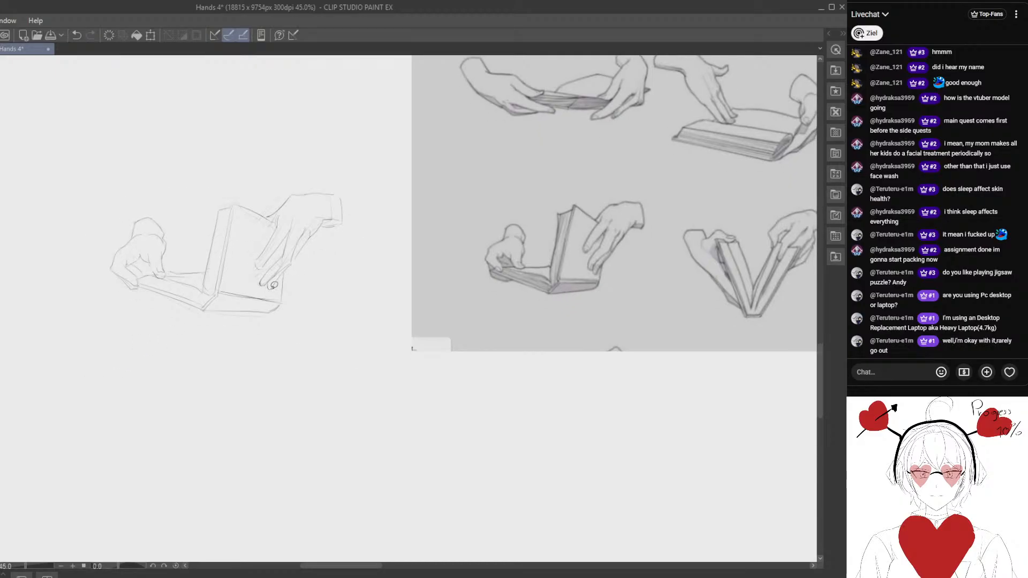
- Lasso the right hand's fingers and shift them slightly up the book page, clearing the selection
scroll(255, 273, up, 1)
mouse_move(259, 172)
mouse_down()
mouse_move(301, 358)
mouse_move(376, 146)
mouse_up()
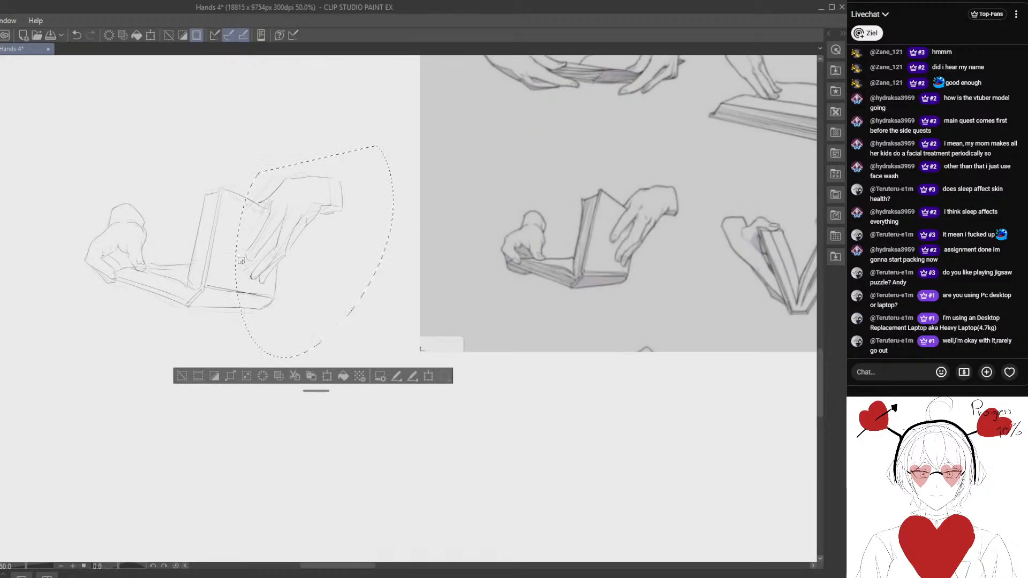
click(182, 375)
mouse_move(248, 224)
mouse_down()
mouse_move(248, 274)
mouse_move(292, 283)
mouse_move(374, 188)
mouse_move(328, 167)
mouse_move(267, 281)
mouse_move(322, 248)
mouse_up()
click(171, 304)
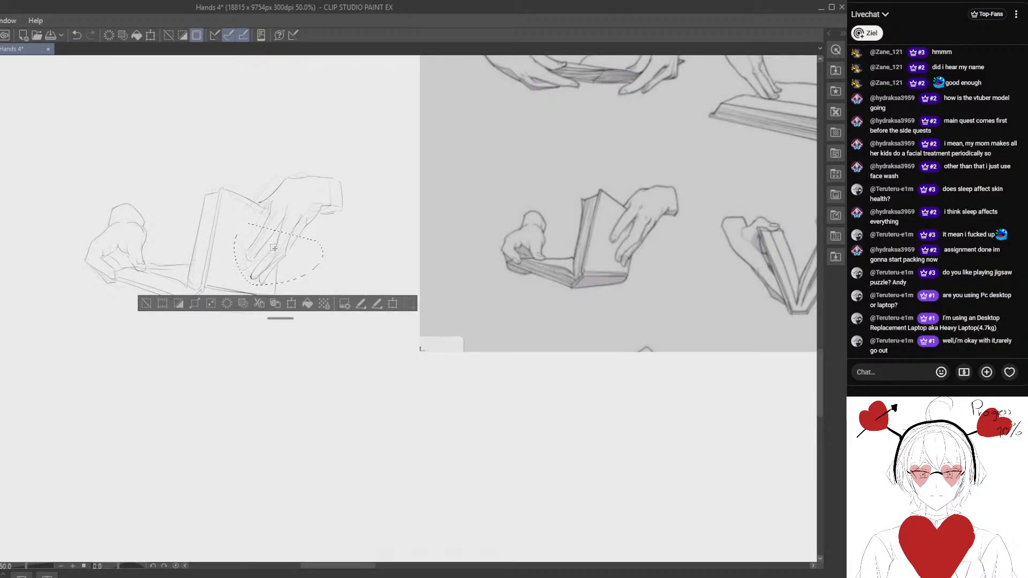
drag(275, 265, 280, 252)
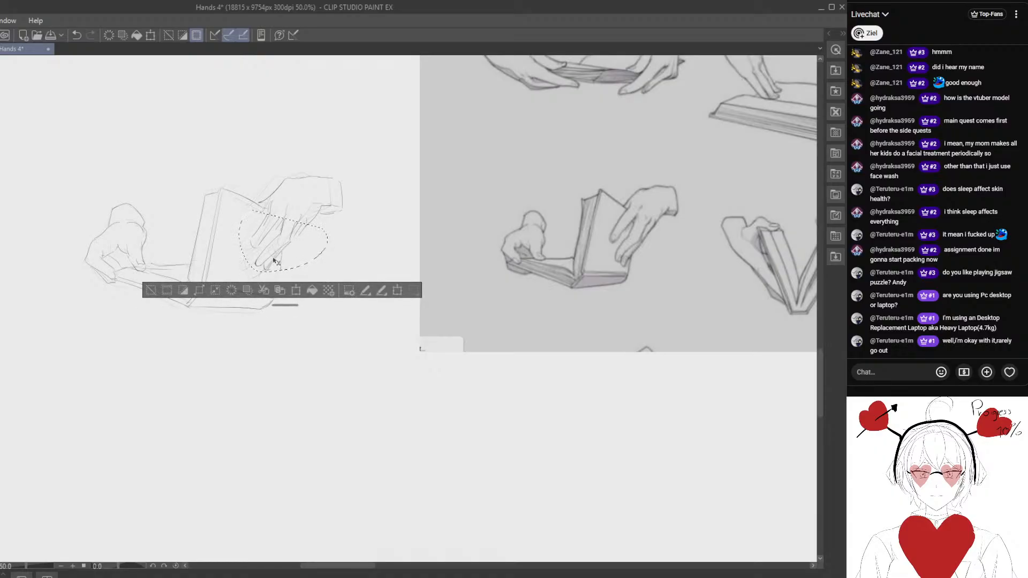
click(149, 291)
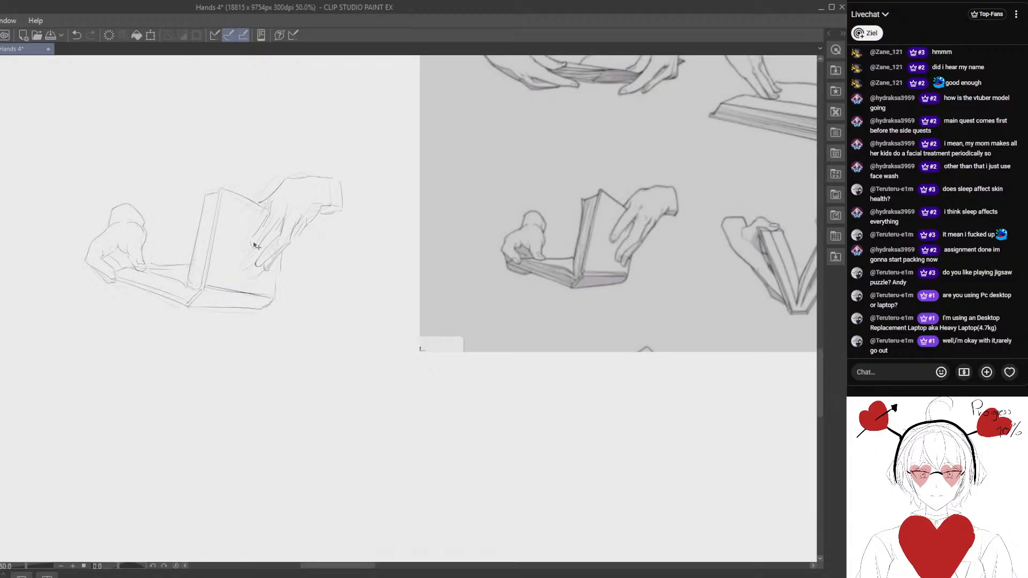
- Lasso the whole right hand with the book's adjoining edge and nudge it slightly toward the spine
mouse_move(235, 187)
mouse_down()
mouse_move(385, 156)
mouse_move(331, 138)
mouse_up()
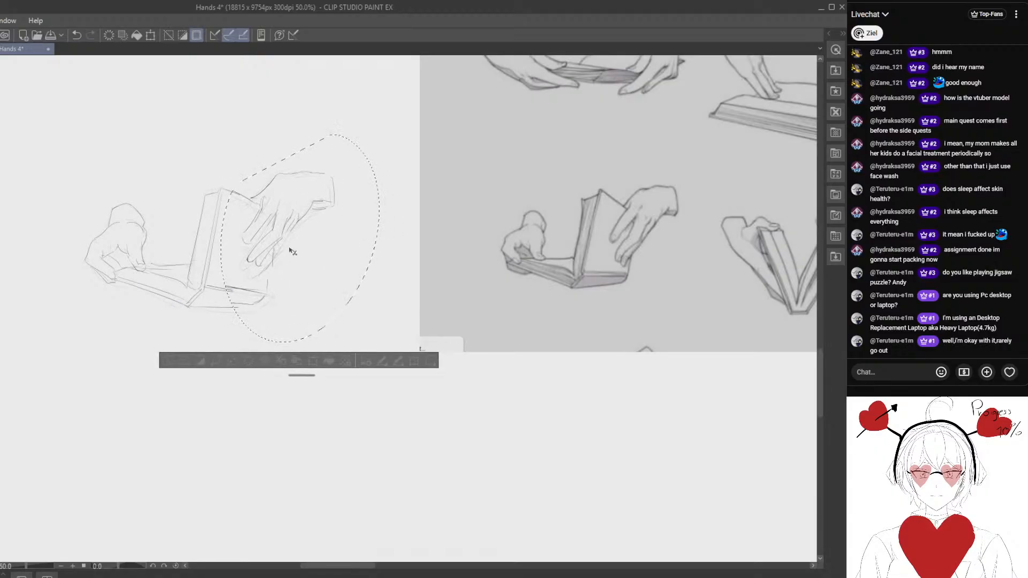
drag(289, 253, 279, 265)
click(165, 363)
- Lasso the whole sketch, overlay it on the matching reference pose, and scale it down to check its proportions
drag(121, 146, 394, 115)
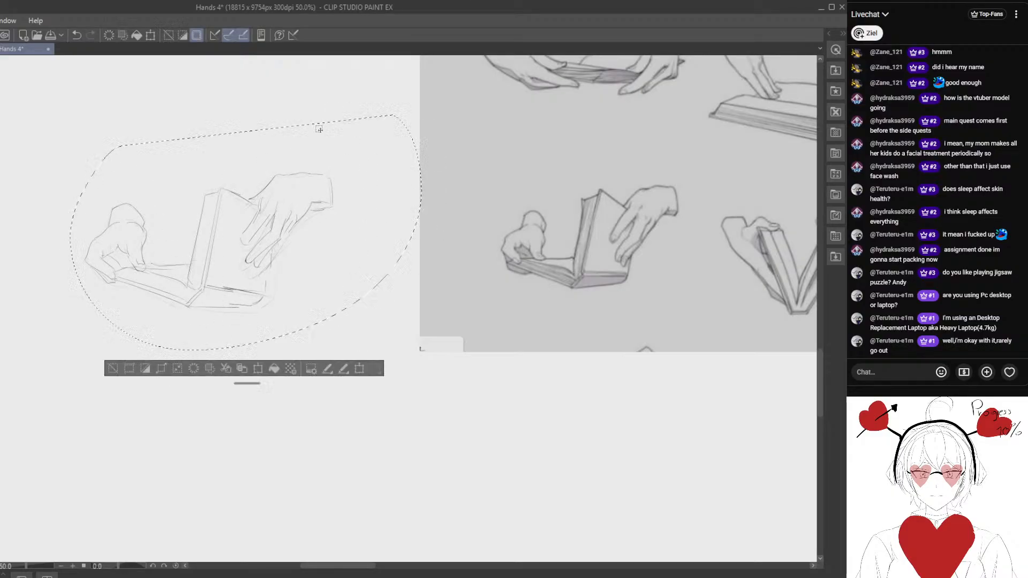
mouse_move(147, 207)
mouse_down()
mouse_move(253, 298)
mouse_move(456, 302)
mouse_move(544, 321)
mouse_up()
mouse_move(545, 322)
mouse_down()
mouse_move(286, 363)
mouse_move(378, 312)
mouse_up()
key(ctrl+t)
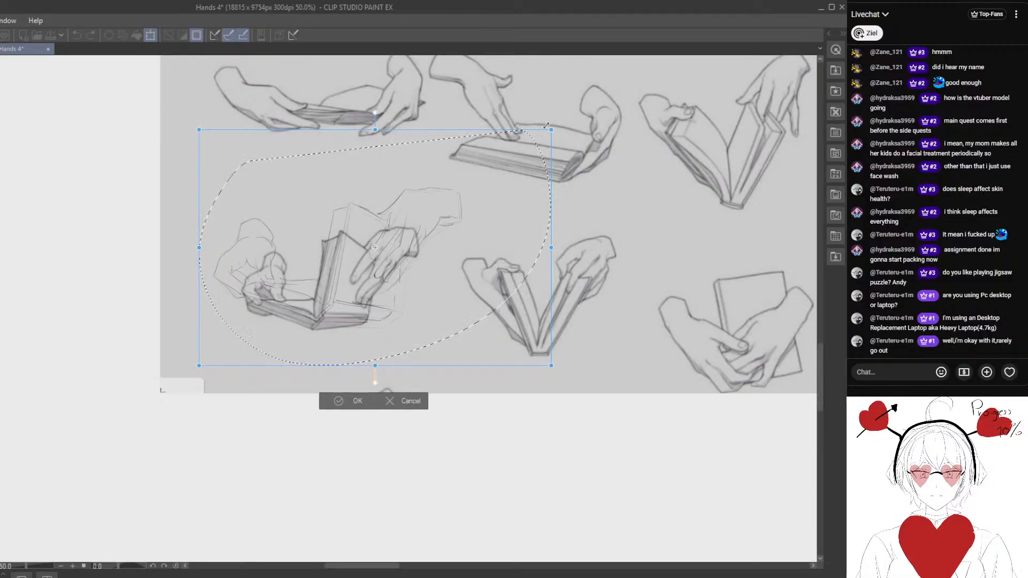
mouse_move(505, 155)
mouse_down()
mouse_move(448, 211)
mouse_move(470, 211)
mouse_move(446, 237)
mouse_up()
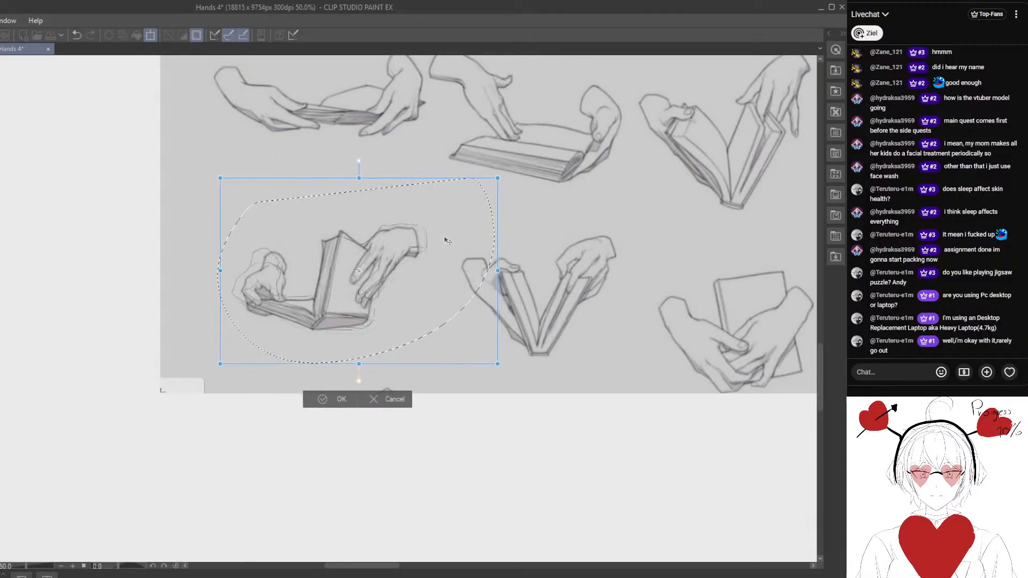
drag(498, 180, 492, 184)
mouse_move(454, 216)
mouse_down()
mouse_move(464, 215)
mouse_move(453, 226)
mouse_up()
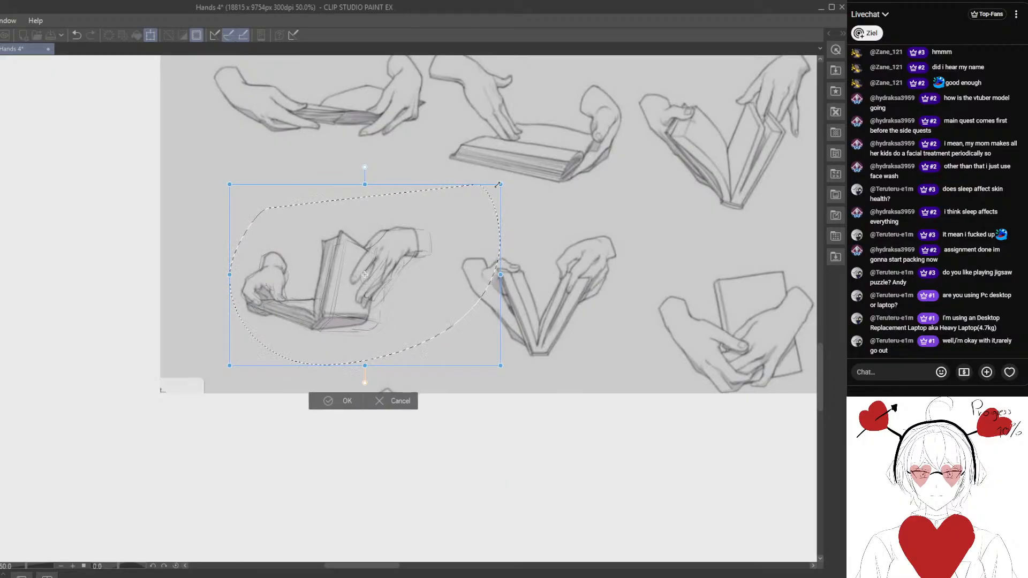
drag(497, 184, 484, 191)
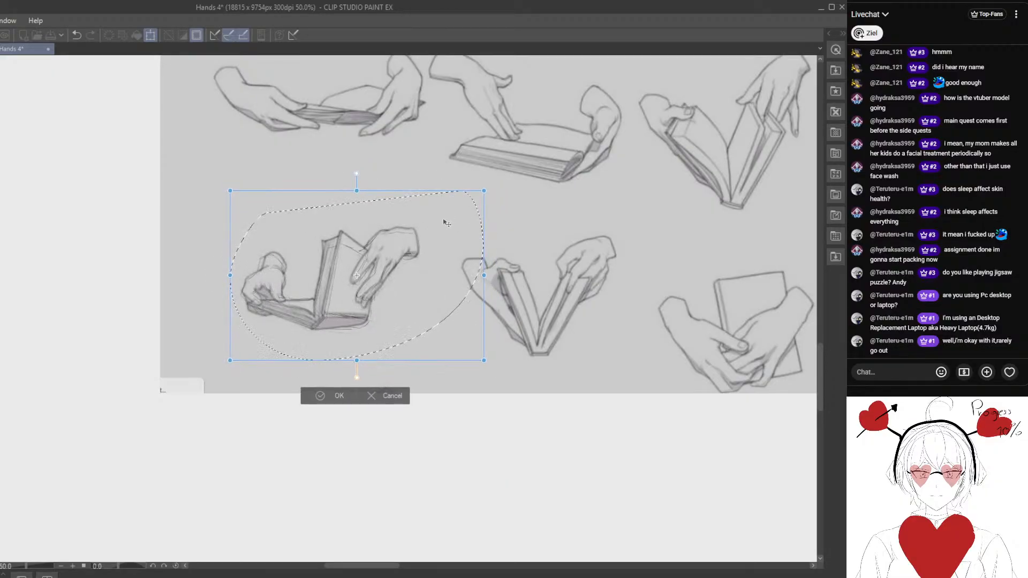
drag(438, 228, 433, 241)
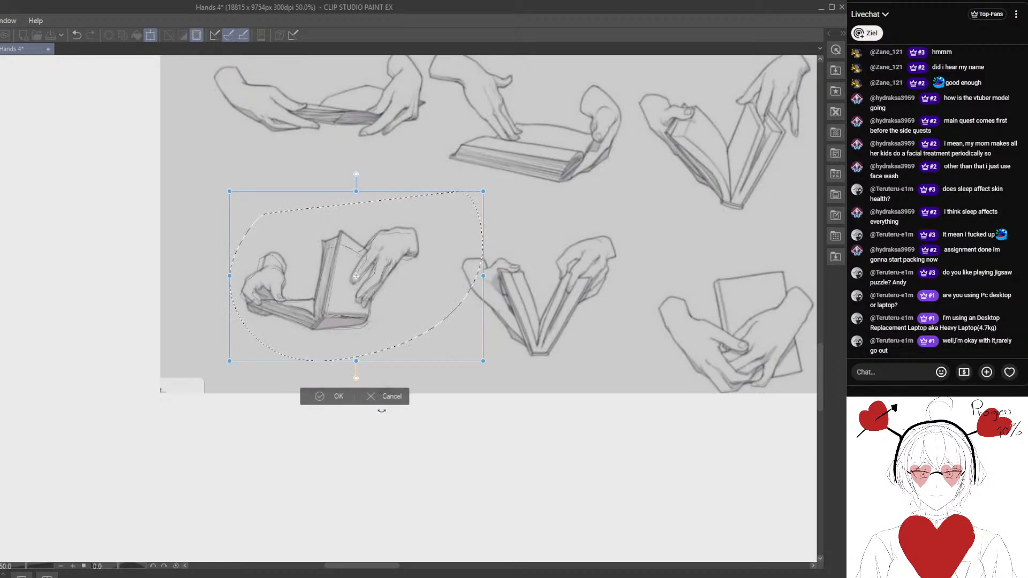
- Cancel the trial scaling, undo moving the sketch onto the reference, and clear the selection
click(382, 398)
click(76, 35)
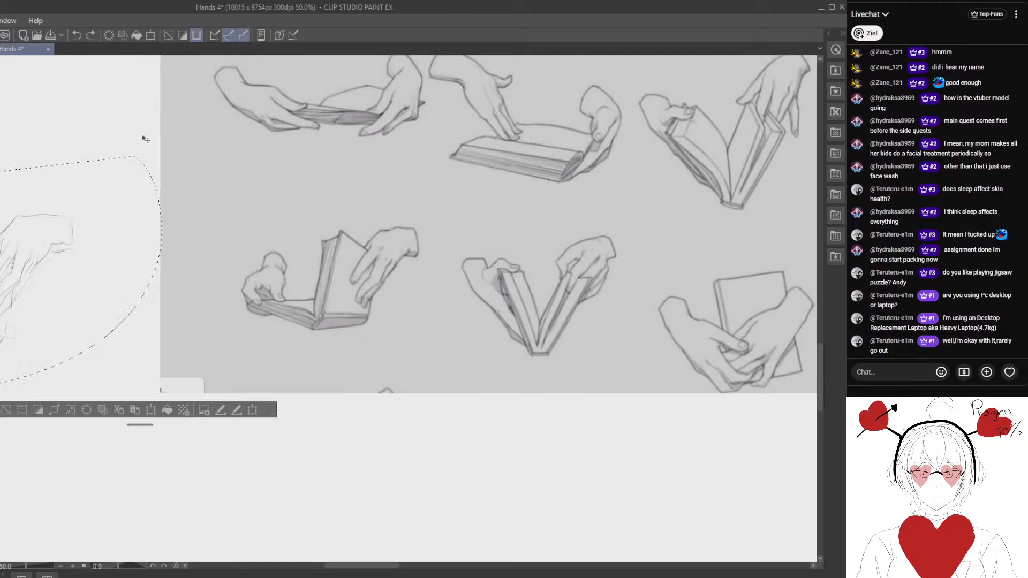
drag(158, 248, 357, 268)
drag(211, 335, 294, 317)
click(137, 409)
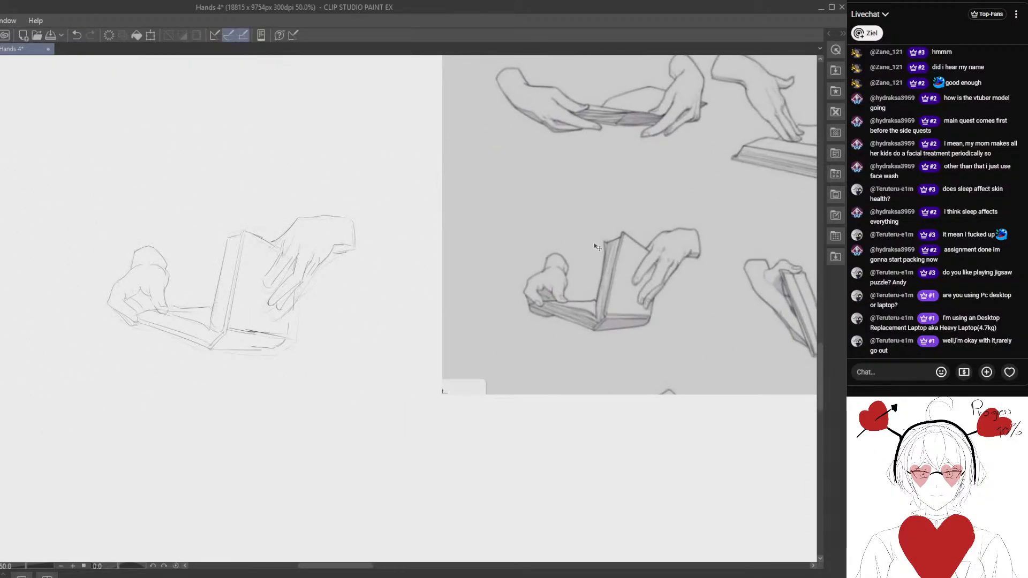
drag(626, 233, 671, 232)
click(72, 35)
drag(201, 289, 186, 276)
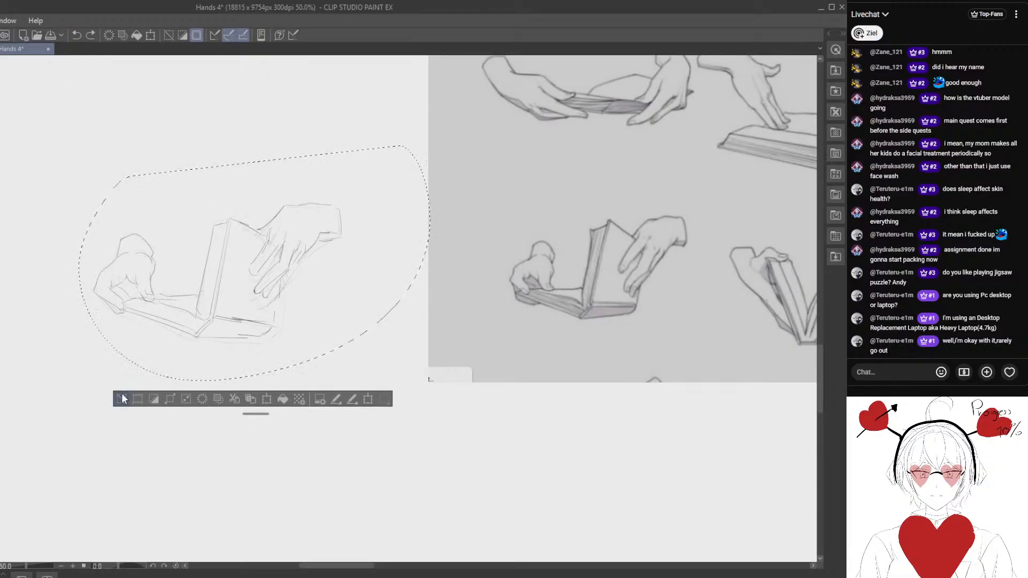
click(123, 399)
- Lasso the top of the upright book half and raise it slightly, reconnecting the broken spine edges
mouse_move(221, 206)
mouse_down()
mouse_move(230, 248)
mouse_move(258, 214)
mouse_up()
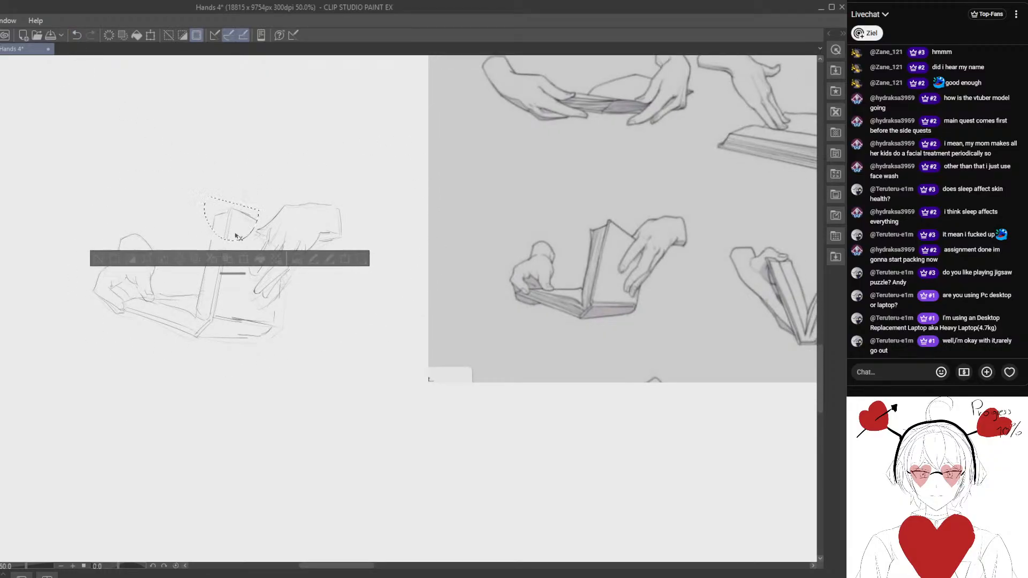
key(ctrl+d)
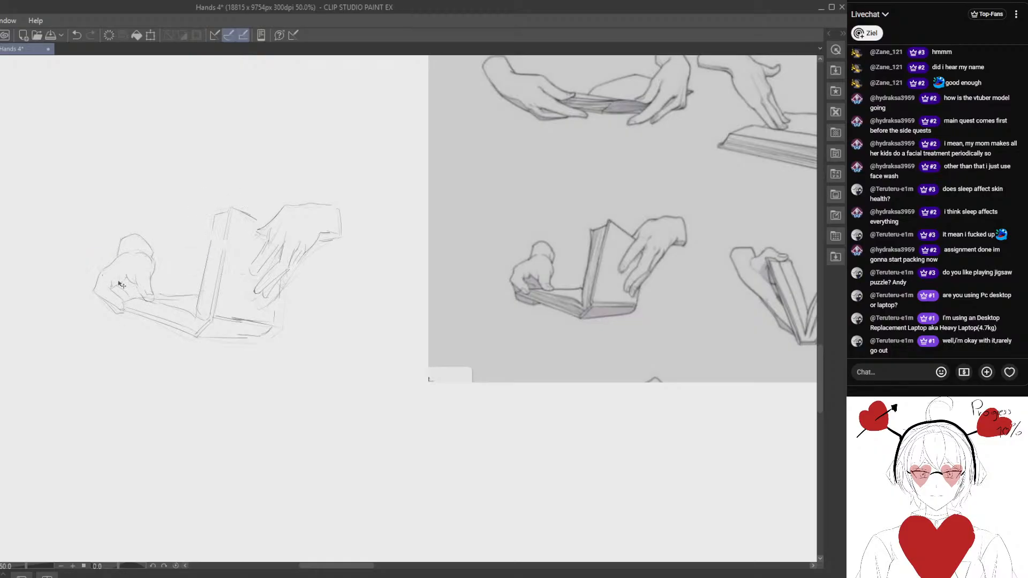
drag(192, 265, 213, 253)
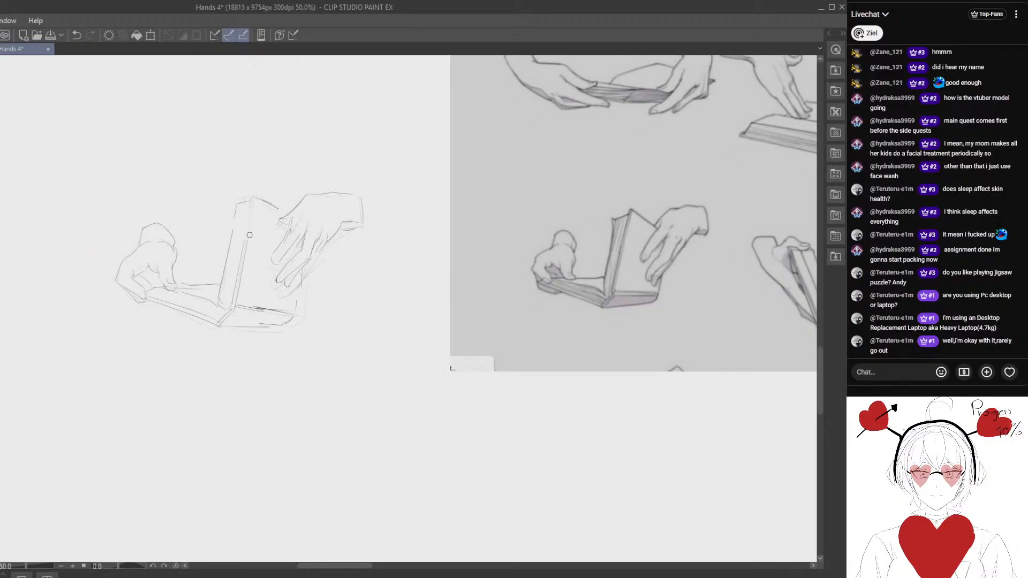
drag(254, 206, 247, 245)
key(ctrl+z)
mouse_move(321, 284)
mouse_down()
mouse_move(298, 278)
mouse_move(266, 303)
mouse_move(272, 316)
mouse_up()
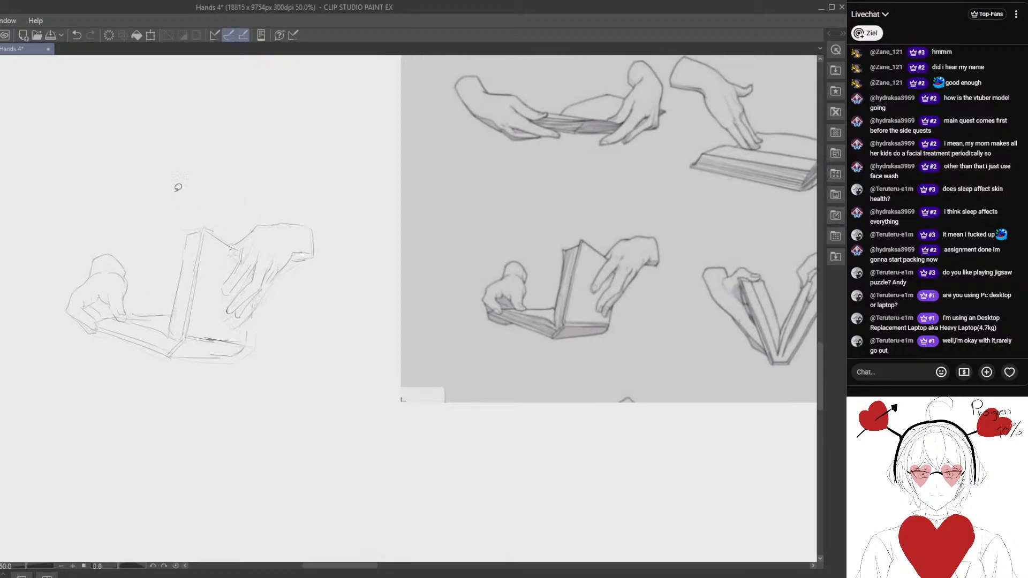
- Lasso the adjusted sketch, place it over the half-open book reference, and shrink it to match the reference size
mouse_move(139, 178)
mouse_down()
mouse_move(136, 430)
mouse_move(313, 182)
mouse_up()
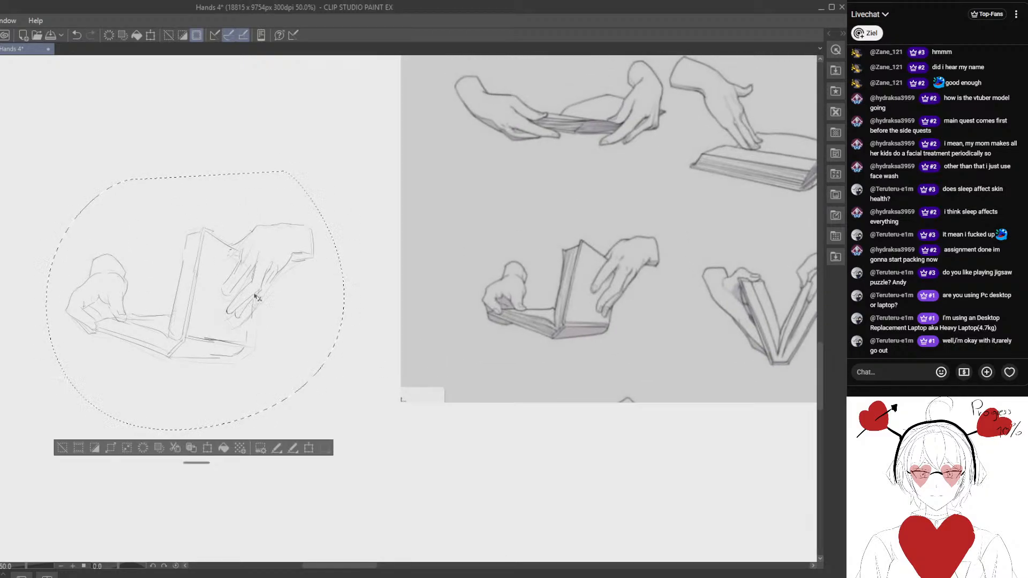
mouse_move(257, 298)
mouse_down()
mouse_move(553, 303)
mouse_move(340, 314)
mouse_up()
drag(302, 314, 434, 302)
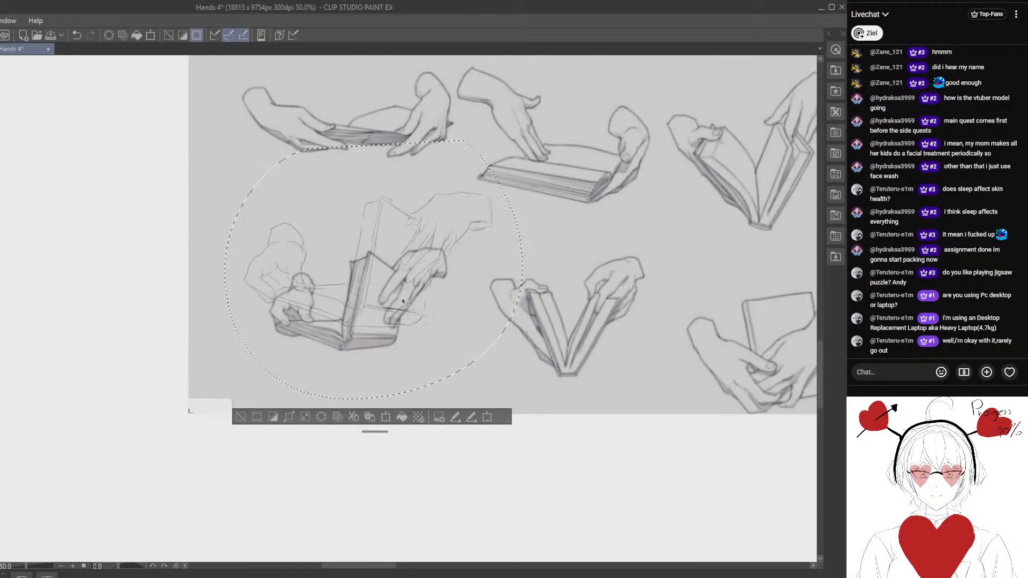
key(ctrl+t)
drag(523, 140, 465, 191)
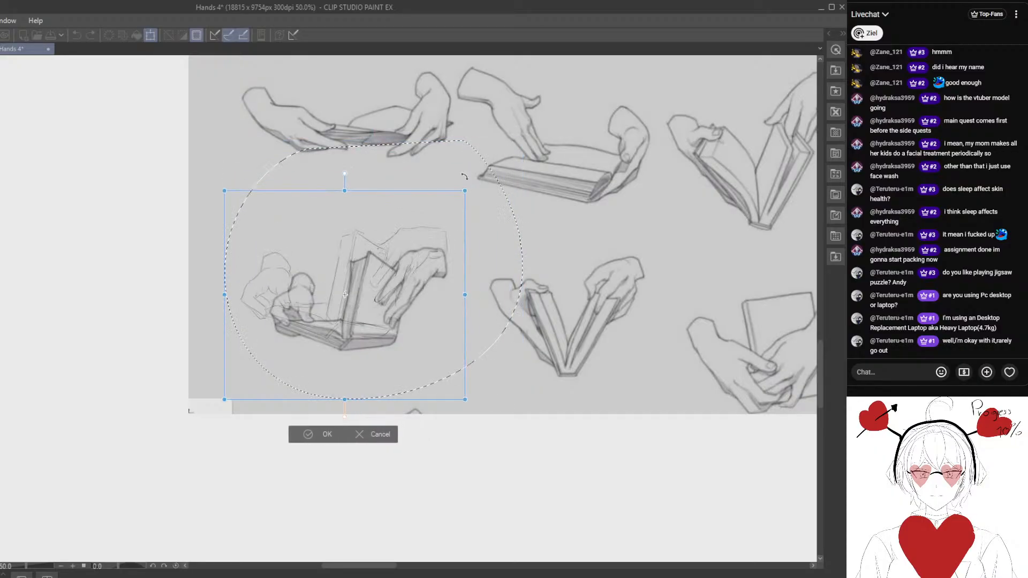
drag(429, 232, 451, 240)
drag(487, 197, 422, 284)
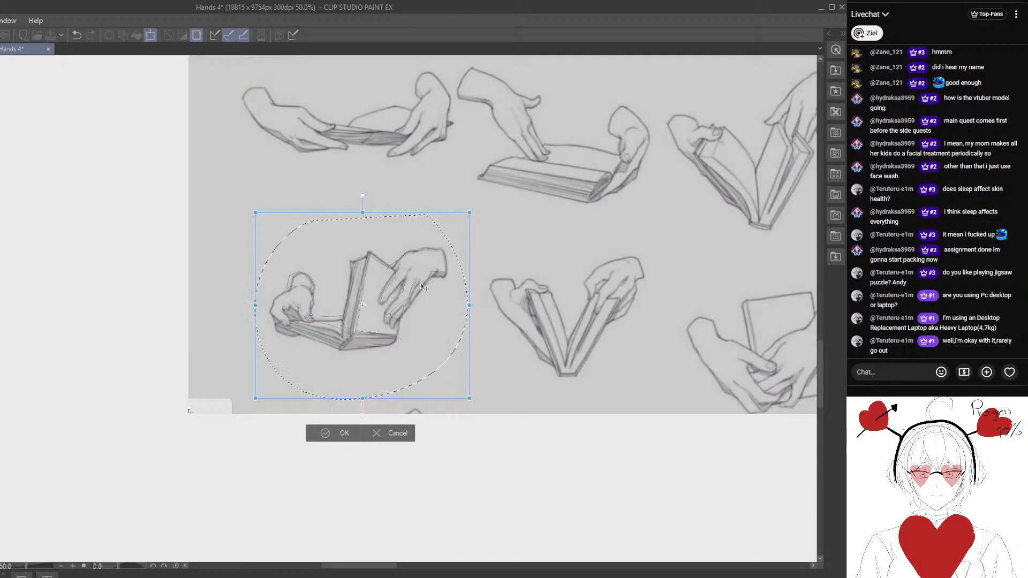
- Undo the overlay's scaling and placement to put the sketch back beside the reference, and clear the selection
click(336, 431)
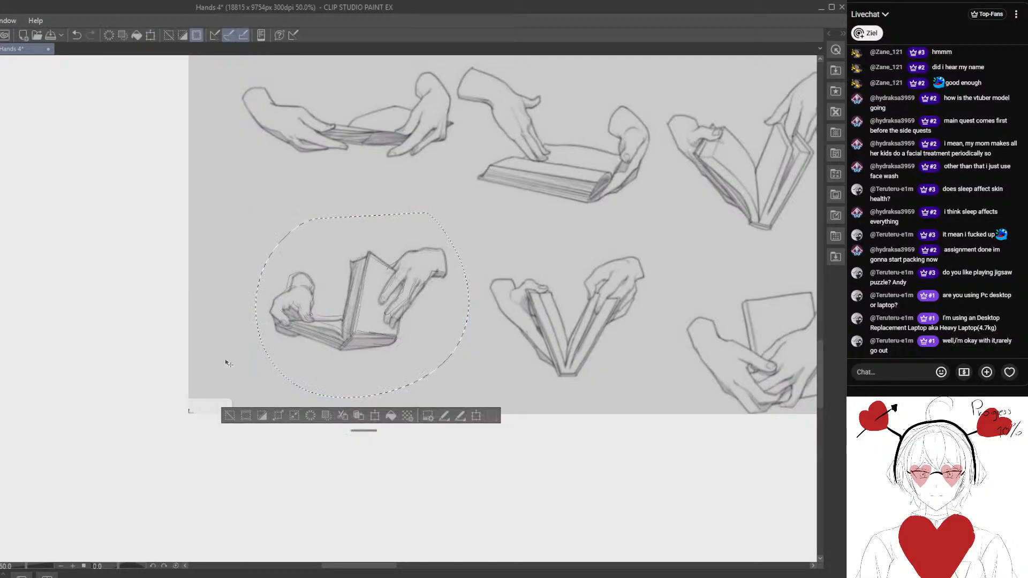
click(78, 36)
drag(74, 302, 340, 331)
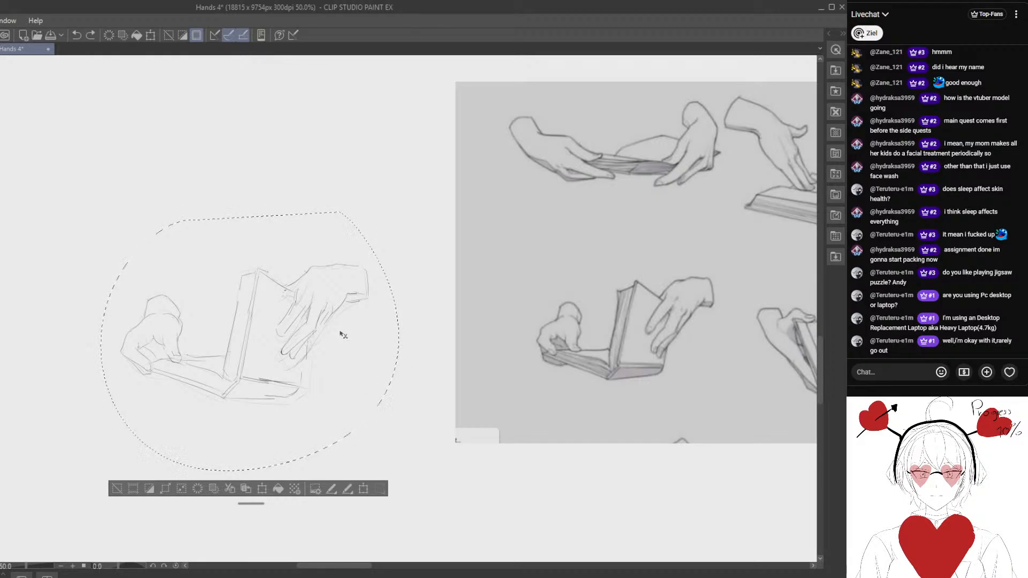
drag(246, 373, 275, 357)
click(144, 472)
drag(211, 420, 177, 374)
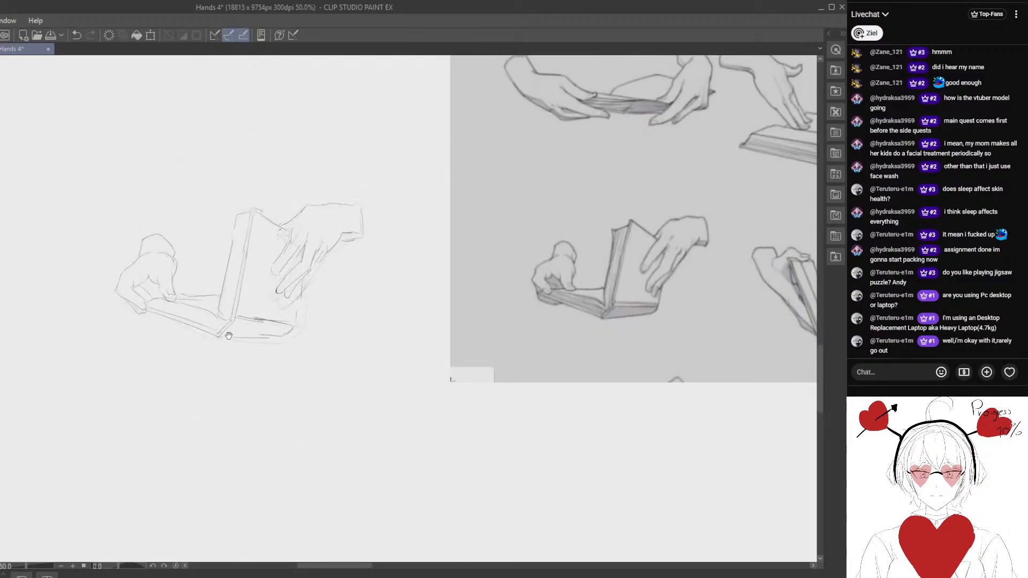
scroll(237, 272, up, 1)
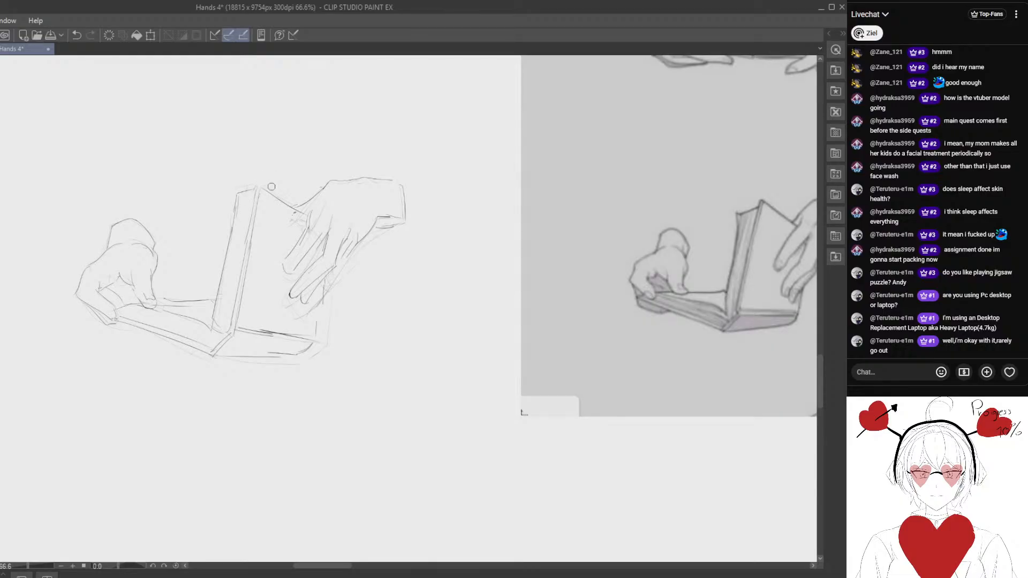
scroll(262, 251, down, 2)
key(m)
mouse_move(190, 172)
mouse_down()
mouse_move(355, 169)
mouse_move(342, 167)
mouse_up()
click(120, 418)
- Start a new study on an empty canvas area by roughing in the upright book half's two long spine edges
drag(273, 391, 212, 336)
mouse_move(241, 464)
mouse_down()
mouse_move(372, 422)
mouse_move(318, 467)
mouse_move(303, 451)
mouse_move(301, 383)
mouse_move(316, 360)
mouse_up()
scroll(319, 364, up, 2)
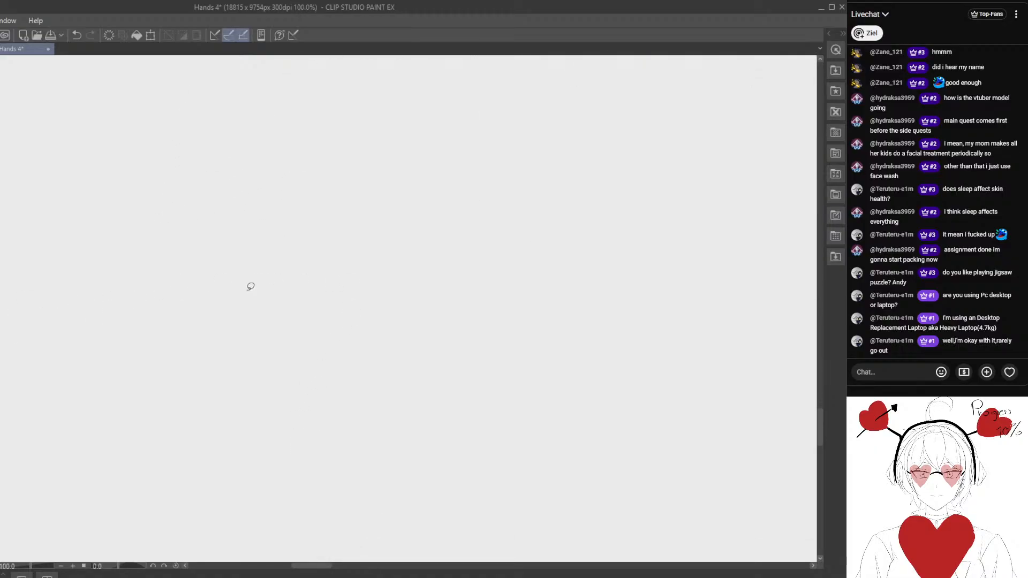
mouse_move(305, 207)
mouse_down()
mouse_move(327, 238)
mouse_move(301, 225)
mouse_up()
key(p)
key(e)
mouse_move(337, 186)
mouse_down()
mouse_move(381, 150)
mouse_move(427, 174)
mouse_move(347, 187)
mouse_up()
key(p)
drag(261, 190, 256, 319)
key(e)
key(p)
drag(281, 189, 276, 320)
key(e)
mouse_move(257, 338)
mouse_down()
mouse_move(259, 211)
mouse_move(258, 233)
mouse_up()
key(p)
drag(255, 196, 248, 325)
drag(273, 188, 266, 325)
- Rough in the new book's lower corner and the bottom edge of its upright half, erasing stray spine lines
drag(344, 321, 324, 295)
key(e)
drag(235, 182, 224, 310)
key(p)
drag(213, 357, 247, 332)
drag(276, 290, 334, 293)
drag(314, 292, 347, 277)
- Block in the right hand's wrist, back, and fingers reaching onto the upright half of the new book
mouse_move(389, 153)
mouse_down()
mouse_move(384, 185)
mouse_move(394, 174)
mouse_move(358, 184)
mouse_up()
drag(355, 201, 393, 161)
mouse_move(462, 160)
mouse_down()
mouse_move(493, 150)
mouse_move(443, 168)
mouse_move(479, 138)
mouse_up()
key(e)
key(p)
key(e)
key(p)
mouse_move(342, 200)
mouse_down()
mouse_move(392, 177)
mouse_move(371, 220)
mouse_move(375, 255)
mouse_move(379, 228)
mouse_up()
drag(347, 258, 285, 240)
- Erase and redraw the peak of the rough spine and the upper page edge running toward the right hand
key(e)
mouse_move(287, 190)
mouse_down()
mouse_move(309, 234)
mouse_move(242, 199)
mouse_move(290, 208)
mouse_up()
key(p)
key(e)
key(space)
drag(241, 187, 281, 174)
key(p)
drag(359, 340, 338, 305)
mouse_move(252, 196)
mouse_down()
mouse_move(268, 207)
mouse_move(290, 169)
mouse_up()
key(e)
key(p)
key(e)
alt+click(309, 164)
key(p)
key(e)
mouse_move(288, 169)
mouse_down()
mouse_move(239, 159)
mouse_move(272, 150)
mouse_move(287, 171)
mouse_move(244, 154)
mouse_move(283, 152)
mouse_move(307, 210)
mouse_up()
- Refine the rough right-hand fingers where they overlap the page, erasing excess construction lines
key(p)
key(e)
key(p)
key(e)
mouse_move(335, 232)
mouse_down()
mouse_move(348, 242)
mouse_move(326, 227)
mouse_move(363, 231)
mouse_up()
key(p)
key(e)
mouse_move(295, 255)
mouse_down()
mouse_move(282, 248)
mouse_move(356, 263)
mouse_up()
mouse_move(356, 264)
mouse_down()
mouse_move(288, 241)
mouse_move(370, 257)
mouse_move(259, 242)
mouse_move(329, 246)
mouse_up()
- Rework the rough top and long edges of the spine, erasing to lighten the construction lines
key(p)
key(e)
drag(259, 156, 276, 161)
key(p)
mouse_move(290, 158)
mouse_down()
mouse_move(248, 152)
mouse_move(232, 175)
mouse_move(271, 211)
mouse_move(247, 262)
mouse_move(262, 174)
mouse_move(255, 154)
mouse_move(251, 189)
mouse_move(250, 154)
mouse_move(275, 153)
mouse_up()
key(e)
key(p)
drag(280, 230, 268, 260)
key(e)
drag(244, 199, 238, 191)
key(p)
drag(301, 243, 292, 244)
key(e)
mouse_move(263, 208)
mouse_down()
mouse_move(282, 230)
mouse_move(260, 231)
mouse_move(274, 244)
mouse_move(251, 233)
mouse_move(271, 253)
mouse_move(234, 285)
mouse_move(233, 258)
mouse_move(253, 249)
mouse_move(243, 270)
mouse_move(272, 280)
mouse_move(251, 278)
mouse_move(290, 275)
mouse_up()
- Rough in the left hand's contour above the flat half of the new book
key(p)
key(e)
key(p)
drag(353, 294, 314, 339)
drag(172, 250, 139, 236)
- Draw a clean dark line for the spine's outer edge from its top down to the fold
mouse_move(281, 200)
mouse_down()
mouse_move(254, 221)
mouse_move(259, 200)
mouse_up()
mouse_move(267, 163)
mouse_down()
mouse_move(258, 282)
mouse_move(257, 209)
mouse_move(248, 291)
mouse_up()
key(e)
key(p)
key(e)
key(p)
key(e)
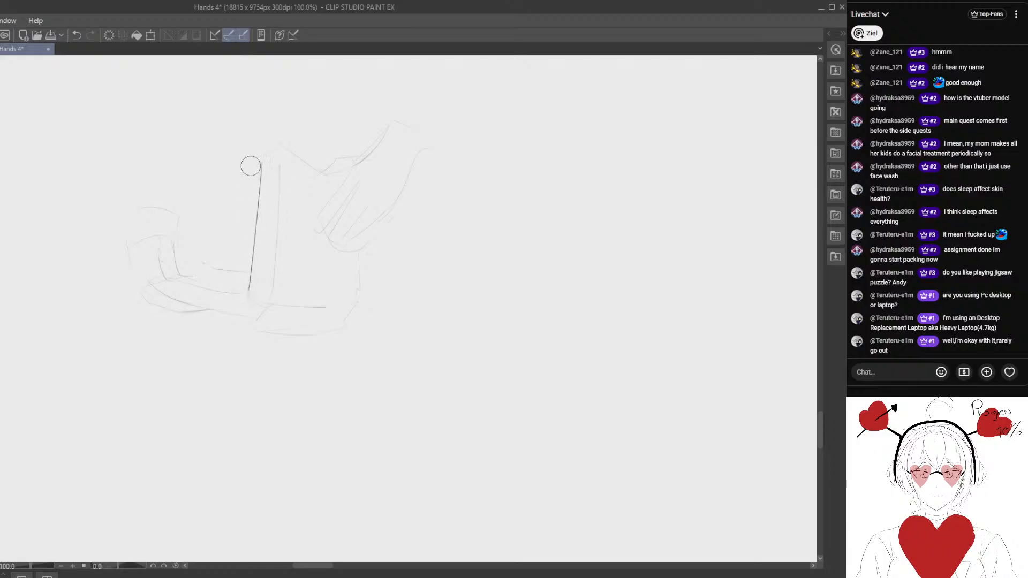
key(p)
mouse_move(258, 162)
mouse_down()
mouse_move(283, 160)
mouse_move(277, 144)
mouse_move(253, 156)
mouse_move(275, 153)
mouse_move(255, 159)
mouse_move(275, 151)
mouse_move(272, 291)
mouse_move(281, 206)
mouse_move(275, 273)
mouse_up()
- Draw the spine's inner edge and close its slanted top and rounded bottom with clean lines
key(e)
key(p)
key(e)
key(p)
key(e)
key(p)
drag(281, 148, 270, 303)
key(e)
key(p)
key(e)
key(p)
- Draw the slanted top edge of the upright half and redraw the spine's inner edge down to the fold
mouse_move(280, 167)
mouse_down()
mouse_move(281, 149)
mouse_move(319, 173)
mouse_up()
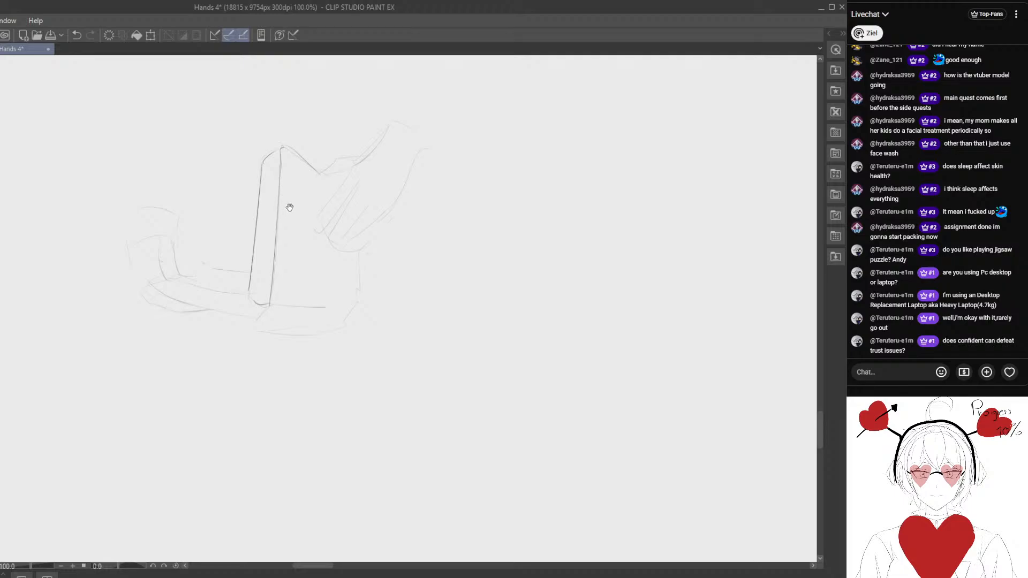
mouse_move(289, 207)
mouse_down()
mouse_move(279, 283)
mouse_move(258, 177)
mouse_up()
key(e)
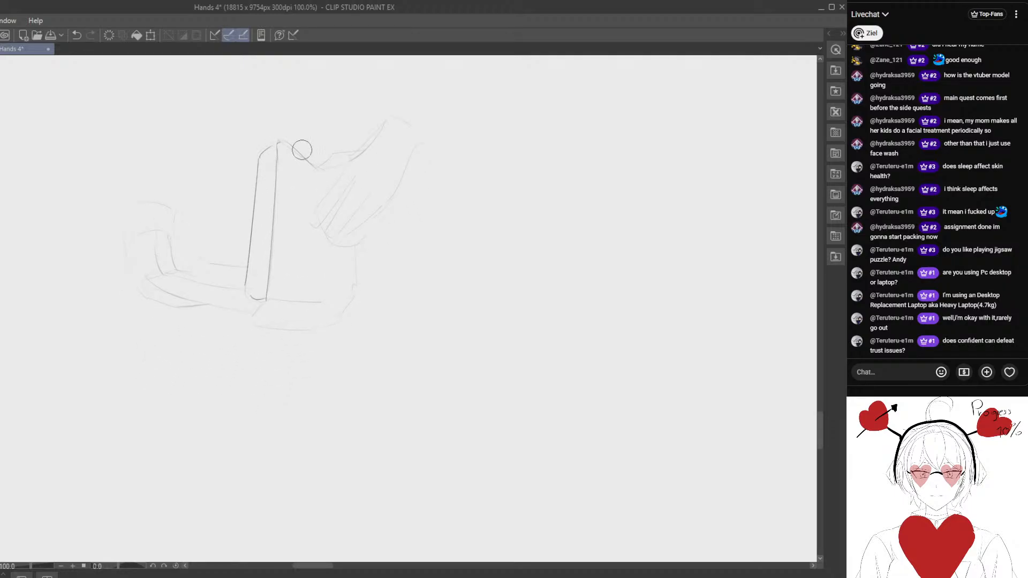
mouse_move(299, 150)
mouse_down()
mouse_move(314, 171)
mouse_move(293, 144)
mouse_move(283, 153)
mouse_move(272, 271)
mouse_up()
key(p)
drag(275, 148, 268, 294)
key(e)
mouse_move(289, 148)
mouse_down()
mouse_move(326, 184)
mouse_move(283, 145)
mouse_move(275, 157)
mouse_move(269, 147)
mouse_move(279, 146)
mouse_move(272, 287)
mouse_up()
key(p)
key(e)
key(p)
- Redraw the upright half's top edge as a cleaner line running from the spine's peak to the right hand
mouse_move(276, 154)
mouse_down()
mouse_move(279, 140)
mouse_move(324, 166)
mouse_move(294, 142)
mouse_move(321, 173)
mouse_up()
key(e)
key(p)
key(e)
key(p)
key(e)
key(p)
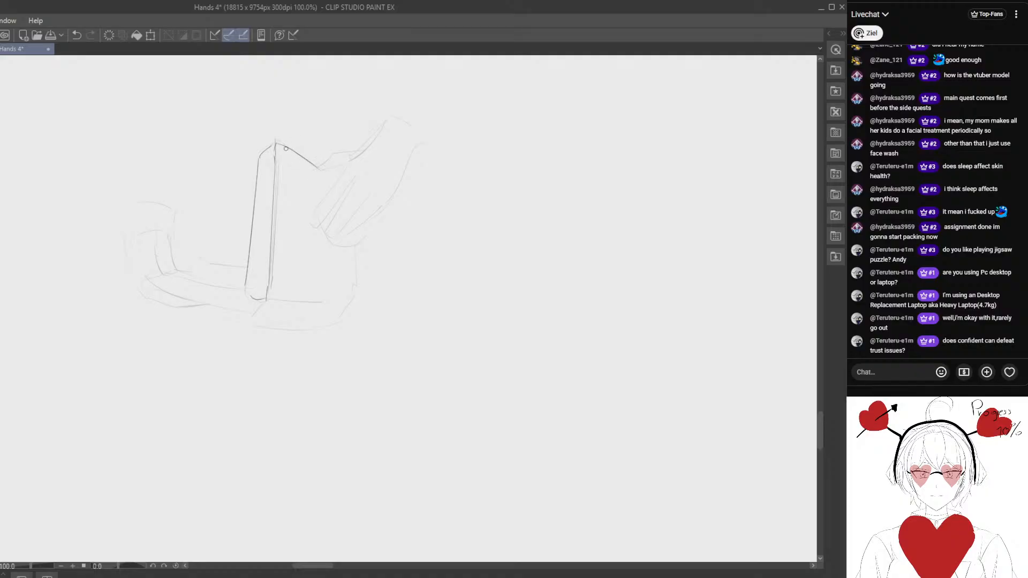
drag(275, 141, 314, 167)
drag(367, 216, 356, 207)
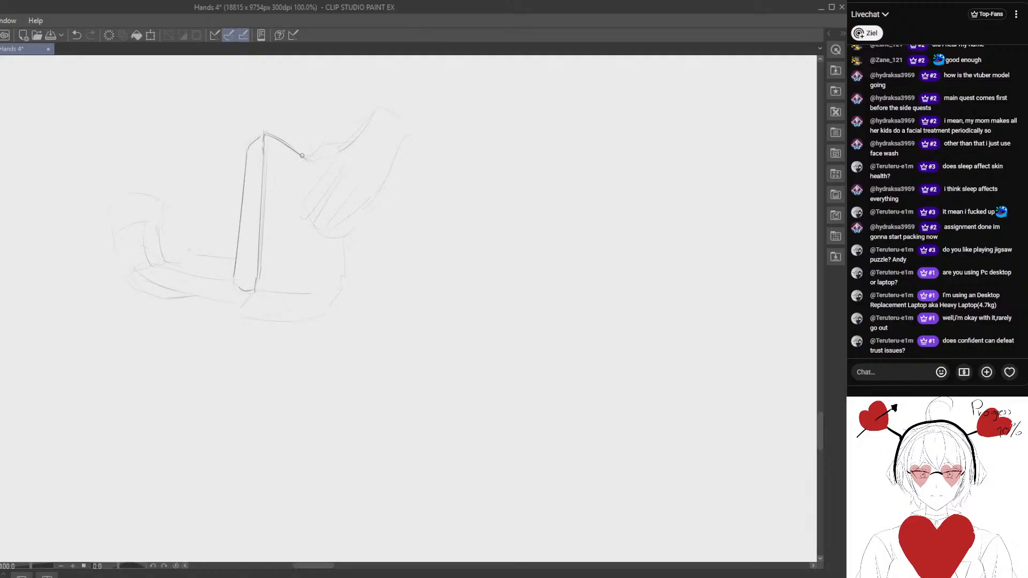
- Draw the right hand's clean contour from the page corner over the thumb side and wrist
key(e)
mouse_move(303, 155)
mouse_down()
mouse_move(372, 121)
mouse_move(341, 145)
mouse_move(402, 141)
mouse_move(372, 206)
mouse_move(326, 239)
mouse_up()
key(p)
key(e)
key(p)
mouse_move(337, 153)
mouse_down()
mouse_move(303, 216)
mouse_move(323, 196)
mouse_move(314, 213)
mouse_move(360, 211)
mouse_move(398, 158)
mouse_move(380, 192)
mouse_up()
key(e)
key(p)
- Draw the right hand's index finger with its rounded tip and the outer side below the wrist
key(e)
mouse_move(309, 215)
mouse_down()
mouse_move(335, 168)
mouse_move(303, 208)
mouse_up()
key(p)
drag(302, 215, 307, 222)
mouse_move(352, 166)
mouse_down()
mouse_move(312, 217)
mouse_move(344, 184)
mouse_move(332, 213)
mouse_up()
drag(327, 217, 340, 224)
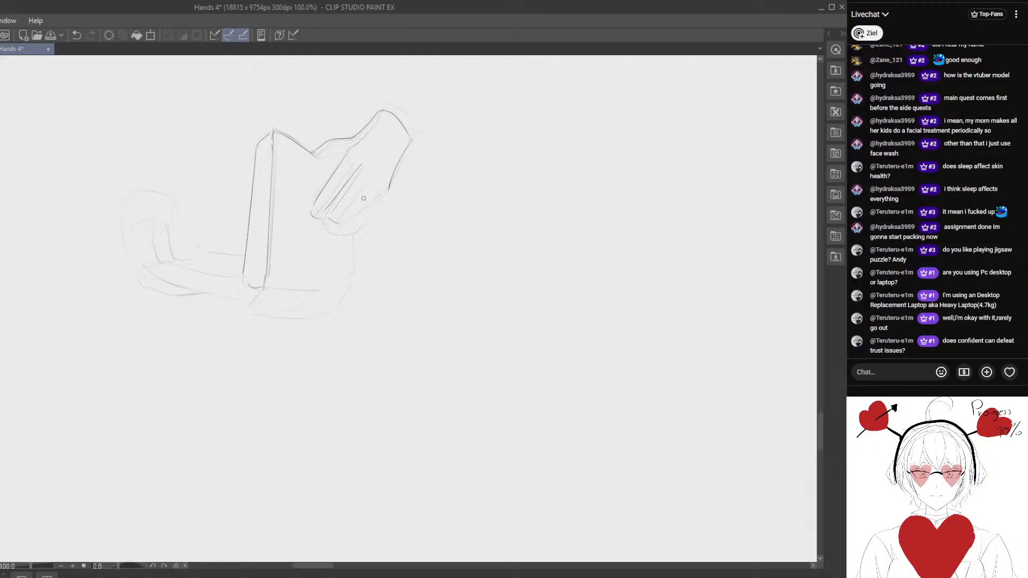
- Erase the rough finger lines on the right hand and redraw the index and middle fingers
key(e)
mouse_move(360, 188)
mouse_down()
mouse_move(336, 177)
mouse_move(319, 202)
mouse_move(324, 216)
mouse_up()
key(p)
key(e)
drag(354, 163, 315, 220)
key(p)
mouse_move(347, 154)
mouse_down()
mouse_move(318, 218)
mouse_move(340, 214)
mouse_up()
- Draw the remaining fingers of the right hand and close its outer contour down to the fingertips
key(e)
key(p)
drag(353, 174, 335, 227)
drag(388, 190, 338, 231)
drag(388, 190, 339, 228)
- Select the right hand and shift it slightly up and toward the spine, clearing the selection
mouse_move(311, 148)
mouse_down()
mouse_move(335, 157)
mouse_move(324, 154)
mouse_move(341, 147)
mouse_move(297, 238)
mouse_move(428, 88)
mouse_up()
key(e)
key(p)
key(m)
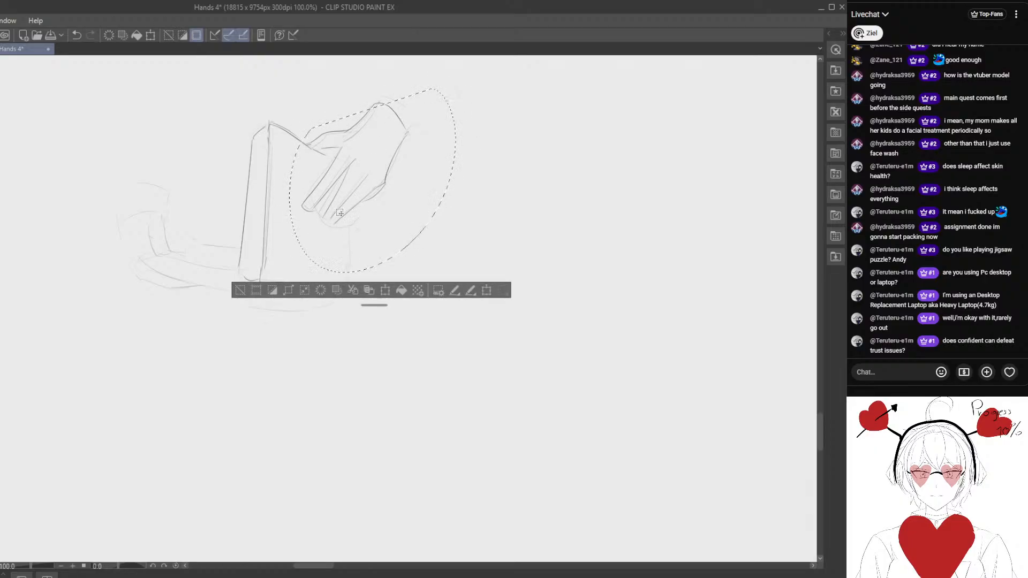
click(239, 290)
mouse_move(360, 139)
mouse_down()
mouse_move(356, 184)
mouse_move(441, 214)
mouse_move(396, 132)
mouse_up()
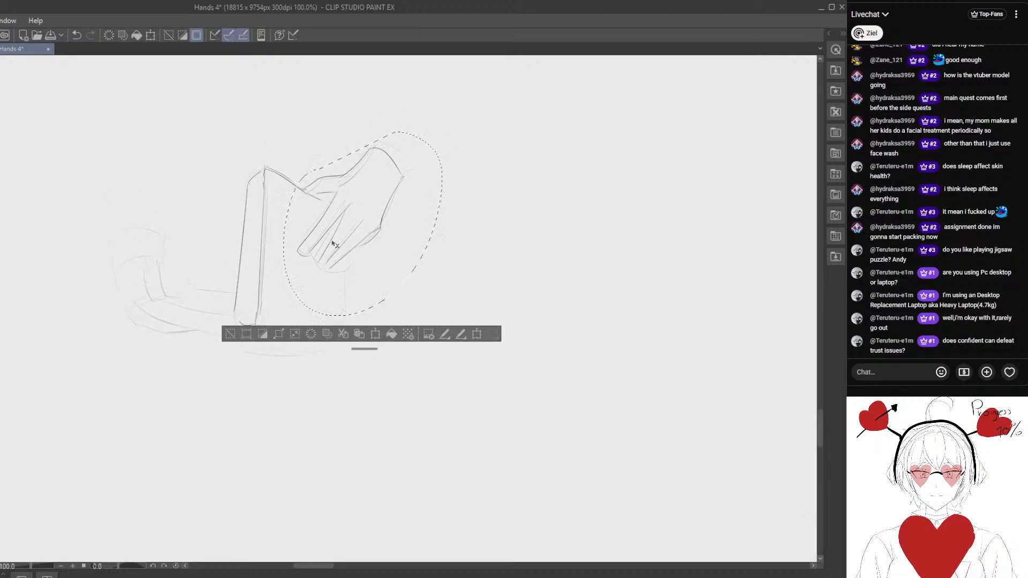
mouse_move(339, 258)
mouse_down()
mouse_move(330, 252)
mouse_move(343, 322)
mouse_move(361, 304)
mouse_up()
click(222, 329)
- Draw the upright half's outer side, its bottom edge and the parallel line for the page thickness
drag(278, 293, 368, 301)
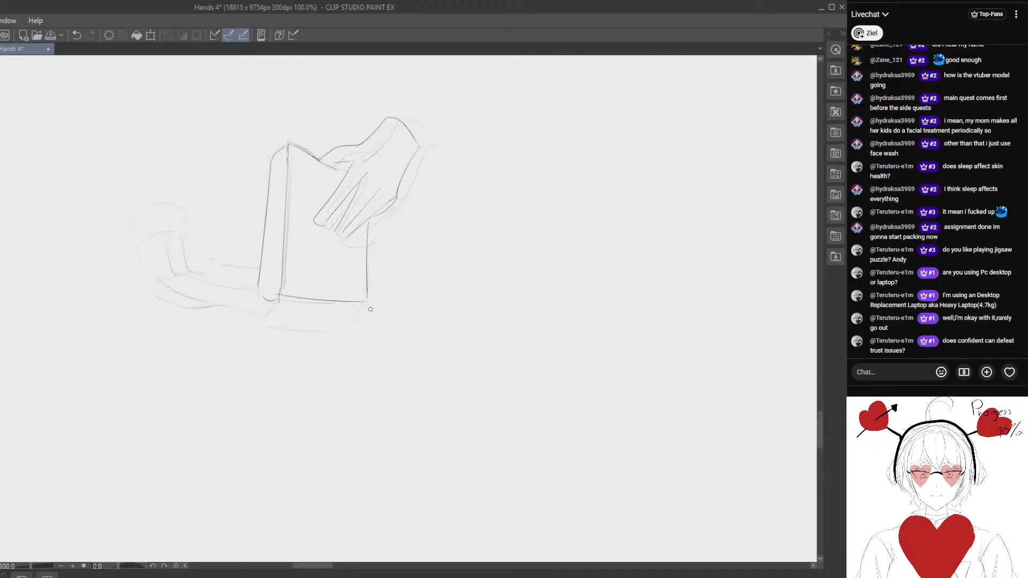
drag(327, 327, 365, 300)
mouse_move(321, 269)
mouse_down()
mouse_move(301, 292)
mouse_move(384, 304)
mouse_move(312, 299)
mouse_move(382, 295)
mouse_move(306, 301)
mouse_move(378, 296)
mouse_up()
key(e)
key(p)
key(e)
key(p)
drag(304, 290, 397, 290)
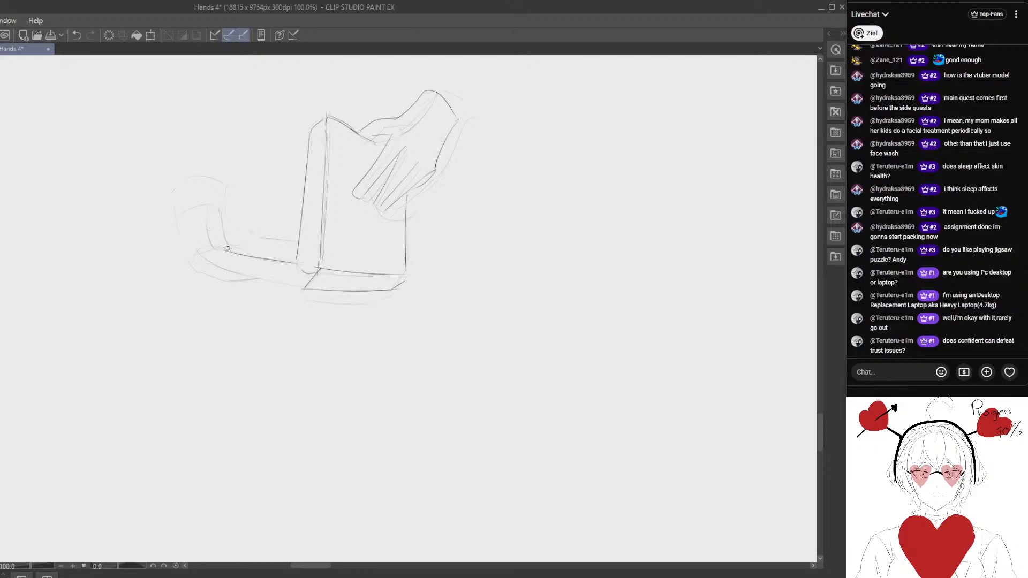
- Draw the flat half's near edges from the spine's fold out to the left hand
key(e)
mouse_move(247, 236)
mouse_down()
mouse_move(288, 244)
mouse_move(237, 244)
mouse_move(306, 246)
mouse_up()
key(p)
mouse_move(222, 250)
mouse_down()
mouse_move(311, 291)
mouse_move(312, 276)
mouse_move(300, 282)
mouse_up()
key(e)
key(p)
mouse_move(207, 261)
mouse_down()
mouse_move(229, 245)
mouse_move(242, 273)
mouse_move(242, 239)
mouse_move(256, 275)
mouse_move(231, 265)
mouse_move(238, 279)
mouse_move(217, 230)
mouse_move(246, 274)
mouse_move(242, 239)
mouse_move(253, 270)
mouse_move(236, 275)
mouse_move(239, 237)
mouse_move(256, 275)
mouse_up()
- Draw the left hand's thumb contour resting on the flat half and the page's far edge behind it
key(e)
key(p)
key(e)
key(p)
key(e)
key(p)
key(e)
key(p)
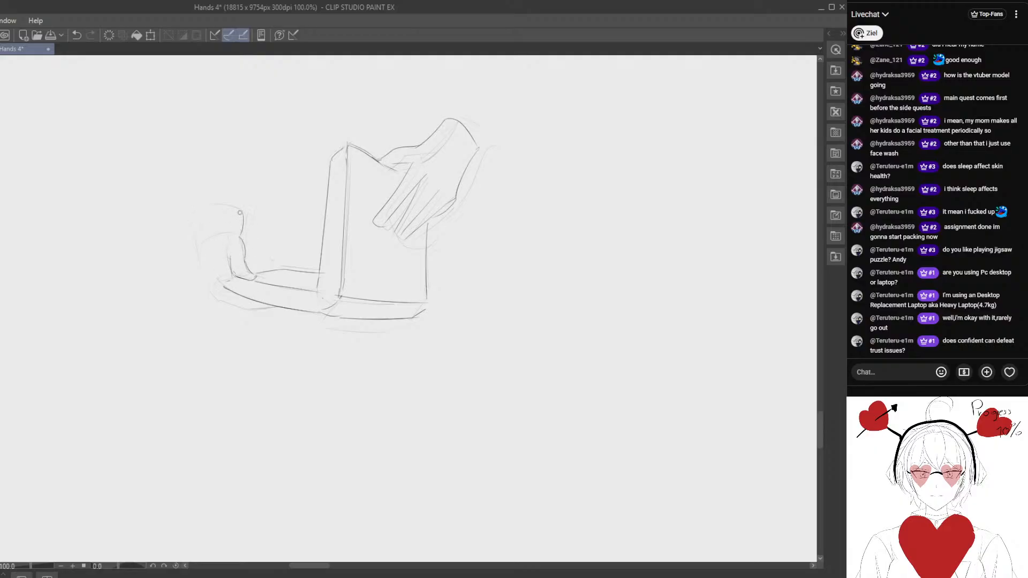
- Draw the left hand's outer contour from the wrist down around the flat half's end
mouse_move(225, 211)
mouse_down()
mouse_move(188, 258)
mouse_move(241, 209)
mouse_move(219, 208)
mouse_move(242, 228)
mouse_move(193, 241)
mouse_move(217, 210)
mouse_move(198, 238)
mouse_move(207, 287)
mouse_move(257, 314)
mouse_move(231, 335)
mouse_up()
key(e)
key(p)
key(e)
key(p)
key(e)
key(p)
key(e)
key(p)
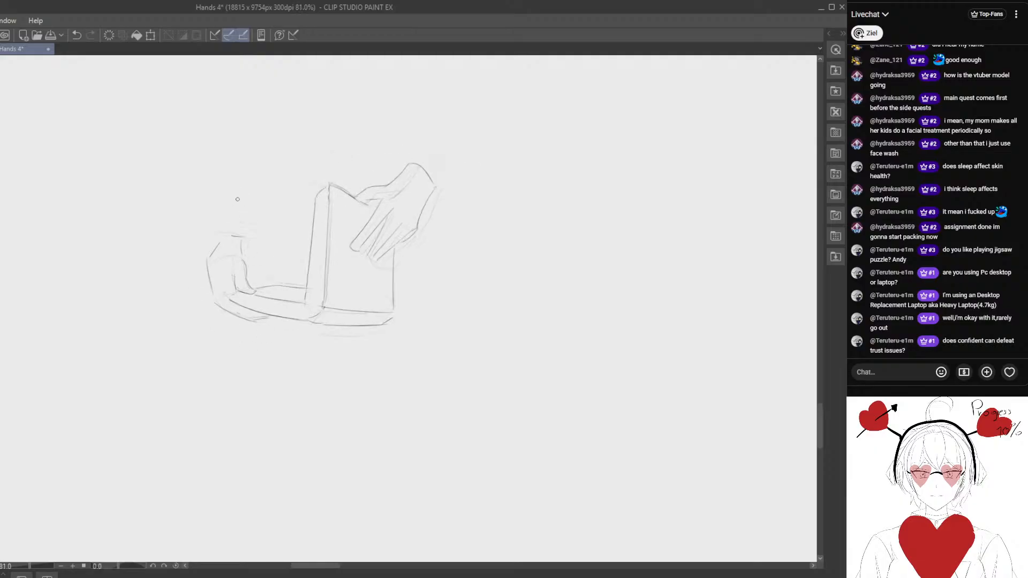
- Rework the left hand's wrist end and its inner contour, erasing stray lines
drag(222, 277, 245, 274)
key(e)
mouse_move(246, 216)
mouse_down()
mouse_move(220, 231)
mouse_move(248, 228)
mouse_move(251, 259)
mouse_move(218, 229)
mouse_up()
key(p)
key(e)
key(p)
key(e)
key(p)
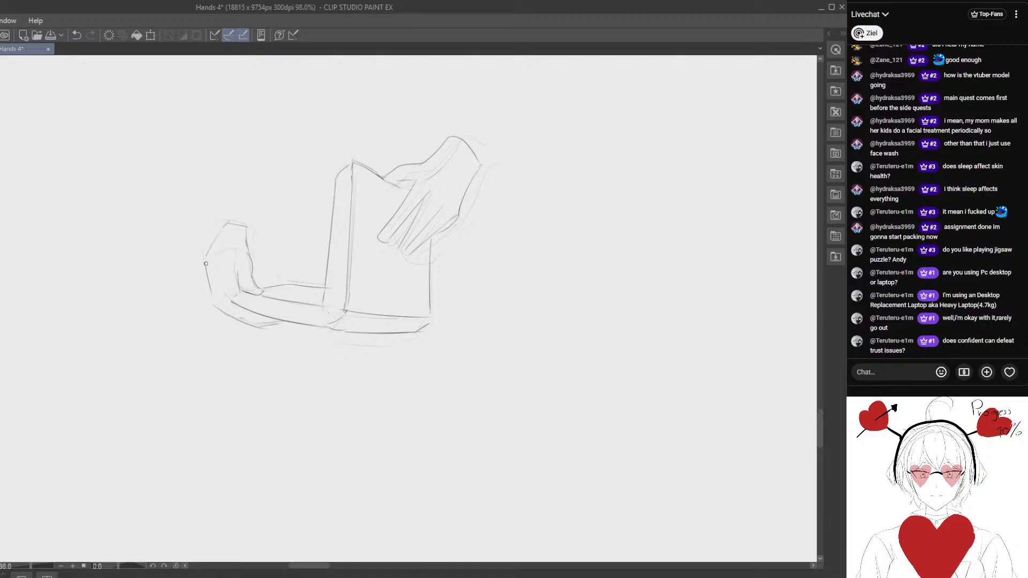
- Erase the left hand's outer side and redraw it with a straight tapering wrist and flat end
key(e)
drag(205, 264, 214, 306)
key(p)
mouse_move(181, 369)
mouse_down()
mouse_move(145, 229)
mouse_move(200, 202)
mouse_move(209, 185)
mouse_move(201, 222)
mouse_up()
key(ctrl+z)
key(ctrl+z)
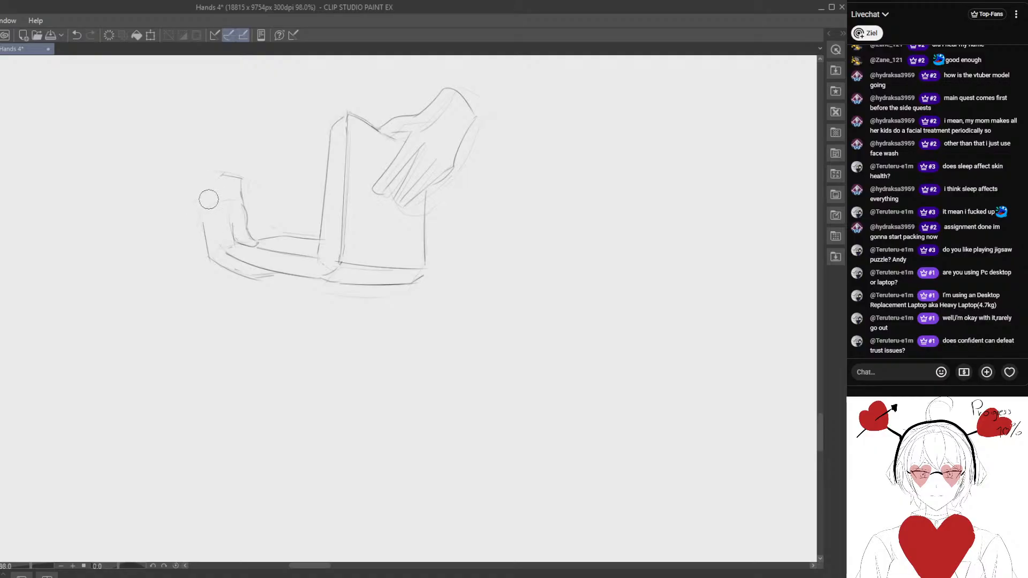
drag(220, 175, 204, 226)
key(e)
mouse_move(230, 176)
mouse_down()
mouse_move(236, 191)
mouse_move(239, 179)
mouse_up()
key(p)
key(e)
key(p)
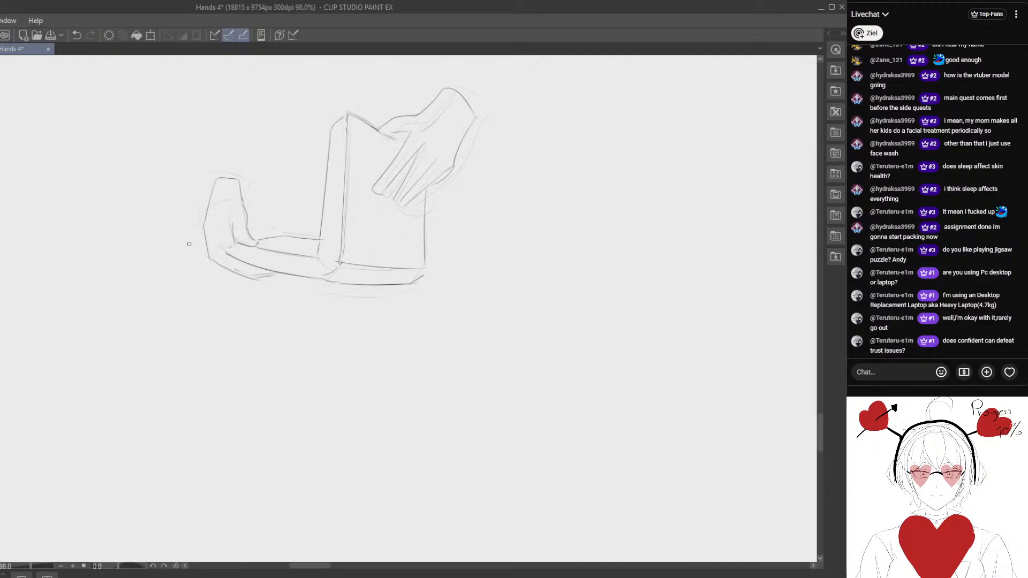
- Refine the left hand's outer contour and draw the fingers curling beneath the flat half
key(e)
mouse_move(202, 216)
mouse_down()
mouse_move(211, 257)
mouse_move(211, 209)
mouse_move(225, 262)
mouse_move(212, 262)
mouse_move(210, 207)
mouse_move(234, 298)
mouse_move(260, 267)
mouse_up()
key(p)
key(e)
key(p)
key(e)
key(p)
key(e)
key(p)
- Refine the right hand's finger shapes, adding clearer gaps and fingertips against the page
scroll(284, 293, down, 4)
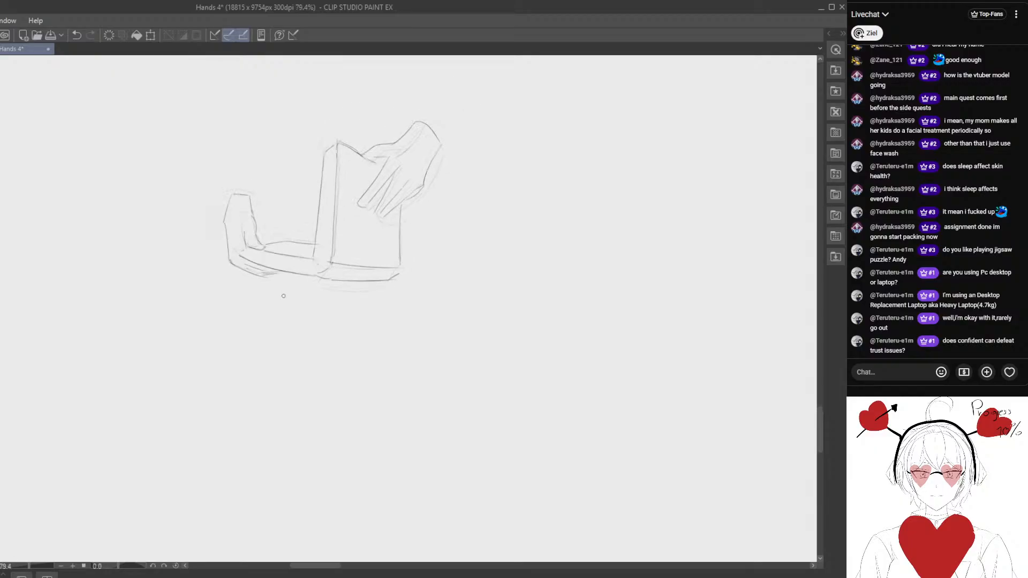
key(m)
scroll(397, 225, up, 3)
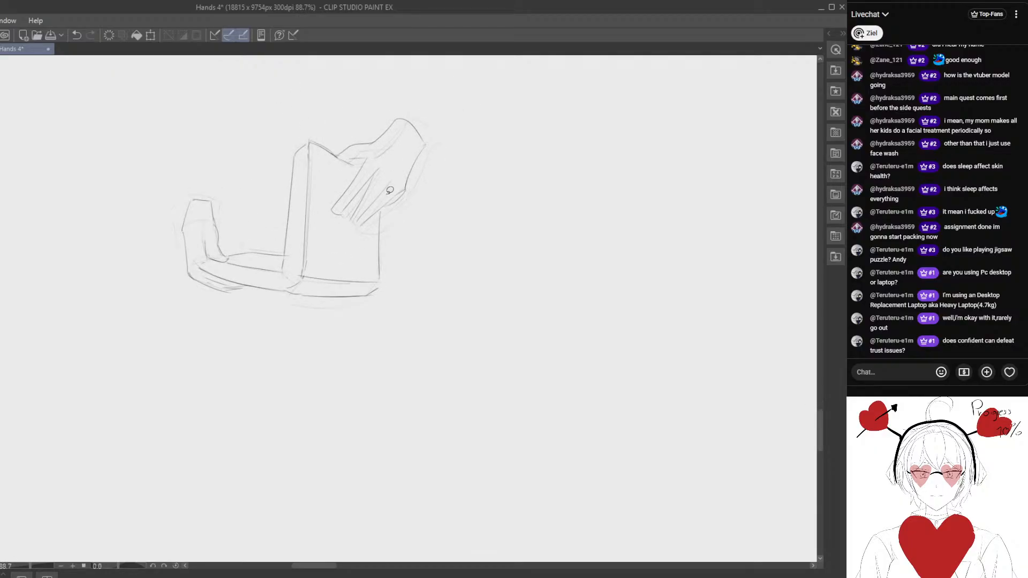
scroll(384, 202, up, 1)
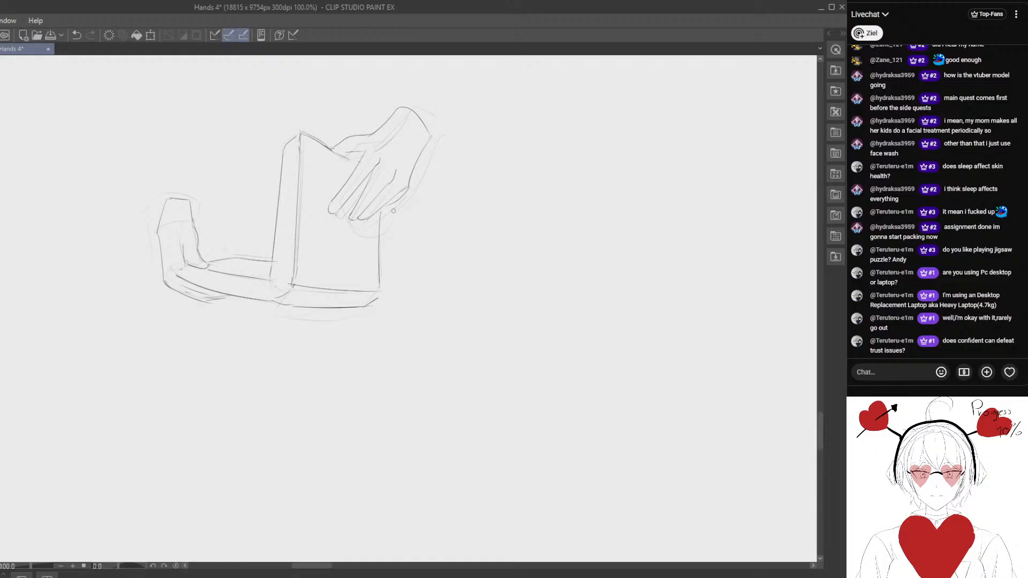
- Clean up the fold below the spine and redraw the flat half's far edge as a straighter line
mouse_move(373, 301)
mouse_down()
mouse_move(350, 274)
mouse_move(359, 197)
mouse_move(356, 263)
mouse_move(341, 279)
mouse_up()
drag(262, 265, 288, 323)
scroll(272, 293, down, 2)
scroll(241, 269, up, 2)
mouse_move(231, 267)
mouse_down()
mouse_move(260, 276)
mouse_move(226, 274)
mouse_move(275, 279)
mouse_up()
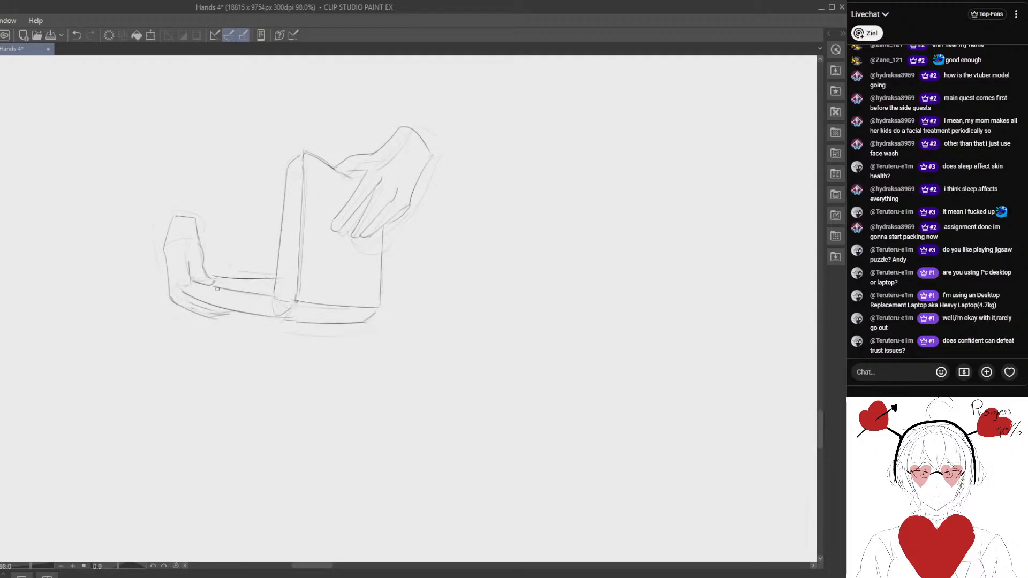
scroll(222, 272, down, 1)
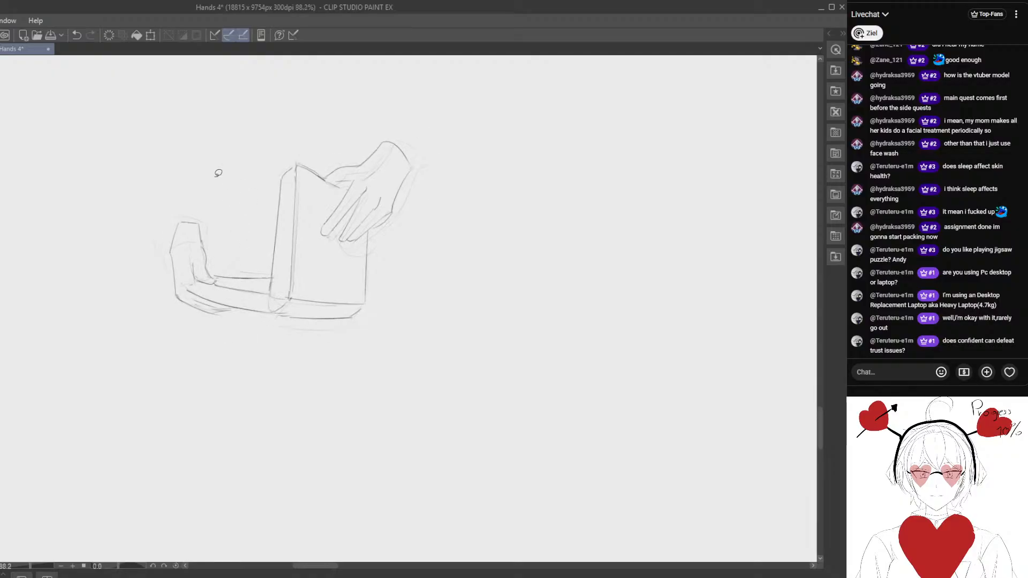
- Select the whole book-and-hands sketch and place it over the matching half-open book pose in the reference
key(m)
mouse_move(193, 170)
mouse_down()
mouse_move(468, 147)
mouse_move(317, 141)
mouse_up()
drag(269, 210, 269, 253)
scroll(284, 252, down, 2)
drag(317, 286, 498, 259)
mouse_move(497, 263)
mouse_down()
mouse_move(346, 374)
mouse_move(409, 241)
mouse_move(382, 257)
mouse_up()
drag(379, 262, 302, 417)
scroll(305, 420, down, 1)
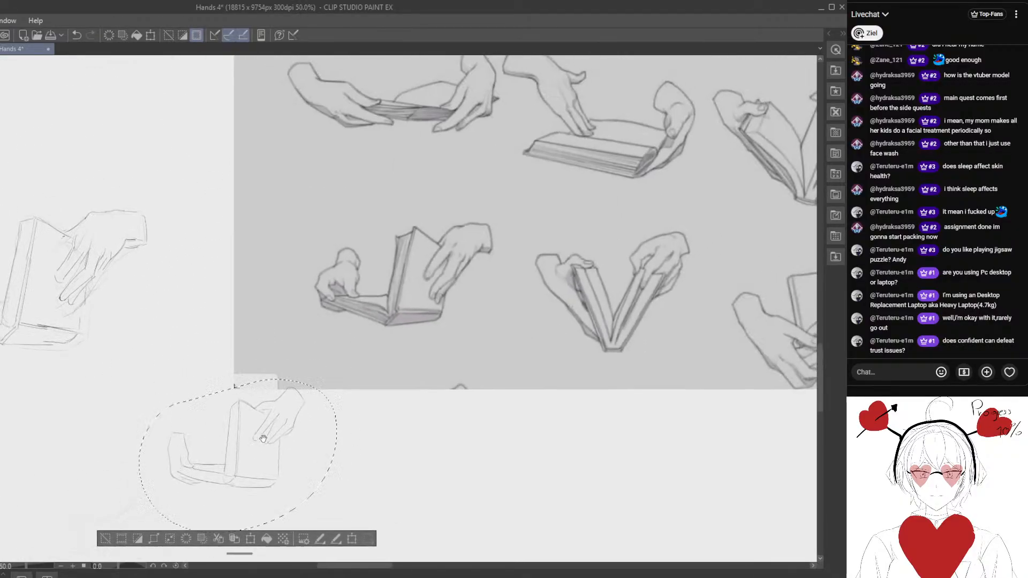
mouse_move(241, 471)
mouse_down()
mouse_move(411, 310)
mouse_move(423, 278)
mouse_move(411, 298)
mouse_up()
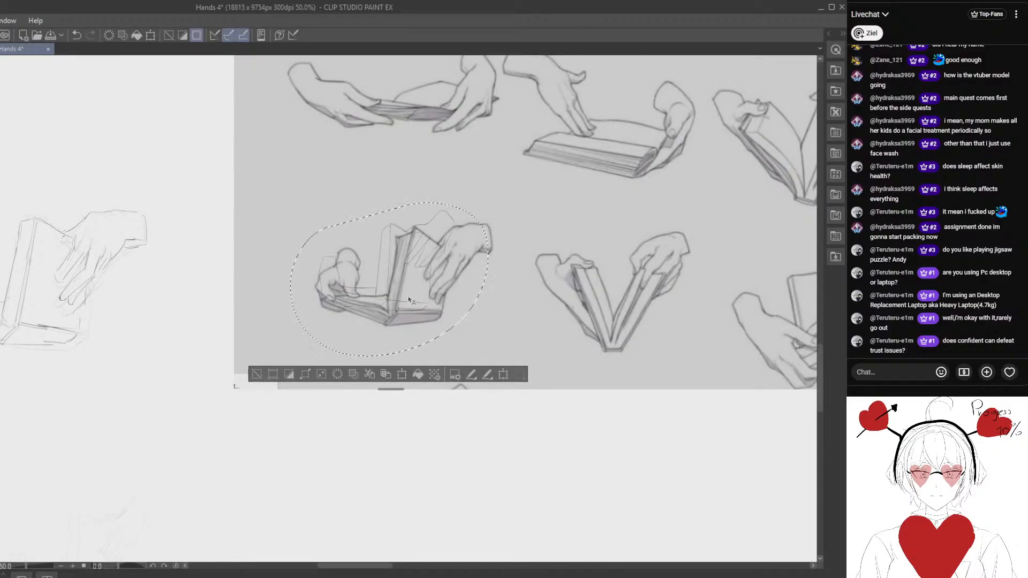
- Rotate the overlaid sketch to compare it with the reference, cancel the transform and undo the move
key(ctrl+t)
mouse_move(502, 291)
mouse_down()
mouse_move(460, 313)
mouse_move(509, 300)
mouse_move(533, 330)
mouse_up()
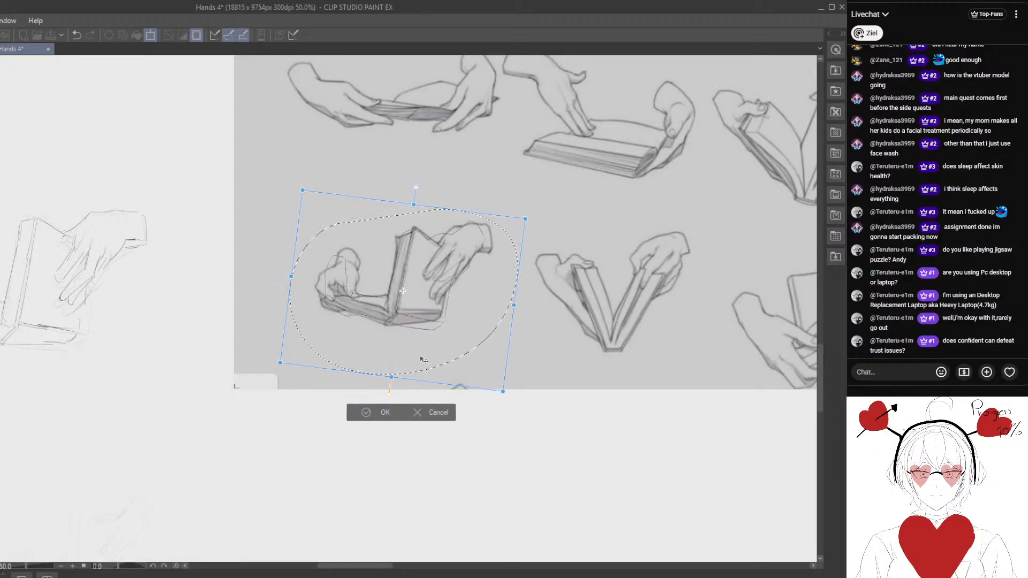
scroll(356, 332, up, 2)
drag(330, 267, 304, 263)
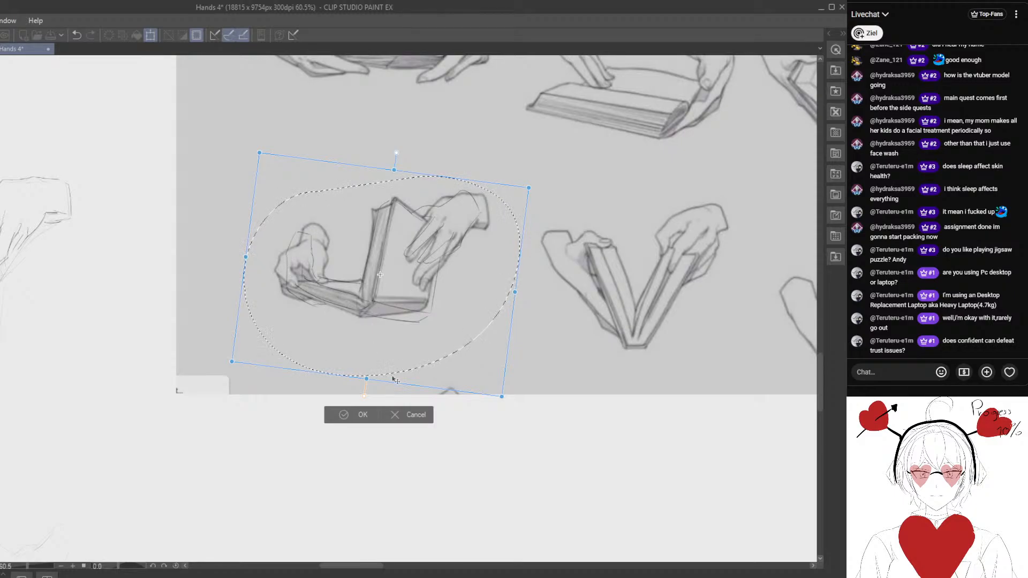
click(406, 414)
click(78, 36)
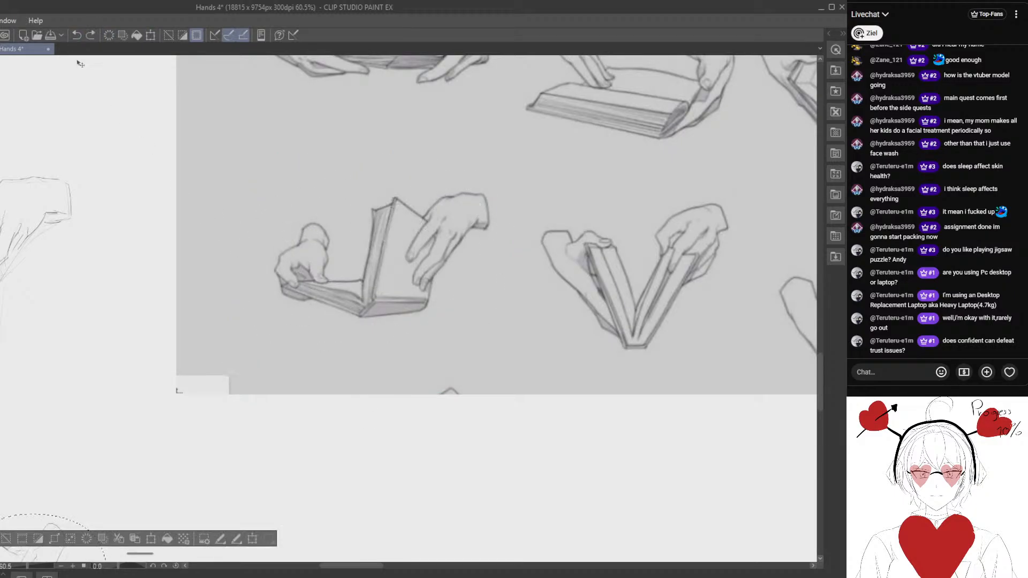
- Deselect the sketch and fade out the dark wrist arc of the half-open book pose's left hand
mouse_move(11, 428)
mouse_down()
mouse_move(153, 298)
mouse_move(220, 197)
mouse_up()
scroll(225, 214, up, 5)
mouse_move(267, 332)
mouse_down()
mouse_move(228, 235)
mouse_move(267, 208)
mouse_move(243, 225)
mouse_up()
key(ctrl+d)
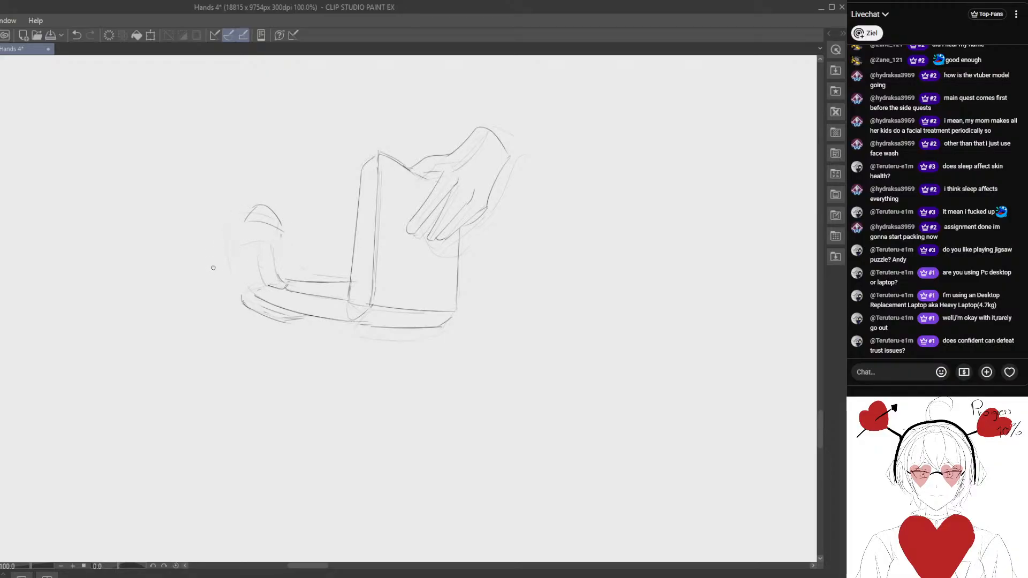
mouse_move(213, 267)
mouse_down()
mouse_move(209, 244)
mouse_move(259, 194)
mouse_move(236, 209)
mouse_up()
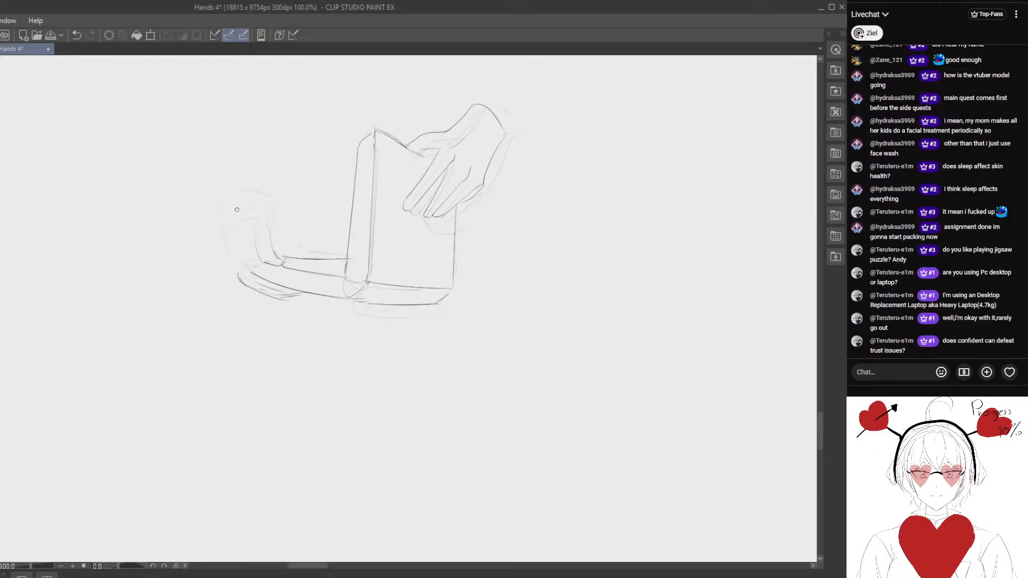
- Redraw the left wrist's outline with a slanted outer side and a curved top, checking the matching hand in the reference
drag(318, 166, 129, 463)
drag(441, 83, 259, 357)
mouse_move(163, 436)
mouse_down()
mouse_move(243, 296)
mouse_move(364, 139)
mouse_up()
drag(125, 429, 312, 251)
drag(248, 290, 258, 279)
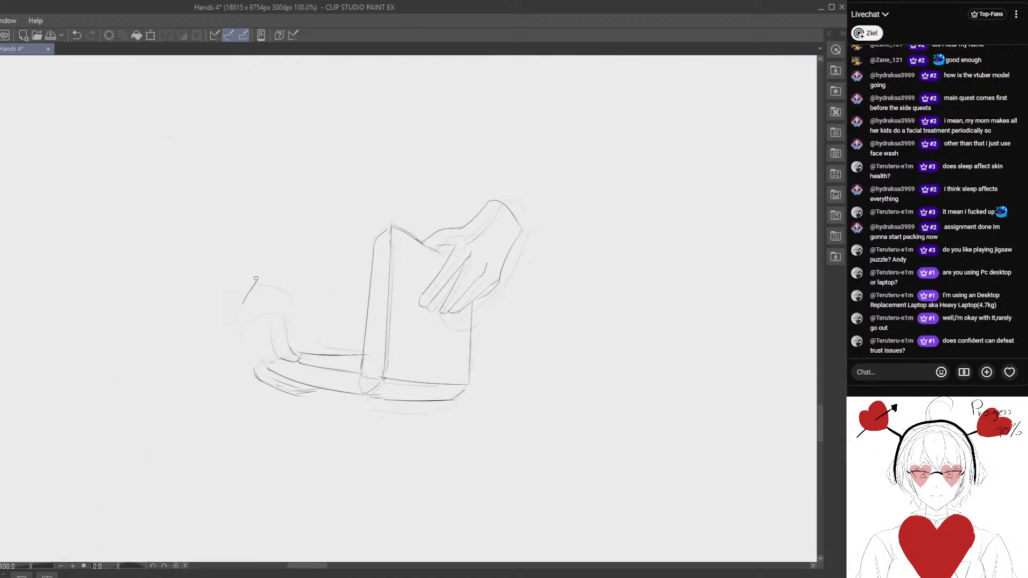
drag(380, 149, 222, 373)
mouse_move(354, 253)
mouse_down()
mouse_move(180, 465)
mouse_move(283, 228)
mouse_up()
drag(151, 432, 394, 207)
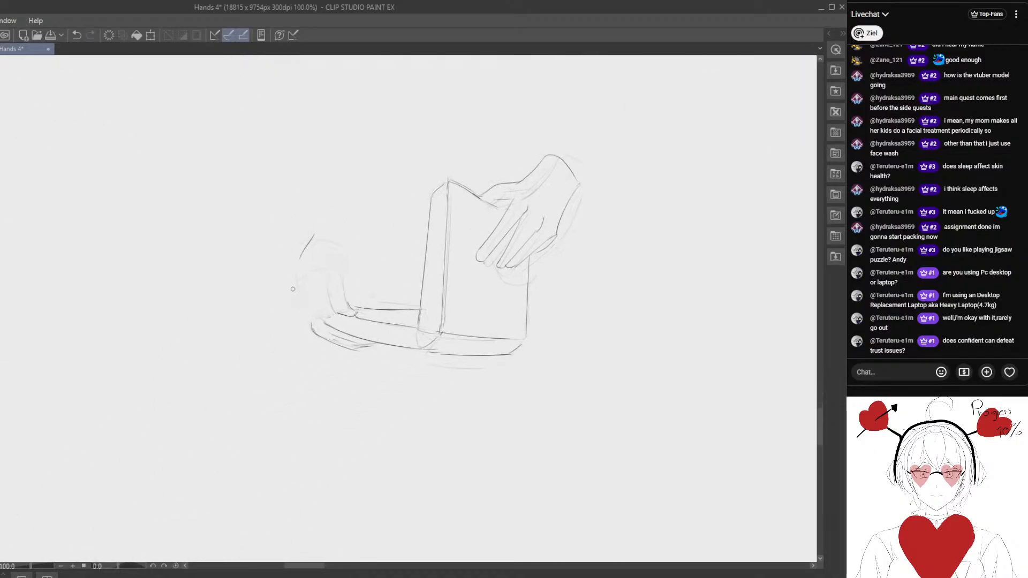
drag(302, 237, 308, 228)
drag(423, 189, 212, 463)
mouse_move(410, 245)
mouse_down()
mouse_move(186, 454)
mouse_move(362, 237)
mouse_up()
mouse_move(178, 411)
mouse_down()
mouse_move(236, 346)
mouse_move(375, 232)
mouse_up()
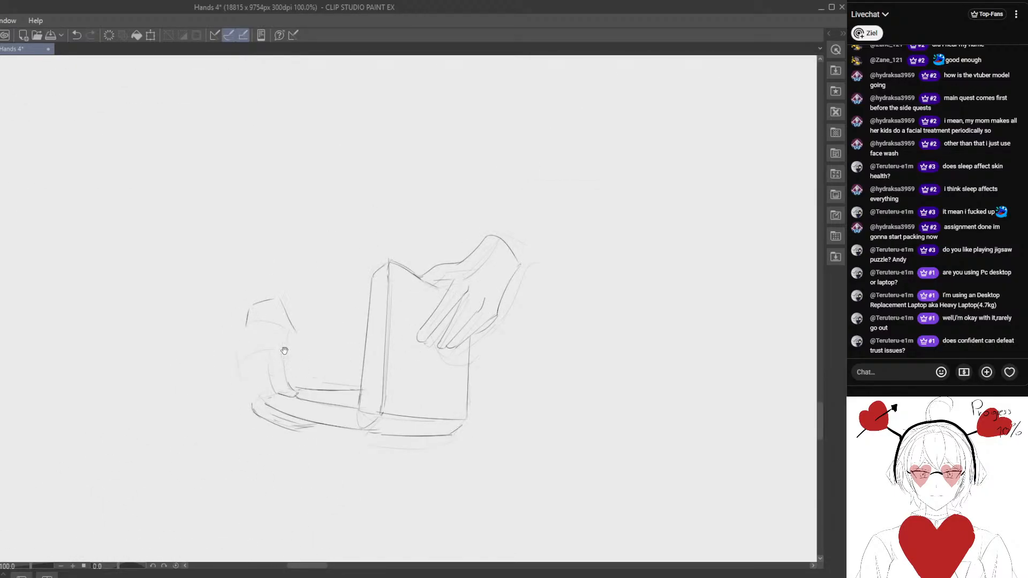
- Block in the back of the left hand as a slanted box running down from the wrist to the knuckles
mouse_move(285, 351)
mouse_down()
mouse_move(332, 272)
mouse_move(278, 249)
mouse_move(269, 269)
mouse_up()
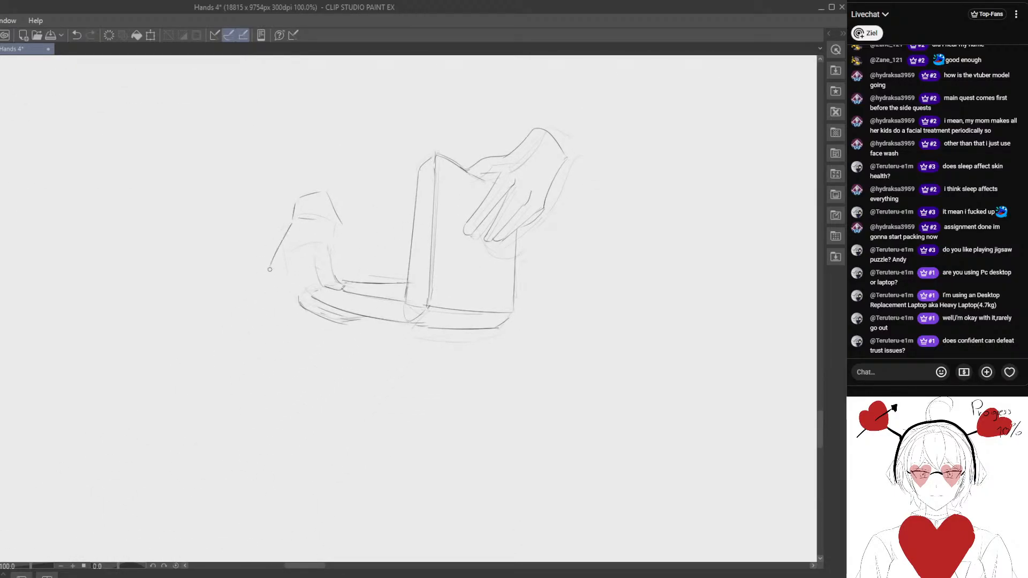
drag(321, 226, 296, 271)
key(e)
drag(359, 213, 326, 207)
key(p)
mouse_move(335, 243)
mouse_down()
mouse_move(360, 225)
mouse_move(324, 239)
mouse_move(332, 233)
mouse_up()
key(e)
key(p)
drag(349, 207, 317, 261)
drag(324, 203, 298, 249)
key(e)
- Erase the excess block-in around the left knuckles and sketch the fingers' outer corner and the thumb's inner curve
drag(351, 321, 284, 269)
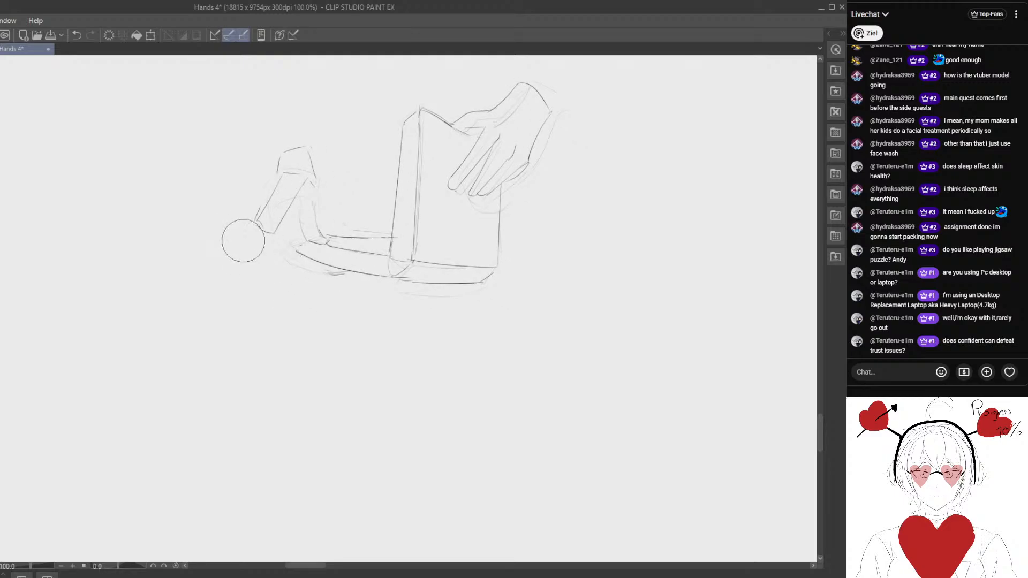
drag(243, 240, 291, 251)
key(p)
key(e)
key(p)
key(e)
mouse_move(322, 209)
mouse_down()
mouse_move(313, 219)
mouse_move(329, 244)
mouse_up()
key(p)
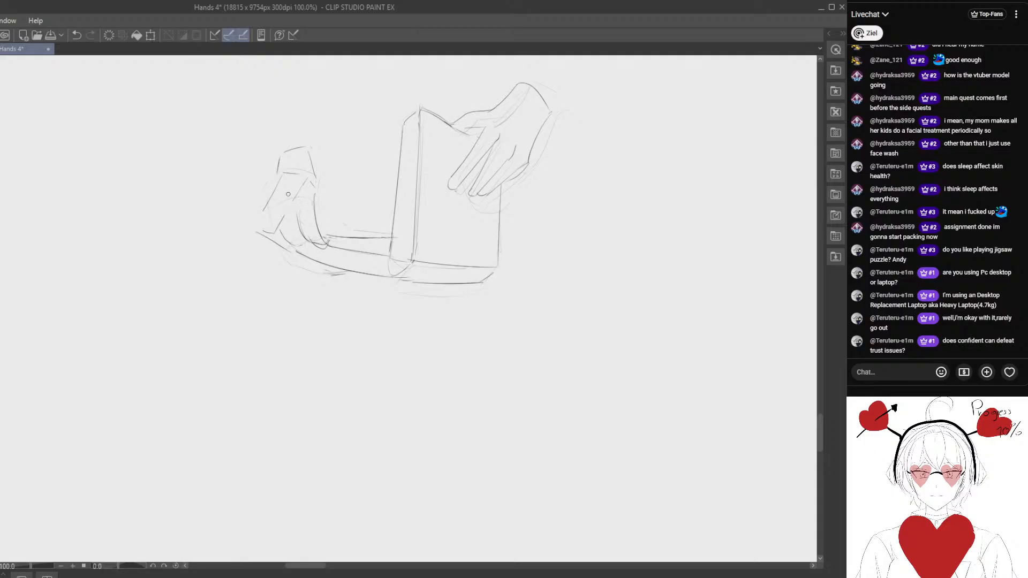
mouse_move(303, 226)
mouse_down()
mouse_move(298, 253)
mouse_move(279, 228)
mouse_up()
key(p)
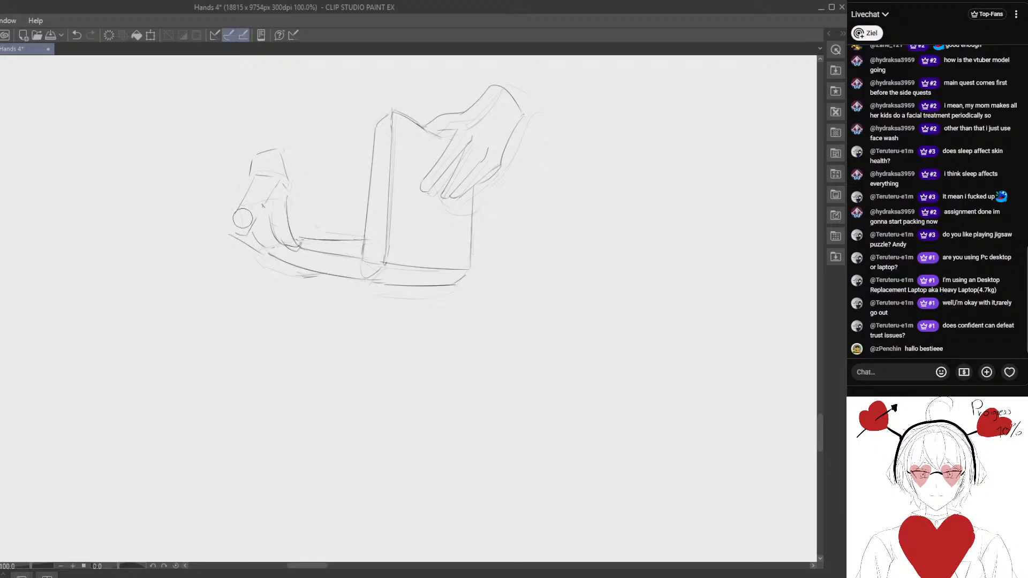
- Shape the left hand's angular contour from wrist to knuckle and draw the fingers running under the book's edge
mouse_move(229, 221)
mouse_down()
mouse_move(252, 270)
mouse_move(238, 229)
mouse_move(257, 259)
mouse_move(267, 247)
mouse_move(272, 266)
mouse_move(241, 237)
mouse_move(213, 290)
mouse_up()
key(p)
key(e)
key(p)
mouse_move(241, 341)
mouse_down()
mouse_move(227, 259)
mouse_move(217, 258)
mouse_move(239, 300)
mouse_move(220, 287)
mouse_move(251, 302)
mouse_up()
key(e)
key(p)
key(e)
key(p)
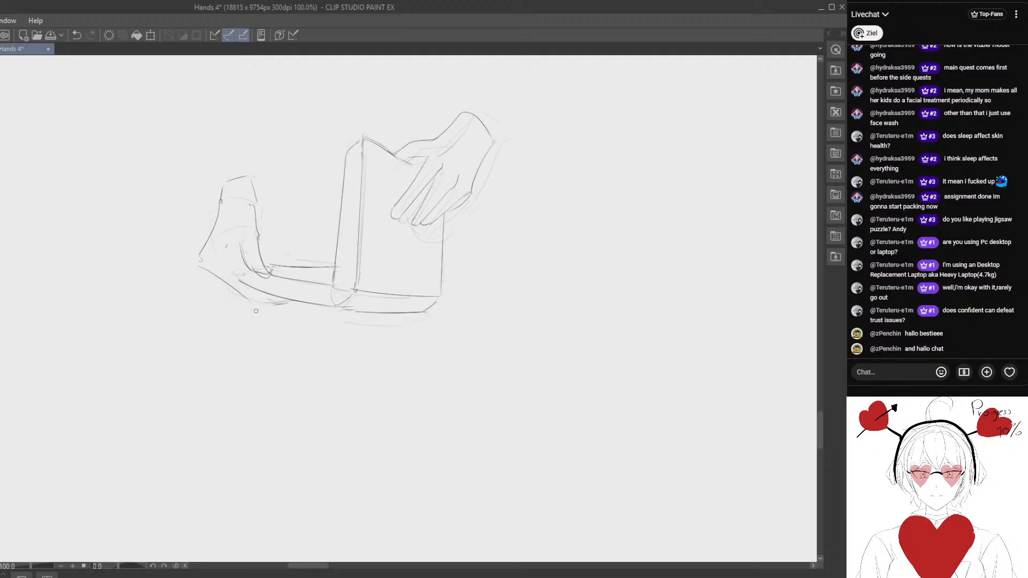
drag(201, 262, 278, 303)
mouse_move(224, 257)
mouse_down()
mouse_move(265, 294)
mouse_move(255, 356)
mouse_move(245, 297)
mouse_move(232, 373)
mouse_up()
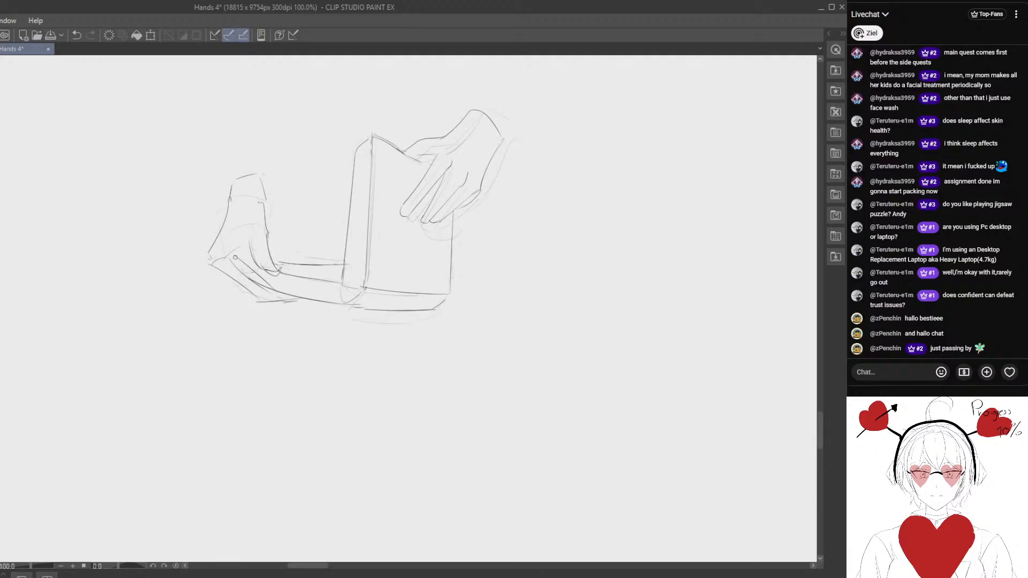
- Clean up the base of the left wrist and redraw the line separating it from the hand
key(e)
drag(237, 246, 236, 255)
mouse_move(223, 207)
mouse_down()
mouse_move(224, 218)
mouse_move(257, 206)
mouse_up()
key(p)
key(e)
- Refine the left hand's knuckle corner and the inner lines between its fingers with alternating erasing and sketching
mouse_move(222, 239)
mouse_down()
mouse_move(203, 288)
mouse_move(190, 254)
mouse_move(174, 292)
mouse_up()
key(p)
key(e)
key(p)
key(e)
key(p)
key(e)
mouse_move(178, 298)
mouse_down()
mouse_move(183, 322)
mouse_move(179, 298)
mouse_move(194, 265)
mouse_move(177, 311)
mouse_up()
key(p)
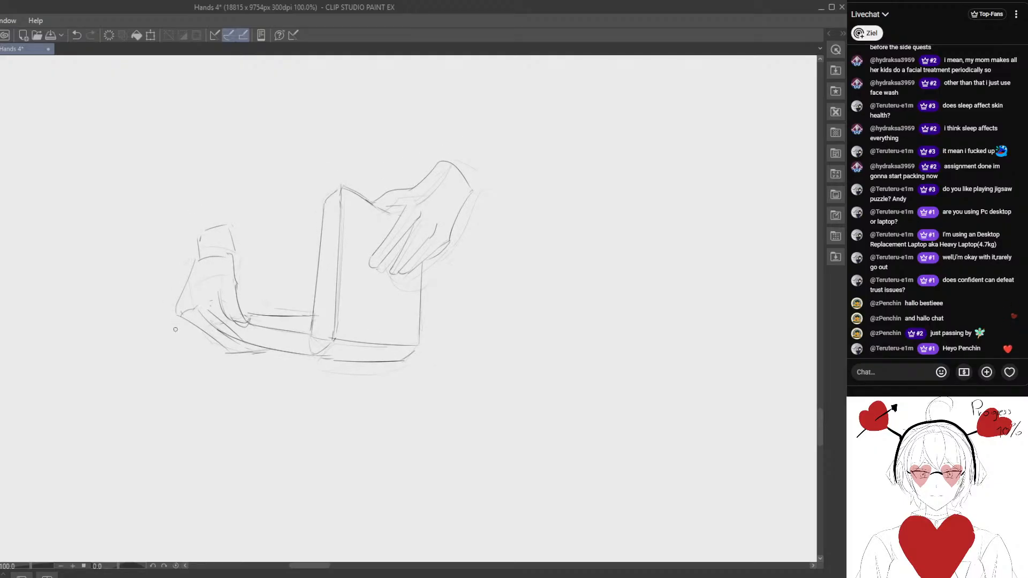
- Clean up the left hand's outer edge and redraw it from the wrist down to the knuckle
key(e)
drag(179, 280, 176, 292)
key(p)
drag(200, 259, 184, 330)
key(e)
key(p)
- Redraw the right hand's lower fingers longer, tapering to points on the page, and add lines between the fingers
mouse_move(366, 301)
mouse_down()
mouse_move(264, 291)
mouse_move(305, 236)
mouse_move(316, 237)
mouse_move(276, 294)
mouse_move(267, 334)
mouse_up()
key(e)
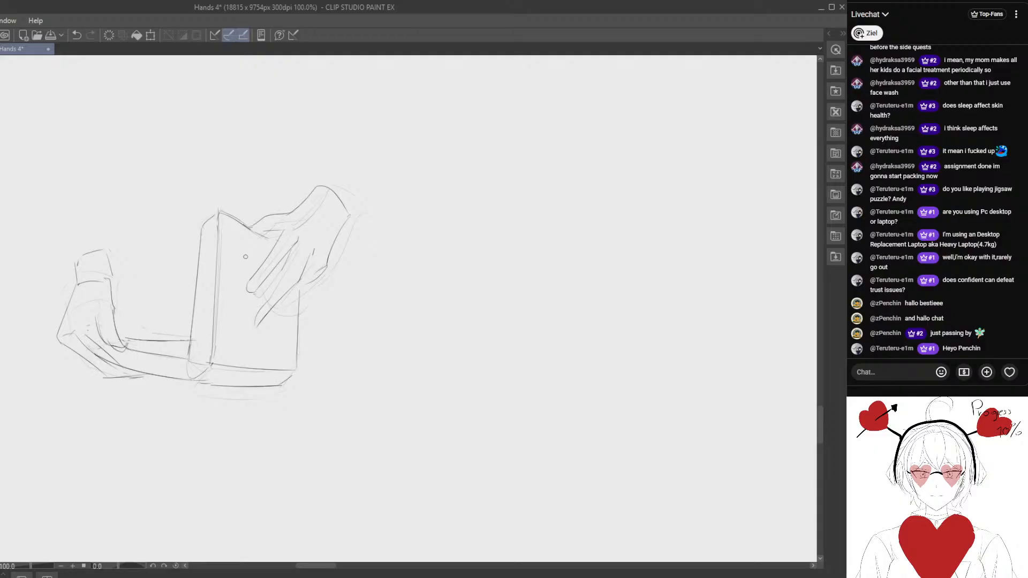
drag(322, 334, 338, 266)
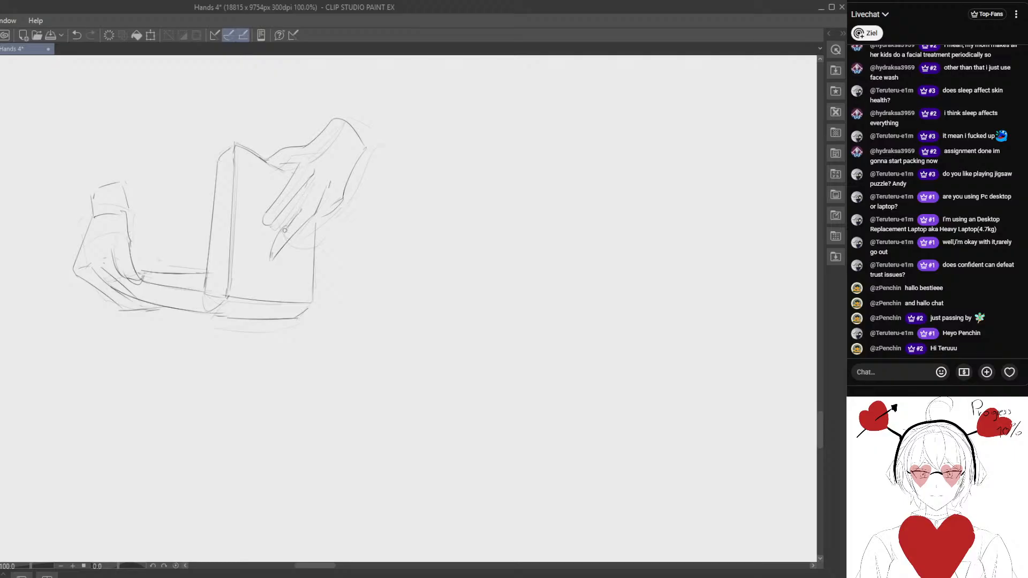
drag(308, 277, 261, 276)
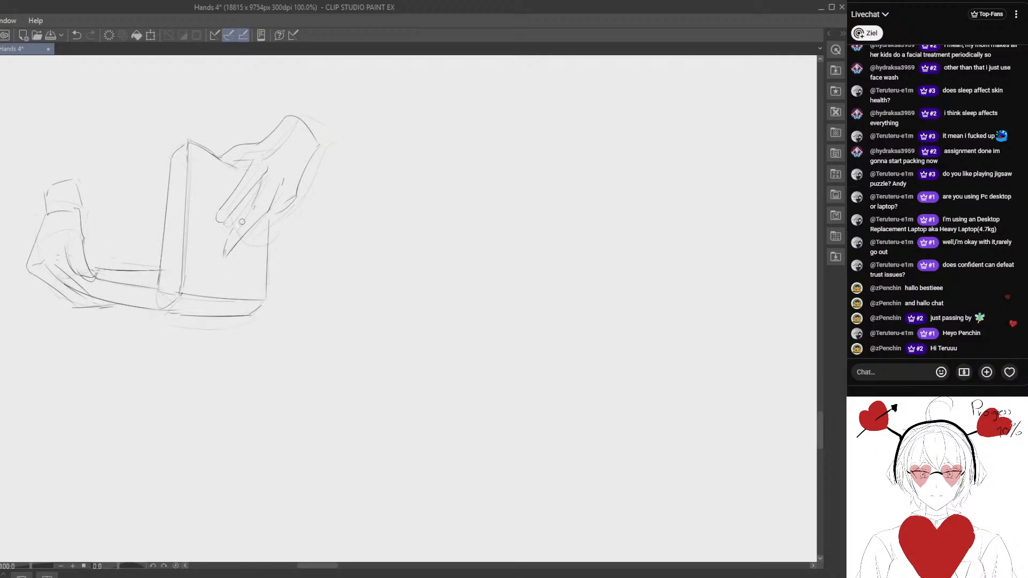
mouse_move(298, 191)
mouse_down()
mouse_move(245, 248)
mouse_move(285, 247)
mouse_move(288, 284)
mouse_up()
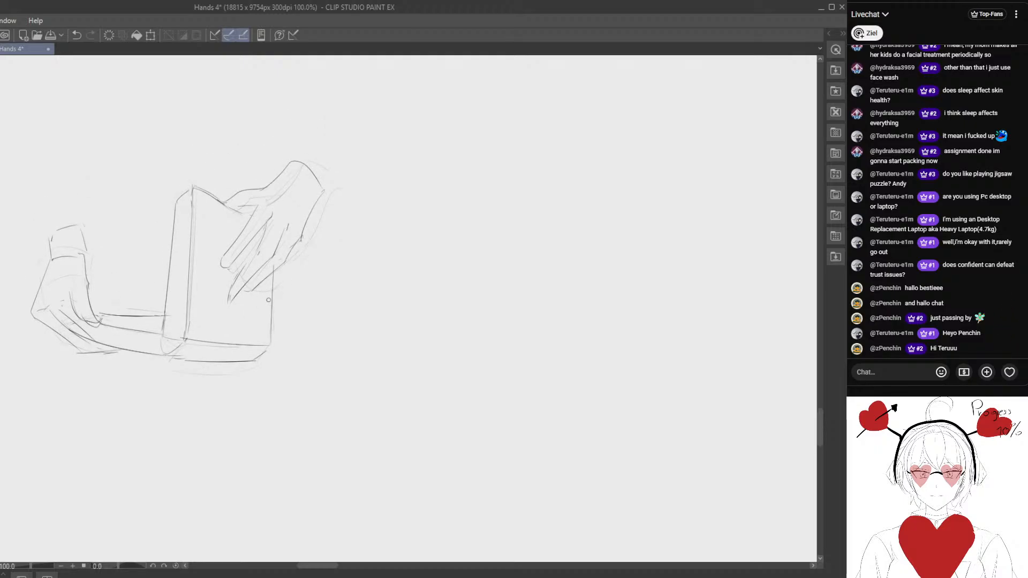
drag(278, 204, 295, 181)
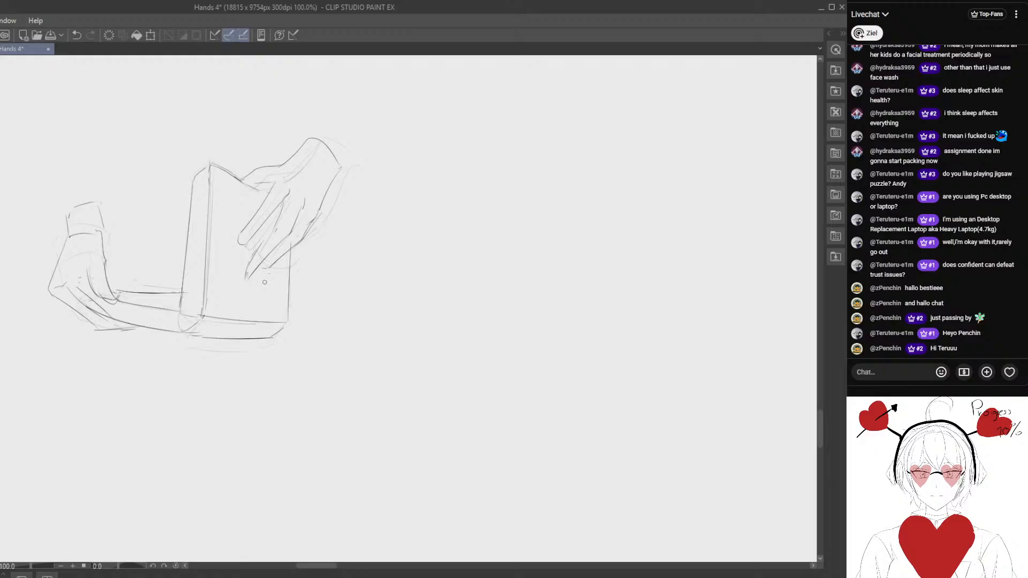
drag(248, 296, 312, 297)
- Select the whole book-and-hands sketch and move it over the half-open book pose in the reference
scroll(246, 300, down, 3)
mouse_move(227, 168)
mouse_down()
mouse_move(381, 359)
mouse_move(387, 181)
mouse_up()
mouse_move(315, 270)
mouse_down()
mouse_move(317, 318)
mouse_move(453, 235)
mouse_up()
scroll(299, 331, down, 2)
mouse_move(415, 282)
mouse_down()
mouse_move(333, 359)
mouse_move(379, 287)
mouse_move(297, 372)
mouse_up()
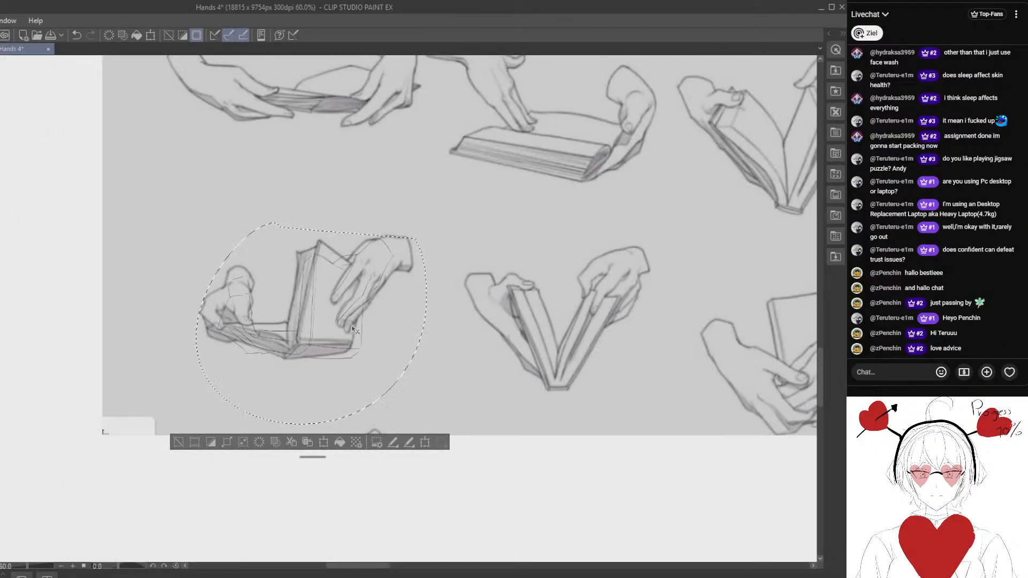
- Rotate, enlarge and reposition the overlaid sketch until the book matches the reference, and apply the transform
key(ctrl+t)
drag(439, 353, 436, 363)
drag(366, 359, 356, 356)
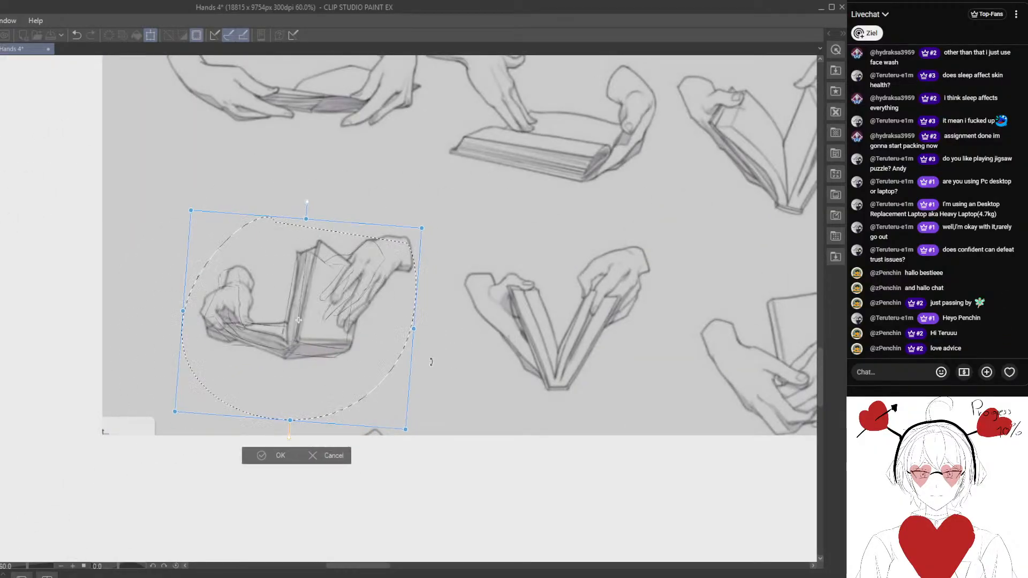
drag(413, 329, 441, 331)
drag(374, 358, 368, 357)
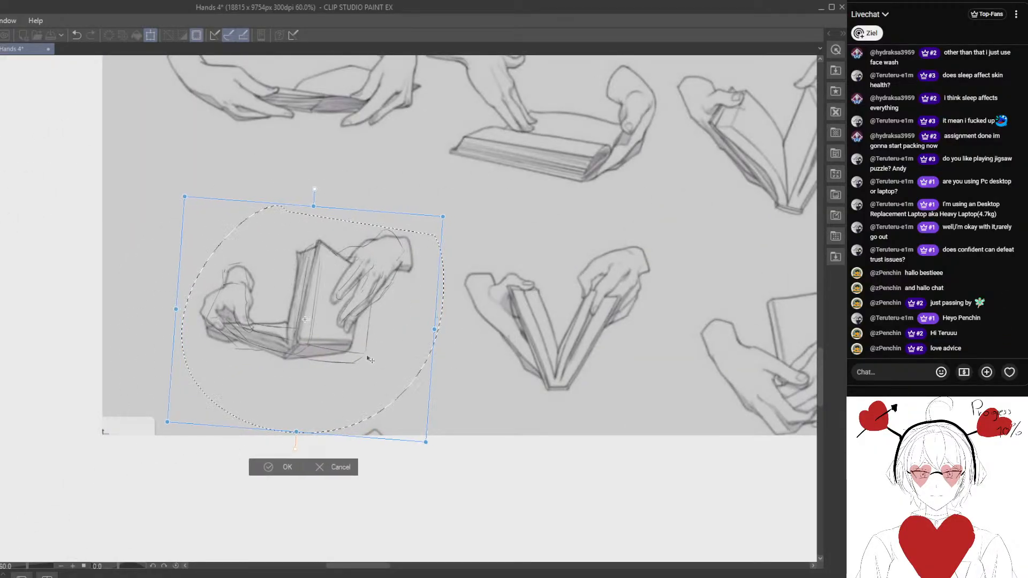
drag(488, 364, 486, 371)
drag(370, 378, 368, 375)
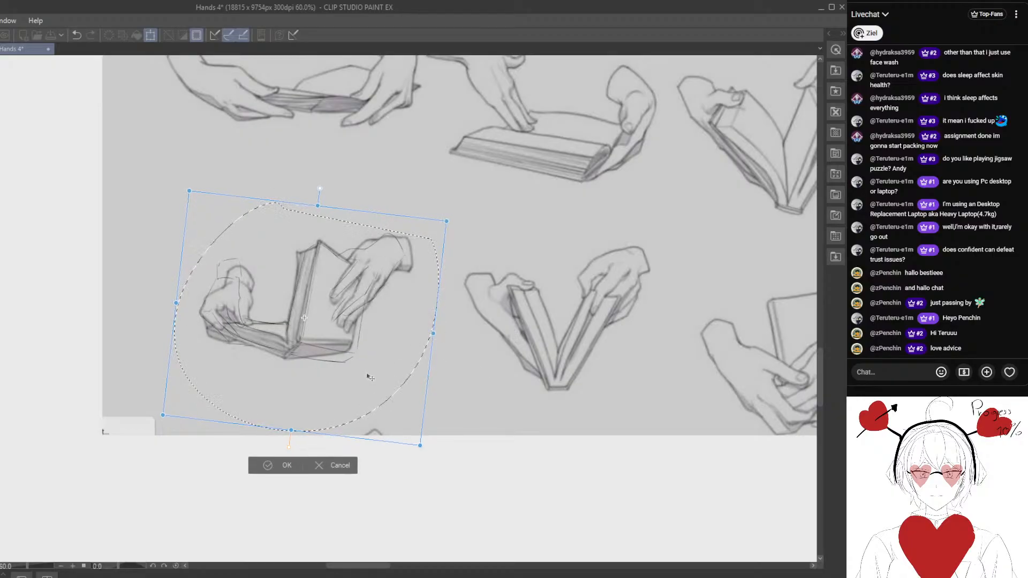
drag(483, 382, 476, 370)
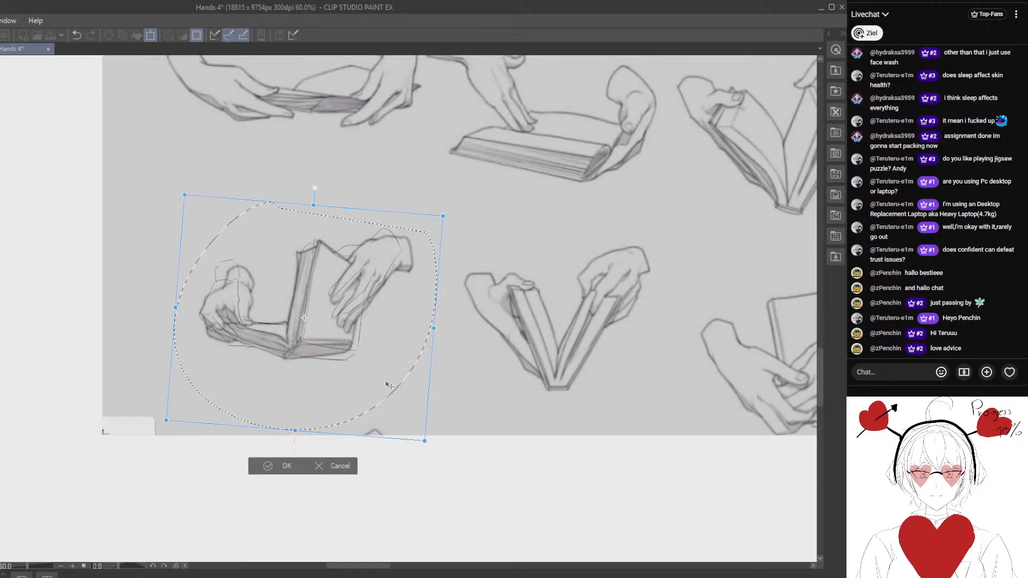
drag(401, 355, 402, 356)
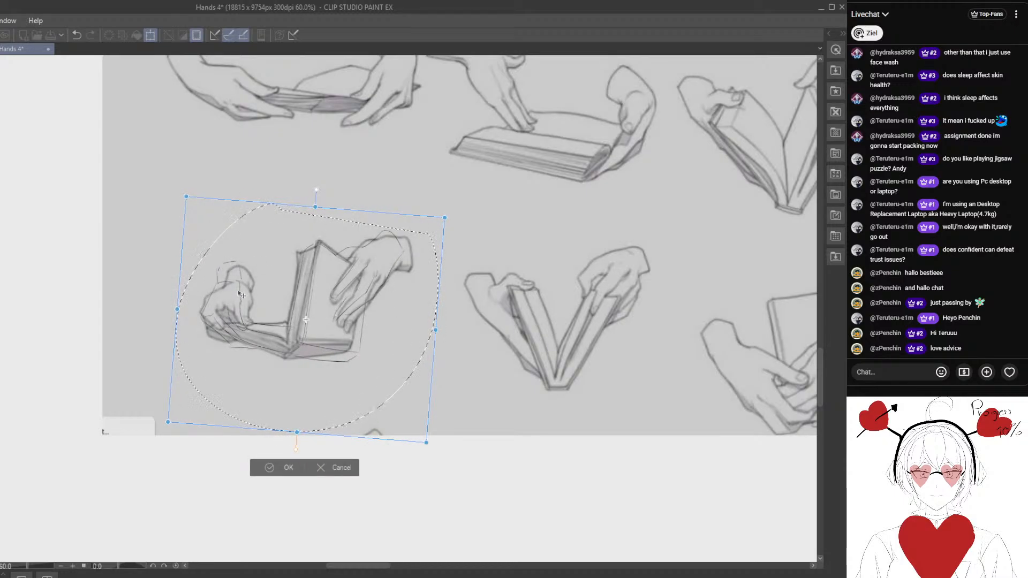
click(259, 468)
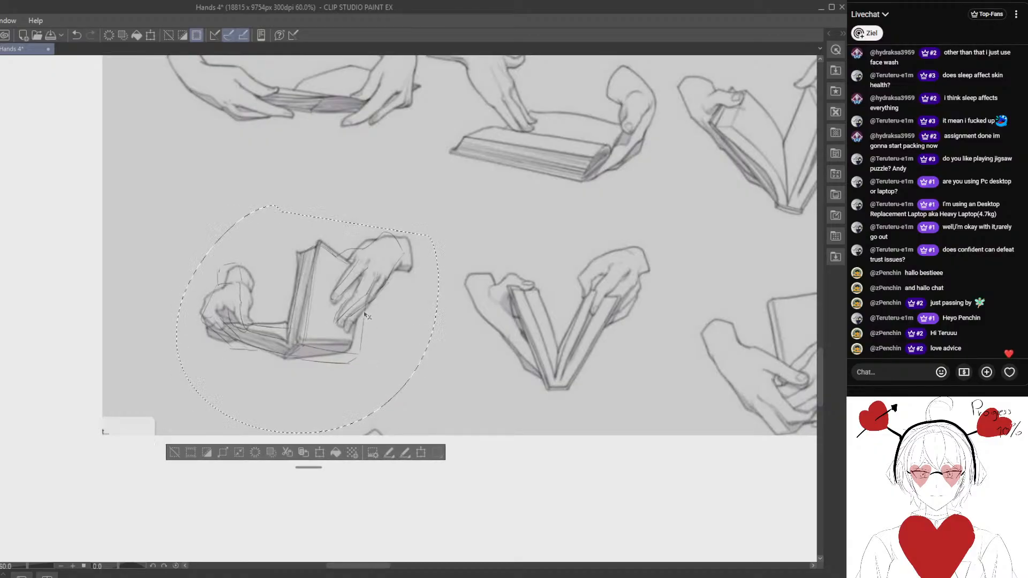
drag(365, 291, 291, 290)
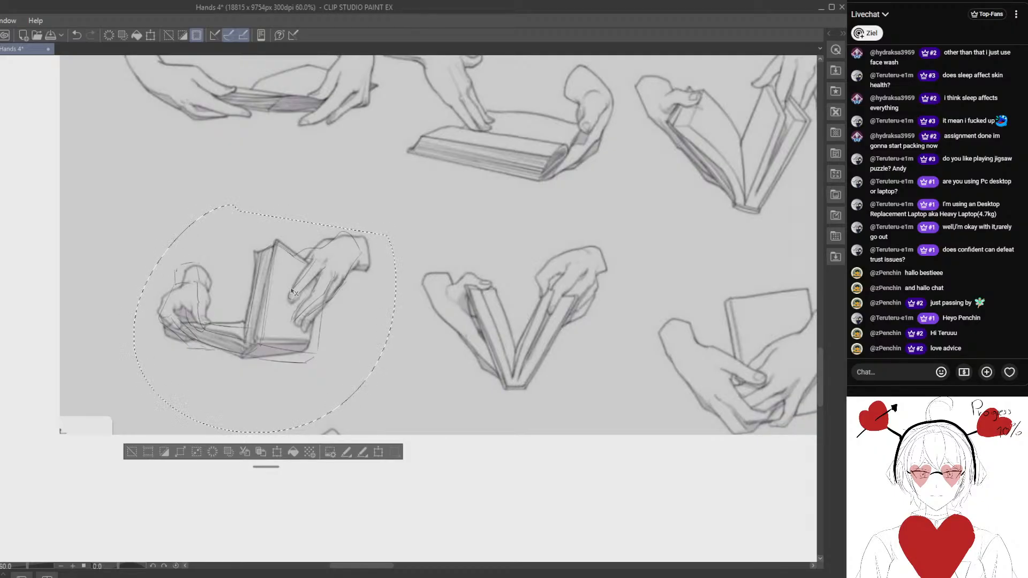
- Undo the overlay's transform and placement over the reference and deselect the sketch
click(76, 35)
drag(137, 256, 392, 138)
mouse_move(134, 385)
mouse_down()
mouse_move(294, 241)
mouse_move(249, 204)
mouse_up()
drag(274, 263, 314, 244)
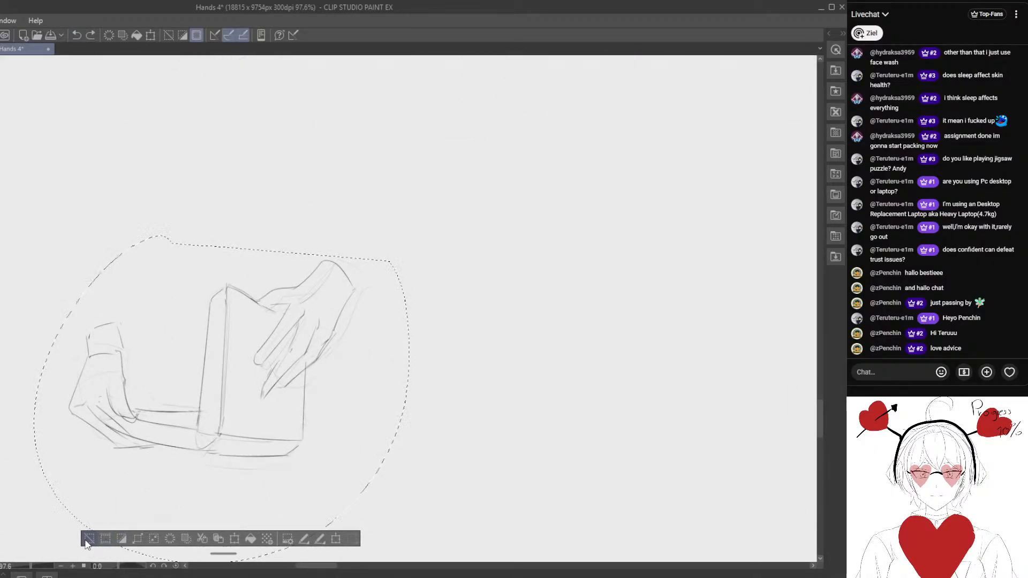
click(88, 538)
- Redraw the right hand's upper contour from the page edge to the wrist with a bump at the knuckle
scroll(260, 328, up, 1)
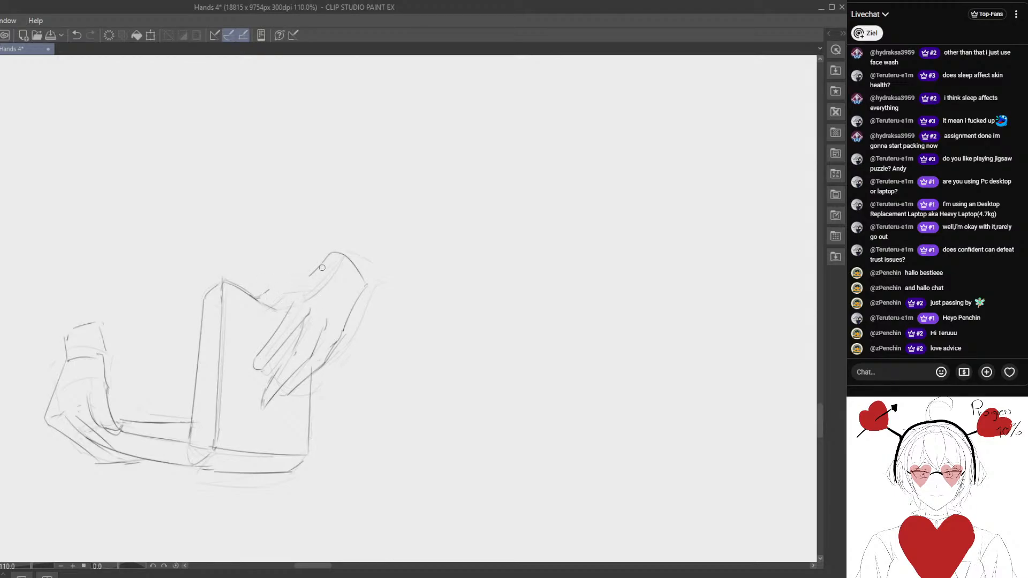
drag(317, 268, 265, 296)
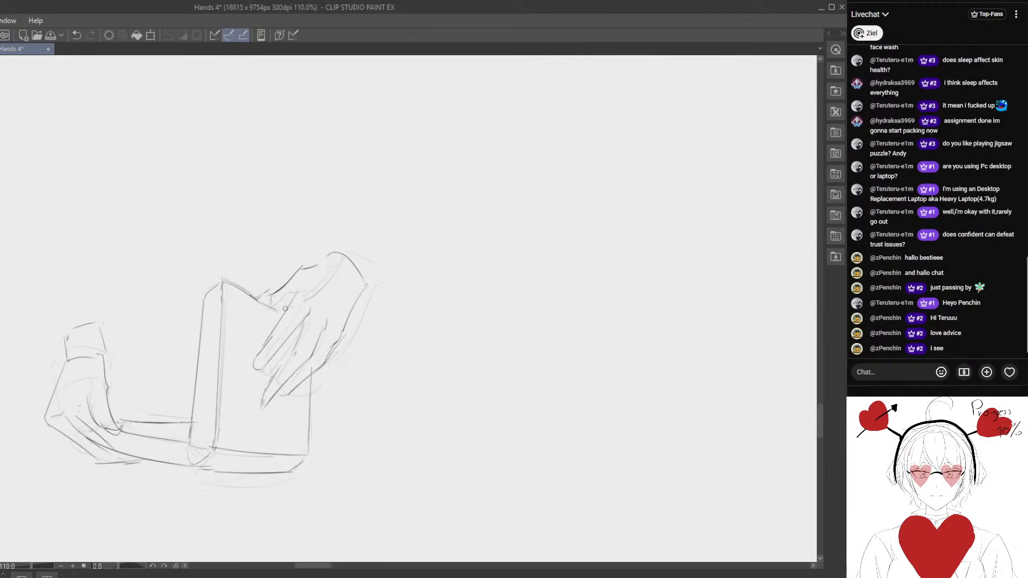
drag(304, 302, 286, 274)
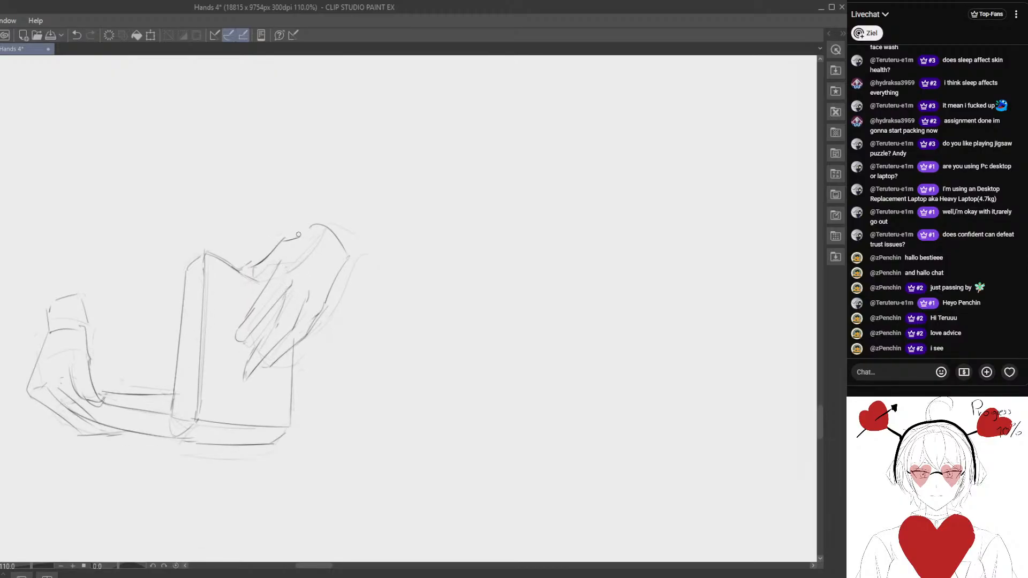
key(ctrl+z)
mouse_move(315, 225)
mouse_down()
mouse_move(296, 241)
mouse_move(304, 232)
mouse_up()
mouse_move(253, 275)
mouse_down()
mouse_move(259, 222)
mouse_move(274, 228)
mouse_up()
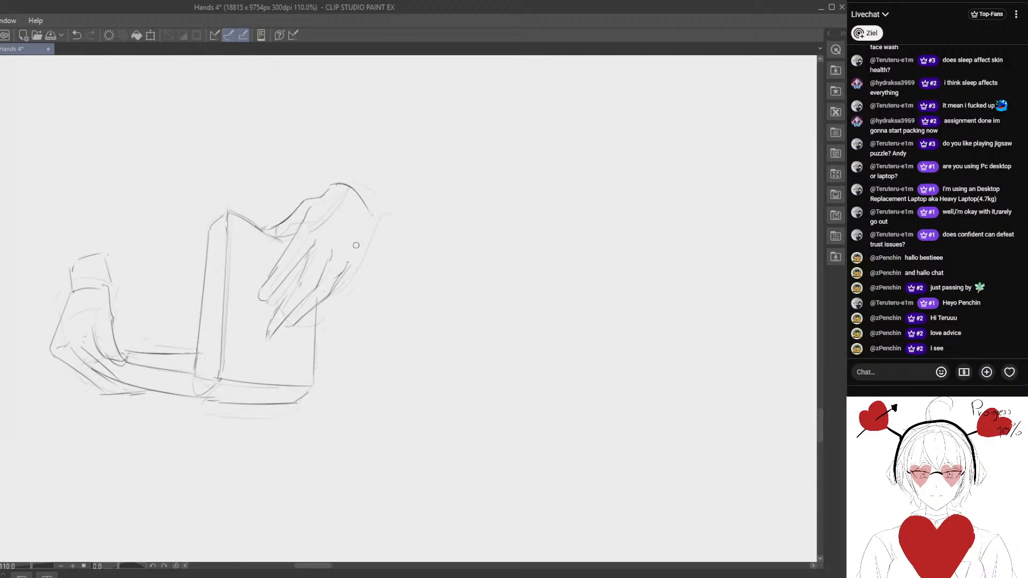
scroll(310, 320, down, 1)
scroll(310, 320, down, 1)
key(m)
mouse_move(209, 213)
mouse_down()
mouse_move(408, 323)
mouse_move(161, 209)
mouse_up()
scroll(142, 393, up, 3)
click(165, 472)
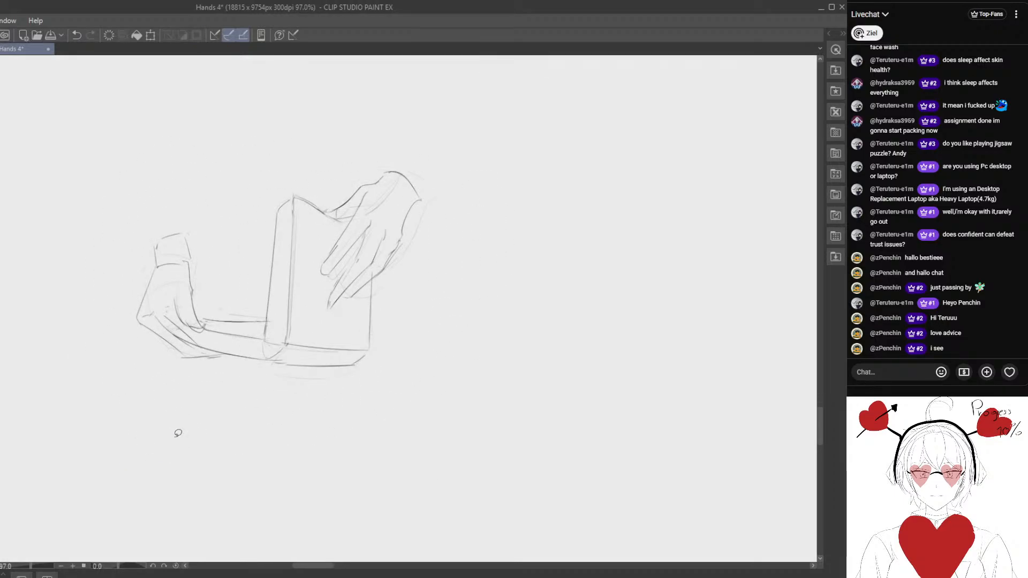
- Check the reference pose and shift the left hand's outer contour and finger edge outward to widen the hand
drag(375, 86, 200, 424)
mouse_move(244, 310)
mouse_down()
mouse_move(186, 491)
mouse_move(239, 314)
mouse_move(253, 343)
mouse_up()
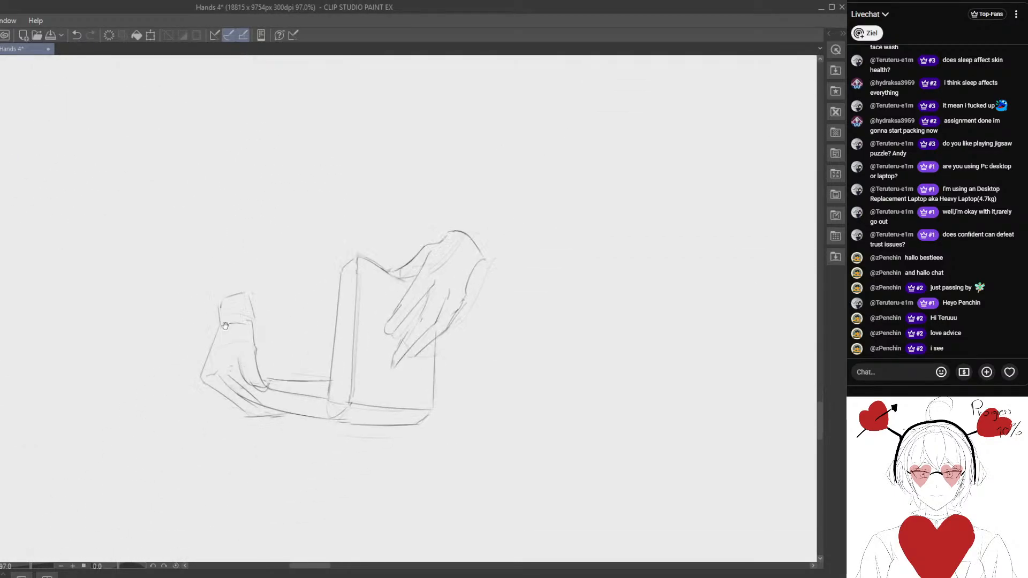
scroll(257, 337, up, 1)
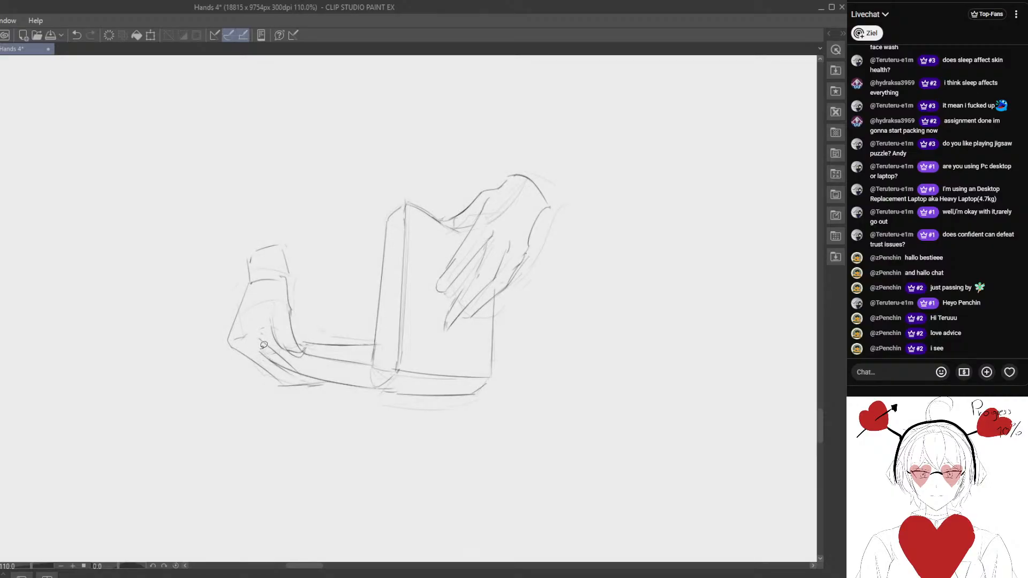
mouse_move(259, 274)
mouse_down()
mouse_move(301, 375)
mouse_move(245, 369)
mouse_up()
click(109, 426)
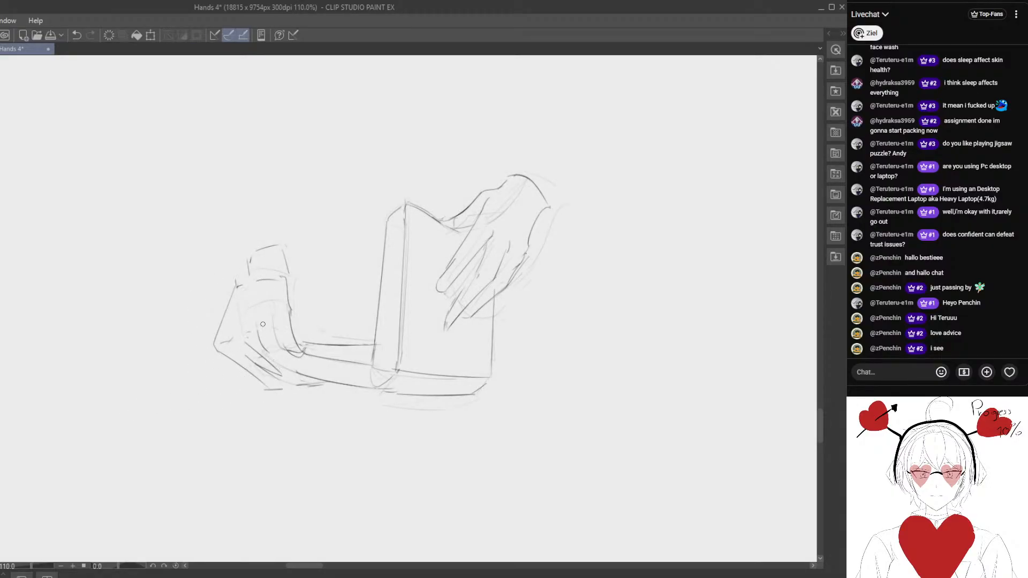
- Add curved thumb lines inside the left palm and redraw the wrist above it with a rounded top
mouse_move(273, 321)
mouse_down()
mouse_move(260, 346)
mouse_move(269, 352)
mouse_up()
drag(261, 323, 279, 329)
drag(239, 287, 211, 341)
mouse_move(248, 258)
mouse_down()
mouse_move(252, 270)
mouse_move(266, 267)
mouse_move(271, 246)
mouse_move(249, 250)
mouse_move(245, 236)
mouse_move(289, 255)
mouse_move(271, 282)
mouse_move(235, 272)
mouse_move(267, 260)
mouse_up()
drag(242, 327, 236, 306)
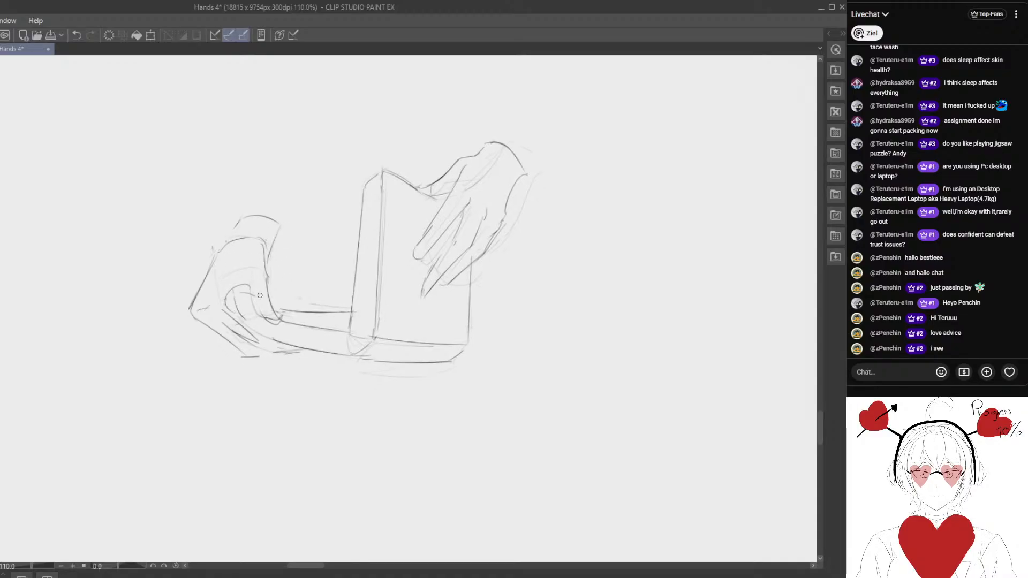
- Lighten the left hand's outer contour from the wrist to the knuckle with the eraser
mouse_move(263, 260)
mouse_down()
mouse_move(278, 319)
mouse_move(267, 296)
mouse_move(286, 311)
mouse_move(133, 297)
mouse_move(116, 267)
mouse_up()
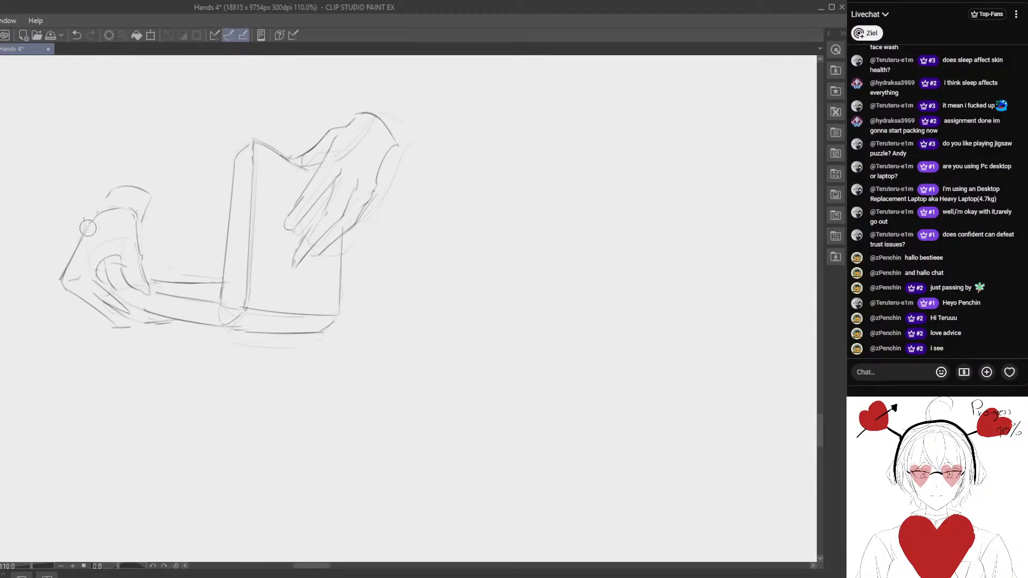
drag(88, 228, 65, 269)
scroll(84, 267, down, 3)
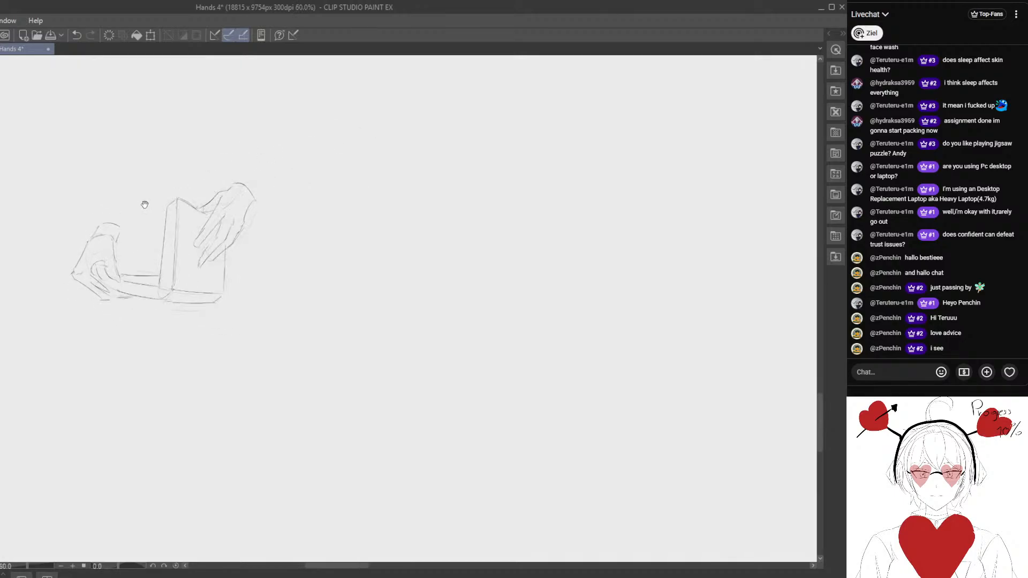
- Select the lower half-open book sketch, enlarge and slightly rotate it to match the size of the sketch above, and deselect it
drag(145, 205, 197, 263)
mouse_move(102, 246)
mouse_down()
mouse_move(395, 287)
mouse_move(332, 219)
mouse_up()
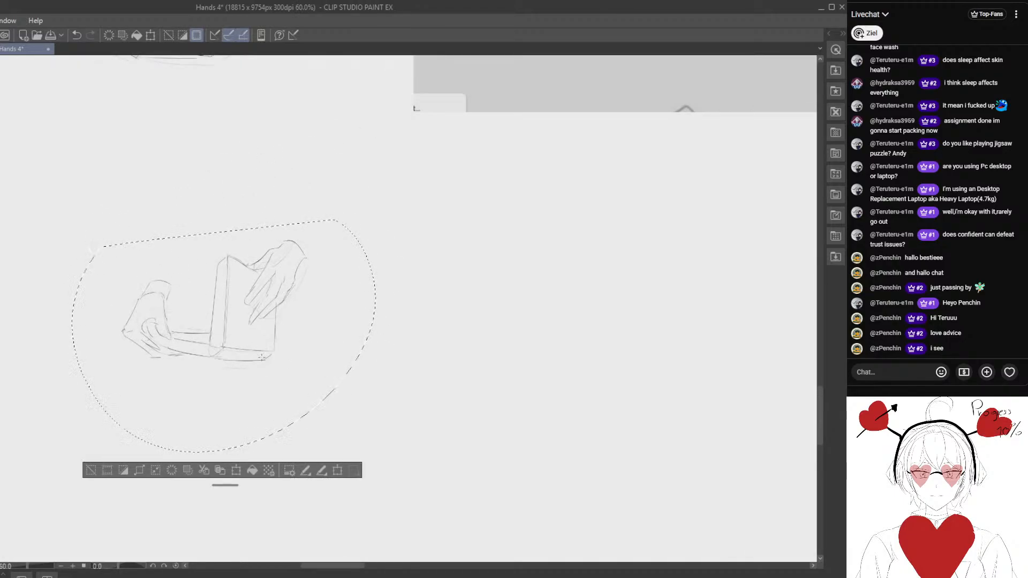
scroll(270, 347, down, 2)
key(k)
drag(298, 301, 419, 220)
mouse_move(357, 300)
mouse_down()
mouse_move(323, 412)
mouse_move(167, 439)
mouse_up()
drag(166, 443, 243, 420)
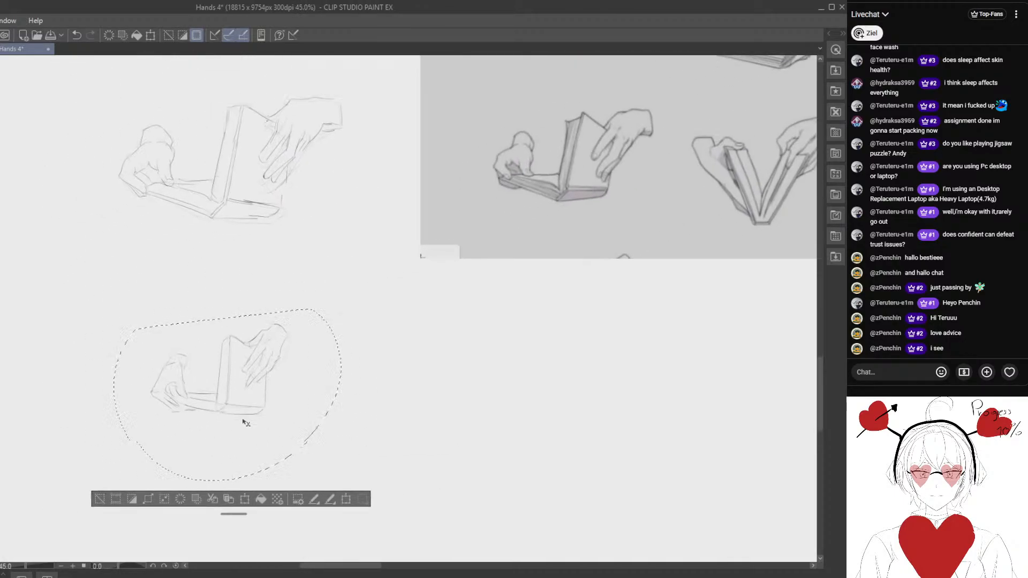
key(ctrl+t)
drag(313, 335, 439, 234)
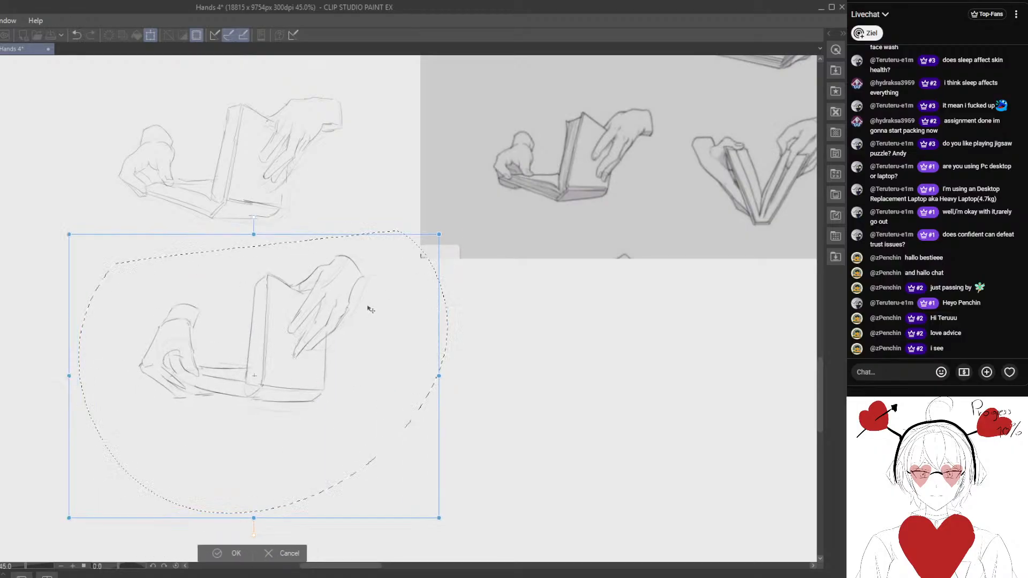
drag(368, 308, 343, 321)
drag(431, 347, 432, 351)
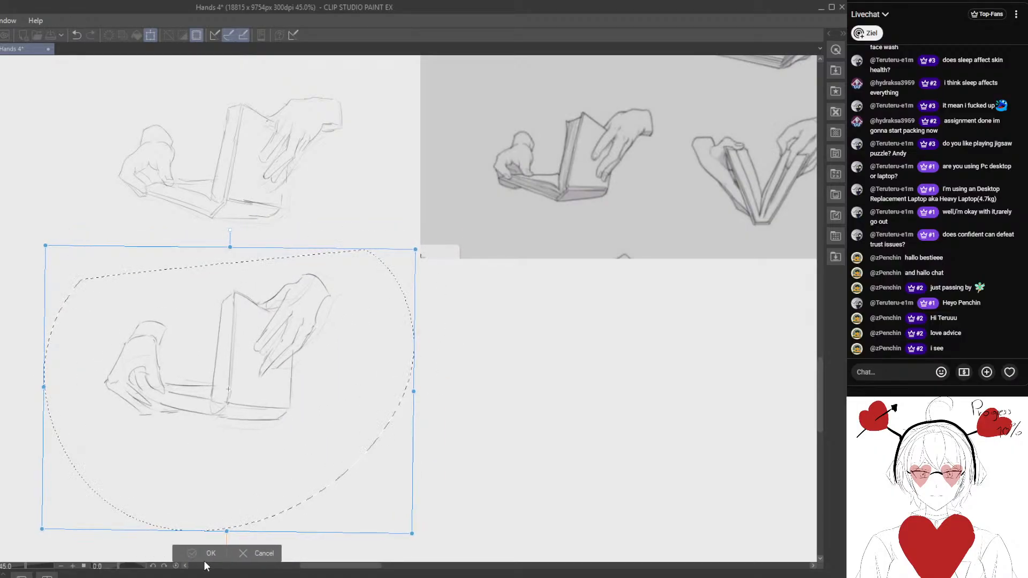
key(Return)
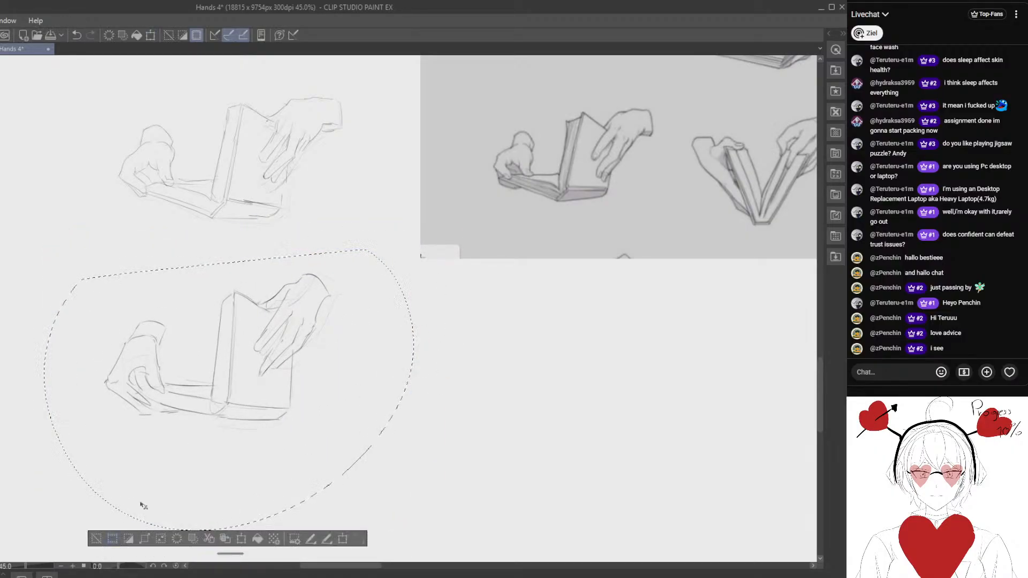
click(97, 539)
- Select both half-open book sketches and move them below the V-shaped book study beside the yellow star, then clear the selection
drag(135, 473, 145, 514)
key(ctrl+minus)
mouse_move(244, 192)
mouse_down()
mouse_move(154, 225)
mouse_move(381, 238)
mouse_move(364, 214)
mouse_up()
mouse_move(222, 341)
mouse_down()
mouse_move(605, 334)
mouse_move(159, 360)
mouse_up()
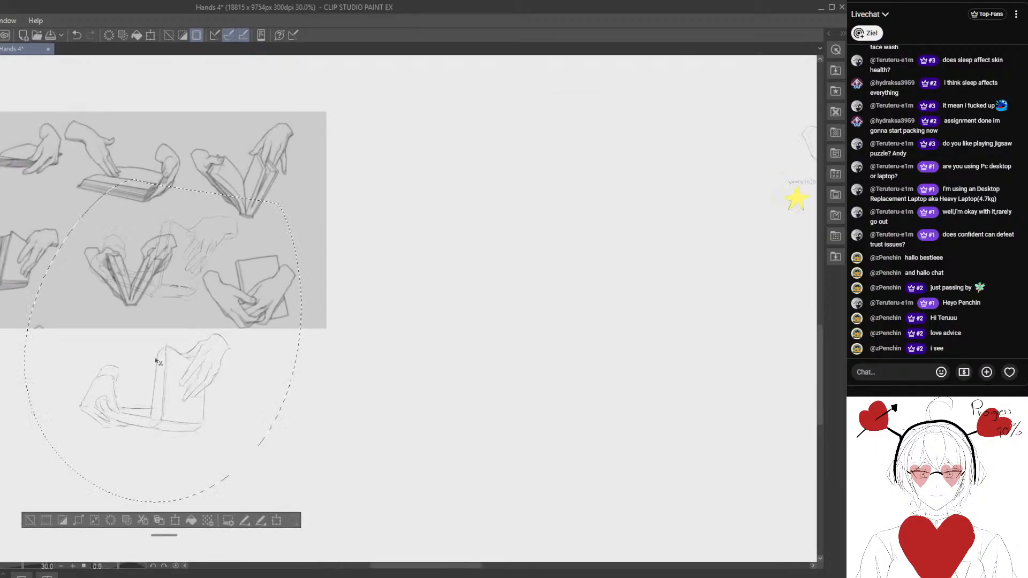
drag(326, 370, 128, 351)
mouse_move(80, 378)
mouse_down()
mouse_move(255, 354)
mouse_move(579, 363)
mouse_up()
drag(576, 383, 344, 396)
scroll(291, 398, down, 2)
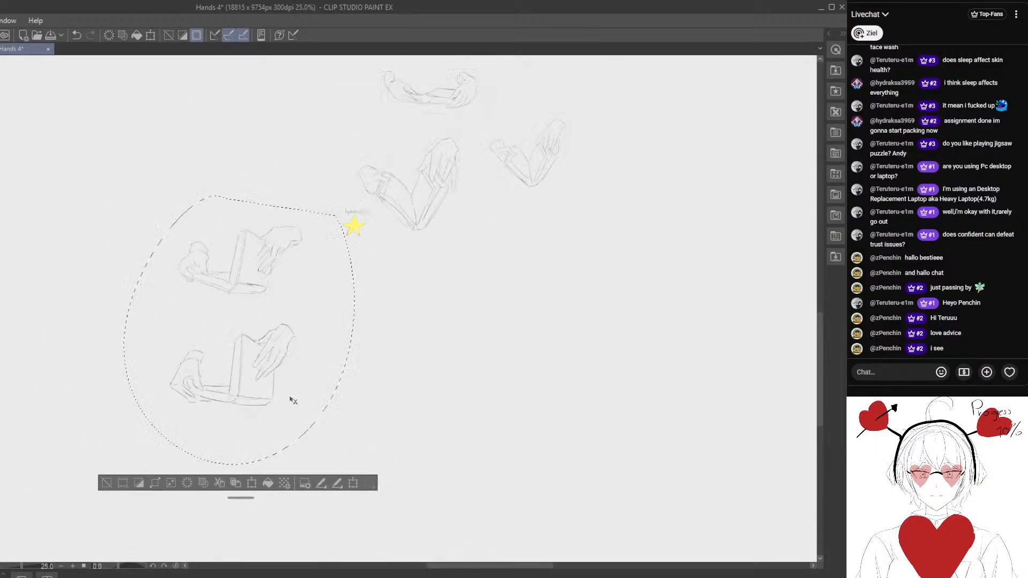
mouse_move(275, 370)
mouse_down()
mouse_move(199, 366)
mouse_move(494, 334)
mouse_up()
mouse_move(488, 321)
mouse_down()
mouse_move(356, 417)
mouse_move(459, 278)
mouse_move(369, 502)
mouse_move(478, 284)
mouse_up()
mouse_move(468, 322)
mouse_down()
mouse_move(244, 445)
mouse_move(236, 477)
mouse_up()
key(ctrl+t)
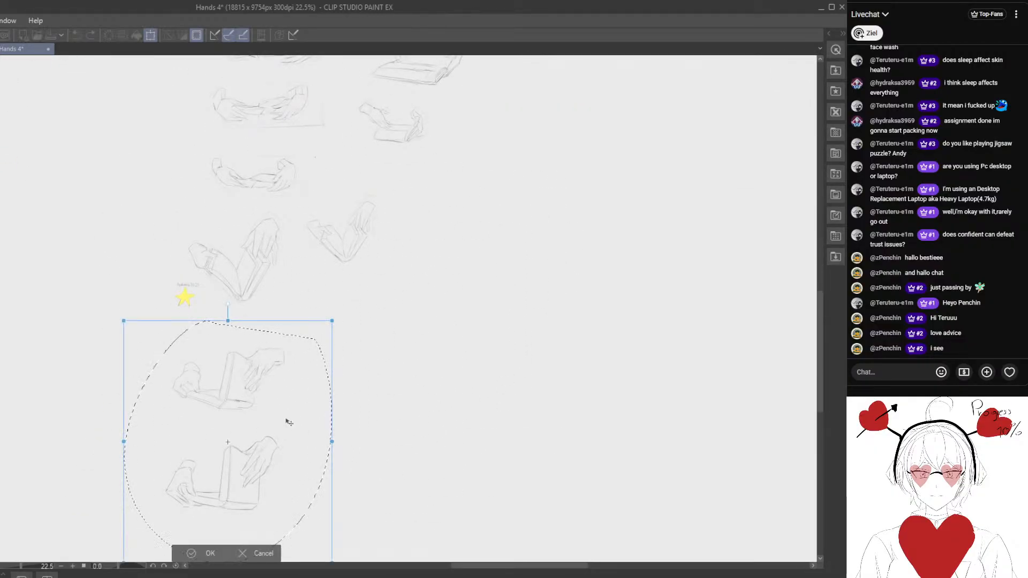
drag(300, 359, 342, 307)
drag(373, 267, 347, 296)
drag(315, 335, 335, 294)
click(238, 501)
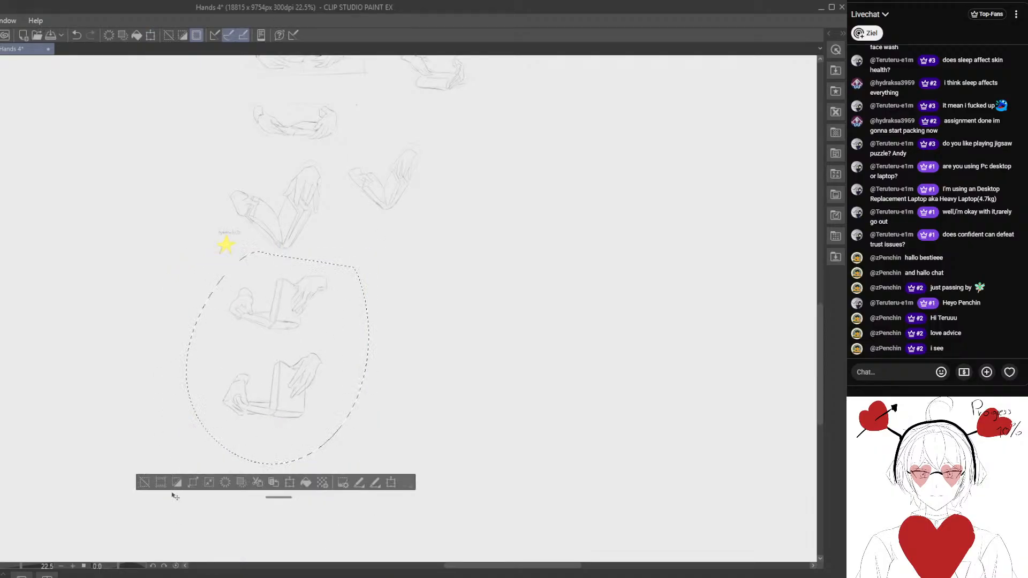
click(143, 484)
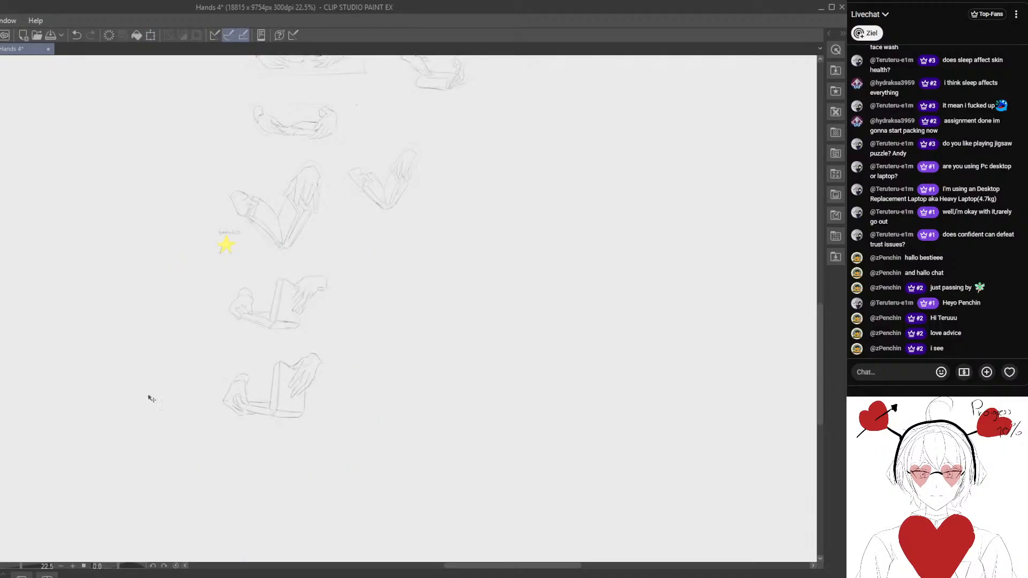
- Check the sketches alongside the reference sheet and save the Hands 4 document
drag(103, 327, 329, 490)
drag(193, 408, 351, 378)
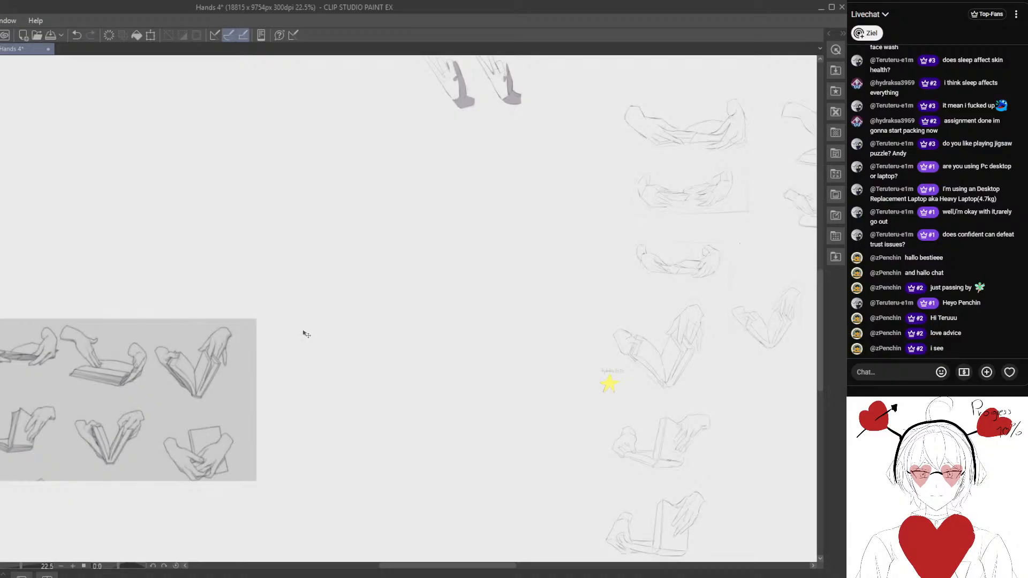
drag(312, 462, 367, 395)
key(ctrl+s)
scroll(200, 374, down, 1)
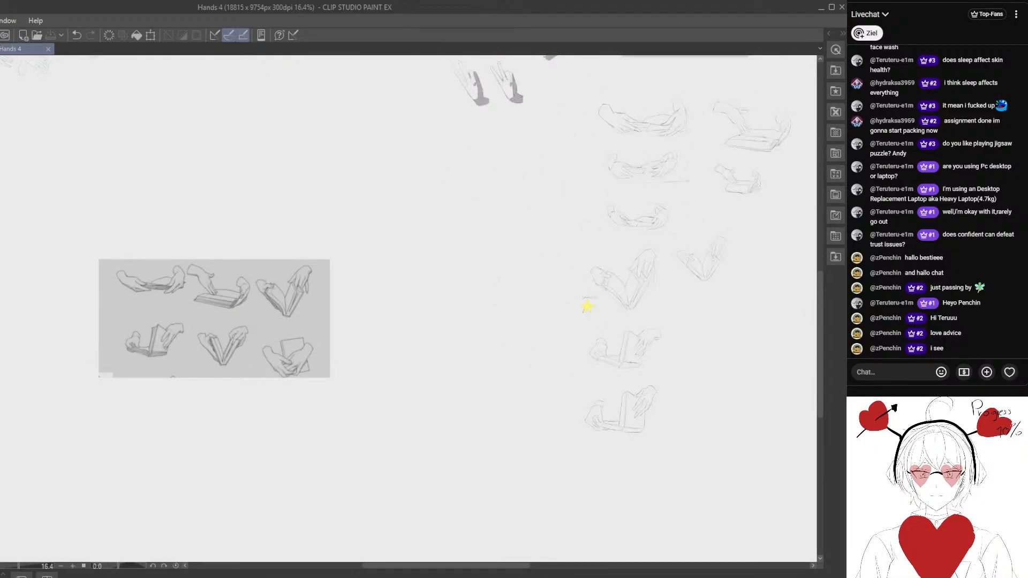
- Open the Observation 9 drawing and close the Hands 4 document
click(466, 129)
scroll(475, 239, up, 3)
scroll(475, 239, down, 4)
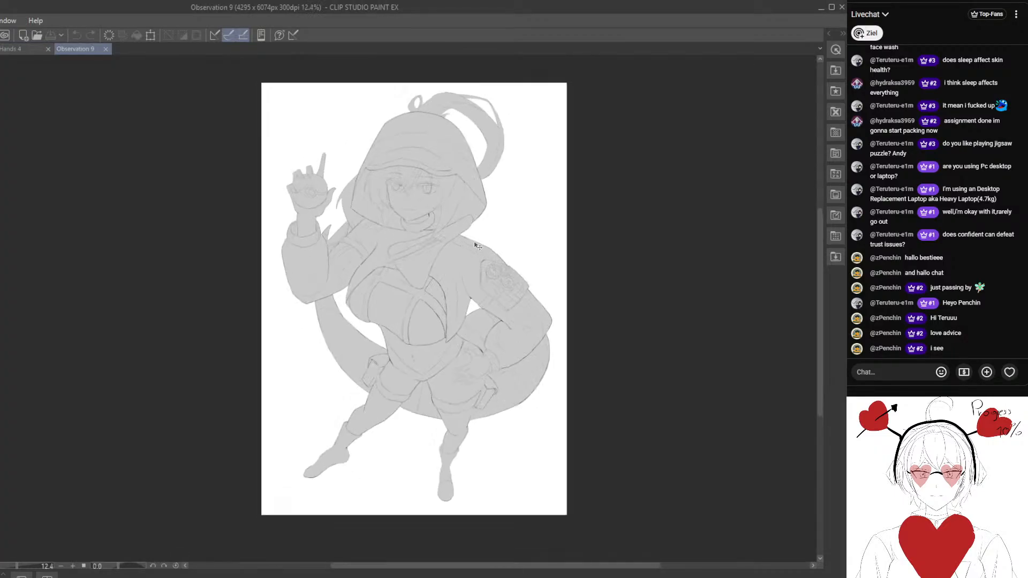
scroll(475, 238, up, 1)
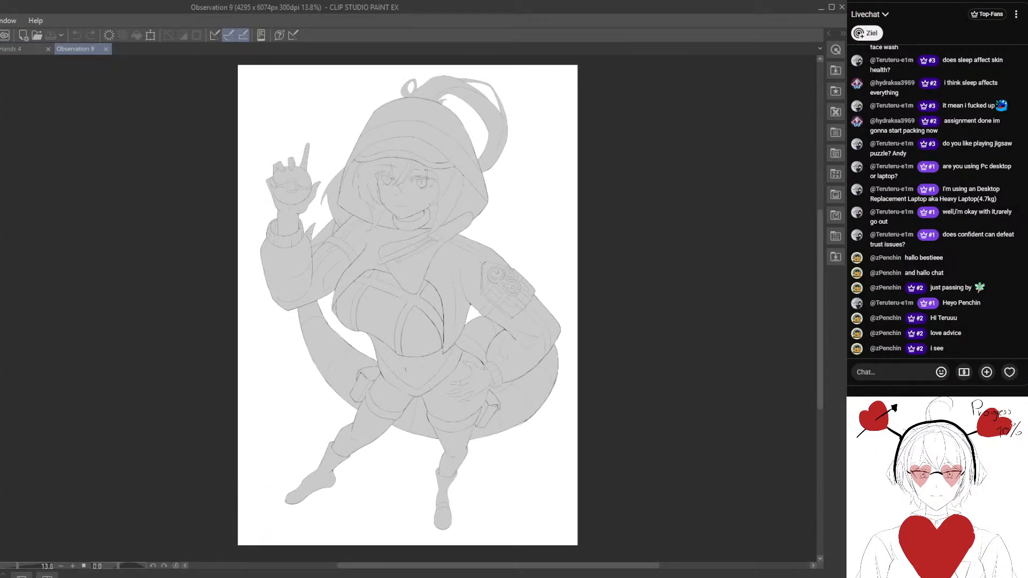
click(48, 49)
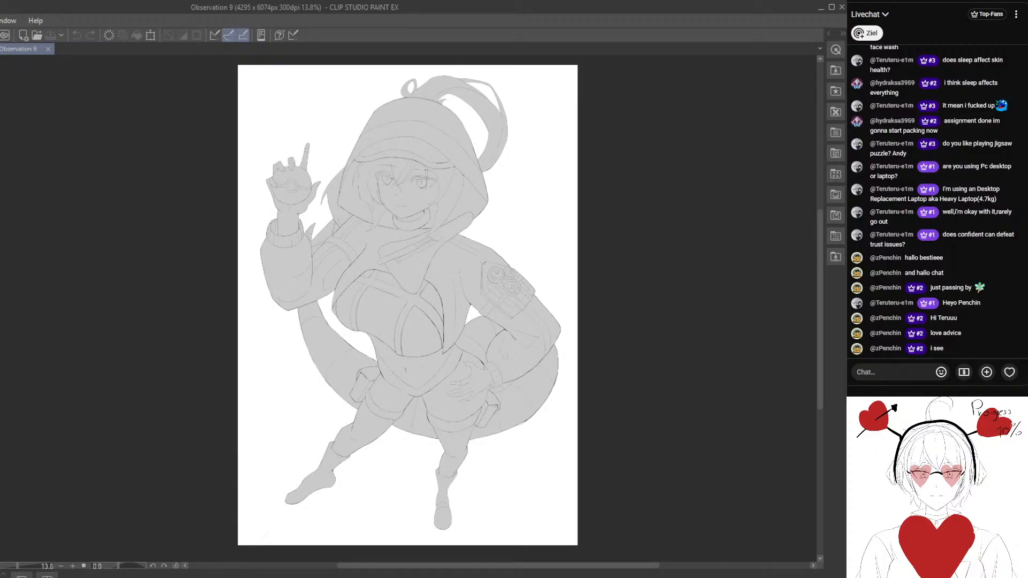
- Open the ref 1 document, examine its three character reference images, and close it
double_click(616, 119)
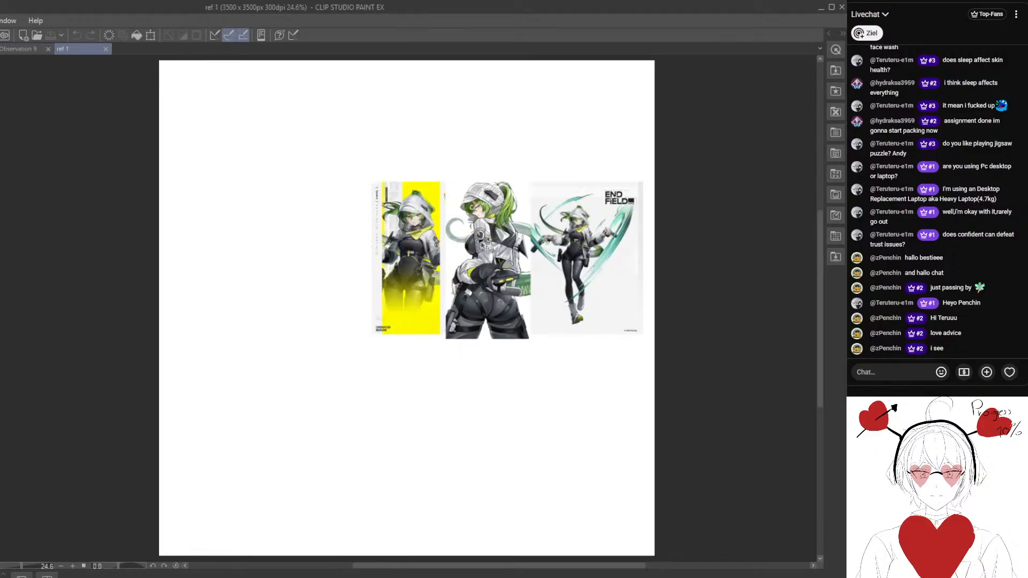
scroll(516, 250, up, 1)
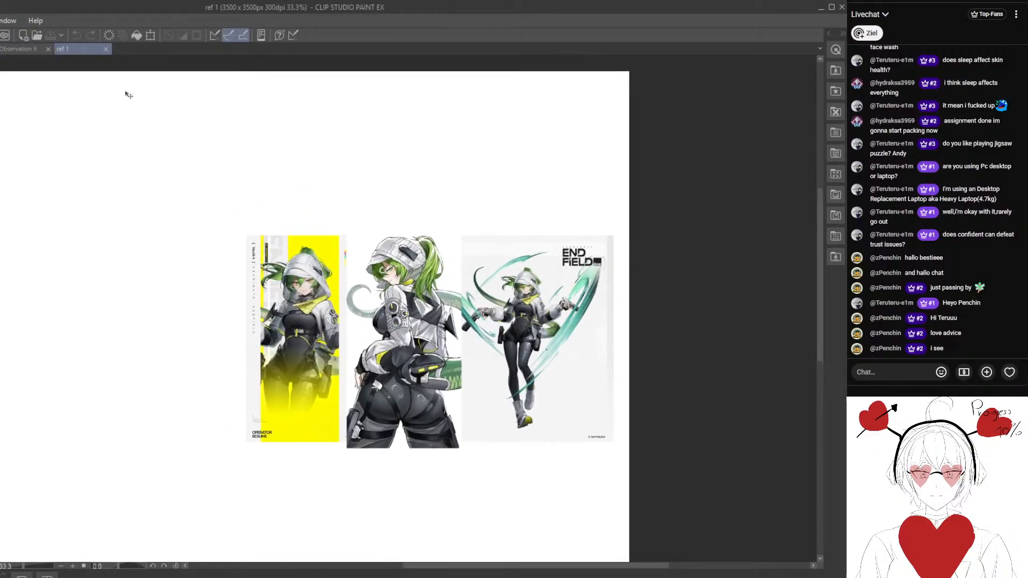
click(106, 48)
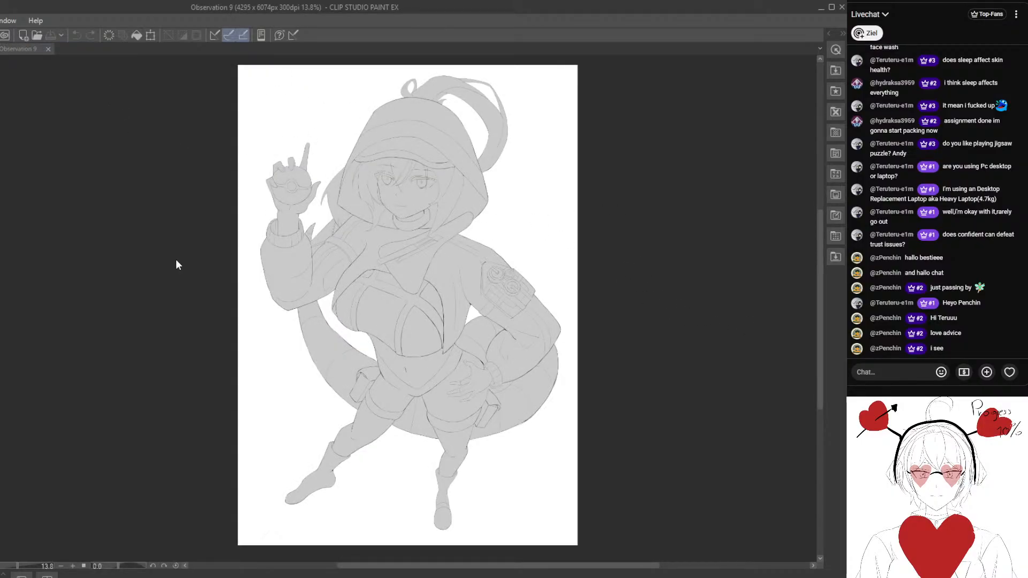
- Add a new layer to the Observation 9 drawing and check the hooded figure's line art up close
drag(216, 328, 100, 269)
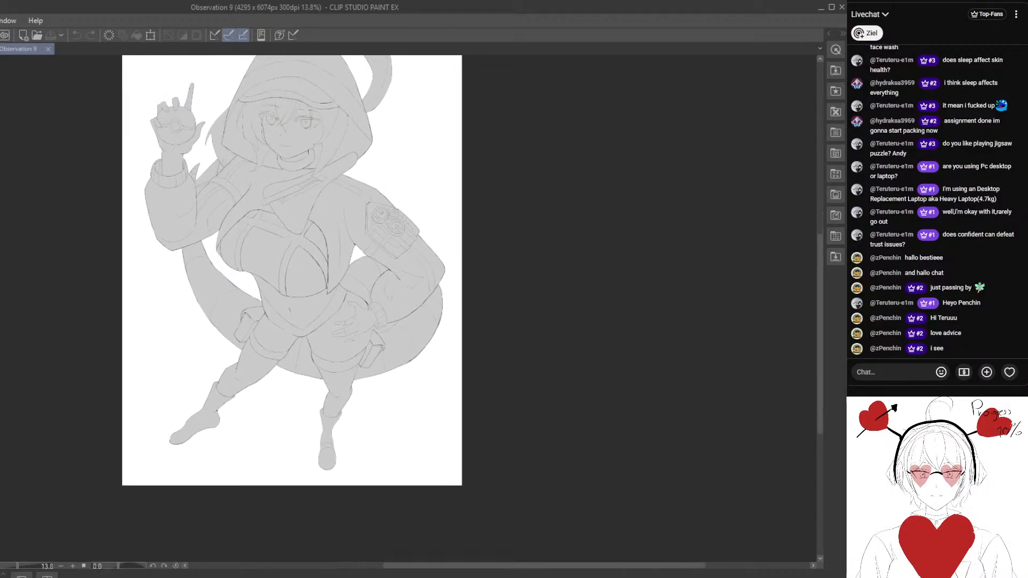
key(ctrl+shift+n)
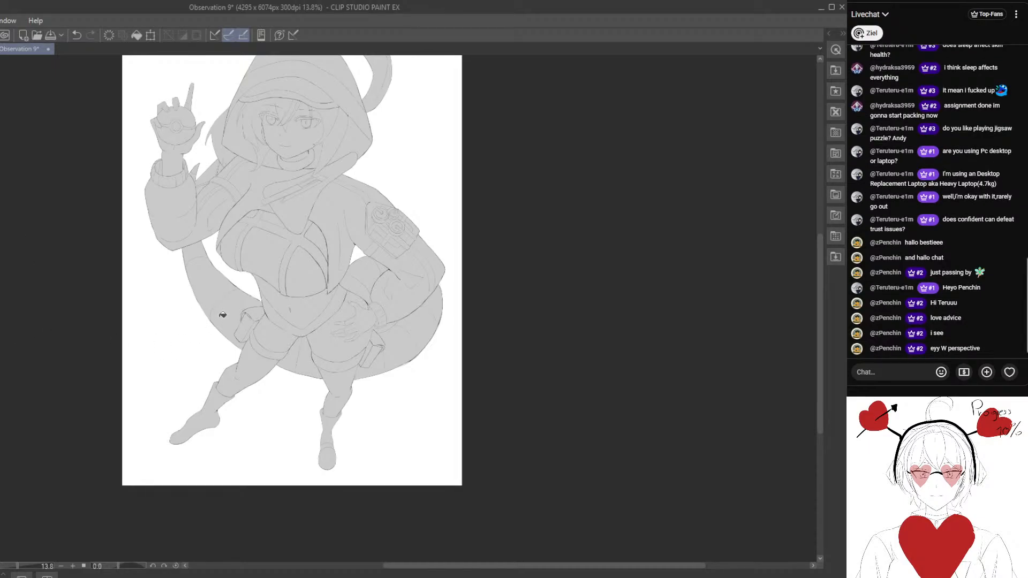
scroll(222, 327, up, 3)
drag(213, 353, 196, 420)
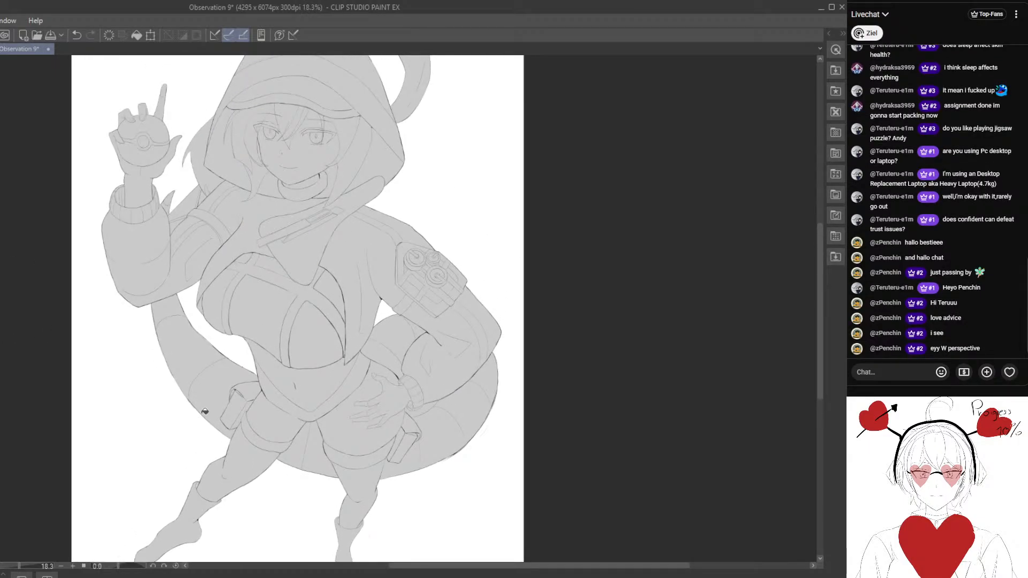
scroll(196, 421, down, 2)
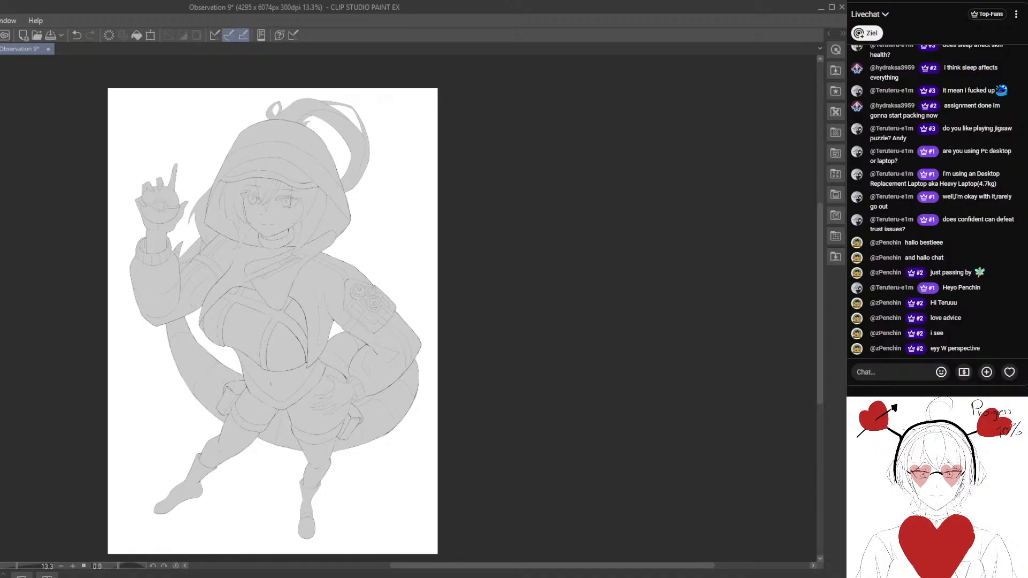
- Bring in the pose photo behind the grey hooded figure and show it at full opacity
key(ctrl+d)
key(ctrl+v)
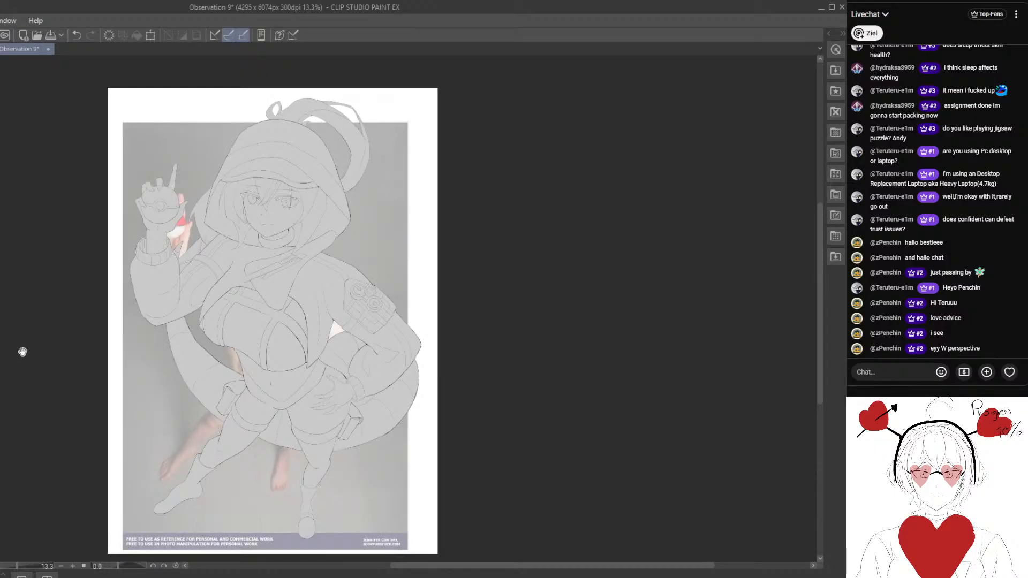
drag(23, 352, 20, 349)
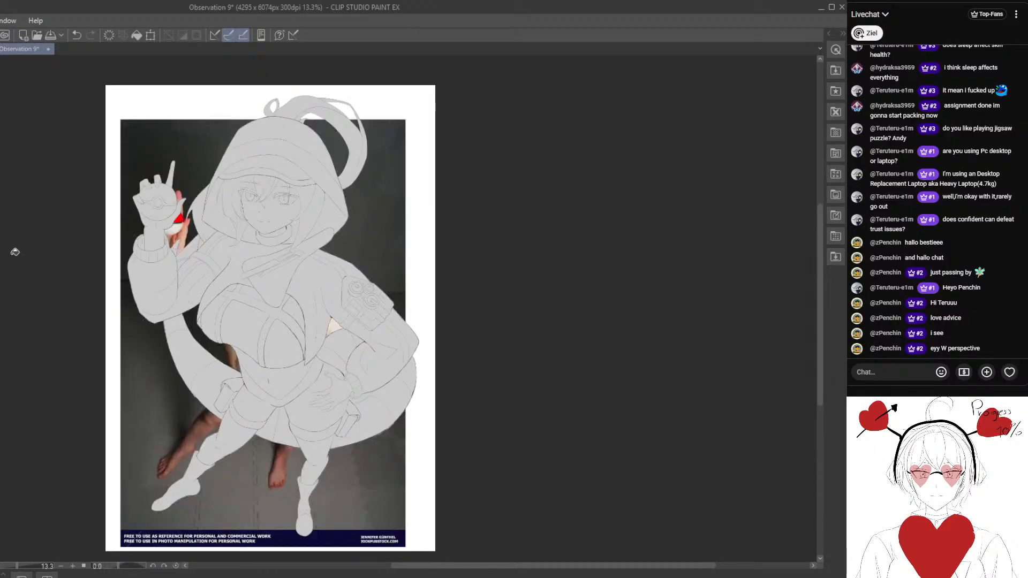
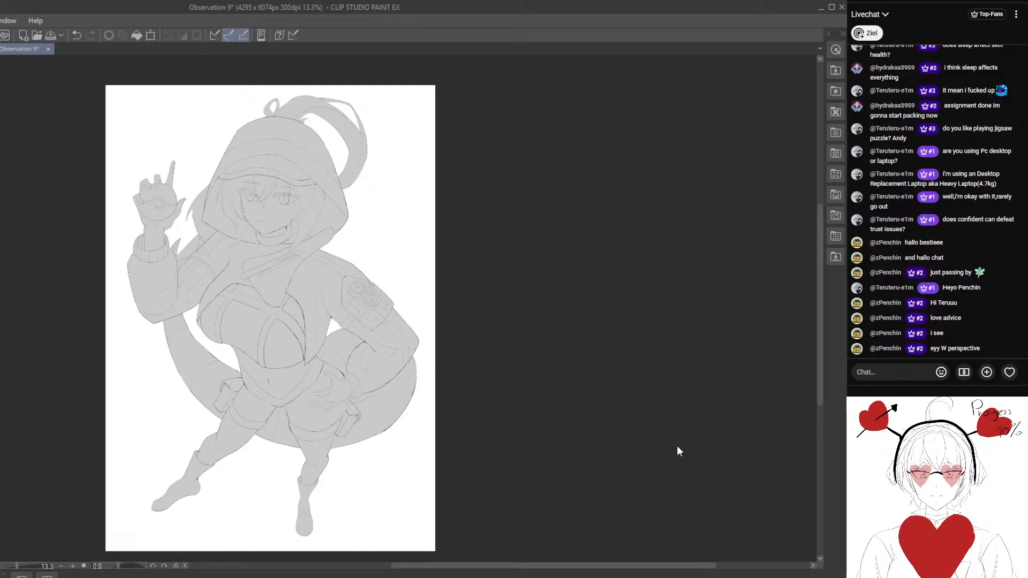
- Save the drawing and fill the two main sections of the ponytail above the hood with green
key(ctrl+s)
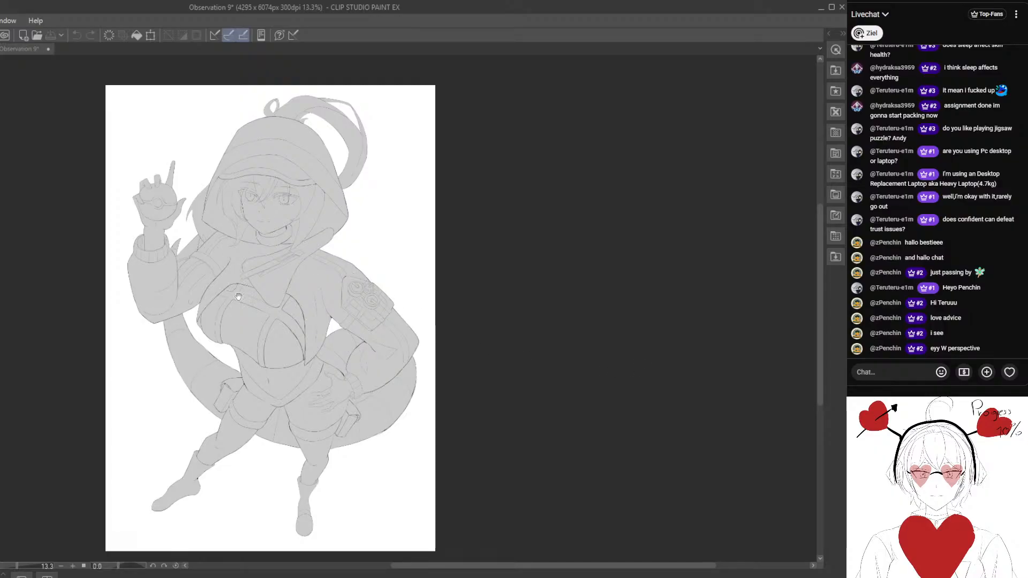
scroll(247, 242, up, 2)
click(281, 157)
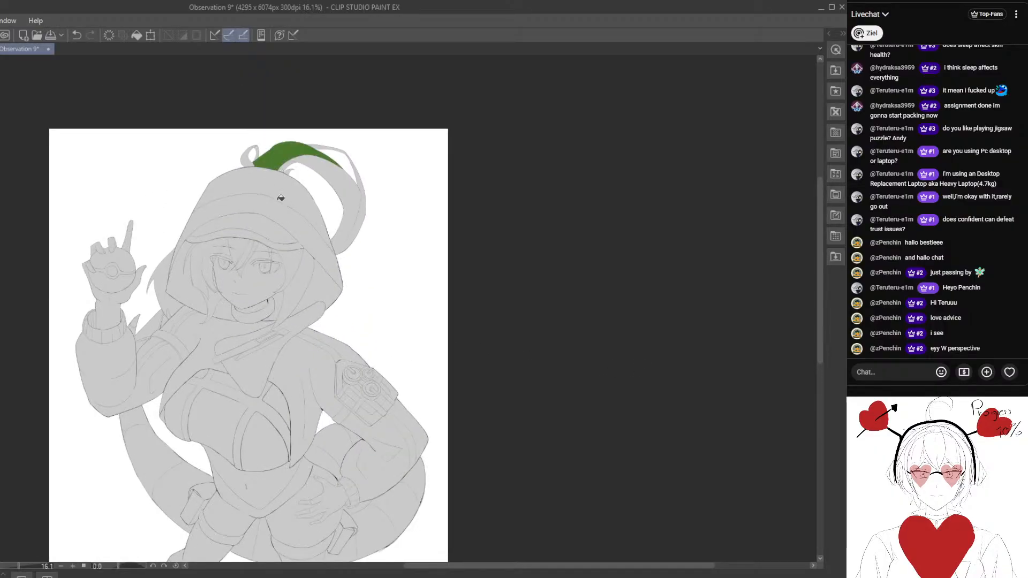
scroll(280, 198, up, 2)
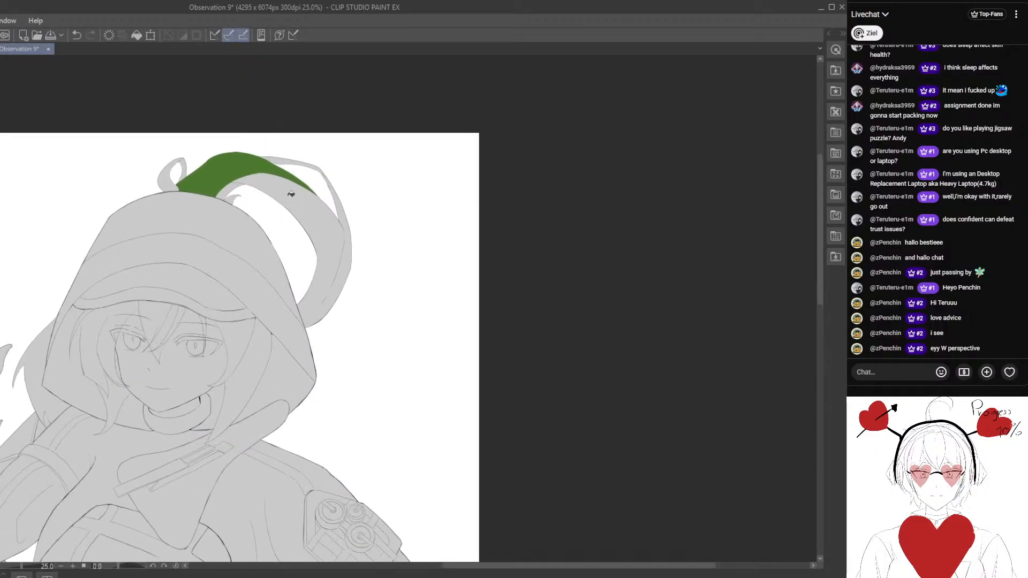
click(291, 193)
drag(222, 241, 323, 232)
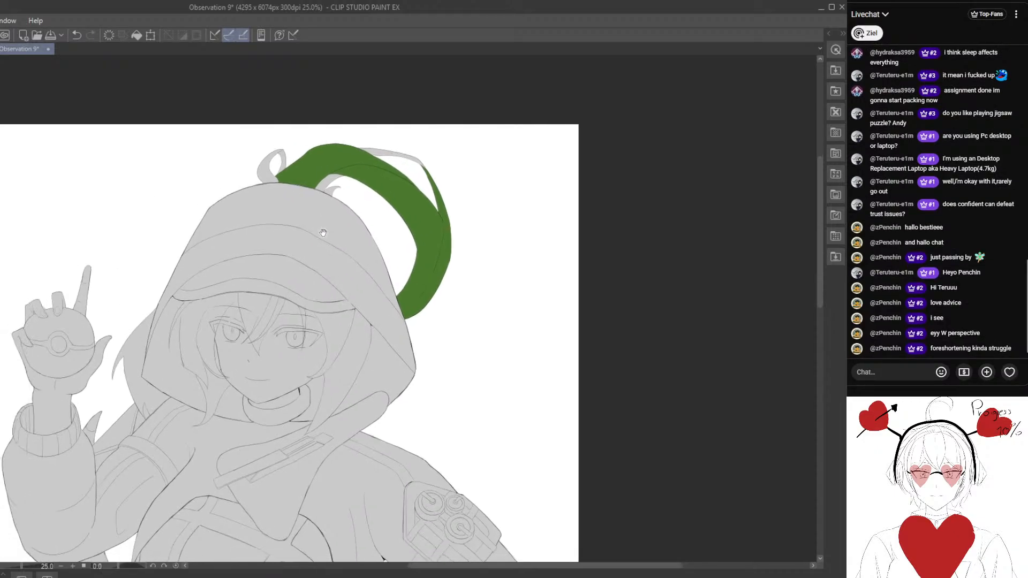
scroll(323, 232, up, 2)
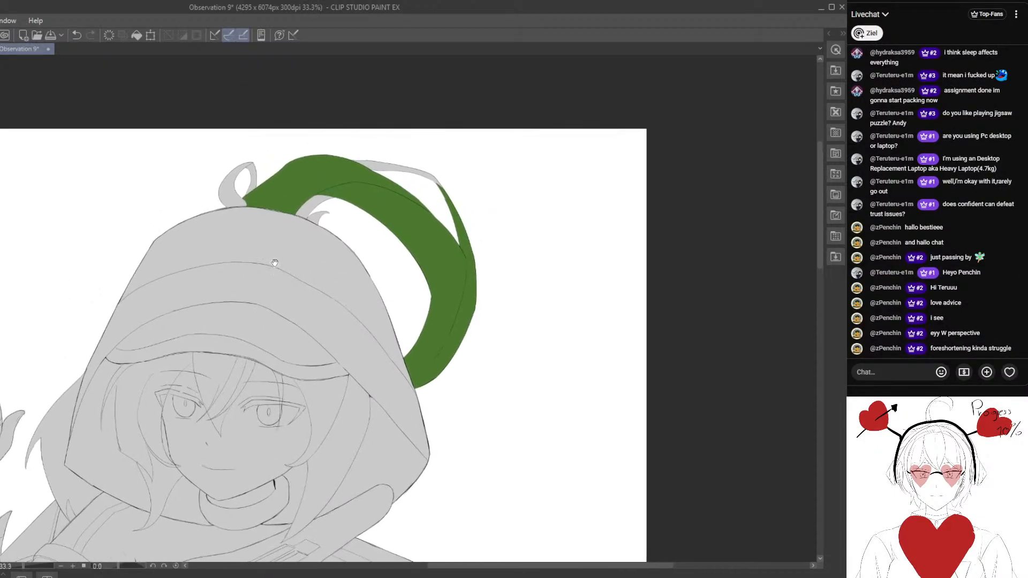
drag(274, 263, 259, 292)
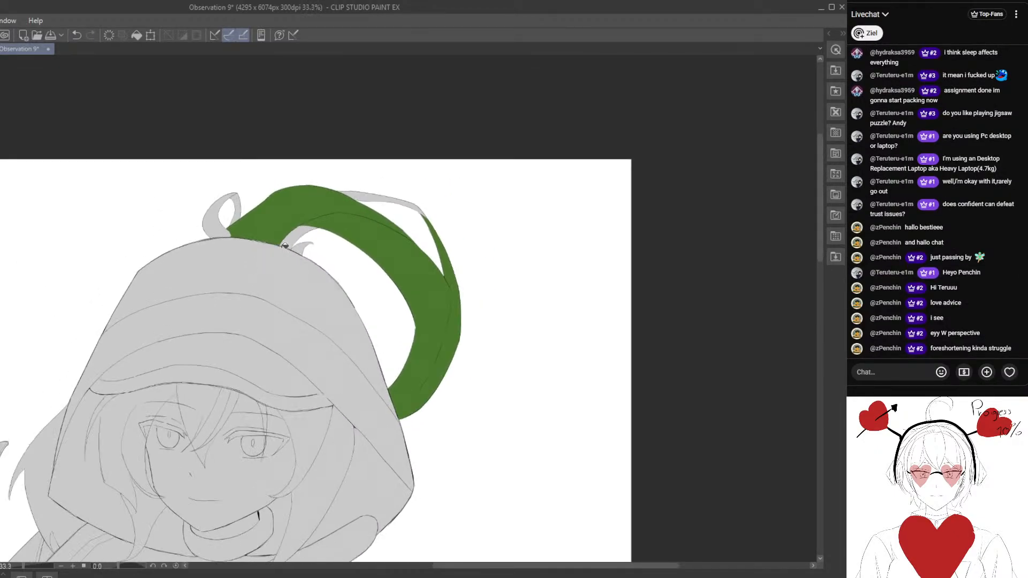
- Fill the ponytail's small base tufts, hair loop and thin outer strand, plus the hair behind the hood, with the same green
click(297, 231)
click(302, 247)
click(228, 226)
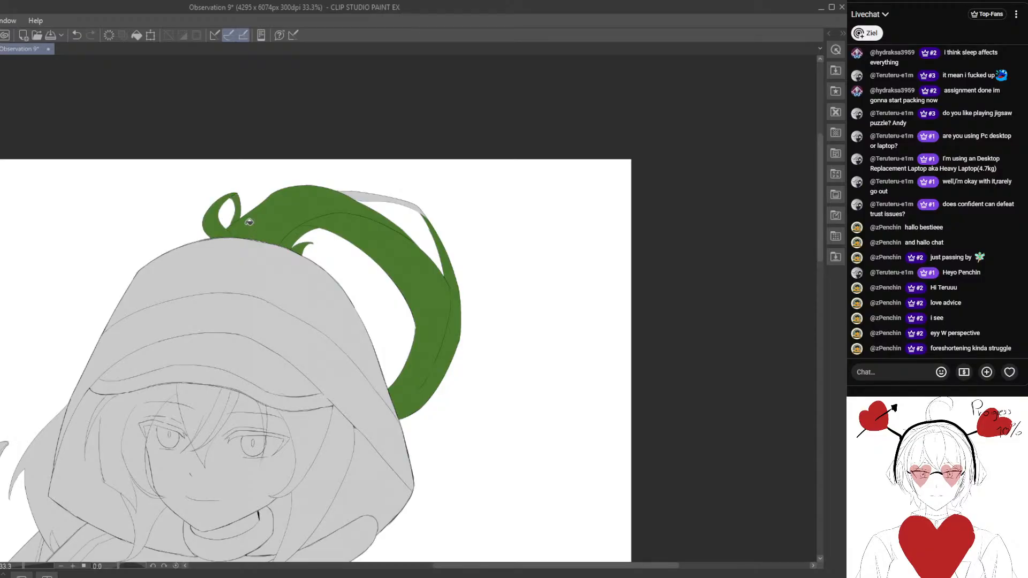
drag(393, 244, 330, 236)
click(329, 199)
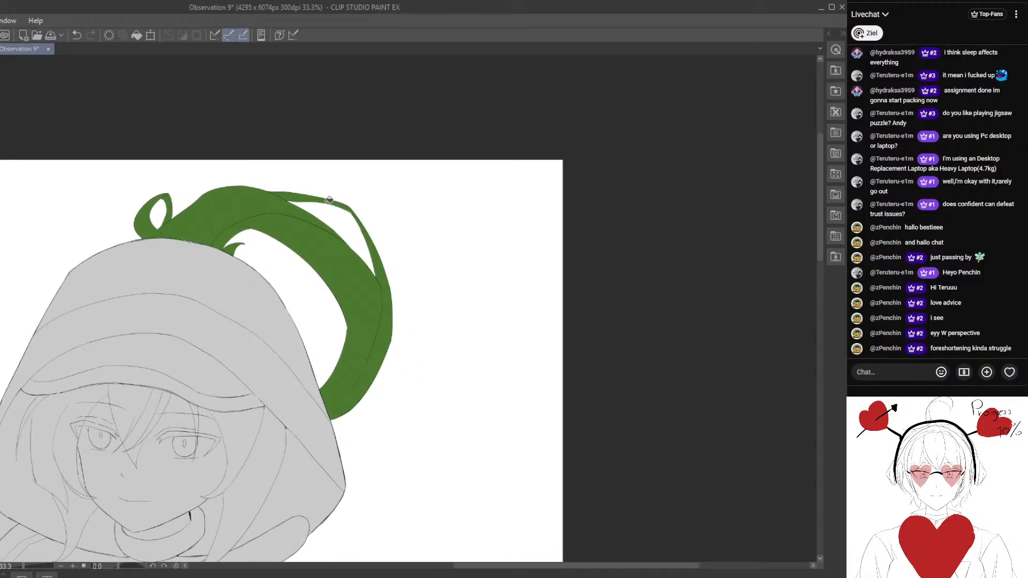
drag(312, 315, 527, 133)
click(185, 282)
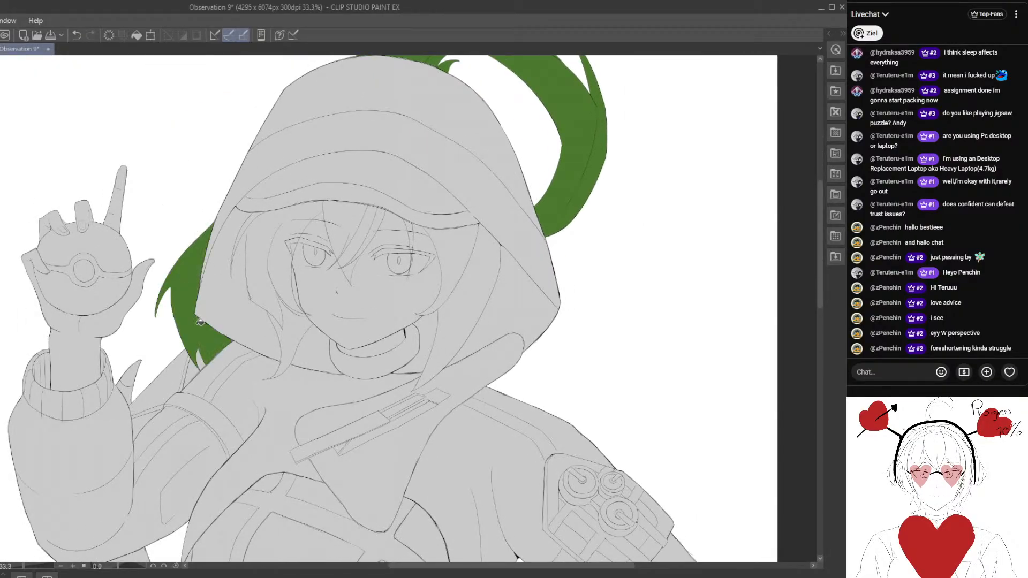
- Fill every visible section of the tail with a muted green, including the small tip behind the raised arm
scroll(199, 322, down, 4)
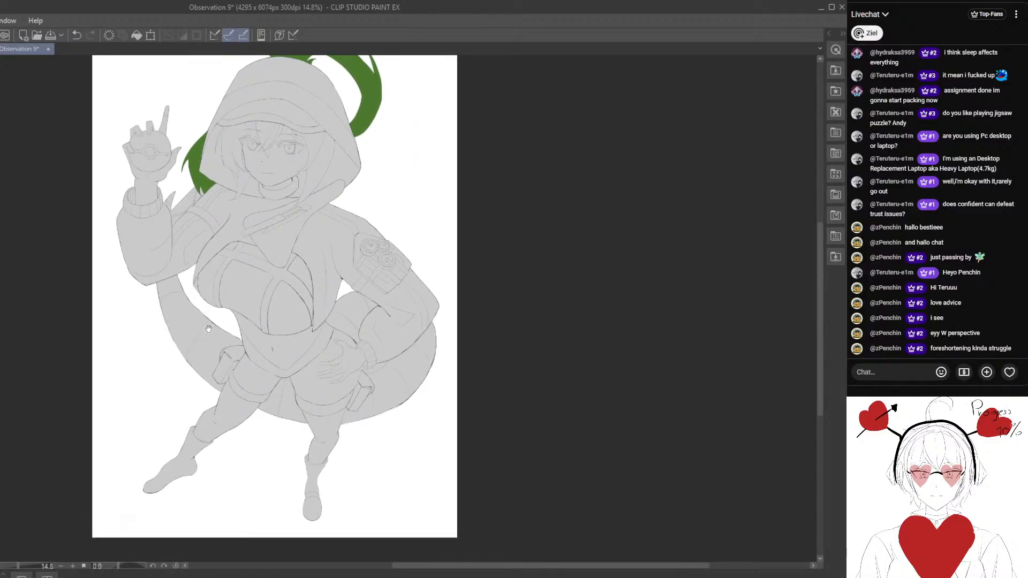
scroll(378, 352, up, 1)
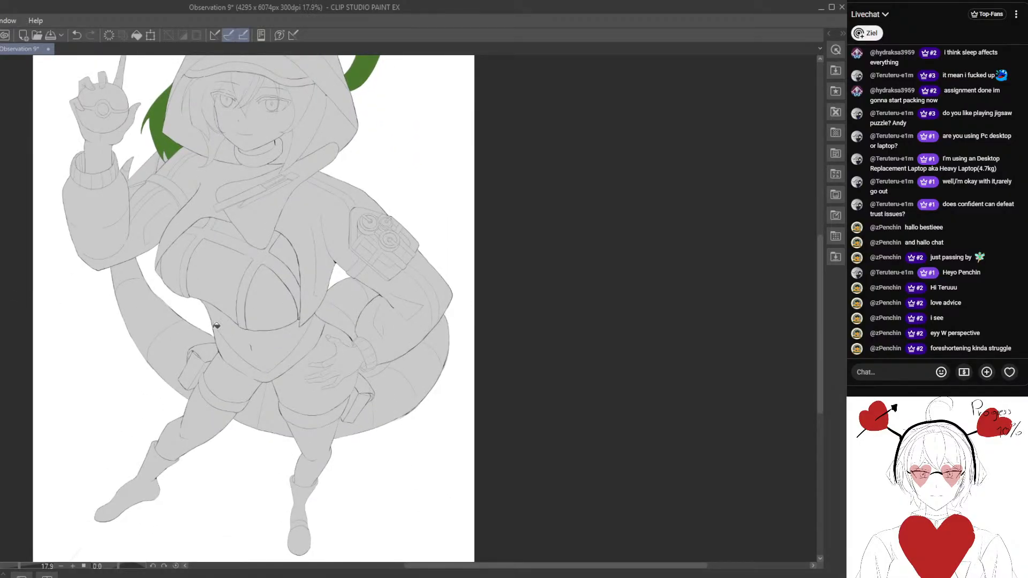
click(425, 383)
click(345, 320)
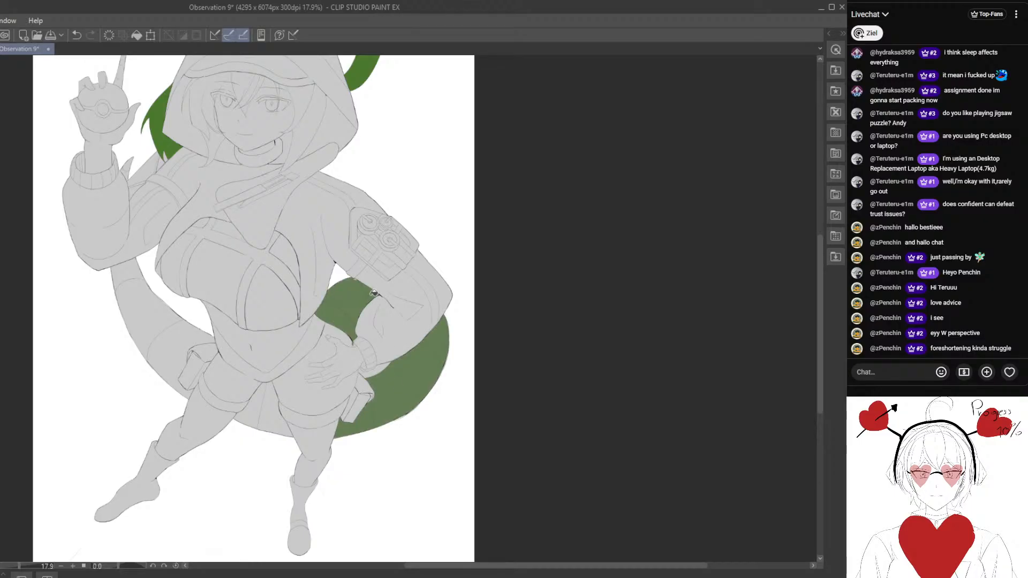
drag(338, 380, 318, 400)
scroll(311, 368, up, 2)
click(236, 437)
drag(110, 353, 151, 393)
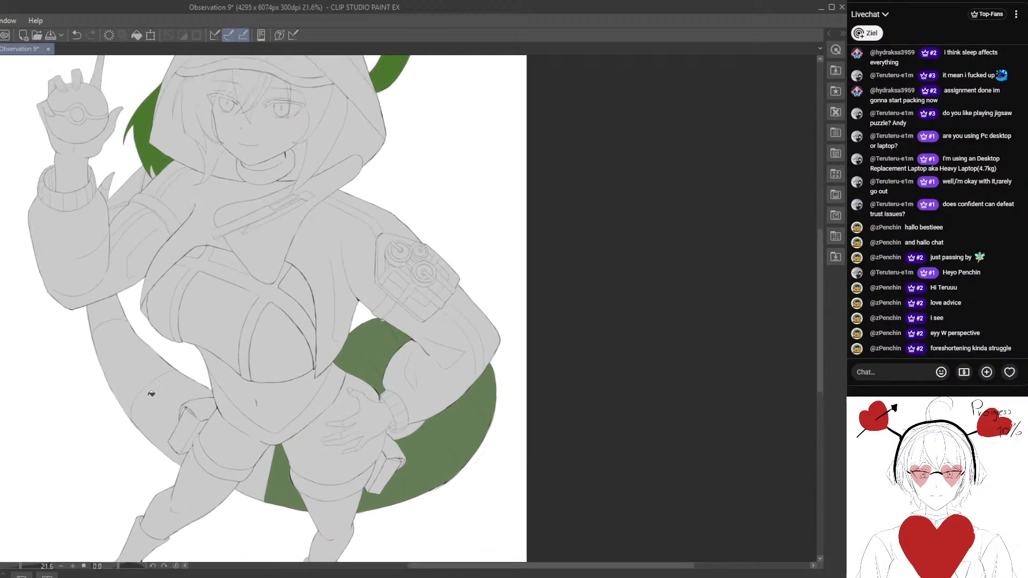
click(151, 393)
scroll(279, 434, down, 3)
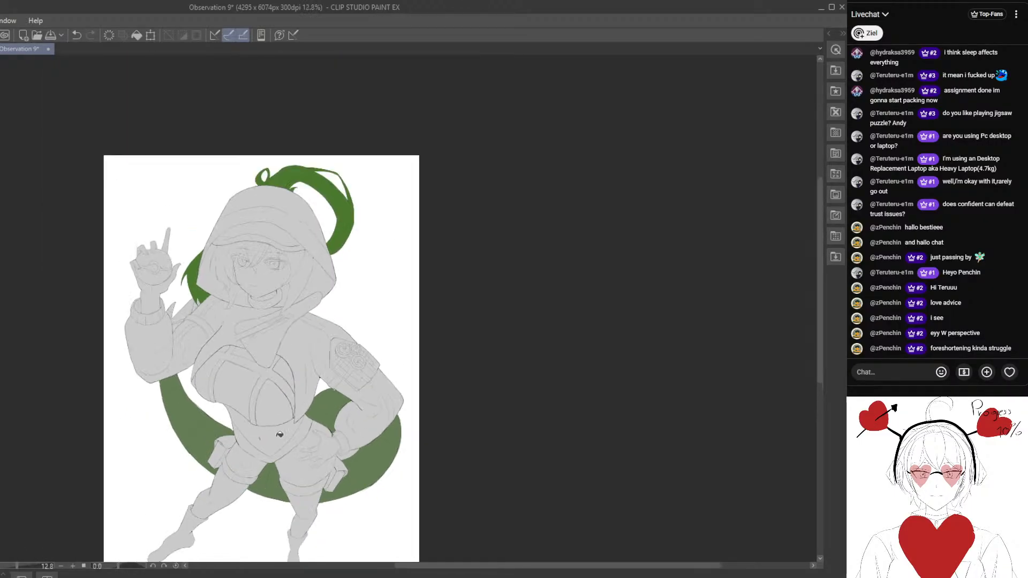
scroll(279, 435, up, 5)
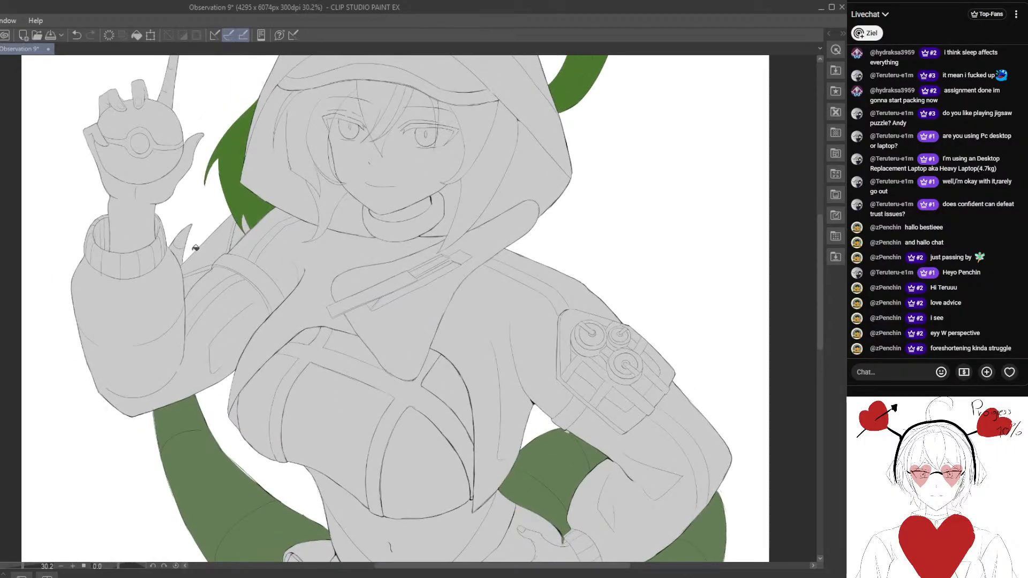
scroll(208, 279, down, 4)
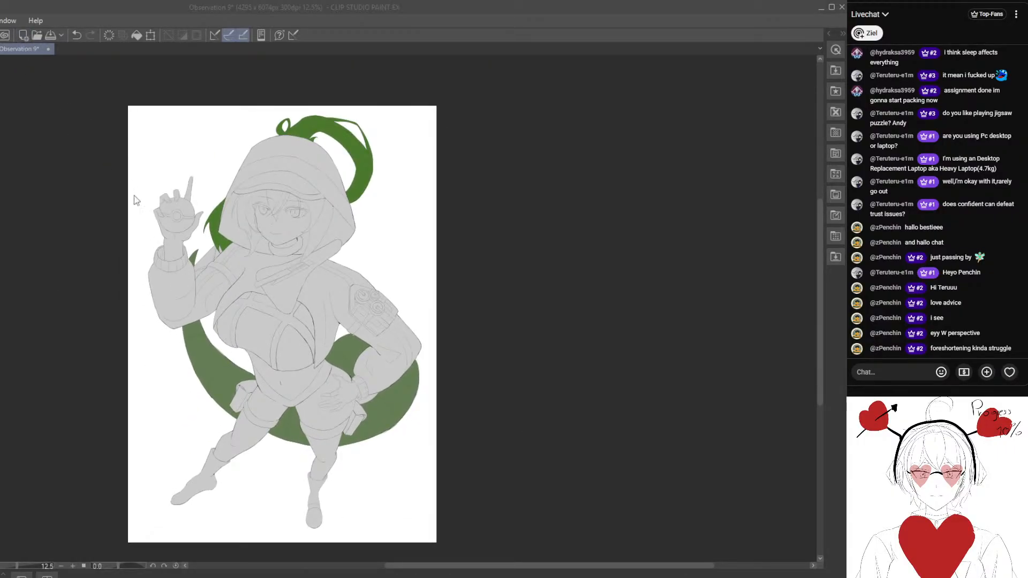
- Create a new 3500 x 3500 px illustration at 300 dpi for practice sketches
click(243, 180)
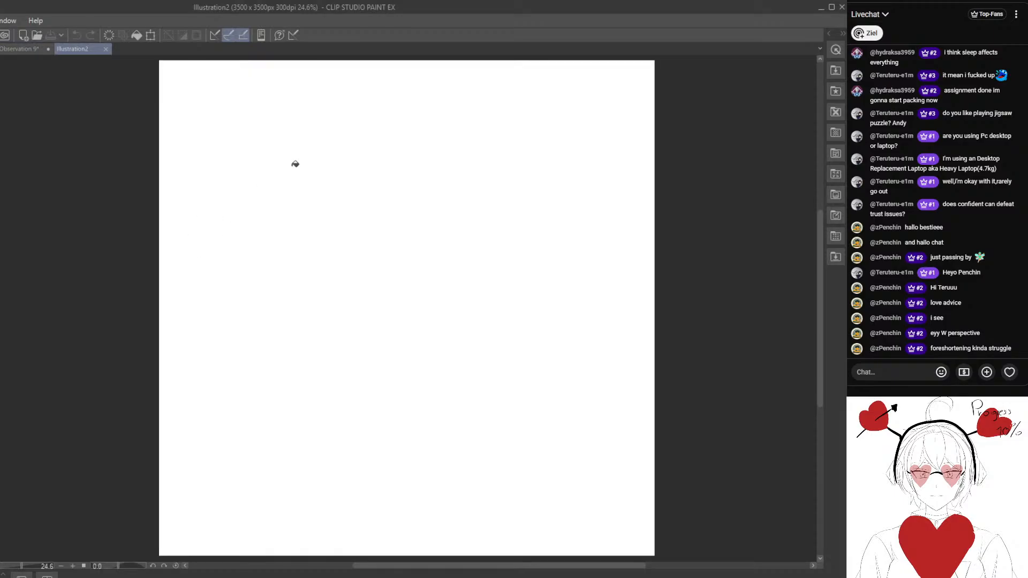
drag(244, 163, 284, 273)
double_click(285, 273)
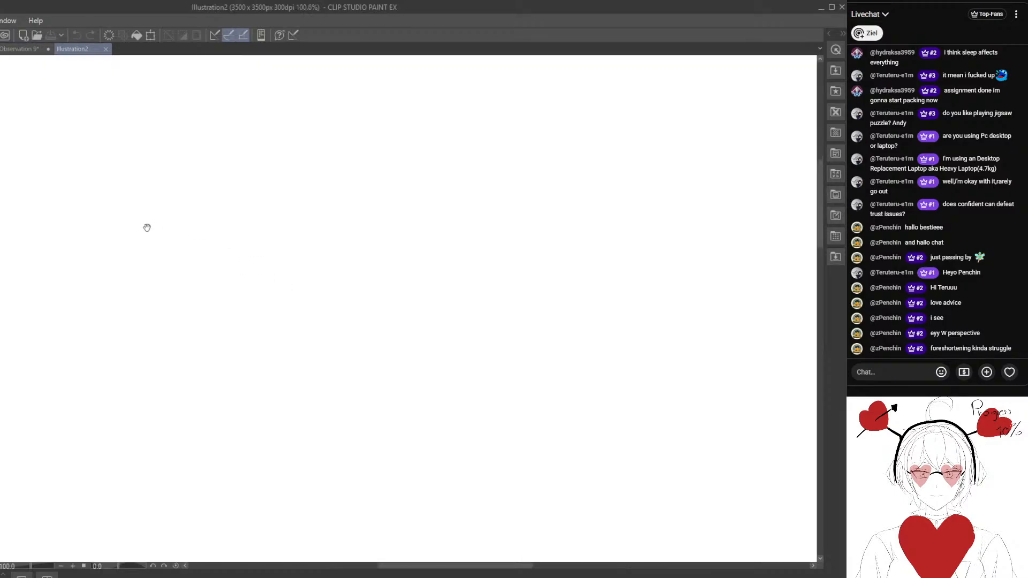
scroll(236, 262, down, 2)
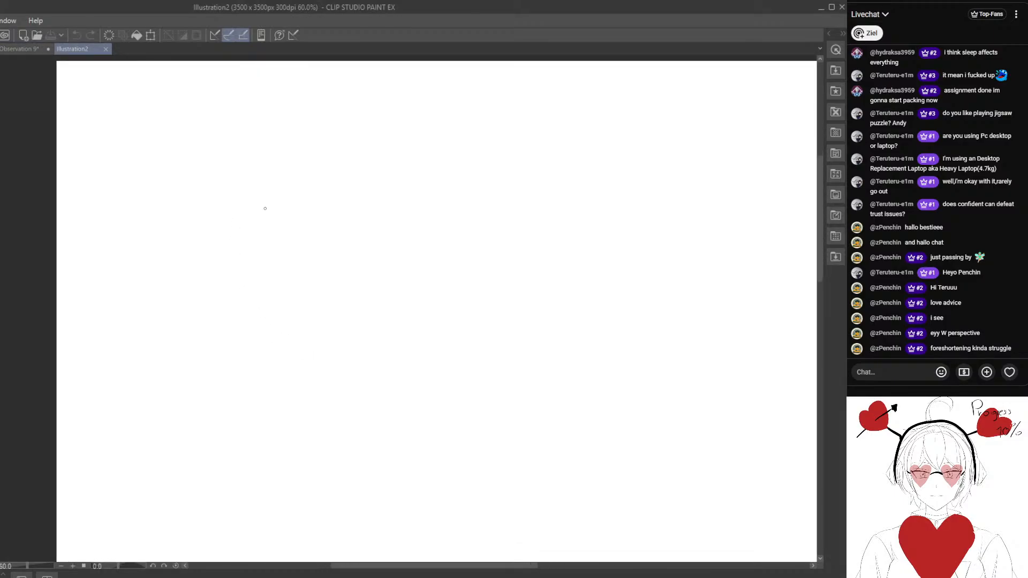
drag(266, 189, 261, 299)
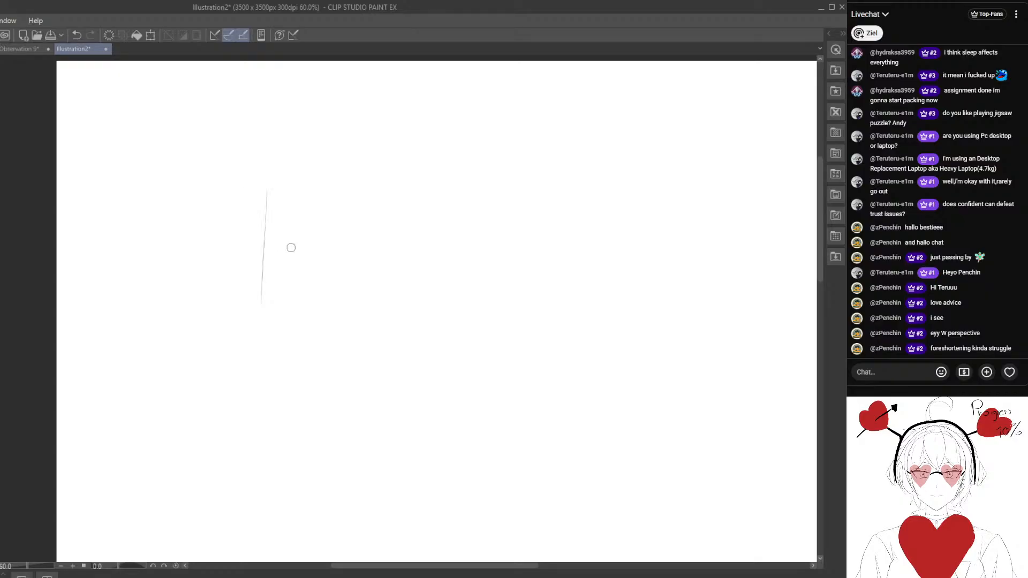
key(e)
drag(277, 321, 266, 284)
drag(331, 250, 291, 219)
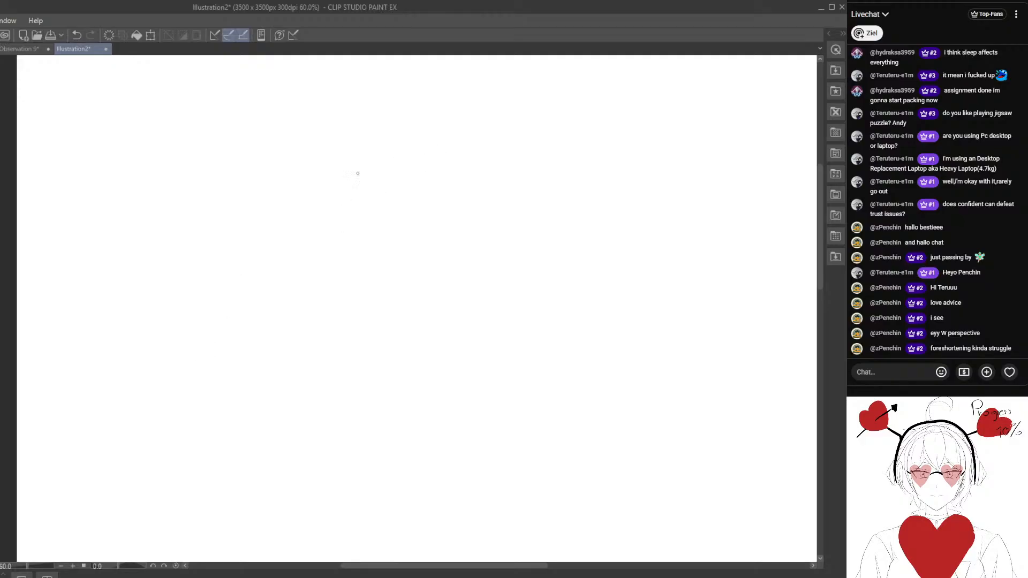
- Try sketching a box in perspective with a long horizontal line beside it, and erase the attempt
drag(247, 157, 252, 289)
drag(246, 158, 227, 205)
scroll(285, 192, right, 3)
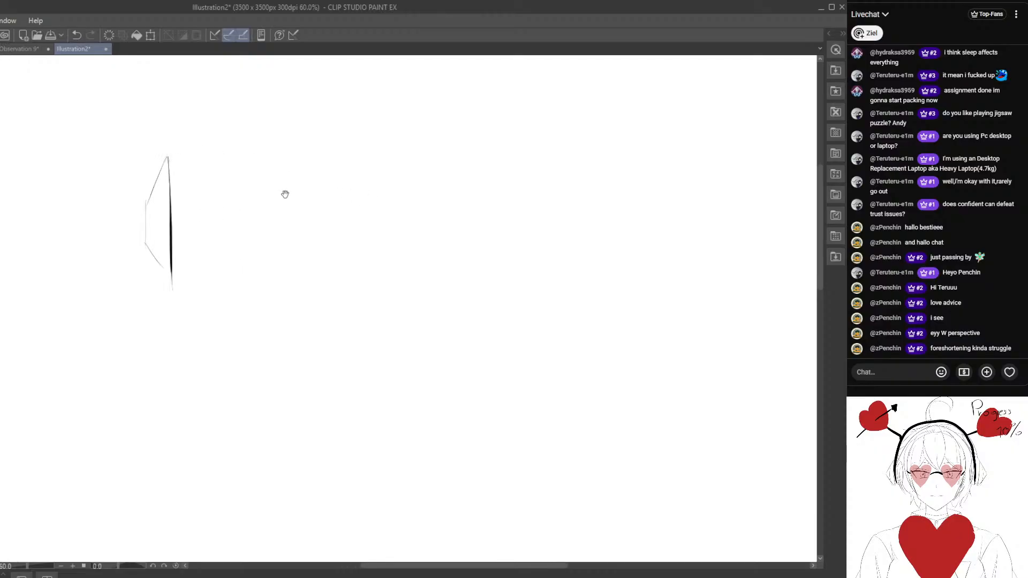
drag(281, 159, 454, 160)
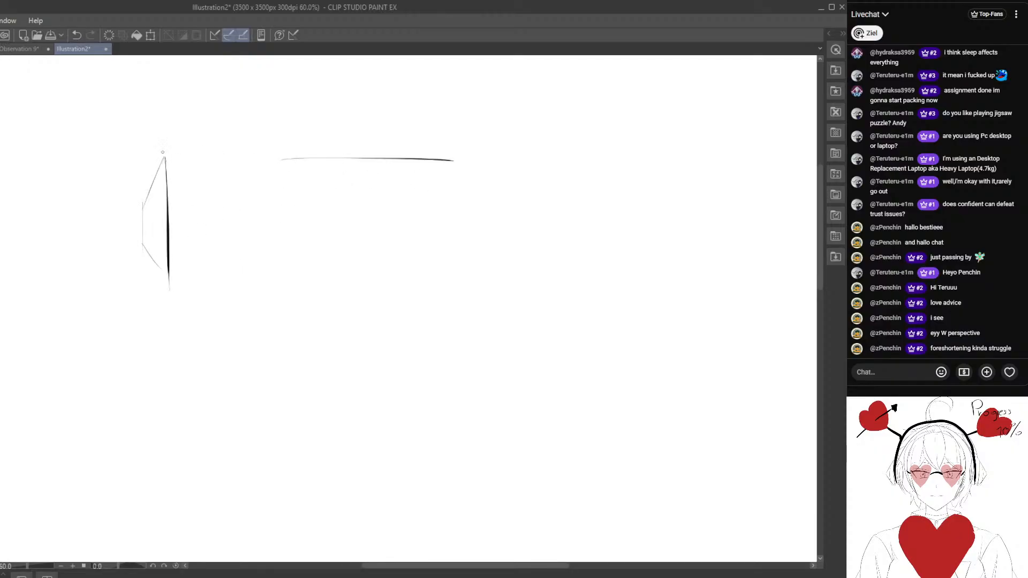
drag(179, 212, 218, 218)
mouse_move(208, 167)
mouse_down()
mouse_move(298, 169)
mouse_move(294, 262)
mouse_up()
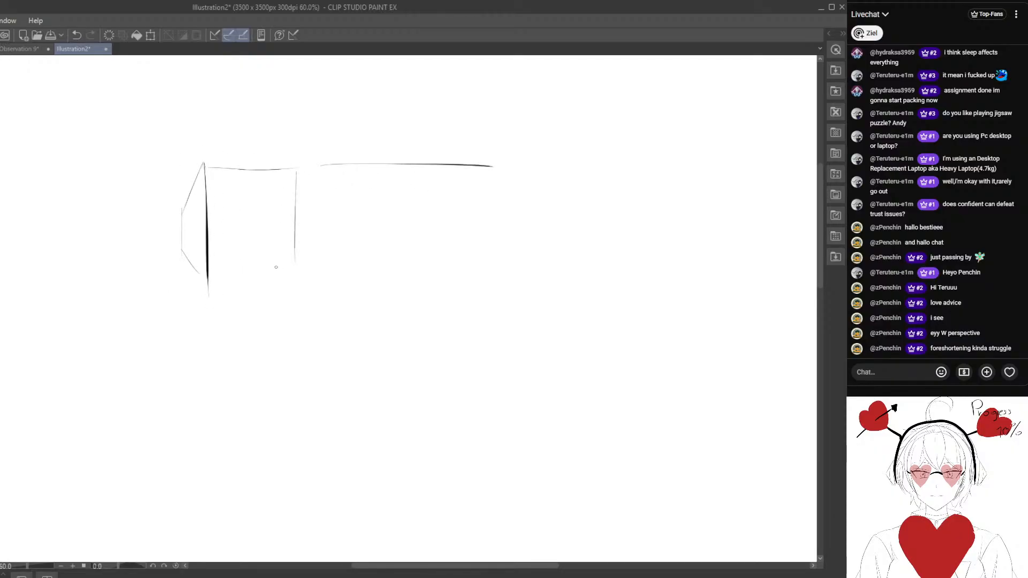
drag(210, 276, 291, 272)
key(e)
mouse_move(473, 190)
mouse_down()
mouse_move(235, 279)
mouse_move(278, 218)
mouse_up()
key(space)
mouse_move(256, 293)
mouse_down()
mouse_move(278, 306)
mouse_move(241, 308)
mouse_move(232, 333)
mouse_move(246, 303)
mouse_up()
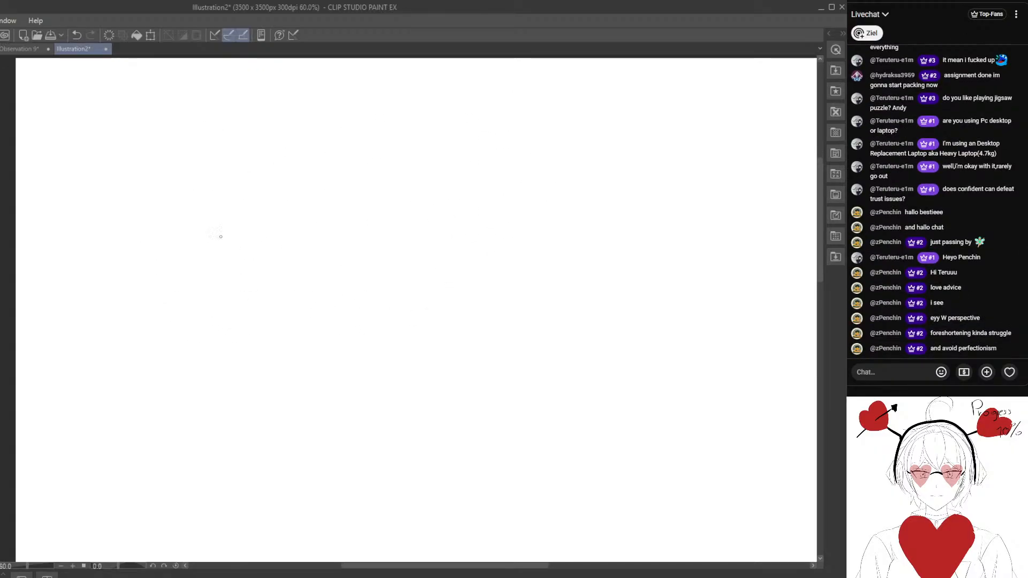
- Sketch a small box in perspective with a narrow left side face and a wide right face near the canvas's upper left
drag(248, 155, 249, 255)
mouse_move(248, 158)
mouse_down()
mouse_move(232, 185)
mouse_move(240, 239)
mouse_up()
drag(249, 154, 319, 159)
drag(255, 245, 322, 236)
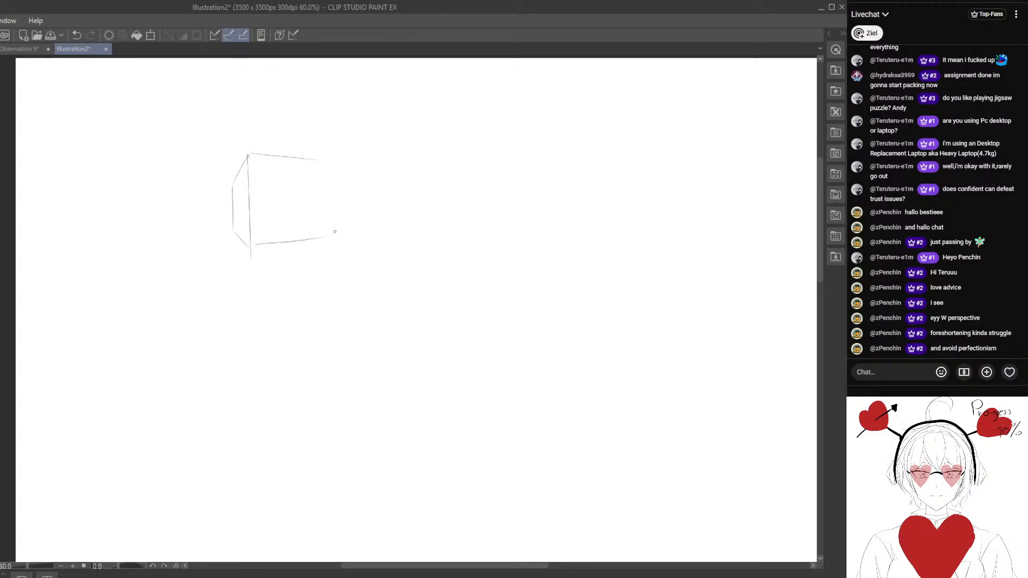
drag(324, 192, 325, 230)
drag(403, 265, 320, 257)
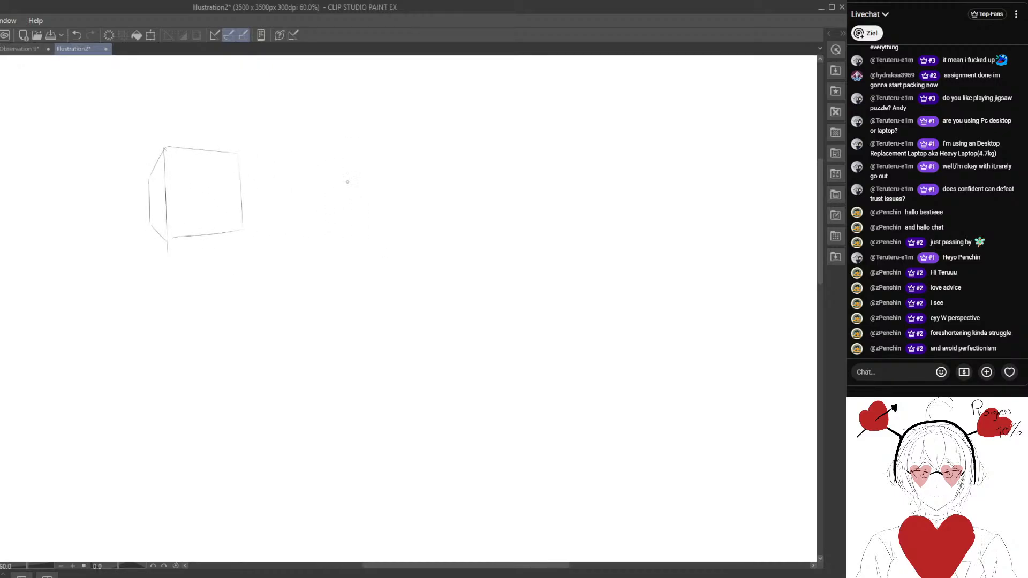
- Sketch a corner-on box with two similar side faces, and beside it a box with a wide left face and narrow right side
mouse_move(363, 138)
mouse_down()
mouse_move(360, 229)
mouse_move(337, 150)
mouse_move(361, 227)
mouse_move(412, 155)
mouse_move(413, 219)
mouse_move(387, 220)
mouse_move(412, 219)
mouse_up()
drag(466, 228, 391, 228)
drag(462, 143, 457, 244)
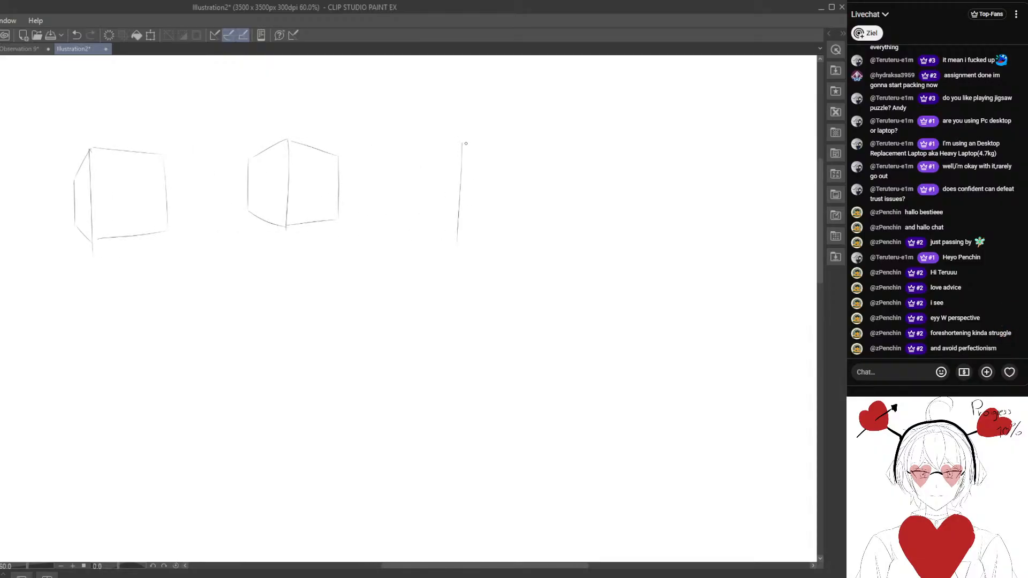
mouse_move(464, 143)
mouse_down()
mouse_move(478, 171)
mouse_move(471, 216)
mouse_move(391, 153)
mouse_move(390, 217)
mouse_up()
scroll(536, 222, right, 5)
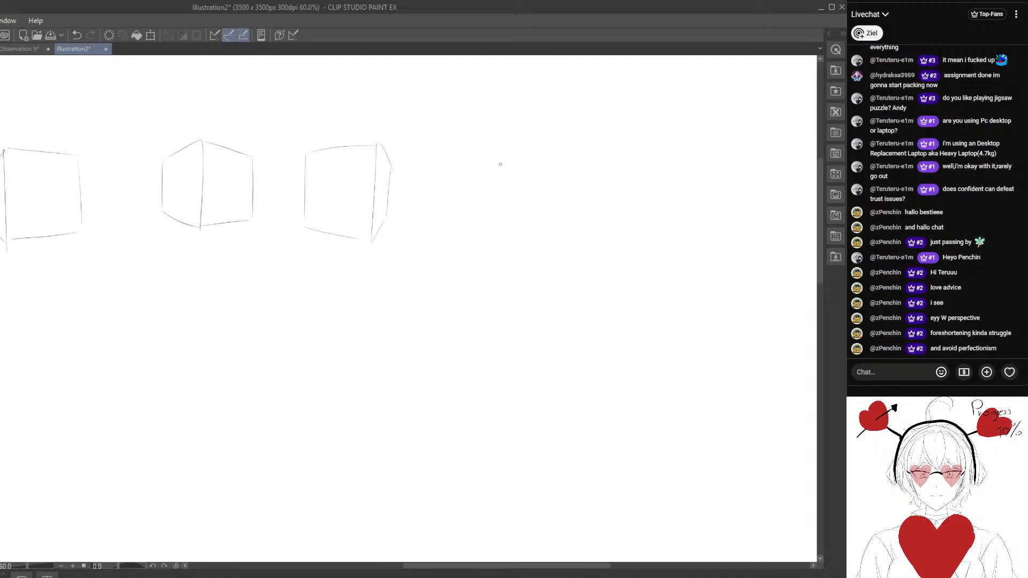
- Sketch a fourth box at the end of the row as a squarish front outline with faint inner perspective edges
mouse_move(493, 155)
mouse_down()
mouse_move(493, 231)
mouse_move(580, 151)
mouse_up()
drag(586, 154, 580, 227)
scroll(465, 281, down, 2)
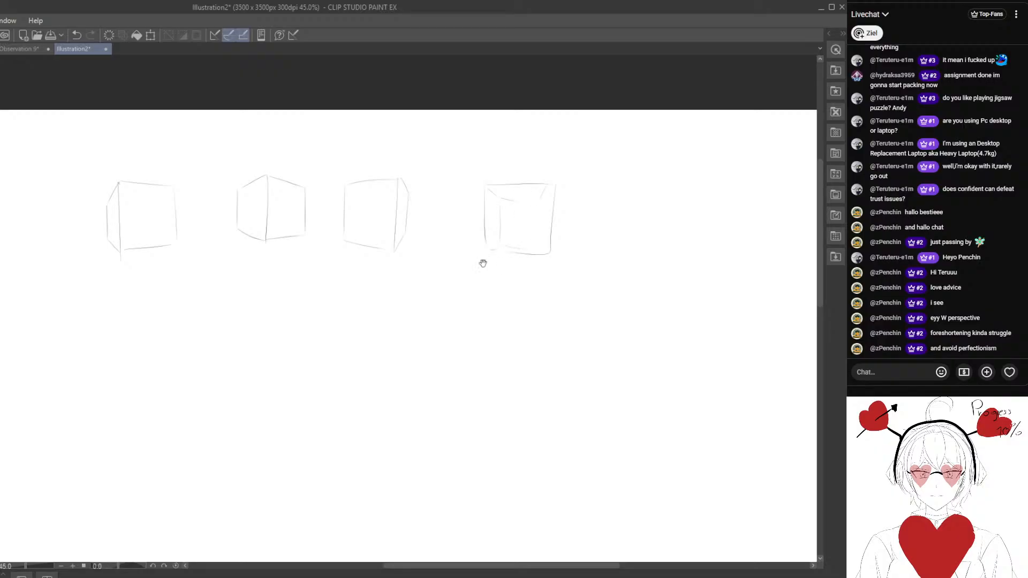
drag(483, 264, 482, 196)
- Try freehand construction strokes in the empty area below the row of boxes and erase them
drag(195, 290, 267, 241)
mouse_move(177, 262)
mouse_down()
mouse_move(266, 298)
mouse_move(199, 238)
mouse_move(243, 305)
mouse_move(206, 289)
mouse_up()
key(e)
drag(220, 326, 237, 254)
key(p)
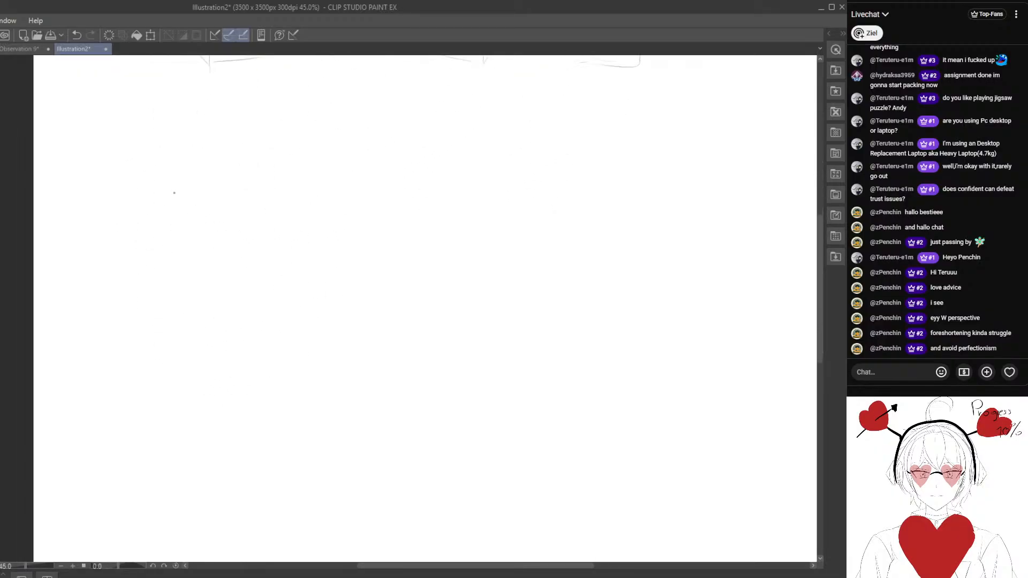
mouse_move(143, 170)
mouse_down()
mouse_move(235, 174)
mouse_move(241, 328)
mouse_up()
key(e)
mouse_move(267, 270)
mouse_down()
mouse_move(178, 276)
mouse_move(176, 251)
mouse_up()
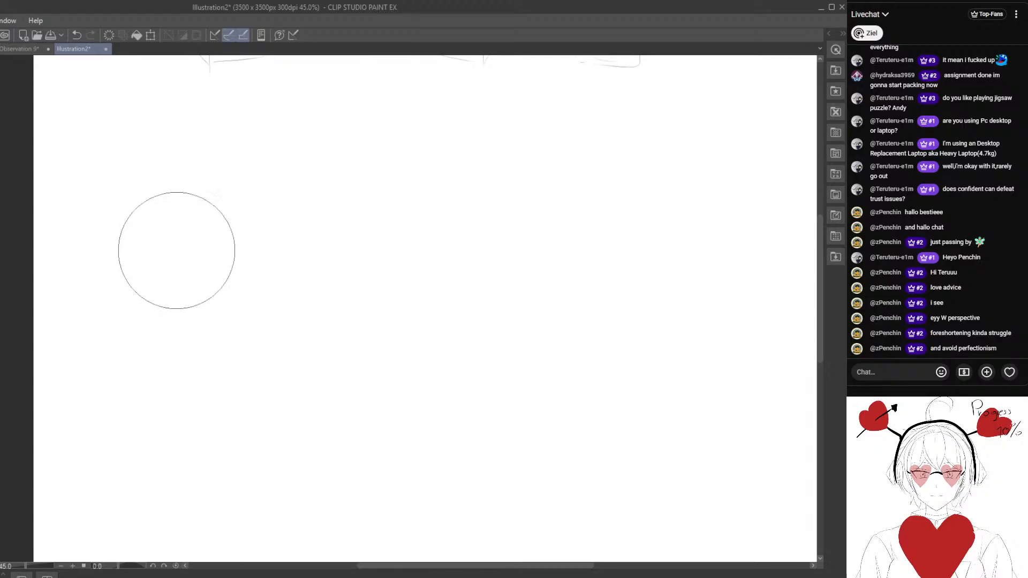
- Sketch a large upright oval below the boxes with a smaller circle overlapping its upper left
key(p)
drag(341, 165, 337, 173)
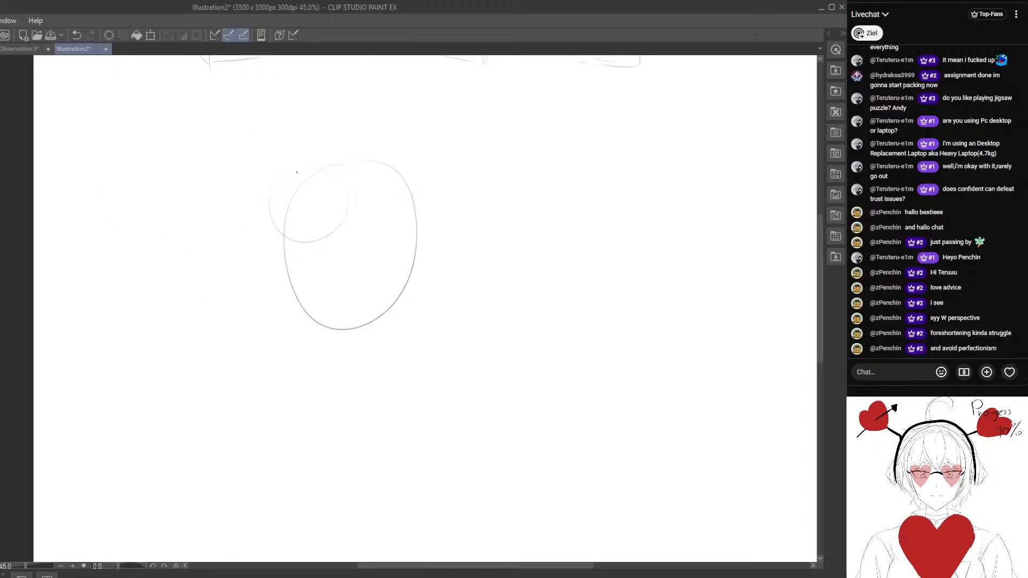
scroll(286, 238, down, 2)
drag(249, 268, 240, 281)
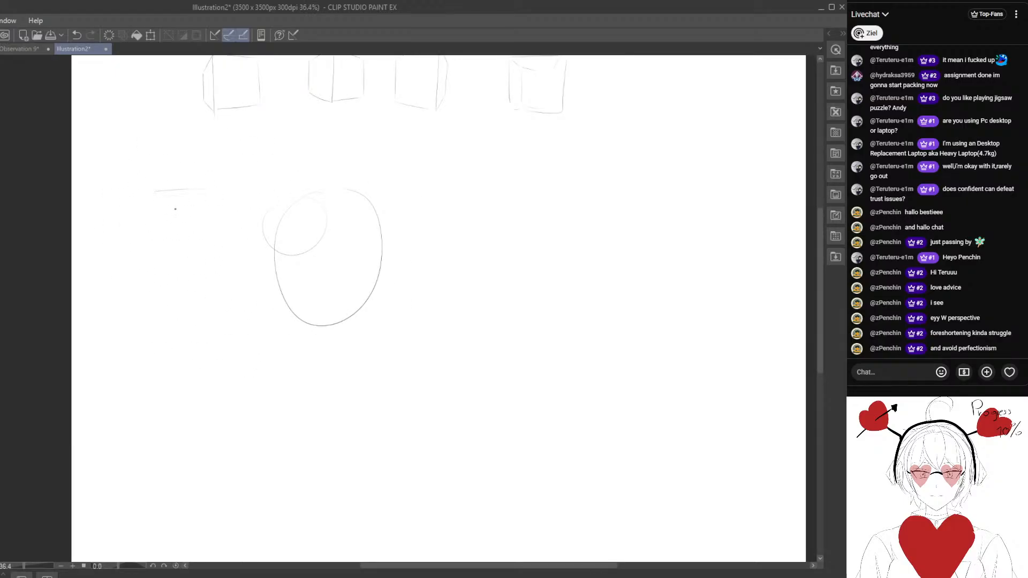
- Sketch a large upright rectangular face to the left of the oval, slightly narrower toward its base
key(e)
mouse_move(164, 198)
mouse_down()
mouse_move(257, 187)
mouse_move(163, 339)
mouse_up()
key(p)
drag(163, 341, 274, 340)
drag(250, 189, 256, 336)
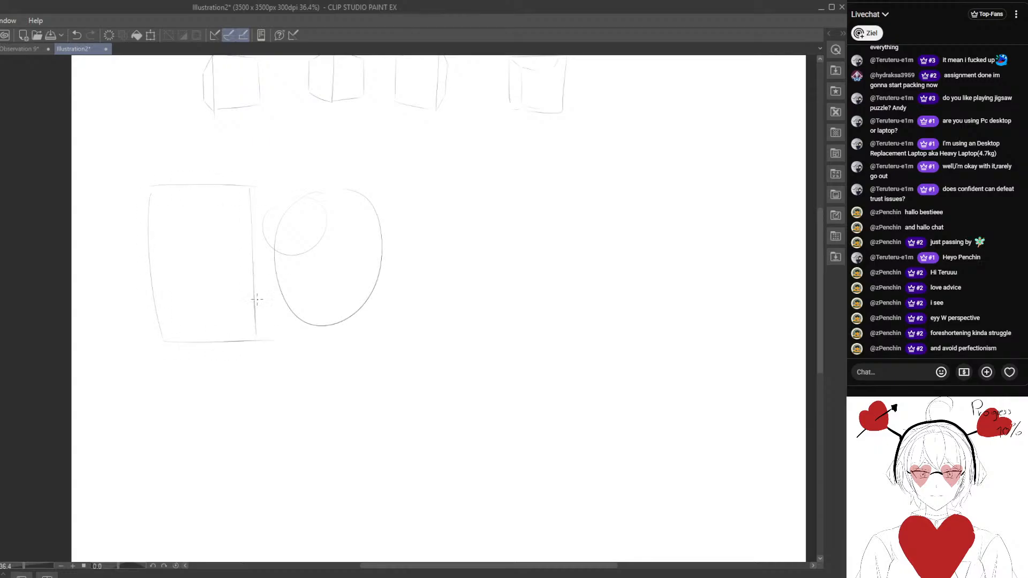
- Extend the large rectangular face into a box with receding edges toward the oval, and sketch rounded forms inside it
drag(316, 198, 314, 273)
drag(319, 203, 240, 209)
drag(188, 341, 236, 292)
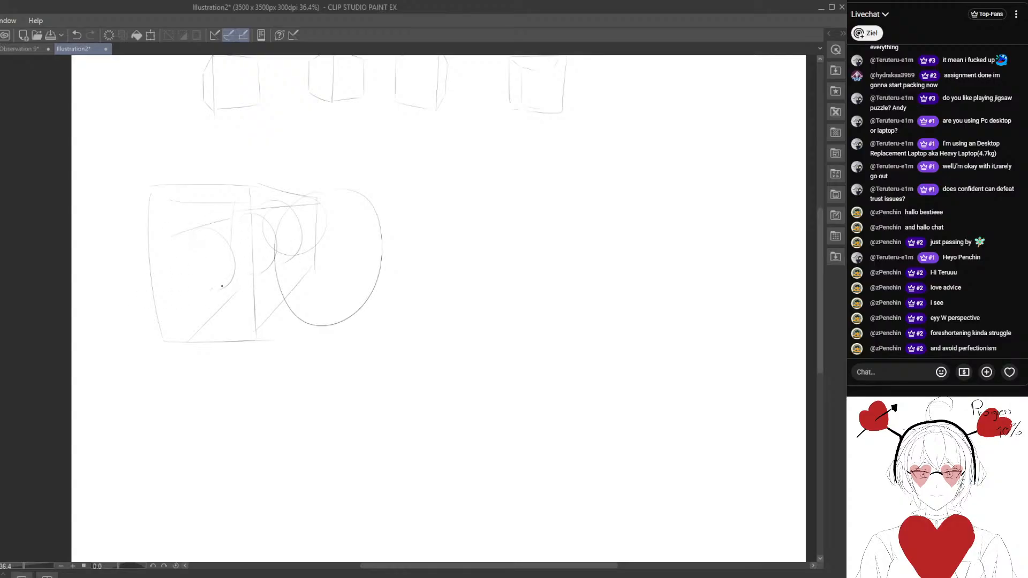
drag(164, 283, 189, 275)
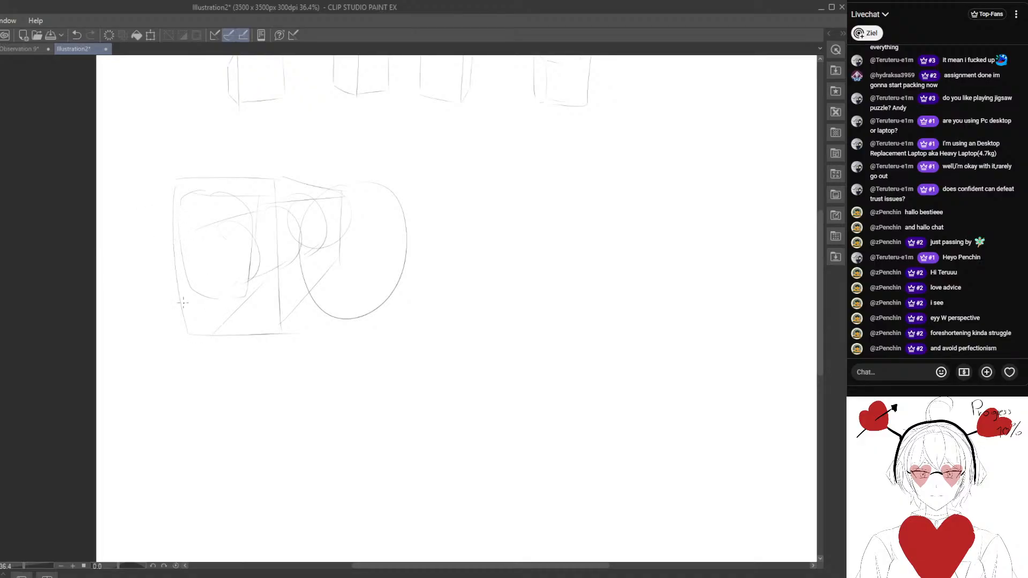
- Lasso the front face of the large box, enlarge it slightly, shift it down and away from the oval, and deselect it
mouse_move(193, 151)
mouse_down()
mouse_move(213, 360)
mouse_move(275, 203)
mouse_up()
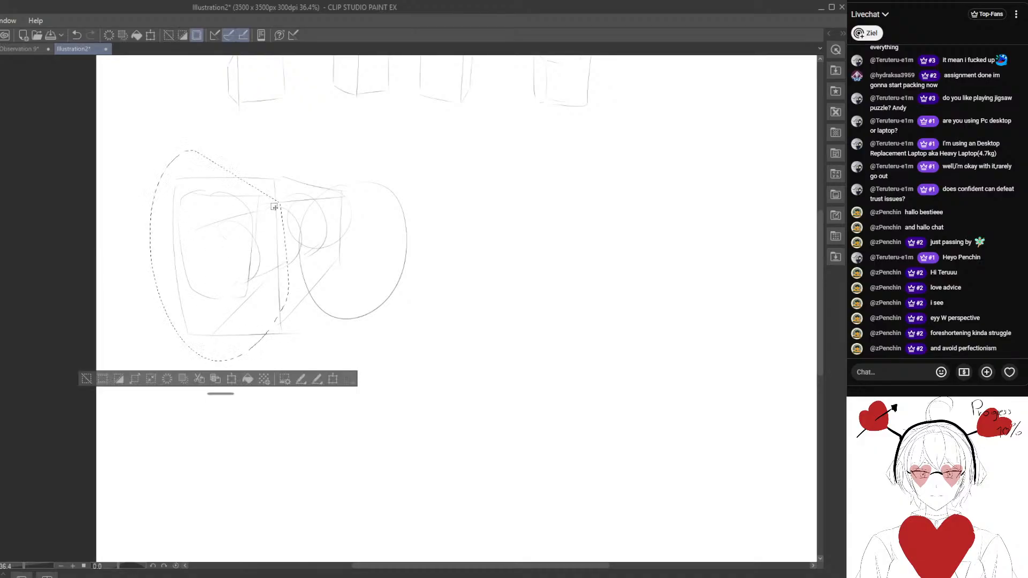
key(ctrl+t)
drag(284, 154, 305, 125)
click(76, 36)
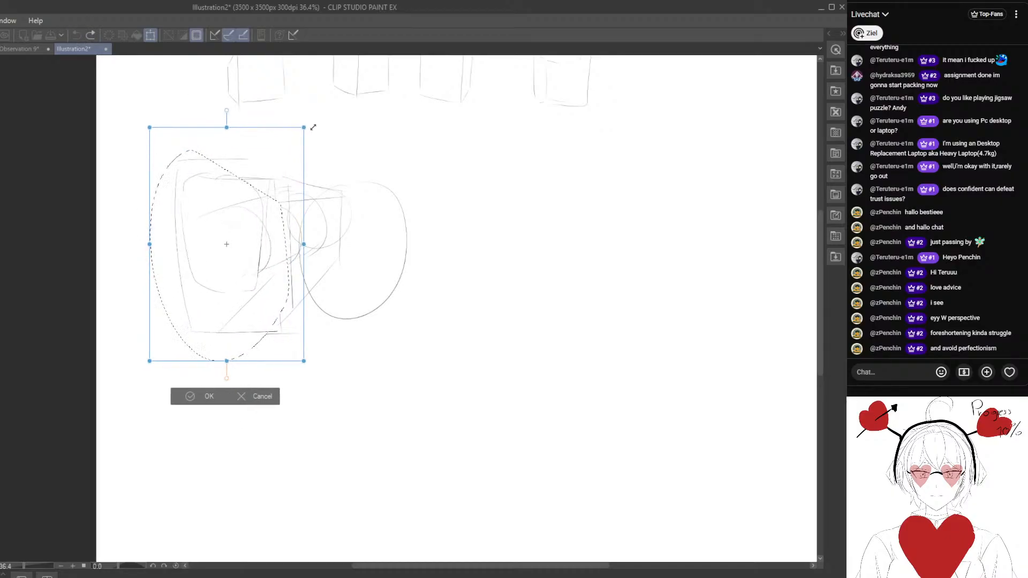
drag(287, 176, 269, 202)
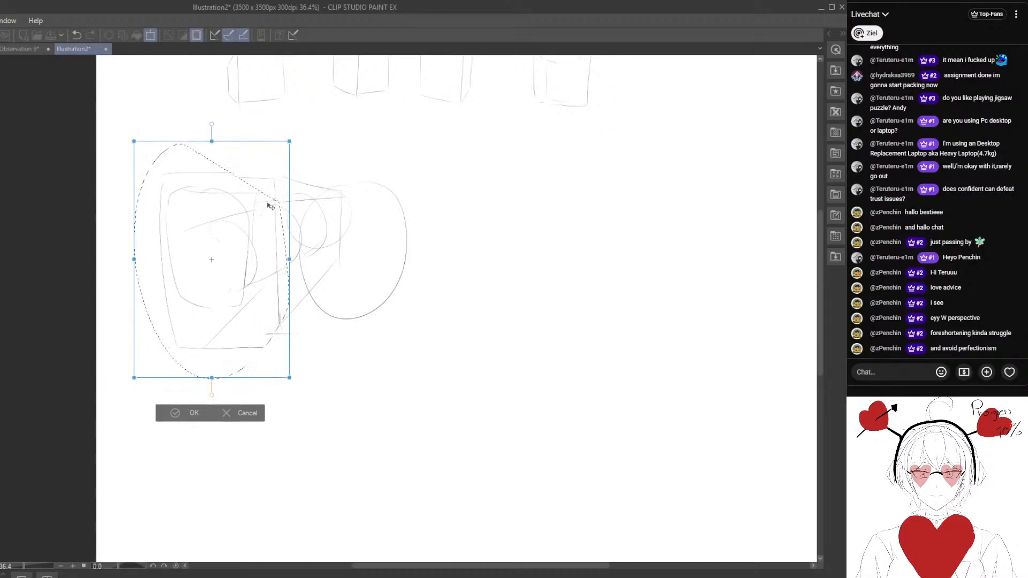
click(175, 414)
click(78, 396)
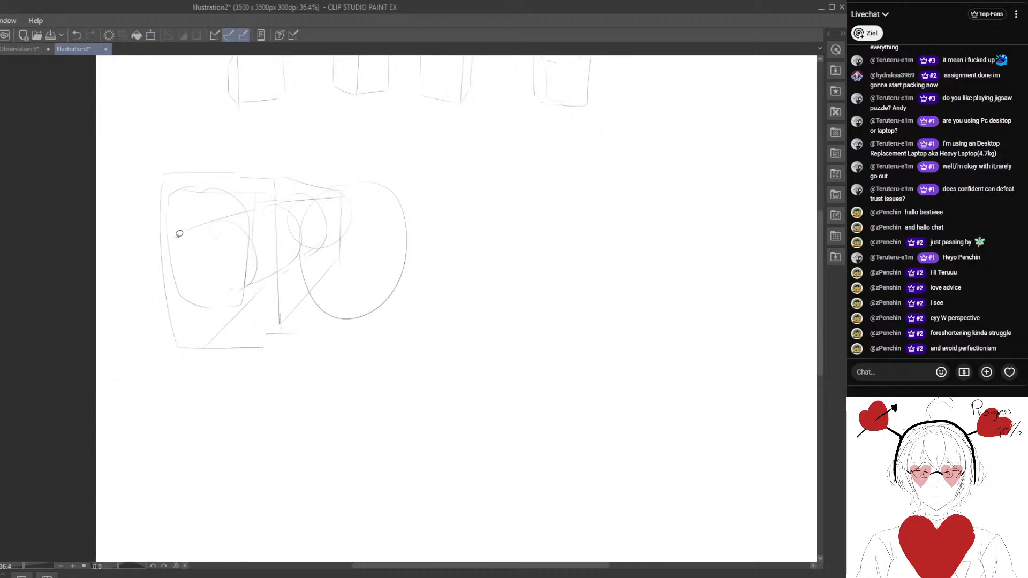
- Sketch a rounded dome above the large box with a vertical side line, and redraw the box's top edge
drag(363, 281, 334, 266)
drag(260, 288, 280, 329)
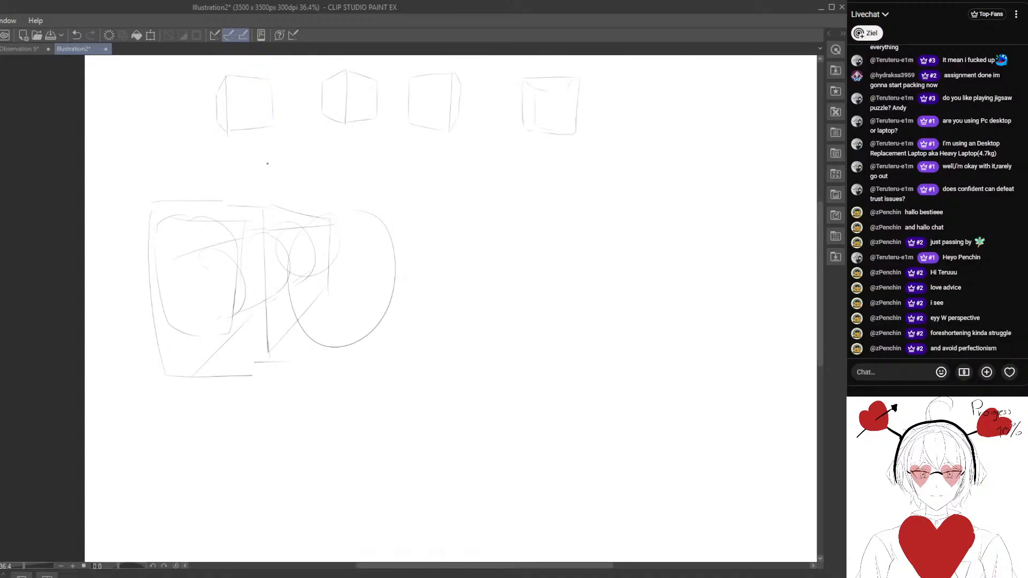
key(e)
mouse_move(251, 174)
mouse_down()
mouse_move(239, 184)
mouse_move(265, 179)
mouse_up()
key(p)
drag(202, 200, 265, 200)
mouse_move(162, 221)
mouse_down()
mouse_move(242, 152)
mouse_move(246, 287)
mouse_move(267, 293)
mouse_up()
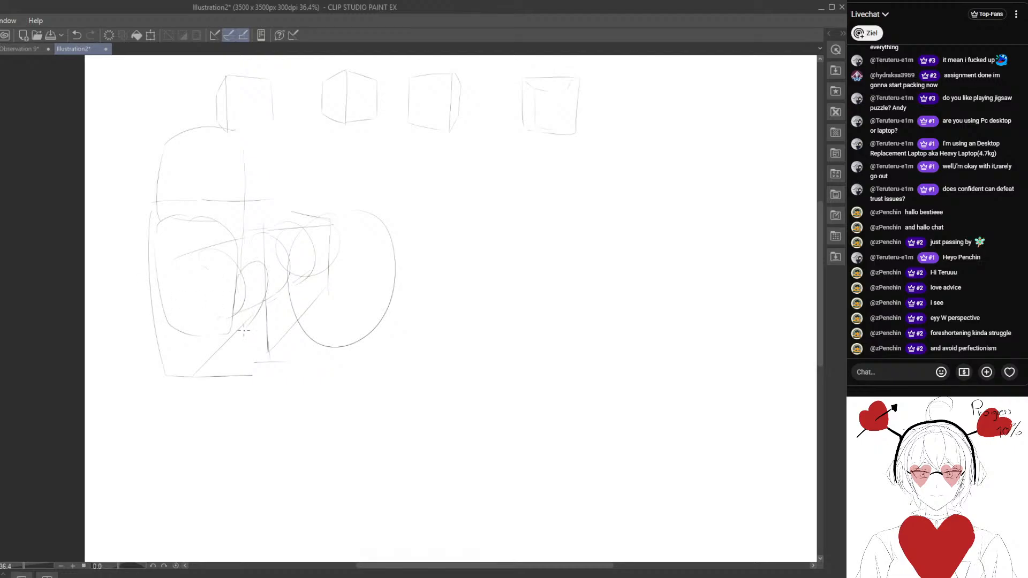
- Try sketching two segmented limbs with rounded ends in the empty area beside the oval, and erase them
drag(441, 324, 352, 286)
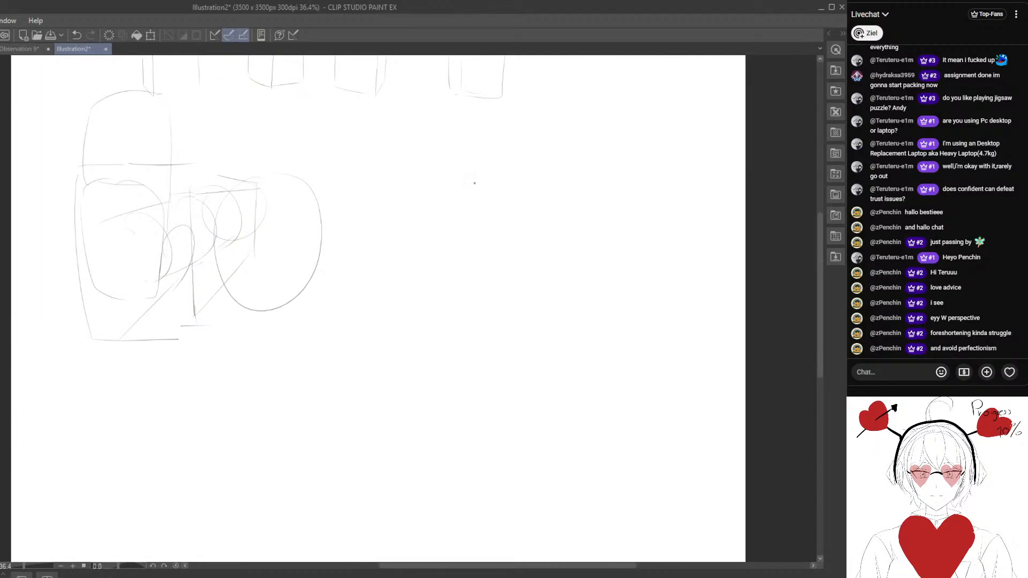
drag(445, 237, 405, 228)
drag(401, 148, 396, 252)
mouse_move(438, 156)
mouse_down()
mouse_move(407, 249)
mouse_move(413, 298)
mouse_move(344, 328)
mouse_move(276, 326)
mouse_up()
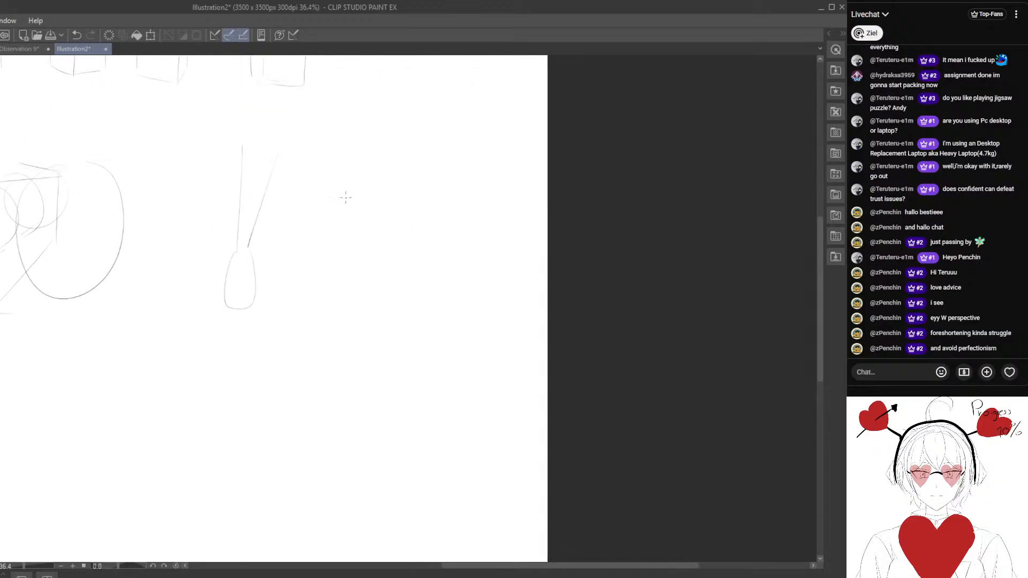
drag(345, 158, 393, 168)
mouse_move(346, 165)
mouse_down()
mouse_move(331, 292)
mouse_move(383, 310)
mouse_up()
drag(385, 172, 375, 309)
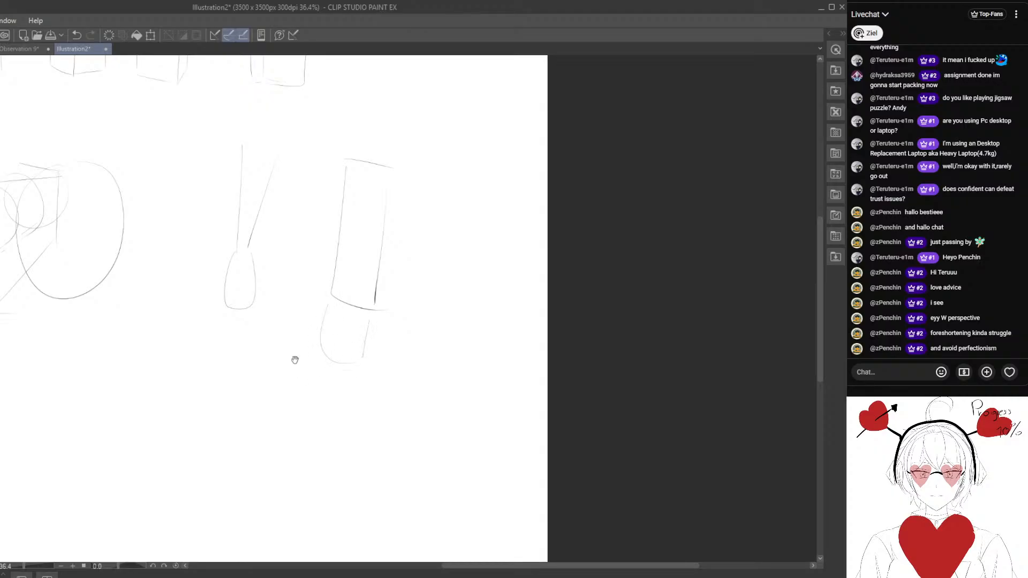
drag(295, 360, 327, 388)
key(e)
mouse_move(332, 350)
mouse_down()
mouse_move(345, 329)
mouse_move(369, 389)
mouse_move(387, 216)
mouse_move(317, 231)
mouse_move(281, 283)
mouse_up()
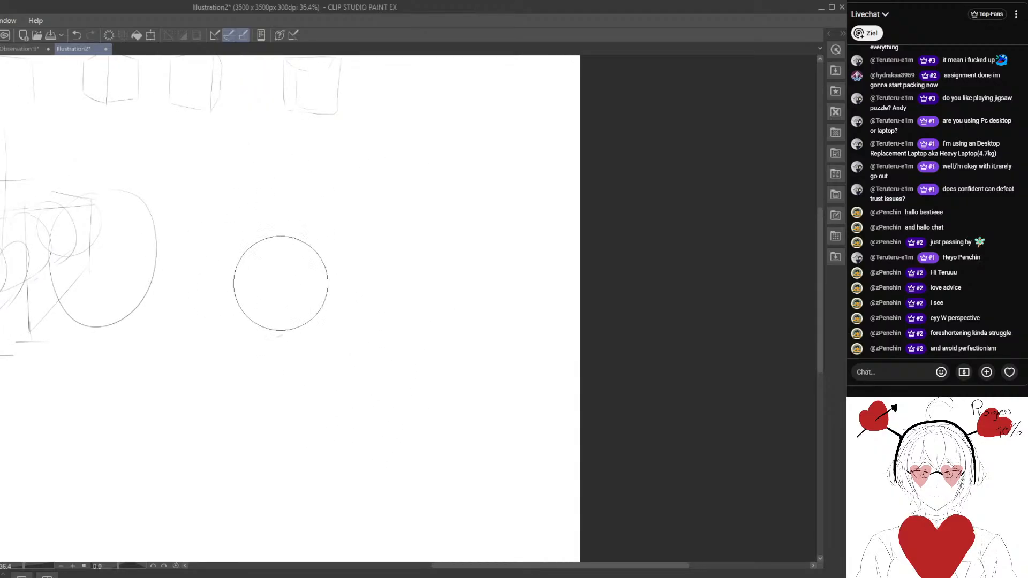
- Sketch the rounded hip and tapering upper segment of a bent leg in the empty area beside the oval
key(p)
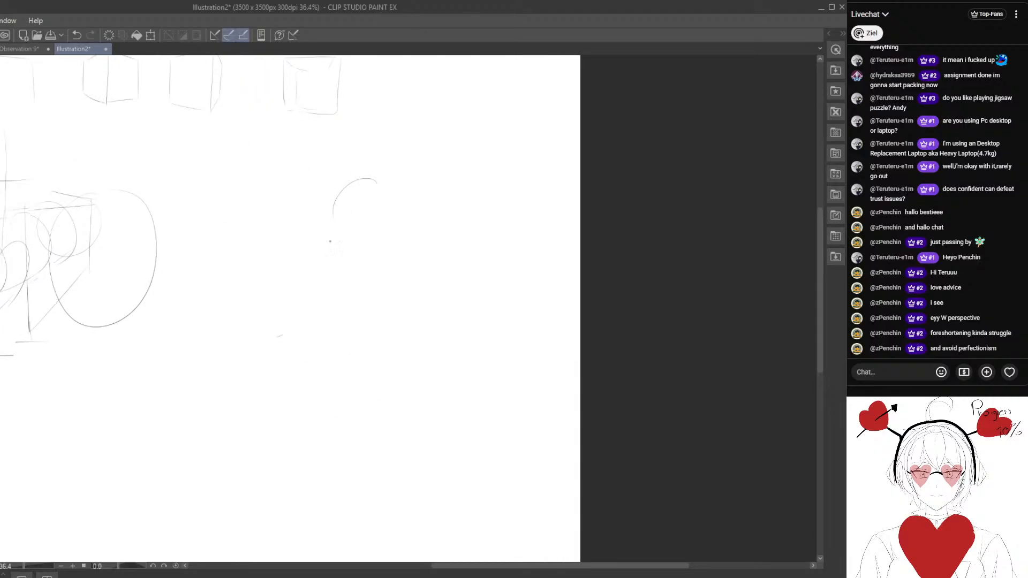
key(e)
mouse_move(377, 277)
mouse_down()
mouse_move(349, 272)
mouse_move(346, 286)
mouse_move(273, 270)
mouse_move(375, 284)
mouse_up()
key(p)
scroll(301, 243, up, 2)
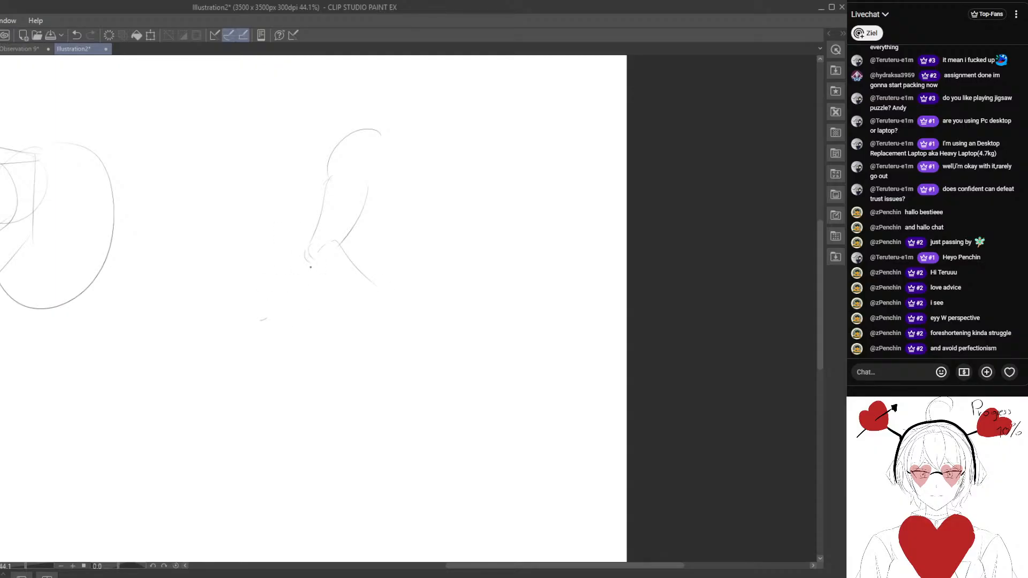
- Add a knee, a diagonal lower segment and a blocky foot to the bent leg, erasing stray lines
drag(310, 267, 345, 289)
key(e)
mouse_move(420, 276)
mouse_down()
mouse_move(401, 278)
mouse_move(370, 254)
mouse_up()
drag(385, 292, 350, 262)
drag(389, 289, 339, 250)
drag(402, 273, 413, 318)
mouse_move(337, 244)
mouse_down()
mouse_move(393, 289)
mouse_move(392, 269)
mouse_move(459, 273)
mouse_up()
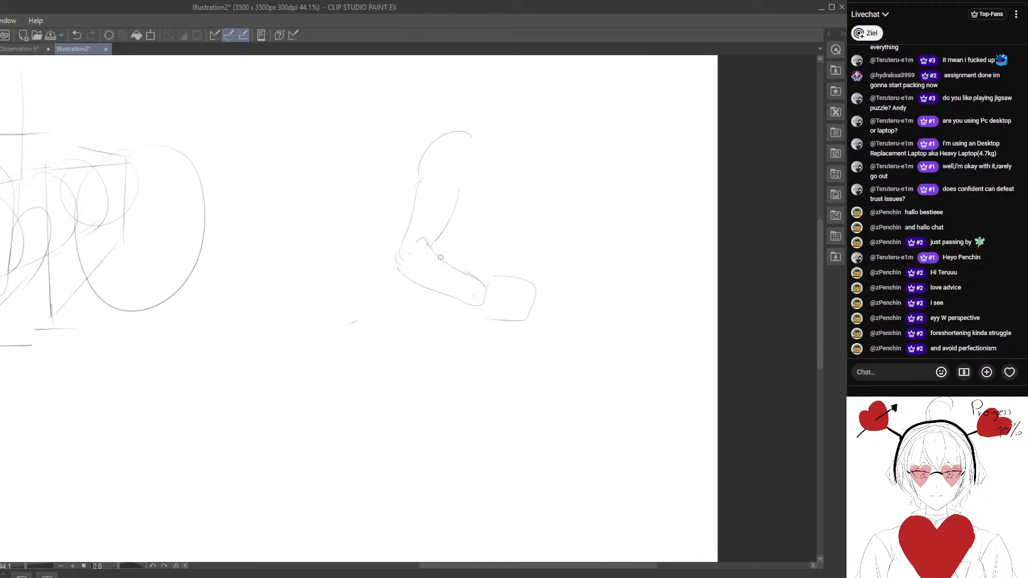
- Sketch a curved double-ended arrow between the large oval and the bent leg
drag(346, 299, 470, 354)
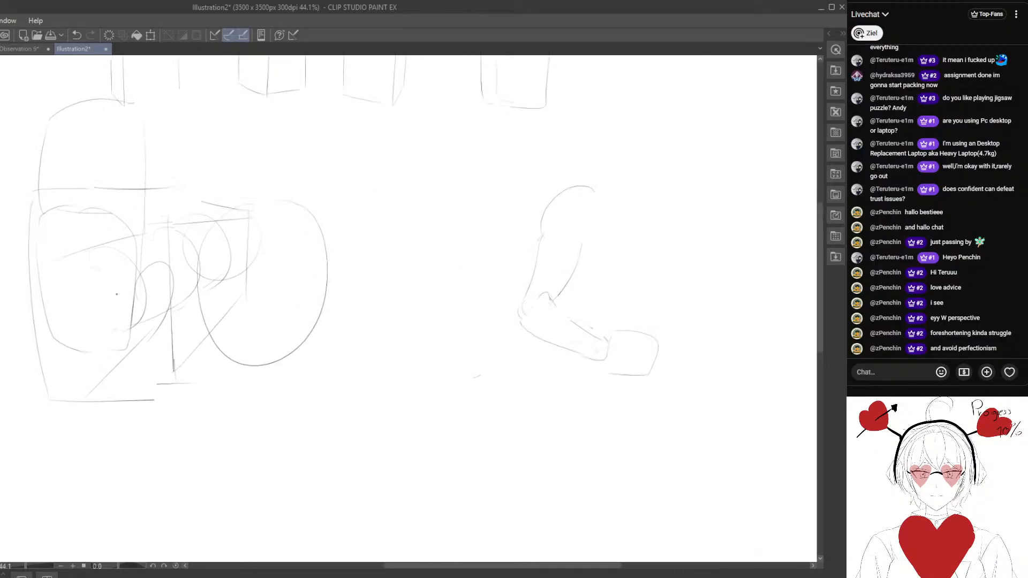
mouse_move(355, 251)
mouse_down()
mouse_move(488, 247)
mouse_move(475, 254)
mouse_up()
mouse_move(454, 306)
mouse_down()
mouse_move(351, 231)
mouse_move(328, 268)
mouse_move(319, 319)
mouse_move(225, 291)
mouse_move(250, 310)
mouse_up()
- Sketch a downward-hanging leg below the curved arrow, with upper and lower segments and a rounded foot
drag(294, 246, 256, 282)
drag(236, 338, 241, 303)
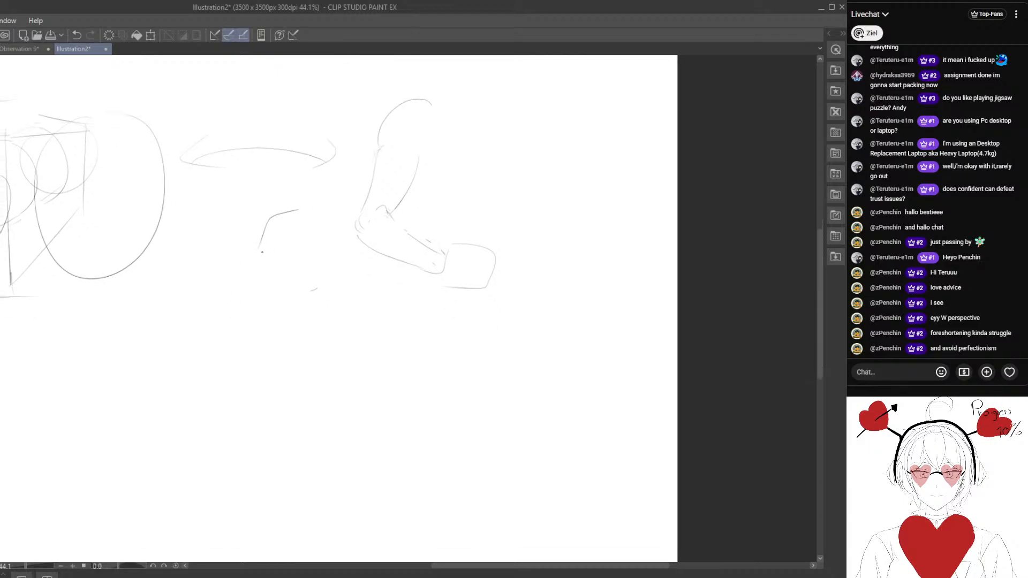
mouse_move(269, 242)
mouse_down()
mouse_move(244, 301)
mouse_move(269, 304)
mouse_up()
drag(230, 360, 238, 319)
drag(279, 261, 274, 309)
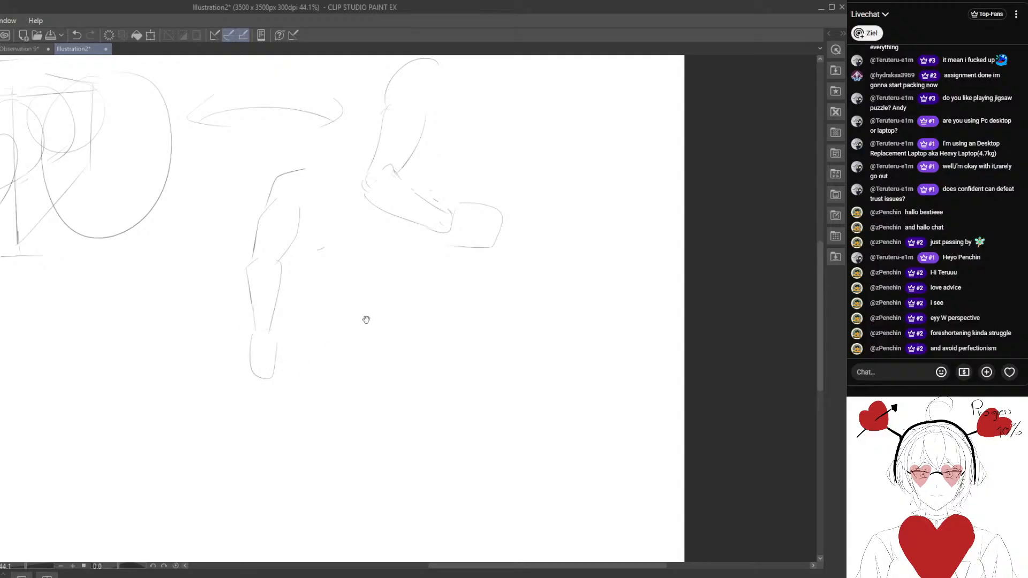
- Sketch a smaller folded leg below the bent leg, with a rounded hip, a knee and a raised lower segment ending in a foot
drag(333, 342, 282, 395)
drag(130, 377, 173, 332)
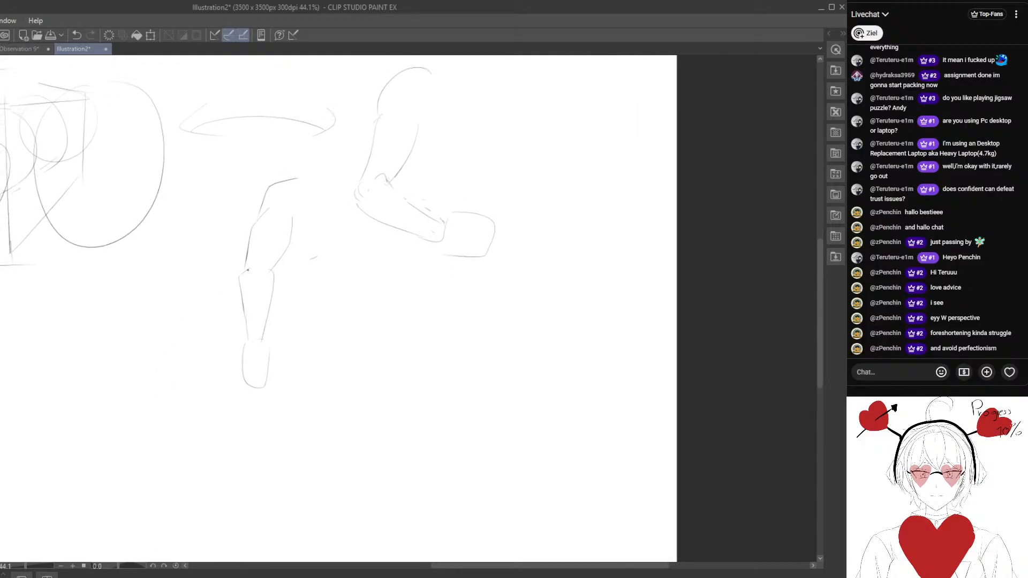
drag(85, 330, 272, 221)
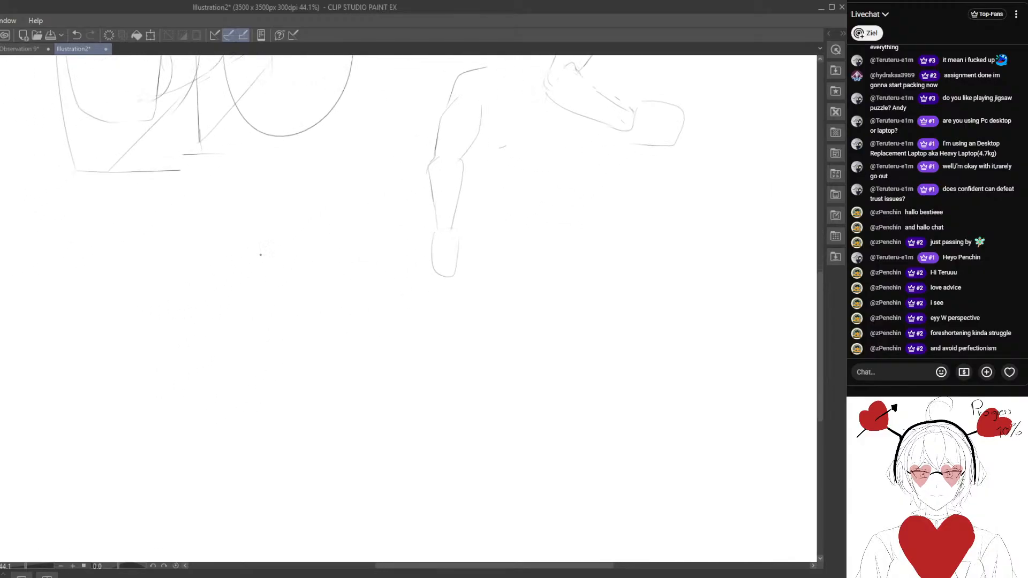
mouse_move(262, 264)
mouse_down()
mouse_move(158, 355)
mouse_move(243, 334)
mouse_move(136, 321)
mouse_up()
drag(294, 256, 328, 262)
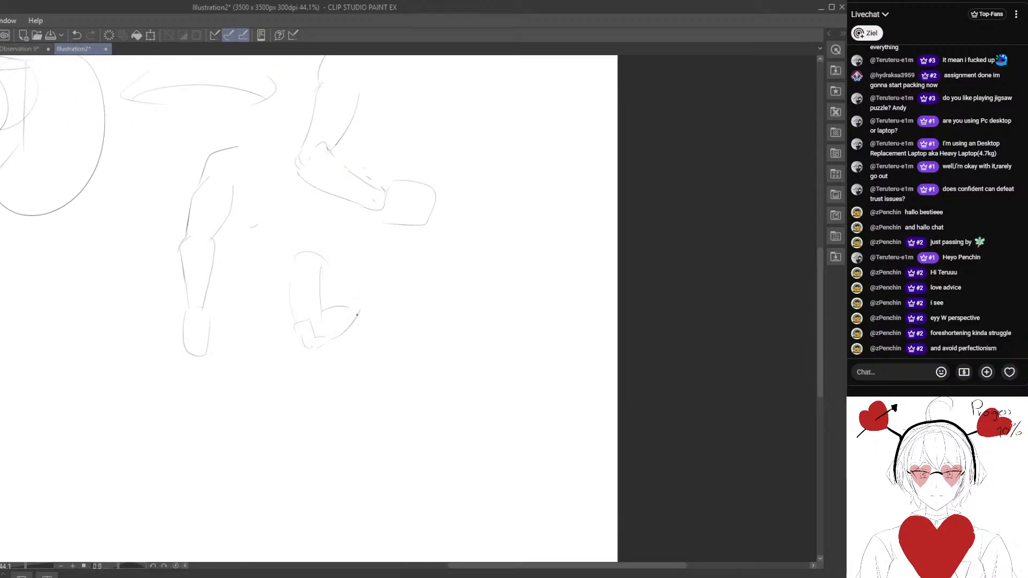
drag(352, 297, 348, 303)
drag(297, 266, 292, 313)
drag(251, 285, 296, 264)
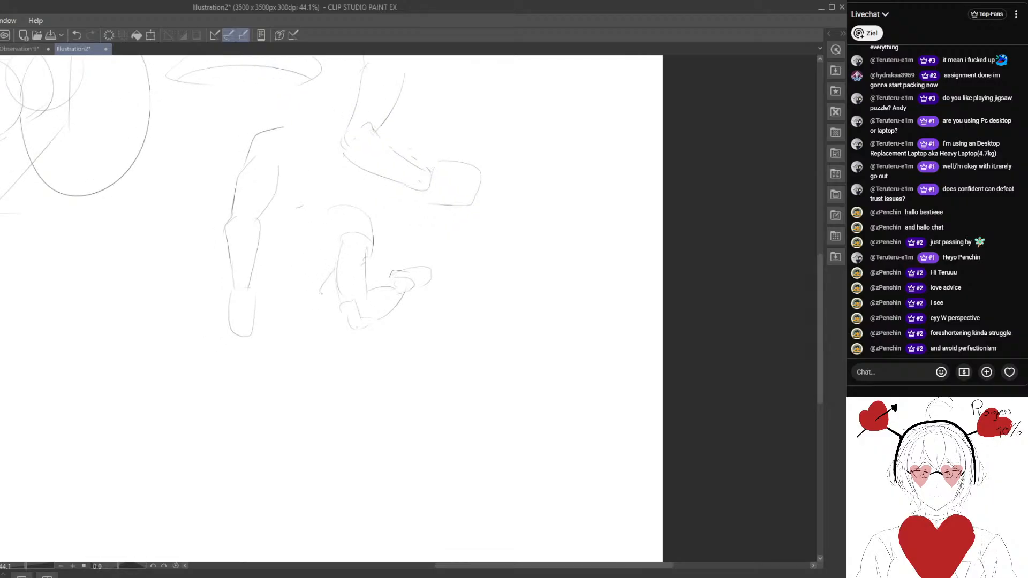
drag(315, 315, 327, 283)
- Clear all the sketches from Illustration2 and close that document to return to Observation 9
scroll(324, 331, down, 5)
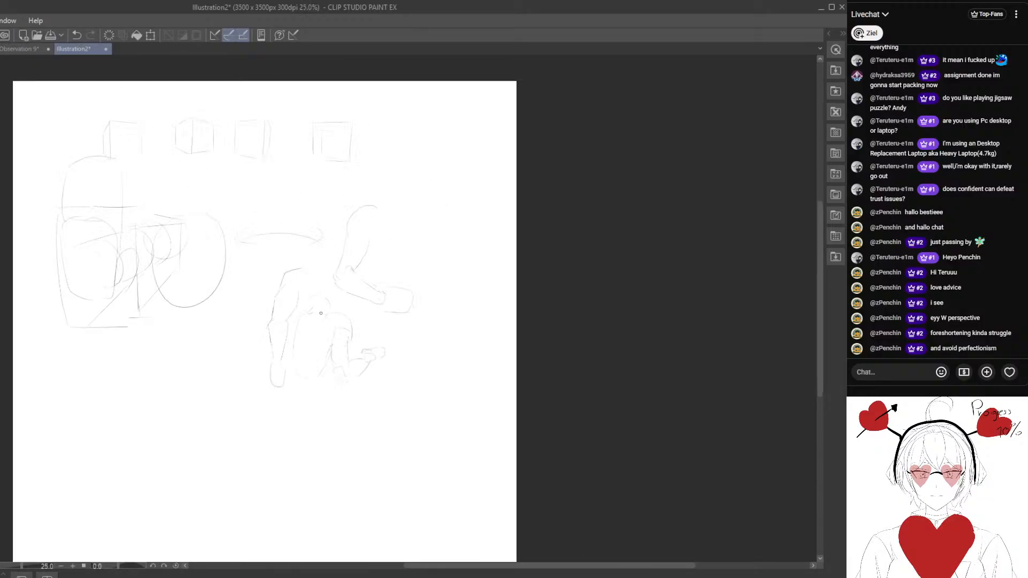
key(e)
mouse_move(362, 399)
mouse_down()
mouse_move(348, 206)
mouse_move(274, 293)
mouse_move(153, 298)
mouse_move(128, 115)
mouse_up()
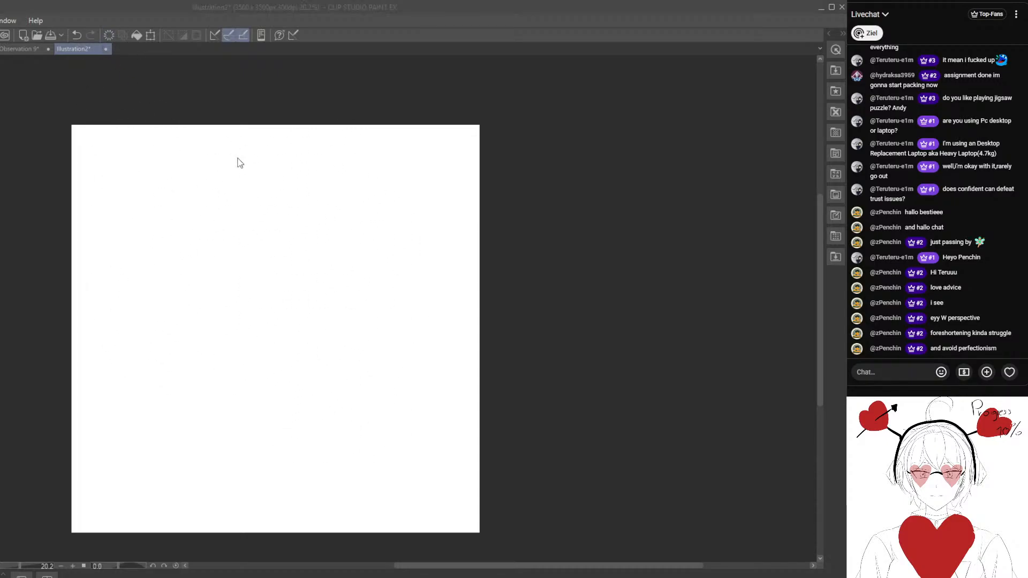
key(ctrl+w)
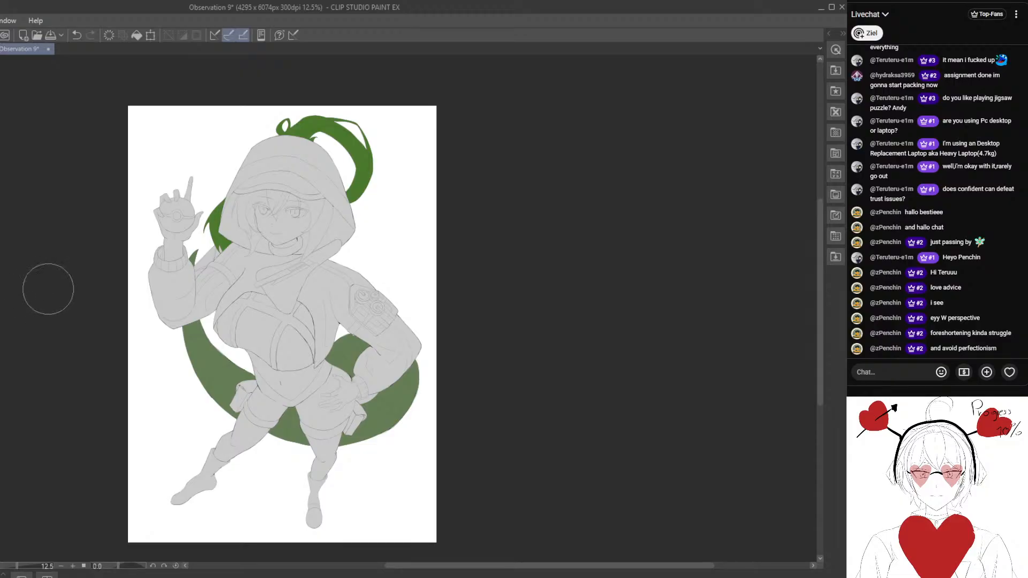
- Fill the chest panels between the character's straps with dark blue-grey, leaving the straps light grey
click(626, 501)
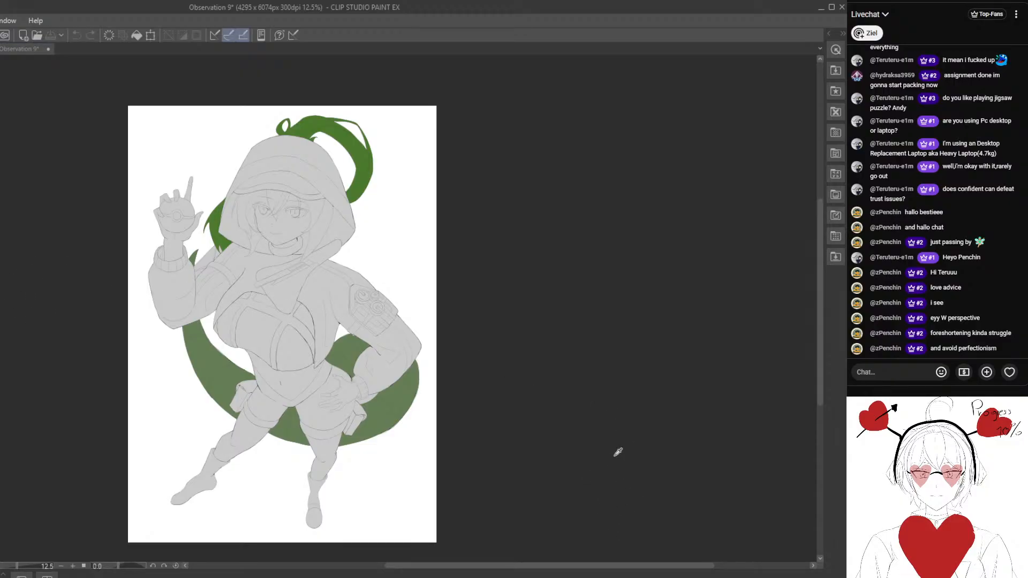
click(267, 299)
scroll(267, 299, up, 2)
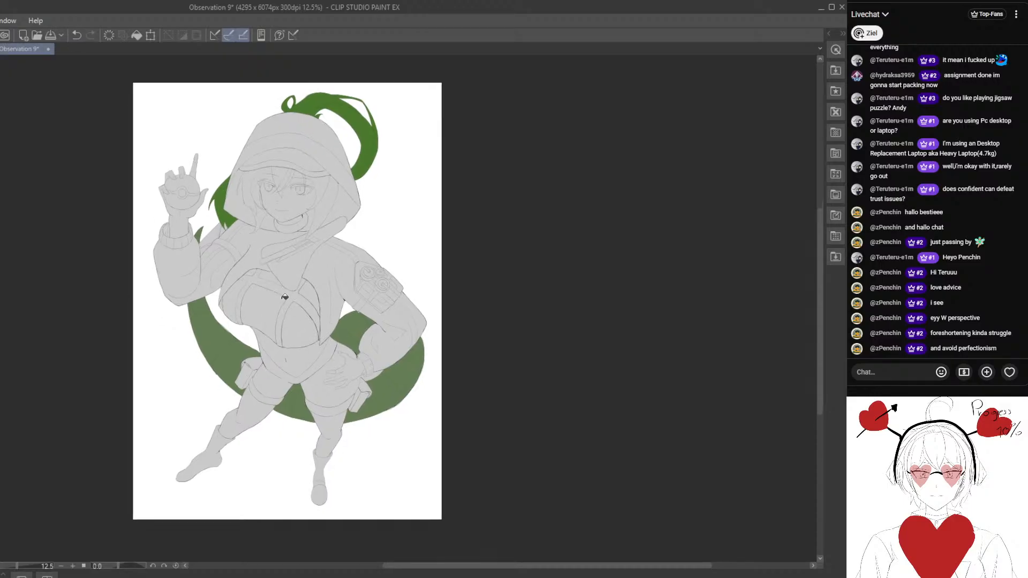
click(268, 320)
click(320, 304)
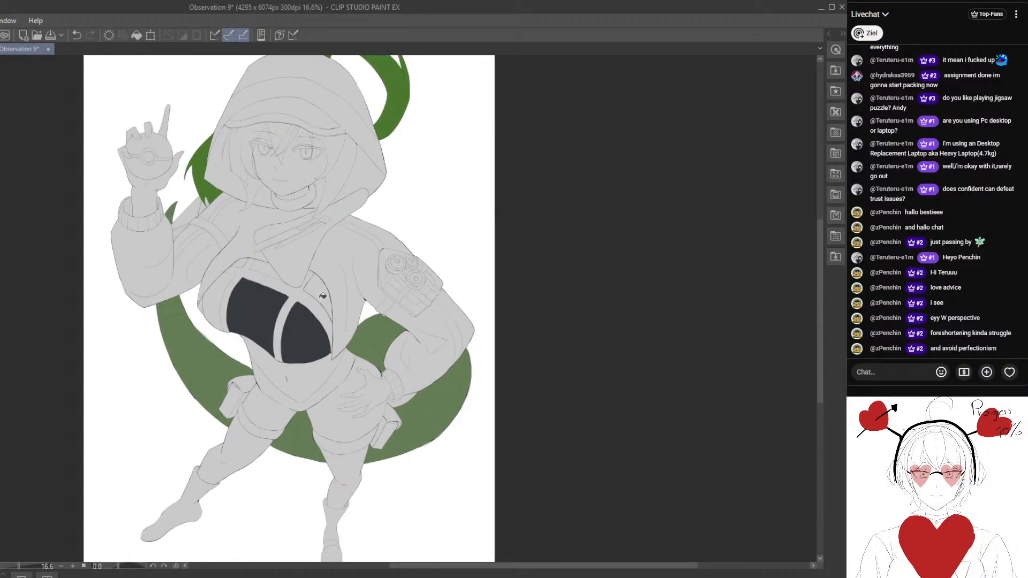
click(322, 295)
click(273, 271)
click(222, 294)
click(241, 267)
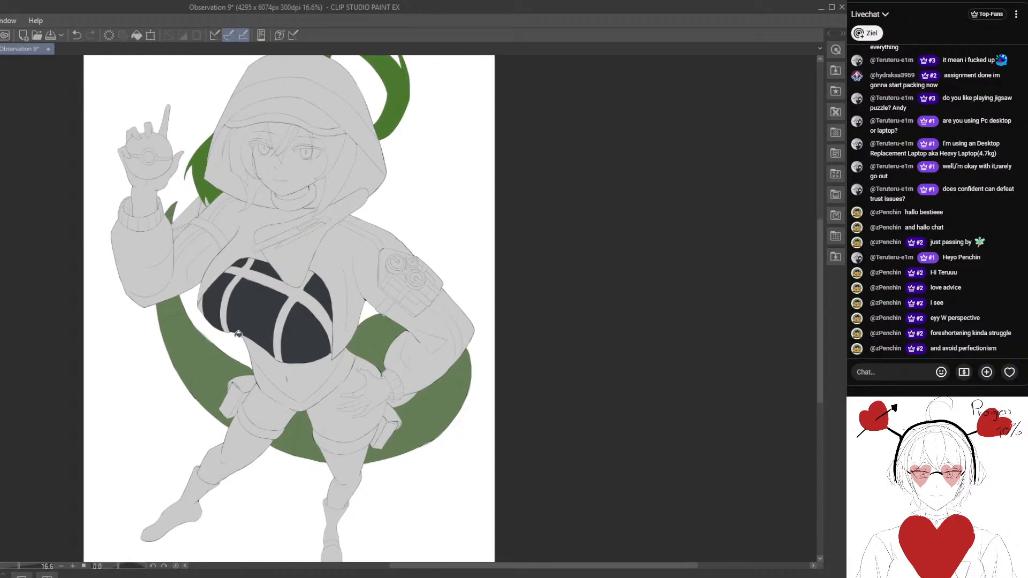
- Fill the character's abdomen and both thighs with the same dark blue-grey
scroll(239, 334, down, 1)
drag(255, 321, 273, 275)
scroll(310, 313, up, 1)
click(300, 335)
click(269, 356)
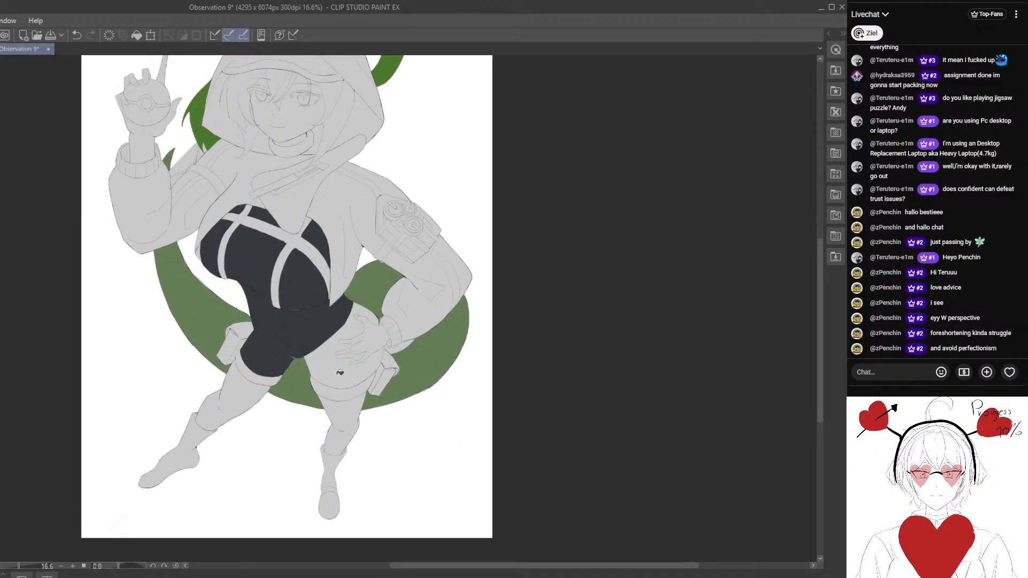
click(340, 371)
- Fill both lower legs between the thigh bands and the boots with dark blue-grey
drag(259, 415, 292, 391)
click(277, 374)
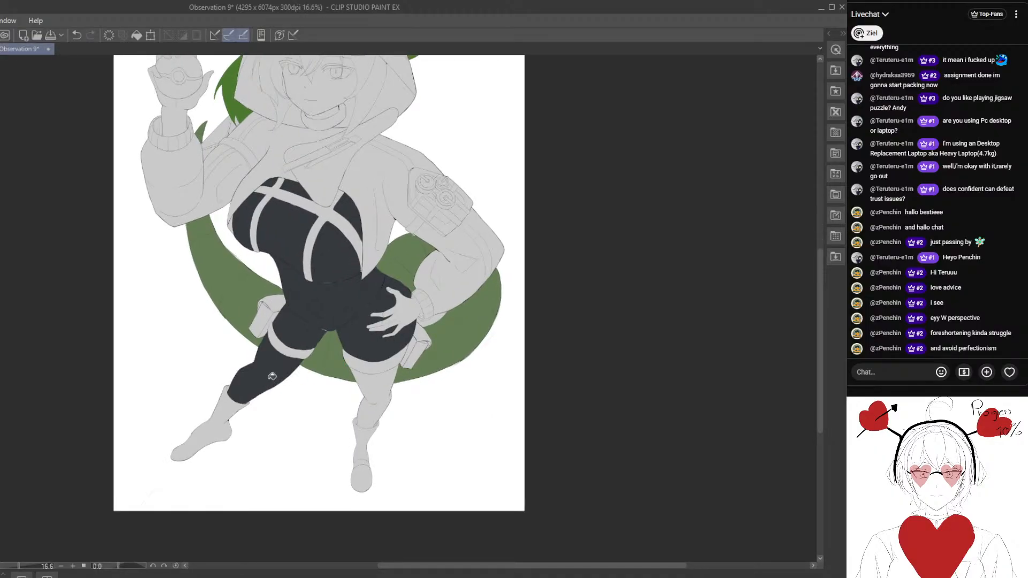
click(379, 387)
- Examine the dark bodysuit fill around the waist, hips and hand for gaps along the line art
scroll(361, 426, down, 2)
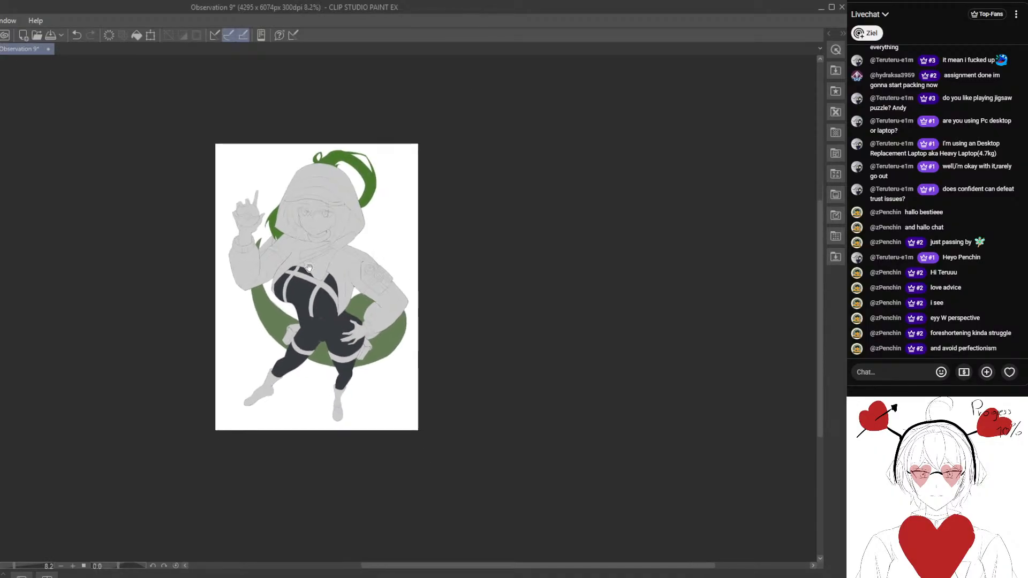
scroll(382, 243, up, 3)
drag(239, 327, 284, 307)
scroll(285, 304, up, 1)
scroll(285, 303, up, 1)
mouse_move(265, 348)
mouse_down()
mouse_move(220, 321)
mouse_move(263, 368)
mouse_up()
scroll(403, 381, down, 2)
drag(409, 383, 348, 263)
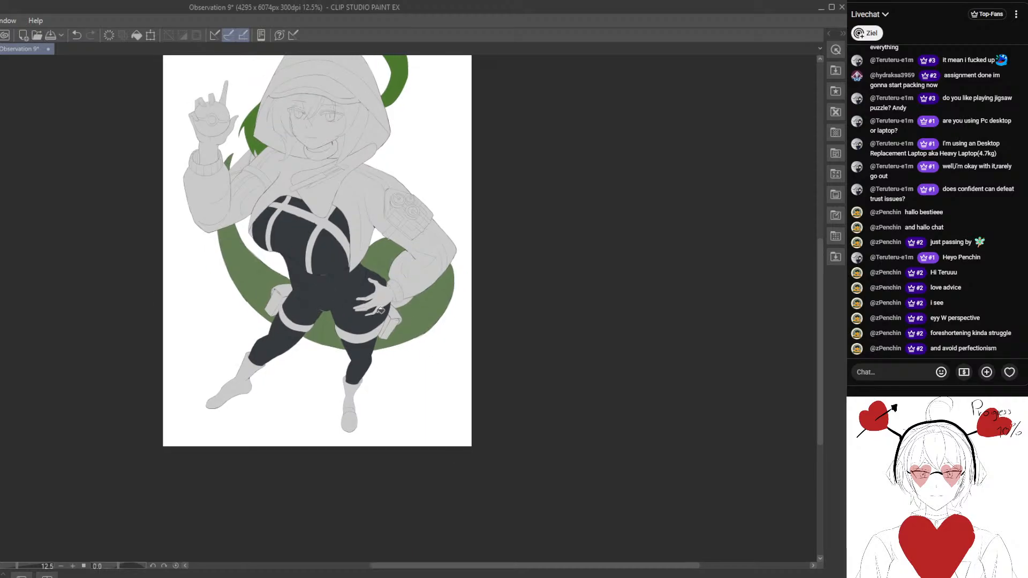
scroll(341, 326, up, 8)
scroll(341, 323, up, 5)
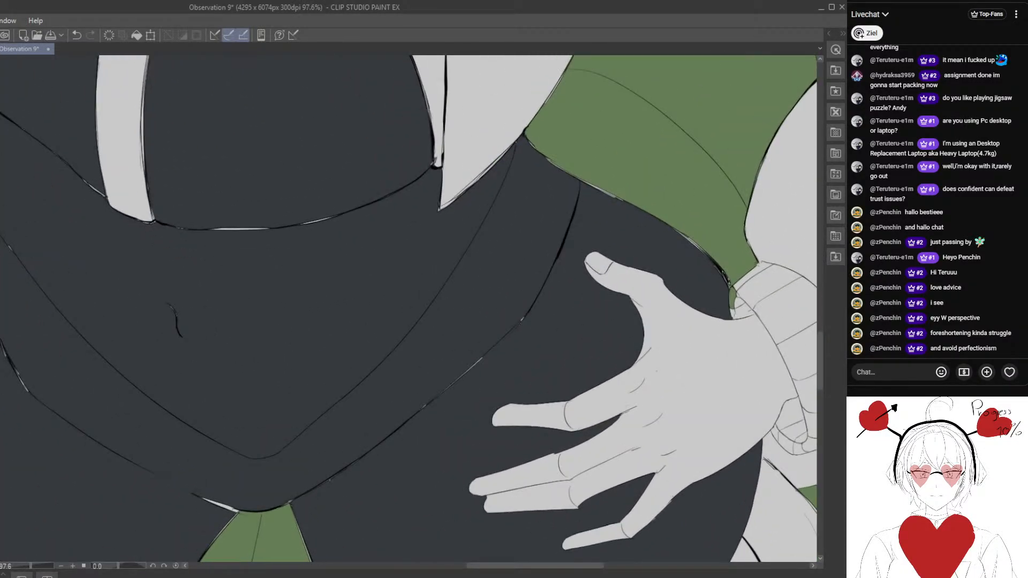
scroll(284, 344, down, 4)
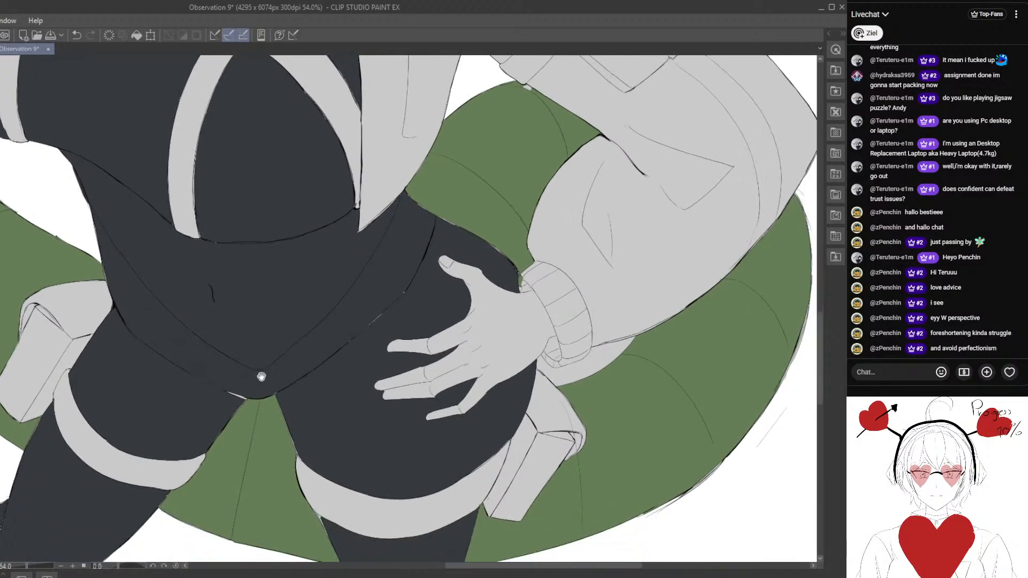
- Touch up the dark blue-grey bodysuit fill along the crotch line and check the waist edges
mouse_move(236, 449)
mouse_down()
mouse_move(226, 324)
mouse_move(239, 319)
mouse_up()
click(76, 35)
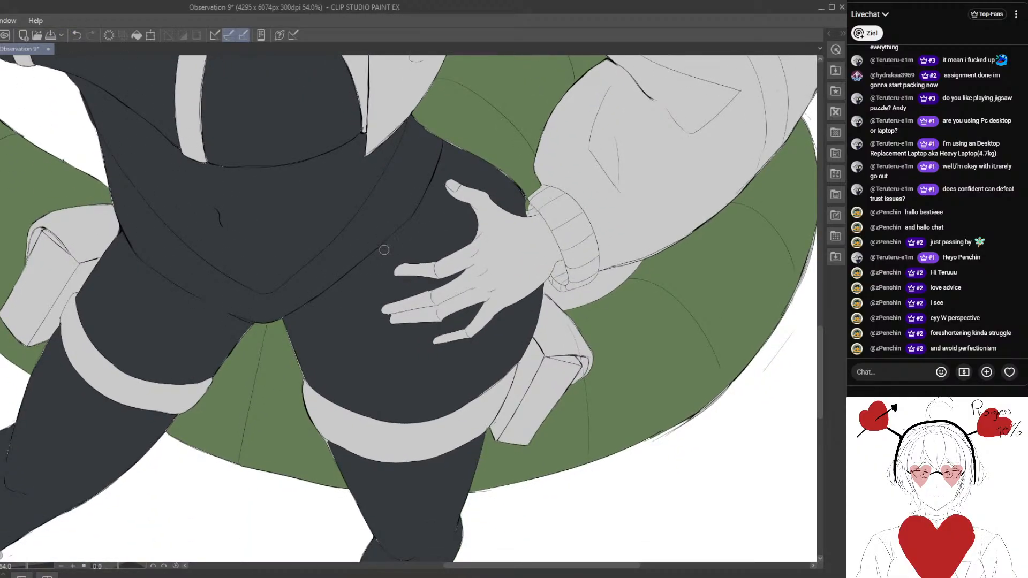
scroll(385, 214, down, 5)
scroll(414, 163, up, 5)
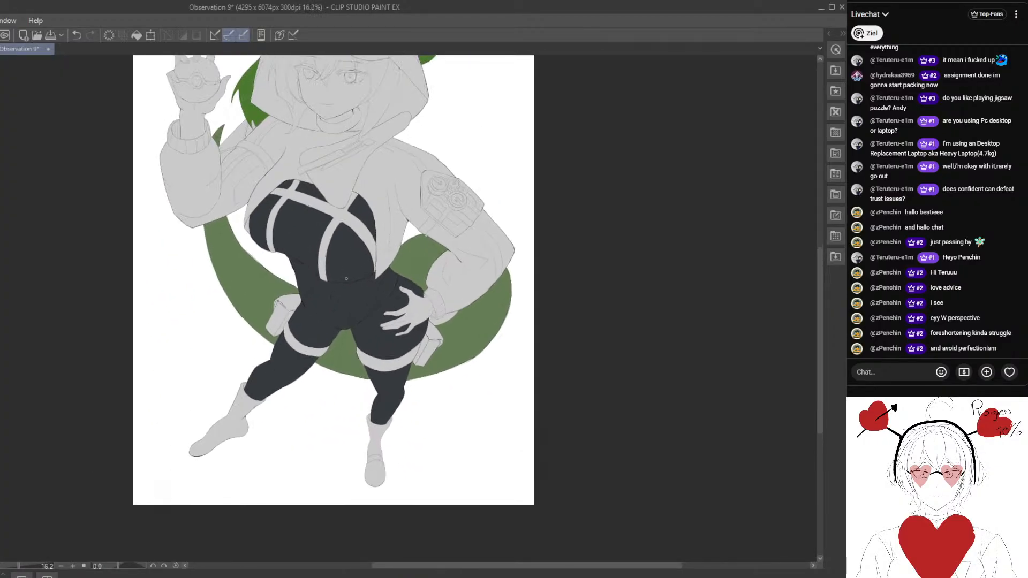
scroll(269, 299, up, 1)
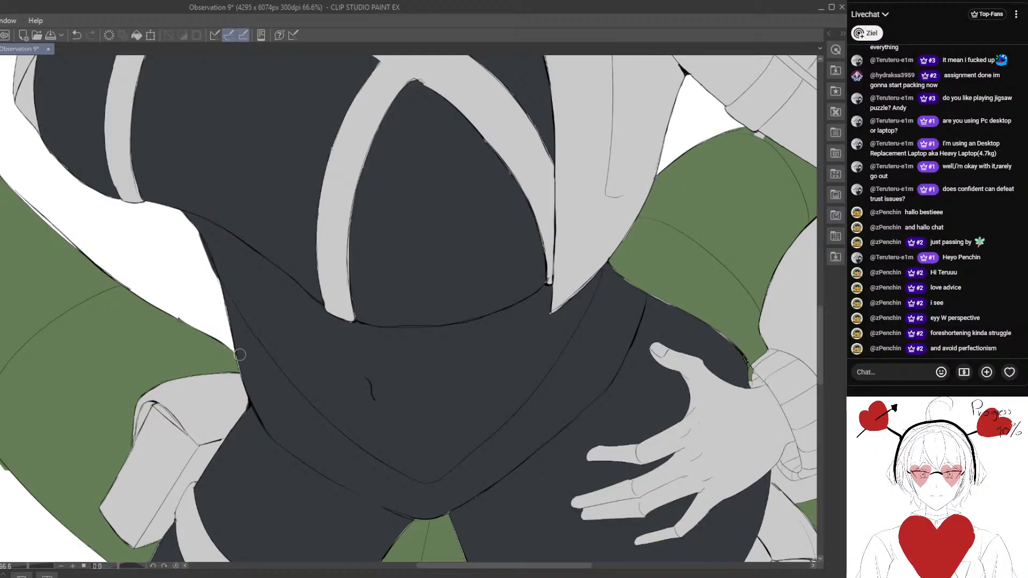
scroll(243, 399, down, 4)
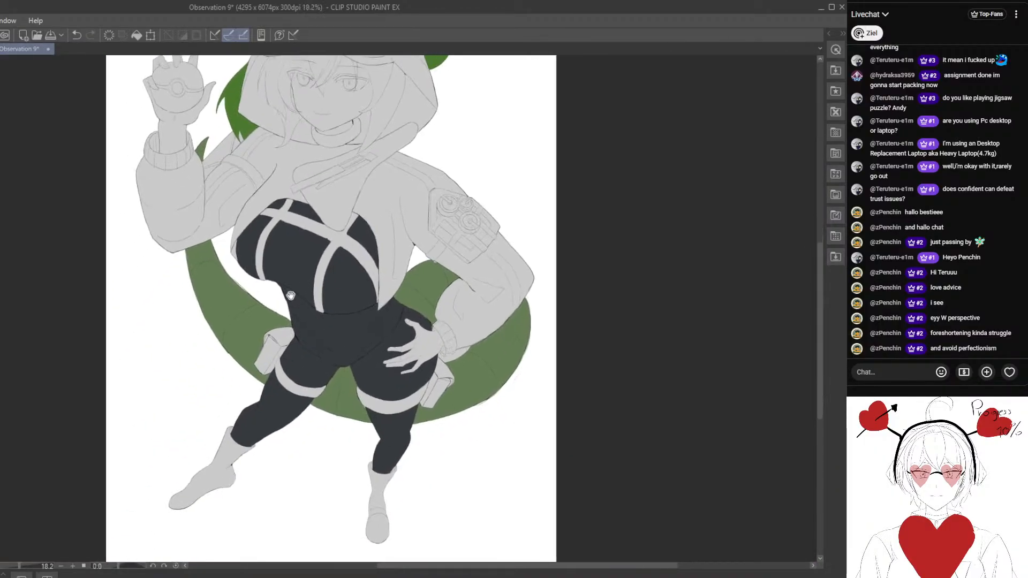
- Clean up the dark blue-grey fill along the lower outer edge of the character's right chest panel
scroll(259, 381, up, 2)
scroll(258, 381, up, 3)
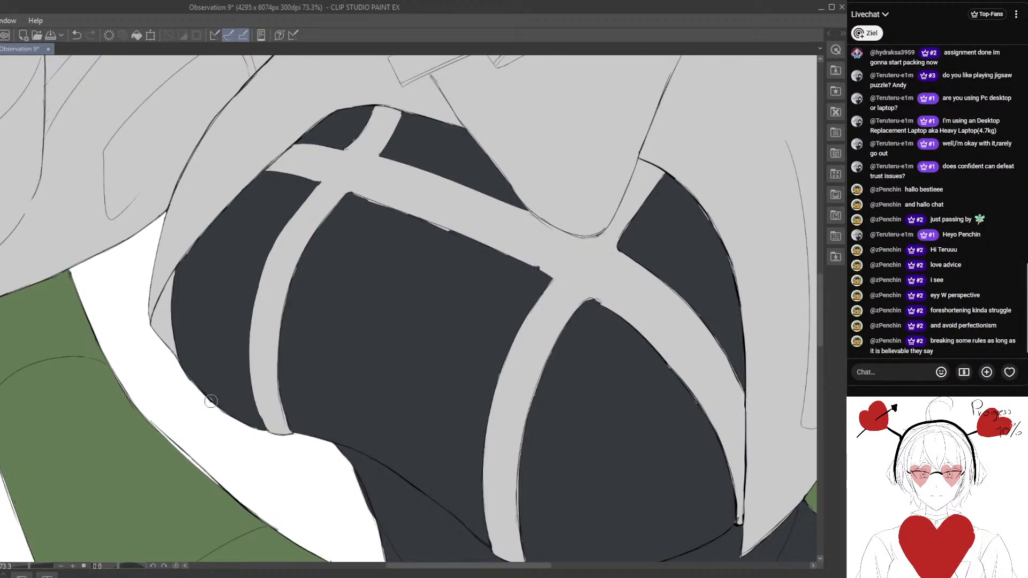
drag(215, 408, 237, 351)
drag(204, 354, 236, 305)
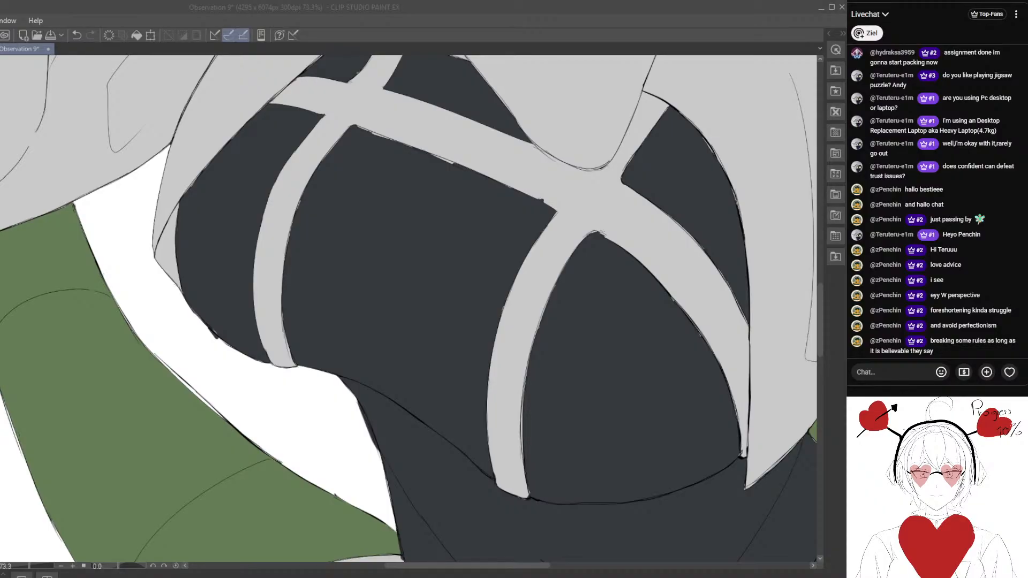
click(172, 442)
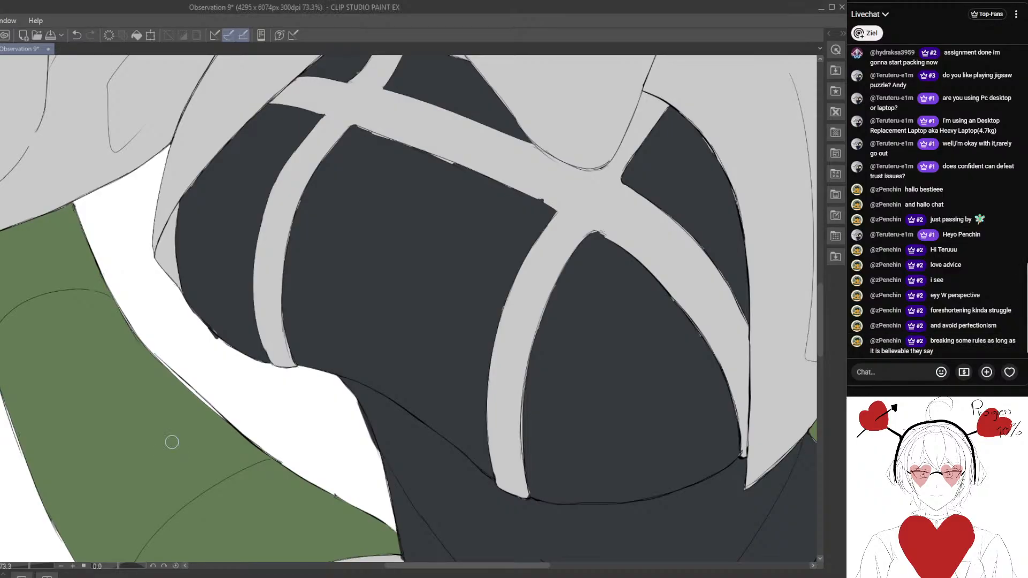
scroll(200, 326, up, 1)
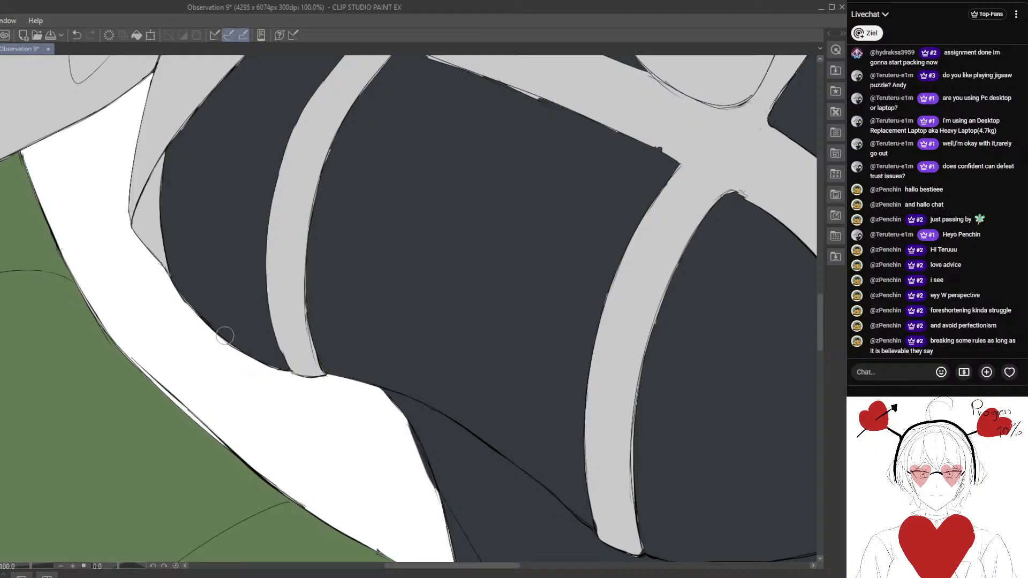
scroll(225, 336, down, 3)
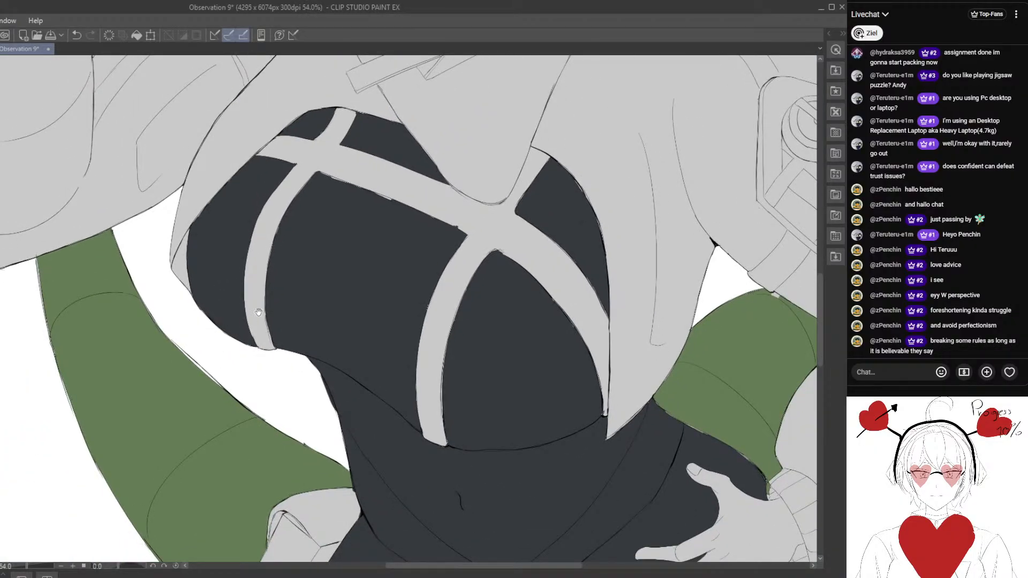
scroll(258, 312, down, 5)
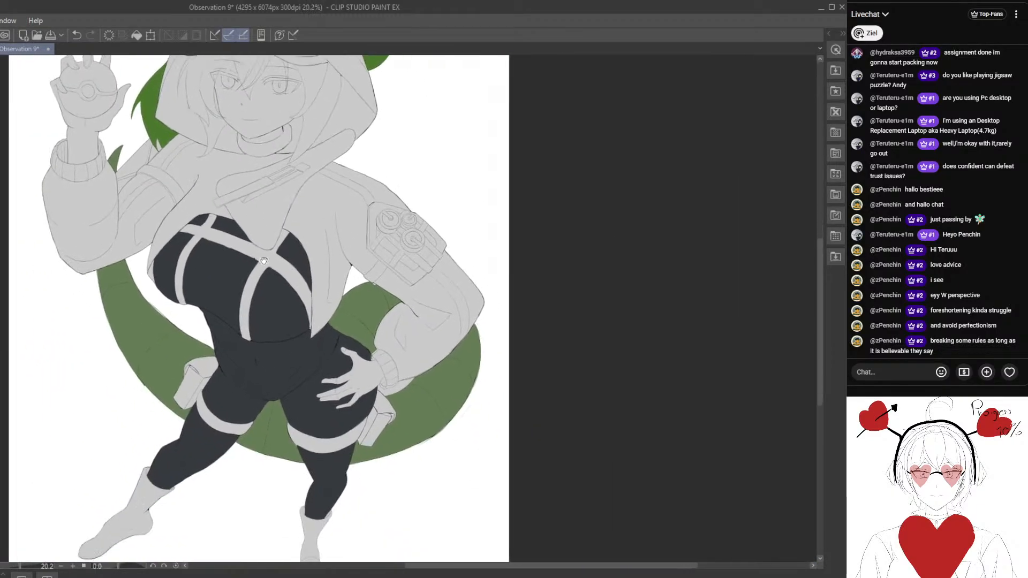
- Fill both boots, including the ankle strip, with a light blue-grey
drag(263, 260, 271, 111)
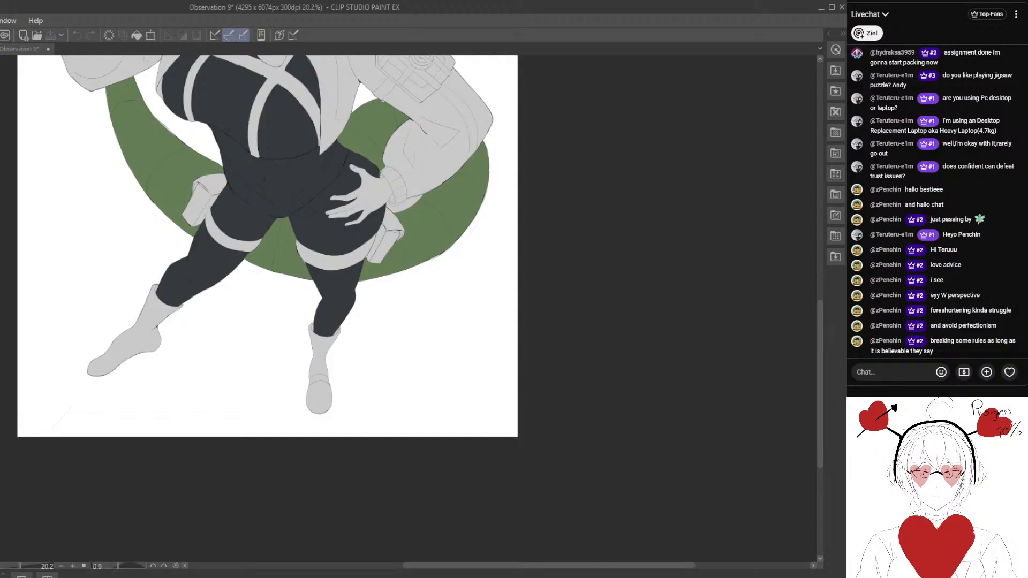
scroll(308, 367, up, 1)
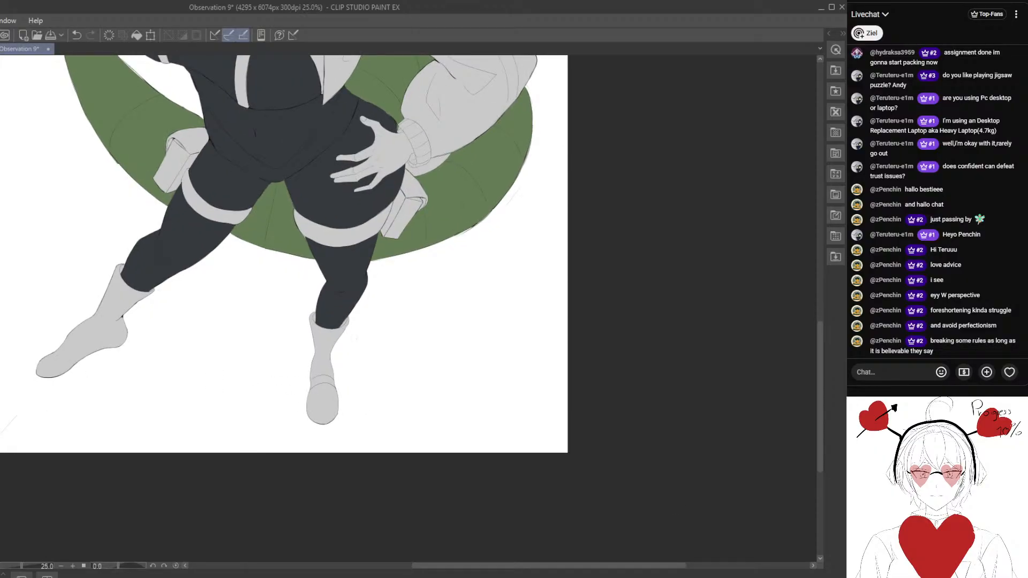
click(324, 341)
click(323, 401)
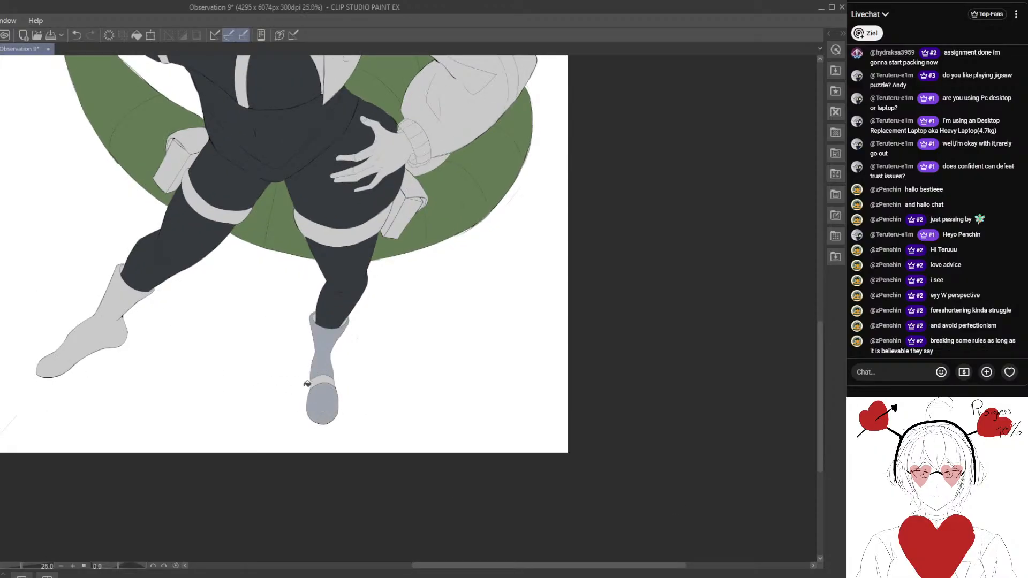
drag(320, 388, 307, 368)
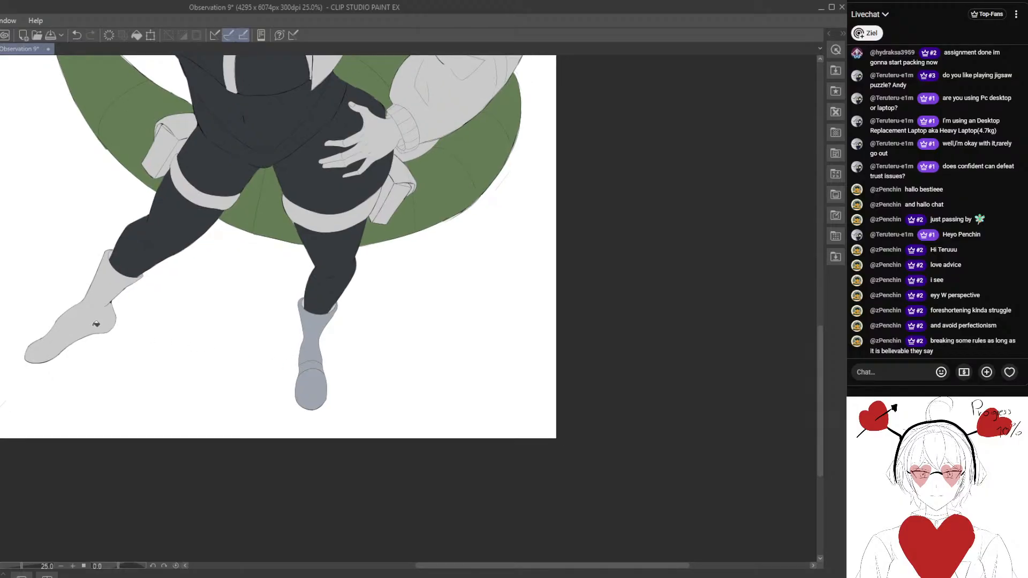
click(78, 316)
scroll(107, 318, down, 3)
drag(155, 166, 296, 331)
scroll(238, 342, down, 2)
scroll(334, 298, up, 3)
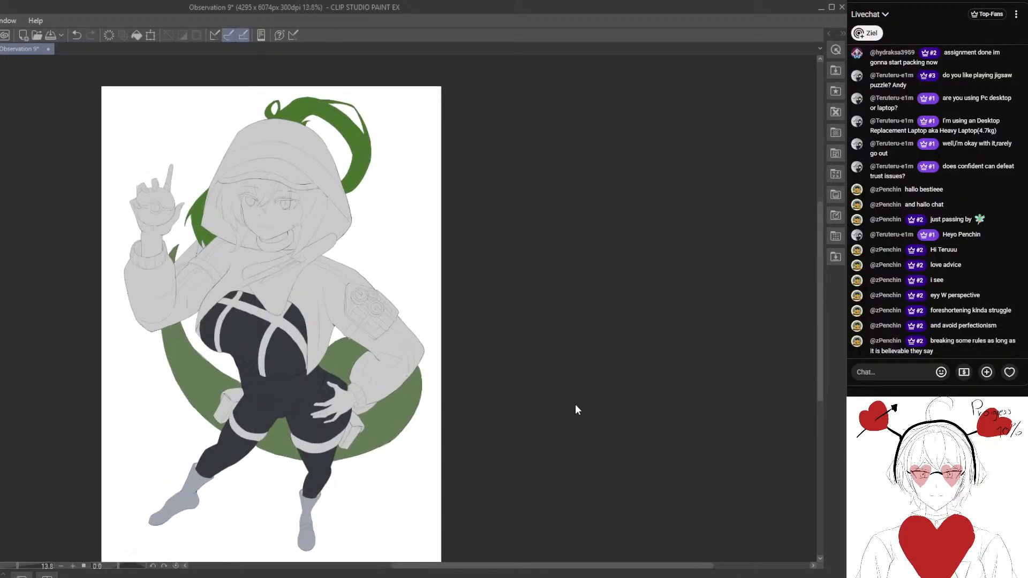
- Fill the character's right thigh band and all faces of its pouch with near-black
drag(617, 409, 620, 454)
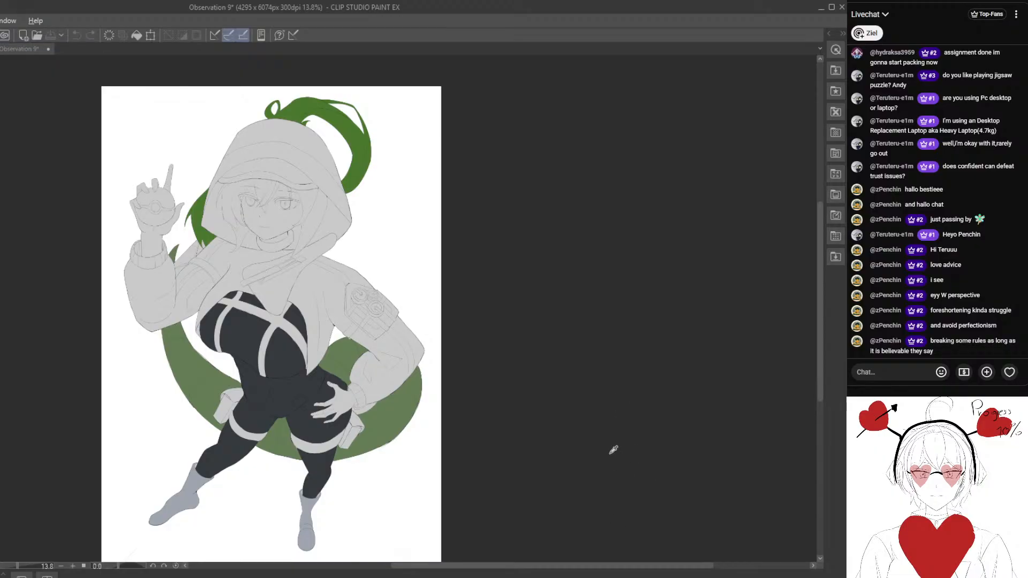
scroll(218, 408, up, 3)
drag(198, 436, 181, 337)
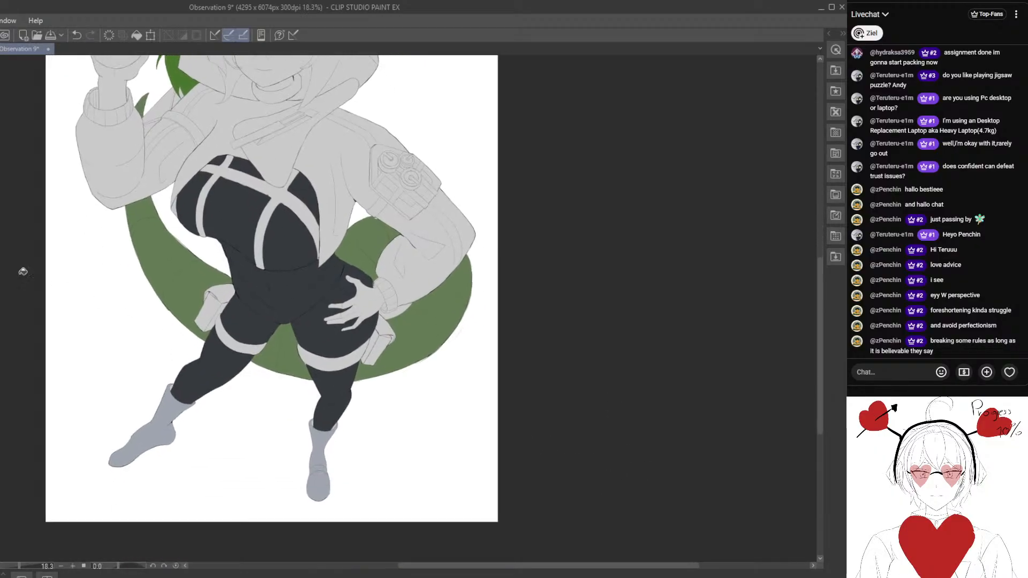
scroll(185, 317, up, 2)
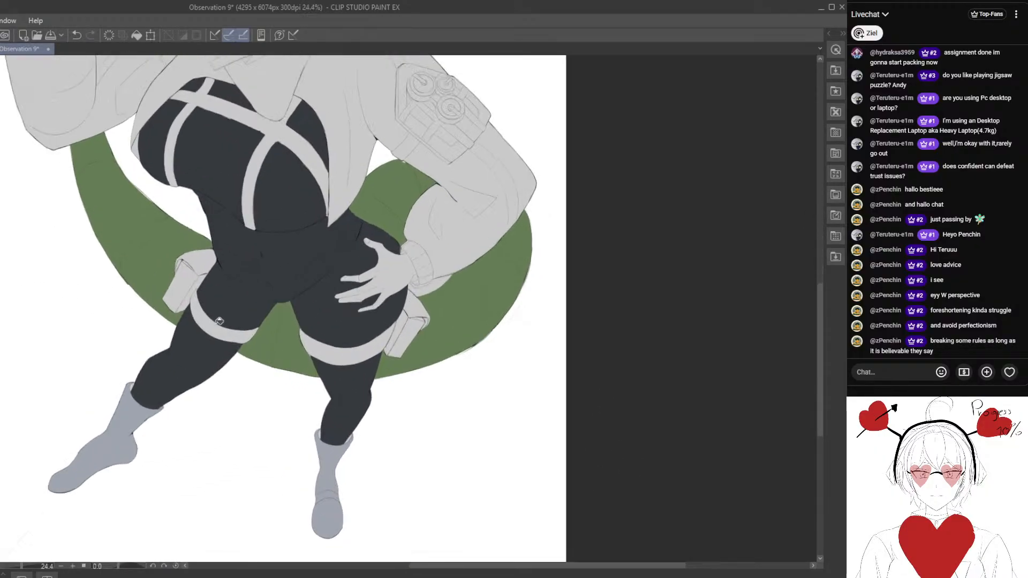
click(220, 321)
click(193, 288)
scroll(199, 280, up, 4)
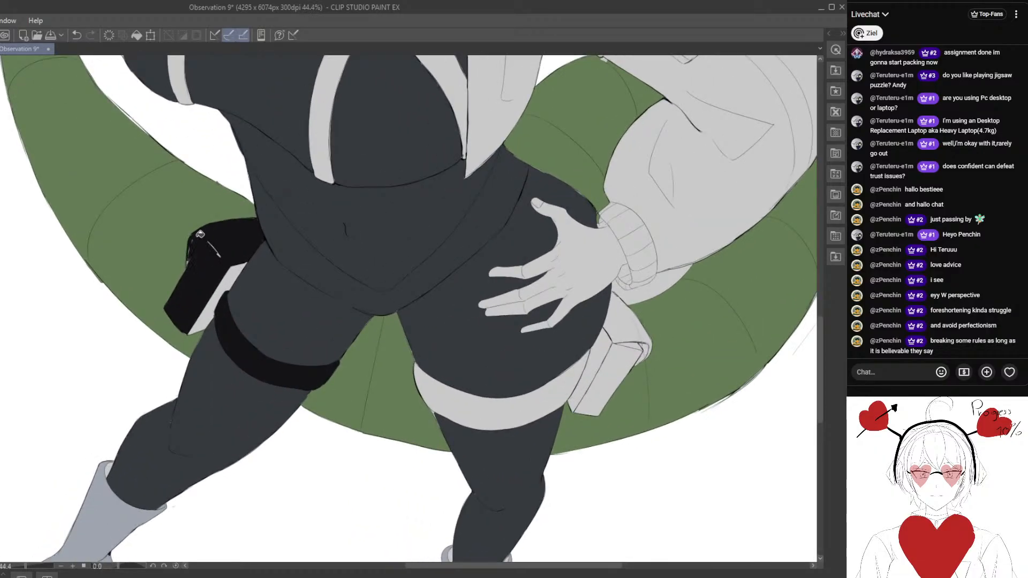
scroll(220, 306, down, 1)
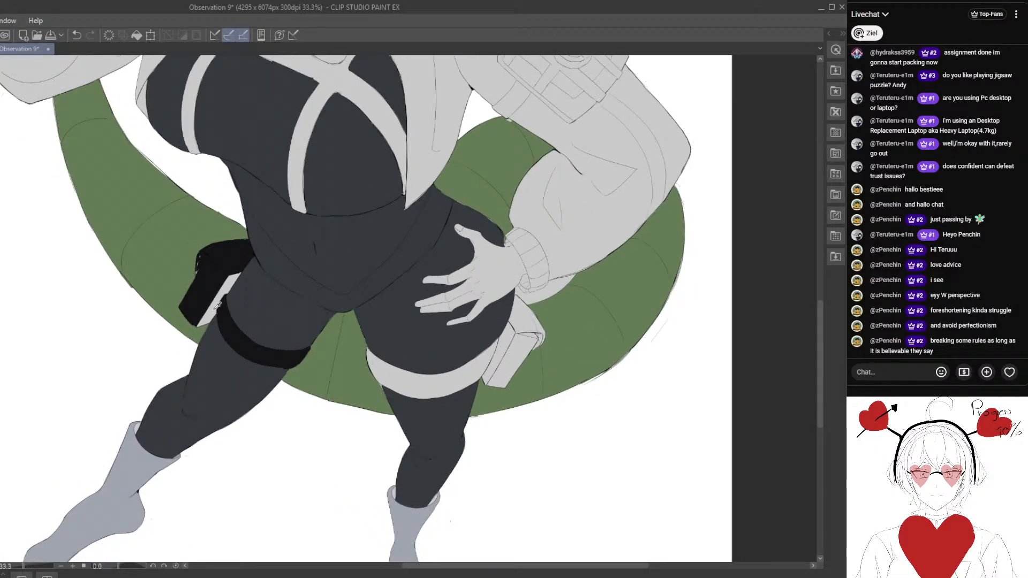
click(233, 255)
click(228, 292)
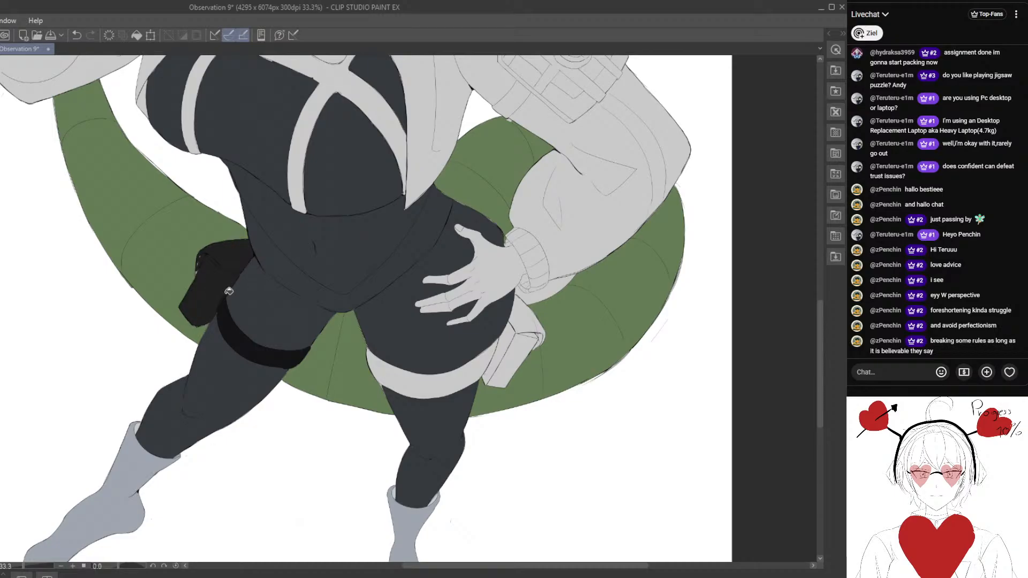
click(231, 320)
- Fill the character's left thigh band and the pouch below the hand with the same near-black
scroll(333, 369, down, 2)
drag(377, 369, 313, 332)
scroll(321, 332, up, 1)
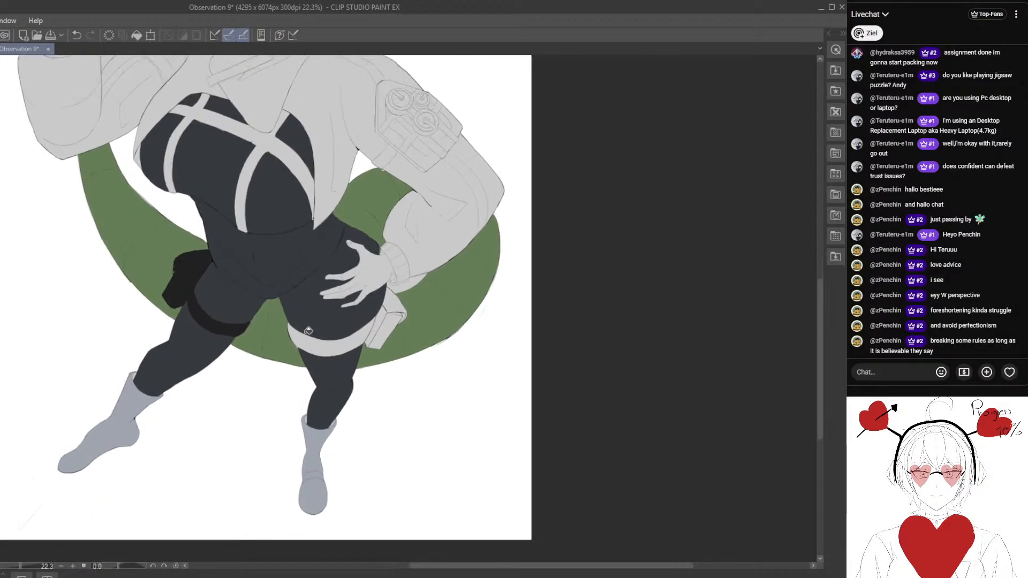
click(337, 342)
click(392, 327)
click(407, 314)
scroll(396, 300, down, 4)
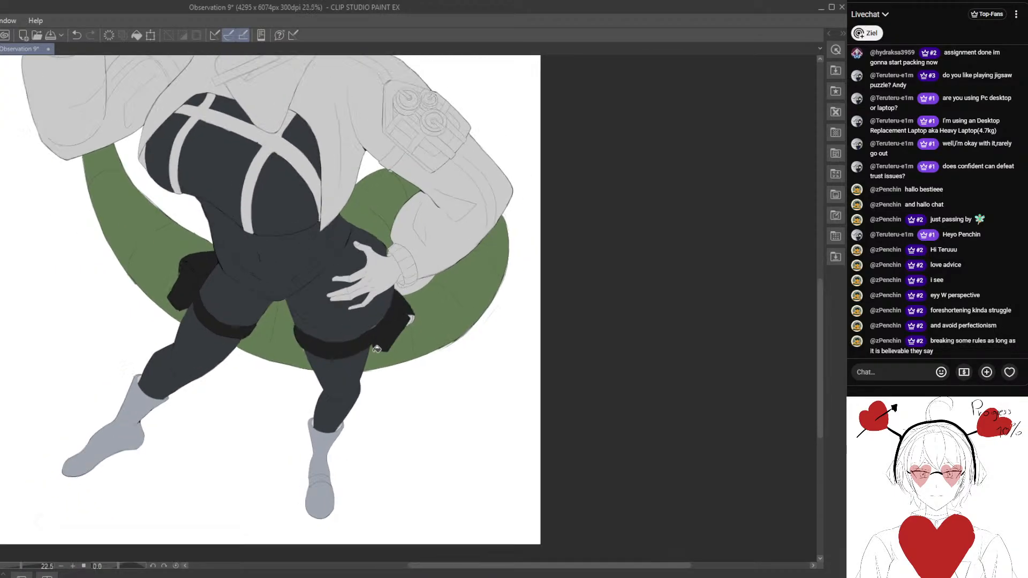
- Fill the crossing chest straps with near-black, keeping the bodysuit dark blue-grey
drag(349, 305, 262, 320)
scroll(258, 281, up, 3)
drag(230, 223, 246, 293)
drag(256, 353, 268, 370)
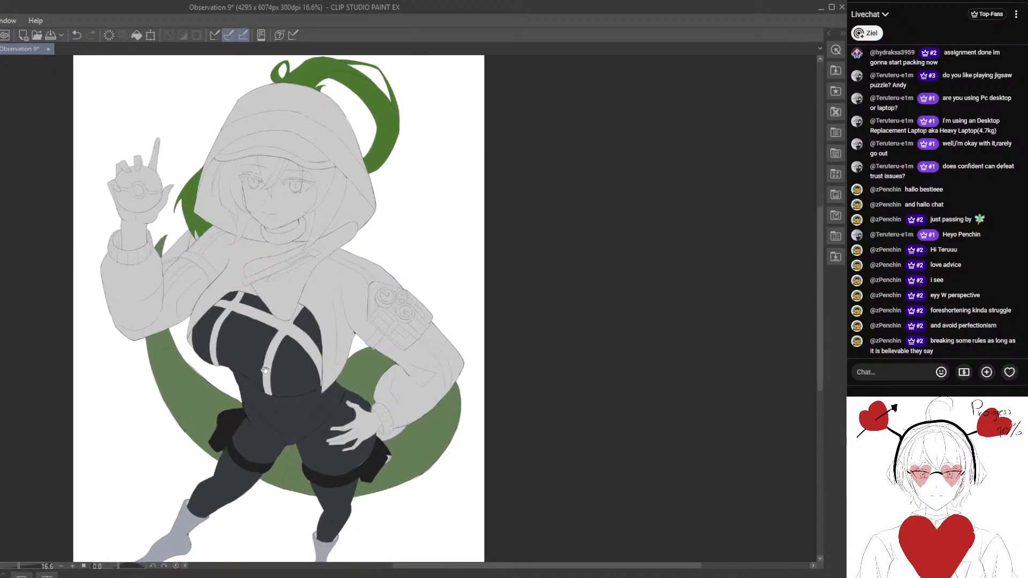
scroll(265, 369, up, 5)
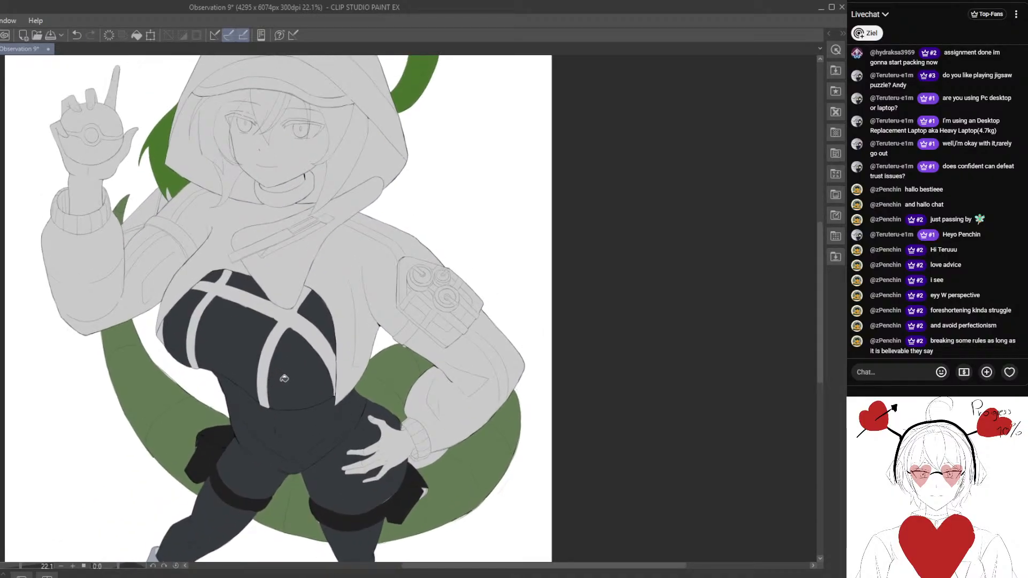
scroll(284, 378, up, 3)
drag(287, 380, 262, 350)
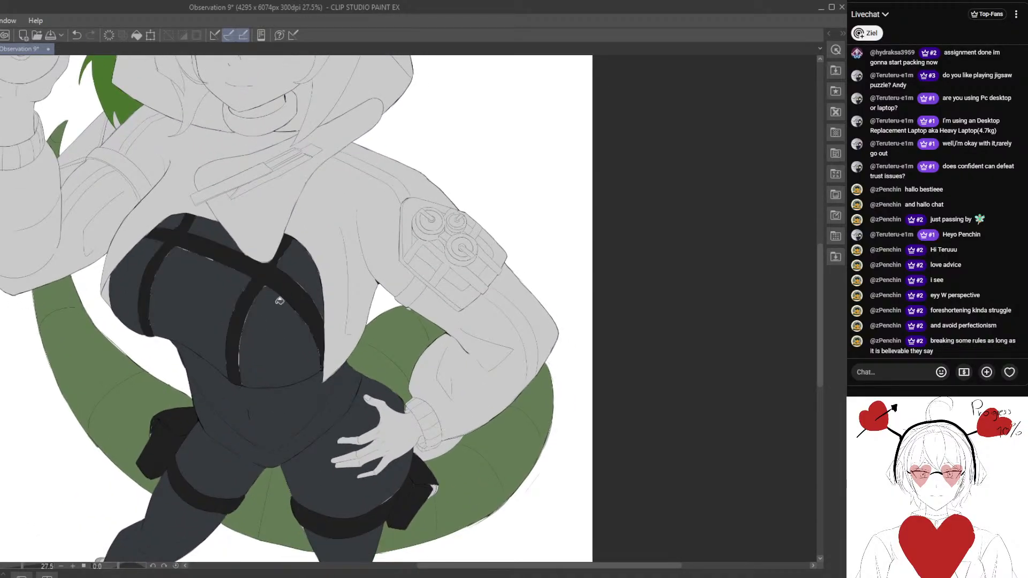
scroll(275, 295, down, 15)
scroll(304, 296, up, 8)
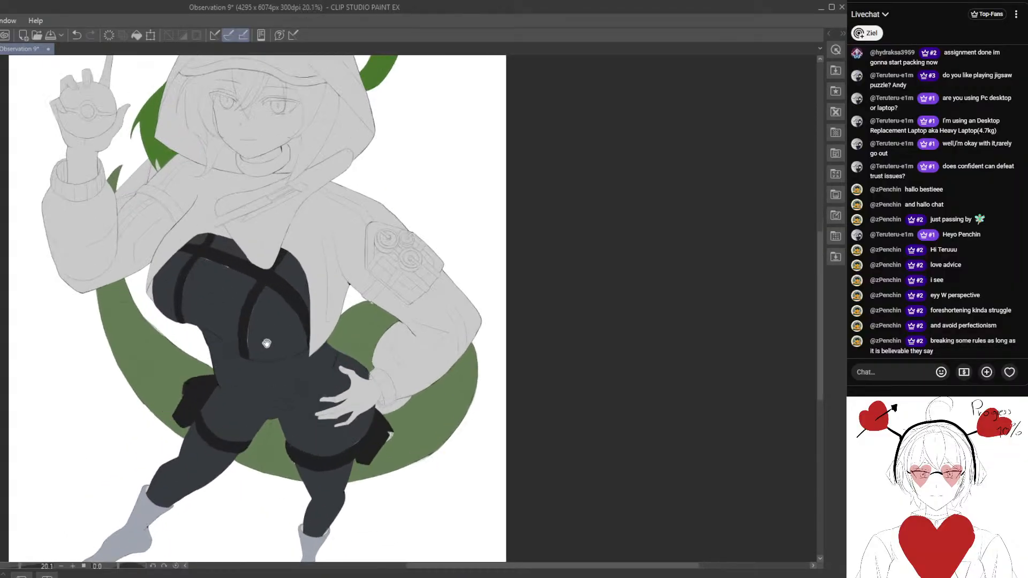
click(366, 341)
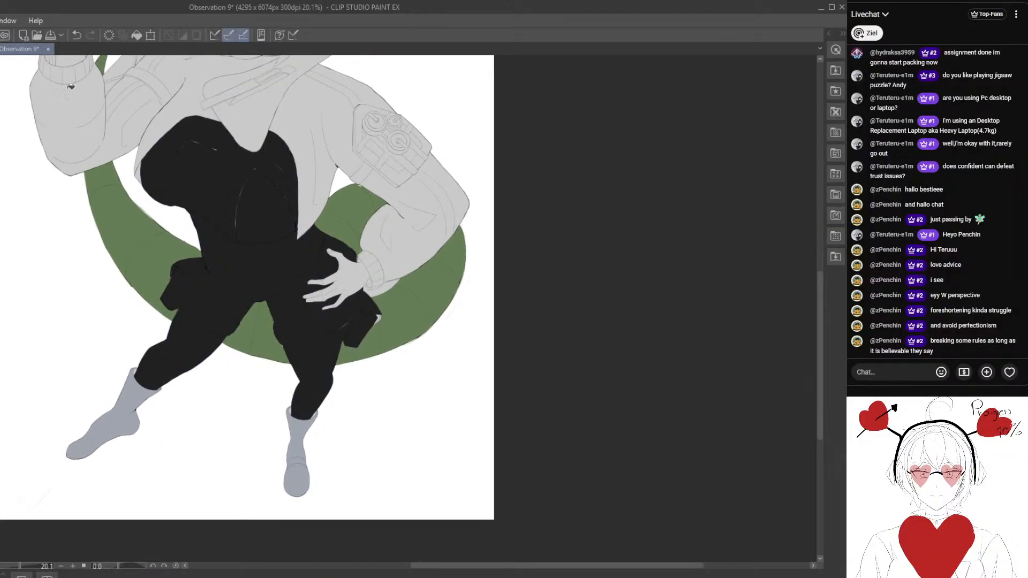
click(77, 34)
- Paint the unfilled corner of the left pouch and the light gap along the thigh band's upper edge near-black
scroll(395, 319, up, 5)
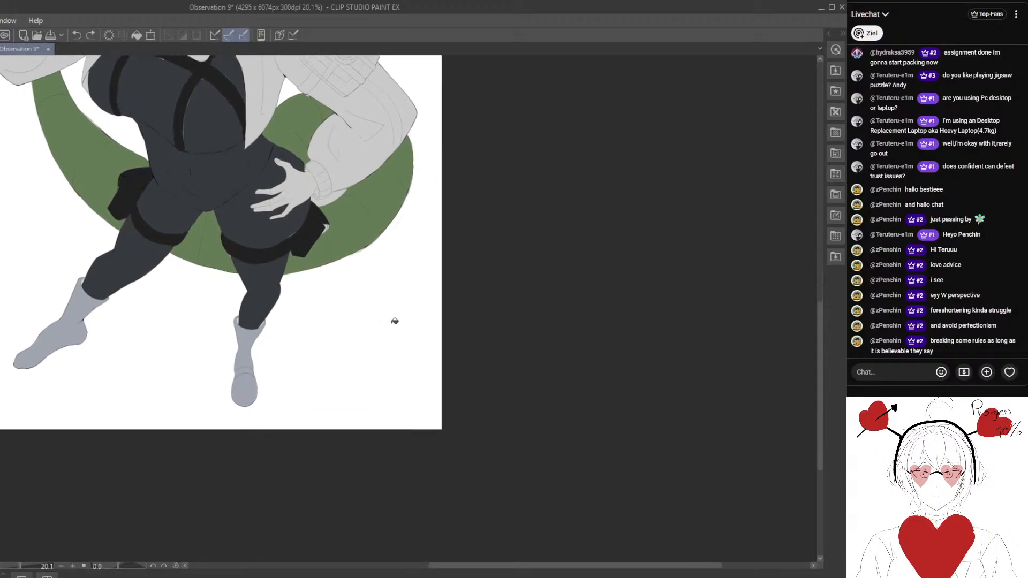
scroll(298, 268, up, 5)
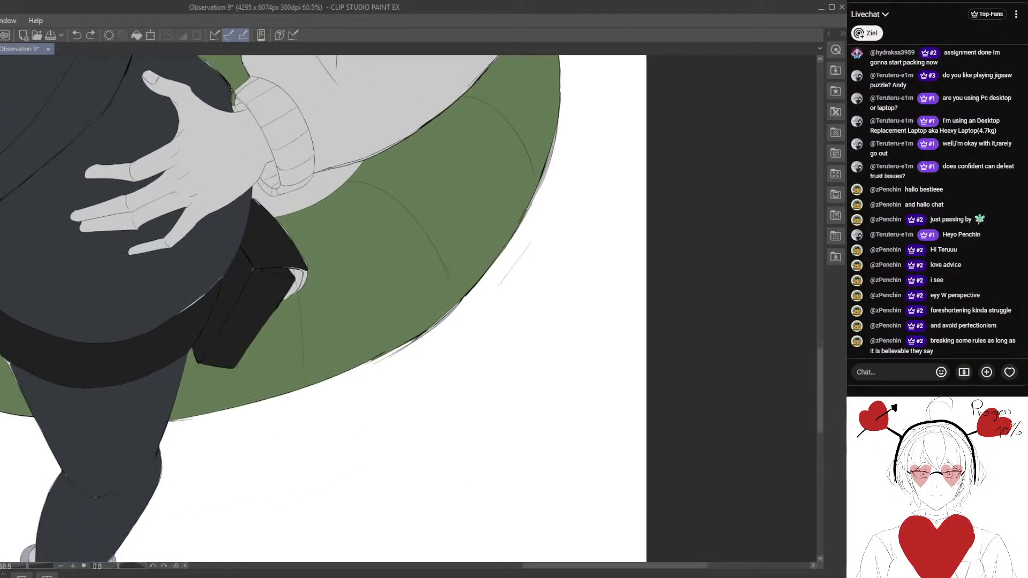
scroll(268, 288, up, 3)
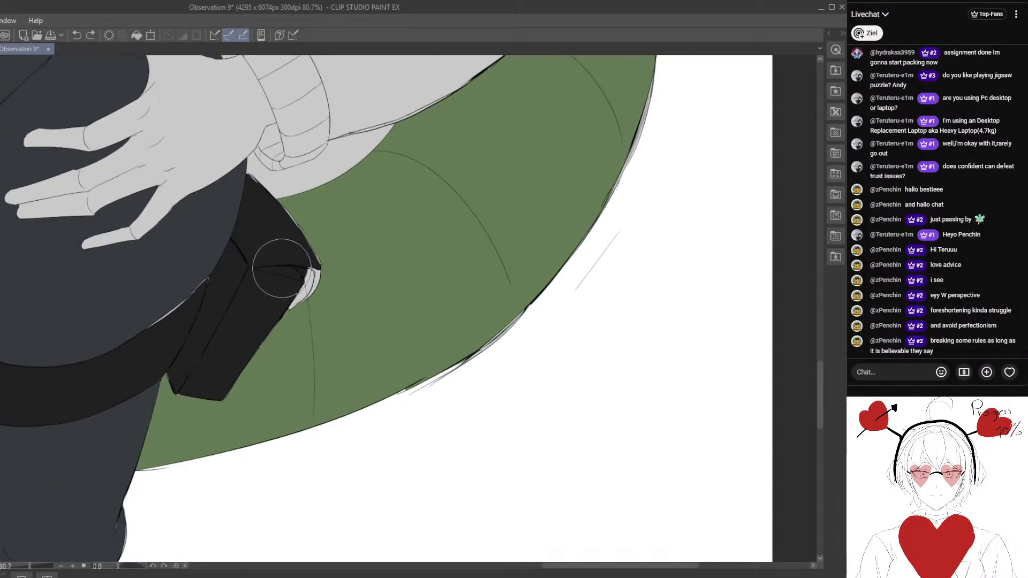
mouse_move(309, 282)
mouse_down()
mouse_move(297, 272)
mouse_move(289, 303)
mouse_move(314, 268)
mouse_move(289, 307)
mouse_up()
drag(245, 280, 295, 278)
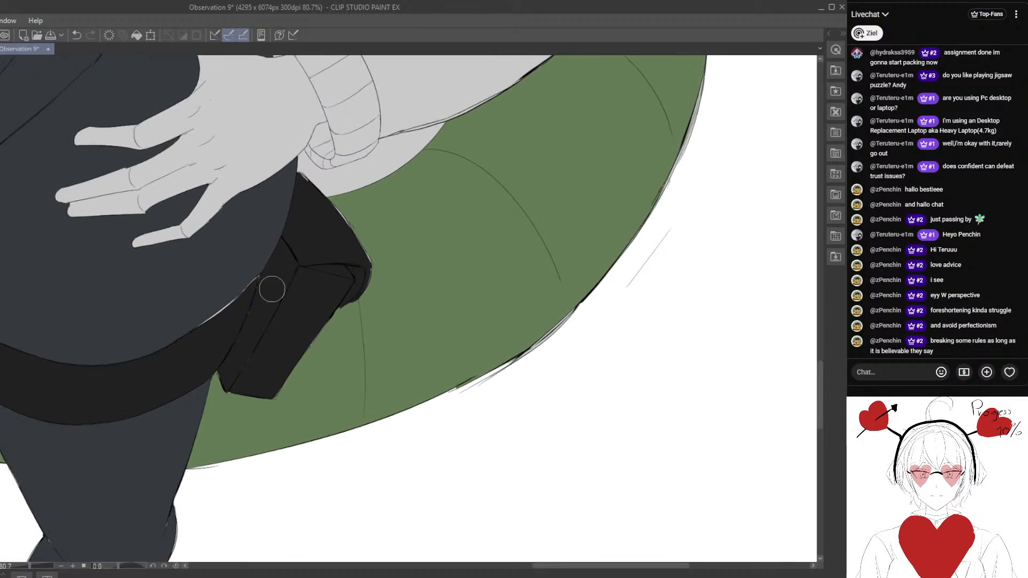
drag(222, 316, 218, 315)
mouse_move(266, 274)
mouse_down()
mouse_move(194, 335)
mouse_move(245, 324)
mouse_move(253, 355)
mouse_move(239, 371)
mouse_up()
scroll(239, 370, down, 10)
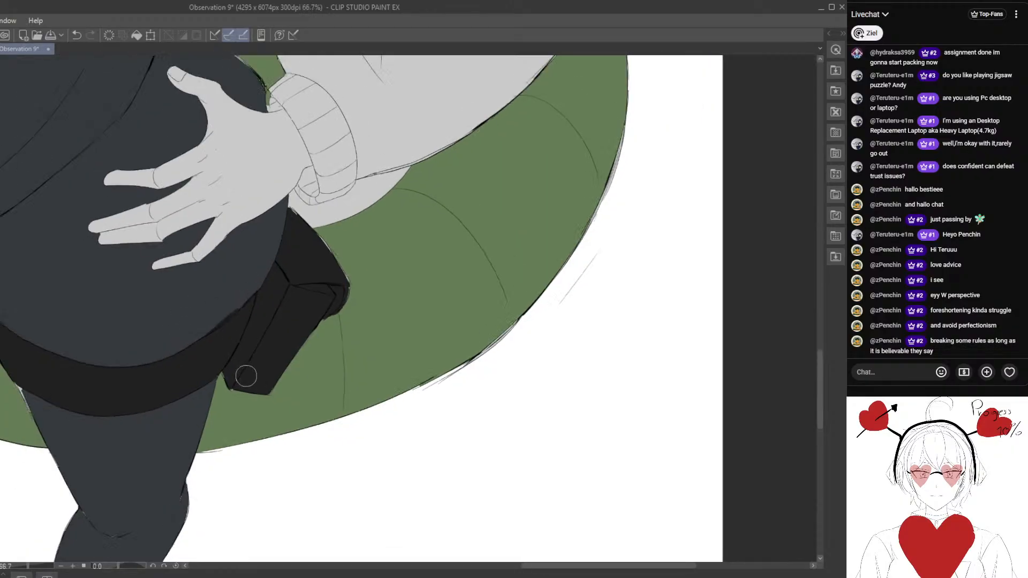
- Paint near-black over the light gaps along both edges of the central vertical chest strap, up to where it meets the crossing strap
scroll(292, 268, up, 8)
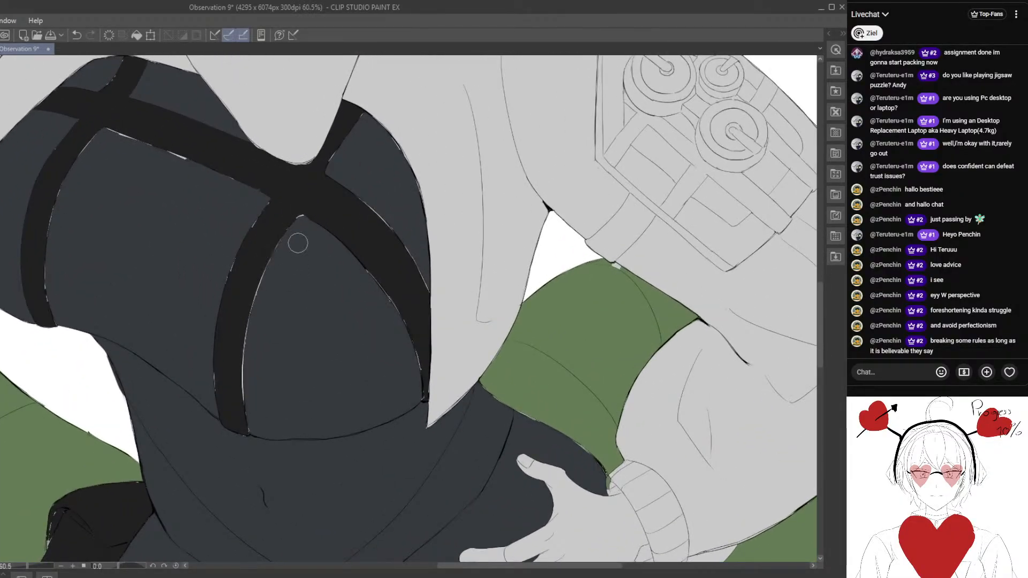
scroll(294, 239, up, 2)
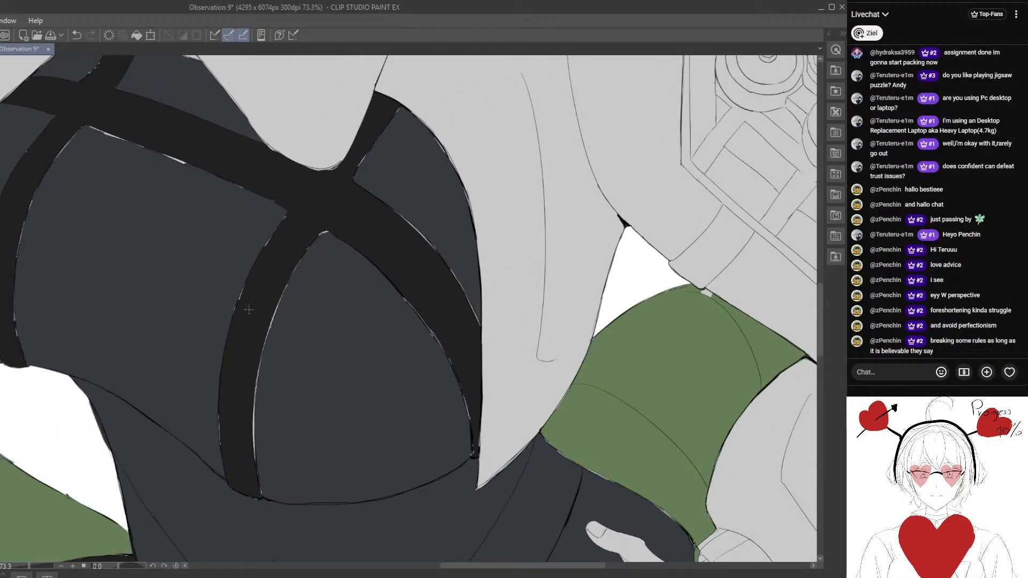
mouse_move(283, 223)
mouse_down()
mouse_move(233, 327)
mouse_move(257, 265)
mouse_move(250, 287)
mouse_up()
mouse_move(283, 289)
mouse_down()
mouse_move(255, 382)
mouse_move(265, 331)
mouse_move(245, 450)
mouse_move(263, 350)
mouse_move(257, 487)
mouse_up()
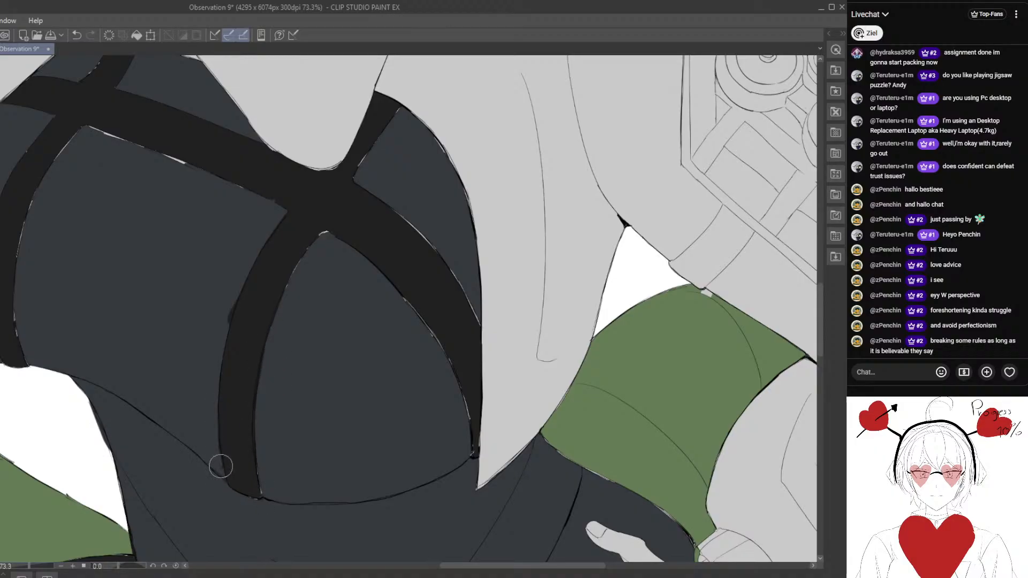
scroll(221, 466, down, 3)
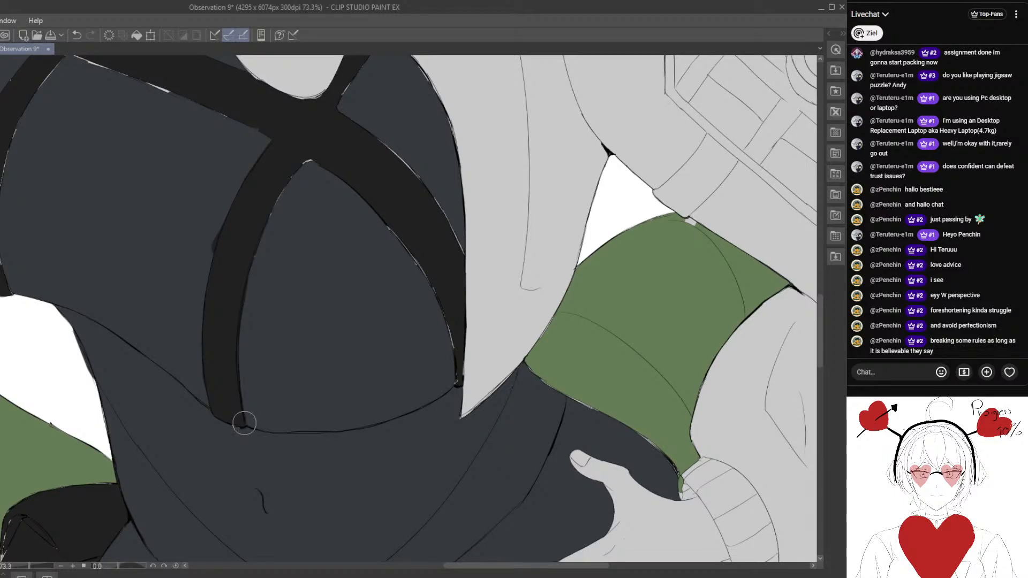
scroll(251, 436, up, 4)
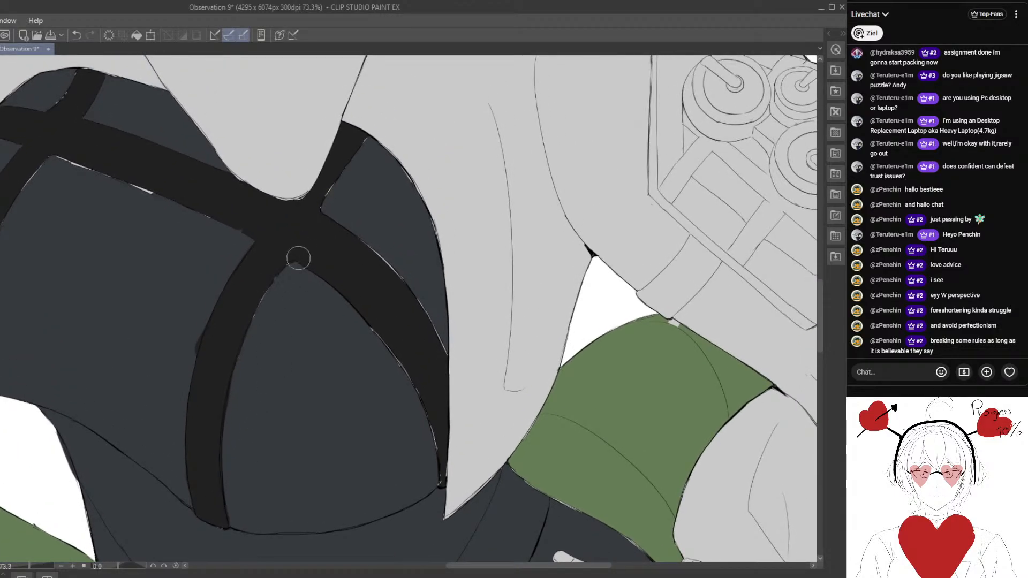
drag(265, 289, 253, 323)
drag(284, 275, 248, 349)
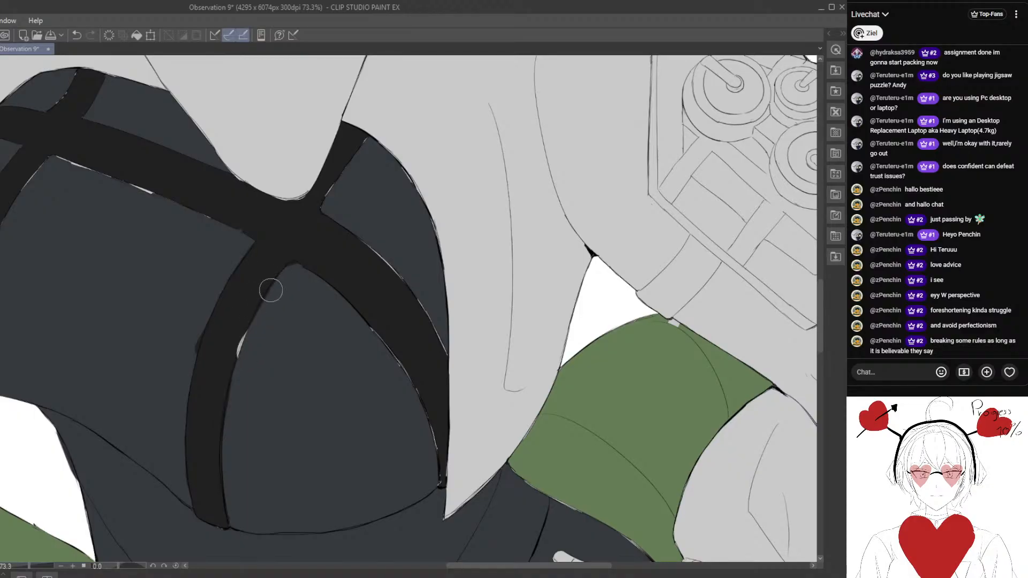
drag(251, 313, 236, 359)
- Cover the light gaps along the inner edge of the vertical strap on the character's right breast with near-black
mouse_move(106, 316)
mouse_down()
mouse_move(176, 279)
mouse_move(180, 221)
mouse_up()
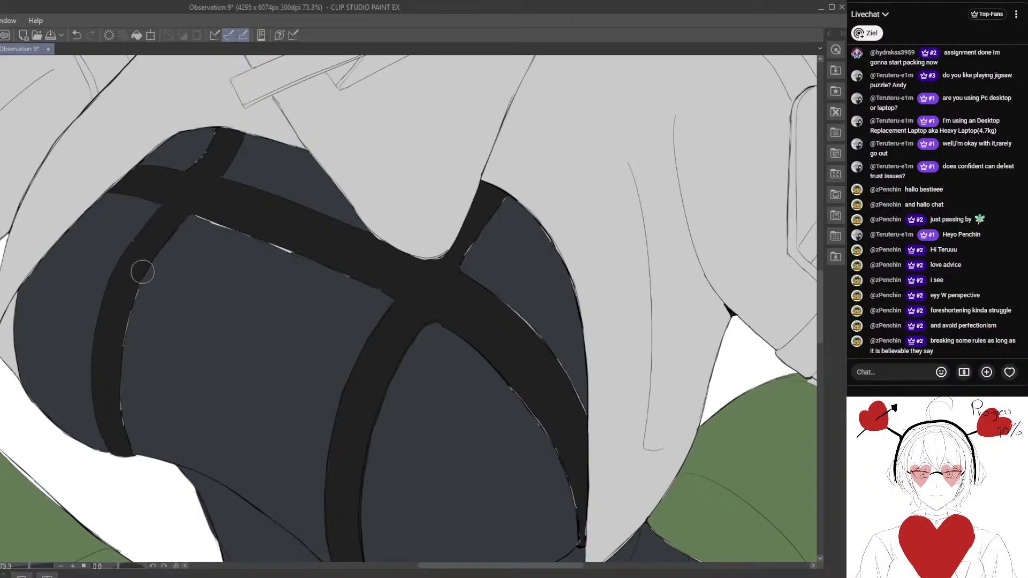
mouse_move(142, 272)
mouse_down()
mouse_move(118, 353)
mouse_move(136, 290)
mouse_move(113, 412)
mouse_move(115, 401)
mouse_move(121, 433)
mouse_move(117, 377)
mouse_move(125, 441)
mouse_up()
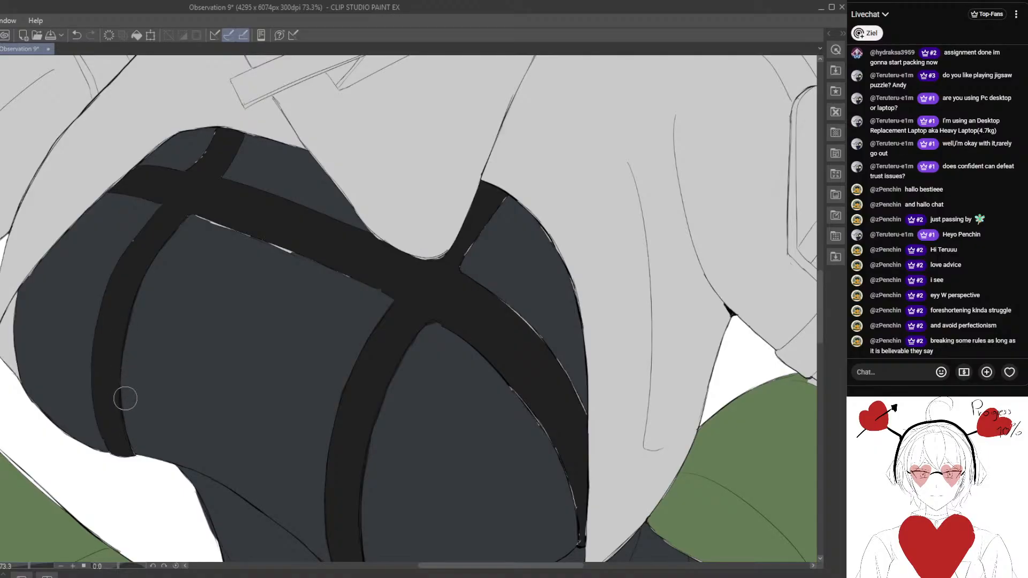
drag(183, 336, 140, 390)
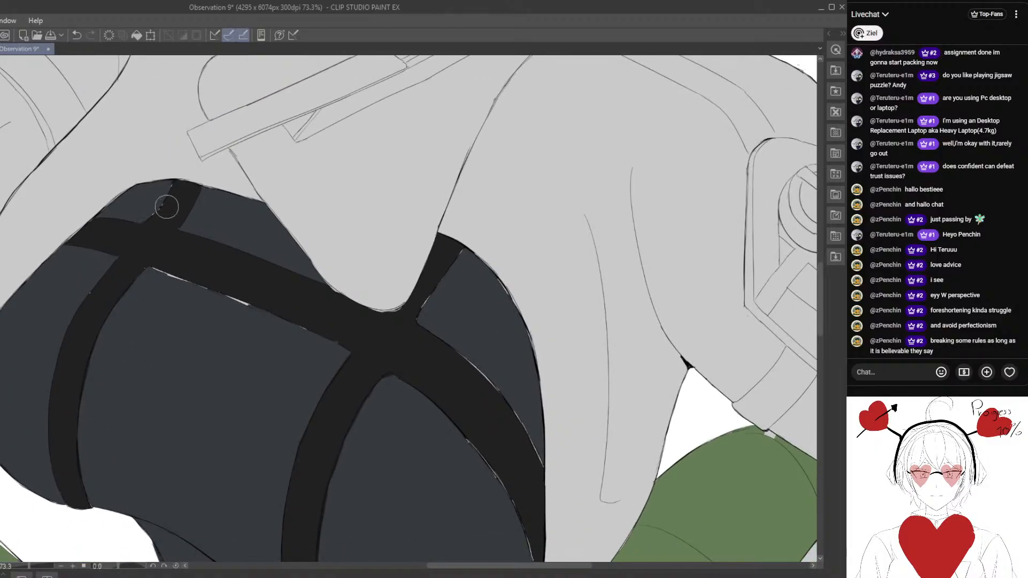
- Fill the light specks along the edges of the two short strap sections leading up toward the shoulders with near-black
drag(175, 182, 159, 208)
scroll(129, 273, down, 5)
mouse_move(172, 243)
mouse_down()
mouse_move(315, 287)
mouse_move(254, 359)
mouse_move(292, 272)
mouse_move(314, 250)
mouse_up()
scroll(315, 287, up, 6)
scroll(254, 360, up, 3)
drag(278, 298, 314, 244)
mouse_move(110, 377)
mouse_down()
mouse_move(222, 353)
mouse_move(306, 387)
mouse_up()
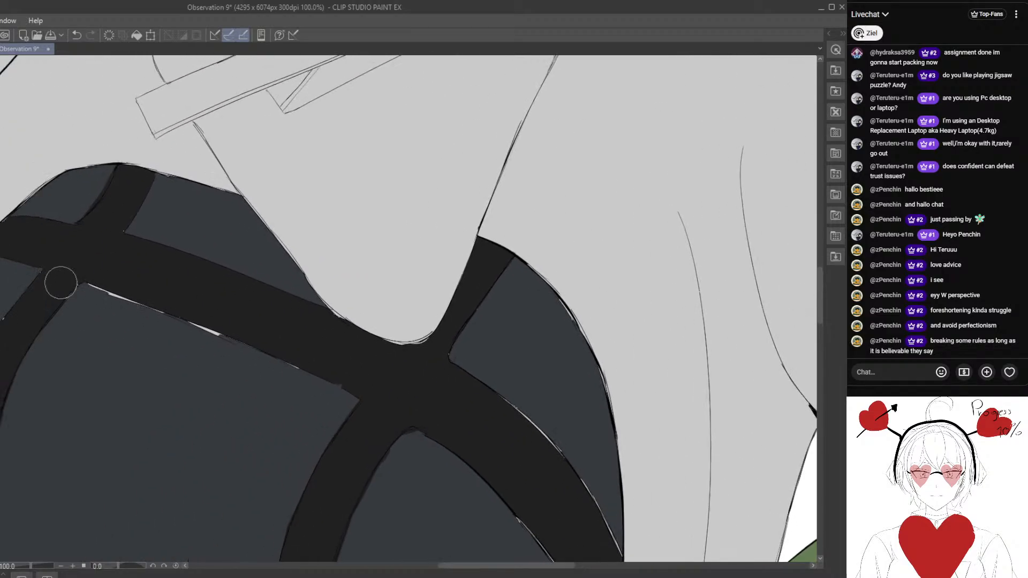
- Paint near-black over the light gap along the lower edge of the long strap crossing the chest
mouse_move(80, 274)
mouse_down()
mouse_move(349, 371)
mouse_move(209, 315)
mouse_move(176, 302)
mouse_move(374, 390)
mouse_up()
mouse_move(273, 370)
mouse_down()
mouse_move(224, 319)
mouse_move(278, 354)
mouse_up()
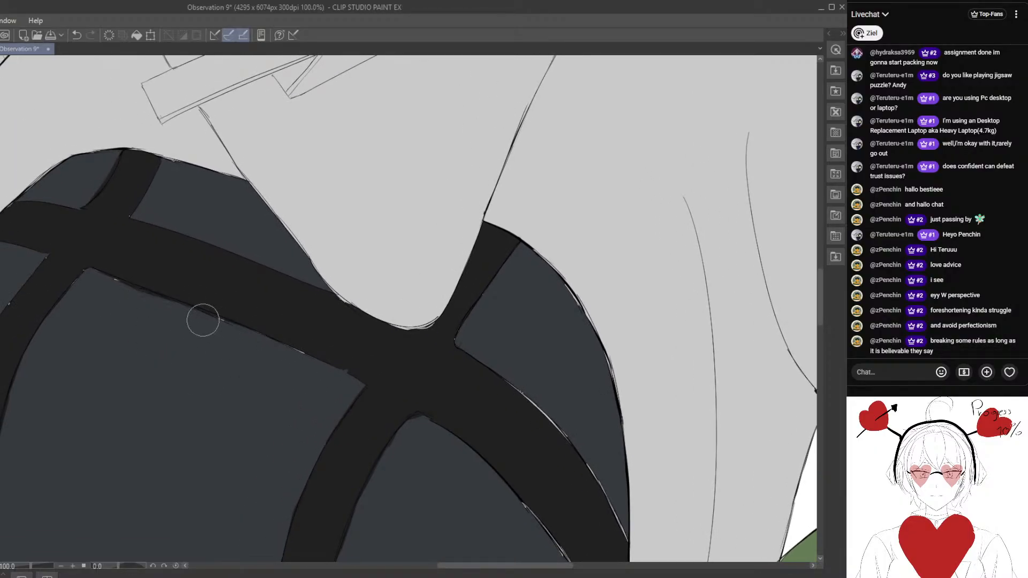
mouse_move(106, 289)
mouse_down()
mouse_move(123, 285)
mouse_move(143, 308)
mouse_move(185, 304)
mouse_up()
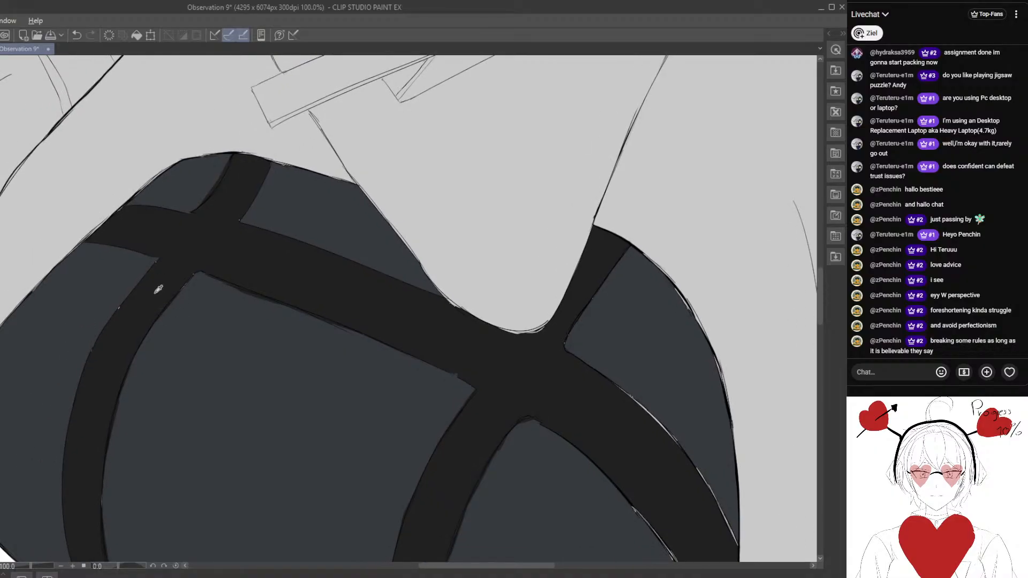
- Clean up the strap junction on the character's right breast in near-black, covering the remaining specks at its corners and edges
drag(158, 260, 111, 322)
drag(200, 261, 174, 293)
drag(237, 217, 232, 225)
scroll(225, 220, up, 3)
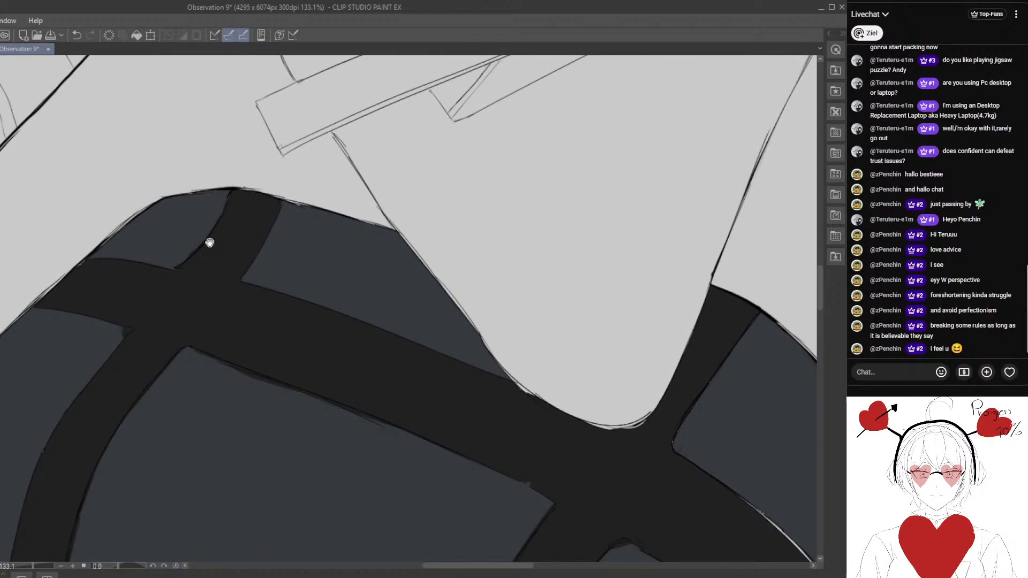
drag(210, 243, 233, 156)
scroll(177, 271, down, 2)
scroll(160, 265, up, 3)
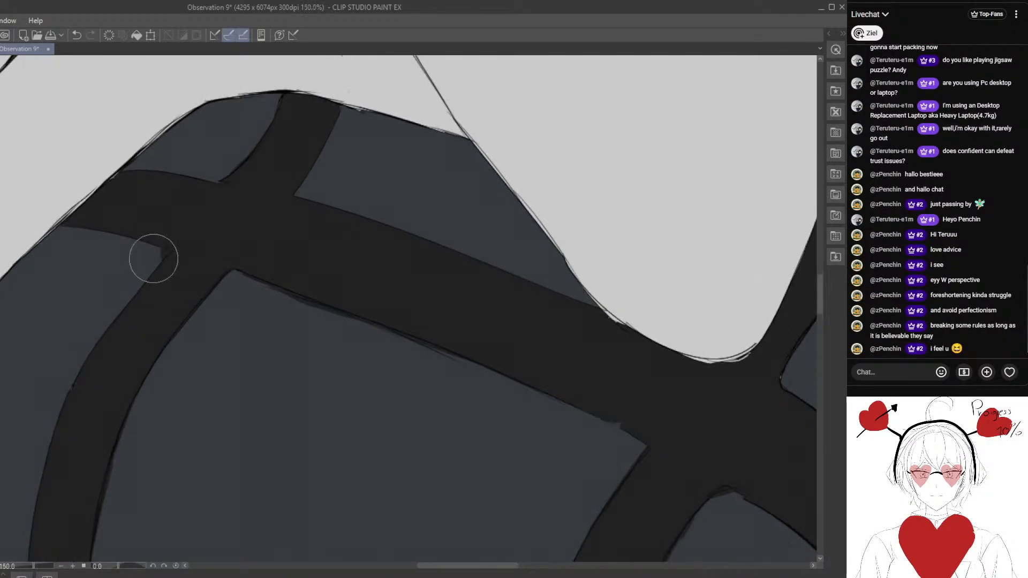
mouse_move(153, 259)
mouse_down()
mouse_move(175, 249)
mouse_move(159, 245)
mouse_move(166, 251)
mouse_move(150, 265)
mouse_move(143, 311)
mouse_move(130, 266)
mouse_move(154, 240)
mouse_move(104, 272)
mouse_up()
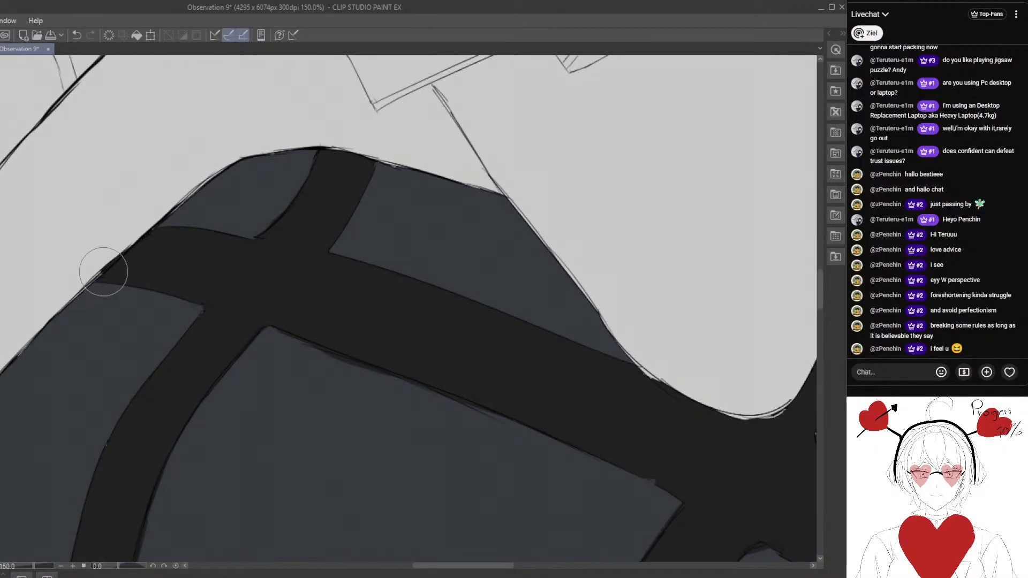
- Fill the light gaps at the lower tip of the diagonal strap beside the open jacket on the character's left breast with near-black
scroll(126, 287, down, 4)
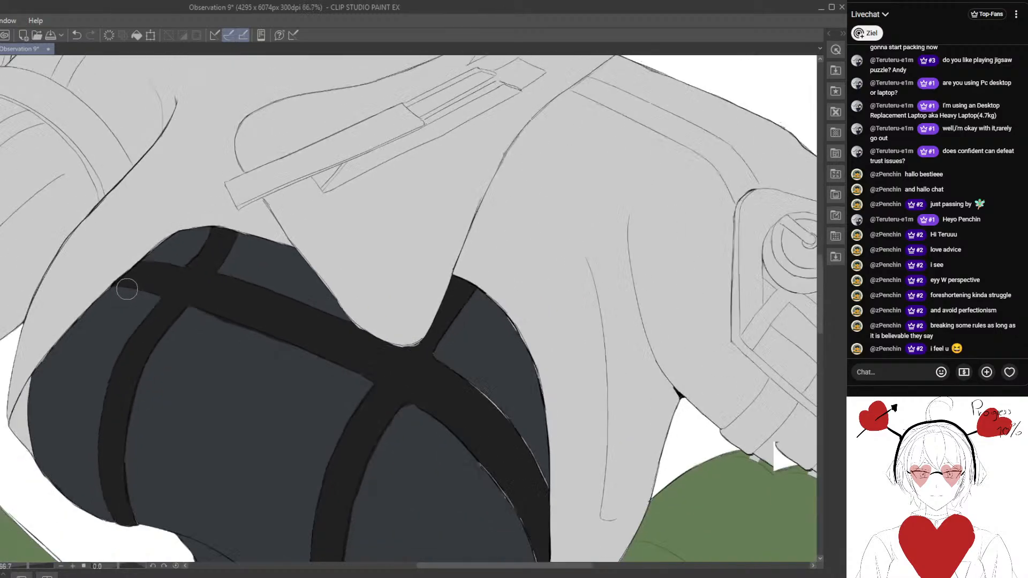
scroll(127, 289, down, 3)
drag(206, 328, 160, 260)
scroll(253, 272, up, 5)
mouse_move(272, 337)
mouse_down()
mouse_move(260, 296)
mouse_move(236, 287)
mouse_up()
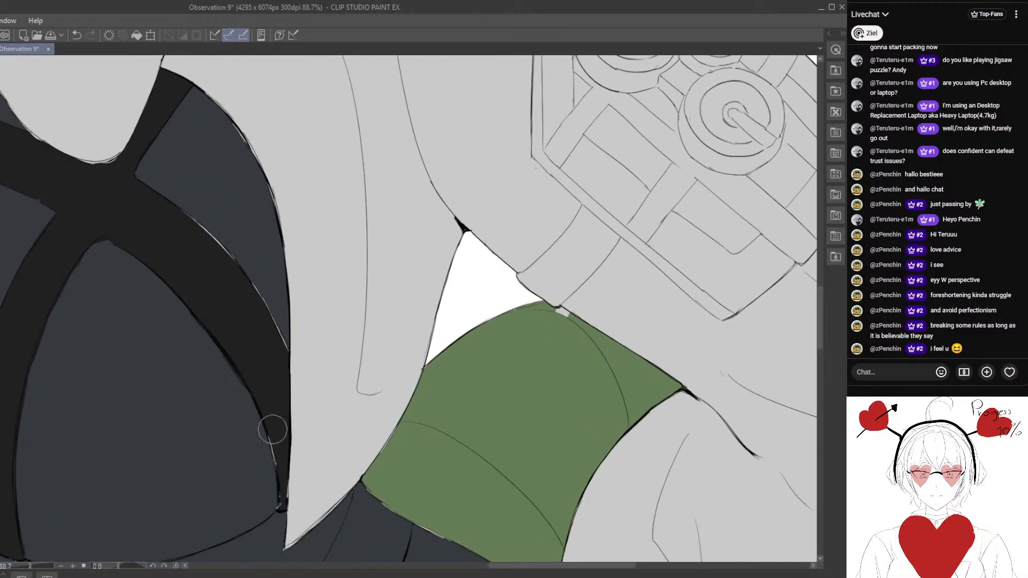
mouse_move(251, 383)
mouse_down()
mouse_move(278, 468)
mouse_move(270, 432)
mouse_move(278, 510)
mouse_move(285, 477)
mouse_move(284, 499)
mouse_up()
drag(270, 487, 265, 404)
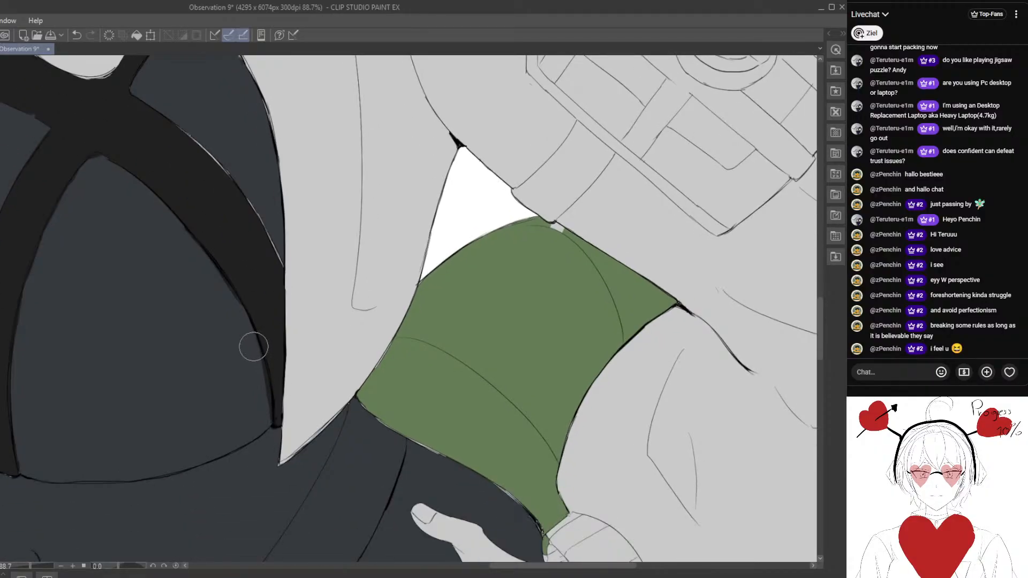
drag(258, 359, 267, 447)
drag(262, 379, 267, 445)
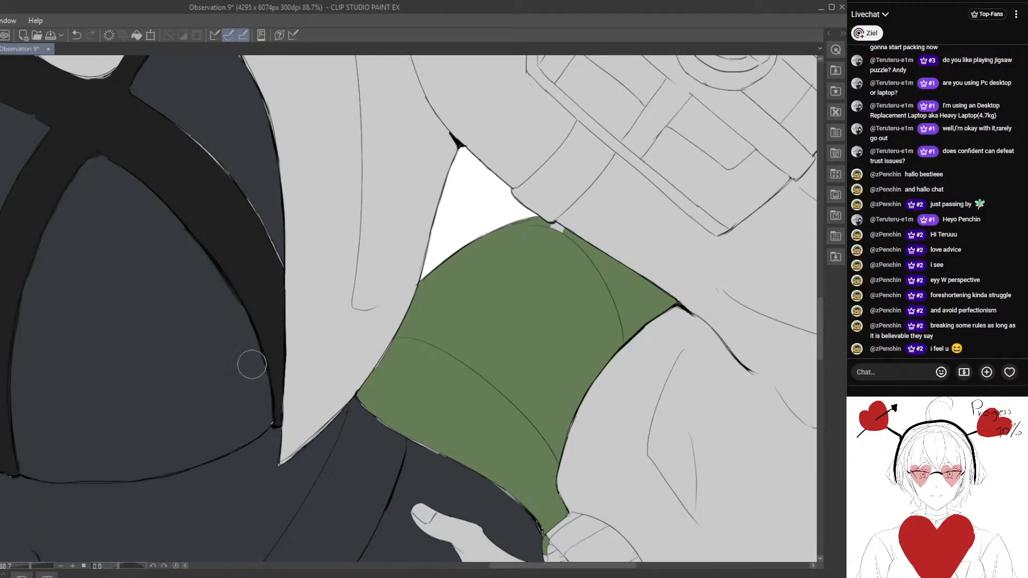
- Paint near-black over the gaps along the middle of that diagonal strap's inner edge
drag(188, 250, 240, 316)
drag(178, 231, 215, 279)
drag(188, 230, 197, 243)
drag(210, 230, 239, 304)
- Cover the light line along the outer edge of the diagonal strap on the character's left breast with near-black
drag(173, 236, 228, 397)
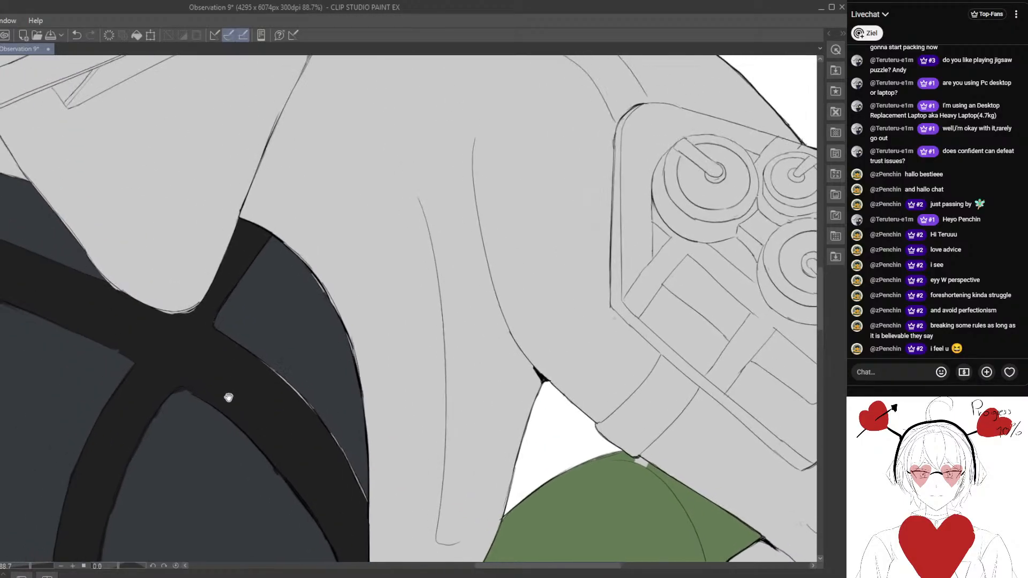
scroll(229, 398, down, 8)
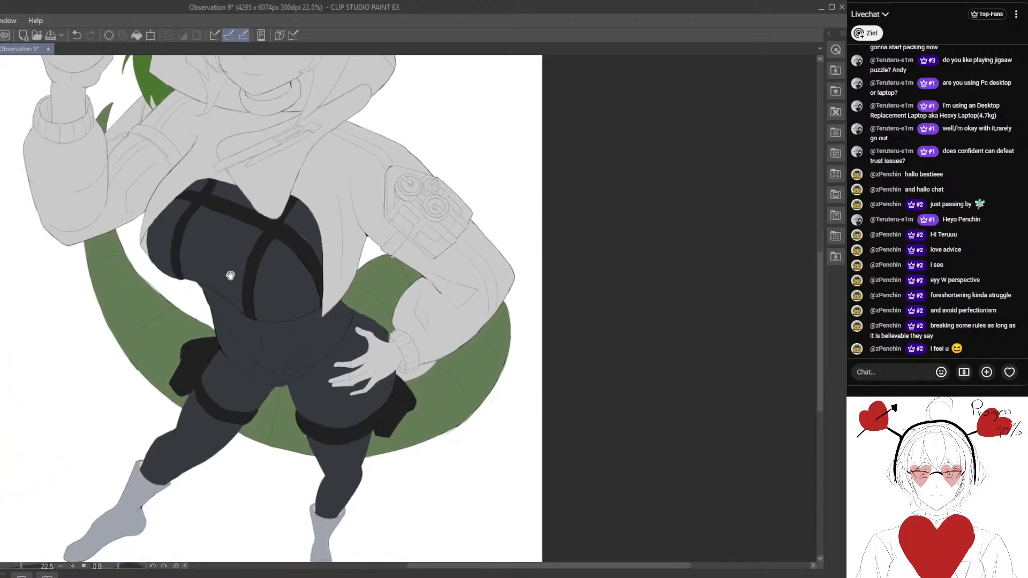
scroll(230, 275, up, 7)
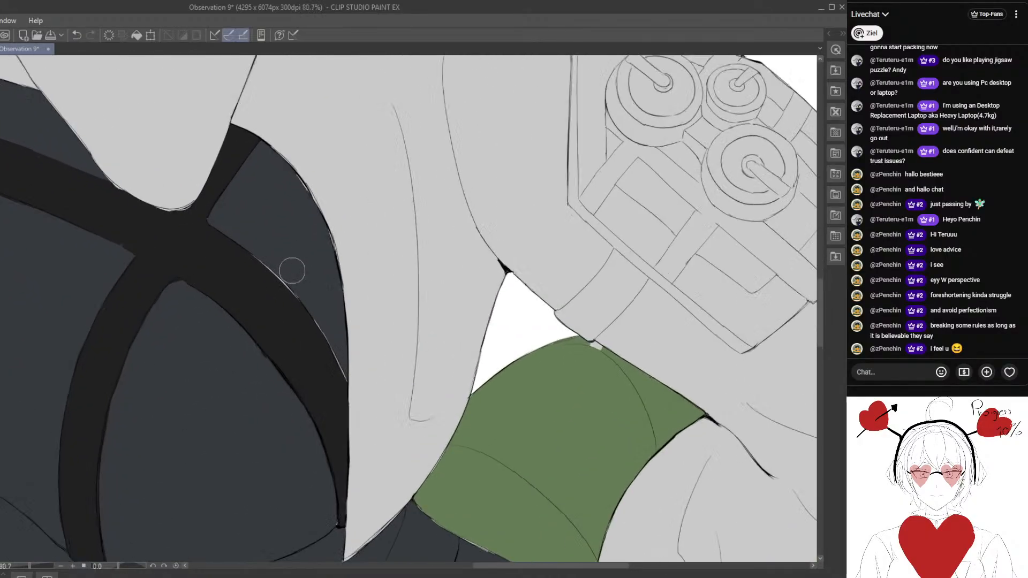
scroll(291, 270, up, 1)
drag(303, 318, 260, 299)
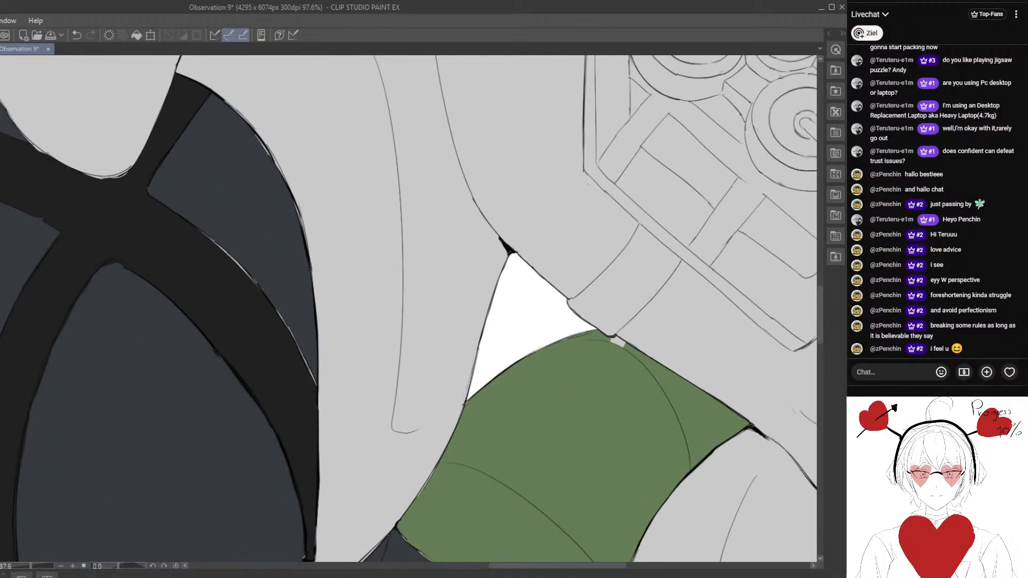
scroll(252, 296, up, 1)
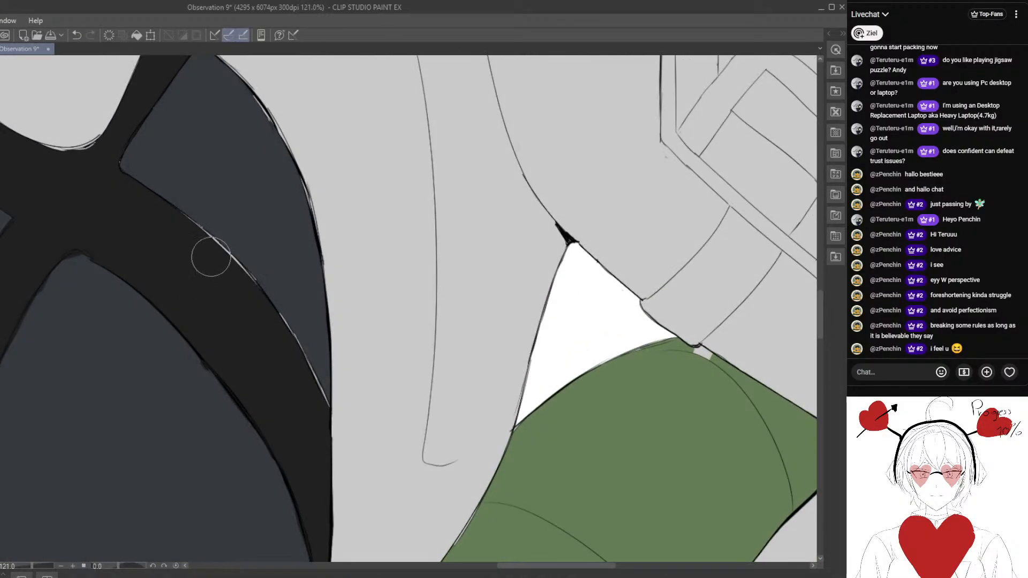
mouse_move(187, 223)
mouse_down()
mouse_move(295, 339)
mouse_move(326, 401)
mouse_up()
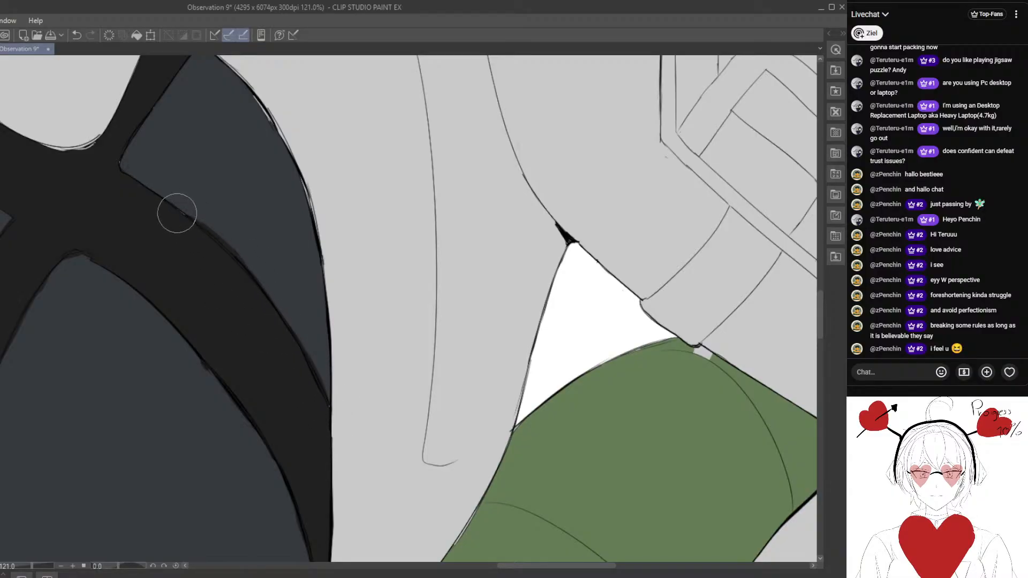
mouse_move(177, 213)
mouse_down()
mouse_move(199, 230)
mouse_move(200, 220)
mouse_move(269, 289)
mouse_up()
drag(242, 255, 295, 320)
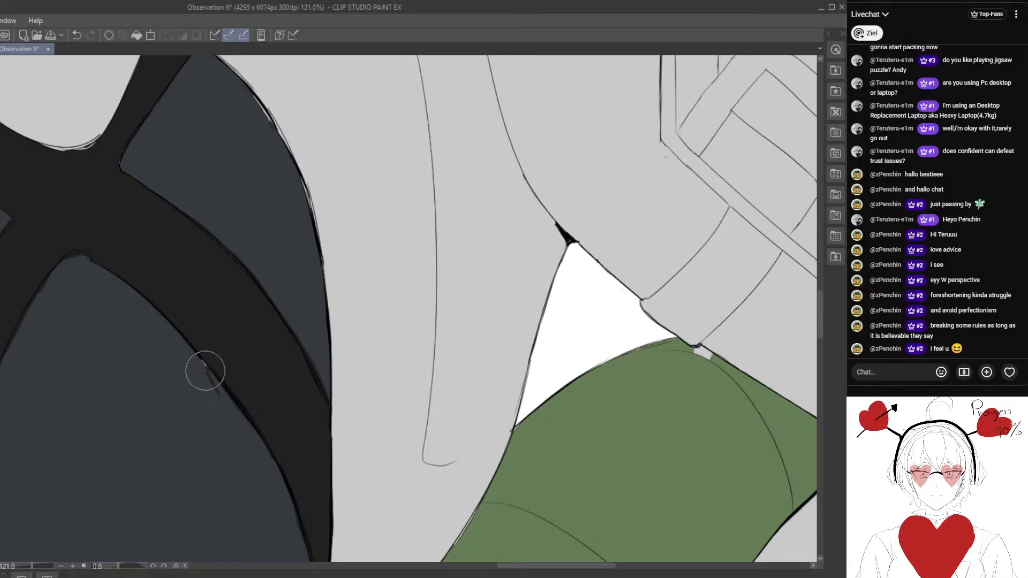
- Touch up the inner edge of the same diagonal strap in near-black, down to its tip at the underbust seam
drag(240, 454, 216, 364)
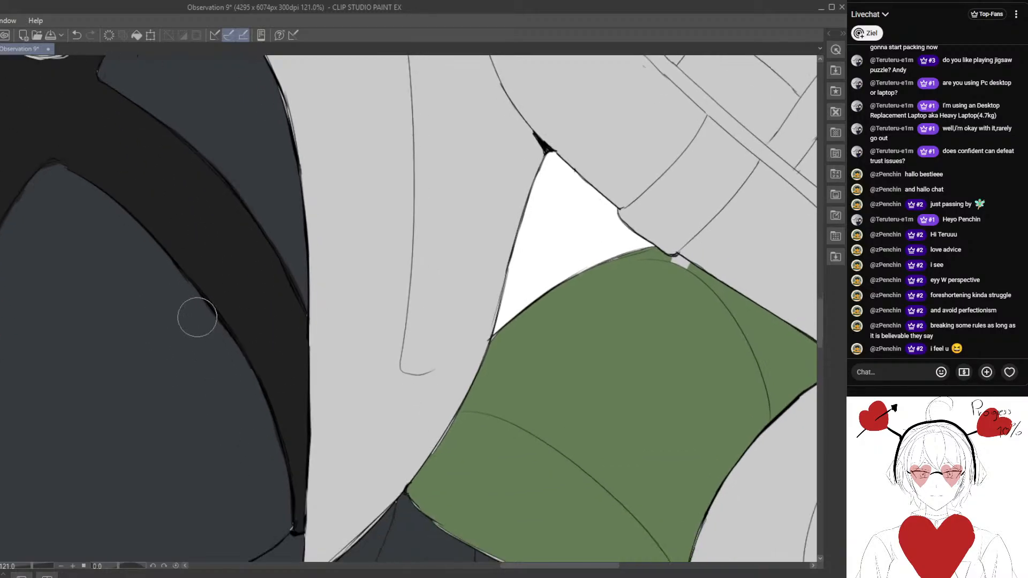
drag(257, 424, 233, 333)
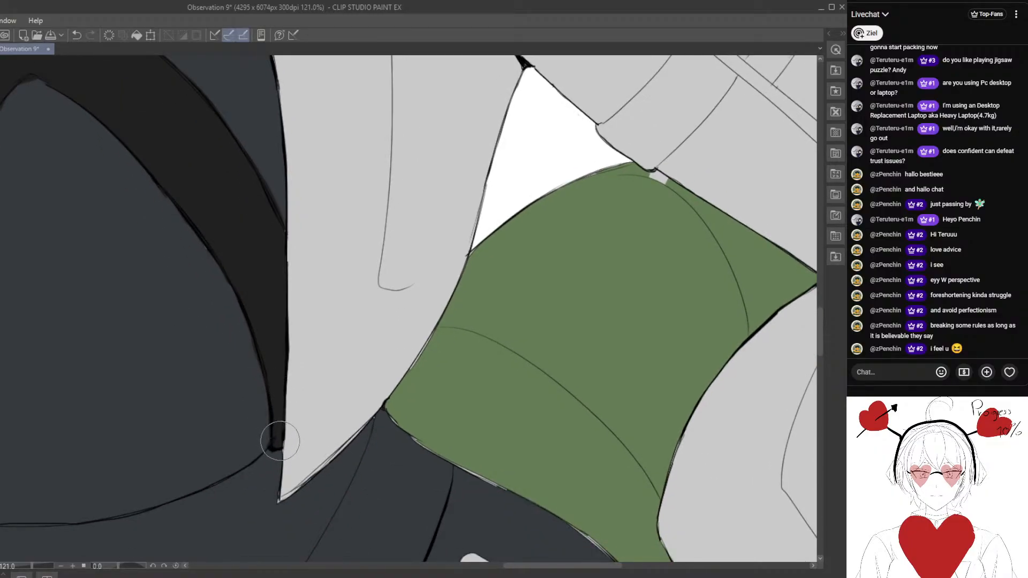
key(ctrl+0)
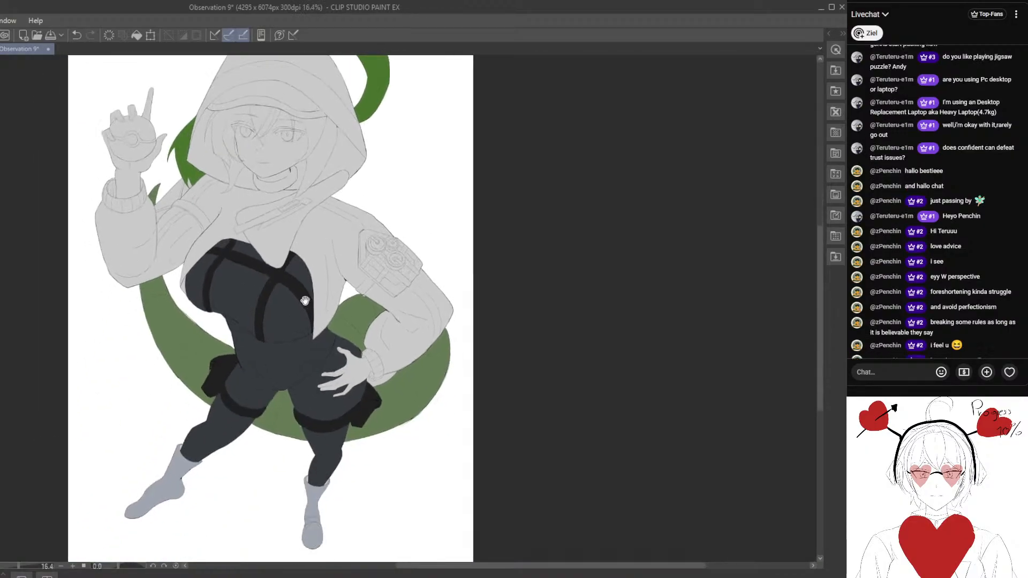
drag(305, 301, 327, 252)
drag(245, 395, 286, 343)
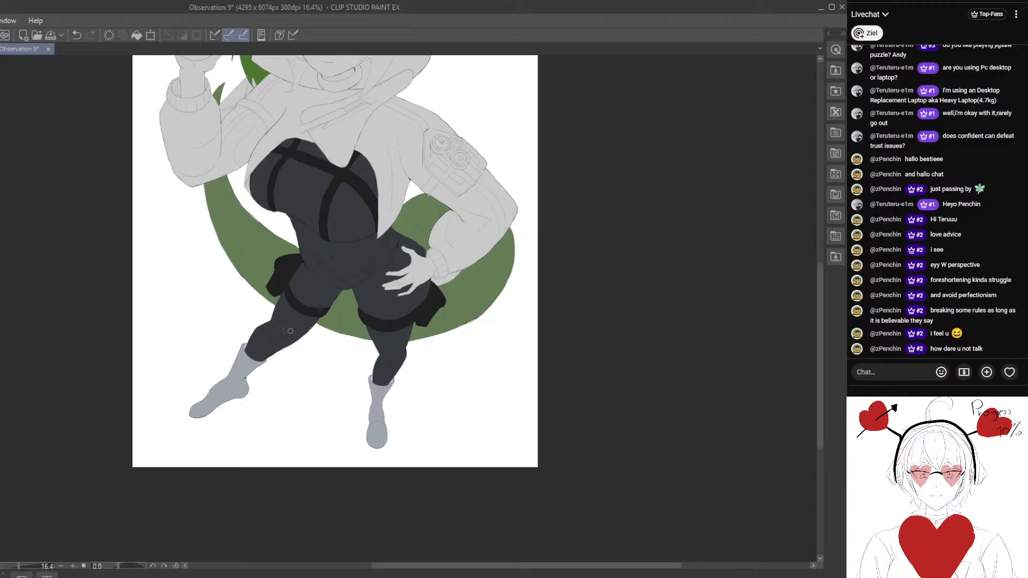
- Cover the light gaps at the crotch and along the inner edge of the character's right thigh in dark blue-grey
key(ctrl+alt+0)
drag(317, 381, 394, 327)
drag(277, 359, 351, 419)
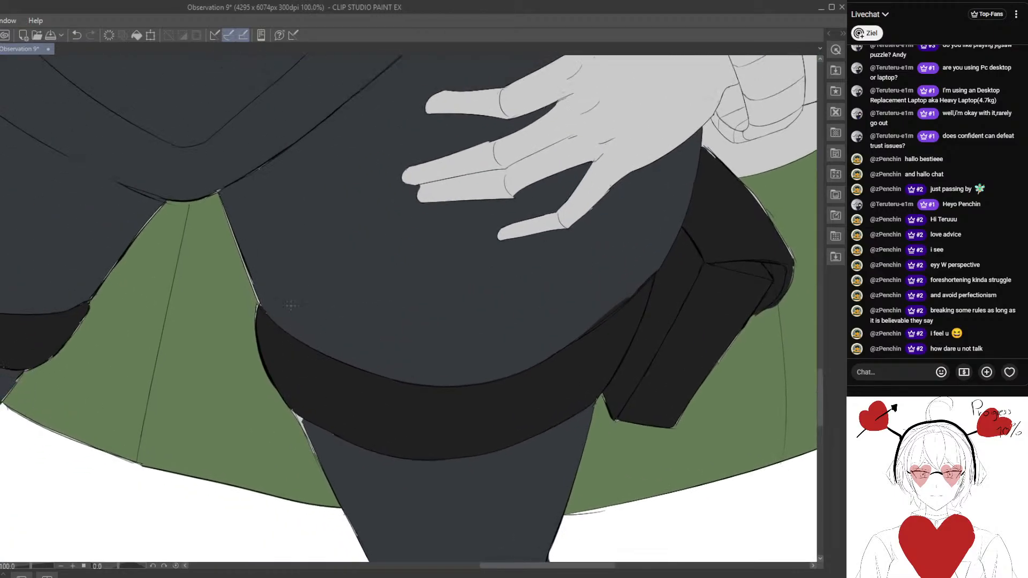
drag(274, 267, 305, 337)
scroll(220, 274, up, 3)
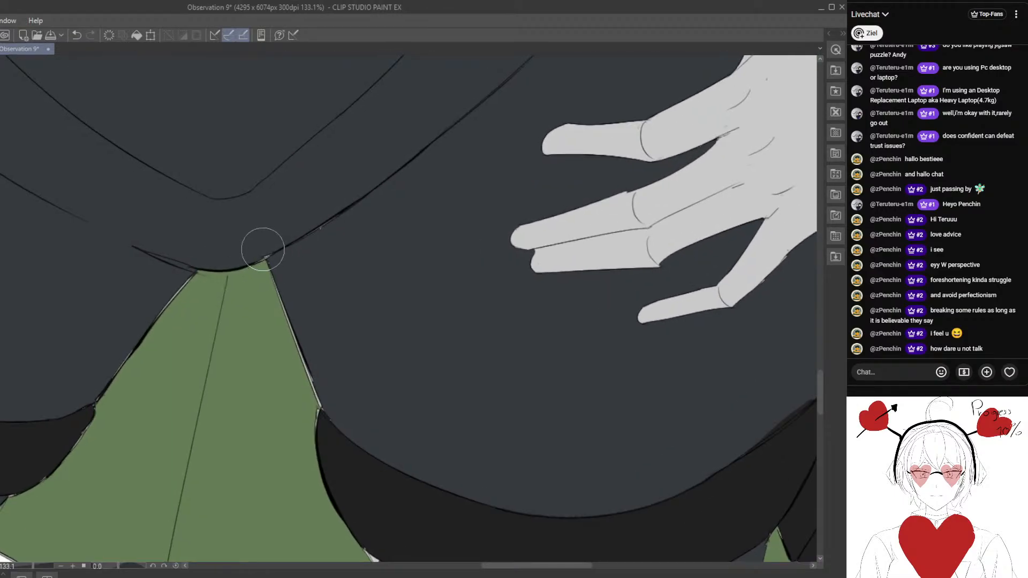
drag(278, 251, 257, 258)
key(ctrl+z)
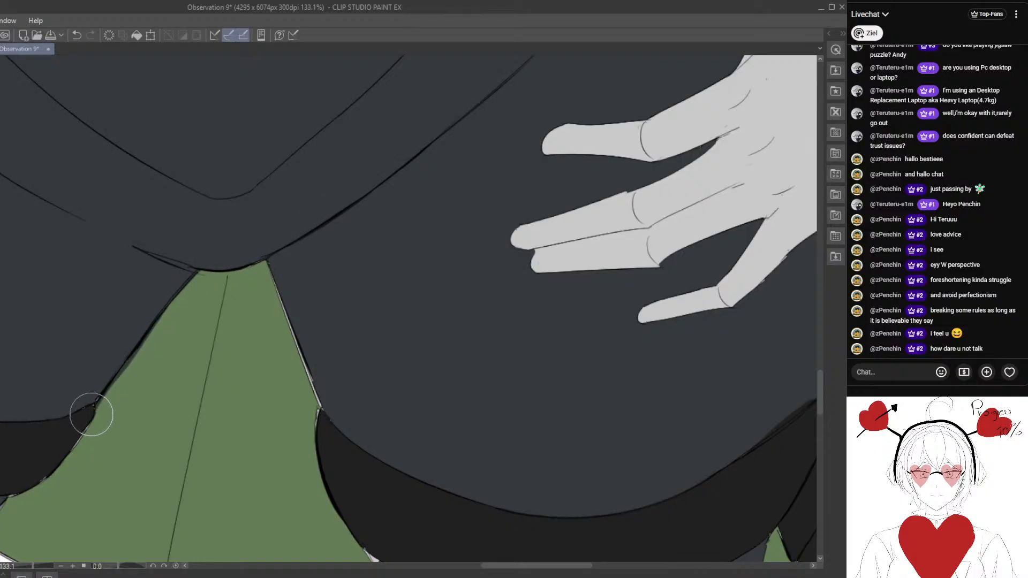
mouse_move(91, 409)
mouse_down()
mouse_move(230, 291)
mouse_move(148, 371)
mouse_move(124, 369)
mouse_up()
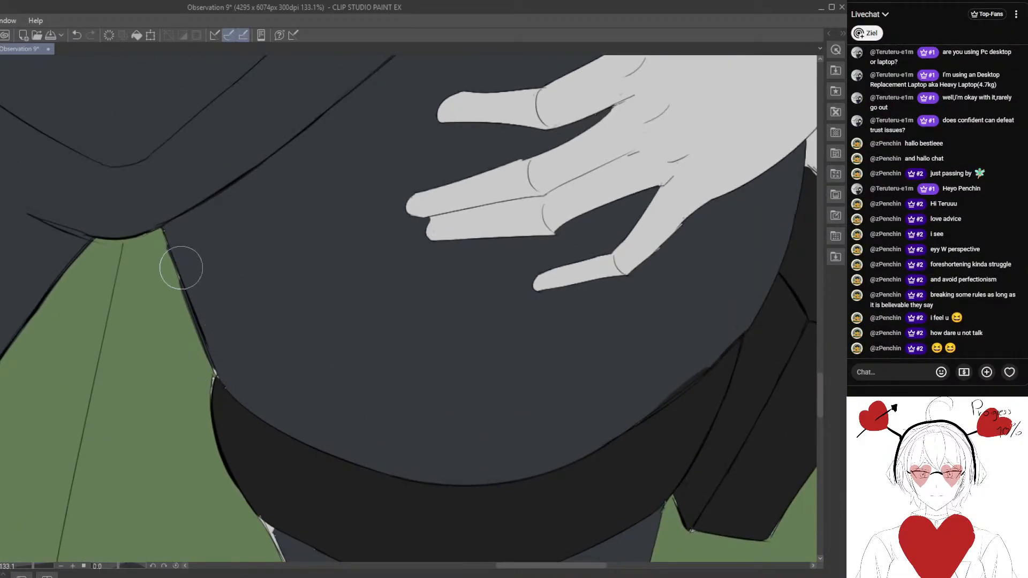
- Paint dark blue-grey over the light line along the inner edge of the character's left thigh, down to the thigh strap
drag(176, 274, 212, 365)
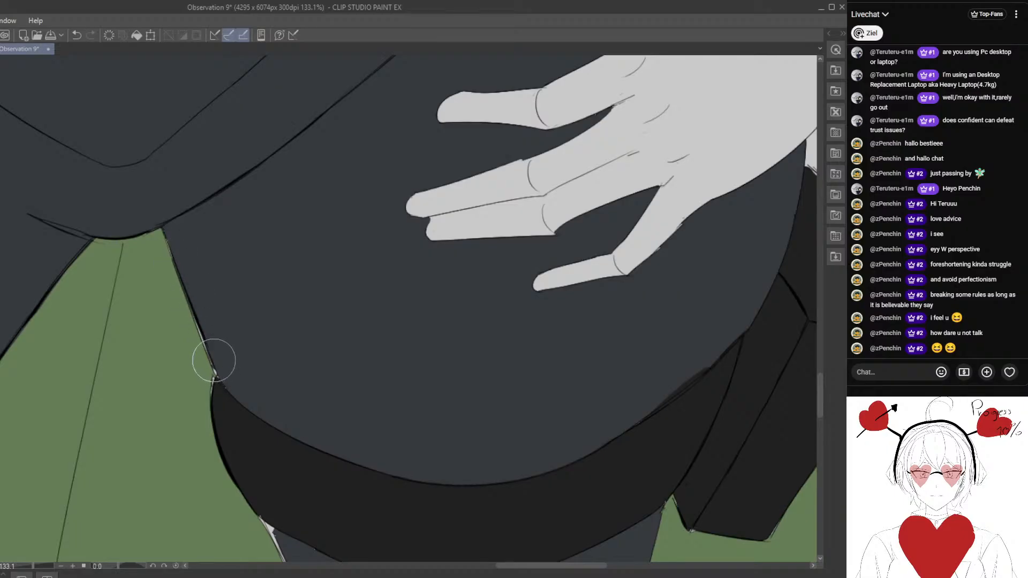
mouse_move(239, 368)
mouse_down()
mouse_move(236, 328)
mouse_move(219, 360)
mouse_up()
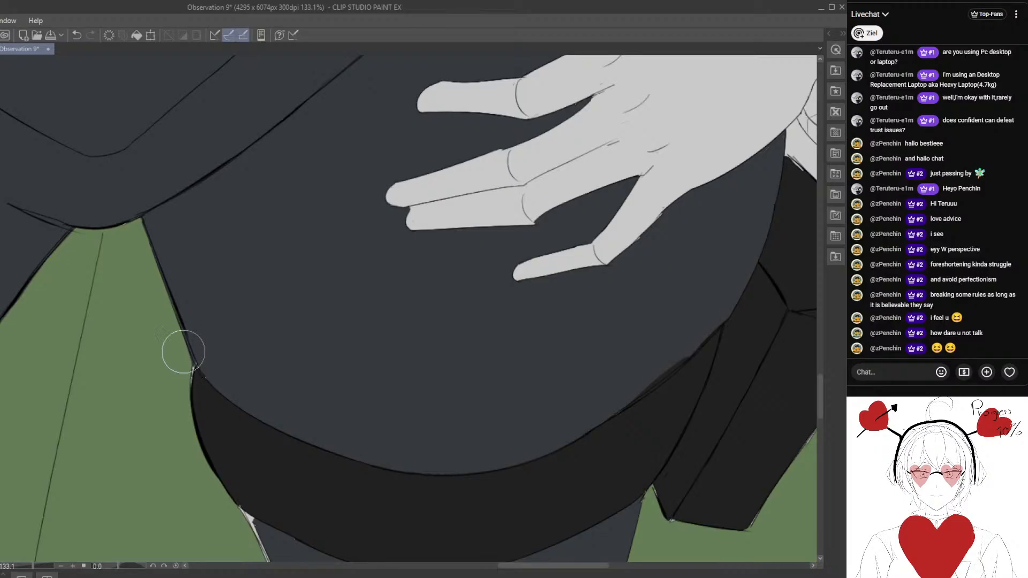
drag(194, 369, 224, 303)
scroll(261, 340, down, 2)
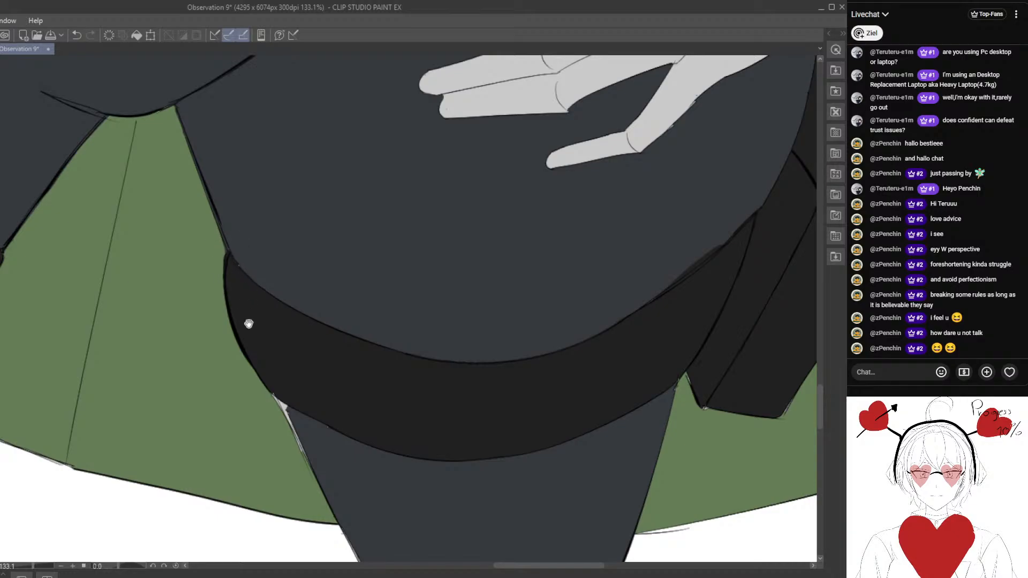
- Fill the light gaps along the upper outer edge of the pouch on the character's left hip with near-black
drag(330, 424, 223, 274)
drag(353, 290, 131, 360)
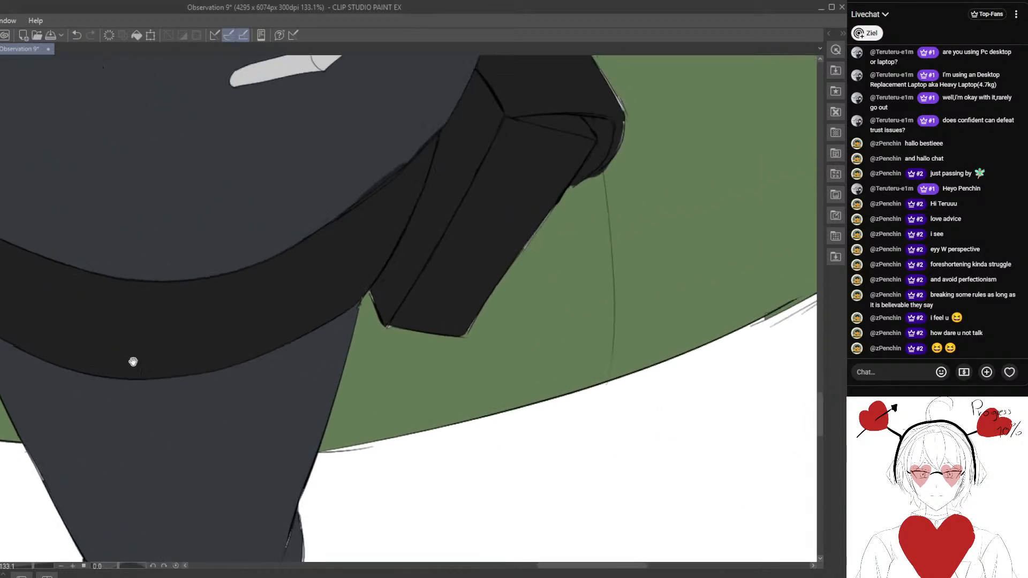
drag(422, 209, 234, 351)
drag(369, 182, 243, 307)
scroll(215, 268, up, 1)
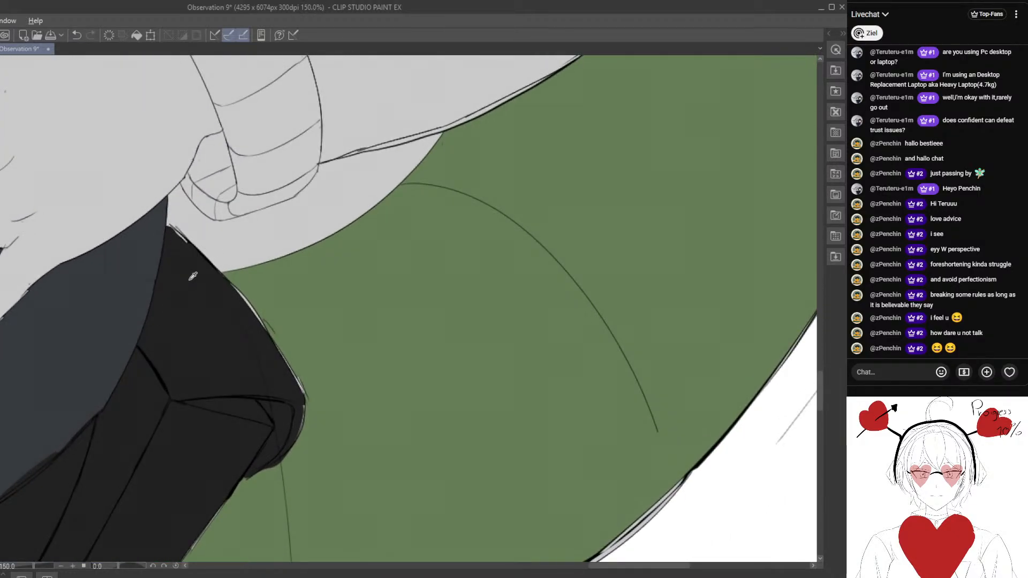
mouse_move(169, 229)
mouse_down()
mouse_move(283, 347)
mouse_move(303, 382)
mouse_move(295, 433)
mouse_move(302, 408)
mouse_up()
drag(231, 496, 266, 389)
mouse_move(248, 429)
mouse_down()
mouse_move(262, 378)
mouse_move(220, 451)
mouse_move(266, 379)
mouse_move(230, 462)
mouse_move(240, 435)
mouse_move(212, 476)
mouse_move(234, 418)
mouse_up()
- Touch up the lower outer edge and bottom corners of the same hip pouch in near-black
mouse_move(185, 504)
mouse_down()
mouse_move(234, 416)
mouse_move(203, 447)
mouse_move(277, 361)
mouse_up()
scroll(278, 362, up, 1)
scroll(278, 362, up, 1)
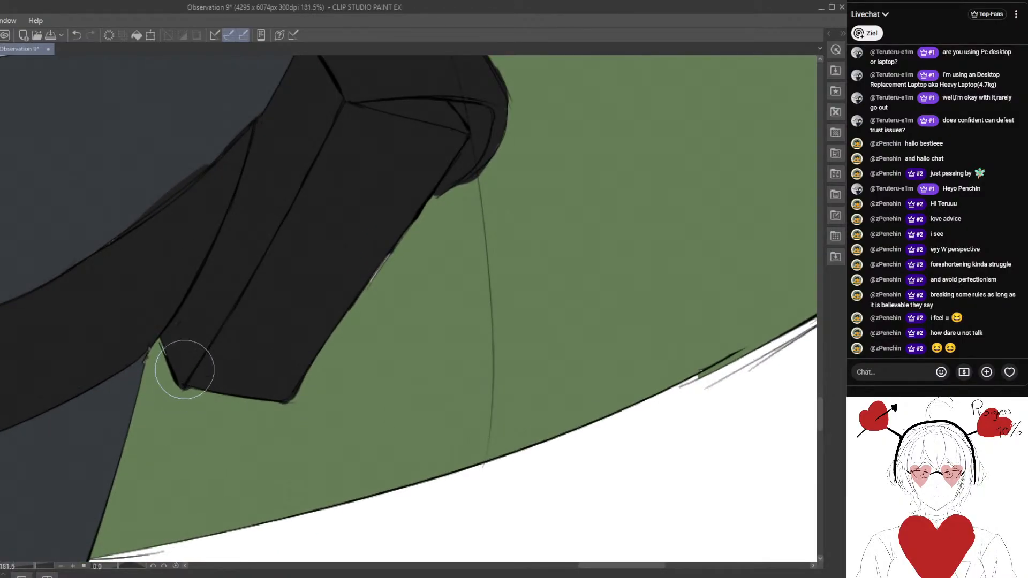
drag(215, 334, 110, 462)
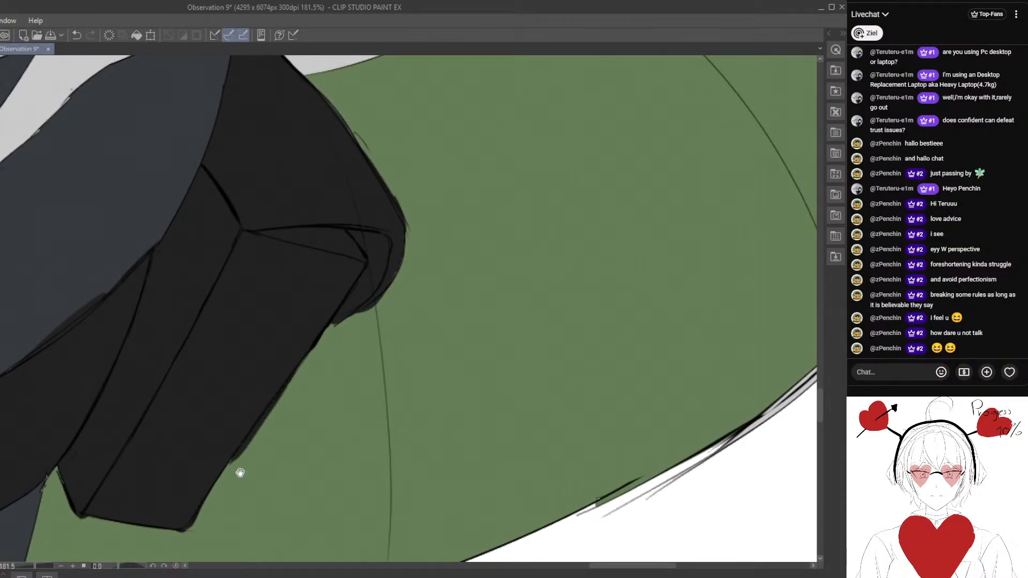
drag(239, 474, 260, 404)
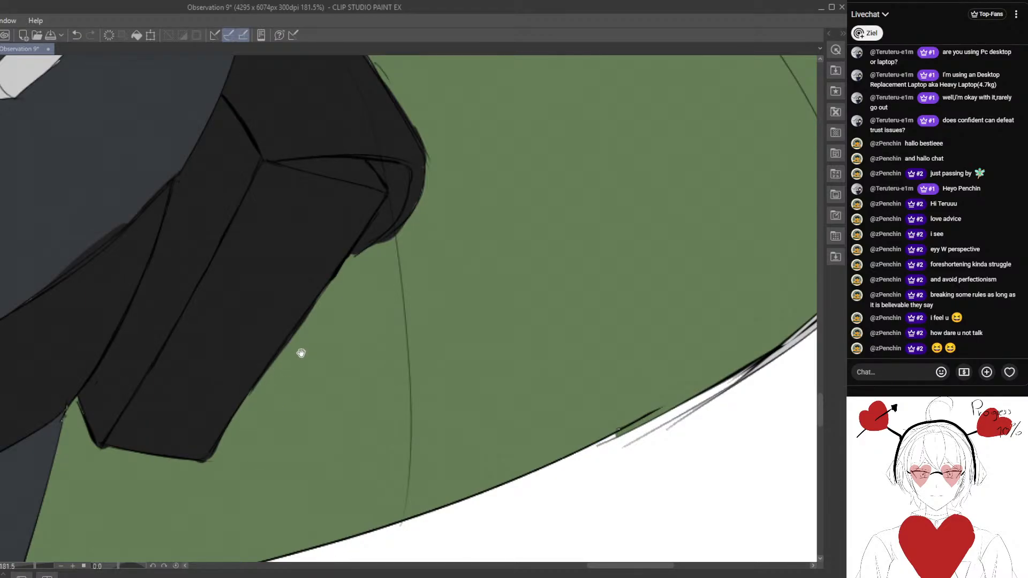
mouse_move(331, 282)
mouse_down()
mouse_move(252, 395)
mouse_move(309, 346)
mouse_up()
drag(361, 240, 343, 265)
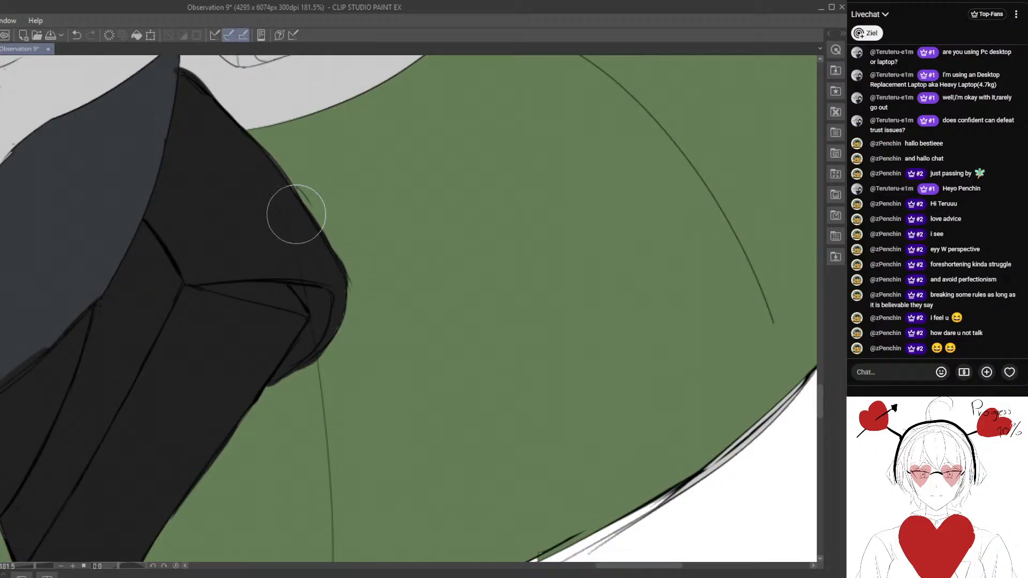
- Fill the light sliver beneath the strap on the character's left thigh with dark blue-grey
scroll(285, 221, down, 12)
mouse_move(198, 261)
mouse_down()
mouse_move(466, 314)
mouse_move(458, 249)
mouse_up()
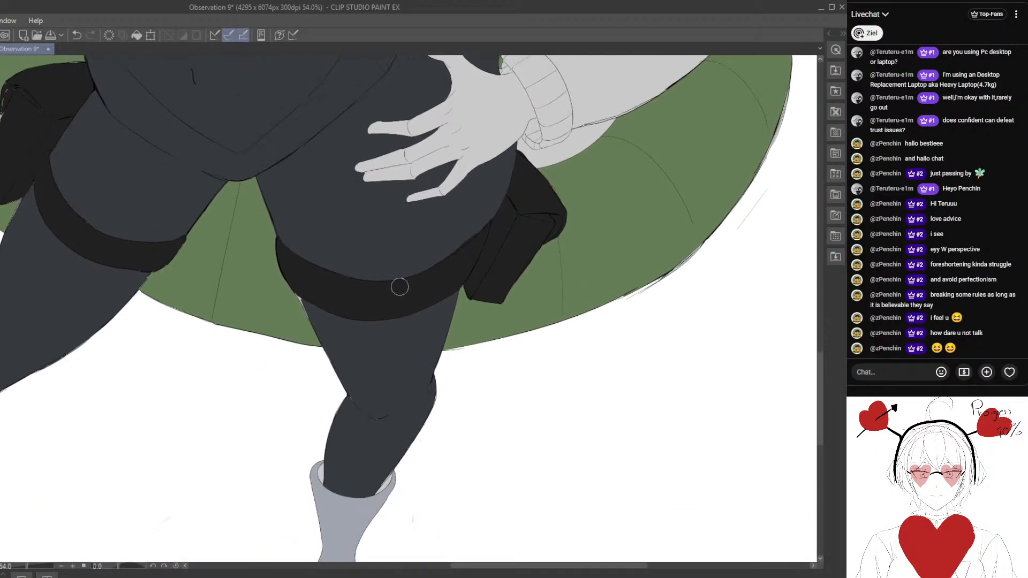
scroll(282, 349, up, 8)
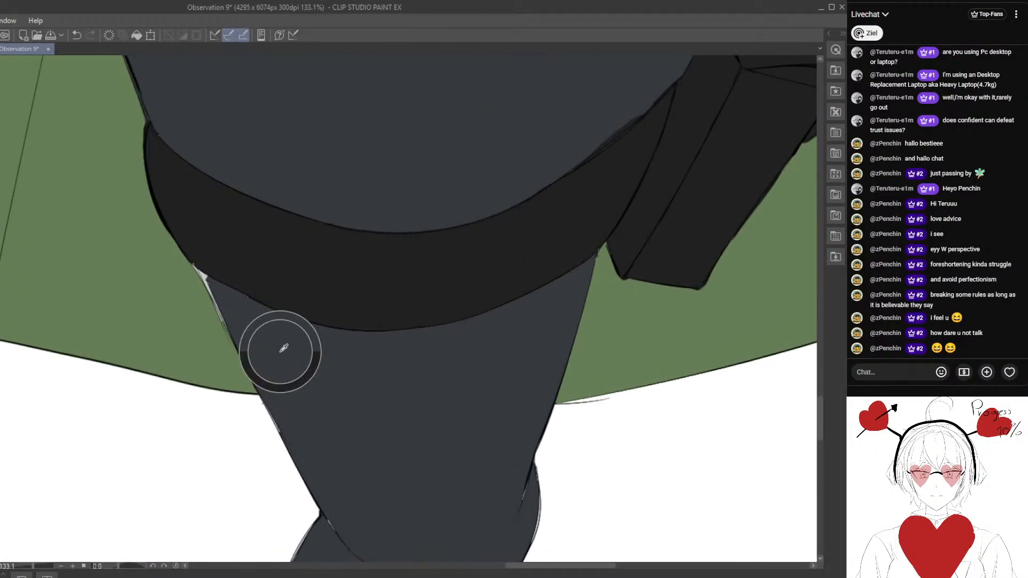
mouse_move(223, 315)
mouse_down()
mouse_move(194, 266)
mouse_move(228, 323)
mouse_move(194, 266)
mouse_move(271, 338)
mouse_up()
- Close the light gaps along the character's left knee and calf outlines with dark blue-grey
drag(368, 536, 313, 326)
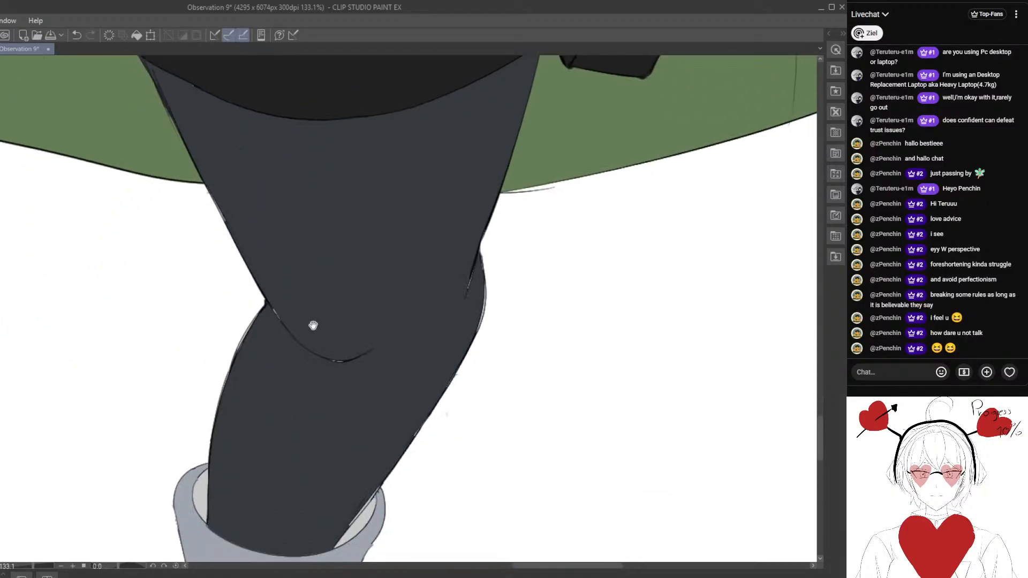
mouse_move(438, 300)
mouse_down()
mouse_move(352, 332)
mouse_move(385, 339)
mouse_move(383, 353)
mouse_move(394, 325)
mouse_move(392, 342)
mouse_up()
drag(195, 396, 305, 312)
mouse_move(301, 264)
mouse_down()
mouse_move(265, 295)
mouse_move(273, 287)
mouse_move(250, 392)
mouse_up()
mouse_move(264, 304)
mouse_down()
mouse_move(240, 388)
mouse_move(250, 351)
mouse_up()
scroll(327, 455, down, 2)
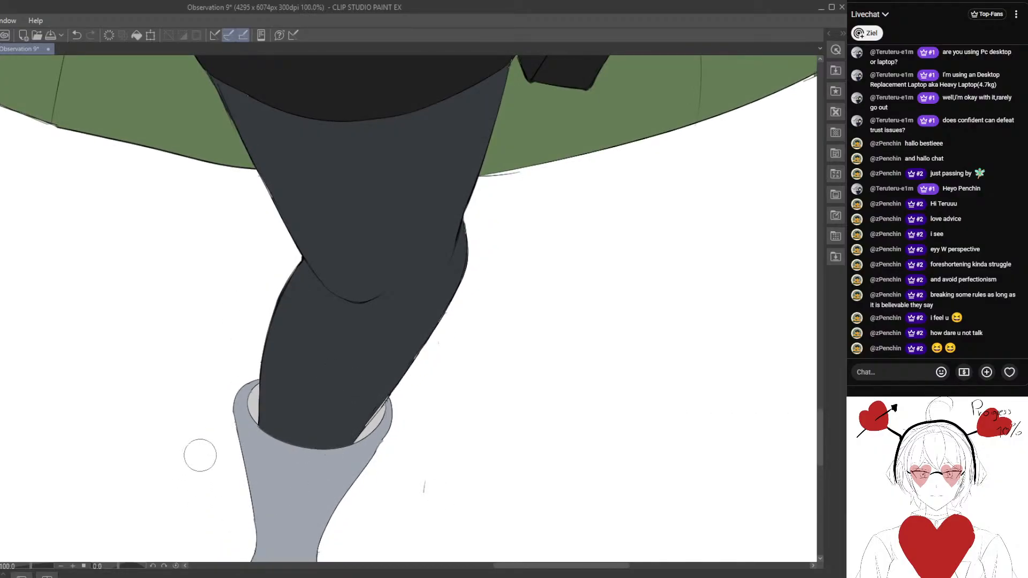
- Paint both light openings inside the top of the character's left boot in light blue-grey
scroll(199, 455, up, 2)
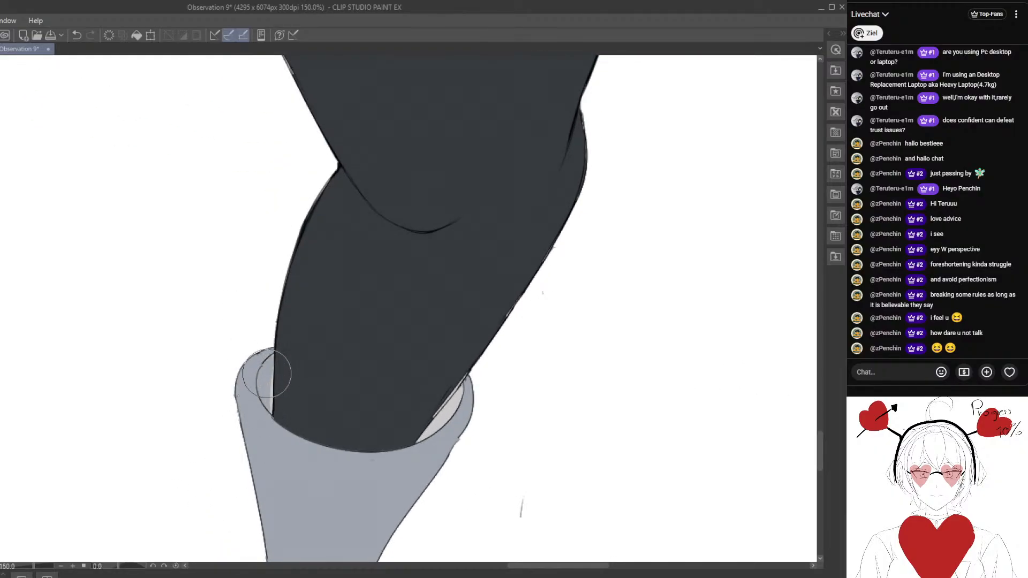
drag(267, 373, 270, 423)
drag(351, 428, 208, 355)
mouse_move(322, 333)
mouse_down()
mouse_move(296, 361)
mouse_move(316, 325)
mouse_move(281, 370)
mouse_move(303, 322)
mouse_move(287, 379)
mouse_up()
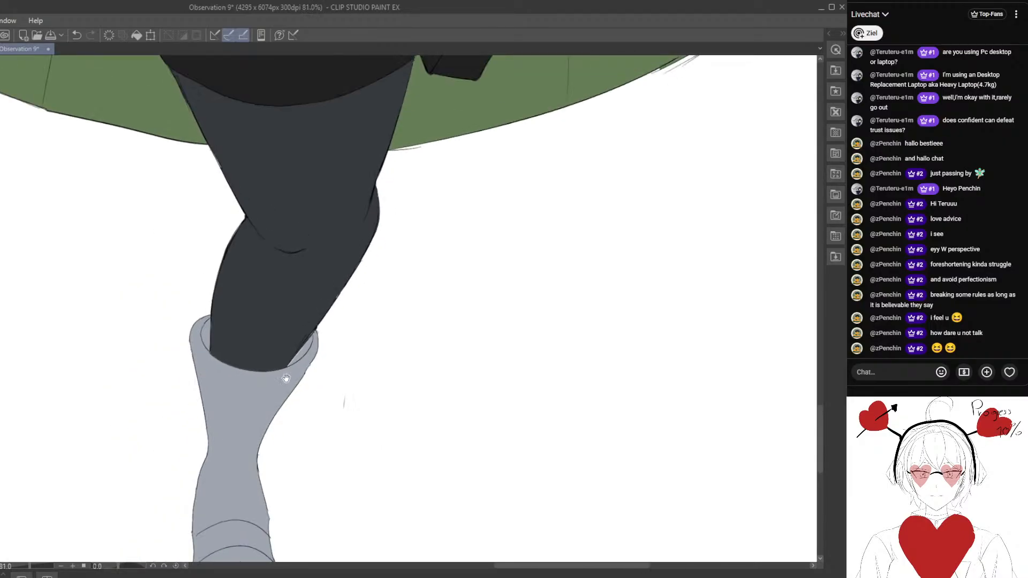
- Cover the light gaps along the outlines of the character's right knee and calf in dark blue-grey
drag(234, 495, 291, 317)
drag(264, 232, 281, 359)
scroll(316, 283, down, 5)
drag(198, 295, 316, 399)
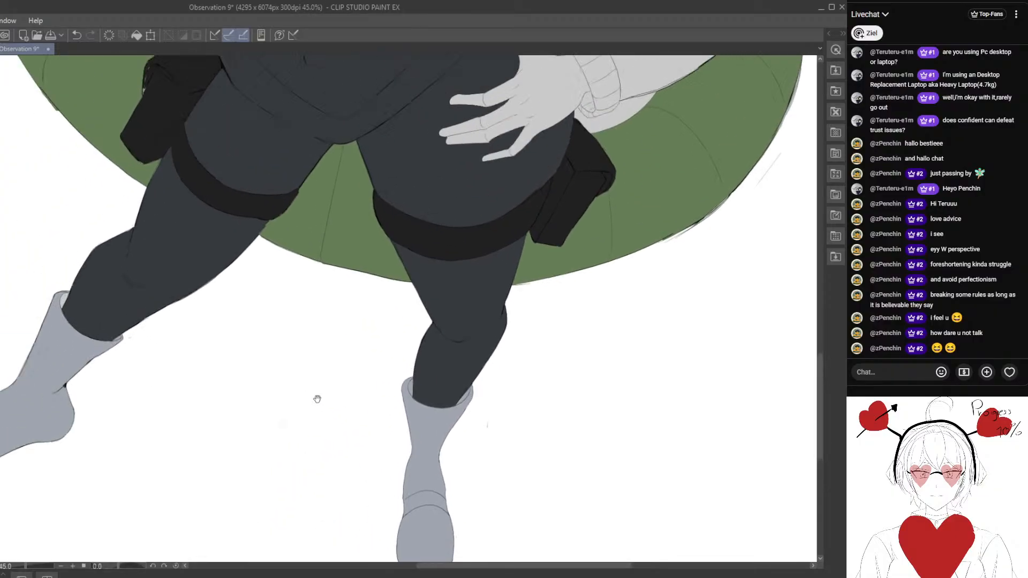
drag(126, 399, 322, 398)
scroll(296, 374, up, 2)
scroll(296, 356, up, 3)
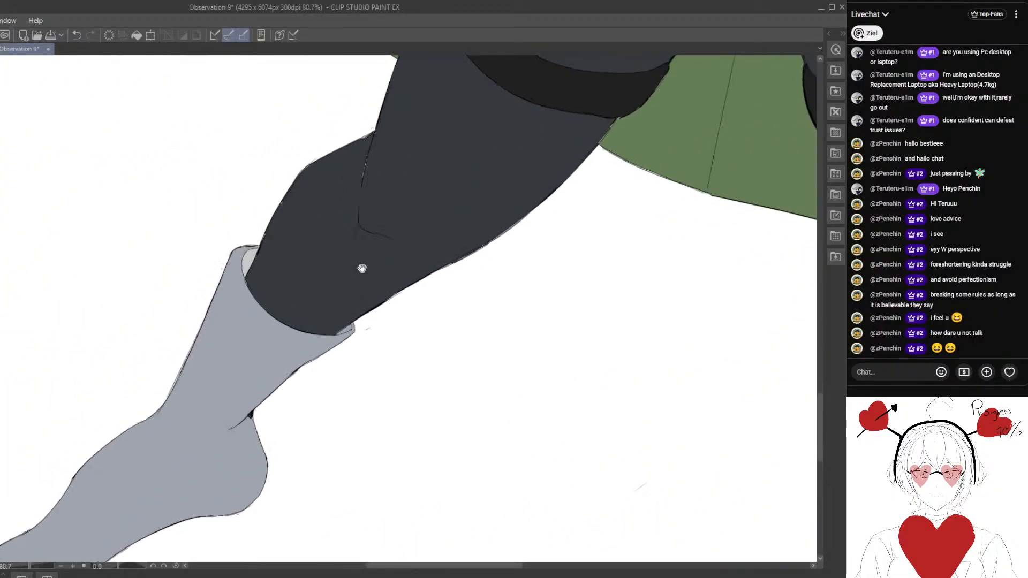
scroll(303, 303, up, 1)
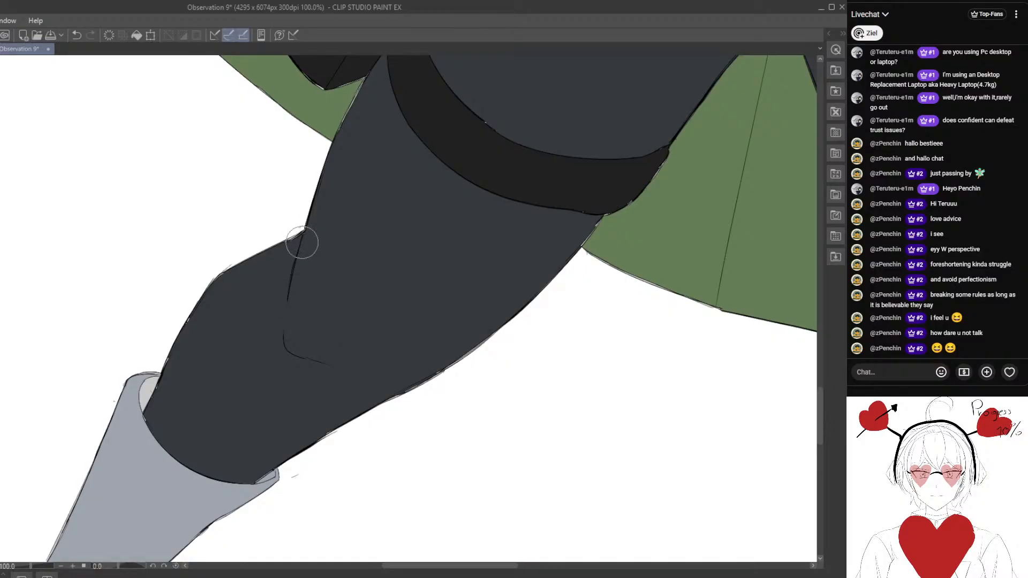
drag(185, 322, 221, 309)
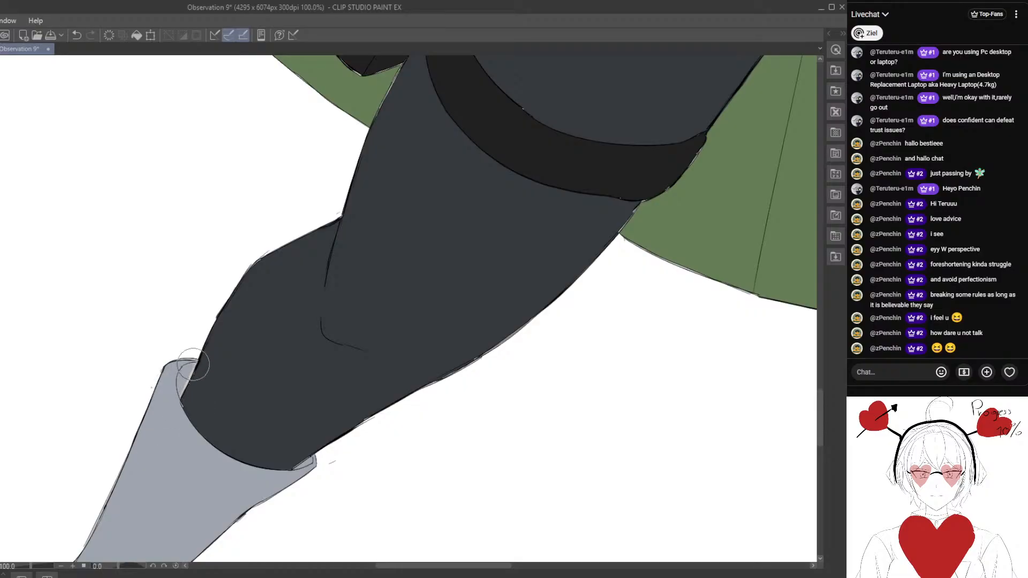
- Paint the light openings inside the top of the character's right boot in light blue-grey
drag(184, 474, 188, 347)
scroll(243, 345, up, 3)
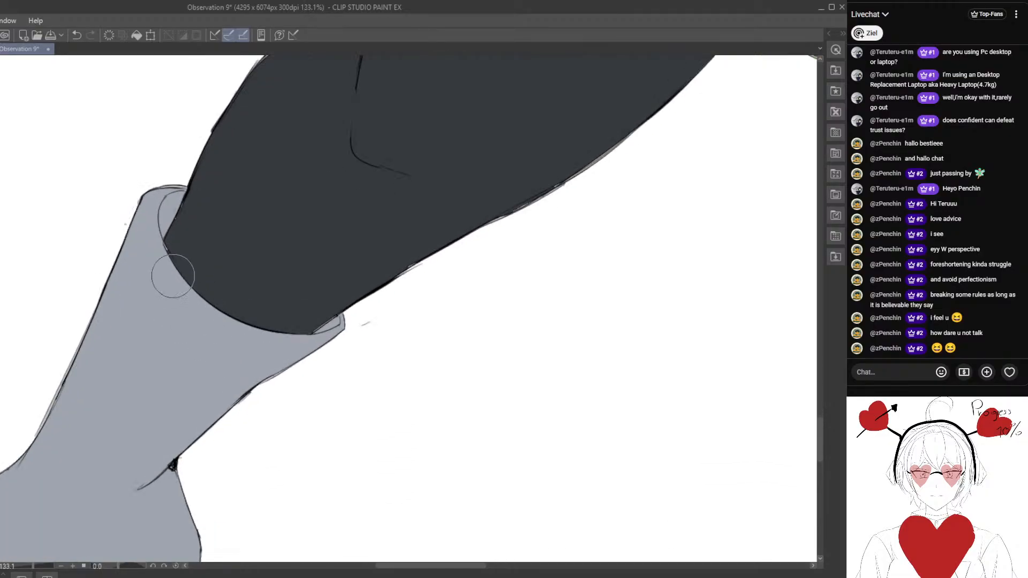
scroll(174, 291, down, 5)
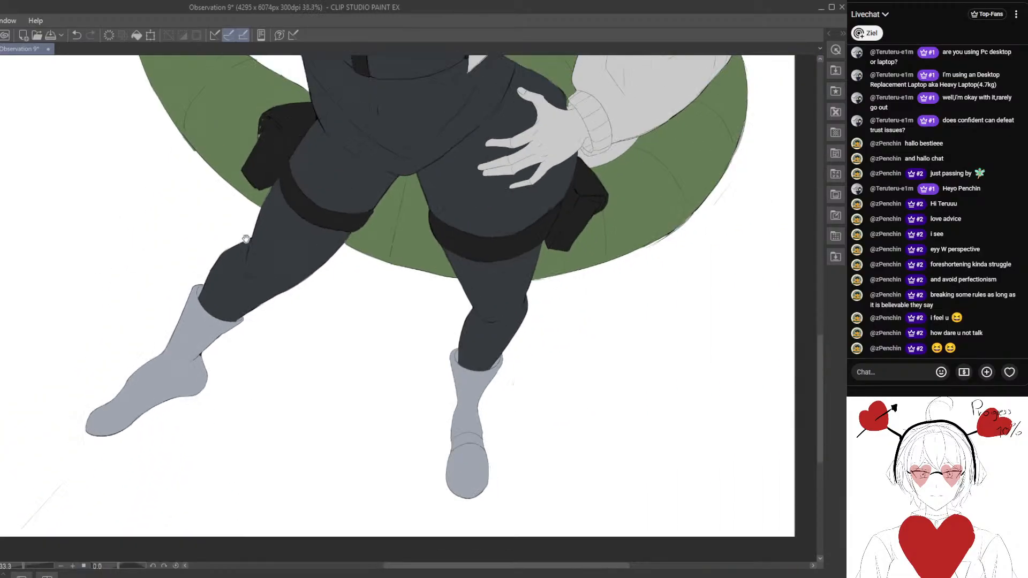
- Fill the jacket's raised right sleeve, upper arm and shoulder area with off-white
scroll(191, 420, down, 3)
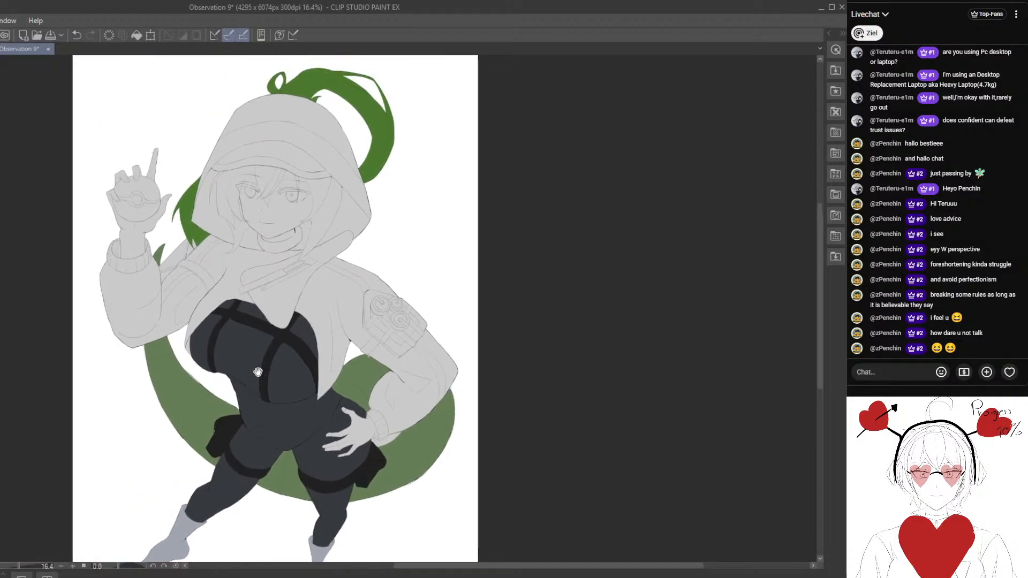
scroll(229, 434, down, 3)
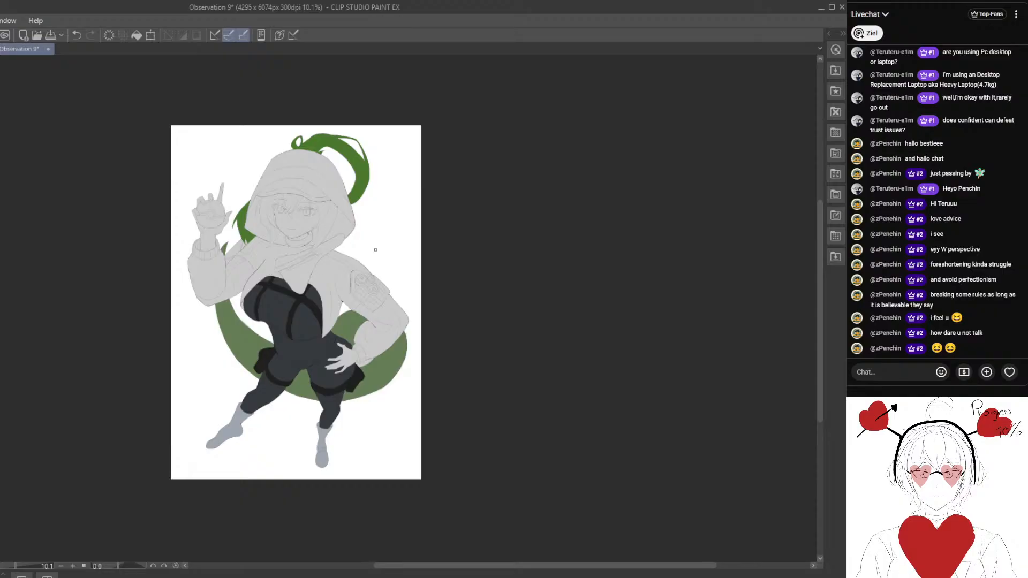
scroll(375, 250, up, 2)
drag(376, 249, 416, 332)
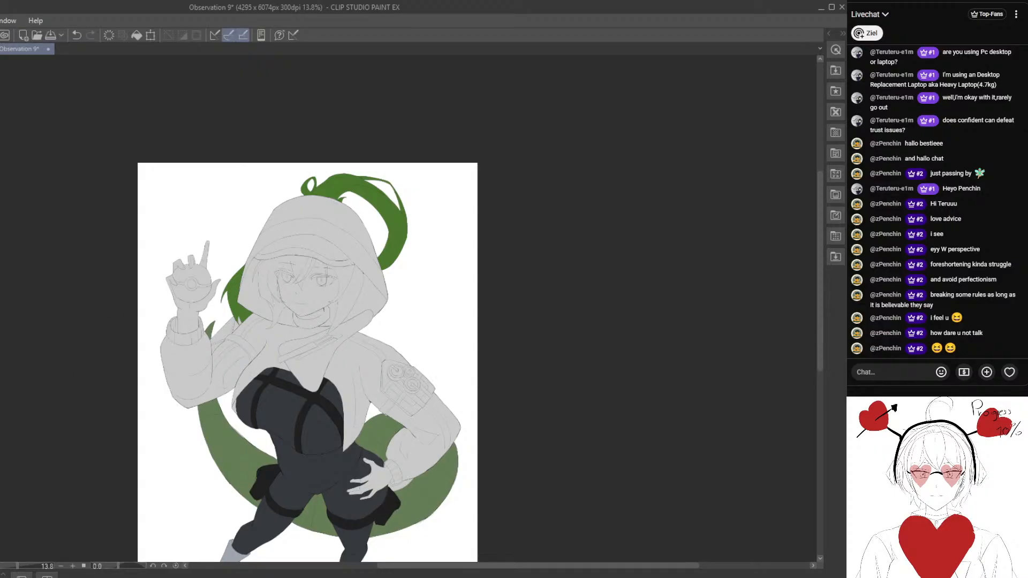
scroll(241, 343, up, 2)
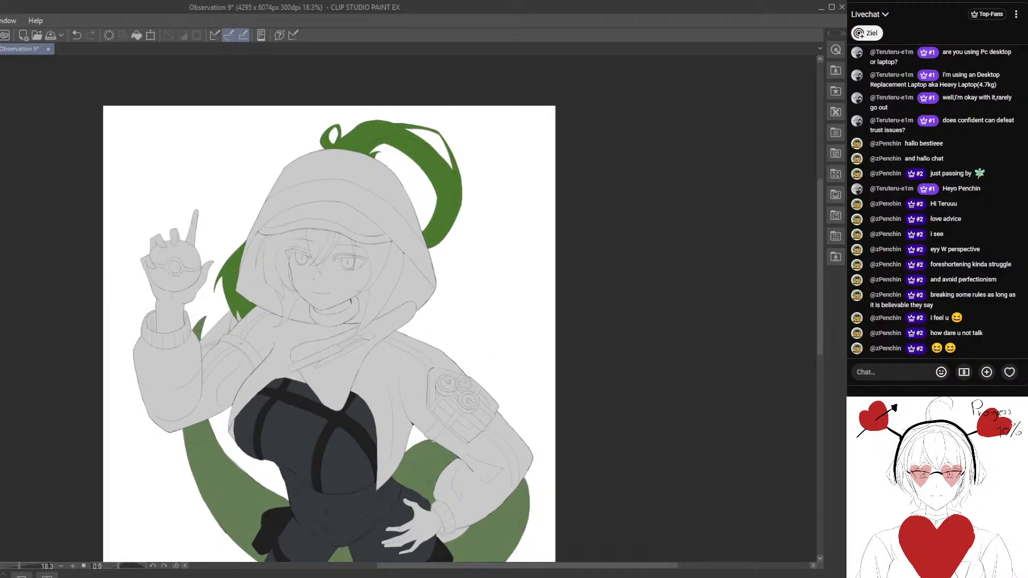
scroll(215, 384, up, 2)
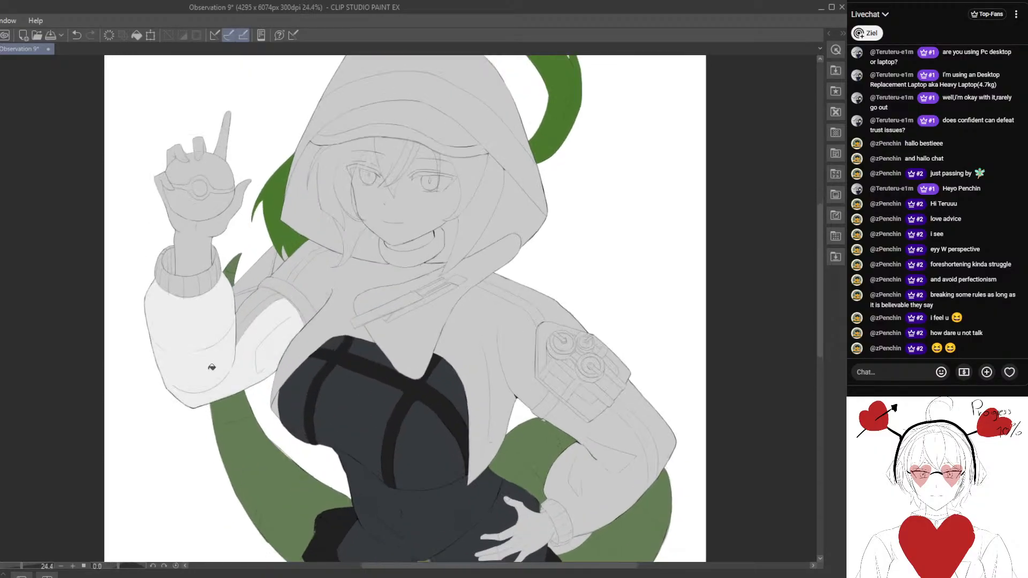
click(264, 312)
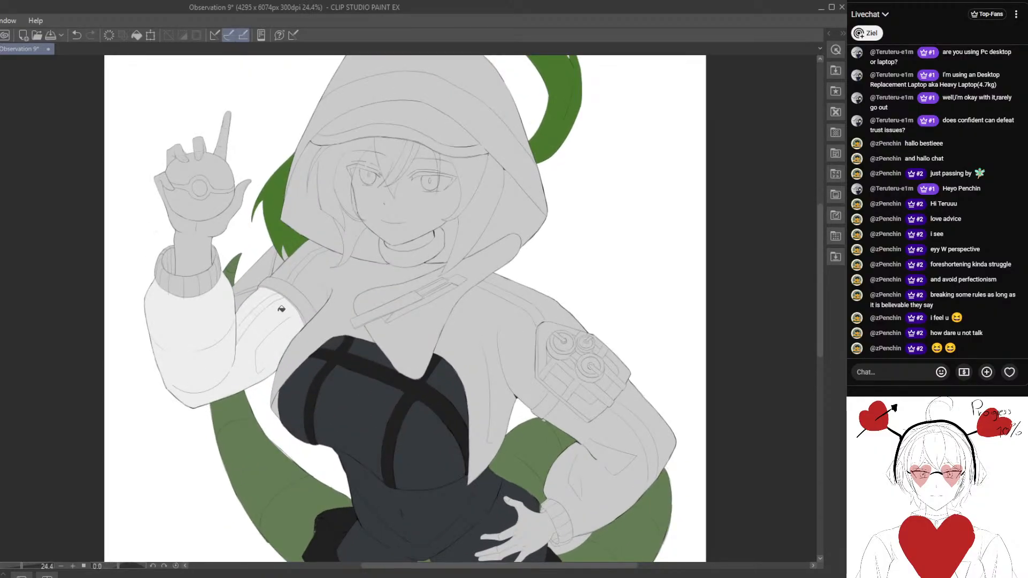
click(310, 283)
- Fill the jacket's left front panel, left shoulder and whole left sleeve with off-white
drag(511, 364, 345, 301)
click(340, 300)
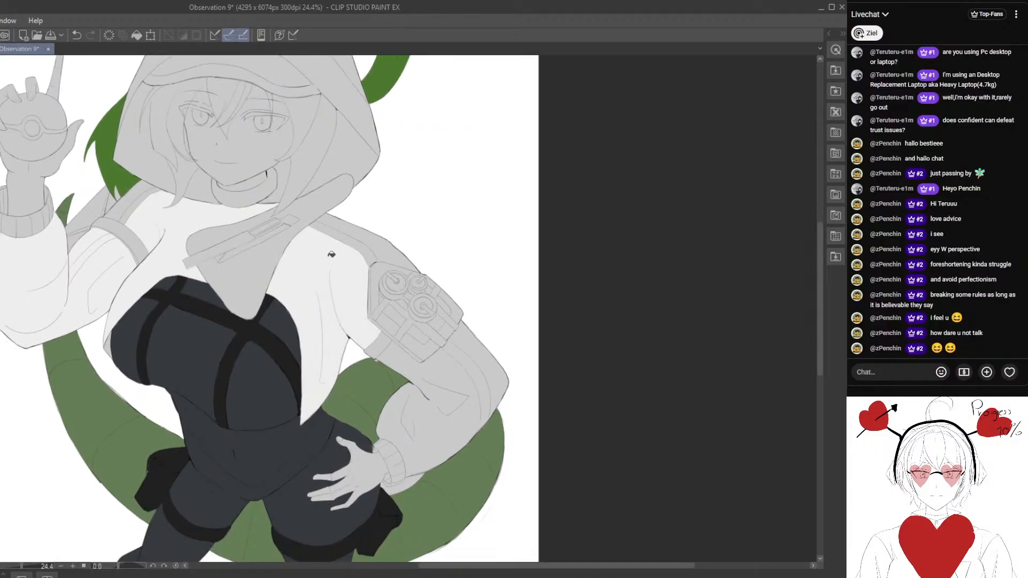
click(355, 237)
drag(417, 351, 307, 314)
click(308, 392)
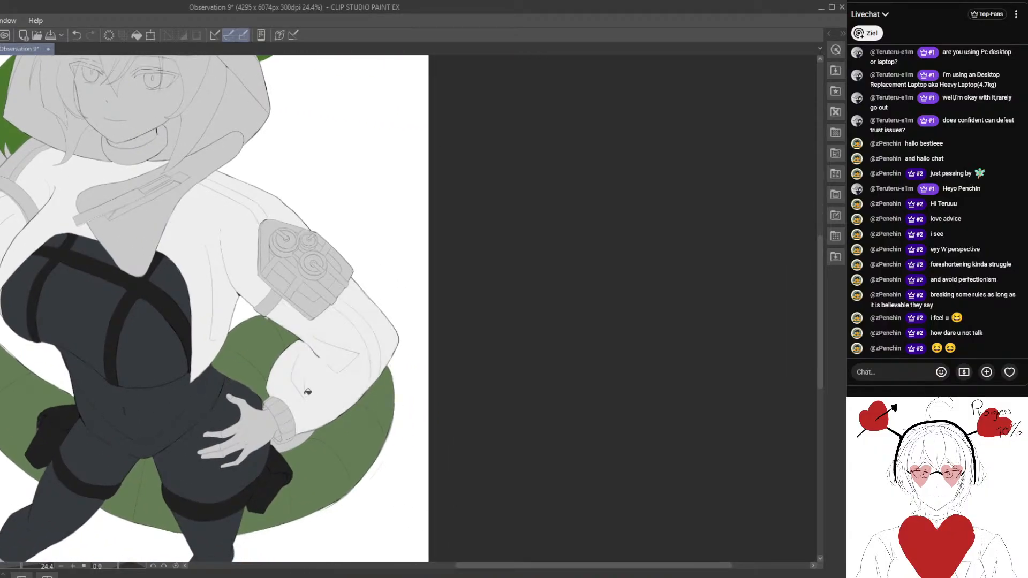
- Fill the ribbed cuff of the jacket's left sleeve, at the hand on the hip, with off-white
drag(290, 430, 291, 333)
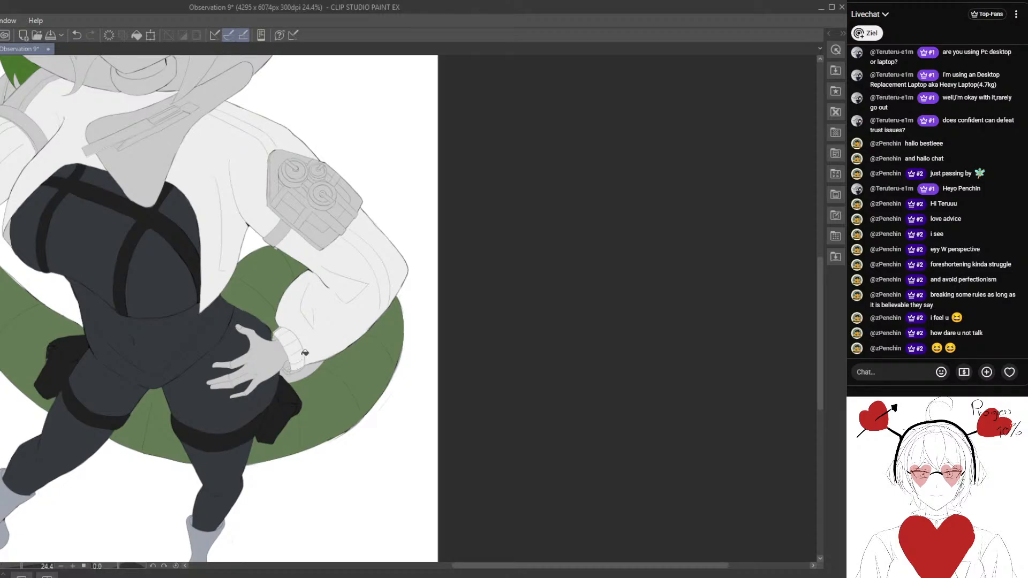
scroll(305, 353, up, 6)
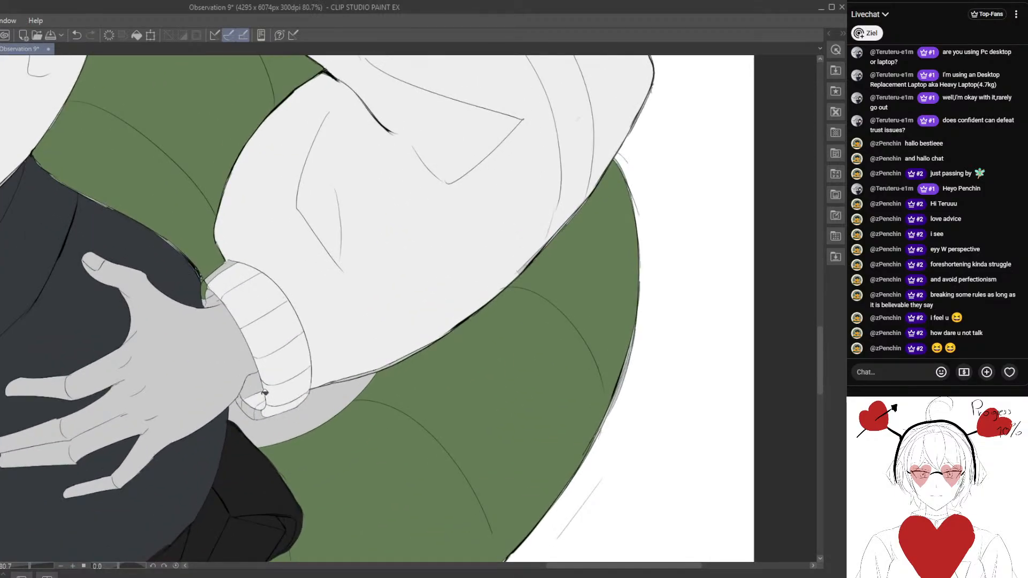
scroll(267, 409, down, 5)
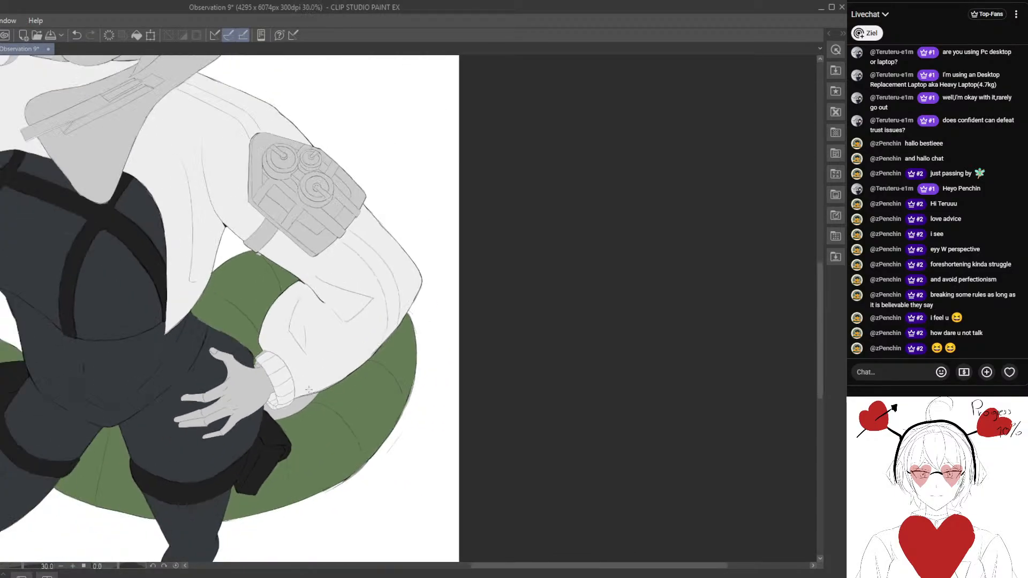
scroll(298, 404, up, 3)
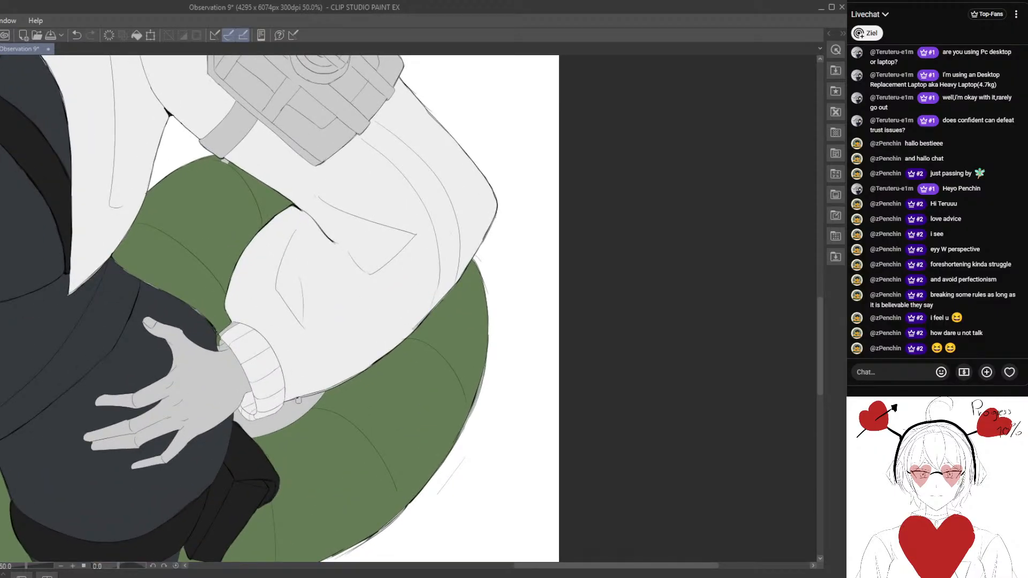
key(ctrl+t)
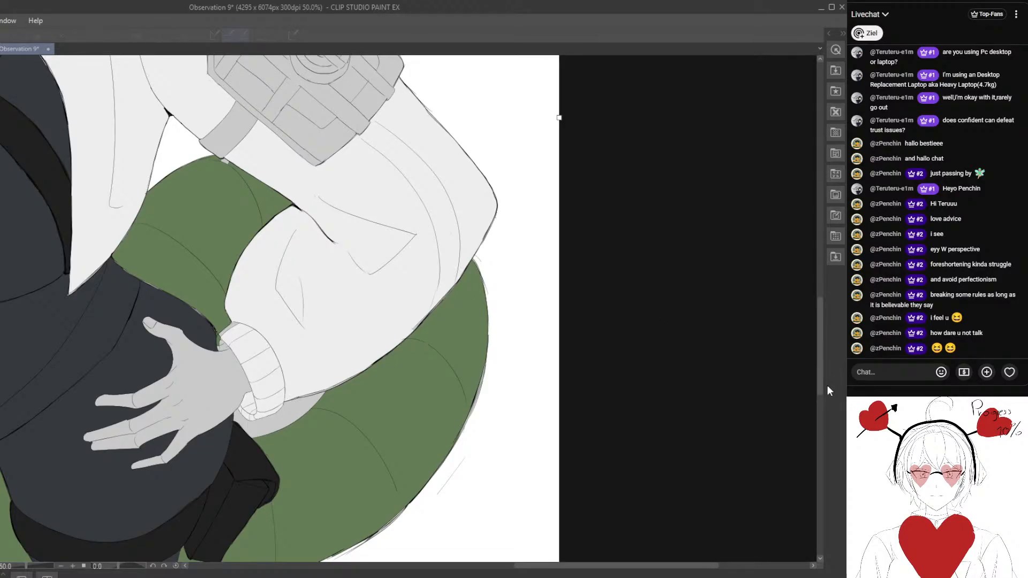
key(Escape)
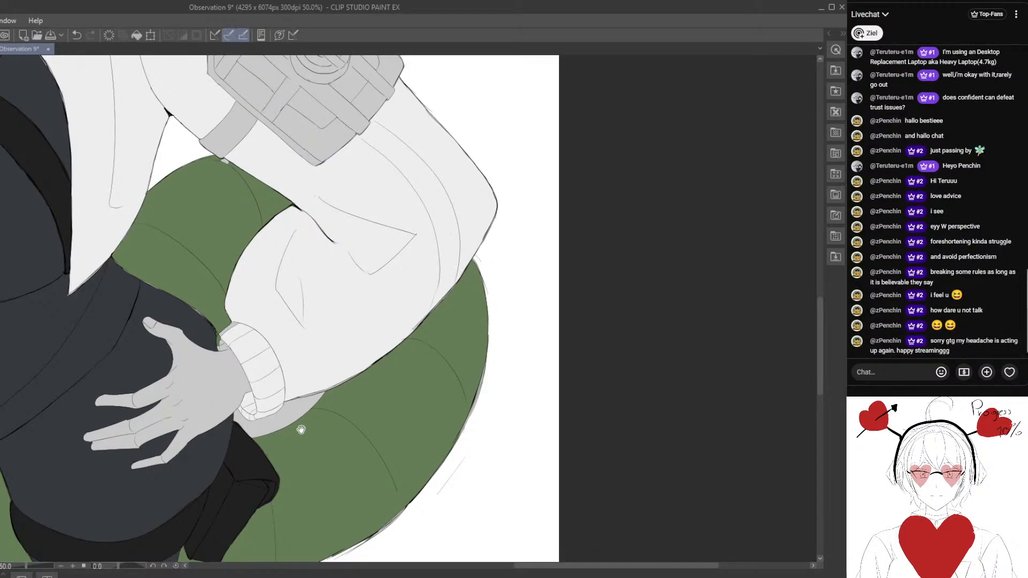
- Replace the stray grey in the gap between the left cuff and the green tail with white
drag(301, 429, 323, 342)
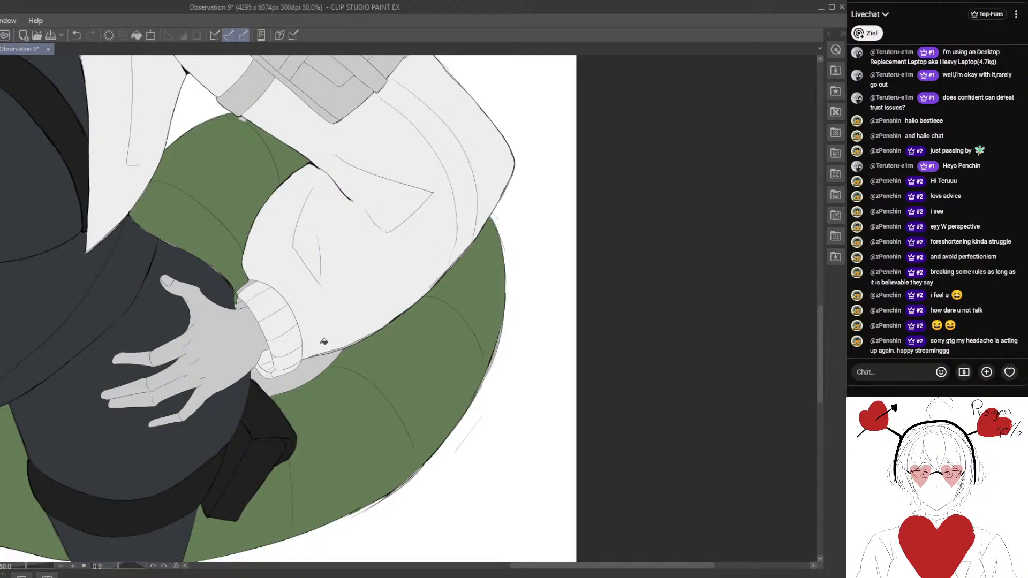
drag(241, 321, 228, 261)
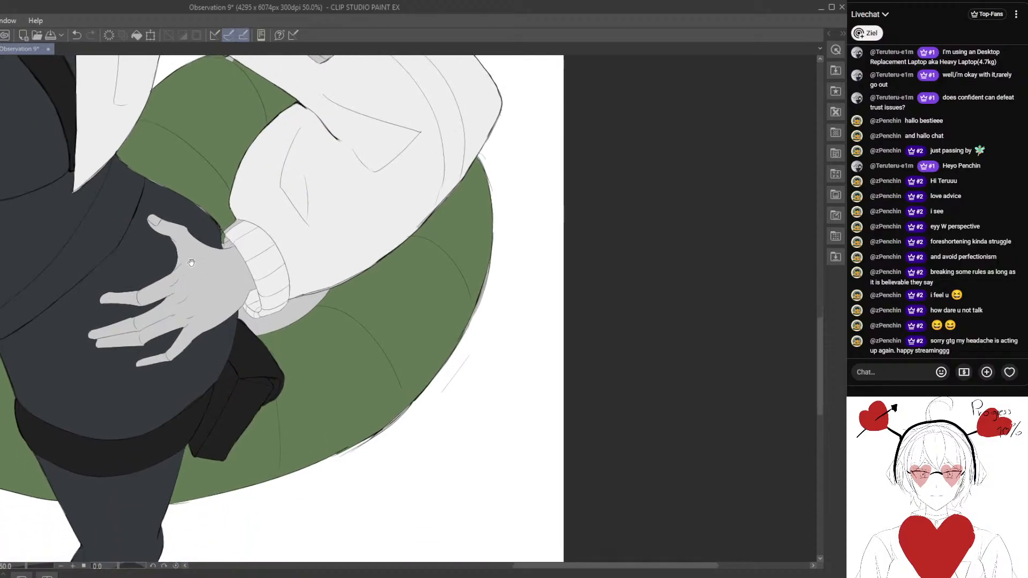
drag(129, 272, 310, 347)
drag(310, 347, 255, 357)
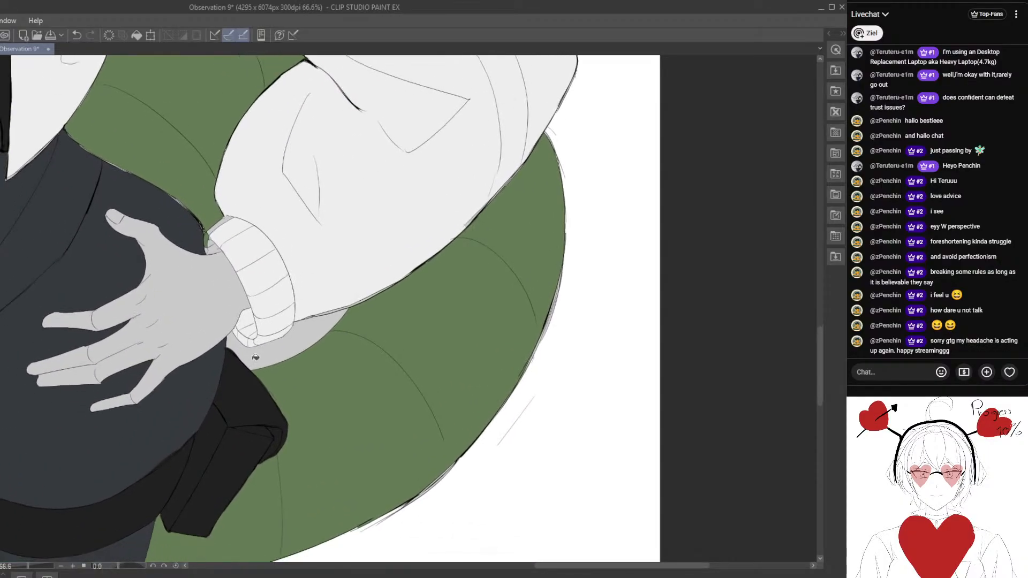
scroll(278, 353, down, 4)
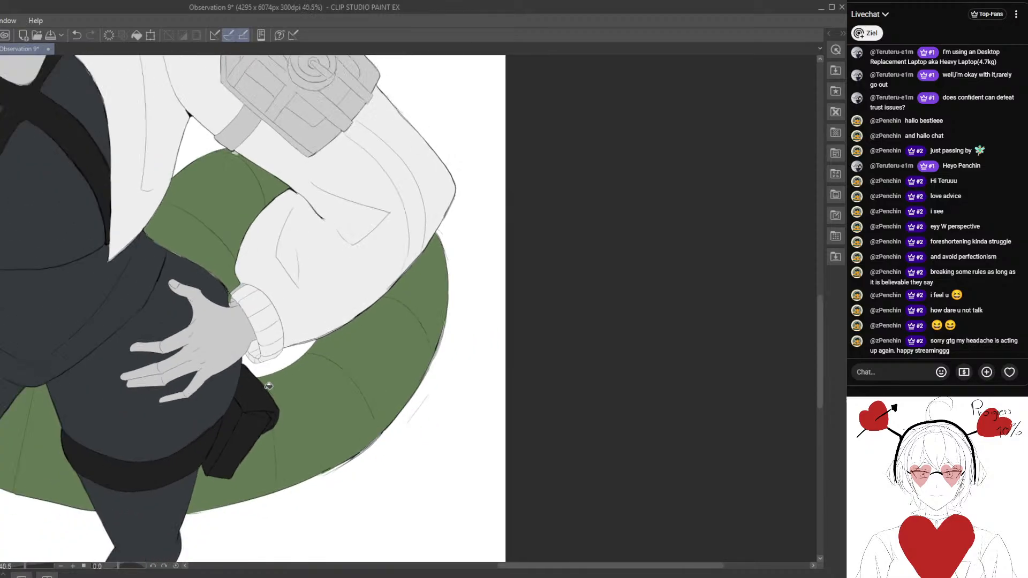
scroll(323, 334, down, 5)
drag(268, 329, 338, 354)
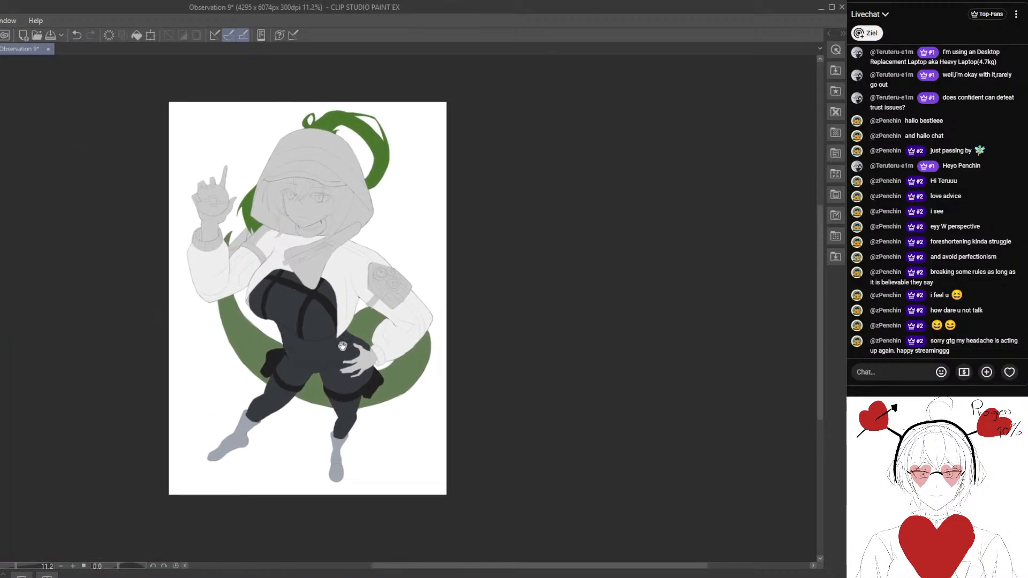
drag(313, 289, 313, 307)
scroll(305, 357, up, 3)
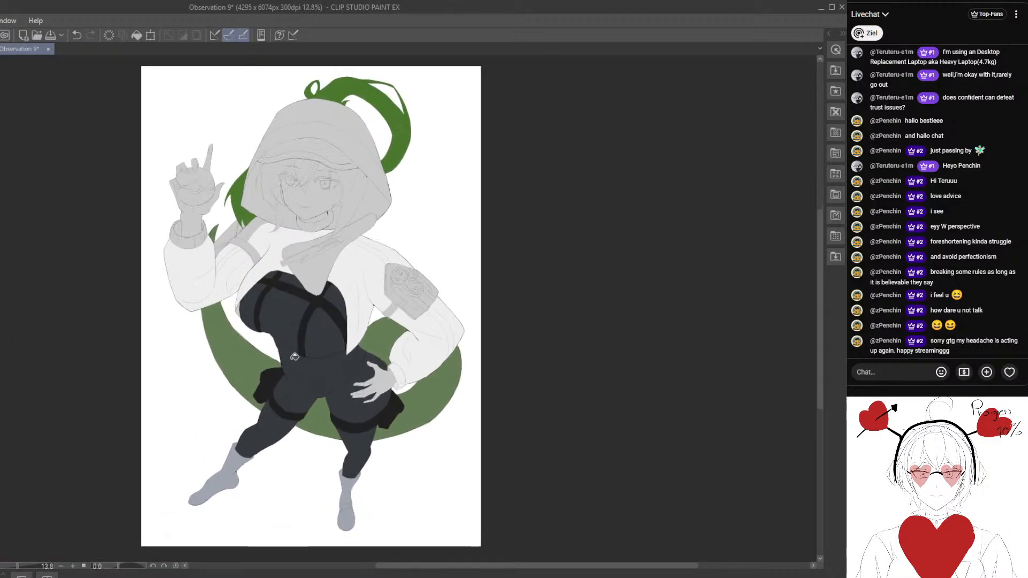
scroll(261, 405, down, 4)
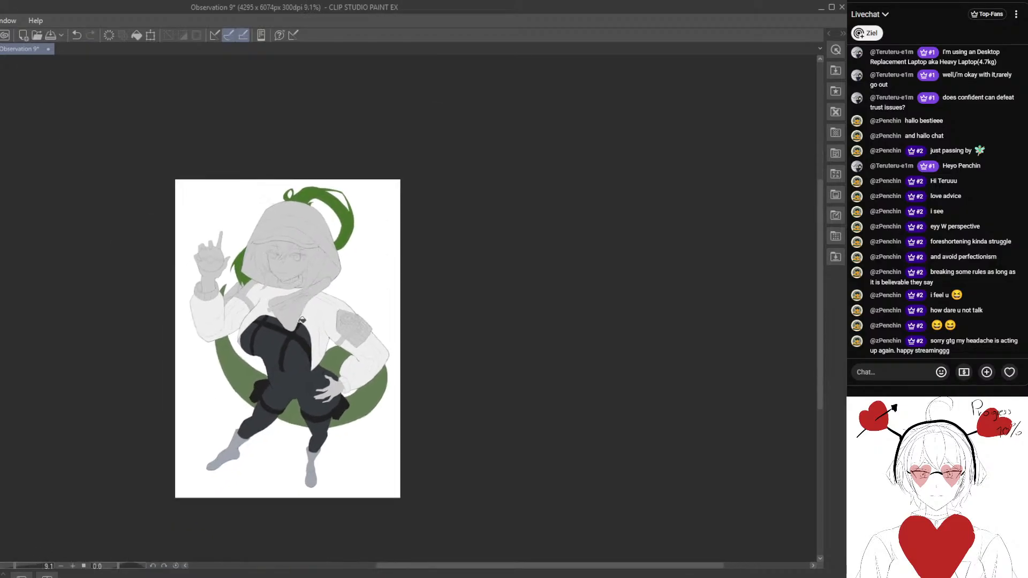
scroll(336, 319, up, 4)
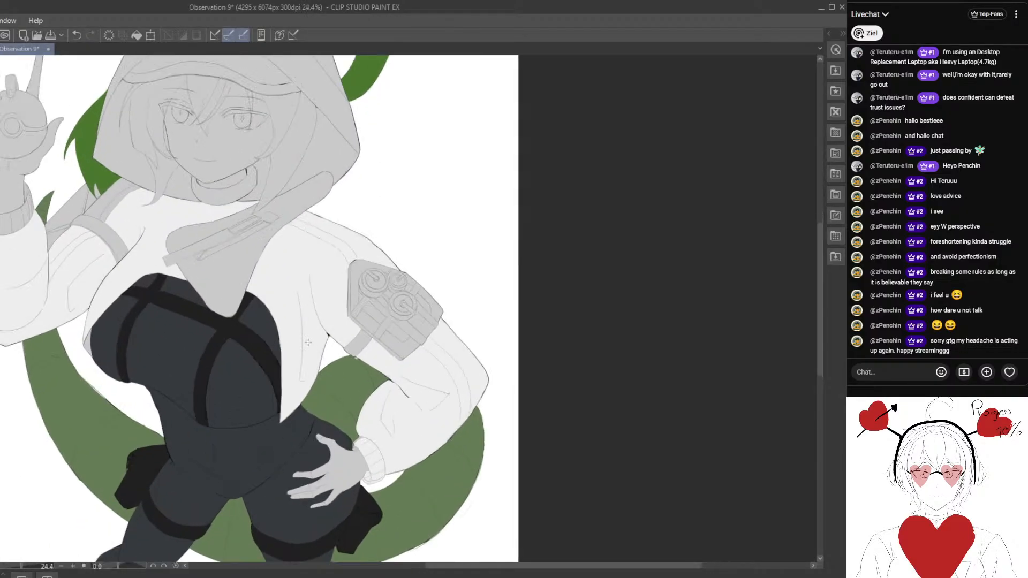
- Paint the upper edge and small inner fold of the left cuff beside the thumb in off-white
mouse_move(315, 364)
mouse_down()
mouse_move(262, 364)
mouse_move(294, 365)
mouse_up()
alt+click(266, 334)
scroll(306, 384, up, 2)
mouse_move(326, 431)
mouse_down()
mouse_move(274, 332)
mouse_move(302, 416)
mouse_move(295, 302)
mouse_up()
drag(235, 317, 283, 397)
scroll(295, 358, up, 4)
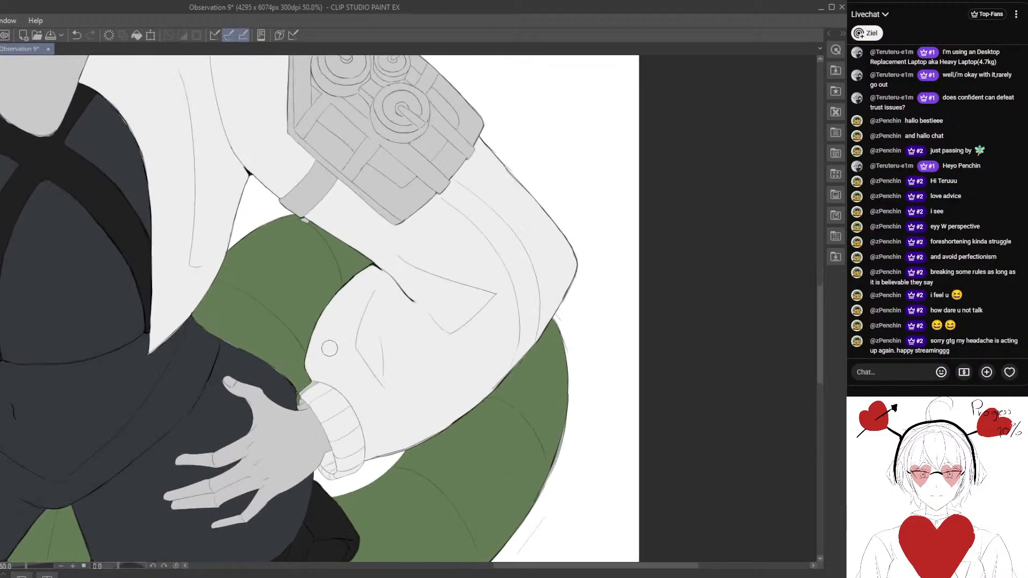
drag(300, 355, 282, 365)
mouse_move(300, 399)
mouse_down()
mouse_move(294, 371)
mouse_move(312, 354)
mouse_up()
scroll(313, 354, up, 1)
scroll(312, 356, up, 6)
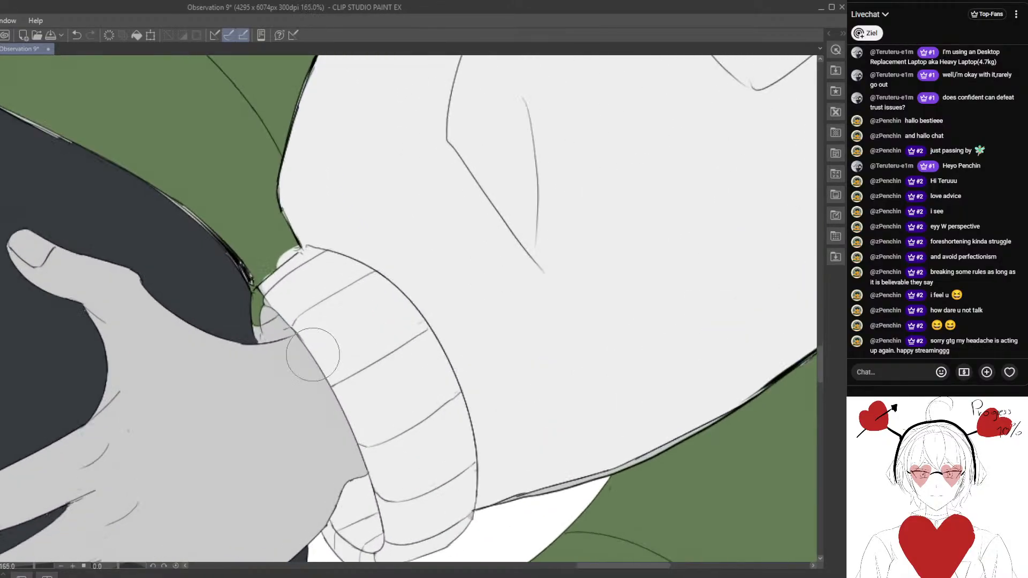
mouse_move(280, 288)
mouse_down()
mouse_move(261, 283)
mouse_move(251, 302)
mouse_move(263, 323)
mouse_move(288, 310)
mouse_move(268, 323)
mouse_move(252, 279)
mouse_move(270, 265)
mouse_up()
- Erase the off-white overspill outside the left cuff's upper edge and around its inner fold
scroll(270, 265, down, 5)
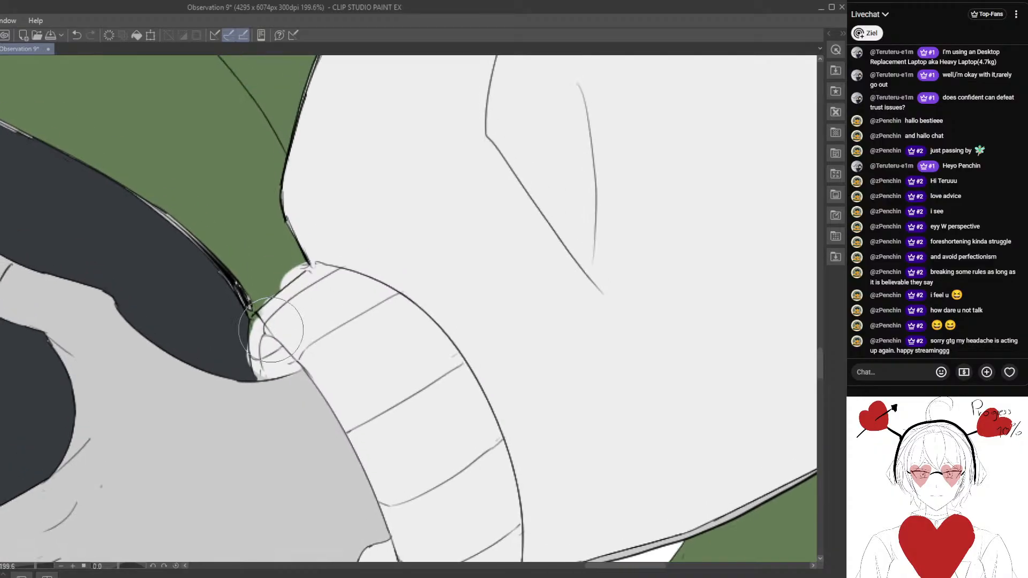
scroll(266, 310, up, 3)
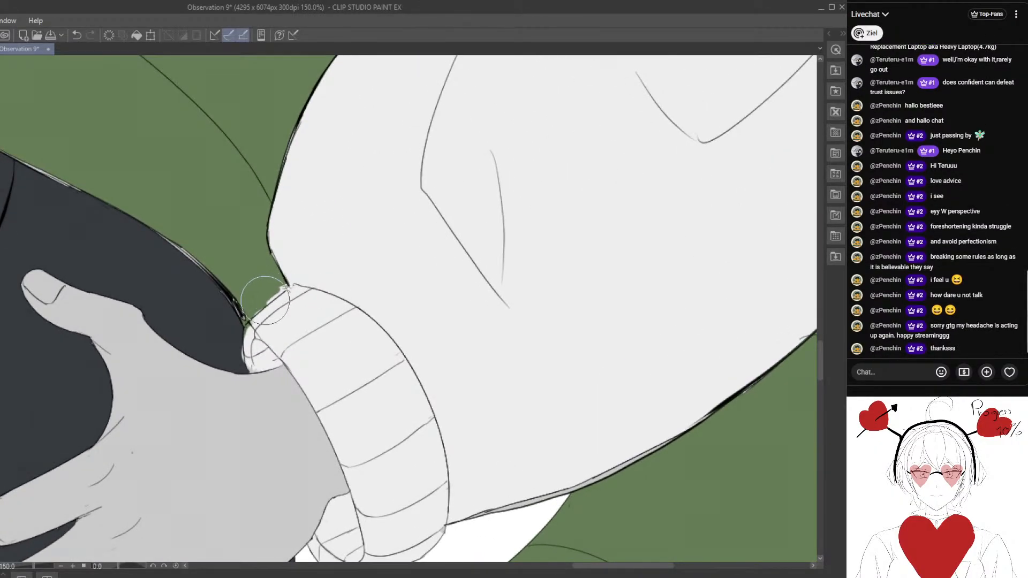
mouse_move(239, 343)
mouse_down()
mouse_move(246, 308)
mouse_move(225, 297)
mouse_move(249, 310)
mouse_up()
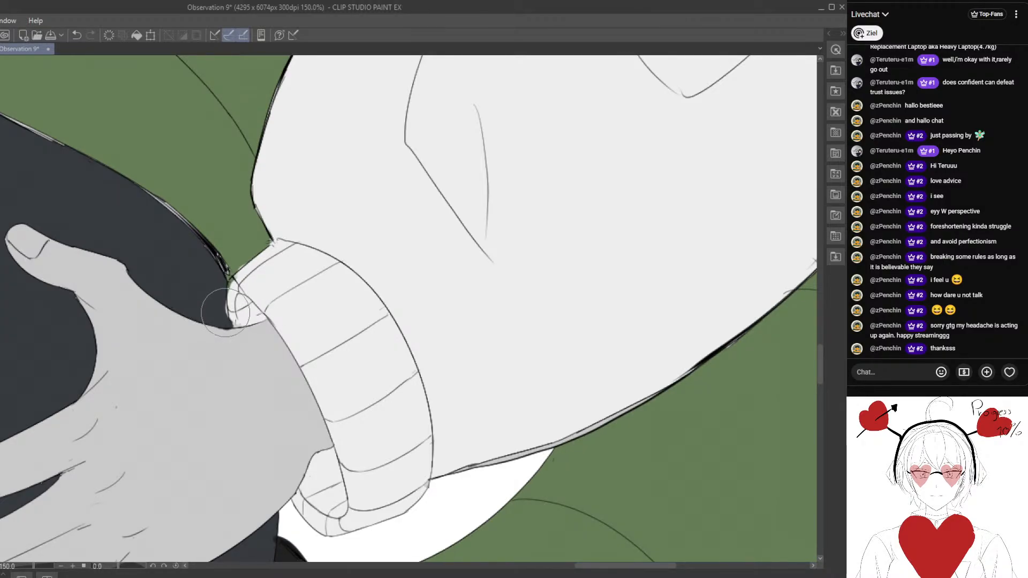
scroll(225, 317, up, 3)
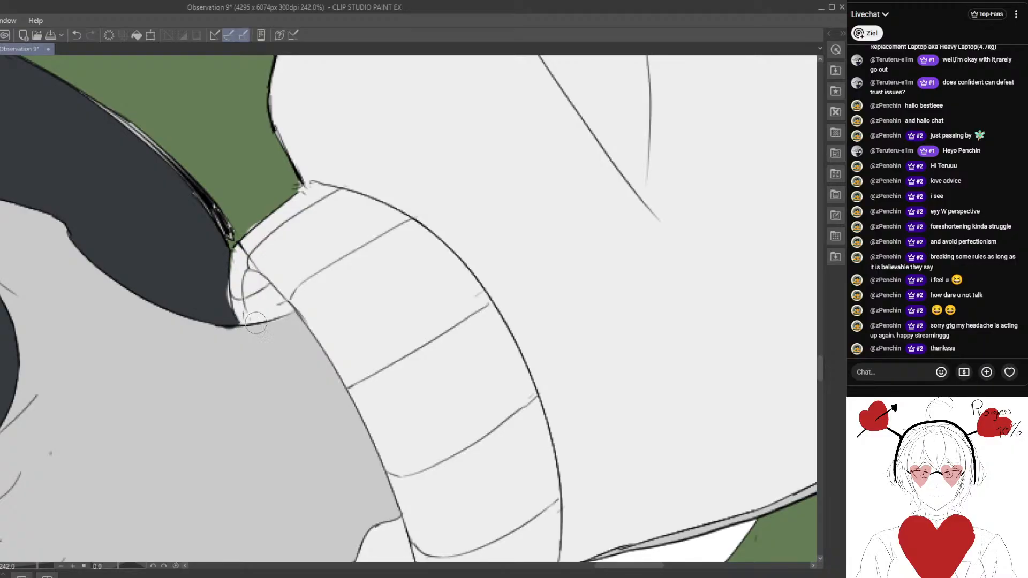
drag(189, 327, 248, 330)
scroll(248, 329, down, 1)
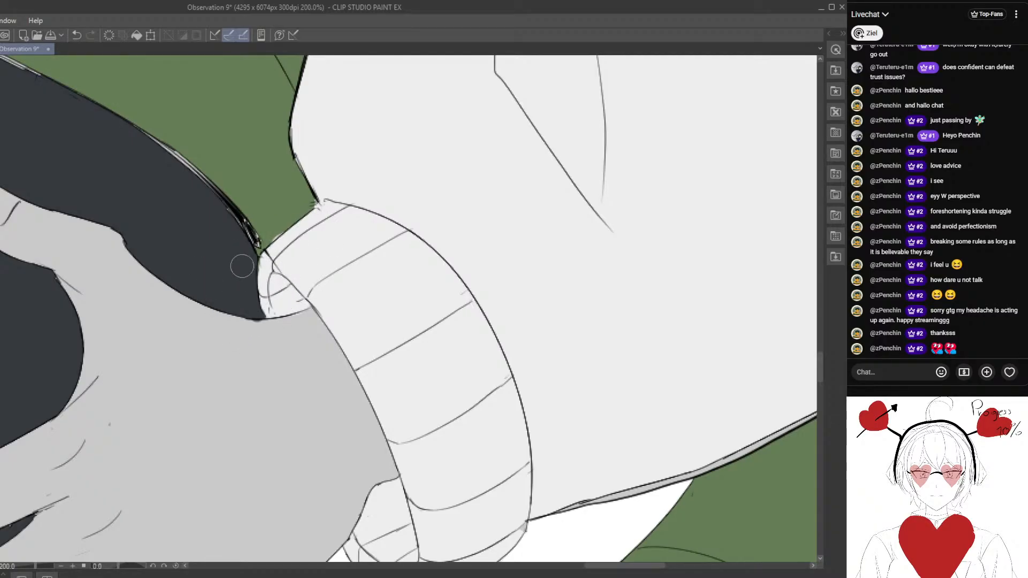
- Cover the light gaps along the hip outline between the jacket hem and left cuff in dark blue-grey
drag(194, 248, 296, 316)
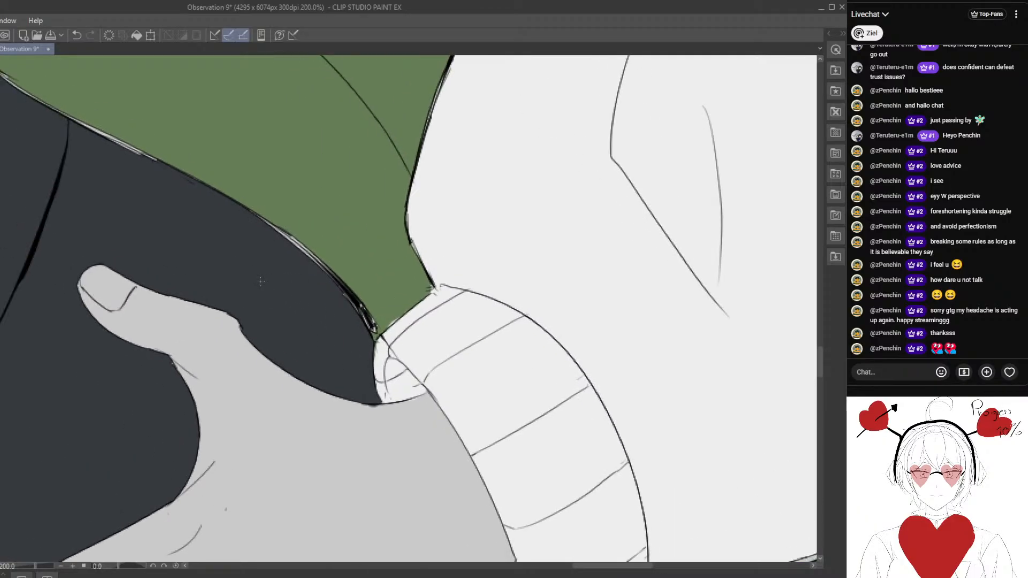
scroll(251, 281, down, 1)
drag(165, 261, 239, 314)
scroll(109, 223, up, 1)
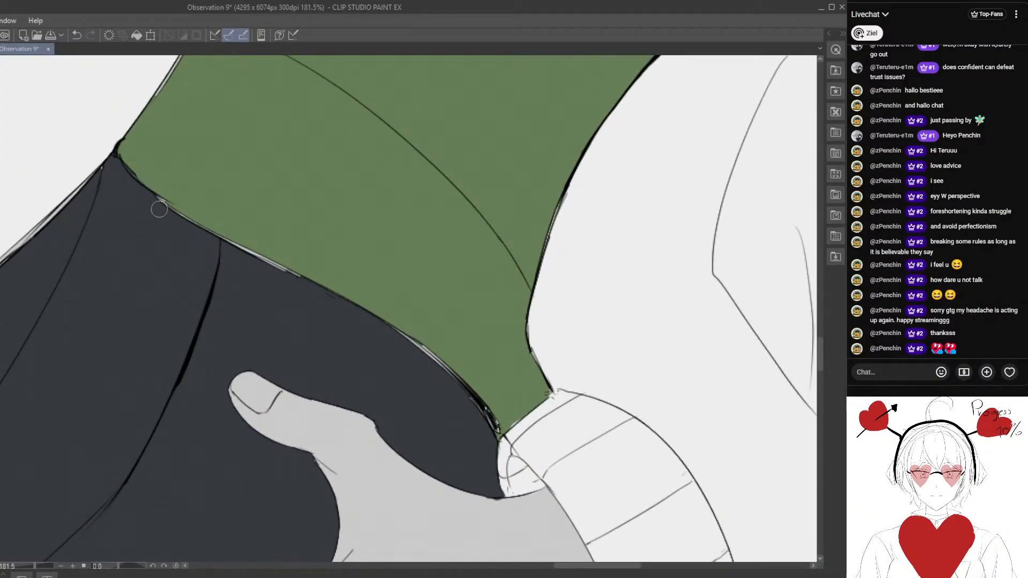
drag(184, 218, 290, 266)
mouse_move(198, 225)
mouse_down()
mouse_move(306, 285)
mouse_move(213, 243)
mouse_move(293, 281)
mouse_up()
mouse_move(244, 251)
mouse_down()
mouse_move(298, 281)
mouse_move(149, 195)
mouse_up()
mouse_move(392, 346)
mouse_down()
mouse_move(158, 271)
mouse_move(230, 306)
mouse_move(156, 254)
mouse_move(228, 300)
mouse_move(259, 343)
mouse_move(262, 373)
mouse_up()
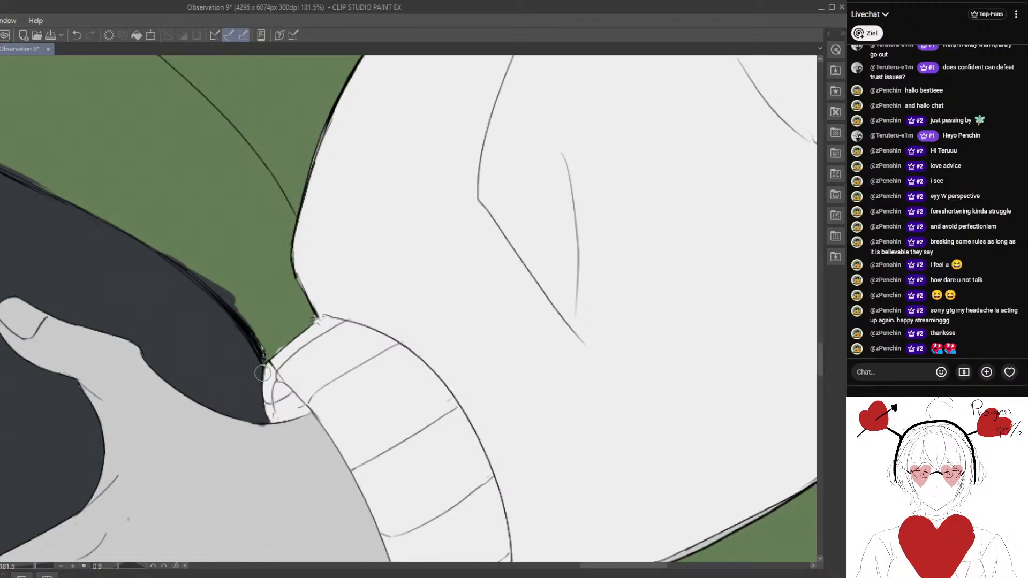
- Trim the dark blue-grey overspill from the green tail above the hip and close the remaining gap along the outline
mouse_move(194, 344)
mouse_down()
mouse_move(248, 380)
mouse_move(265, 378)
mouse_up()
drag(257, 294, 331, 343)
drag(236, 317, 342, 369)
drag(167, 242, 241, 274)
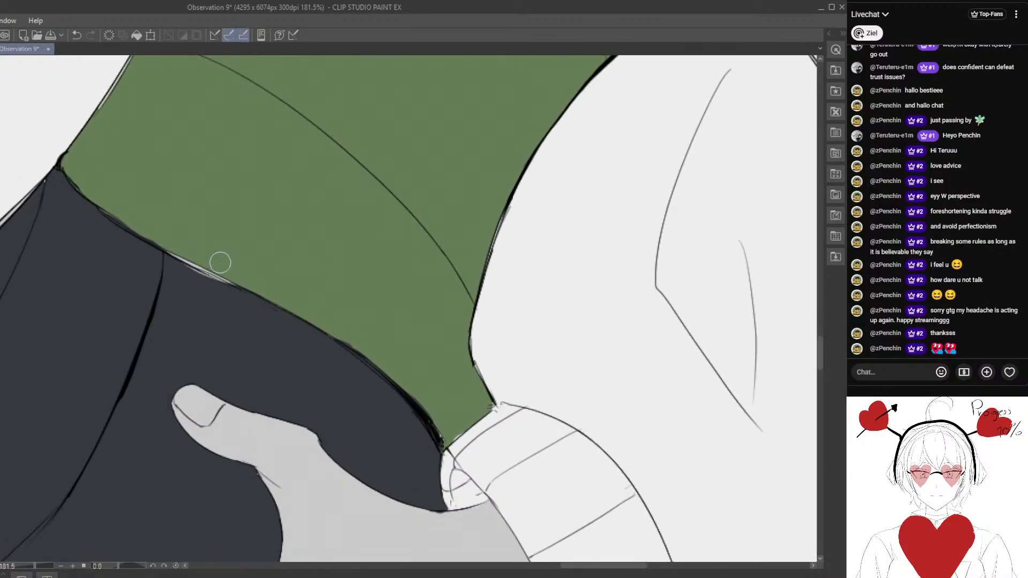
mouse_move(172, 264)
mouse_down()
mouse_move(166, 249)
mouse_move(236, 290)
mouse_move(174, 259)
mouse_move(231, 323)
mouse_up()
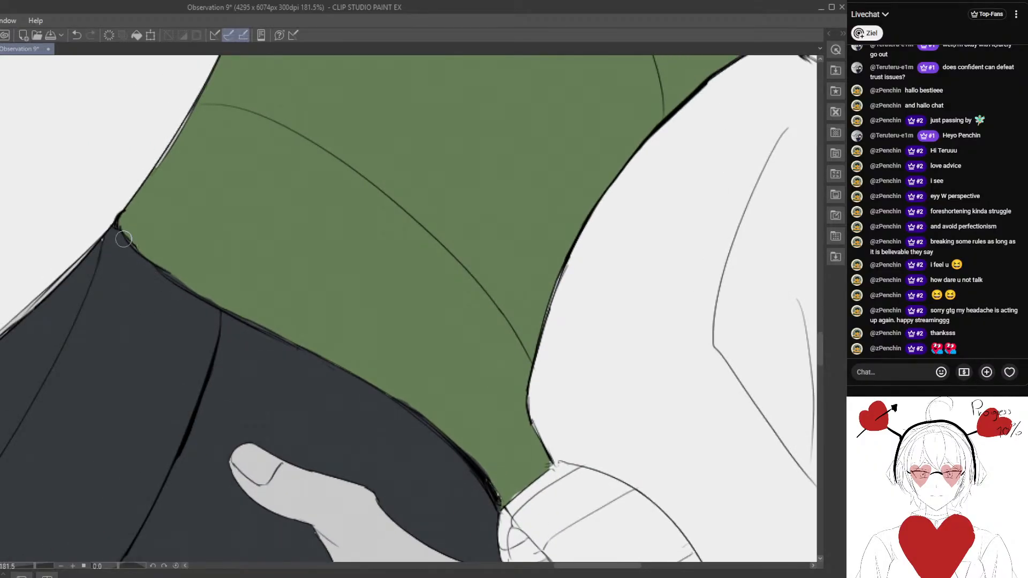
drag(138, 273, 243, 306)
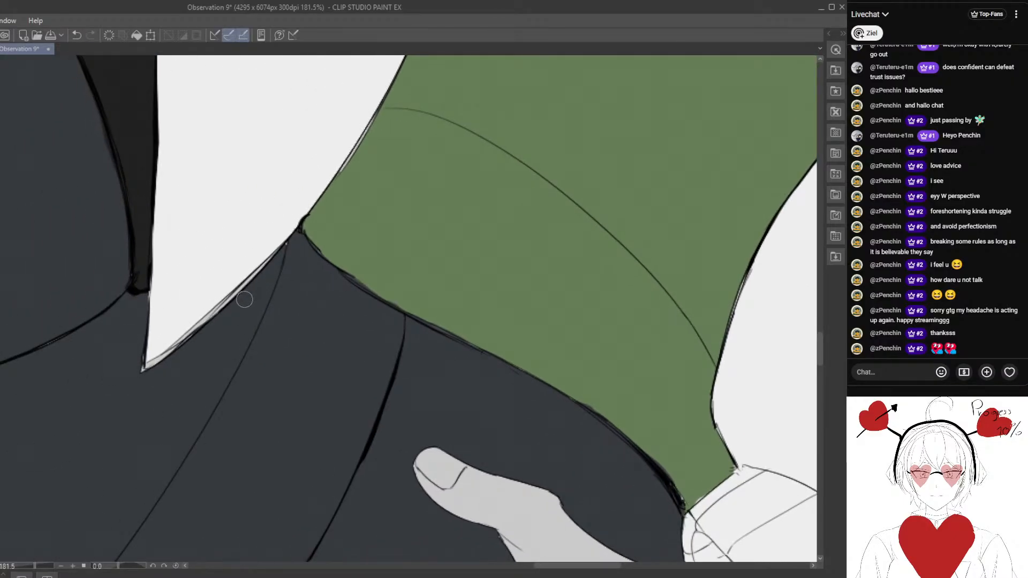
- Try filling the hood's outer panels and brim edge with dark blue-grey, and undo the fill
scroll(243, 299, down, 12)
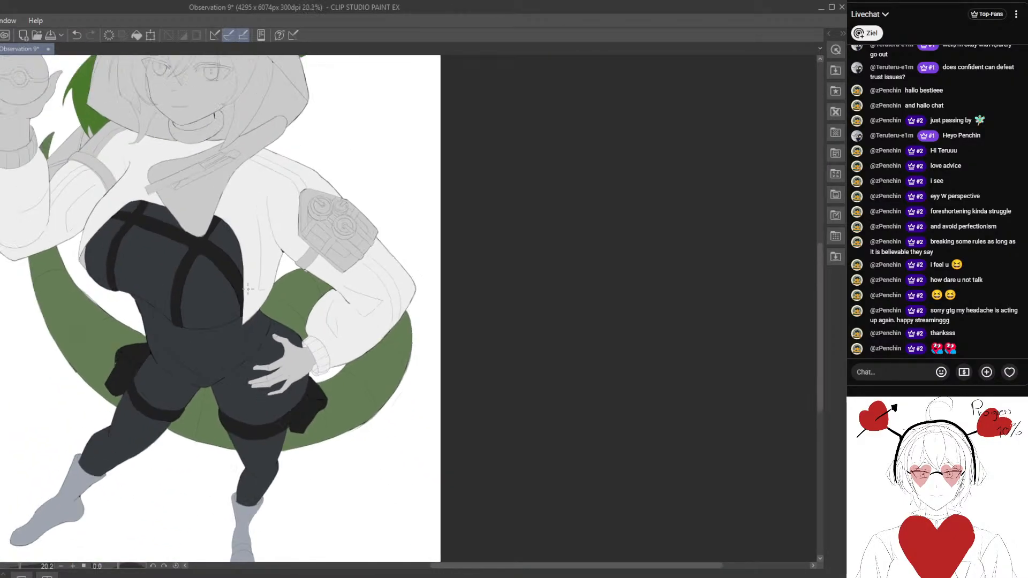
scroll(248, 289, down, 2)
drag(172, 268, 263, 270)
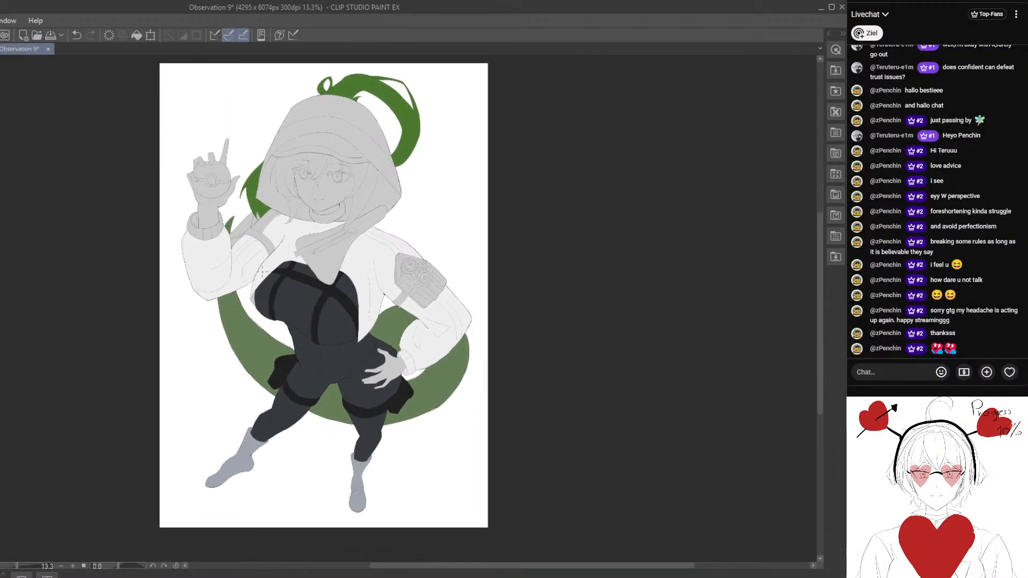
scroll(285, 256, up, 2)
drag(292, 209, 264, 366)
scroll(285, 289, up, 1)
drag(285, 293, 261, 170)
scroll(244, 295, up, 1)
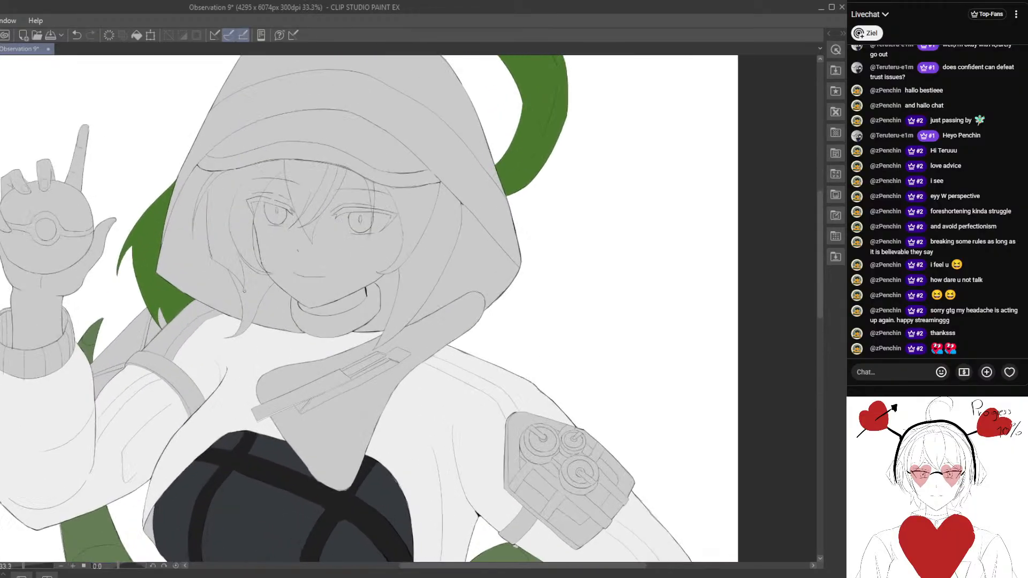
drag(238, 314, 235, 368)
click(266, 168)
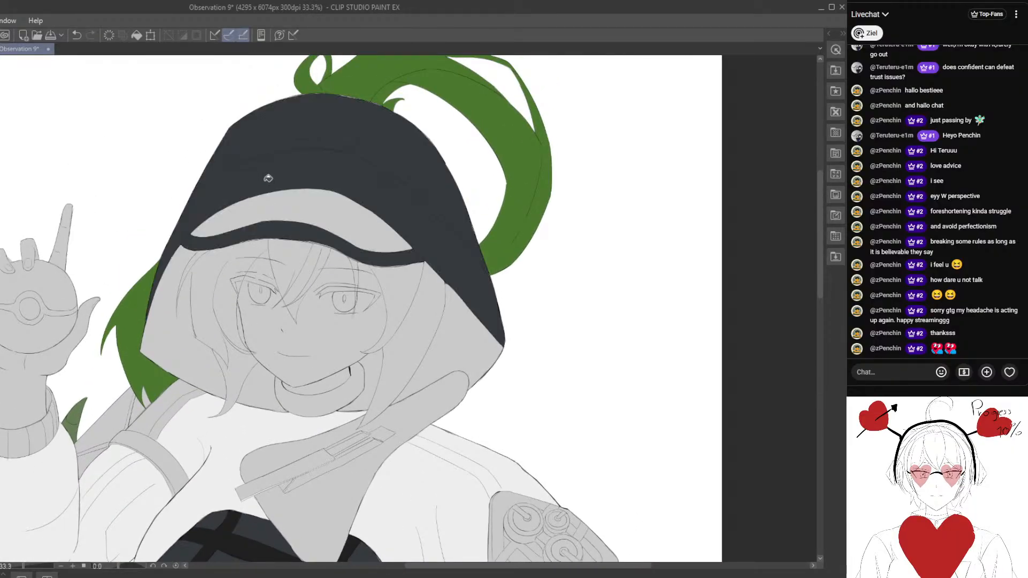
click(79, 33)
- Fill the hood's crown, brim bands and side panels with the jacket's off-white
scroll(605, 471, down, 2)
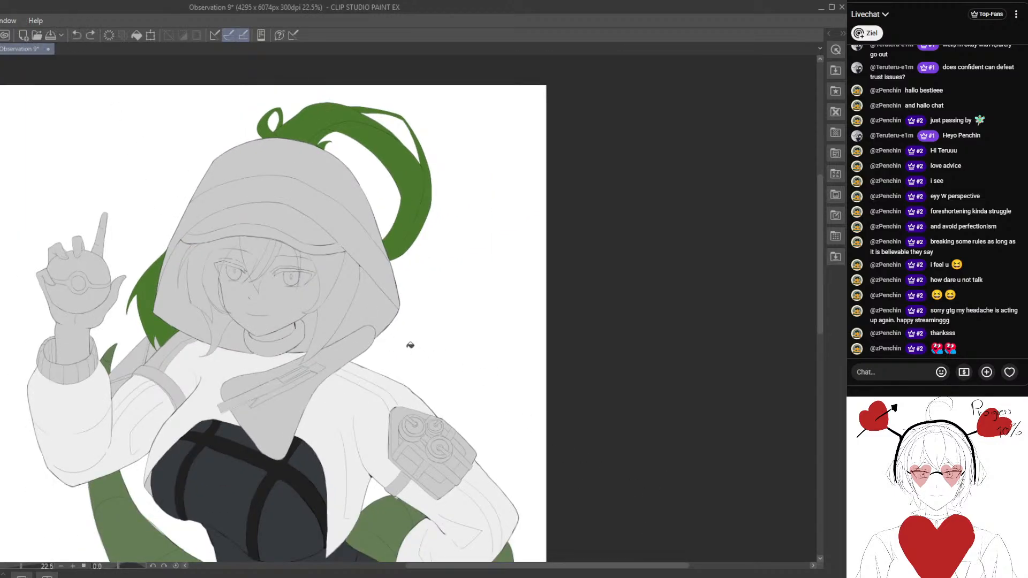
scroll(358, 346, down, 1)
alt+click(334, 375)
scroll(342, 385, down, 3)
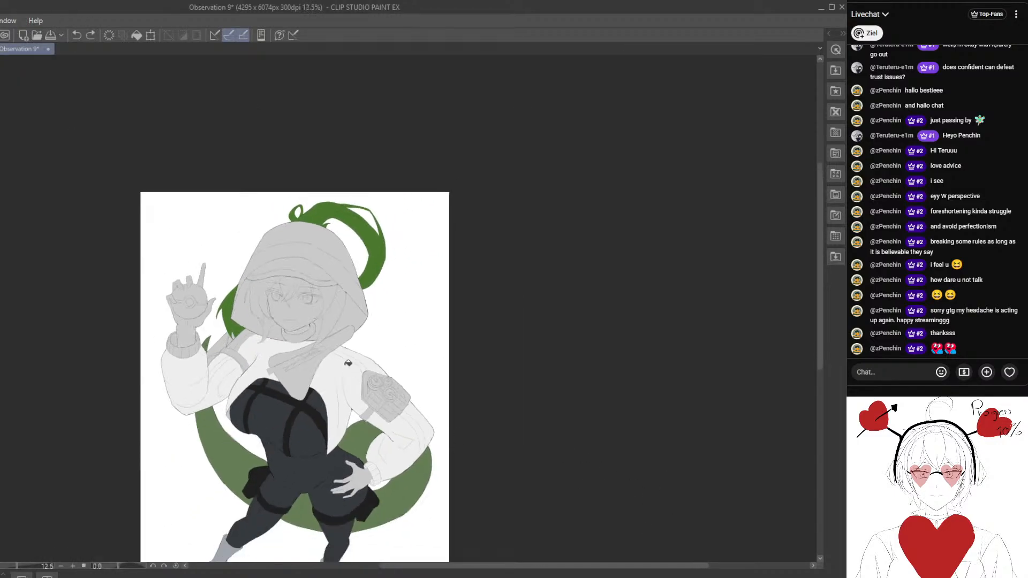
drag(326, 300, 276, 249)
scroll(323, 282, up, 4)
click(270, 254)
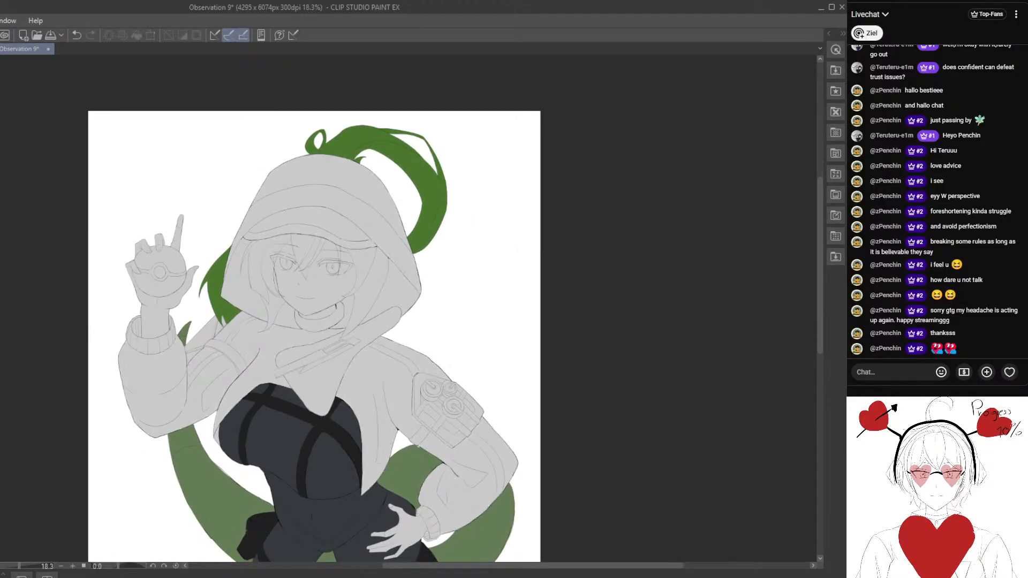
drag(278, 273, 241, 276)
scroll(241, 276, up, 4)
scroll(243, 277, up, 2)
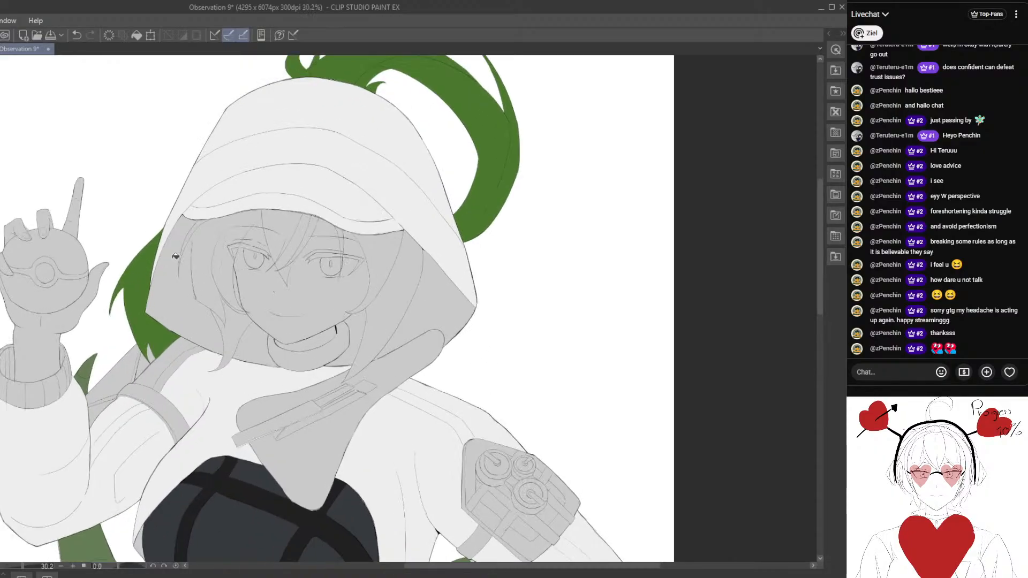
- Try filling the hood's inner lining beside the outer hair strand with off-white, and undo the fills
click(176, 289)
click(77, 35)
scroll(201, 275, up, 5)
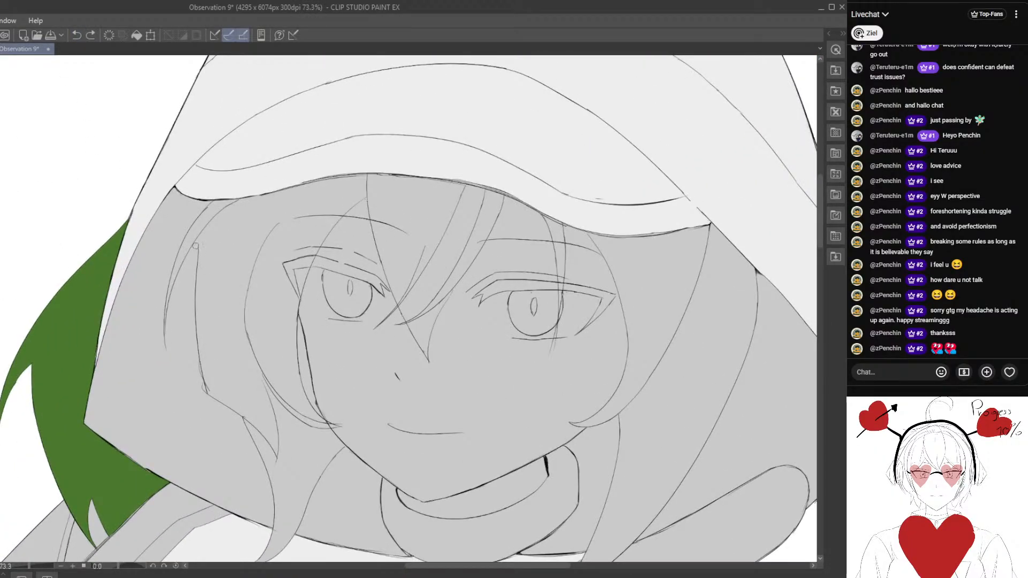
click(170, 276)
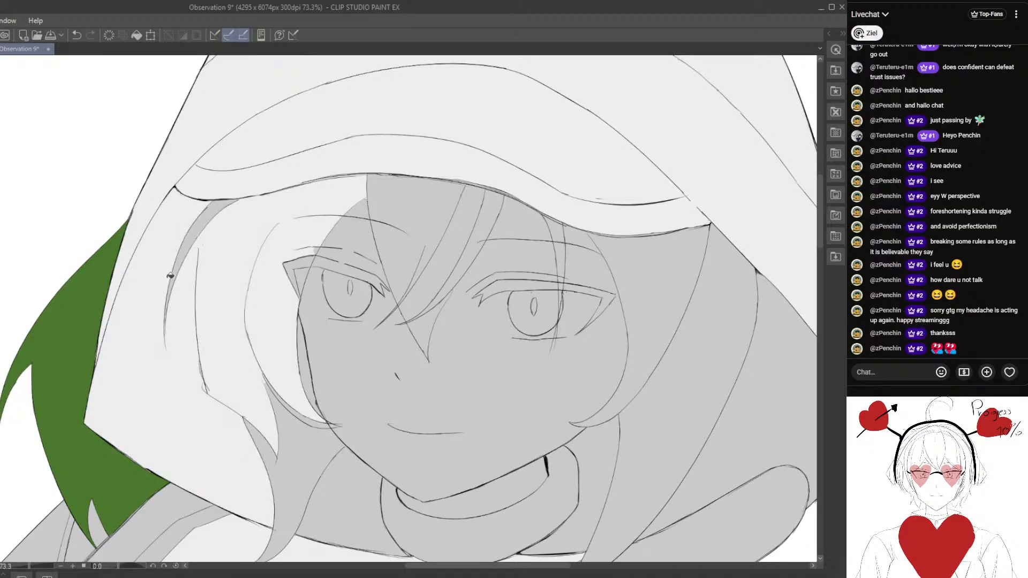
key(ctrl+z)
drag(157, 297, 160, 236)
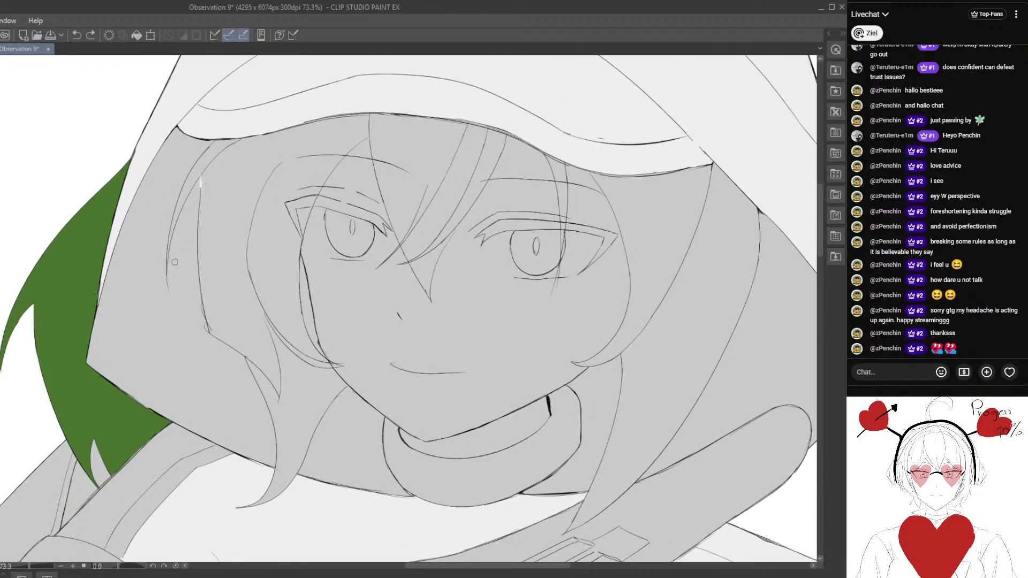
scroll(175, 262, up, 1)
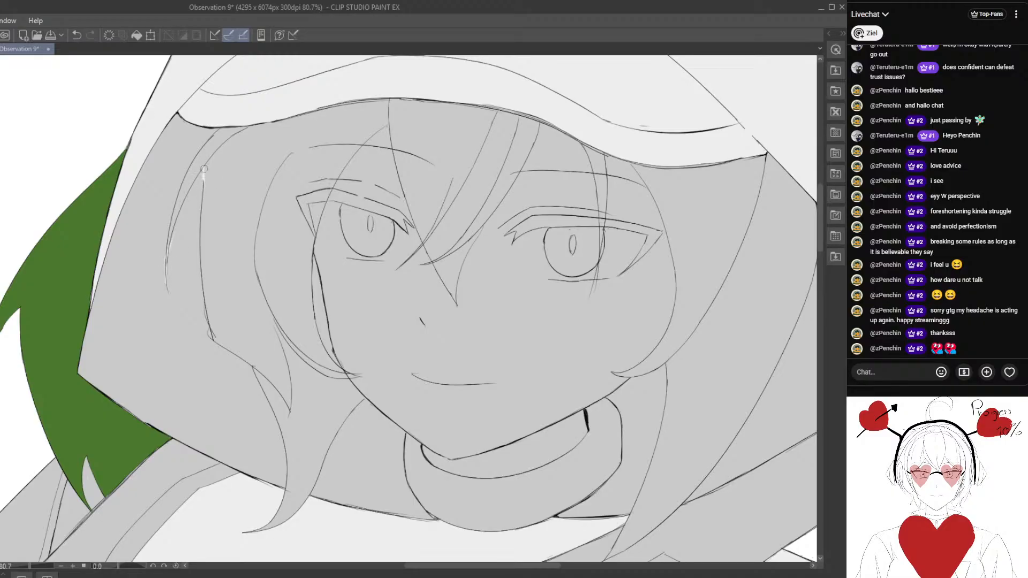
click(142, 321)
click(76, 35)
- Paint the hood lining outside the hair strand and the gap between that strand and the neck collar off-white
scroll(187, 236, down, 3)
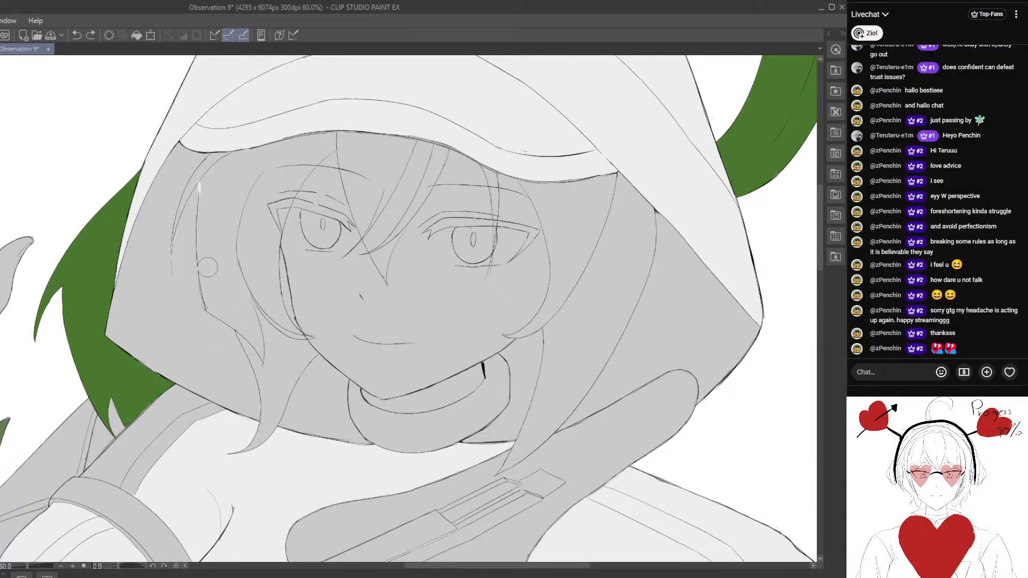
mouse_move(203, 162)
mouse_down()
mouse_move(160, 198)
mouse_move(182, 142)
mouse_move(152, 200)
mouse_move(167, 199)
mouse_move(152, 228)
mouse_move(143, 308)
mouse_up()
mouse_move(152, 291)
mouse_down()
mouse_move(159, 269)
mouse_move(149, 274)
mouse_move(157, 296)
mouse_up()
mouse_move(149, 249)
mouse_down()
mouse_move(125, 308)
mouse_move(134, 284)
mouse_move(166, 323)
mouse_move(193, 207)
mouse_move(185, 256)
mouse_move(197, 314)
mouse_move(208, 349)
mouse_move(203, 321)
mouse_move(230, 335)
mouse_move(249, 396)
mouse_move(218, 340)
mouse_move(220, 362)
mouse_move(237, 363)
mouse_move(217, 359)
mouse_move(203, 373)
mouse_move(146, 338)
mouse_move(225, 379)
mouse_move(126, 333)
mouse_move(258, 398)
mouse_up()
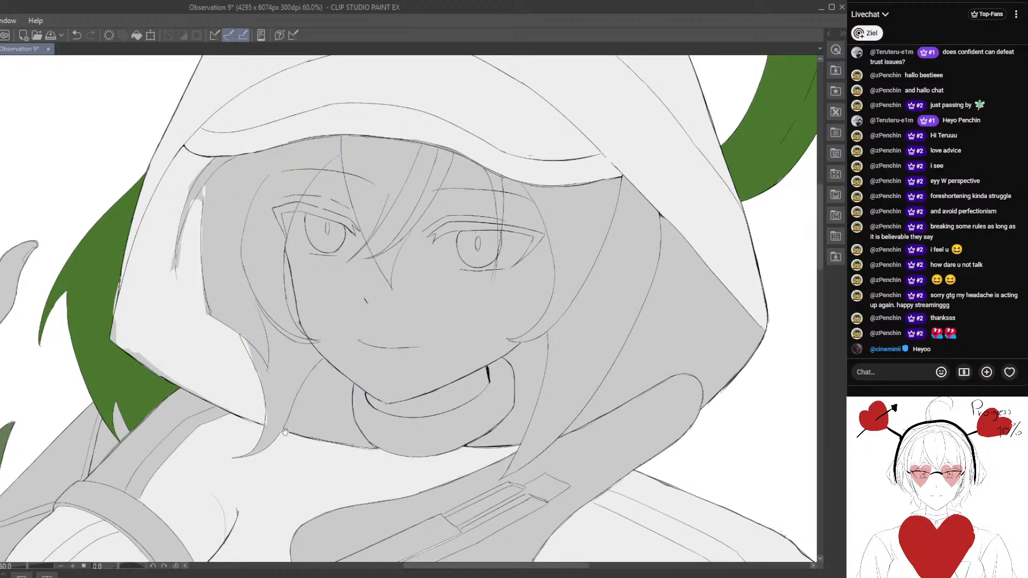
mouse_move(318, 447)
mouse_down()
mouse_move(237, 416)
mouse_move(266, 422)
mouse_move(281, 412)
mouse_move(246, 399)
mouse_up()
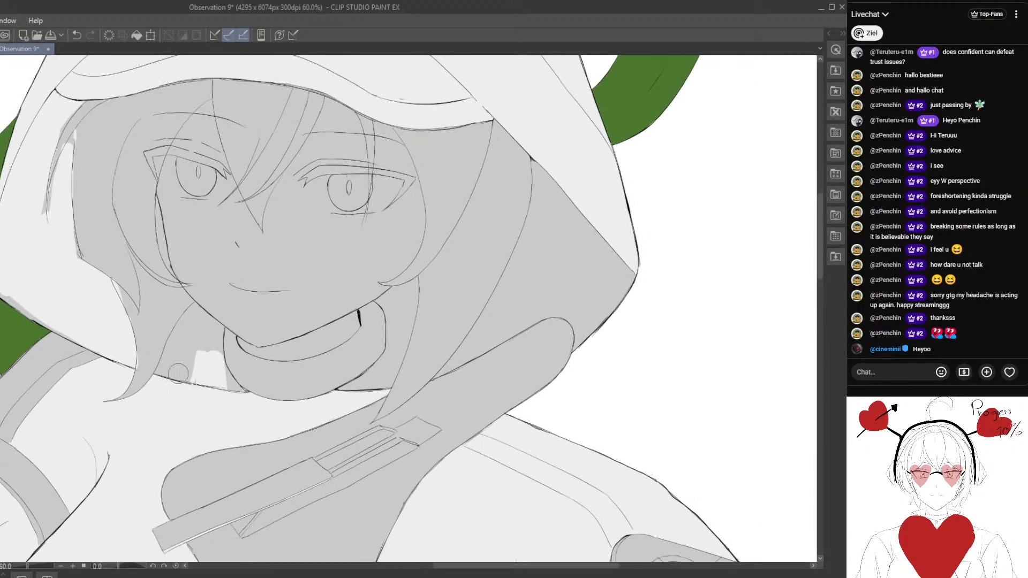
mouse_move(189, 364)
mouse_down()
mouse_move(206, 349)
mouse_move(258, 384)
mouse_move(235, 351)
mouse_move(232, 320)
mouse_move(204, 354)
mouse_move(176, 367)
mouse_move(201, 299)
mouse_move(215, 294)
mouse_move(223, 321)
mouse_move(277, 252)
mouse_up()
- Paint the hood lining on the opposite side off-white, from the hair edge to the hood's pointed corner and the scarf outline
scroll(215, 340, down, 1)
scroll(215, 340, down, 8)
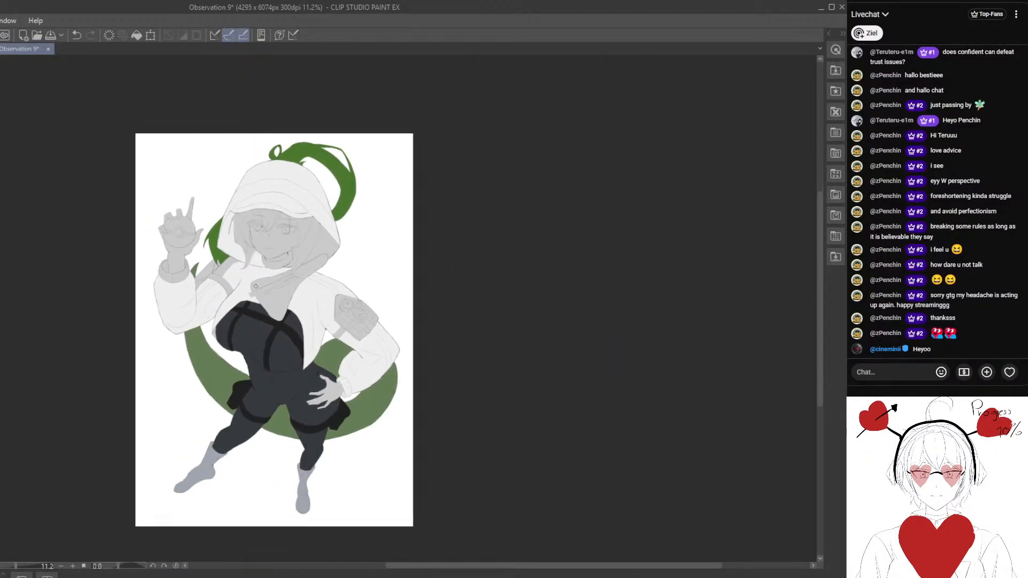
scroll(276, 235, up, 4)
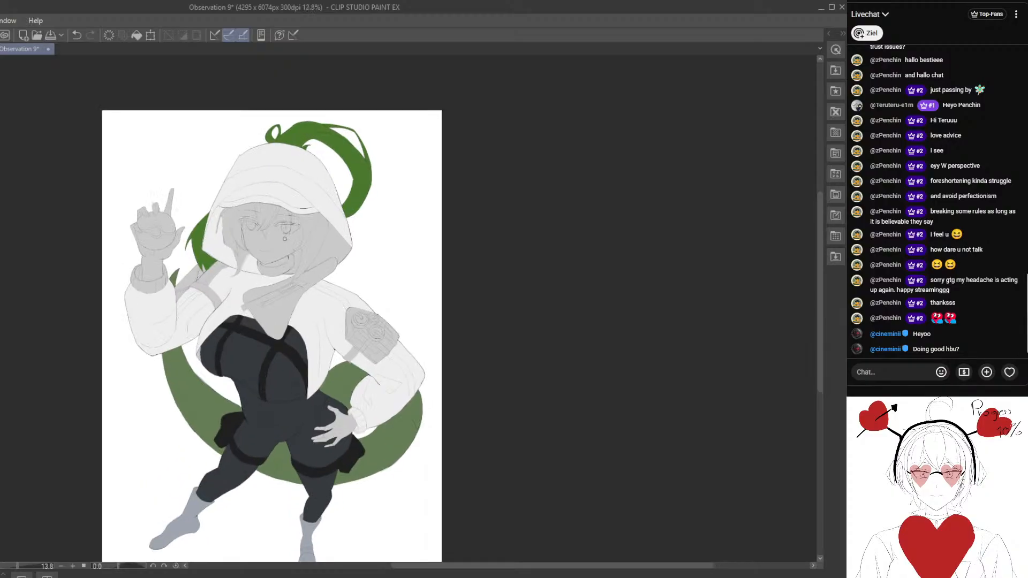
drag(278, 317, 204, 369)
scroll(282, 274, up, 1)
mouse_move(282, 275)
mouse_down()
mouse_move(279, 245)
mouse_move(332, 308)
mouse_move(305, 318)
mouse_move(276, 310)
mouse_up()
mouse_move(290, 259)
mouse_down()
mouse_move(275, 317)
mouse_move(315, 293)
mouse_move(331, 309)
mouse_move(317, 327)
mouse_move(277, 319)
mouse_move(260, 327)
mouse_up()
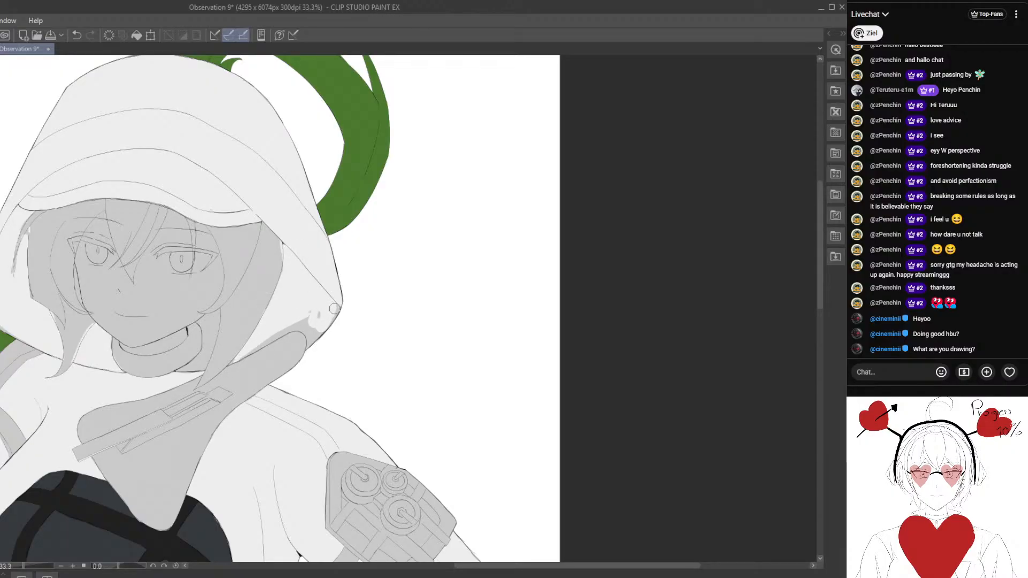
drag(334, 308, 323, 319)
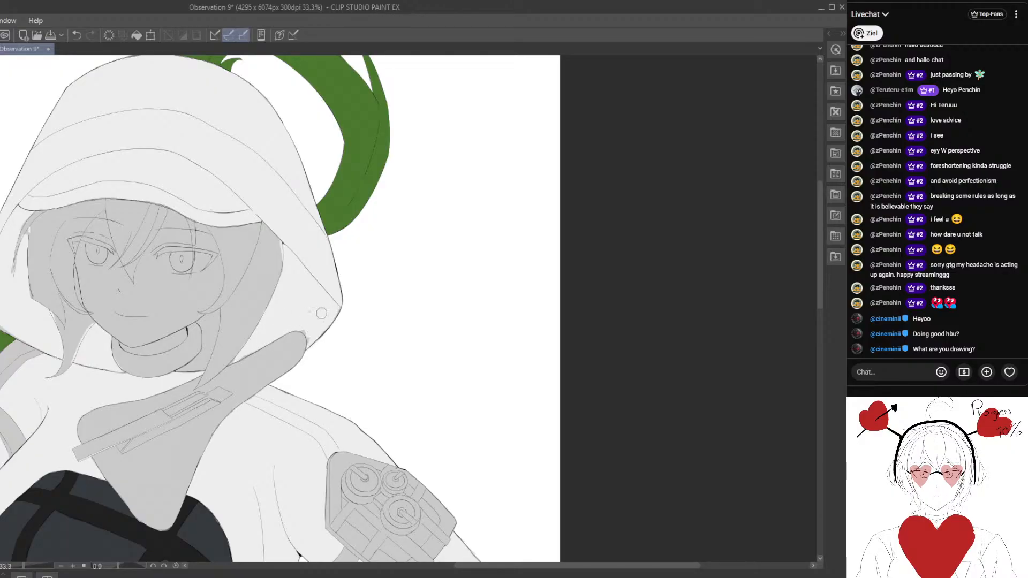
scroll(279, 246, up, 2)
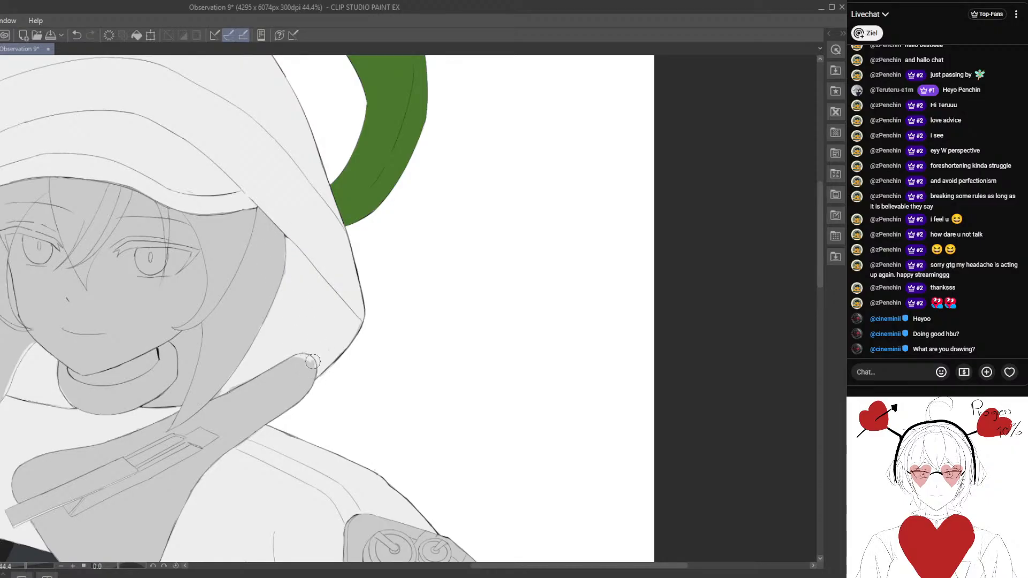
scroll(305, 364, down, 5)
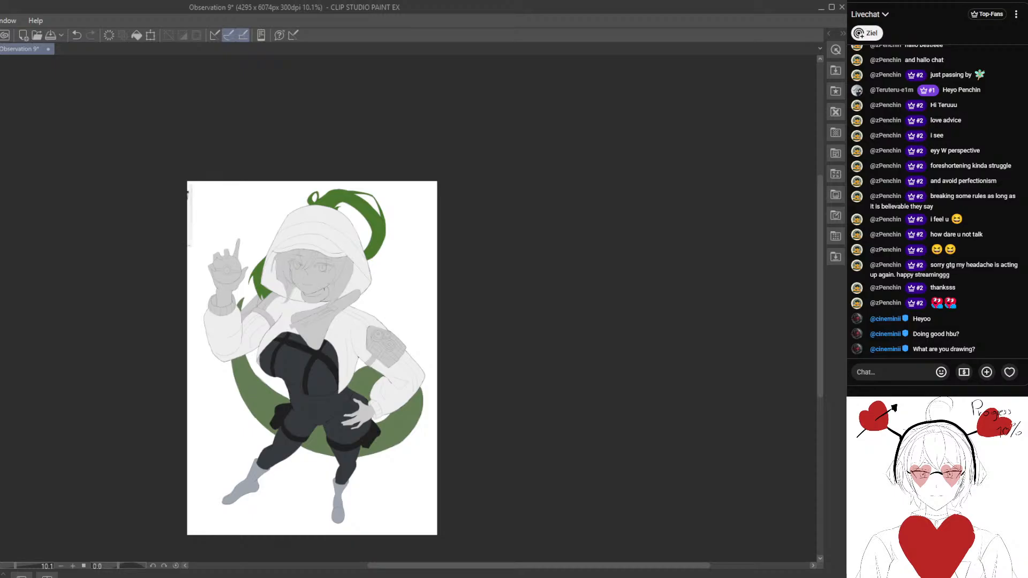
- Show the Fluorite reference sheet on the canvas and examine the character's outfit and scarf colours
drag(257, 335, 369, 343)
drag(232, 314, 349, 346)
key(ctrl+alt+0)
drag(274, 254, 330, 388)
key(ctrl+minus)
drag(359, 270, 252, 422)
key(ctrl+plus)
drag(289, 268, 296, 365)
scroll(281, 251, down, 3)
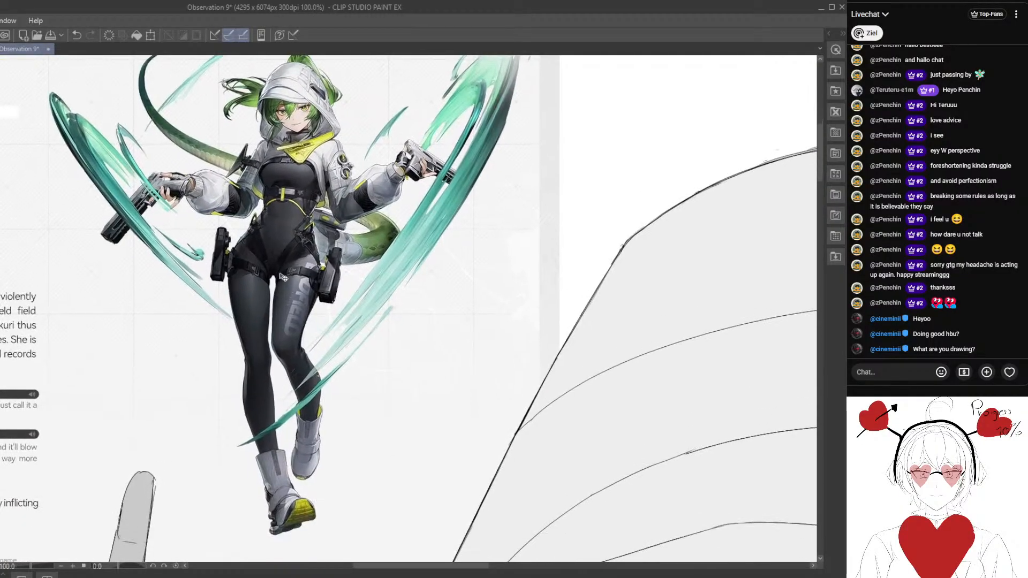
scroll(285, 266, down, 4)
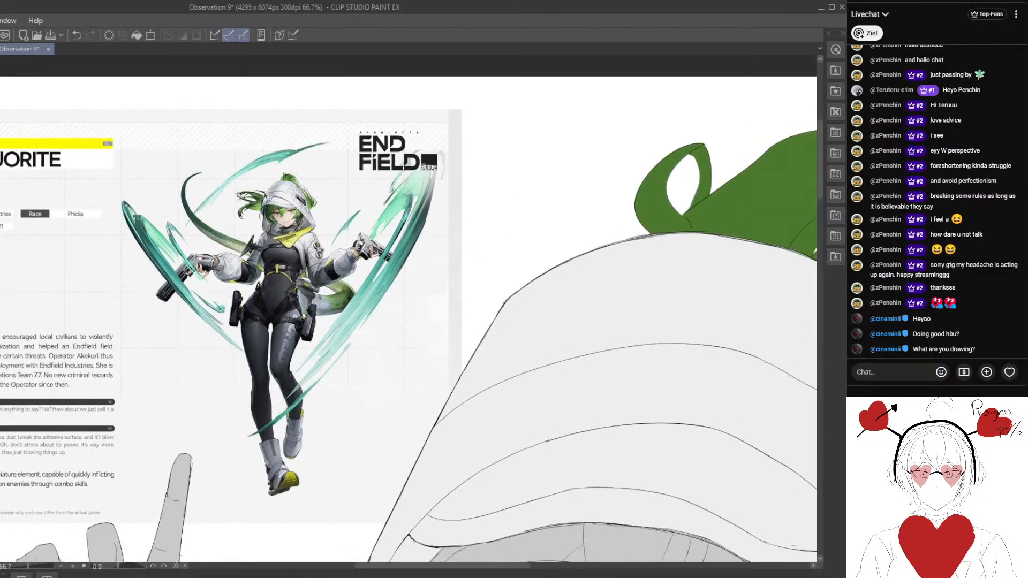
scroll(260, 320, down, 6)
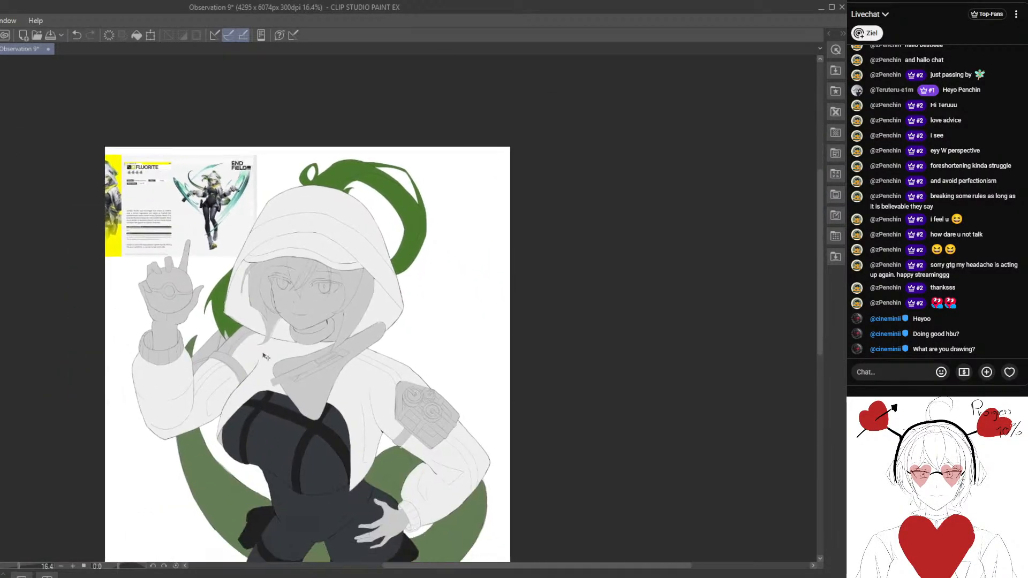
drag(288, 335, 296, 309)
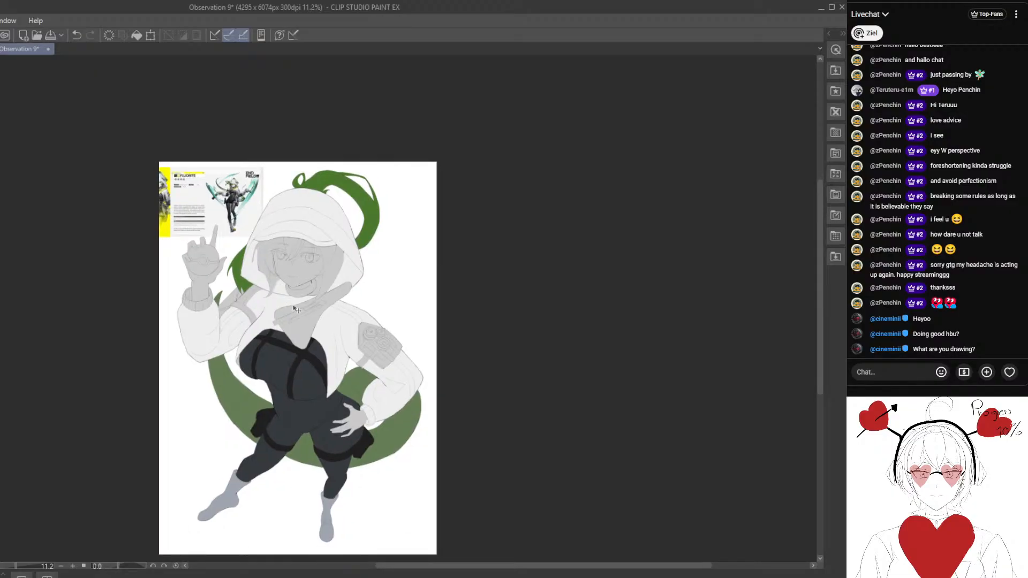
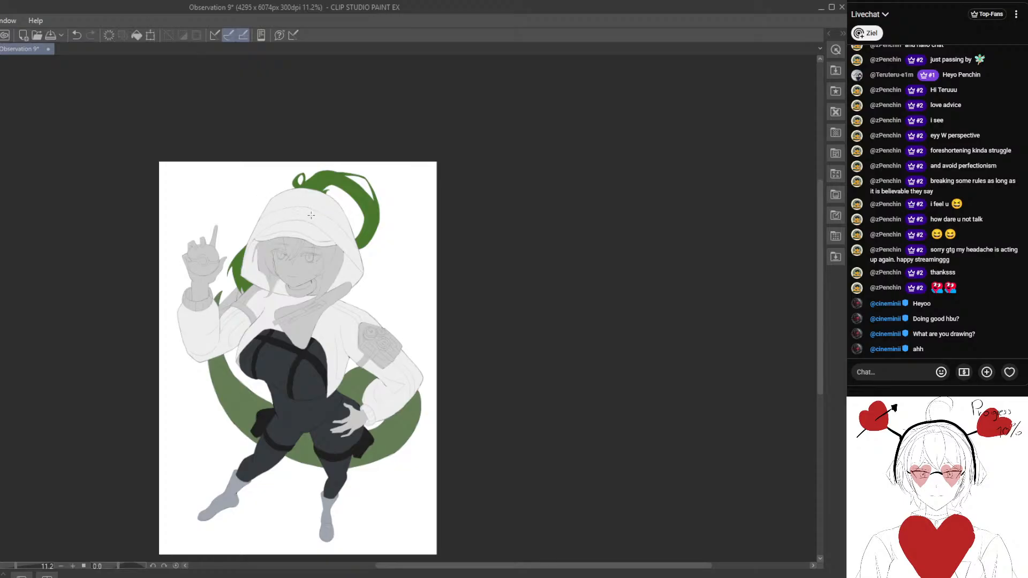
- Fill the long hair lock on the image's right side of the face with the ponytail's green
scroll(311, 215, up, 5)
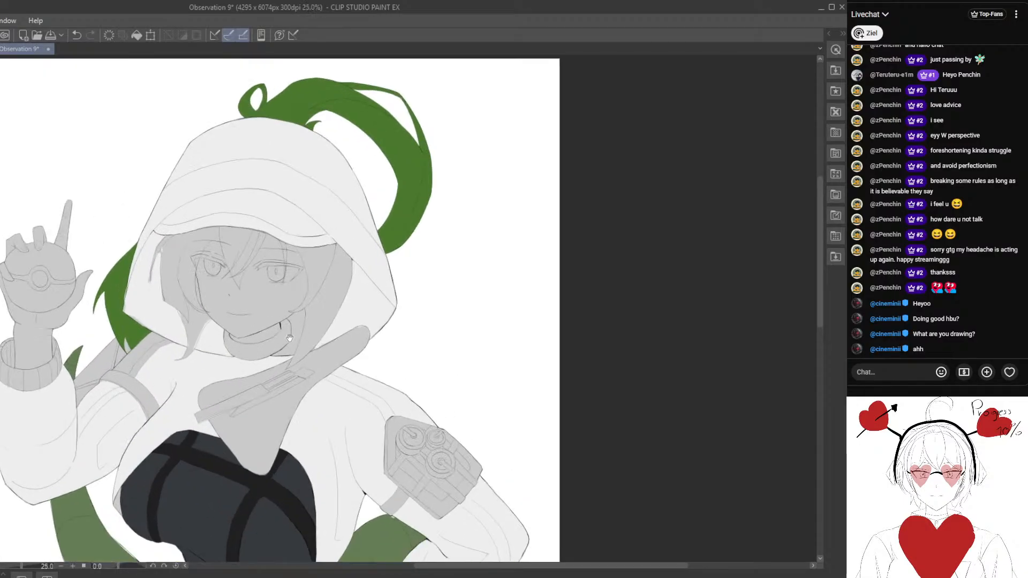
drag(289, 337, 329, 310)
scroll(349, 317, up, 2)
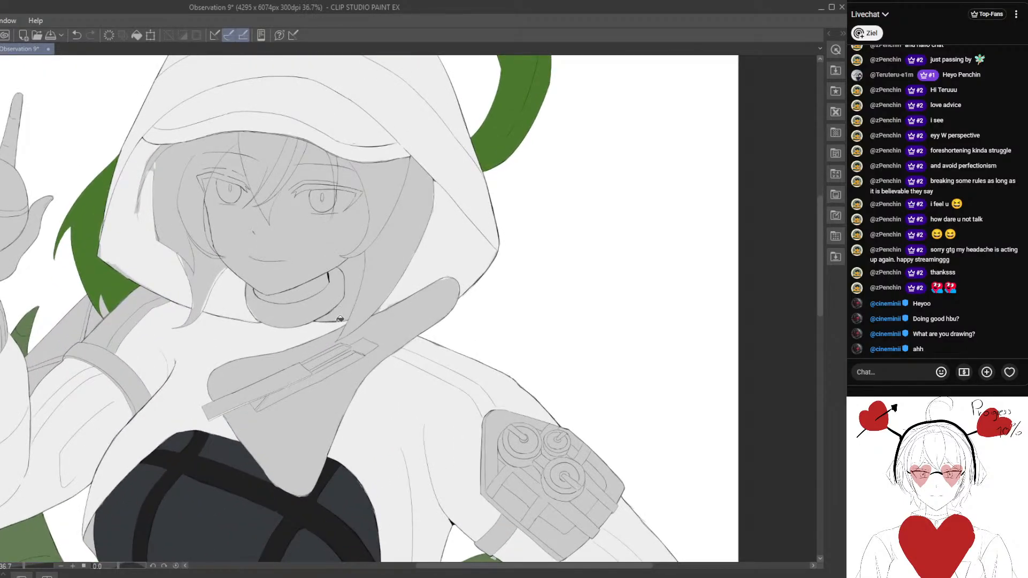
scroll(350, 307, up, 1)
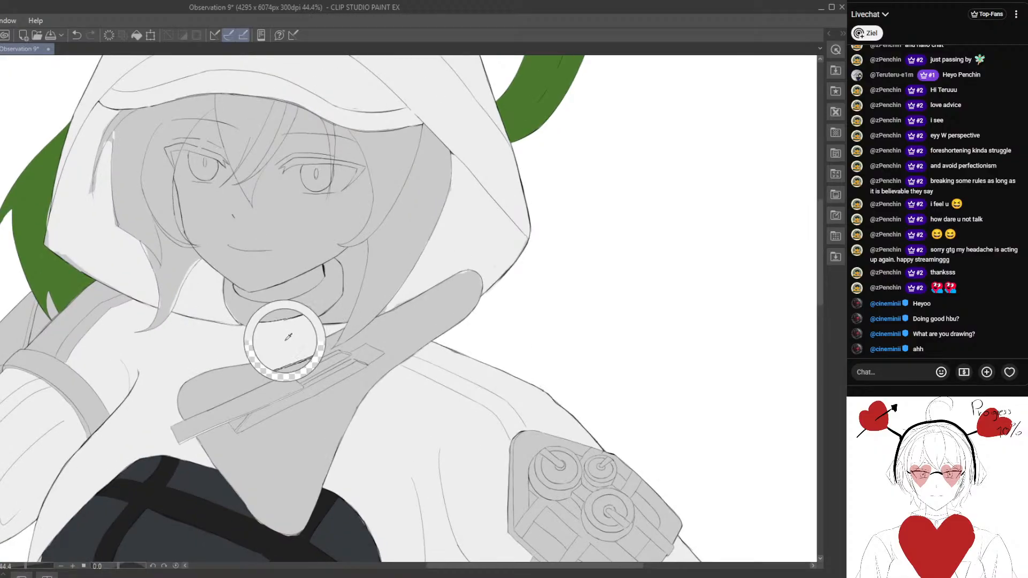
scroll(332, 317, down, 6)
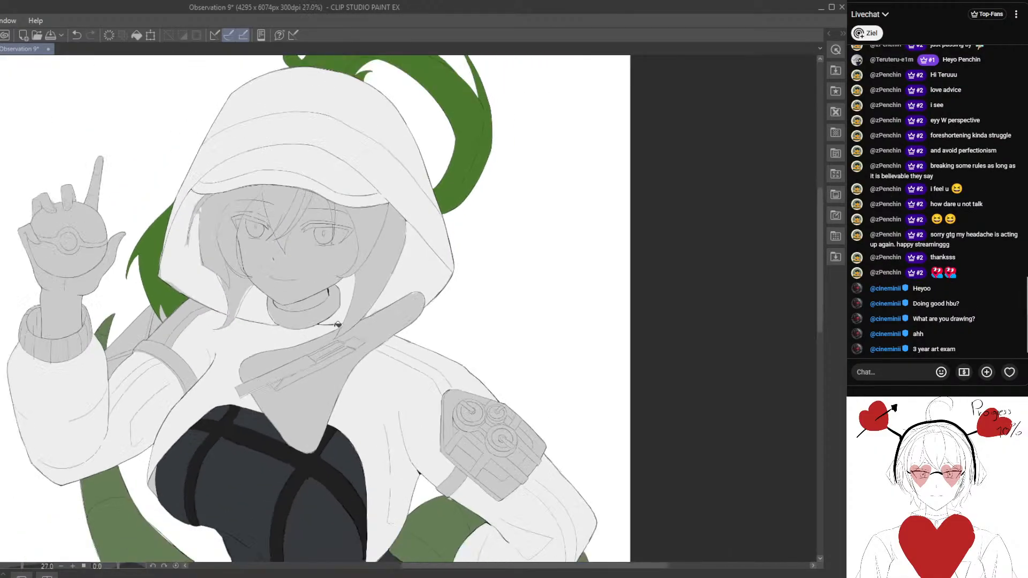
scroll(341, 288, up, 2)
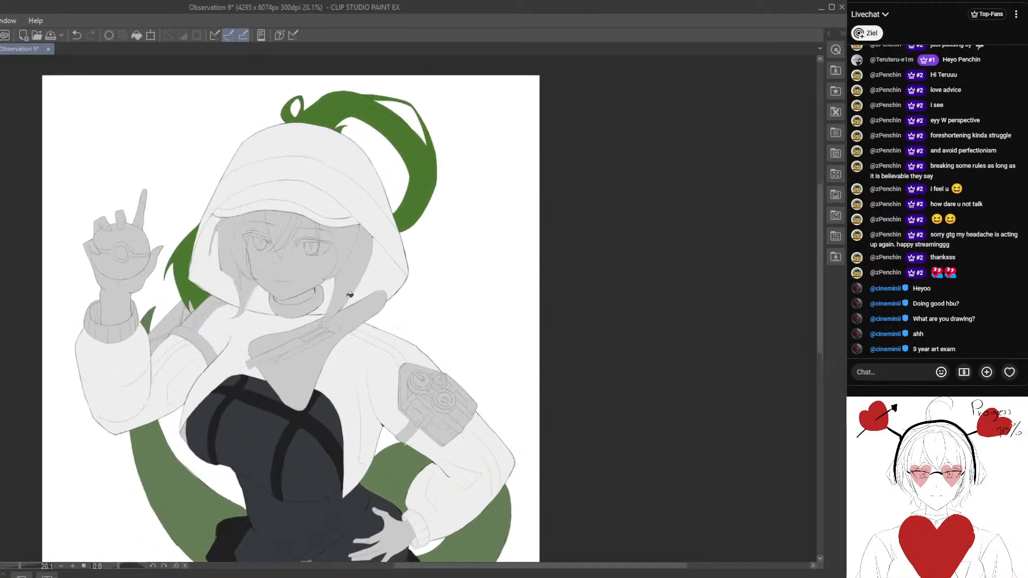
scroll(379, 280, up, 1)
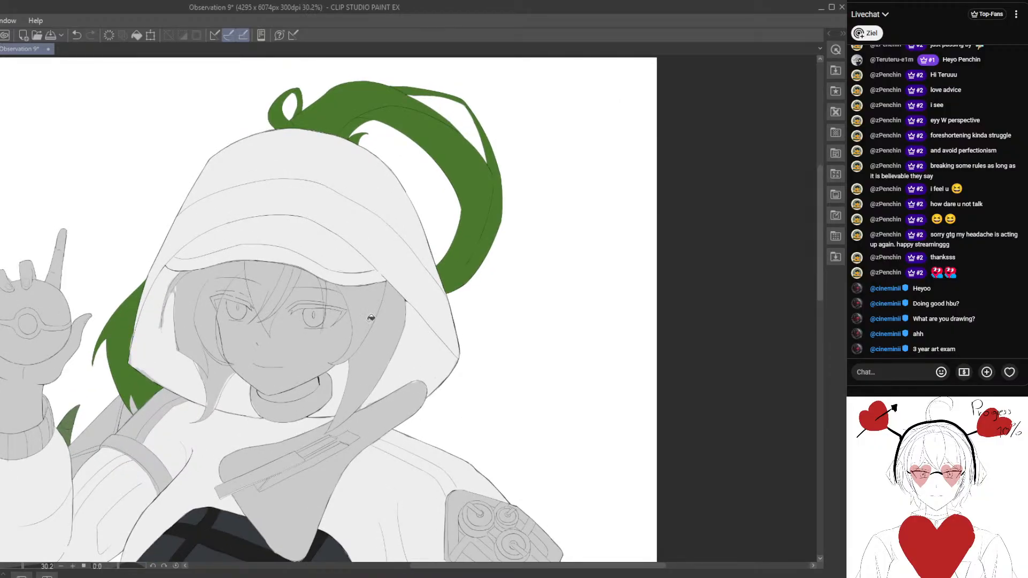
click(372, 310)
click(80, 34)
click(373, 309)
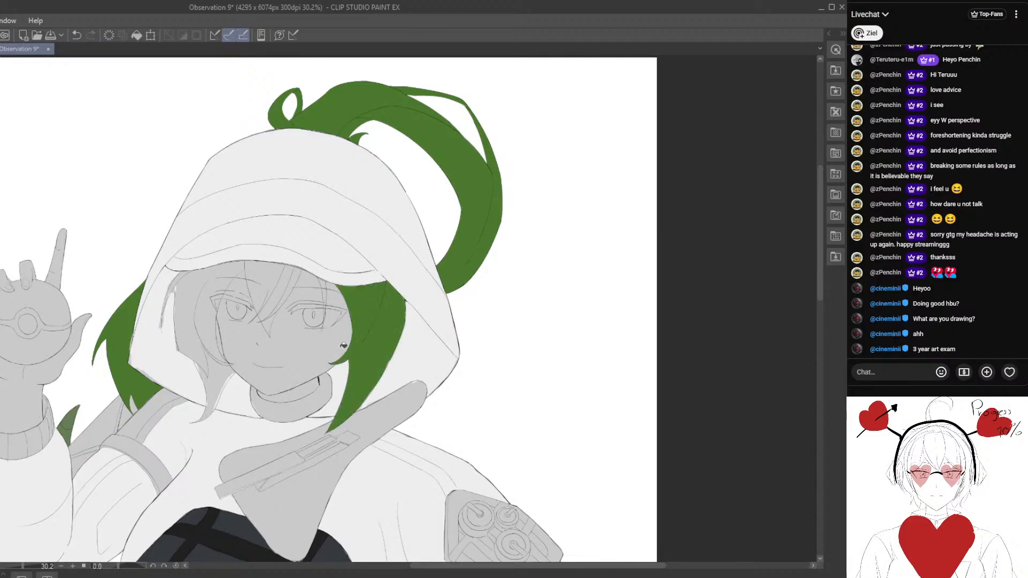
- Fill the central bangs and the thin strand above the eye on the image's right with green
drag(288, 352, 341, 318)
scroll(341, 317, up, 3)
drag(383, 232, 385, 256)
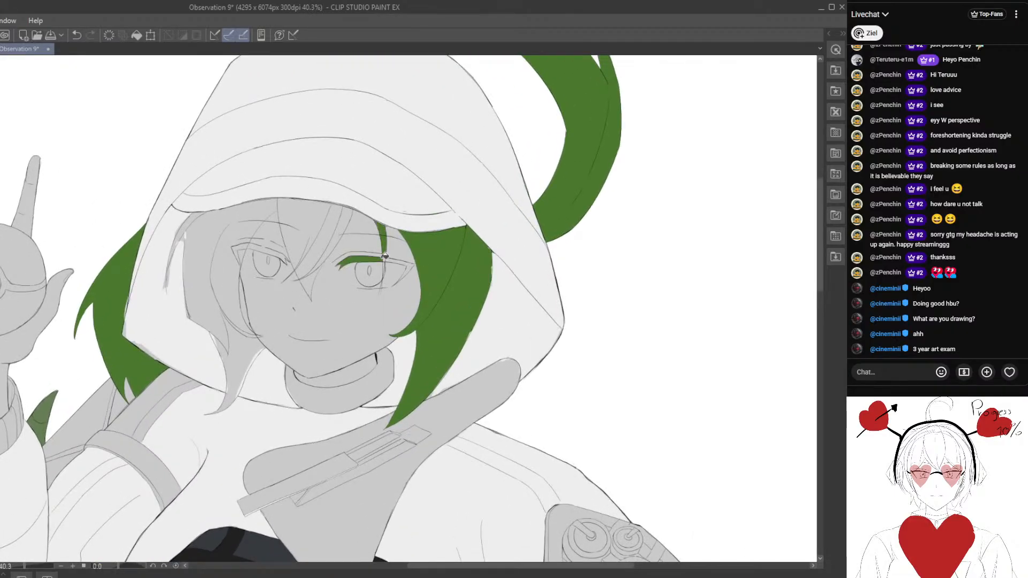
click(78, 35)
scroll(408, 252, up, 1)
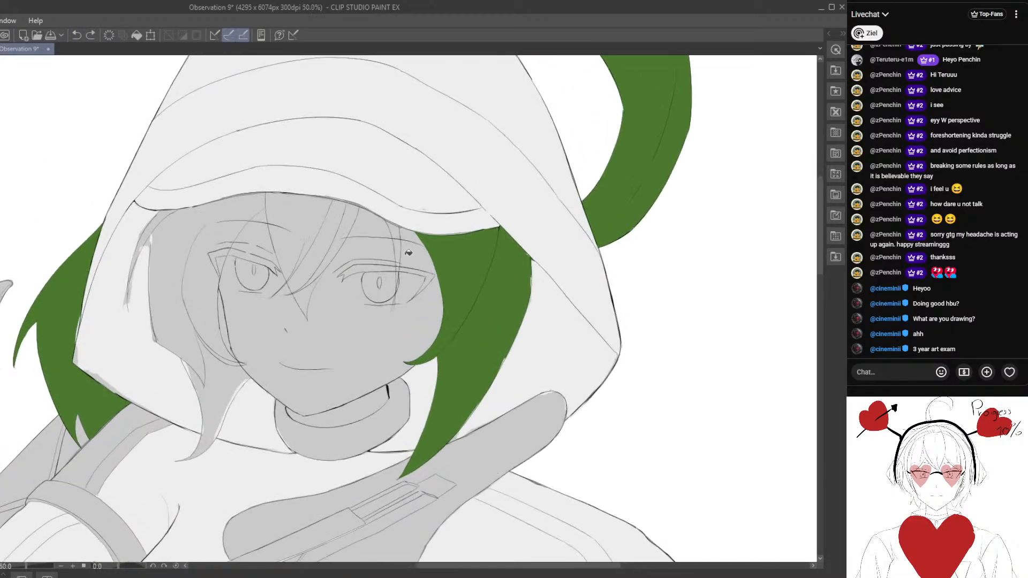
click(305, 224)
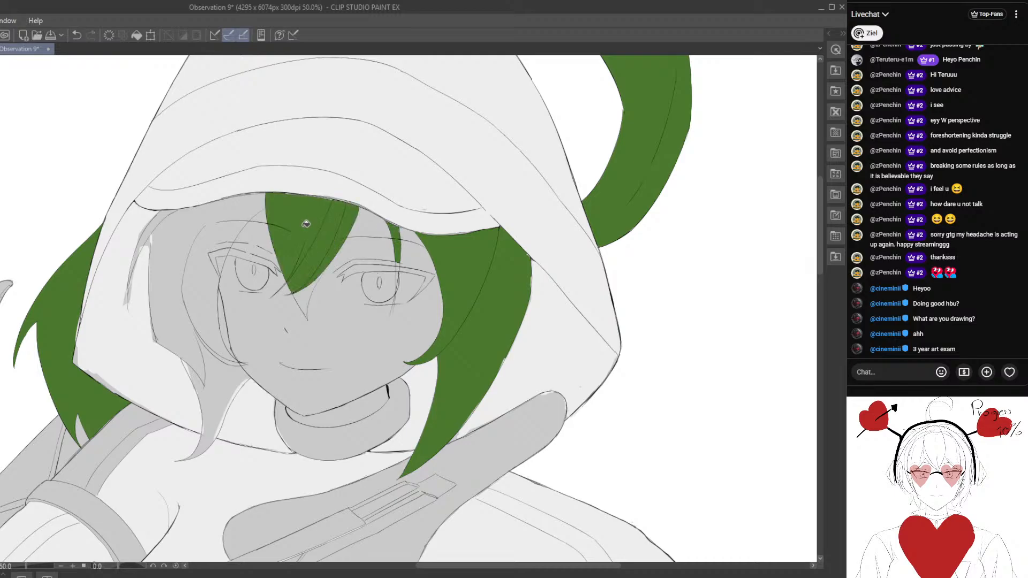
click(304, 295)
- Fill the hair on the image's left side of the face with green, including its long tip, outer strand and curved sliver by the cheek
click(228, 218)
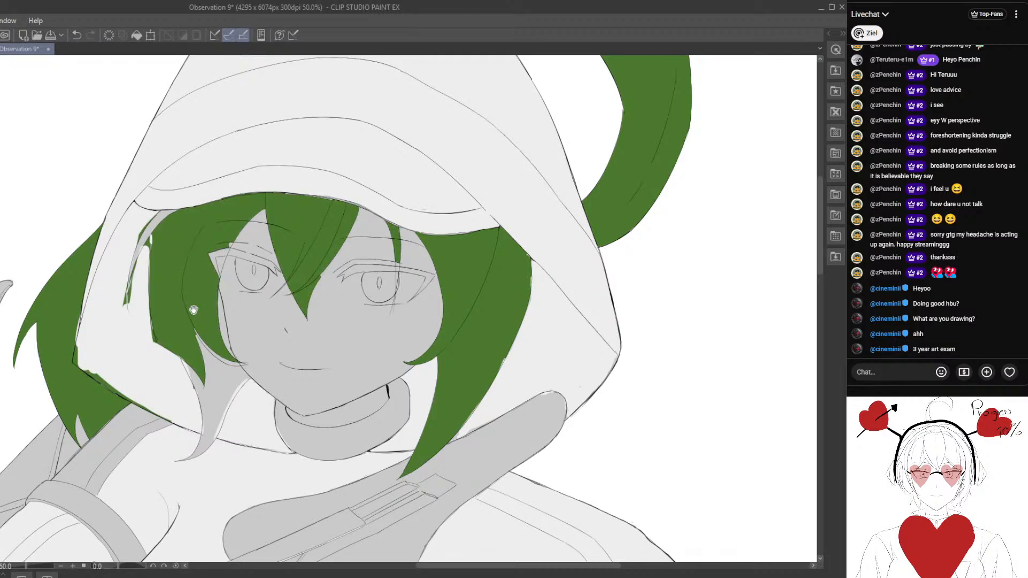
click(218, 382)
click(158, 222)
scroll(157, 284, down, 3)
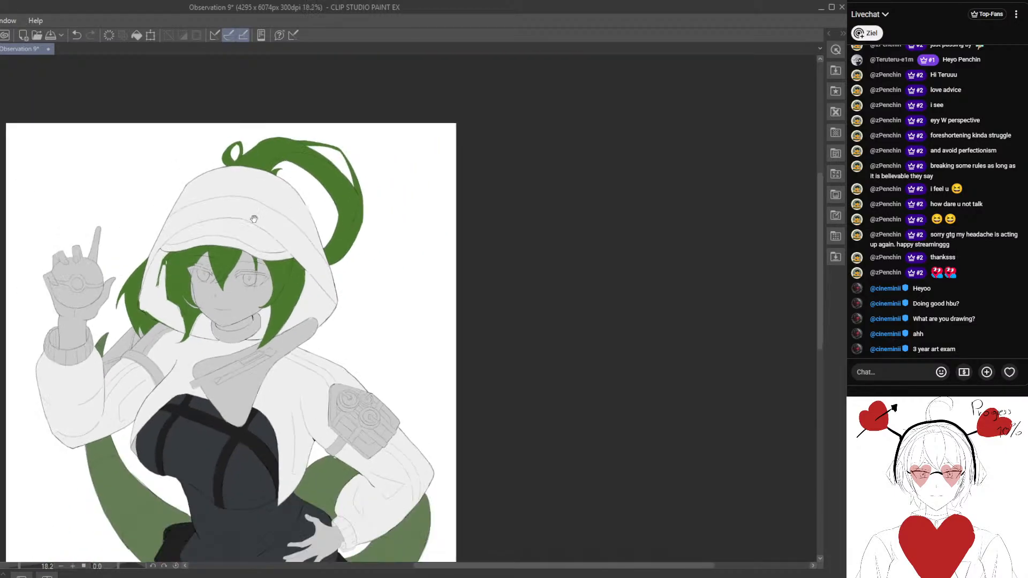
scroll(254, 219, up, 5)
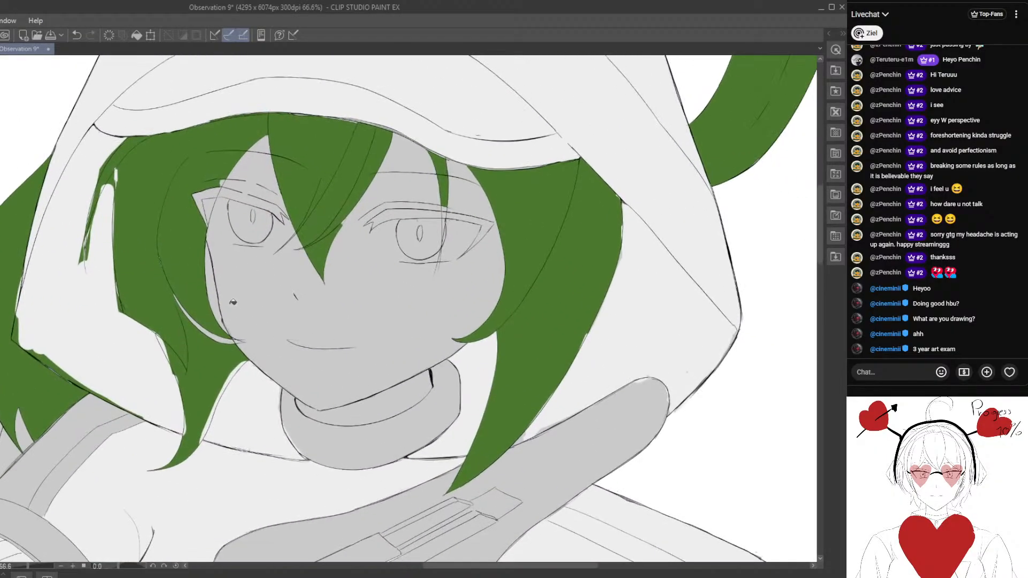
mouse_move(184, 318)
mouse_down()
mouse_move(206, 349)
mouse_move(195, 250)
mouse_move(215, 334)
mouse_move(208, 287)
mouse_up()
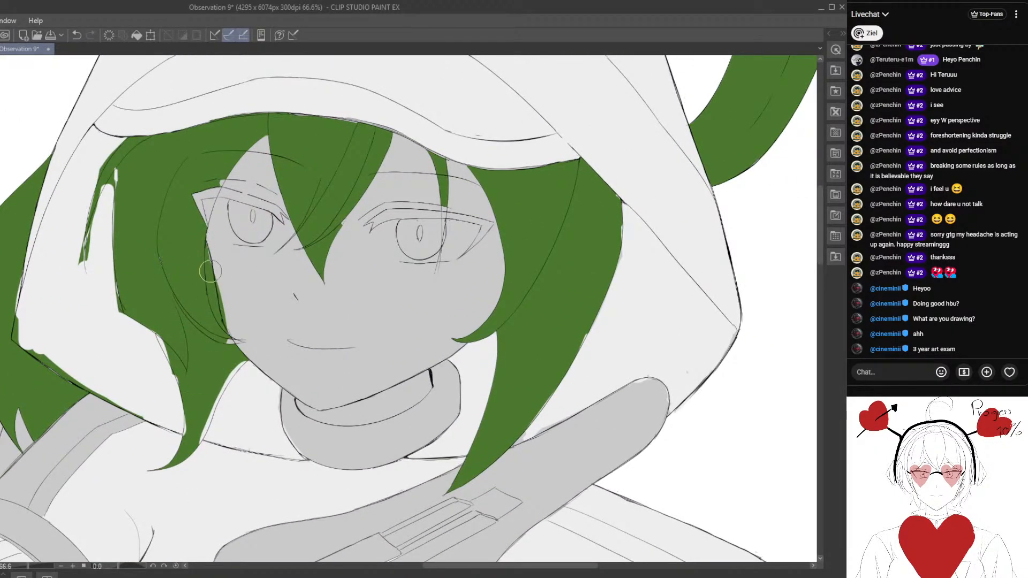
- Paint green over the small unfilled gaps in the image's left side hair and near the thin outer strand's root
scroll(218, 343, down, 1)
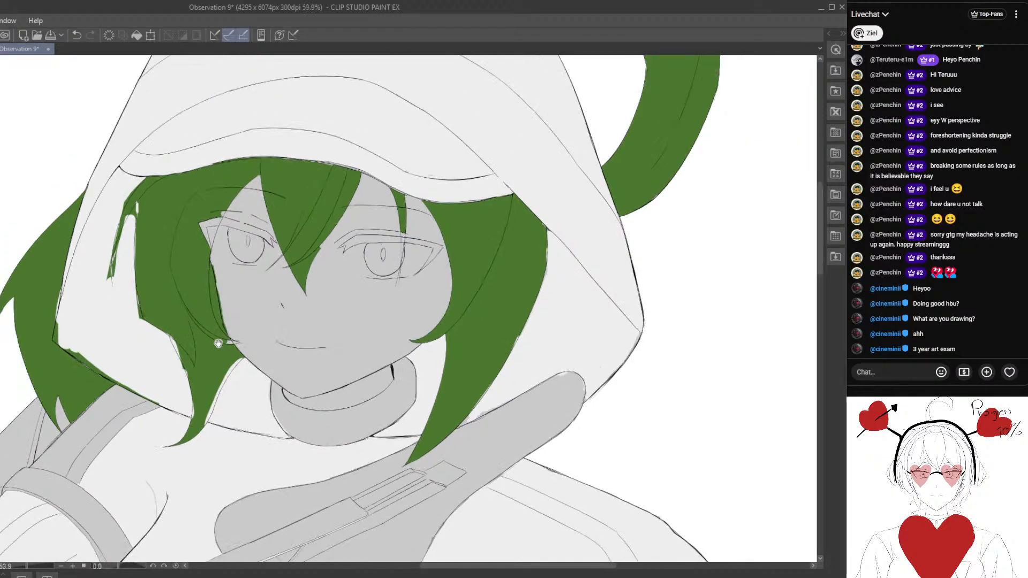
scroll(218, 343, up, 1)
mouse_move(234, 296)
mouse_down()
mouse_move(252, 311)
mouse_move(247, 289)
mouse_move(200, 300)
mouse_up()
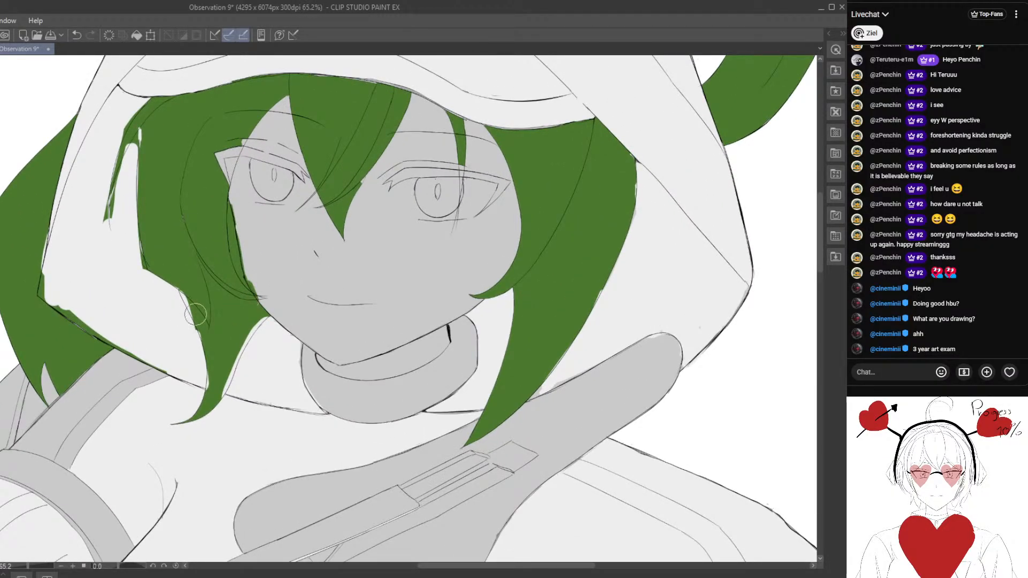
scroll(195, 315, up, 3)
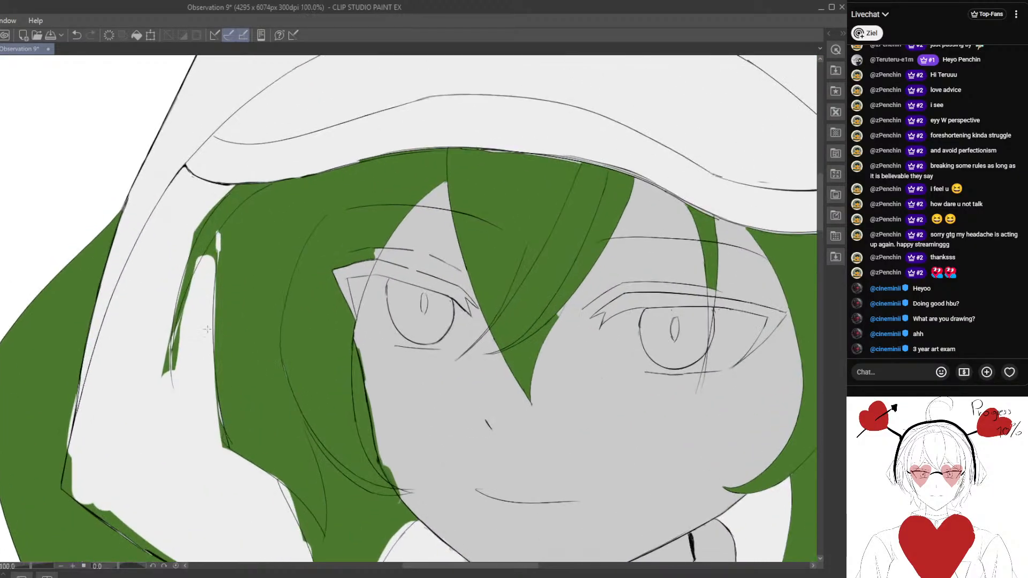
drag(227, 243, 220, 239)
- Paint the thin outer hair strand inside the hood green, following its line down to the tip
drag(221, 192, 164, 279)
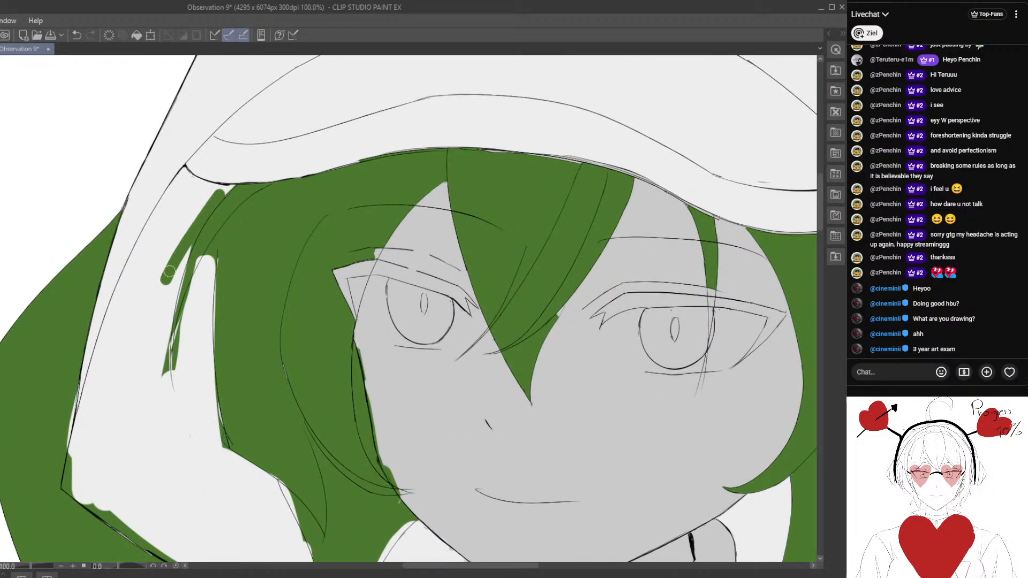
mouse_move(154, 320)
mouse_down()
mouse_move(180, 250)
mouse_move(235, 175)
mouse_move(204, 216)
mouse_up()
drag(186, 303, 190, 264)
scroll(190, 263, up, 1)
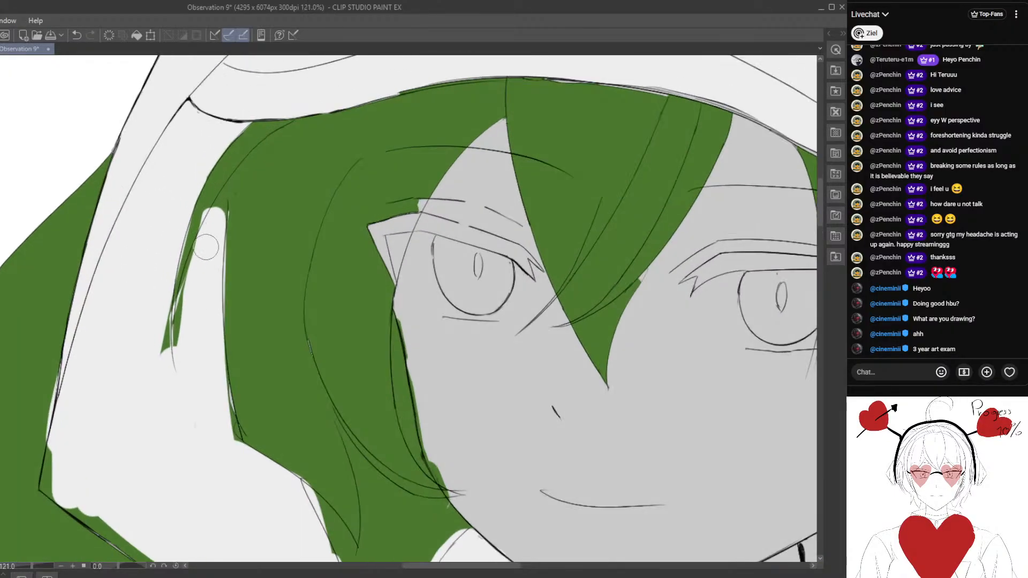
mouse_move(181, 343)
mouse_down()
mouse_move(207, 362)
mouse_move(183, 355)
mouse_move(170, 370)
mouse_move(193, 297)
mouse_up()
scroll(179, 348, down, 2)
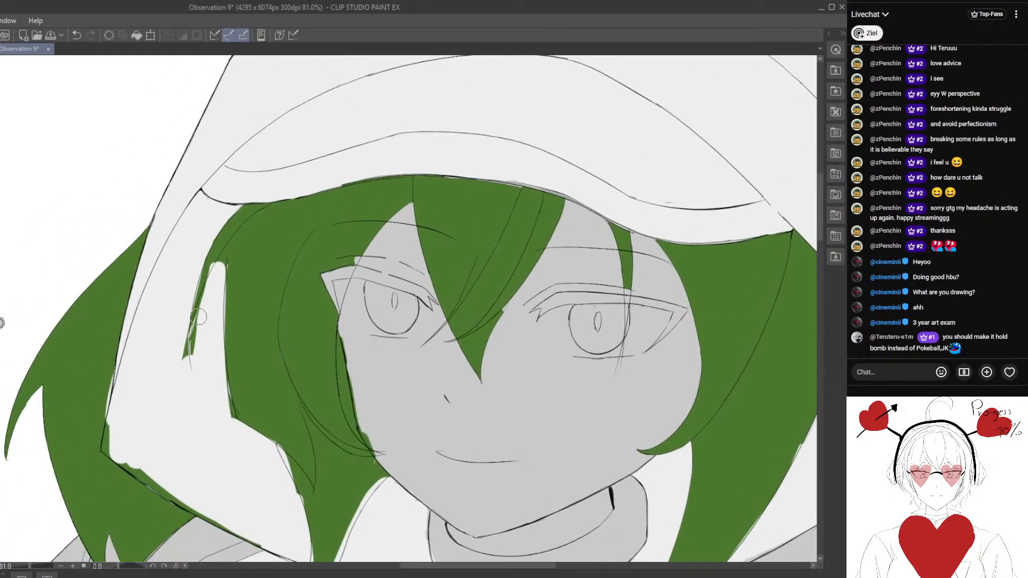
scroll(236, 251, up, 2)
scroll(243, 288, up, 1)
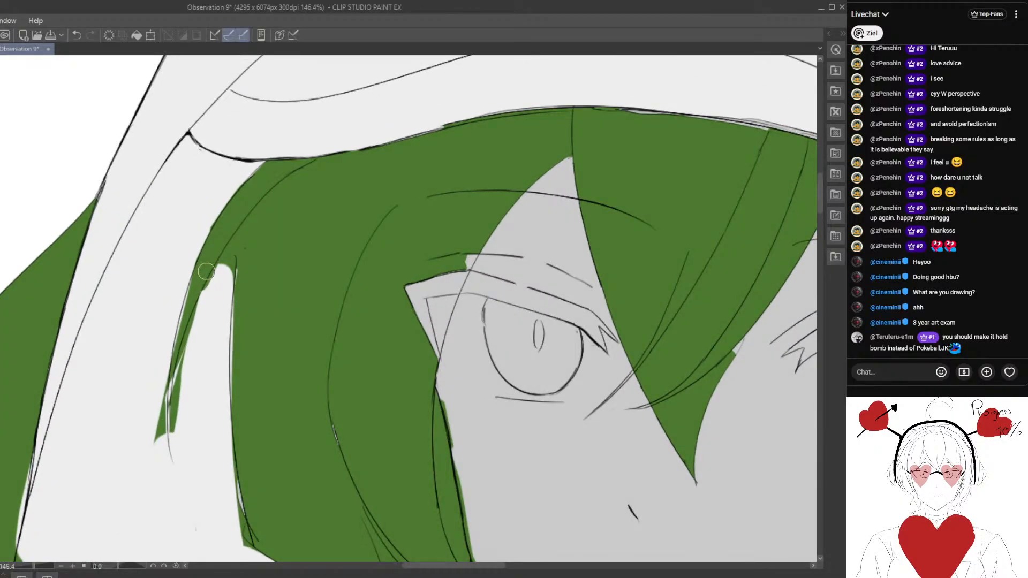
mouse_move(192, 289)
mouse_down()
mouse_move(172, 353)
mouse_move(173, 459)
mouse_up()
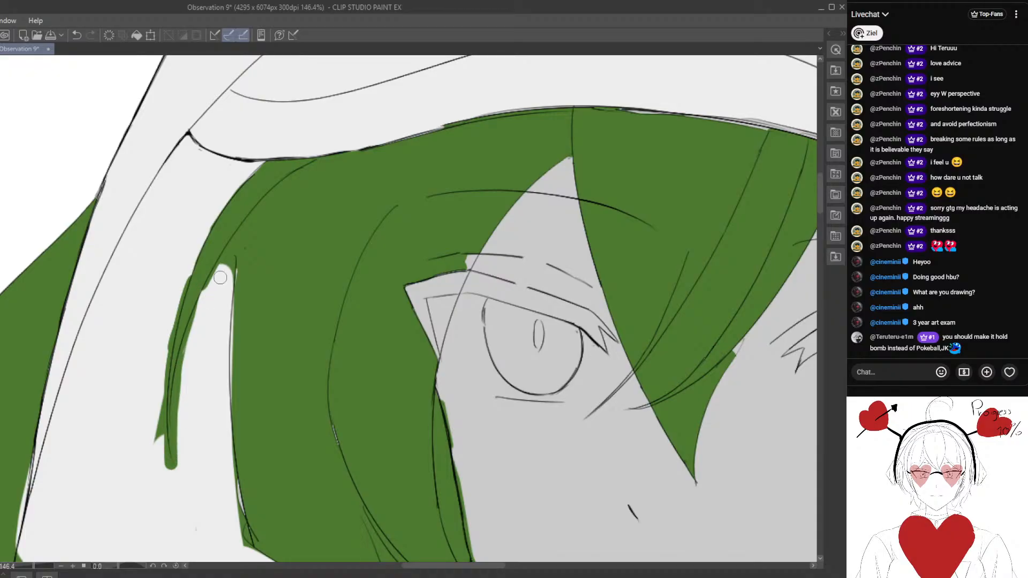
- Erase the excess green around the thin outer strand and sharpen the pointed gap between it and the side hair
key(e)
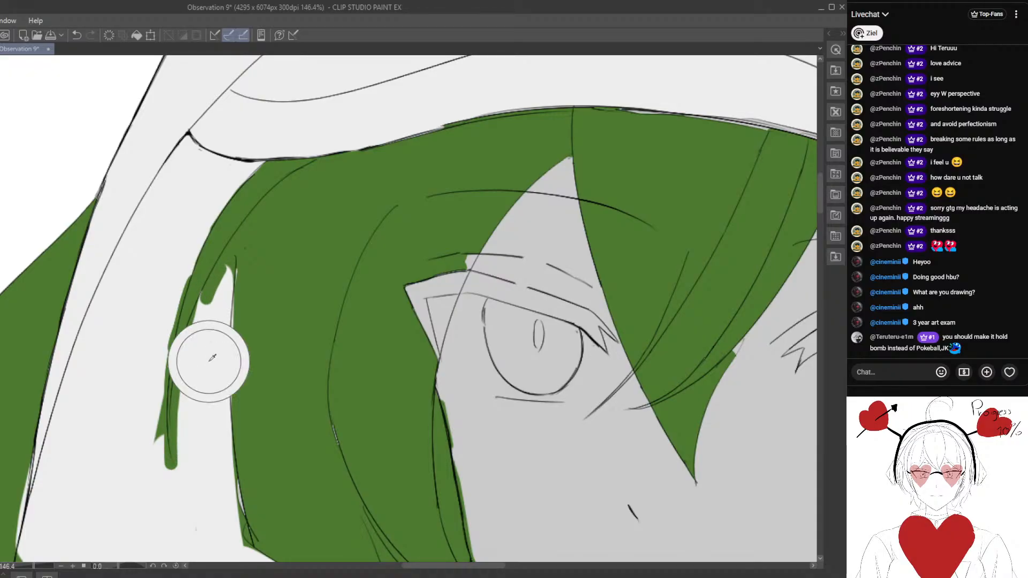
mouse_move(184, 272)
mouse_down()
mouse_move(155, 404)
mouse_move(163, 415)
mouse_up()
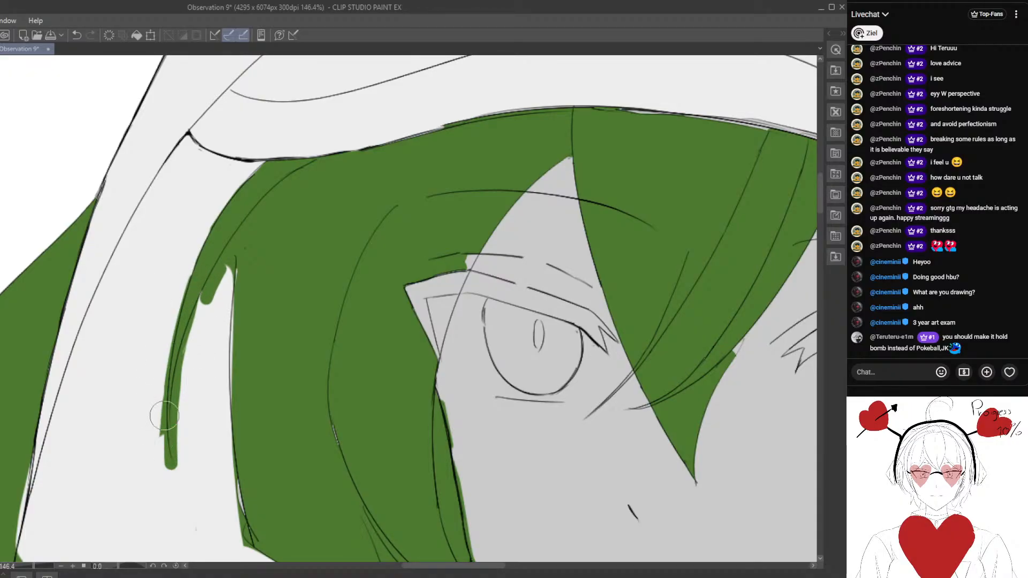
drag(179, 299, 166, 437)
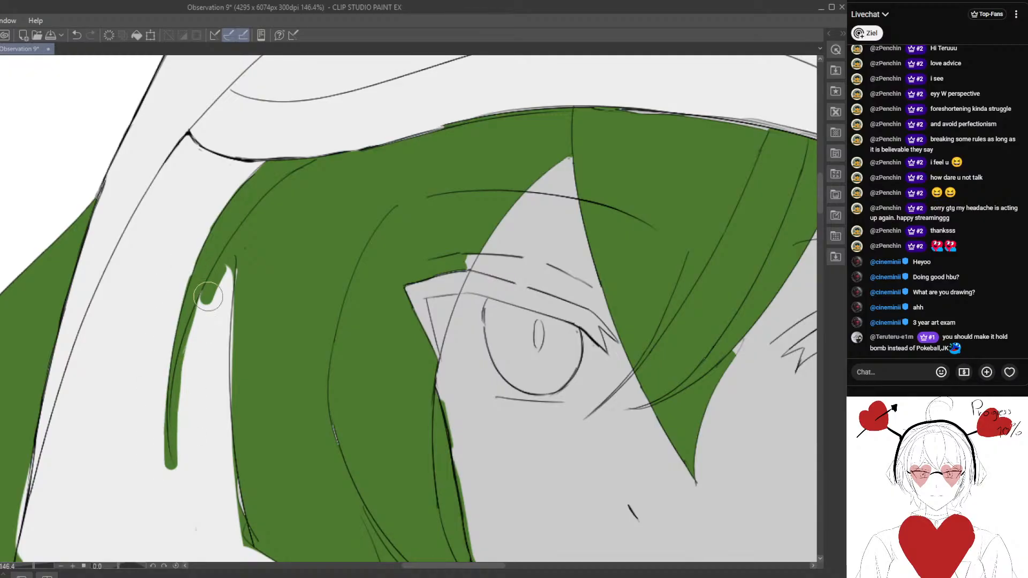
mouse_move(208, 296)
mouse_down()
mouse_move(175, 438)
mouse_move(215, 287)
mouse_move(181, 426)
mouse_up()
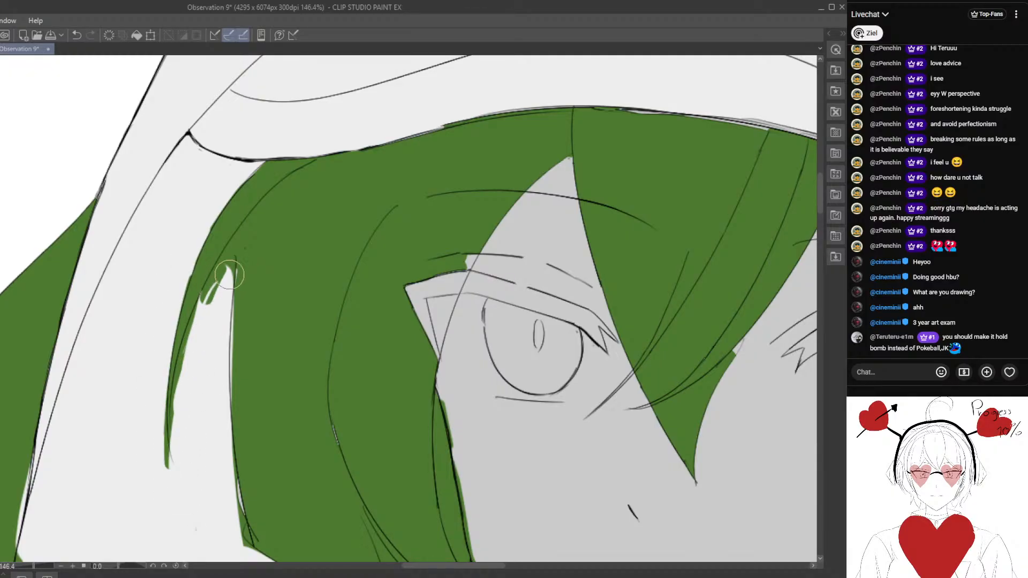
drag(234, 244, 187, 375)
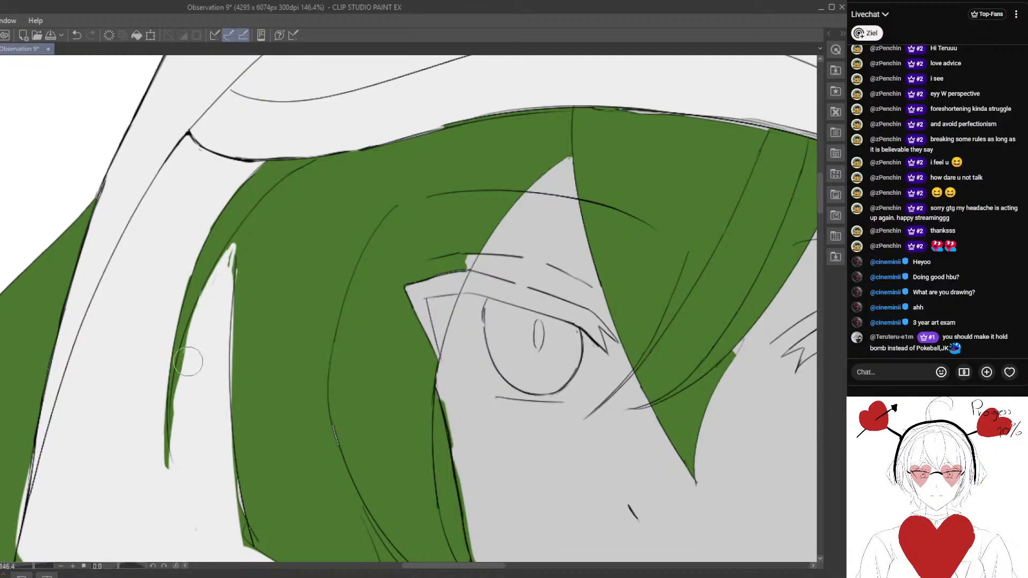
drag(206, 294, 171, 455)
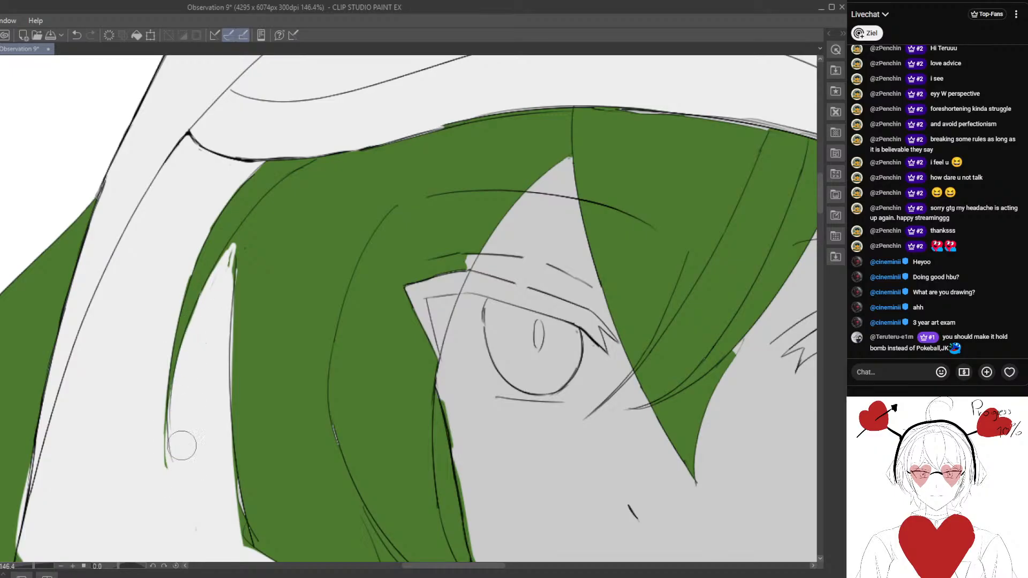
mouse_move(235, 247)
mouse_down()
mouse_move(232, 270)
mouse_move(238, 239)
mouse_move(224, 259)
mouse_move(228, 251)
mouse_move(249, 236)
mouse_move(239, 298)
mouse_move(242, 233)
mouse_move(244, 267)
mouse_move(240, 240)
mouse_move(232, 267)
mouse_up()
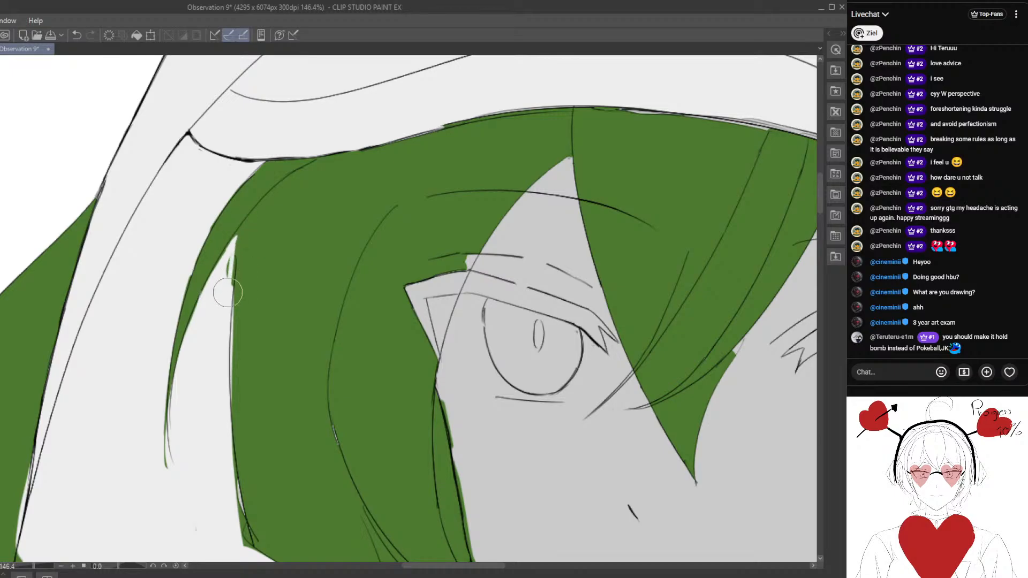
drag(231, 361, 193, 321)
- Clear the excess green outside the lower outer edge of the image's left side hair and cover that strip with the hood's white
scroll(214, 287, down, 3)
scroll(184, 292, up, 2)
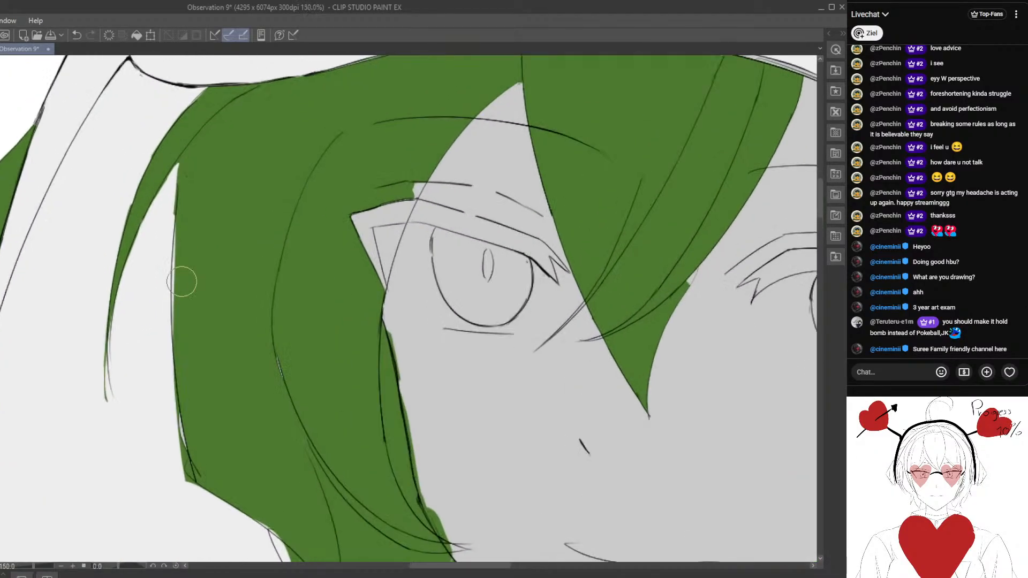
scroll(194, 233, up, 1)
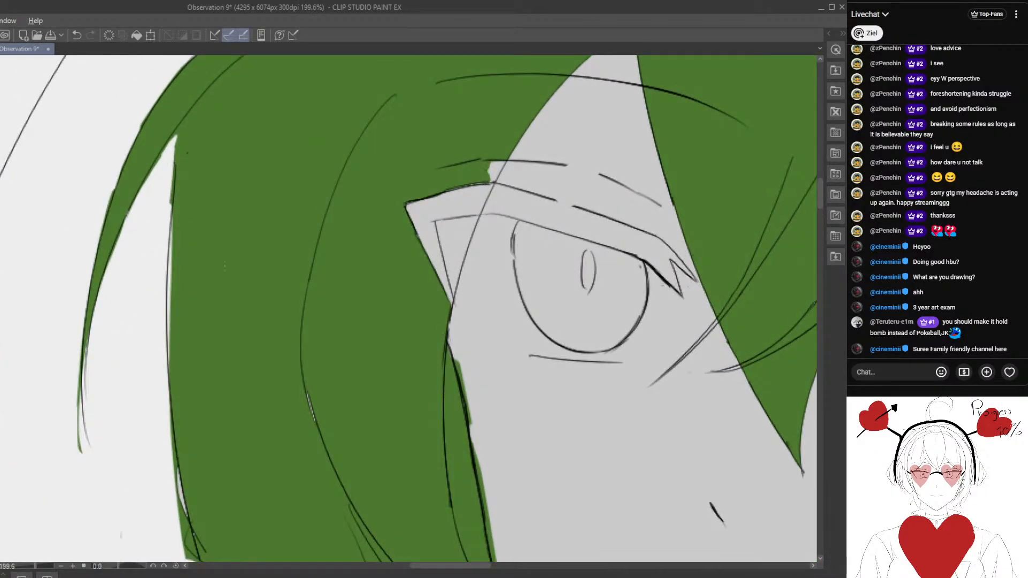
scroll(219, 267, down, 2)
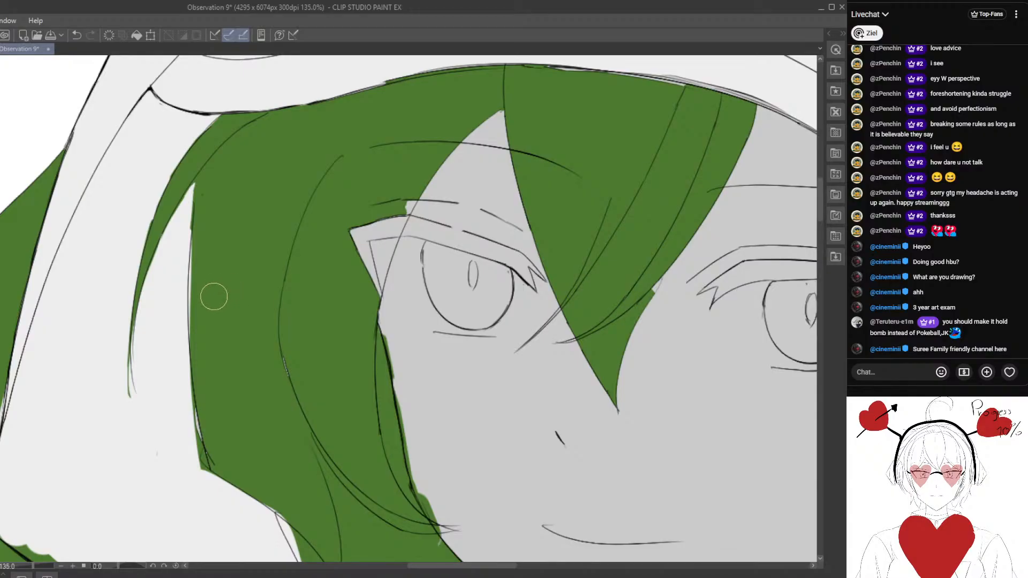
scroll(220, 284, up, 1)
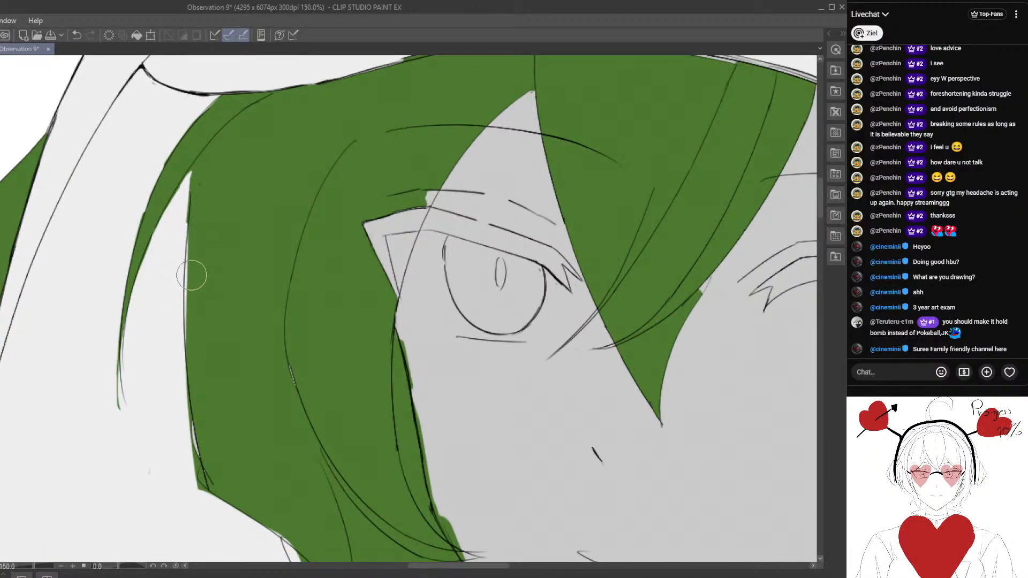
scroll(170, 307, up, 1)
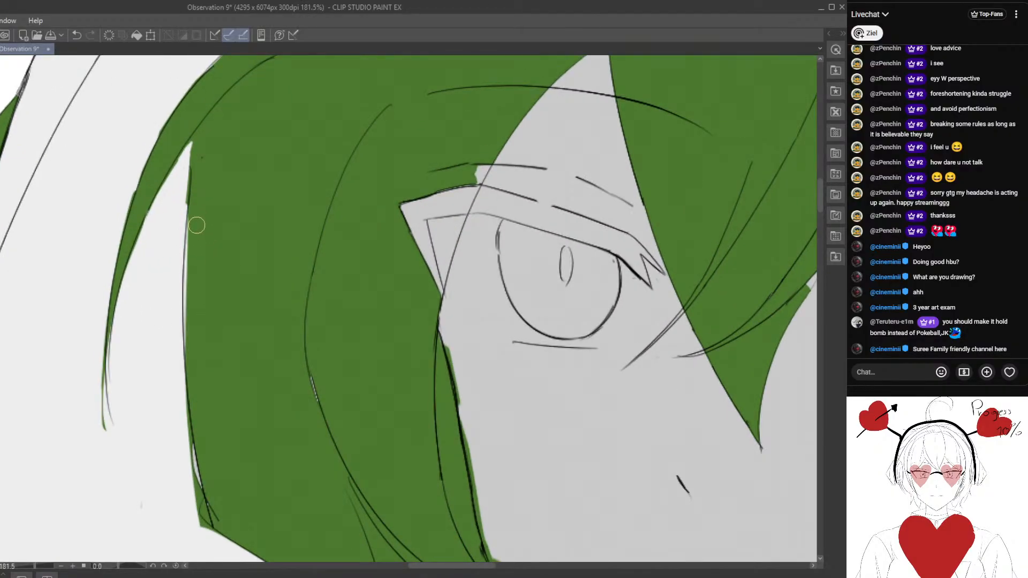
drag(196, 225, 198, 292)
scroll(197, 342, down, 4)
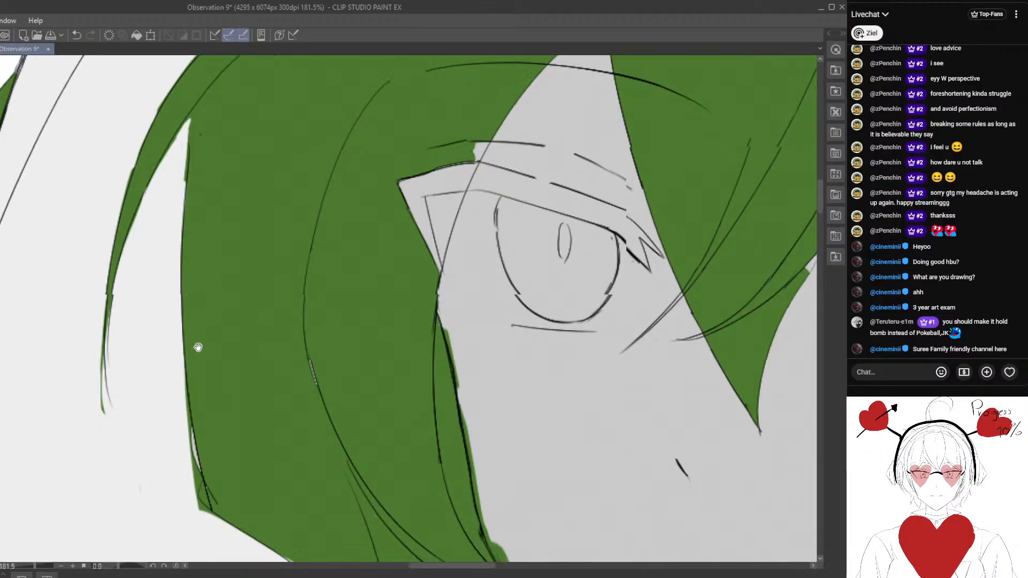
scroll(195, 377, down, 6)
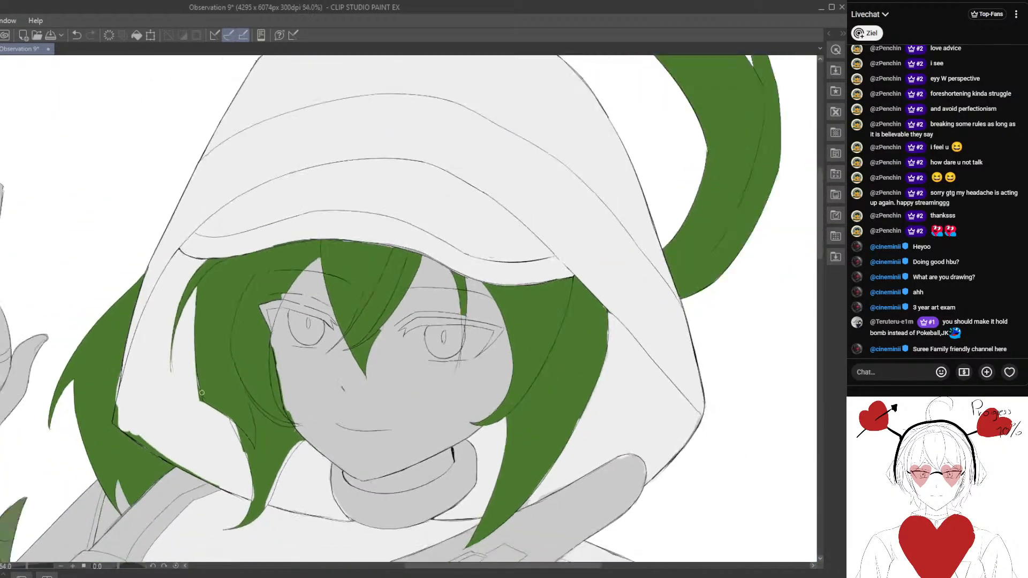
scroll(233, 339, up, 5)
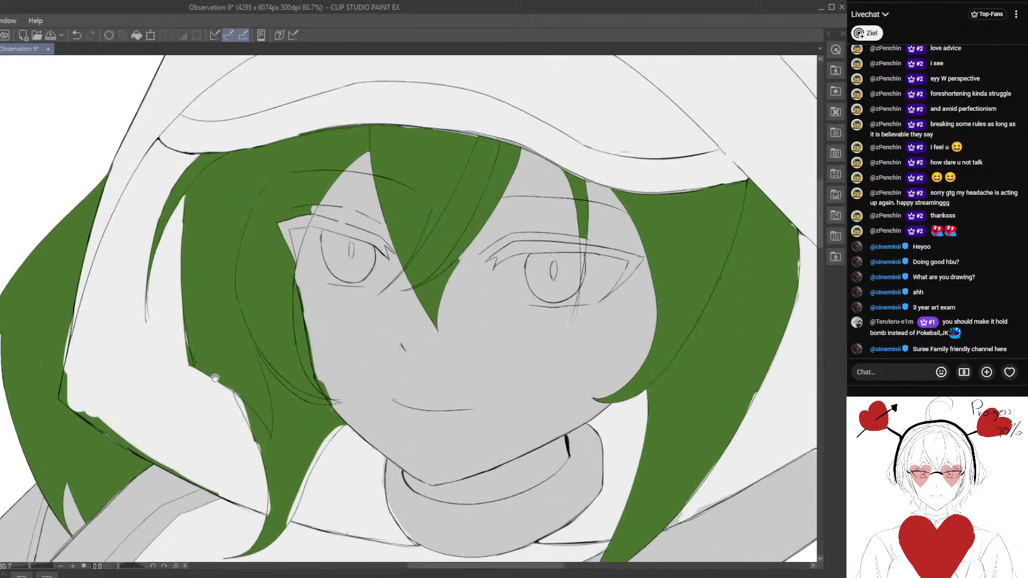
scroll(184, 376, up, 1)
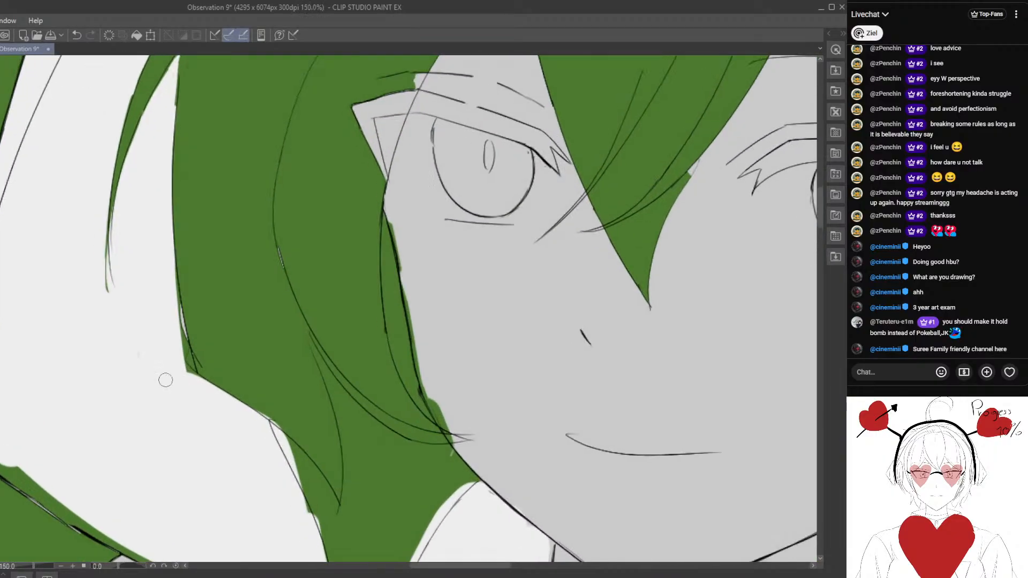
mouse_move(175, 306)
mouse_down()
mouse_move(191, 387)
mouse_move(169, 351)
mouse_move(170, 372)
mouse_move(183, 397)
mouse_move(183, 376)
mouse_up()
click(77, 36)
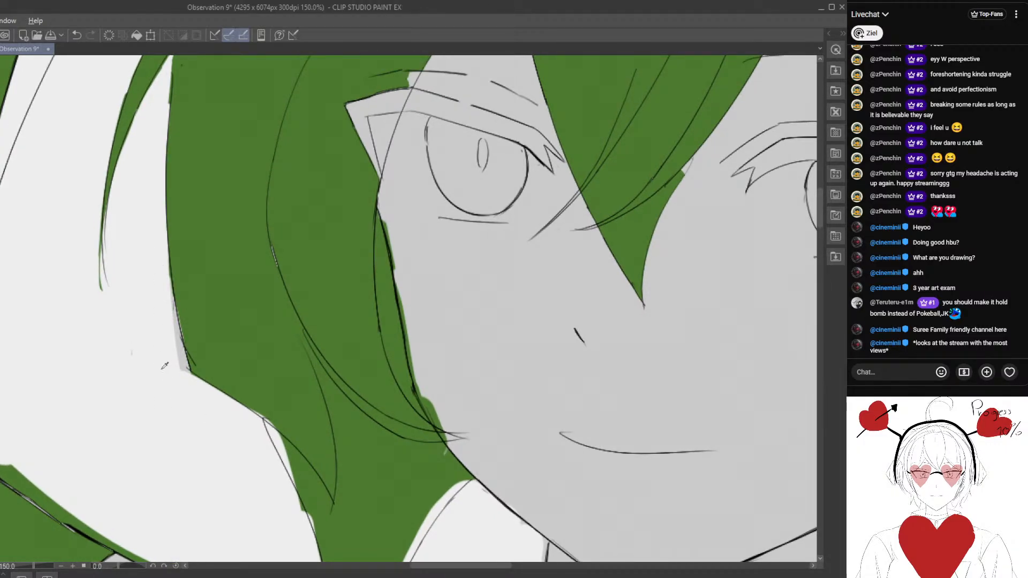
drag(165, 319, 186, 385)
- Erase the green spilling past the cheek line along the face-side edge of the image's left hair, down to the jaw
scroll(184, 379, down, 5)
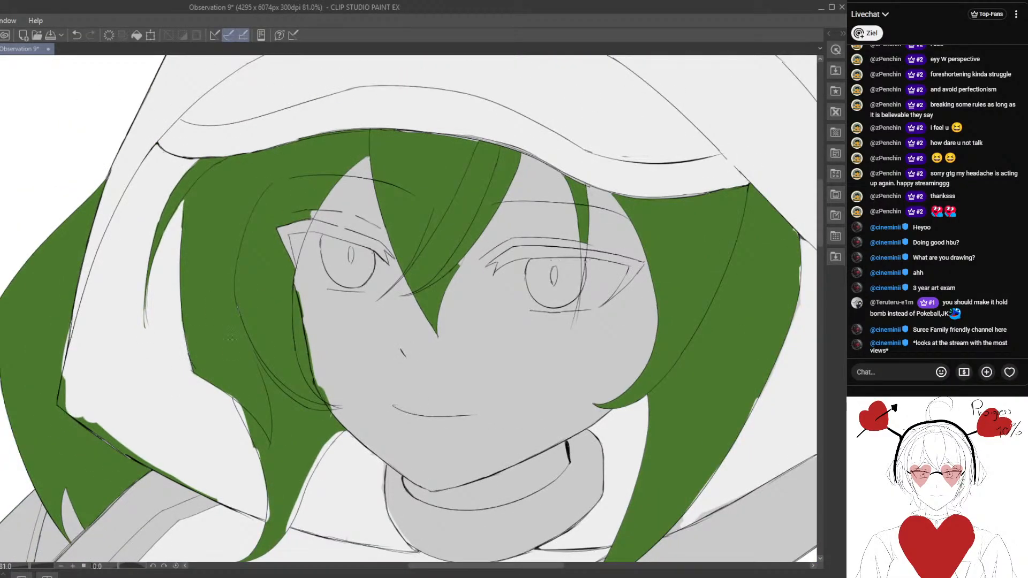
scroll(232, 337, up, 2)
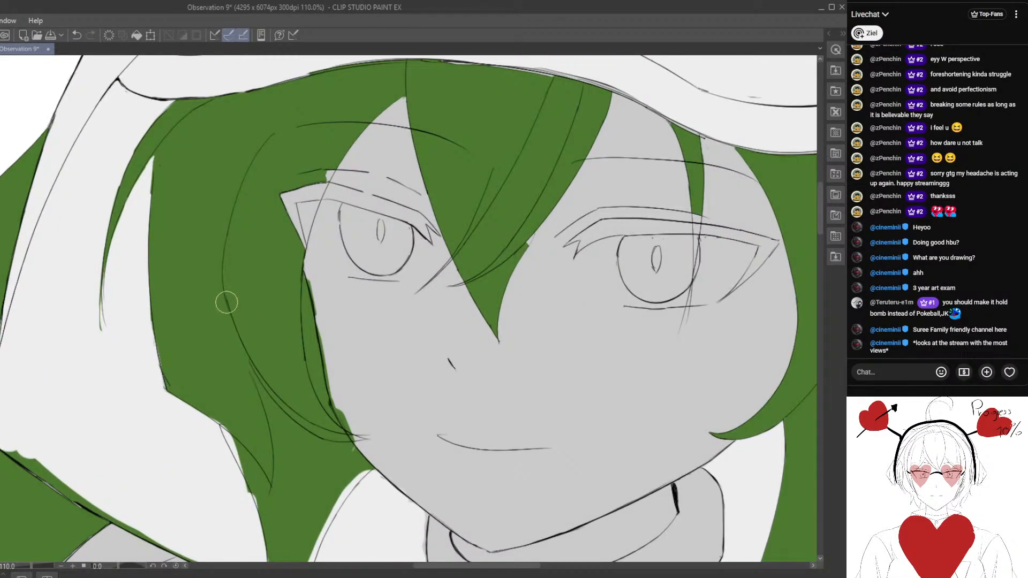
mouse_move(322, 324)
mouse_down()
mouse_move(260, 284)
mouse_move(270, 329)
mouse_up()
scroll(275, 299, up, 1)
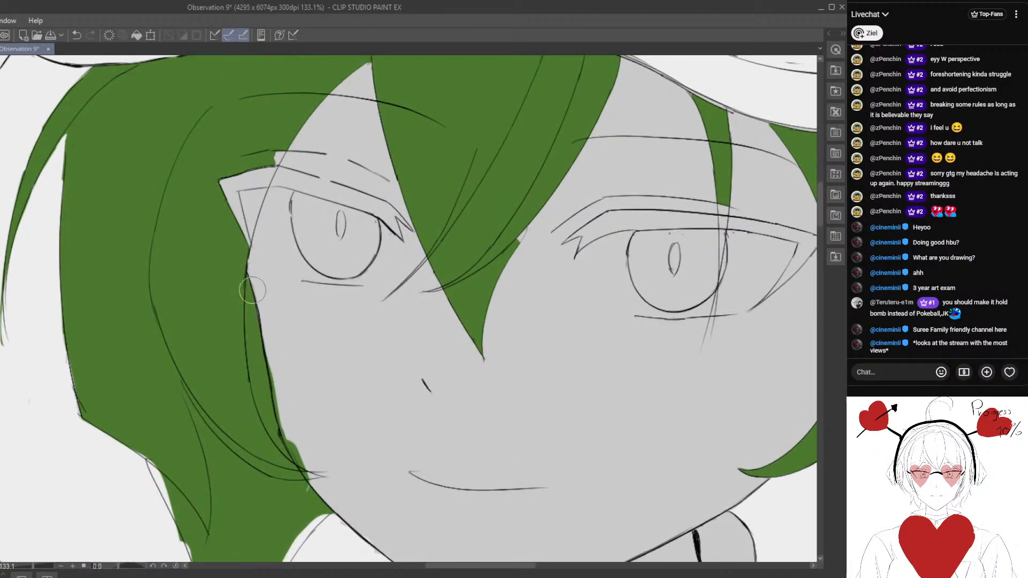
drag(294, 421, 262, 320)
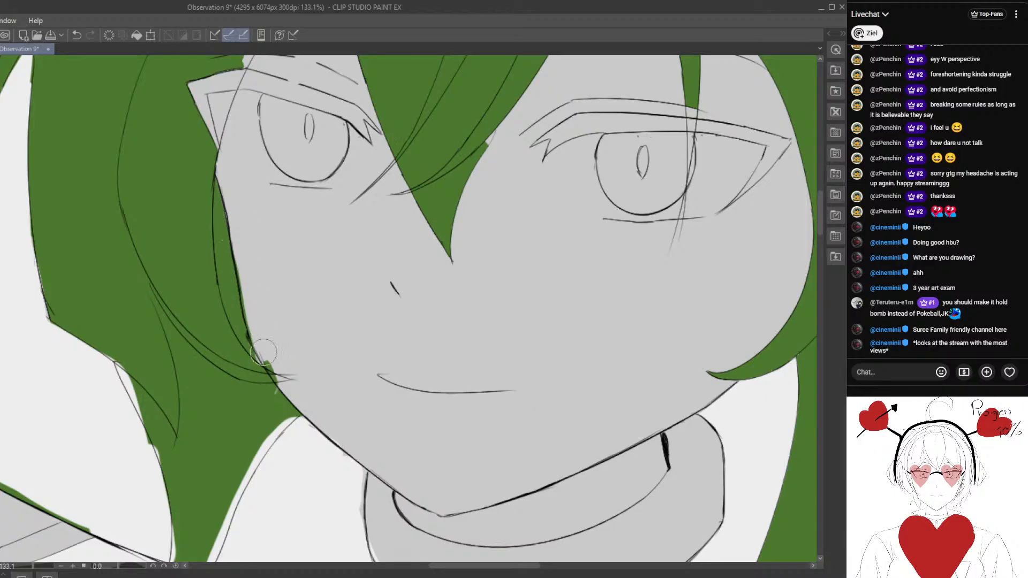
alt+click(237, 319)
drag(244, 334, 278, 391)
- Clean up the green along both edges of the lower side lock so it follows the line art
scroll(264, 374, down, 5)
mouse_move(204, 396)
mouse_down()
mouse_move(213, 407)
mouse_move(229, 364)
mouse_move(209, 416)
mouse_move(238, 338)
mouse_move(299, 255)
mouse_move(223, 381)
mouse_up()
drag(295, 261, 302, 255)
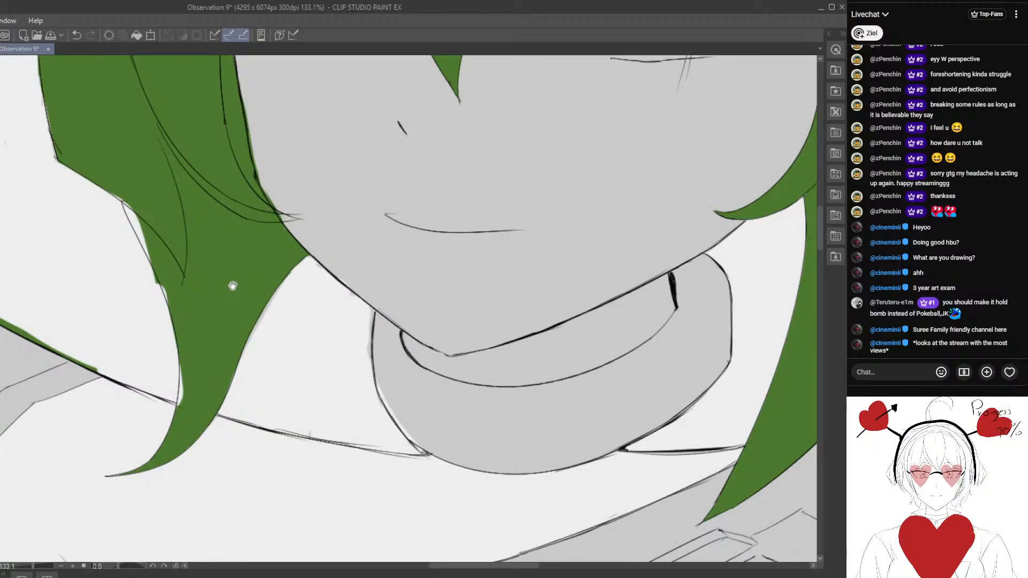
drag(232, 287, 238, 333)
drag(140, 250, 185, 356)
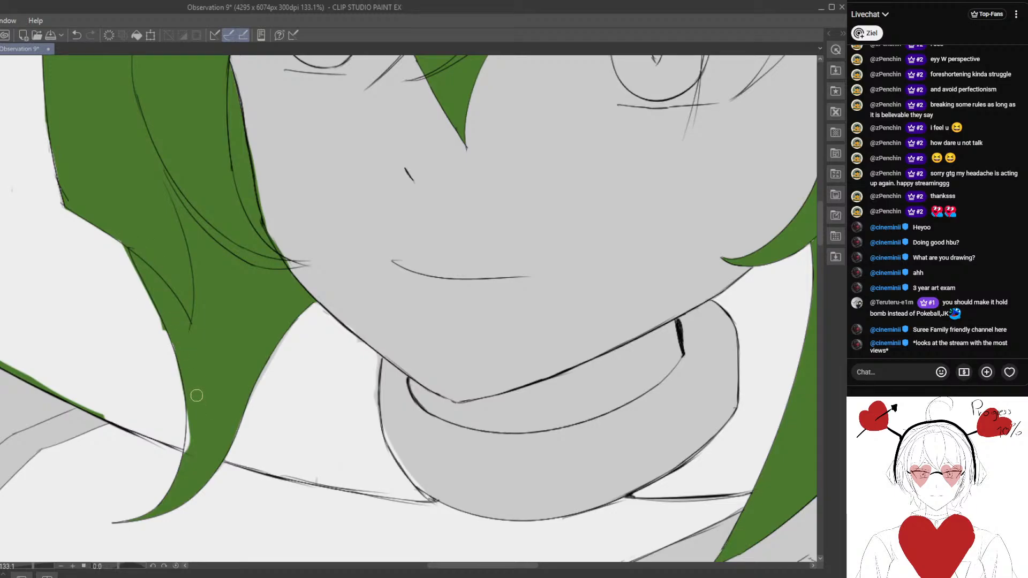
drag(190, 466, 190, 449)
- Erase the green spilling onto the hood along its lower edge on the image's left, from the hood corner toward the side lock
scroll(141, 371, down, 1)
scroll(151, 386, down, 1)
scroll(259, 367, down, 2)
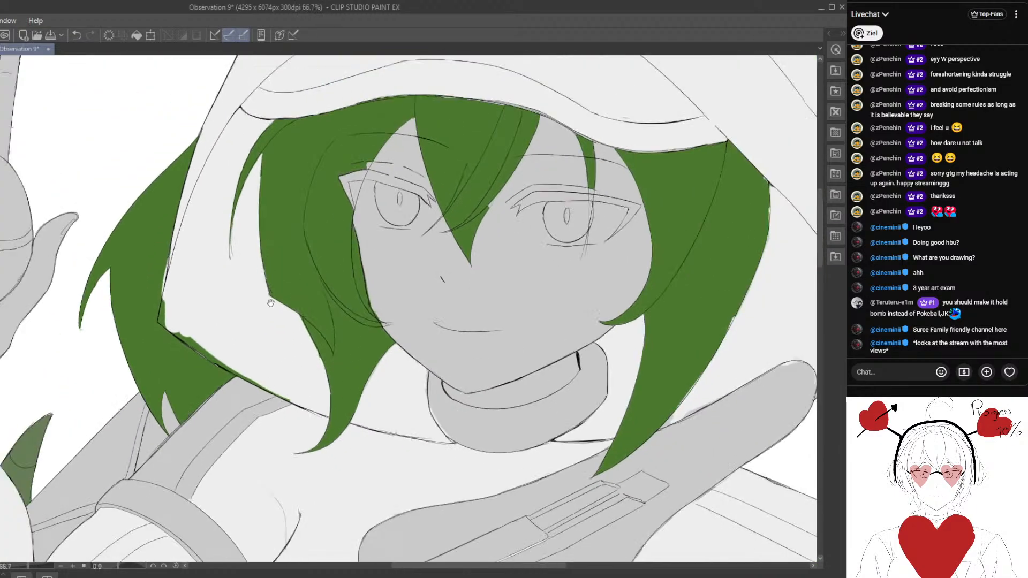
drag(271, 303, 277, 336)
scroll(239, 342, up, 1)
mouse_move(199, 347)
mouse_down()
mouse_move(214, 309)
mouse_move(241, 313)
mouse_move(225, 303)
mouse_move(217, 343)
mouse_move(217, 265)
mouse_move(207, 294)
mouse_move(217, 244)
mouse_move(207, 312)
mouse_up()
scroll(212, 341, up, 2)
alt+click(233, 303)
drag(228, 398, 197, 318)
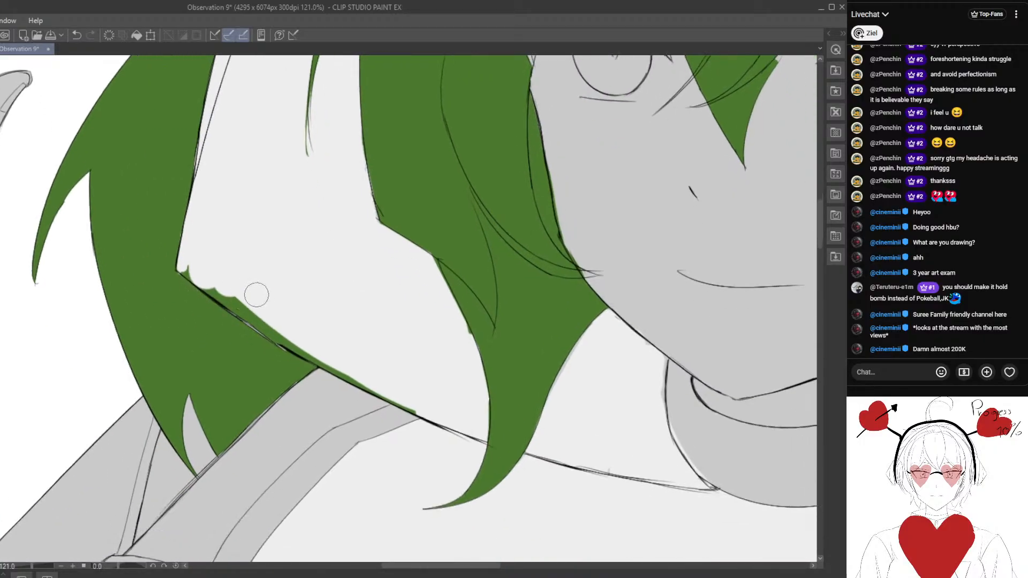
drag(187, 272, 328, 361)
drag(368, 381, 277, 305)
mouse_move(202, 270)
mouse_down()
mouse_move(349, 345)
mouse_move(332, 341)
mouse_up()
scroll(303, 379, down, 12)
mouse_move(357, 282)
mouse_down()
mouse_move(366, 274)
mouse_move(195, 268)
mouse_move(173, 220)
mouse_move(250, 248)
mouse_up()
- Fill the grey shoulder stripe and the ribbed cuff of the raised arm's sleeve with the jacket's white
scroll(417, 323, up, 3)
scroll(417, 322, up, 4)
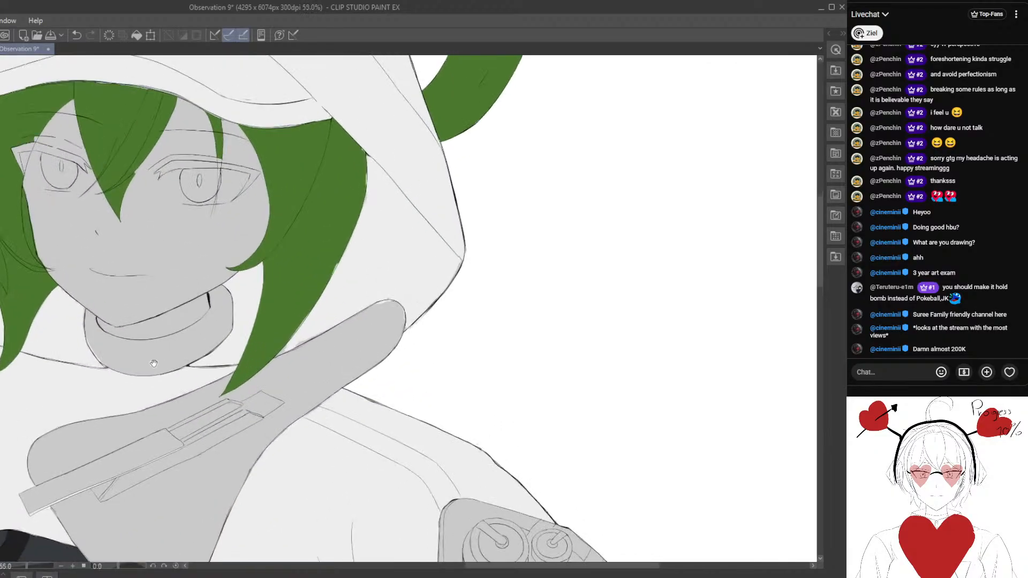
drag(155, 361, 434, 371)
drag(153, 413, 253, 365)
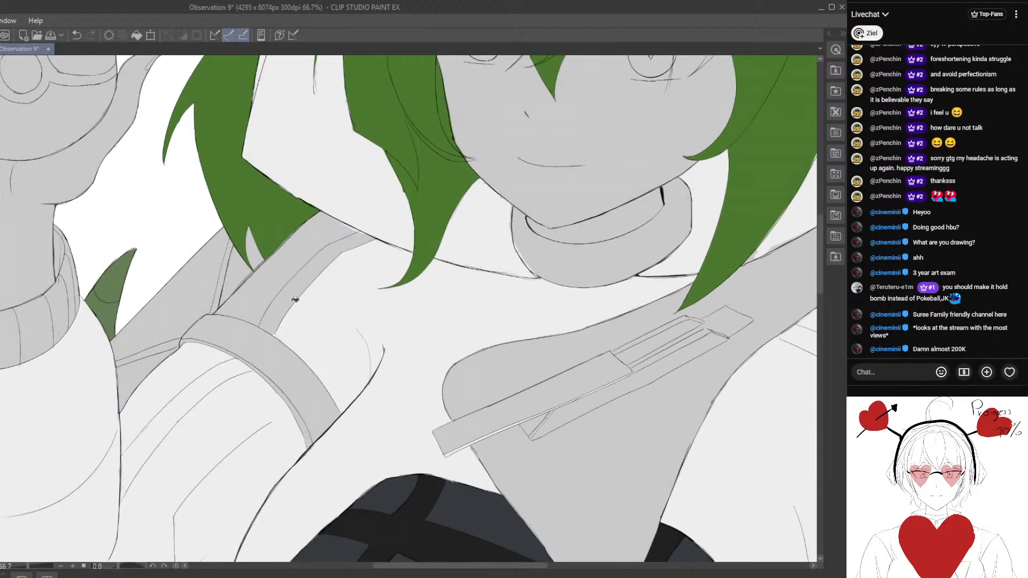
scroll(317, 320, down, 3)
scroll(319, 321, down, 5)
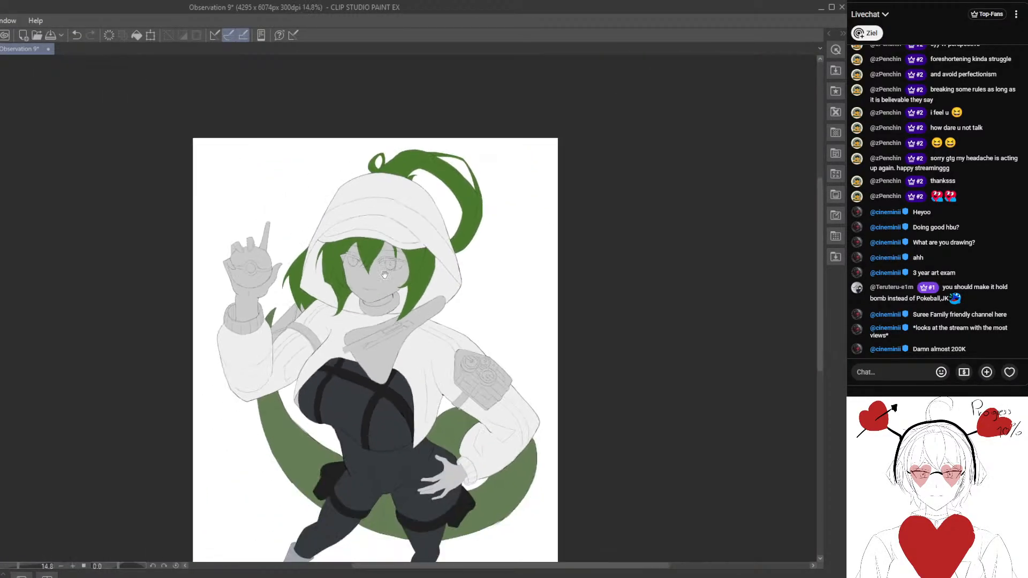
drag(267, 358, 195, 254)
scroll(209, 267, up, 4)
scroll(195, 255, up, 6)
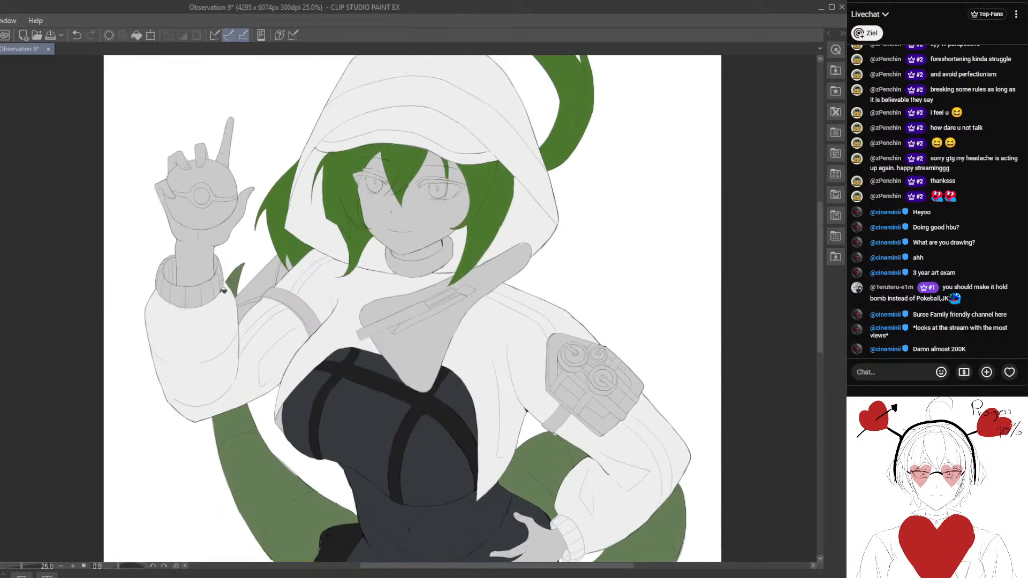
mouse_move(131, 263)
mouse_down()
mouse_move(121, 289)
mouse_move(160, 343)
mouse_move(224, 326)
mouse_move(246, 259)
mouse_move(237, 240)
mouse_move(245, 247)
mouse_up()
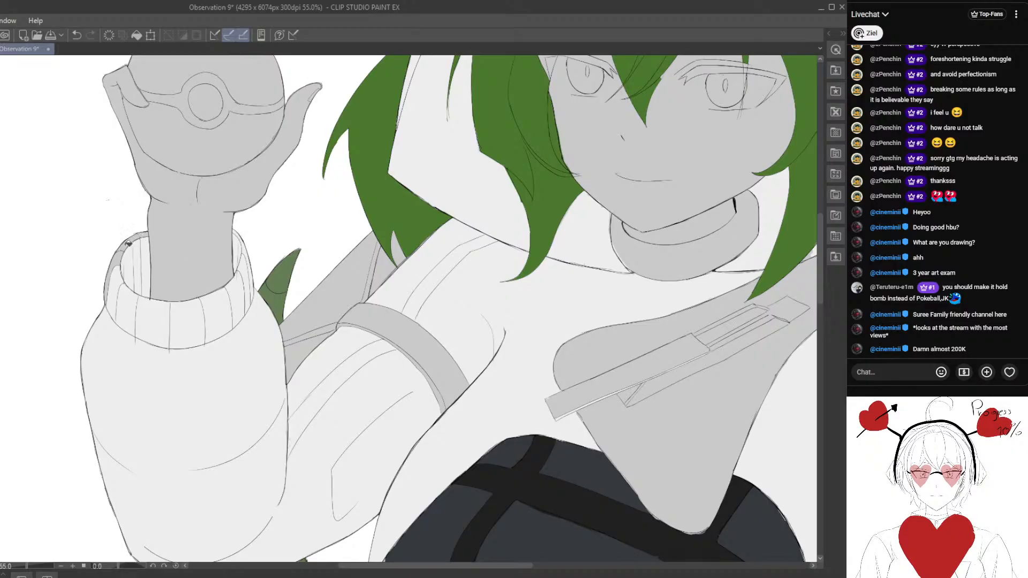
drag(120, 263, 147, 233)
click(111, 286)
- Examine the whole figure, then the raised arm's sleeve, armband and chest straps, for areas still needing base colour
scroll(153, 319, down, 3)
scroll(152, 319, down, 5)
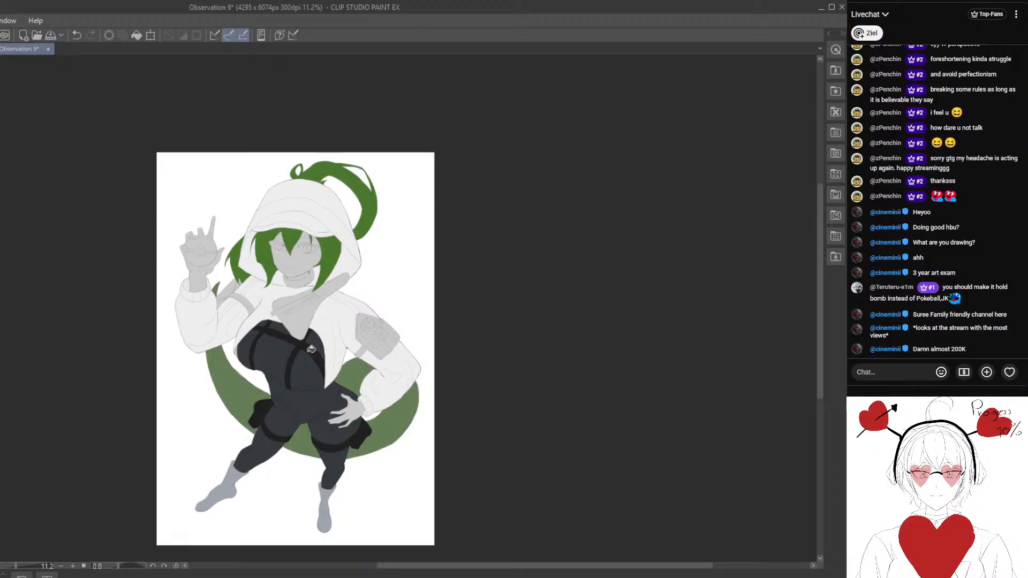
scroll(311, 349, up, 4)
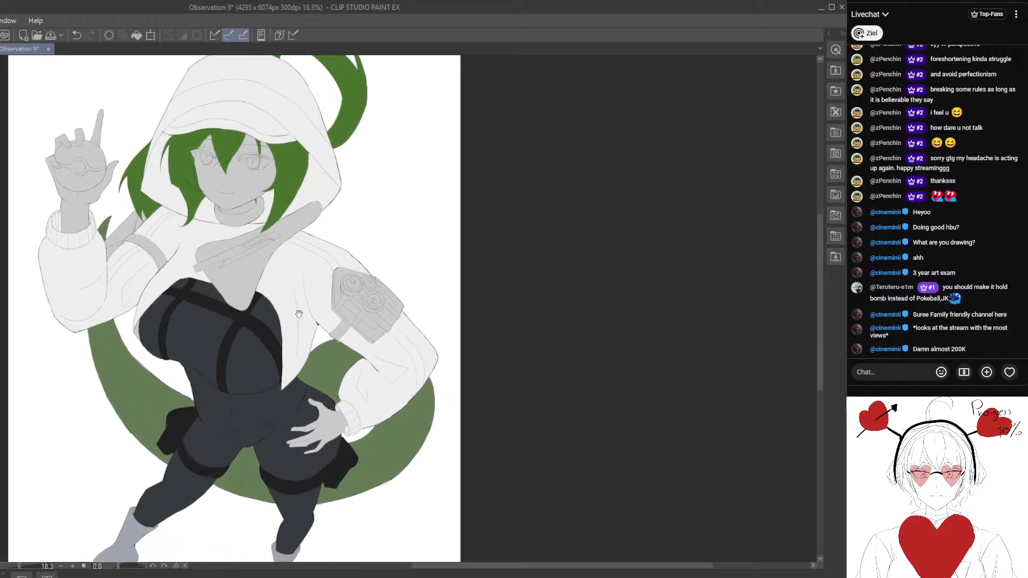
scroll(299, 314, up, 3)
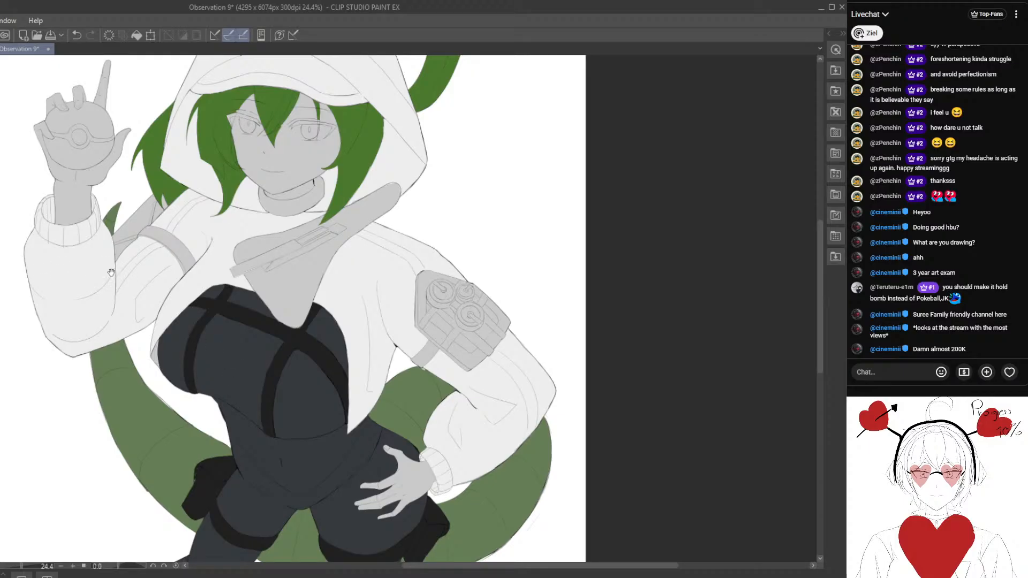
scroll(110, 273, up, 4)
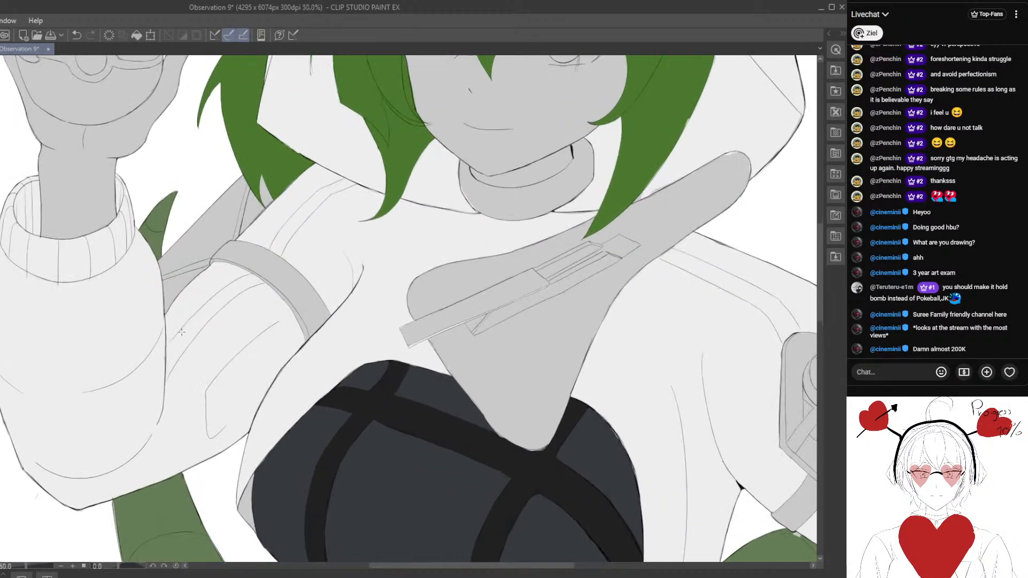
scroll(187, 304, down, 3)
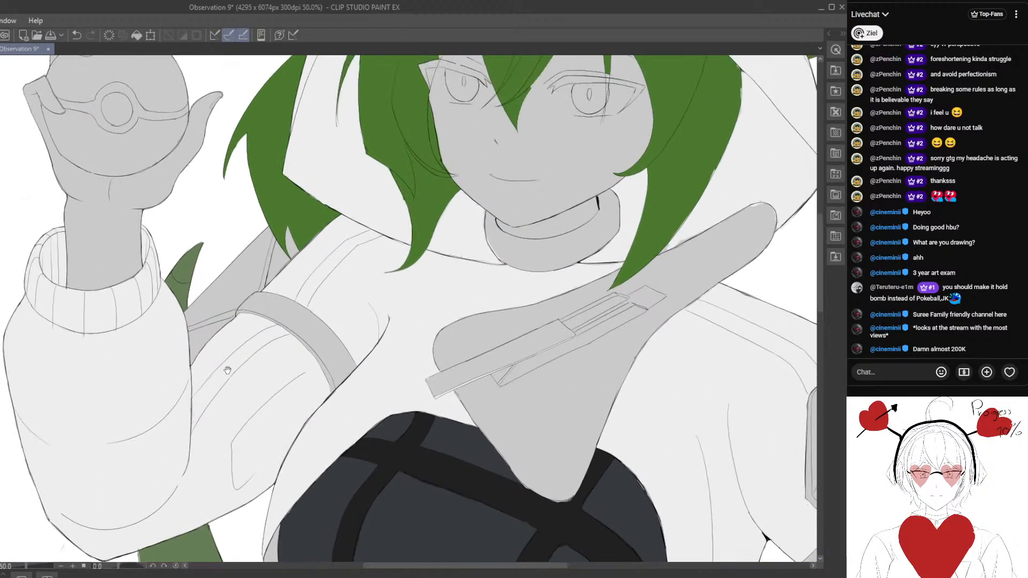
scroll(233, 326, up, 3)
scroll(233, 326, up, 3)
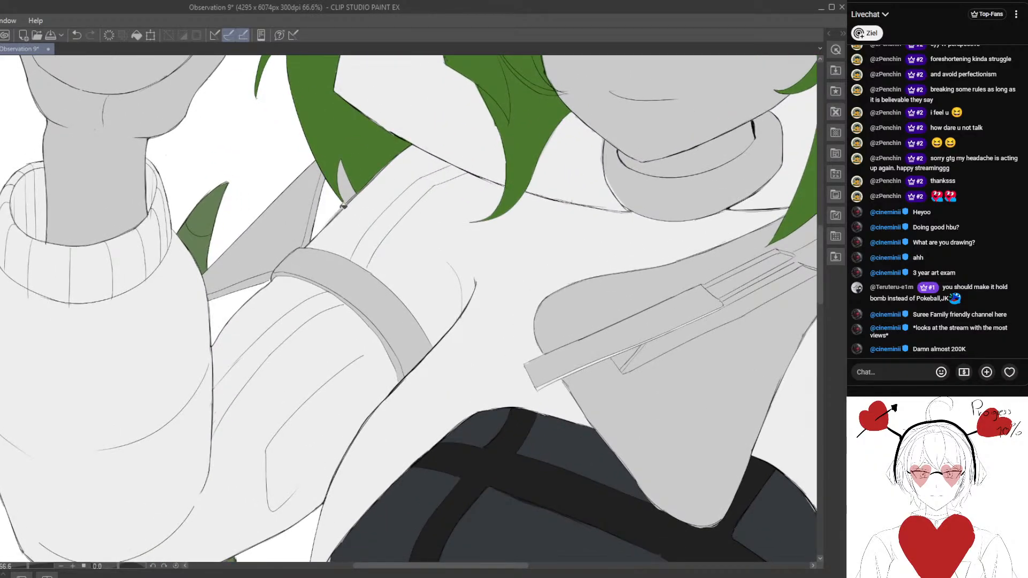
scroll(331, 258, down, 4)
scroll(331, 258, down, 2)
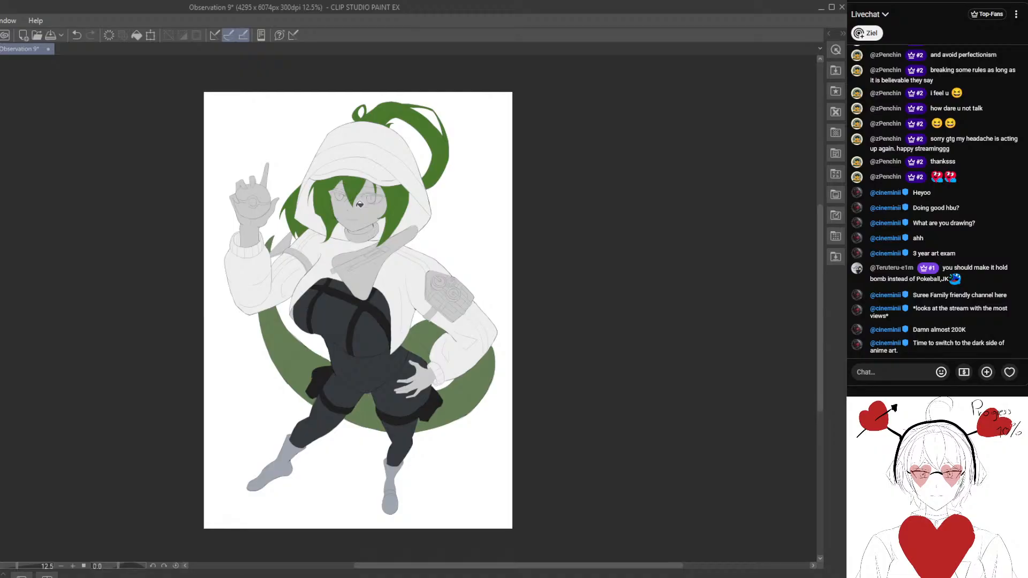
scroll(284, 332, up, 3)
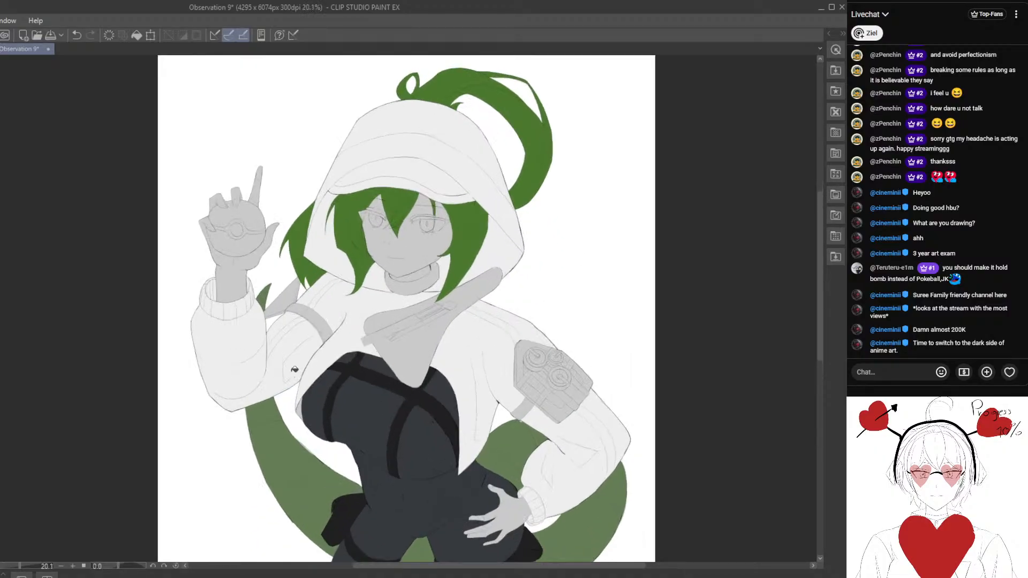
scroll(323, 398, up, 2)
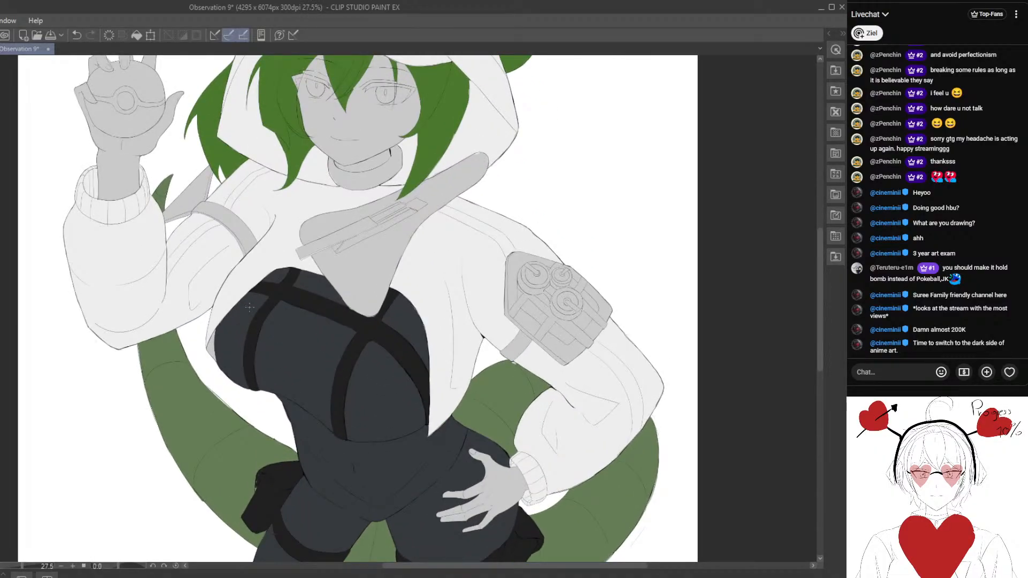
scroll(255, 320, up, 2)
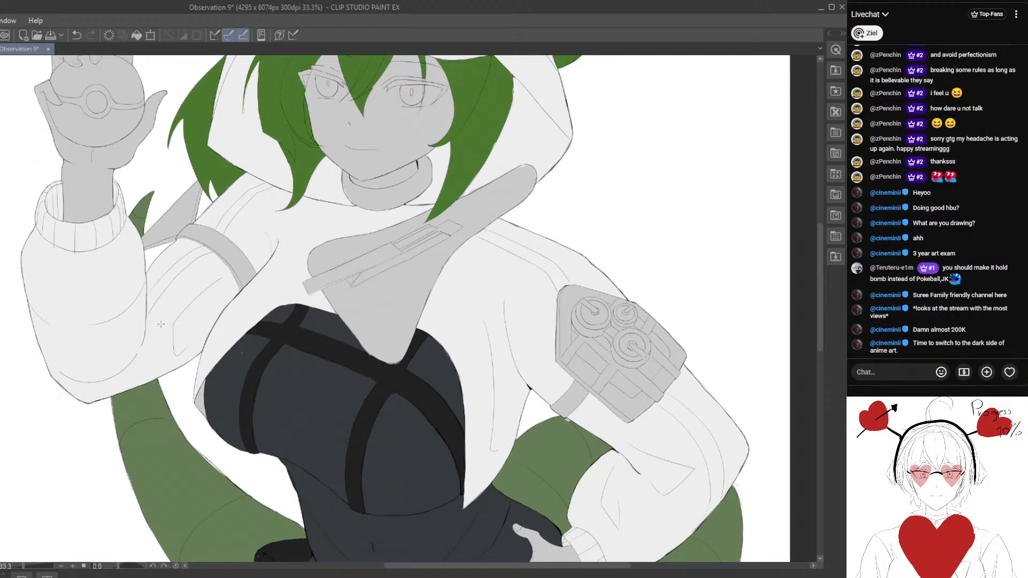
scroll(174, 266, up, 2)
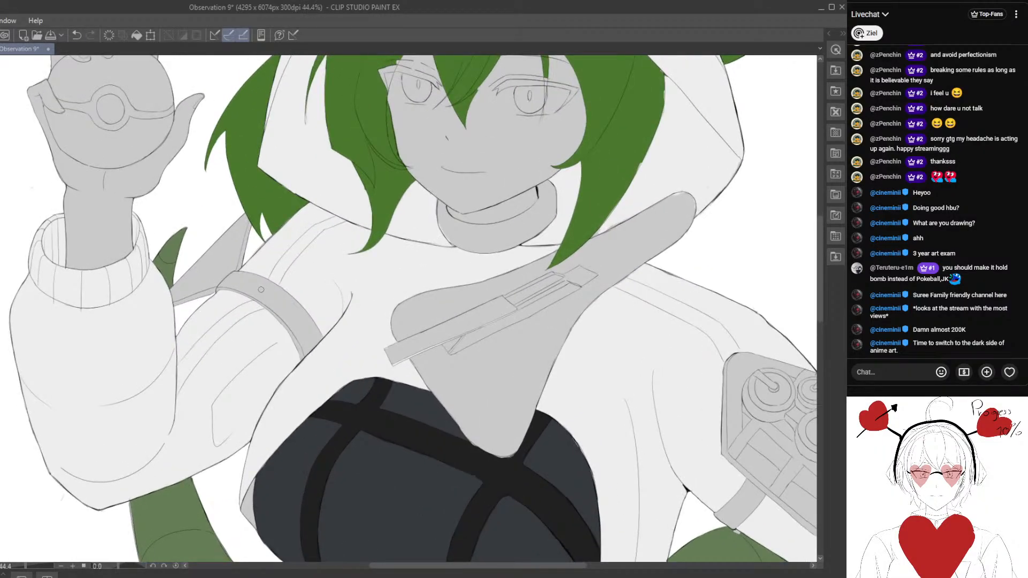
scroll(261, 289, up, 1)
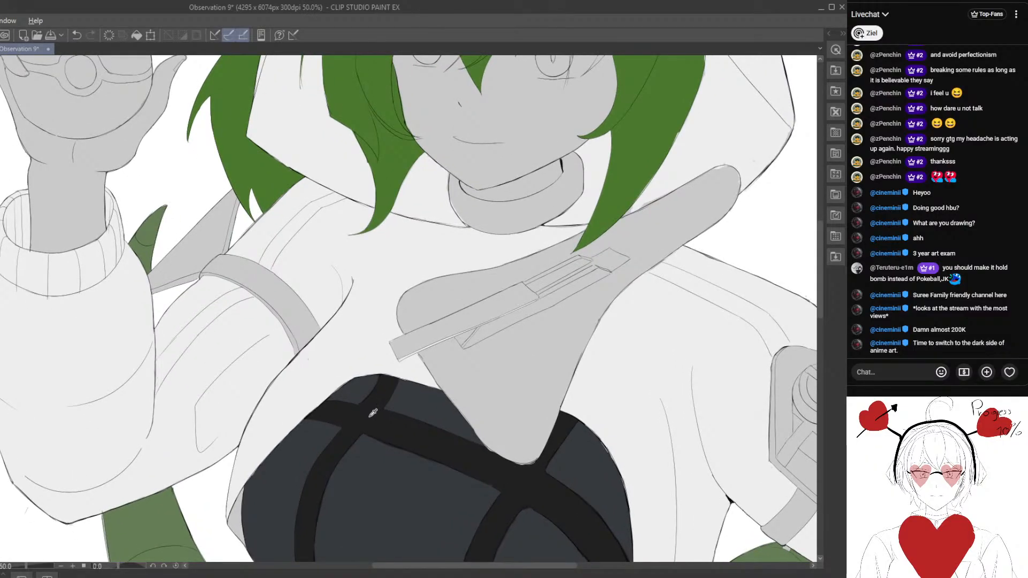
- Fill the triangular strap piece behind the raised arm's shoulder with black, including its narrow grey edges
click(187, 249)
scroll(187, 251, up, 1)
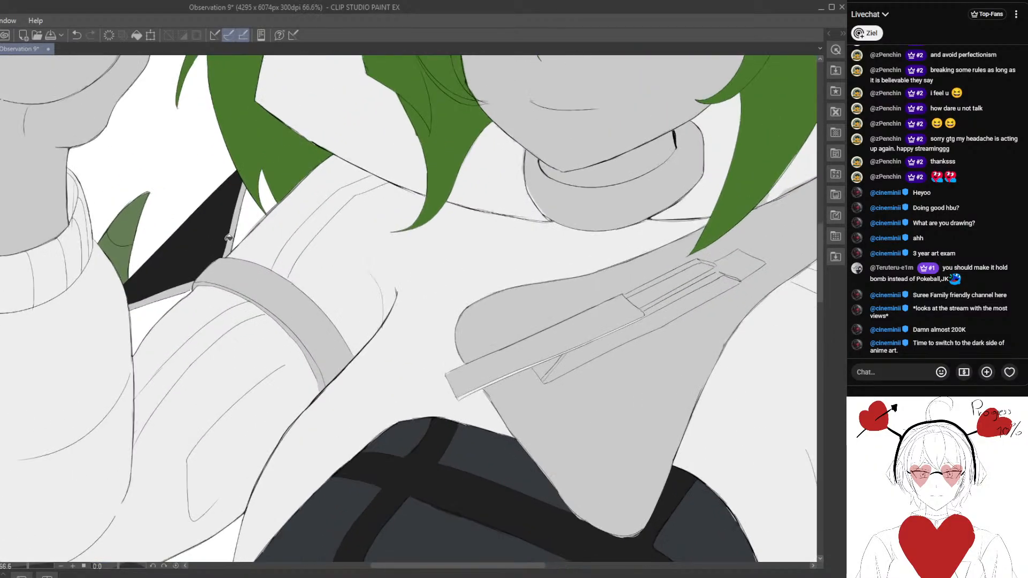
click(212, 261)
click(187, 283)
scroll(187, 283, down, 1)
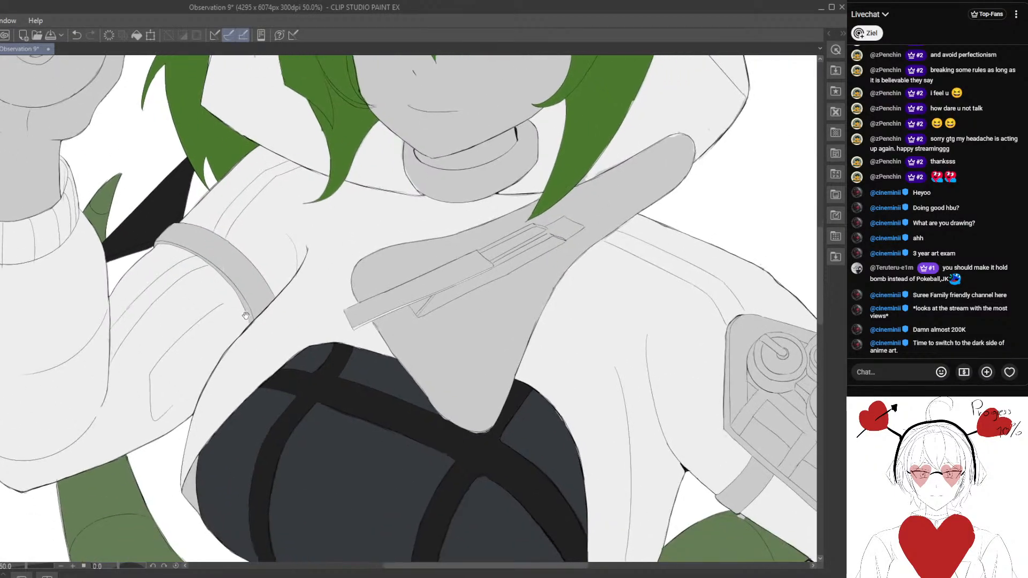
- Fill the band around the raised arm's upper sleeve with black, including the thin strip along its inner edge
click(208, 258)
scroll(211, 260, up, 2)
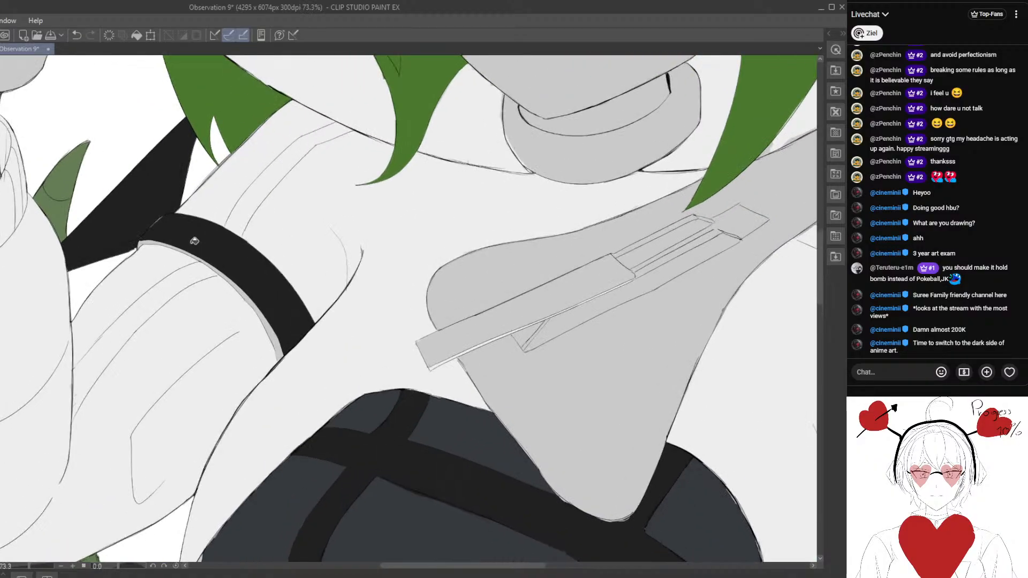
click(137, 238)
click(244, 292)
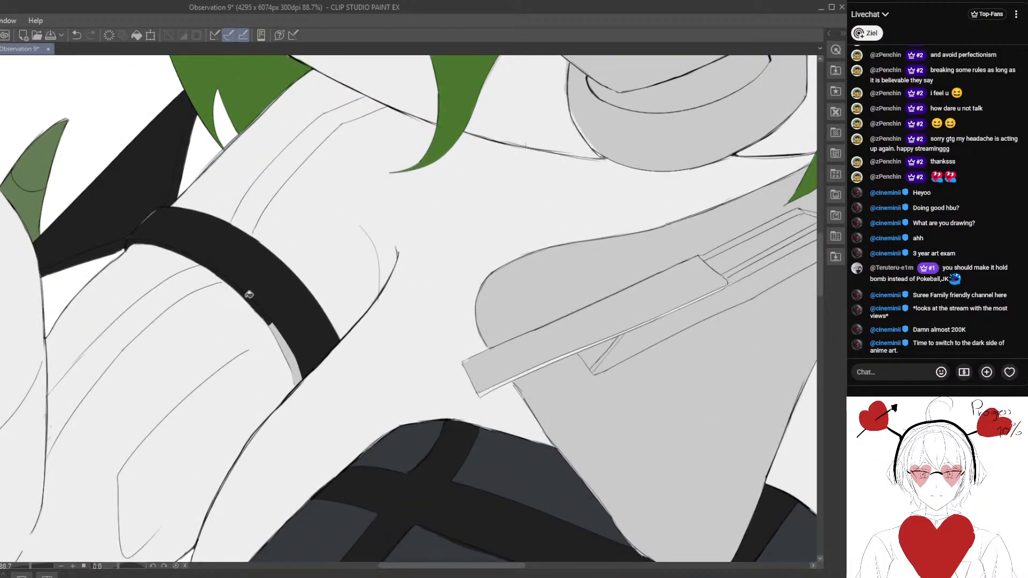
click(291, 344)
scroll(152, 238, up, 1)
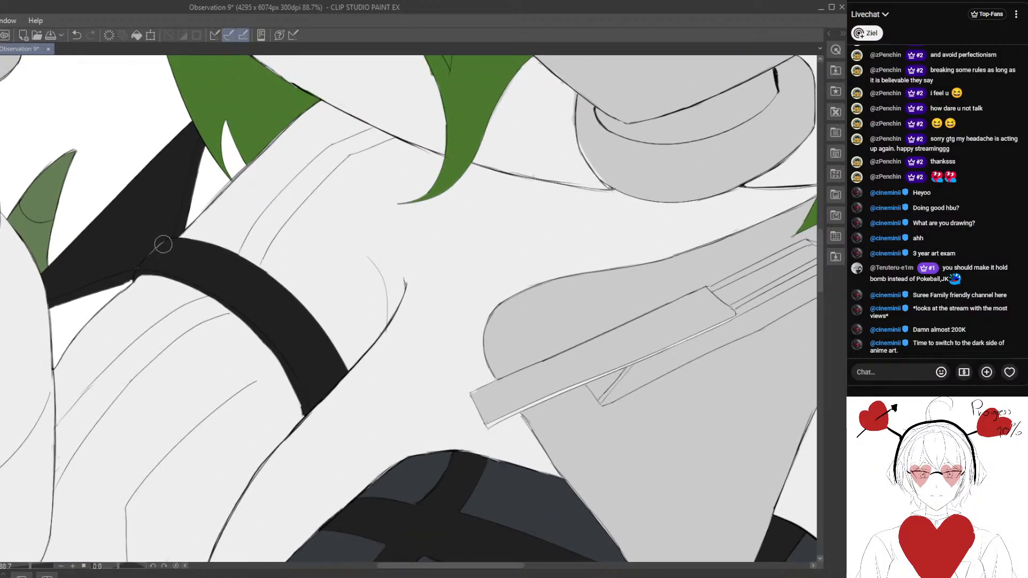
scroll(149, 305, down, 4)
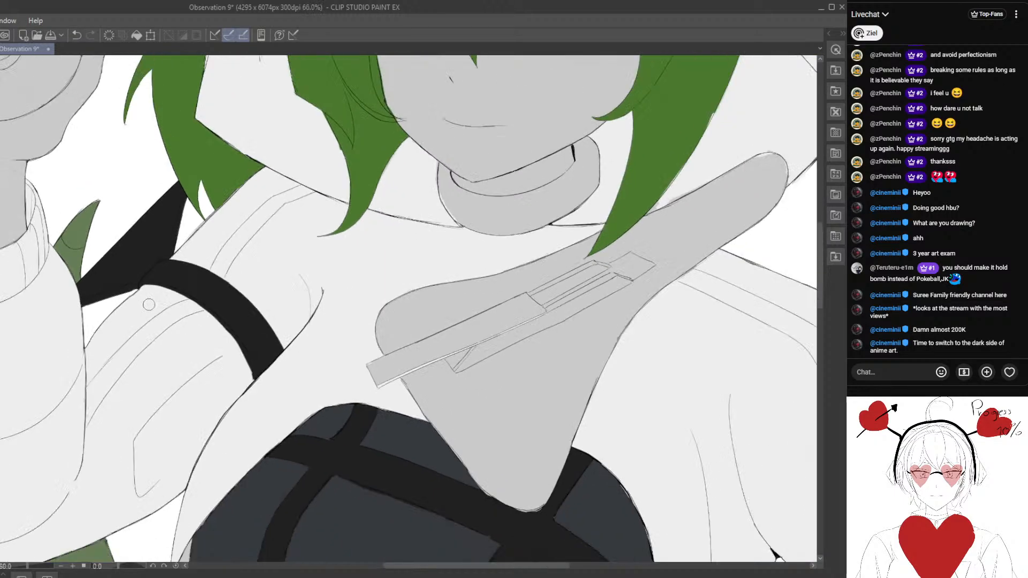
- Try a dark red fill on the band and ring of the ball in the raised hand and undo it
scroll(149, 305, down, 5)
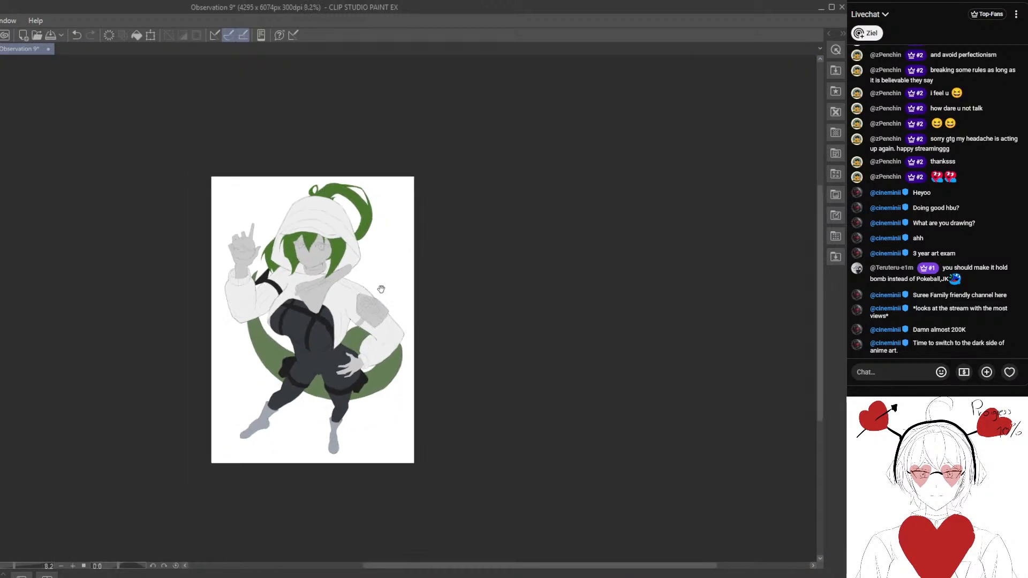
scroll(318, 234, up, 4)
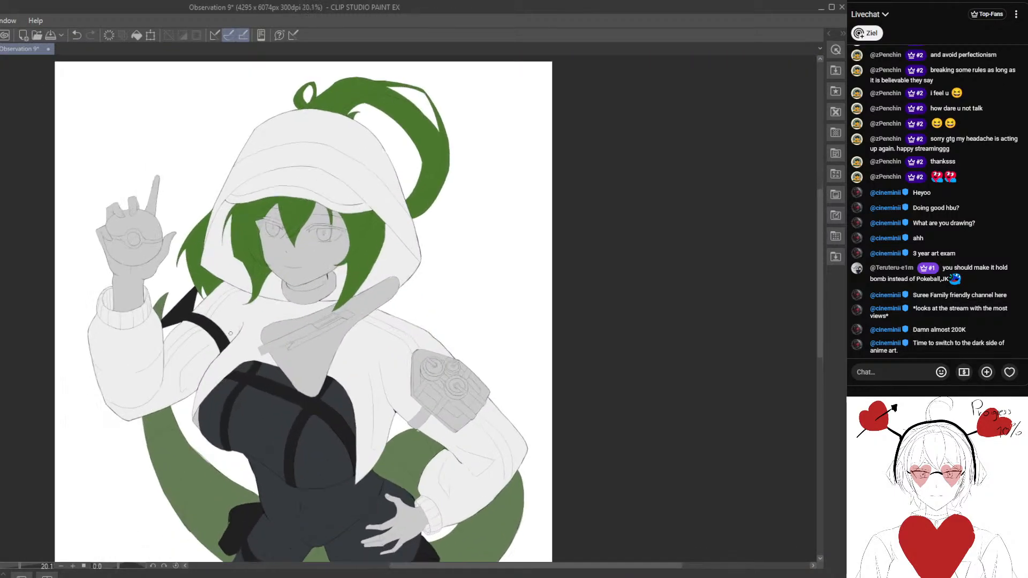
scroll(230, 333, up, 1)
drag(161, 323, 277, 341)
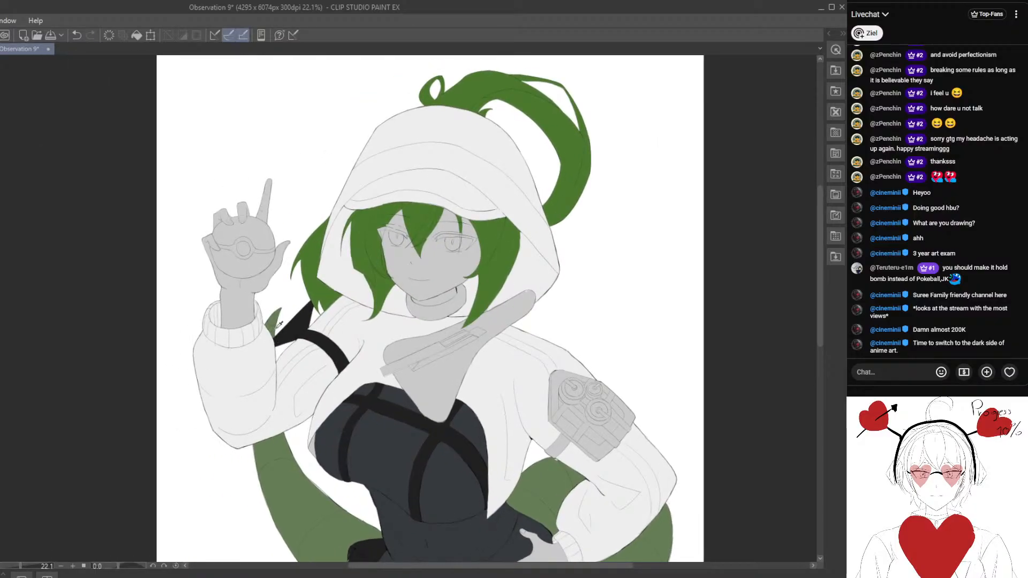
scroll(301, 313, up, 3)
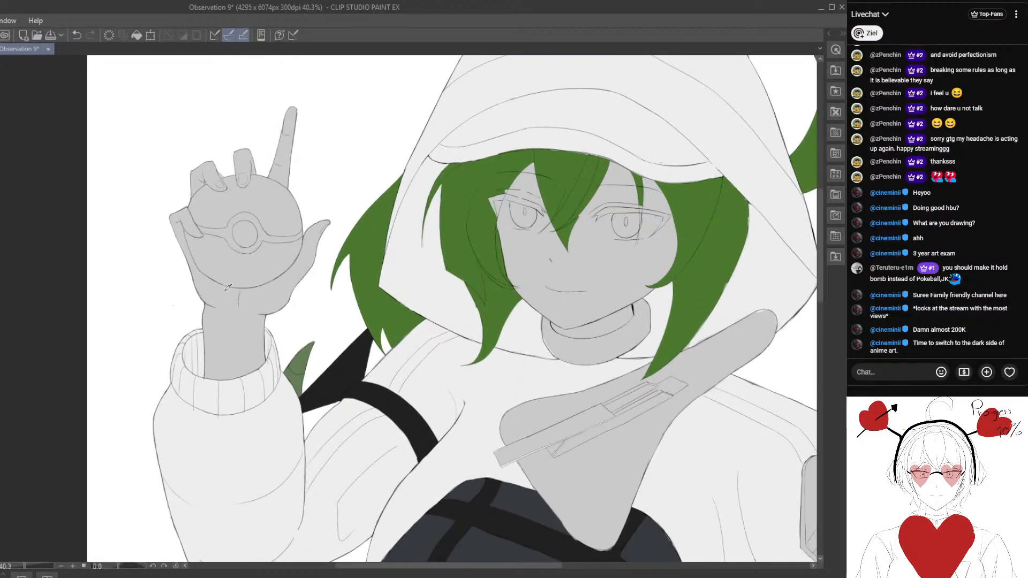
scroll(228, 288, up, 2)
click(261, 243)
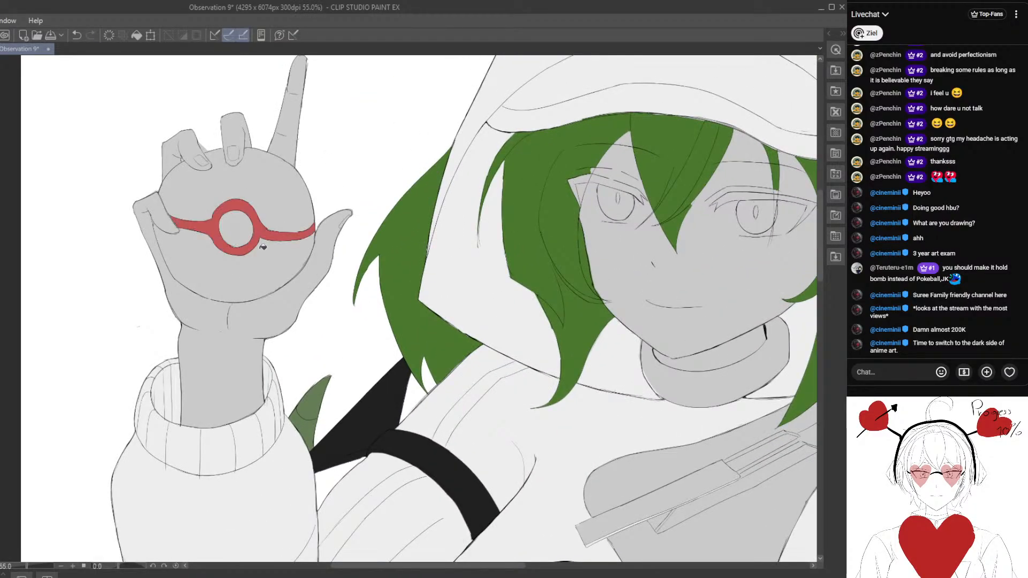
scroll(257, 267, down, 4)
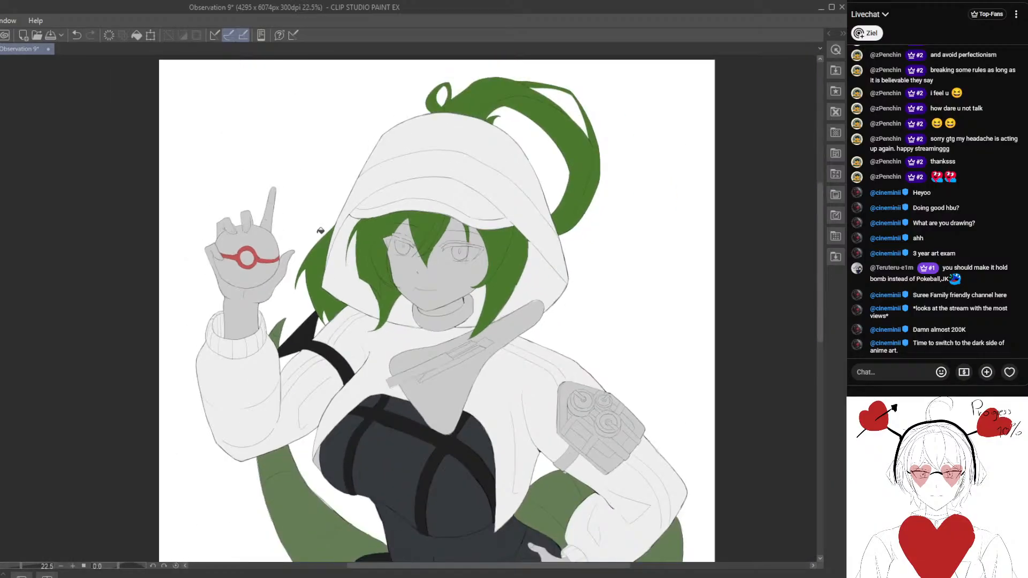
scroll(321, 204, up, 3)
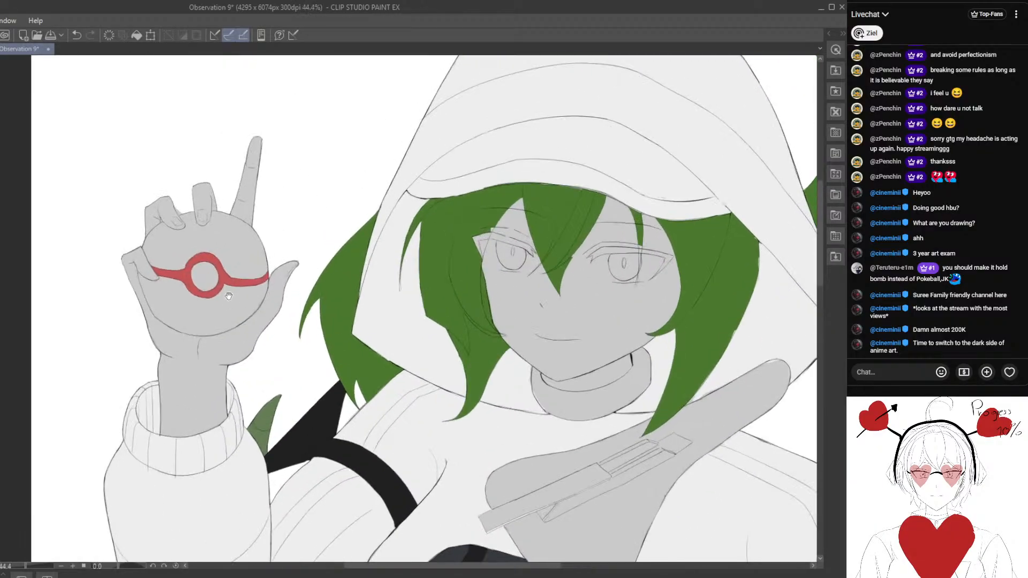
click(73, 35)
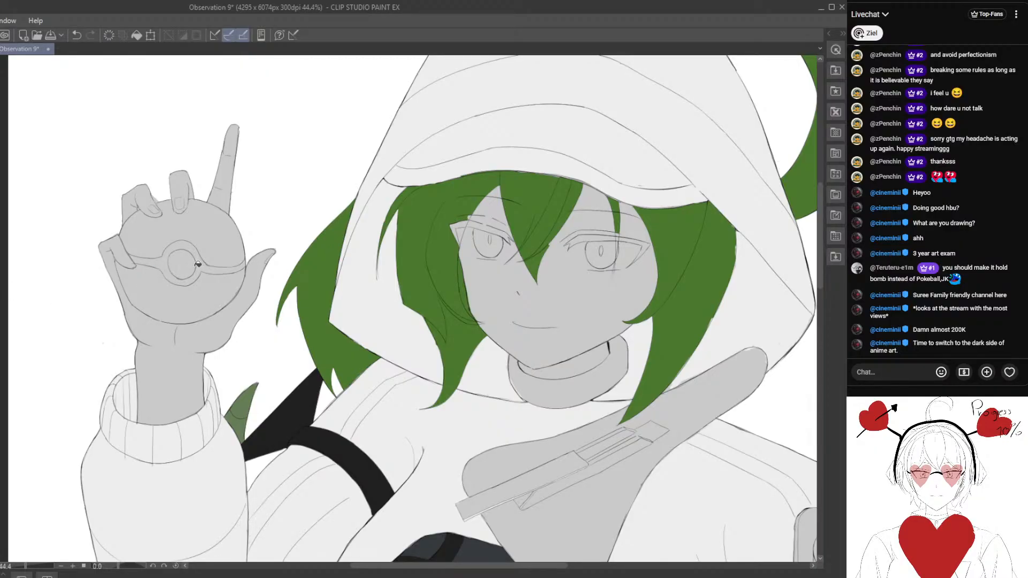
- Fill the ball's band and ring with a bright red and recolour them to a muted red
scroll(210, 264, up, 1)
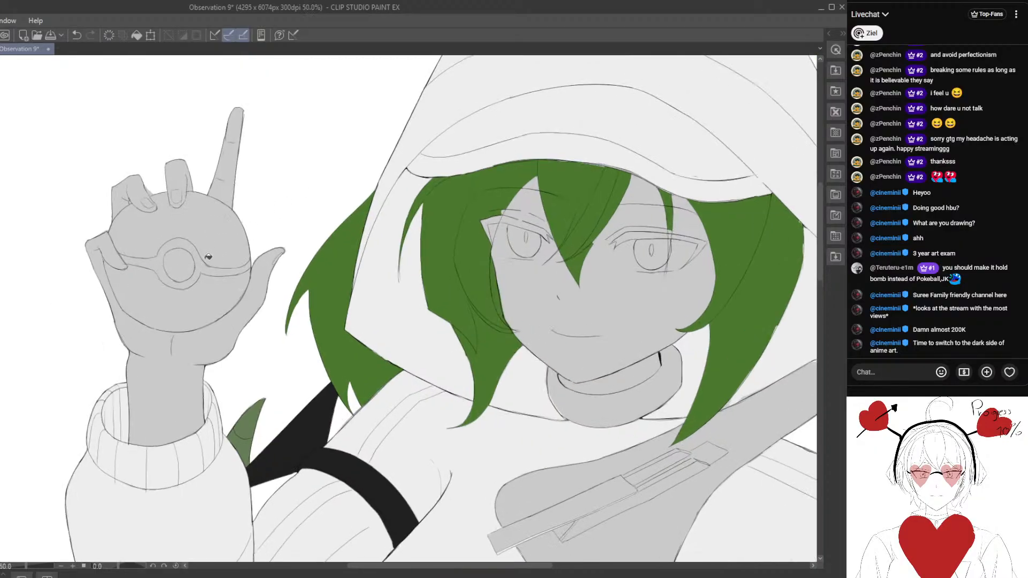
click(213, 269)
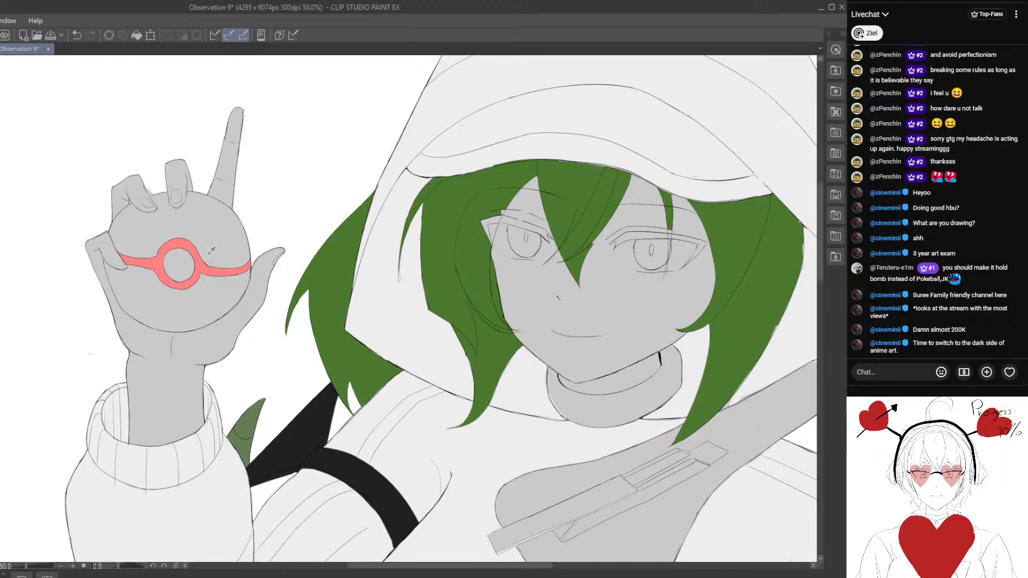
click(205, 264)
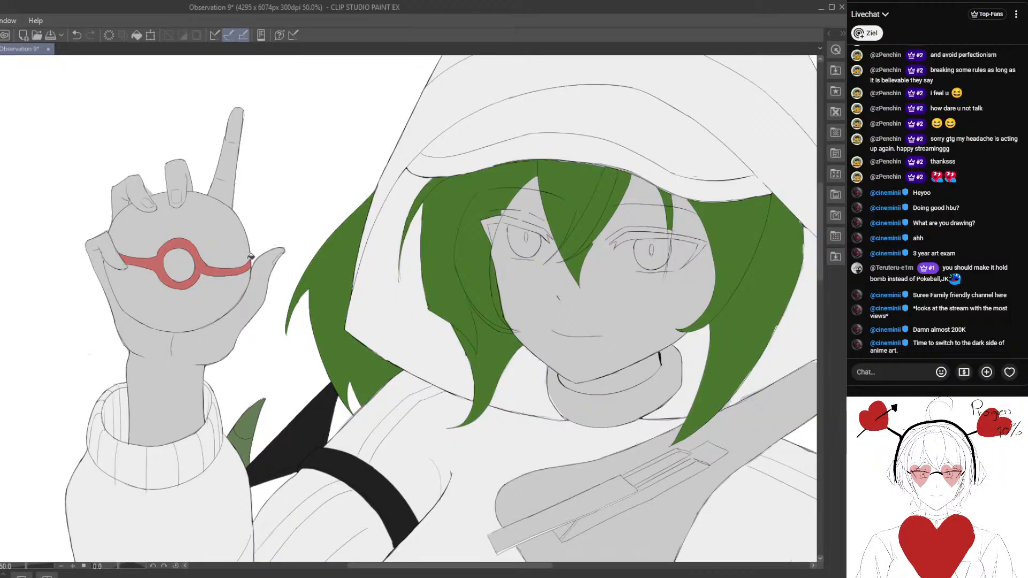
- Fill the ball's upper half, lower half and centre button with the jacket's white
drag(166, 307, 250, 281)
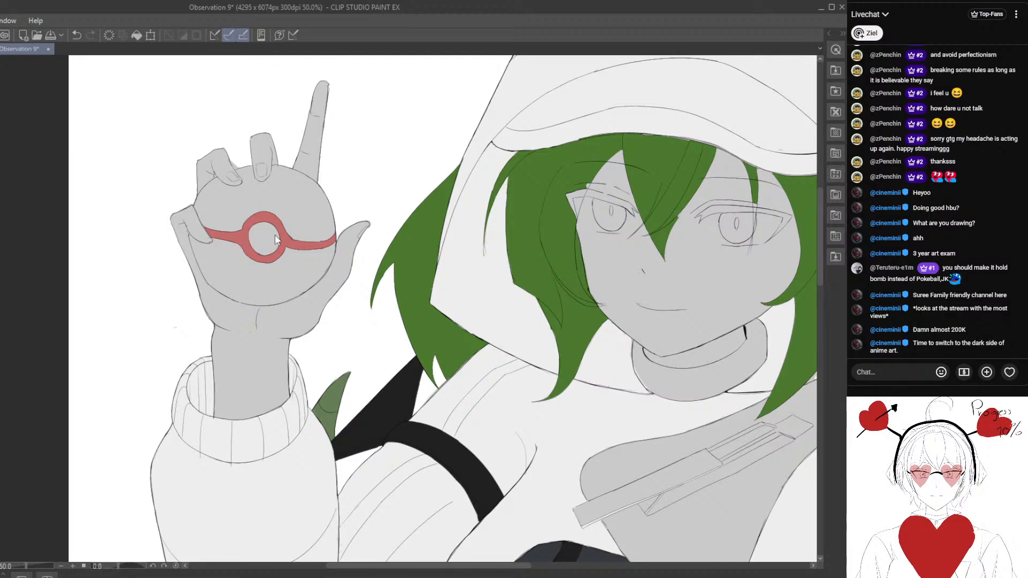
click(303, 237)
click(266, 238)
click(259, 271)
scroll(256, 305, down, 10)
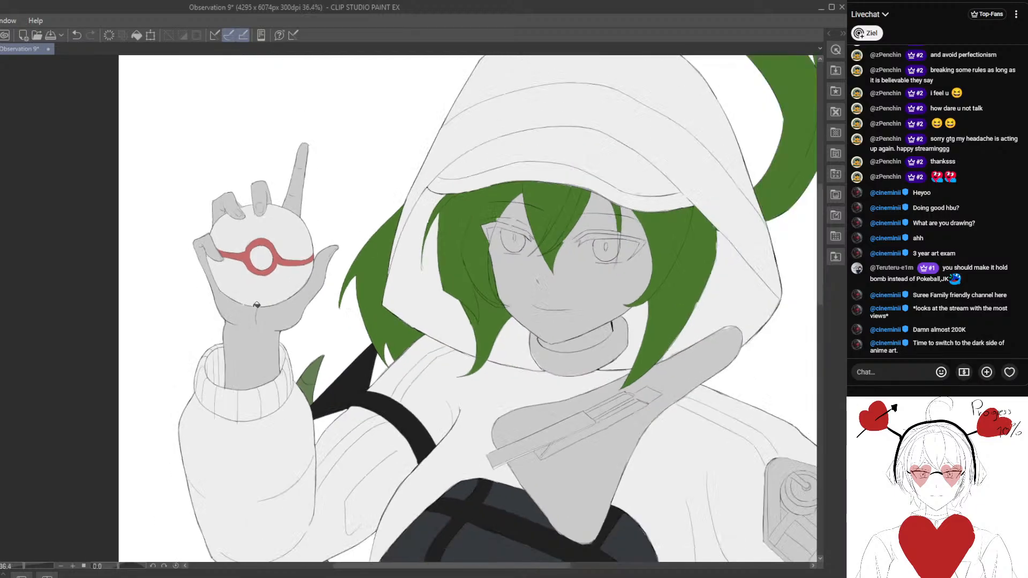
- Try a black fill on the ball's centre button and undo it
scroll(257, 305, down, 2)
scroll(231, 251, up, 5)
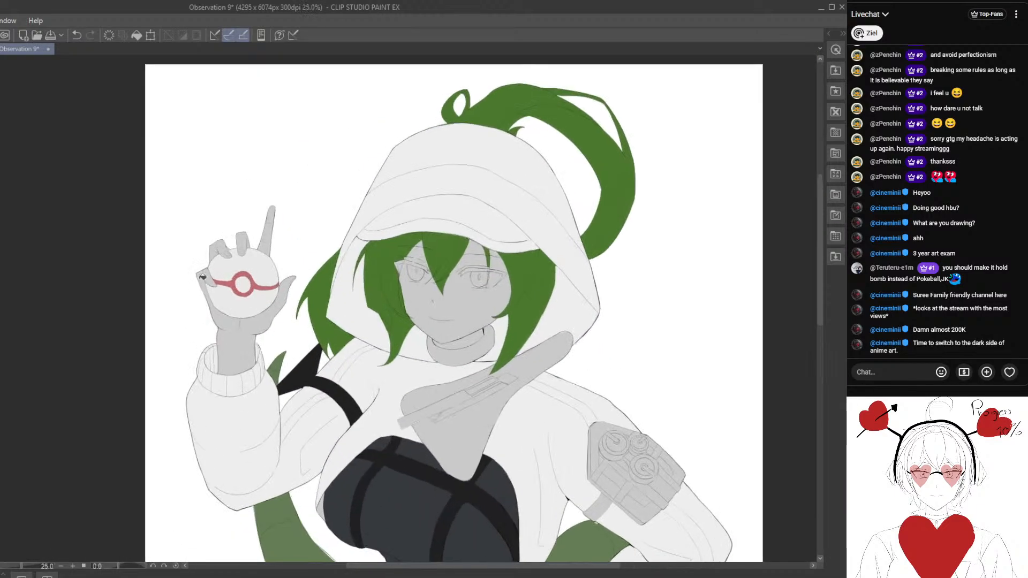
drag(234, 277, 210, 253)
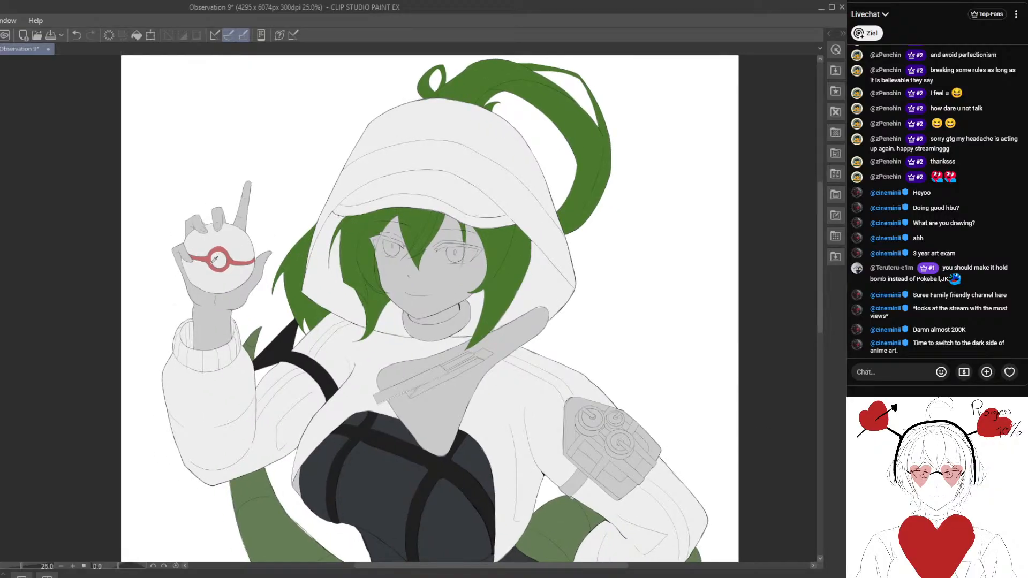
scroll(245, 256, up, 2)
click(216, 259)
scroll(218, 307, down, 8)
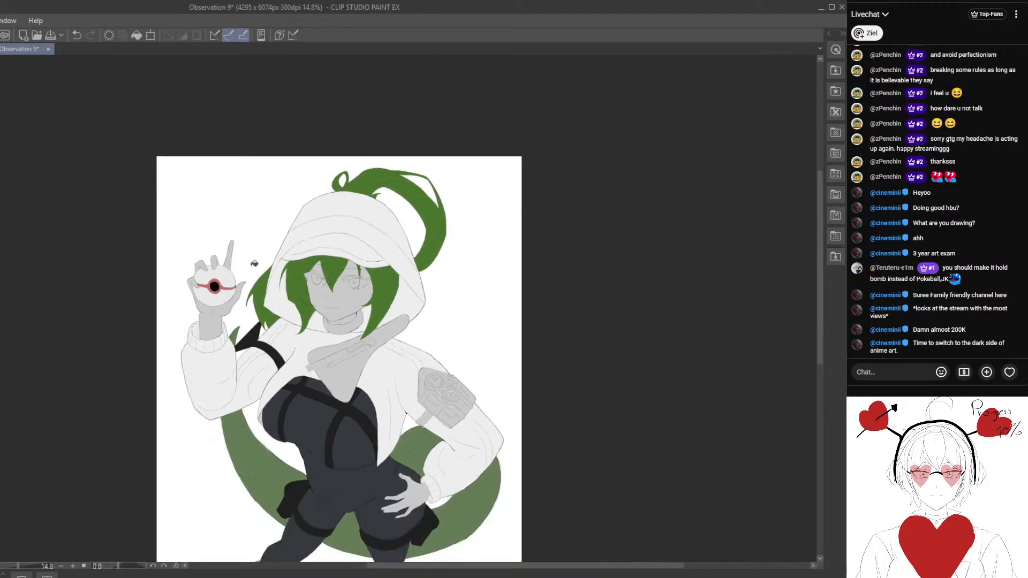
drag(252, 264, 257, 235)
click(77, 36)
scroll(219, 307, up, 3)
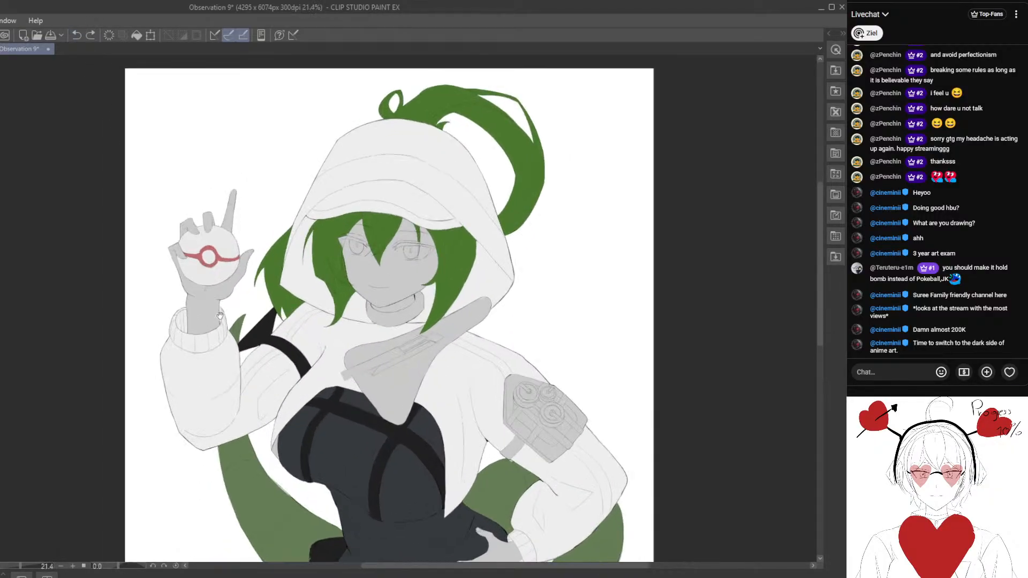
- Choose a pale skin tone and fill the raised hand's palm and wrist with it
scroll(226, 274, up, 2)
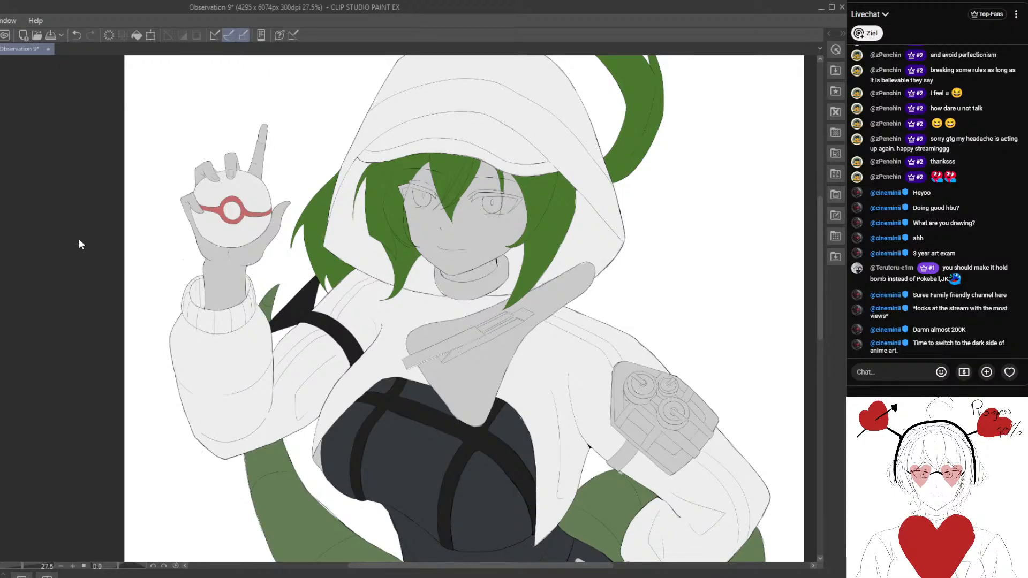
scroll(249, 199, up, 1)
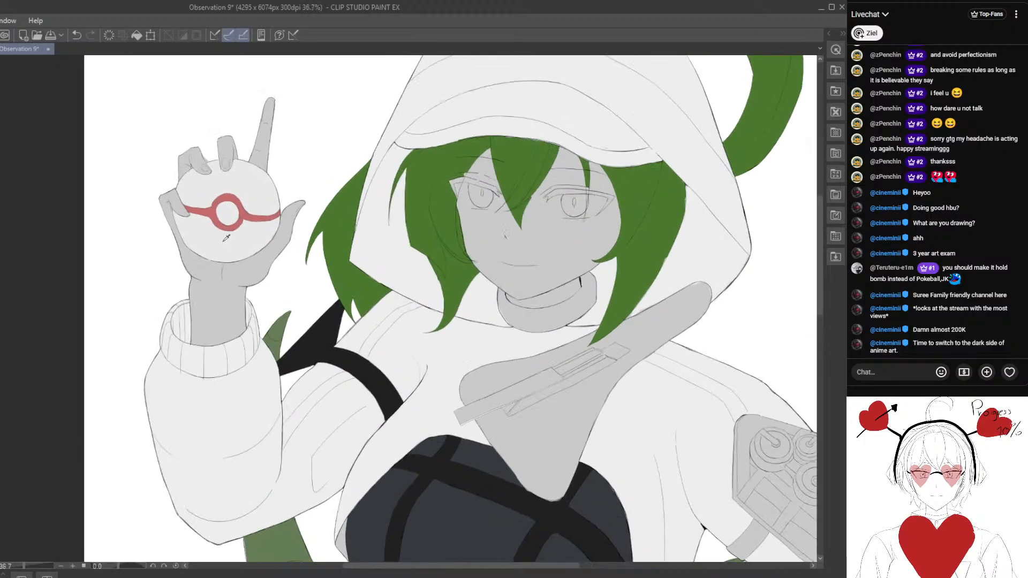
click(691, 429)
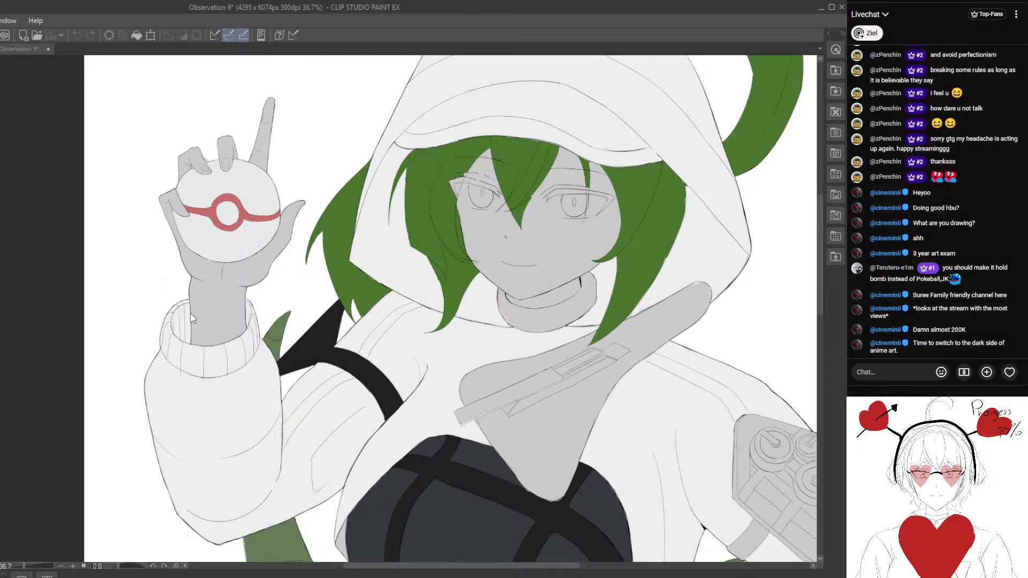
click(220, 305)
scroll(229, 331, down, 2)
scroll(229, 330, down, 2)
drag(251, 269, 244, 284)
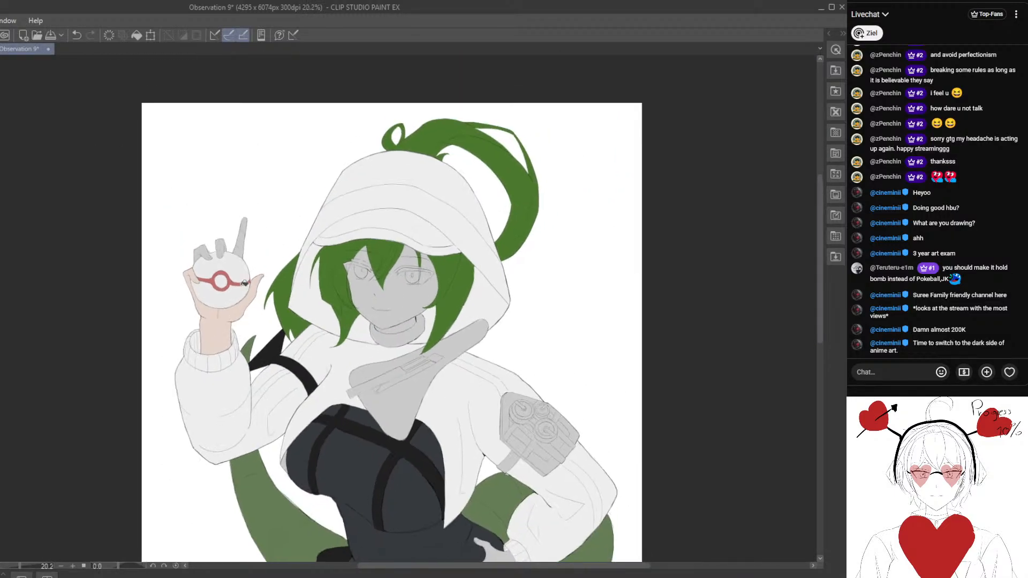
- Fill the remaining grey fingers of the raised hand with the pale skin tone
scroll(234, 271, up, 6)
click(173, 240)
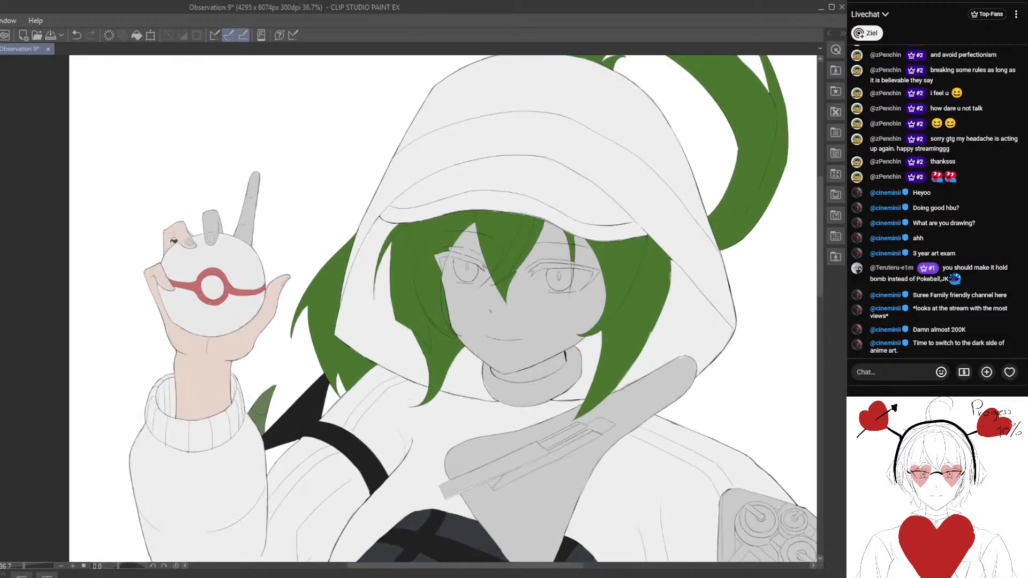
click(215, 226)
click(254, 200)
scroll(250, 256, down, 4)
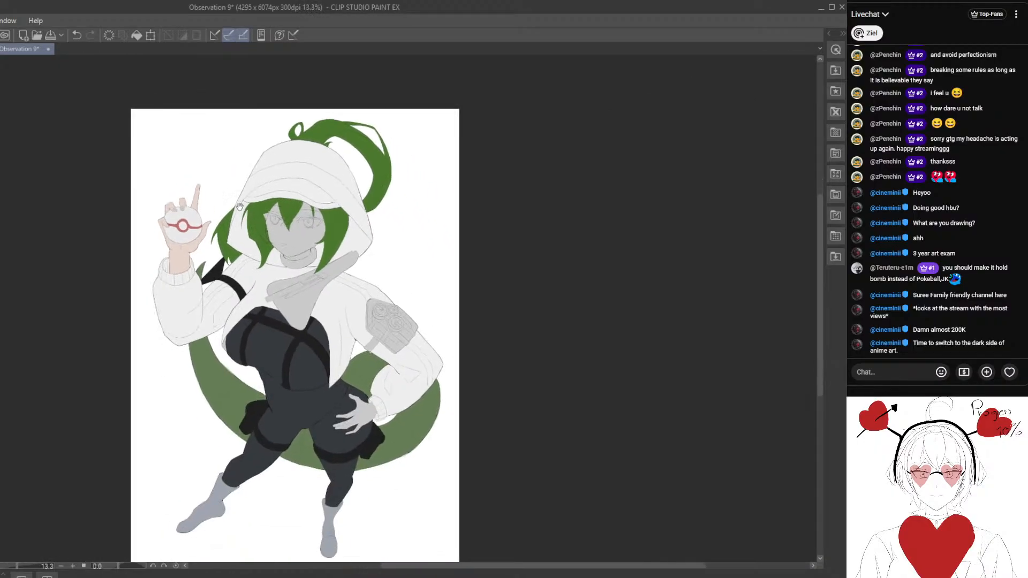
- Fill the hand resting on the hip with the pale skin tone, including its thumb and the separate grey fingertips
drag(239, 206, 206, 147)
scroll(299, 309, up, 3)
drag(238, 252, 207, 259)
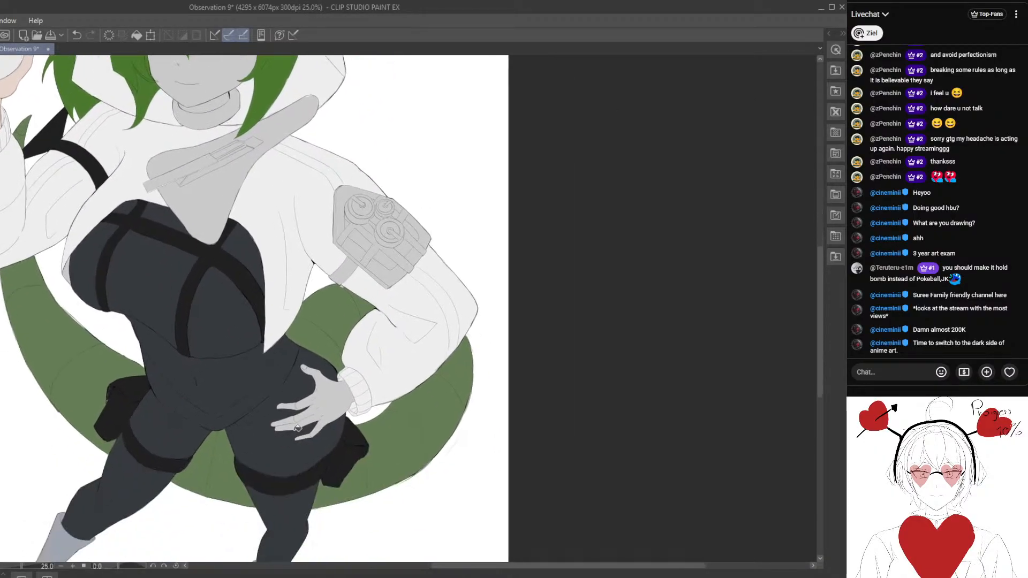
click(324, 406)
scroll(321, 409, up, 3)
click(273, 328)
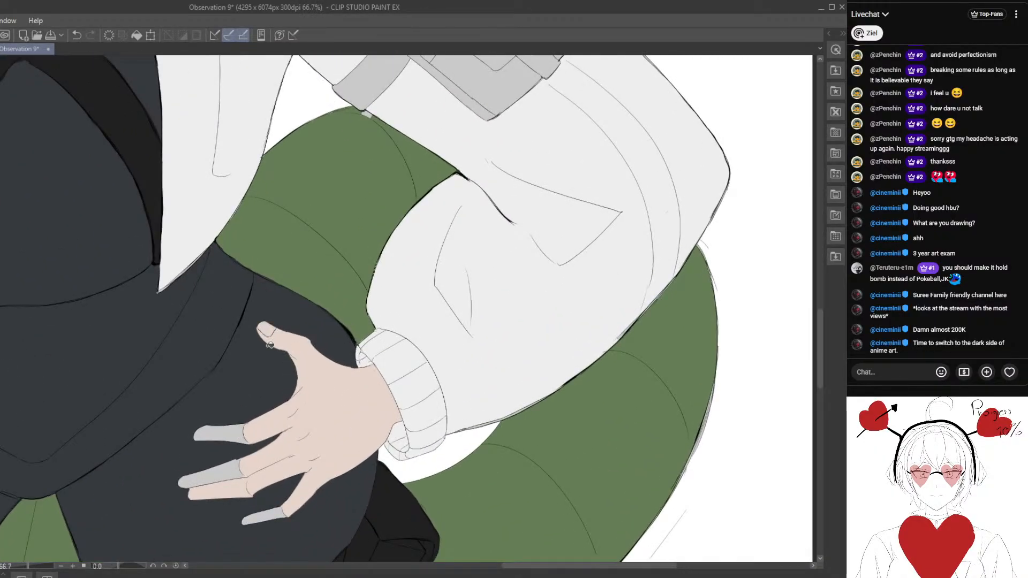
click(241, 430)
click(240, 467)
- Undo the skin-tone fill across the bodysuit and fill the last grey fingertip of the hand on the hip
scroll(279, 516, down, 4)
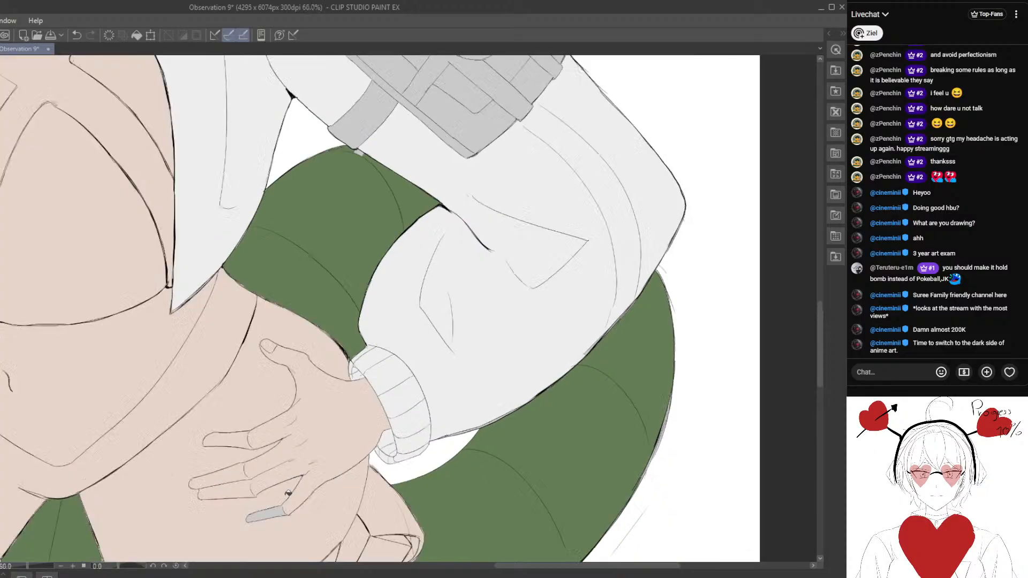
click(77, 35)
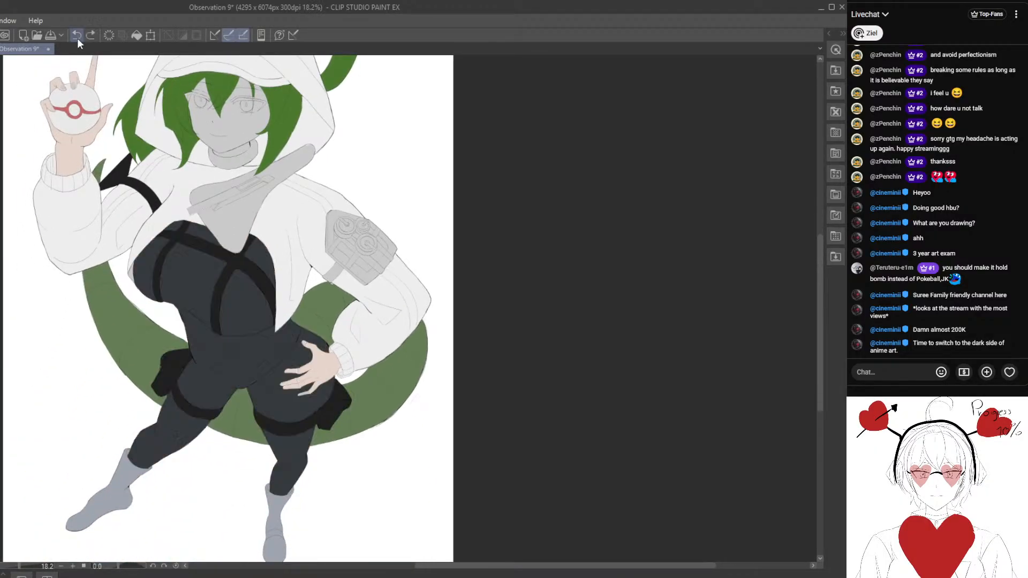
scroll(305, 308, up, 2)
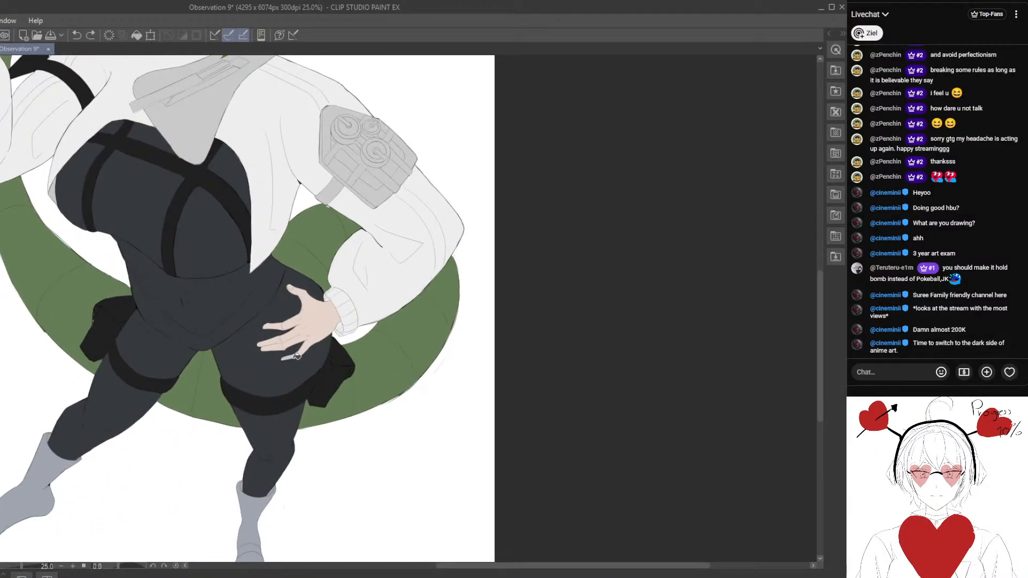
scroll(300, 357, up, 4)
scroll(303, 357, down, 5)
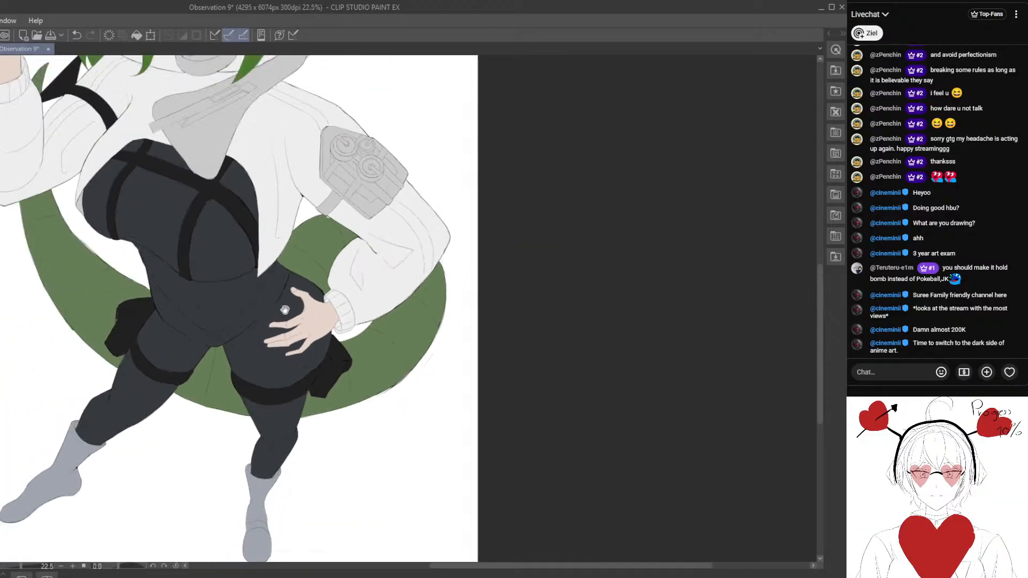
- Fill the face, including both eyes and the forehead patches between the bangs, with the pale skin tone
drag(245, 169, 290, 389)
scroll(290, 388, up, 1)
click(309, 277)
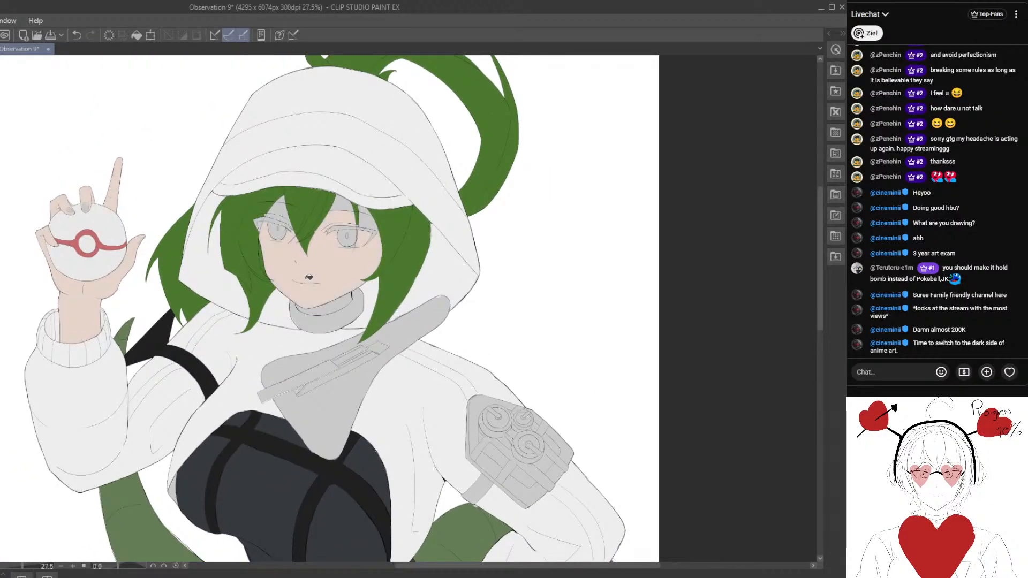
click(284, 215)
scroll(340, 219, up, 1)
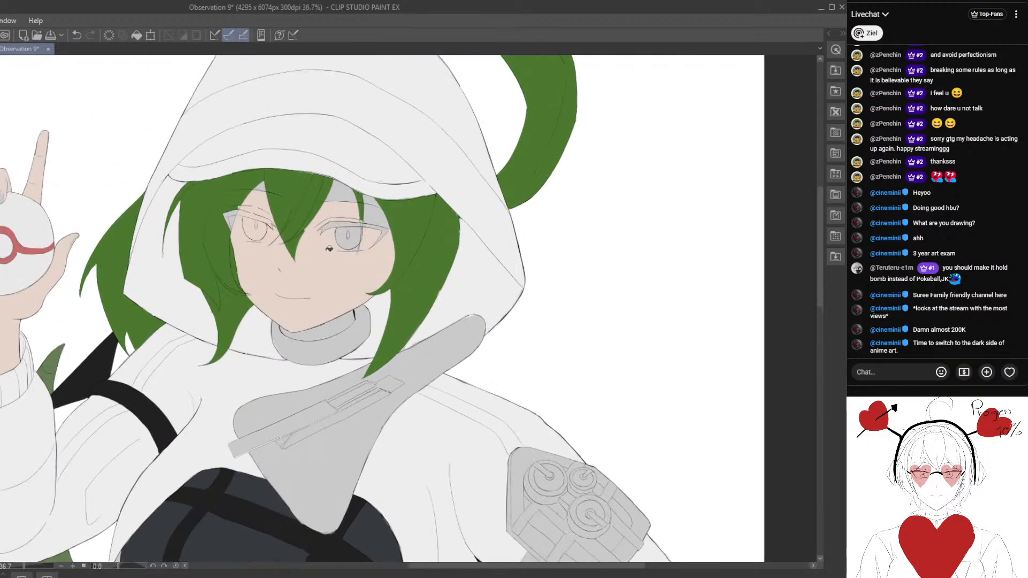
click(373, 225)
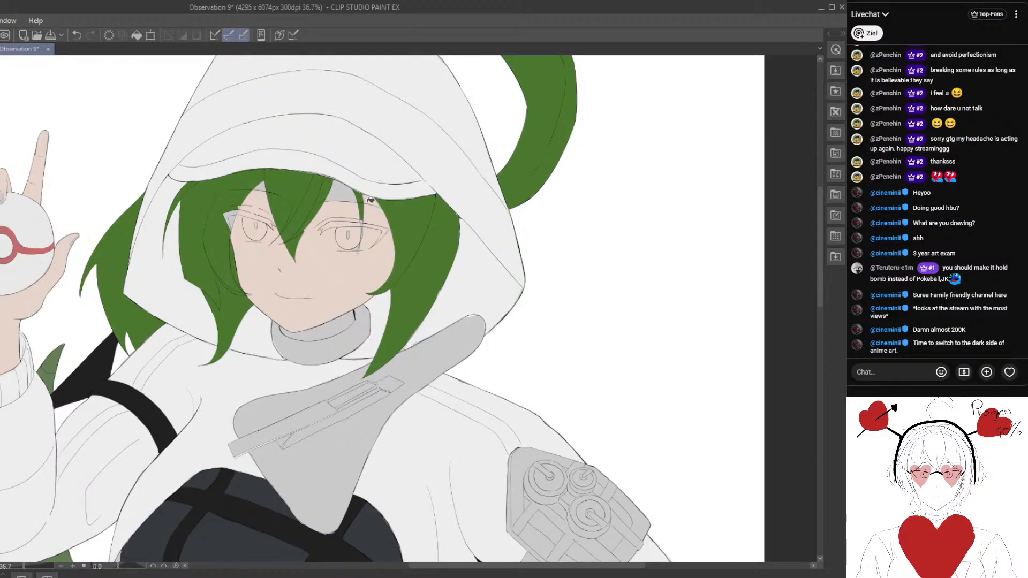
click(340, 195)
- Fill the remaining grey slivers between the bangs and at the outer corner of the eye on the raised-hand side with skin tone
scroll(320, 249, up, 1)
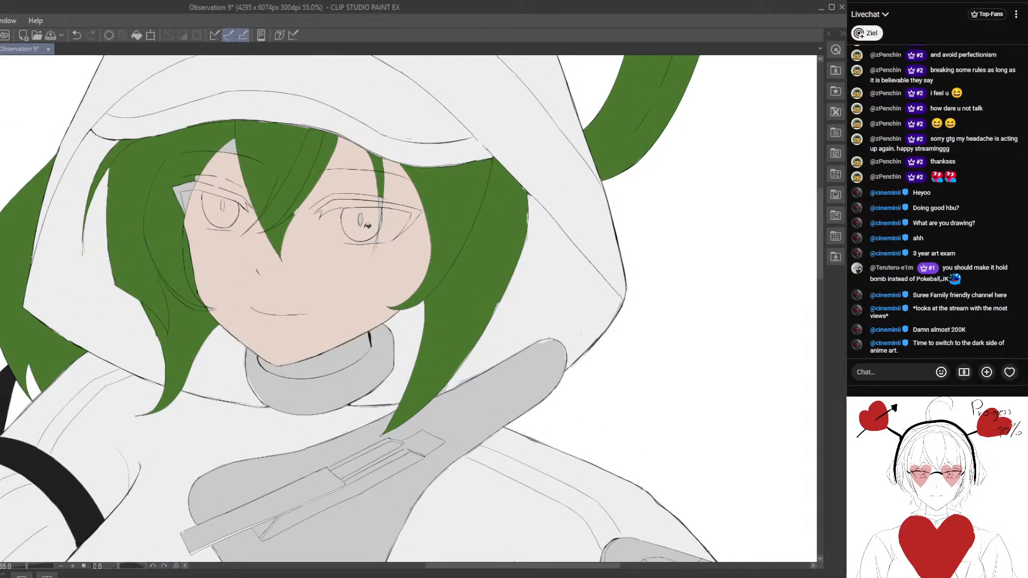
scroll(363, 216, up, 3)
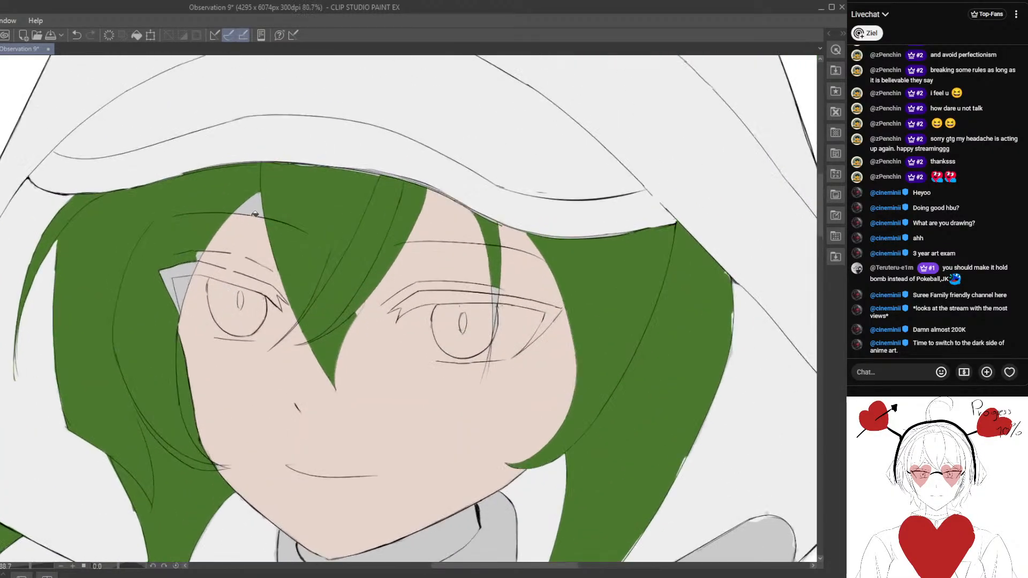
mouse_move(252, 214)
mouse_down()
mouse_move(252, 247)
mouse_move(321, 251)
mouse_up()
scroll(285, 304, up, 3)
click(261, 295)
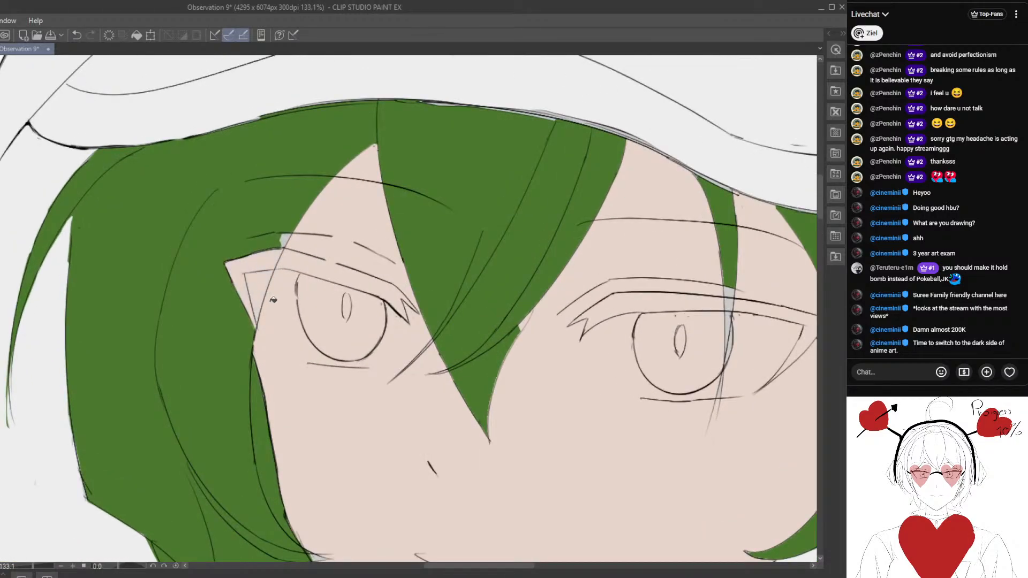
scroll(275, 340, down, 3)
scroll(276, 339, up, 2)
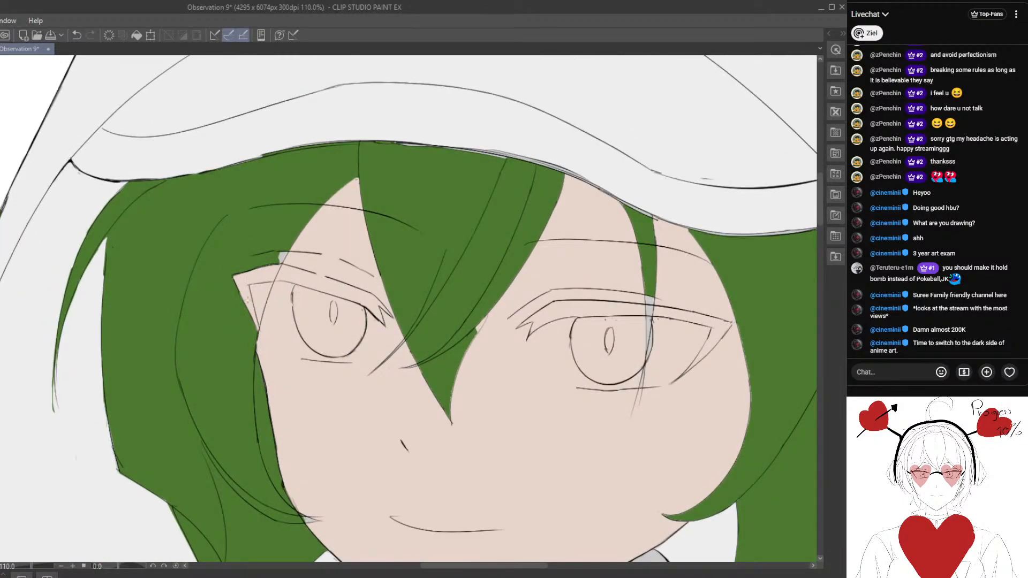
- Paint hair green over the skin-coloured wedge at the outer corner of the eye on the raised-hand side
alt+click(218, 351)
drag(275, 259, 284, 241)
mouse_move(238, 280)
mouse_down()
mouse_move(250, 328)
mouse_move(279, 255)
mouse_move(247, 337)
mouse_move(286, 244)
mouse_move(264, 287)
mouse_move(236, 281)
mouse_move(259, 318)
mouse_up()
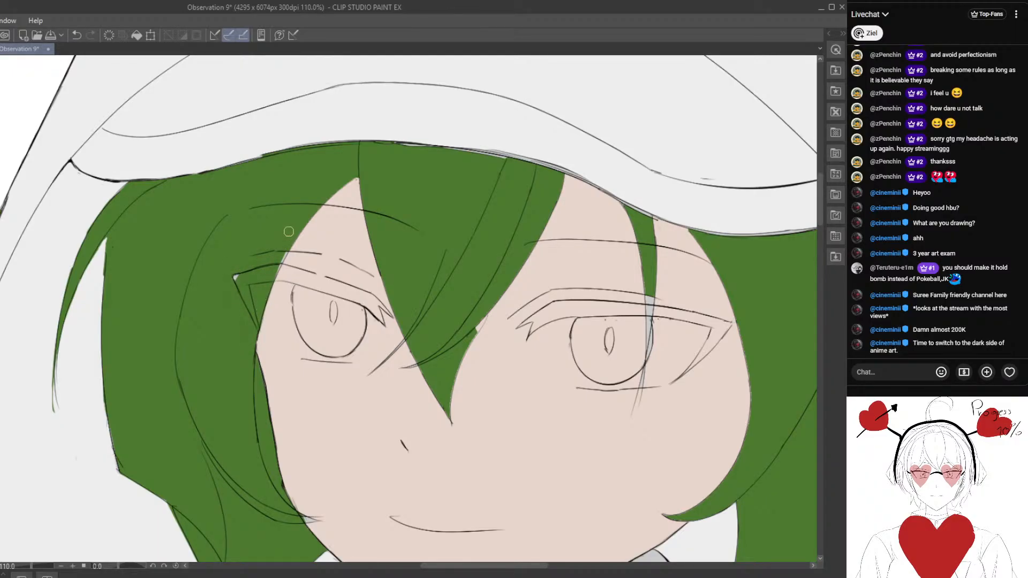
drag(268, 280, 239, 277)
scroll(241, 389, down, 6)
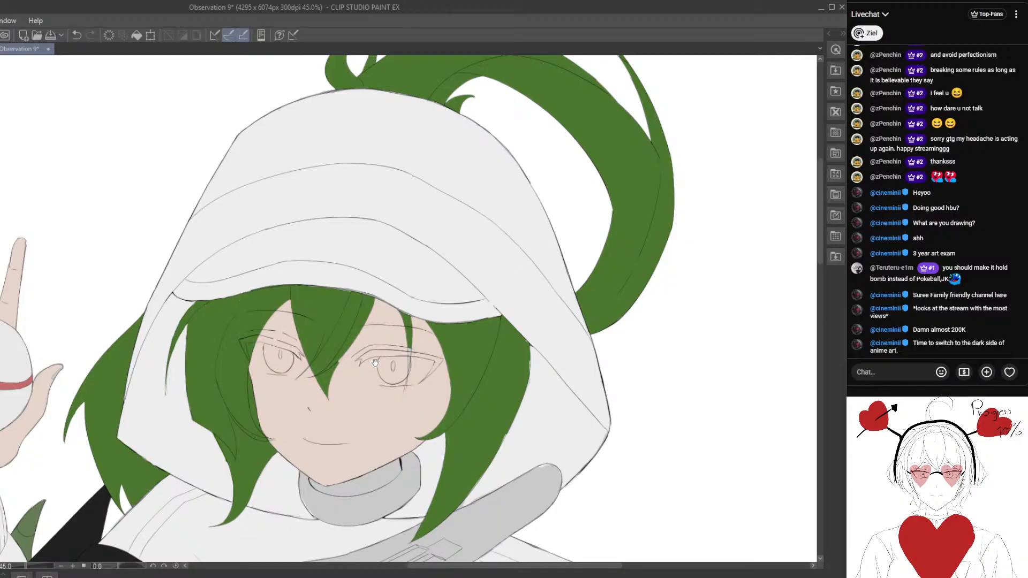
- Extend the thin hair strand over the other eye in green and undo the stray strokes beside it
scroll(375, 363, up, 6)
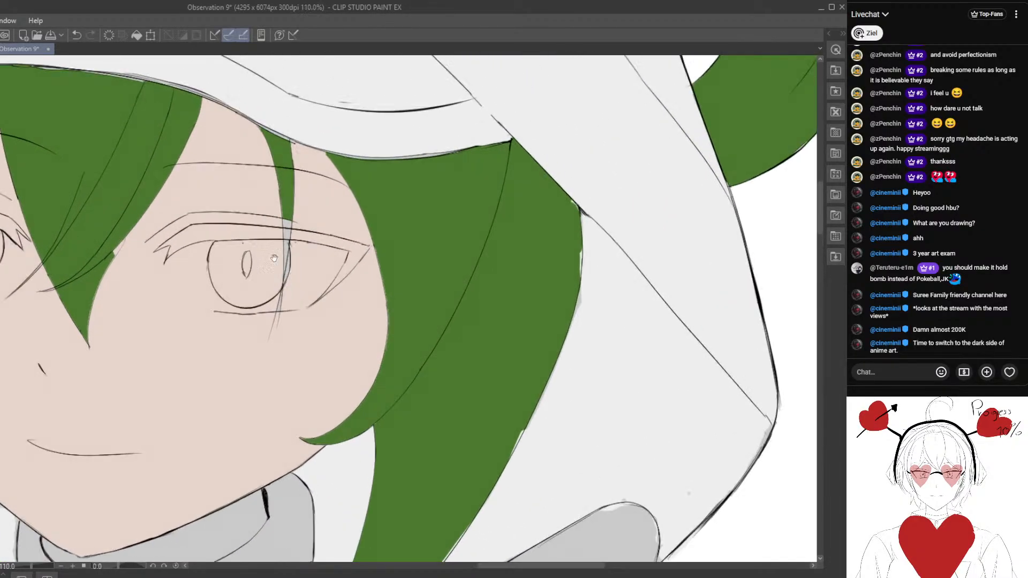
mouse_move(274, 258)
mouse_down()
mouse_move(296, 264)
mouse_move(294, 248)
mouse_move(291, 310)
mouse_move(297, 253)
mouse_move(288, 326)
mouse_move(282, 258)
mouse_move(284, 303)
mouse_up()
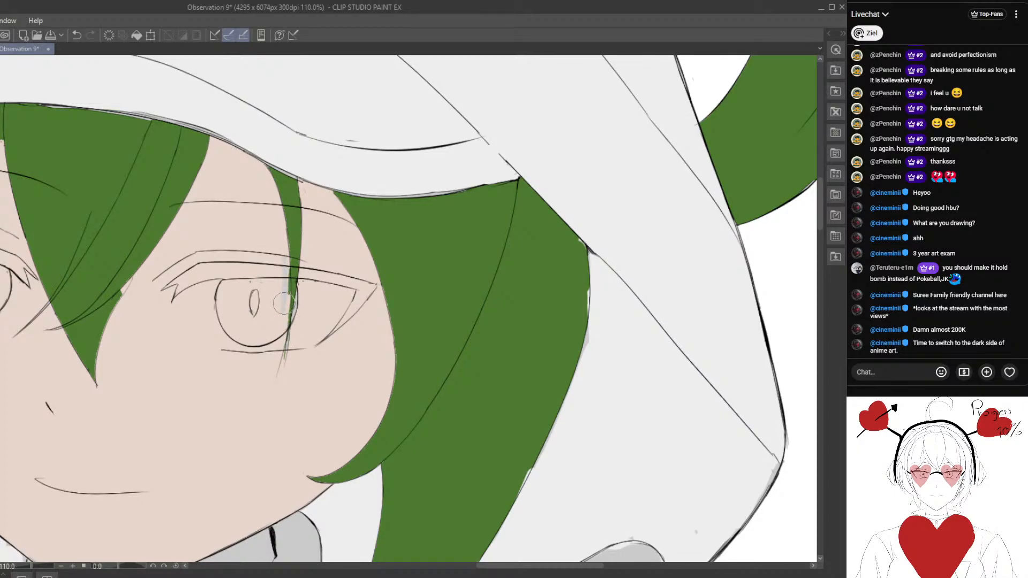
scroll(282, 303, up, 2)
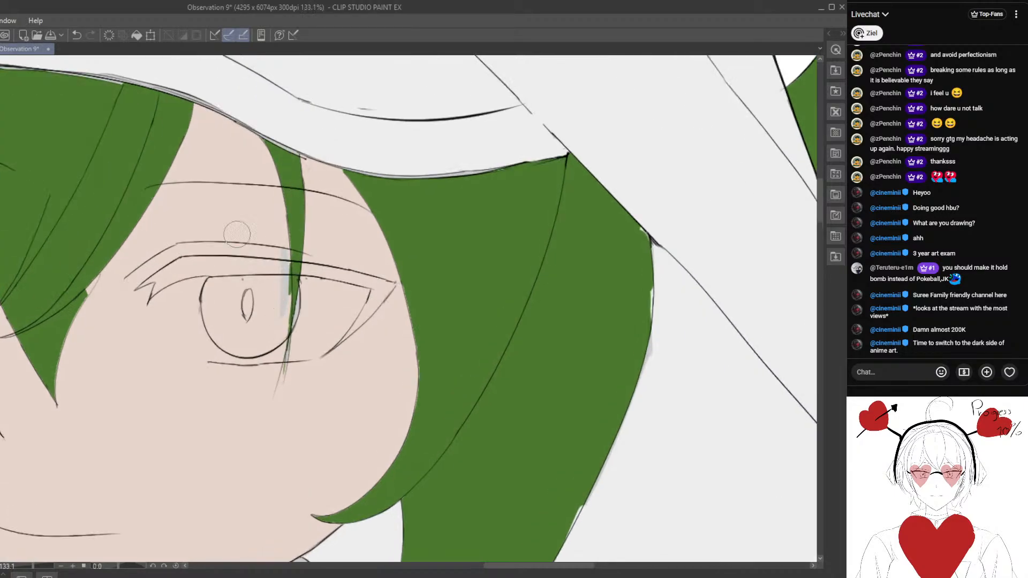
click(78, 40)
drag(205, 234, 252, 268)
scroll(252, 269, down, 5)
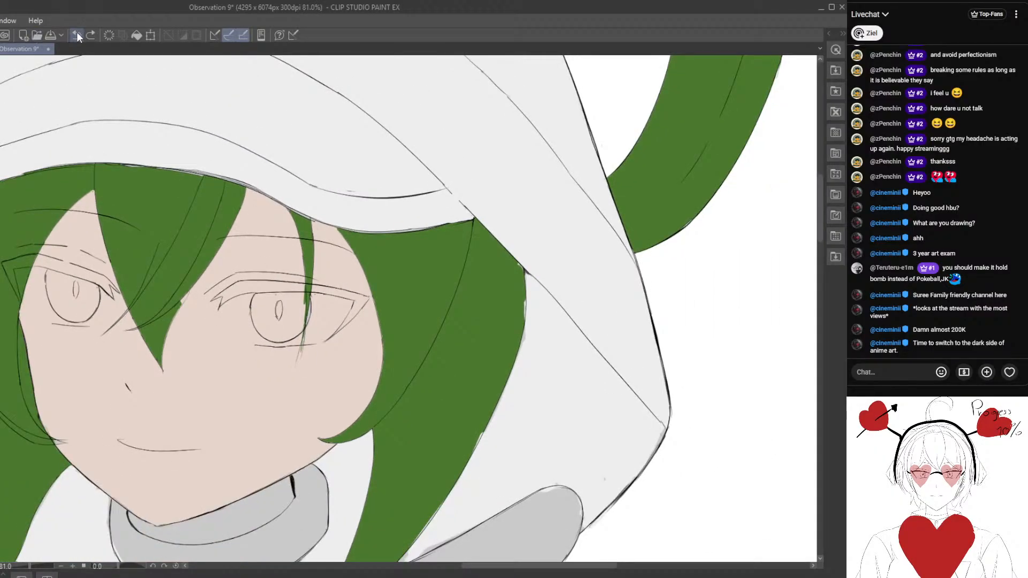
click(77, 36)
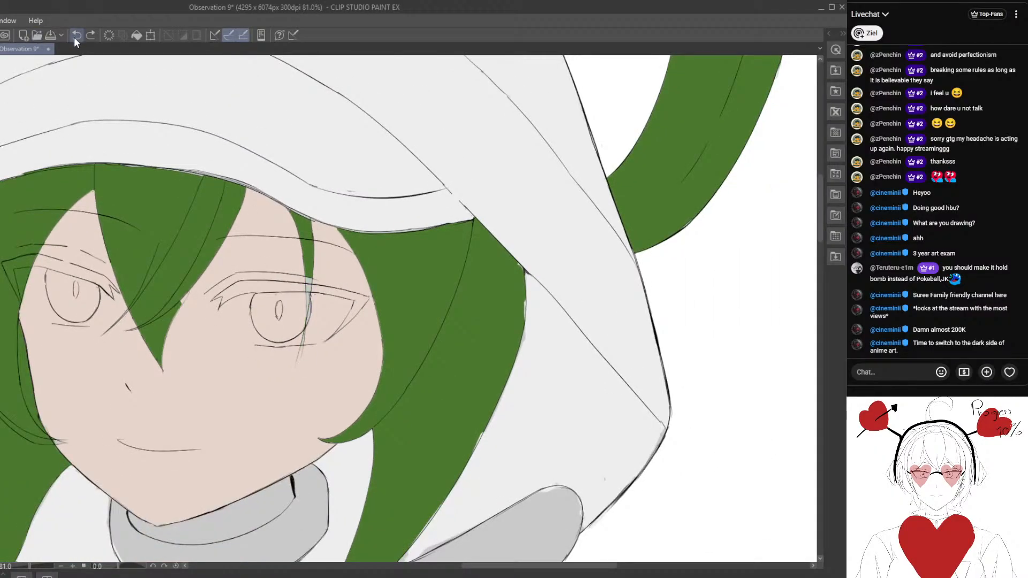
- Shorten the thin green strand to a narrow tip ending inside the eye
alt+click(309, 259)
mouse_move(310, 261)
mouse_down()
mouse_move(305, 321)
mouse_move(307, 307)
mouse_move(287, 359)
mouse_move(297, 330)
mouse_up()
scroll(310, 384, up, 2)
scroll(304, 345, up, 1)
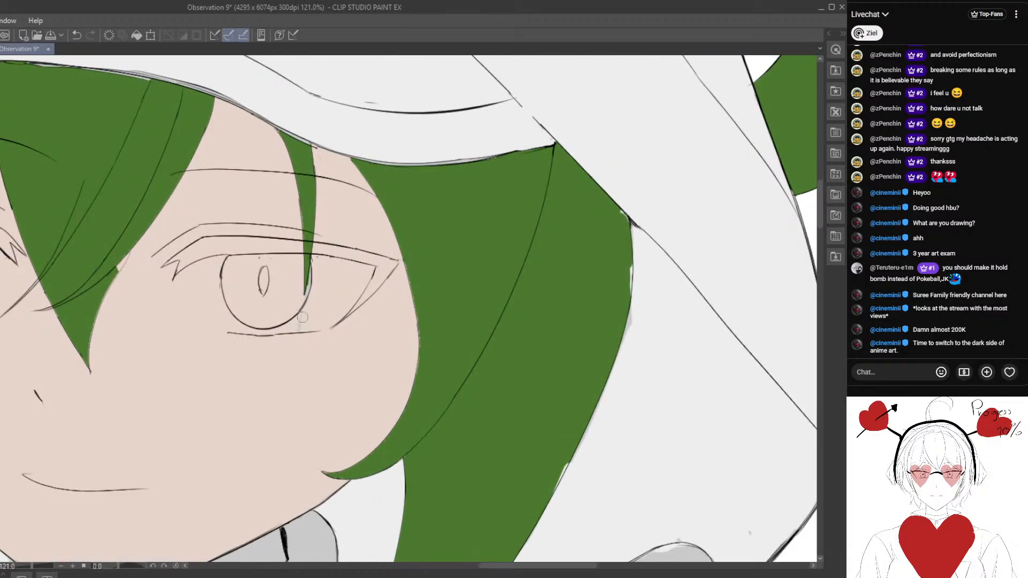
- Clean up the leftover grey around the thin strand's tip so the eye area is plain skin tone
scroll(303, 318, down, 6)
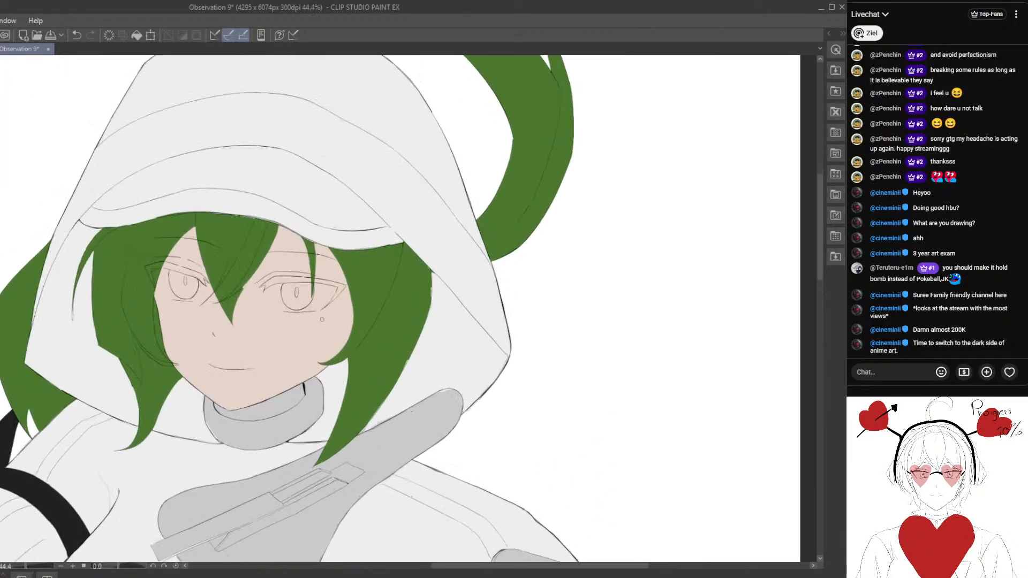
scroll(322, 319, up, 6)
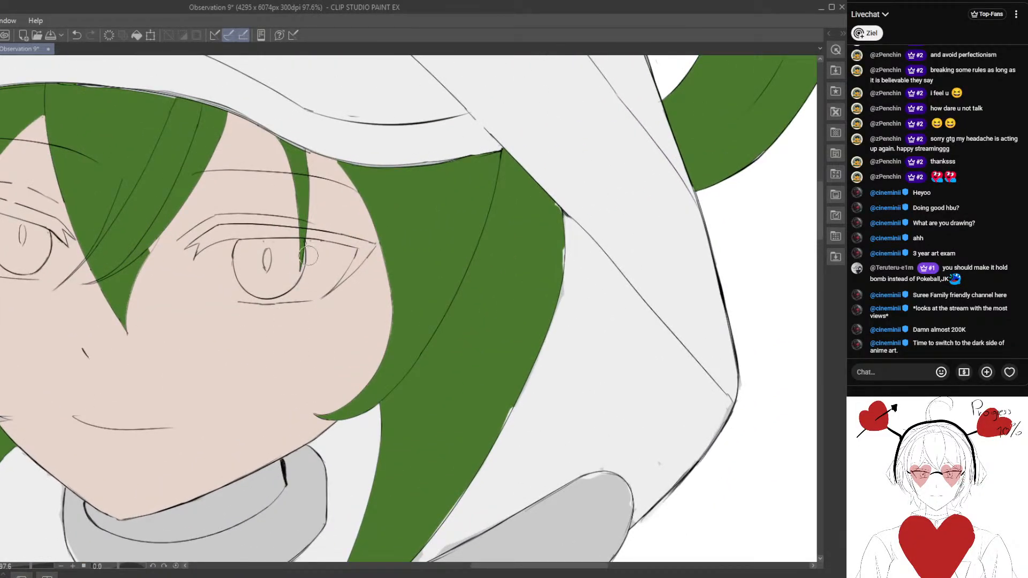
drag(286, 297, 262, 343)
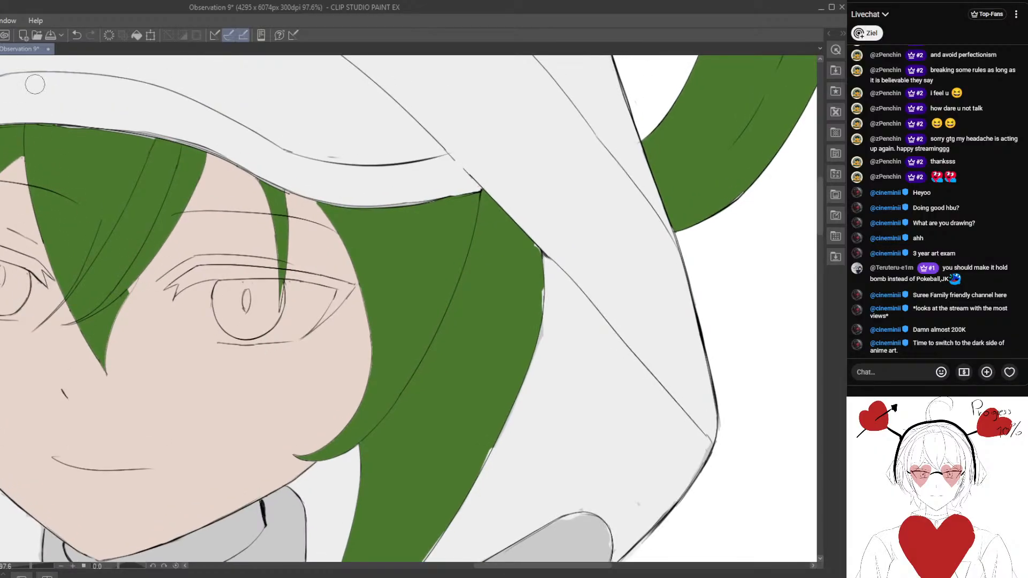
scroll(215, 181, up, 2)
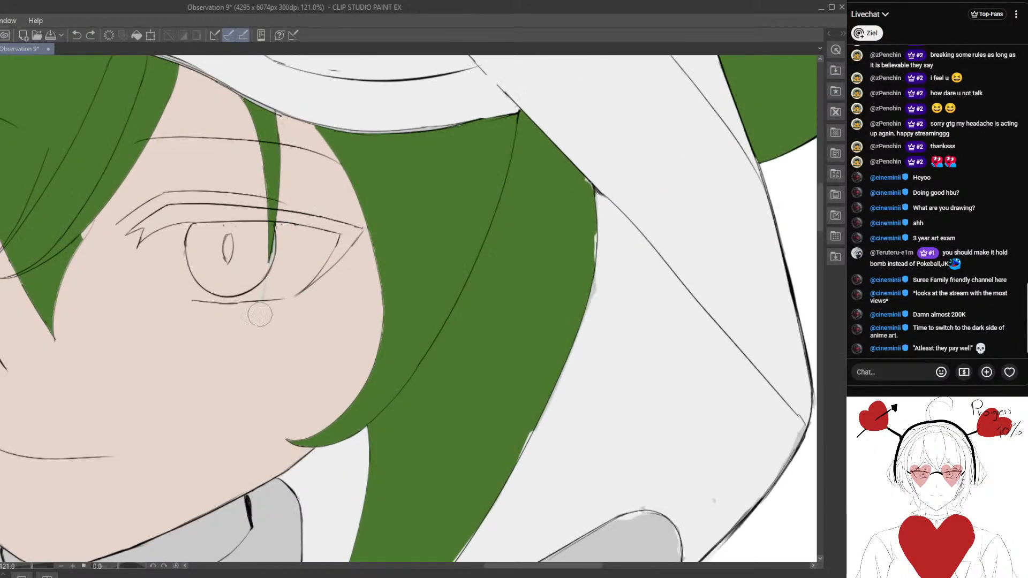
mouse_move(279, 256)
mouse_down()
mouse_move(258, 303)
mouse_move(279, 308)
mouse_move(251, 270)
mouse_move(249, 315)
mouse_up()
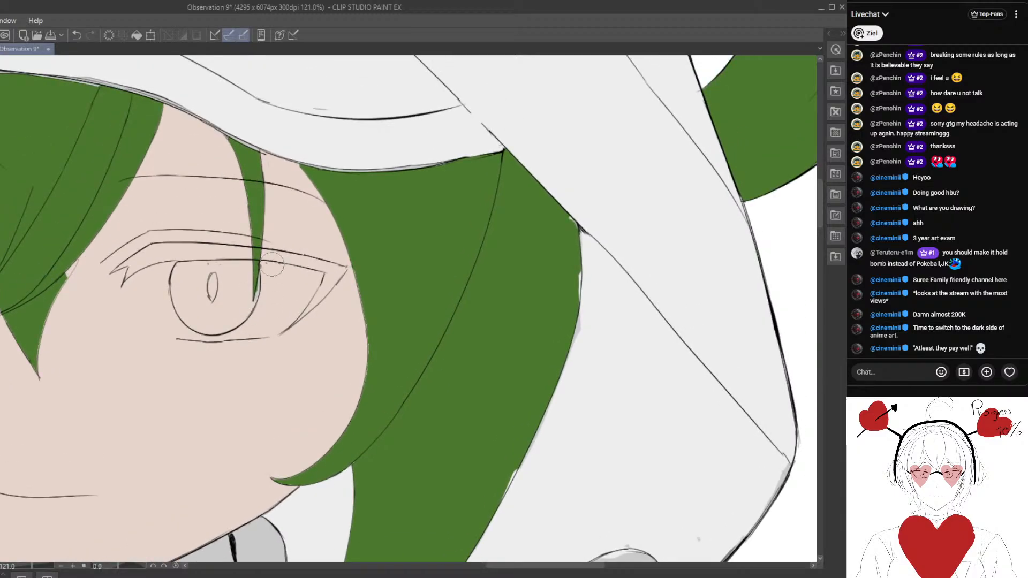
scroll(267, 269, down, 3)
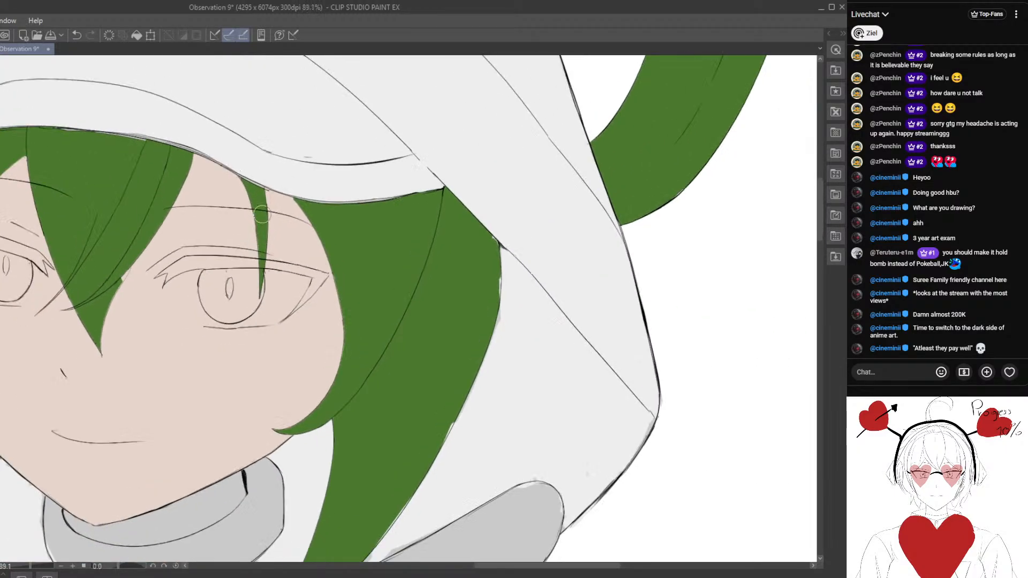
scroll(257, 175, up, 4)
drag(309, 227, 314, 280)
scroll(315, 279, up, 1)
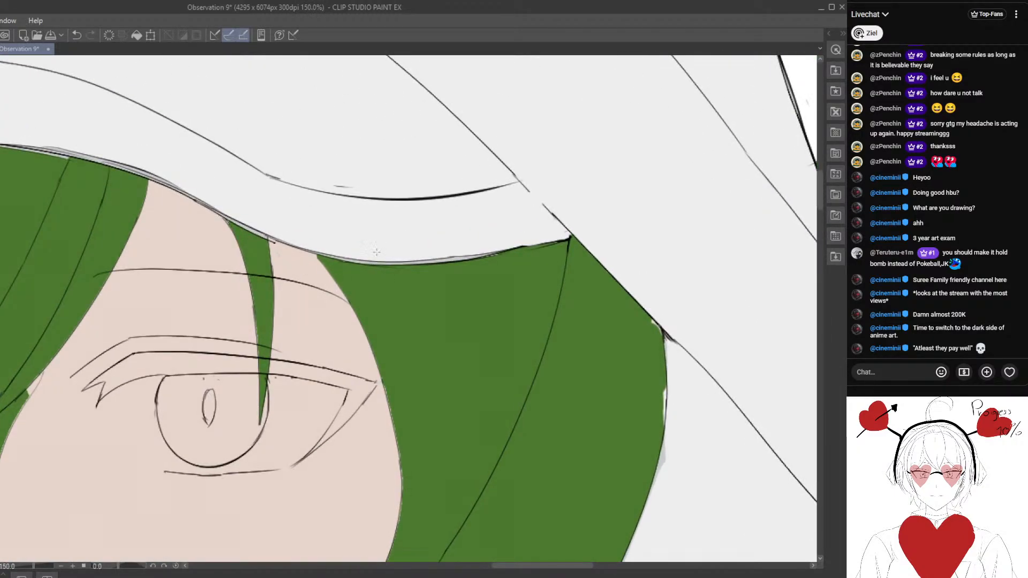
scroll(289, 285, down, 8)
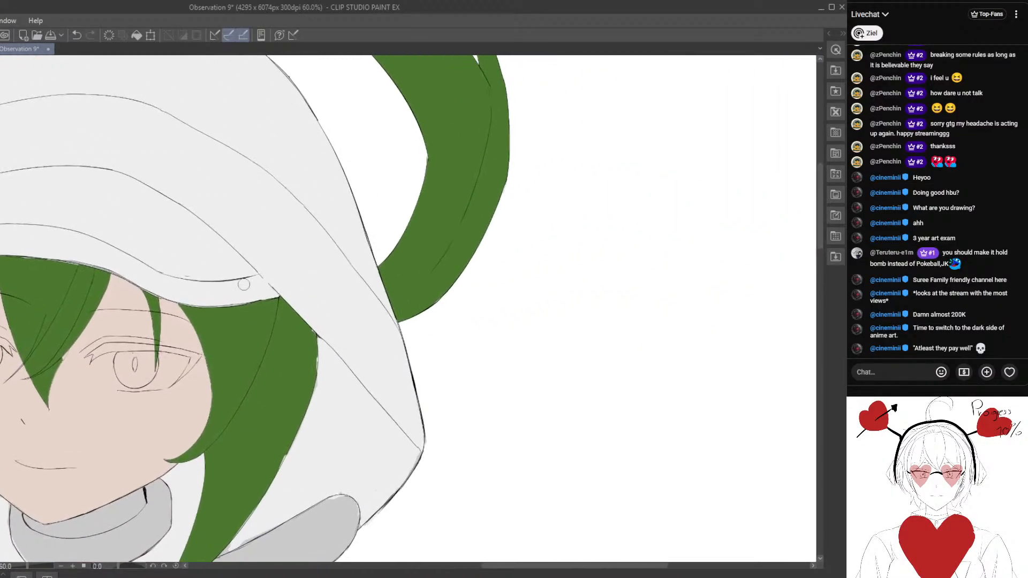
scroll(243, 284, down, 6)
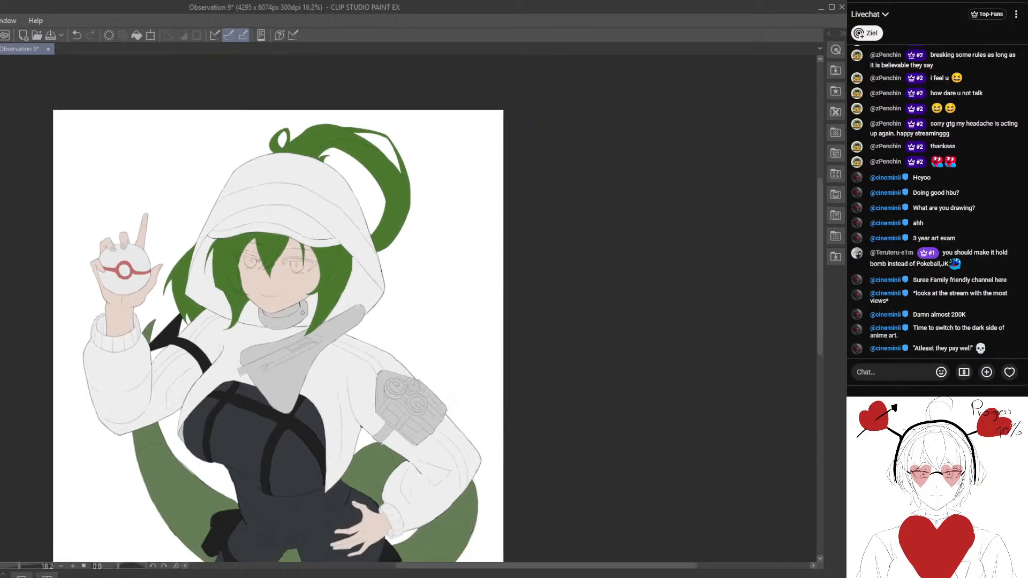
scroll(303, 312, down, 3)
scroll(355, 309, up, 5)
drag(434, 356, 356, 309)
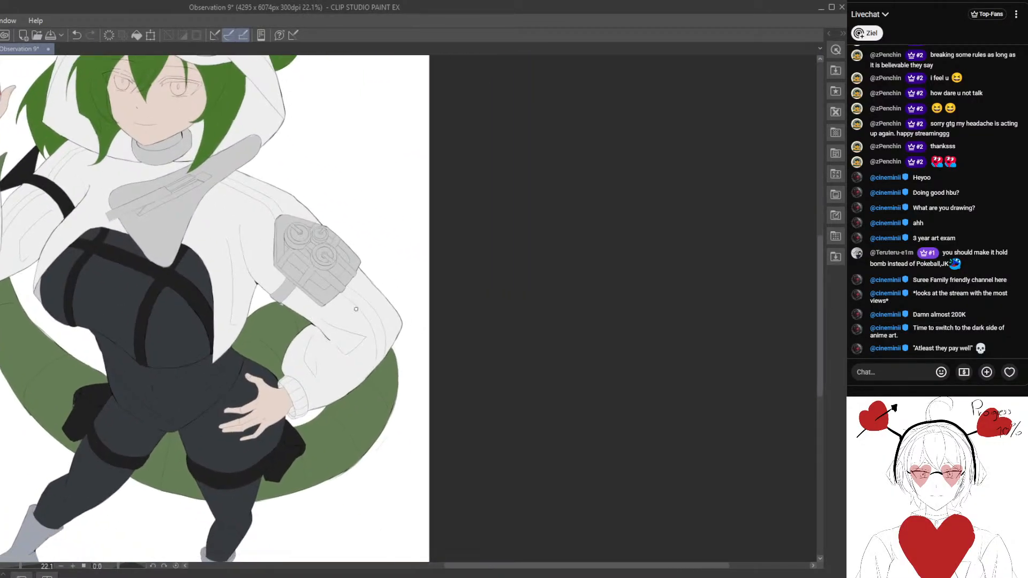
scroll(356, 309, up, 1)
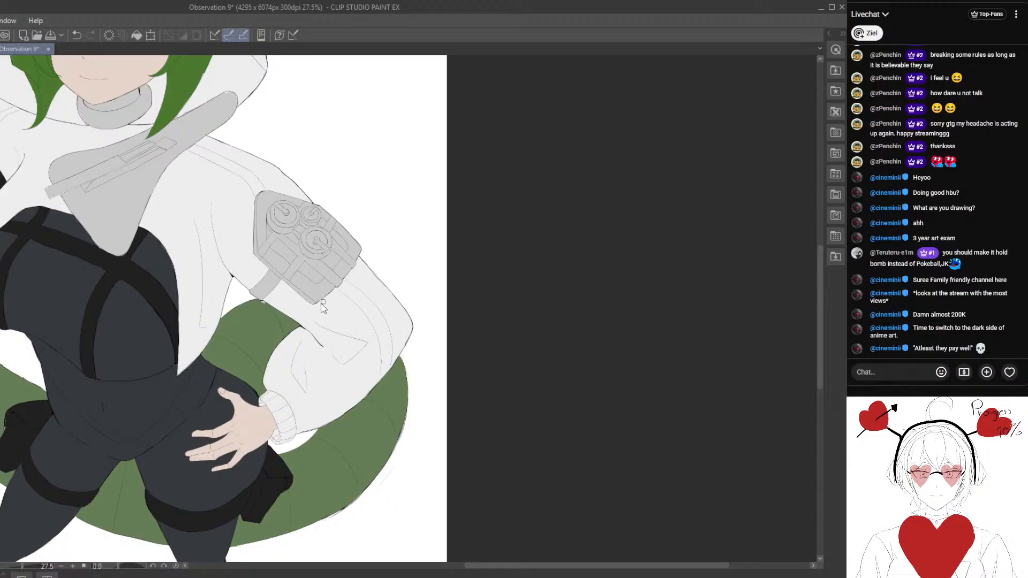
click(77, 35)
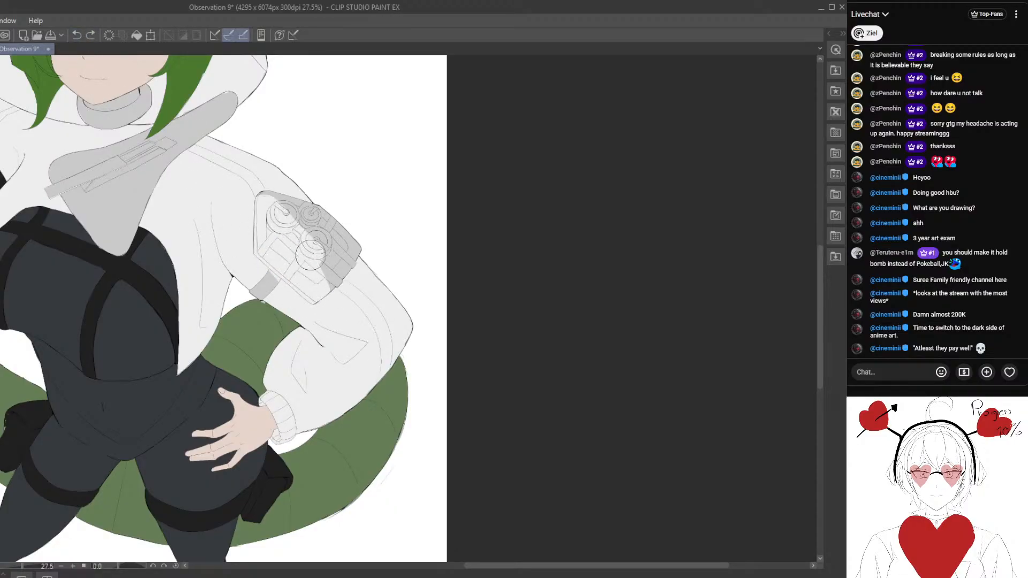
- Paint the grey gadget pouch and its strap on the upper arm with the jacket's off-white
scroll(321, 240, up, 1)
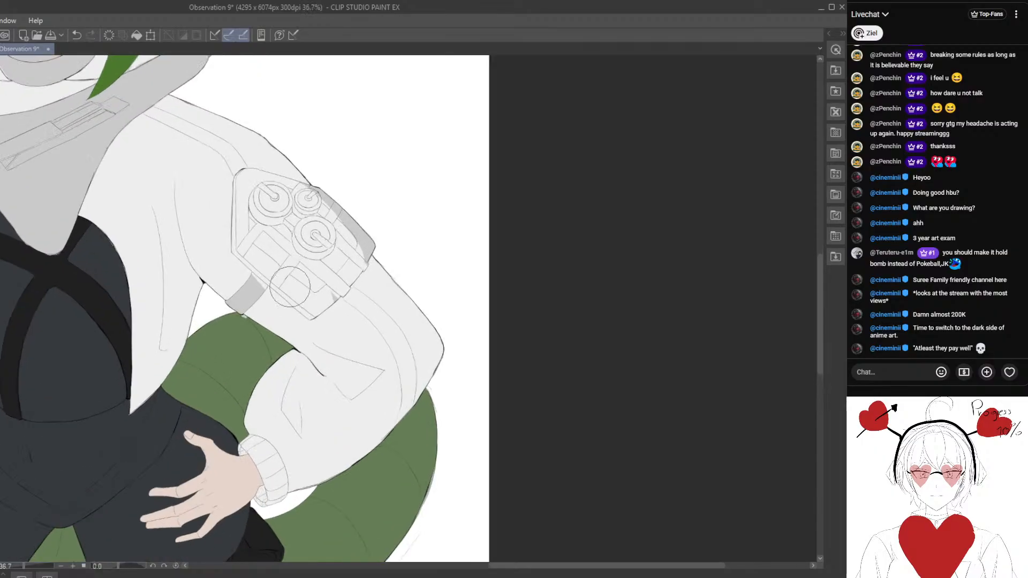
scroll(261, 319, down, 3)
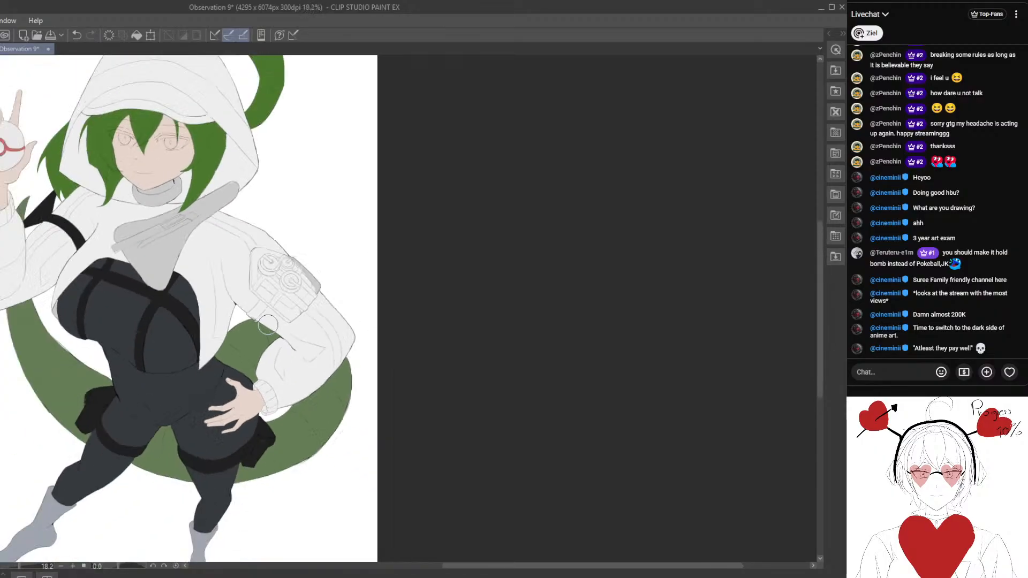
scroll(310, 298, up, 2)
scroll(295, 326, up, 2)
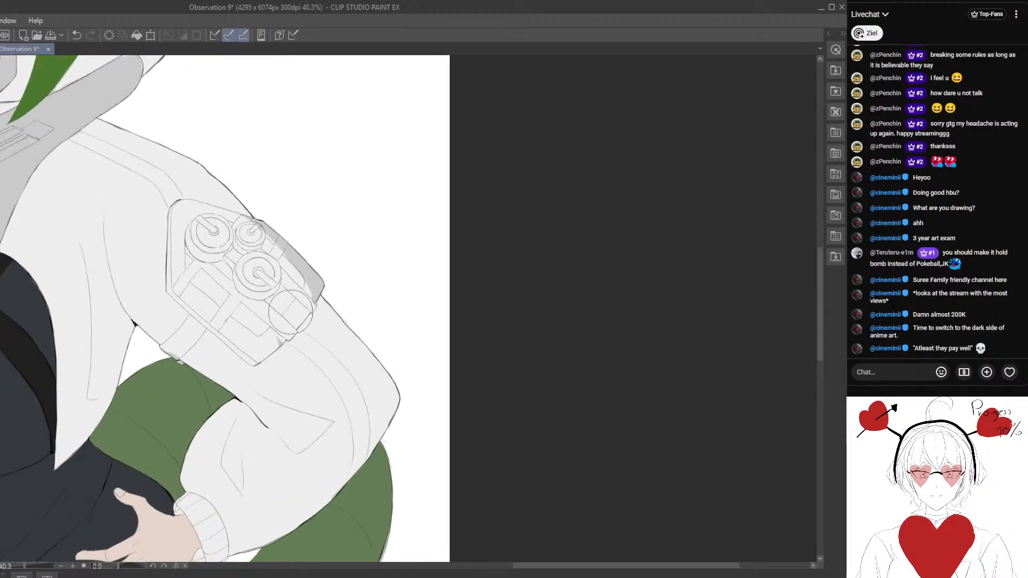
mouse_move(310, 296)
mouse_down()
mouse_move(255, 229)
mouse_move(296, 261)
mouse_move(254, 224)
mouse_move(321, 286)
mouse_up()
scroll(262, 299, down, 4)
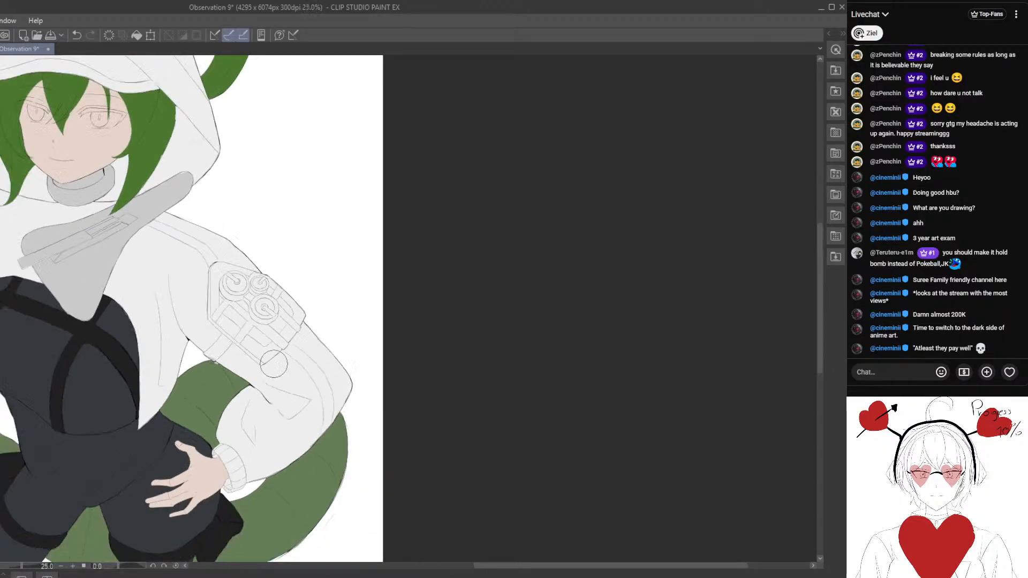
drag(252, 350, 336, 305)
drag(310, 349, 326, 300)
scroll(363, 303, up, 2)
drag(266, 265, 298, 294)
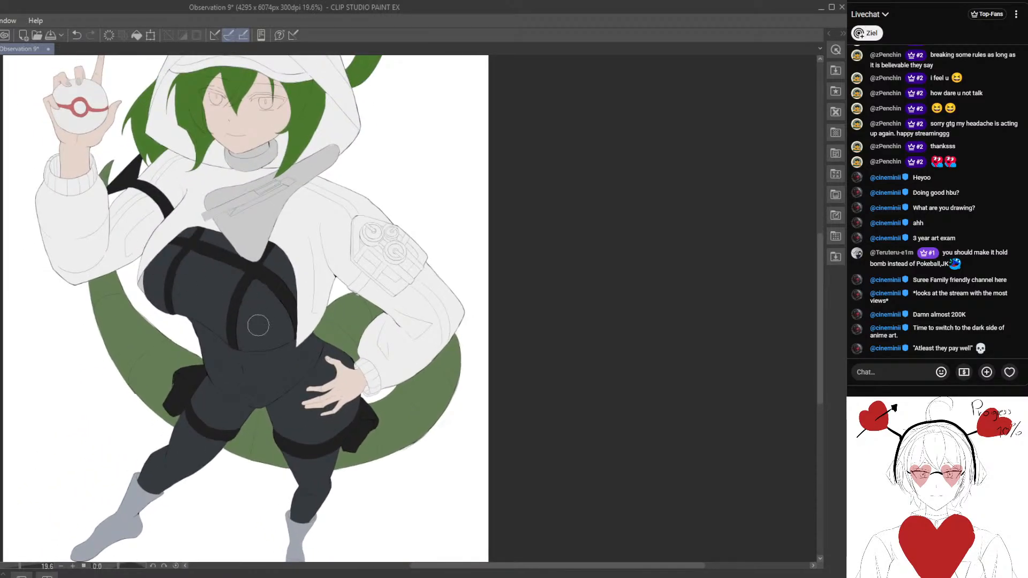
- Paint the elbow half of the raised arm's jacket sleeve in the bodysuit's dark slate
scroll(137, 271, up, 1)
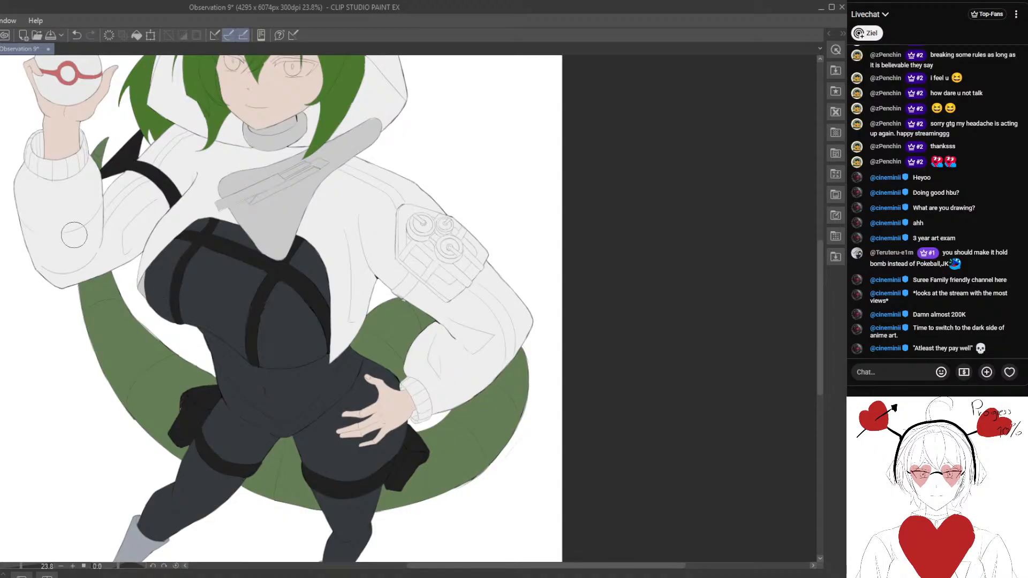
mouse_move(39, 258)
mouse_down()
mouse_move(94, 248)
mouse_move(117, 213)
mouse_move(119, 248)
mouse_up()
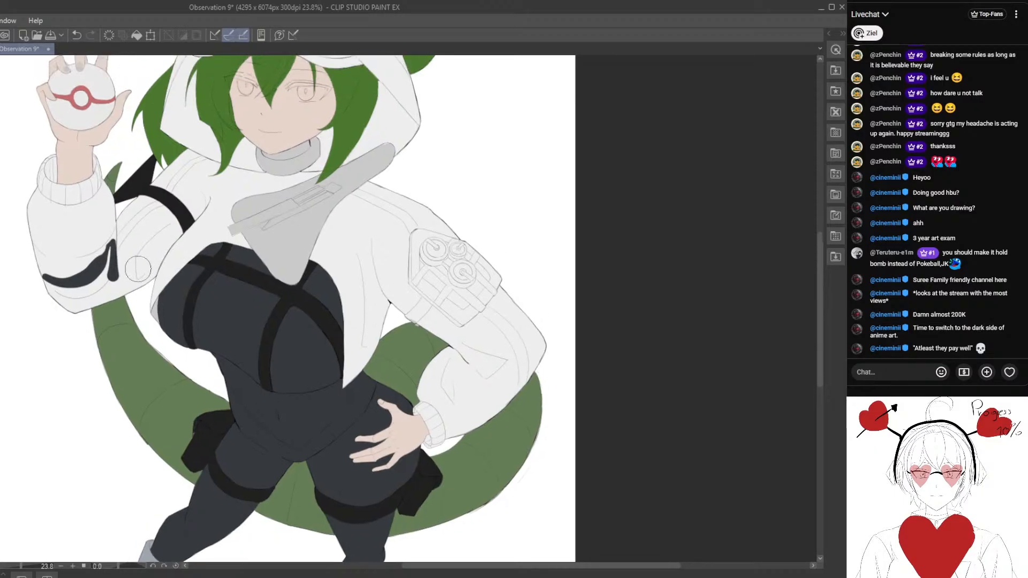
scroll(157, 293, up, 1)
mouse_move(102, 279)
mouse_down()
mouse_move(122, 291)
mouse_move(89, 324)
mouse_move(43, 283)
mouse_move(57, 291)
mouse_move(127, 262)
mouse_up()
scroll(78, 324, down, 1)
scroll(78, 324, down, 3)
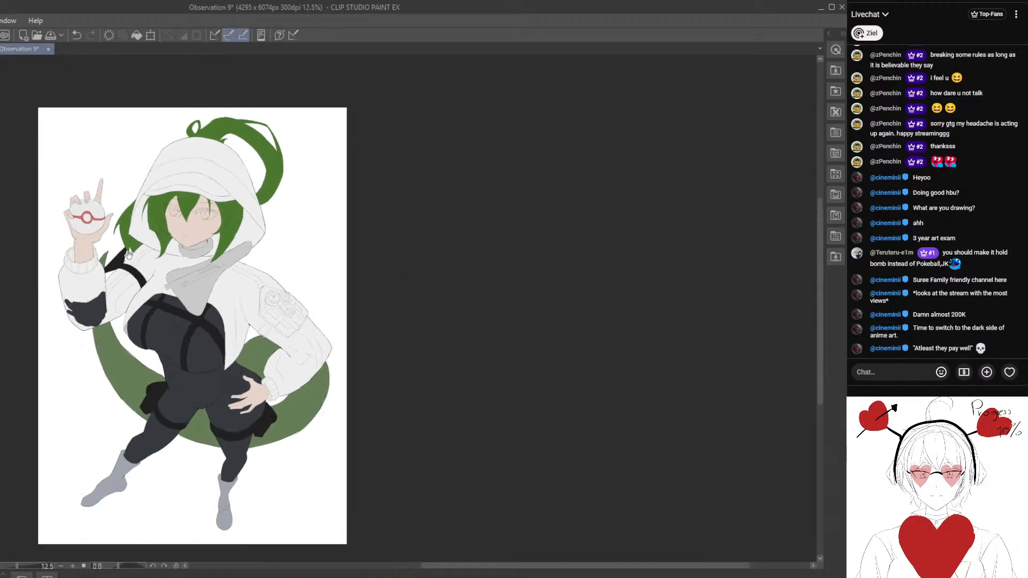
scroll(110, 321, up, 5)
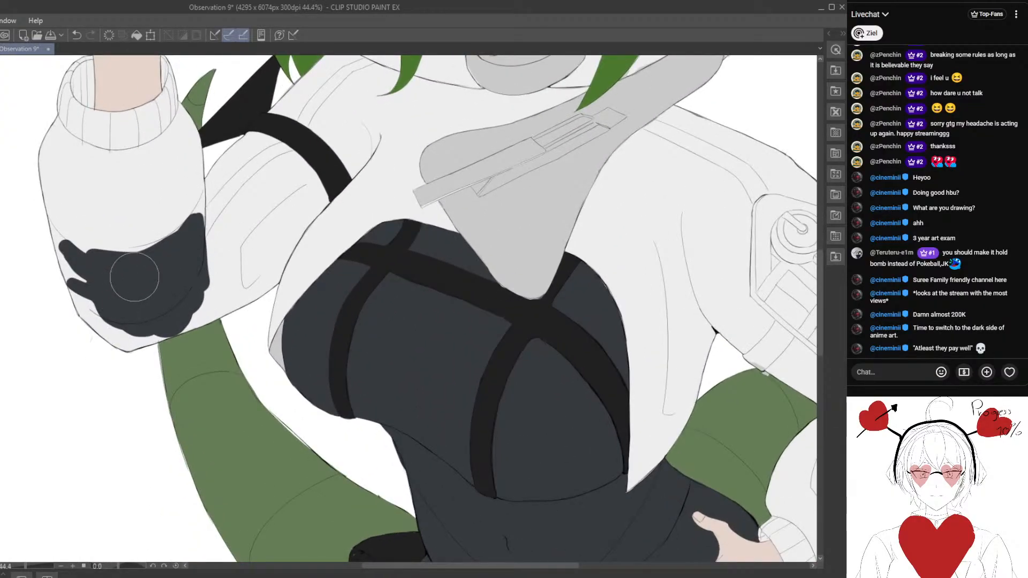
drag(150, 264, 200, 199)
mouse_move(197, 235)
mouse_down()
mouse_move(192, 313)
mouse_move(159, 334)
mouse_move(124, 339)
mouse_move(75, 280)
mouse_move(54, 231)
mouse_move(81, 307)
mouse_move(135, 332)
mouse_move(162, 319)
mouse_move(175, 338)
mouse_move(160, 318)
mouse_move(139, 323)
mouse_move(148, 332)
mouse_move(135, 318)
mouse_move(168, 337)
mouse_move(126, 333)
mouse_move(153, 351)
mouse_move(236, 319)
mouse_up()
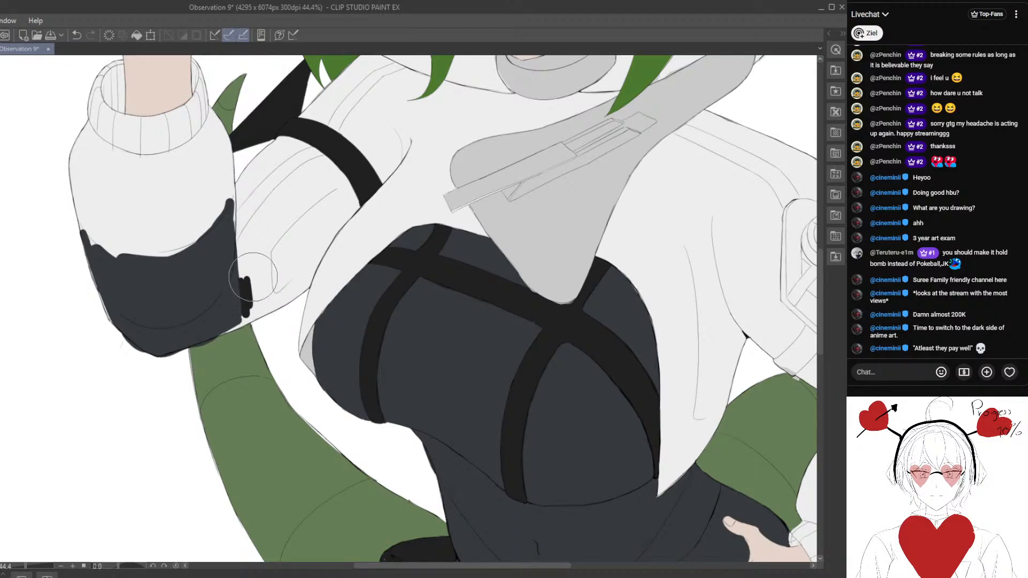
- Trim the slate spill past the raised forearm's inner edge so the patch follows the line art
drag(242, 305, 250, 291)
scroll(274, 296, up, 2)
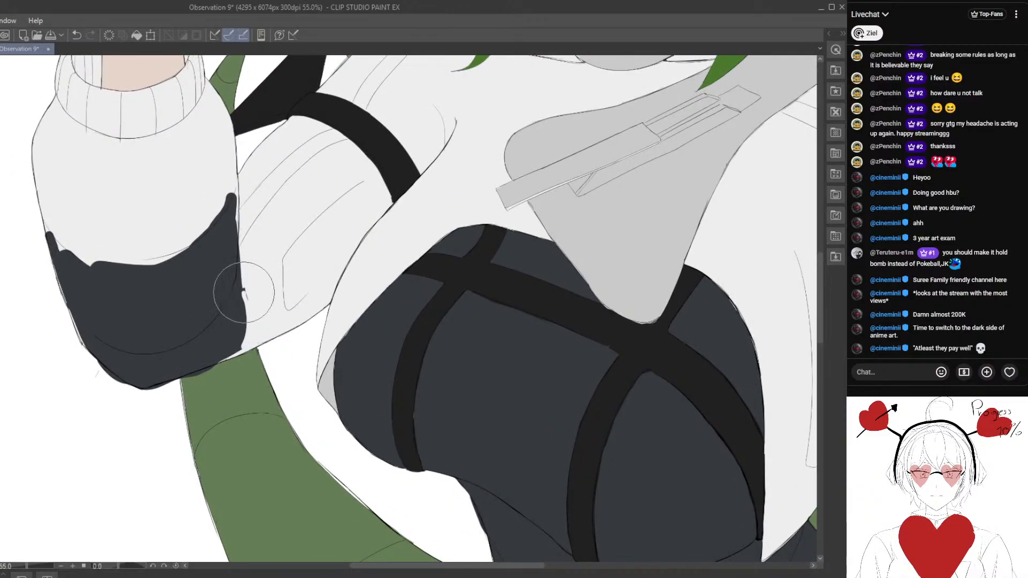
drag(209, 286, 236, 315)
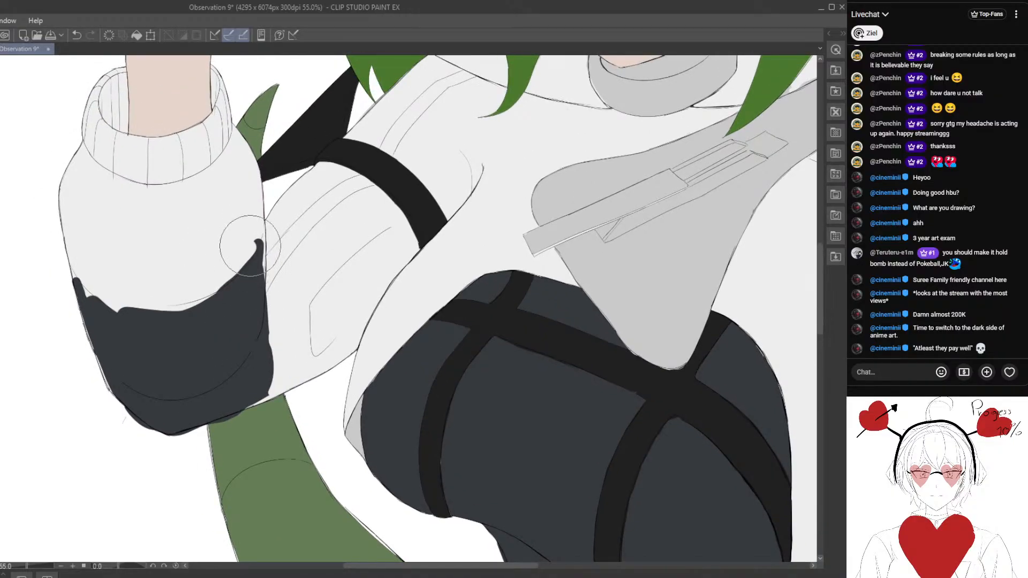
drag(241, 291, 226, 310)
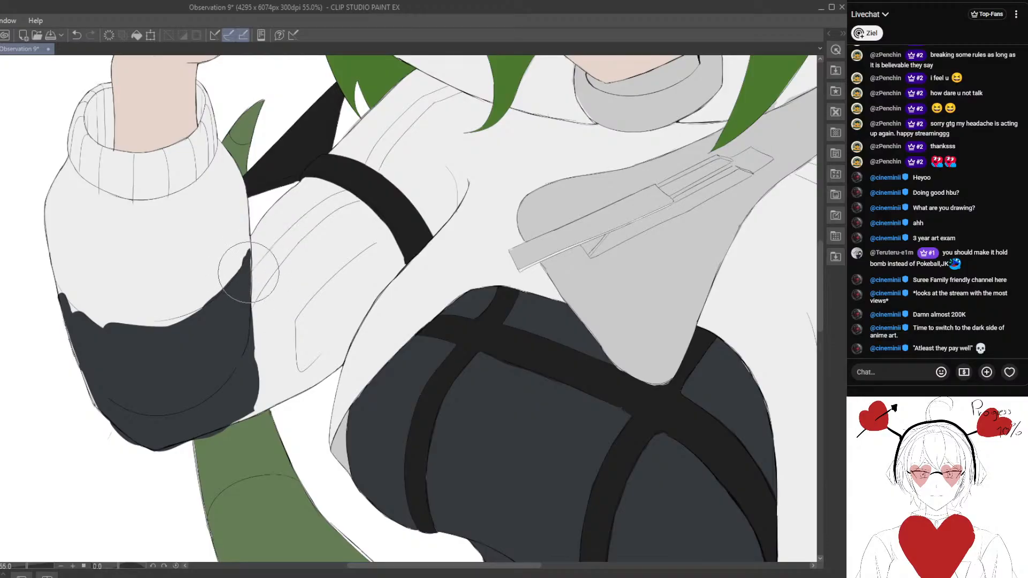
- Even out the slate patch's upper border on the raised sleeve into a smooth curve between both sleeve edges
drag(154, 415, 196, 345)
scroll(199, 349, up, 1)
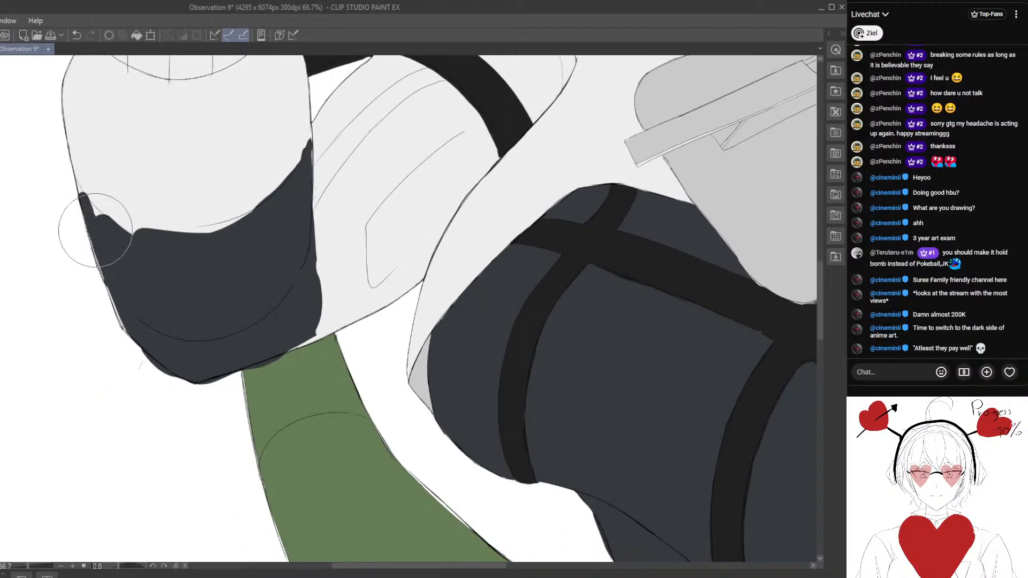
mouse_move(93, 216)
mouse_down()
mouse_move(179, 234)
mouse_move(248, 214)
mouse_move(199, 236)
mouse_move(185, 220)
mouse_move(225, 278)
mouse_up()
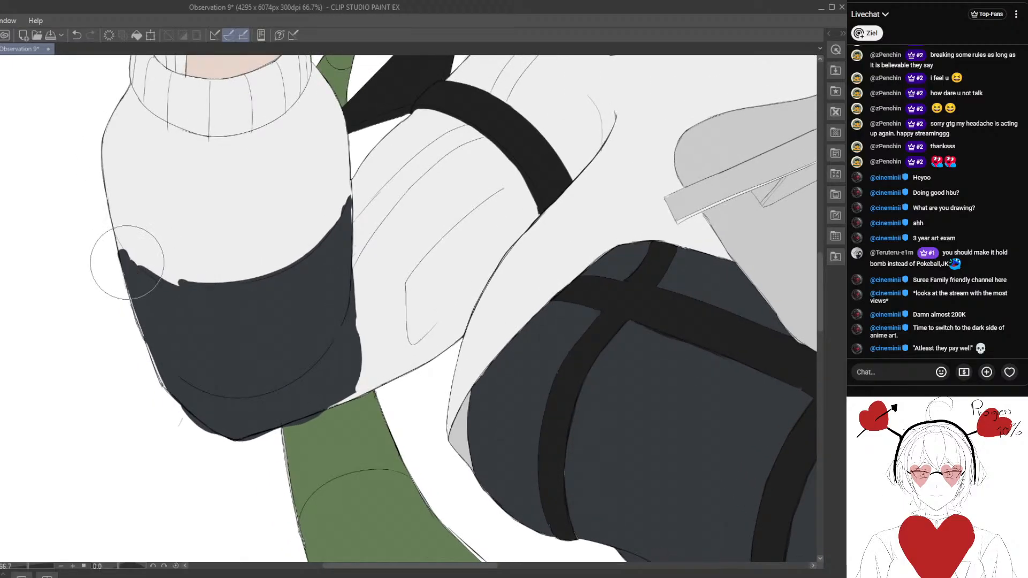
drag(118, 243, 139, 261)
scroll(184, 316, down, 5)
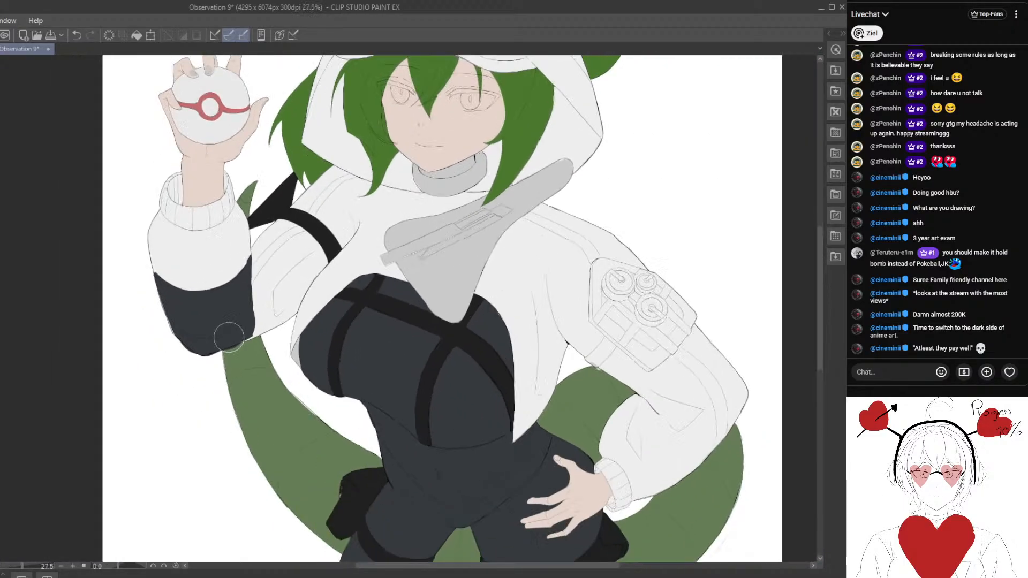
- Fill the remaining gaps along the slate patch's outer and lower outline at the raised elbow
scroll(229, 337, up, 1)
drag(208, 350, 207, 268)
scroll(237, 269, up, 5)
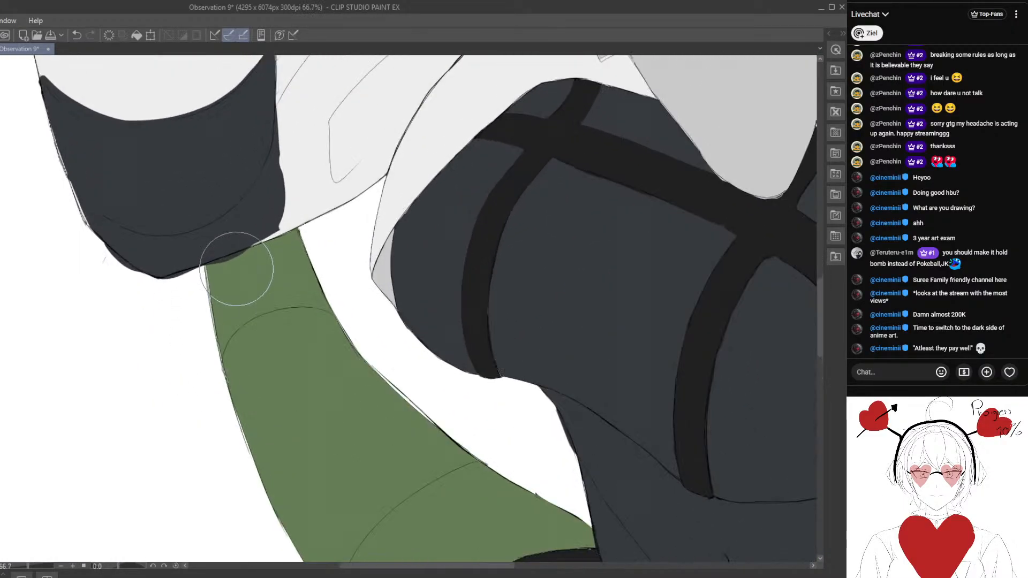
drag(181, 313, 209, 349)
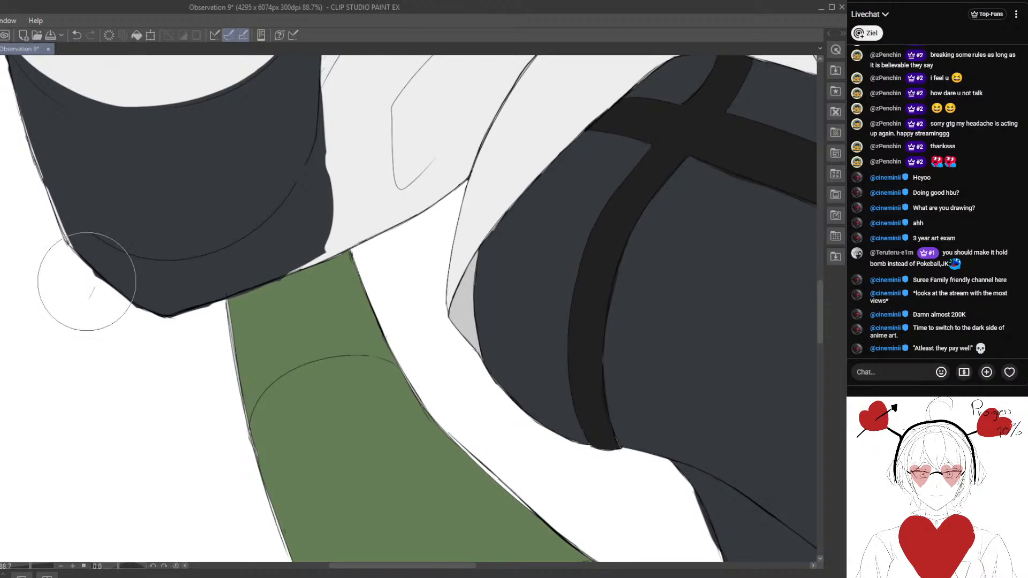
drag(76, 309, 174, 382)
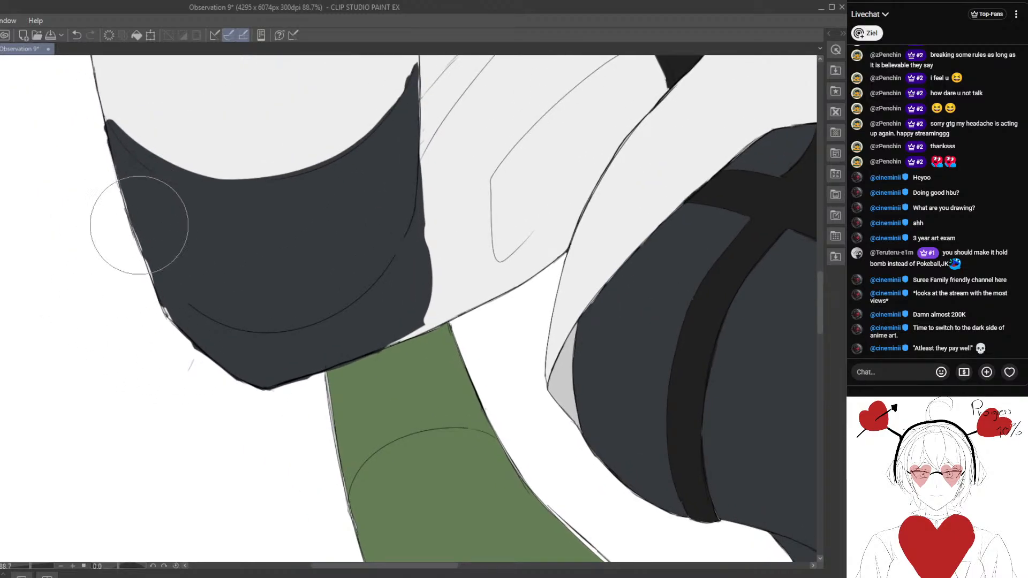
drag(166, 303, 175, 319)
drag(128, 191, 175, 320)
drag(182, 374, 184, 354)
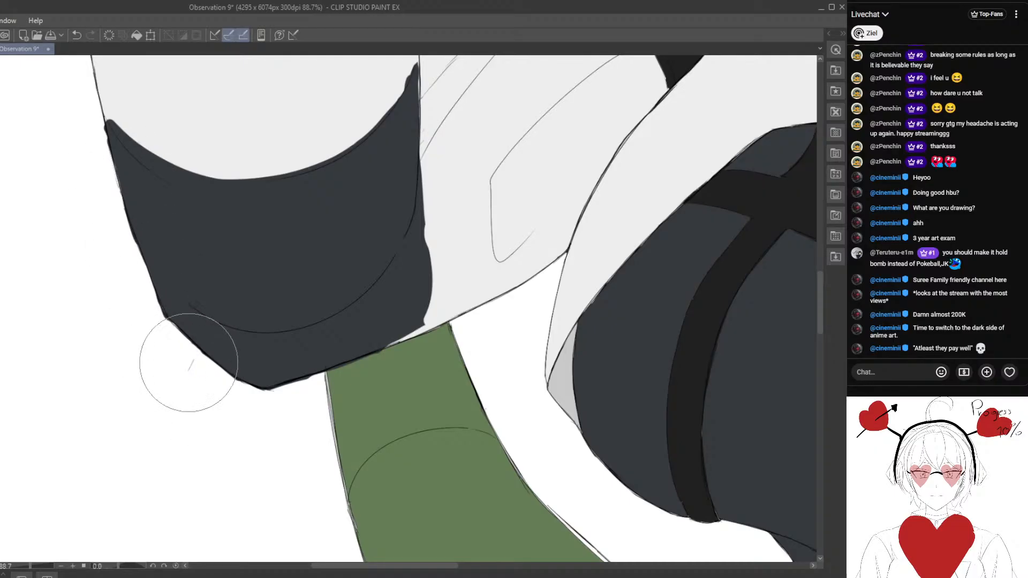
drag(273, 412, 222, 374)
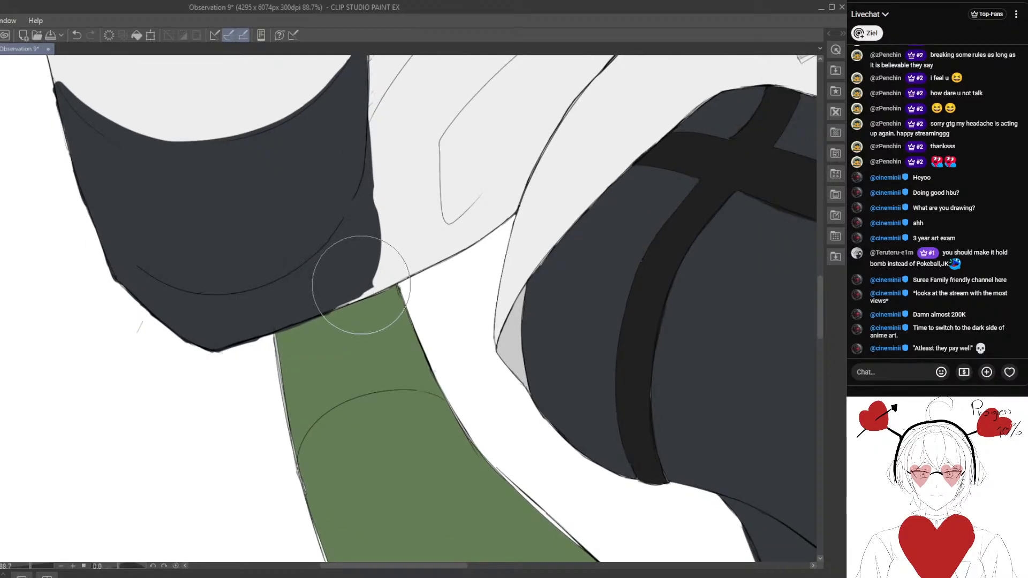
drag(360, 288, 327, 307)
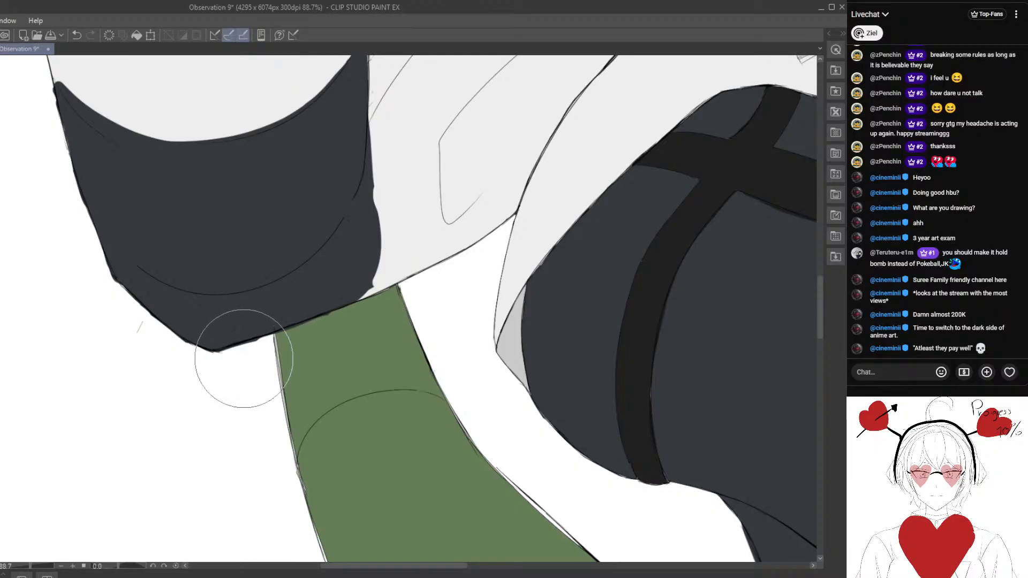
- Erase the stray sketch line just outside the raised elbow
scroll(171, 391, up, 2)
drag(185, 333, 137, 334)
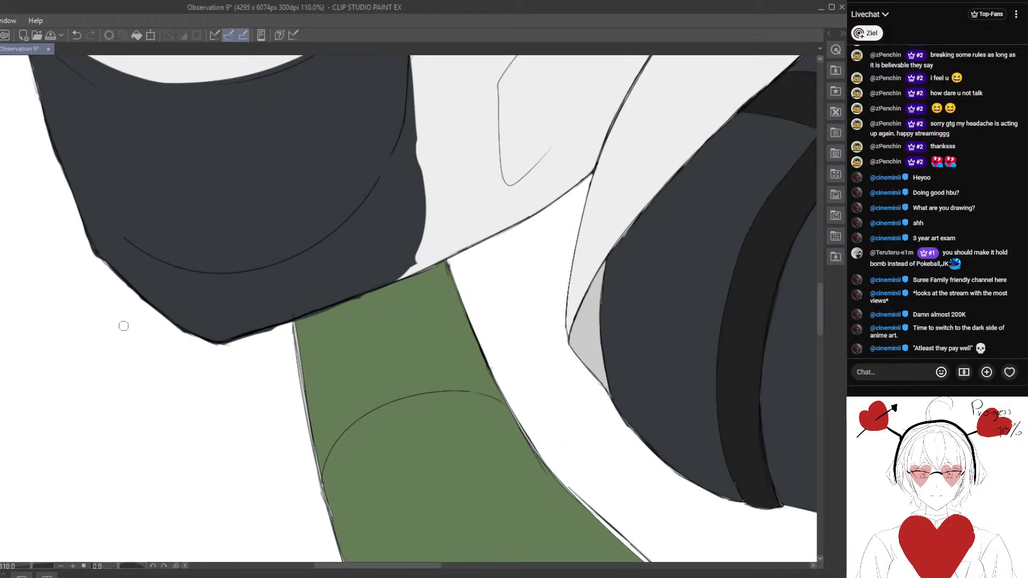
scroll(149, 366, down, 8)
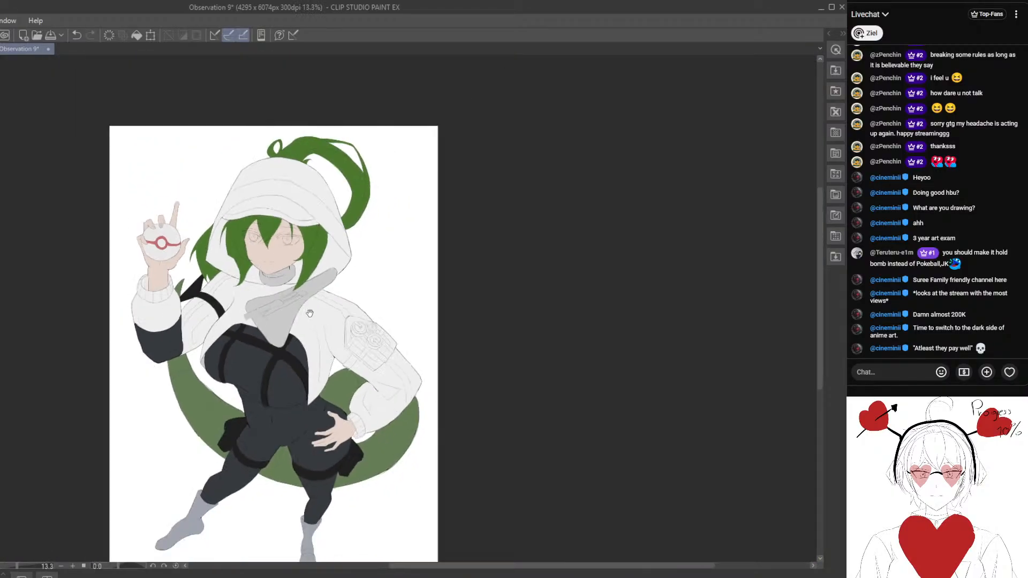
- Fill the outside of the grey neck collar with the jacket's off-white and save the illustration
scroll(295, 321, down, 1)
drag(417, 317, 395, 284)
scroll(363, 288, up, 1)
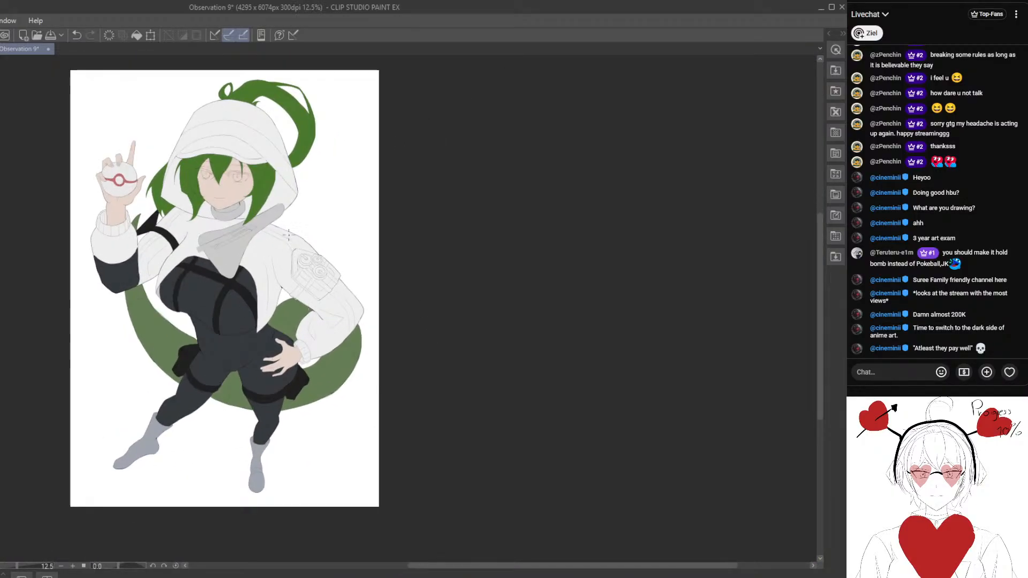
scroll(289, 236, up, 1)
scroll(191, 316, up, 1)
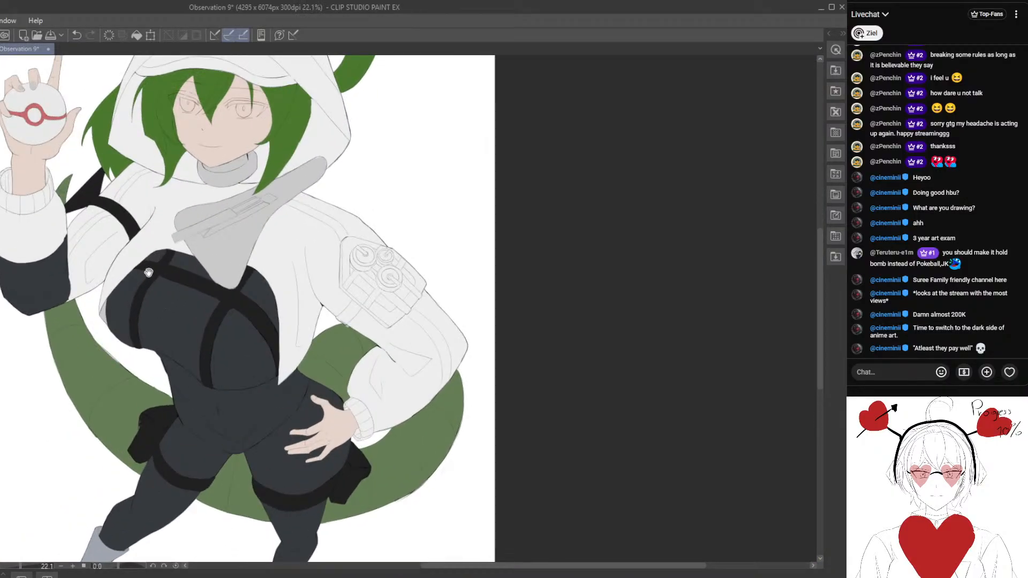
scroll(183, 333, up, 2)
drag(149, 272, 199, 336)
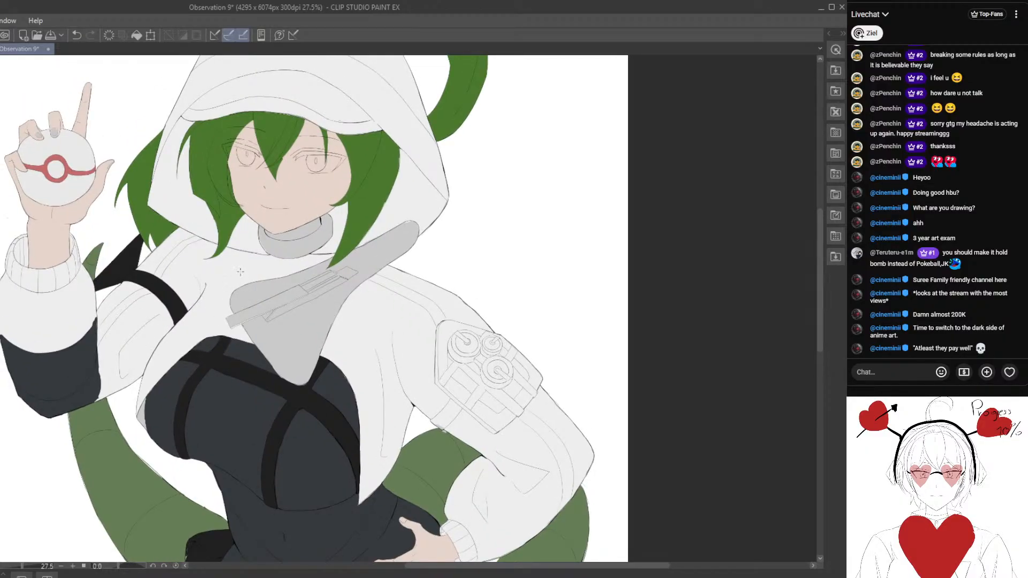
scroll(240, 272, up, 1)
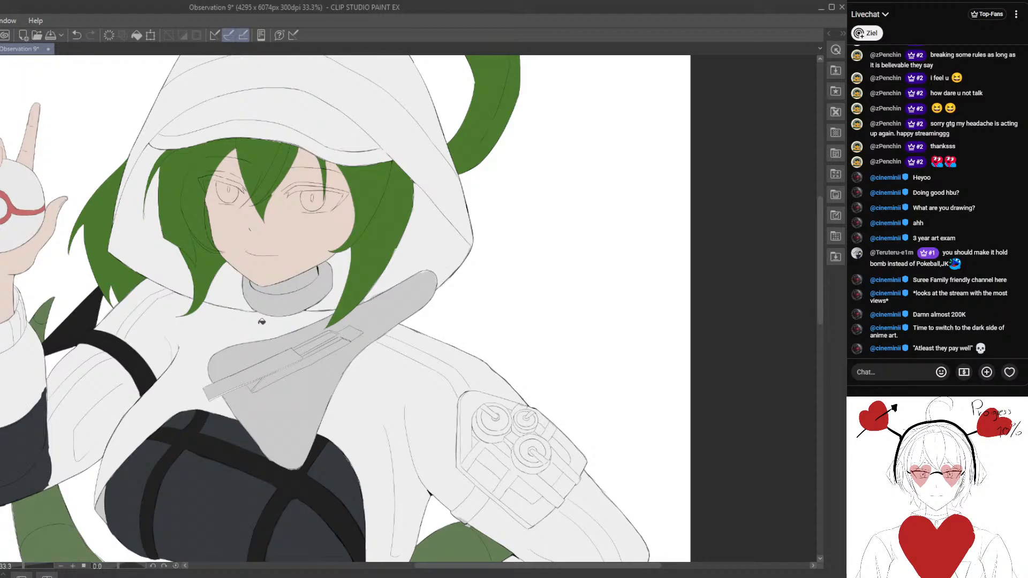
scroll(259, 319, down, 6)
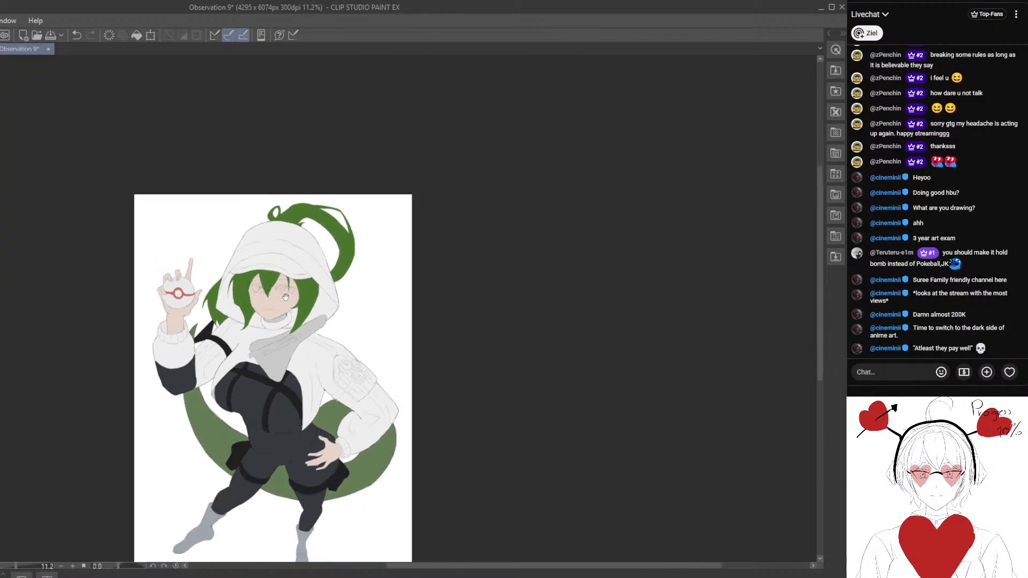
key(ctrl+s)
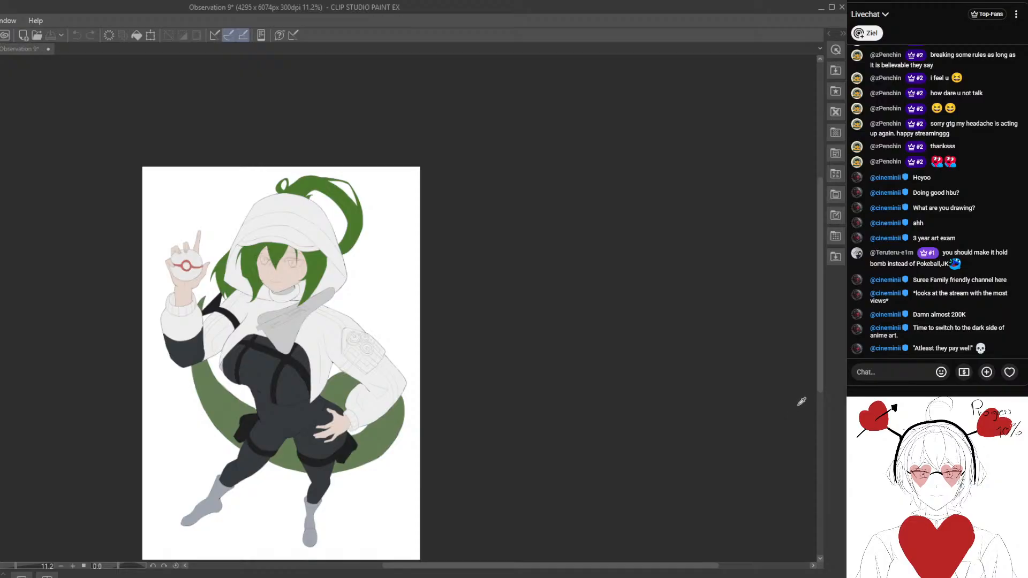
- Fill the grey scarf across the chest with bright yellow and recolour it to a muted olive-yellow
scroll(209, 284, up, 1)
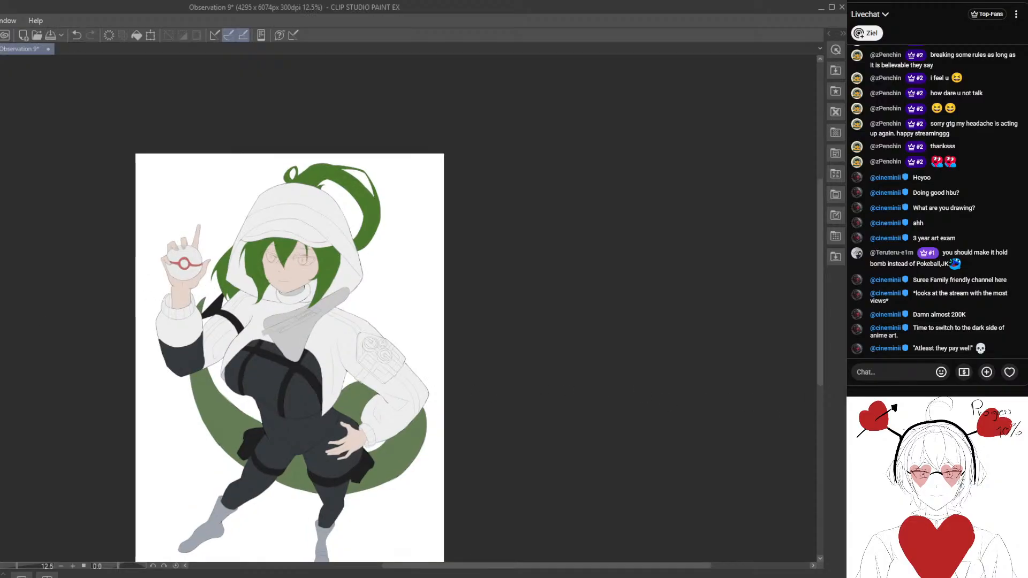
scroll(212, 333, up, 2)
click(304, 333)
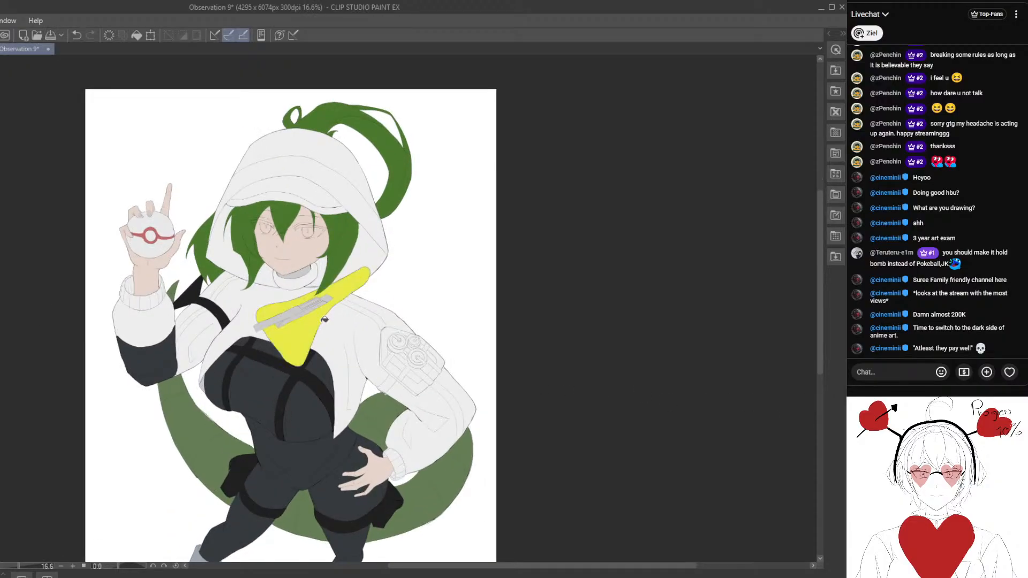
scroll(299, 347, up, 2)
scroll(299, 347, up, 1)
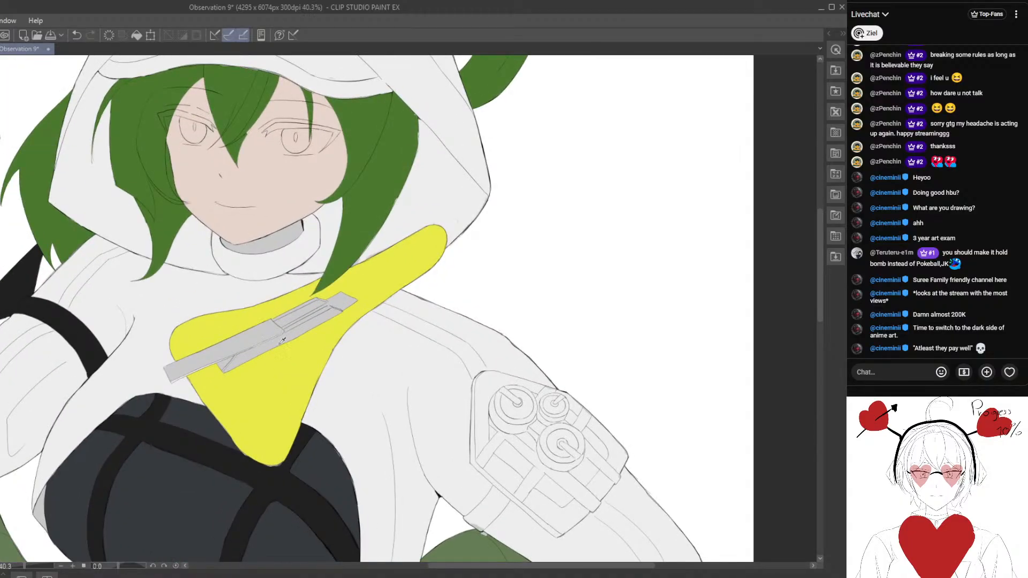
click(280, 376)
scroll(329, 321, down, 8)
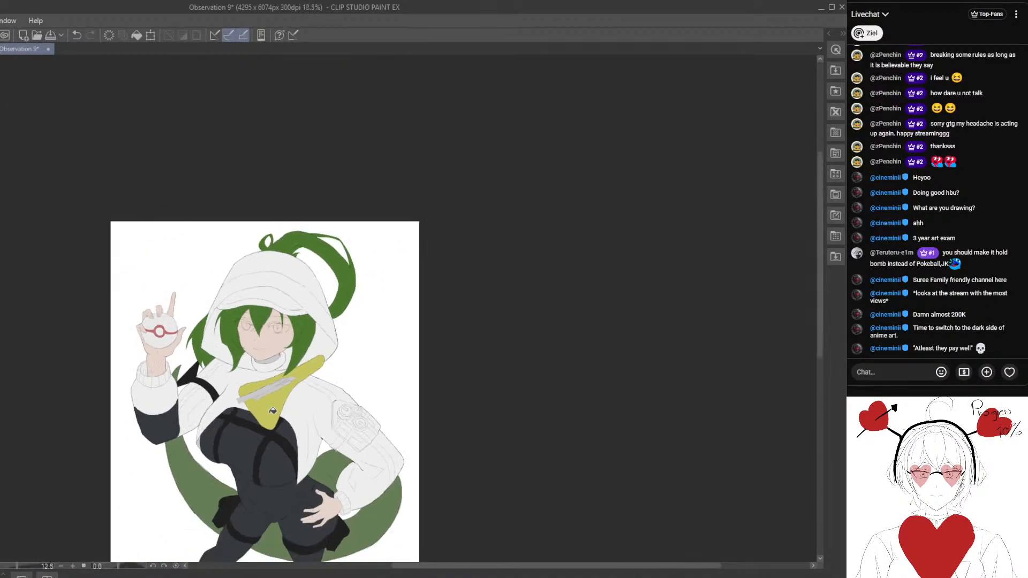
scroll(329, 321, up, 3)
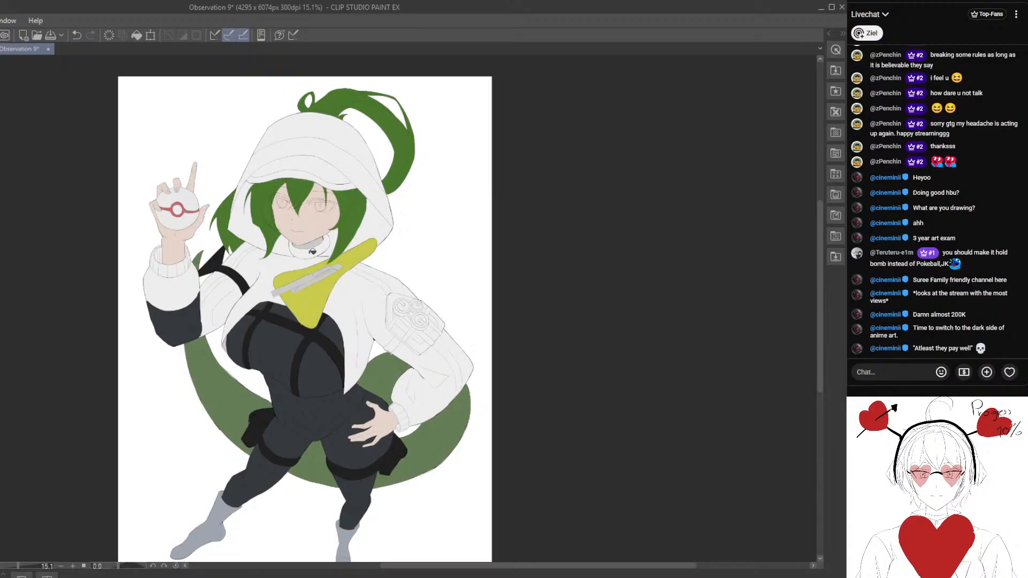
scroll(312, 251, up, 4)
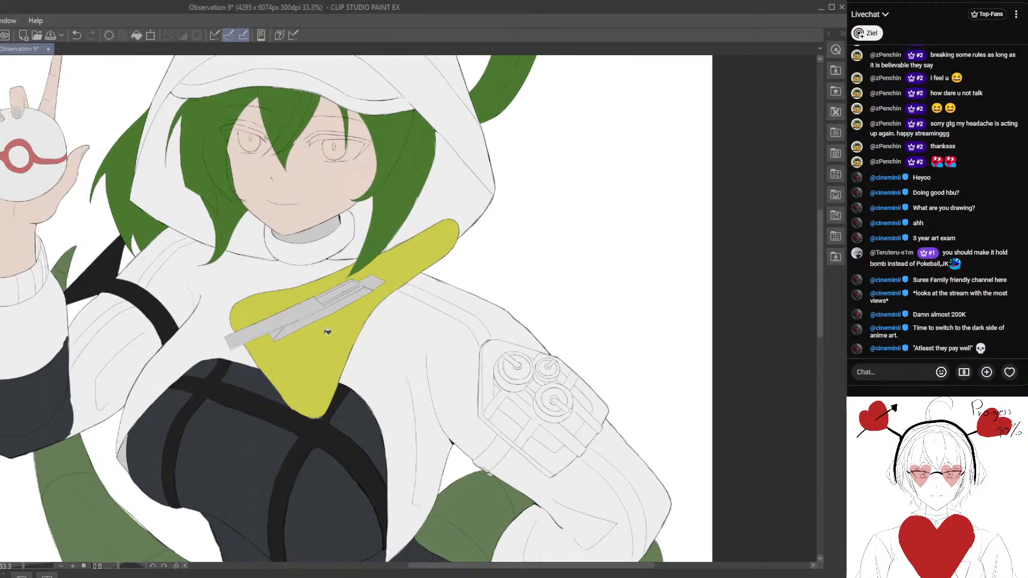
click(328, 332)
scroll(327, 331, down, 5)
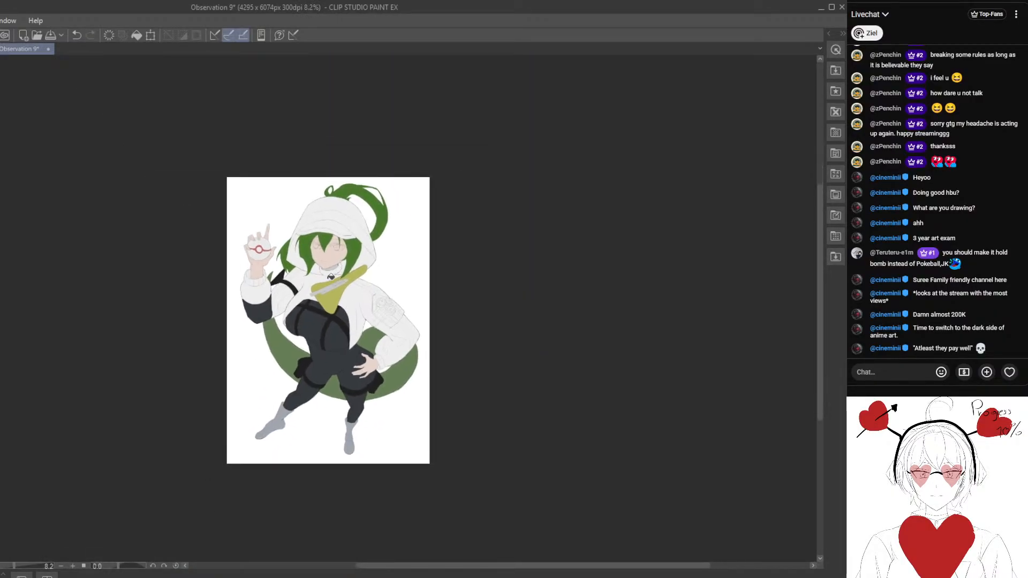
- Fill the remaining grey parts of the long clip across the chest scarf with the scarf's olive-yellow
scroll(330, 277, up, 4)
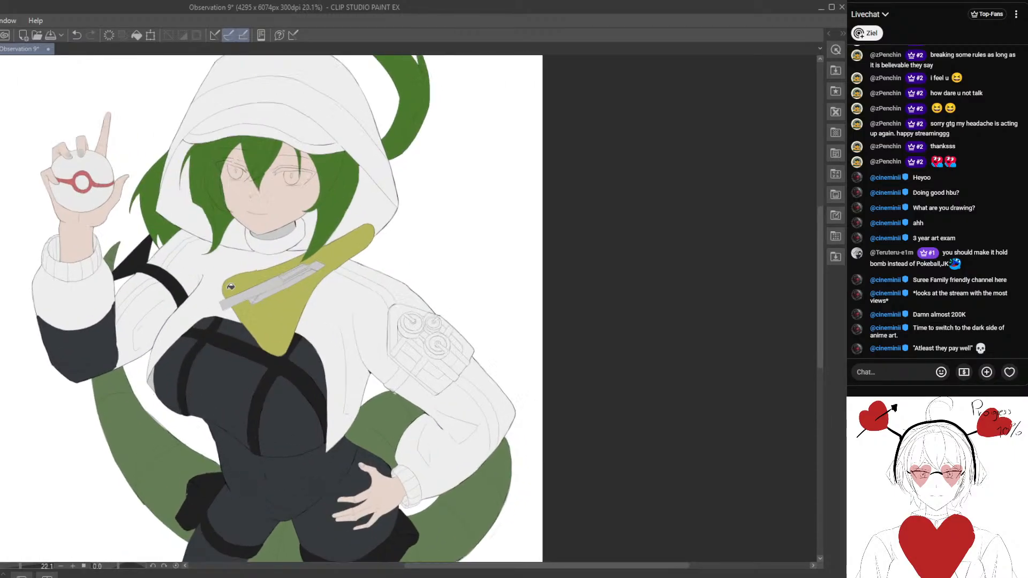
scroll(230, 287, up, 4)
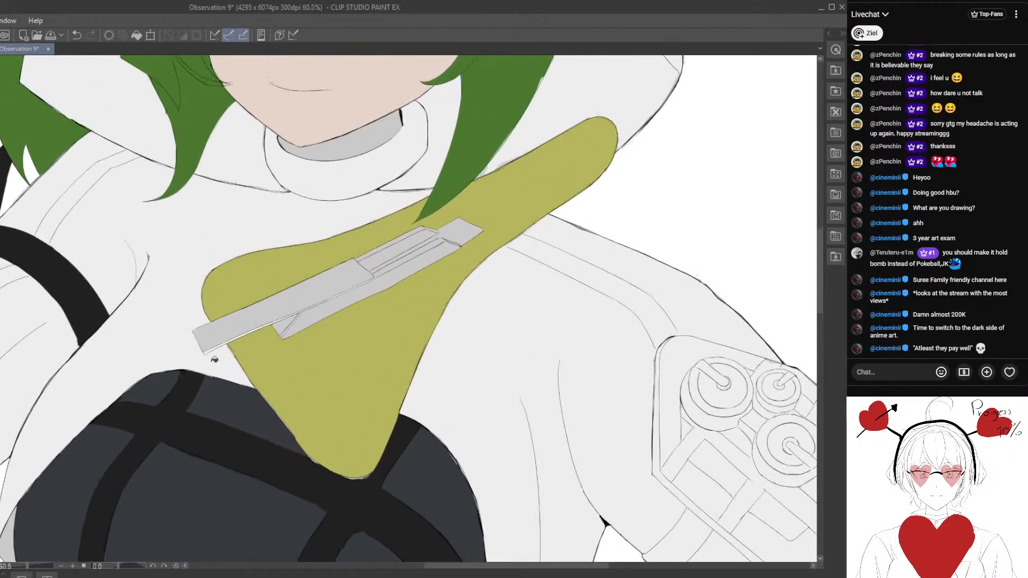
click(249, 324)
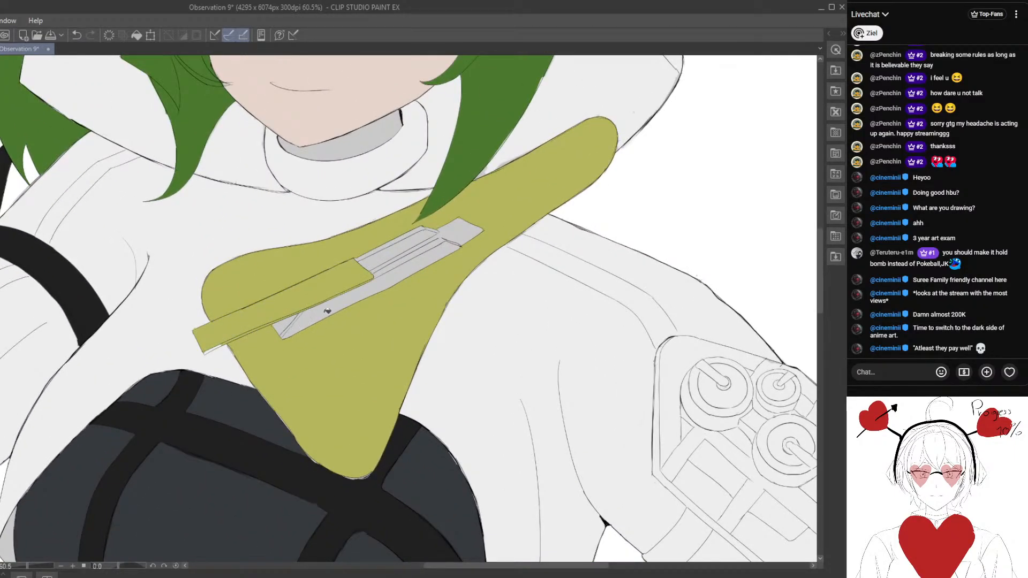
click(331, 314)
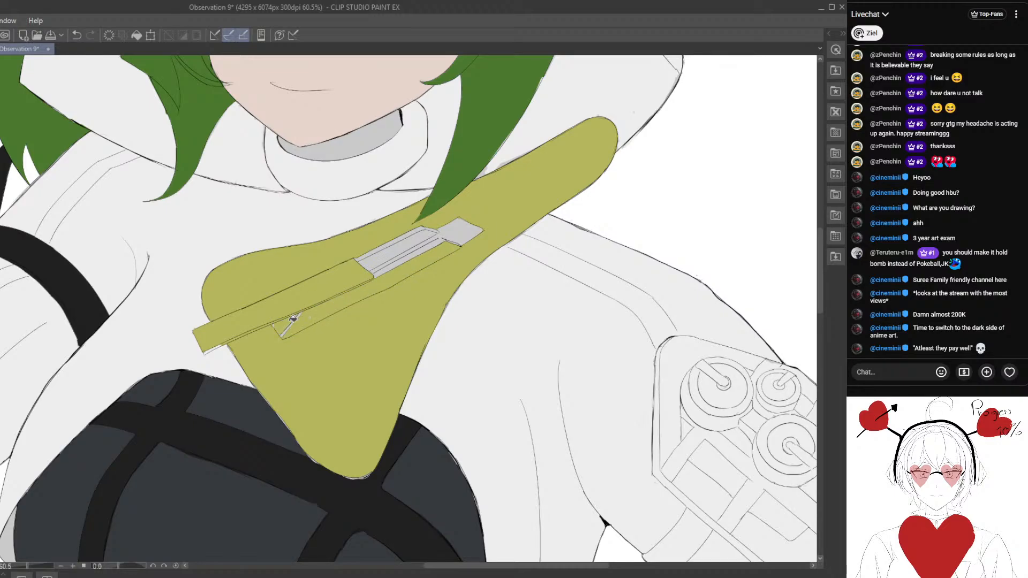
drag(383, 264, 348, 293)
click(348, 292)
click(352, 297)
click(339, 279)
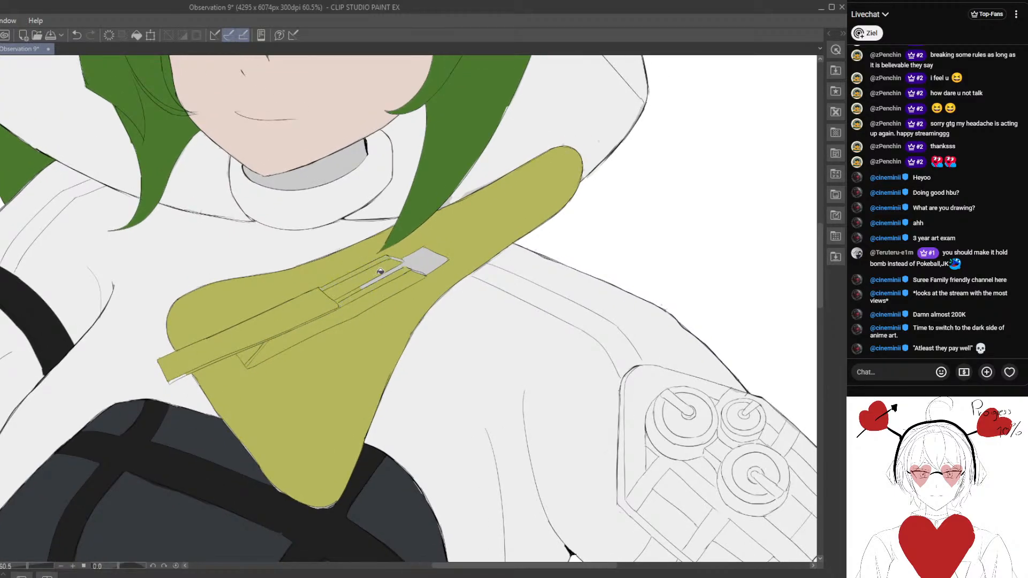
click(421, 259)
scroll(321, 310, up, 5)
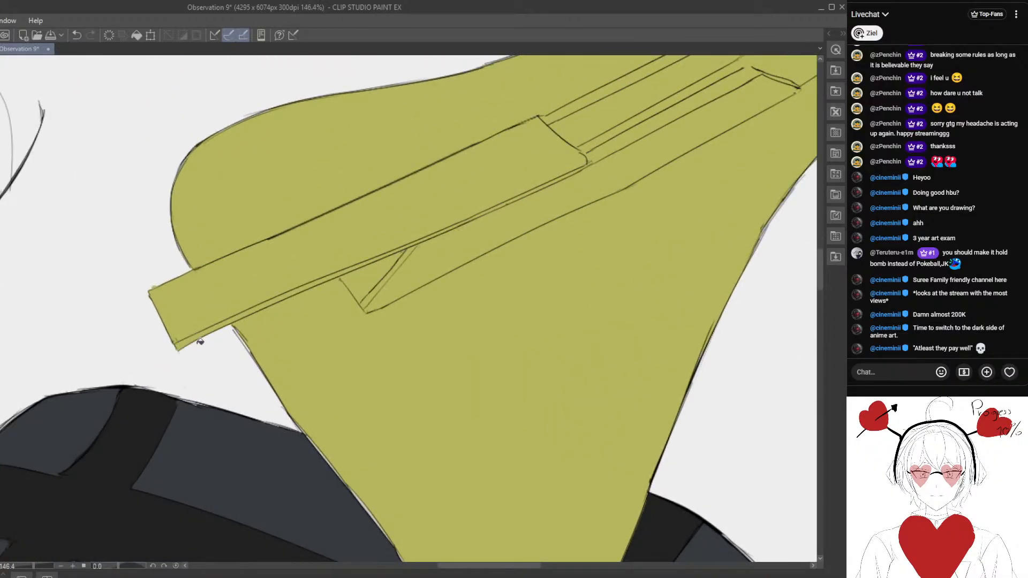
scroll(200, 342, down, 14)
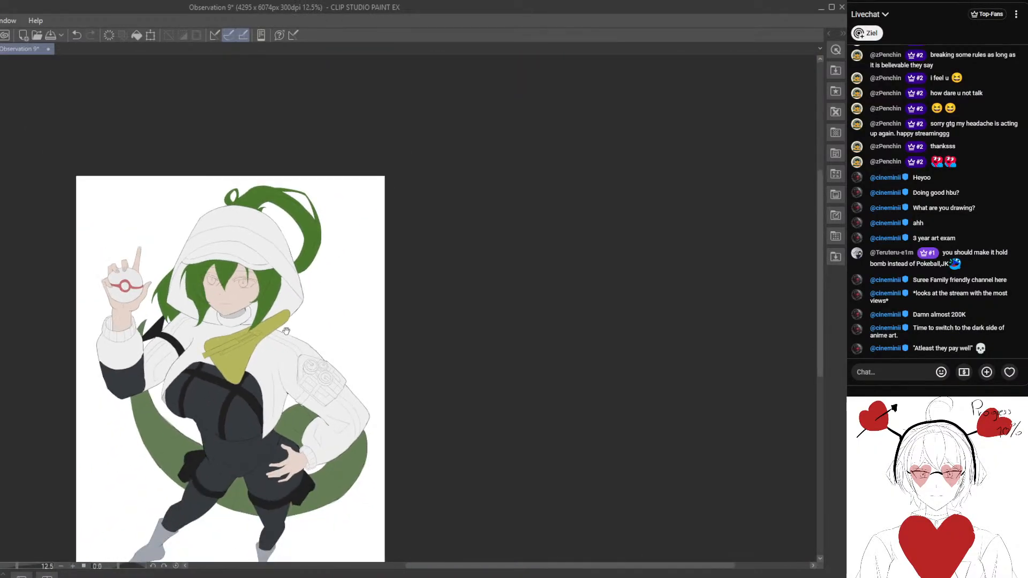
drag(286, 331, 333, 273)
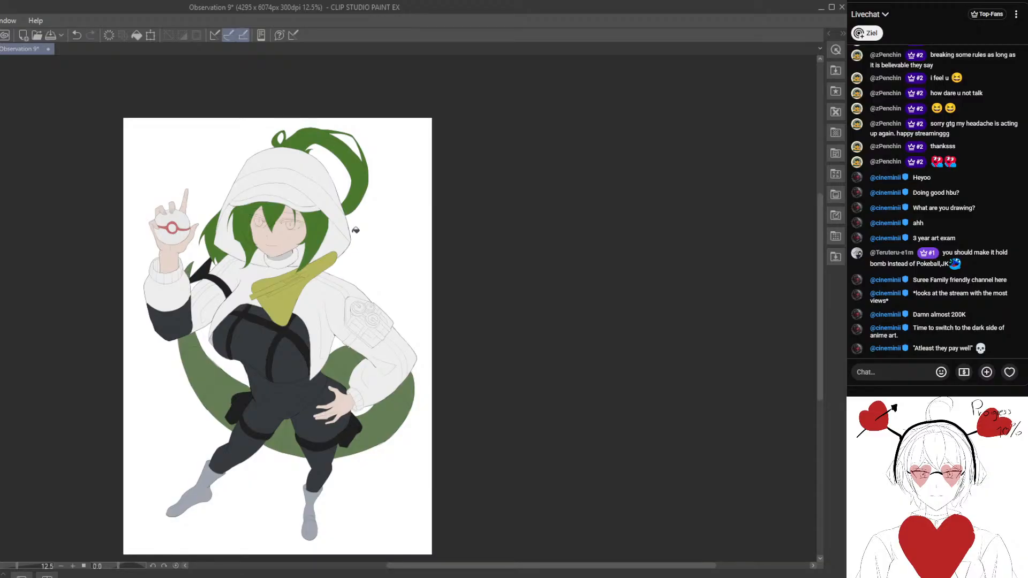
- Paint the underside of the raised arm's upper sleeve dark slate, from the elbow patch up to the black arm strap
drag(297, 338, 220, 216)
scroll(313, 343, up, 2)
scroll(232, 277, up, 3)
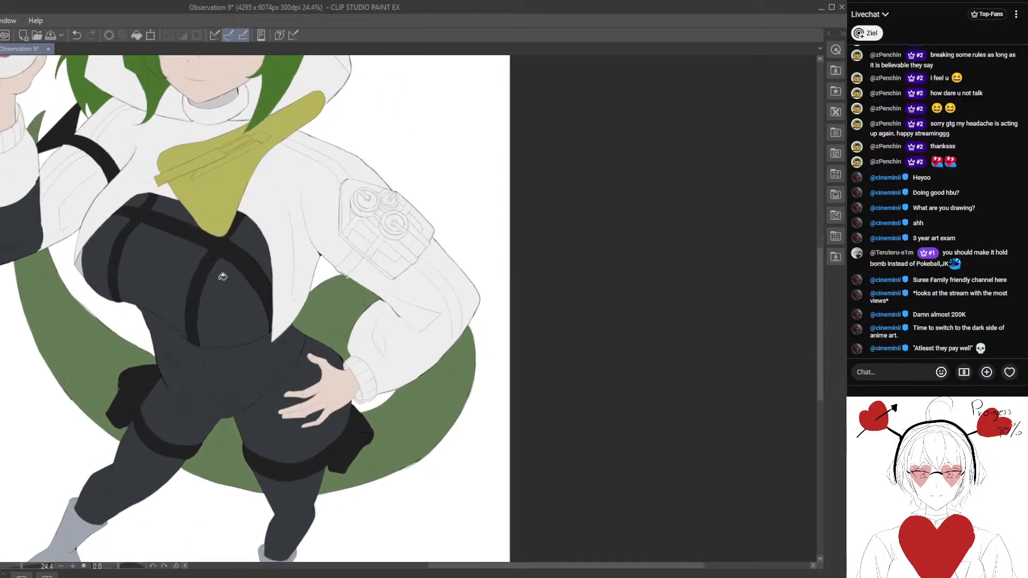
drag(388, 364, 261, 322)
scroll(289, 332, up, 2)
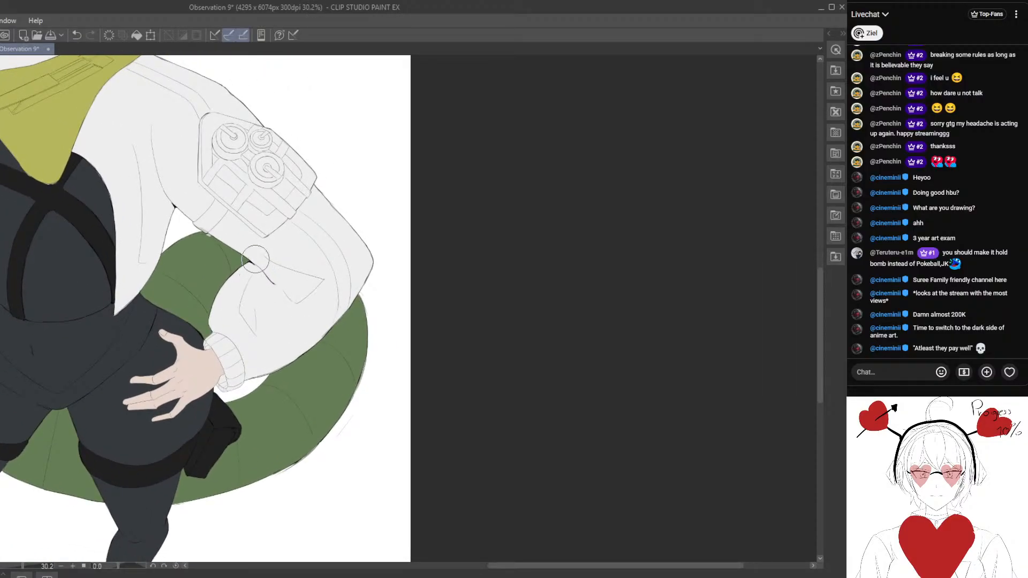
drag(157, 213, 195, 265)
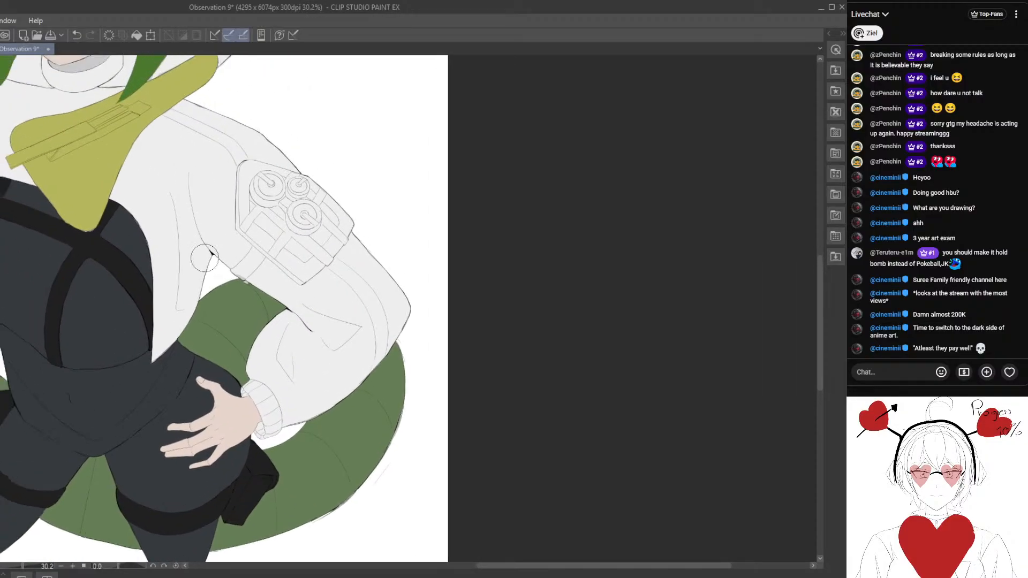
drag(2, 287, 189, 341)
scroll(137, 292, up, 1)
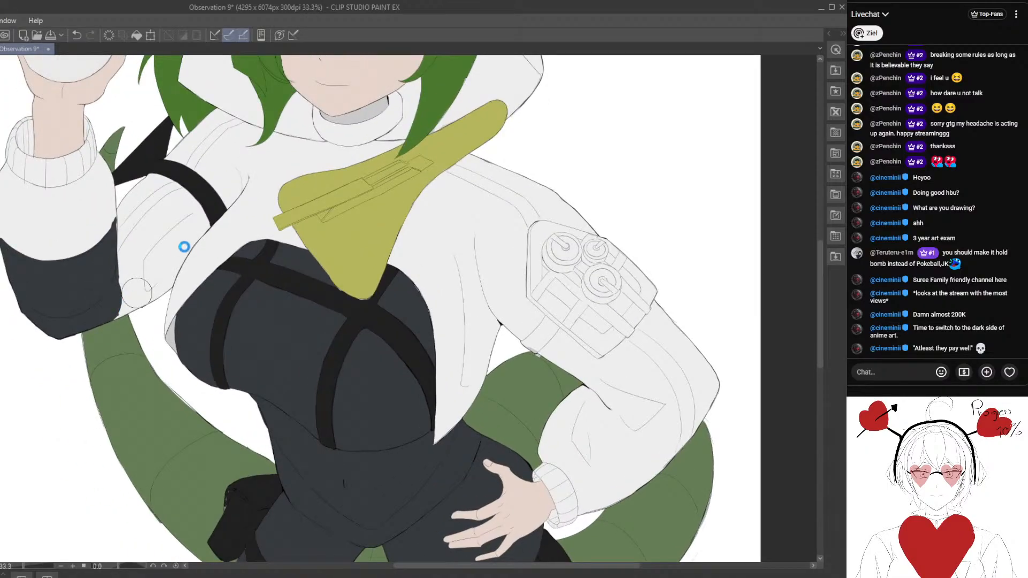
drag(183, 247, 172, 279)
scroll(180, 282, up, 1)
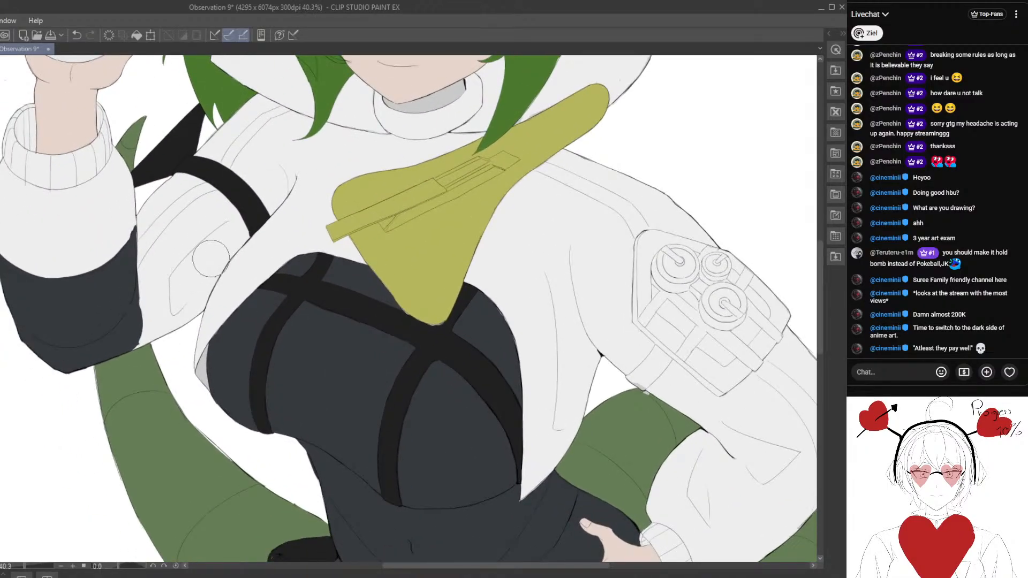
scroll(214, 257, up, 1)
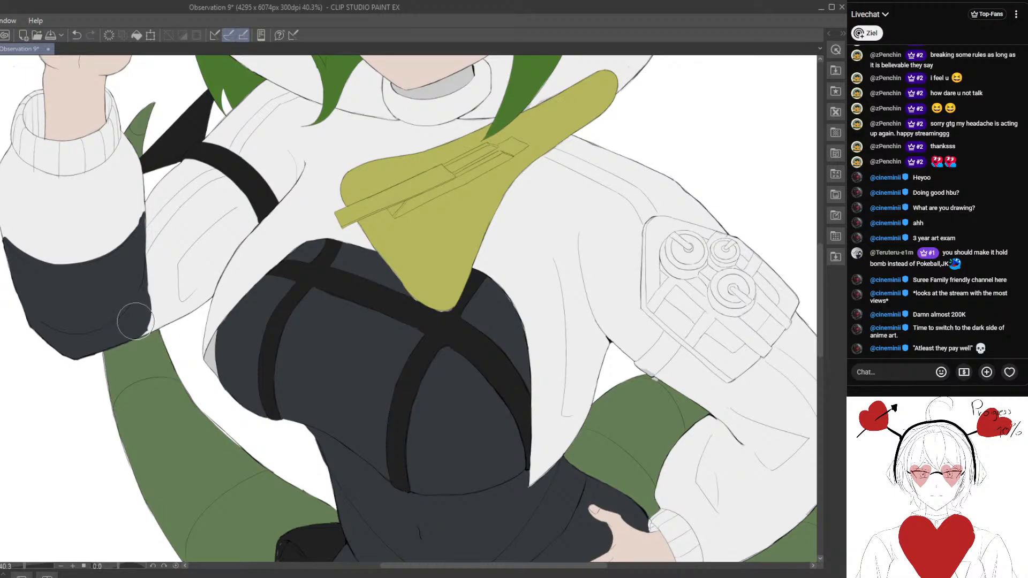
mouse_move(135, 321)
mouse_down()
mouse_move(215, 257)
mouse_move(248, 217)
mouse_move(158, 293)
mouse_move(246, 207)
mouse_move(138, 307)
mouse_move(201, 258)
mouse_move(143, 322)
mouse_move(205, 281)
mouse_move(225, 254)
mouse_up()
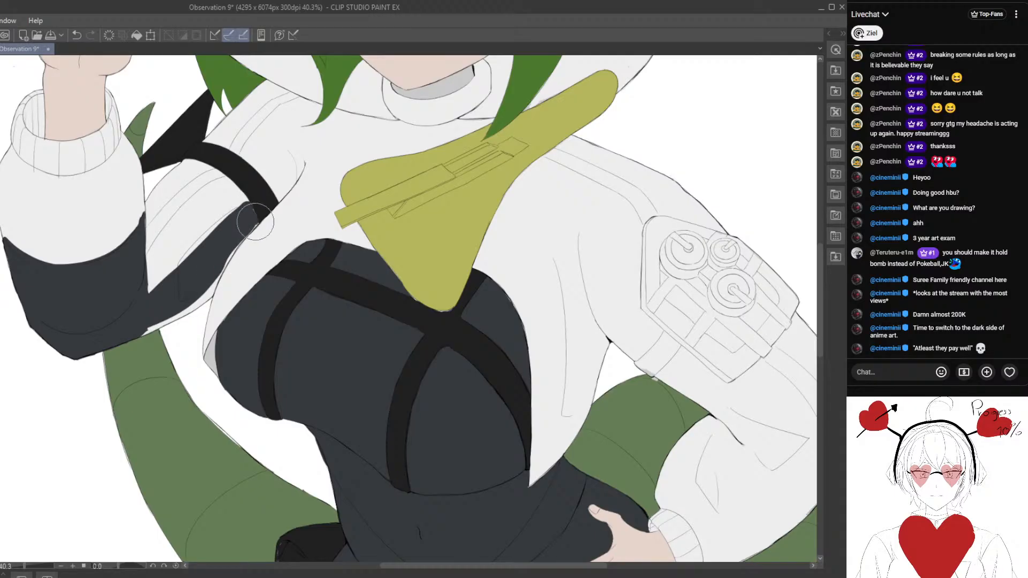
drag(201, 297, 156, 325)
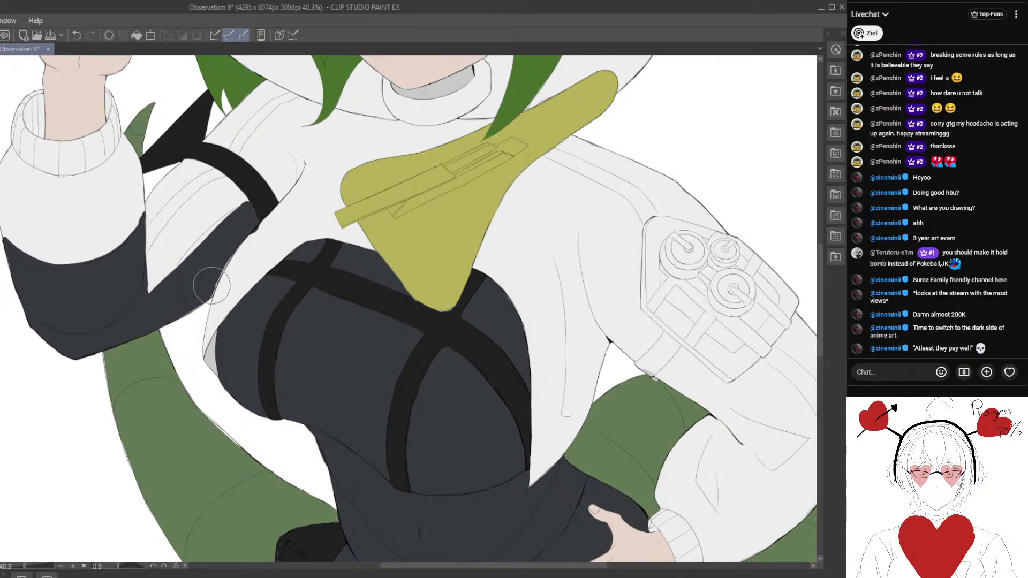
scroll(194, 318, down, 10)
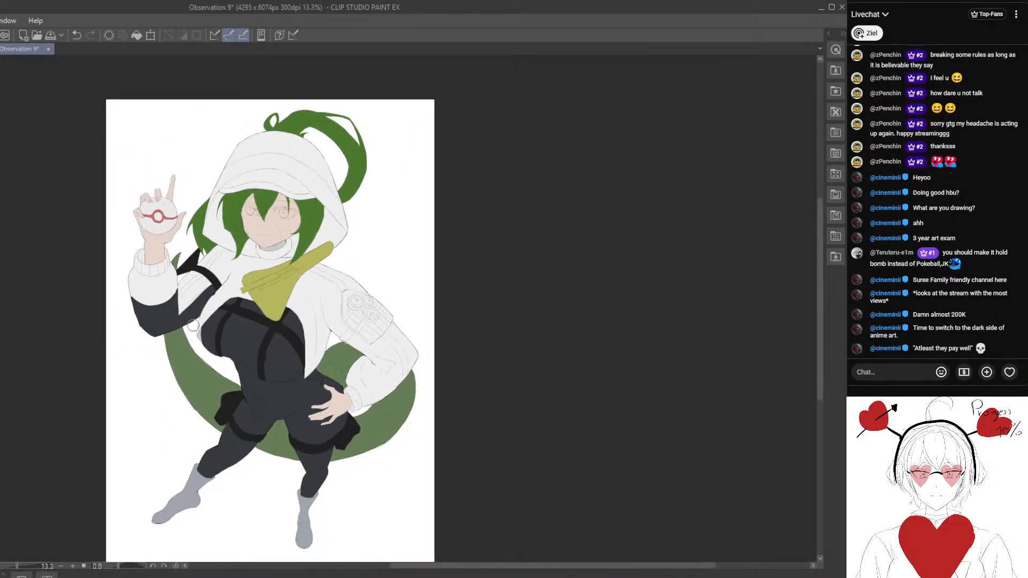
- Outline a dark slate section on the lowered arm's inner sleeve, from the armpit past the elbow to the cuff, and save the illustration
mouse_move(326, 326)
mouse_down()
mouse_move(218, 261)
mouse_move(217, 224)
mouse_move(237, 234)
mouse_up()
scroll(239, 269, up, 5)
scroll(254, 282, up, 2)
scroll(200, 226, up, 1)
mouse_move(276, 292)
mouse_down()
mouse_move(241, 258)
mouse_move(260, 262)
mouse_move(261, 290)
mouse_move(242, 292)
mouse_up()
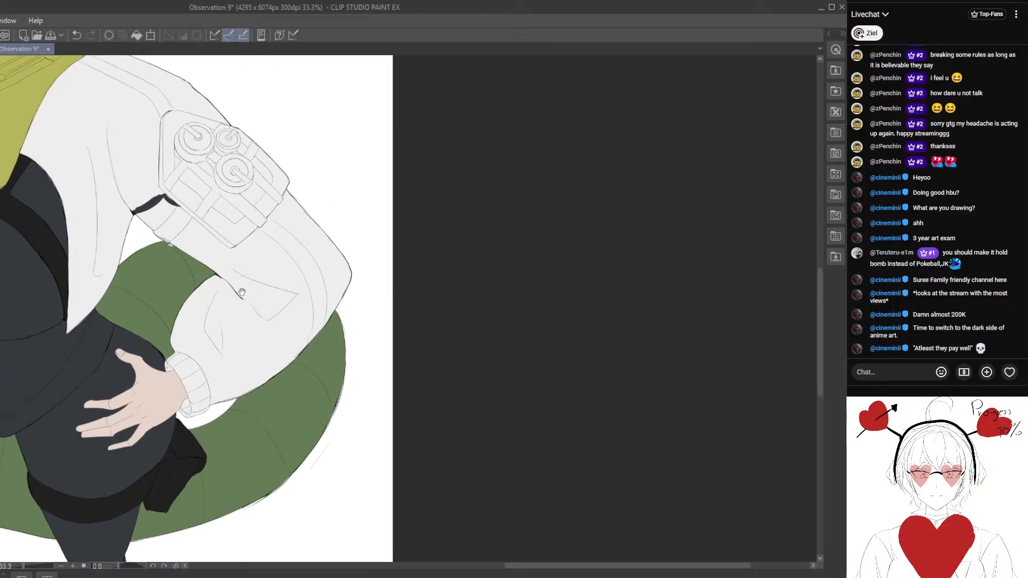
scroll(231, 280, down, 1)
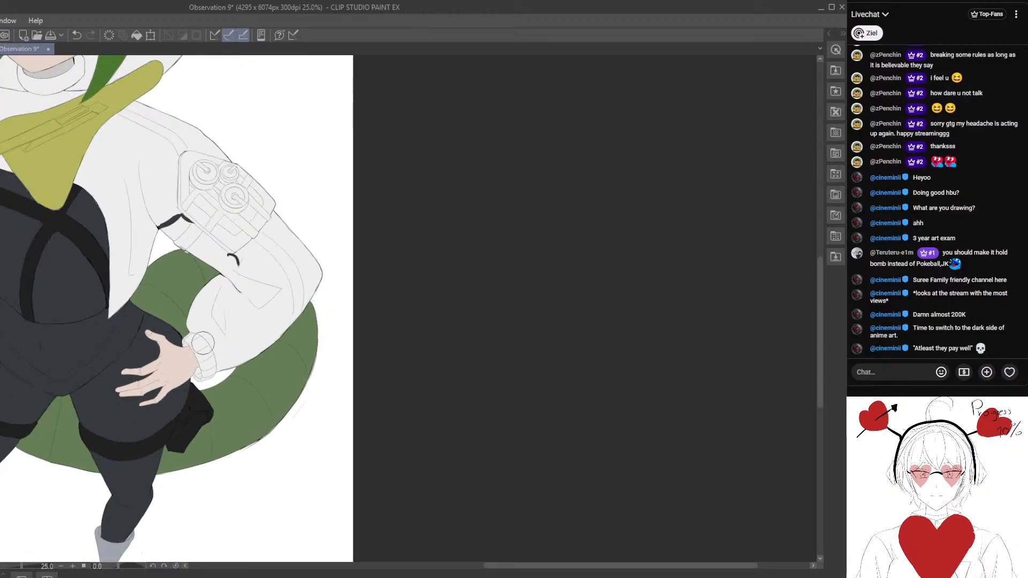
mouse_move(202, 335)
mouse_down()
mouse_move(242, 289)
mouse_move(251, 263)
mouse_up()
scroll(235, 300, down, 2)
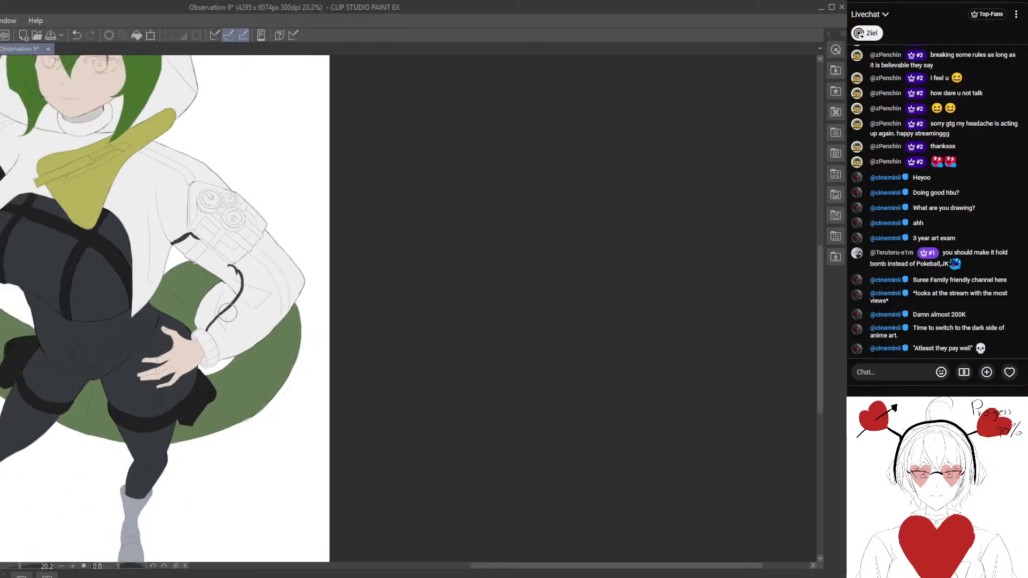
key(ctrl+s)
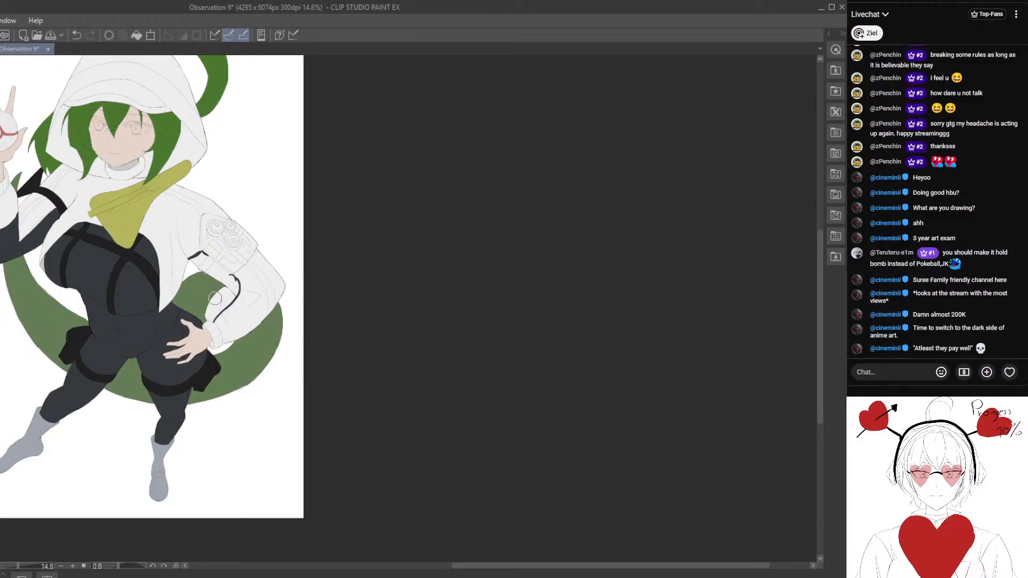
- Fill the outlined inner section of the lowered sleeve with dark slate from below the arm pouch down to the cuff
scroll(188, 293, up, 4)
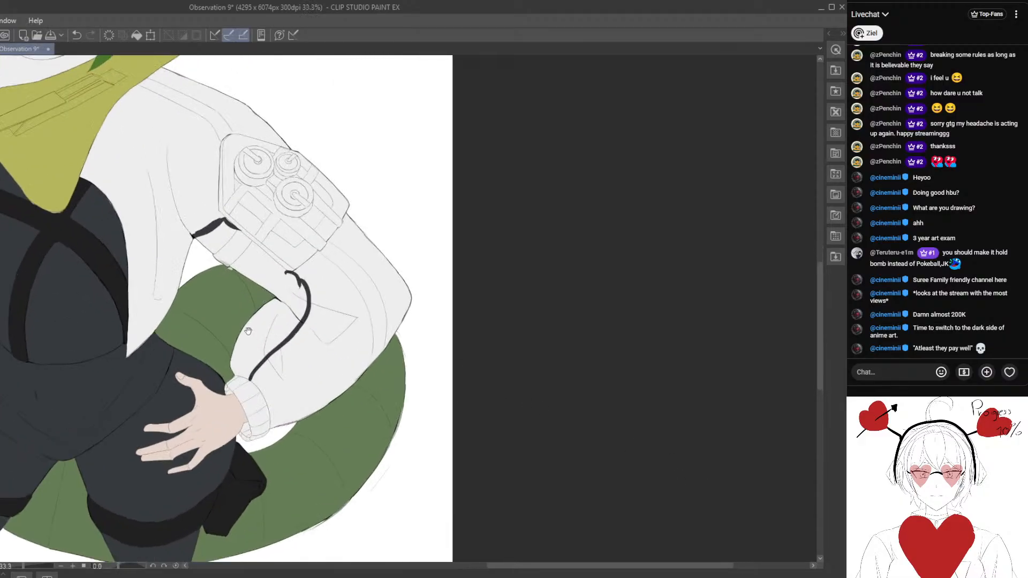
scroll(301, 295, up, 1)
mouse_move(227, 227)
mouse_down()
mouse_move(295, 282)
mouse_move(220, 243)
mouse_move(309, 294)
mouse_move(320, 313)
mouse_move(305, 338)
mouse_move(318, 322)
mouse_move(297, 332)
mouse_move(304, 304)
mouse_move(290, 310)
mouse_move(256, 378)
mouse_move(279, 330)
mouse_up()
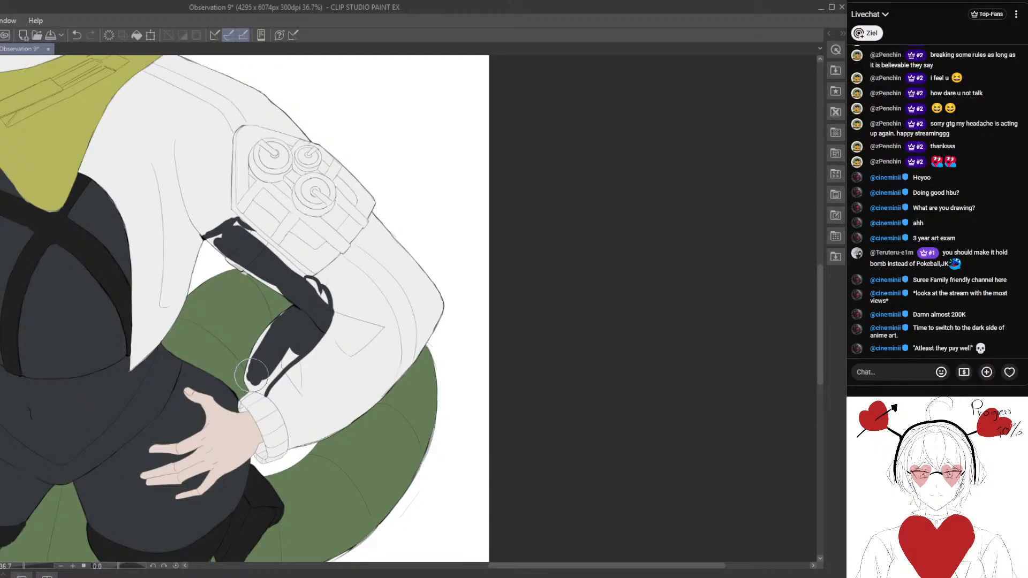
mouse_move(251, 375)
mouse_down()
mouse_move(286, 319)
mouse_move(266, 335)
mouse_move(250, 379)
mouse_move(265, 338)
mouse_move(247, 369)
mouse_up()
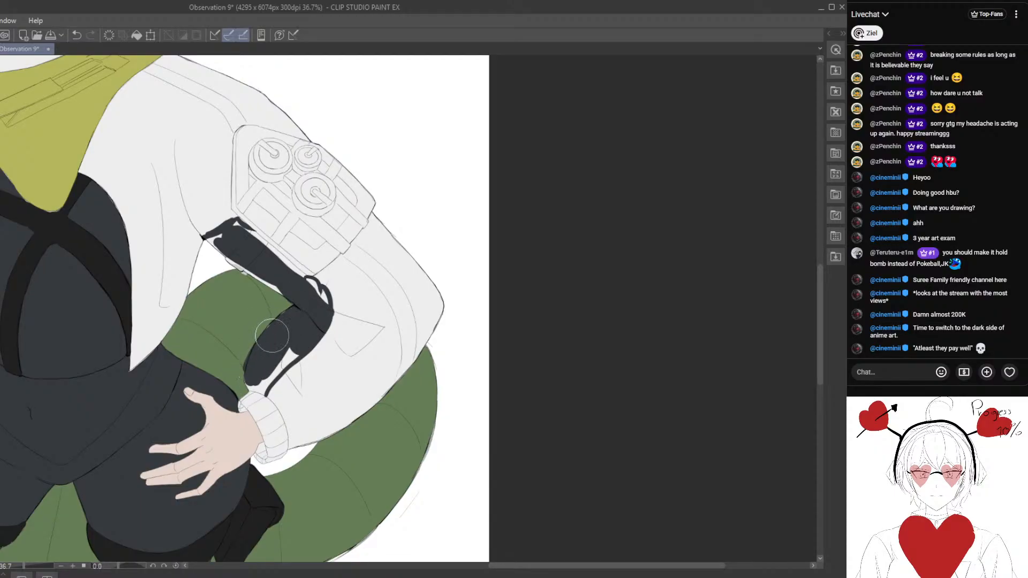
mouse_move(271, 335)
mouse_down()
mouse_move(277, 366)
mouse_move(265, 385)
mouse_move(259, 326)
mouse_up()
scroll(275, 364, up, 1)
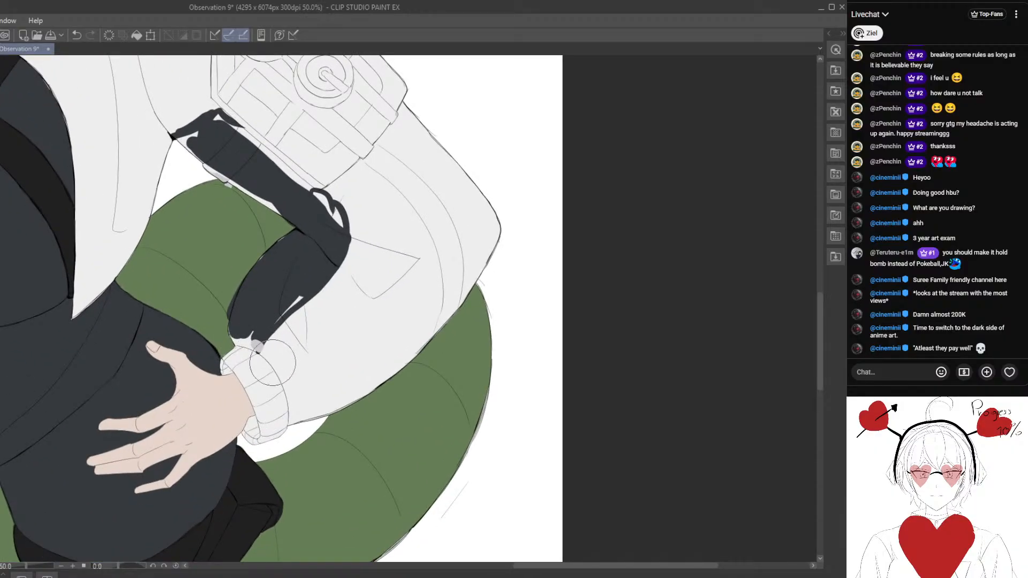
- Erase the slate colour above the lowered arm's cuff so the dark section ends in a curved edge below the elbow bend
mouse_move(262, 307)
mouse_down()
mouse_move(244, 297)
mouse_move(289, 305)
mouse_up()
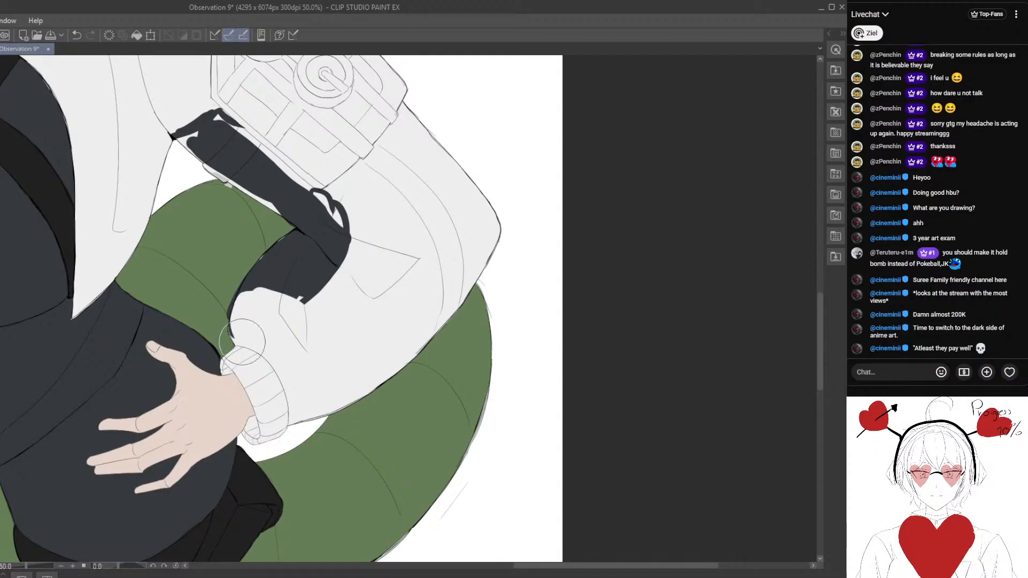
scroll(281, 311, up, 2)
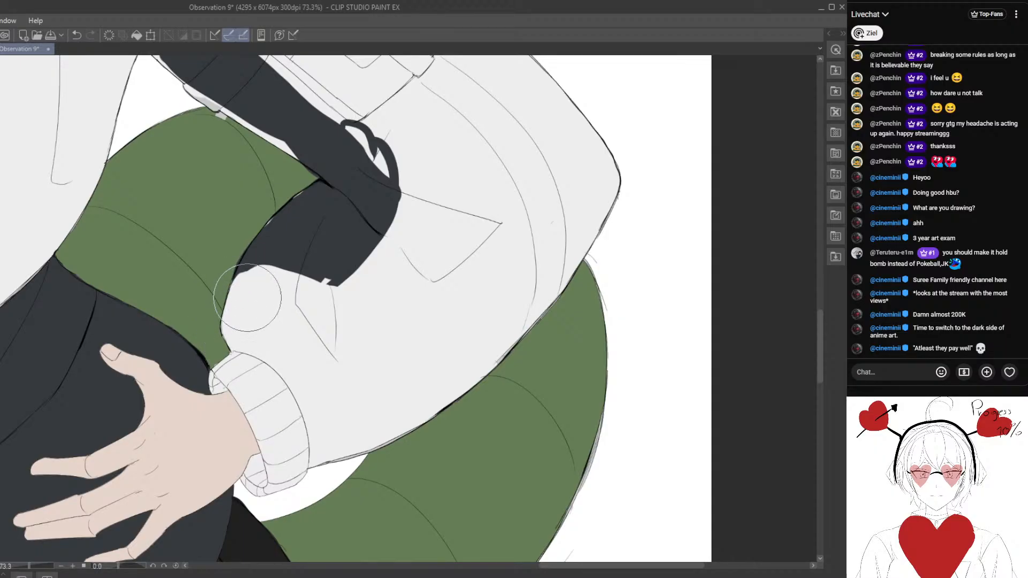
drag(259, 278, 233, 344)
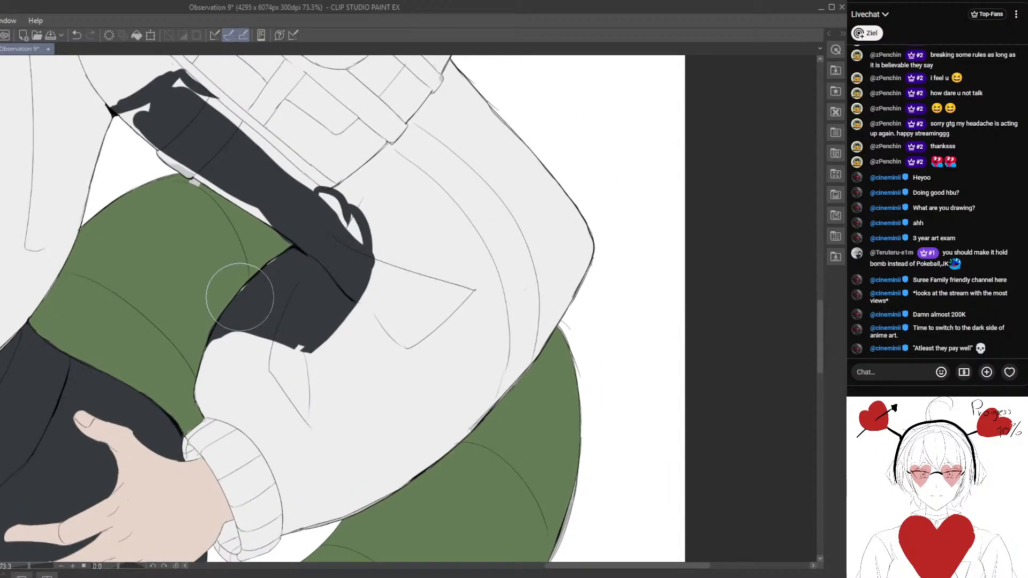
mouse_move(298, 343)
mouse_down()
mouse_move(314, 373)
mouse_move(299, 345)
mouse_up()
scroll(317, 375, down, 2)
scroll(168, 222, up, 2)
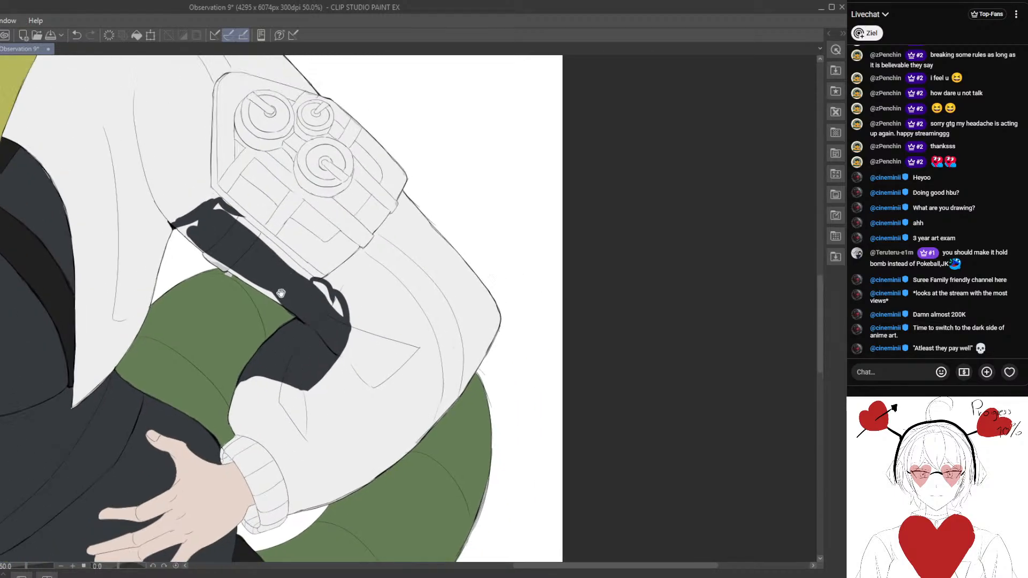
- Fill the light gaps along the slate section's upper edge and elbow bend, and clean the excess colour off the arm pouch
mouse_move(168, 221)
mouse_down()
mouse_move(180, 211)
mouse_move(210, 218)
mouse_move(245, 257)
mouse_up()
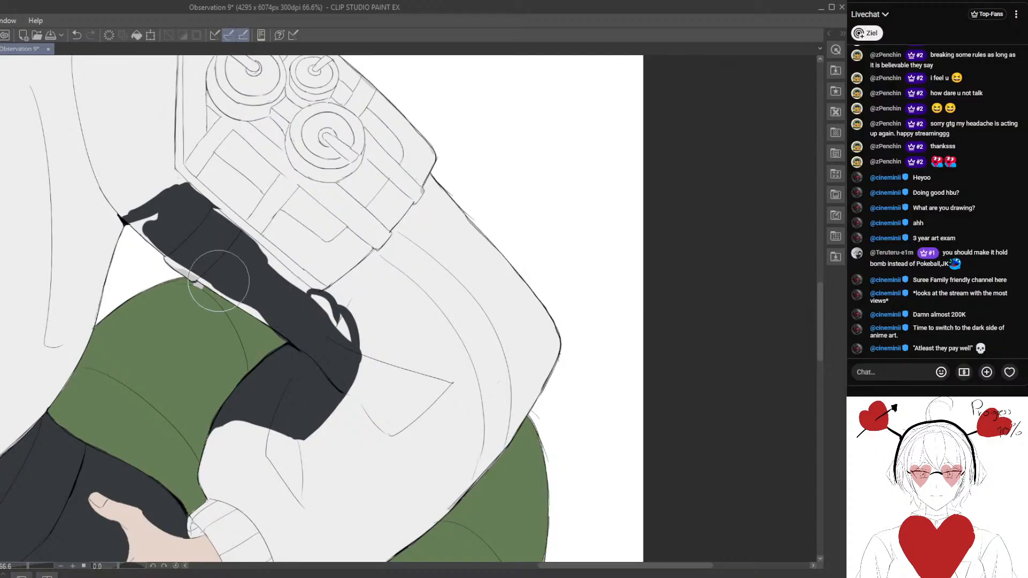
mouse_move(328, 304)
mouse_down()
mouse_move(347, 325)
mouse_move(340, 359)
mouse_move(318, 346)
mouse_up()
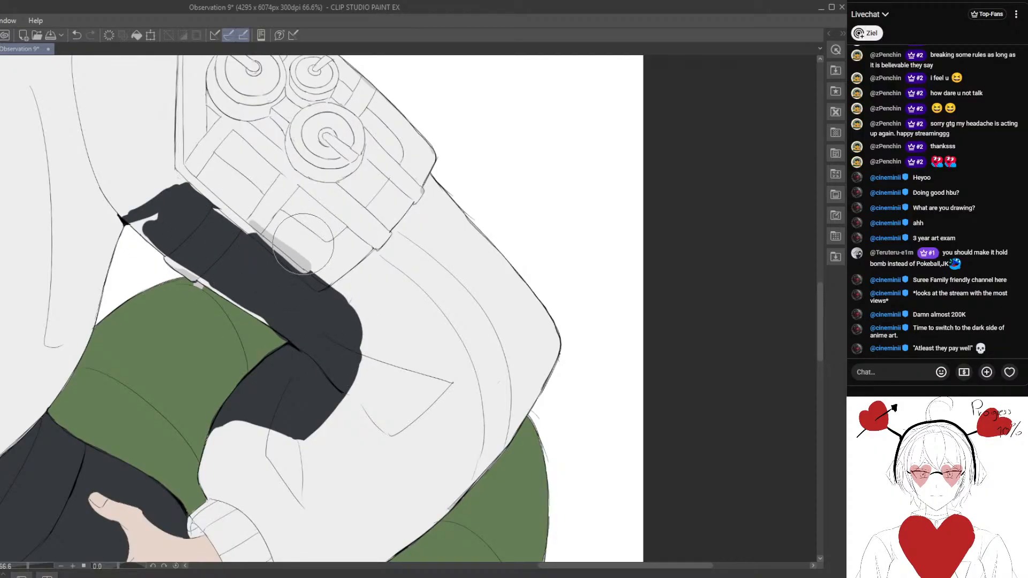
drag(247, 218, 307, 259)
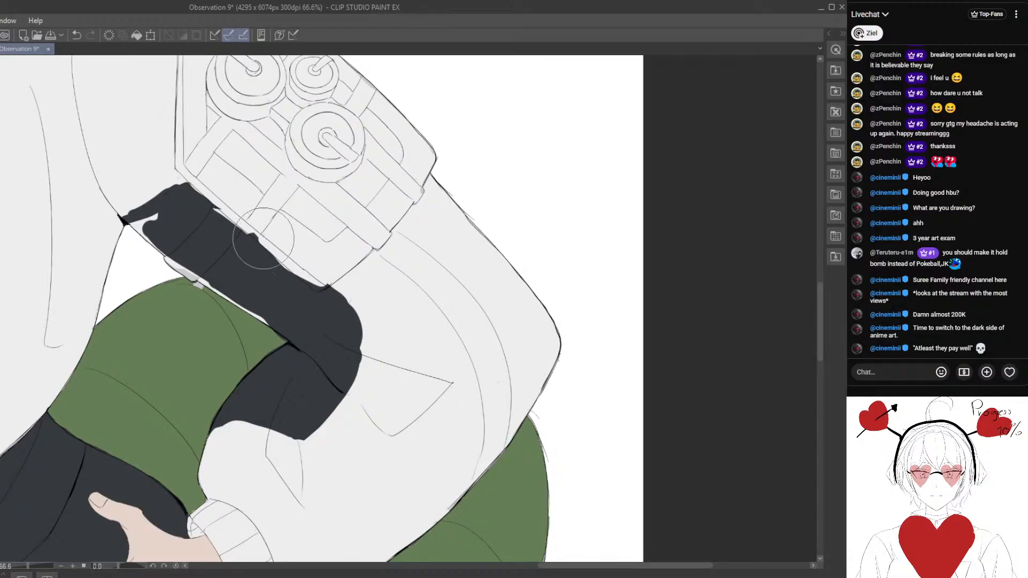
- Fill the light gap in the slate section at the lowered arm's armpit
drag(246, 277, 287, 322)
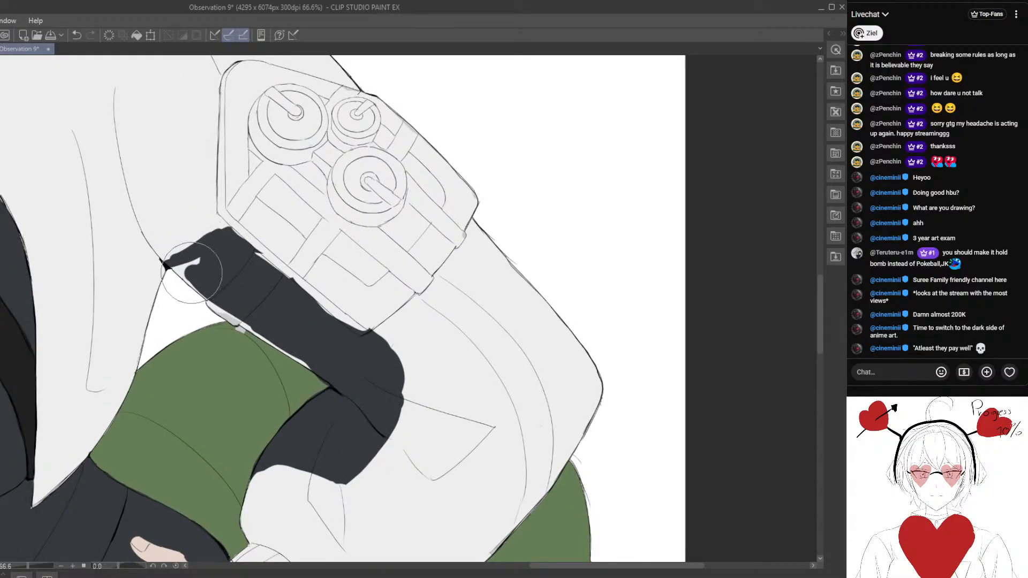
mouse_move(191, 273)
mouse_down()
mouse_move(183, 264)
mouse_move(194, 278)
mouse_move(266, 294)
mouse_move(264, 326)
mouse_up()
scroll(265, 314, up, 2)
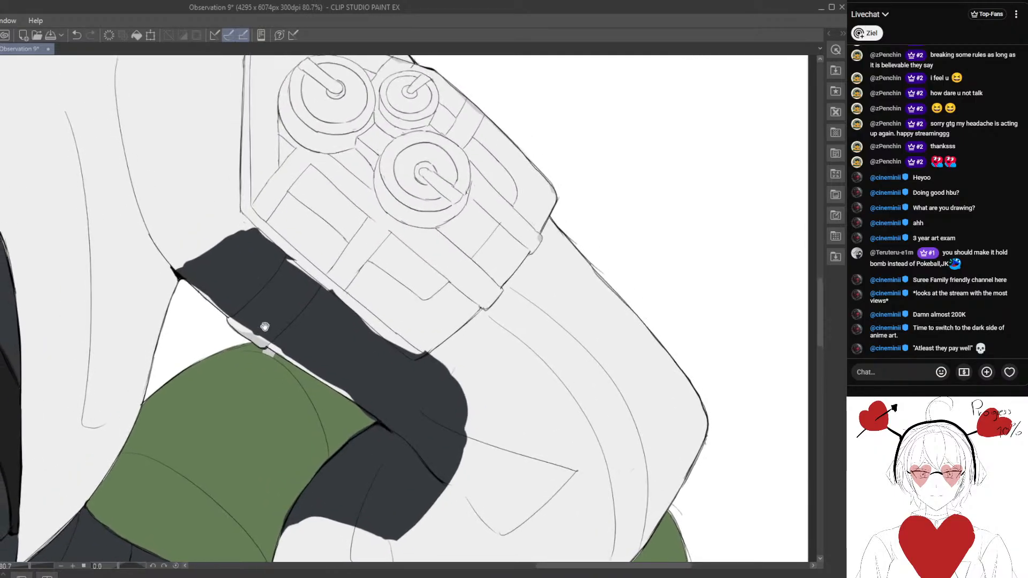
mouse_move(257, 276)
mouse_down()
mouse_move(253, 299)
mouse_move(247, 268)
mouse_up()
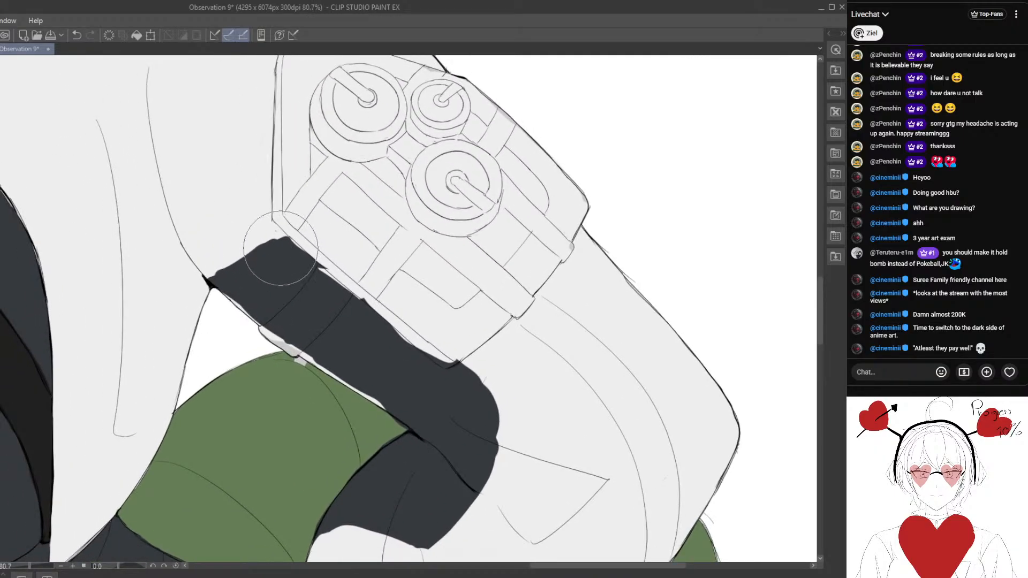
drag(212, 284, 200, 229)
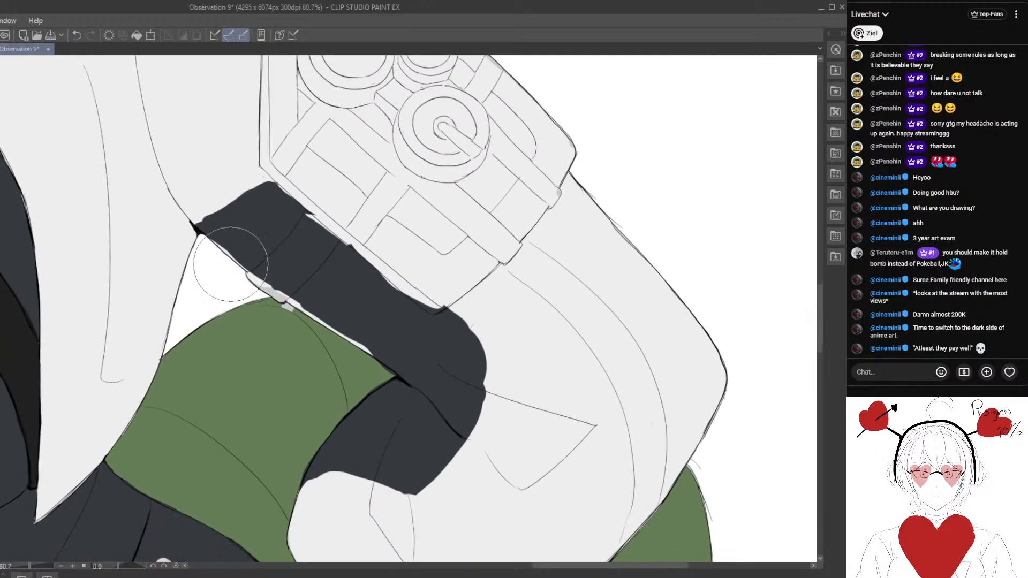
- Fill the light gaps with dark slate along the lower edge of the lowered sleeve's upper arm, down to the green tail
mouse_move(272, 288)
mouse_down()
mouse_move(330, 313)
mouse_move(365, 336)
mouse_move(298, 306)
mouse_move(384, 357)
mouse_up()
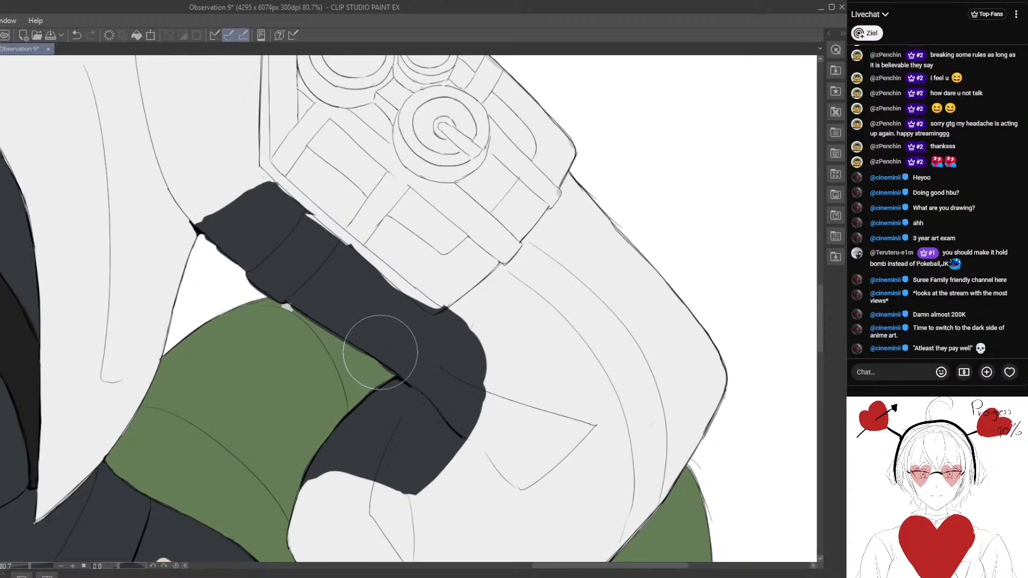
scroll(273, 339, up, 2)
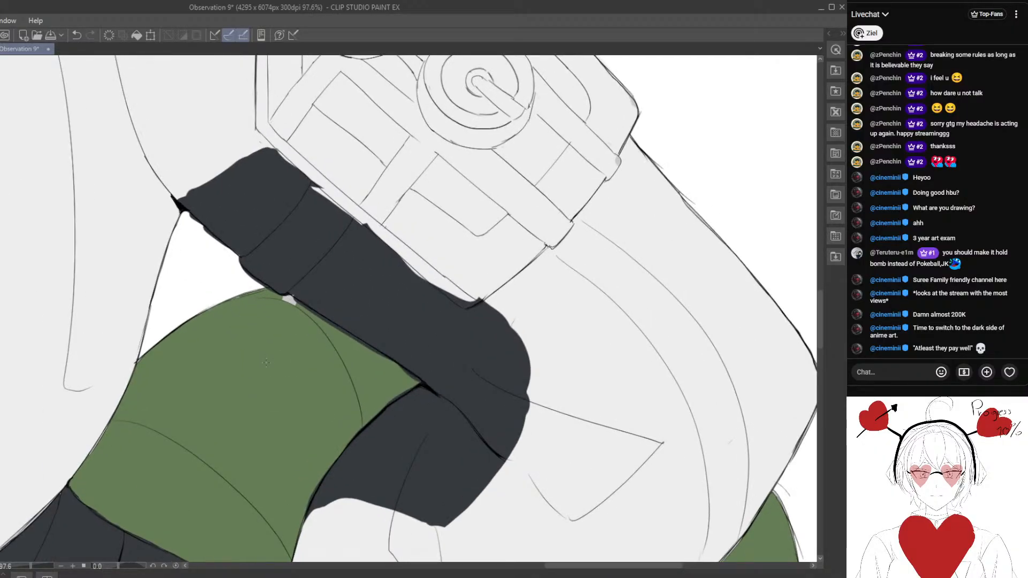
drag(294, 312, 292, 306)
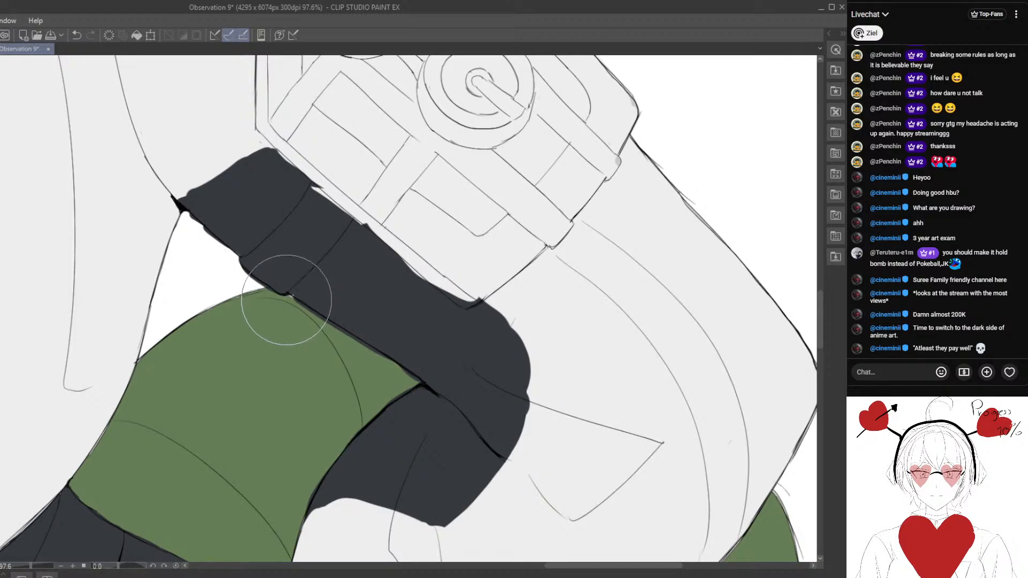
scroll(283, 321, down, 8)
scroll(273, 357, down, 2)
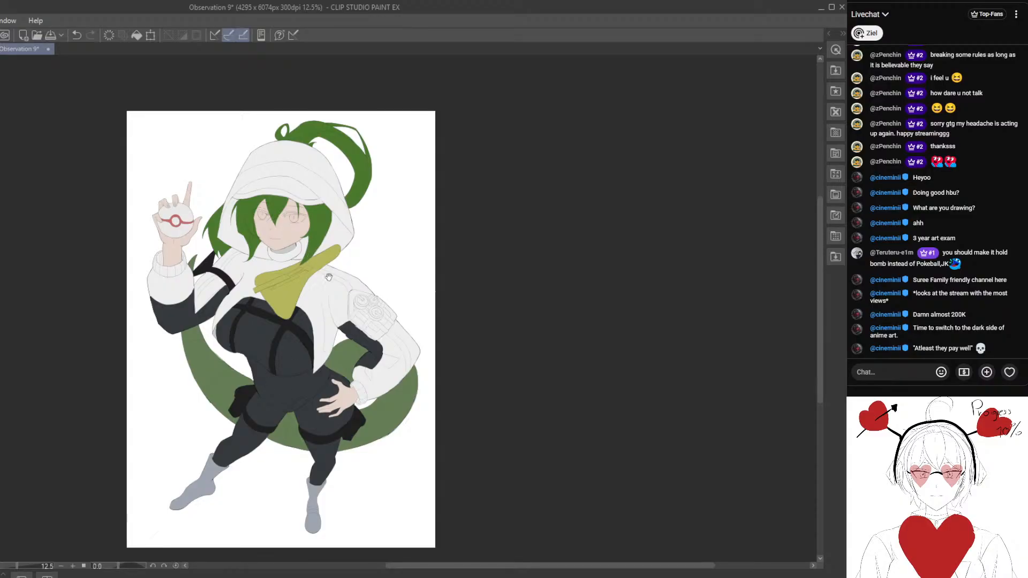
- Fill the remaining light gaps in the slate section where it meets the lower edge of the arm pouch
mouse_move(328, 277)
mouse_down()
mouse_move(304, 222)
mouse_move(370, 259)
mouse_up()
mouse_move(300, 335)
mouse_down()
mouse_move(298, 378)
mouse_move(284, 304)
mouse_move(347, 297)
mouse_up()
mouse_move(357, 329)
mouse_down()
mouse_move(280, 342)
mouse_move(282, 380)
mouse_move(302, 348)
mouse_up()
mouse_move(305, 327)
mouse_down()
mouse_move(291, 308)
mouse_move(312, 311)
mouse_up()
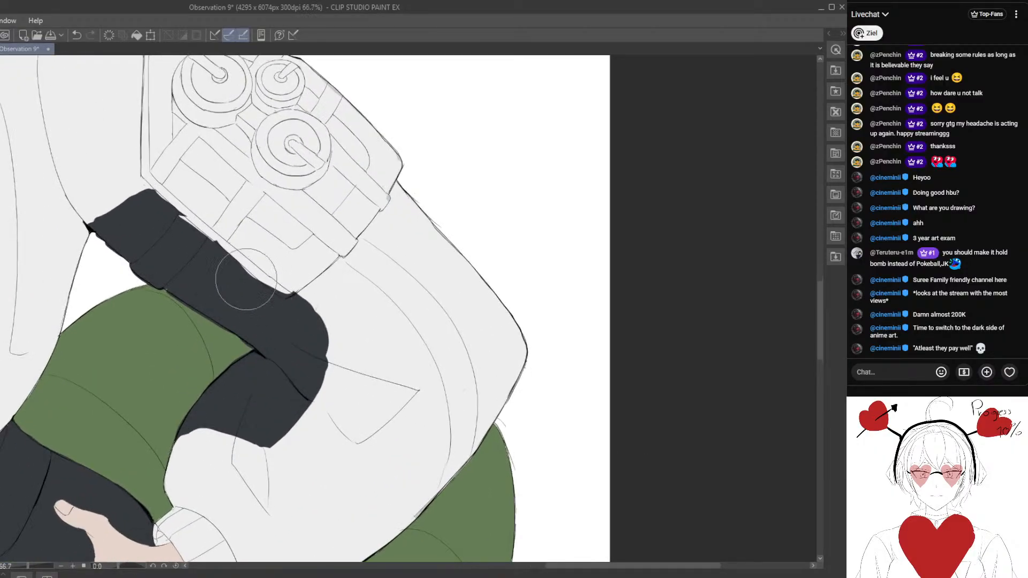
drag(187, 249, 210, 276)
scroll(199, 274, up, 2)
drag(126, 248, 182, 270)
- Straighten the slate section's bumpy upper end between the lowered arm's armpit and the corner of the pouch
scroll(145, 257, up, 1)
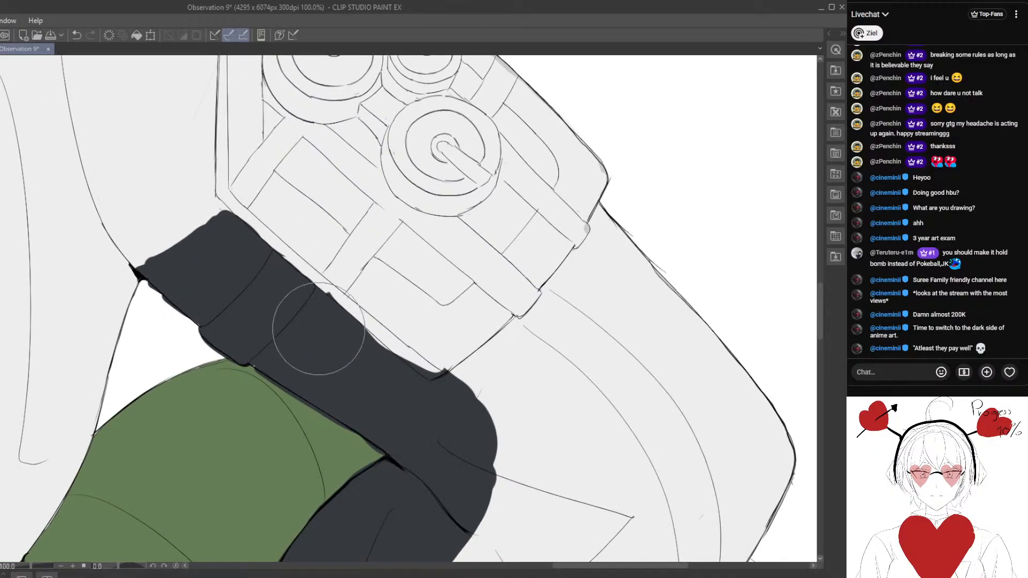
scroll(144, 266, up, 2)
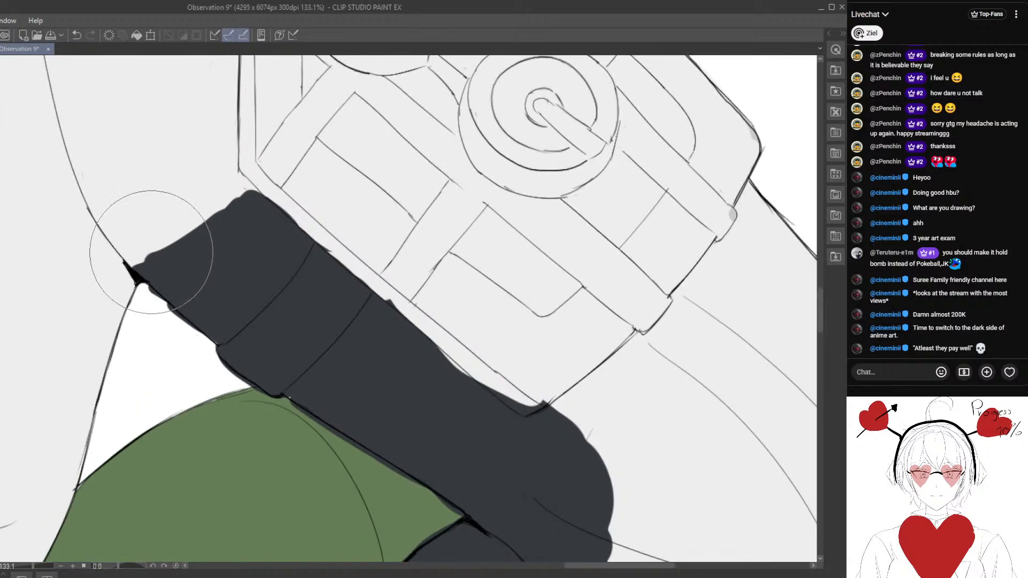
alt+click(163, 232)
drag(131, 263, 250, 179)
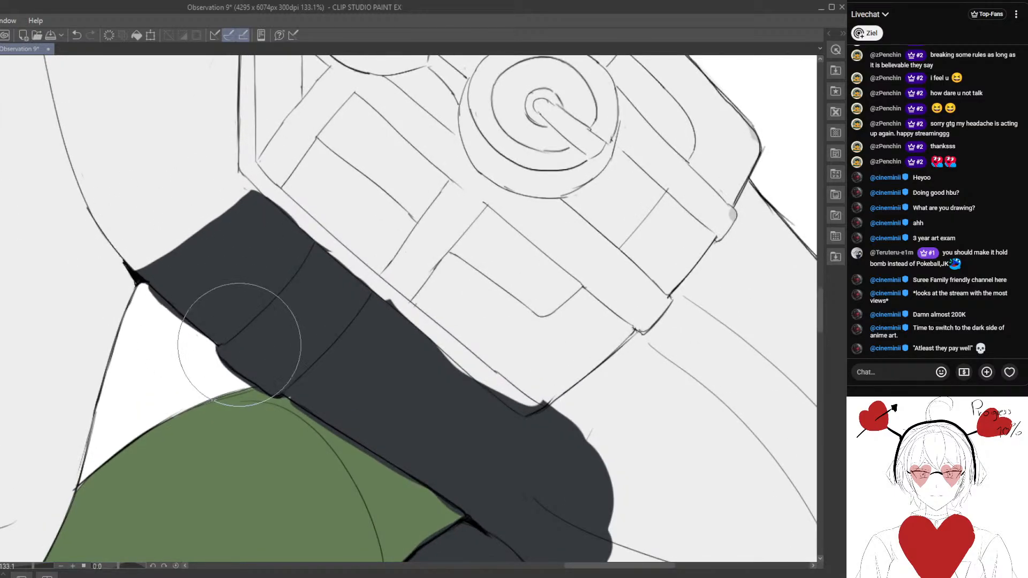
- Smooth the slate edge along the arm pouch's outline down to the pouch's lower corner
scroll(262, 367, down, 2)
scroll(252, 276, up, 2)
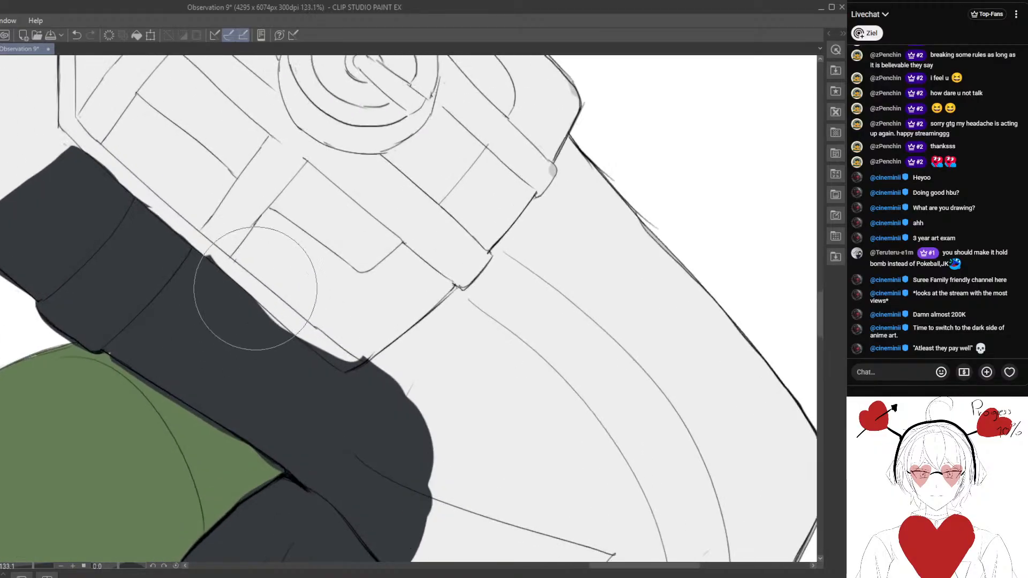
alt+click(250, 276)
drag(180, 220, 212, 246)
drag(129, 201, 201, 245)
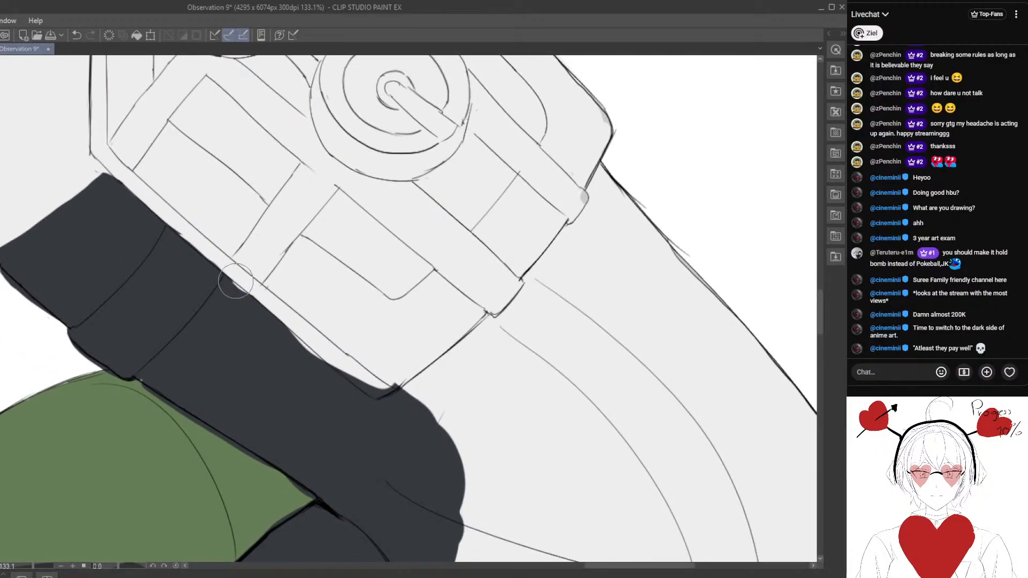
mouse_move(227, 327)
mouse_down()
mouse_move(195, 299)
mouse_move(208, 271)
mouse_move(222, 277)
mouse_up()
drag(279, 359, 240, 322)
mouse_move(216, 284)
mouse_down()
mouse_move(240, 297)
mouse_move(221, 276)
mouse_move(262, 315)
mouse_move(260, 300)
mouse_move(305, 330)
mouse_move(327, 318)
mouse_move(289, 317)
mouse_move(329, 317)
mouse_up()
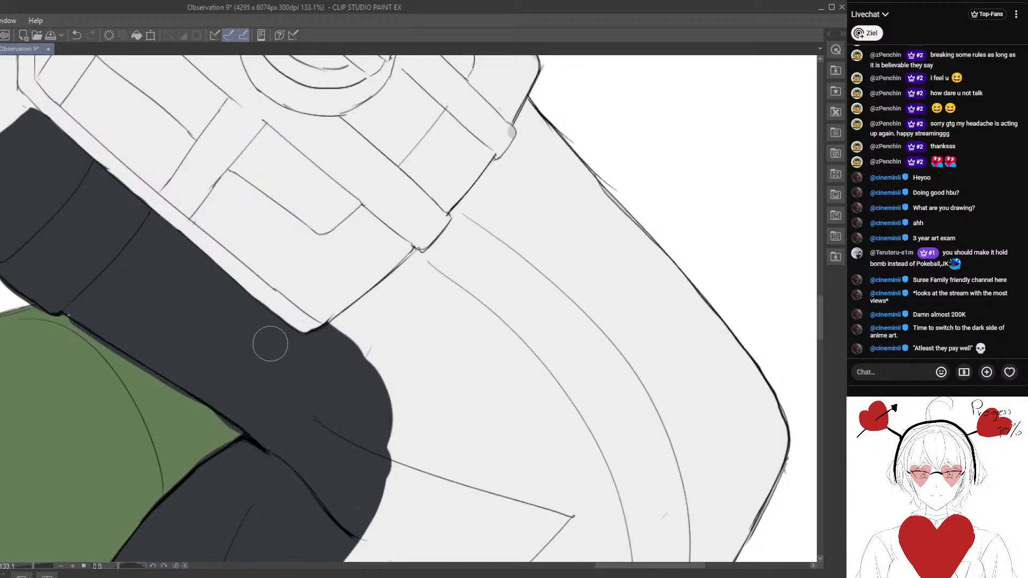
- Reshape the slate section's rounded outer edge at the elbow bend into clean, angular straight edges
scroll(268, 409, down, 6)
scroll(271, 351, down, 4)
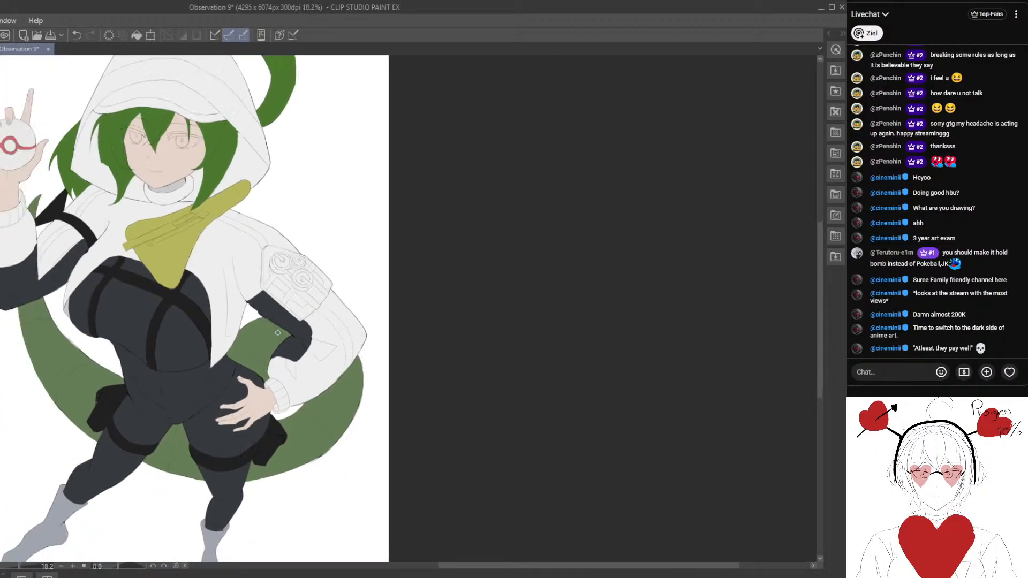
scroll(364, 335, up, 8)
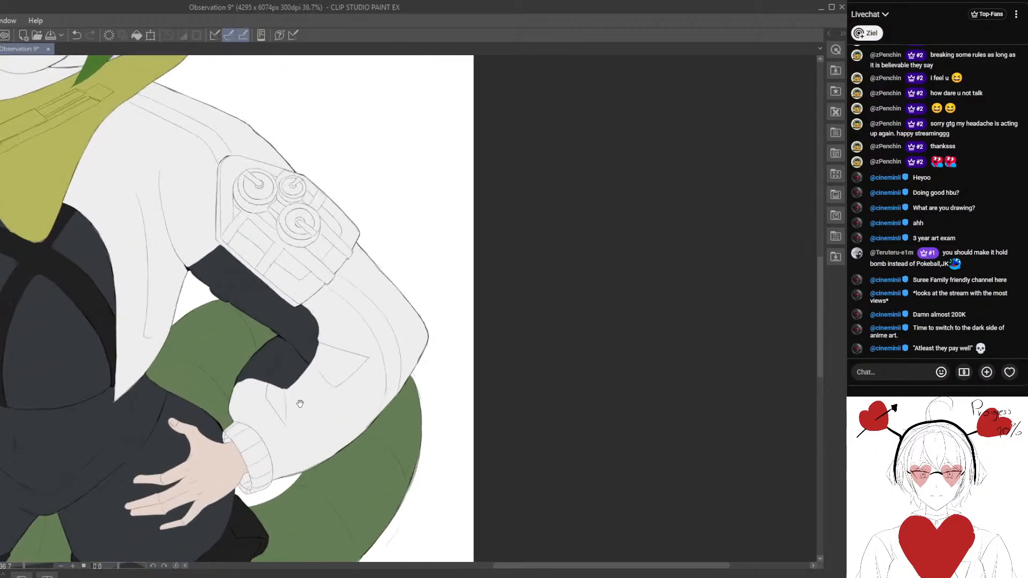
scroll(344, 304, up, 1)
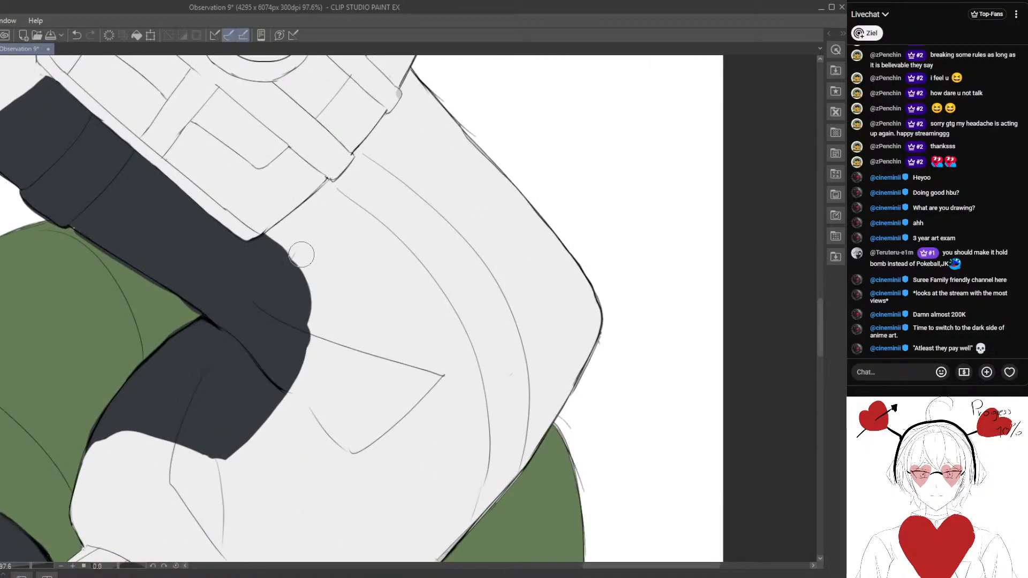
drag(266, 236, 300, 279)
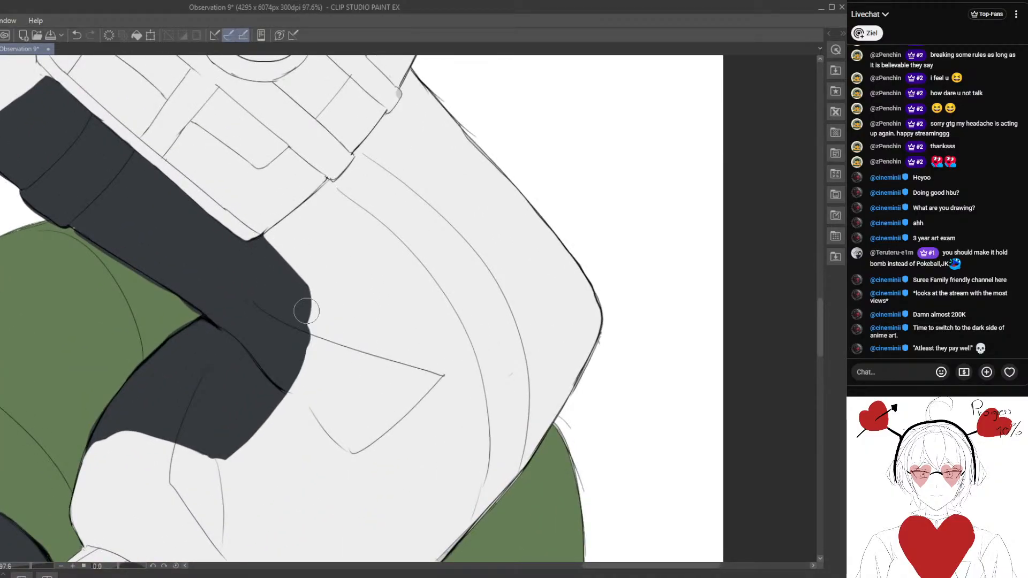
drag(304, 289, 318, 339)
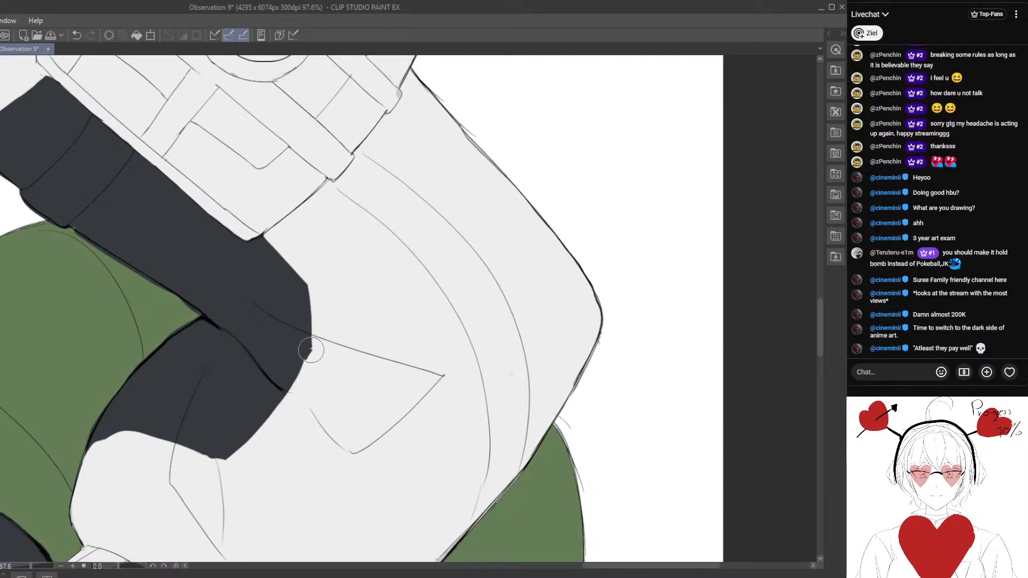
alt+click(316, 352)
- Smooth the slate section's end on the forearm above the cuff into one clean curve with a sharp outer corner
mouse_move(249, 433)
mouse_down()
mouse_move(274, 404)
mouse_move(210, 423)
mouse_up()
alt+click(256, 443)
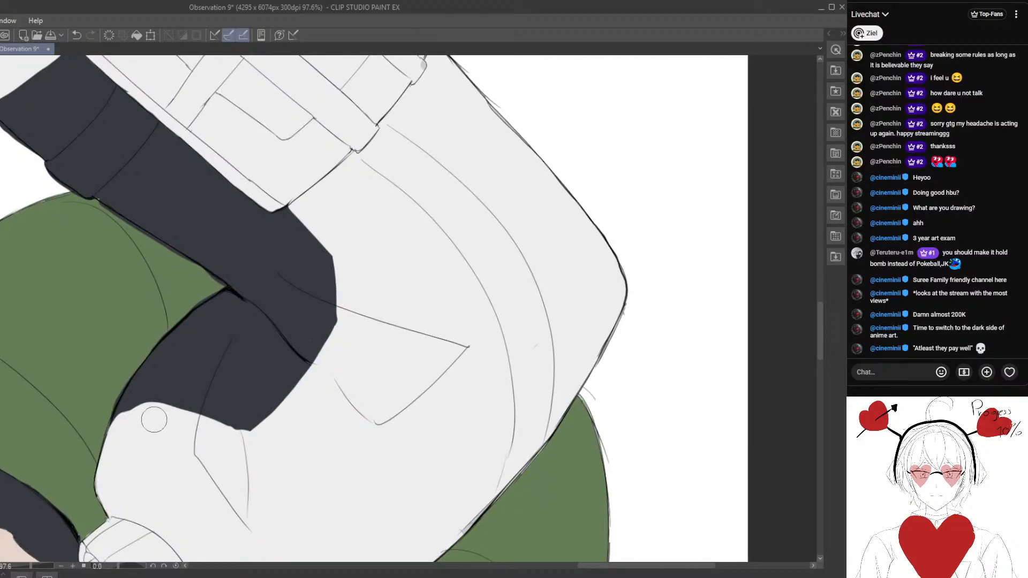
mouse_move(116, 426)
mouse_down()
mouse_move(182, 403)
mouse_move(117, 424)
mouse_move(213, 421)
mouse_move(251, 438)
mouse_move(165, 423)
mouse_up()
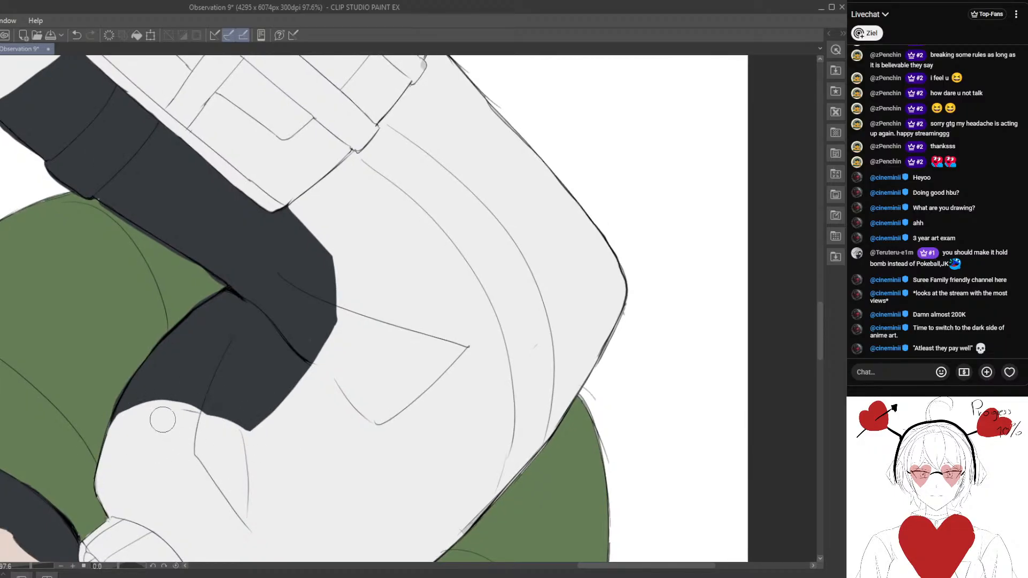
mouse_move(260, 443)
mouse_down()
mouse_move(137, 427)
mouse_move(163, 433)
mouse_move(215, 417)
mouse_move(148, 421)
mouse_move(209, 416)
mouse_move(172, 436)
mouse_move(212, 409)
mouse_move(157, 433)
mouse_move(196, 409)
mouse_move(171, 422)
mouse_up()
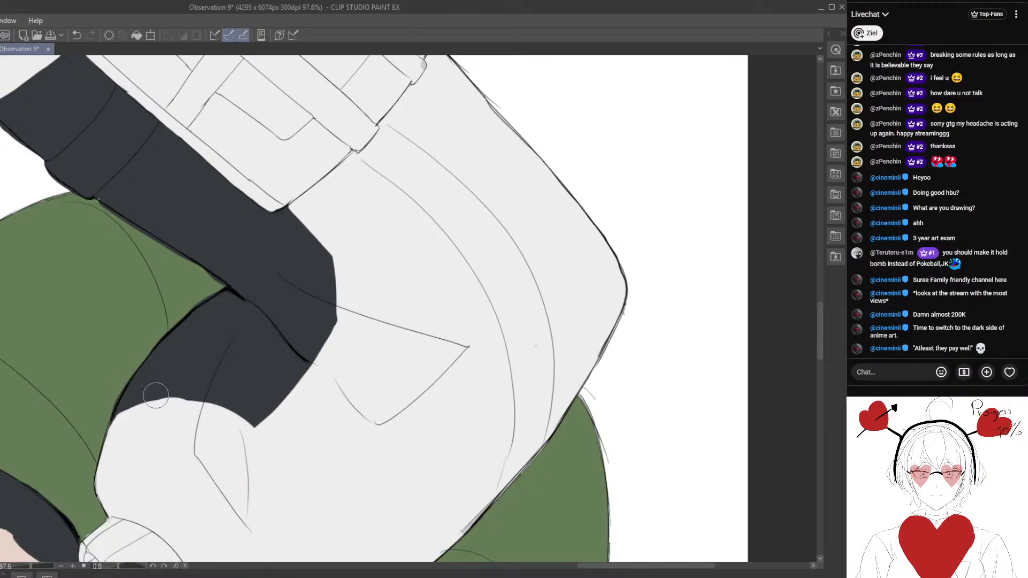
- Clean up the slate edge against the green tail along the upper arm and inner forearm so it follows the line art
scroll(163, 332, up, 4)
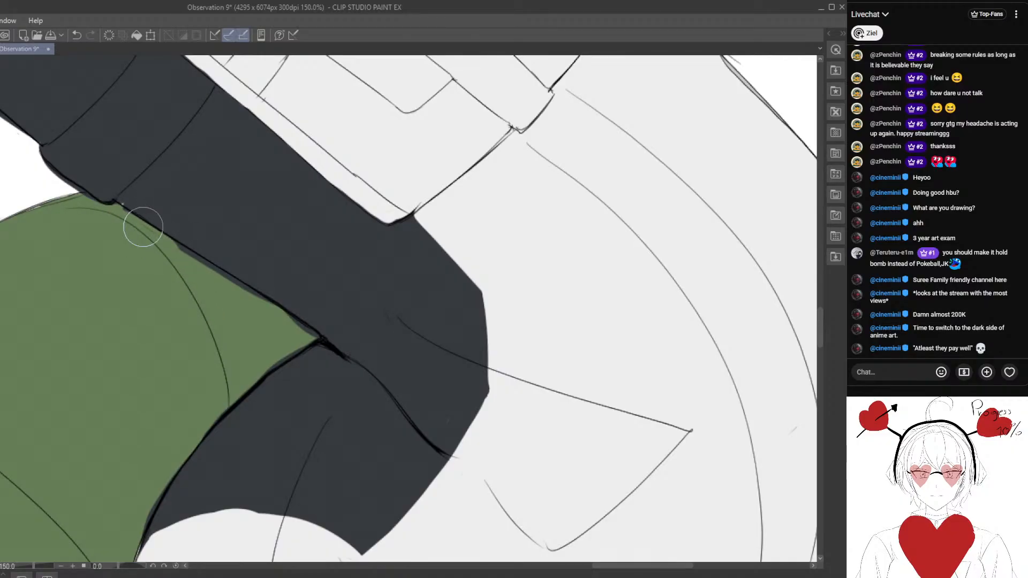
drag(192, 256, 286, 318)
mouse_move(217, 273)
mouse_down()
mouse_move(321, 337)
mouse_move(318, 328)
mouse_up()
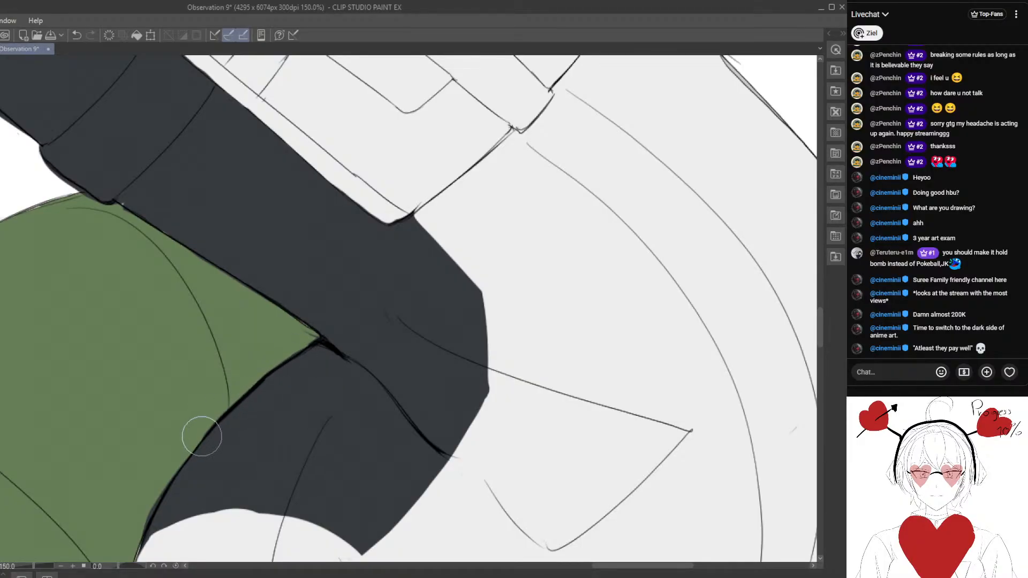
mouse_move(150, 526)
mouse_down()
mouse_move(172, 480)
mouse_move(142, 536)
mouse_move(165, 497)
mouse_move(155, 511)
mouse_move(181, 480)
mouse_move(154, 525)
mouse_move(260, 410)
mouse_move(246, 409)
mouse_move(216, 441)
mouse_move(229, 413)
mouse_move(196, 469)
mouse_move(234, 402)
mouse_move(189, 476)
mouse_move(208, 424)
mouse_move(179, 483)
mouse_up()
scroll(186, 401, up, 4)
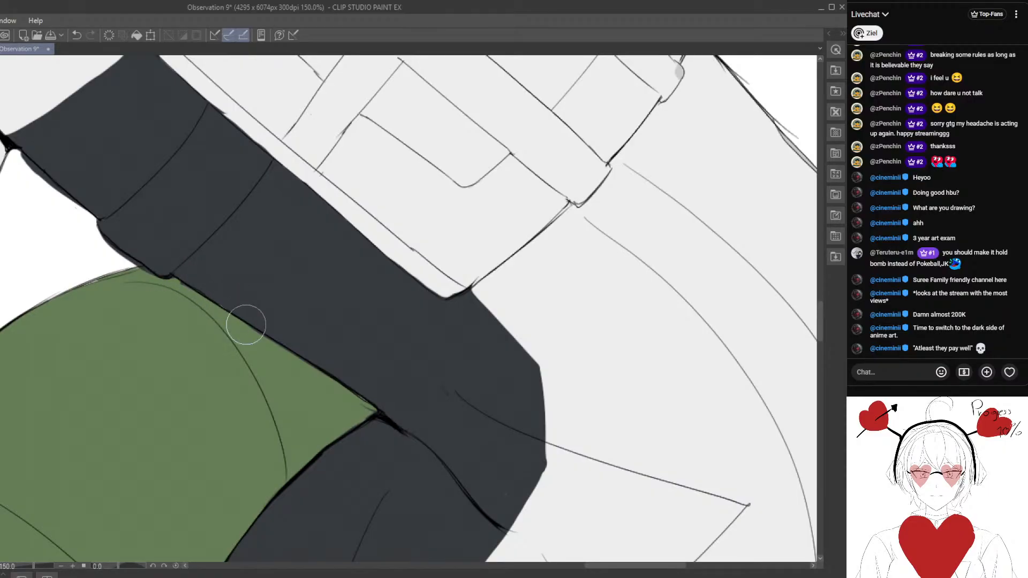
mouse_move(288, 355)
mouse_down()
mouse_move(250, 321)
mouse_move(214, 310)
mouse_up()
- Undo the dark slate fill inside the turtleneck collar and fill the neck area with the skin tone instead
scroll(314, 363, down, 4)
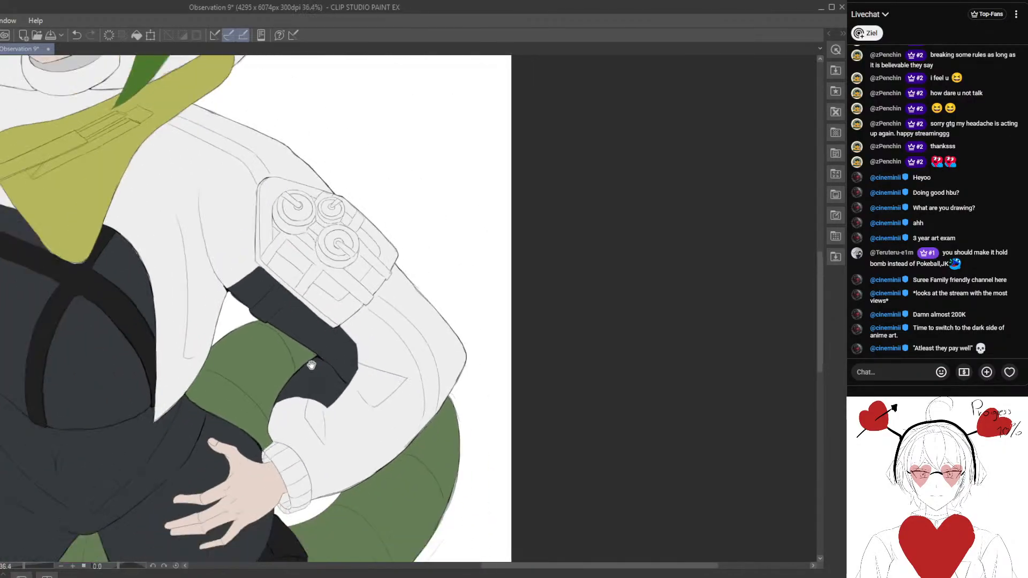
drag(312, 362, 320, 304)
scroll(328, 337, up, 2)
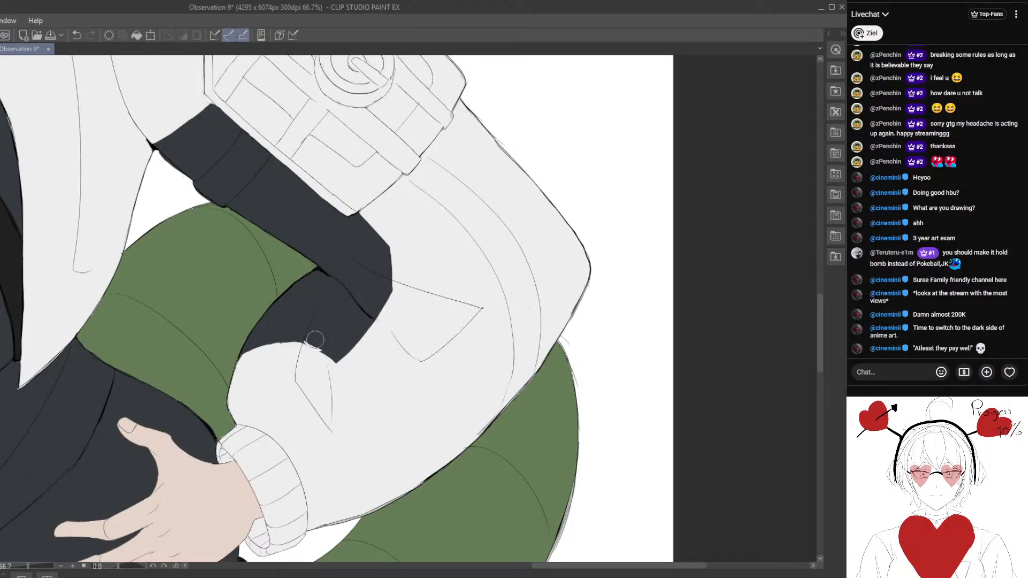
scroll(323, 381, down, 7)
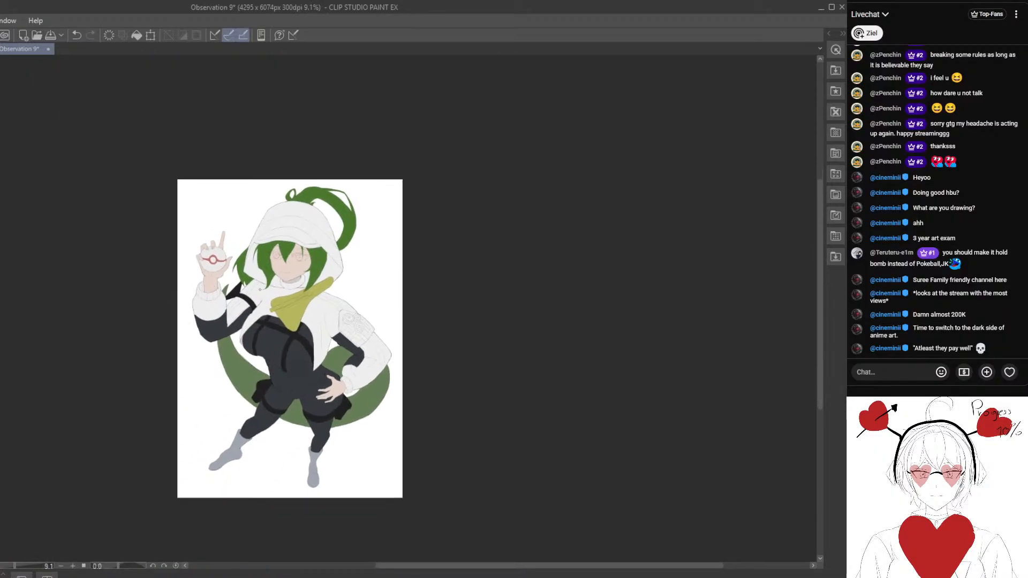
scroll(289, 391, up, 3)
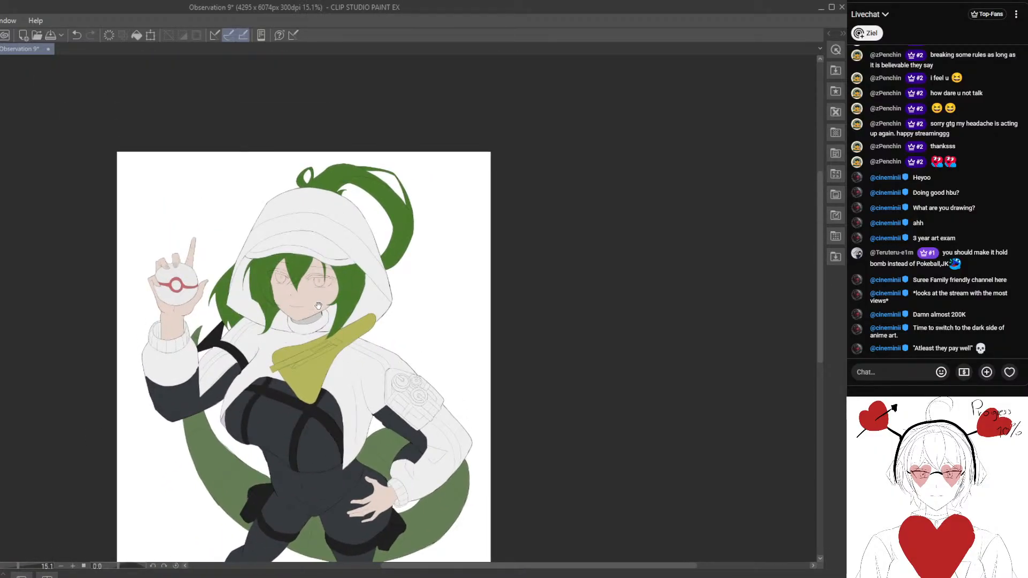
scroll(318, 306, up, 4)
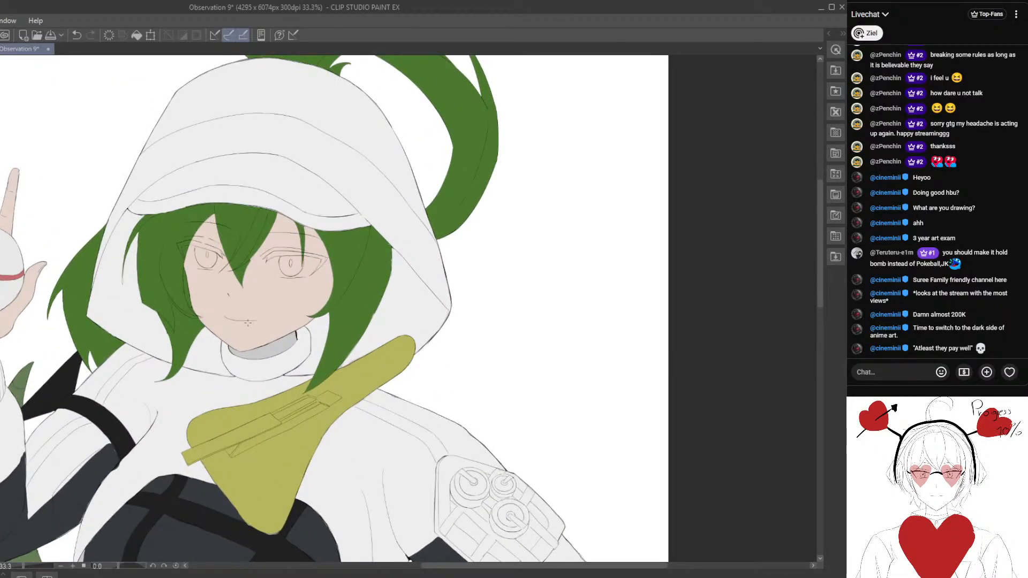
scroll(274, 332, up, 1)
scroll(279, 372, up, 2)
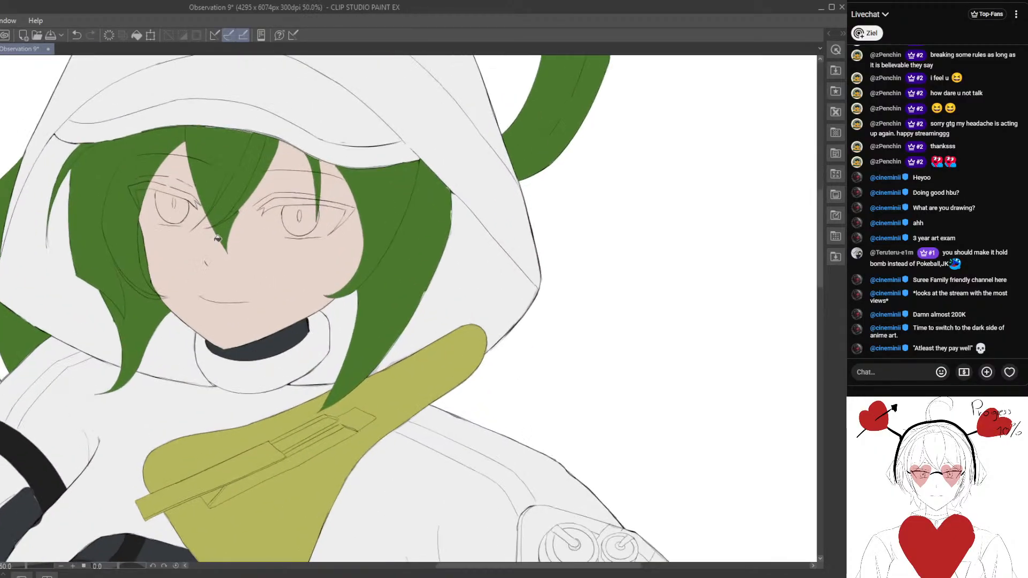
click(80, 34)
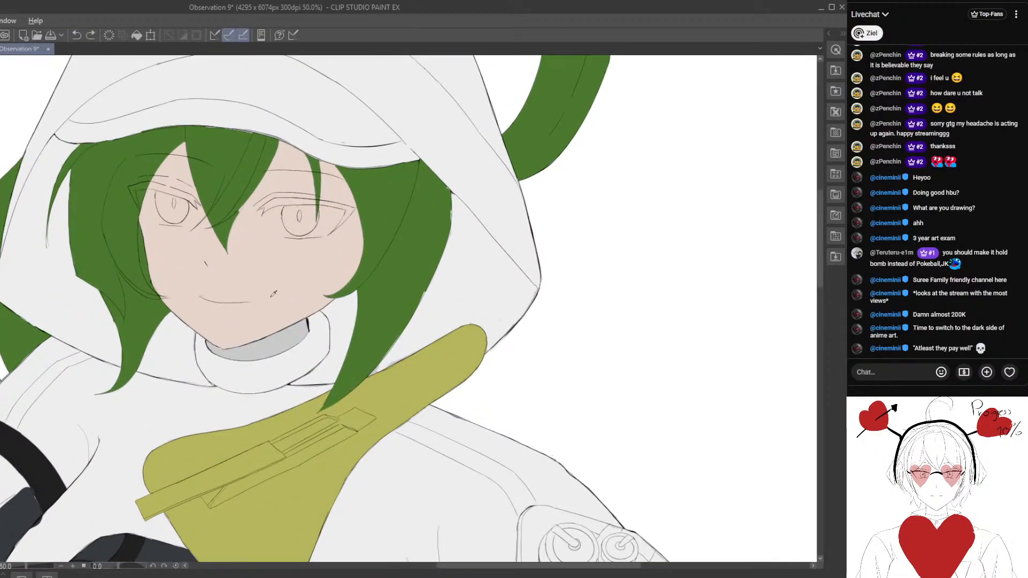
click(282, 350)
- Examine the flat base colours on the whole figure and around the hooded head
scroll(282, 350, down, 6)
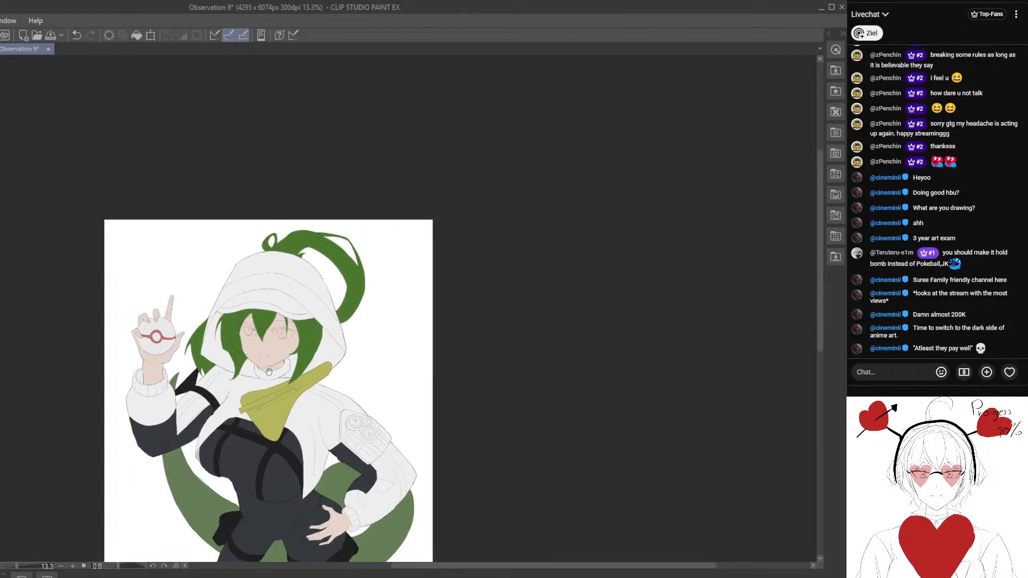
scroll(295, 351, down, 1)
drag(296, 351, 322, 287)
scroll(331, 309, up, 4)
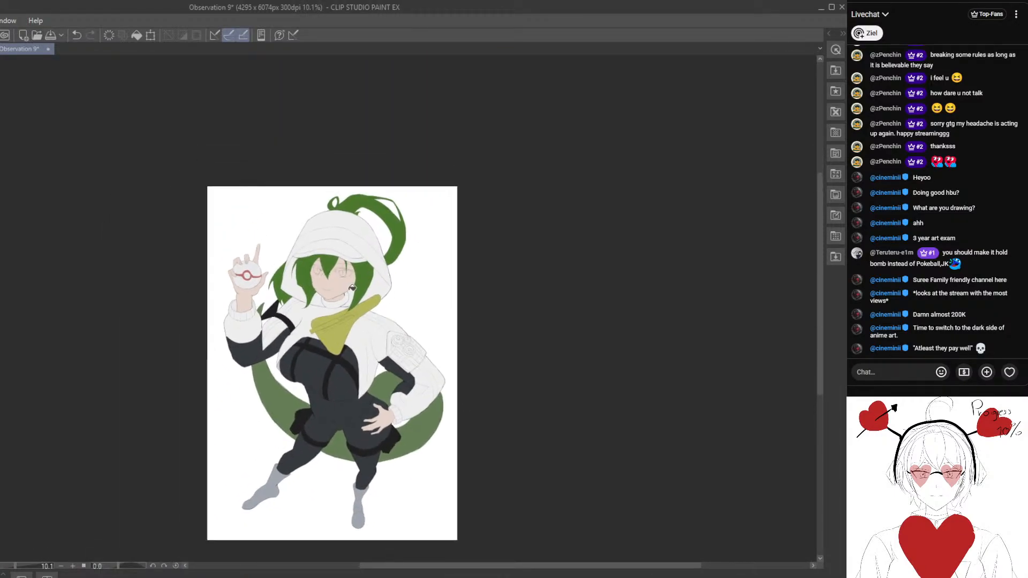
scroll(349, 290, up, 1)
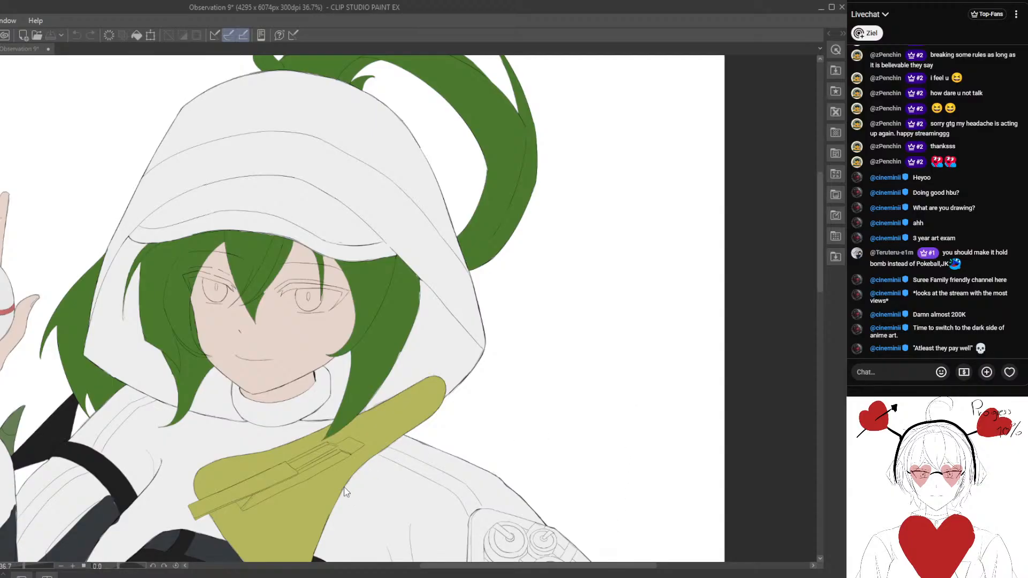
scroll(351, 406, down, 3)
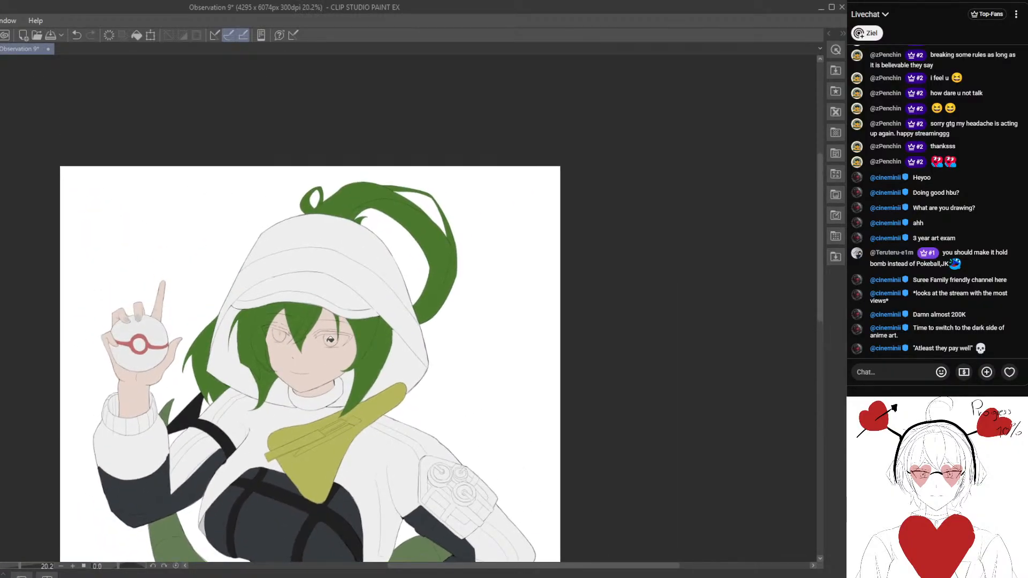
scroll(330, 340, up, 4)
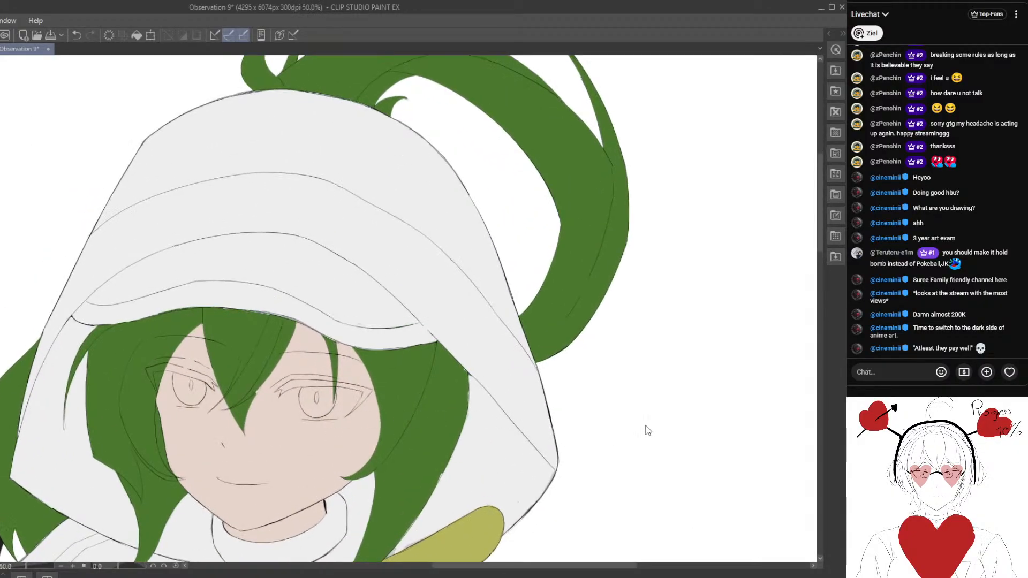
key(space)
scroll(373, 397, down, 1)
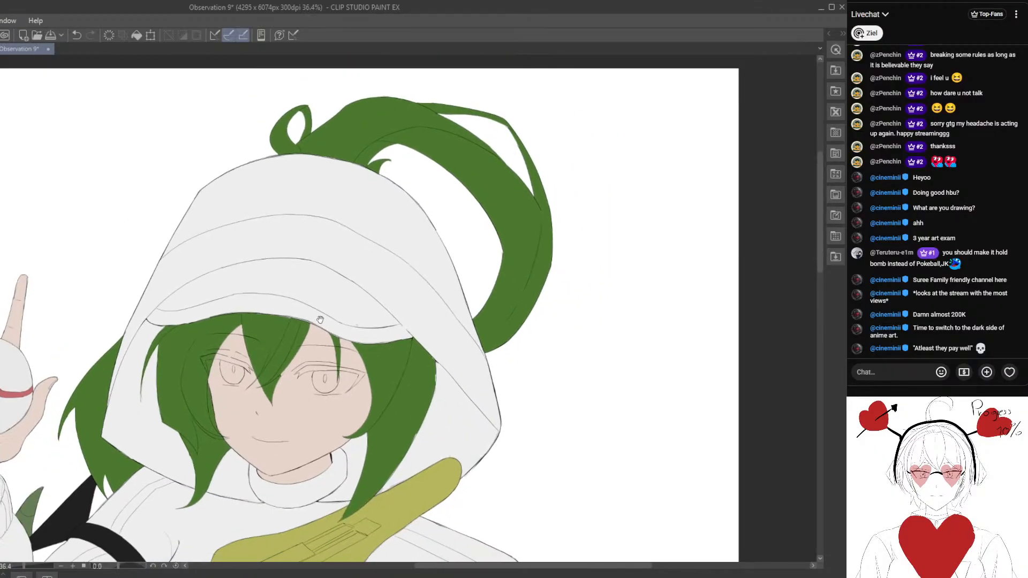
- Fill the irises of both eyes with the same green as the hair
drag(373, 397, 339, 324)
scroll(340, 324, up, 1)
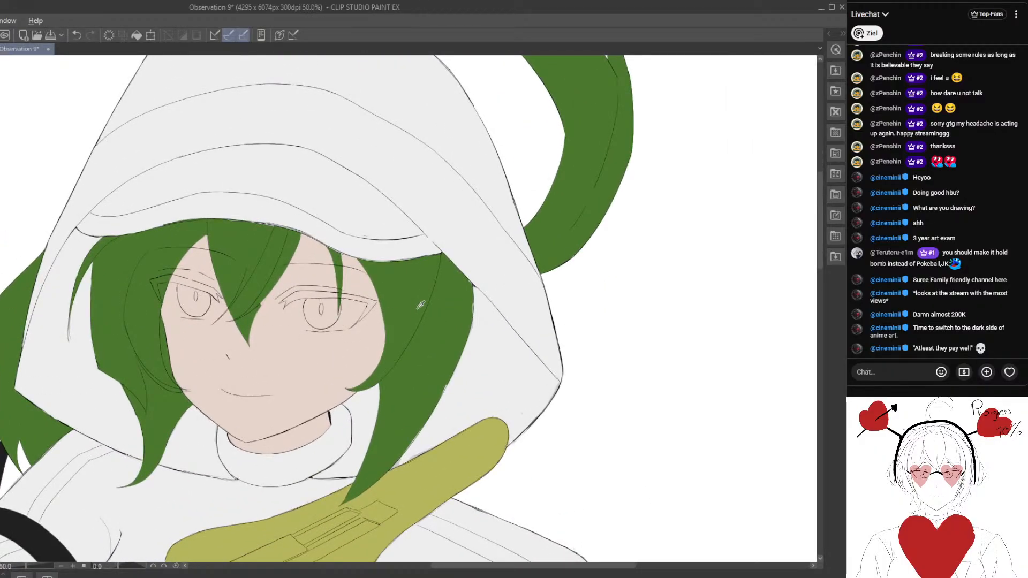
scroll(367, 338, up, 1)
key(g)
click(306, 310)
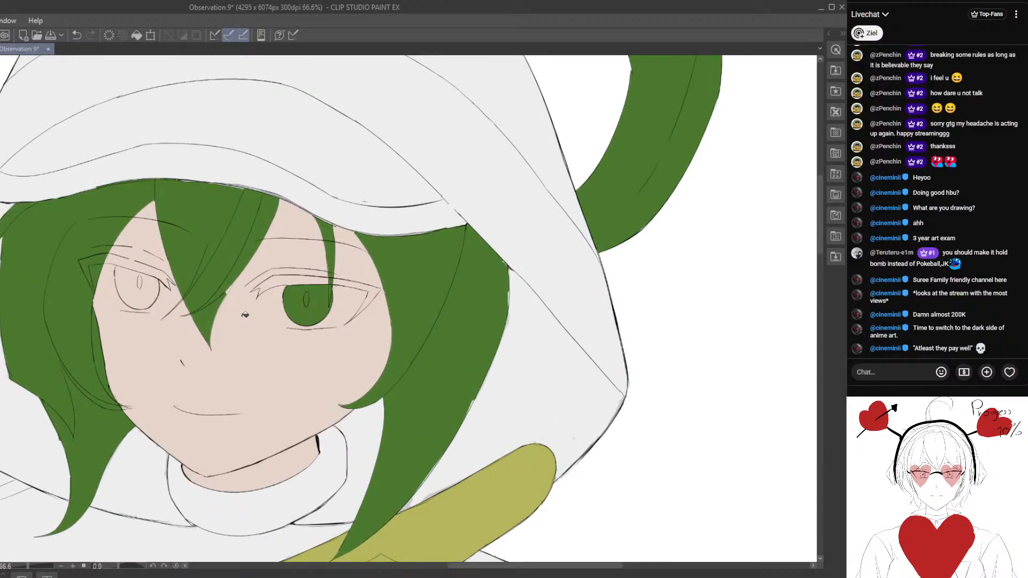
click(149, 294)
scroll(149, 294, down, 5)
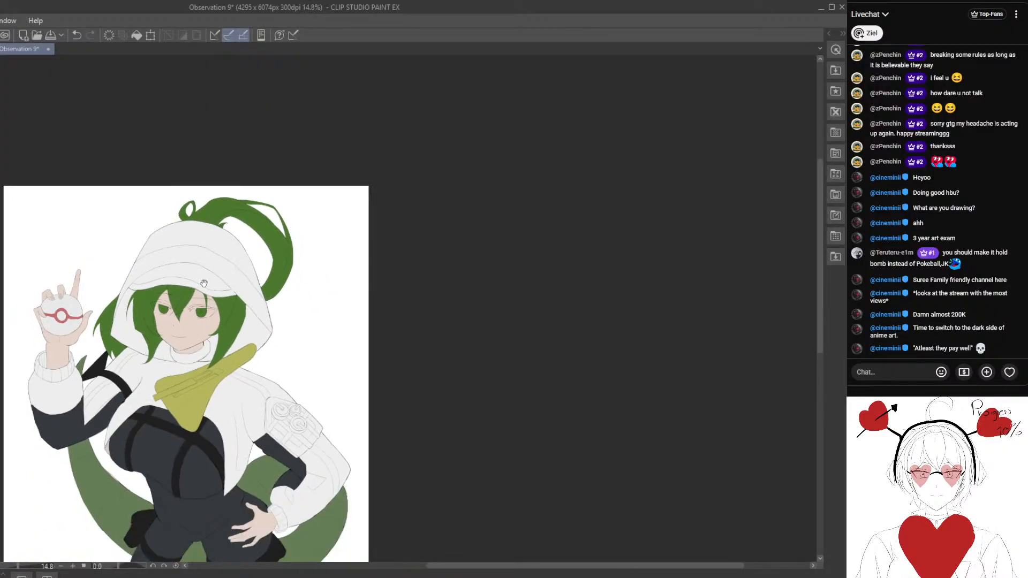
scroll(204, 283, up, 5)
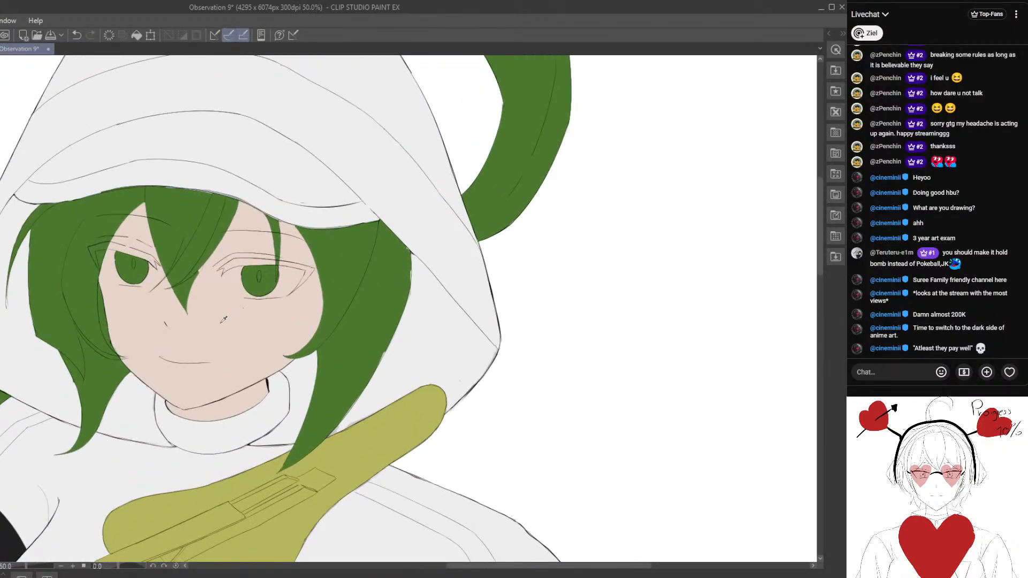
- Fill the upper lash line and outer corner of the eye farther from the raised hand with very dark green
scroll(285, 284, up, 1)
drag(249, 252, 278, 252)
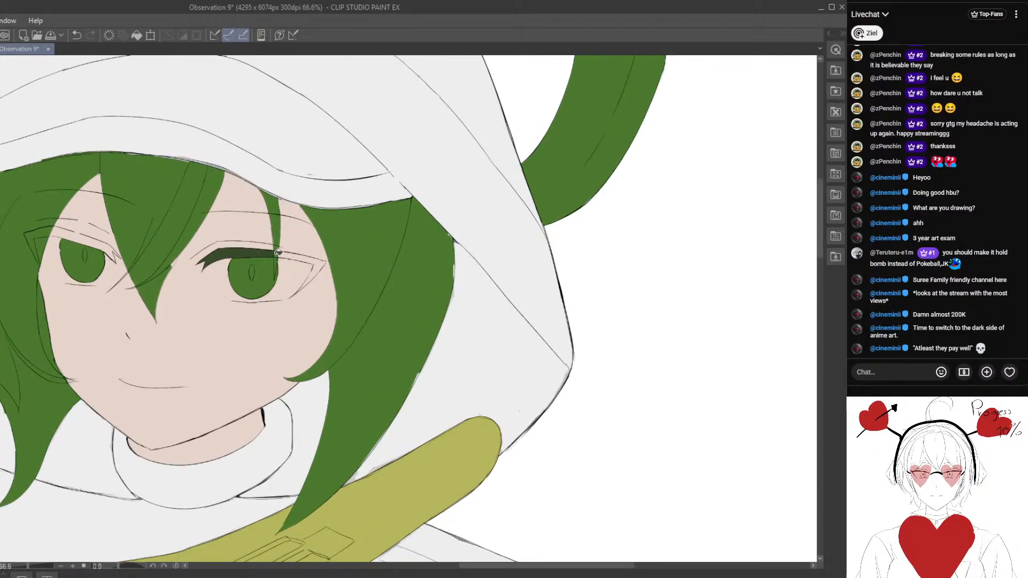
drag(202, 286, 260, 307)
scroll(133, 263, up, 1)
- Undo the trial lash fill on the eye nearer the raised hand and refill the other eye's outer lash corner in dark green
click(133, 255)
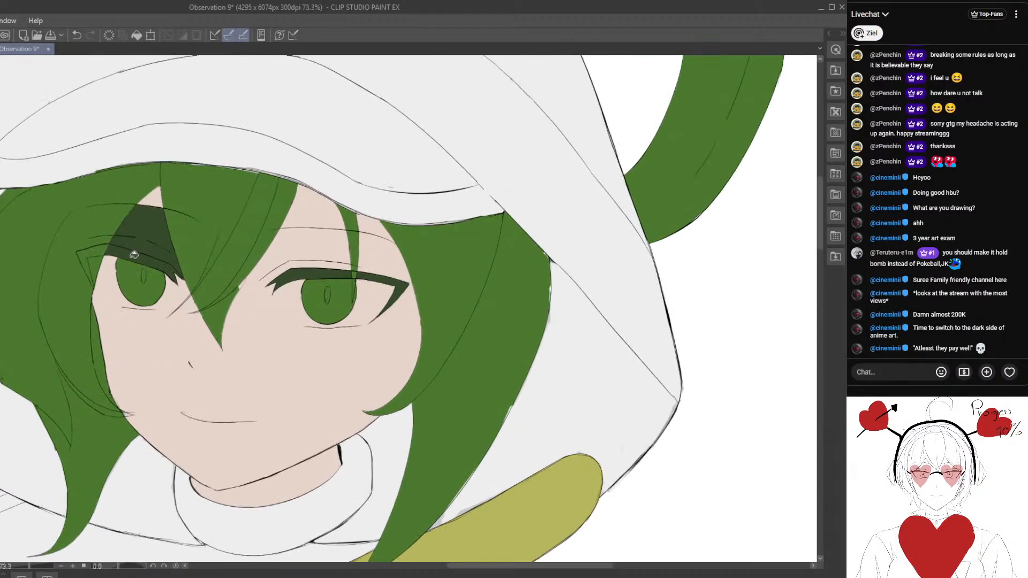
click(78, 35)
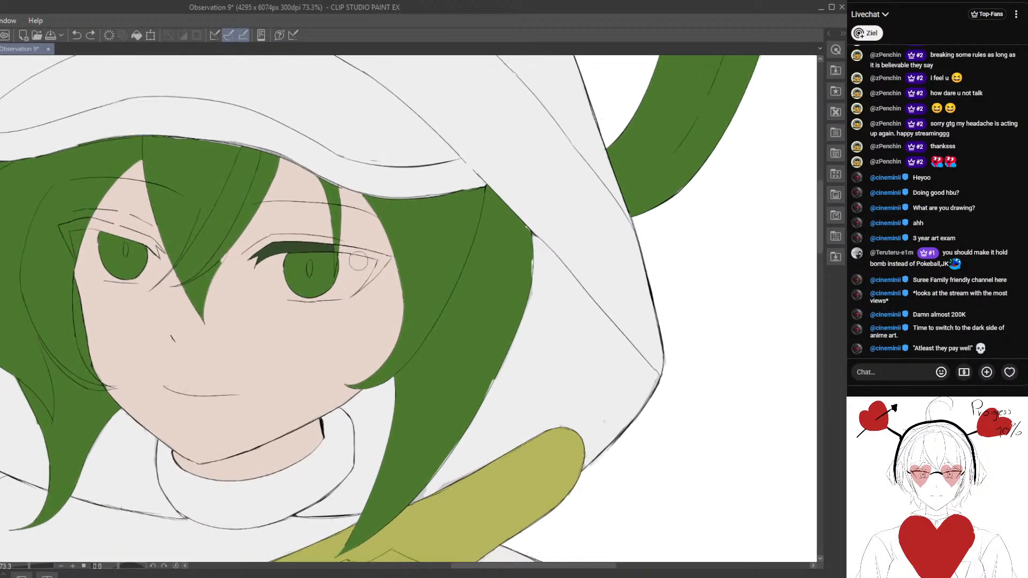
scroll(358, 261, up, 3)
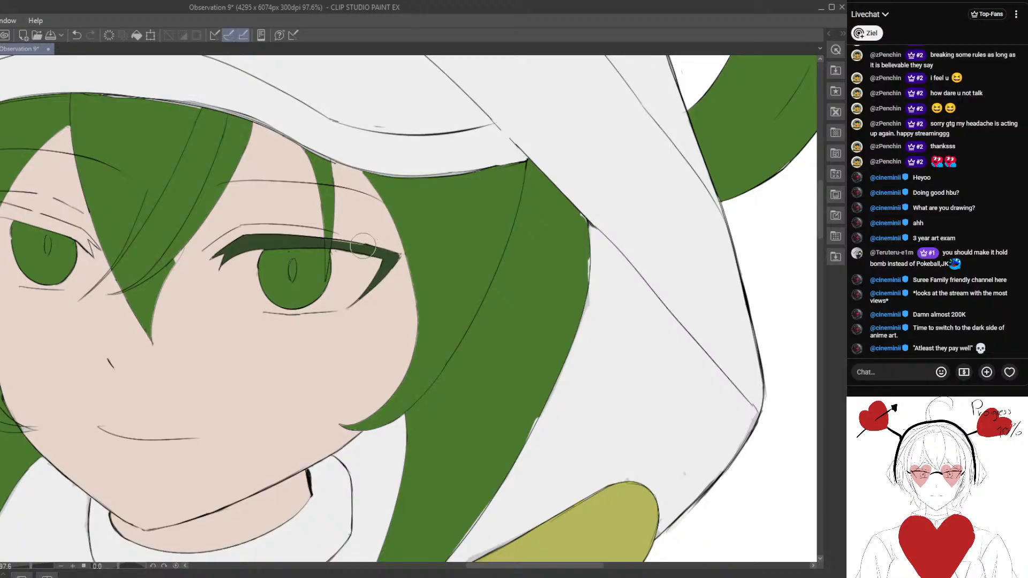
- Try to fill the upper lash line of the eye nearer the raised hand with dark green, and undo it
drag(112, 273, 258, 297)
click(181, 241)
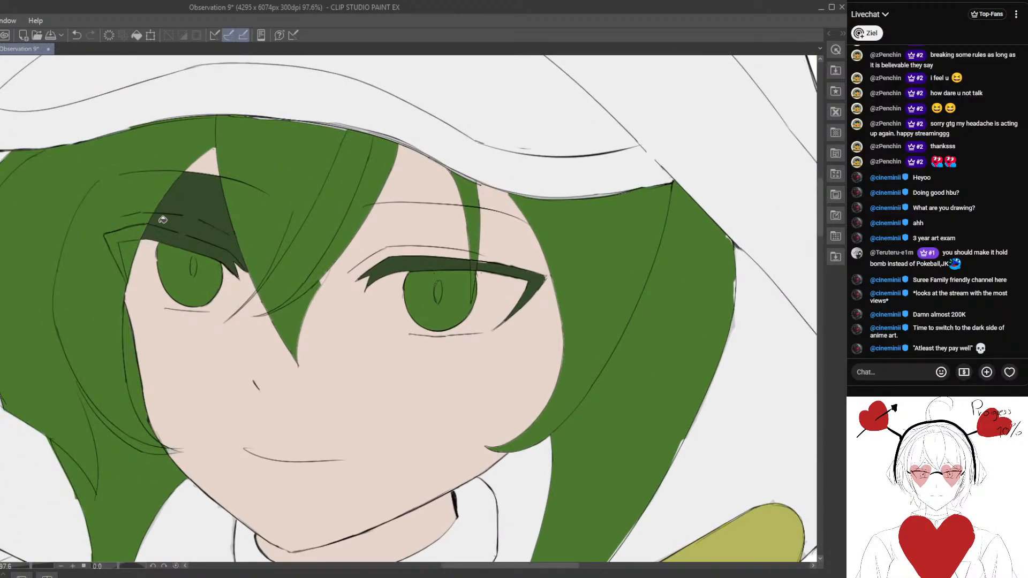
scroll(153, 217, up, 1)
click(77, 36)
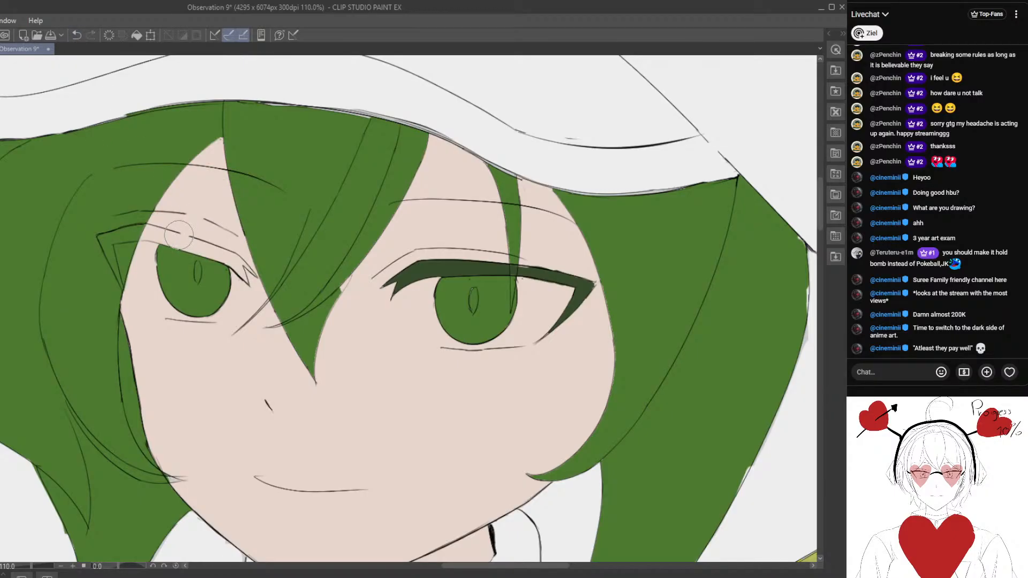
- Fill the upper lash line and outer lash corner of the eye nearer the raised hand with dark green
click(185, 238)
scroll(173, 244, down, 1)
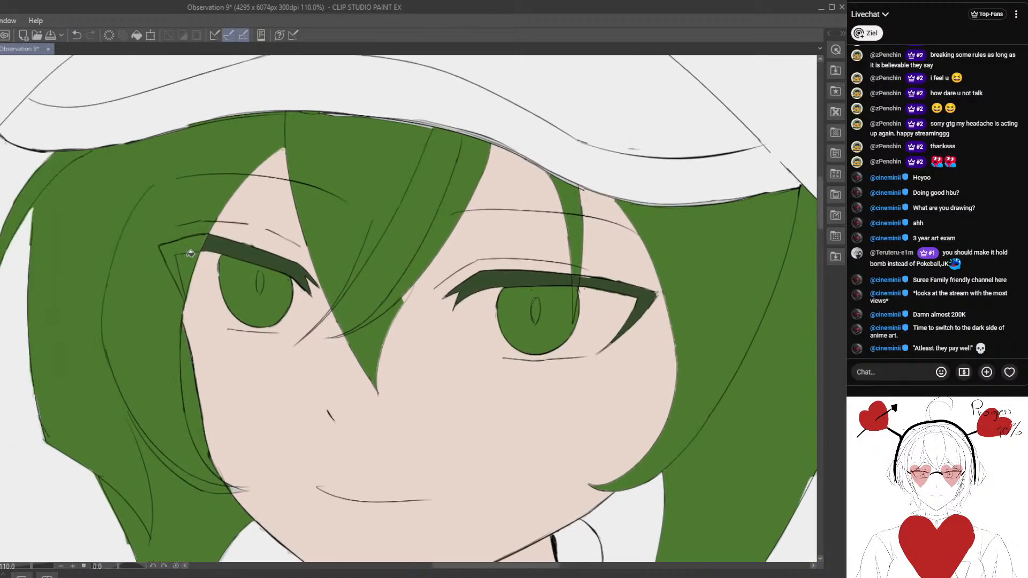
click(176, 284)
- Examine the coloured eyes up close and against the flat colours of the whole figure
scroll(175, 293, down, 1)
scroll(175, 295, down, 3)
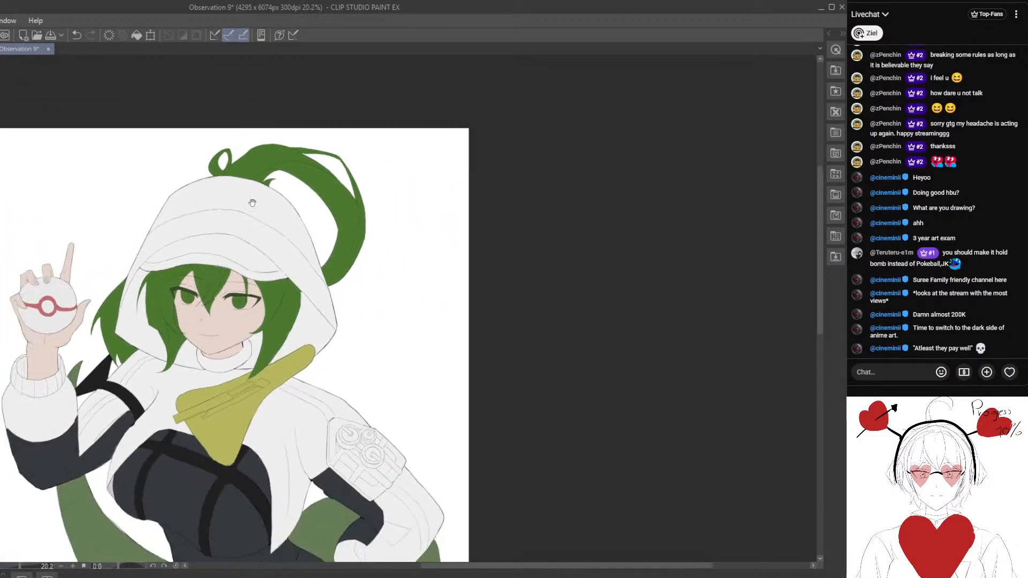
scroll(301, 247, up, 2)
scroll(301, 248, down, 4)
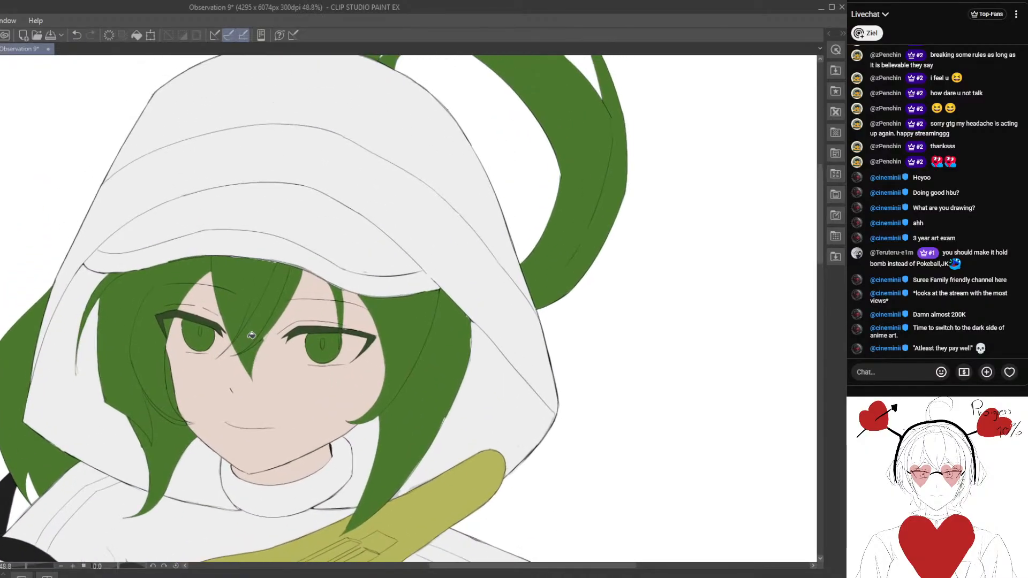
scroll(239, 331, down, 1)
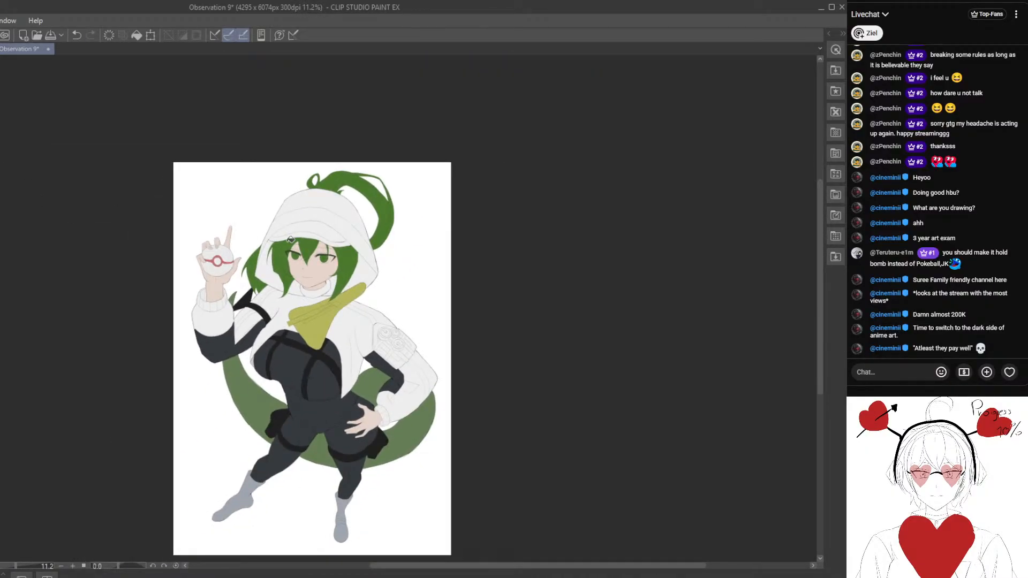
scroll(382, 320, up, 1)
scroll(314, 319, up, 2)
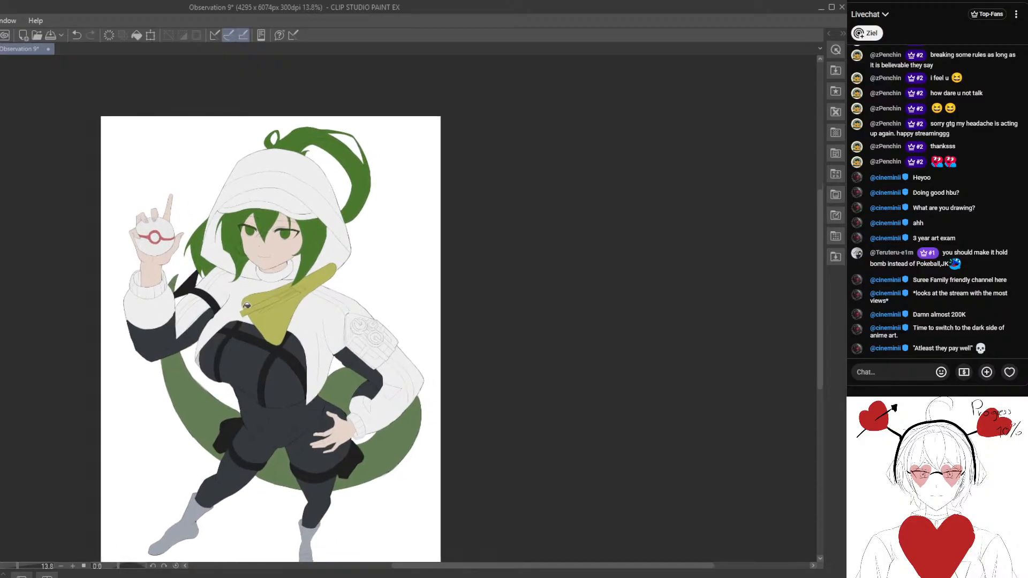
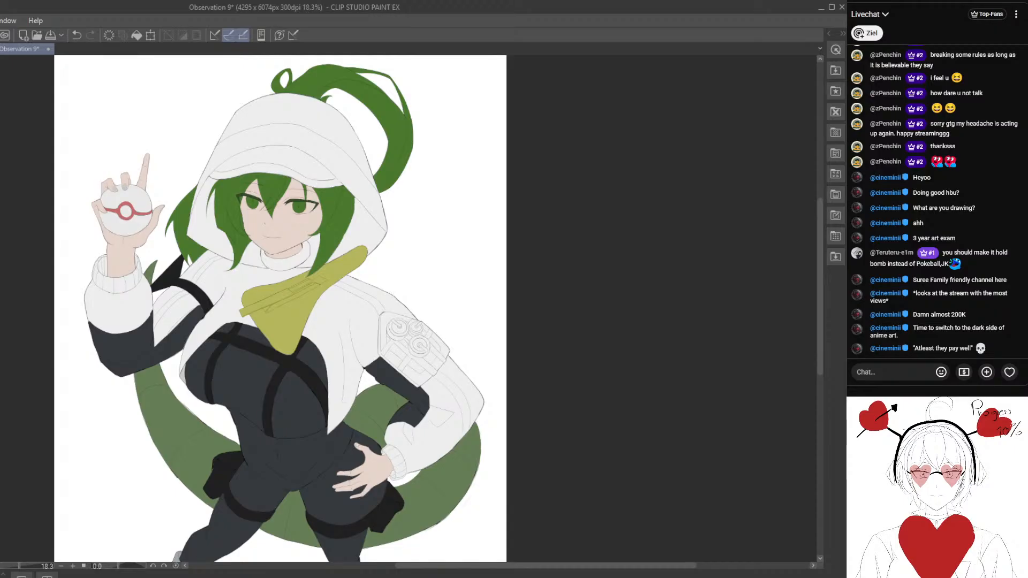
- Try a translucent dark shadow stroke running from the hood down across the face to the collar, and undo it
drag(38, 301, 36, 292)
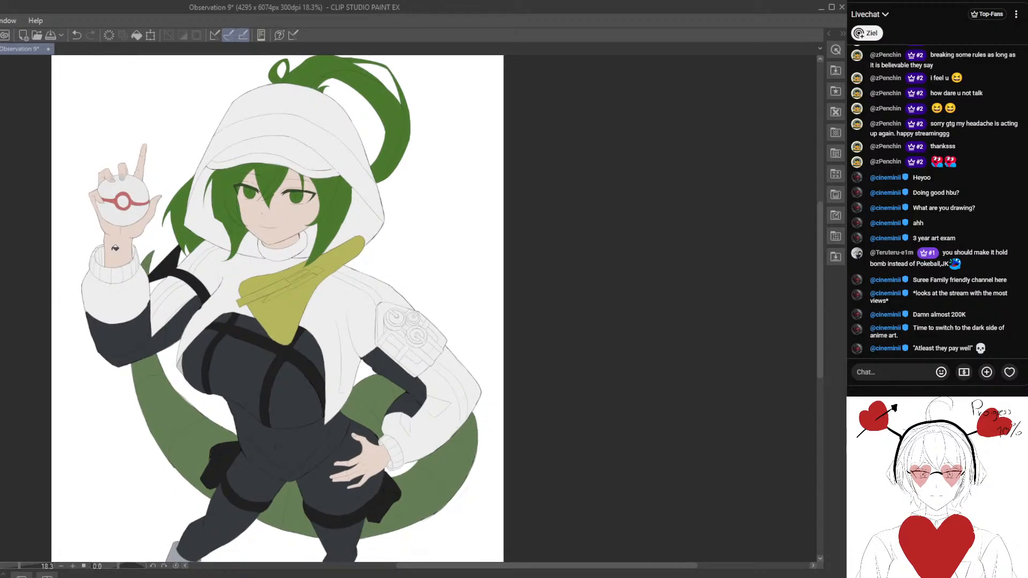
drag(194, 190, 203, 238)
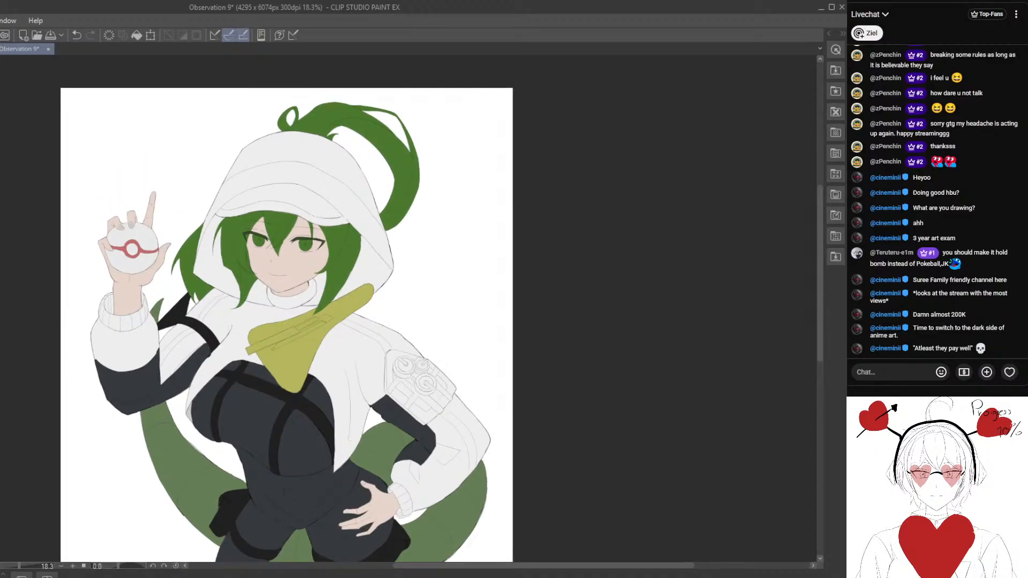
mouse_move(248, 142)
mouse_down()
mouse_move(253, 214)
mouse_move(300, 321)
mouse_up()
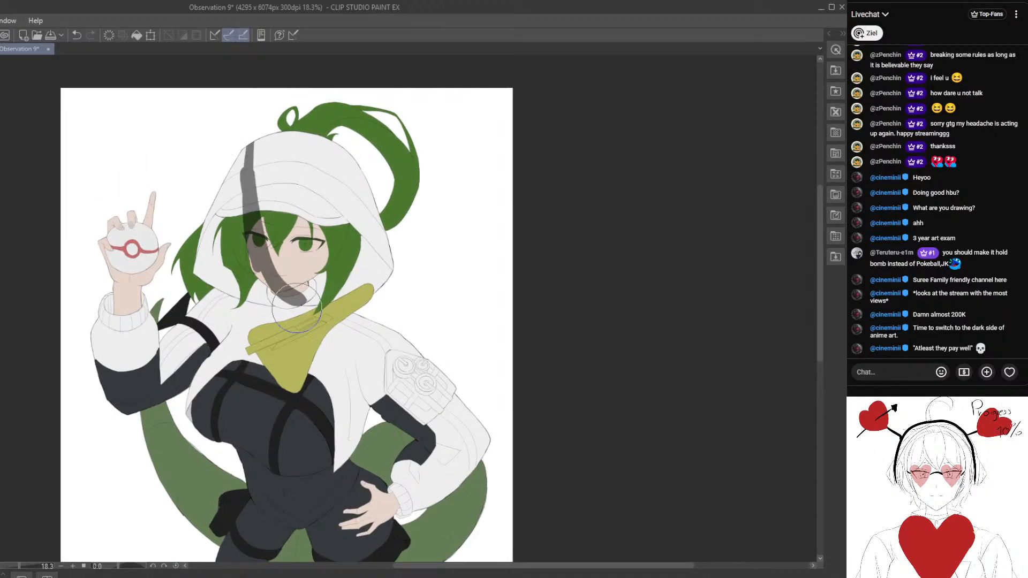
scroll(193, 259, down, 2)
click(77, 35)
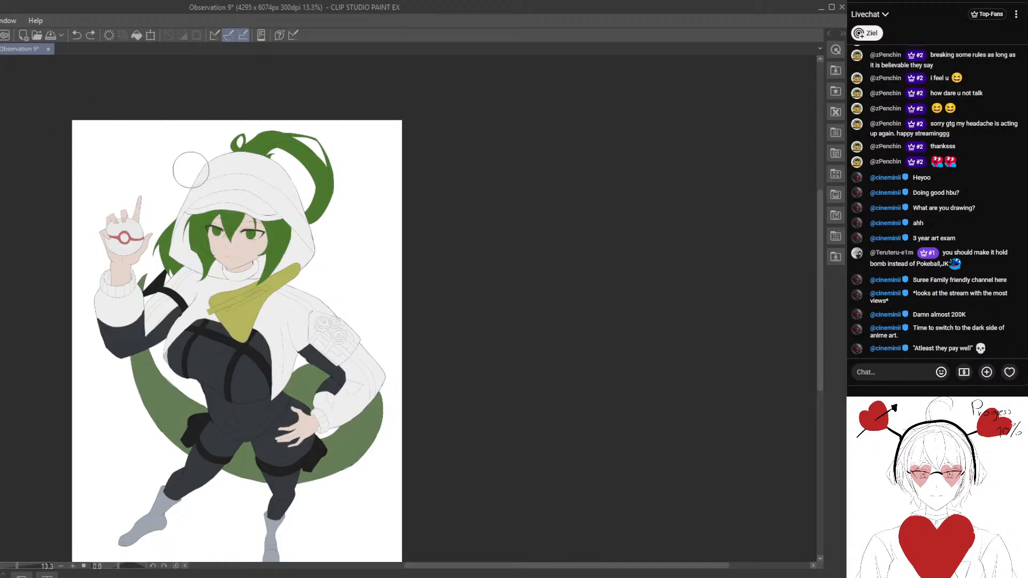
- Try broader shadow shapes over the hood, face and scarf, and undo them
mouse_move(190, 170)
mouse_down()
mouse_move(214, 277)
mouse_move(193, 209)
mouse_move(218, 277)
mouse_move(268, 313)
mouse_move(192, 230)
mouse_move(220, 235)
mouse_move(264, 295)
mouse_up()
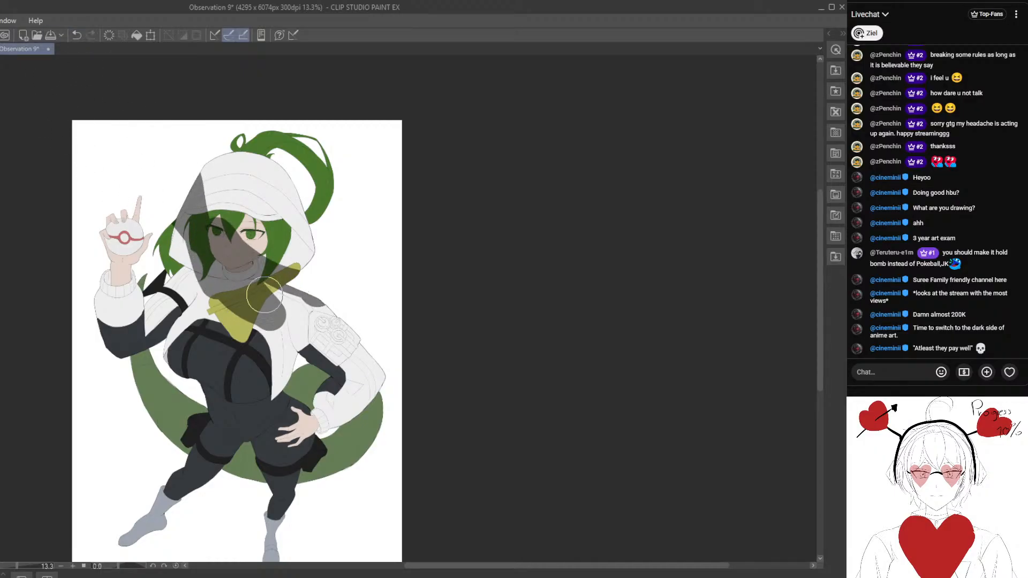
drag(142, 218, 182, 202)
click(77, 36)
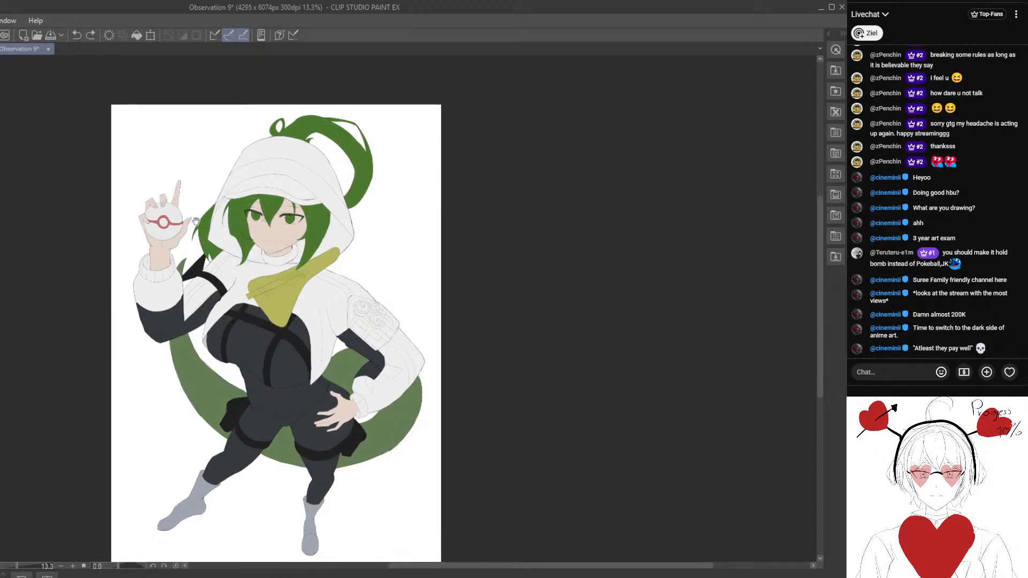
drag(243, 270, 232, 256)
scroll(257, 294, down, 1)
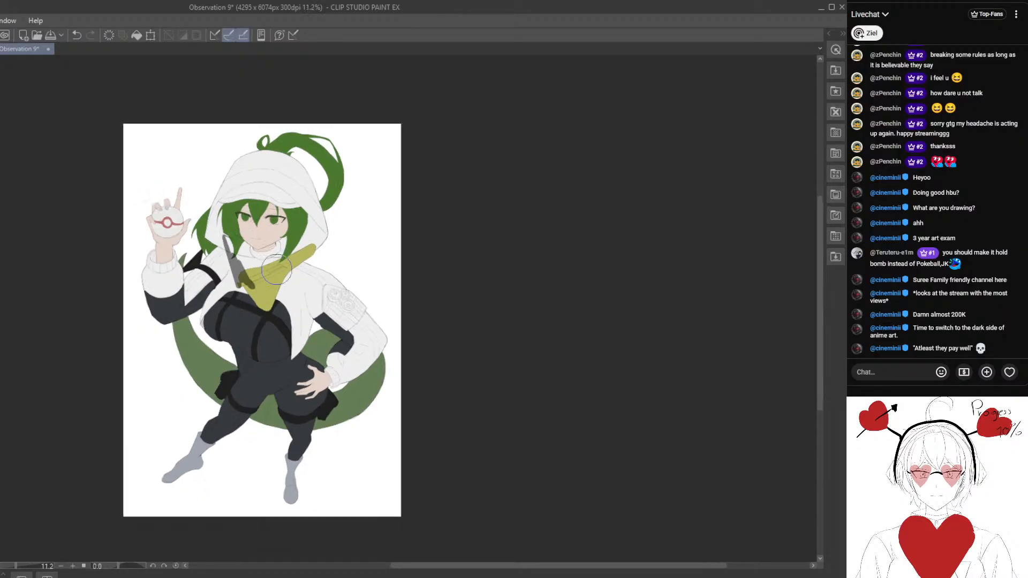
click(80, 37)
- Block in a translucent dark shadow over the figure from the hood brim to the boots, leaving the hood top and the far sleeve lit
drag(240, 240, 230, 257)
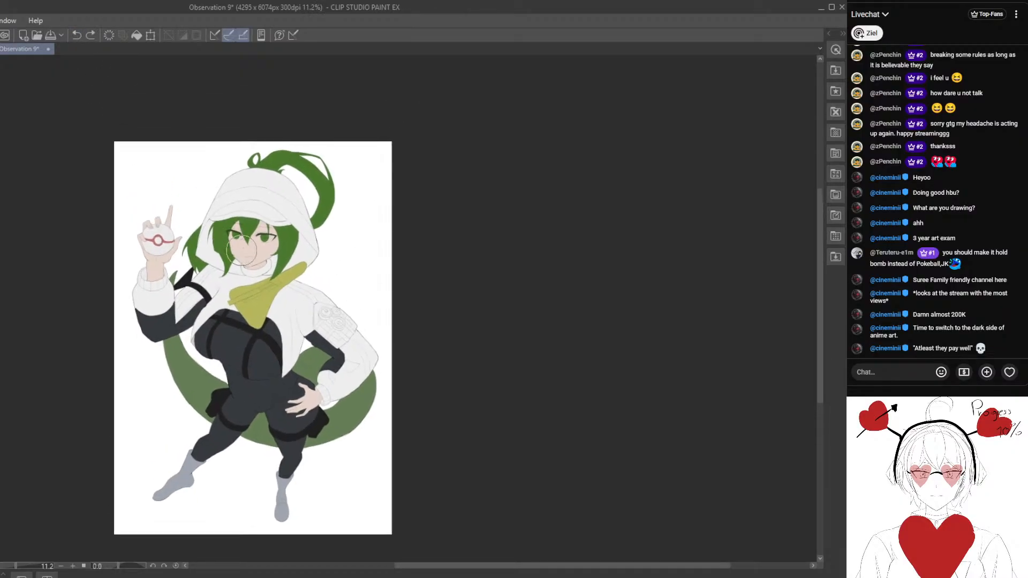
scroll(230, 257, up, 1)
mouse_move(212, 205)
mouse_down()
mouse_move(268, 255)
mouse_move(244, 276)
mouse_move(259, 253)
mouse_move(241, 261)
mouse_move(258, 208)
mouse_move(308, 274)
mouse_move(313, 355)
mouse_move(295, 269)
mouse_move(272, 292)
mouse_move(257, 270)
mouse_move(186, 377)
mouse_move(174, 365)
mouse_move(151, 240)
mouse_move(130, 333)
mouse_move(173, 341)
mouse_move(191, 410)
mouse_move(239, 339)
mouse_move(301, 475)
mouse_move(286, 507)
mouse_up()
drag(198, 464, 178, 500)
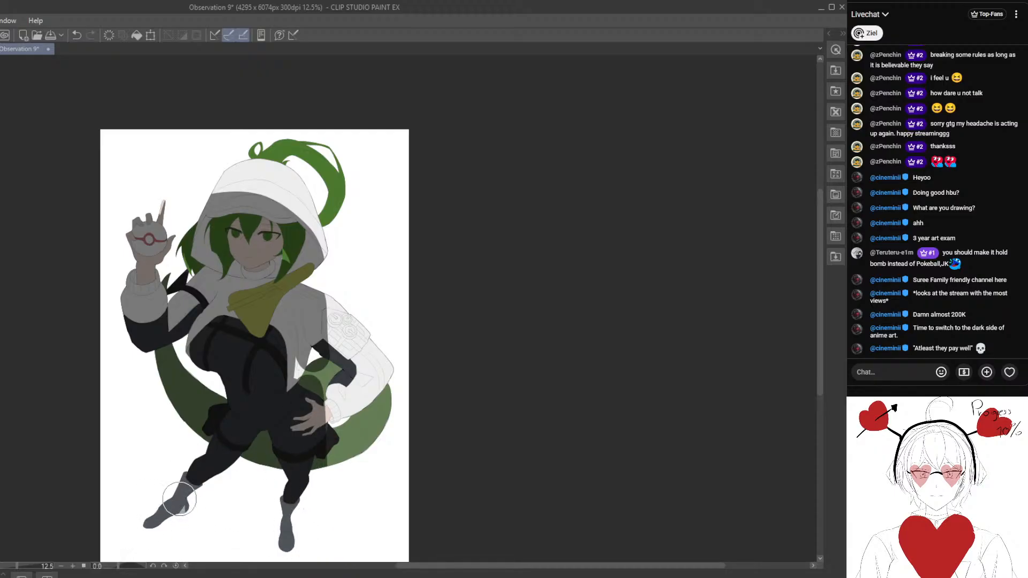
- Extend the shadow up the hood on the raised-hand side, giving it a diagonal edge towards the opposite side
scroll(206, 494, down, 4)
scroll(339, 282, up, 3)
drag(304, 344, 369, 245)
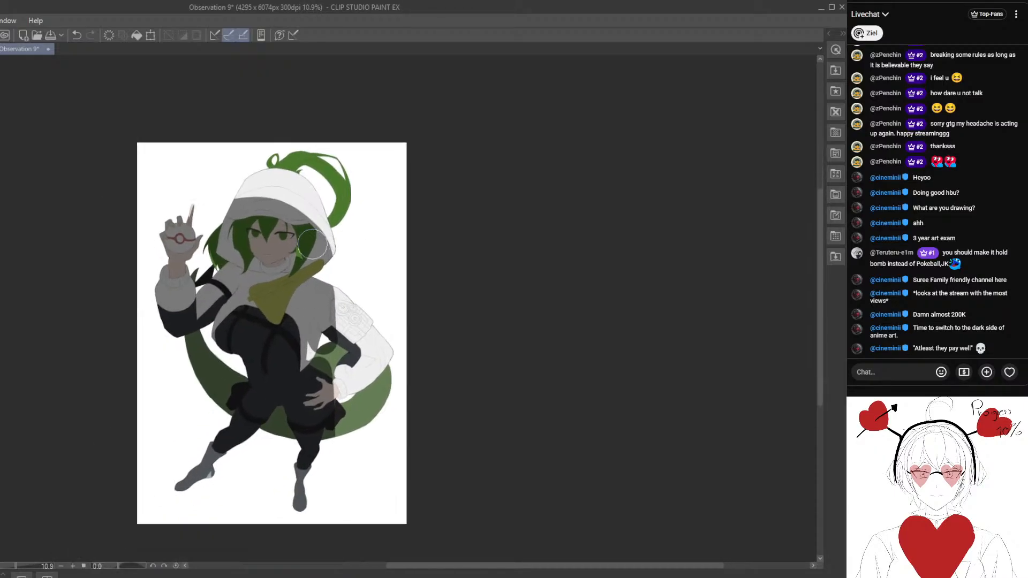
scroll(302, 263, up, 1)
drag(291, 280, 253, 245)
mouse_move(250, 177)
mouse_down()
mouse_move(179, 150)
mouse_move(291, 228)
mouse_move(272, 257)
mouse_up()
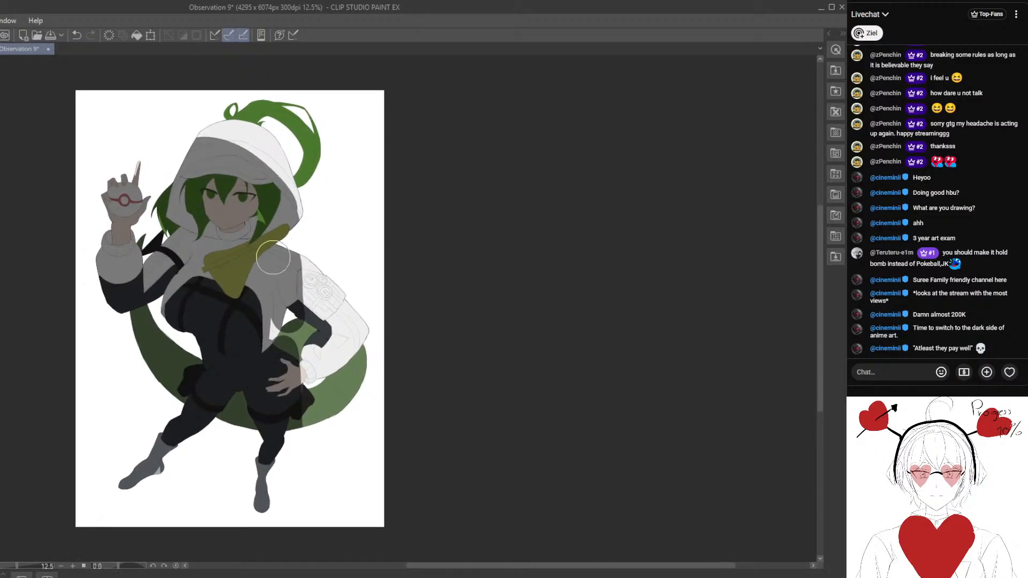
mouse_move(257, 193)
mouse_down()
mouse_move(247, 167)
mouse_move(323, 227)
mouse_move(323, 241)
mouse_move(314, 204)
mouse_move(340, 226)
mouse_up()
mouse_move(289, 196)
mouse_down()
mouse_move(318, 244)
mouse_move(315, 237)
mouse_move(333, 247)
mouse_up()
- Extend the shadow over the forearm of the arm on the hip and the tail behind it
scroll(275, 251, down, 1)
scroll(319, 285, up, 1)
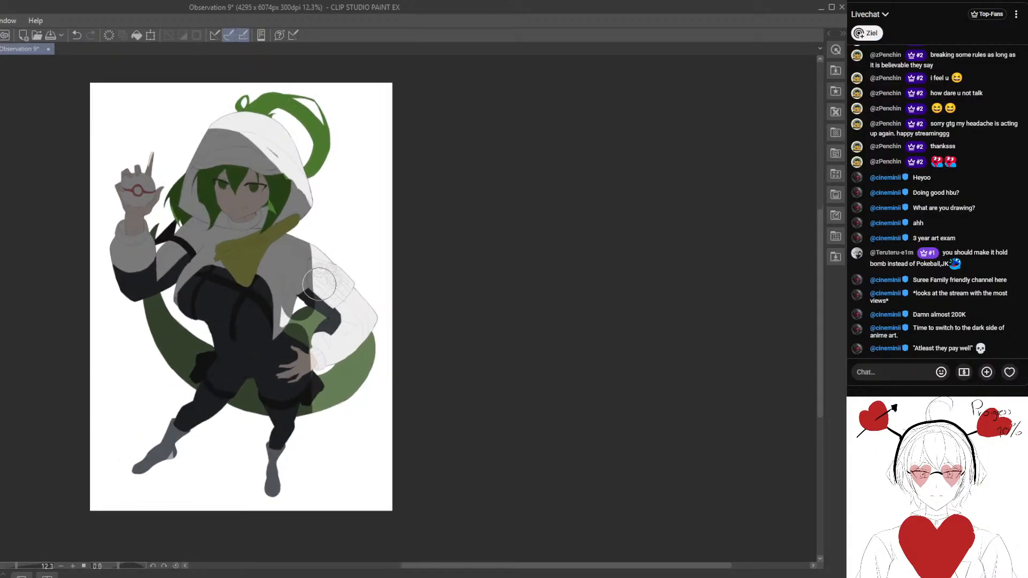
mouse_move(299, 315)
mouse_down()
mouse_move(304, 337)
mouse_move(306, 318)
mouse_move(329, 316)
mouse_move(327, 385)
mouse_move(359, 371)
mouse_move(373, 329)
mouse_move(317, 323)
mouse_move(283, 345)
mouse_move(281, 365)
mouse_move(269, 313)
mouse_up()
scroll(270, 313, down, 2)
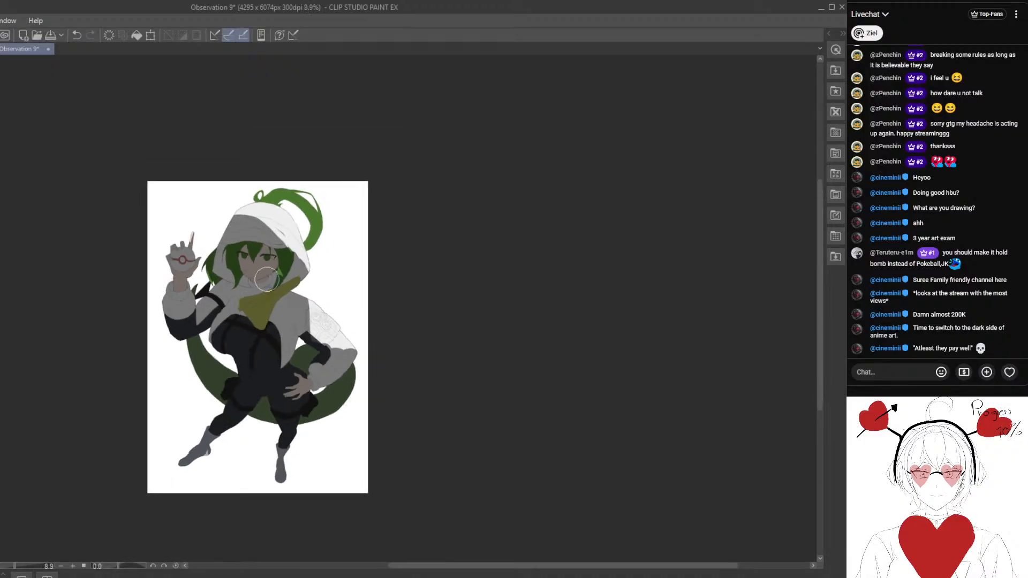
- Try clearing the shadow from the face, scarf and upper chest with a larger brush while shading the hood's back and ponytail
scroll(264, 297, up, 2)
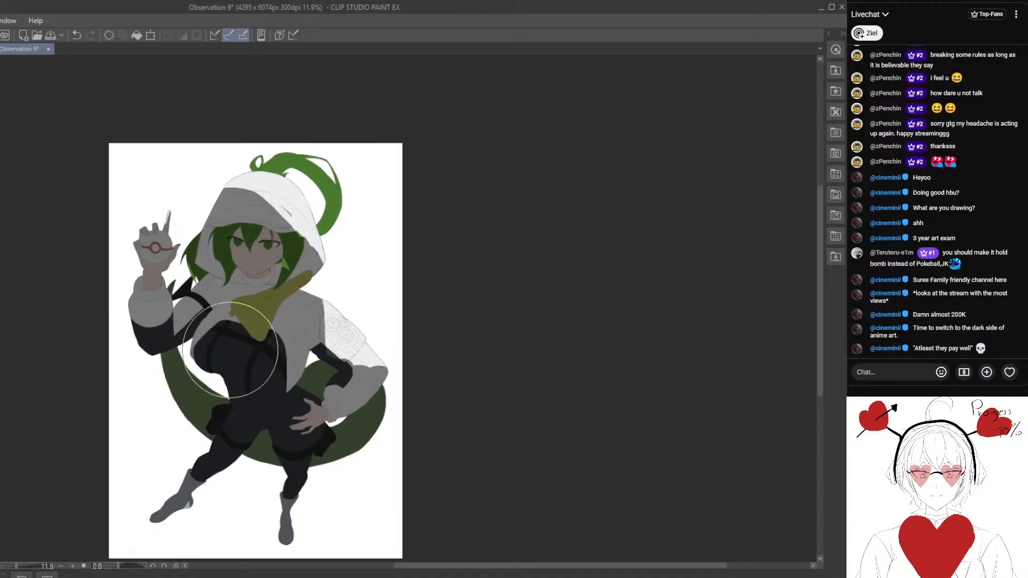
mouse_move(242, 312)
mouse_down()
mouse_move(235, 243)
mouse_move(269, 242)
mouse_move(234, 312)
mouse_move(186, 334)
mouse_move(260, 281)
mouse_move(239, 246)
mouse_move(248, 210)
mouse_move(266, 200)
mouse_move(306, 240)
mouse_move(222, 183)
mouse_move(317, 226)
mouse_move(324, 188)
mouse_move(300, 212)
mouse_up()
drag(289, 175, 319, 228)
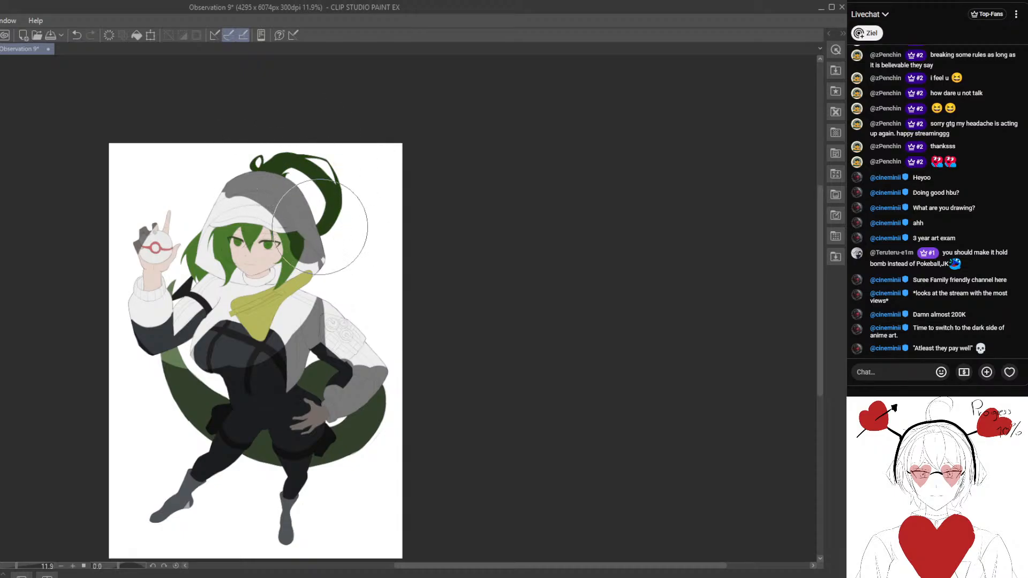
- Try keeping the face, cape and chest lit while shading the raised hand and both sleeves
mouse_move(273, 315)
mouse_down()
mouse_move(289, 301)
mouse_move(281, 265)
mouse_up()
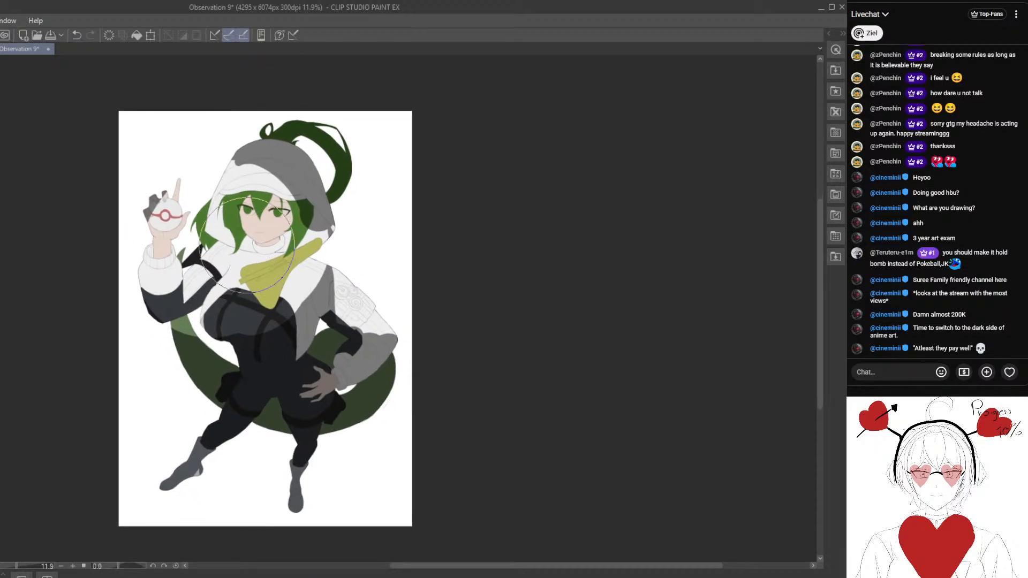
mouse_move(282, 183)
mouse_down()
mouse_move(233, 178)
mouse_move(283, 184)
mouse_move(207, 238)
mouse_move(295, 201)
mouse_move(239, 326)
mouse_move(247, 189)
mouse_move(249, 329)
mouse_up()
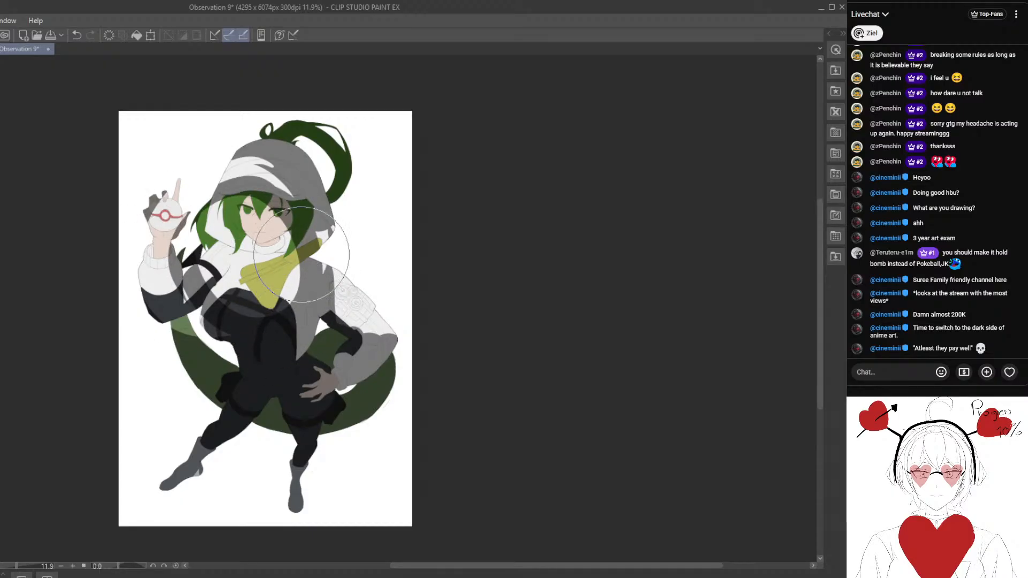
mouse_move(276, 191)
mouse_down()
mouse_move(241, 327)
mouse_move(225, 201)
mouse_move(307, 250)
mouse_move(283, 269)
mouse_move(265, 312)
mouse_move(286, 243)
mouse_up()
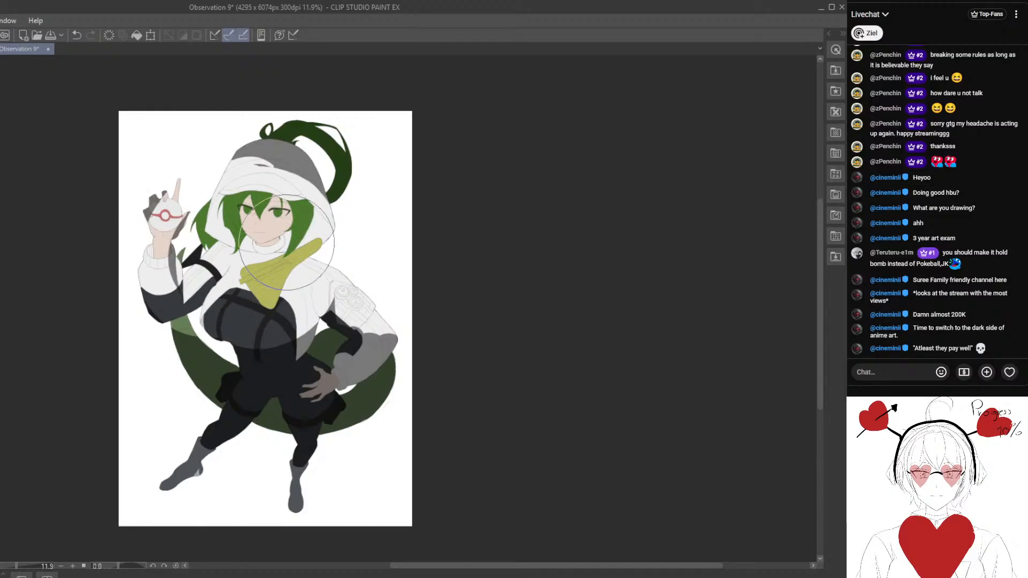
mouse_move(272, 169)
mouse_down()
mouse_move(239, 162)
mouse_move(262, 160)
mouse_move(178, 189)
mouse_move(244, 169)
mouse_move(175, 257)
mouse_move(185, 218)
mouse_move(218, 343)
mouse_move(175, 237)
mouse_move(173, 300)
mouse_move(158, 313)
mouse_move(149, 286)
mouse_move(195, 375)
mouse_move(341, 255)
mouse_move(323, 204)
mouse_move(337, 350)
mouse_move(350, 317)
mouse_move(383, 310)
mouse_up()
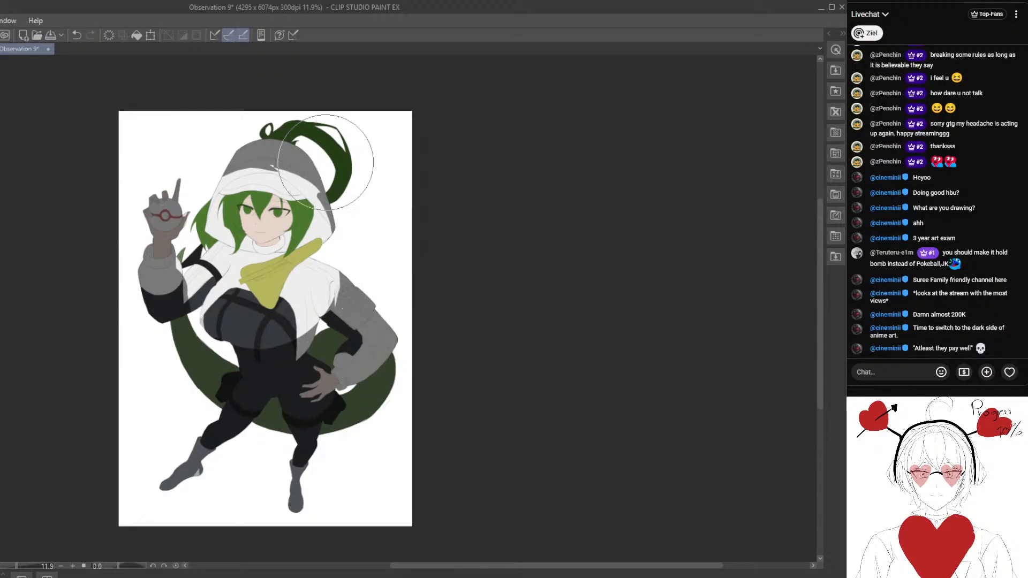
- Examine the light and shadow pattern on the whole figure at several zoom levels
scroll(353, 300, down, 1)
scroll(353, 297, down, 5)
drag(422, 236, 417, 195)
scroll(348, 263, up, 4)
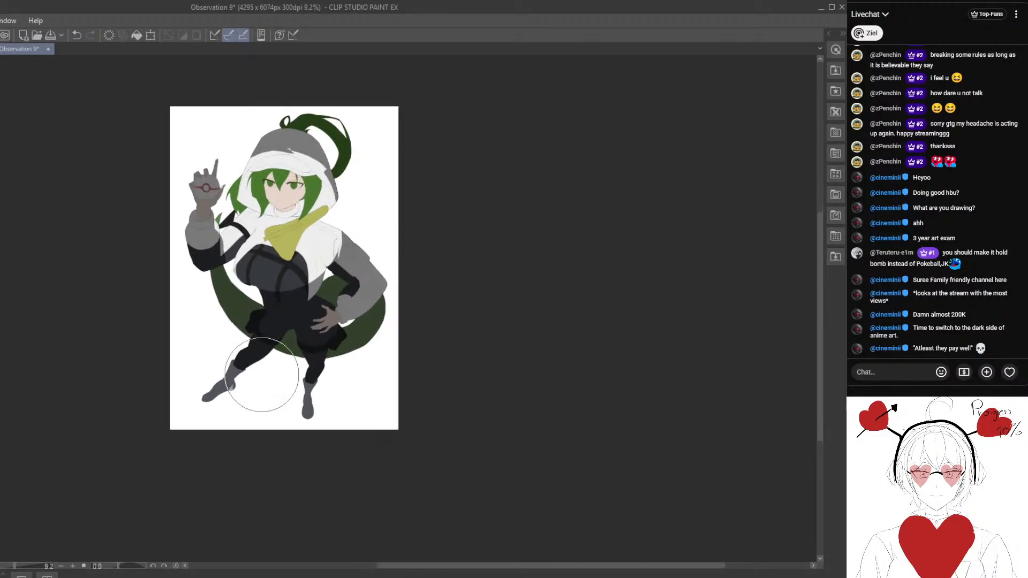
scroll(308, 344, up, 2)
drag(308, 342, 326, 408)
scroll(294, 262, down, 2)
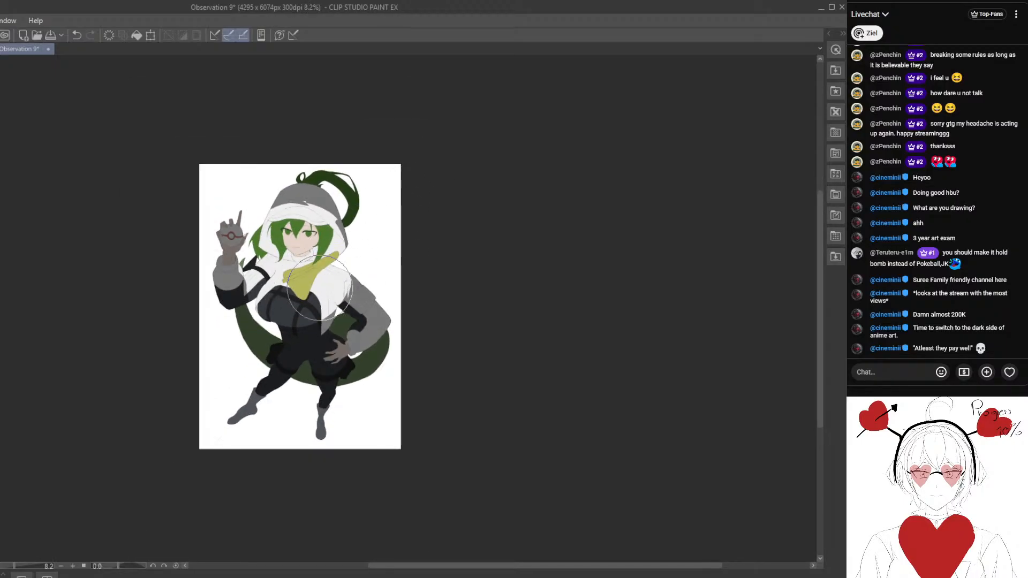
scroll(332, 195, up, 1)
- Shade the hood, face and torso on the raised-hand side again and clear the opposite side along a diagonal edge
mouse_move(332, 195)
mouse_down()
mouse_move(306, 278)
mouse_move(290, 249)
mouse_move(288, 176)
mouse_move(277, 190)
mouse_move(233, 189)
mouse_move(222, 255)
mouse_up()
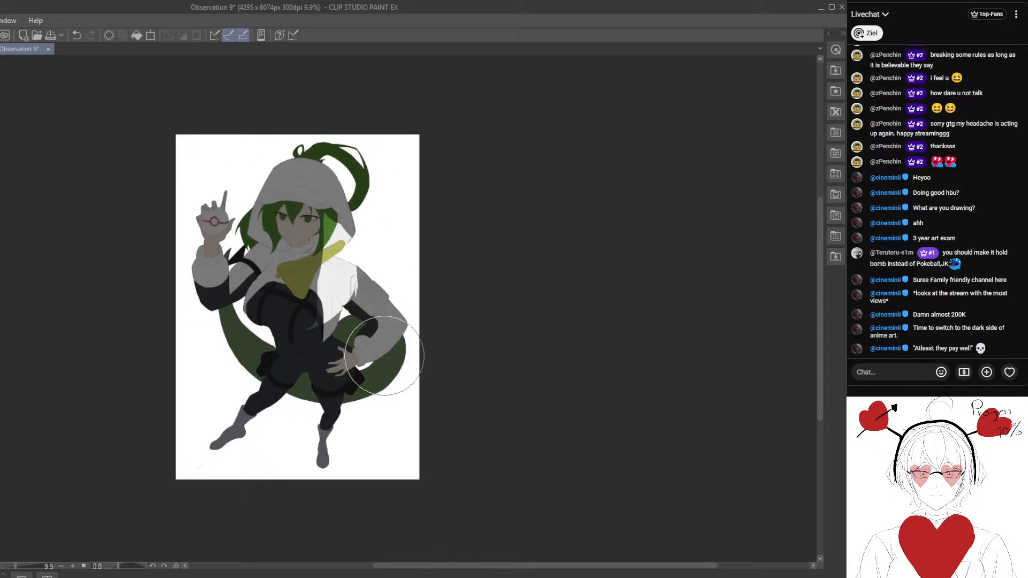
mouse_move(384, 356)
mouse_down()
mouse_move(398, 291)
mouse_move(387, 335)
mouse_move(351, 361)
mouse_move(340, 242)
mouse_move(369, 314)
mouse_move(346, 256)
mouse_up()
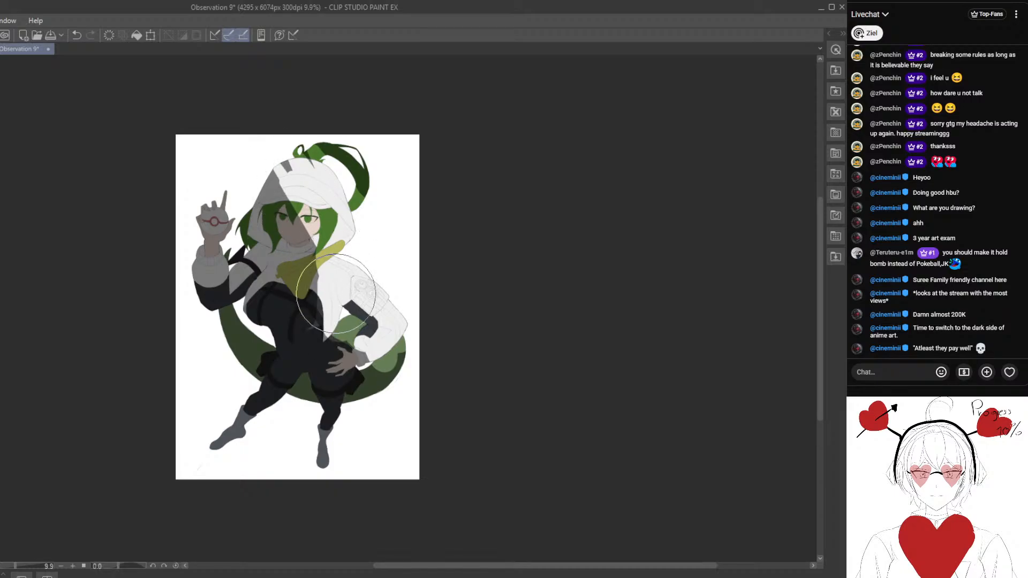
scroll(316, 270, down, 6)
scroll(346, 268, up, 6)
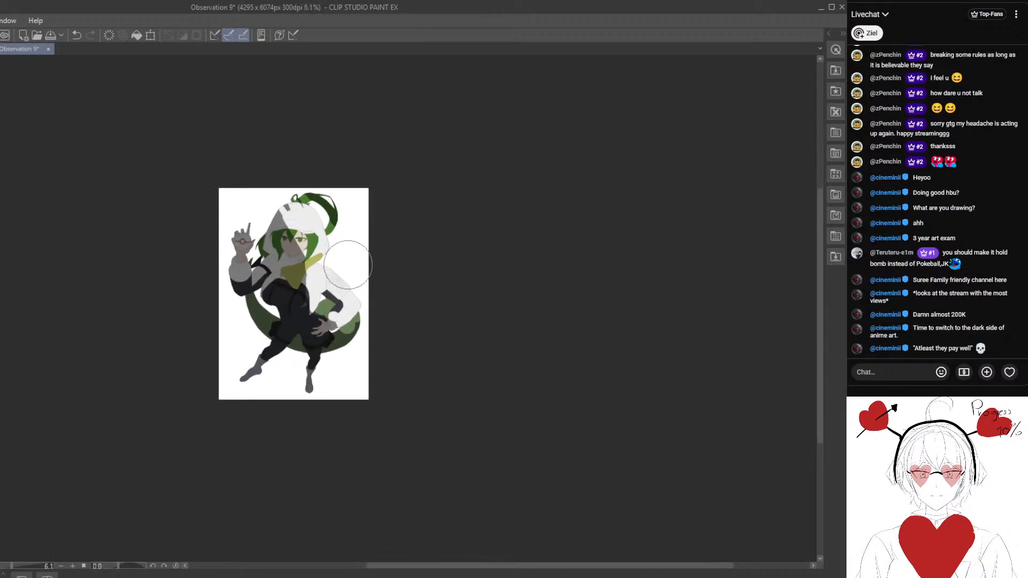
drag(305, 368, 326, 384)
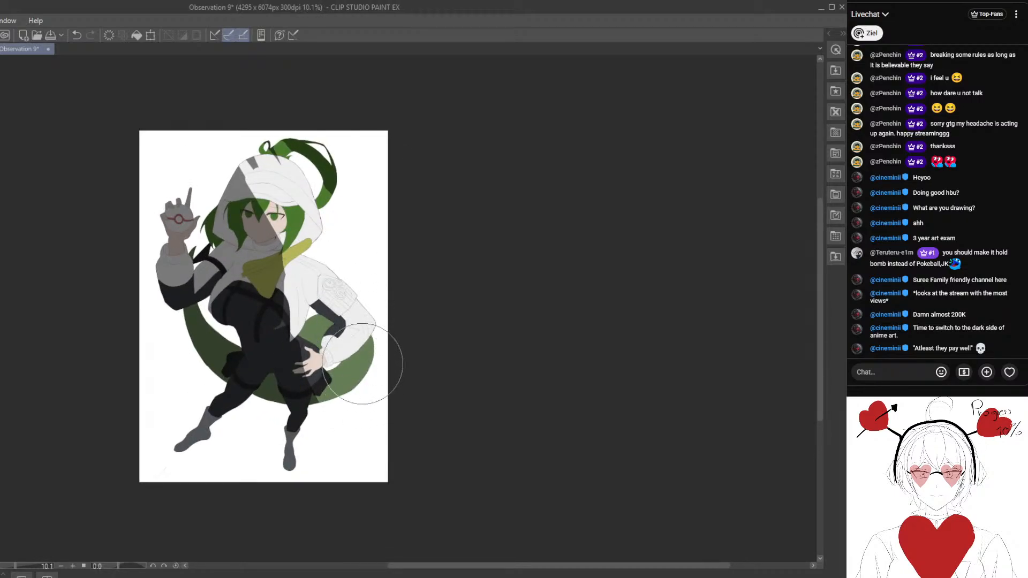
- Clear the leftover shadow from the ponytail and the top of the hood
scroll(374, 294, down, 5)
scroll(328, 334, up, 5)
drag(327, 334, 326, 376)
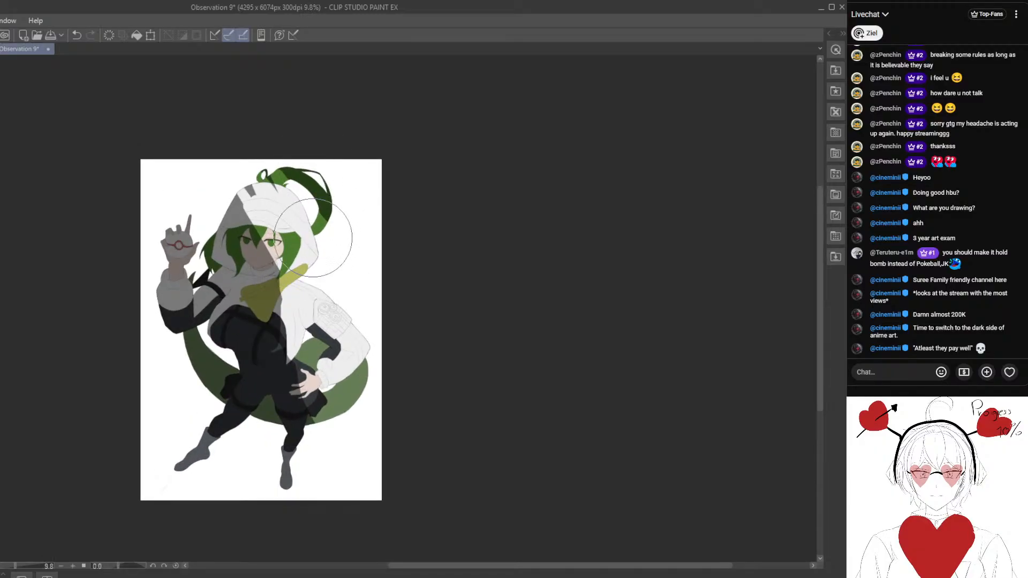
mouse_move(323, 213)
mouse_down()
mouse_move(274, 175)
mouse_move(267, 204)
mouse_up()
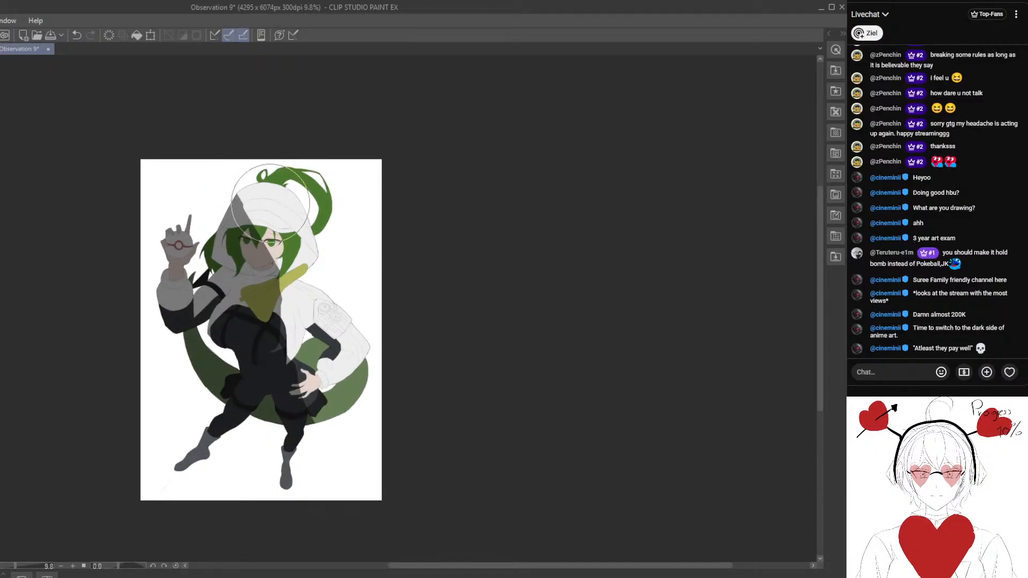
- Extend the diagonal shadow edge from the hood down across the cape, the cuff on the hip and the tail
drag(290, 333, 300, 319)
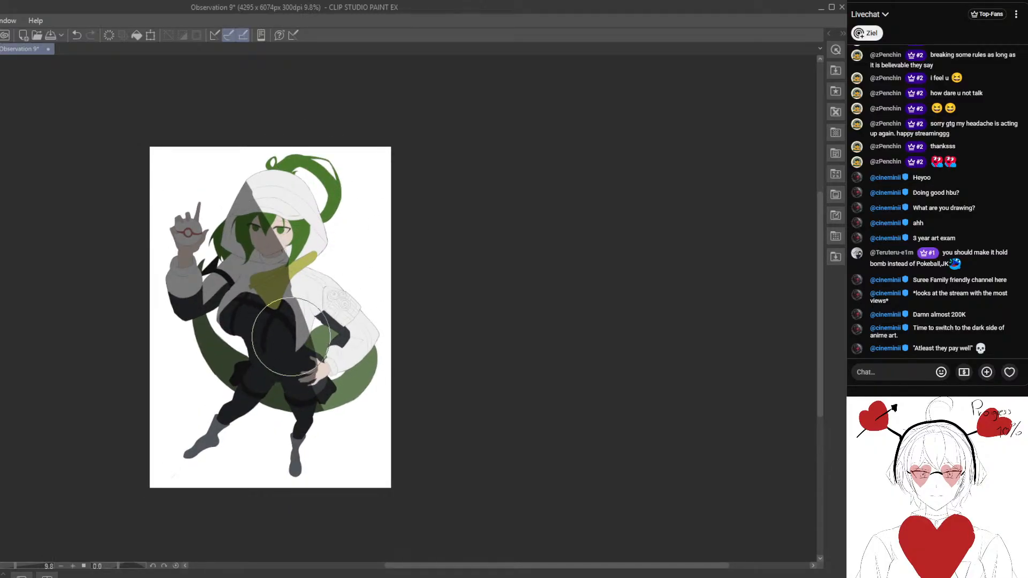
scroll(305, 417, down, 1)
scroll(306, 416, down, 1)
drag(315, 364, 324, 331)
scroll(325, 347, up, 1)
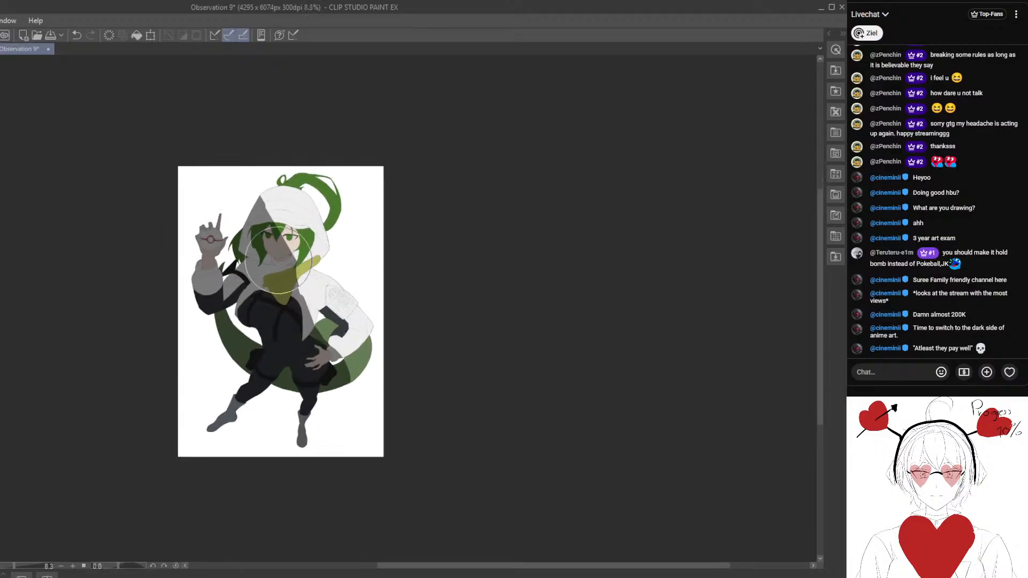
scroll(344, 416, down, 2)
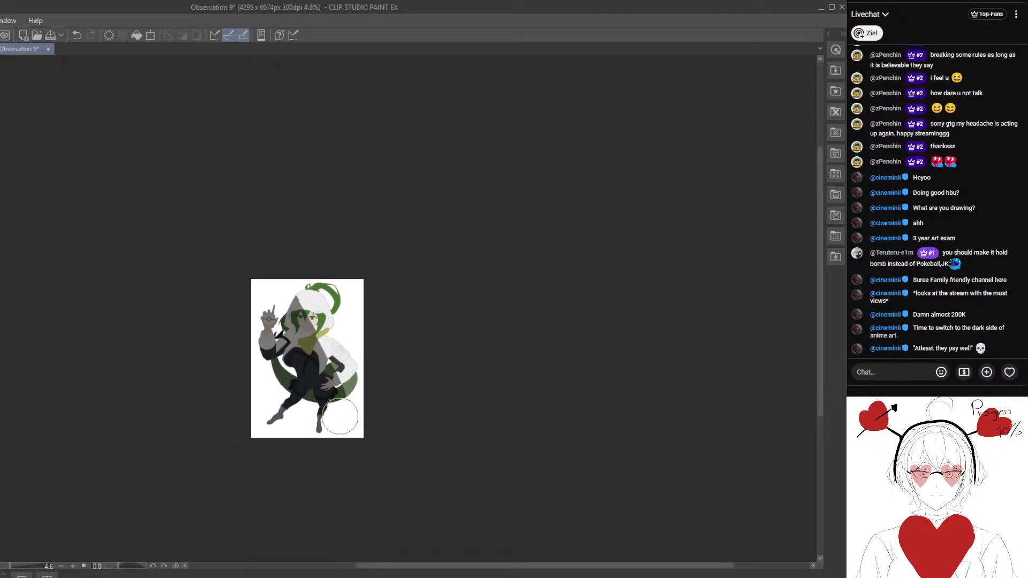
drag(344, 420, 367, 287)
- Examine the diagonal shadow across the face, cape and whole figure from far away and up close
scroll(360, 278, up, 1)
scroll(361, 278, up, 4)
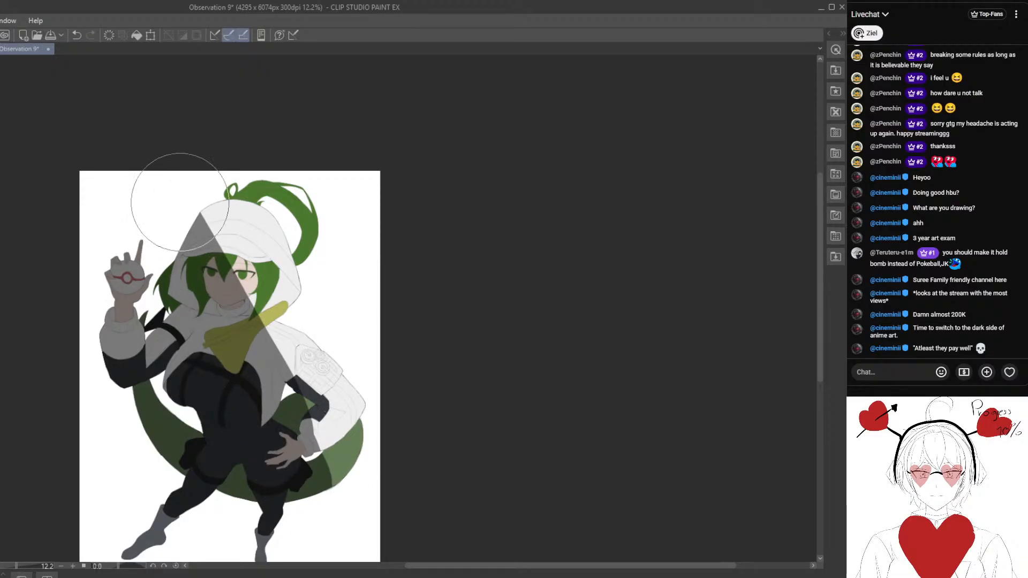
scroll(314, 483, down, 4)
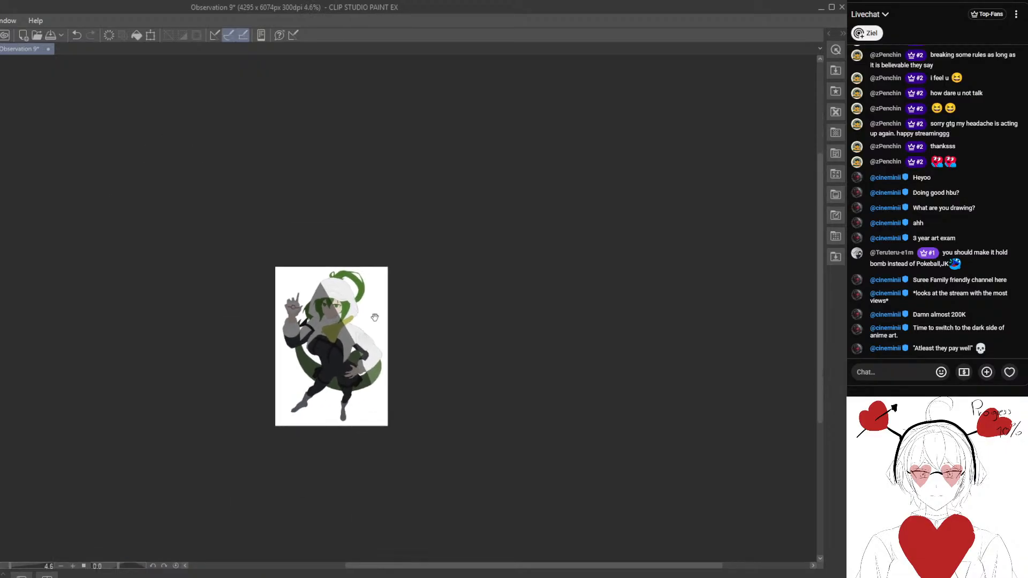
scroll(378, 310, up, 2)
scroll(337, 347, up, 5)
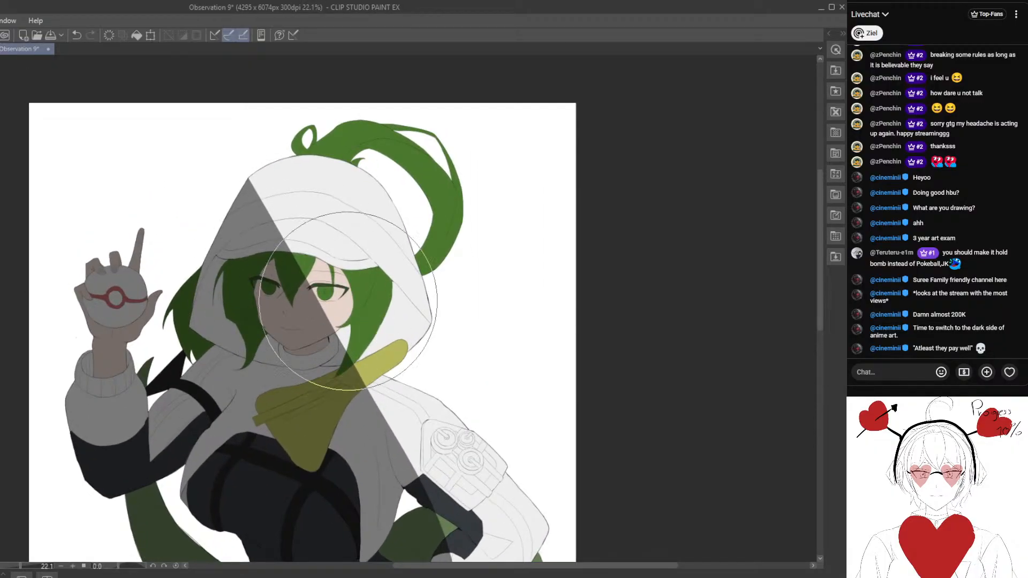
scroll(352, 210, down, 3)
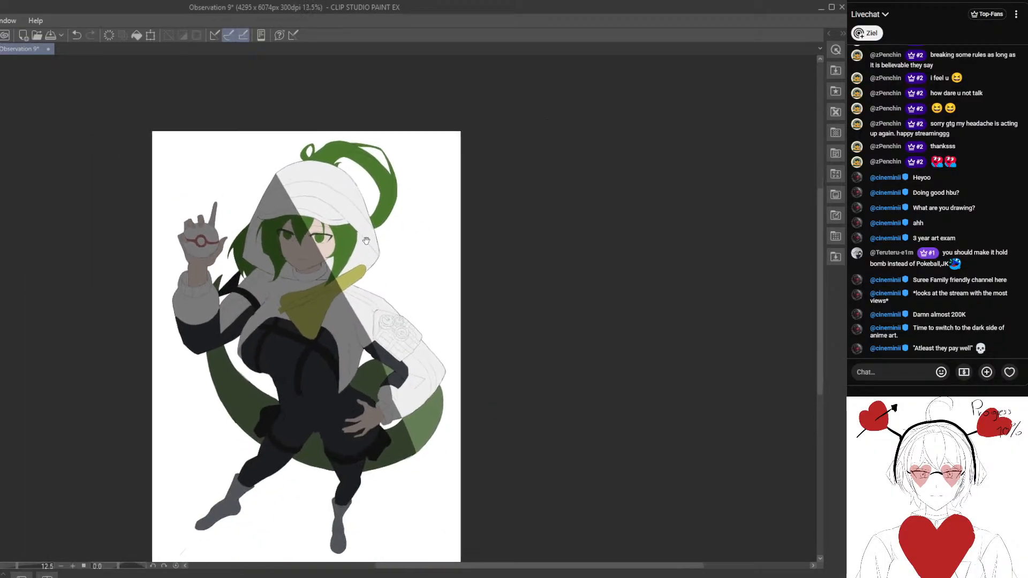
scroll(323, 219, up, 2)
scroll(323, 219, up, 4)
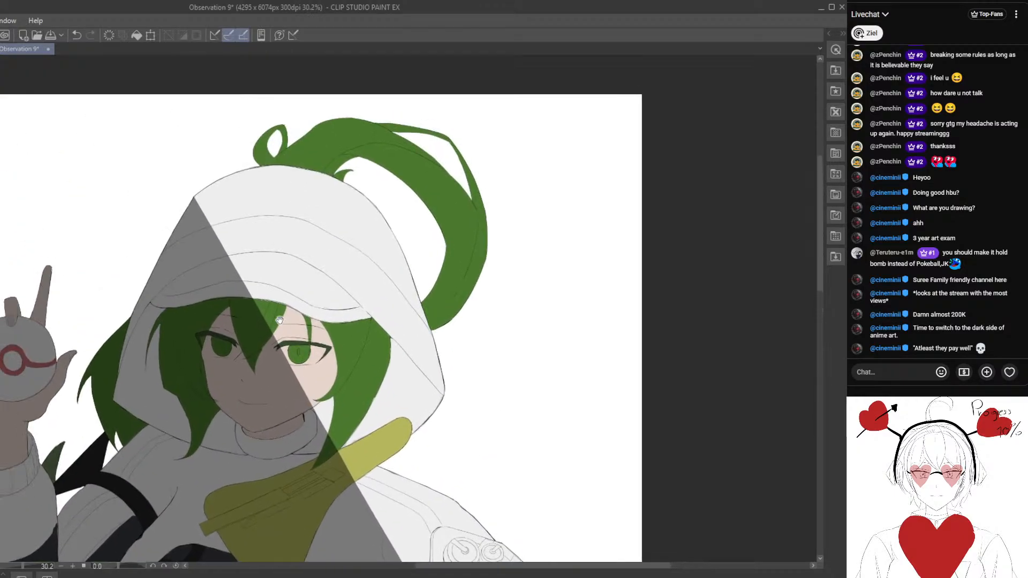
- Bend the diagonal shadow edge into a curve across the hood and shade a narrow band under the hood's brim
drag(279, 320, 331, 320)
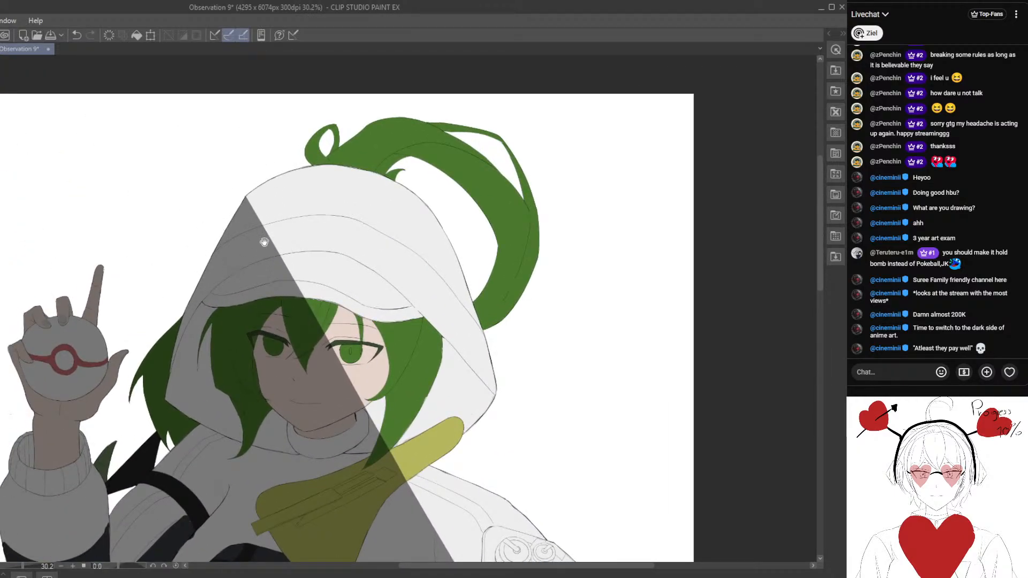
drag(264, 242, 222, 174)
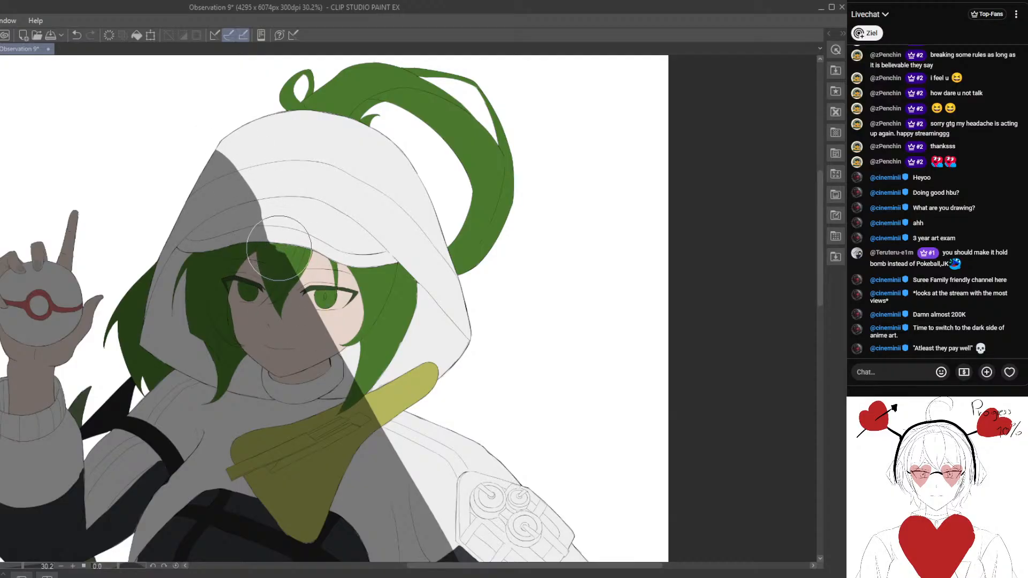
mouse_move(266, 271)
mouse_down()
mouse_move(287, 181)
mouse_move(304, 231)
mouse_move(310, 216)
mouse_move(288, 269)
mouse_move(315, 210)
mouse_move(287, 214)
mouse_move(411, 233)
mouse_up()
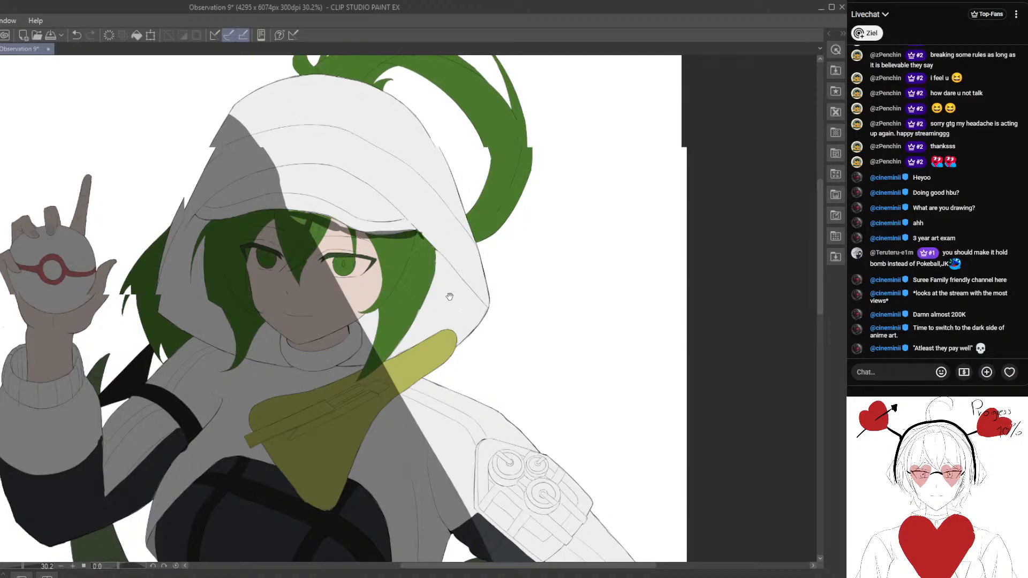
- Shade the inside of the hood beside the hair on the lit side and clear the overlap from the yellow scarf
mouse_move(450, 294)
mouse_down()
mouse_move(391, 302)
mouse_move(396, 281)
mouse_move(369, 244)
mouse_move(405, 291)
mouse_move(362, 298)
mouse_move(381, 284)
mouse_up()
mouse_move(322, 335)
mouse_down()
mouse_move(352, 307)
mouse_move(380, 312)
mouse_move(403, 295)
mouse_move(372, 248)
mouse_up()
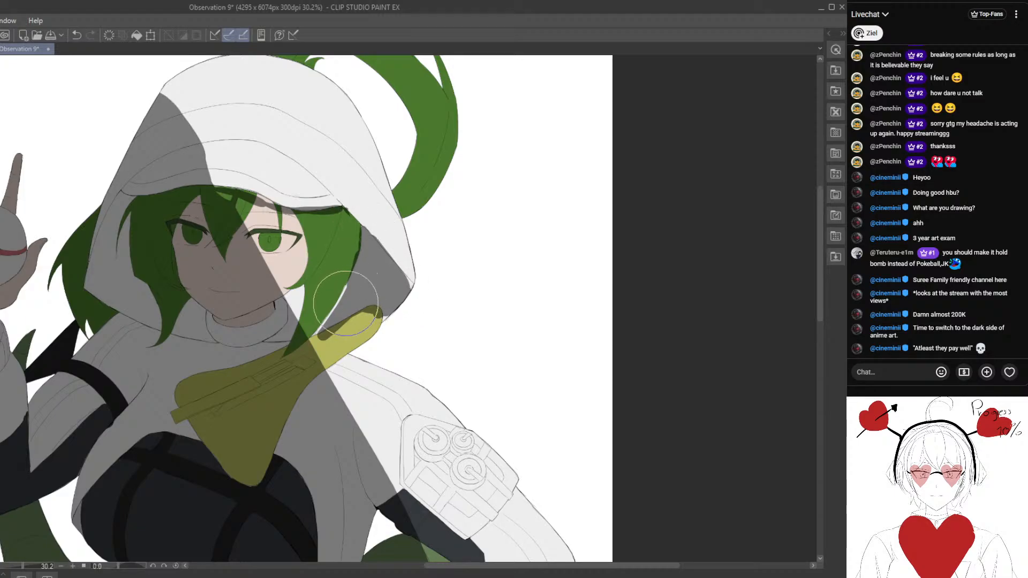
mouse_move(346, 303)
mouse_down()
mouse_move(327, 326)
mouse_move(377, 308)
mouse_up()
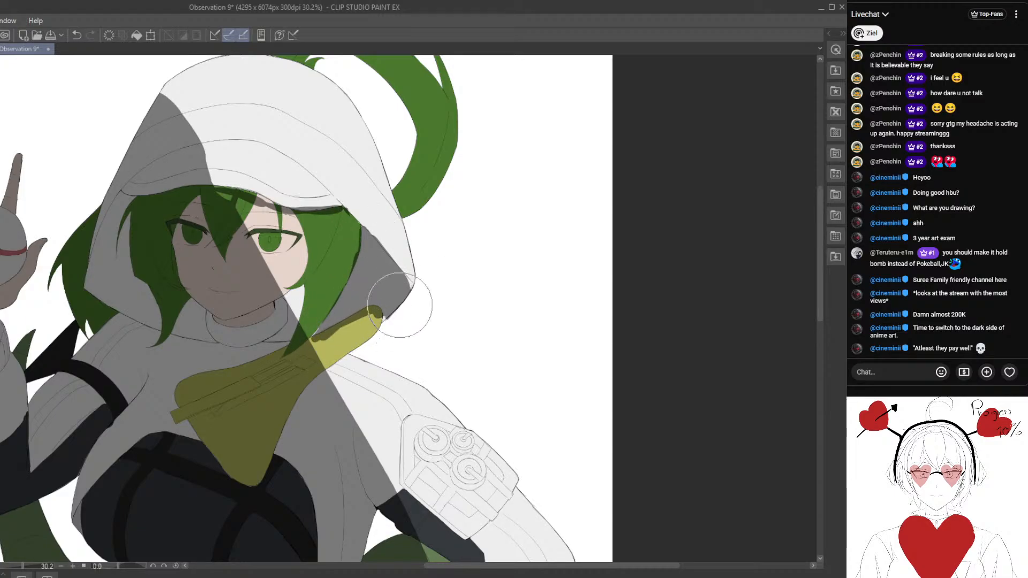
scroll(399, 305, down, 4)
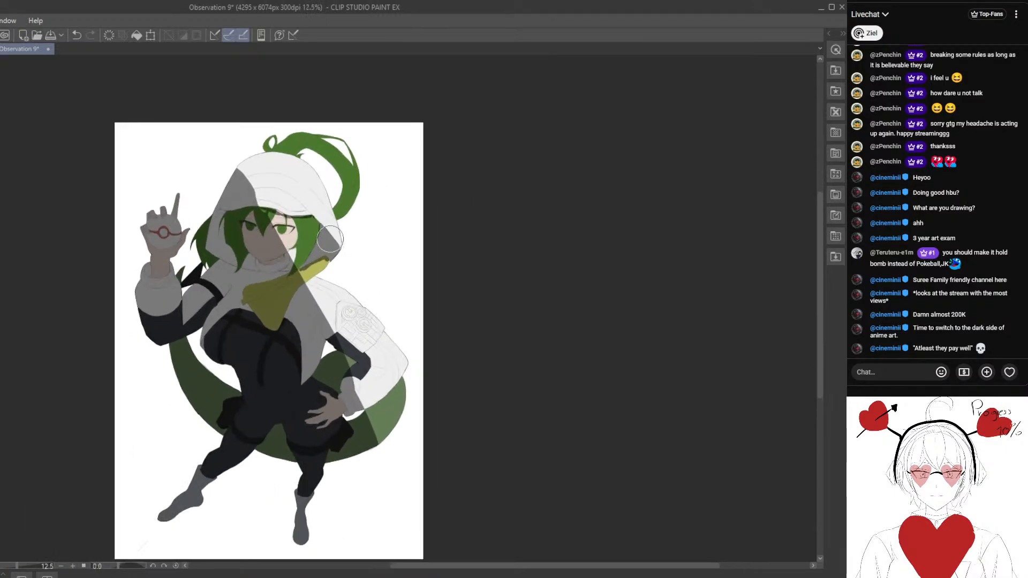
scroll(330, 239, up, 5)
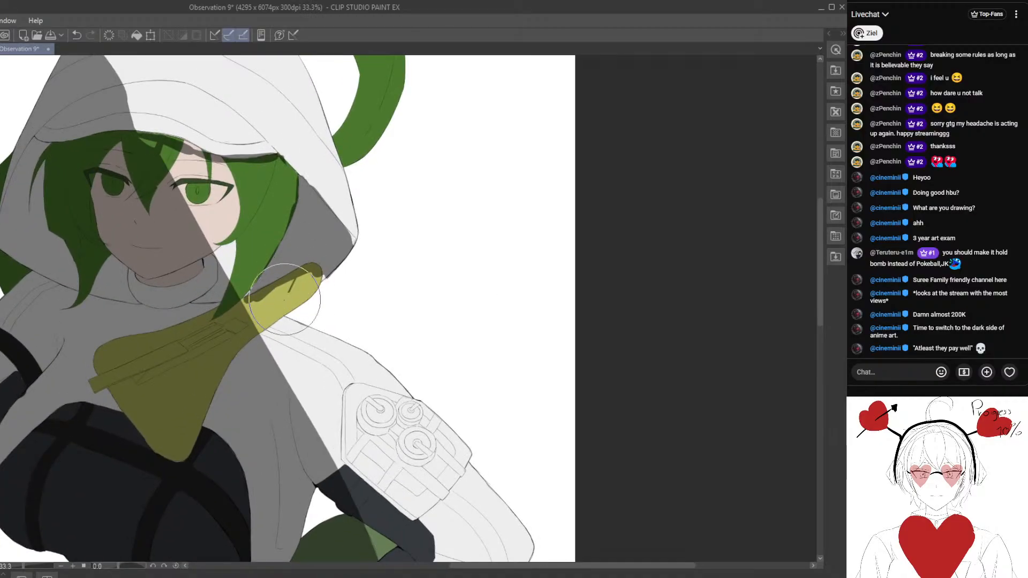
drag(282, 299, 270, 297)
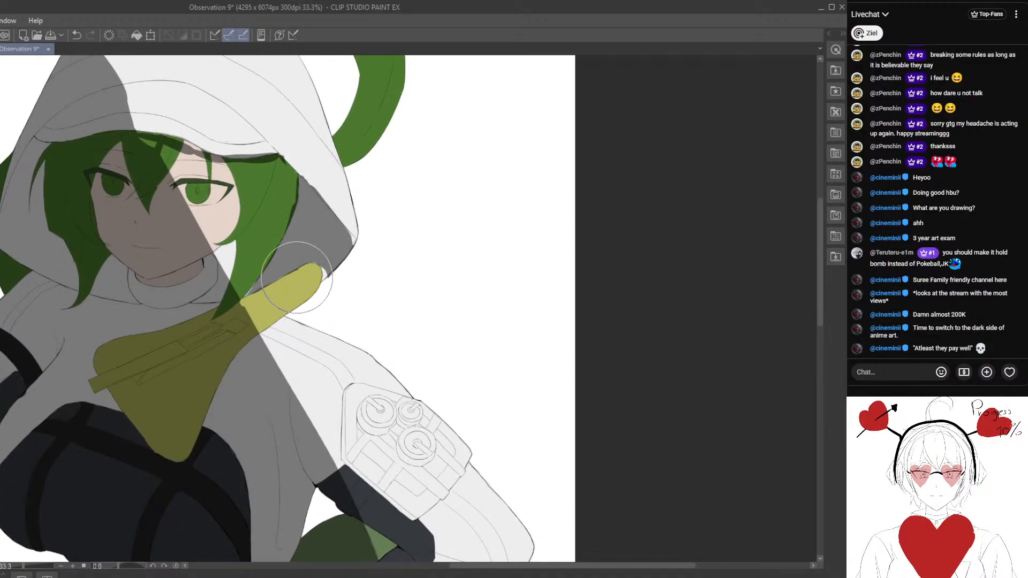
- Clean up the inner-hood shadow along the hood's rim, the lit side's hair lock and the scarf tip
scroll(297, 281, down, 6)
scroll(301, 299, up, 2)
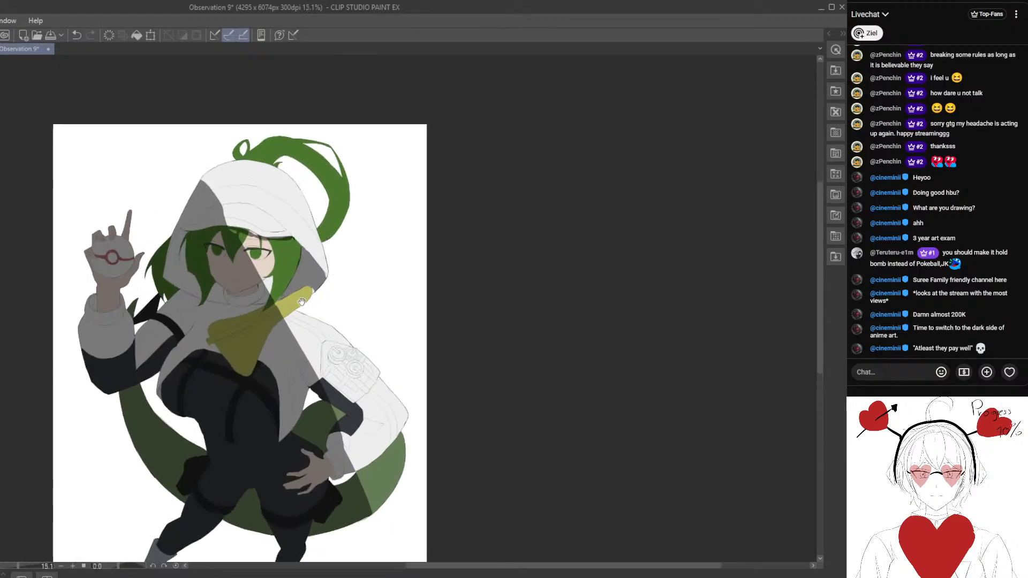
scroll(301, 302, up, 4)
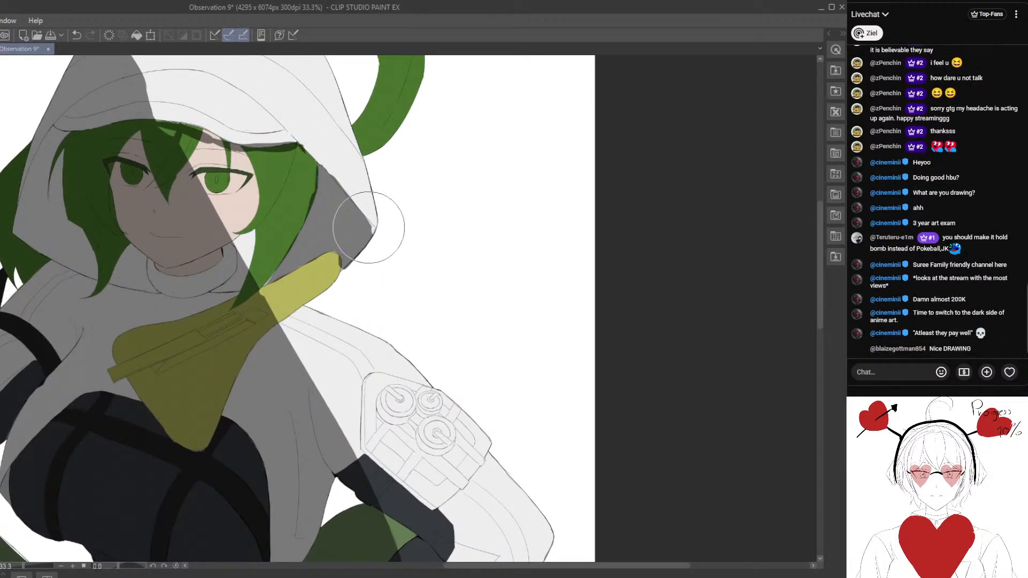
drag(354, 244, 308, 284)
scroll(327, 312, up, 1)
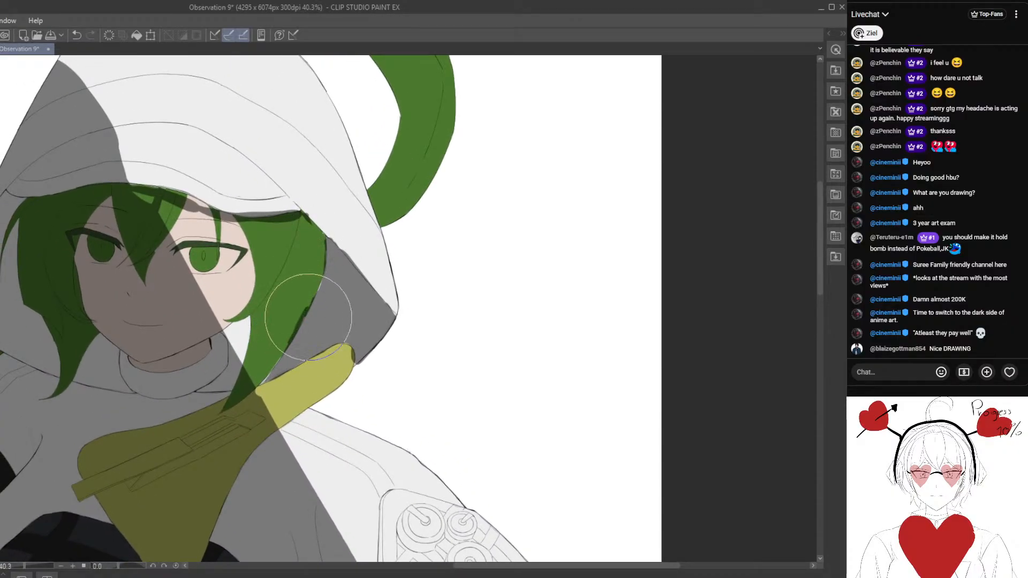
scroll(294, 356, down, 6)
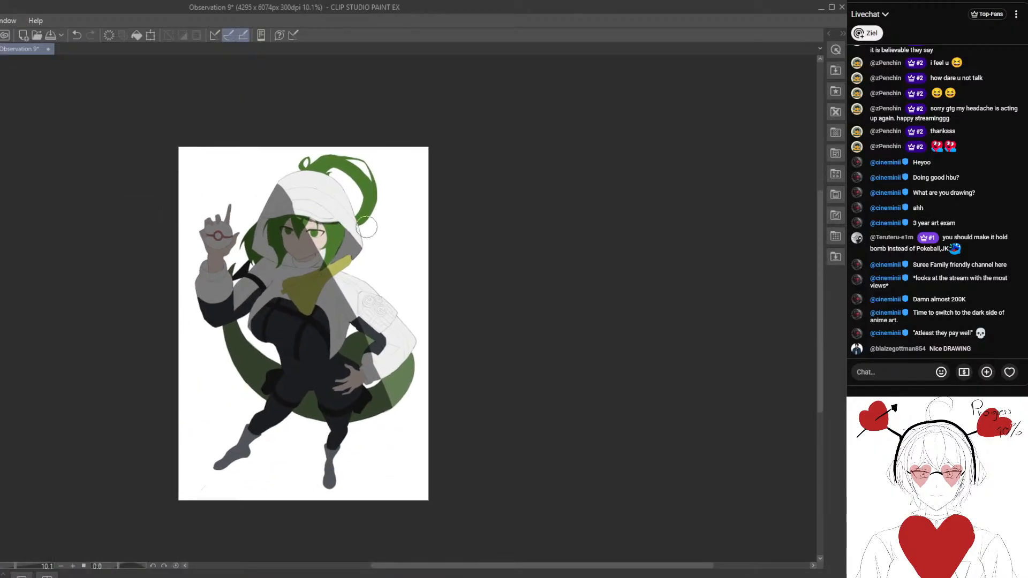
scroll(330, 266, up, 1)
scroll(330, 266, up, 6)
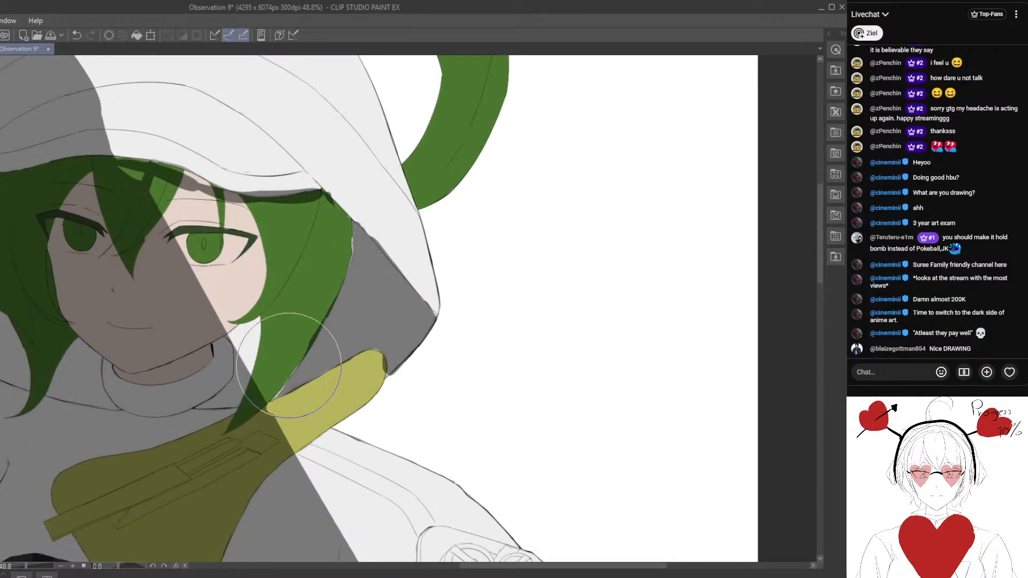
- Paint a thin strand shadow on the lit side's hair lock and shade the inner side of the ponytail loop
scroll(298, 352, down, 3)
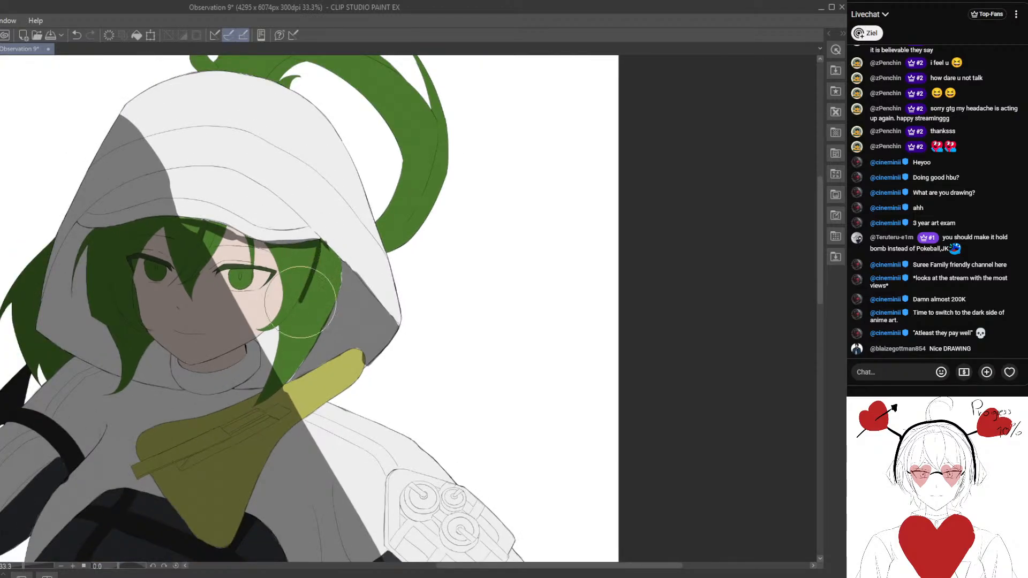
scroll(341, 267, down, 4)
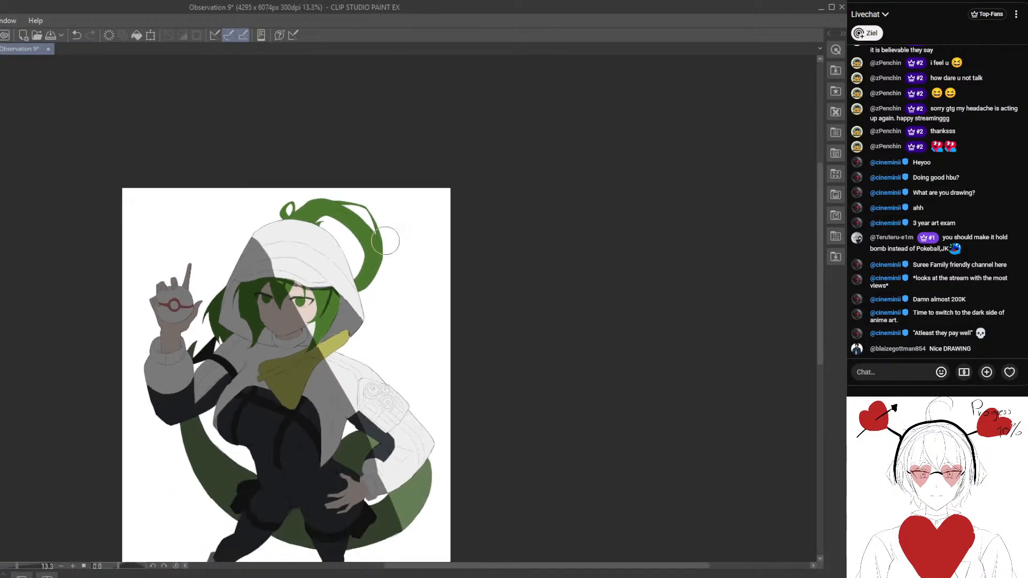
scroll(320, 269, up, 2)
scroll(320, 270, up, 3)
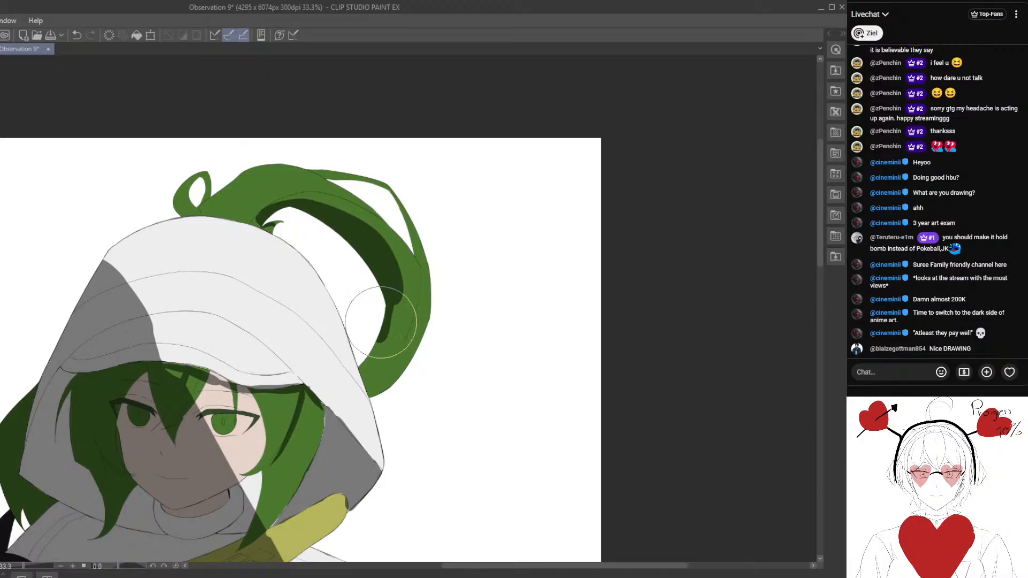
mouse_move(381, 322)
mouse_down()
mouse_move(365, 363)
mouse_move(387, 346)
mouse_move(407, 286)
mouse_up()
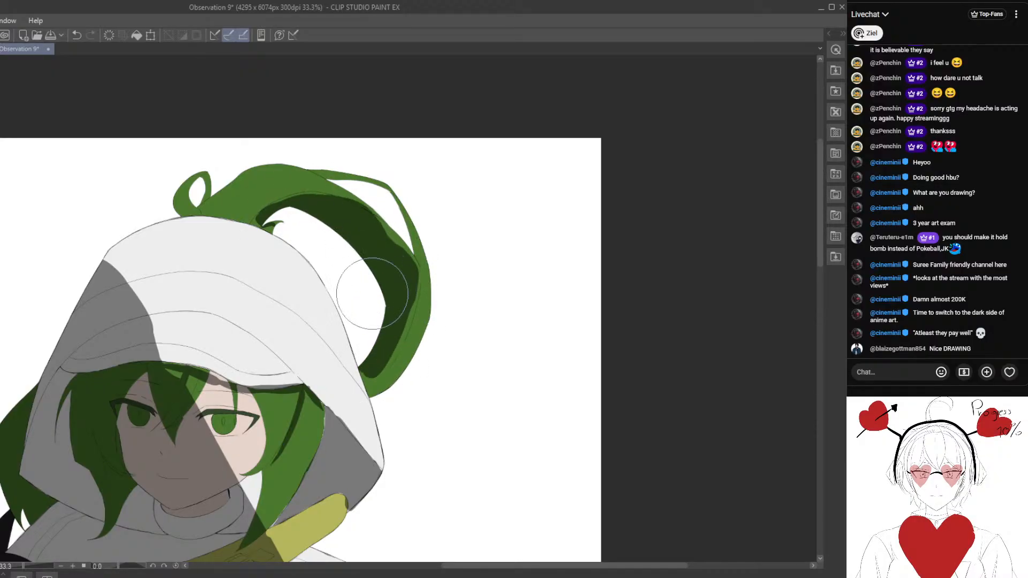
- Smooth the ponytail shadow's edge and widen it down to where the ponytail meets the hood
scroll(372, 293, down, 10)
scroll(373, 254, up, 4)
drag(366, 324, 364, 287)
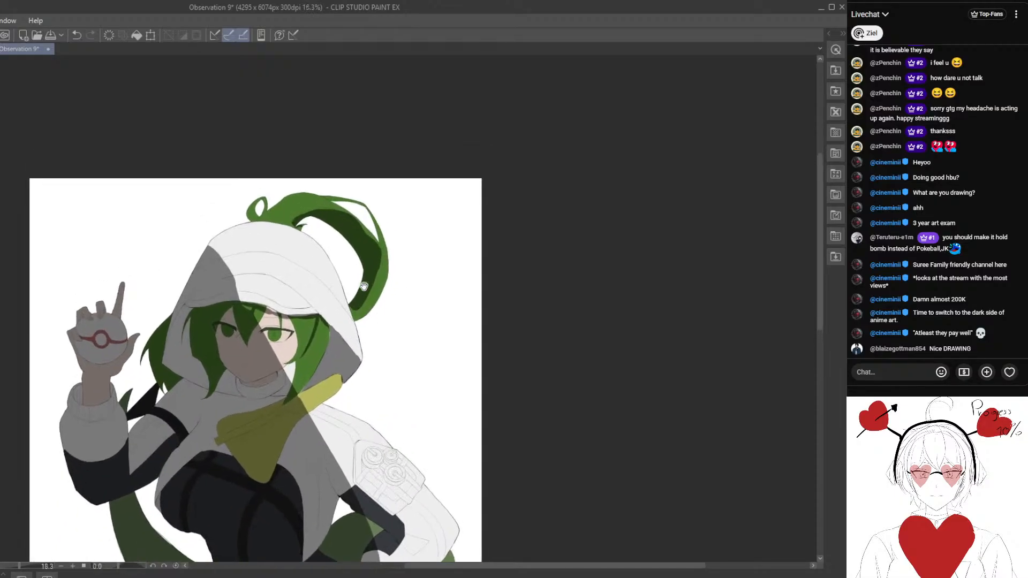
scroll(364, 287, up, 3)
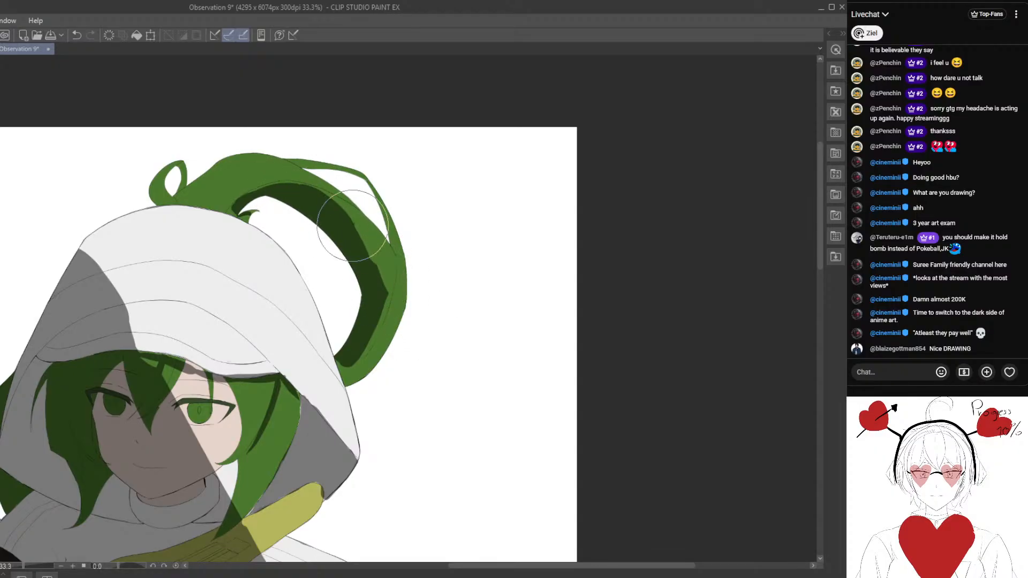
mouse_move(372, 301)
mouse_down()
mouse_move(374, 332)
mouse_move(385, 302)
mouse_move(369, 349)
mouse_move(386, 300)
mouse_move(371, 343)
mouse_move(338, 364)
mouse_move(377, 368)
mouse_move(382, 336)
mouse_move(347, 361)
mouse_up()
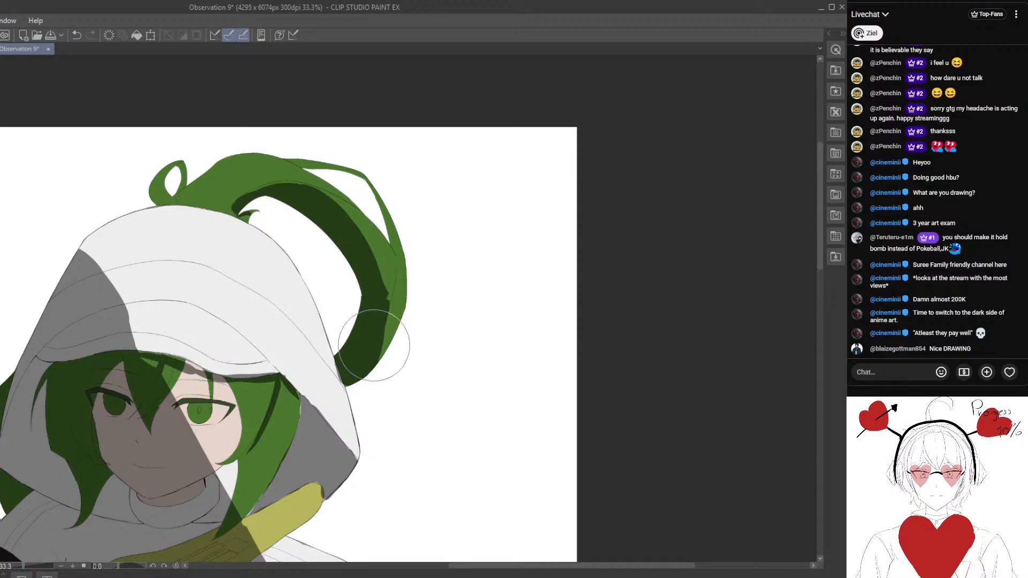
- Shade the white patch of collar and hood lining between the chin and the lit side's hair lock
scroll(373, 399, down, 4)
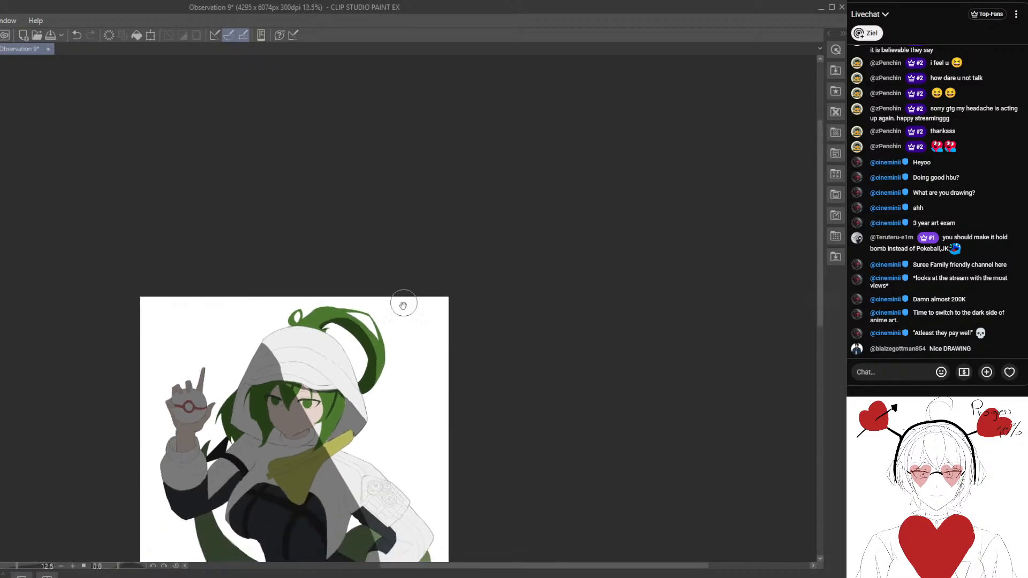
drag(403, 305, 405, 153)
scroll(322, 298, up, 3)
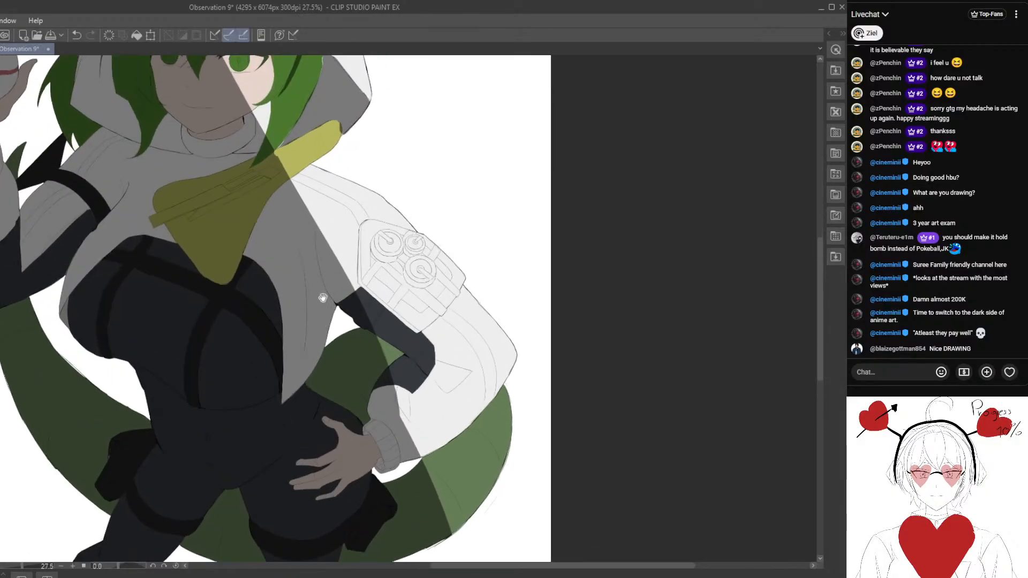
drag(322, 298, 318, 333)
scroll(305, 257, up, 1)
drag(262, 246, 262, 289)
scroll(255, 259, up, 1)
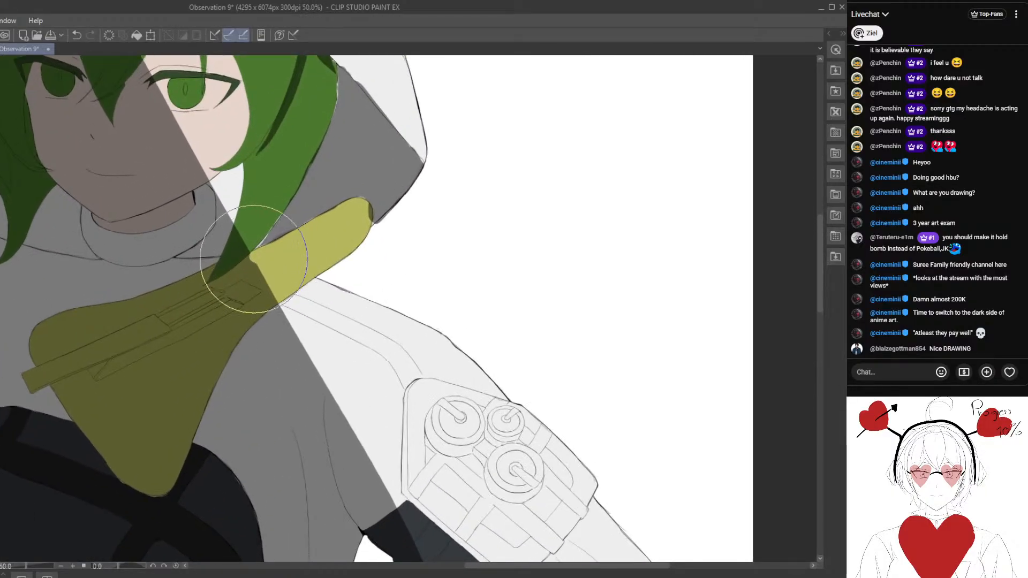
scroll(246, 264, up, 2)
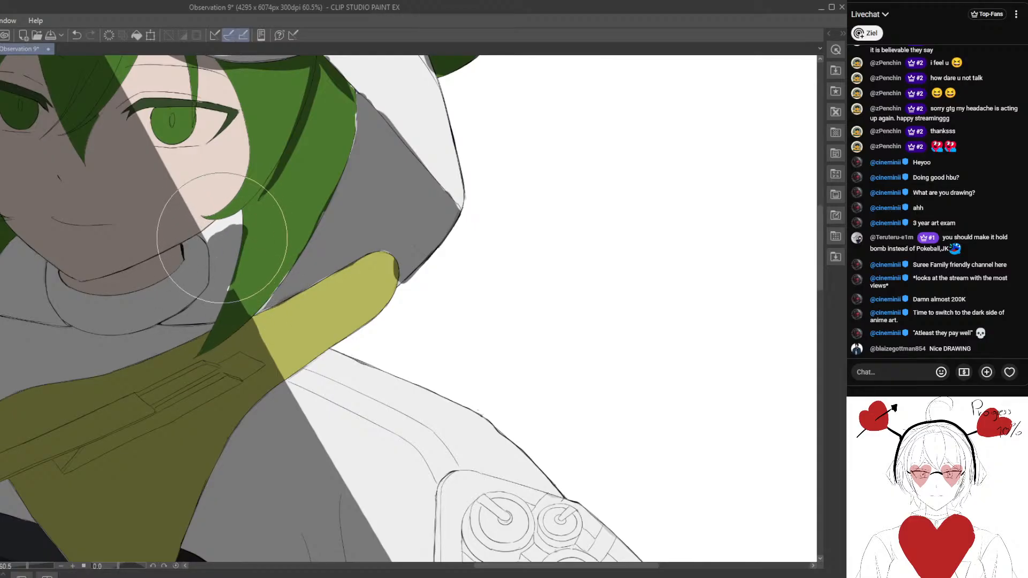
scroll(198, 238, down, 8)
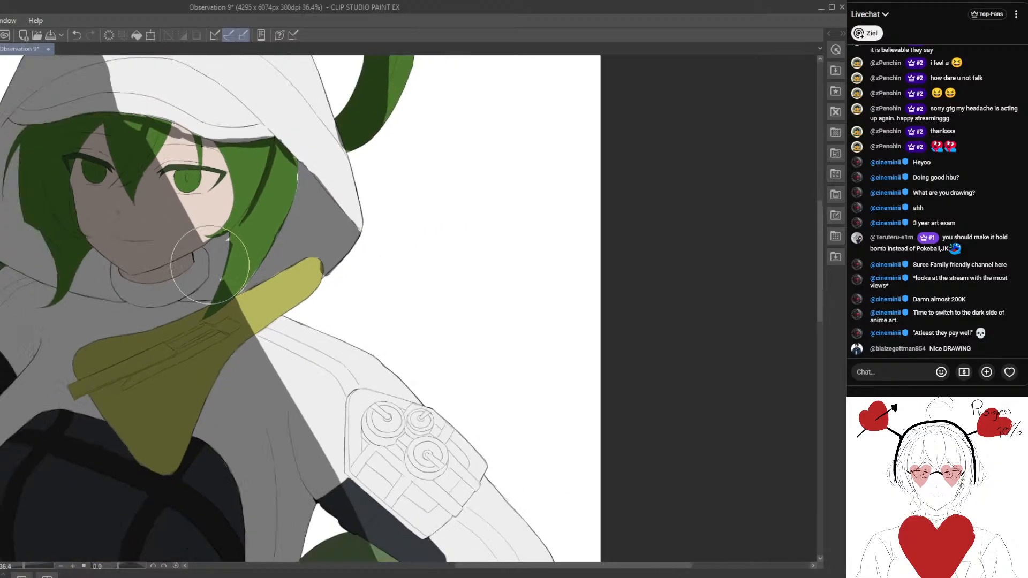
scroll(281, 250, up, 5)
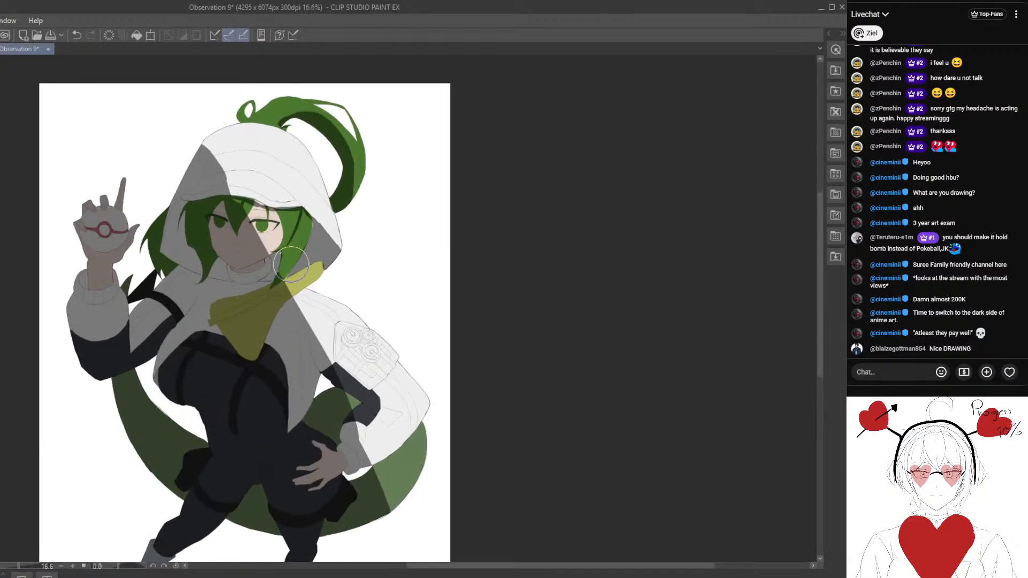
- Reshape the shadow edge on the lower cheek so it curves down to the jaw
drag(208, 220, 225, 275)
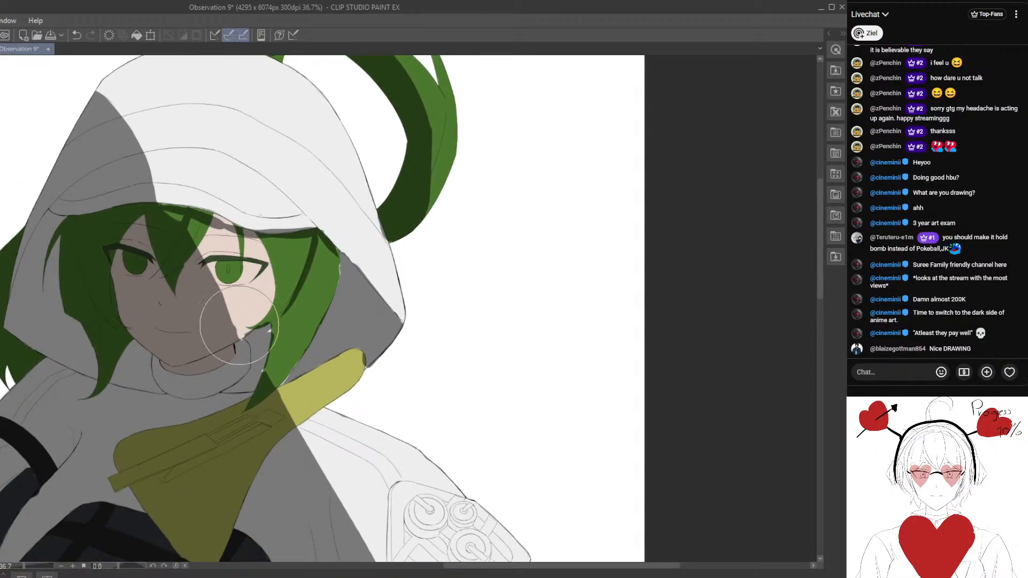
scroll(233, 380, down, 5)
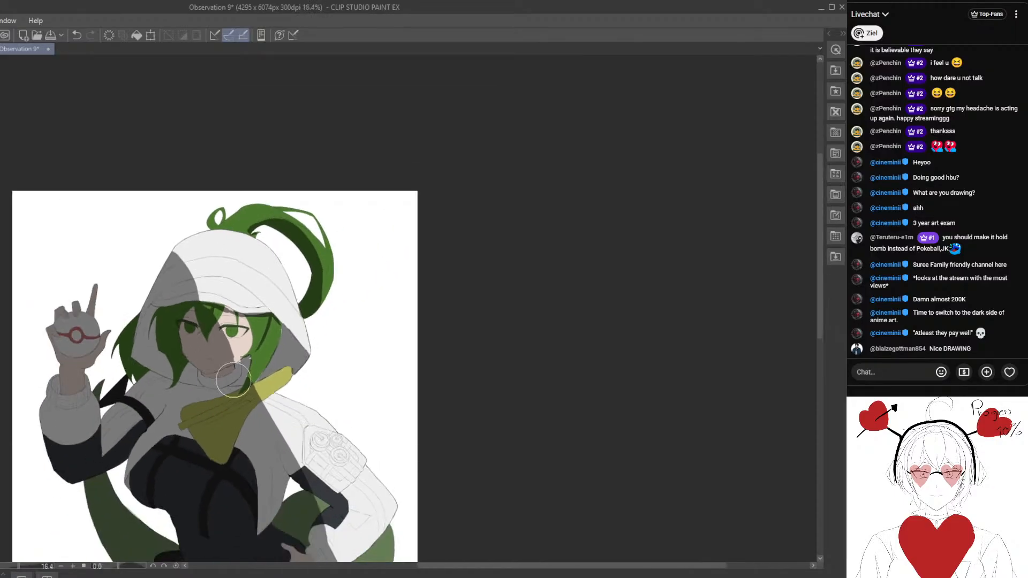
scroll(267, 387, up, 3)
scroll(267, 388, up, 2)
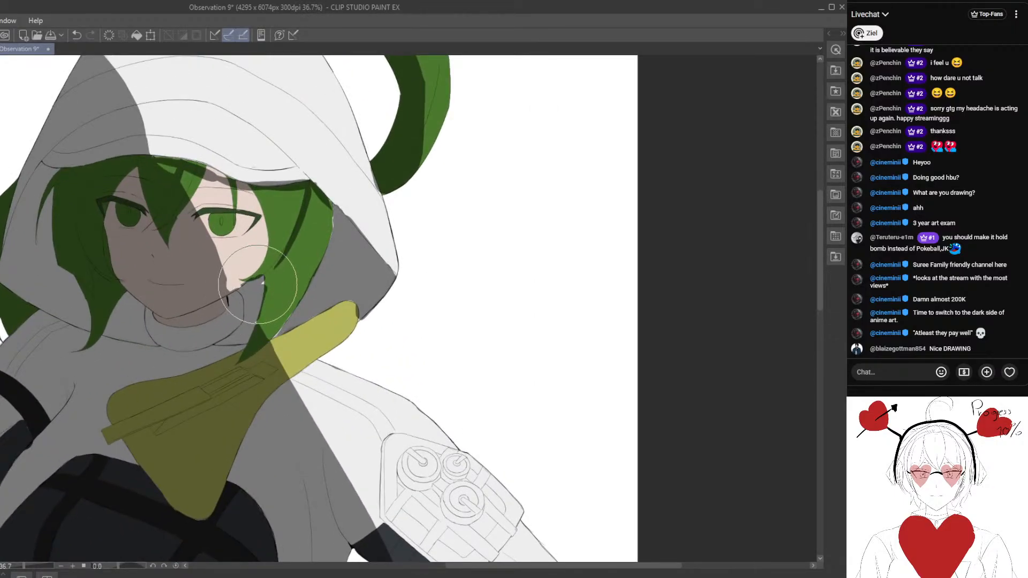
- Clear the shadow spill along the inner edge and lower part of the hair lock beside the collar
scroll(248, 326, down, 6)
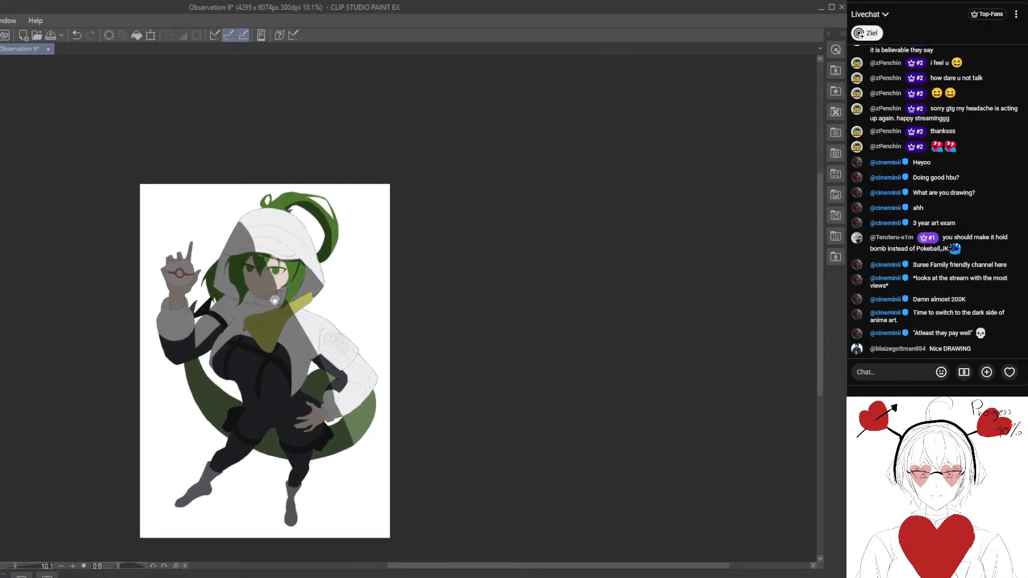
scroll(276, 293, up, 3)
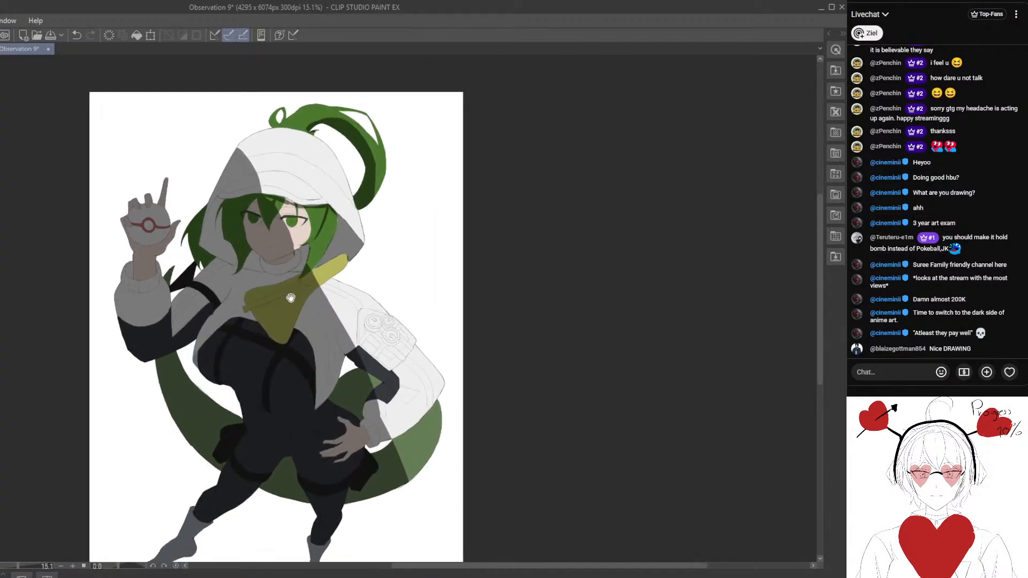
scroll(299, 273, up, 4)
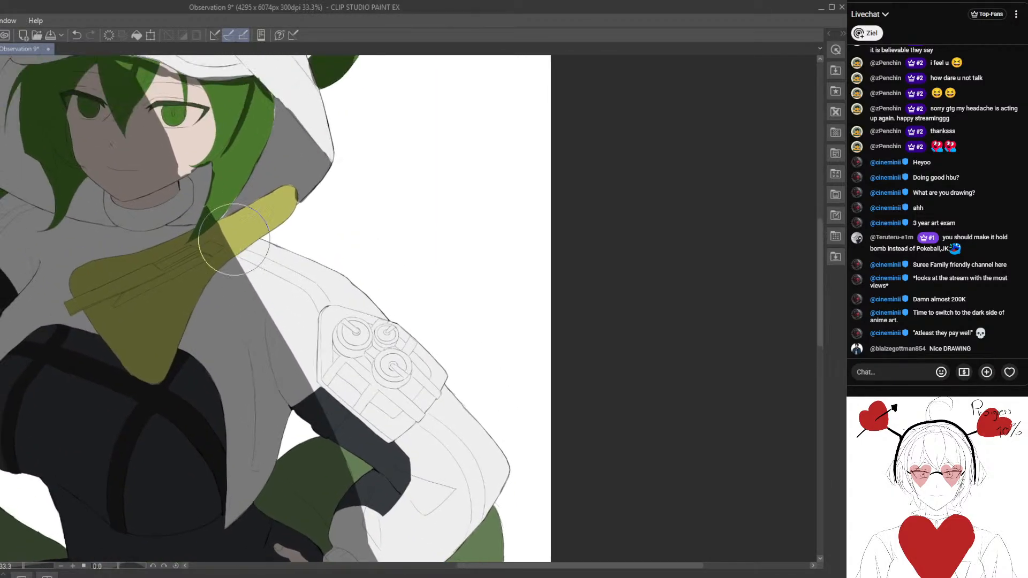
scroll(201, 225, up, 2)
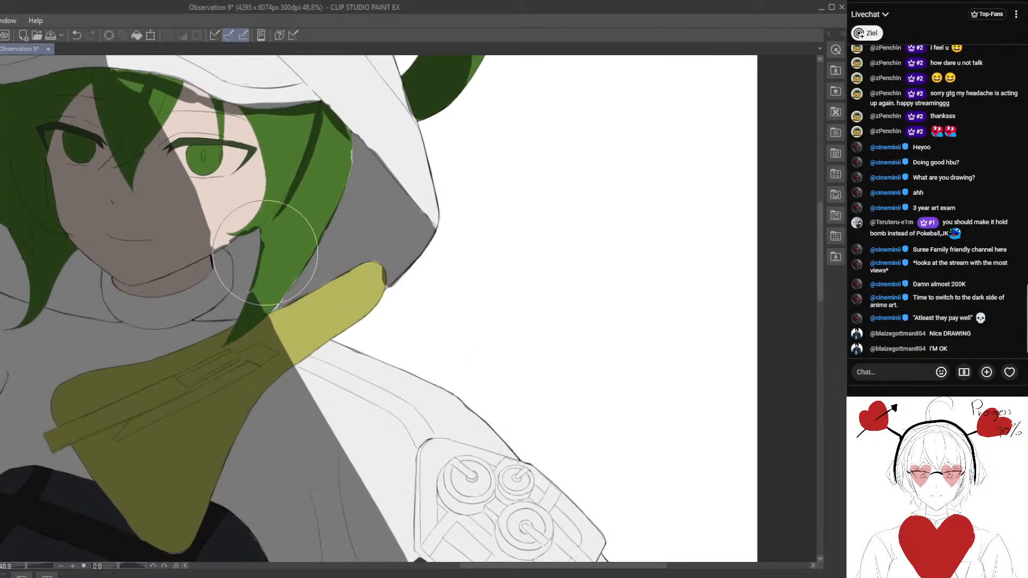
scroll(288, 288, up, 1)
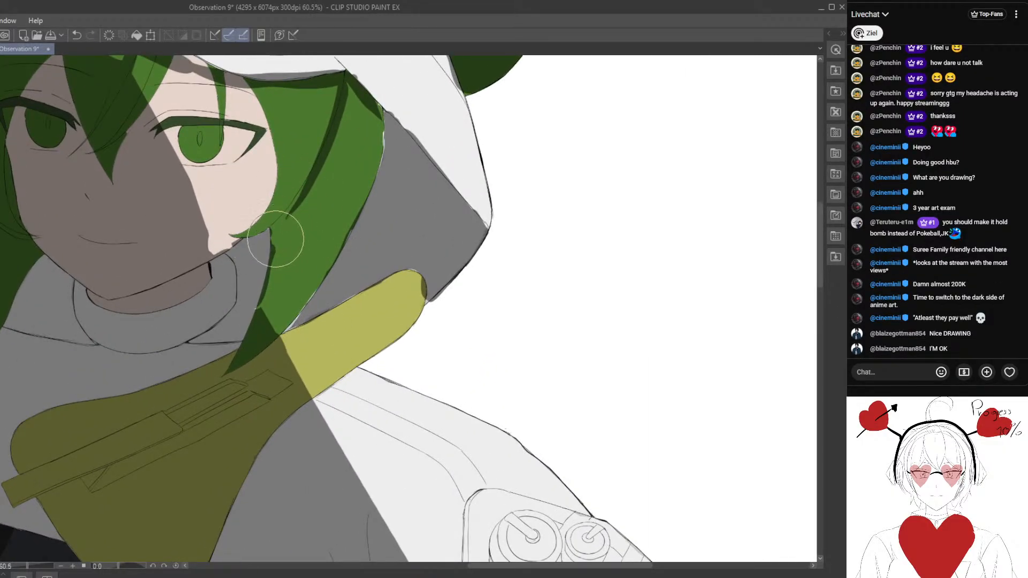
scroll(288, 300, down, 4)
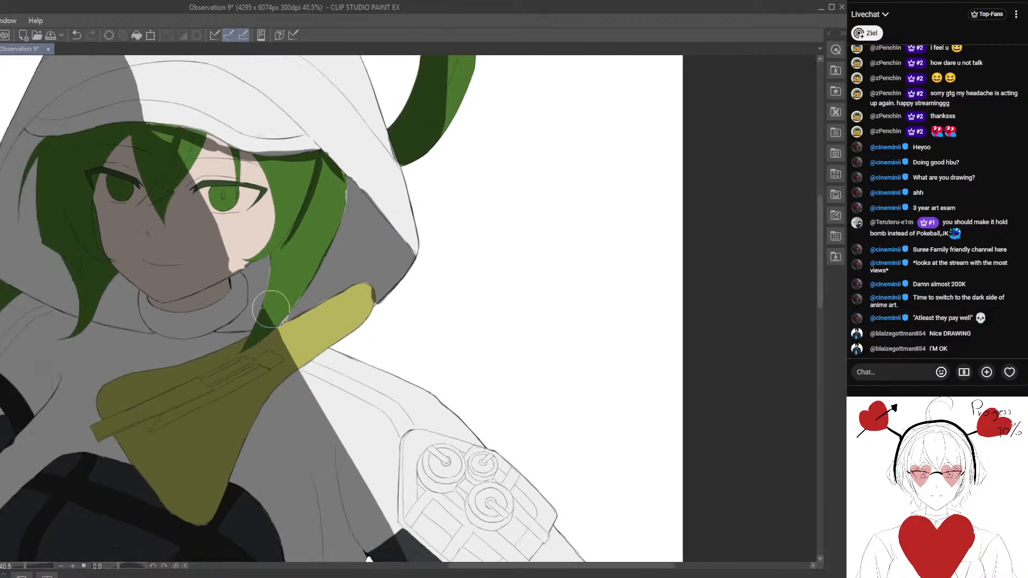
- Remove the form shadow from the hood lining beside the lit side's hair lock
scroll(271, 319, up, 3)
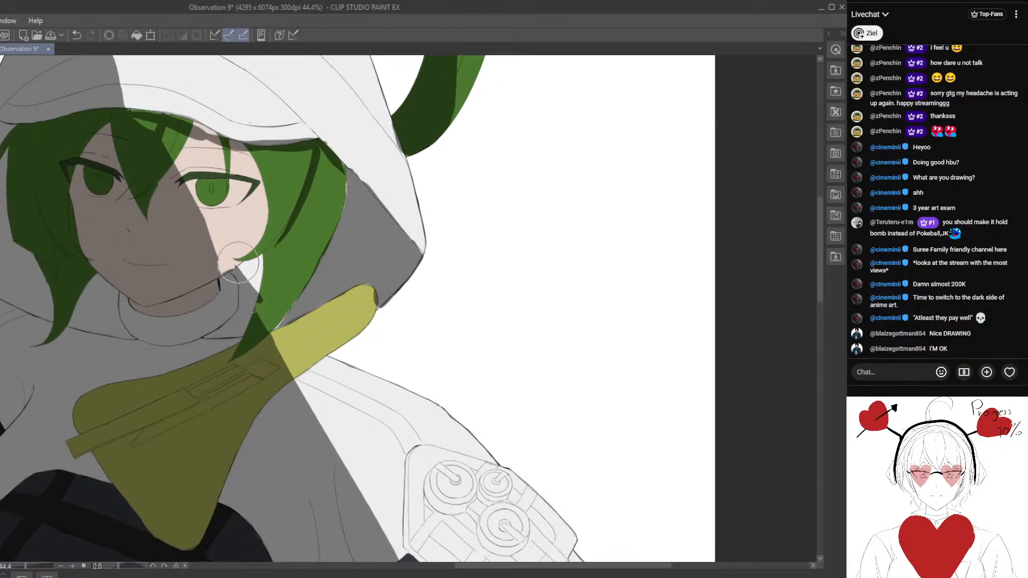
scroll(262, 314, down, 4)
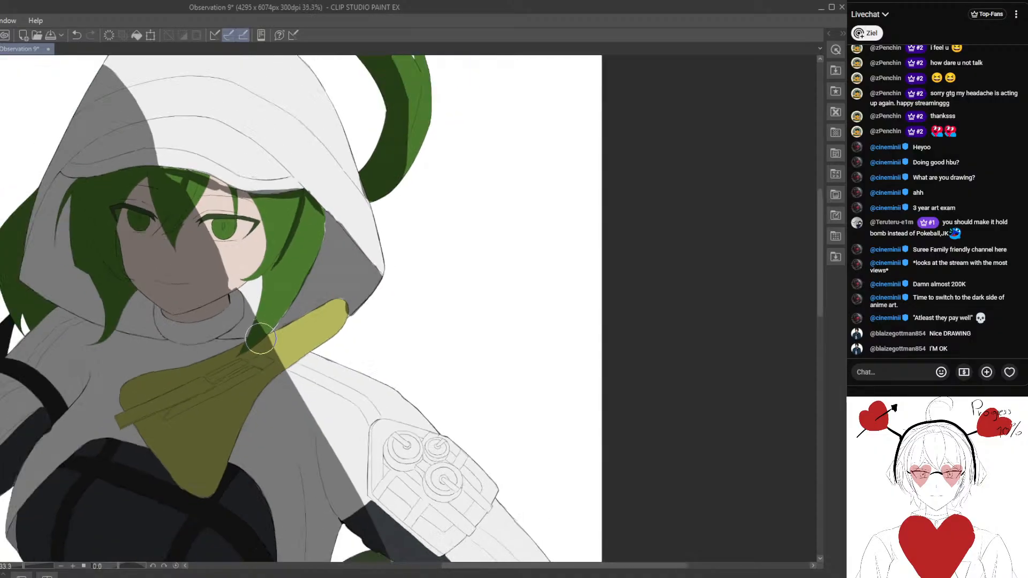
scroll(278, 321, up, 1)
scroll(295, 332, down, 1)
scroll(295, 332, down, 2)
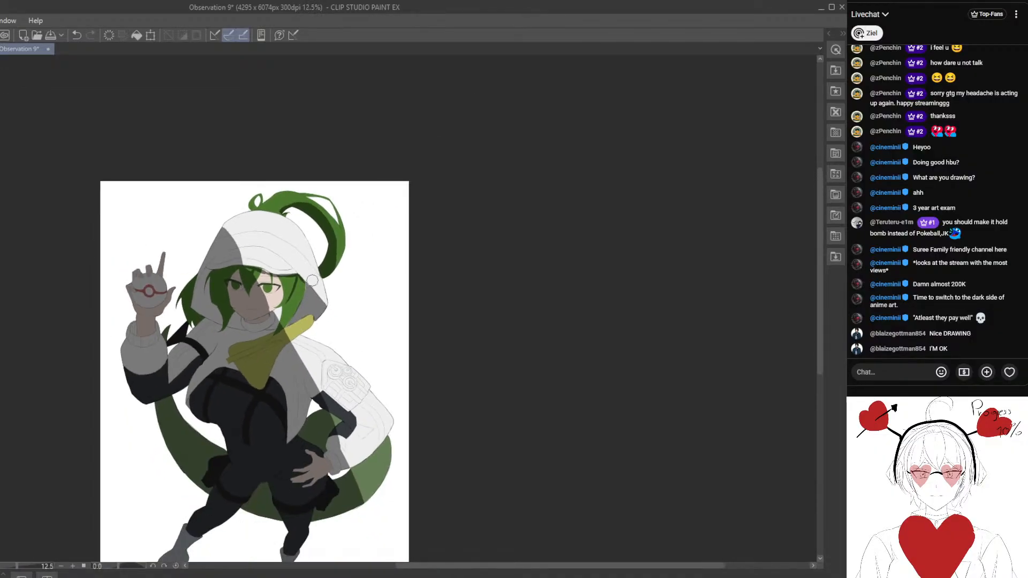
scroll(279, 324, up, 3)
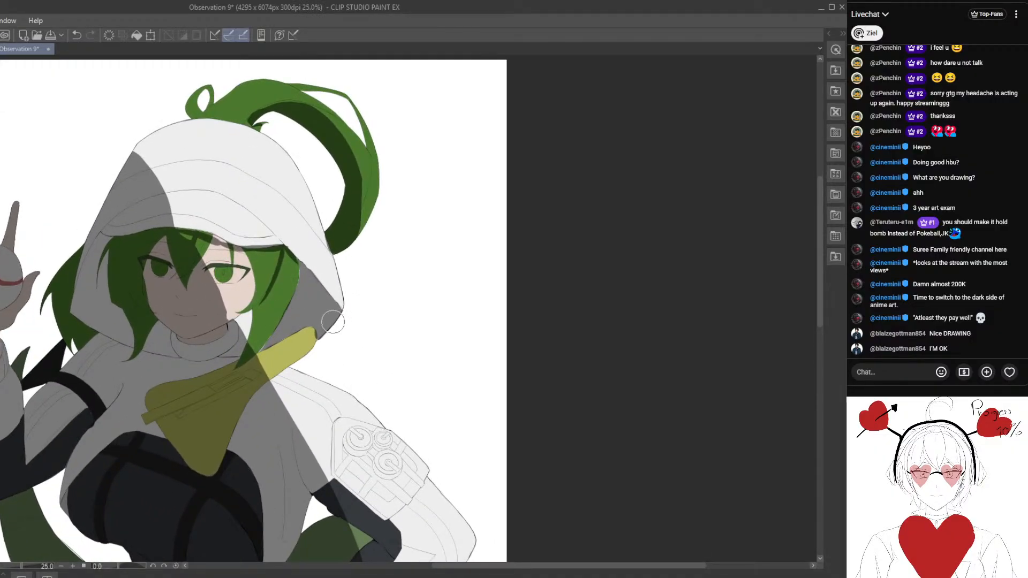
mouse_move(308, 343)
mouse_down()
mouse_move(321, 285)
mouse_move(290, 315)
mouse_up()
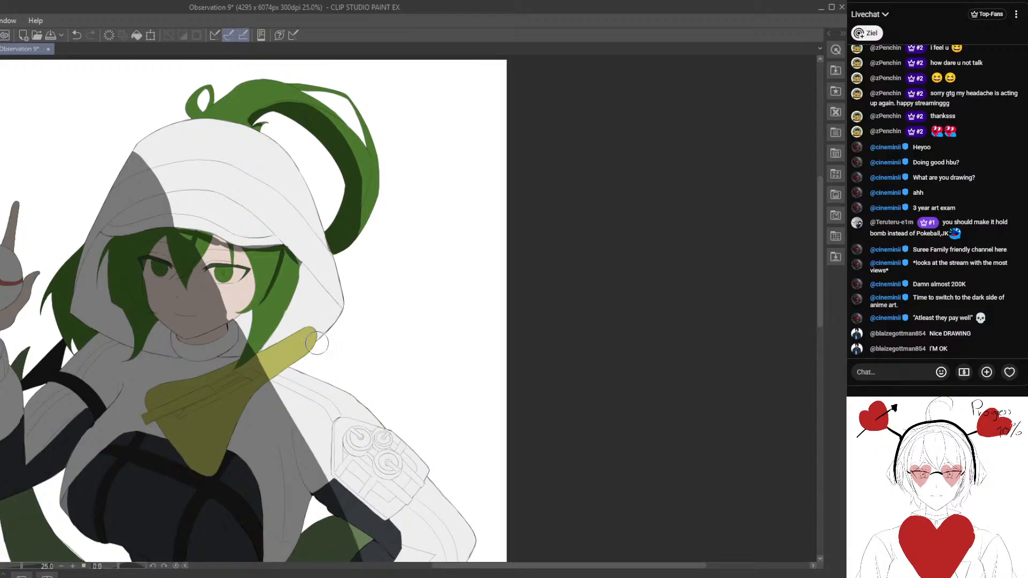
- Clear the diagonal cast shadow and all form shadows from the whole character, back to the flat colours
scroll(304, 297, down, 5)
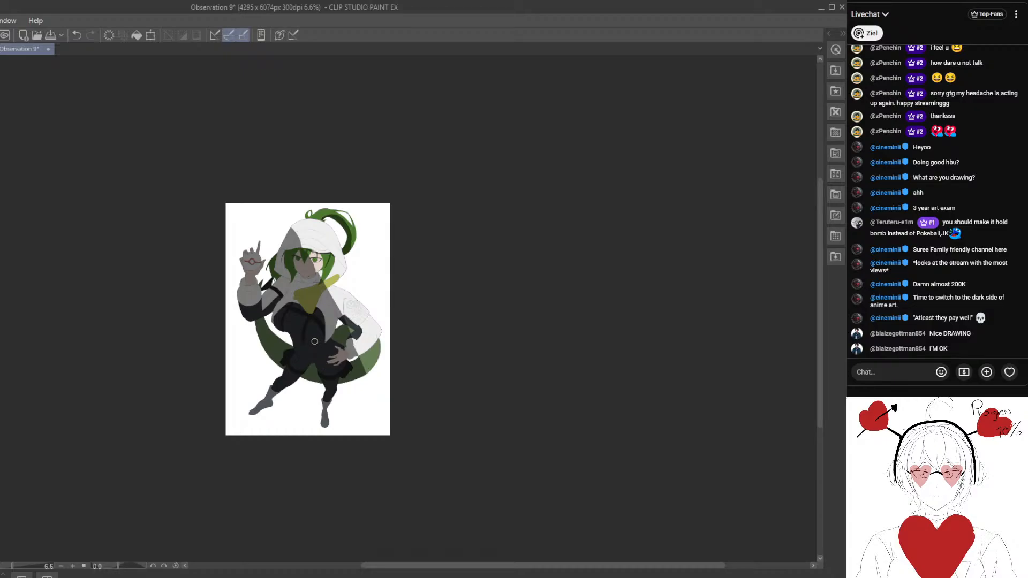
scroll(314, 341, up, 3)
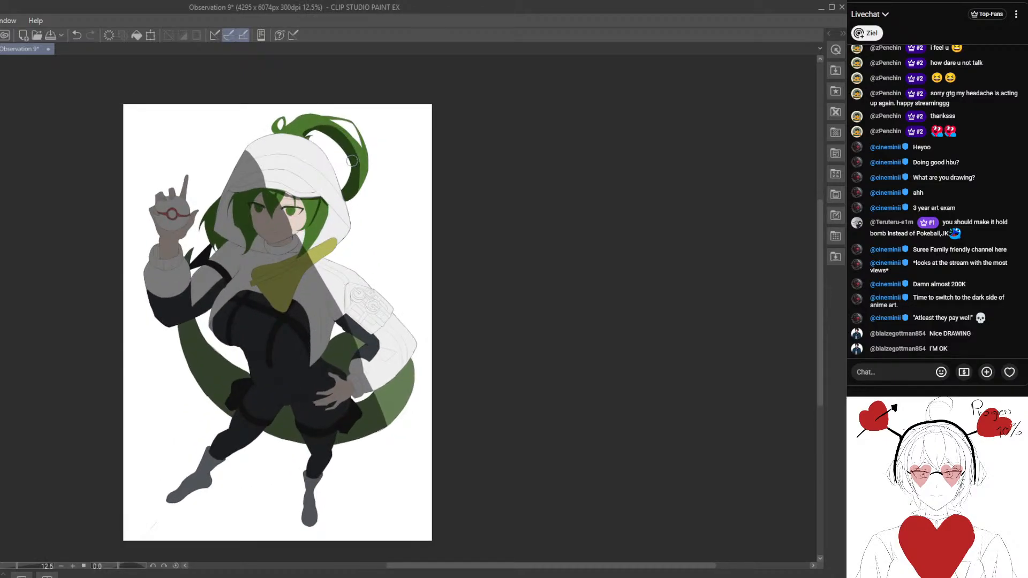
scroll(350, 266, up, 1)
scroll(324, 319, down, 2)
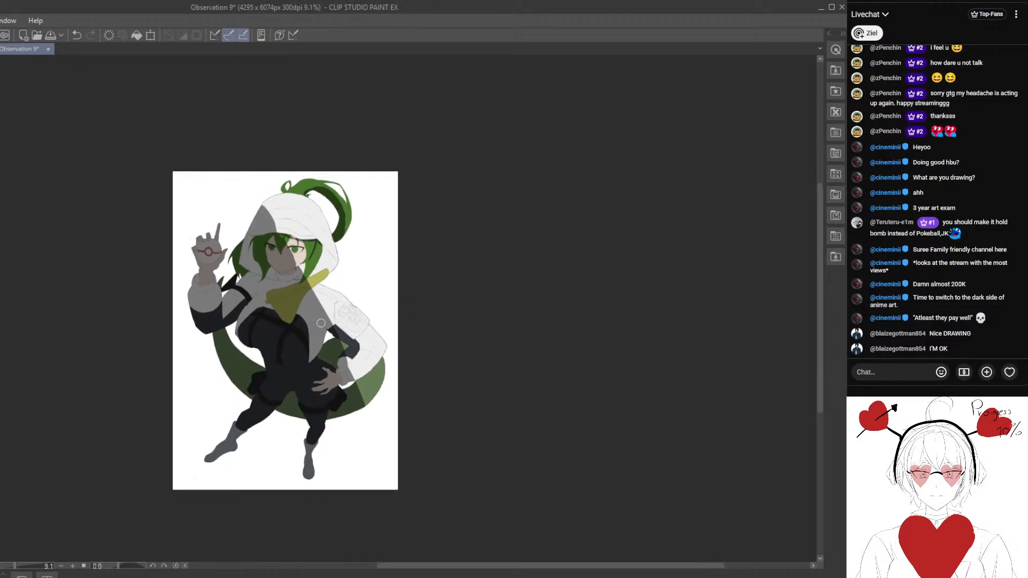
scroll(320, 323, down, 1)
mouse_move(362, 347)
mouse_down()
mouse_move(329, 236)
mouse_move(305, 323)
mouse_up()
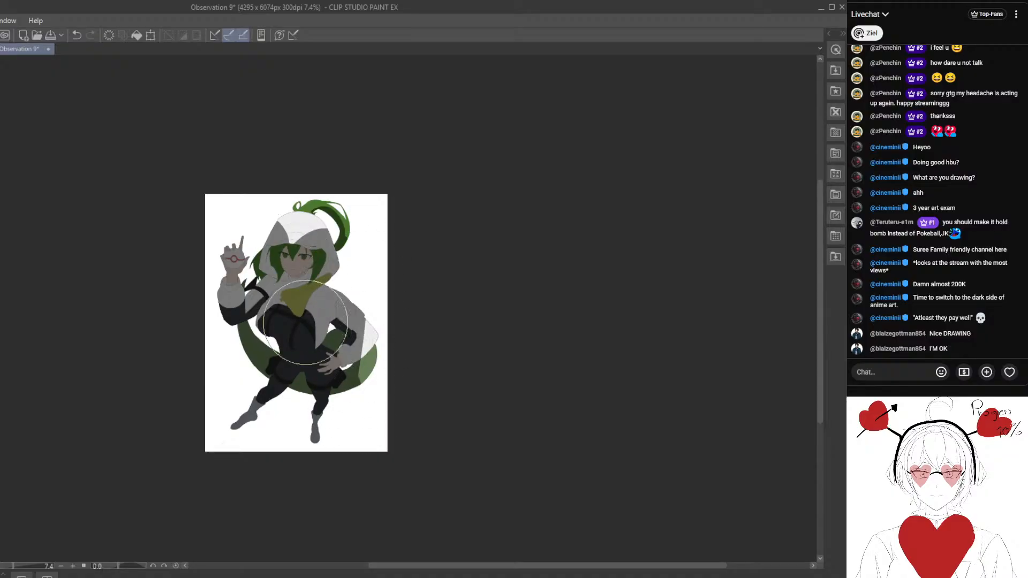
mouse_move(274, 281)
mouse_down()
mouse_move(327, 338)
mouse_move(294, 370)
mouse_move(322, 272)
mouse_move(235, 257)
mouse_move(245, 373)
mouse_move(354, 362)
mouse_up()
scroll(333, 235, up, 2)
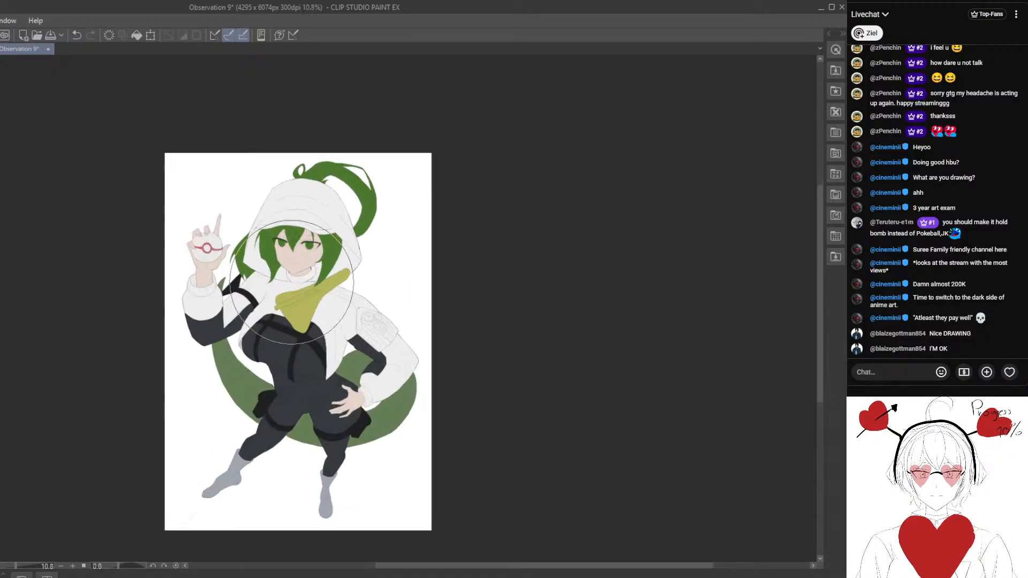
scroll(254, 252, up, 1)
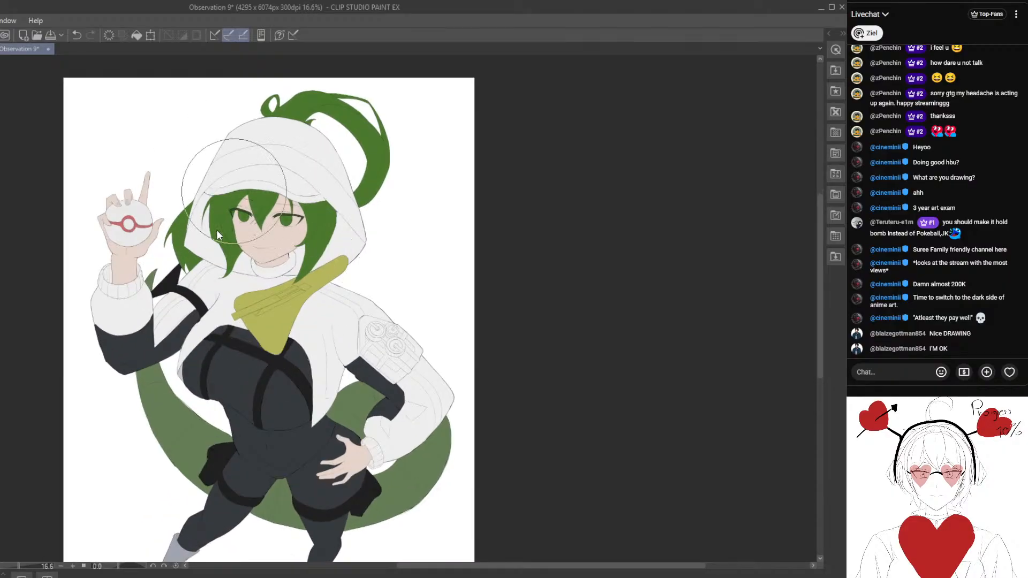
- Block in shadow with a large brush over the hood's crown, both hood sides and the collar around the neck
drag(275, 311, 277, 327)
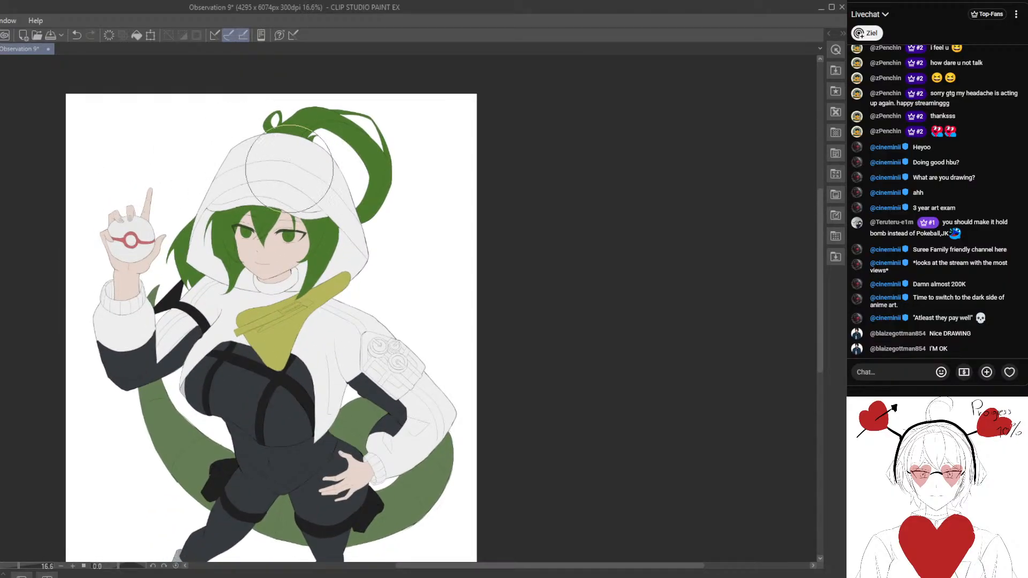
mouse_move(229, 155)
mouse_down()
mouse_move(326, 177)
mouse_move(303, 148)
mouse_move(342, 197)
mouse_move(368, 264)
mouse_move(349, 269)
mouse_move(351, 245)
mouse_move(336, 266)
mouse_up()
mouse_move(202, 220)
mouse_down()
mouse_move(205, 269)
mouse_move(206, 252)
mouse_move(279, 251)
mouse_move(212, 269)
mouse_move(208, 260)
mouse_up()
scroll(207, 252, down, 2)
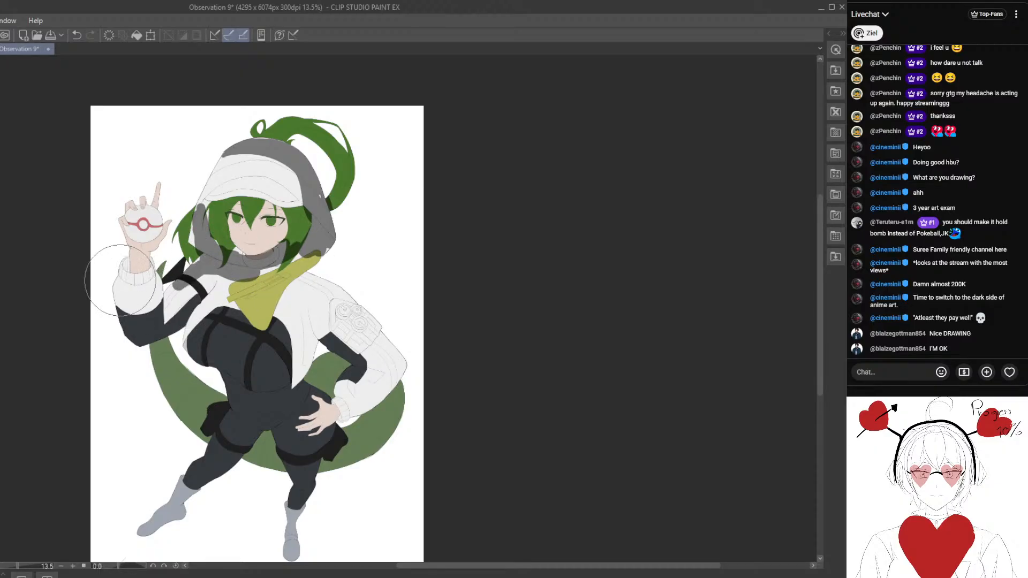
- Shade the raised arm's cuff below the wrist and the outer shoulder of the bent arm down to the patch
mouse_move(127, 281)
mouse_down()
mouse_move(126, 268)
mouse_move(150, 272)
mouse_up()
drag(293, 311, 263, 286)
mouse_move(269, 246)
mouse_down()
mouse_move(315, 270)
mouse_move(349, 302)
mouse_up()
- Shade the lower body from the waist down, covering the hips, legs, fingers on the hip and the tail
drag(311, 149, 359, 108)
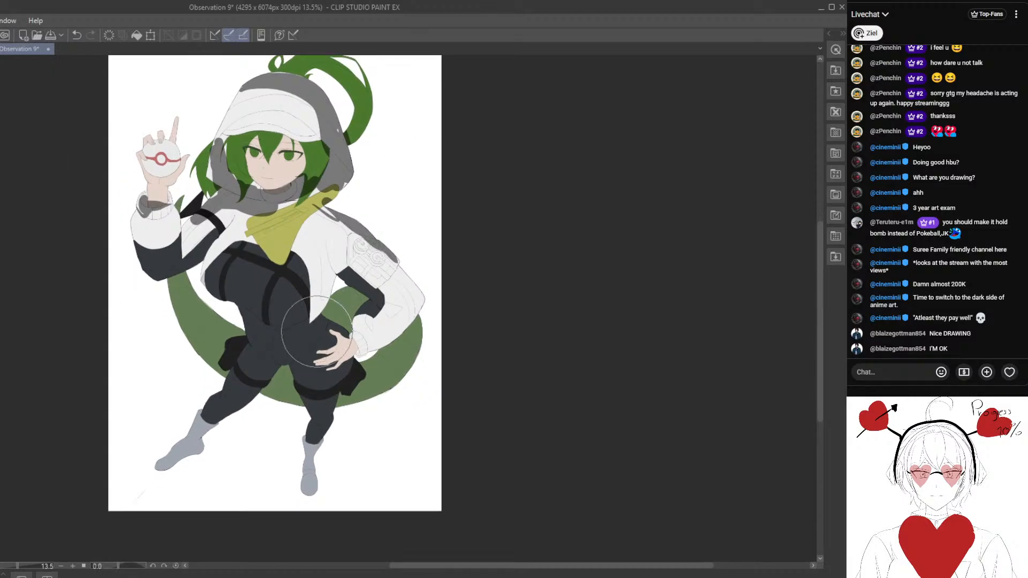
mouse_move(317, 332)
mouse_down()
mouse_move(258, 330)
mouse_move(250, 319)
mouse_move(323, 316)
mouse_move(259, 315)
mouse_move(289, 336)
mouse_move(274, 366)
mouse_move(273, 352)
mouse_move(291, 371)
mouse_move(310, 355)
mouse_move(332, 413)
mouse_move(332, 453)
mouse_move(321, 466)
mouse_move(305, 441)
mouse_move(273, 433)
mouse_move(247, 341)
mouse_move(193, 415)
mouse_move(244, 362)
mouse_move(281, 375)
mouse_move(225, 353)
mouse_move(216, 332)
mouse_move(244, 361)
mouse_move(182, 287)
mouse_move(229, 383)
mouse_move(239, 366)
mouse_move(235, 343)
mouse_move(300, 372)
mouse_up()
scroll(308, 356, down, 3)
scroll(343, 369, up, 4)
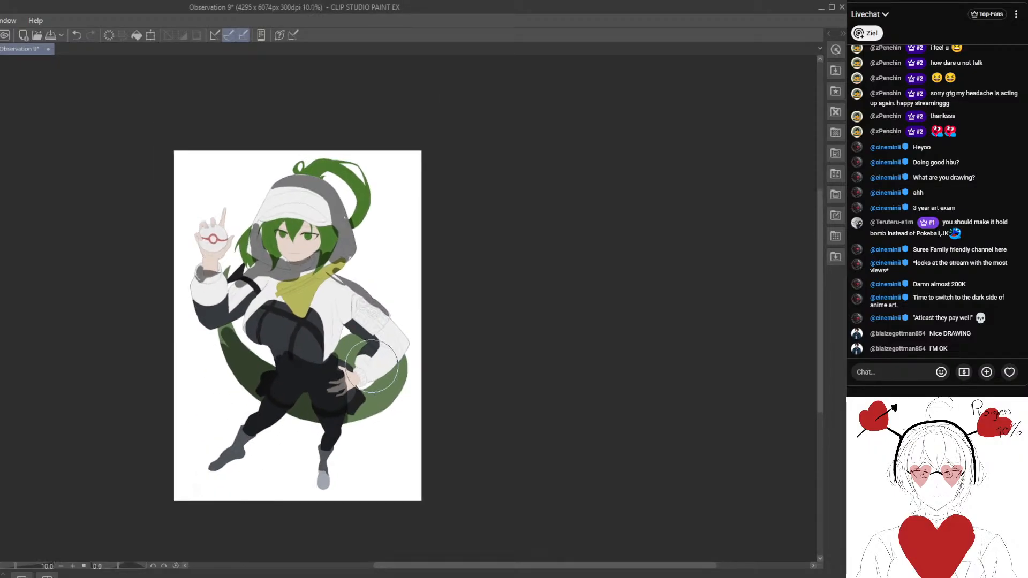
mouse_move(330, 420)
mouse_down()
mouse_move(343, 433)
mouse_move(412, 396)
mouse_move(415, 375)
mouse_move(348, 415)
mouse_move(413, 413)
mouse_up()
scroll(398, 401, up, 2)
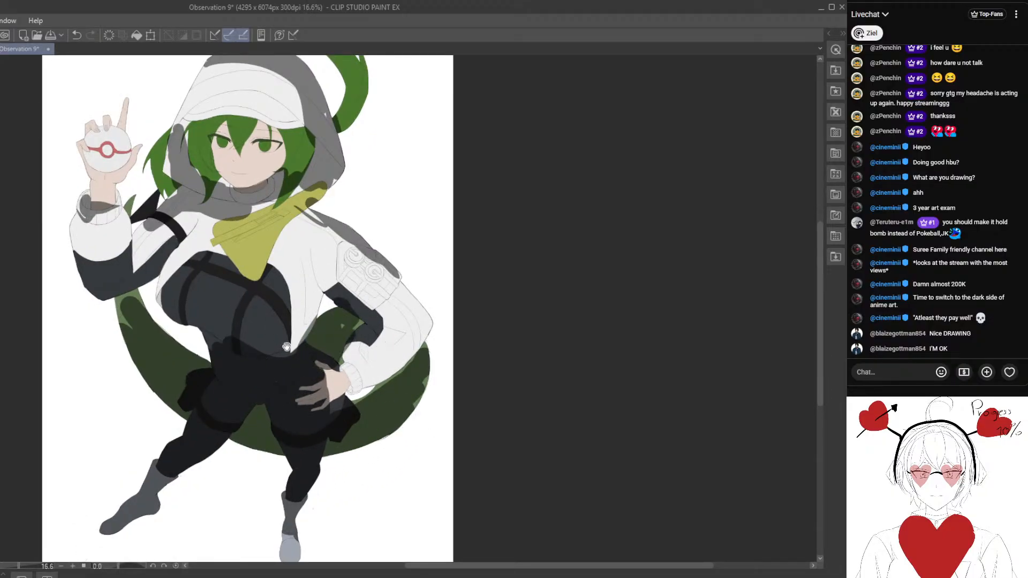
- Extend the hood shadow over the upper edge of the light front panel and down the raised-arm side
mouse_move(277, 249)
mouse_down()
mouse_move(339, 302)
mouse_move(310, 377)
mouse_move(254, 339)
mouse_move(260, 385)
mouse_up()
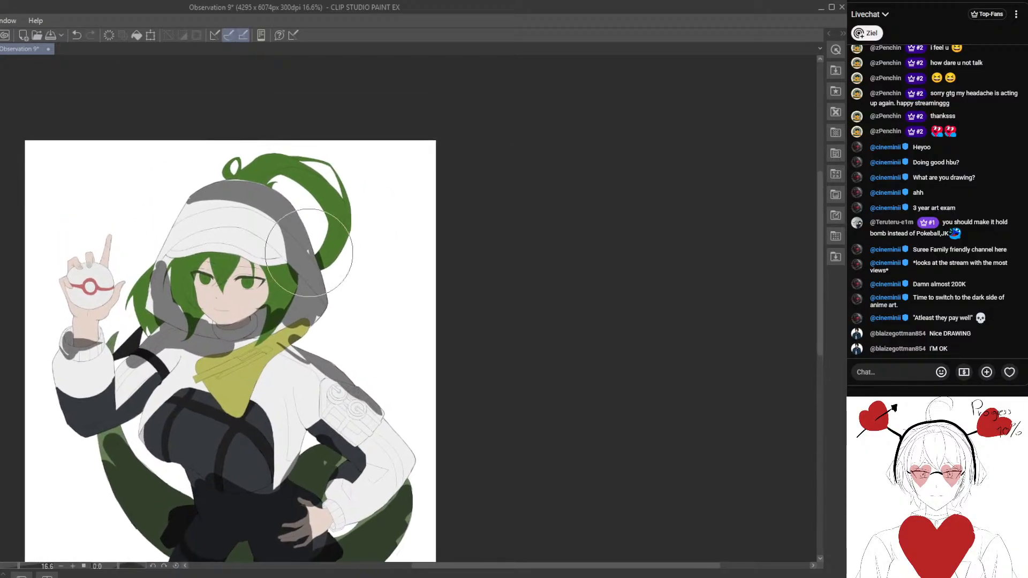
mouse_move(210, 212)
mouse_down()
mouse_move(166, 251)
mouse_move(167, 242)
mouse_move(162, 266)
mouse_up()
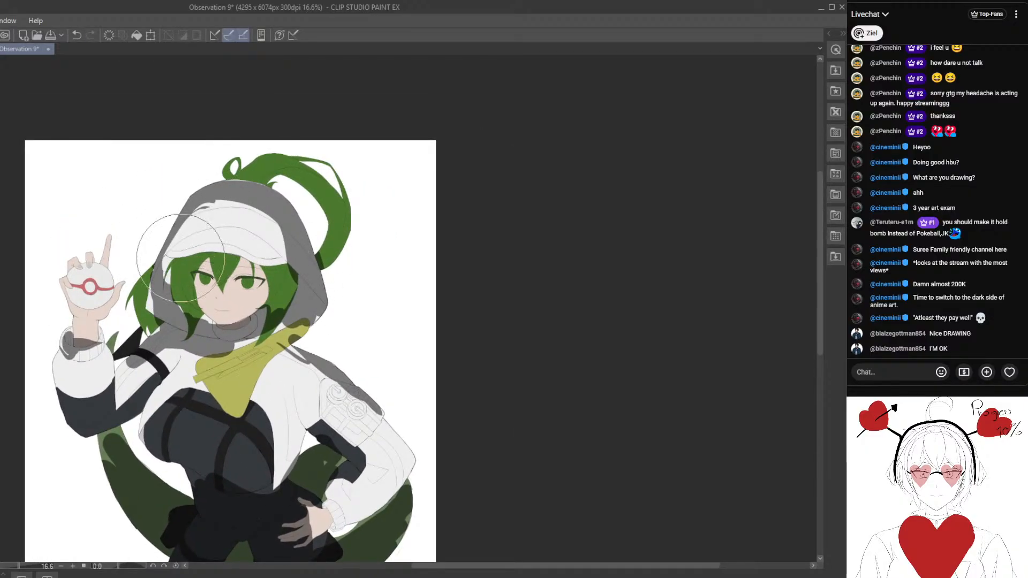
drag(209, 349, 224, 304)
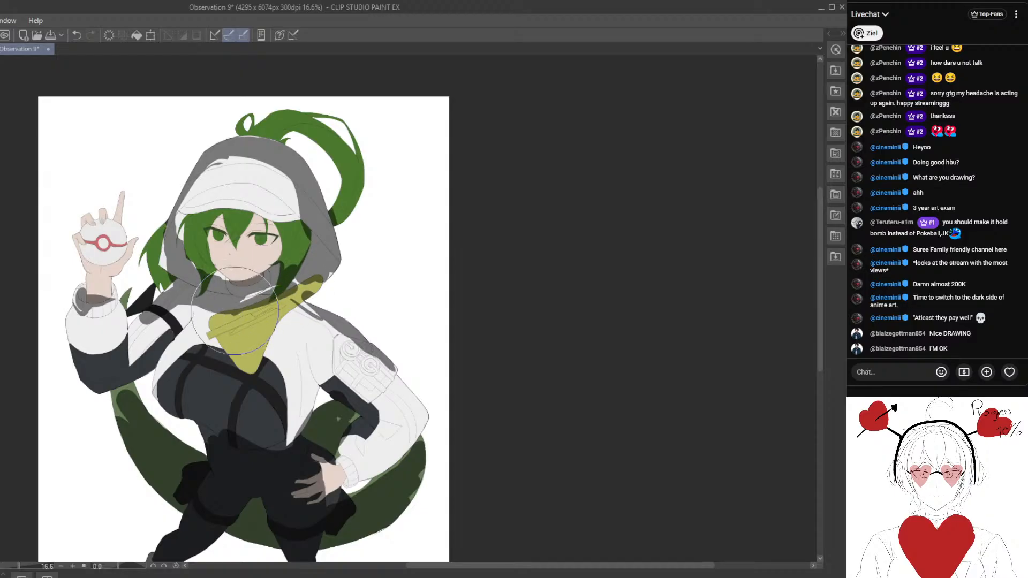
scroll(267, 351, down, 8)
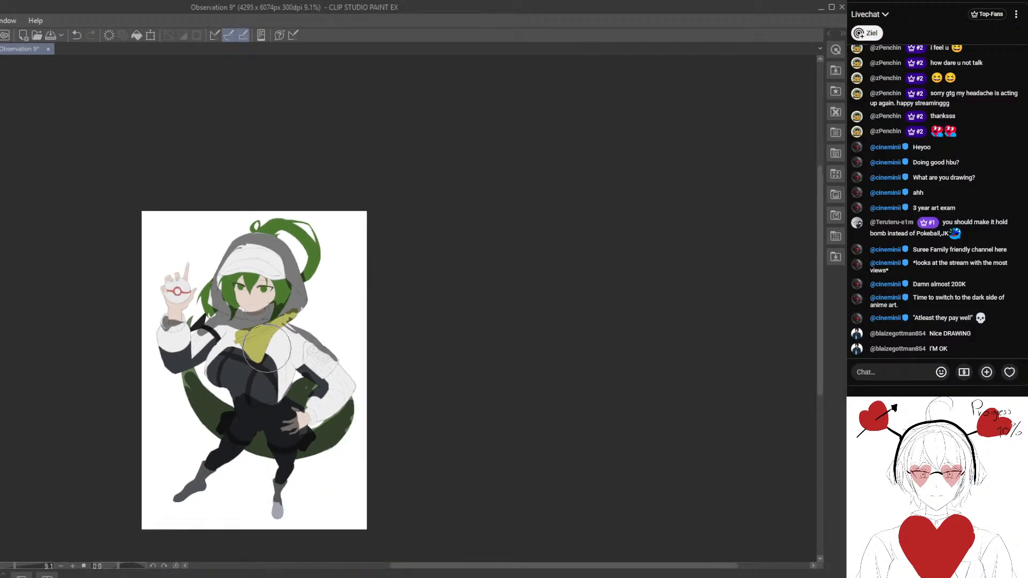
drag(308, 298, 321, 249)
scroll(321, 288, up, 5)
drag(286, 336, 328, 294)
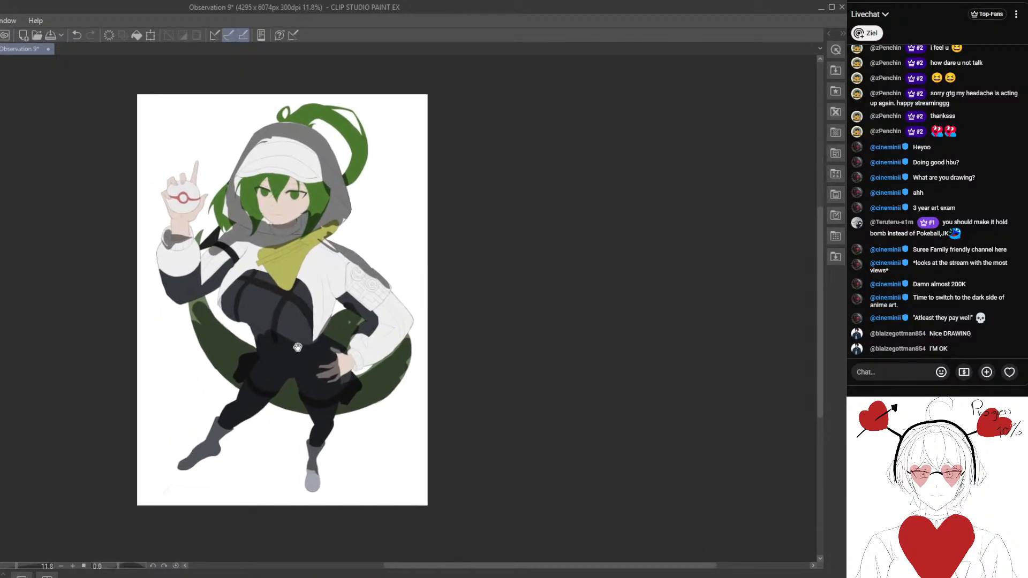
- Redo the shadow over both legs and cover the socks down to the toes
scroll(270, 335, up, 2)
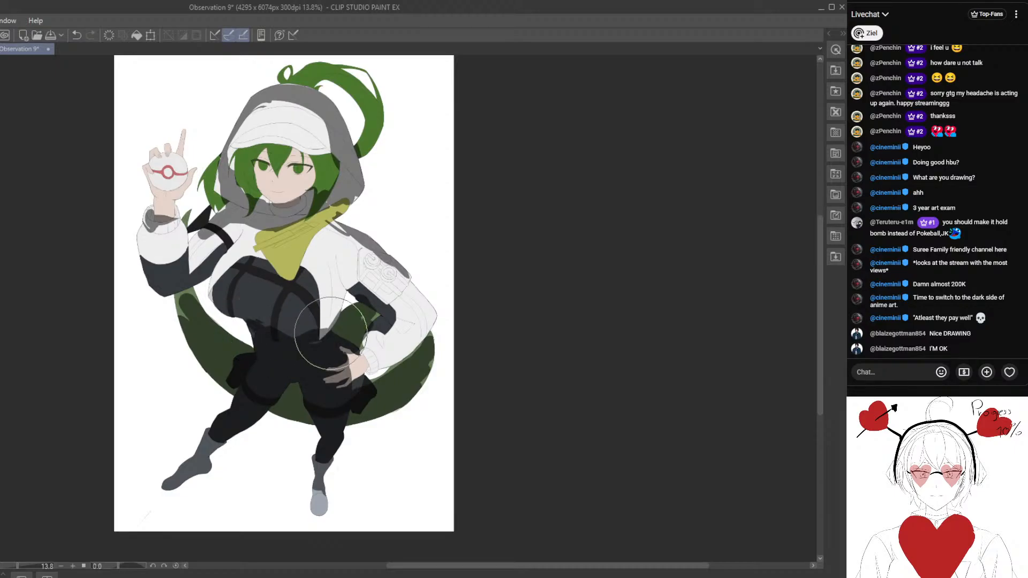
drag(180, 450, 210, 420)
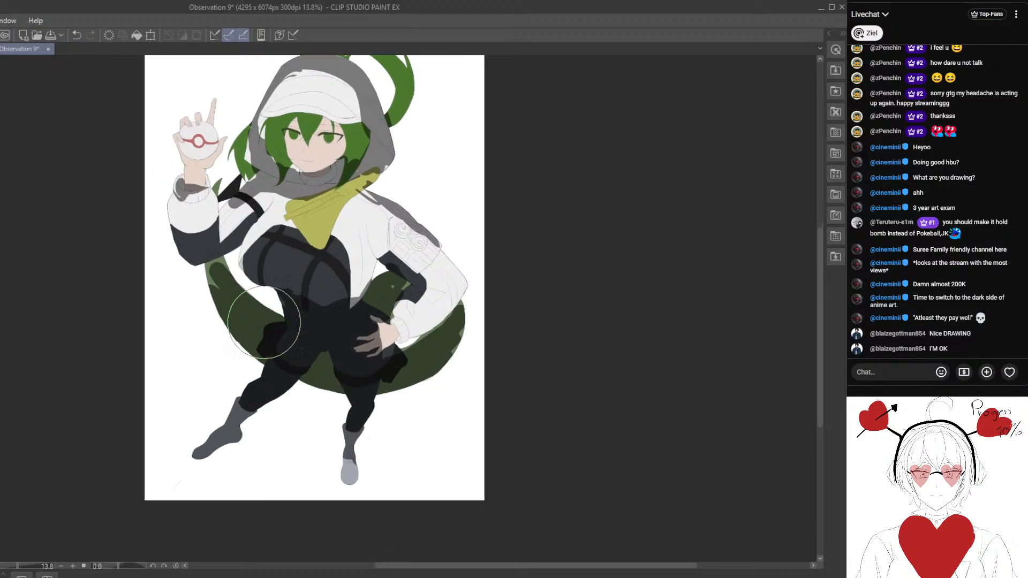
mouse_move(272, 353)
mouse_down()
mouse_move(305, 388)
mouse_move(289, 368)
mouse_move(230, 452)
mouse_move(216, 434)
mouse_move(345, 433)
mouse_move(345, 399)
mouse_up()
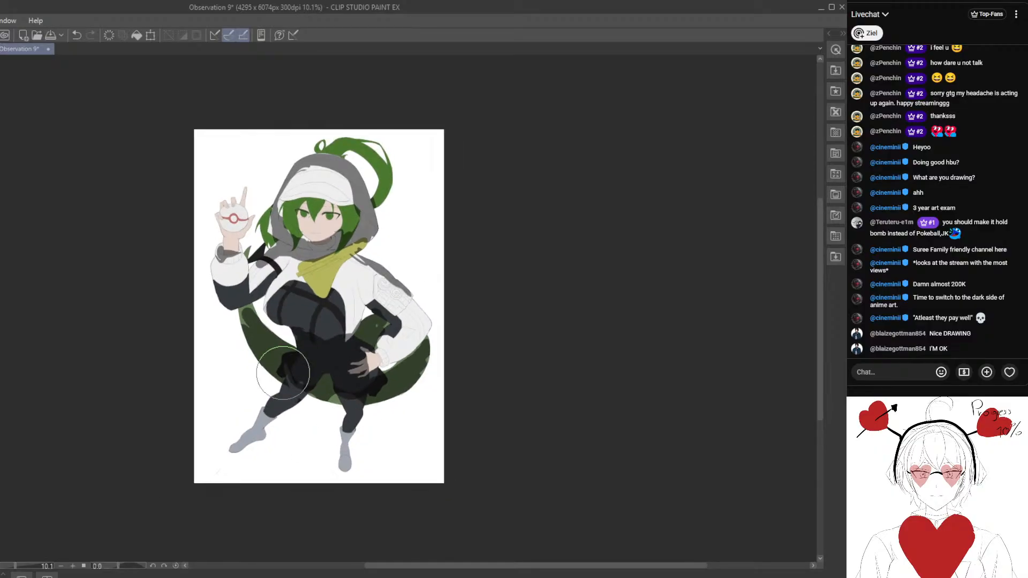
scroll(308, 404, up, 2)
drag(243, 435, 367, 409)
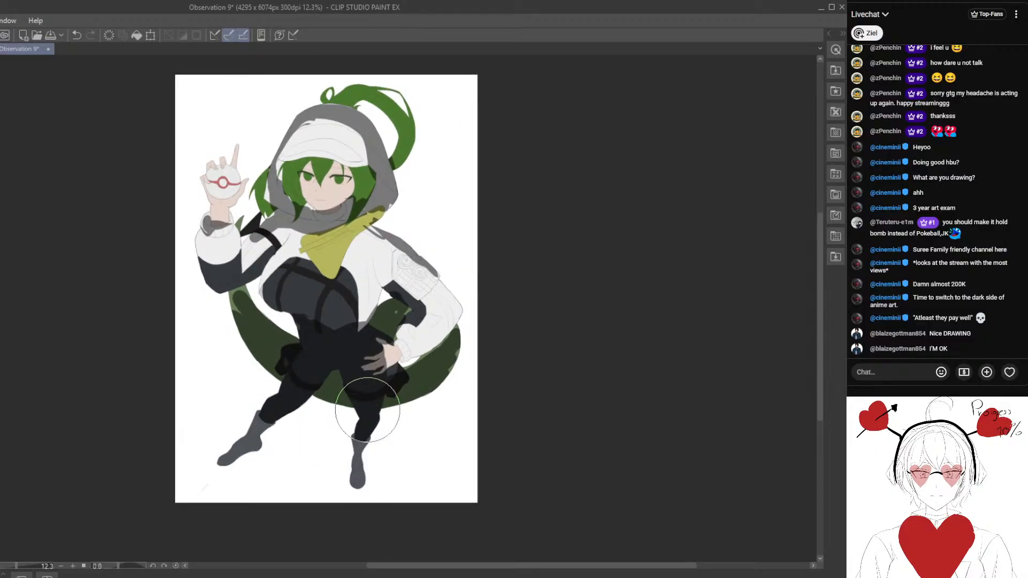
scroll(346, 347, up, 1)
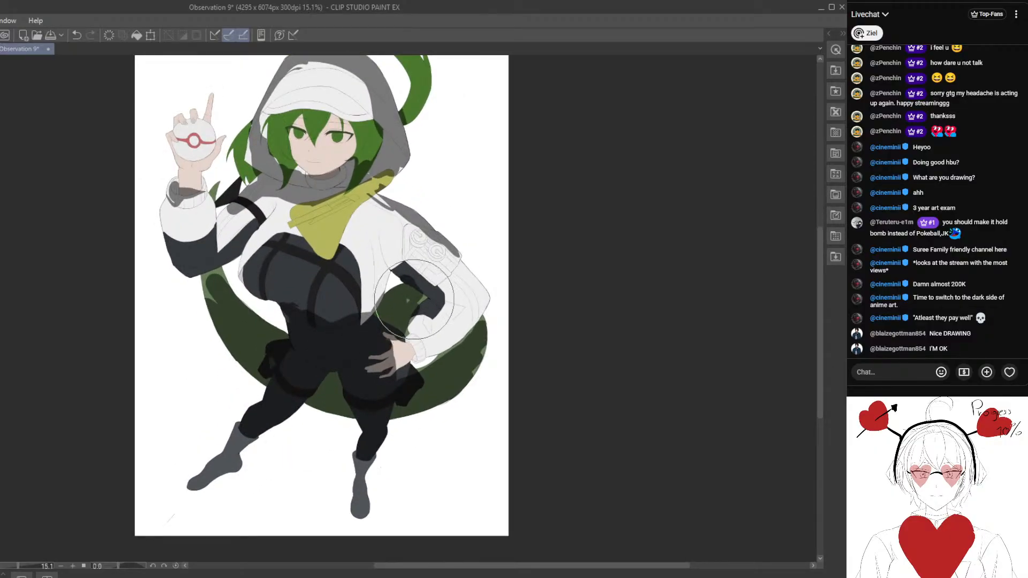
- Fill the gaps in the shadow on the tail's outer edge and the bent arm's dark sleeve section
drag(410, 313, 283, 313)
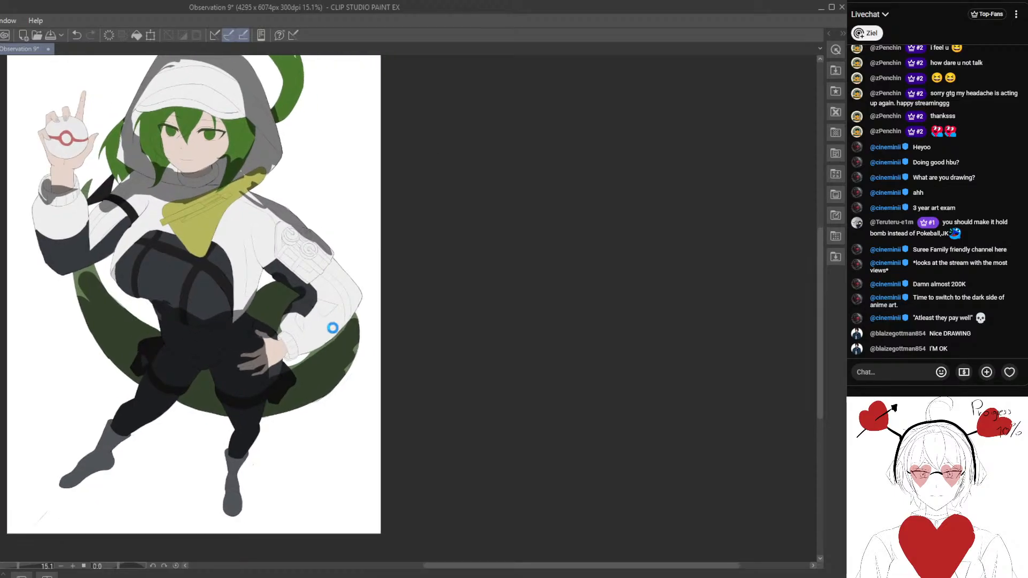
drag(350, 359, 342, 371)
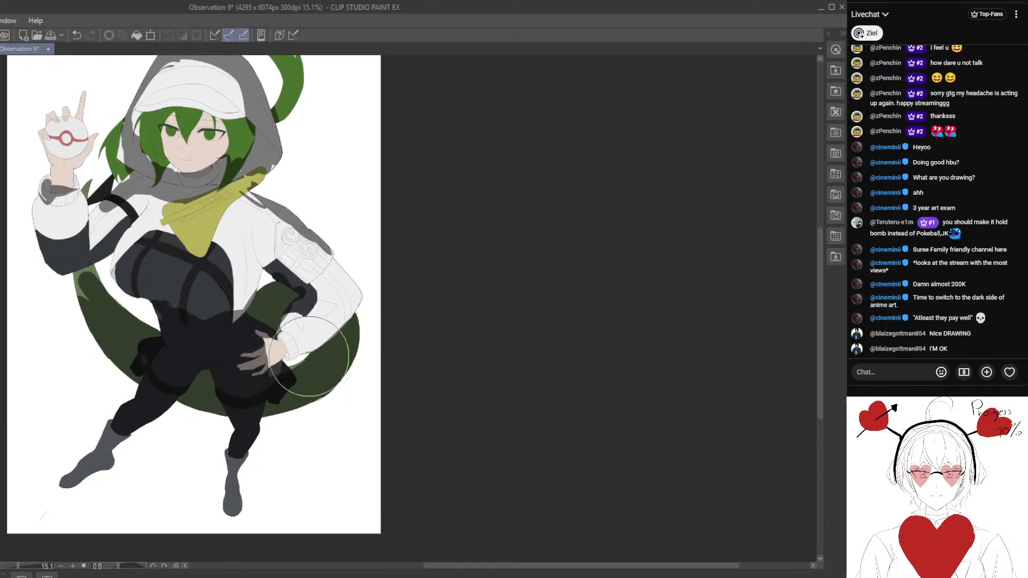
scroll(313, 373, up, 2)
scroll(291, 401, up, 1)
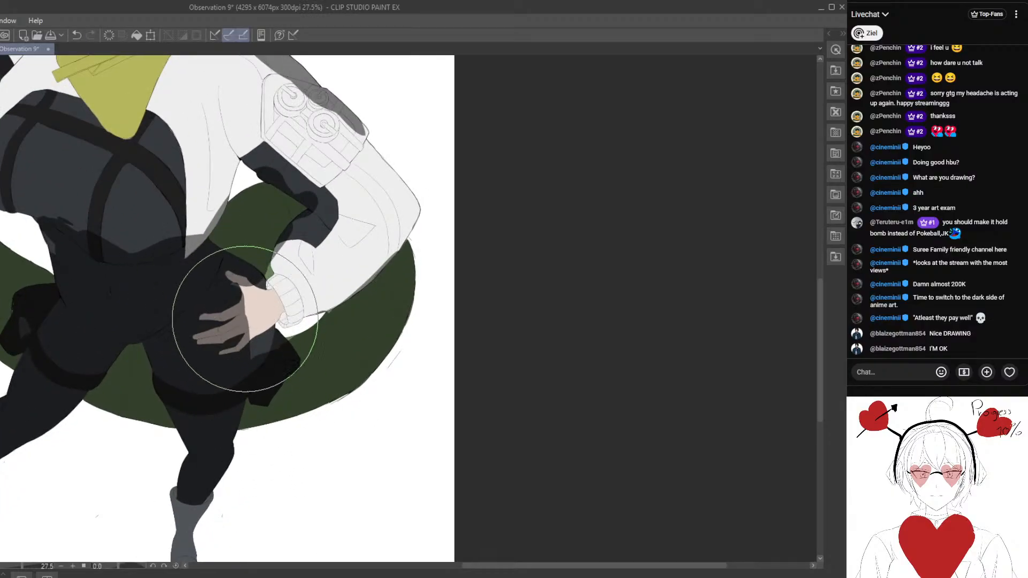
drag(292, 199, 289, 250)
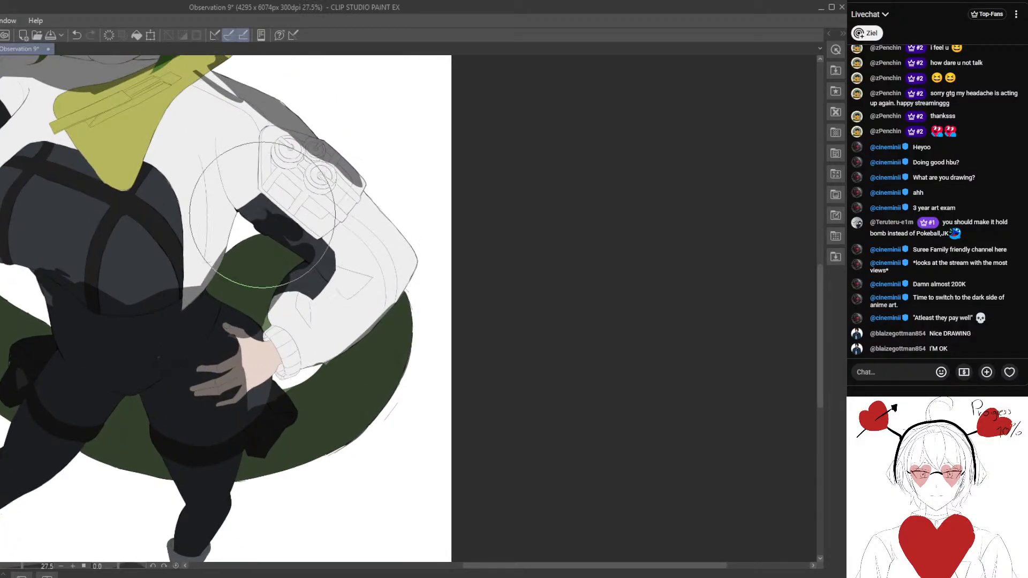
mouse_move(257, 213)
mouse_down()
mouse_move(247, 215)
mouse_move(300, 267)
mouse_move(295, 237)
mouse_up()
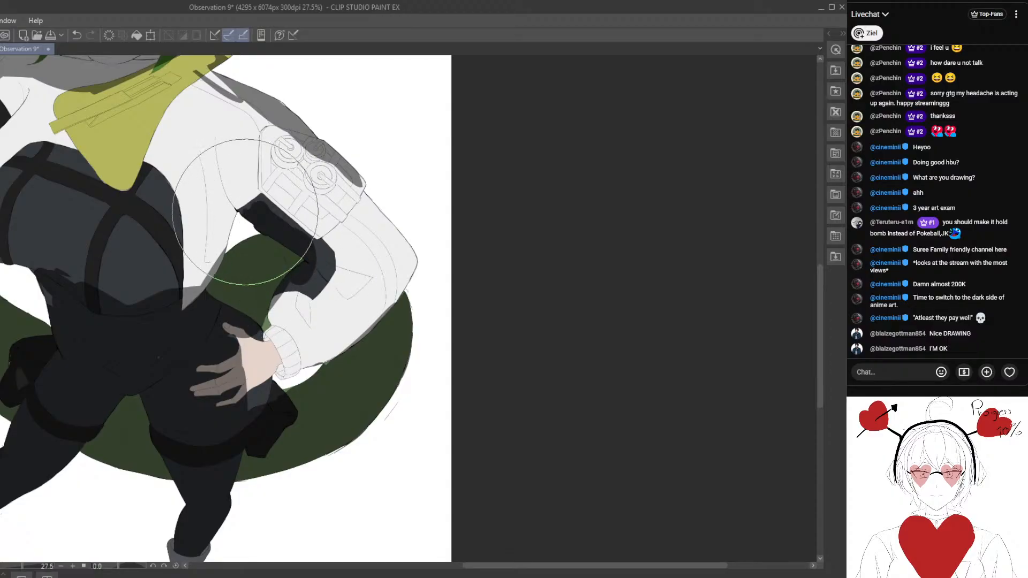
- Shade the open jacket front beside the bent arm, from below the armpit down to its pointed hem
mouse_move(214, 166)
mouse_down()
mouse_move(255, 224)
mouse_move(222, 261)
mouse_move(221, 216)
mouse_move(182, 310)
mouse_move(290, 336)
mouse_up()
scroll(183, 359, down, 3)
scroll(185, 344, down, 2)
scroll(287, 279, up, 3)
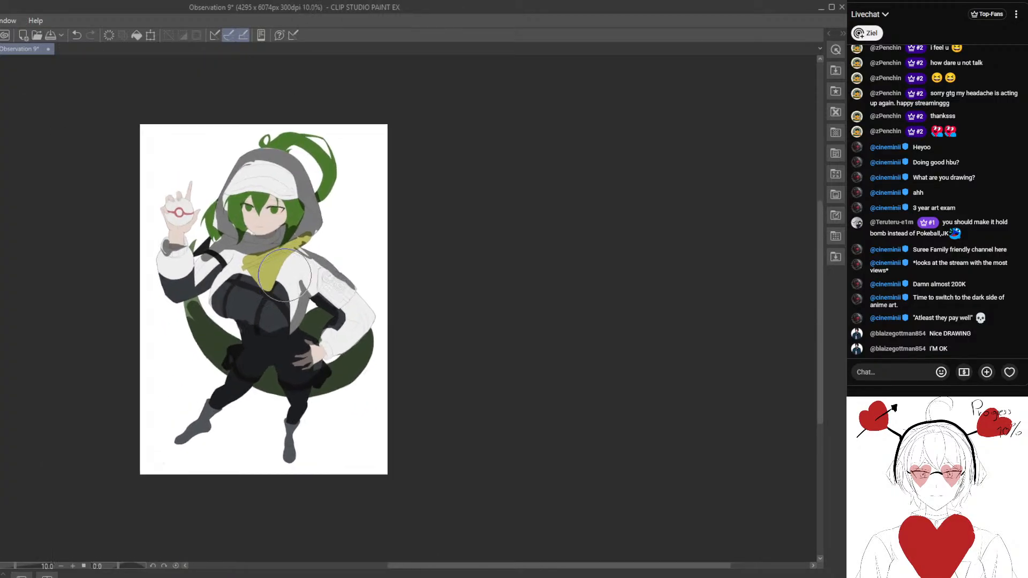
drag(276, 278, 299, 364)
- Shade the fringe and upper face under the hood brim, ending in a curve below the eyes
scroll(201, 234, up, 2)
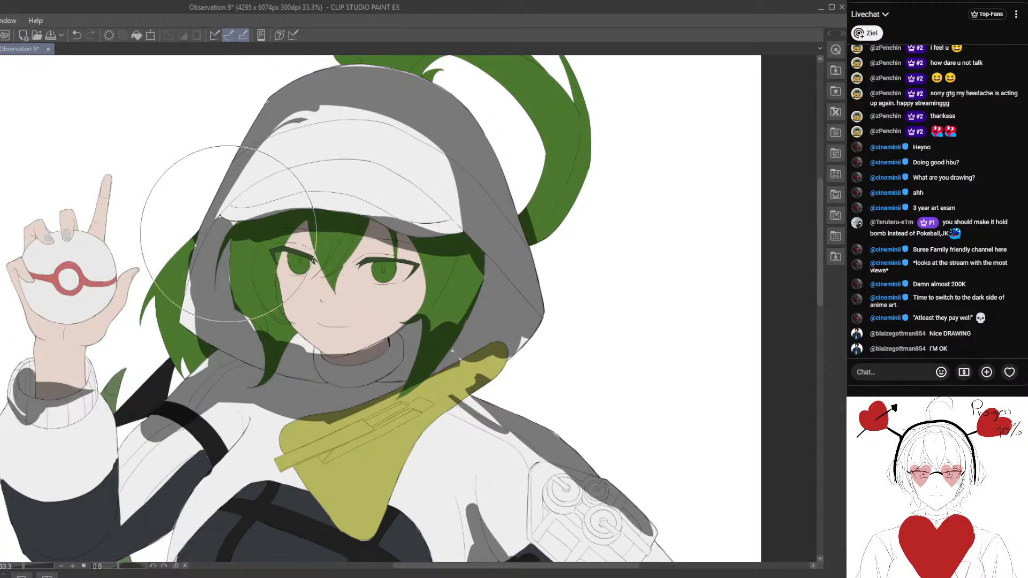
mouse_move(274, 247)
mouse_down()
mouse_move(343, 250)
mouse_move(370, 263)
mouse_up()
mouse_move(327, 325)
mouse_down()
mouse_move(378, 264)
mouse_move(372, 224)
mouse_move(342, 251)
mouse_up()
scroll(341, 277, up, 4)
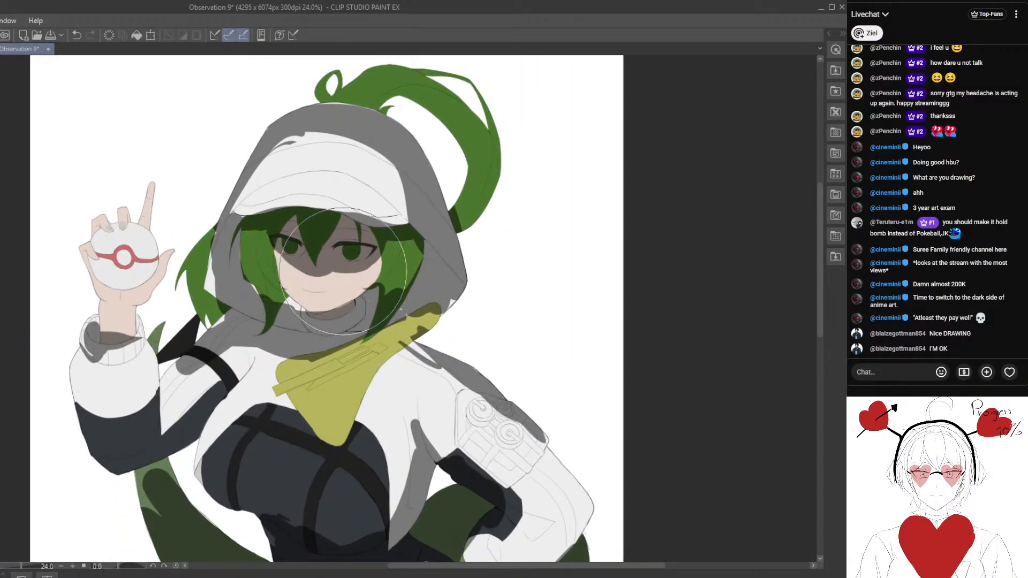
scroll(342, 249, down, 5)
scroll(357, 250, up, 4)
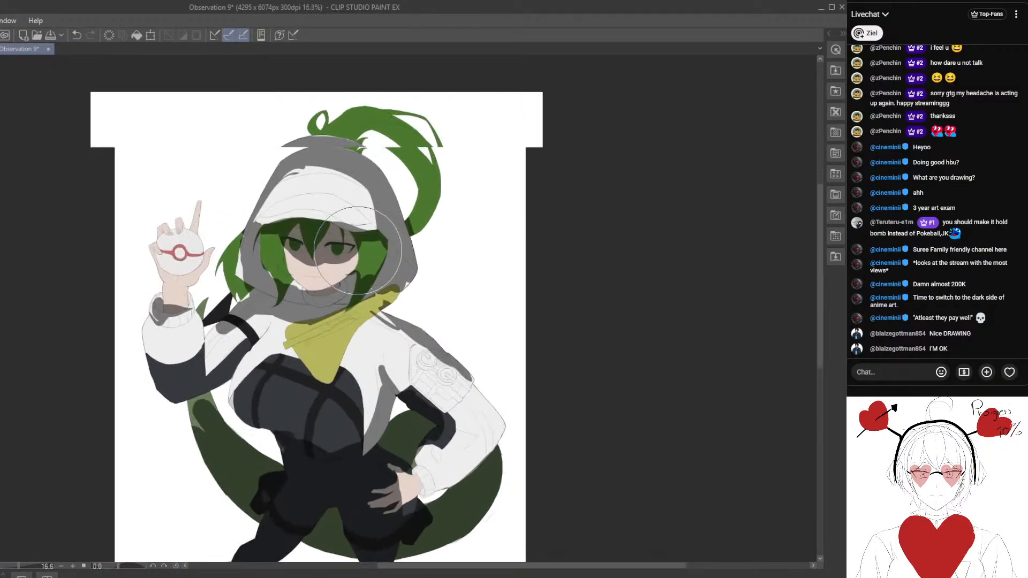
- Clear the shadow from the hood's crown and front panel, leaving the lower sides around the face shaded
scroll(296, 258, up, 3)
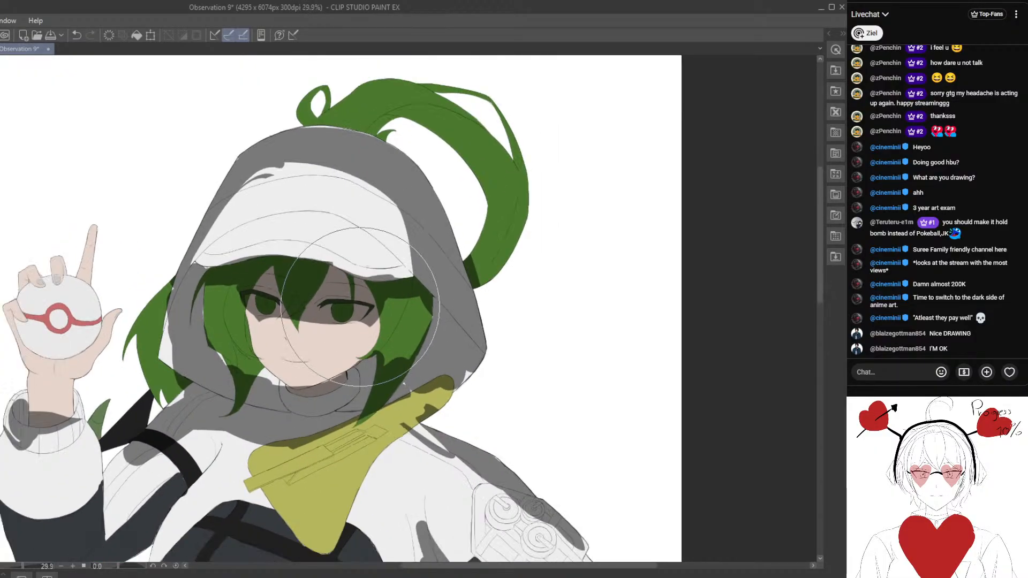
scroll(337, 252, down, 2)
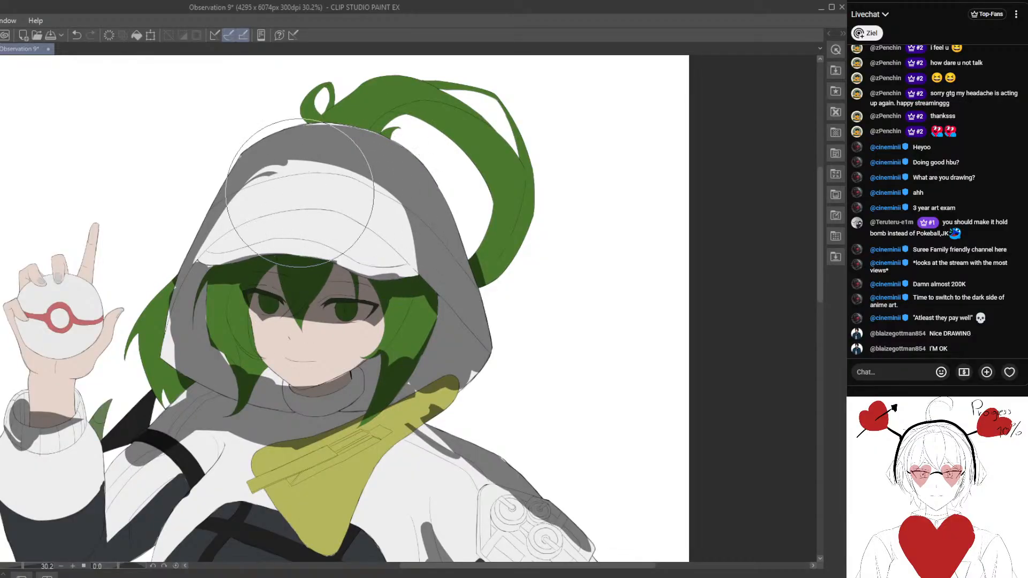
mouse_move(271, 174)
mouse_down()
mouse_move(341, 153)
mouse_move(249, 180)
mouse_move(283, 159)
mouse_move(221, 225)
mouse_move(256, 157)
mouse_move(419, 189)
mouse_up()
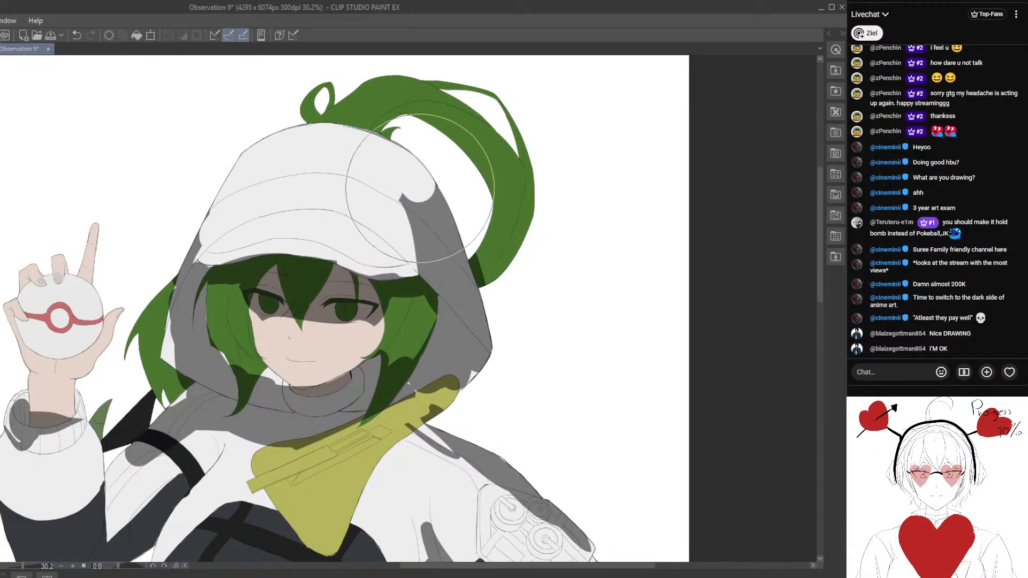
mouse_move(422, 240)
mouse_down()
mouse_move(439, 235)
mouse_move(420, 253)
mouse_up()
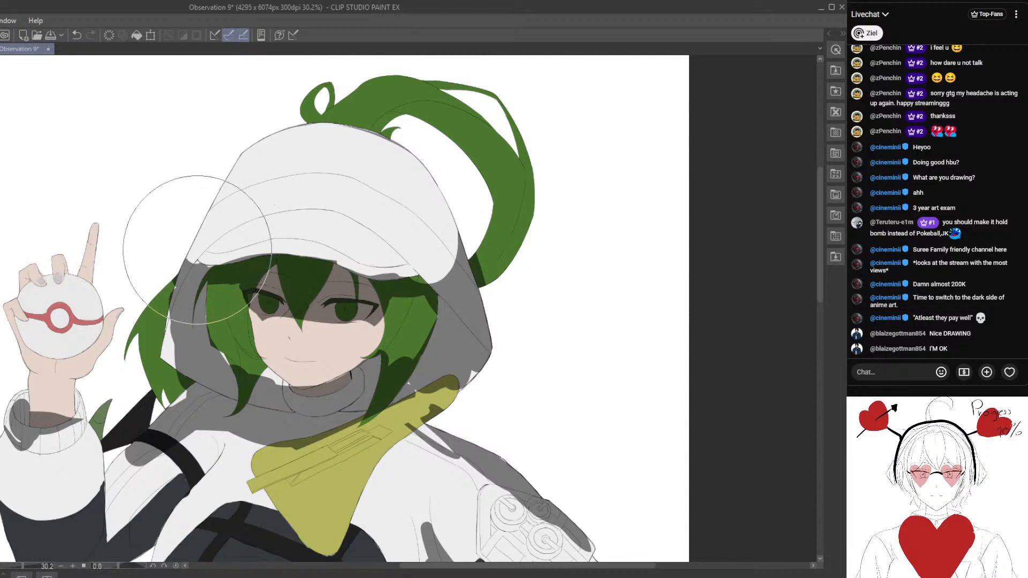
- Extend the shadow over the light areas of the green hair locks framing both sides of the face
scroll(227, 289, down, 6)
scroll(231, 302, up, 4)
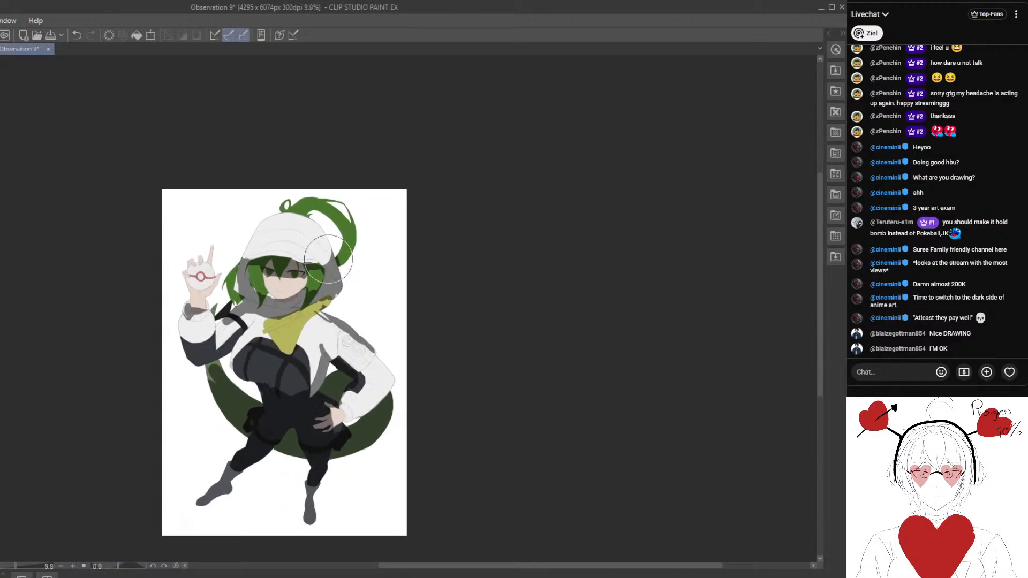
scroll(325, 273, up, 2)
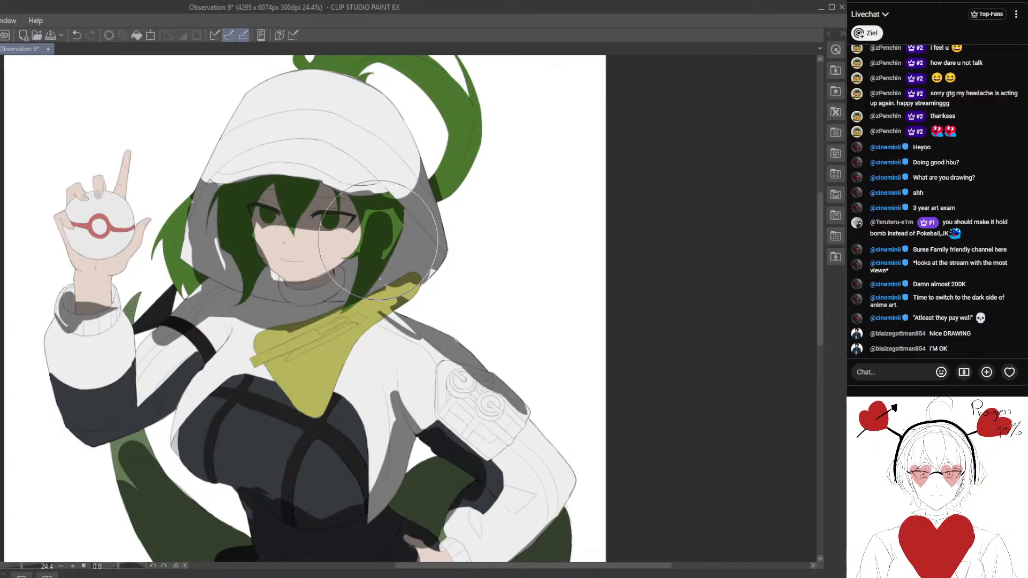
scroll(373, 219, down, 4)
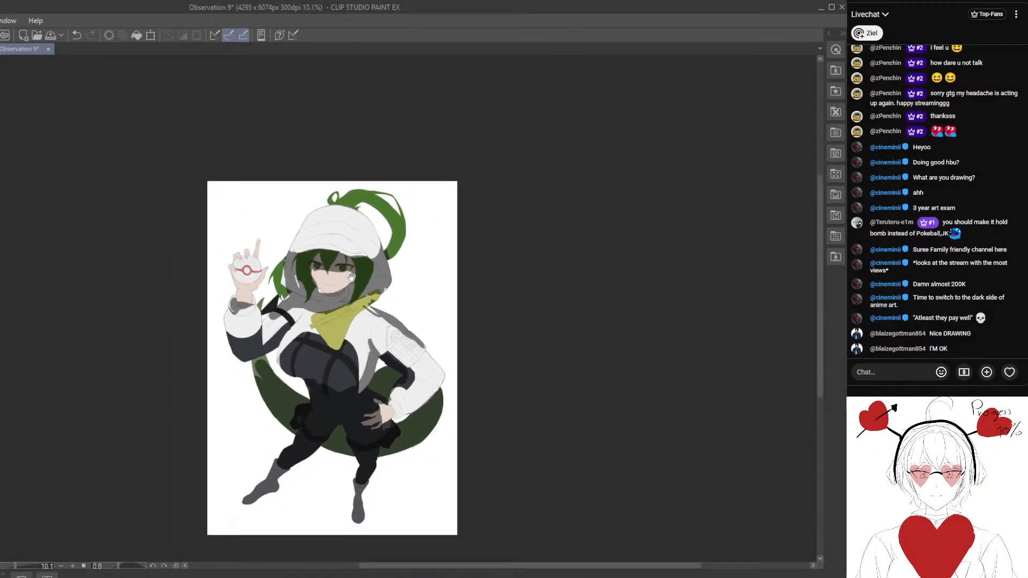
scroll(361, 279, up, 3)
scroll(361, 279, up, 2)
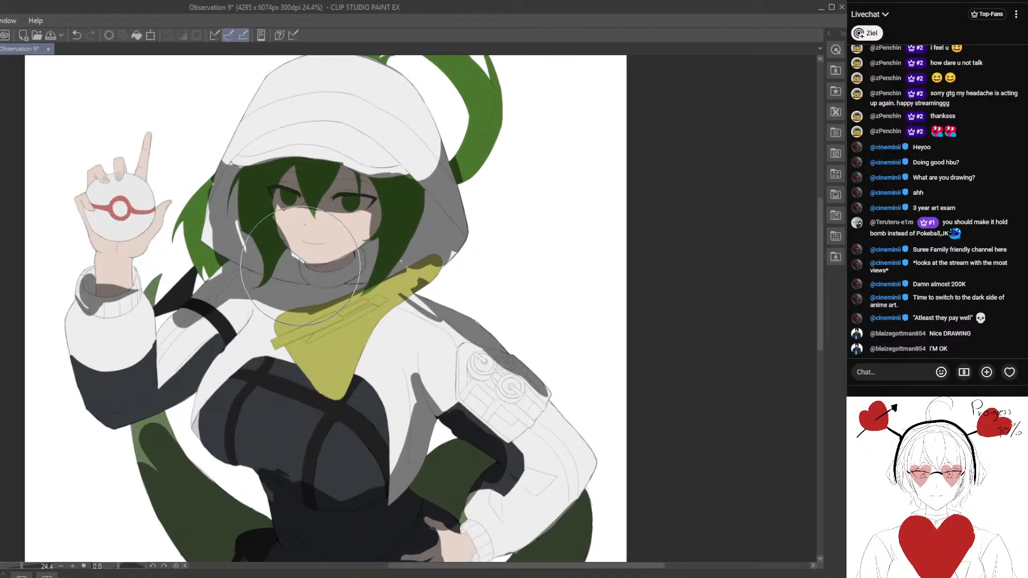
scroll(298, 275, up, 1)
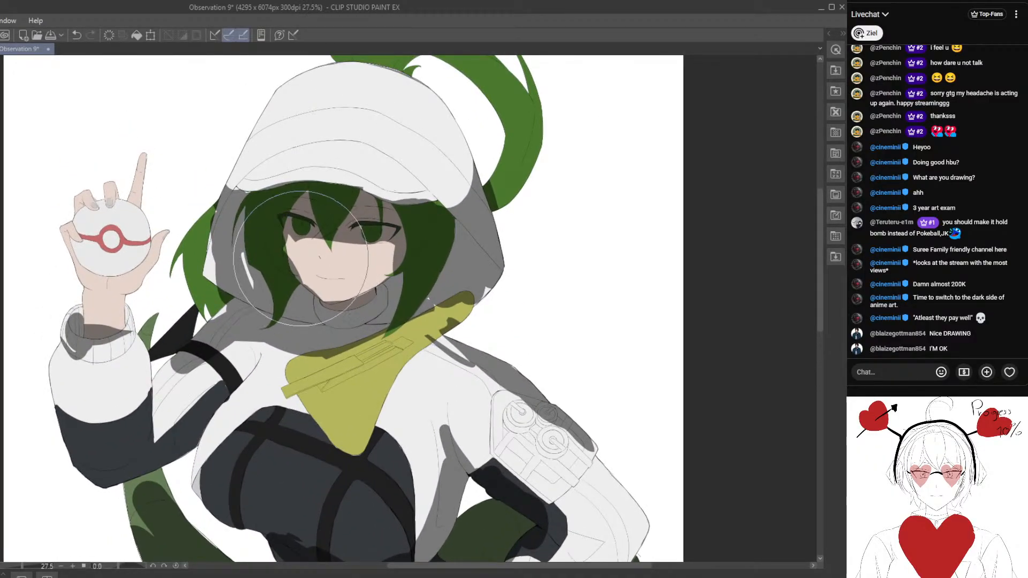
- Shade the hand on the hip and the underside of its white sleeve from the elbow to the cuff
scroll(301, 273, down, 4)
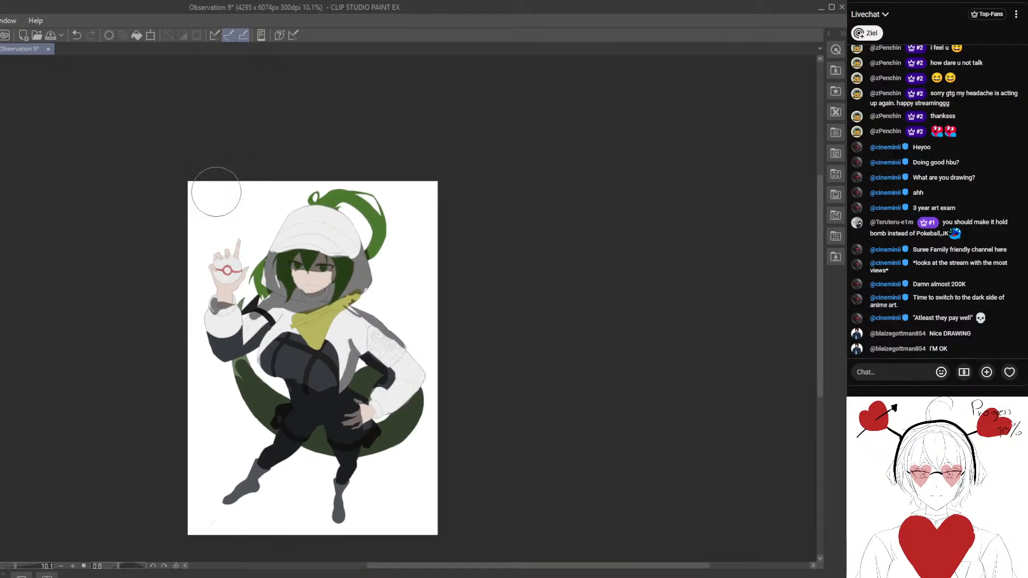
scroll(312, 326, up, 3)
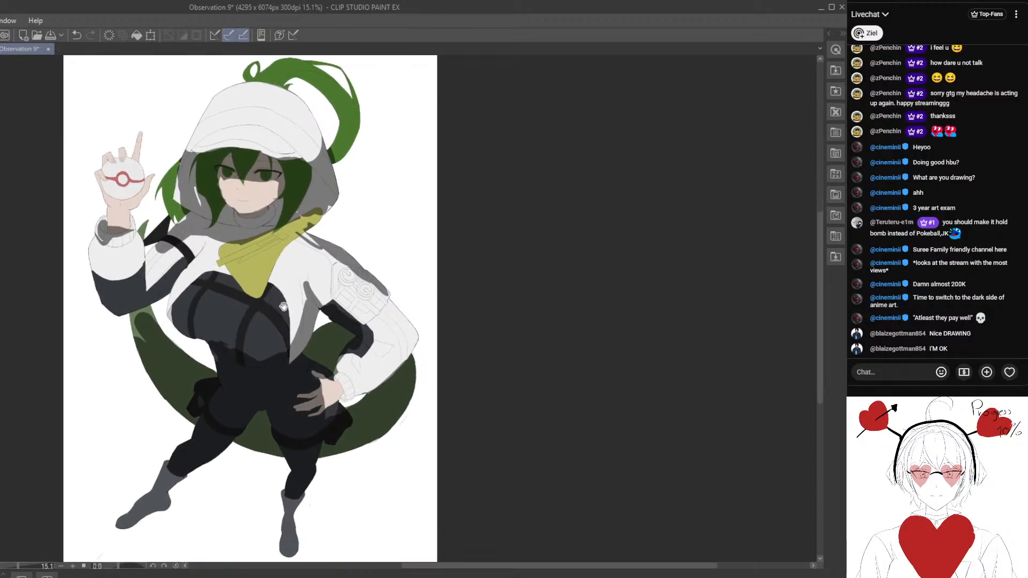
scroll(306, 327, up, 2)
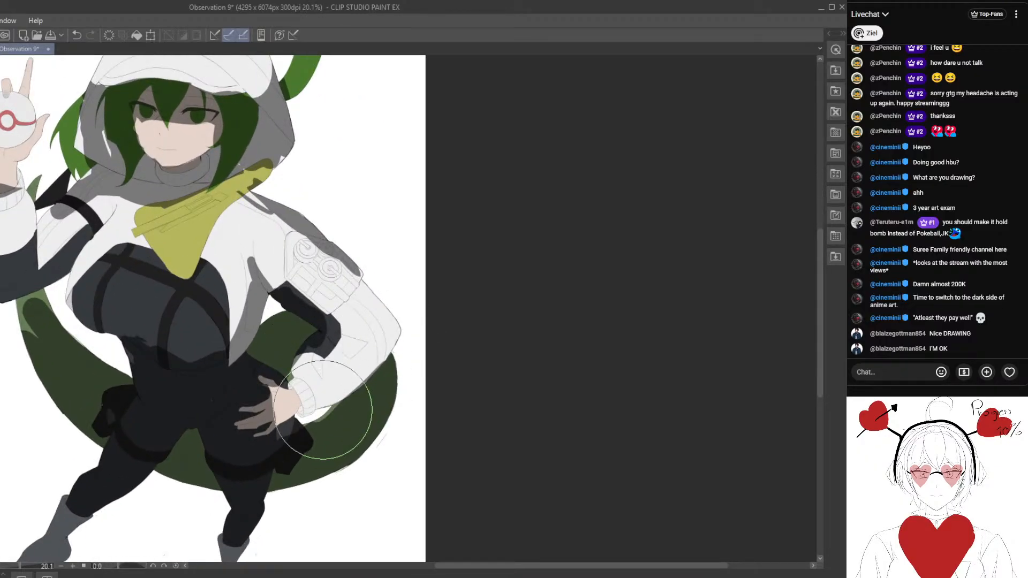
drag(371, 365, 298, 436)
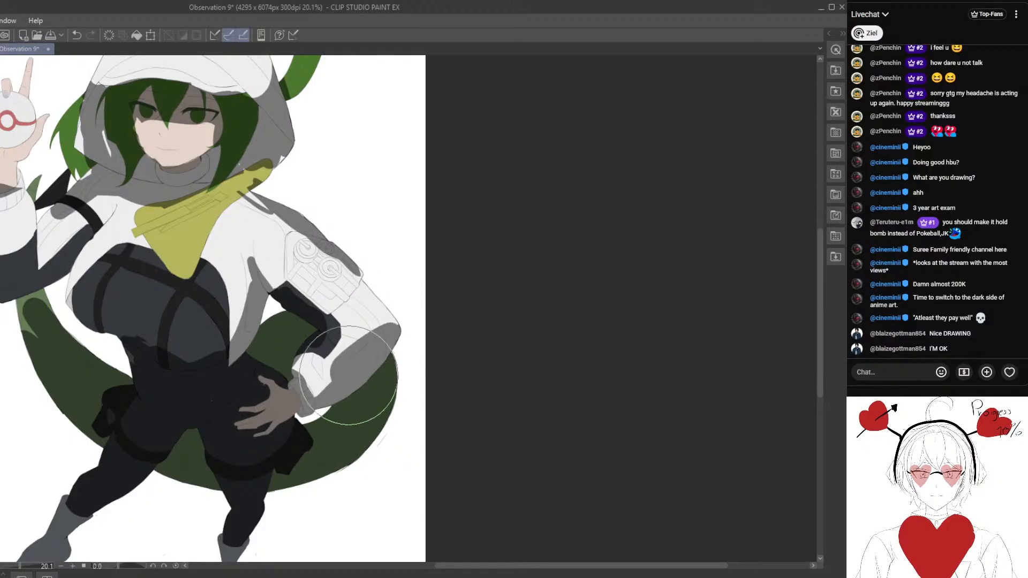
scroll(268, 389, down, 5)
drag(265, 388, 375, 429)
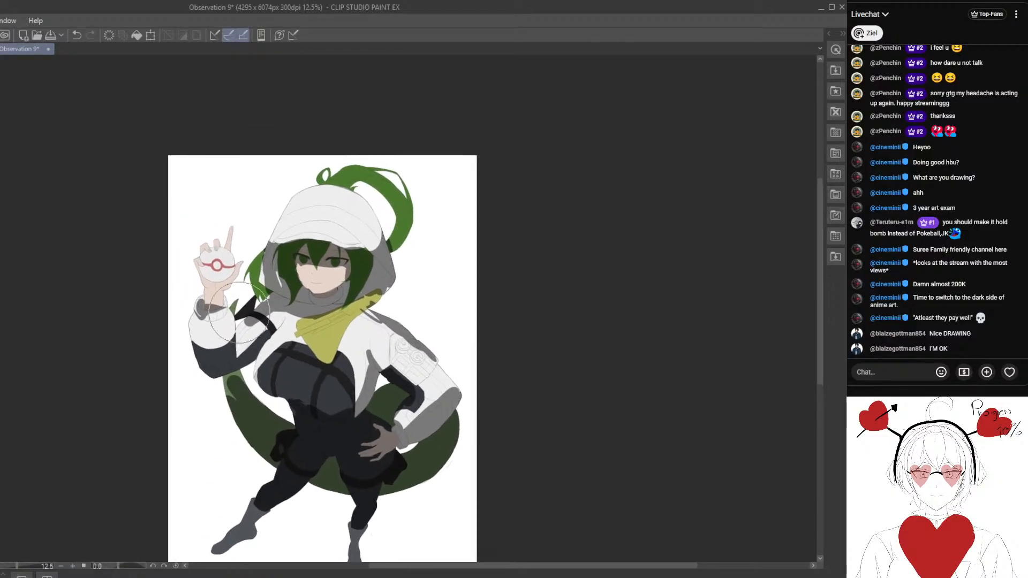
- Shade the outer edge of the raised forearm's white sleeve from the cuff down to the dark elbow section
scroll(239, 315, up, 5)
drag(210, 321, 213, 310)
scroll(204, 358, down, 4)
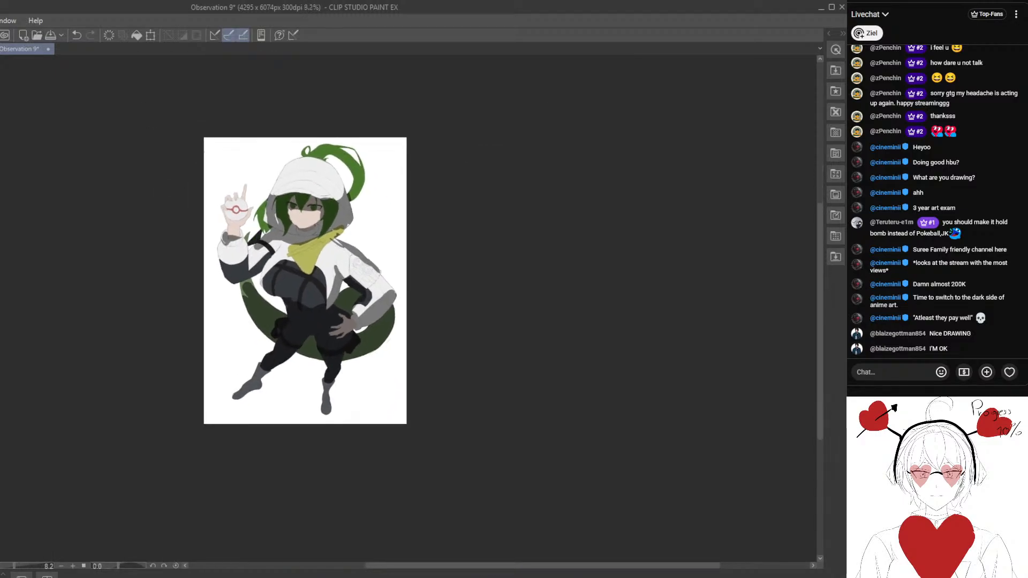
scroll(260, 220, up, 5)
scroll(261, 220, up, 2)
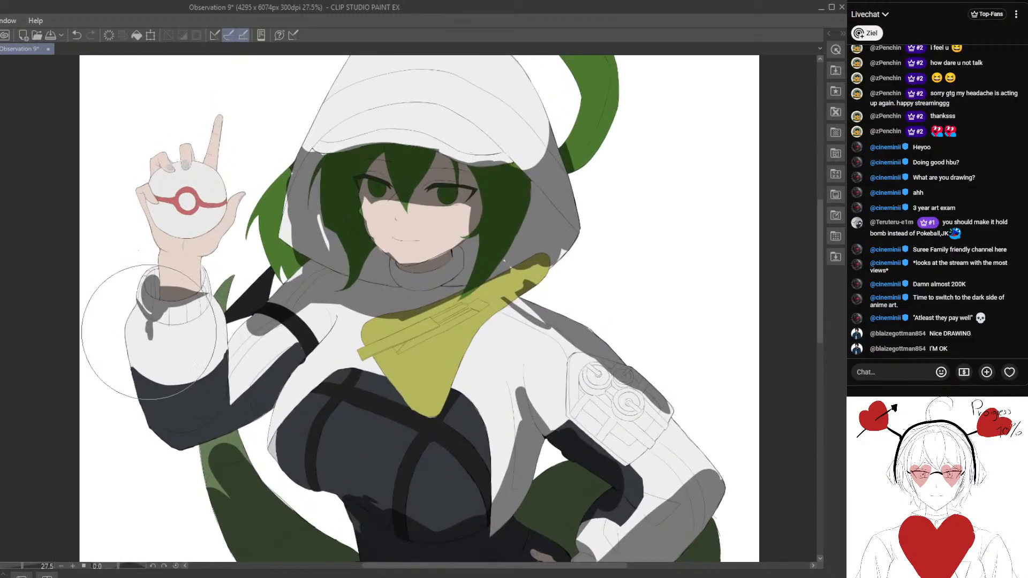
drag(206, 446, 219, 400)
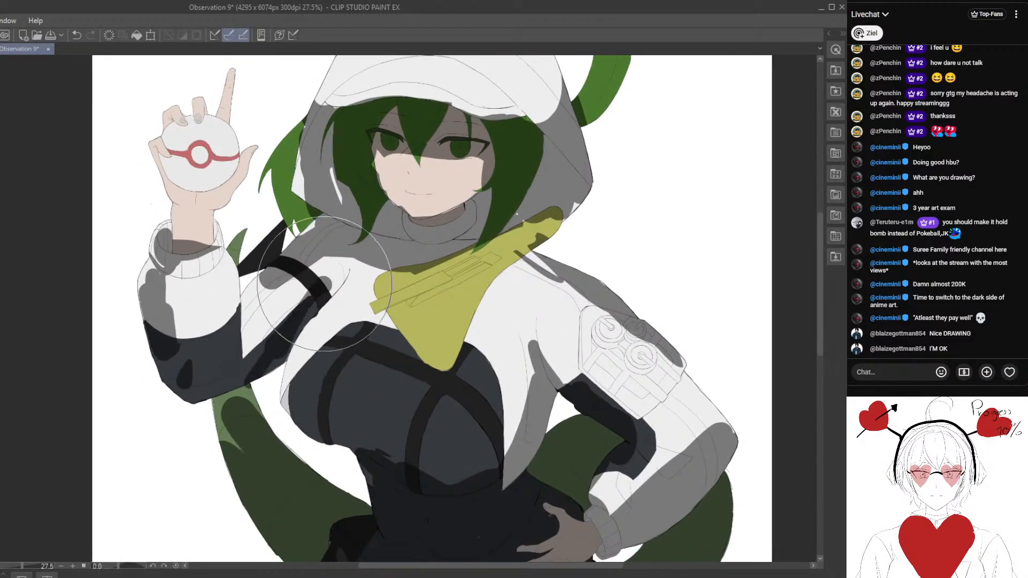
- Rework the raised arm's upper sleeve shadow, lighting the white fabric and keeping shade along the lower edge
mouse_move(324, 284)
mouse_down()
mouse_move(301, 318)
mouse_move(321, 297)
mouse_move(290, 316)
mouse_move(257, 305)
mouse_move(238, 321)
mouse_up()
scroll(282, 319, down, 2)
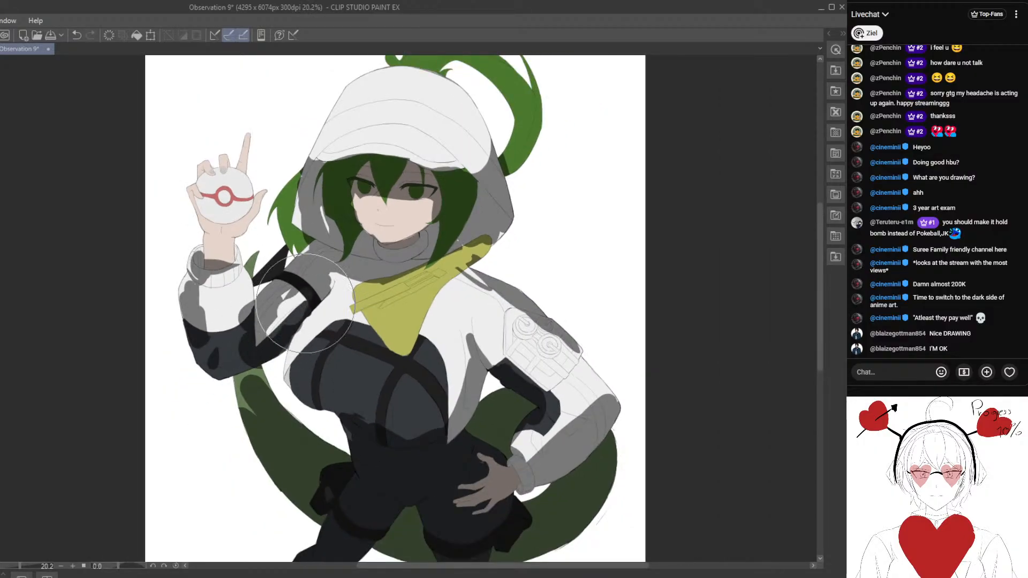
mouse_move(304, 303)
mouse_down()
mouse_move(272, 303)
mouse_move(290, 278)
mouse_move(319, 292)
mouse_move(299, 262)
mouse_move(320, 276)
mouse_up()
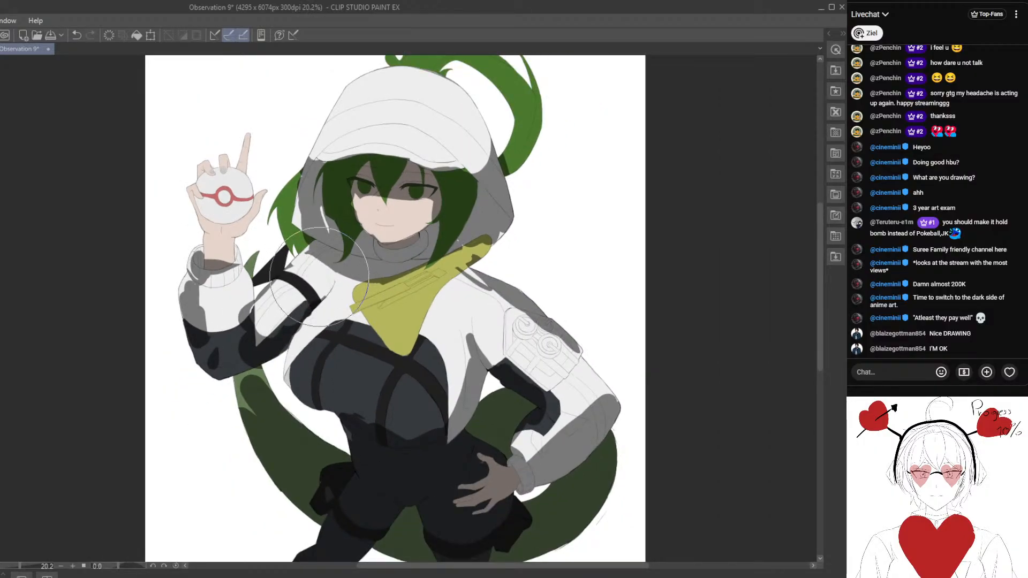
scroll(320, 277, up, 1)
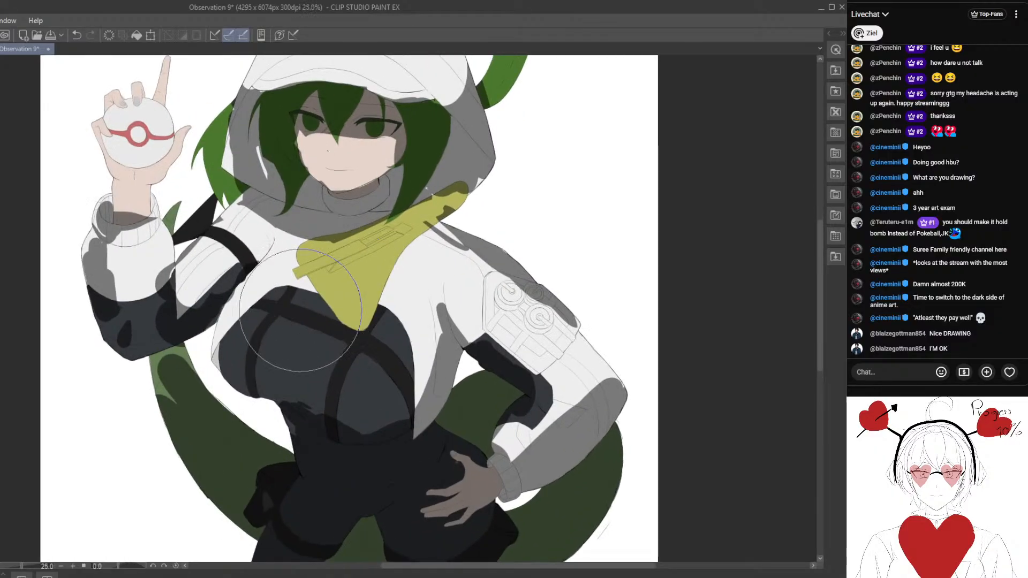
- Clear the shadow from the middle of the tail section between the raised elbow and the thigh pouch
mouse_move(215, 359)
mouse_down()
mouse_move(185, 340)
mouse_move(162, 396)
mouse_move(206, 395)
mouse_move(213, 441)
mouse_move(202, 480)
mouse_move(215, 477)
mouse_move(235, 443)
mouse_move(202, 407)
mouse_move(193, 378)
mouse_up()
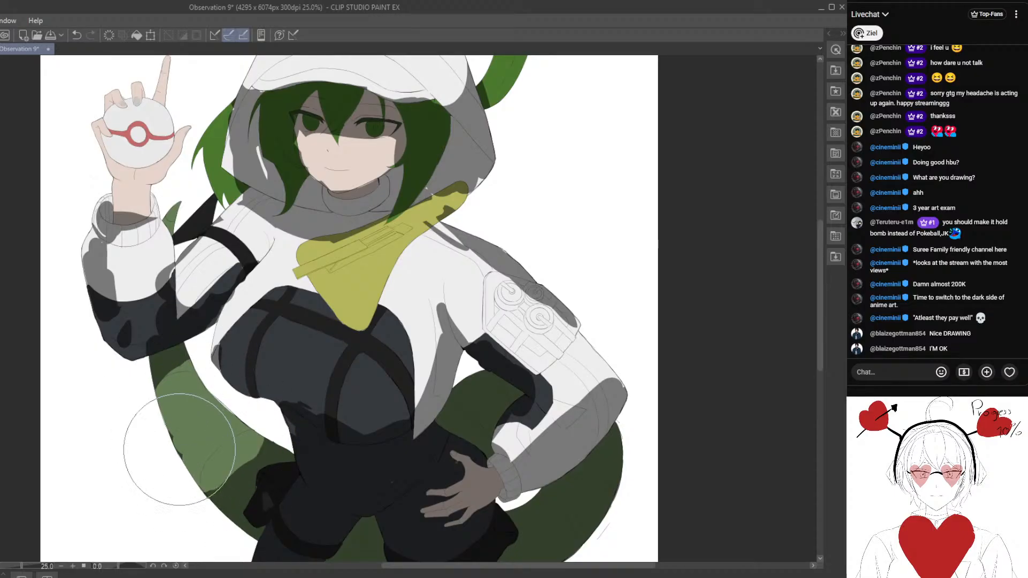
scroll(179, 450, down, 5)
scroll(293, 339, up, 6)
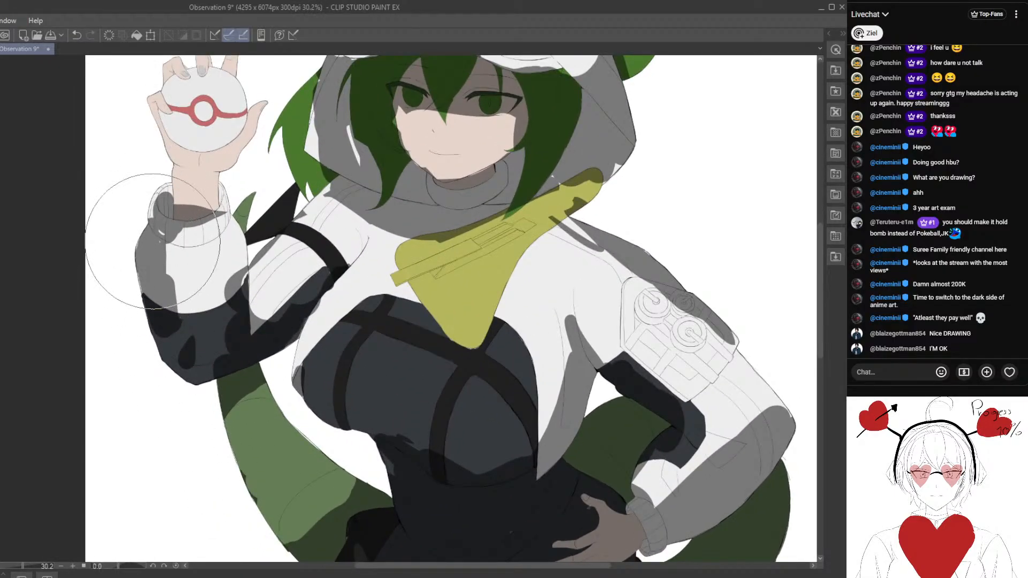
- Reshape the raised forearm's shadow into a narrow outer band along the cuff and sleeve, lighting the middle of the dark elbow section
mouse_move(149, 236)
mouse_down()
mouse_move(161, 189)
mouse_move(211, 207)
mouse_move(222, 194)
mouse_move(223, 208)
mouse_move(221, 181)
mouse_up()
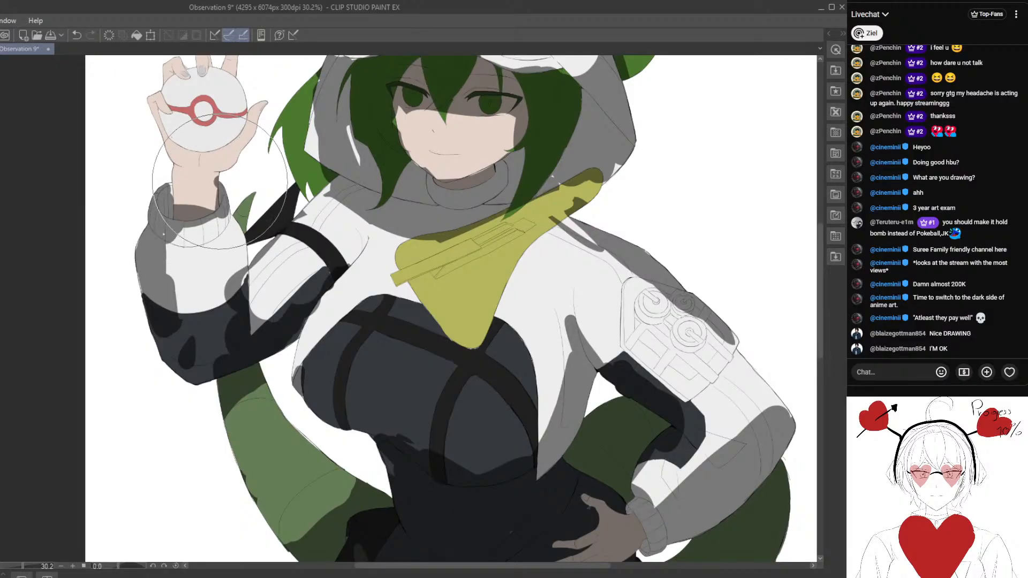
mouse_move(163, 233)
mouse_down()
mouse_move(203, 238)
mouse_move(227, 221)
mouse_move(208, 243)
mouse_move(217, 230)
mouse_move(178, 233)
mouse_move(213, 224)
mouse_move(164, 229)
mouse_move(152, 210)
mouse_up()
mouse_move(181, 279)
mouse_down()
mouse_move(162, 257)
mouse_move(184, 339)
mouse_move(156, 240)
mouse_up()
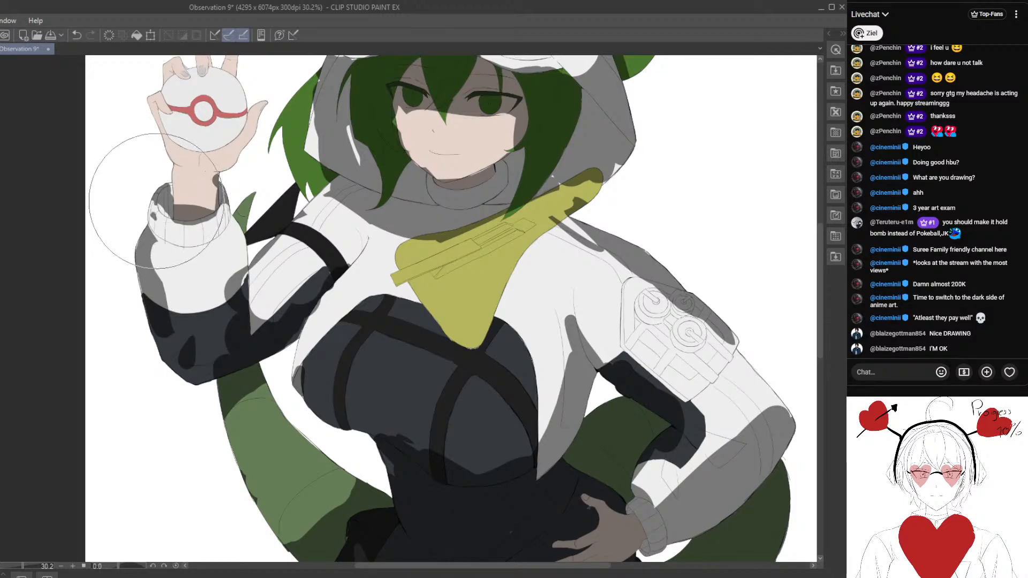
drag(155, 200, 144, 222)
mouse_move(228, 251)
mouse_down()
mouse_move(232, 303)
mouse_move(218, 300)
mouse_move(219, 332)
mouse_move(227, 331)
mouse_move(209, 350)
mouse_move(190, 335)
mouse_move(183, 353)
mouse_move(246, 350)
mouse_up()
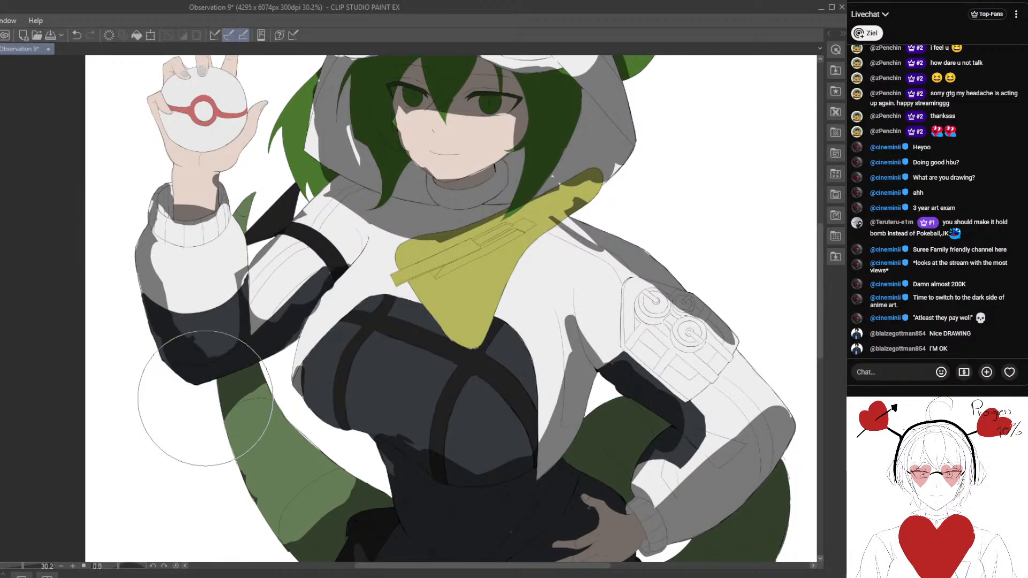
- Shade the top of the chest below the scarf, the scarf's lower tip and the jacket edge beside it
scroll(207, 407, down, 7)
drag(296, 319, 365, 244)
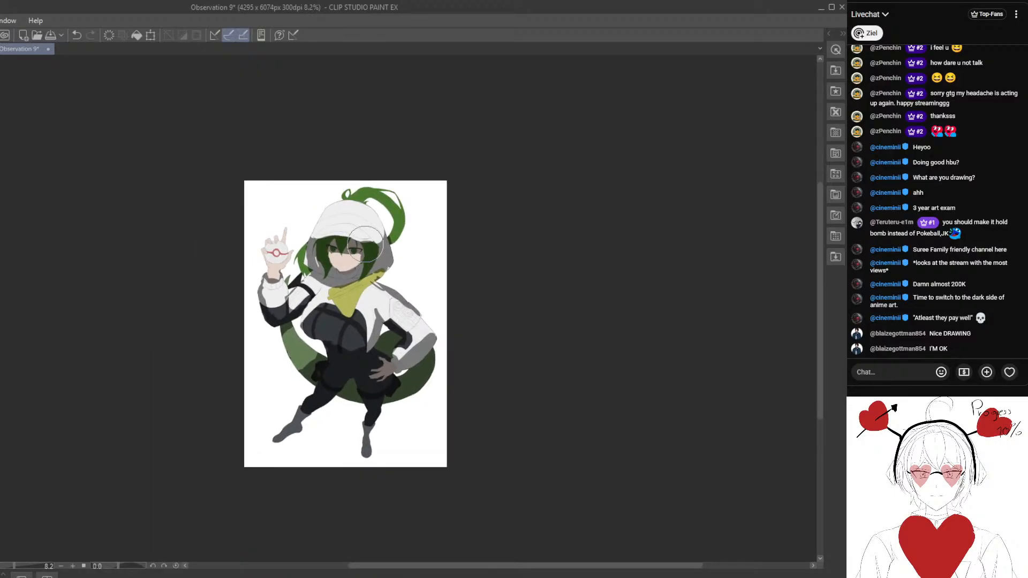
scroll(445, 251, up, 4)
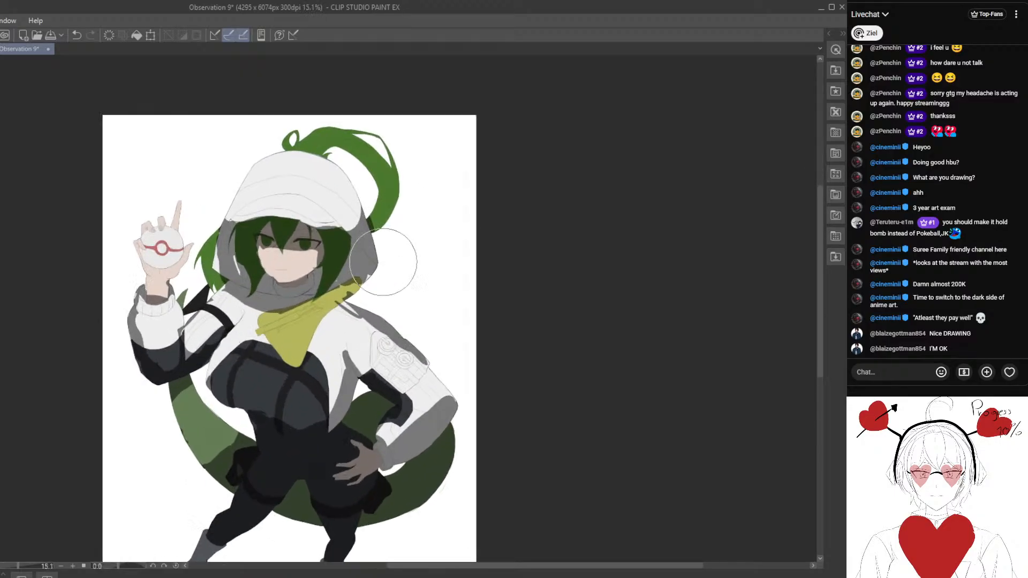
drag(426, 311, 387, 276)
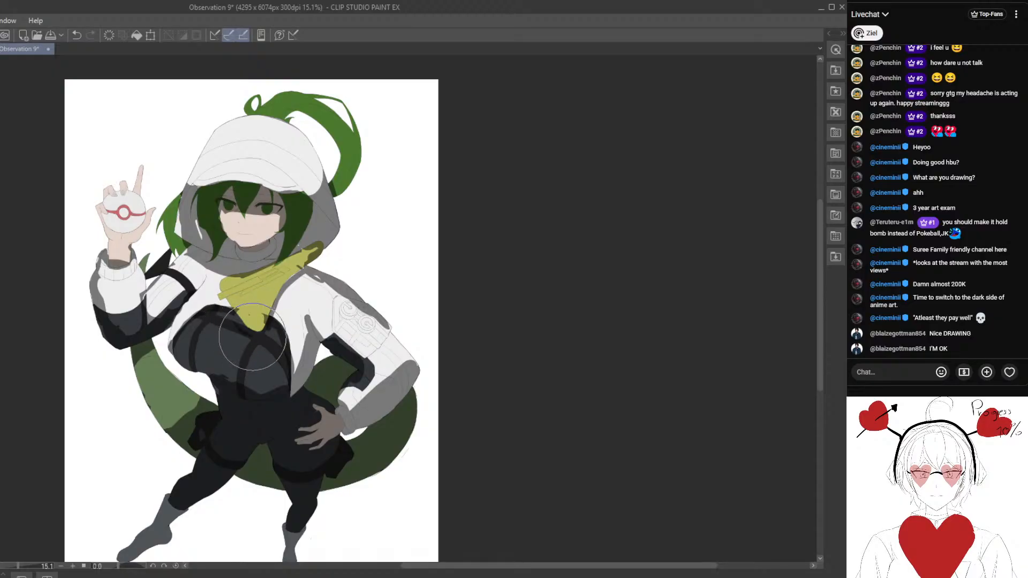
scroll(260, 368, down, 5)
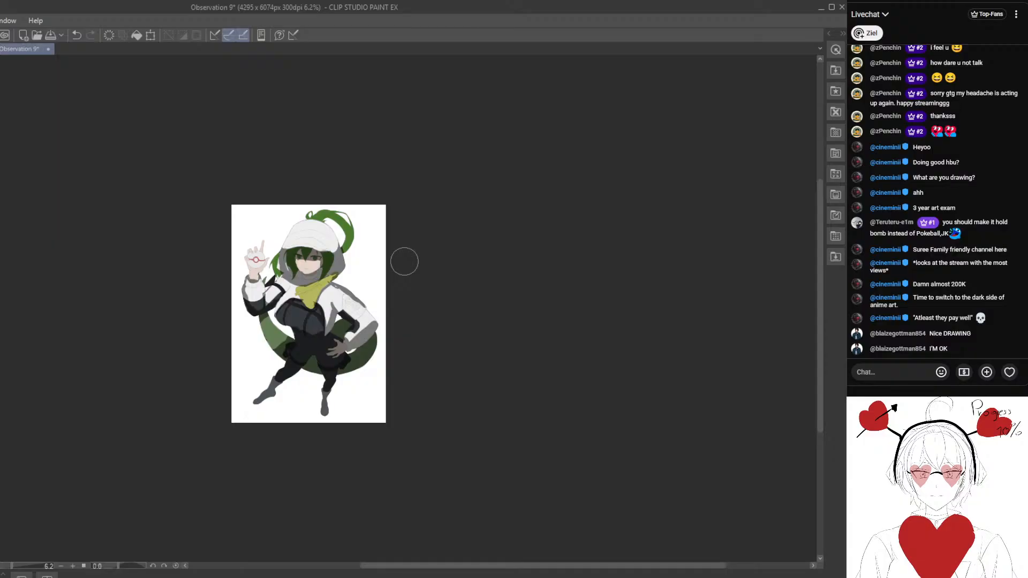
scroll(346, 337, up, 5)
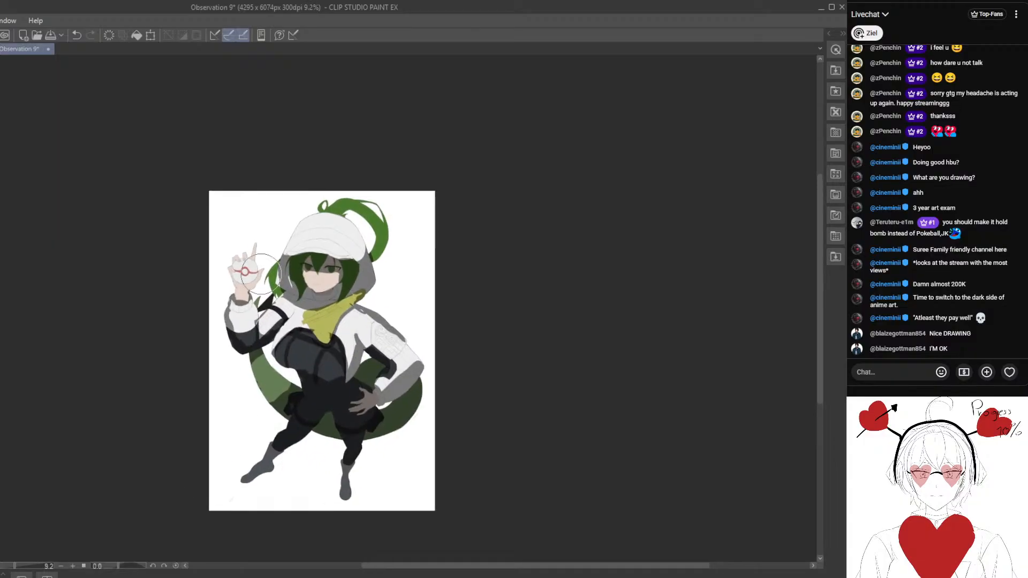
- Paint a thin curved shadow band along the seam above the hood's brim, using a smaller brush
scroll(336, 282, up, 2)
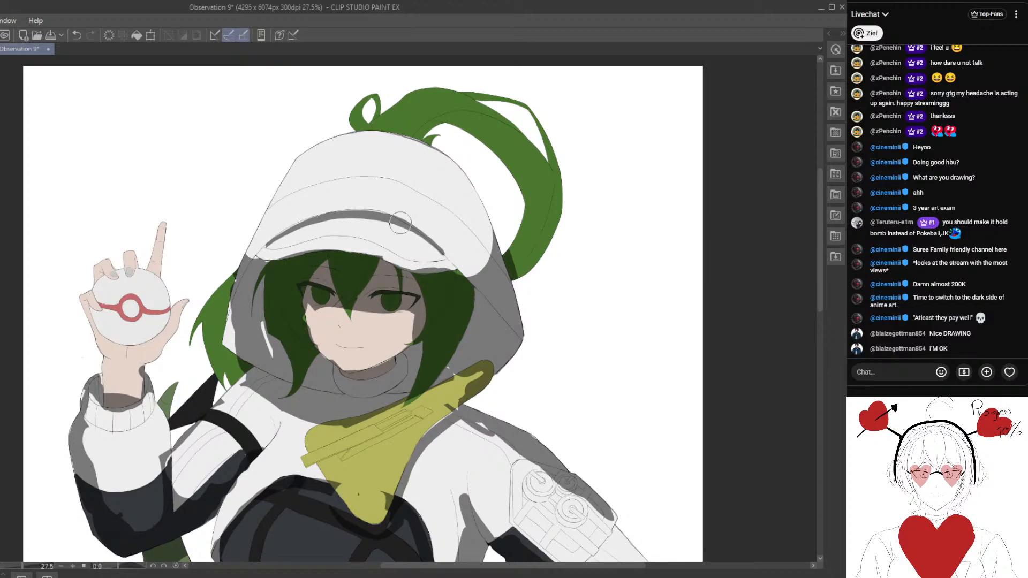
scroll(399, 314, down, 4)
scroll(325, 248, up, 3)
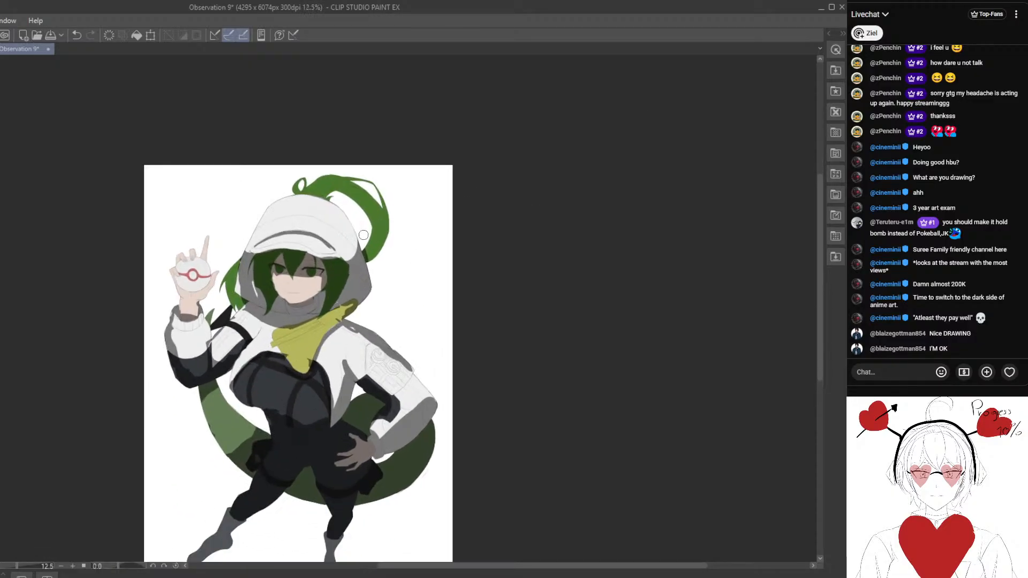
scroll(301, 230, up, 2)
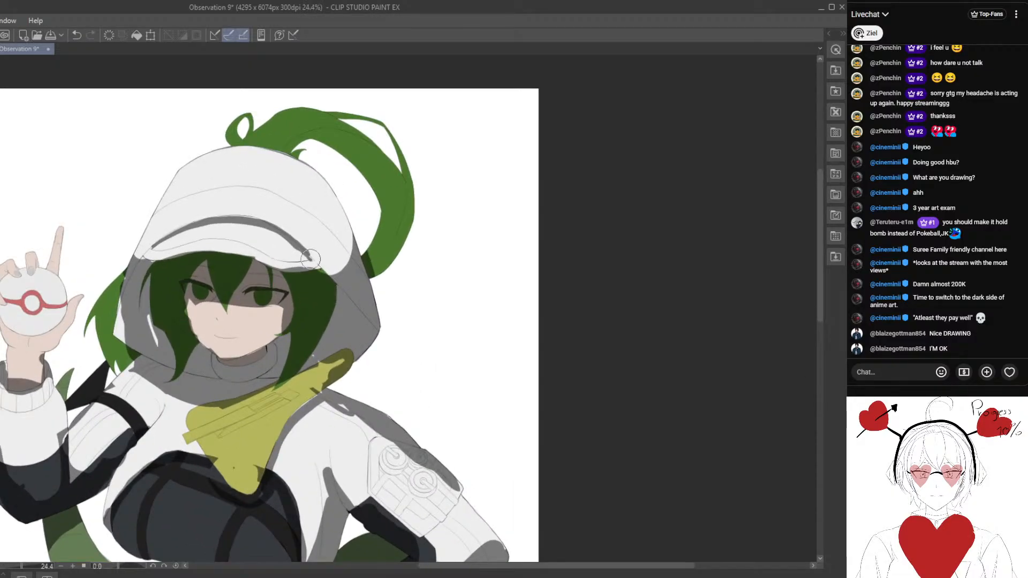
- Fill the light gaps in the hood's side shadow and darken the outer hair lock where it meets the hood
scroll(217, 235, up, 2)
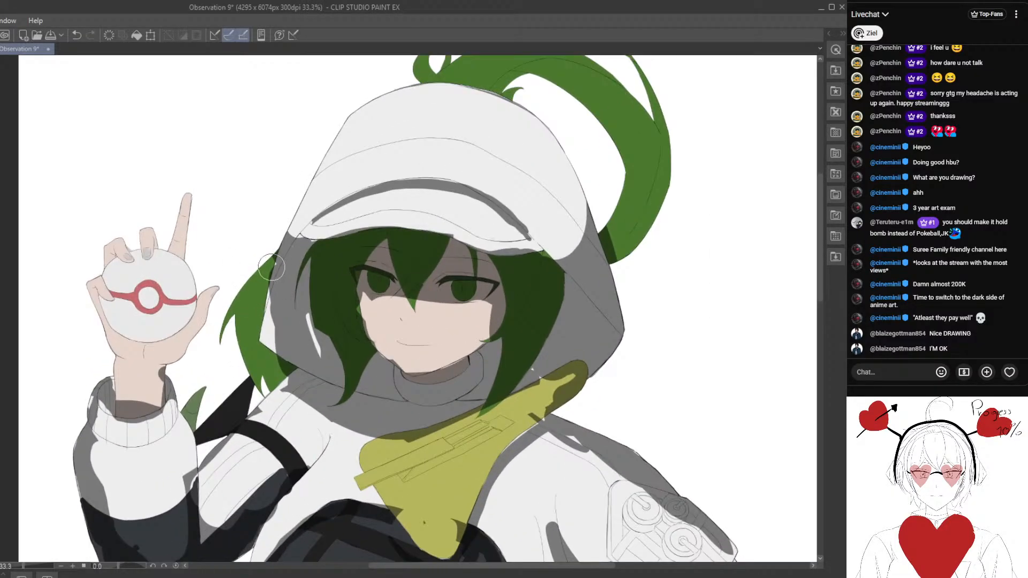
drag(262, 286, 265, 270)
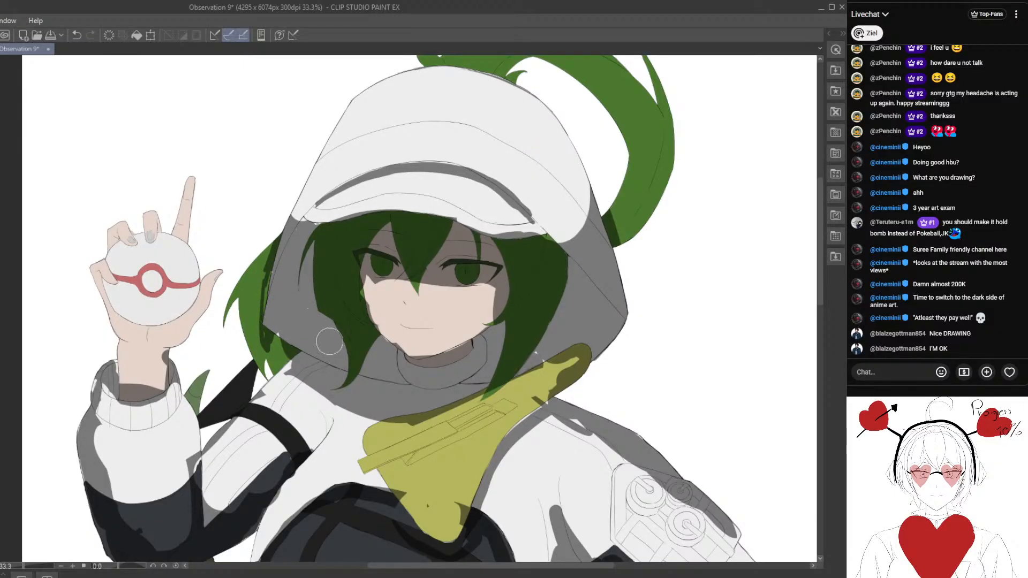
- Remove the shadow from the outer edges of both hood sides, keeping the inside of the hood dark up to the seam lines
scroll(360, 303, up, 2)
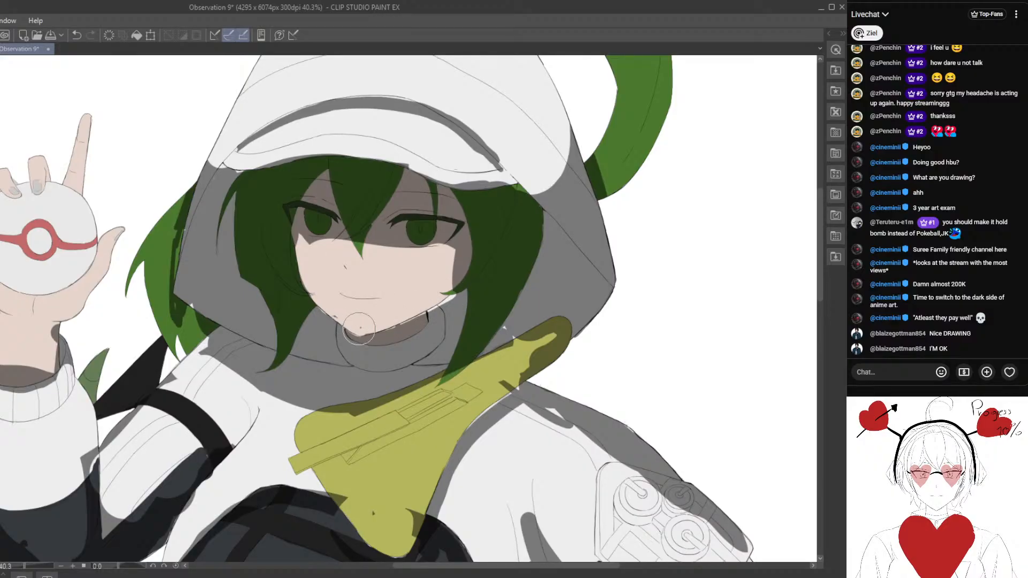
scroll(358, 328, down, 4)
scroll(361, 365, up, 3)
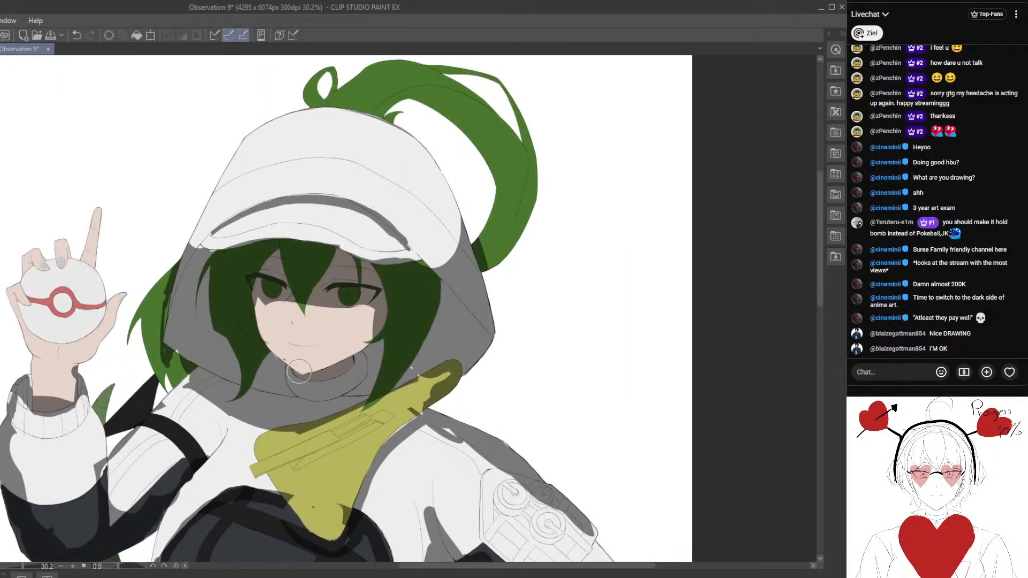
scroll(299, 371, up, 2)
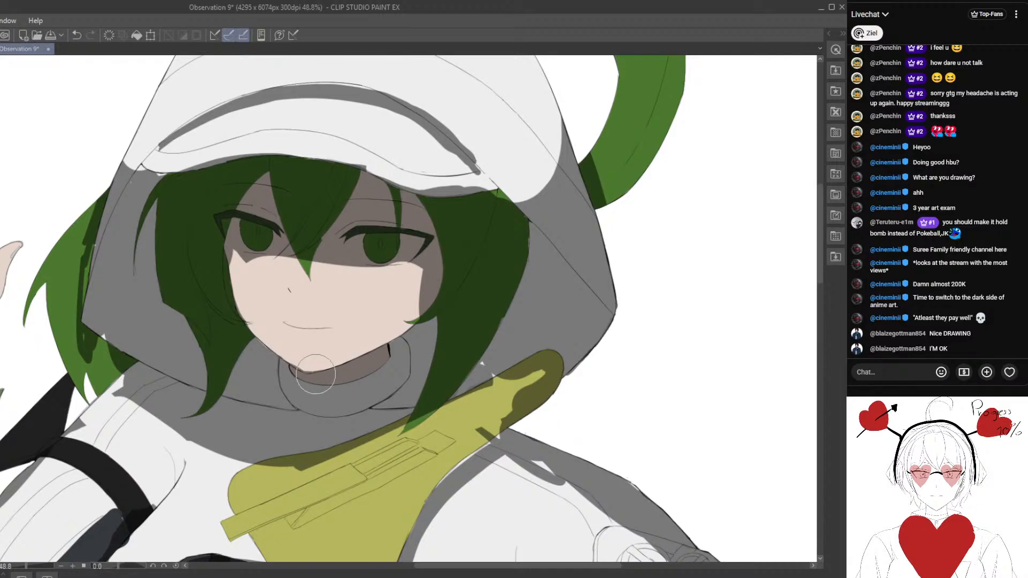
scroll(315, 374, down, 4)
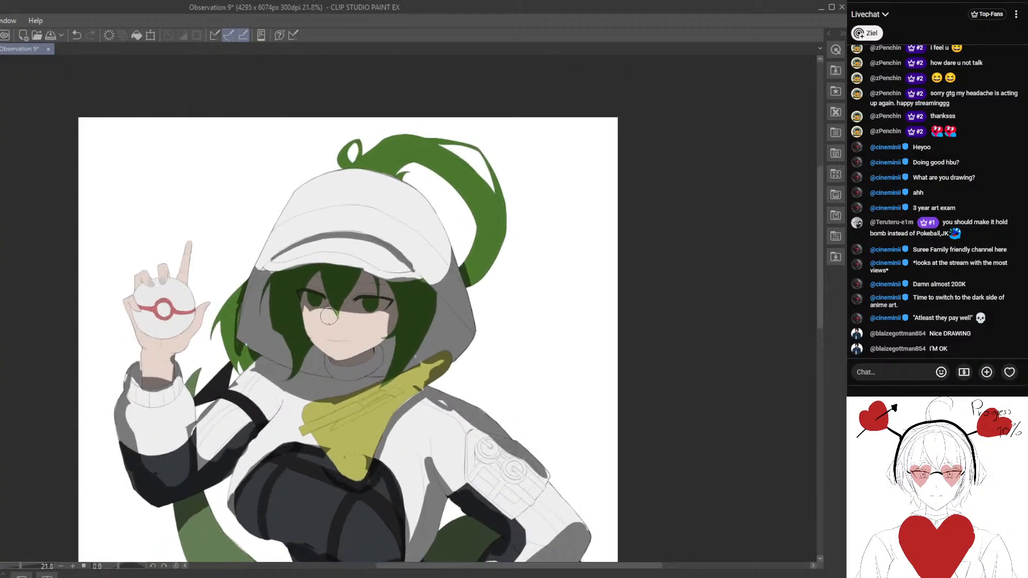
scroll(328, 316, up, 4)
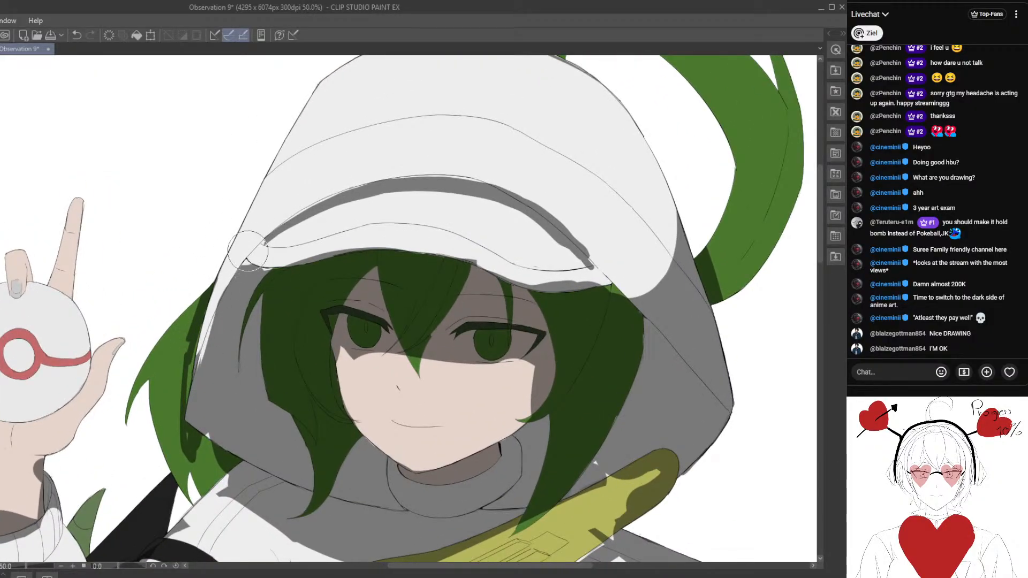
drag(232, 280, 197, 372)
scroll(207, 359, right, 5)
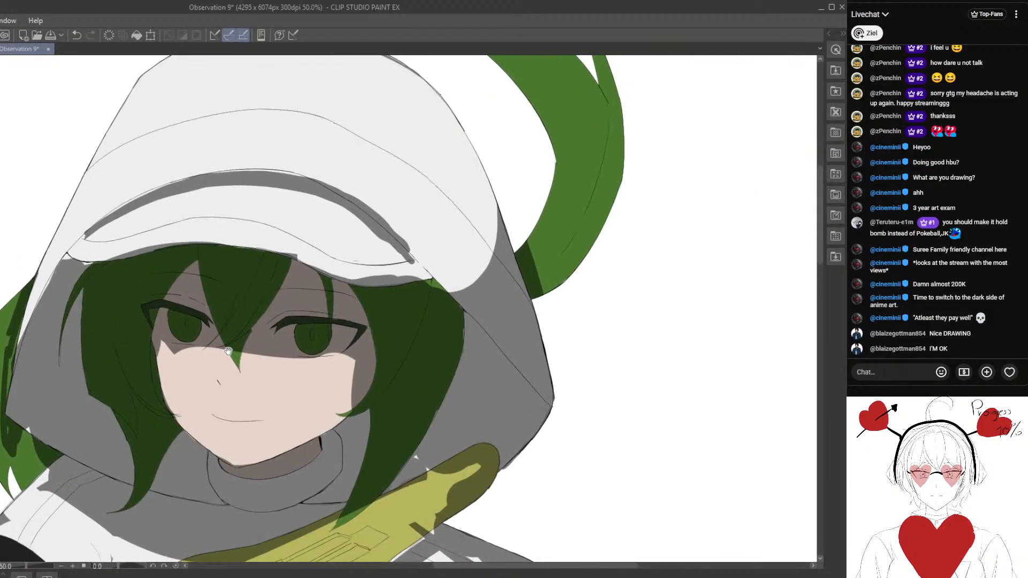
mouse_move(288, 275)
mouse_down()
mouse_move(343, 334)
mouse_move(327, 226)
mouse_move(388, 396)
mouse_up()
drag(368, 320, 357, 312)
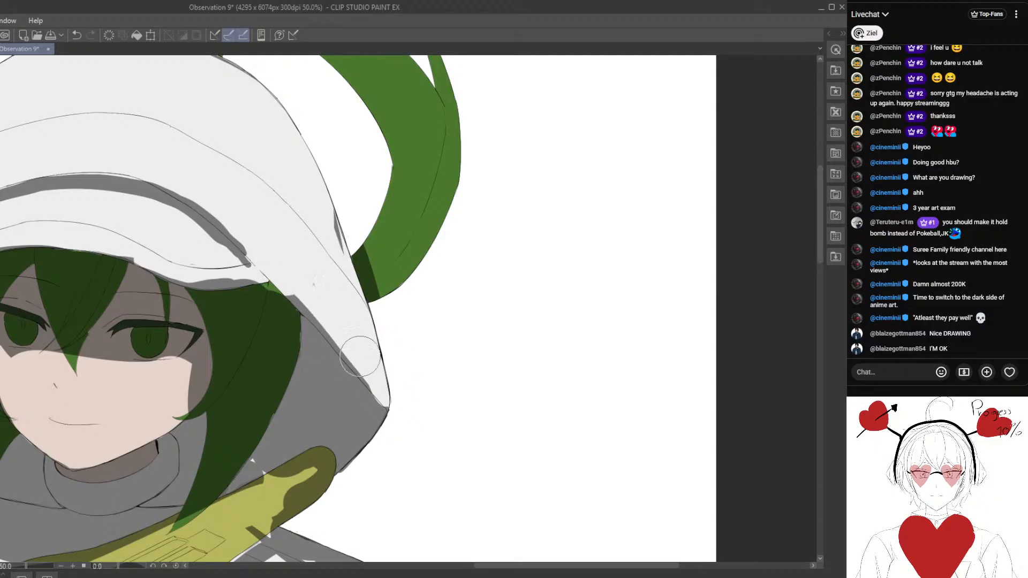
- Darken the whole outer hair lock beside the hood and fill the light gaps where it meets the hood's edge
scroll(408, 444, down, 7)
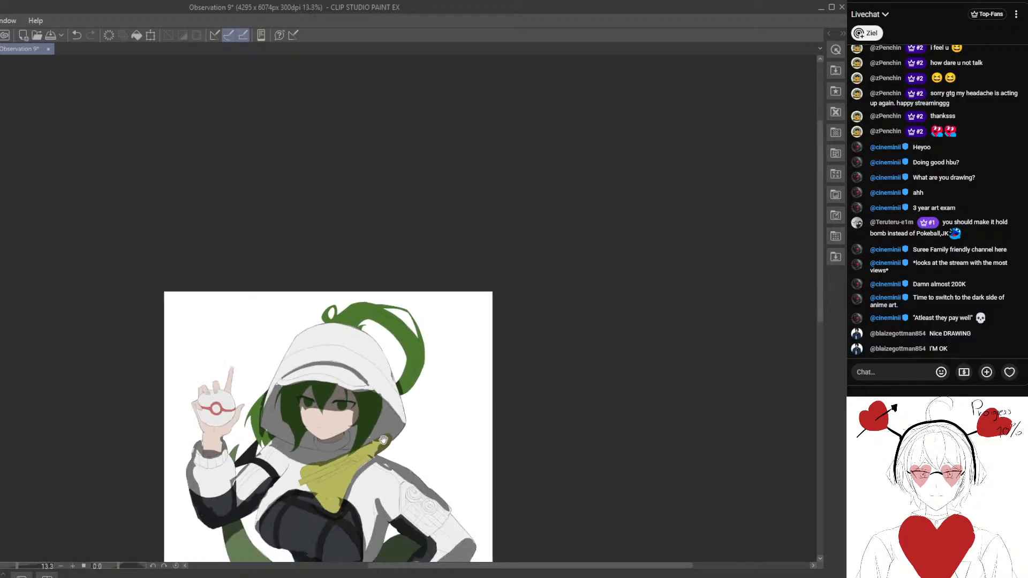
scroll(362, 357, down, 1)
scroll(404, 294, up, 3)
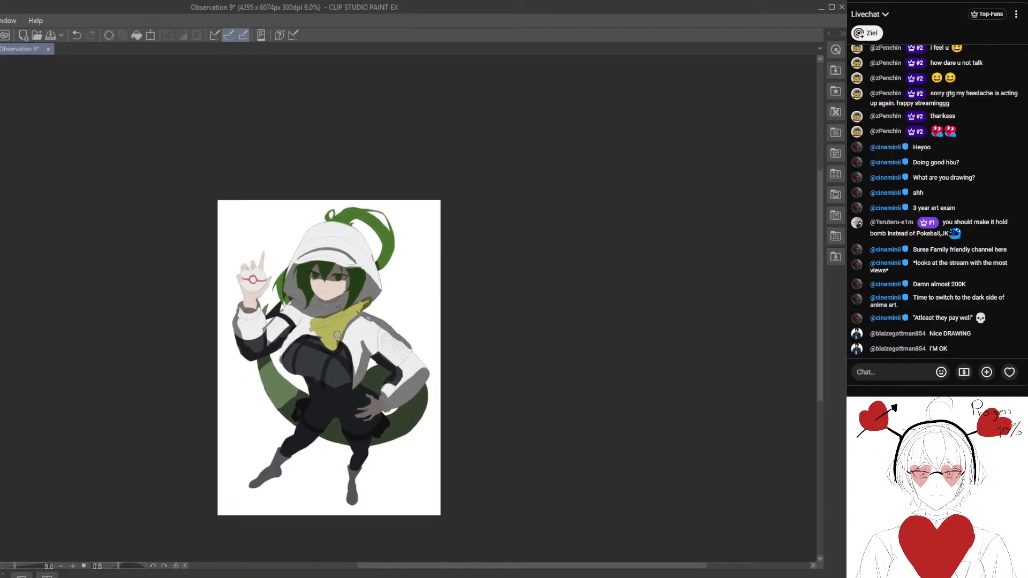
scroll(301, 328, down, 1)
scroll(230, 306, up, 1)
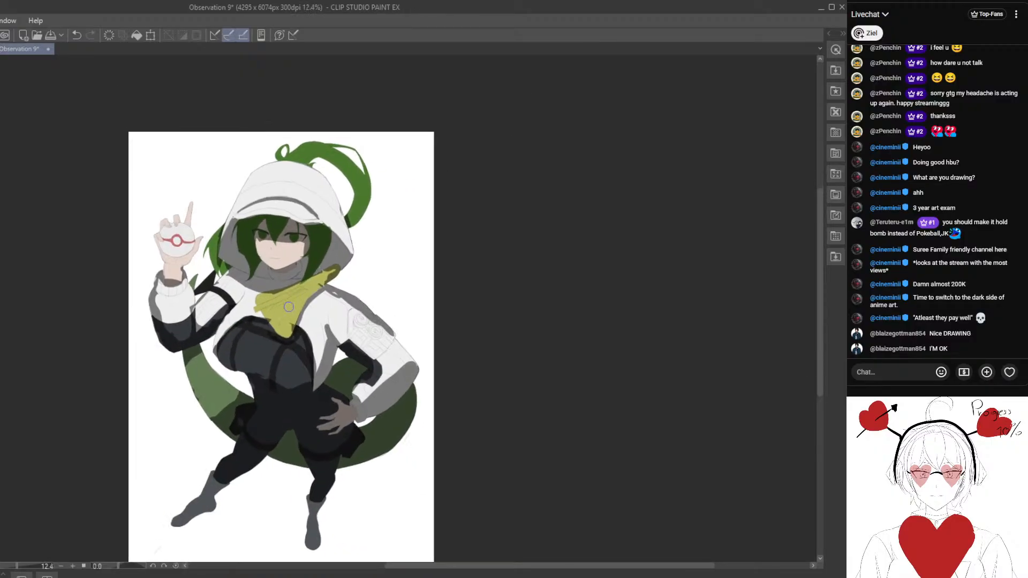
scroll(157, 264, up, 1)
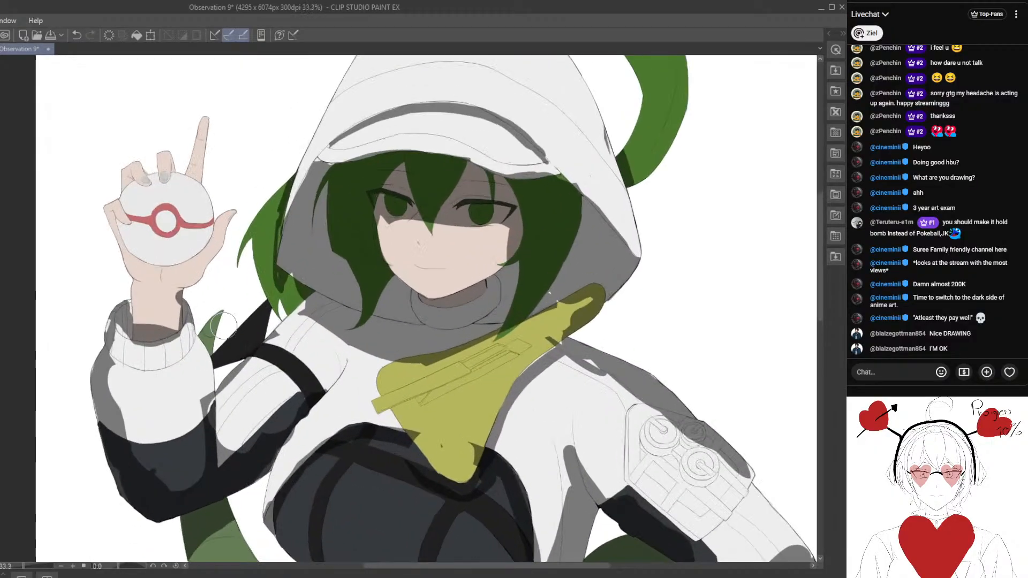
mouse_move(225, 346)
mouse_down()
mouse_move(259, 328)
mouse_move(273, 296)
mouse_up()
drag(261, 234, 254, 293)
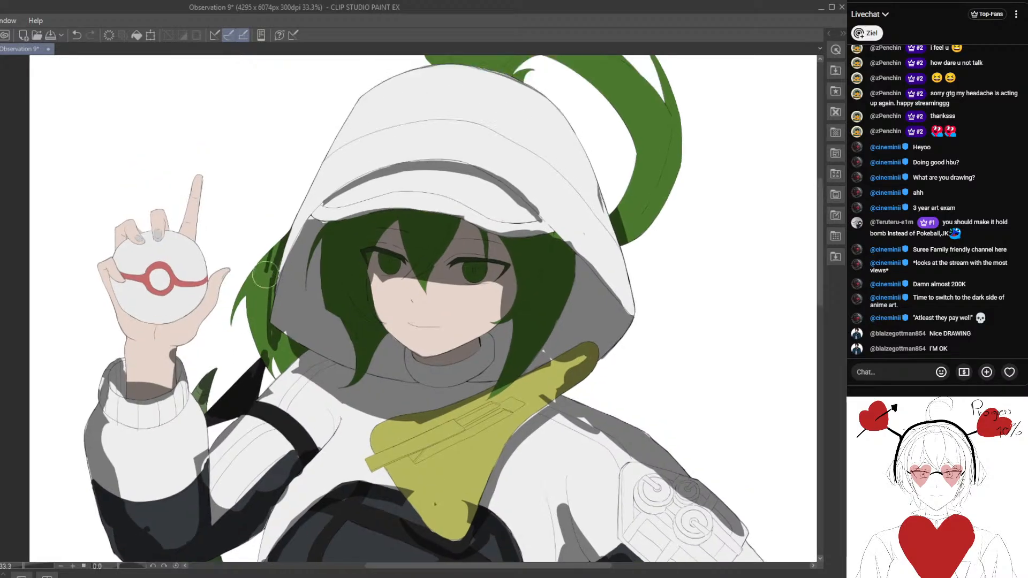
mouse_move(258, 333)
mouse_down()
mouse_move(257, 376)
mouse_move(268, 337)
mouse_move(275, 356)
mouse_up()
mouse_move(280, 257)
mouse_down()
mouse_move(272, 317)
mouse_move(302, 262)
mouse_move(271, 283)
mouse_up()
scroll(272, 316, down, 3)
scroll(302, 261, up, 1)
scroll(302, 262, up, 2)
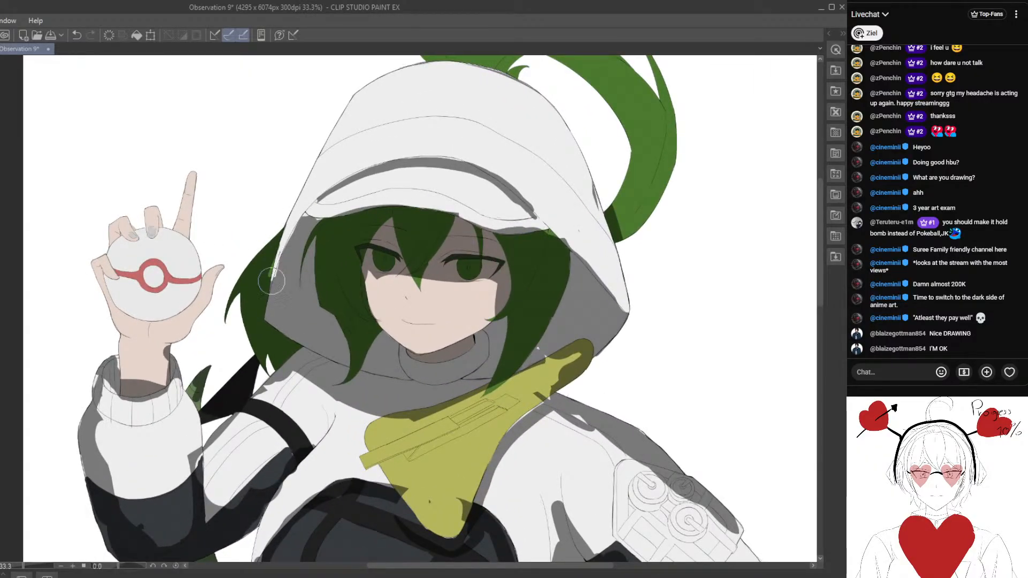
drag(290, 243, 273, 281)
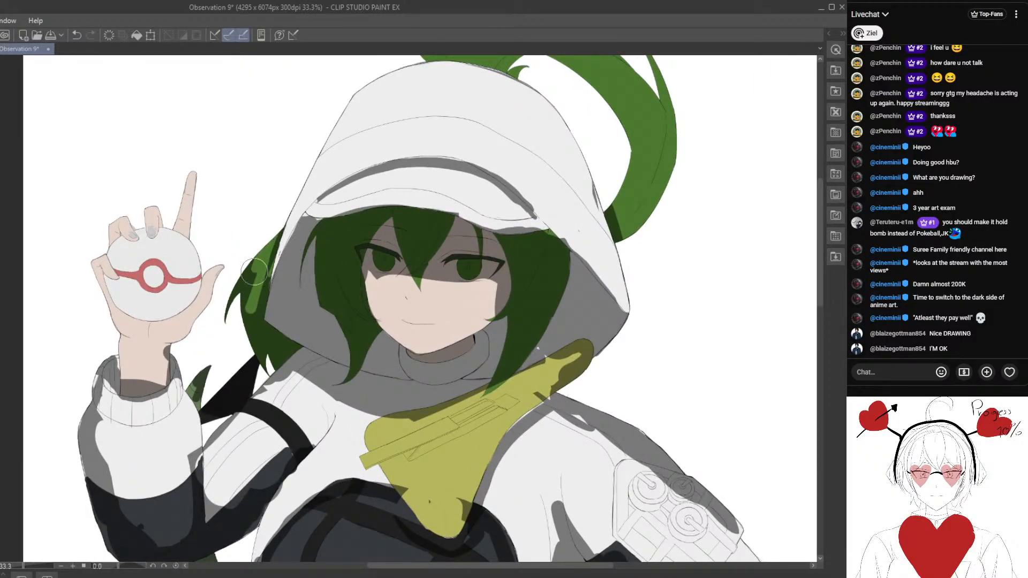
- Lighten the outer hair lock again, keeping shadow only on its lower part tucked beneath the hood's corner
mouse_move(252, 277)
mouse_down()
mouse_move(237, 291)
mouse_move(237, 347)
mouse_up()
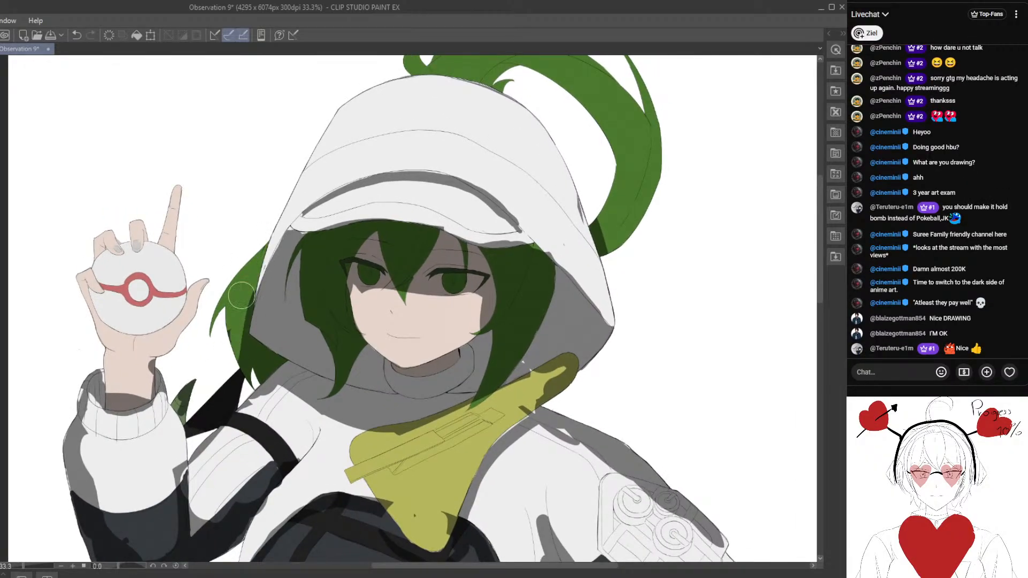
mouse_move(242, 296)
mouse_down()
mouse_move(238, 348)
mouse_move(246, 317)
mouse_move(256, 368)
mouse_up()
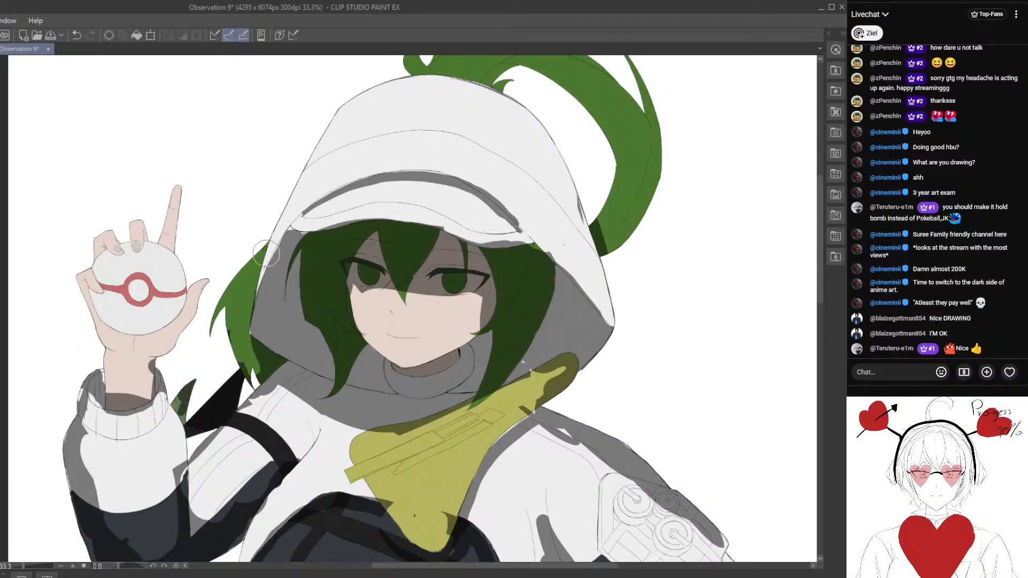
drag(266, 254, 249, 315)
drag(254, 355, 258, 373)
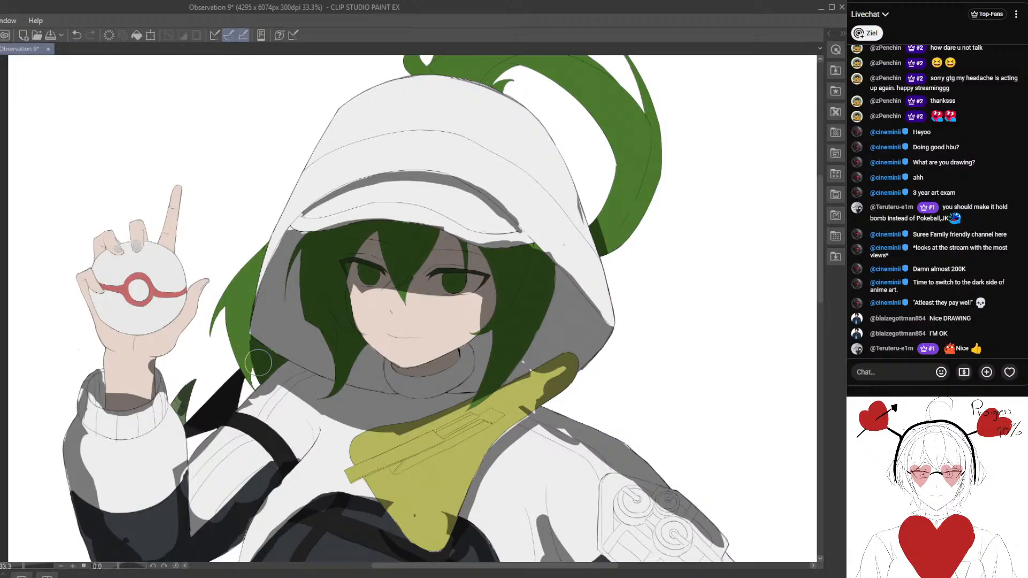
scroll(305, 369, down, 6)
scroll(360, 392, down, 1)
drag(377, 380, 354, 274)
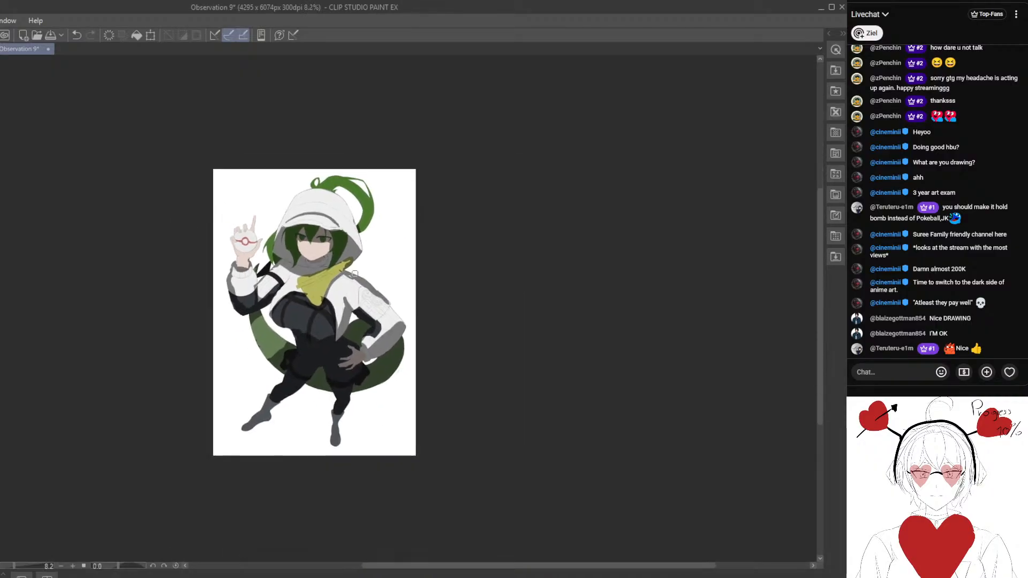